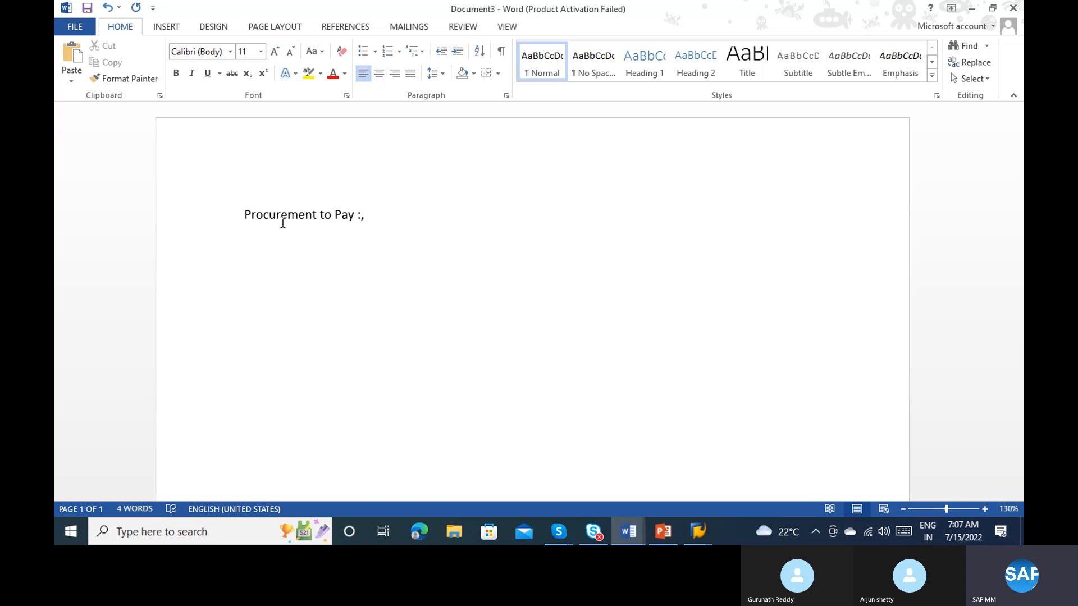
Step: Add the numbered item "1) Identify the requirements:" below the "Procurement to Pay" heading and start an unnumbered line beneath it
key("Return")
type("1) ")
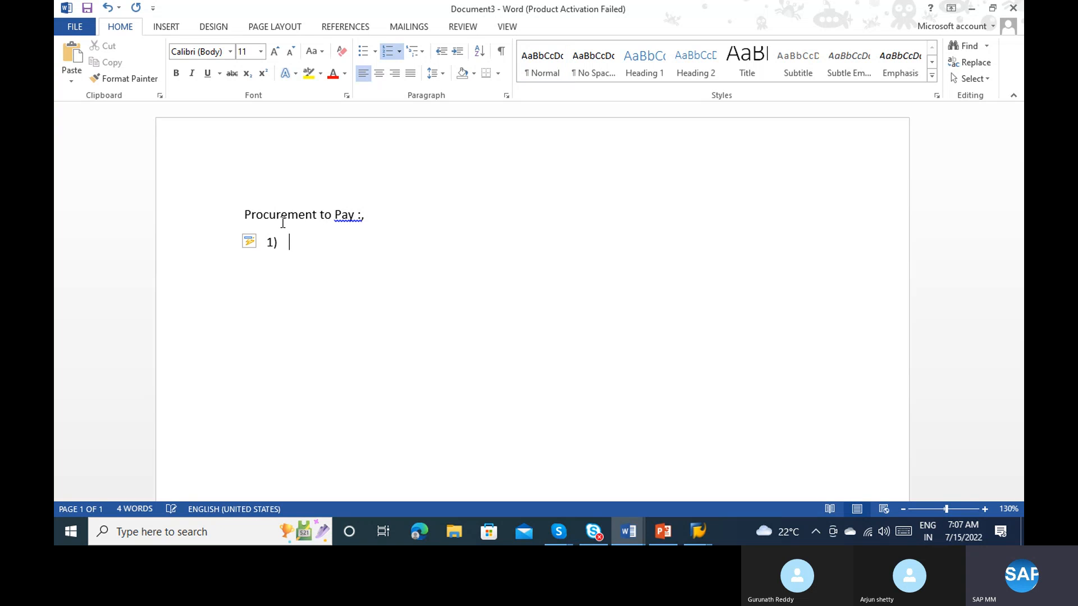
type("Identifify th ")
type(" requirement")
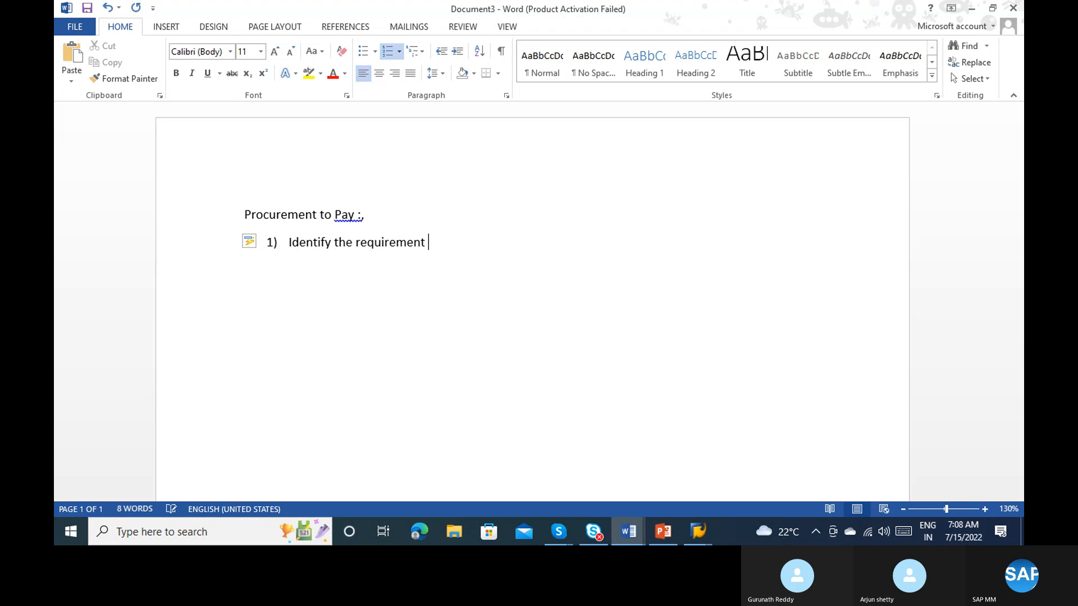
key("BackSpace")
type("s;")
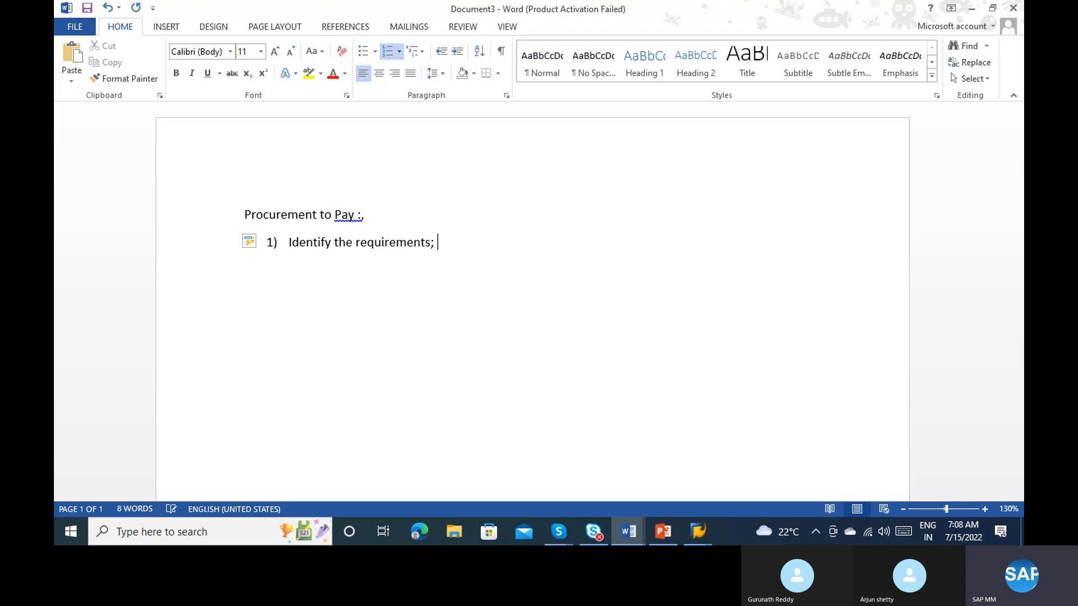
key("Return")
key("Return")
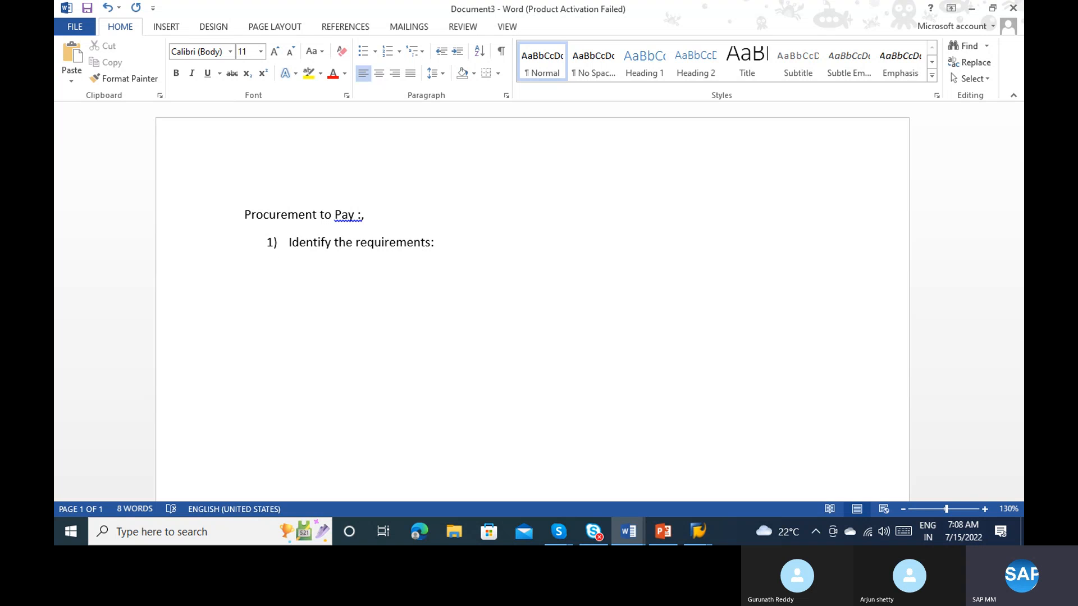
Step: List the requirement details below the numbered item on separate lines: "Material , Qty", "Plant" and "Delivery date"
type("Material , Qt")
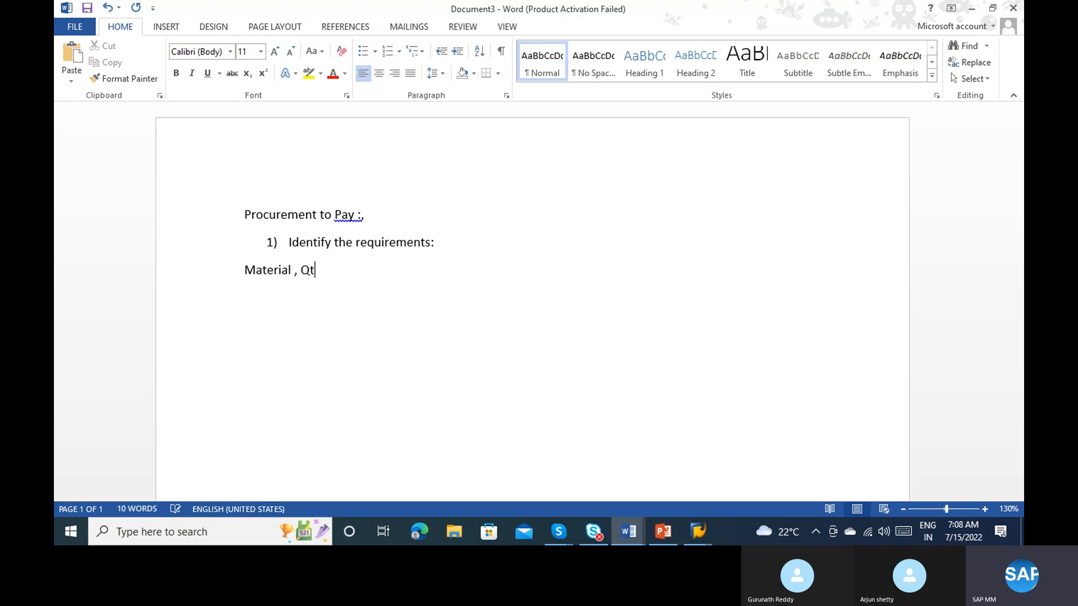
type("y")
key("Return")
type("plant")
key("Return")
type("deli")
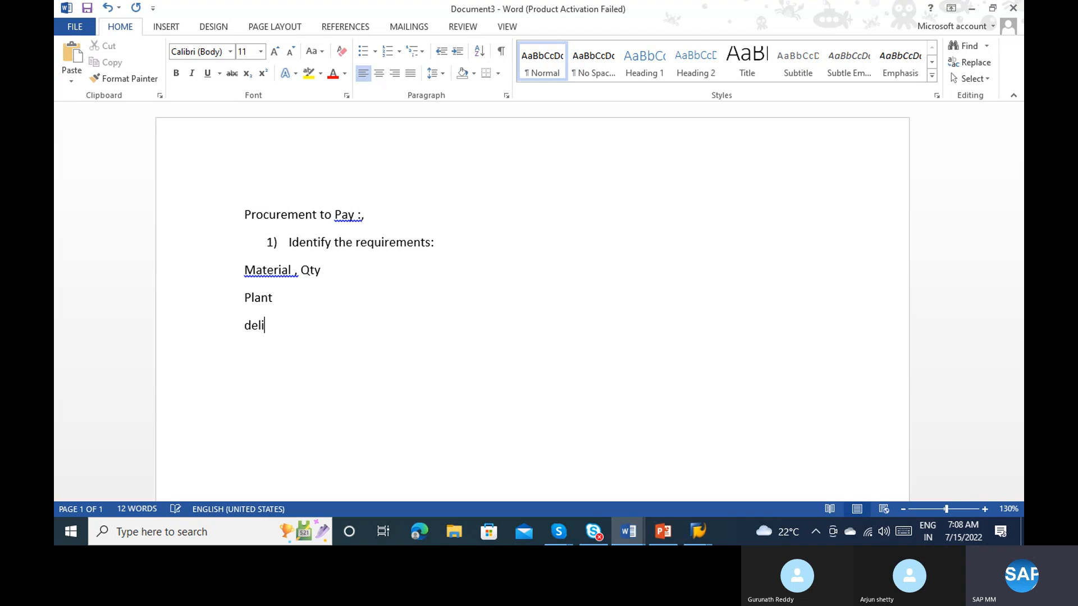
type("very date")
key("Return")
Step: Switch to SAP and start the Create Purchase Requisition transaction
left_click(696, 518)
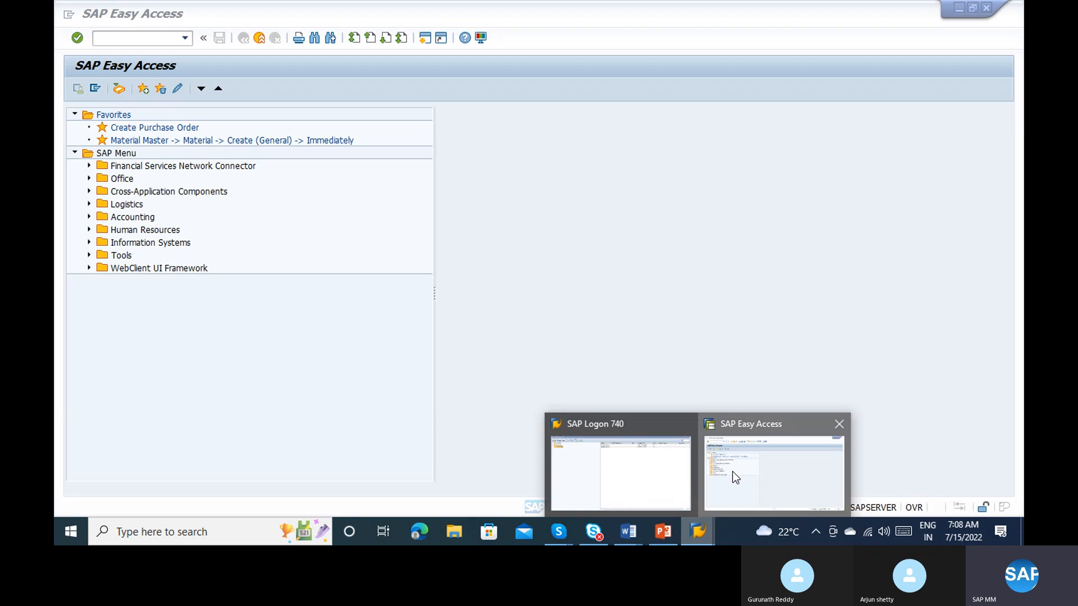
left_click(733, 471)
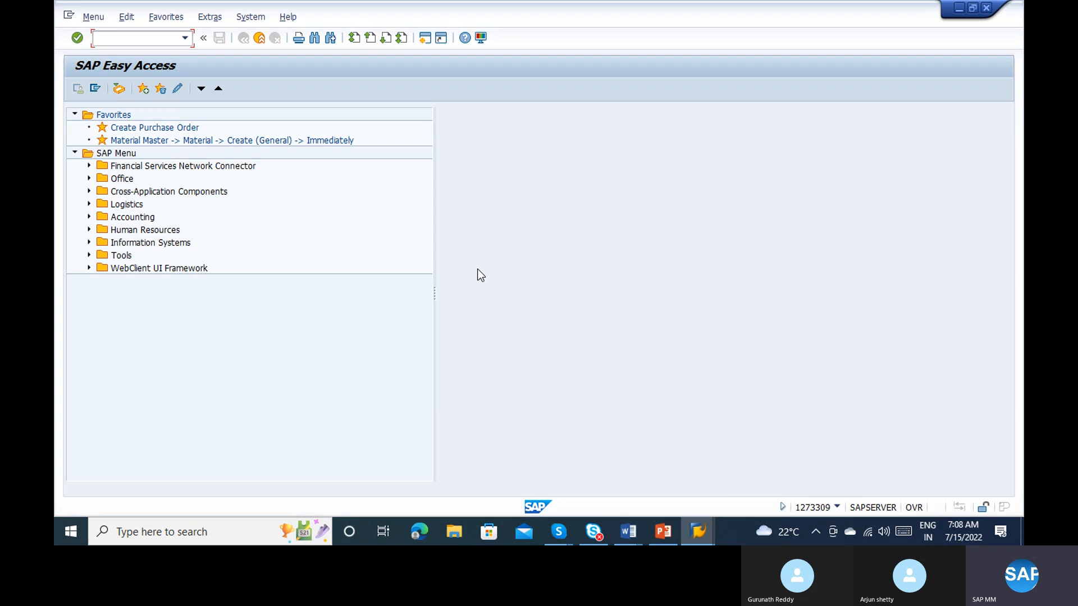
type("m")
Step: Return to the Word document and accept the grammar suggestions "Material," in the requirement list and "Pay:" in the heading
key("alt+Tab")
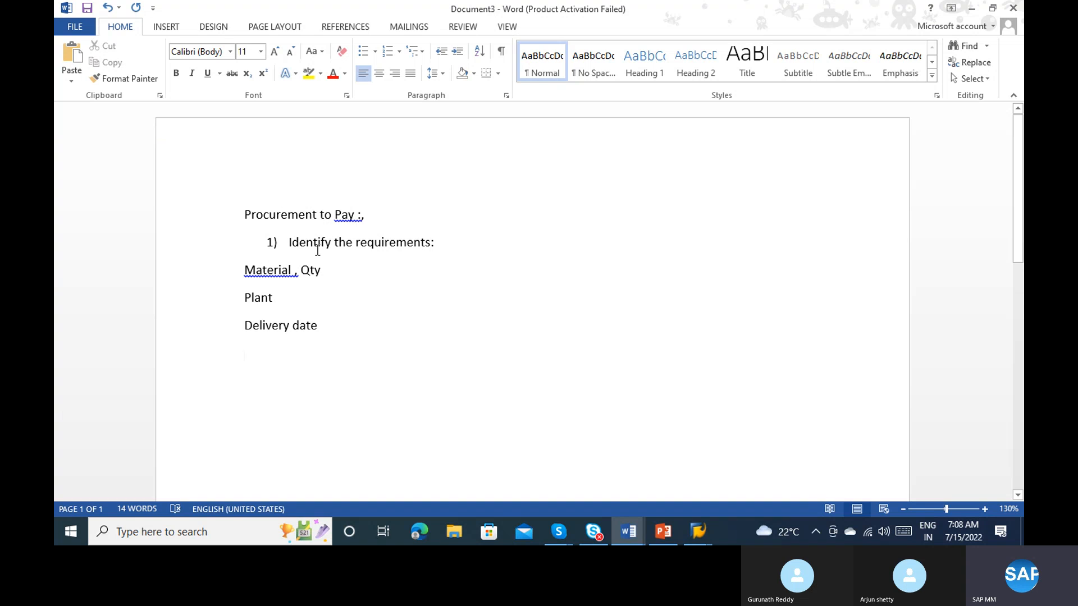
right_click(269, 270)
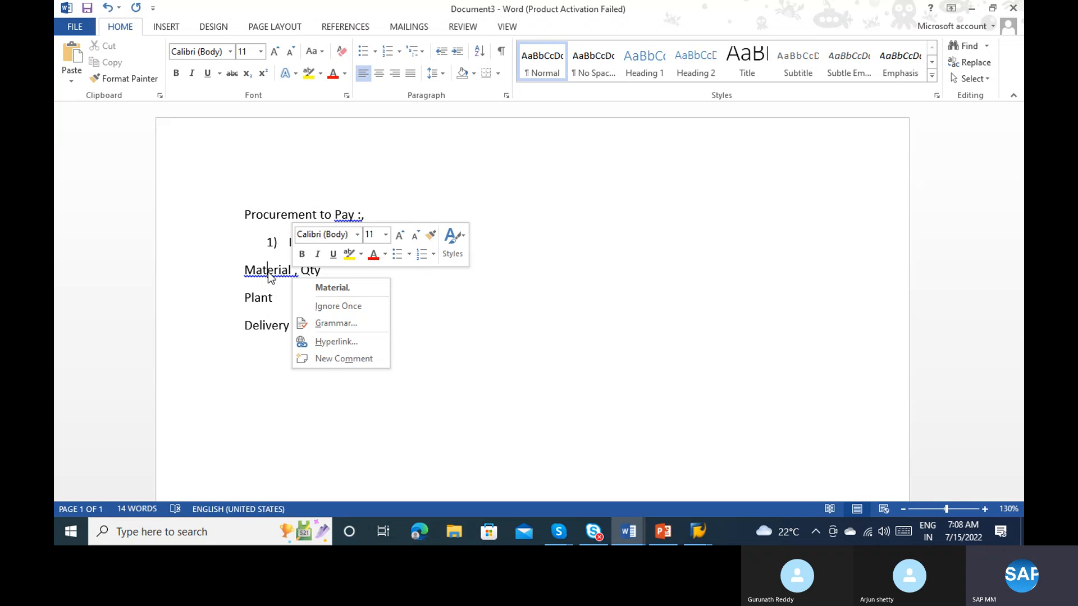
left_click(333, 287)
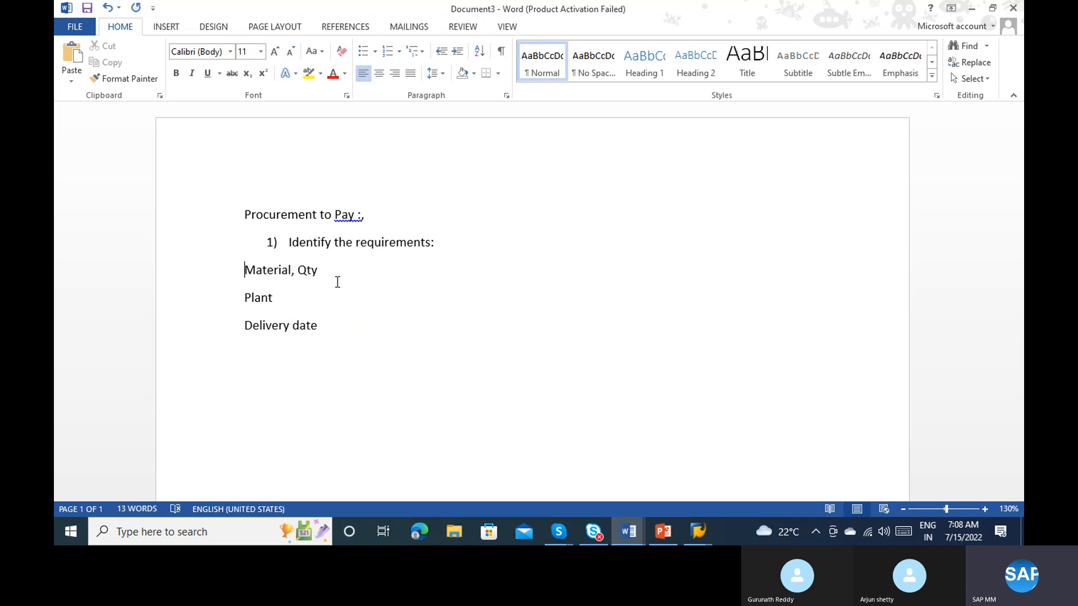
left_click_drag(350, 218, 353, 219)
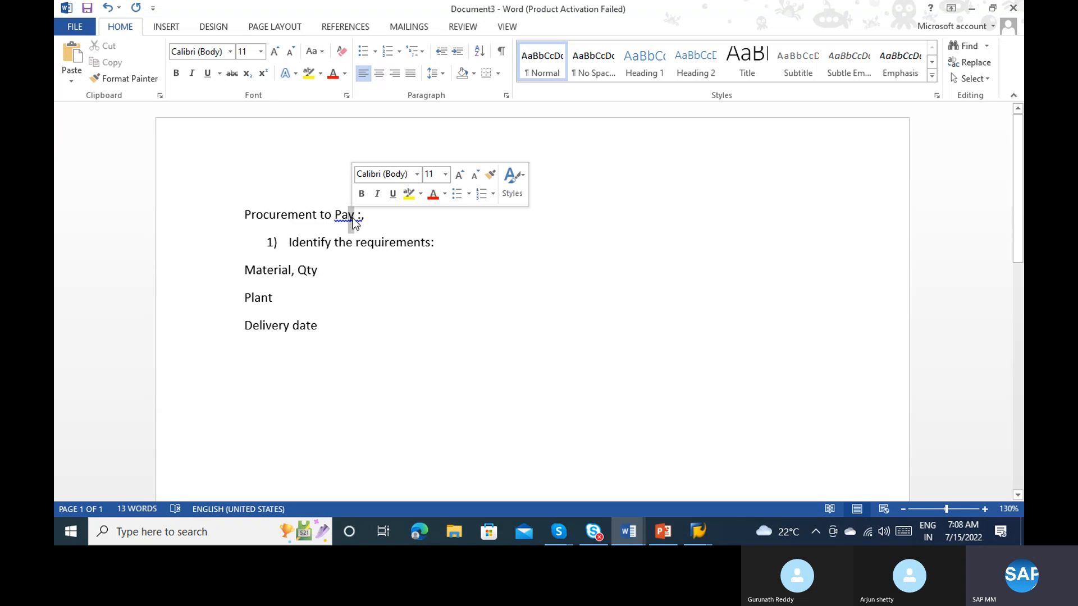
right_click(353, 219)
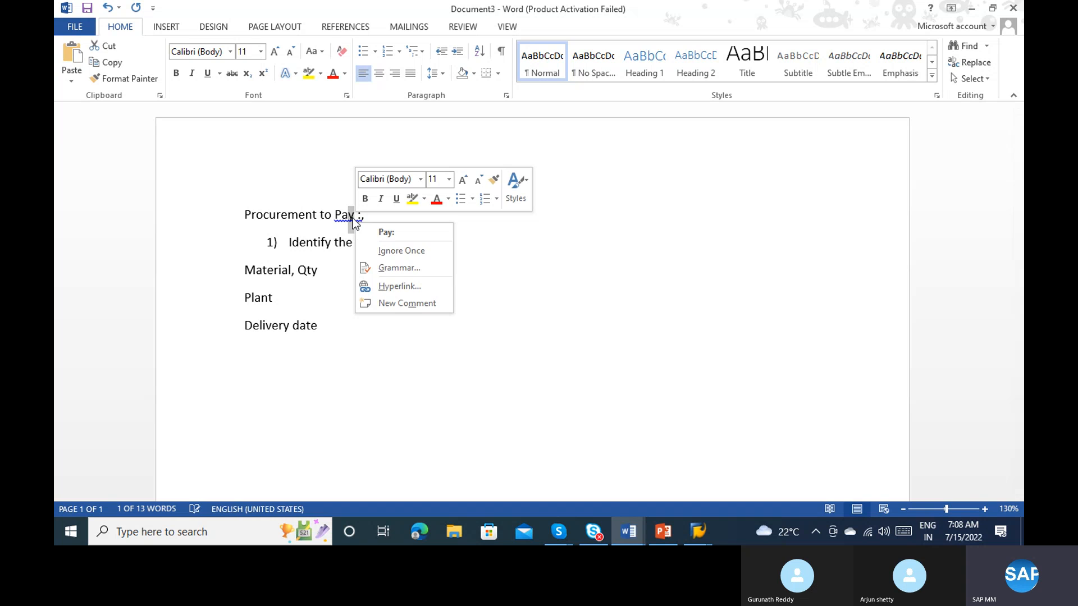
left_click(386, 232)
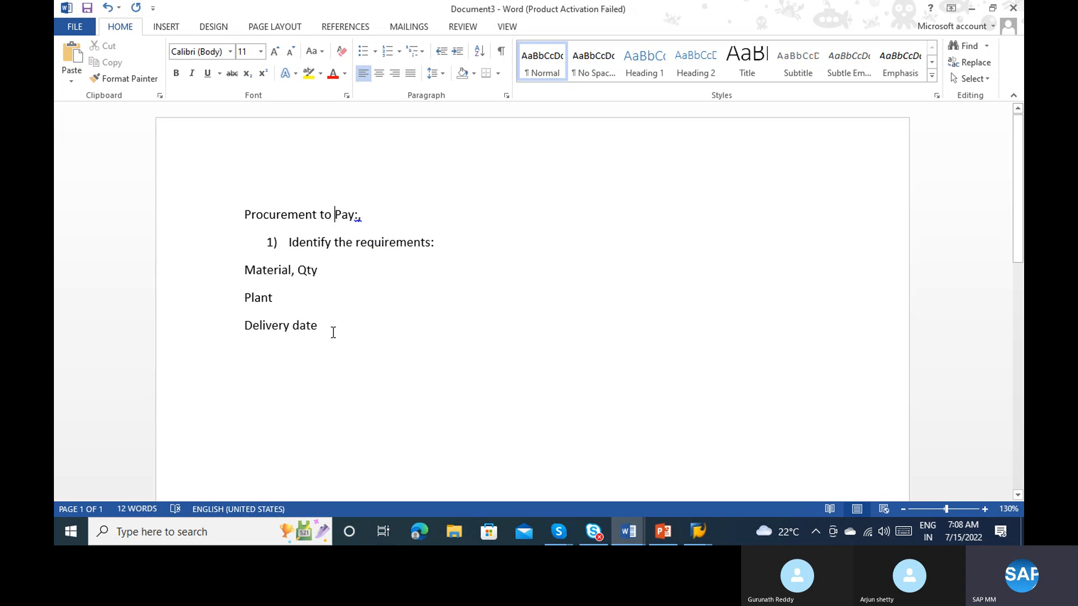
Step: Switch back to the SAP purchase requisition and expand its item overview
key("alt+Tab")
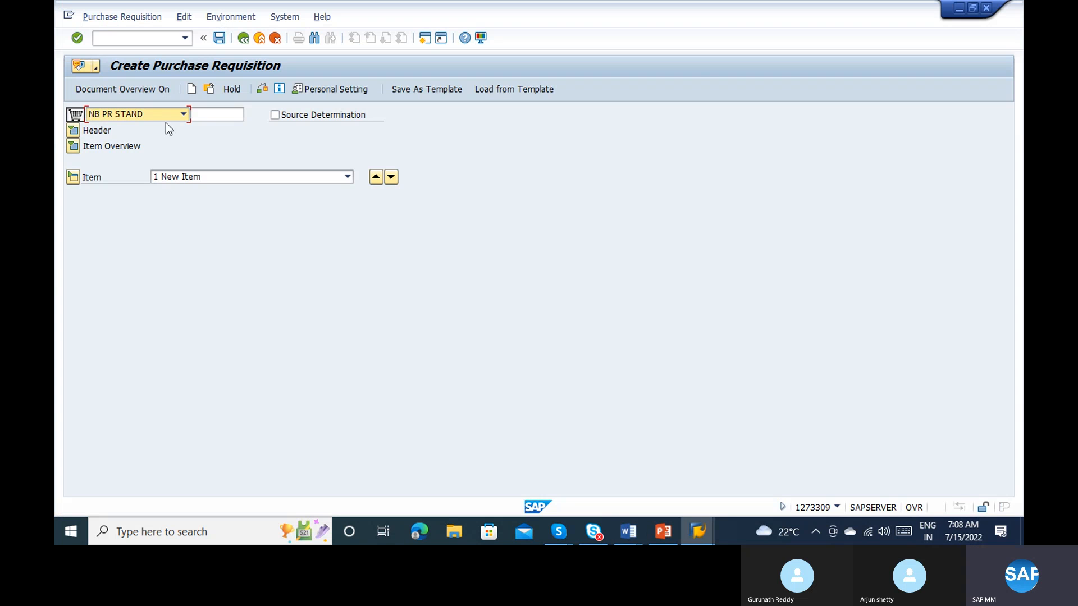
left_click(79, 150)
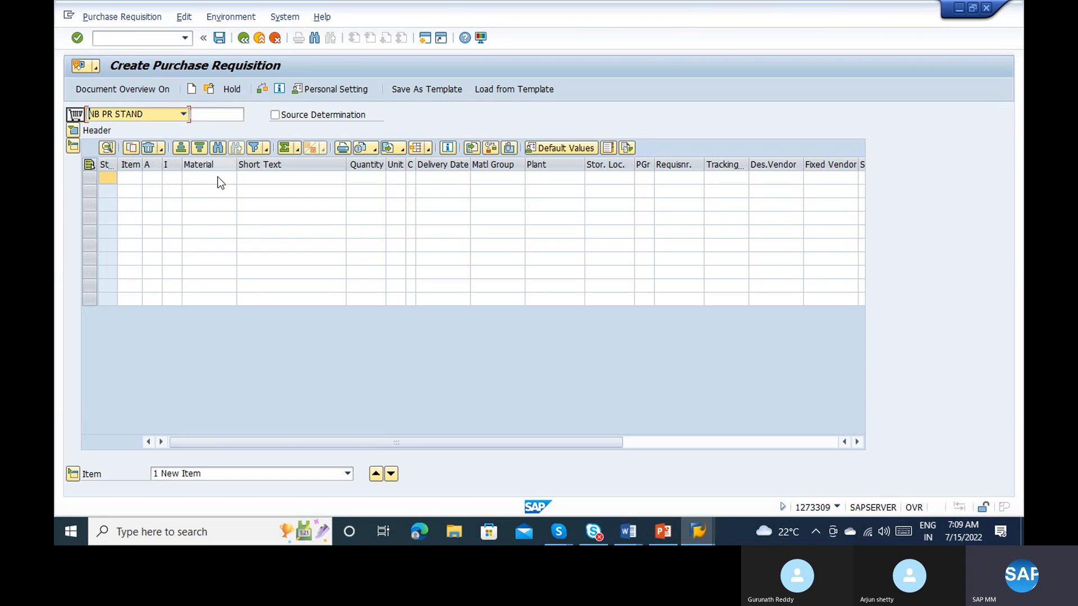
left_click(219, 178)
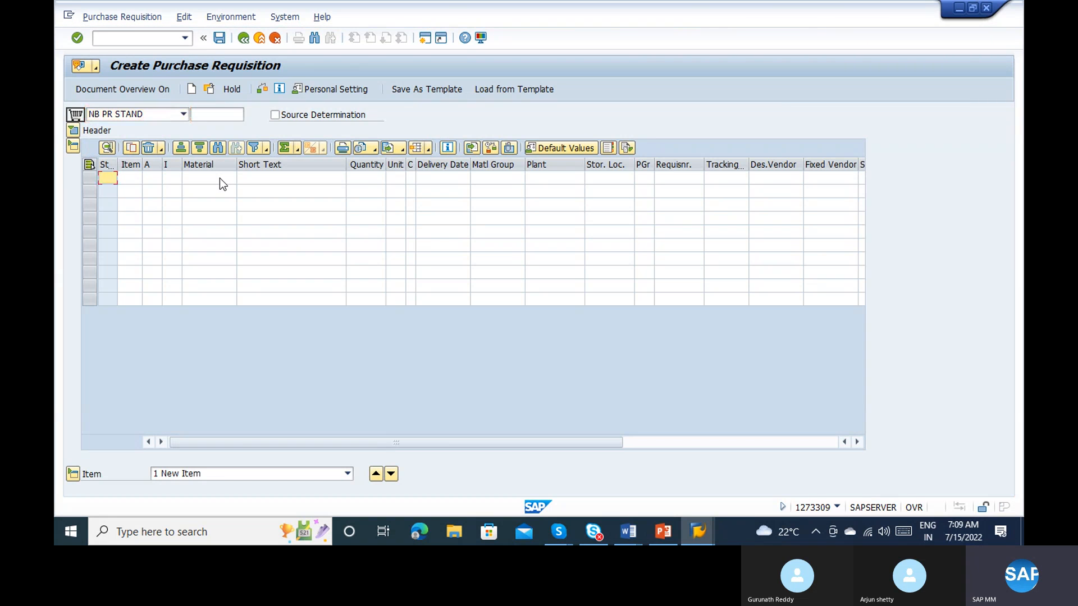
left_click(802, 117)
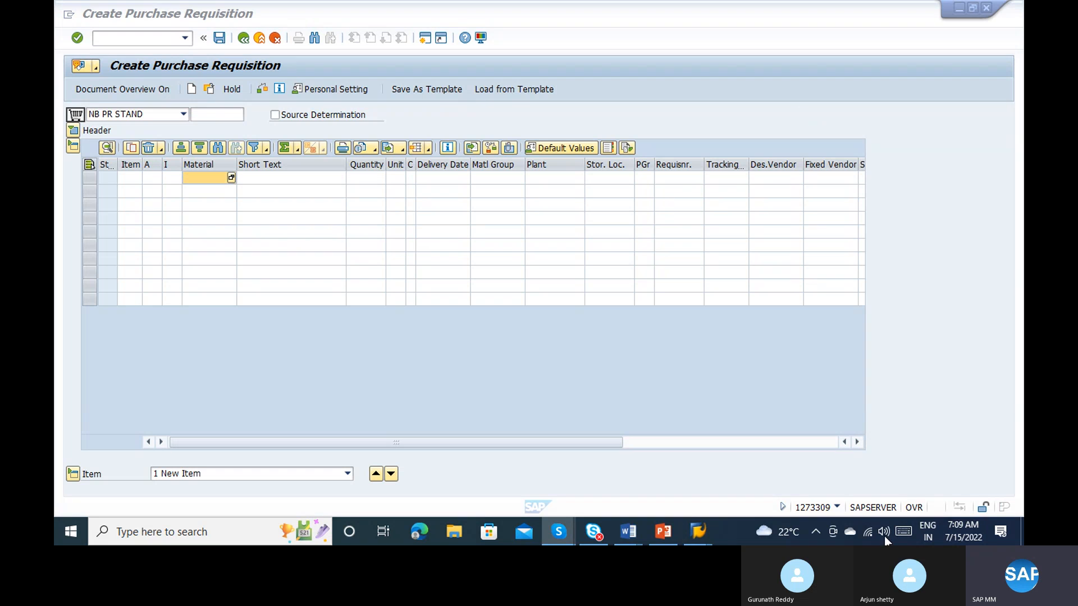
Step: Enter material 100-100 with a quantity of 10000 in the first requisition item
left_click(212, 177)
type("100")
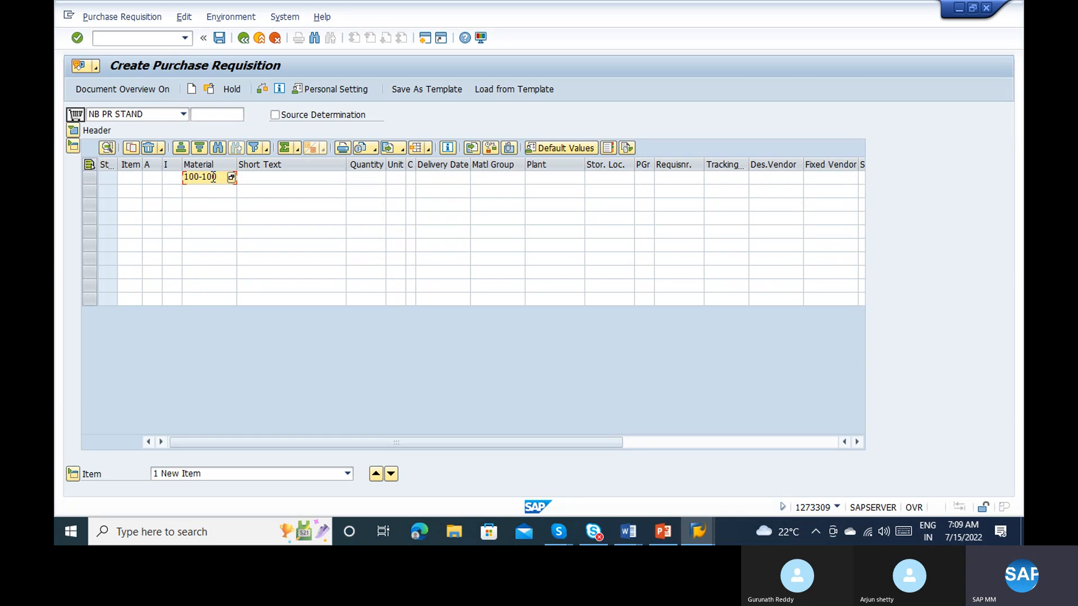
type("-100")
left_click(361, 174)
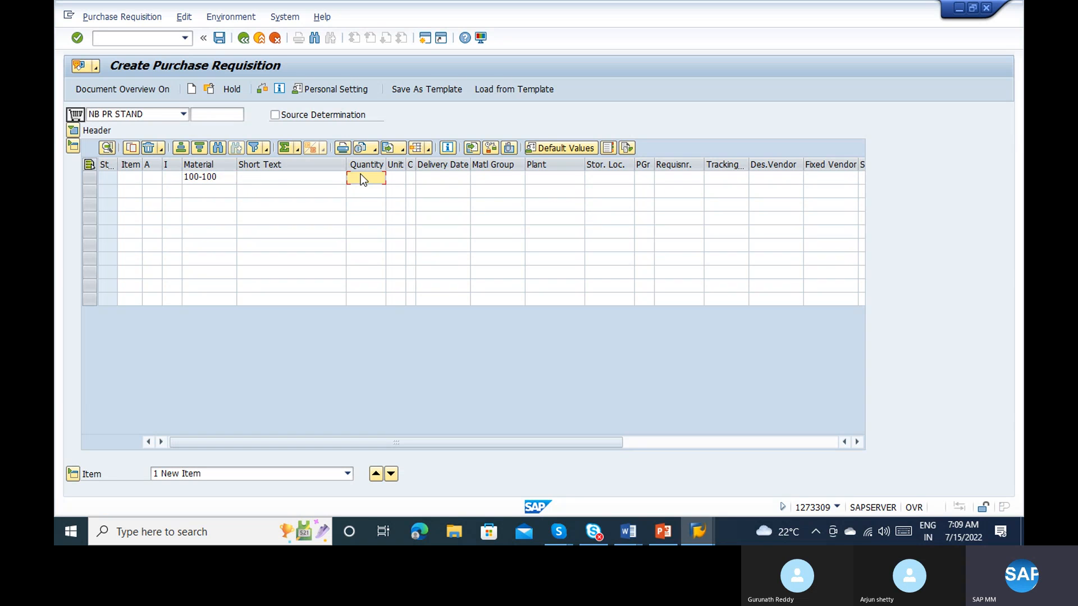
type("10000")
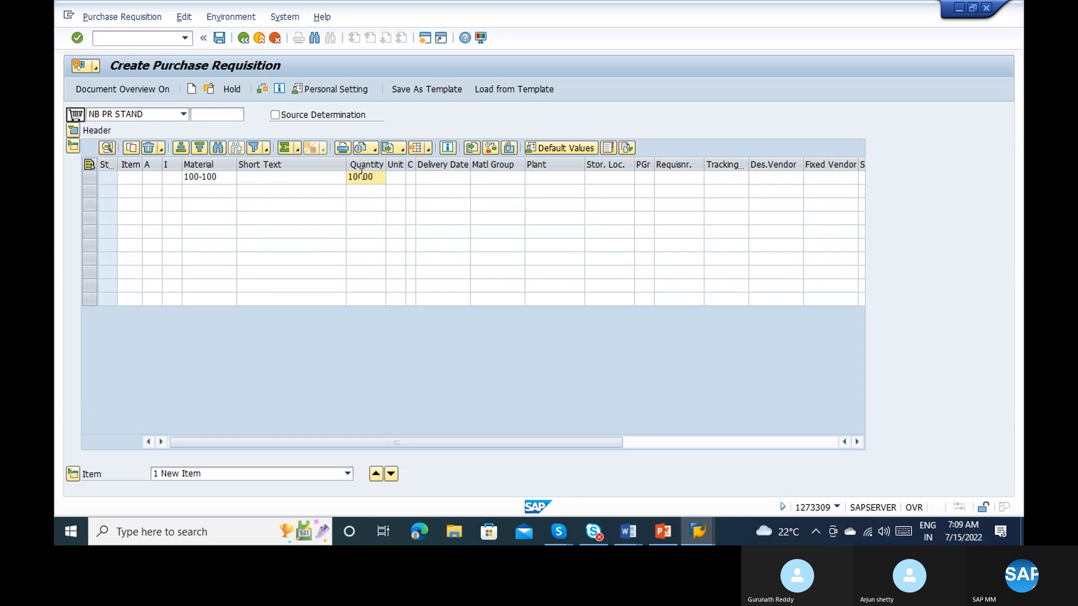
Step: Set the first item's plant to 1100 and storage location to 0001, enter the requisitioner's name, and confirm the item
left_click(553, 179)
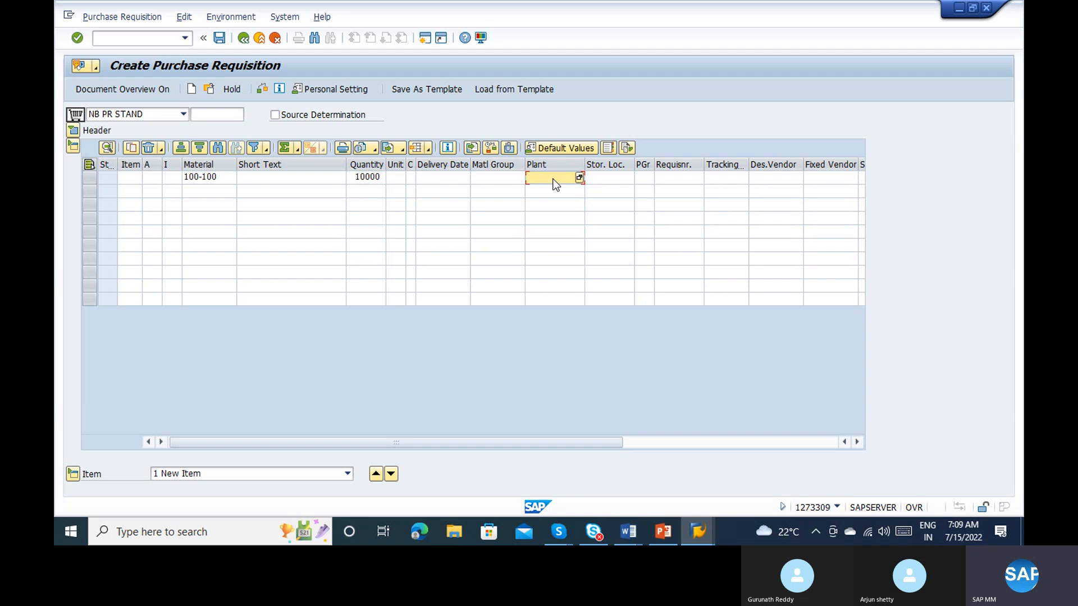
type("11")
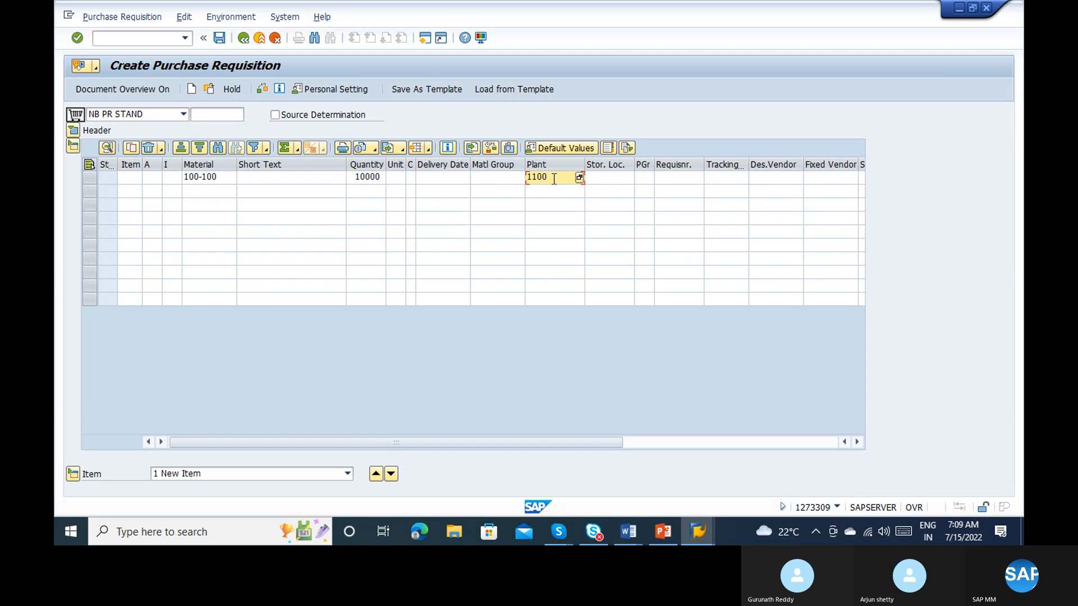
type("00")
key("Tab")
type("000")
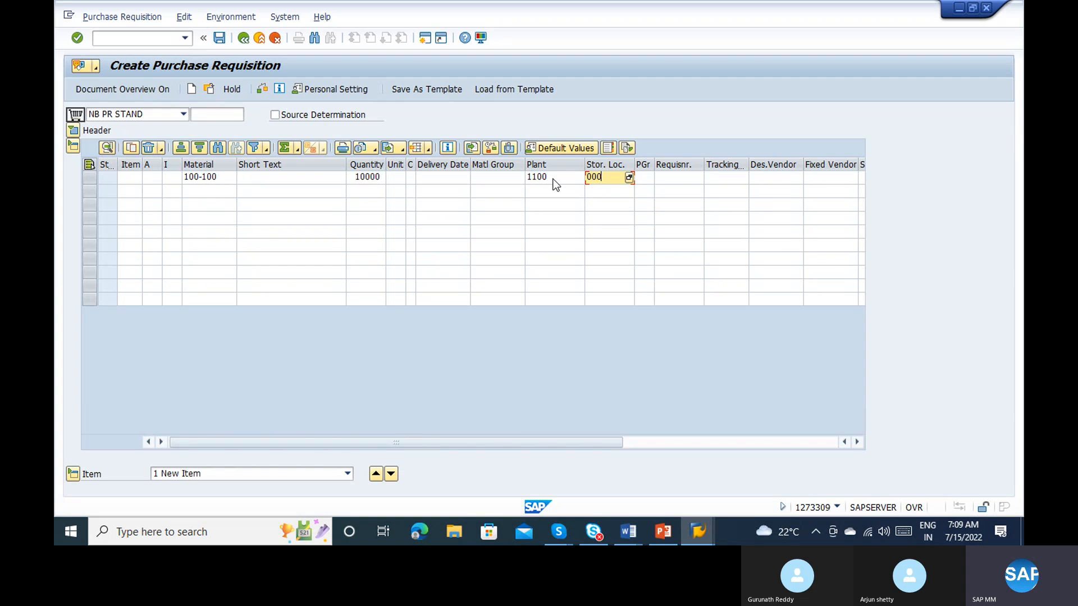
type("1")
key("Tab")
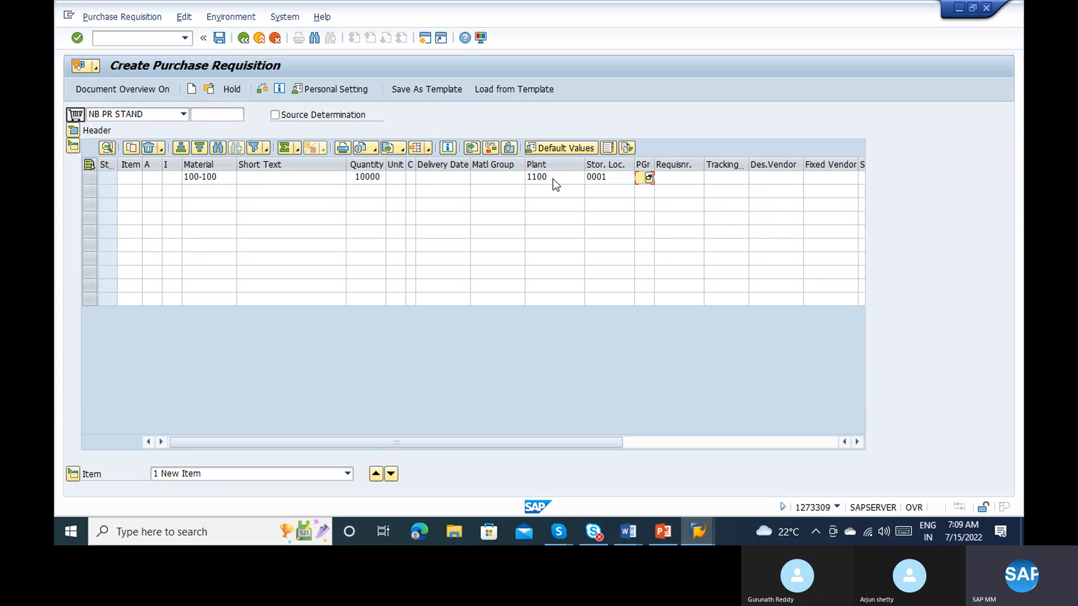
key("Tab")
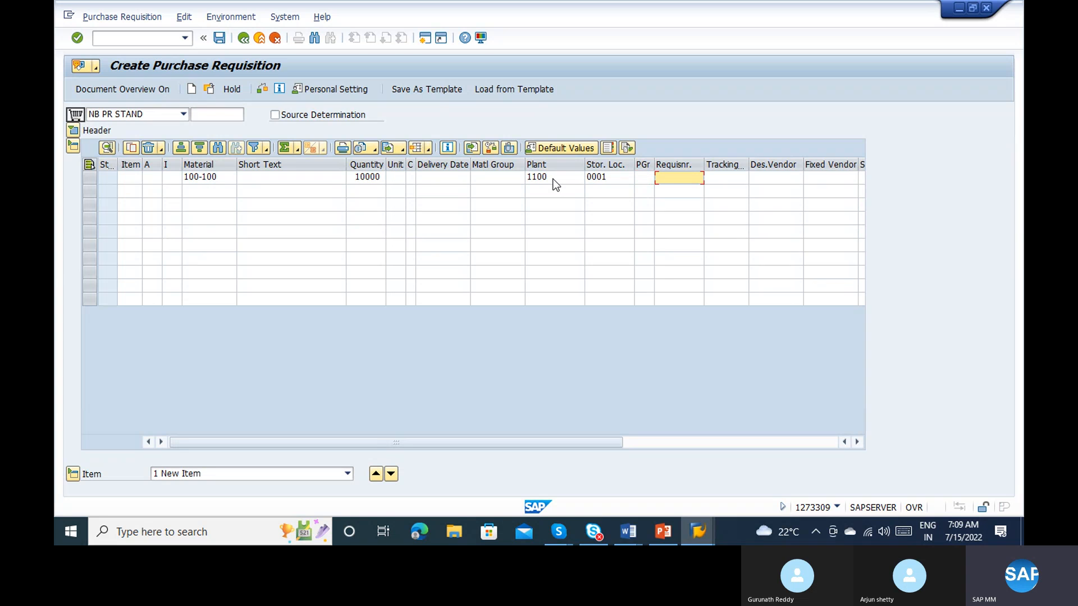
type("Ravi")
key("Return")
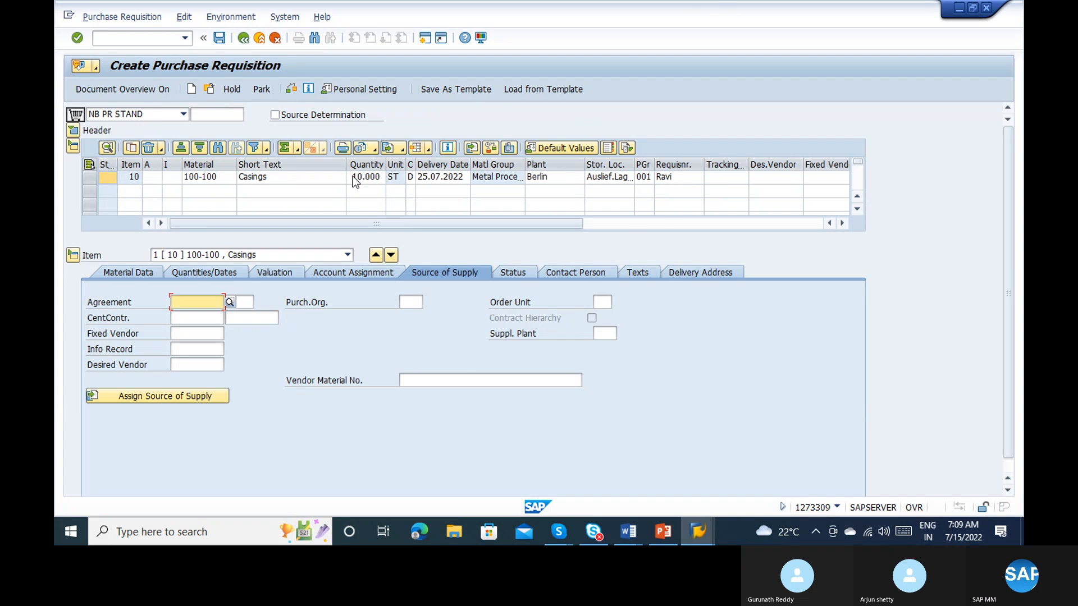
Step: Collapse the item detail section of the purchase requisition
left_click(614, 224)
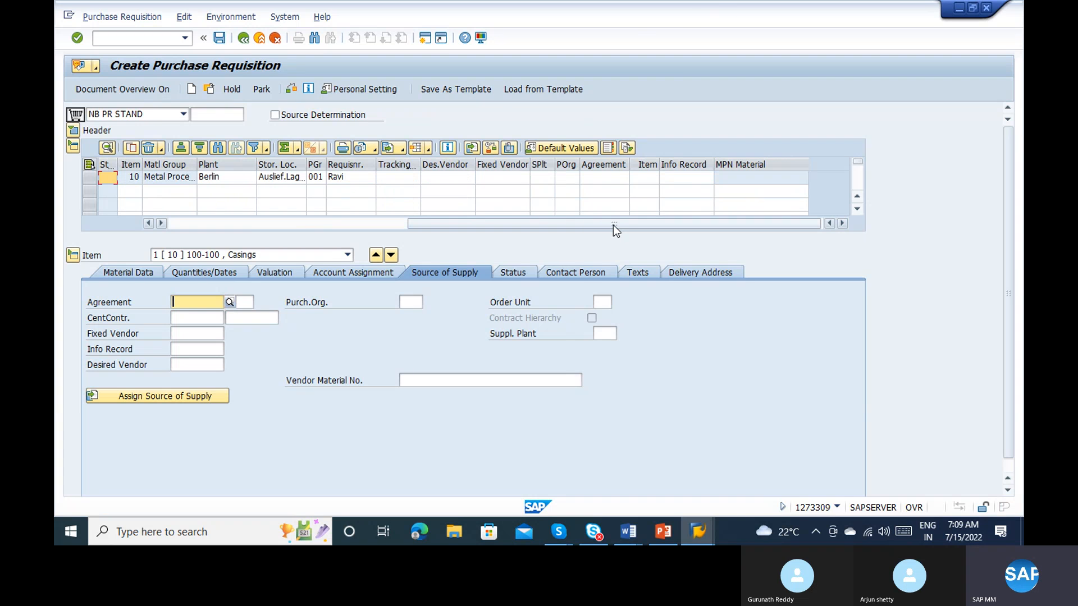
left_click(176, 226)
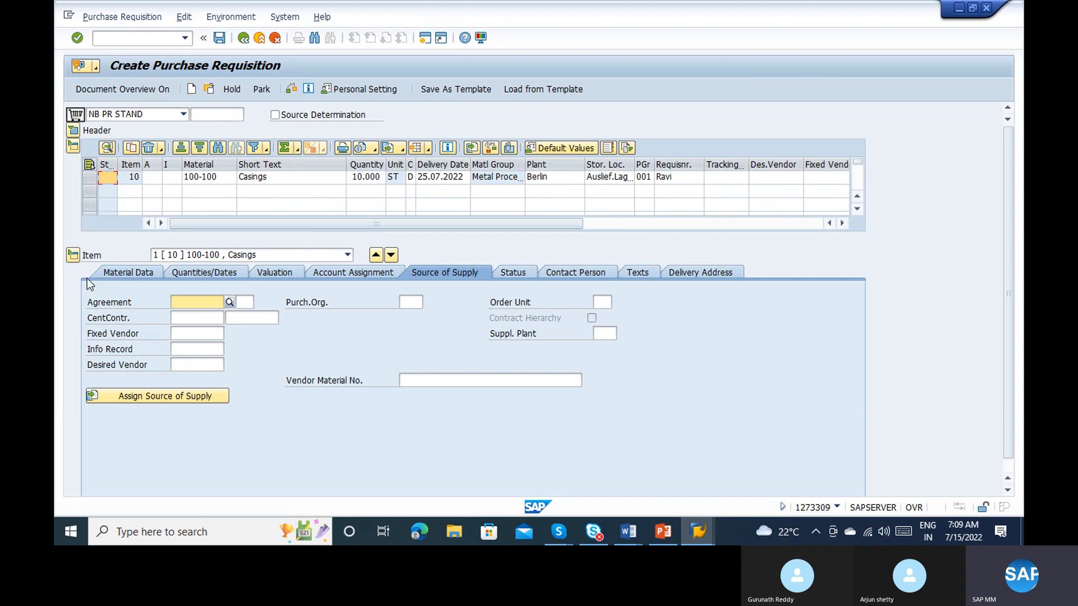
left_click(71, 257)
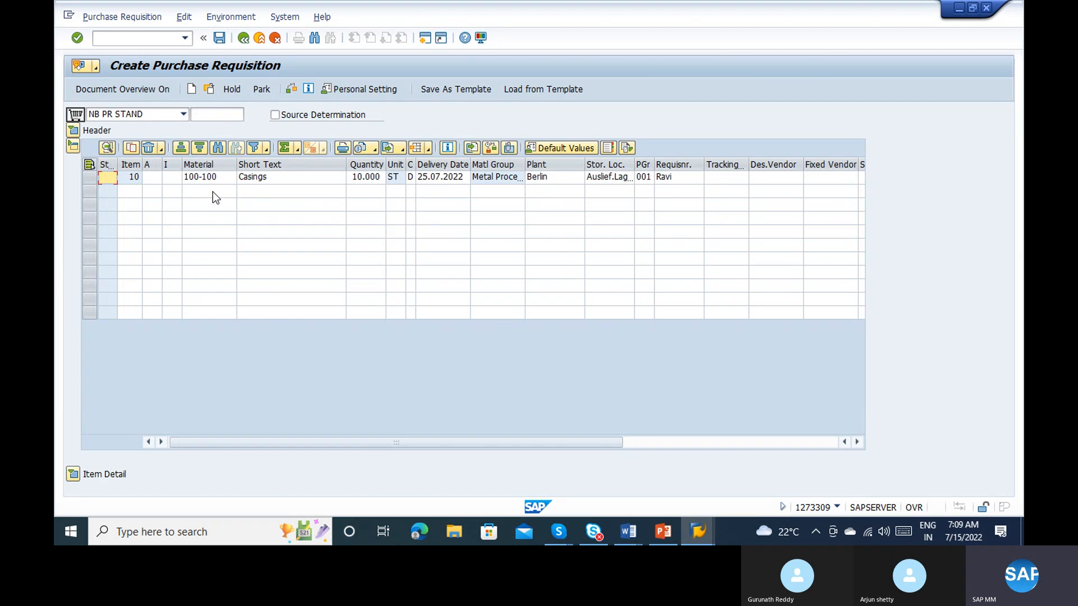
Step: Add a second requisition item for material 100-110 with quantity 1000 and plant 1100, and confirm it
left_click(213, 194)
type("100-11")
key("Tab")
key("Tab")
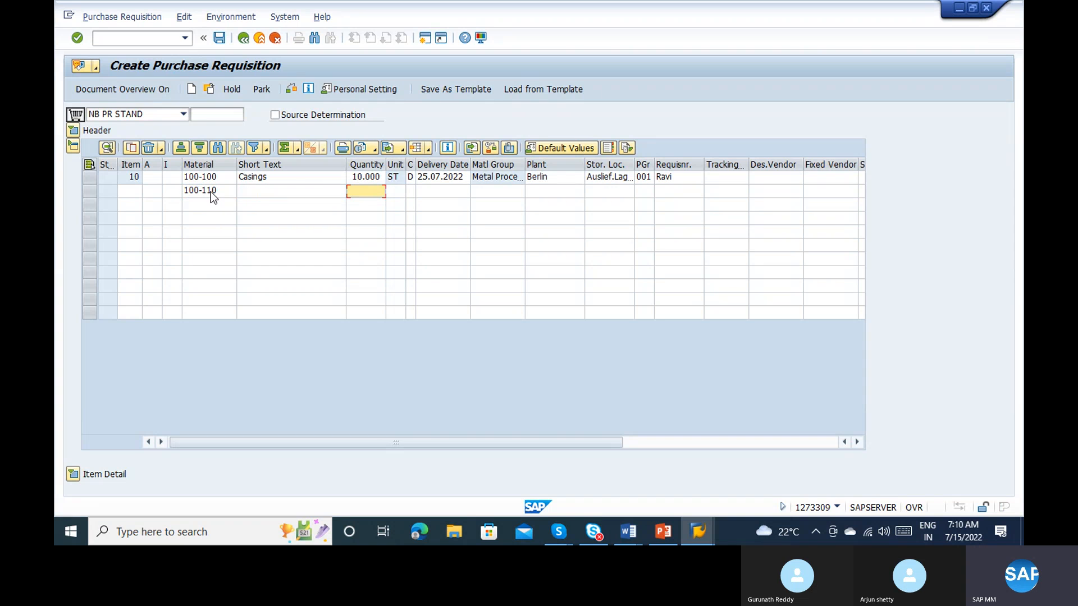
type("1000")
key("Tab")
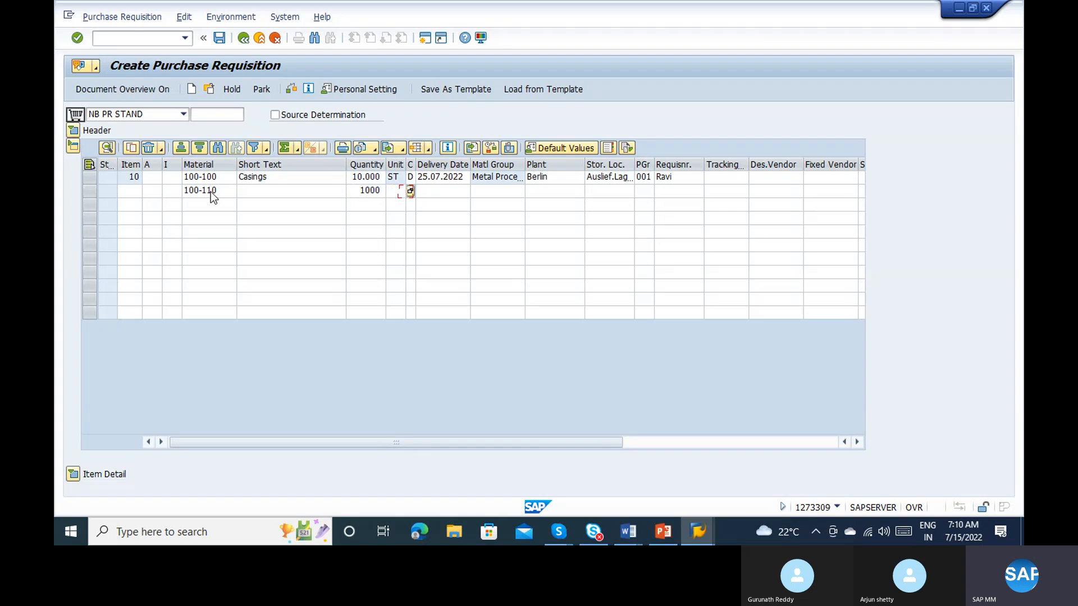
key("Tab")
key("Tab")
key("Tab")
type("1100")
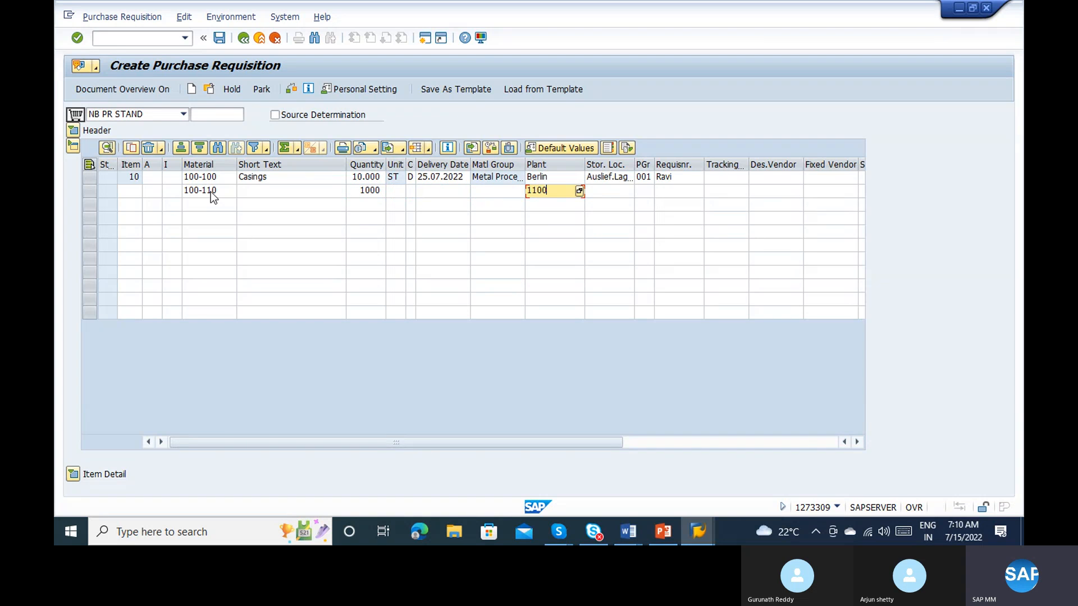
key("Return")
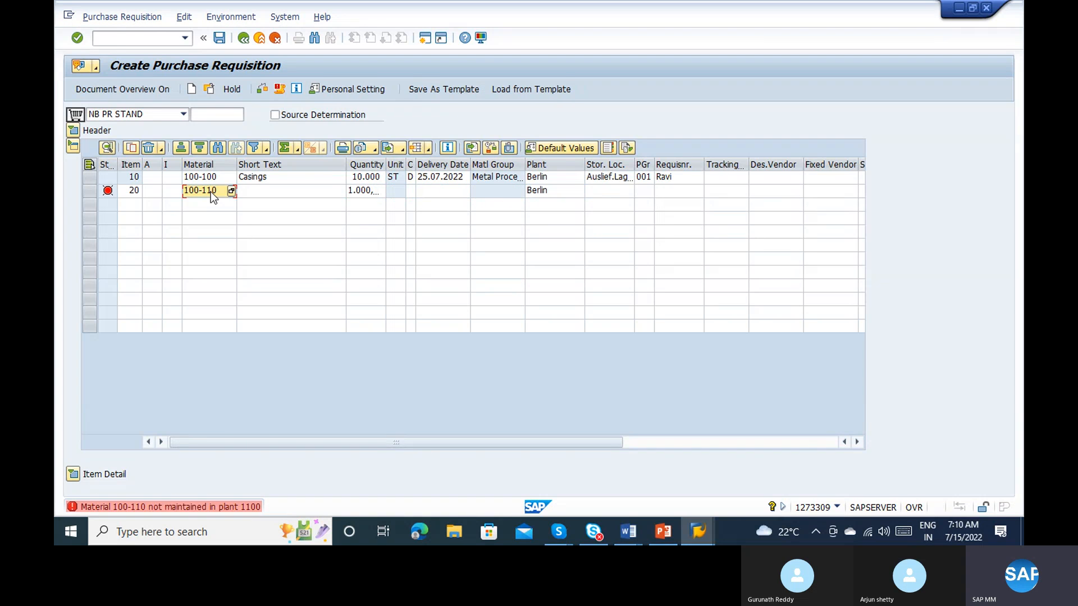
Step: Try to display the master data of the second item's material 100-110 in plant 1100, and of another material number
double_click(218, 193)
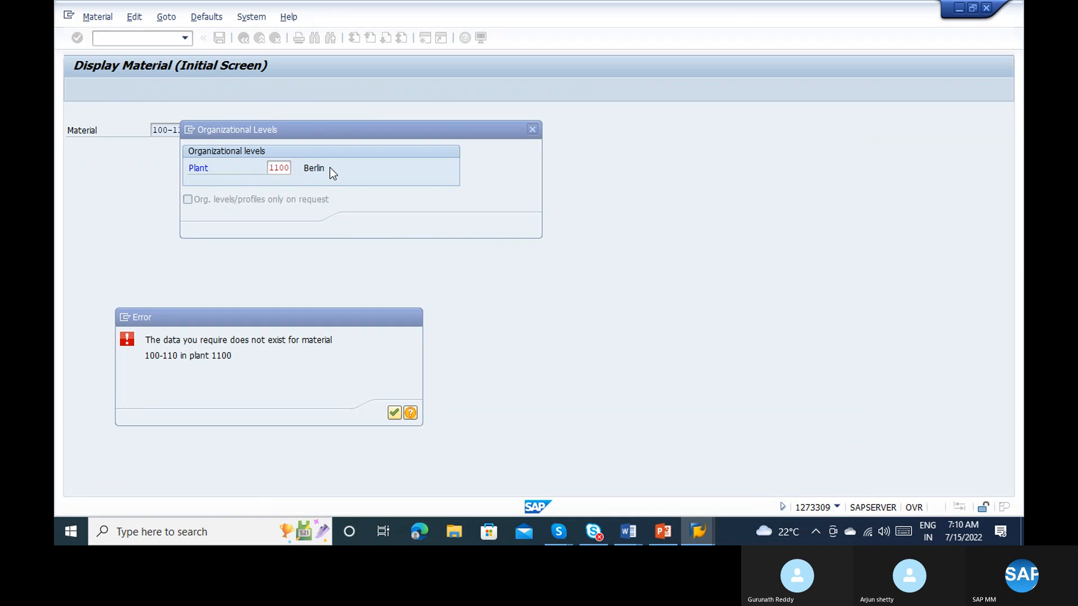
key("Return")
key("Escape")
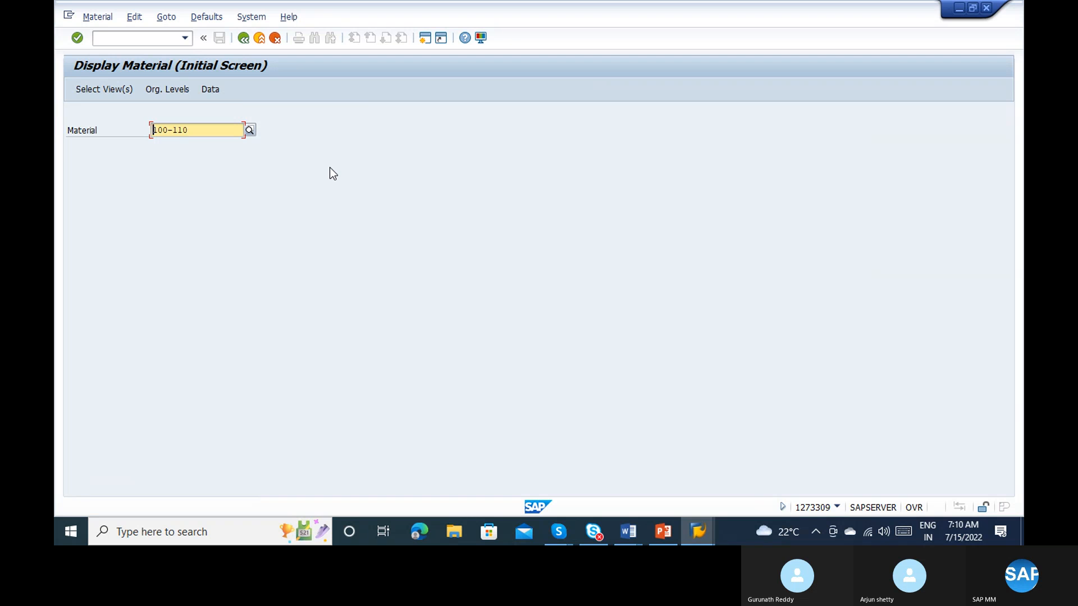
type("100-")
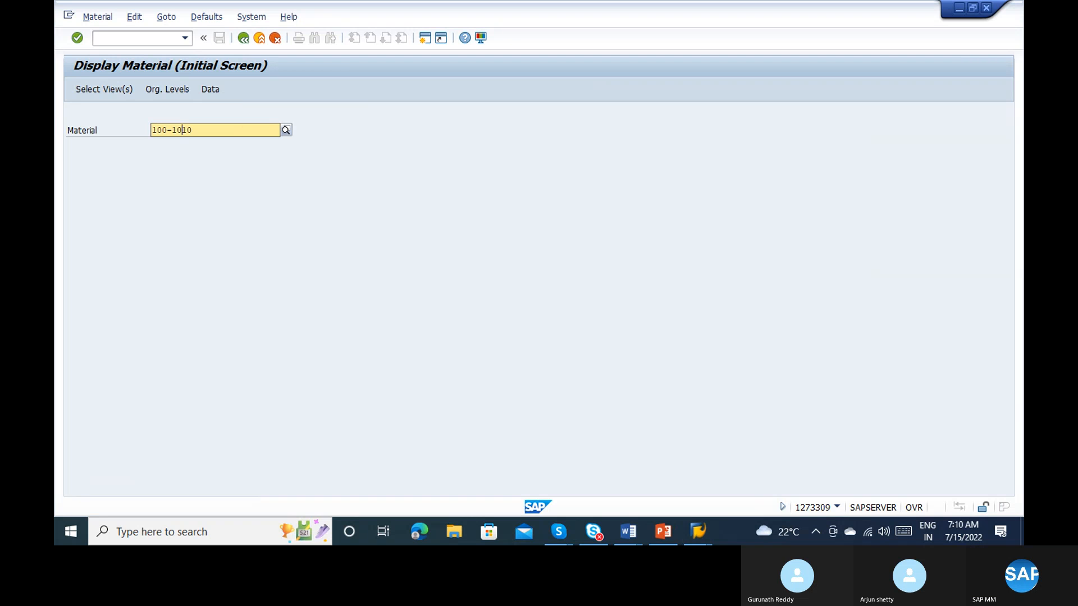
key("BackSpace")
key("Return")
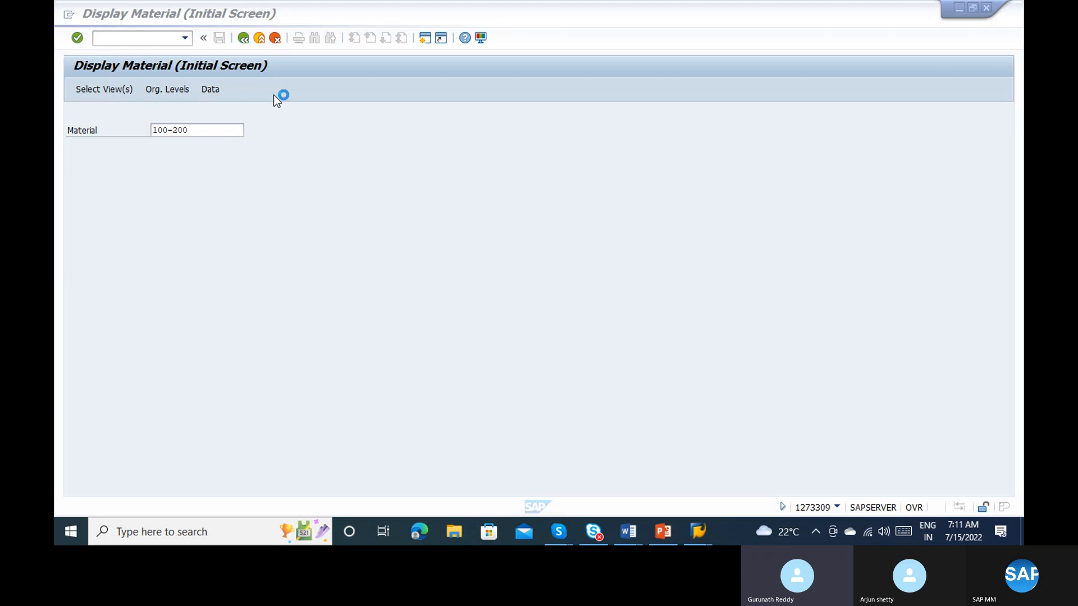
Step: Stop the Display Material transaction and return to the SAP Easy Access screen
key("alt+Tab")
key("alt+Tab")
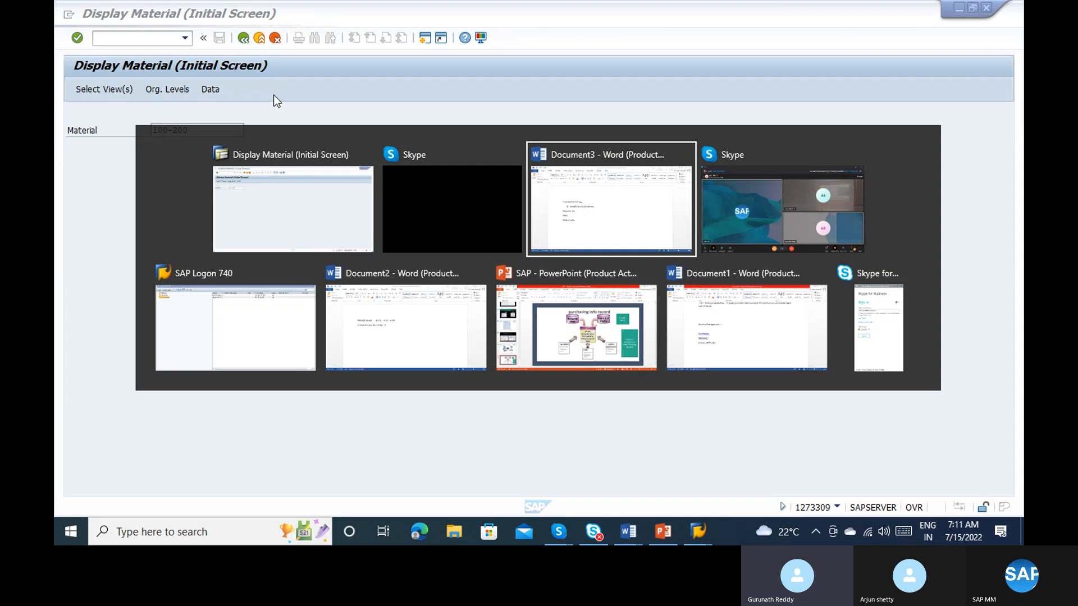
key("alt+Tab")
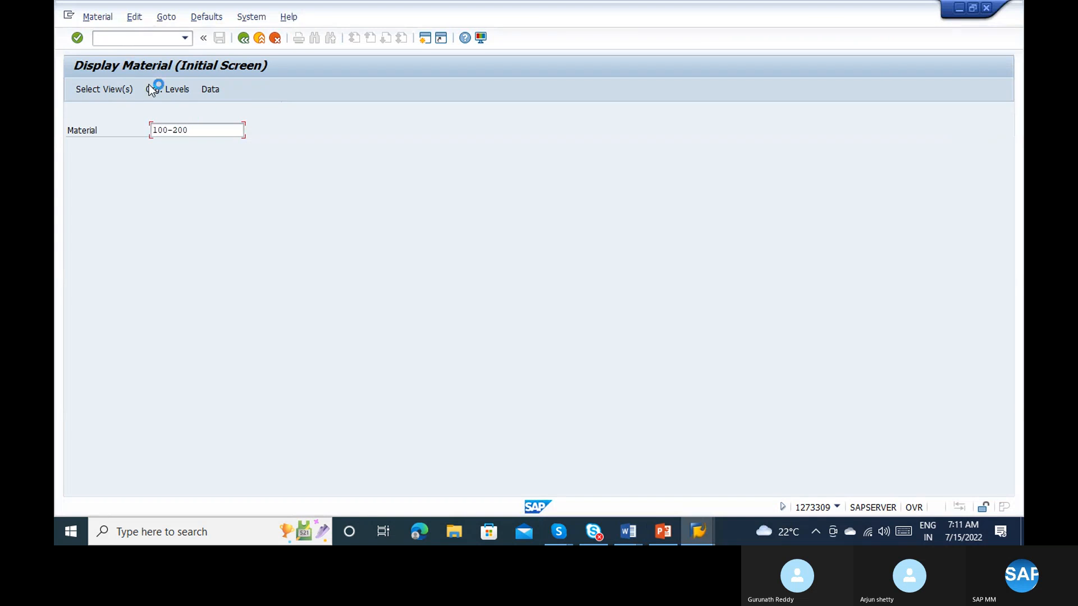
left_click(68, 16)
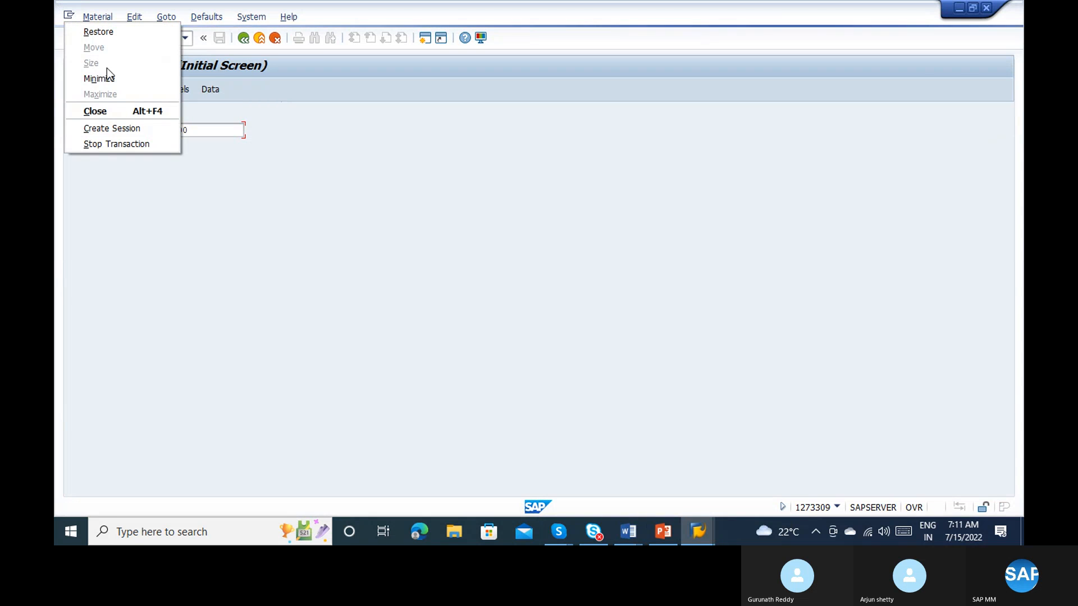
left_click(142, 145)
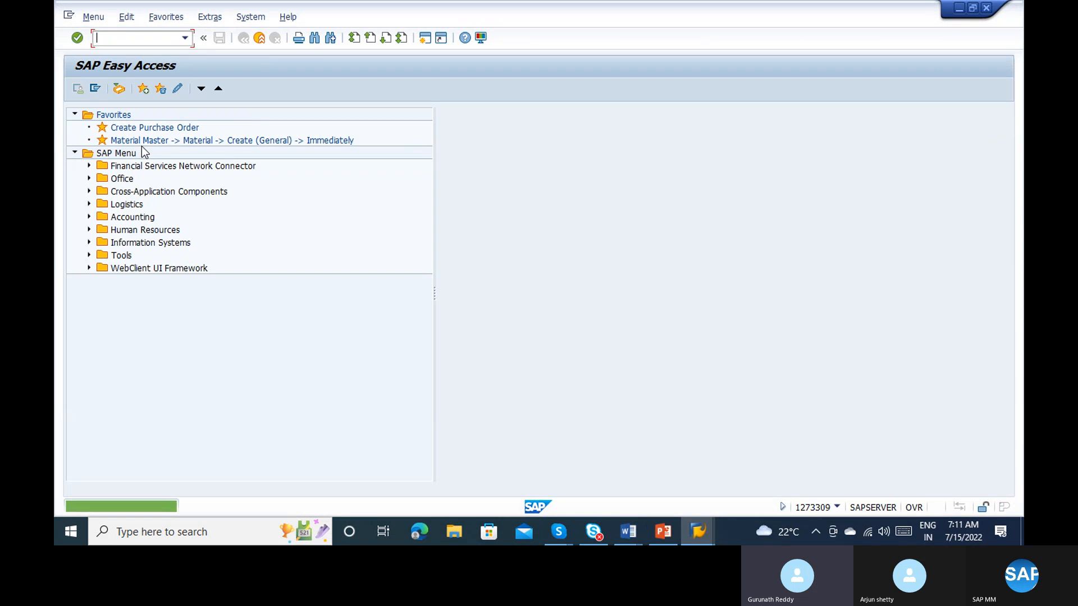
Step: Open the Create Purchase Order transaction with code me21n
type("me21n")
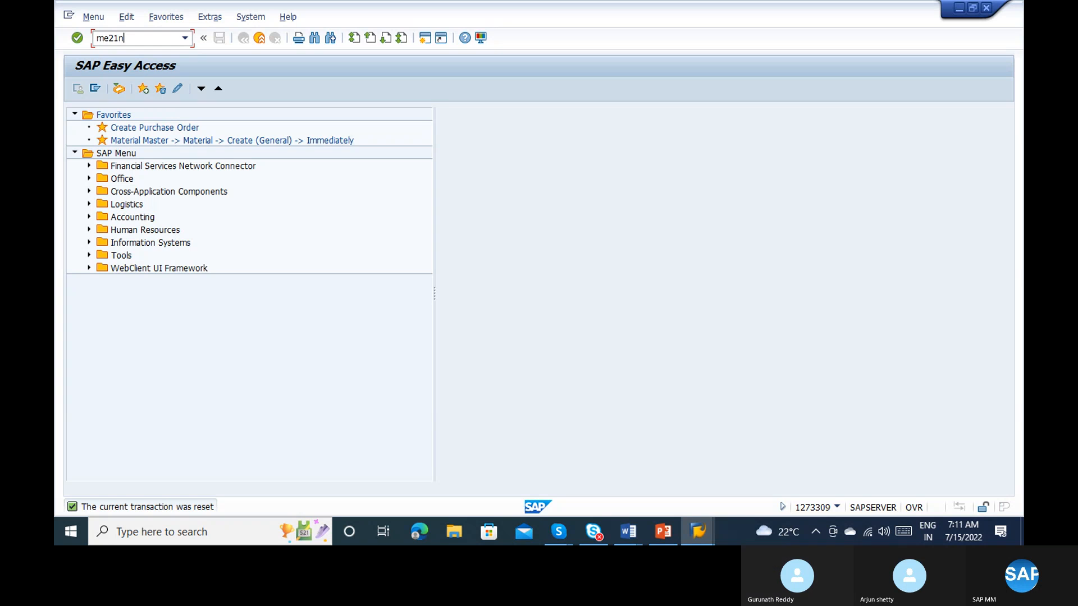
key("Return")
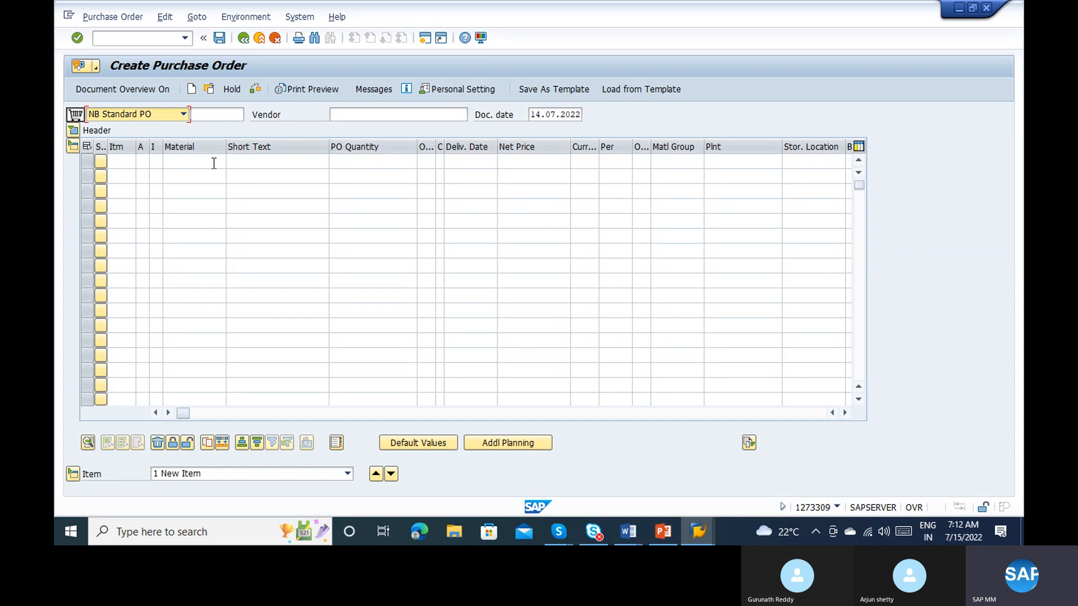
Step: Replace the purchase order transaction with a new Create Purchase Requisition transaction
left_click(128, 38)
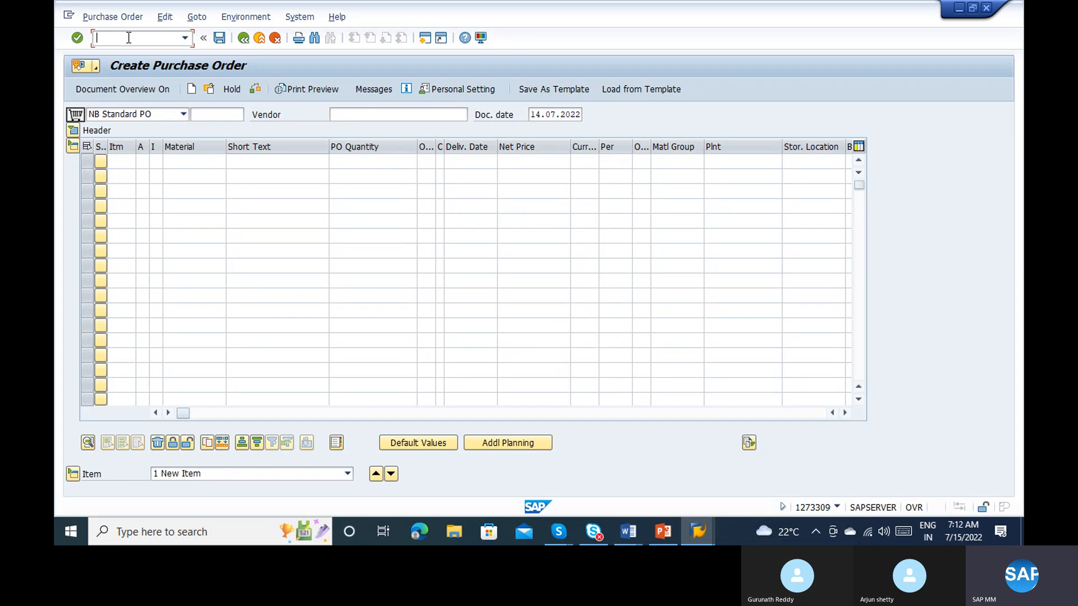
type("/nme")
type("21n")
key("Return")
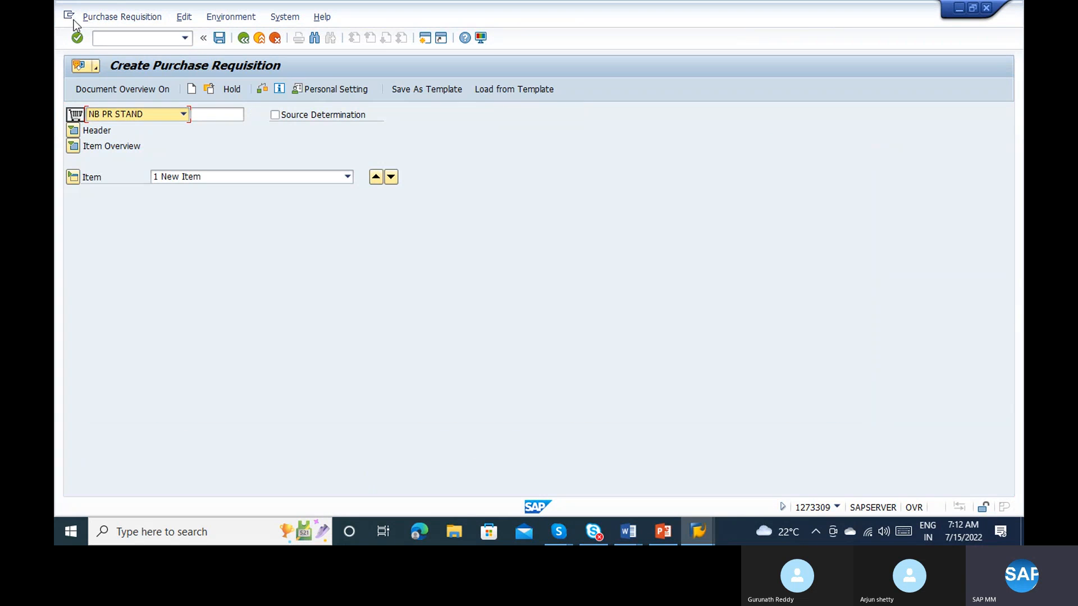
Step: Open the Materials List transaction mm60 in a new session and clear its material filter, keeping plant 1100
left_click(103, 38)
type("/nmm60")
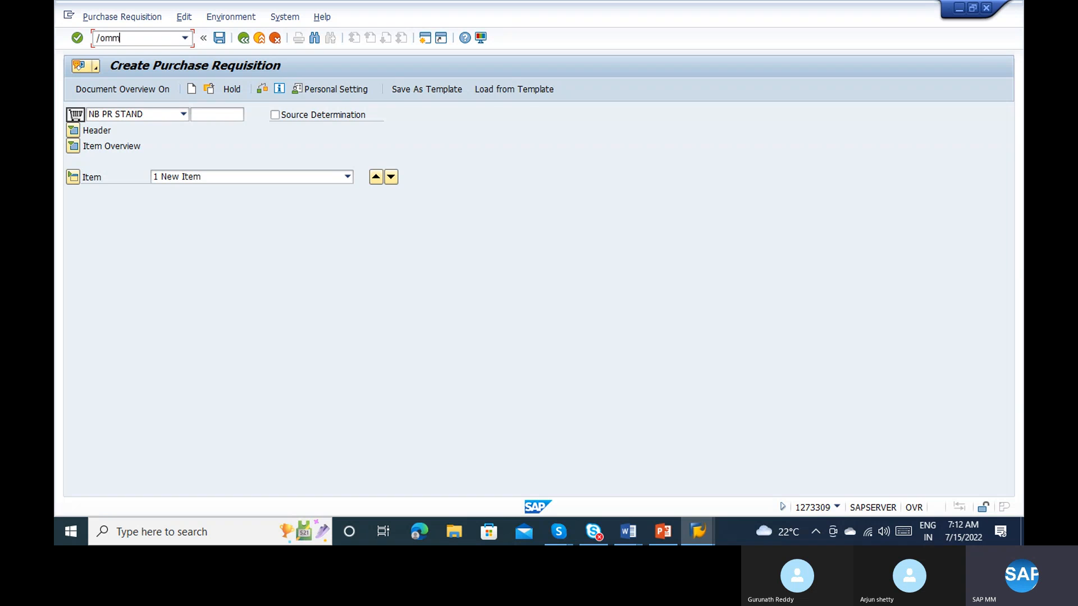
key("Return")
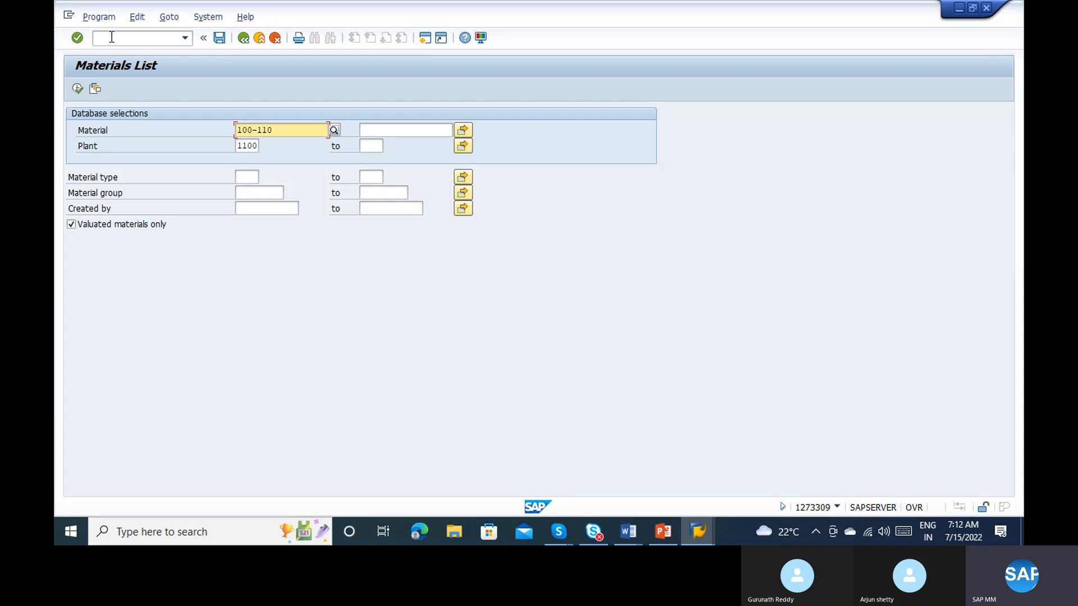
left_click(288, 129)
key("BackSpace")
key("BackSpace")
key("BackSpace")
key("BackSpace")
key("BackSpace")
key("BackSpace")
key("BackSpace")
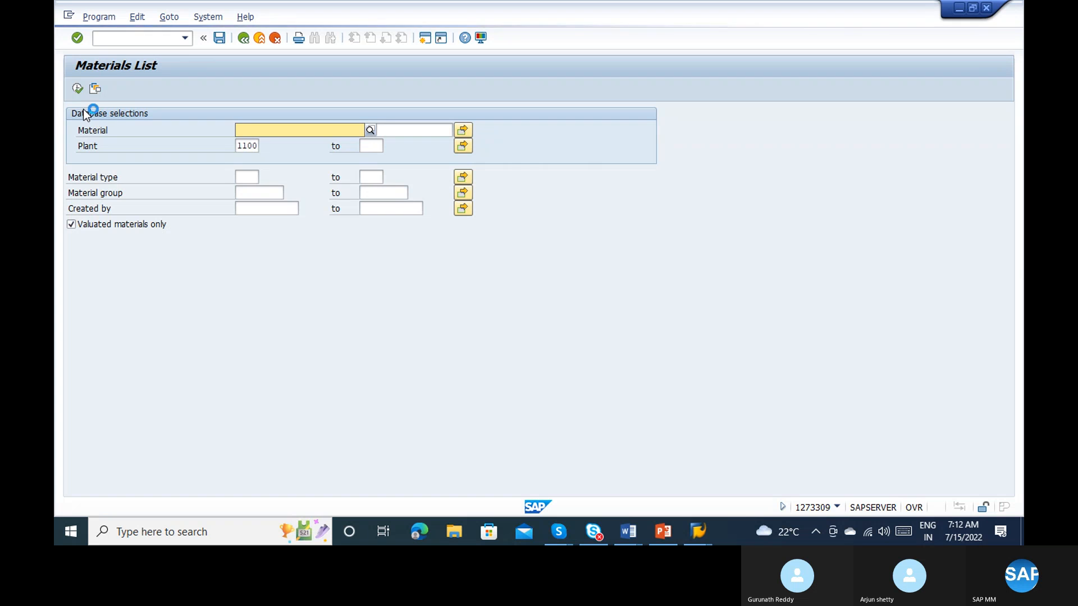
Step: Switch back to the purchase requisition session and expand its item overview
key("alt+Tab")
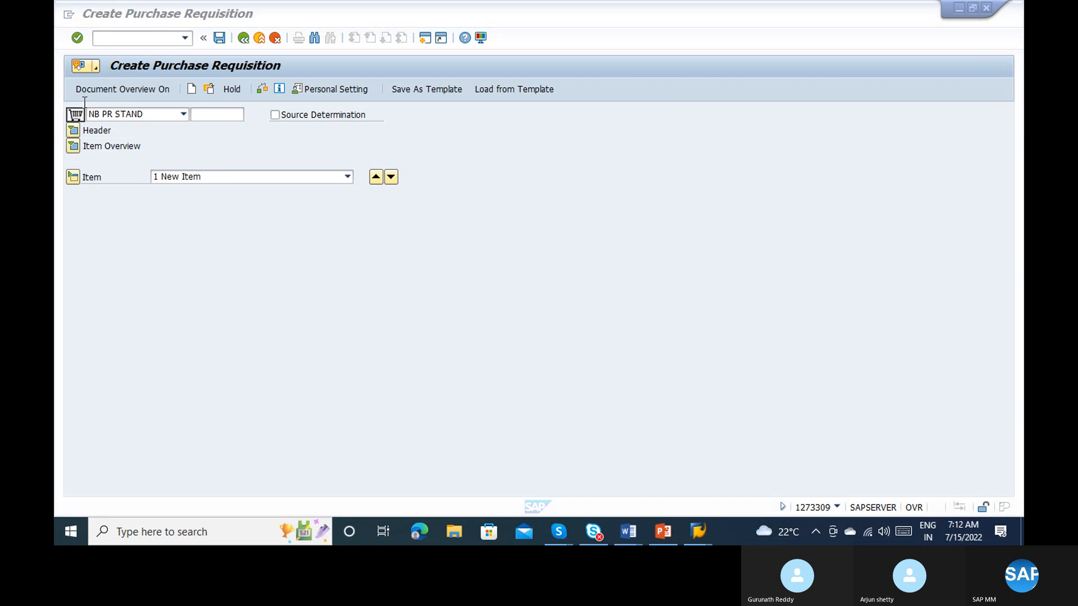
key("alt+Tab")
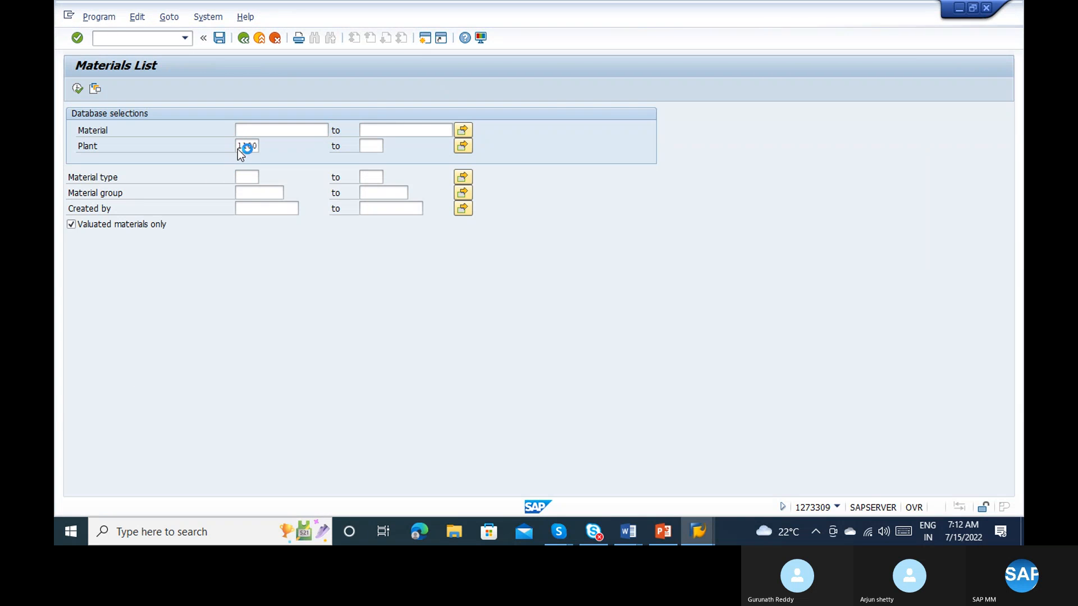
key("alt+Tab")
left_click(72, 146)
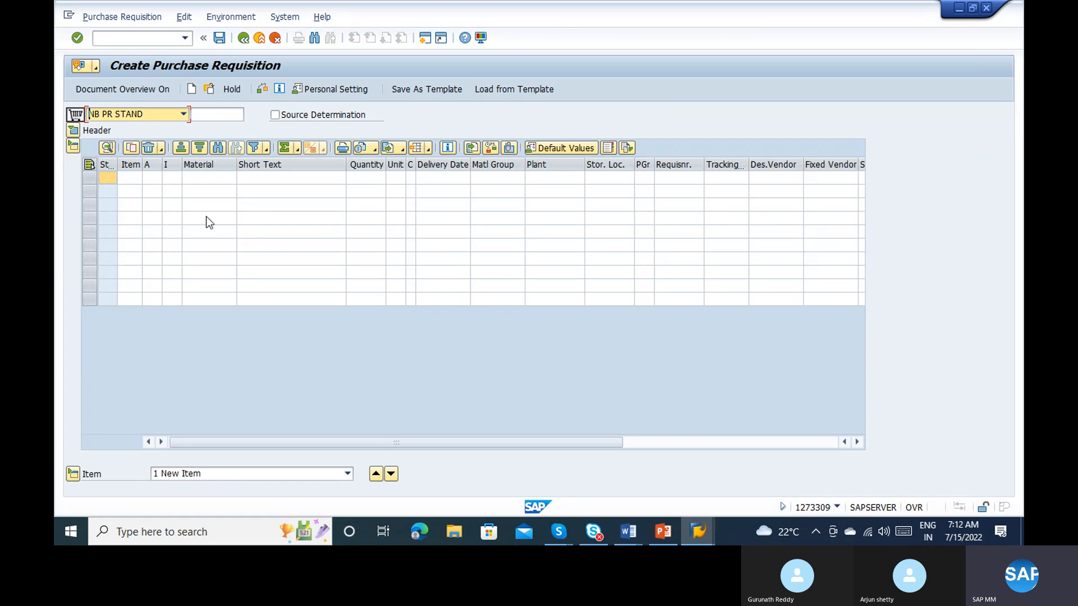
Step: Enter material 100-110 with plant 1100 in the first requisition item
left_click(187, 178)
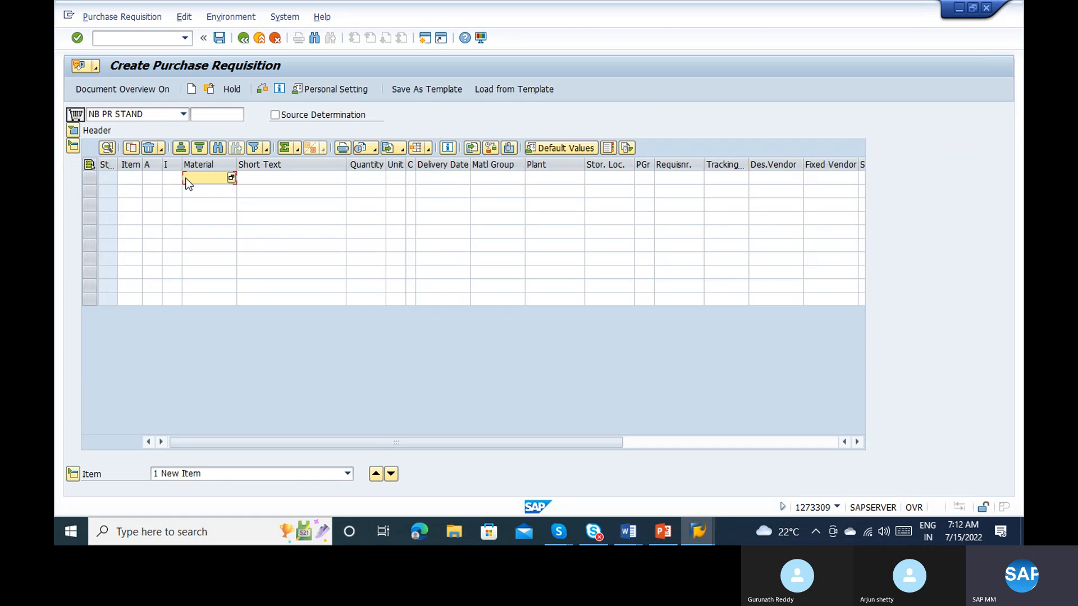
type("100-110")
key("Return")
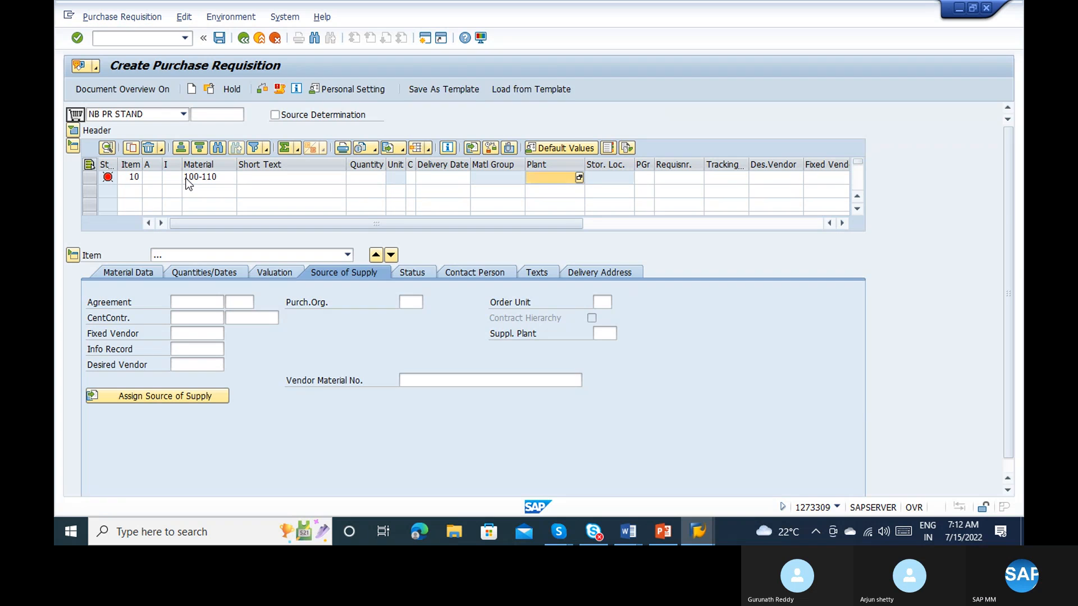
type("1100-110")
key("Return")
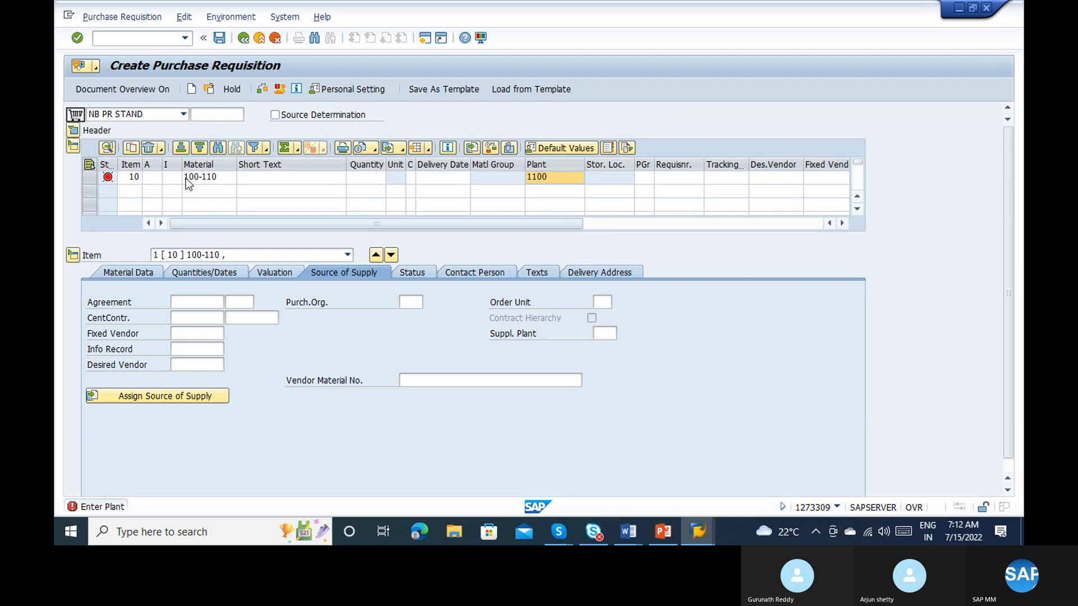
Step: Set the first item's quantity to 10000 and its storage location to 0001, and confirm the item
type("10000")
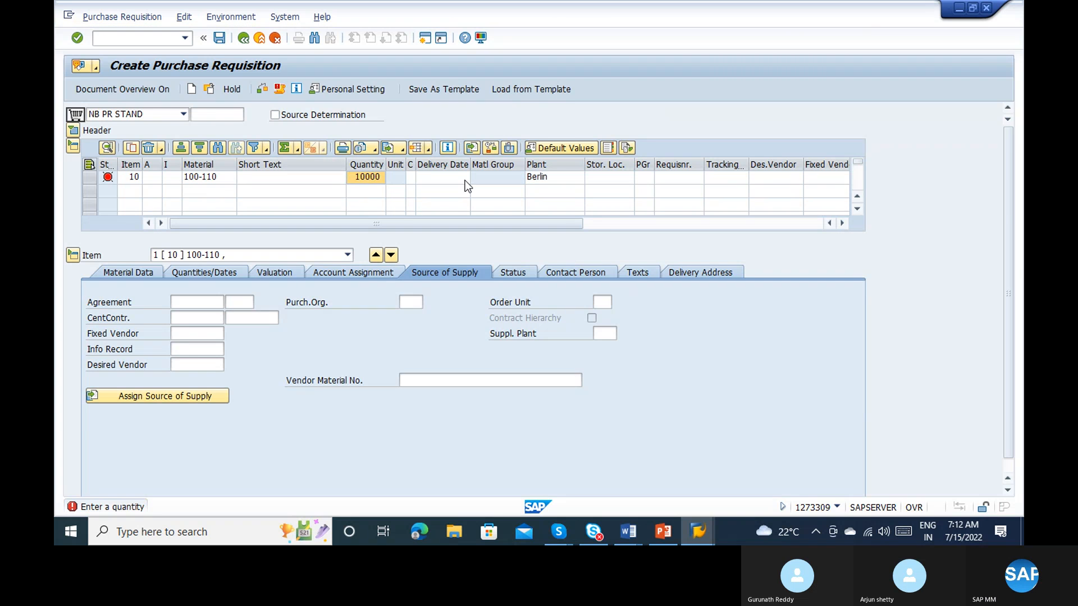
key("Return")
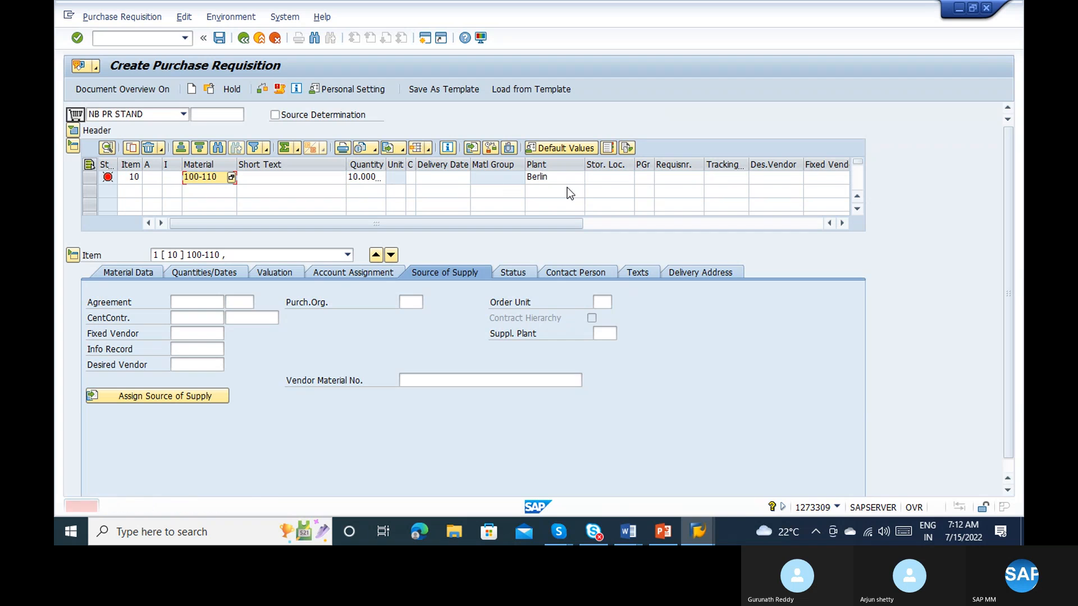
left_click(599, 179)
type("0001")
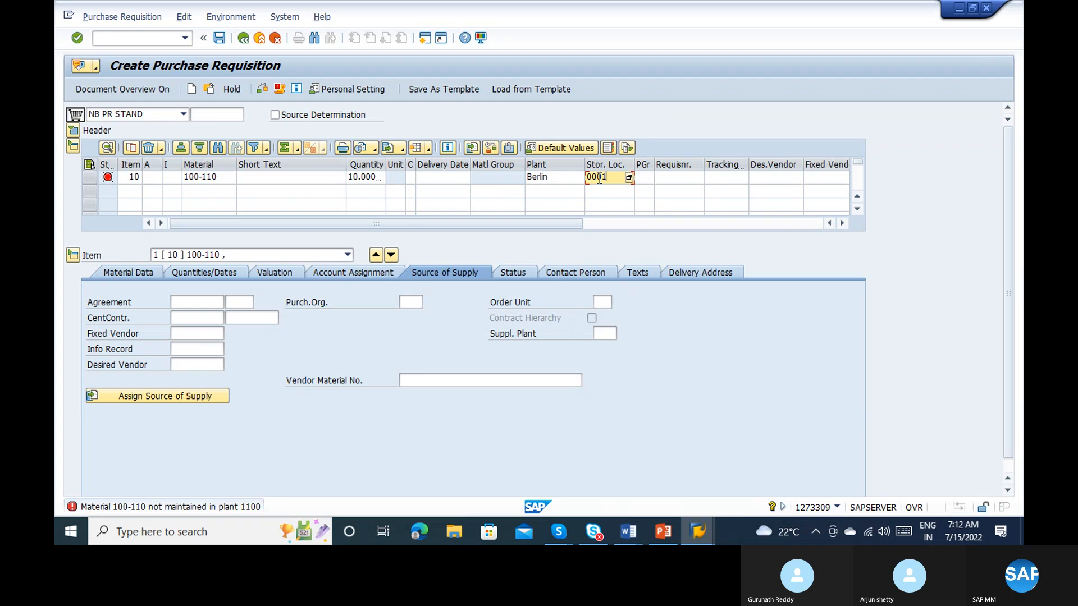
key("Return")
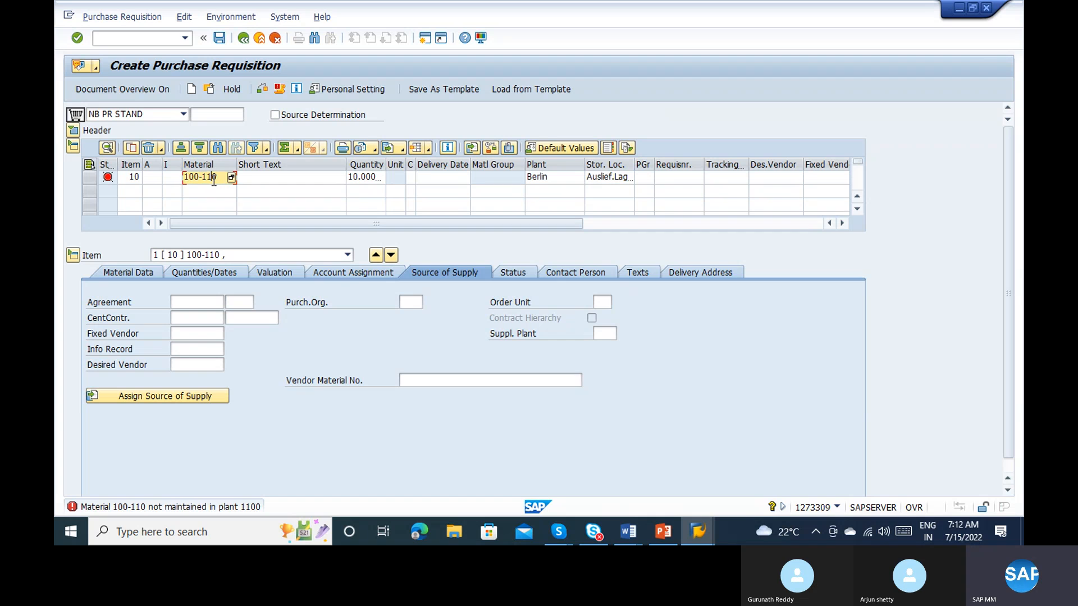
Step: Change the first item's material to 100-100, enter the requisitioner's name, and confirm the item
left_click(213, 181)
key("BackSpace")
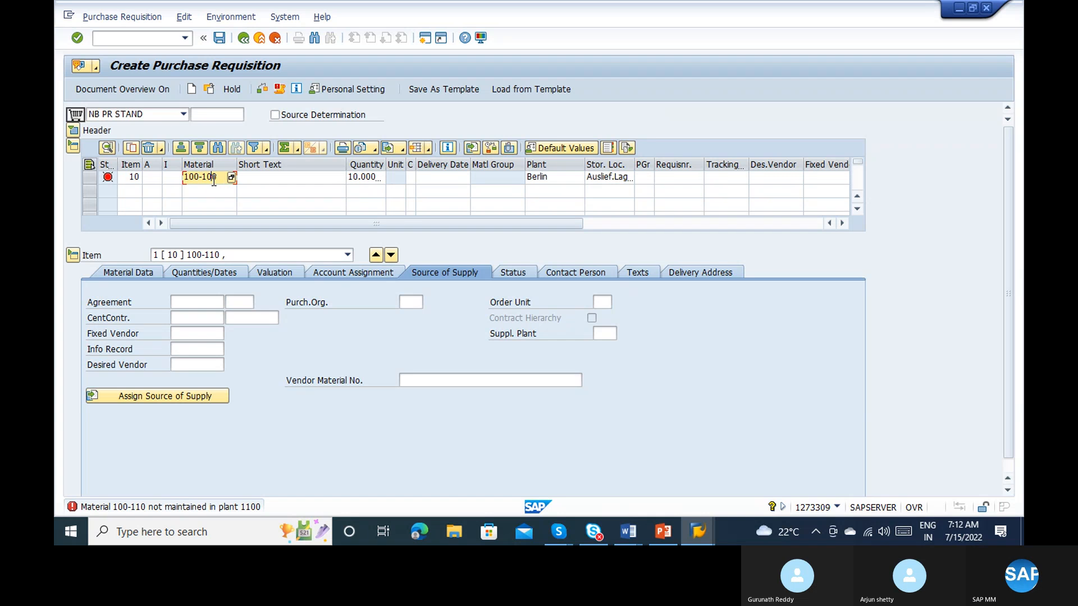
type("0")
key("Return")
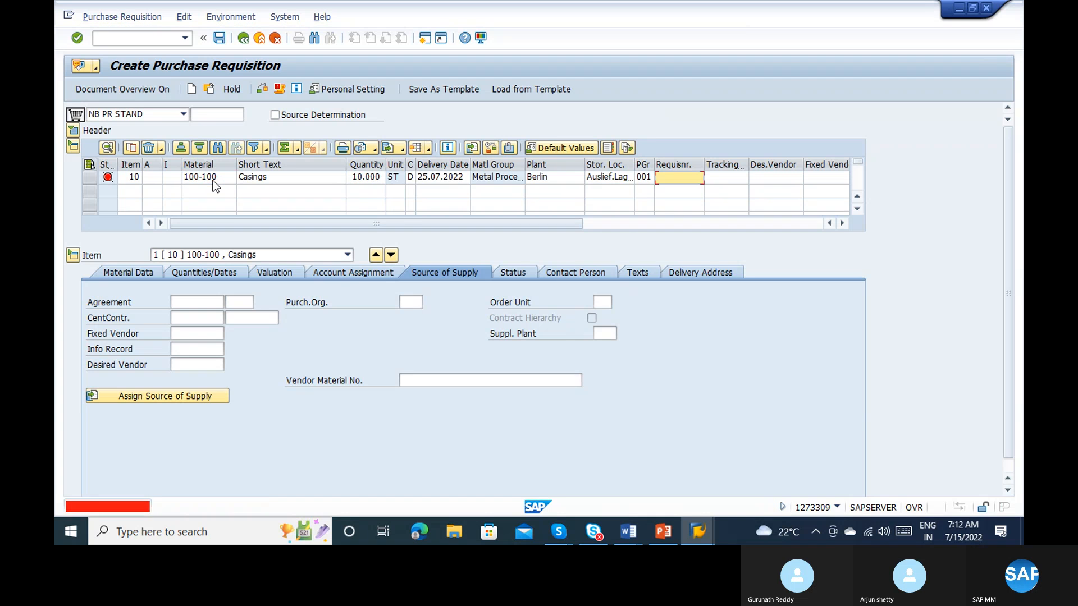
type("Ra")
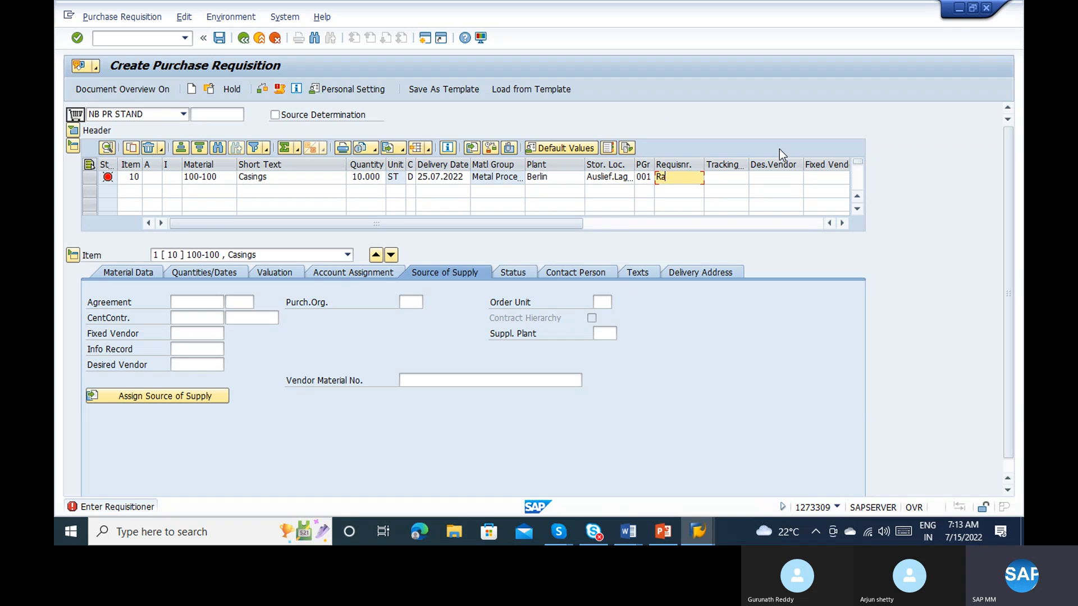
type("vi")
key("Return")
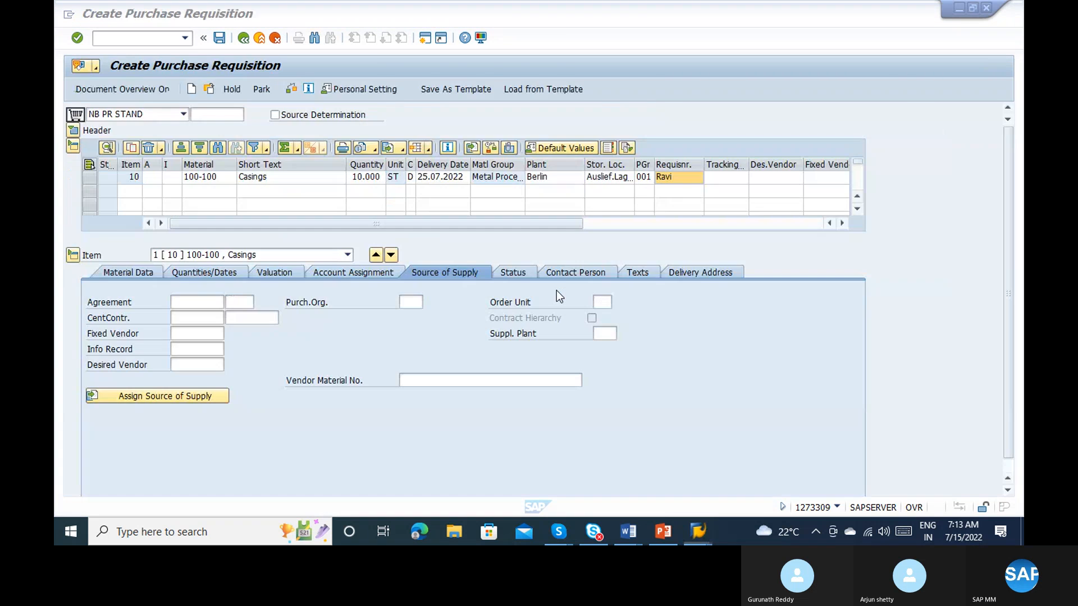
Step: Enter material 2 with plant 1100 and storage location 0001 as the second requisition item
key("alt+Tab")
key("alt+Tab")
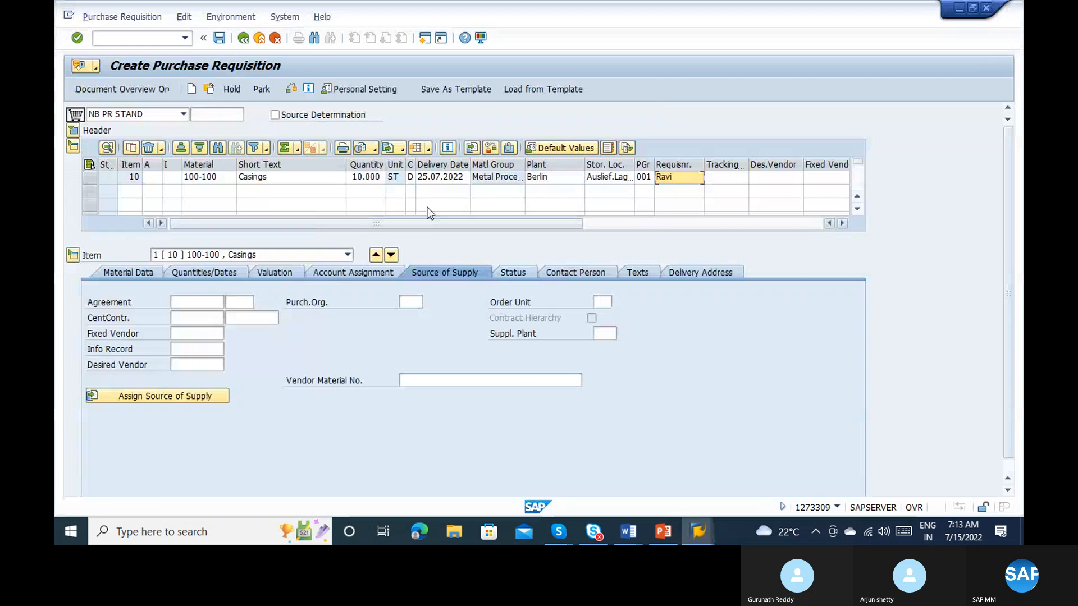
left_click(214, 182)
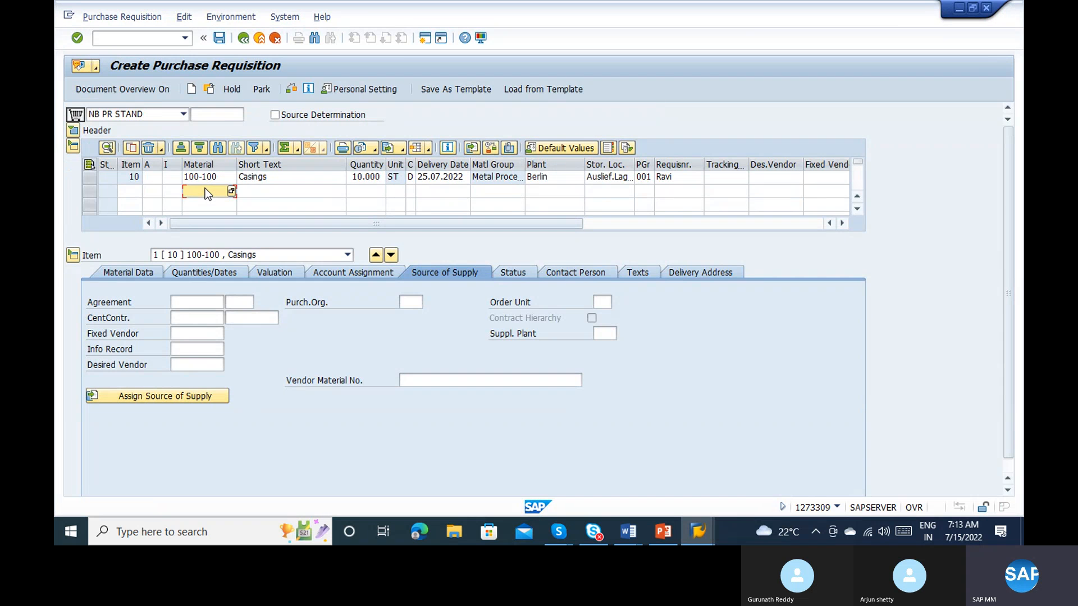
type("2")
key("Tab")
key("Tab")
key("Tab")
key("Tab")
key("Tab")
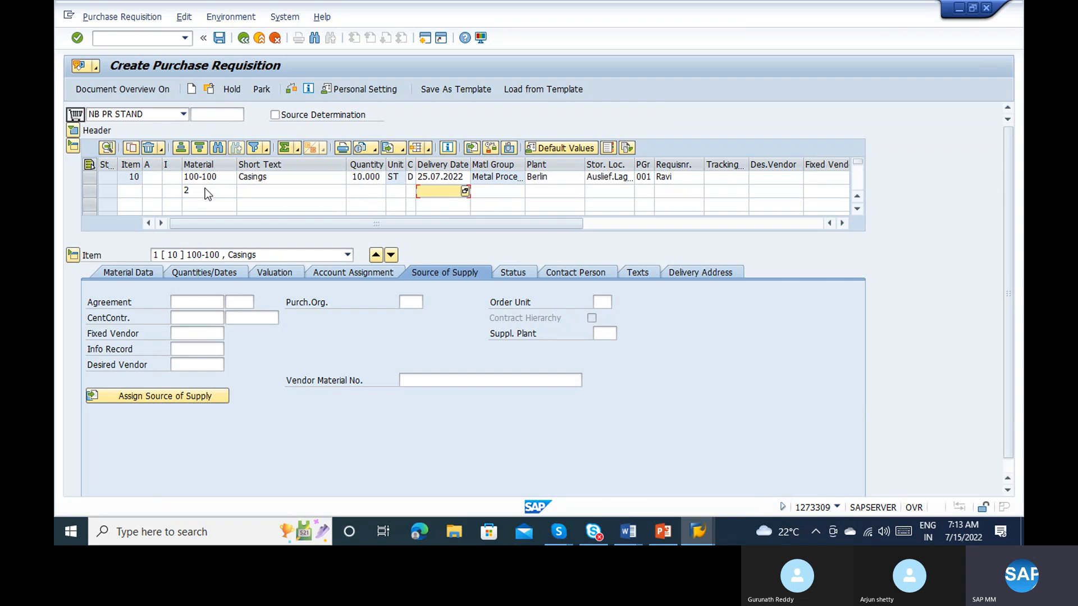
key("Tab")
key("Tab")
type("1100")
key("Tab")
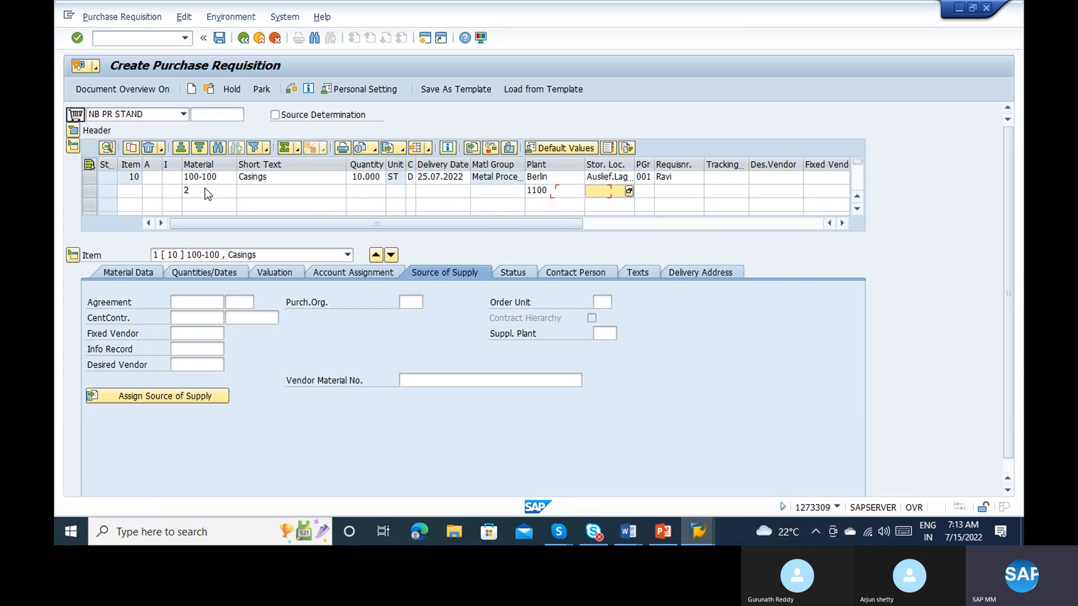
type("0001")
key("Return")
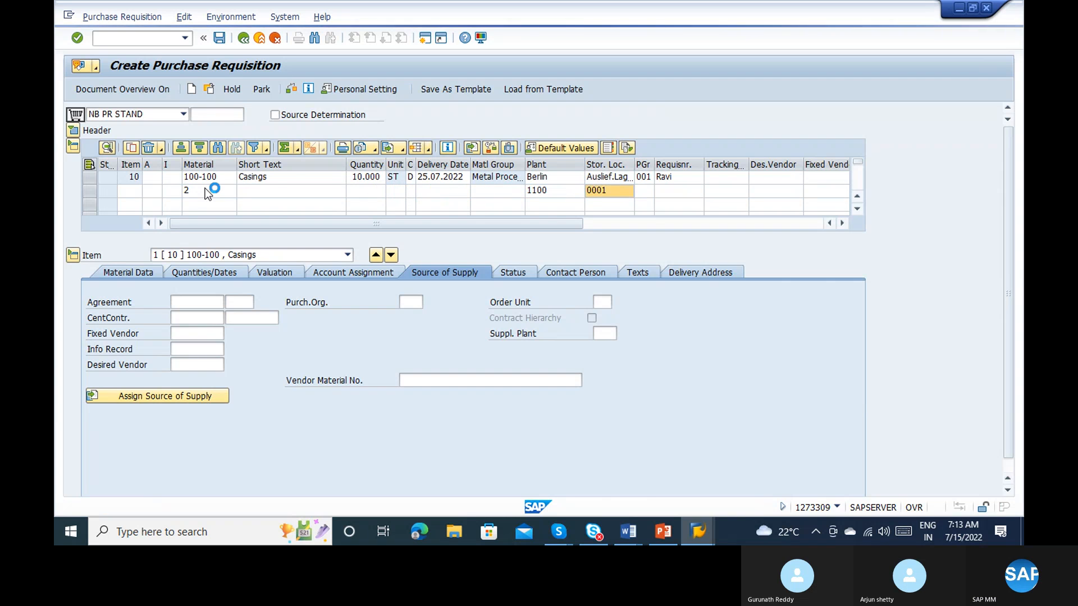
Step: Set the second item's quantity to 10.000 and enter the requisitioner's name
type("1")
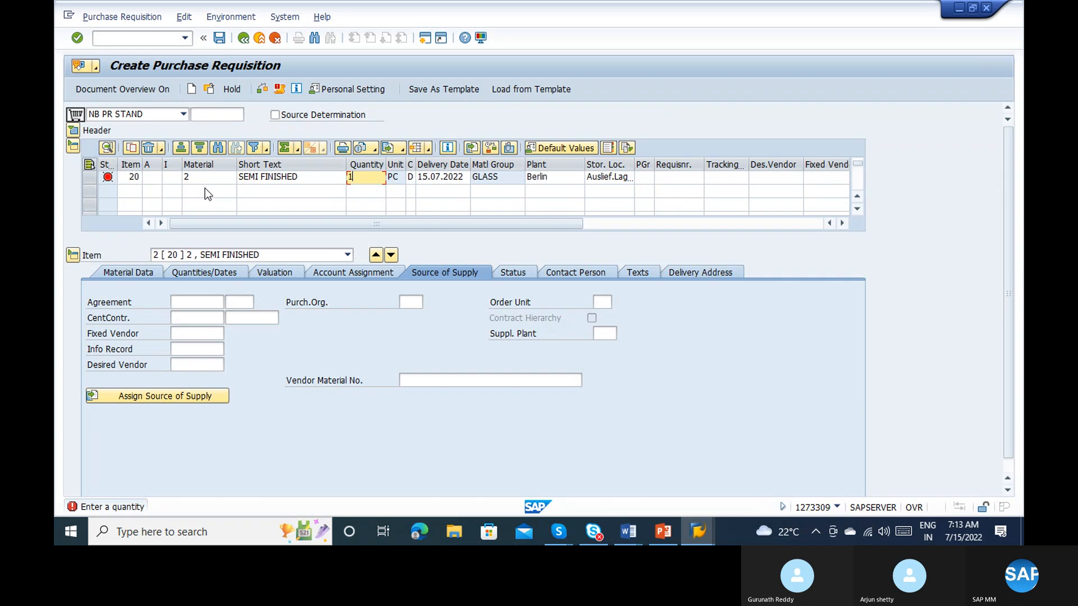
type("0.000")
key("Return")
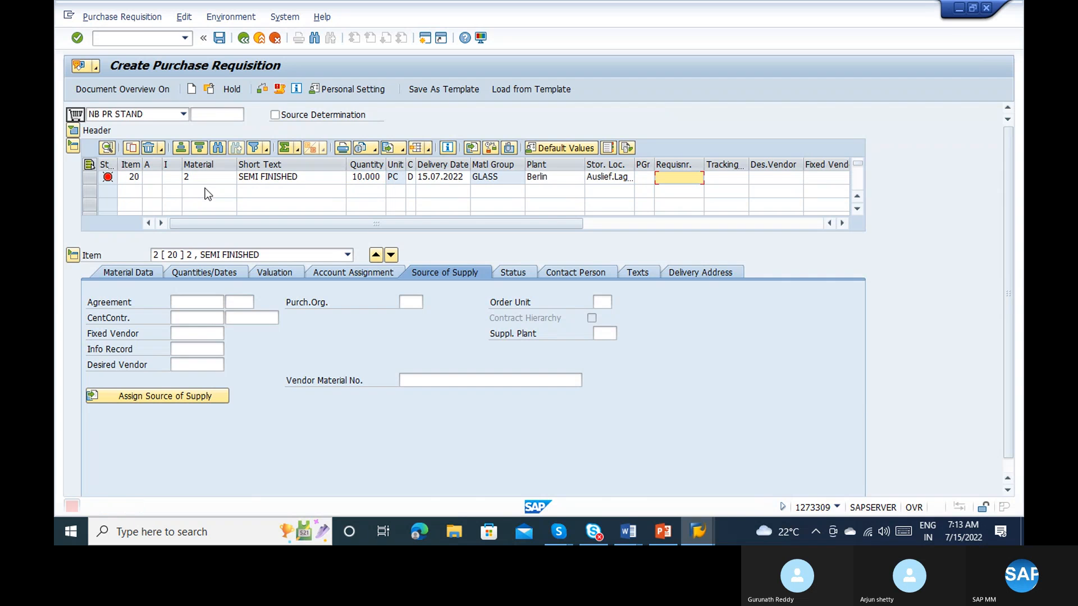
type("V")
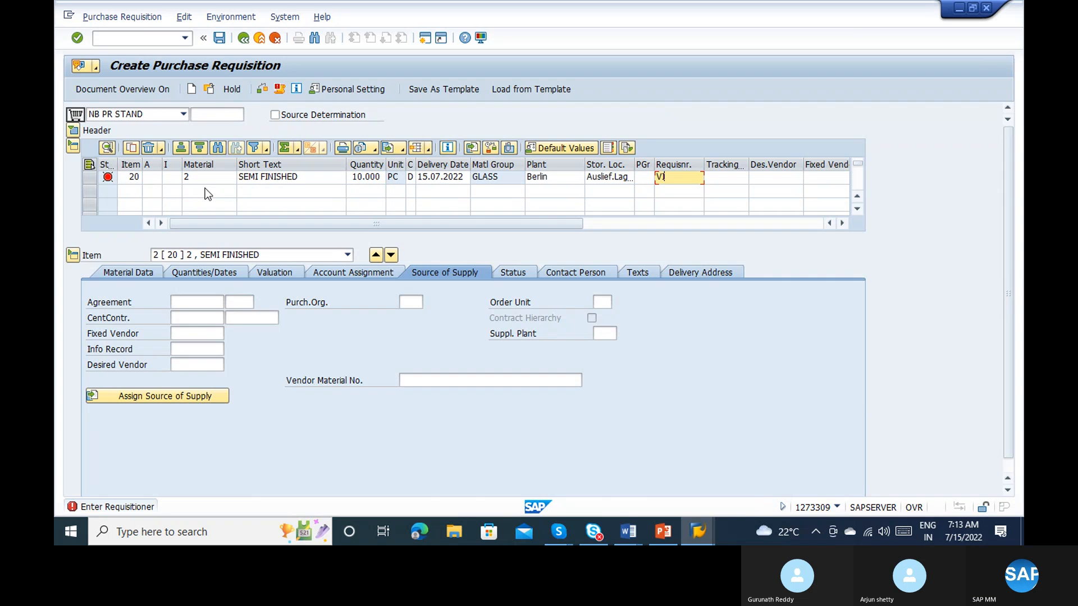
type("Ikr")
key("Return")
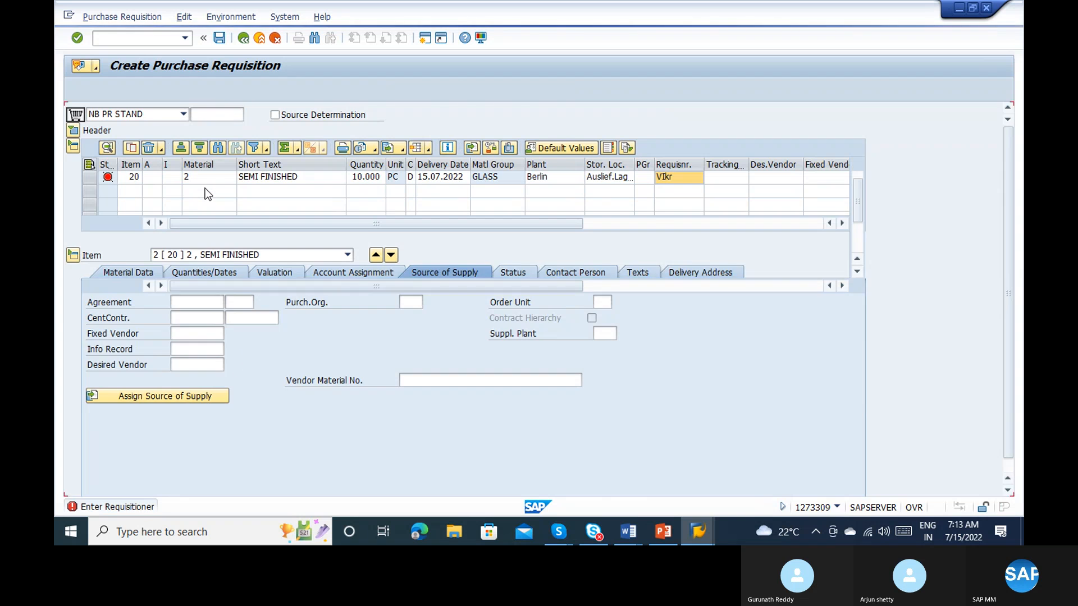
Step: Set the second item's valuation price to 10.000 EUR and bring both requisition items into view
type("10.0")
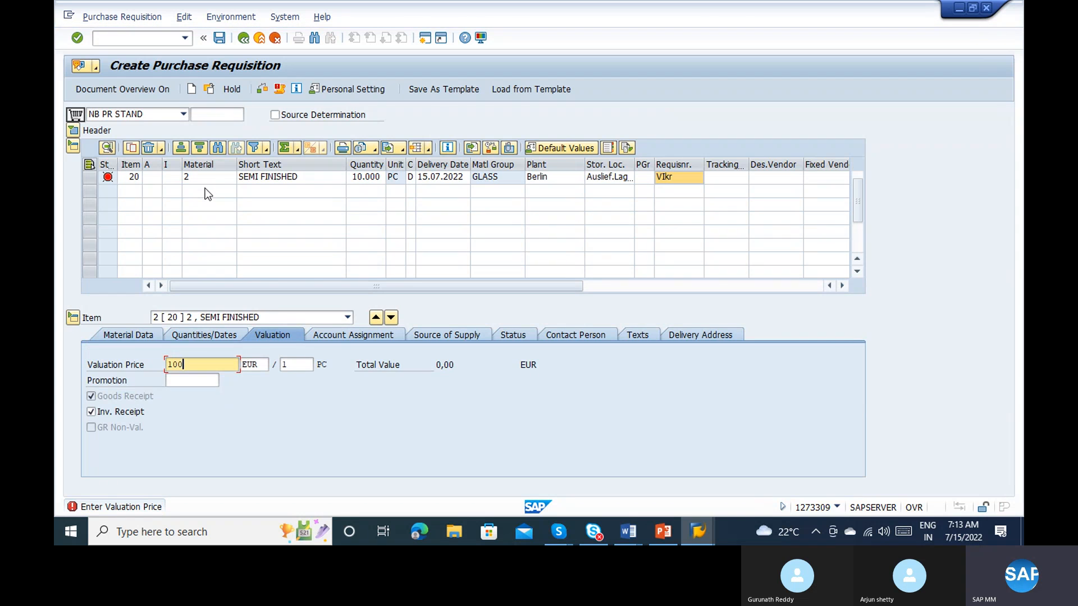
type("00")
key("Return")
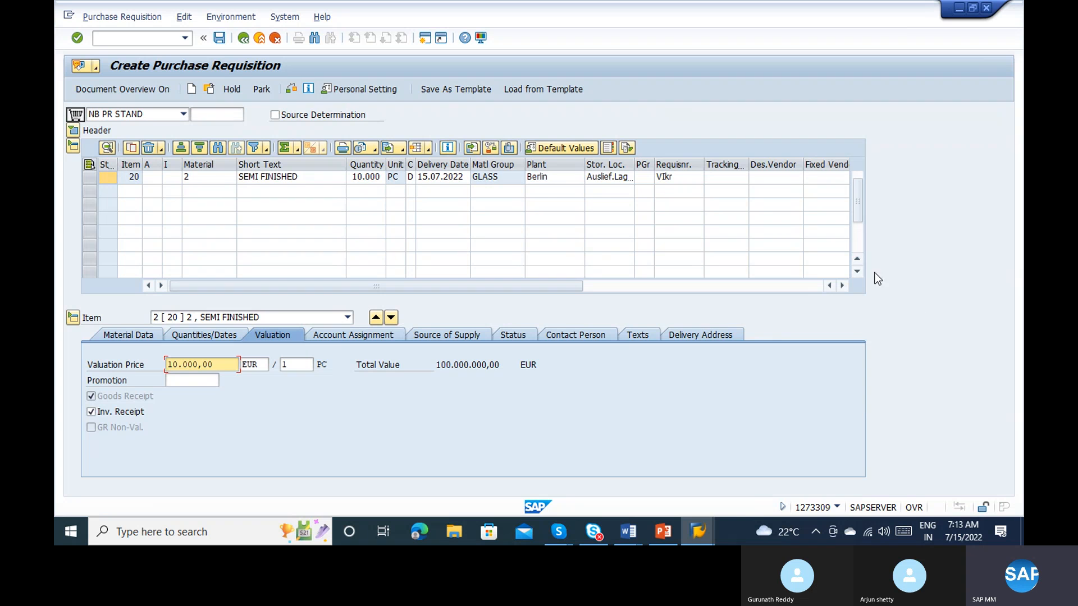
left_click(862, 258)
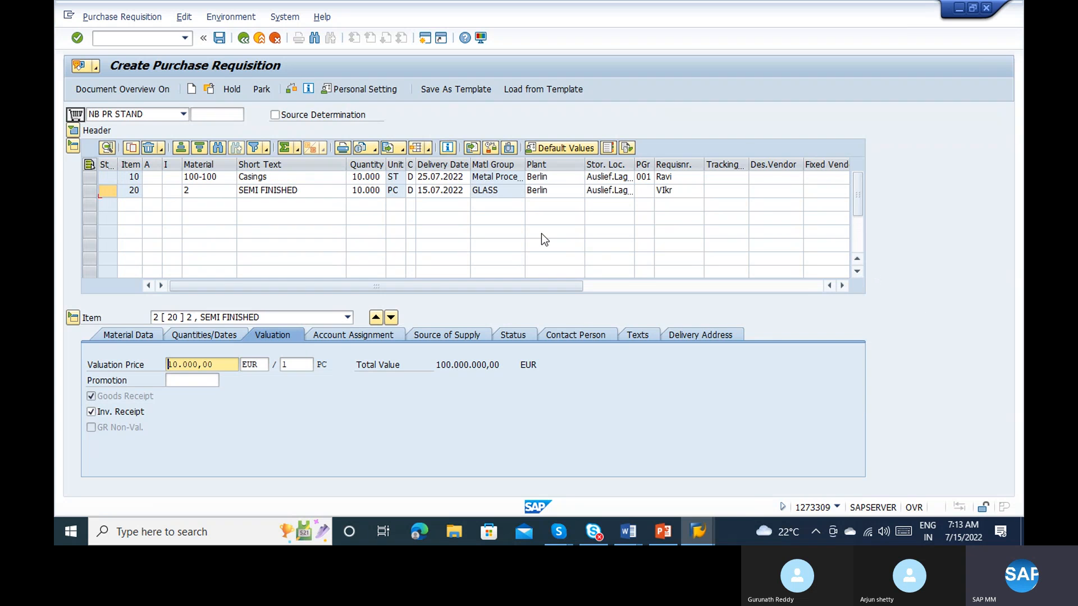
Step: Review the short texts and quantities of both requisition items
key("alt+Tab")
key("alt+Tab")
left_click(354, 178)
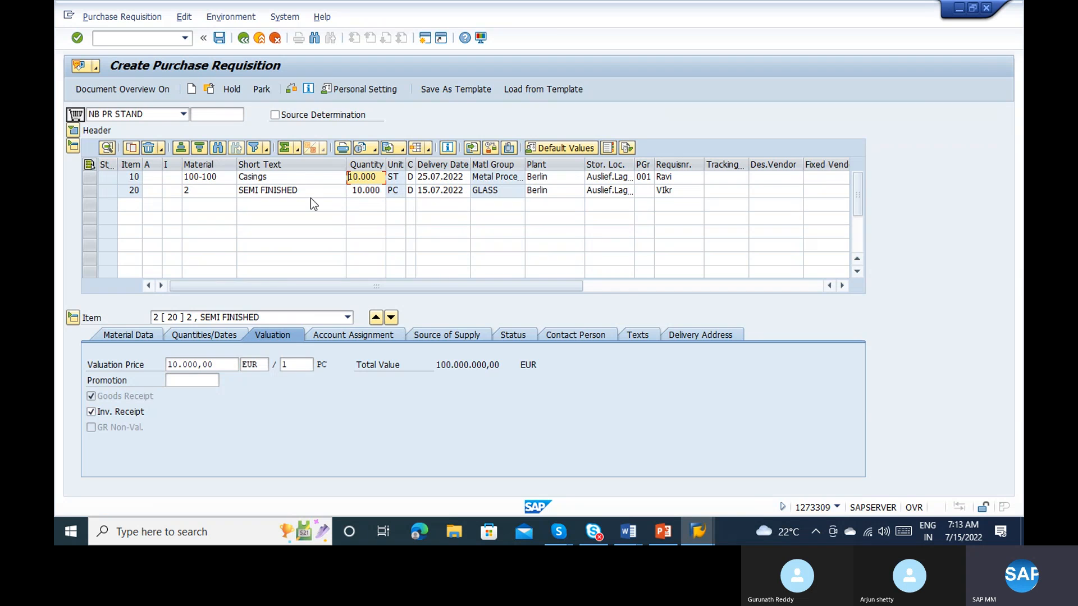
left_click(291, 191)
left_click(370, 194)
left_click(371, 195)
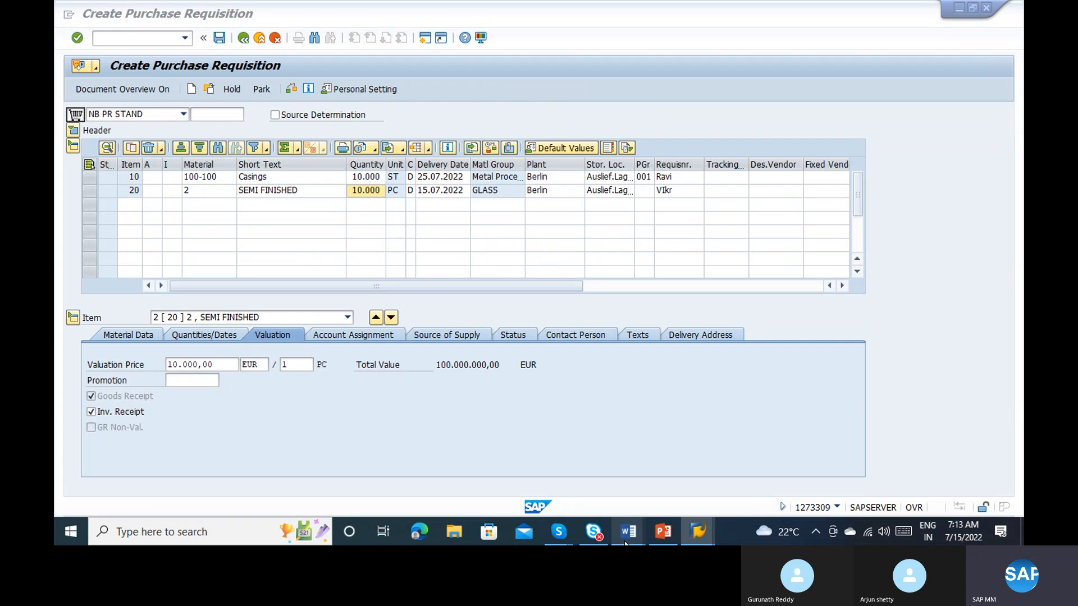
Step: Switch to the procurement-to-pay Word document and delete the requirements text below the Procurement to Pay heading
mouse_move(626, 536)
left_click(726, 455)
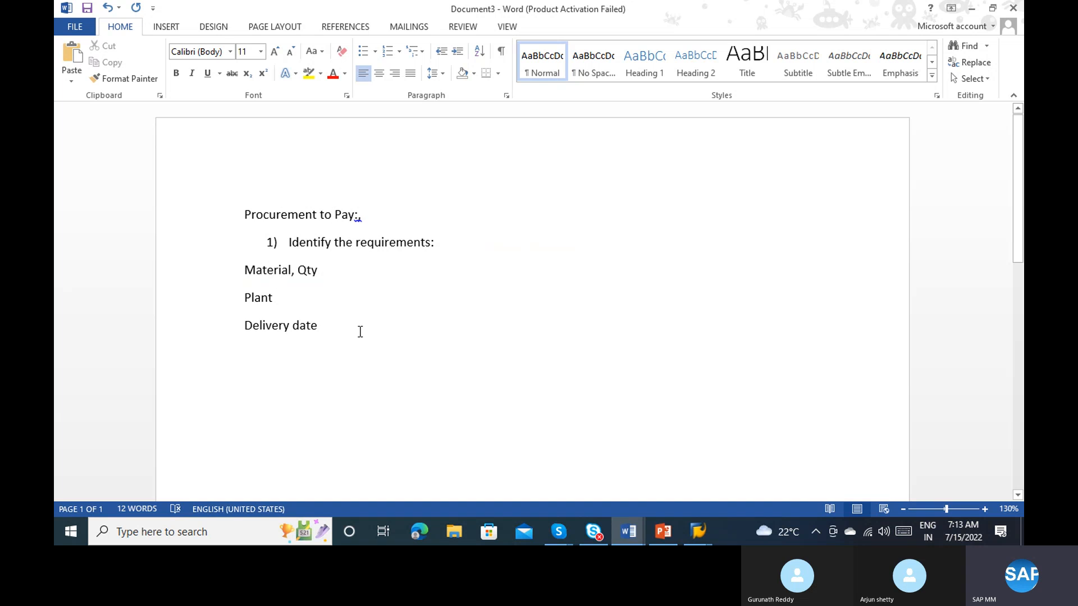
left_click_drag(318, 327, 256, 253)
key("BackSpace")
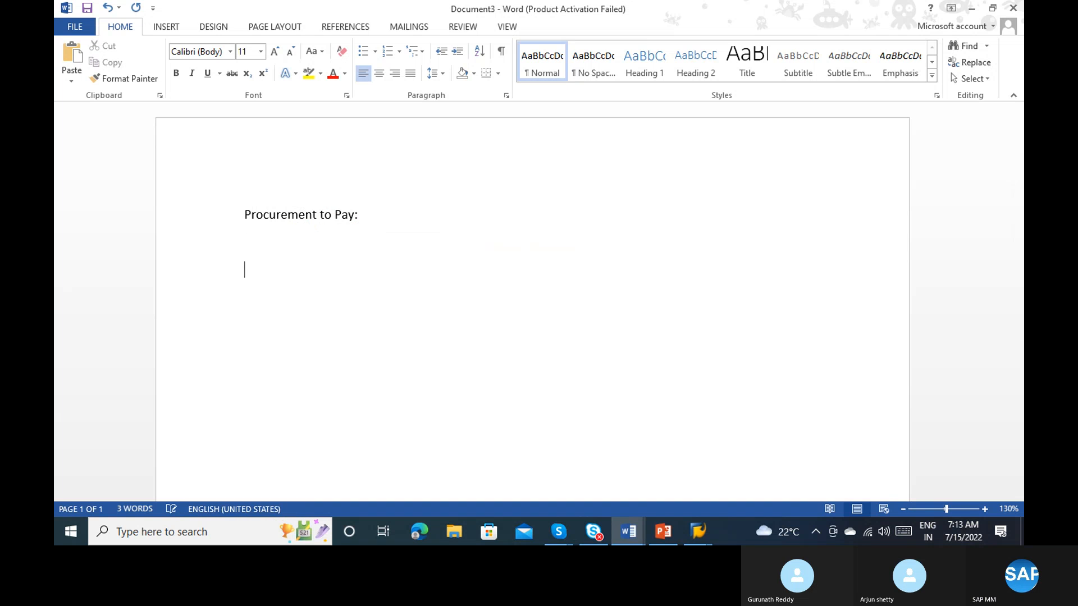
type("Vendor")
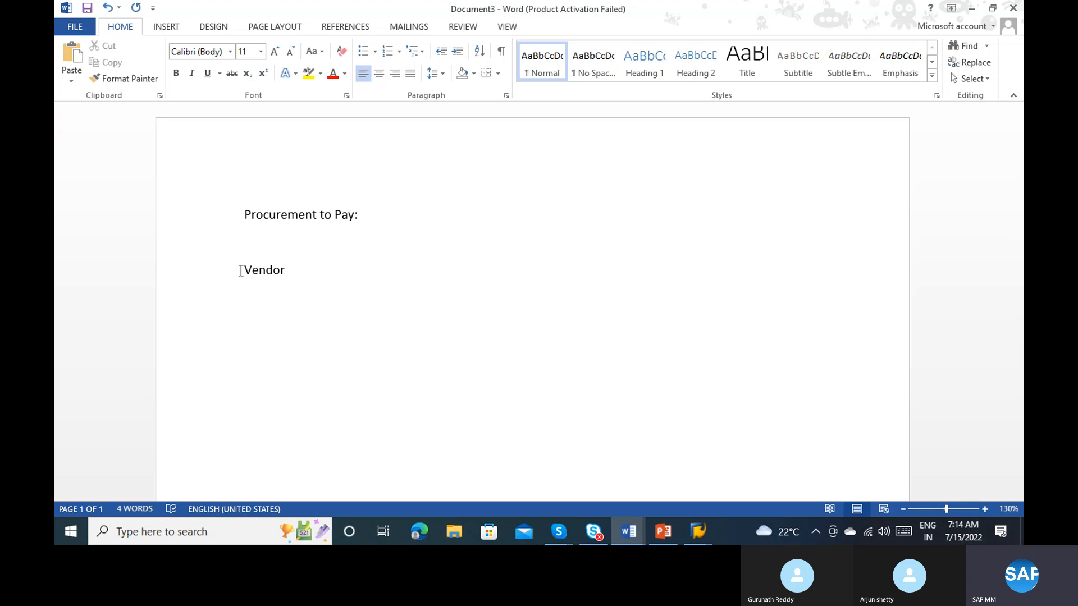
left_click(241, 271)
key("BackSpace")
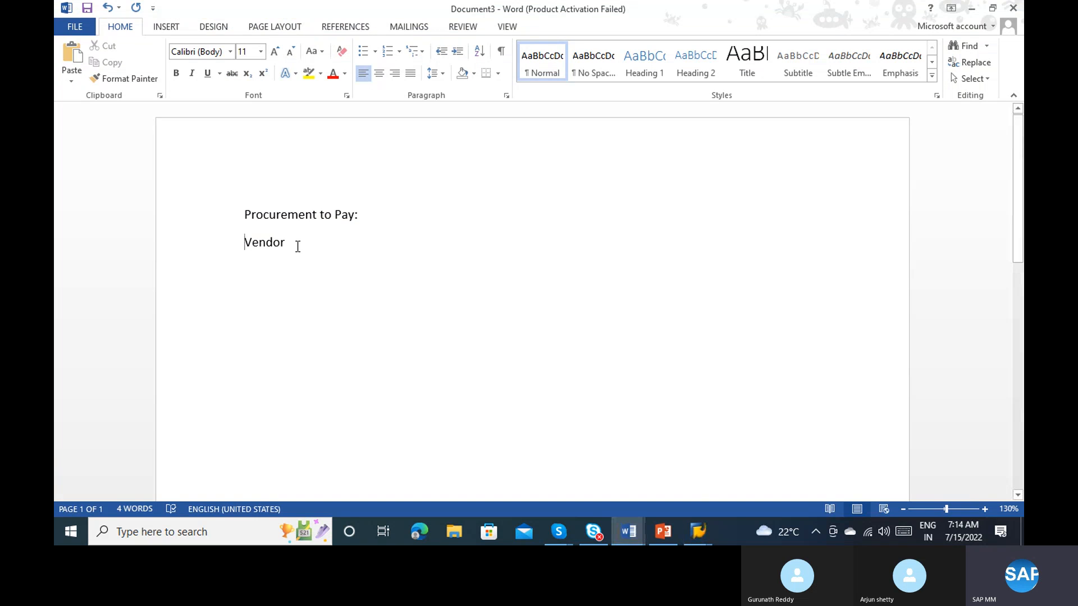
Step: Write a numbered list with PR, RFQ and Quotation under the Procurement to Pay heading
left_click_drag(290, 244, 243, 250)
type("1. PR")
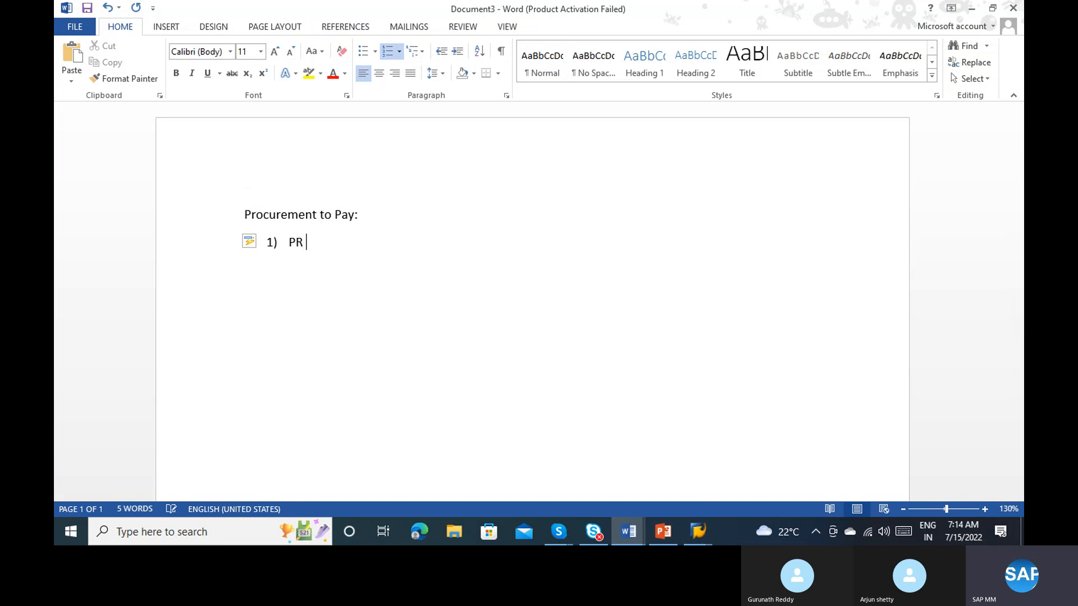
key("Return")
type("RFQ")
key("Return")
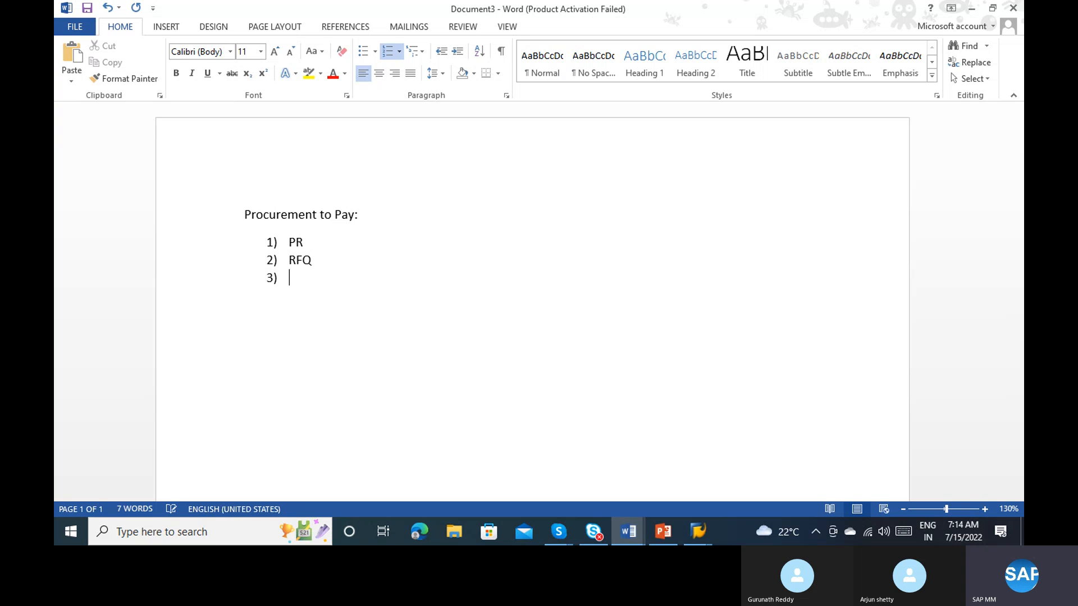
type("Quotation")
Step: Switch to SAP, save the purchase requisition, then display the saved requisition and select its document number
key("alt+Tab")
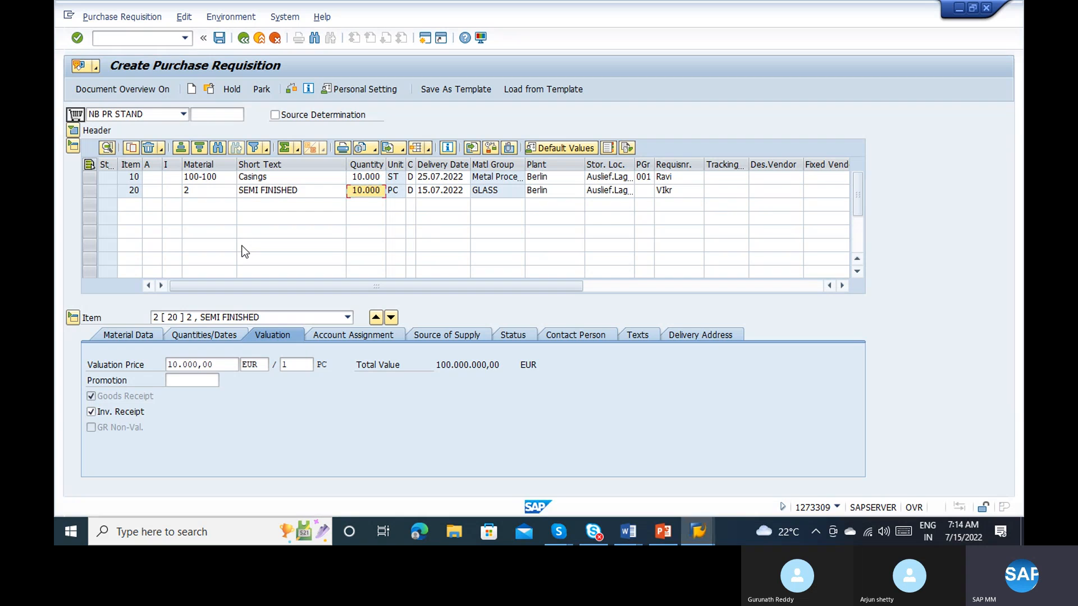
left_click(218, 39)
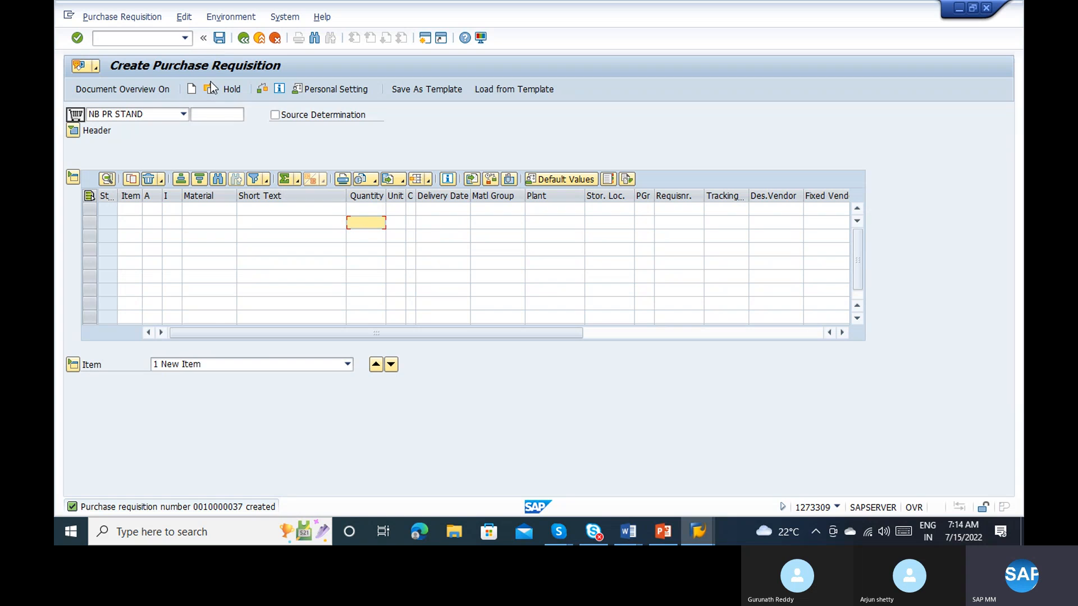
left_click(206, 88)
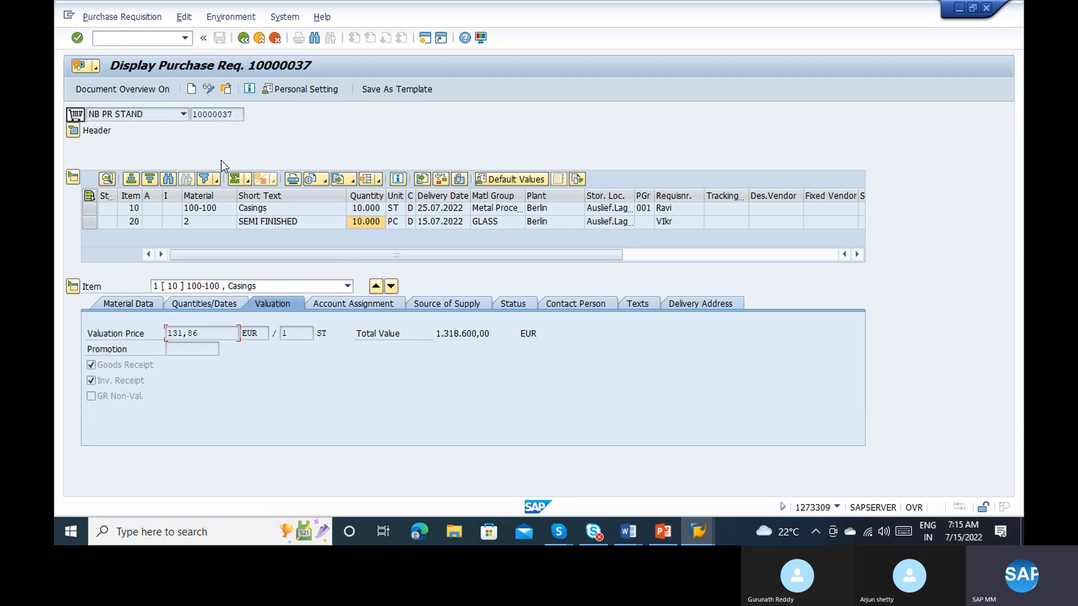
left_click_drag(240, 116, 190, 115)
Step: Switch to the Word document and add a dash after RFQ in the numbered list
key("alt+Tab")
left_click(336, 260)
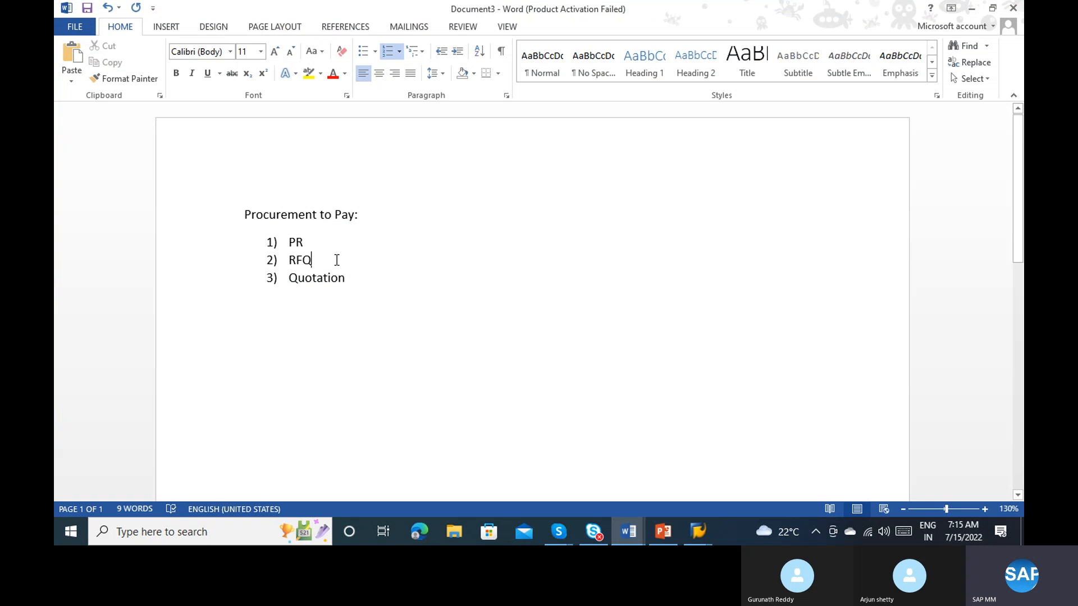
type("-")
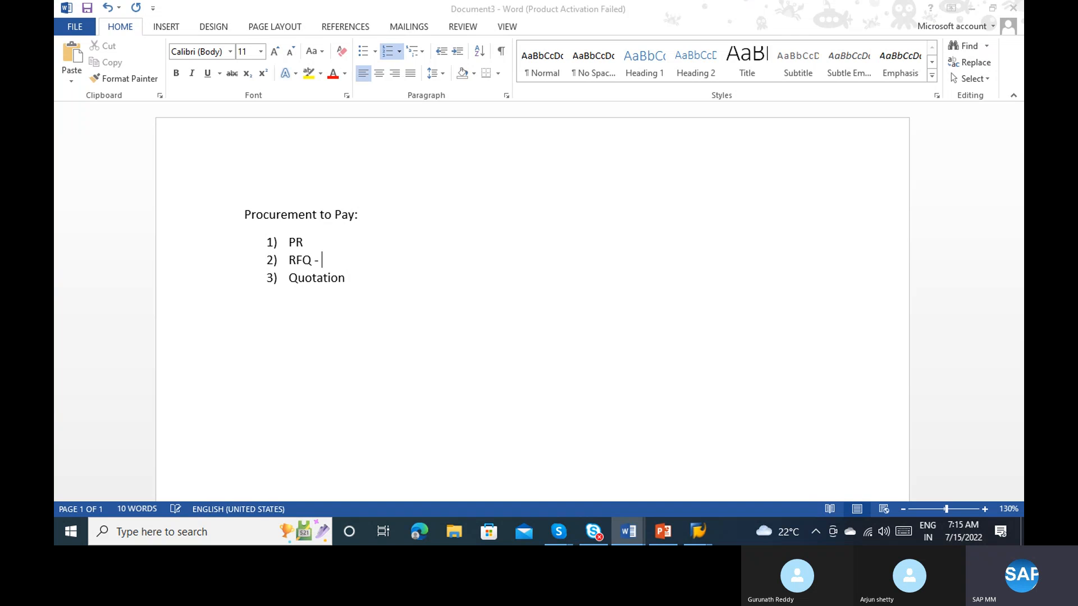
key("alt+Tab")
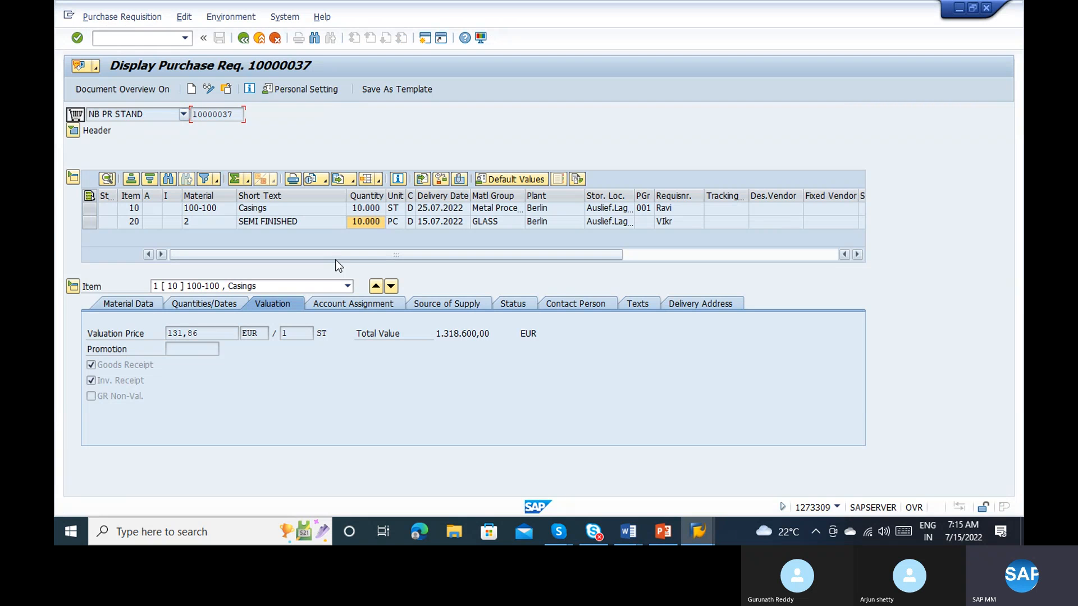
key("alt+Tab")
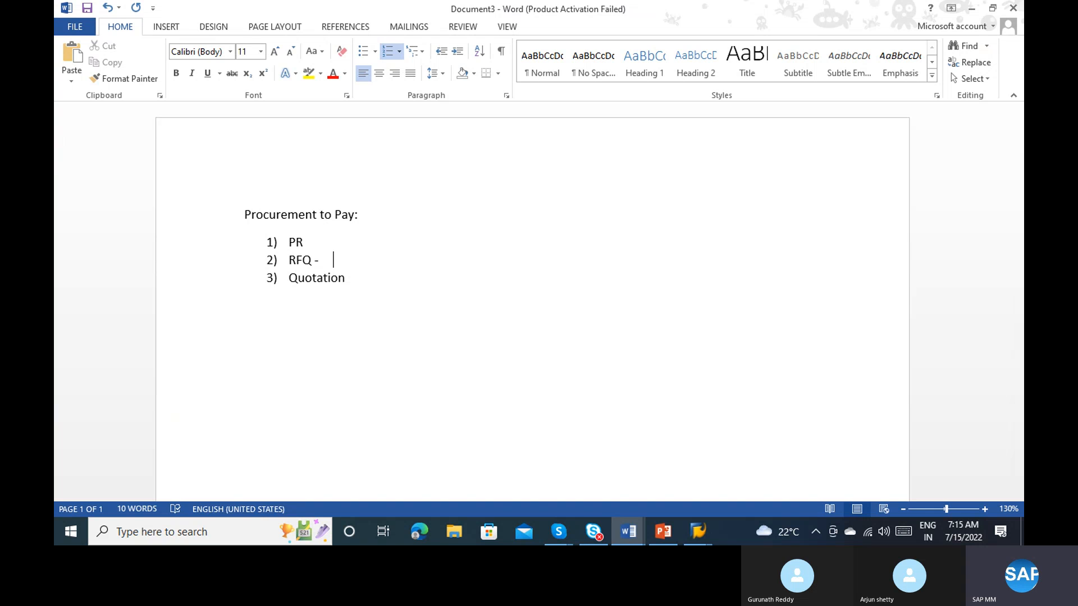
Step: Switch to the SAP Materials List session and start transaction ME41 there to create an RFQ
key("alt+Tab")
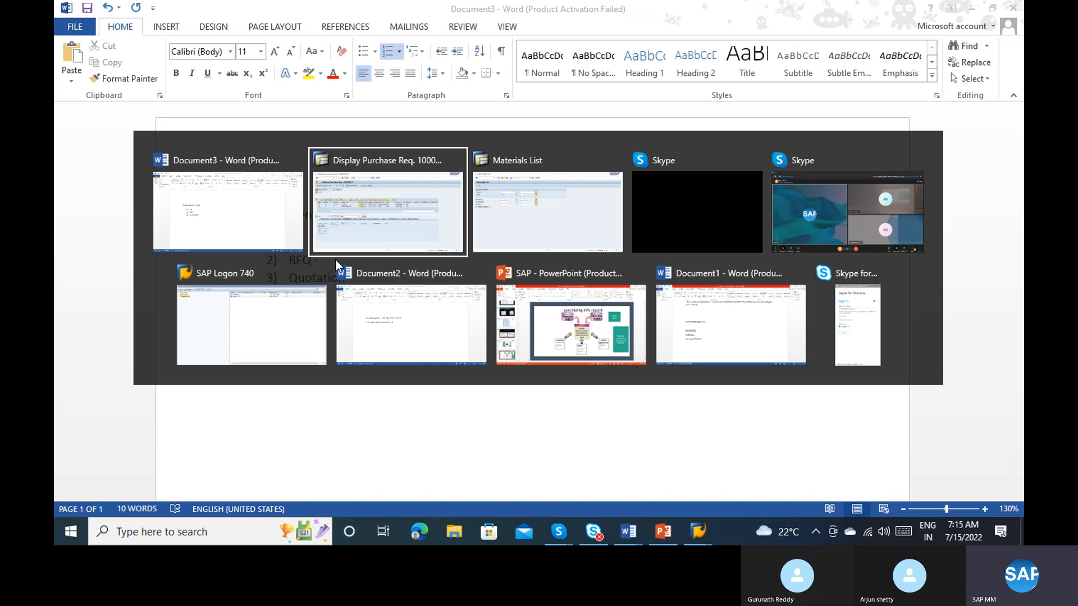
key("alt+Tab")
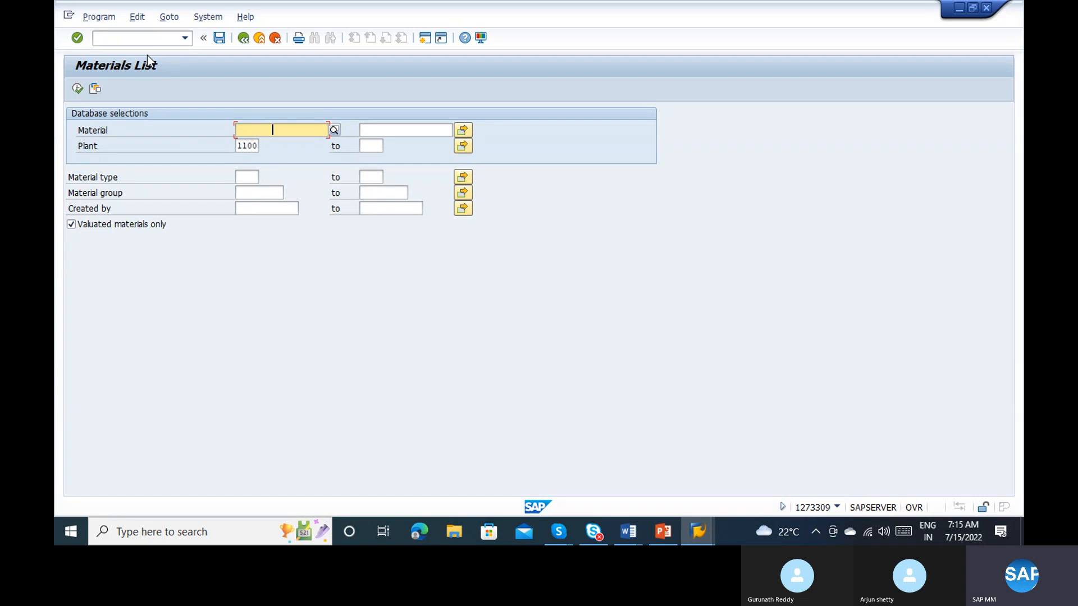
left_click(125, 41)
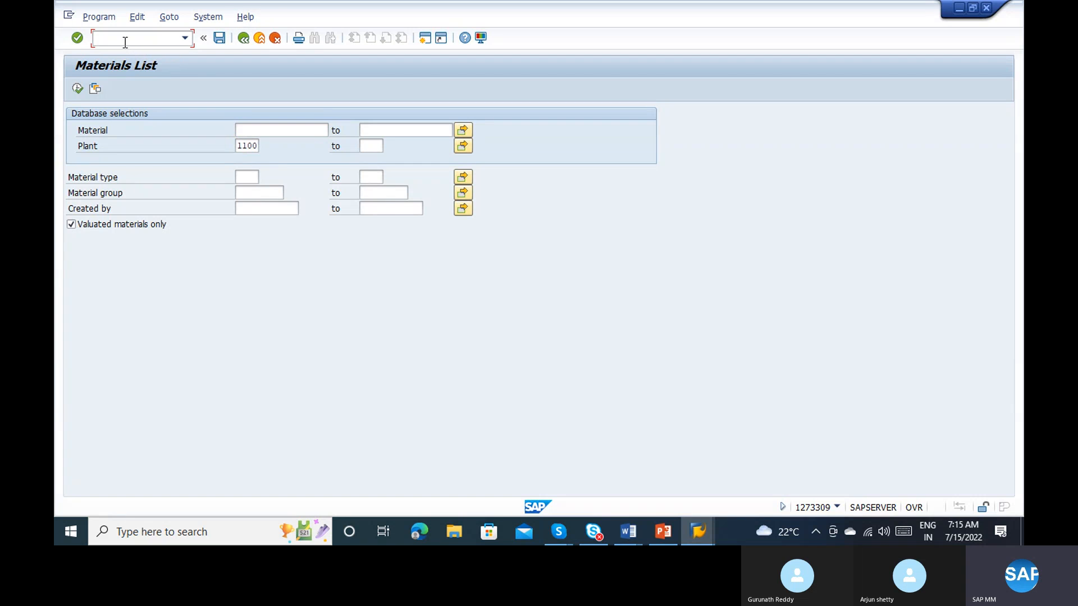
type("/nme41")
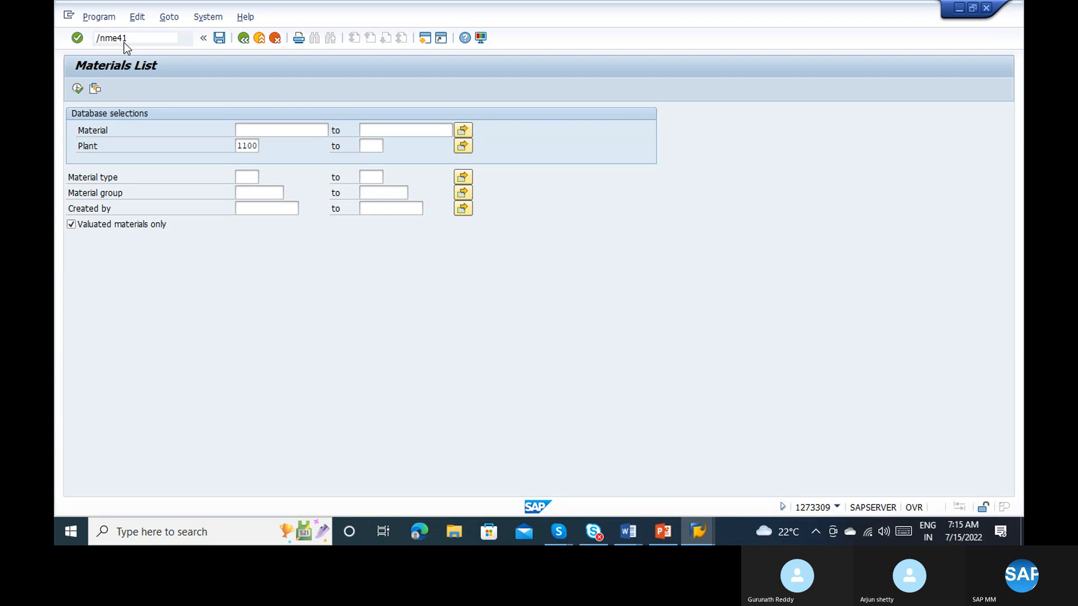
key("Return")
key("alt+Tab")
key("alt+Tab")
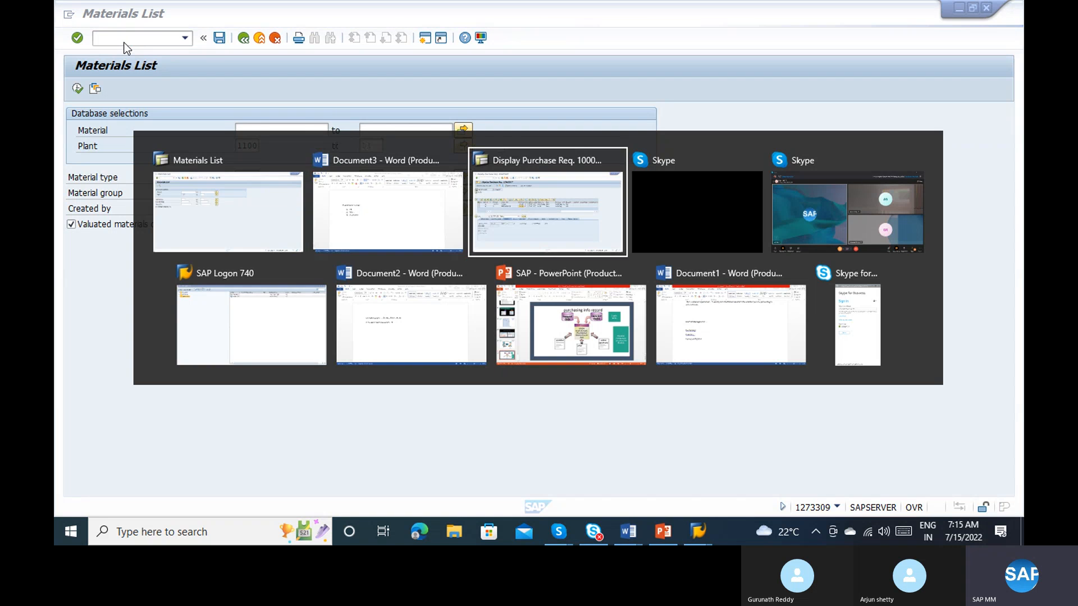
key("alt+Tab")
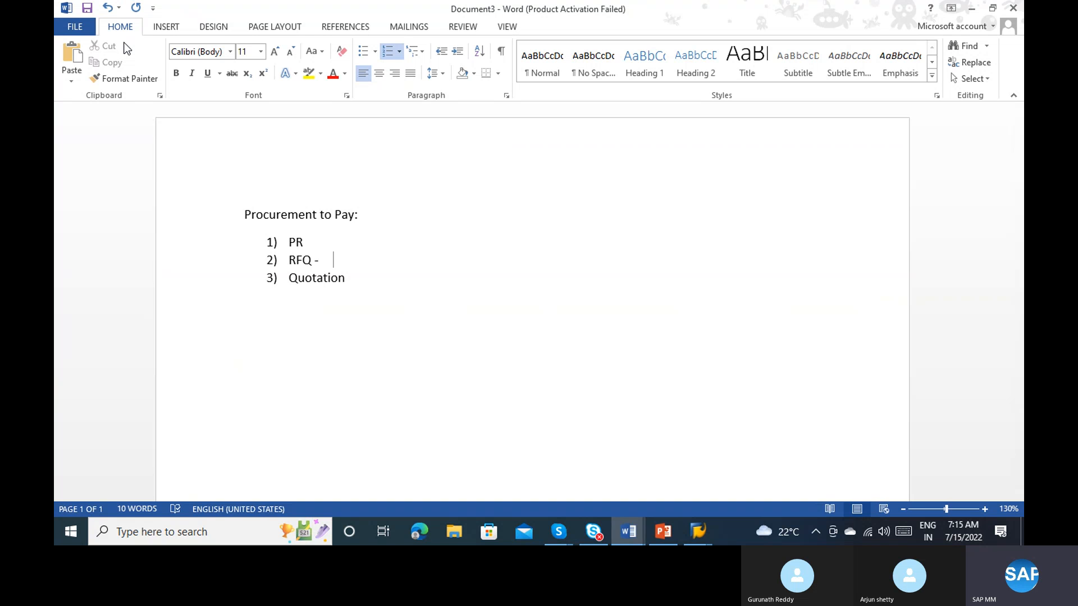
key("alt+Tab")
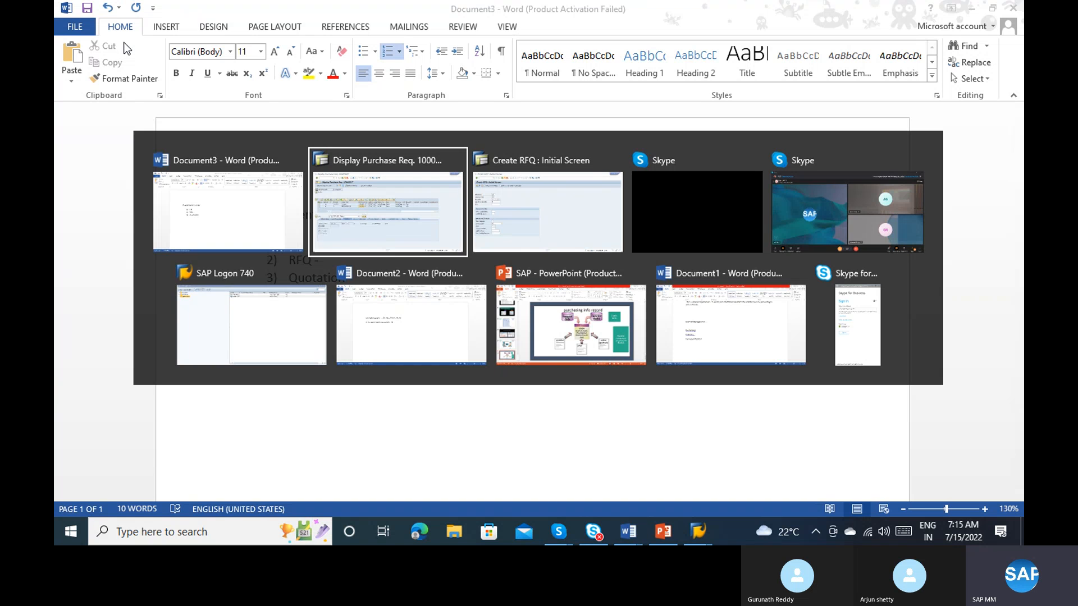
Step: Switch to the SAP Create RFQ session and choose AN (RFQ) as the RFQ type from the list of document types
key("alt+Tab")
key("alt+Tab")
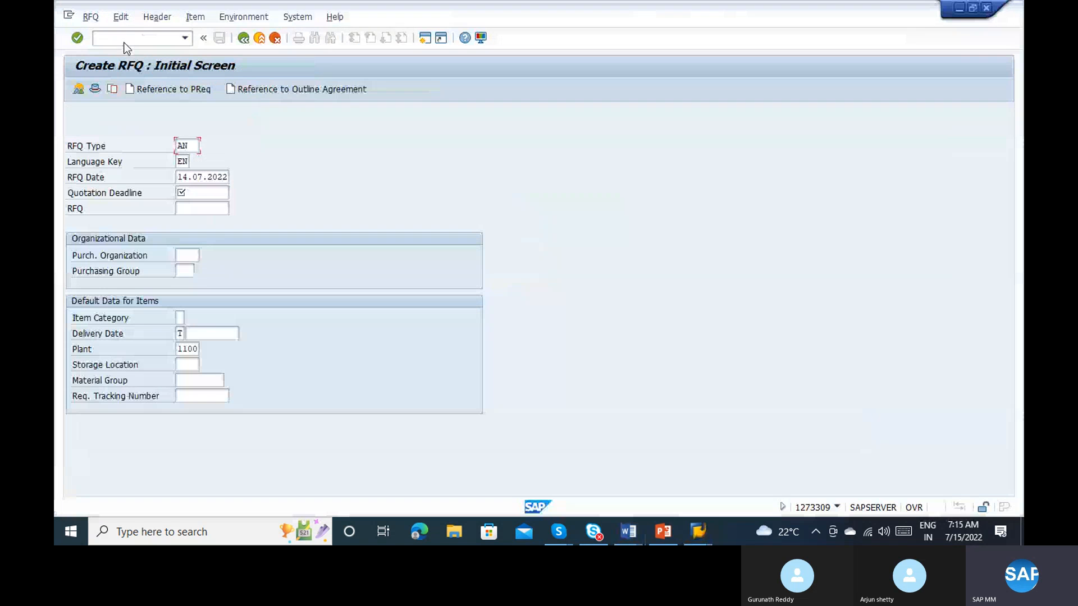
left_click(186, 191)
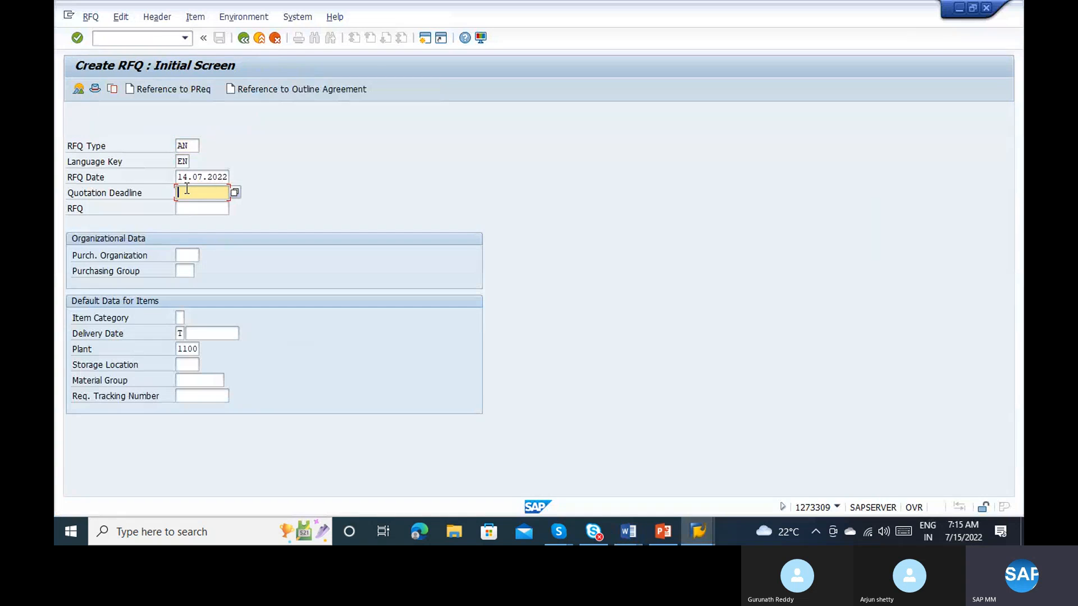
left_click(190, 146)
left_click(207, 146)
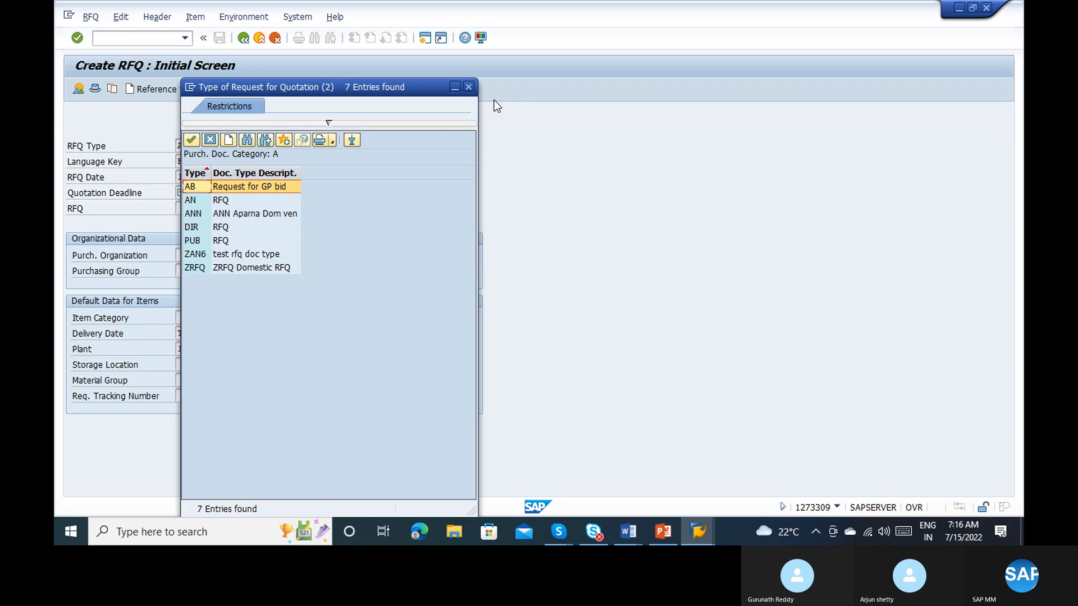
double_click(191, 200)
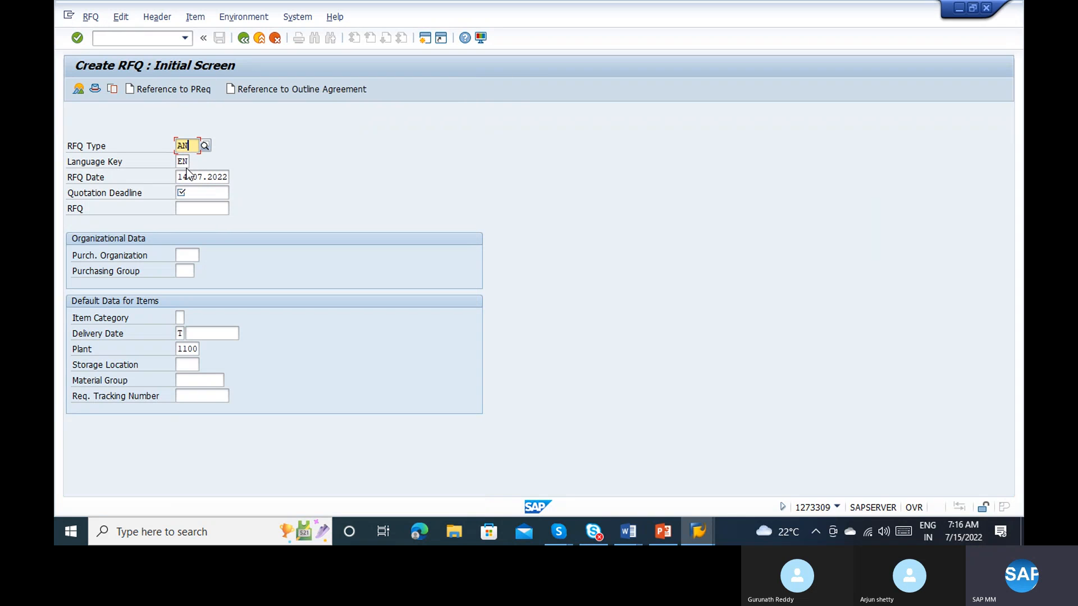
Step: Set the RFQ's quotation deadline to 15.07.2022 using the calendar
left_click(185, 163)
left_click(204, 175)
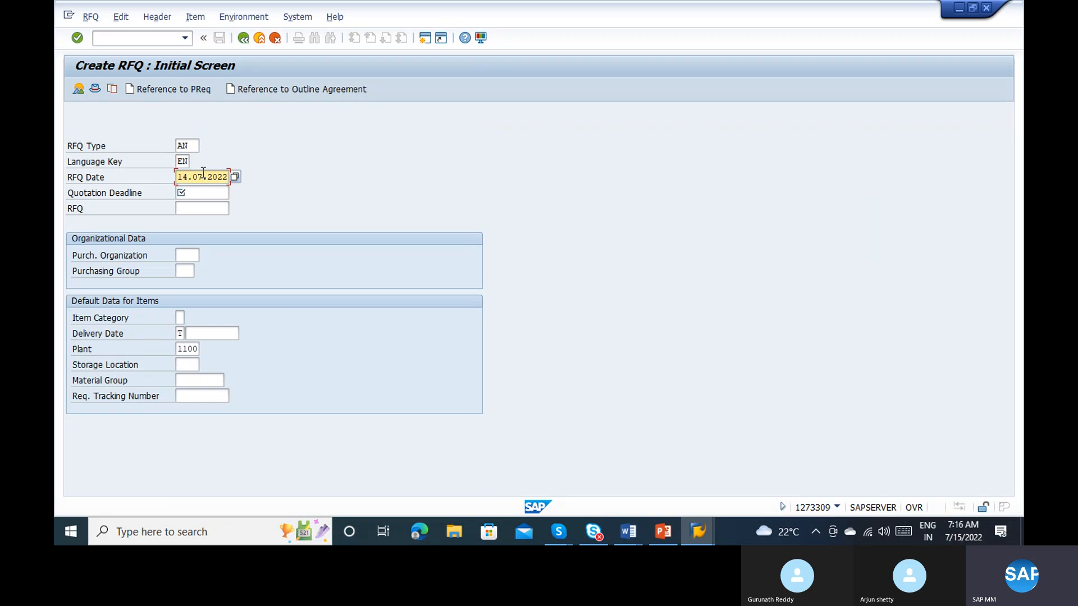
left_click(197, 193)
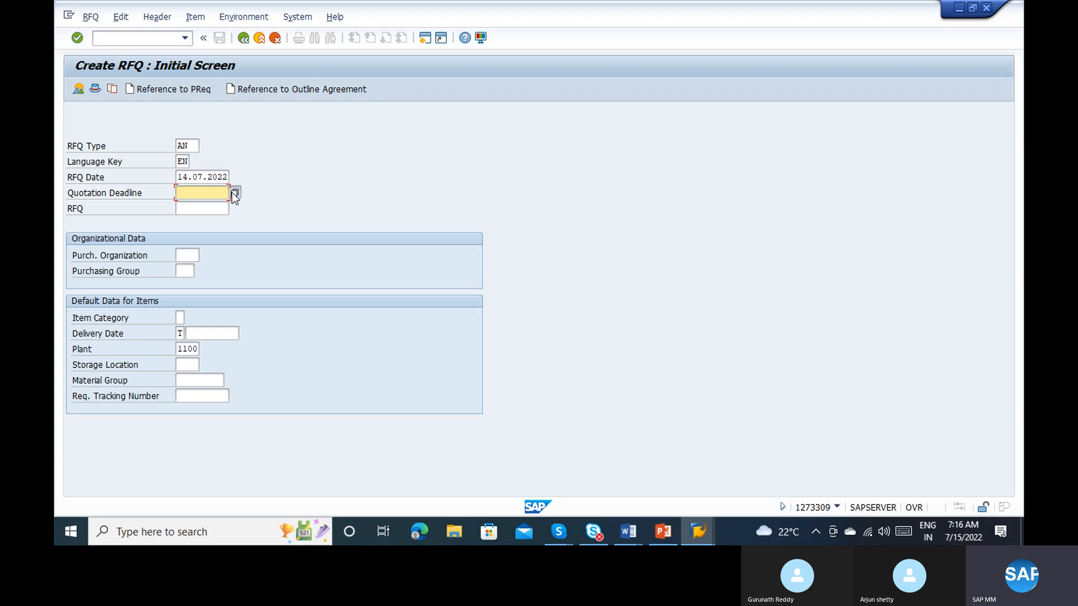
left_click(233, 193)
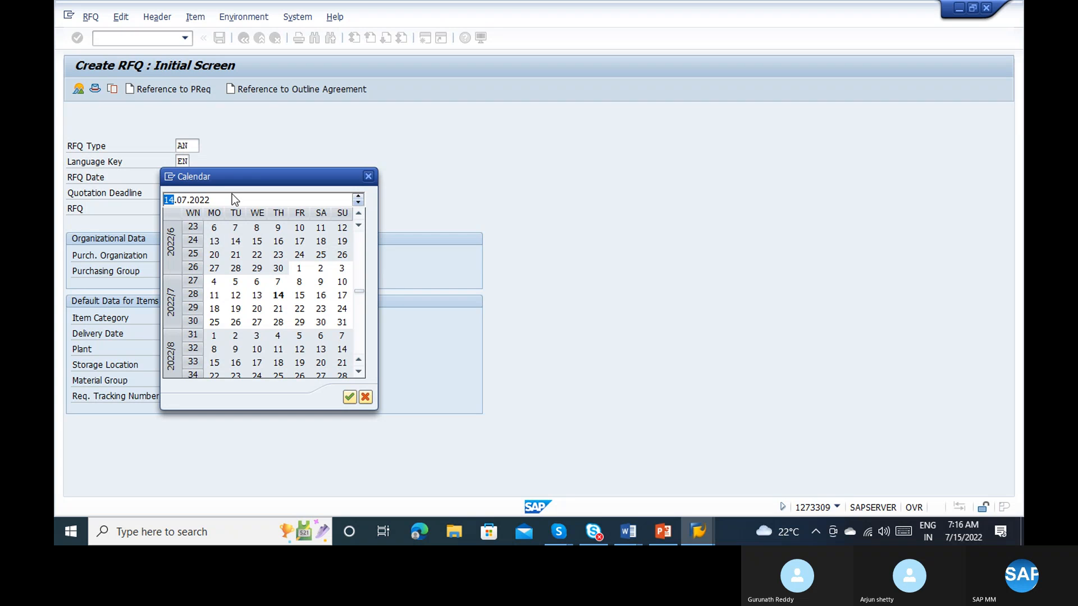
left_click(301, 298)
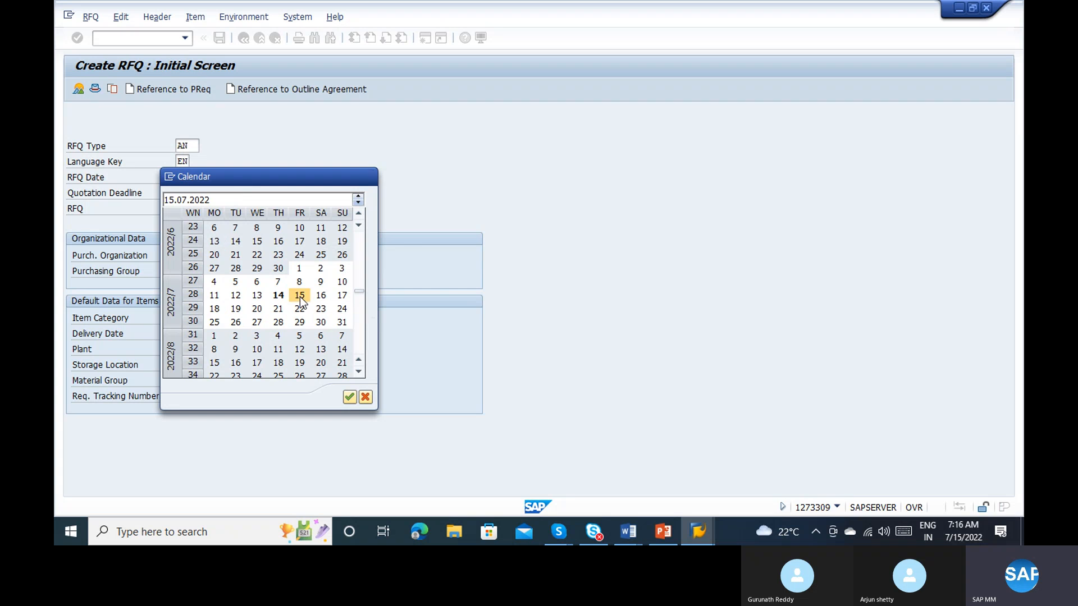
double_click(300, 297)
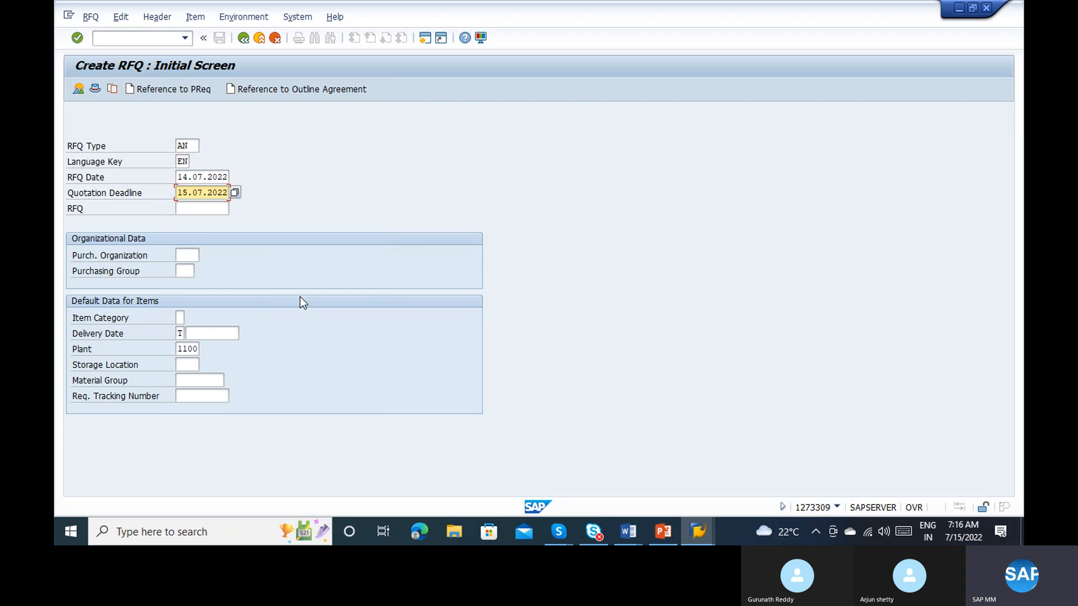
Step: Create the RFQ with reference to the saved purchase requisition, checking its number against the displayed requisition and leaving the requisition item blank
left_click(204, 210)
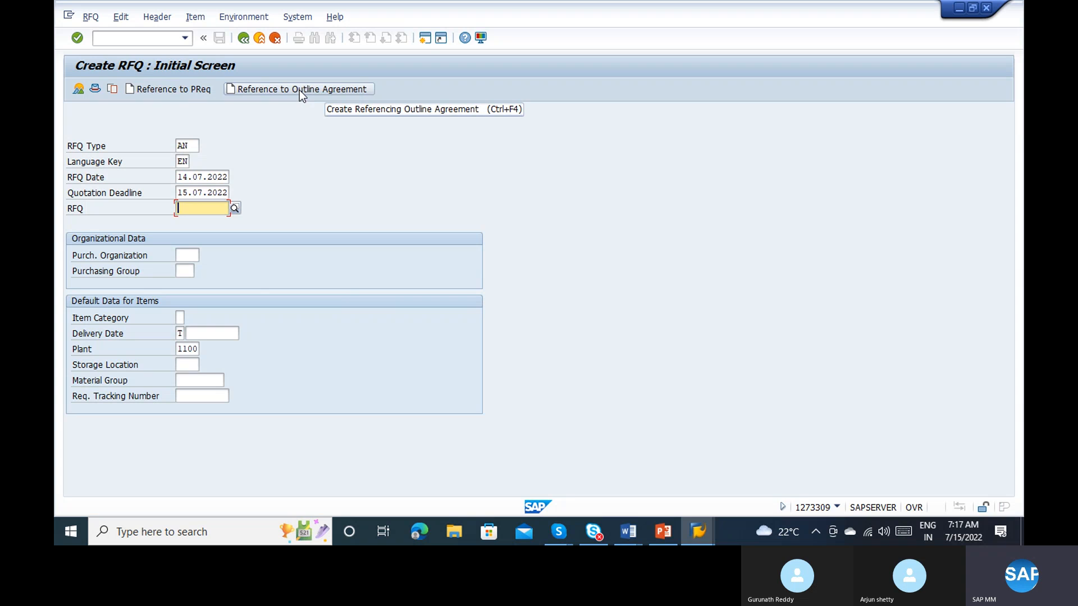
left_click(181, 92)
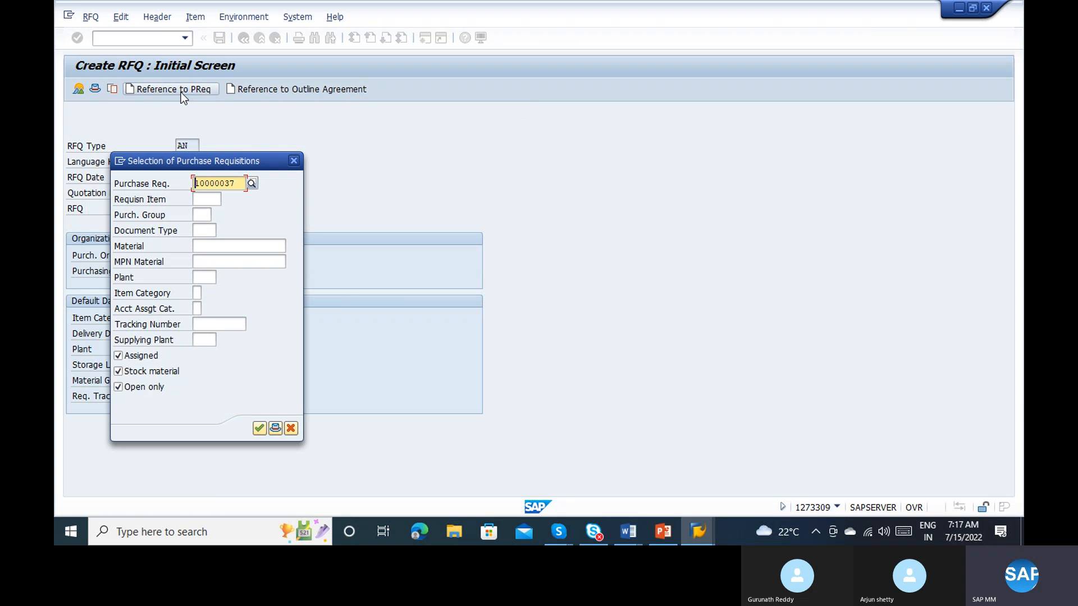
key("alt+Tab")
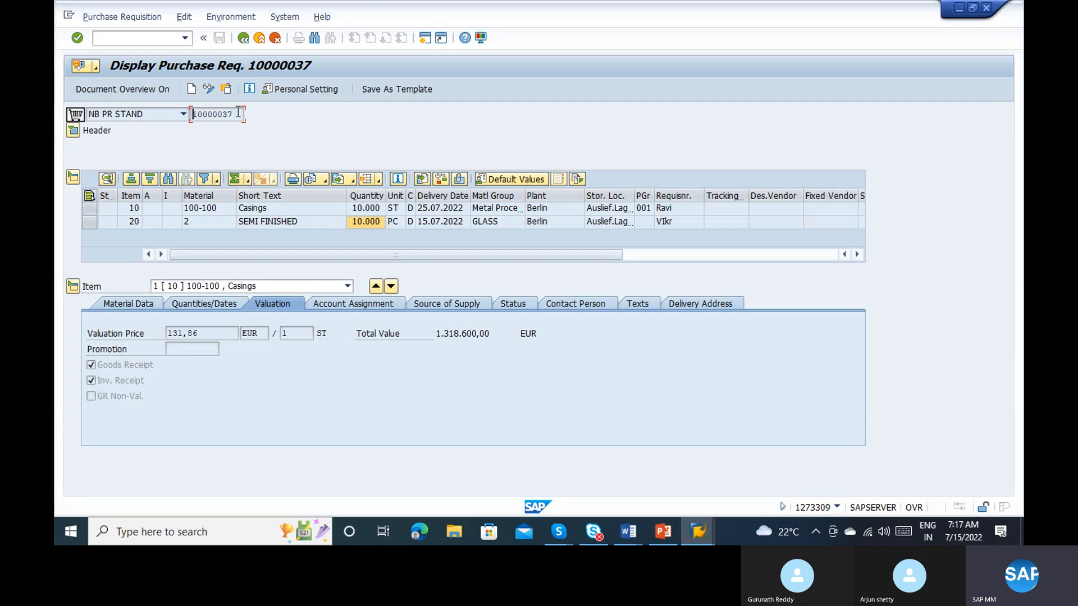
key("alt+Tab")
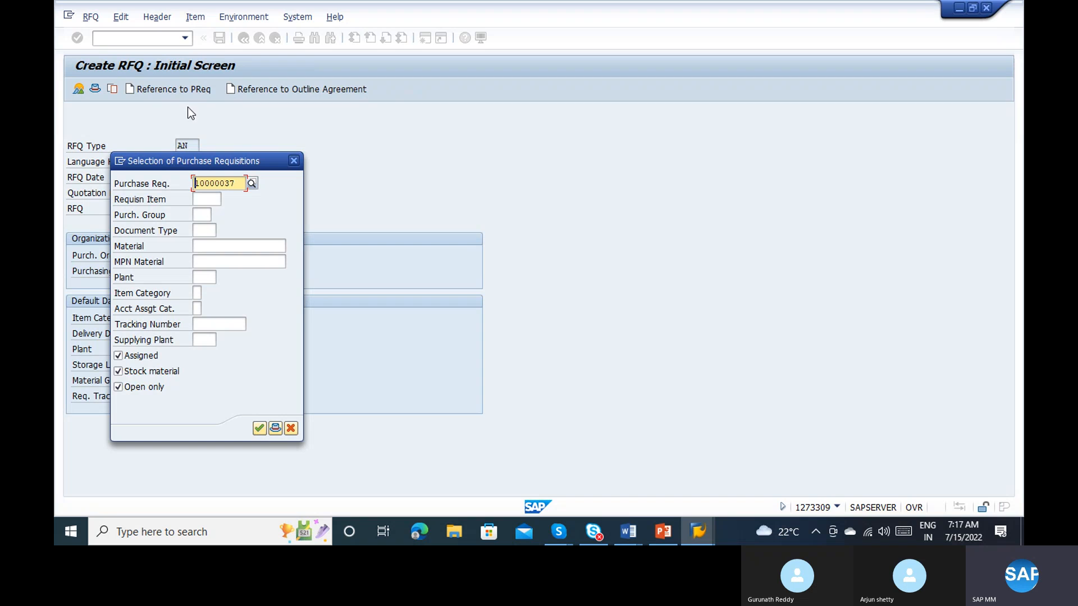
left_click(197, 199)
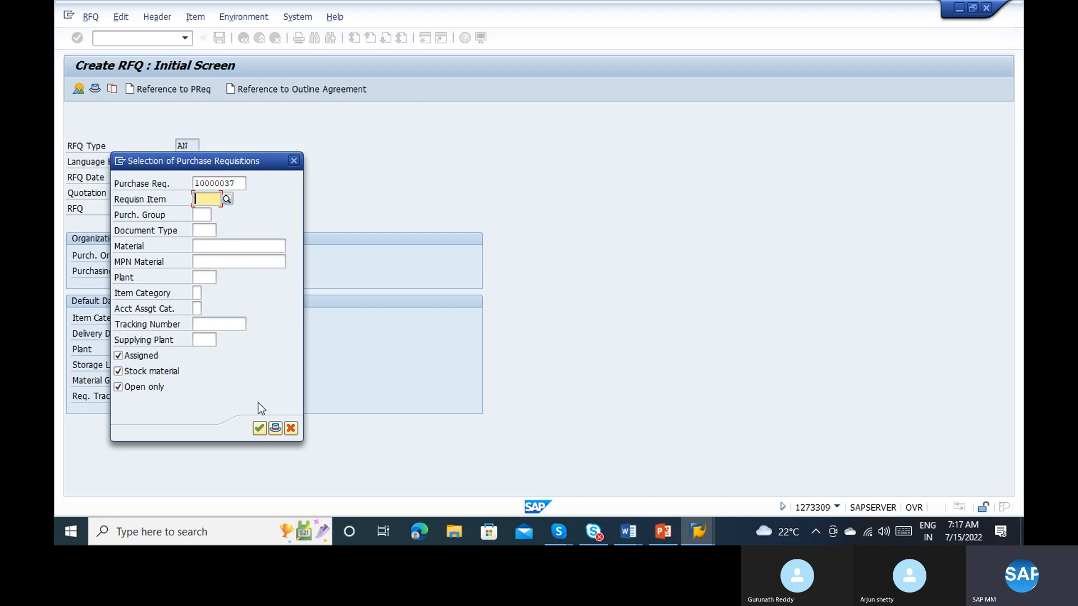
left_click(258, 429)
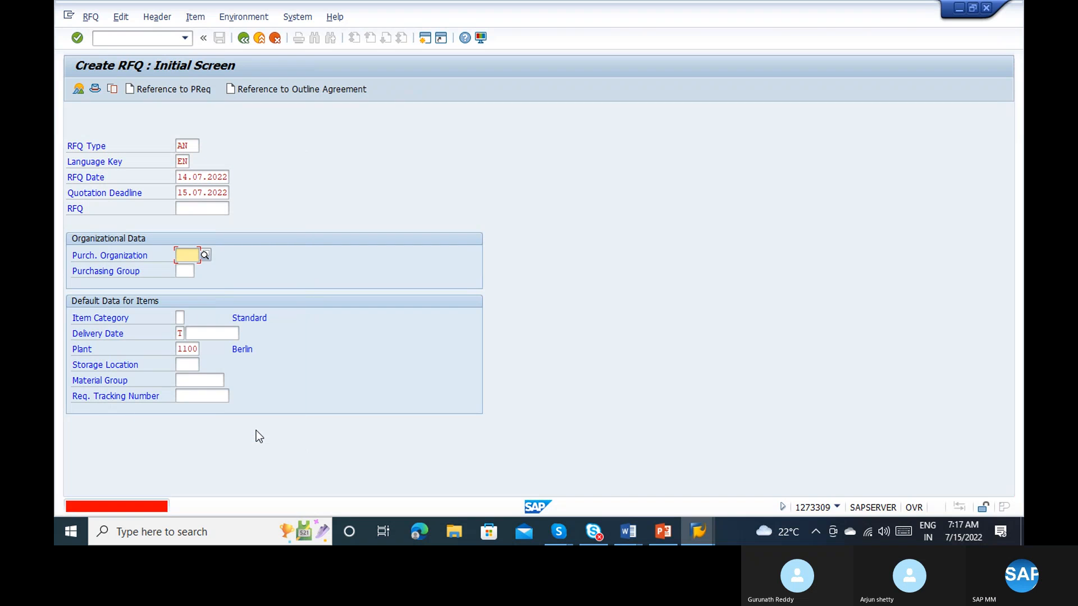
Step: Enter purchasing organization 1000 and purchasing group 000 in the RFQ's organizational data
type("1000")
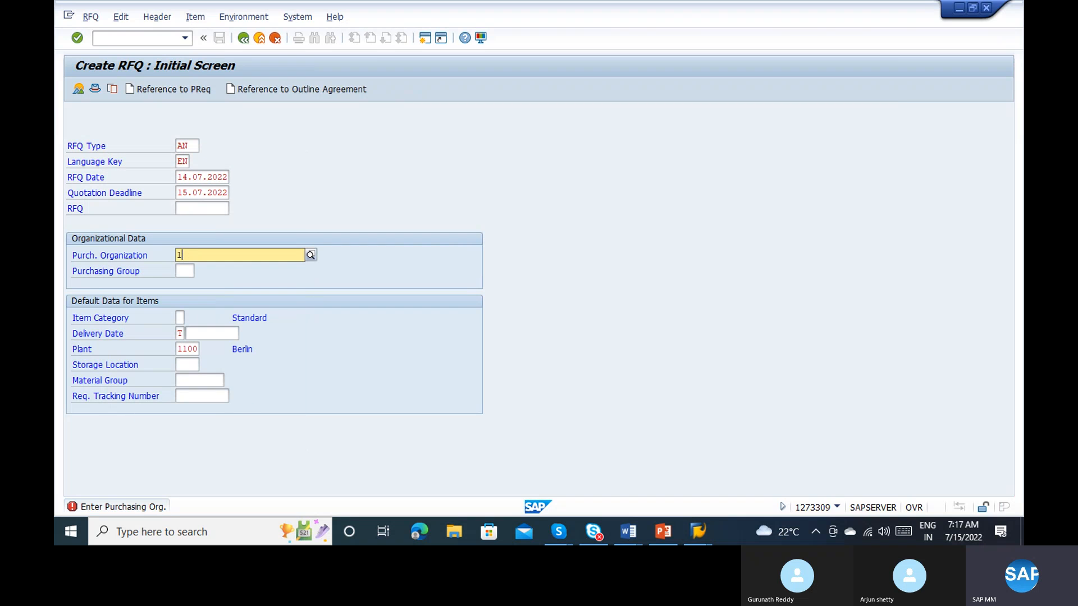
key("Return")
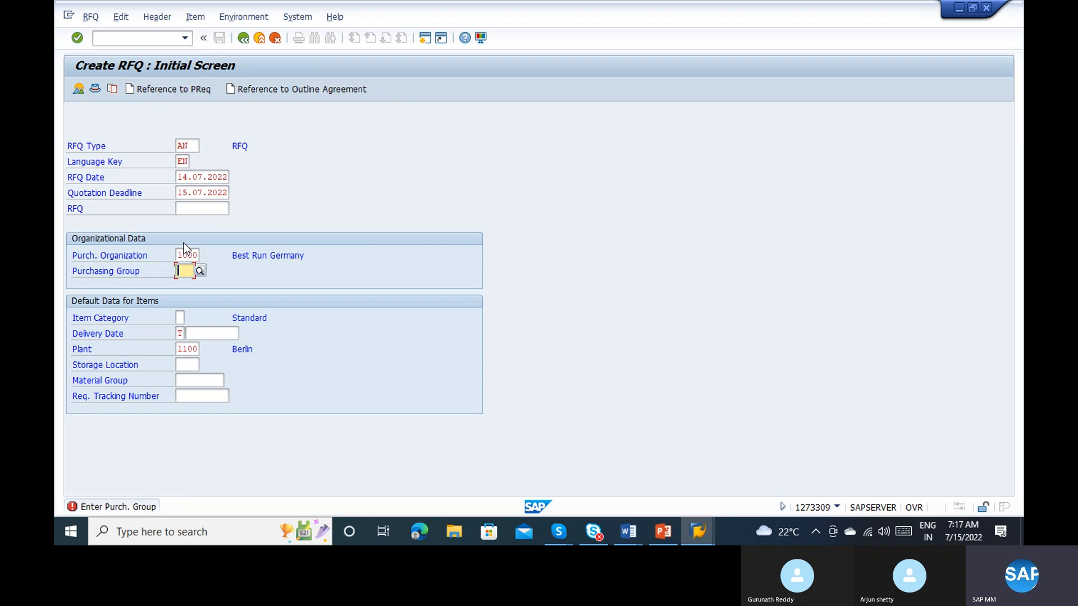
type("000")
key("Return")
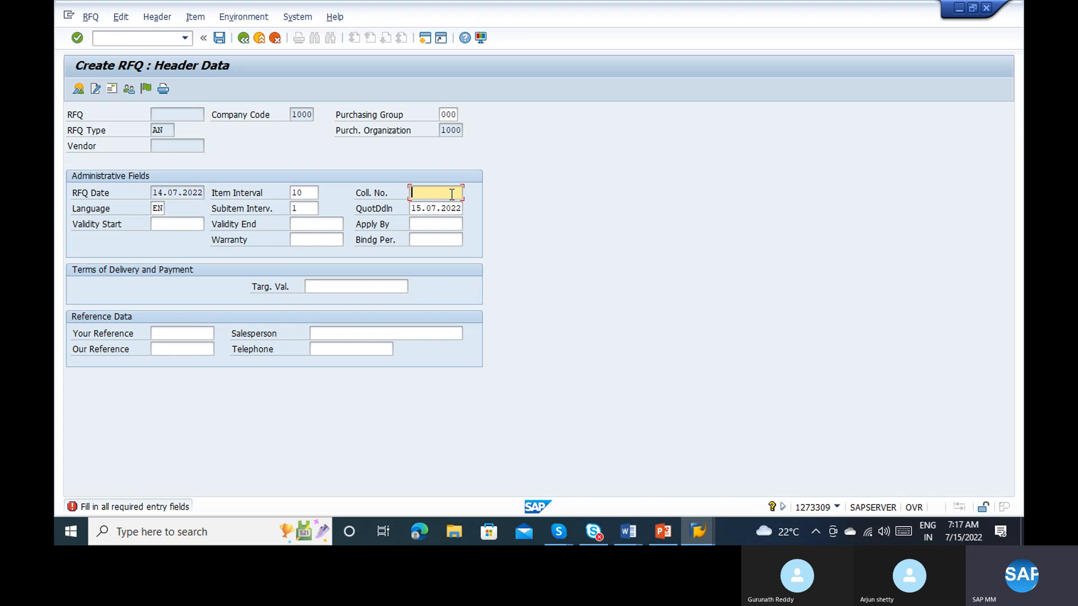
Step: Enter A-1234 as the collective number in the RFQ header data and continue to the requisition selection list
type("A-1234")
key("Return")
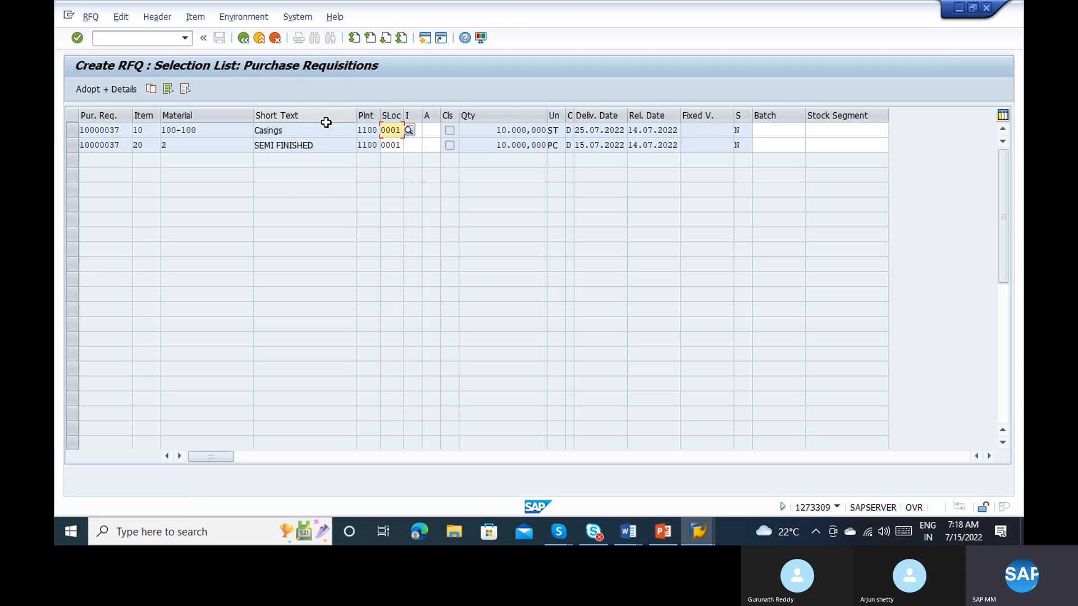
Step: Adopt both requisition items, Casings and SEMI FINISHED, into the RFQ with details and confirm copying them
left_click(265, 132)
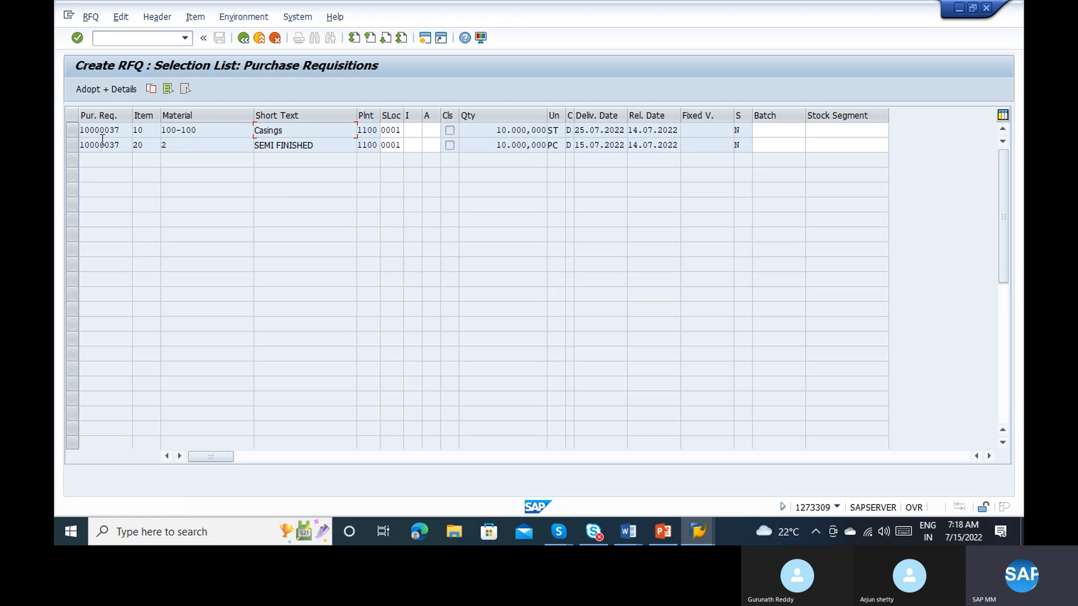
left_click(73, 130)
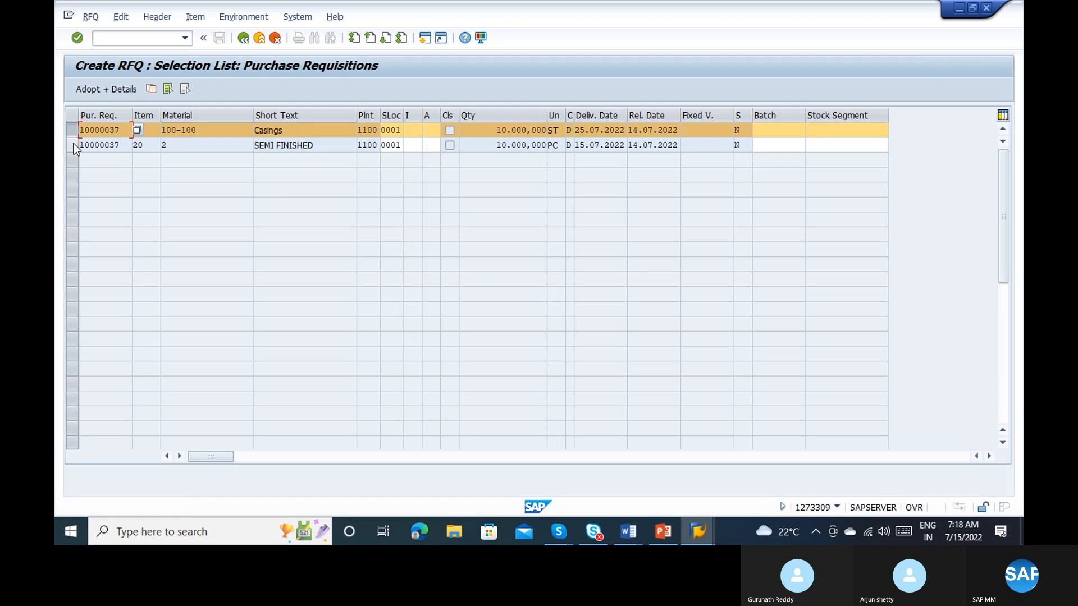
left_click(73, 144)
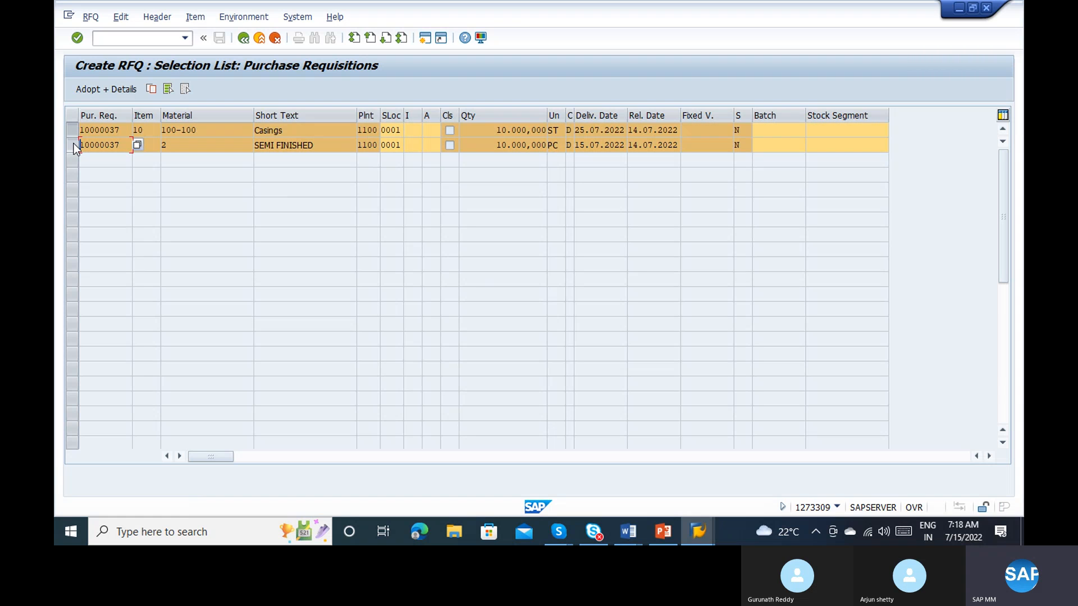
left_click(102, 89)
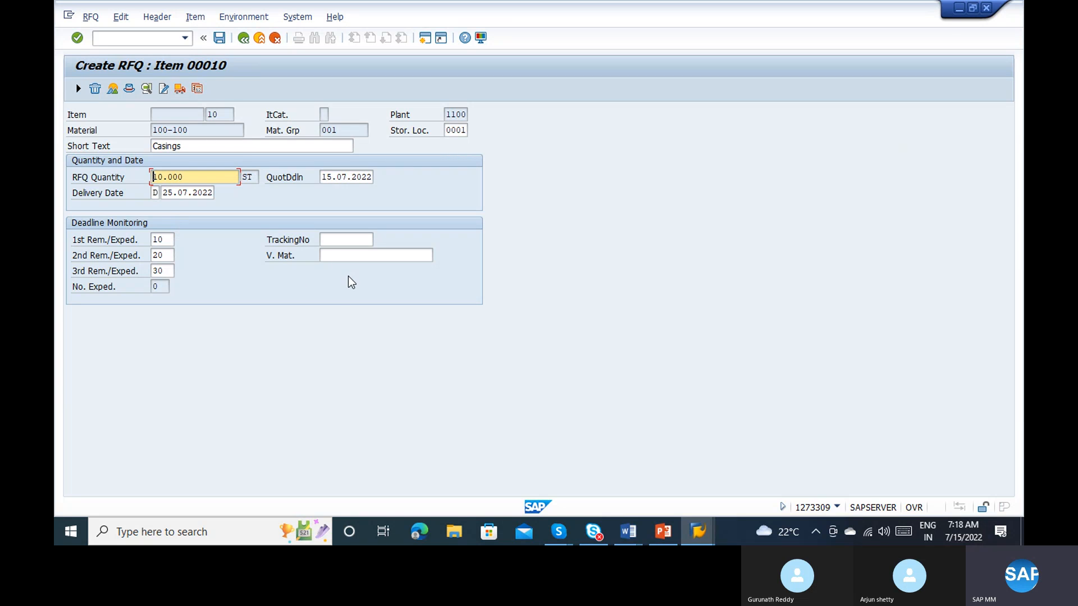
left_click(333, 240)
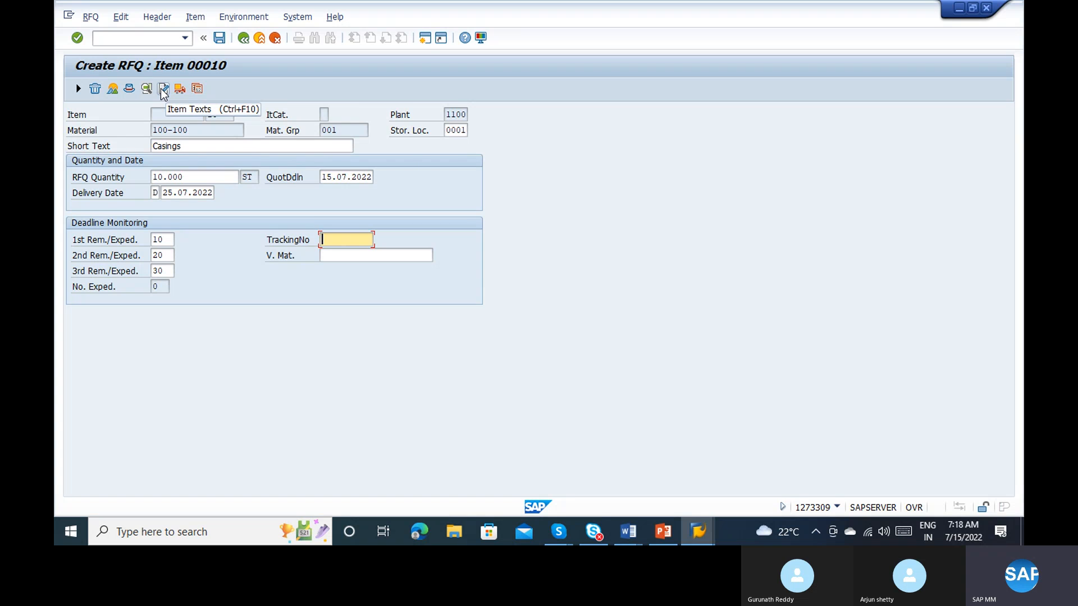
left_click(130, 91)
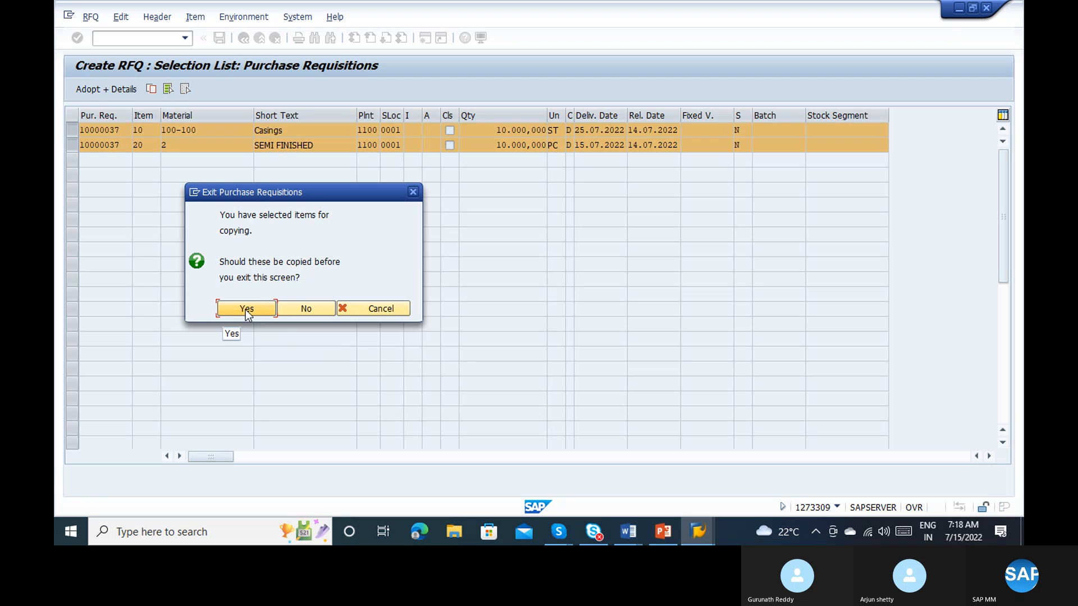
left_click(246, 310)
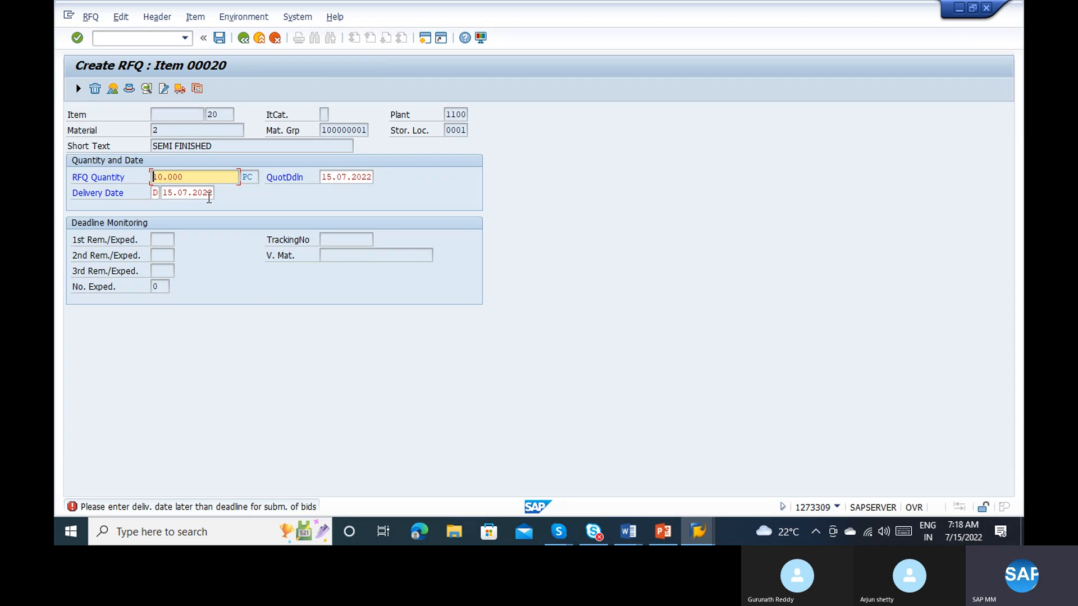
Step: Set the delivery date of the SEMI FINISHED item to 16.07.2022
left_click(208, 194)
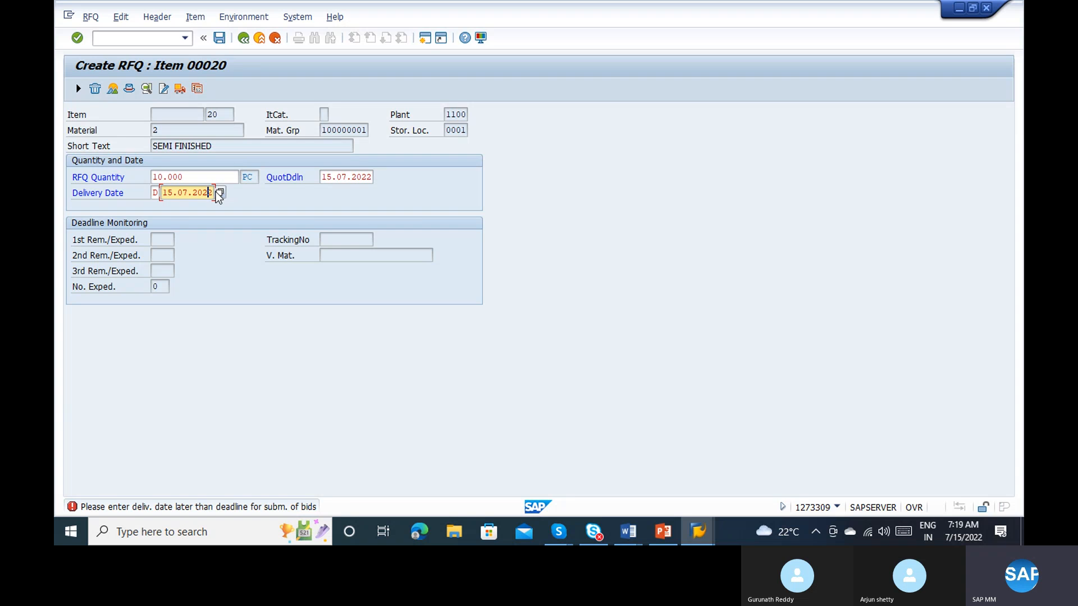
left_click(220, 193)
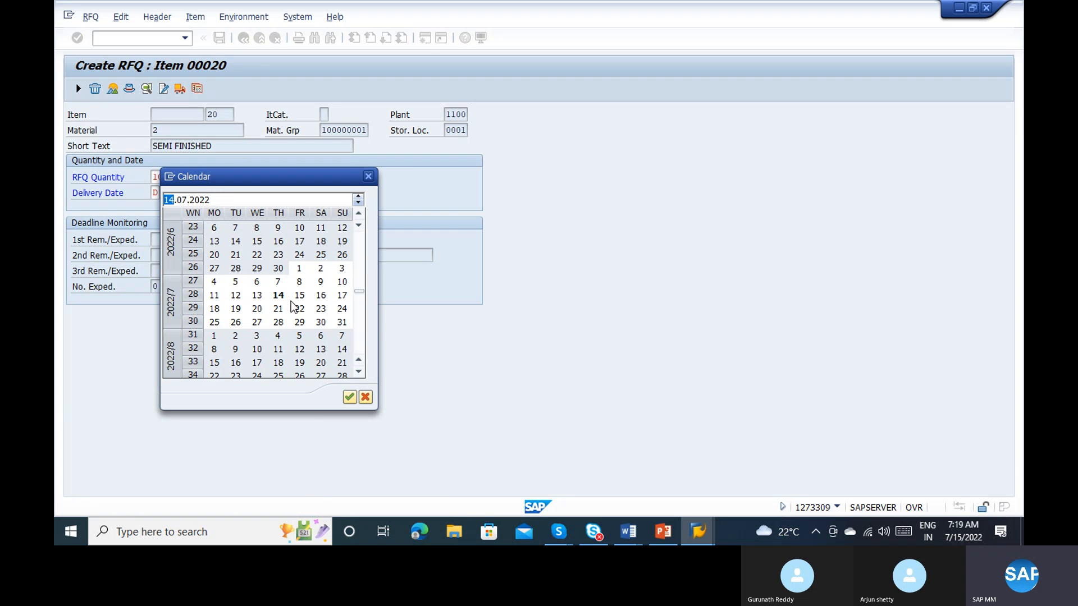
double_click(319, 298)
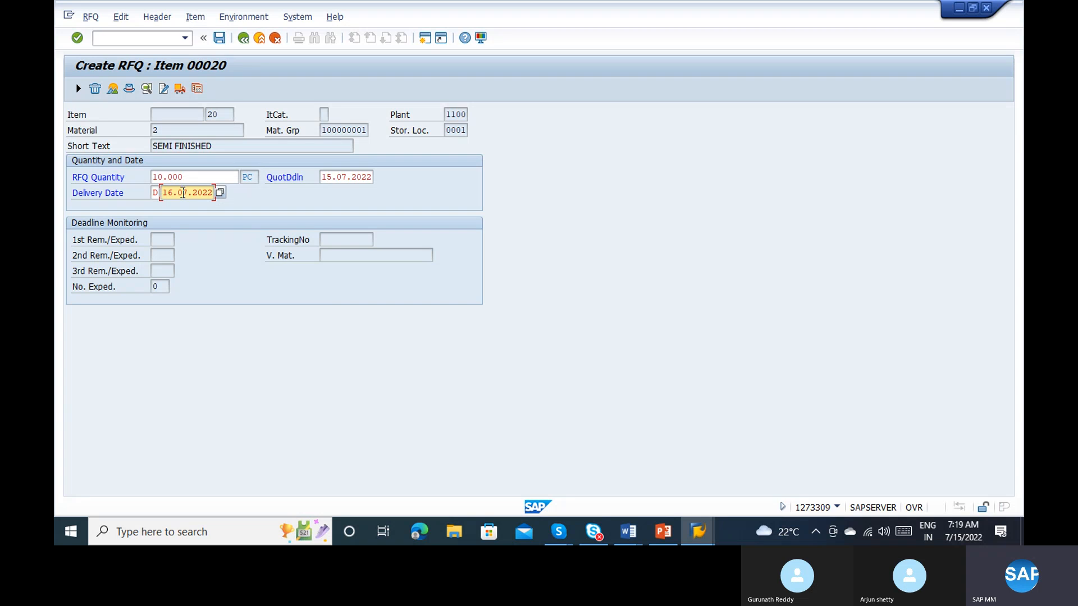
key("Return")
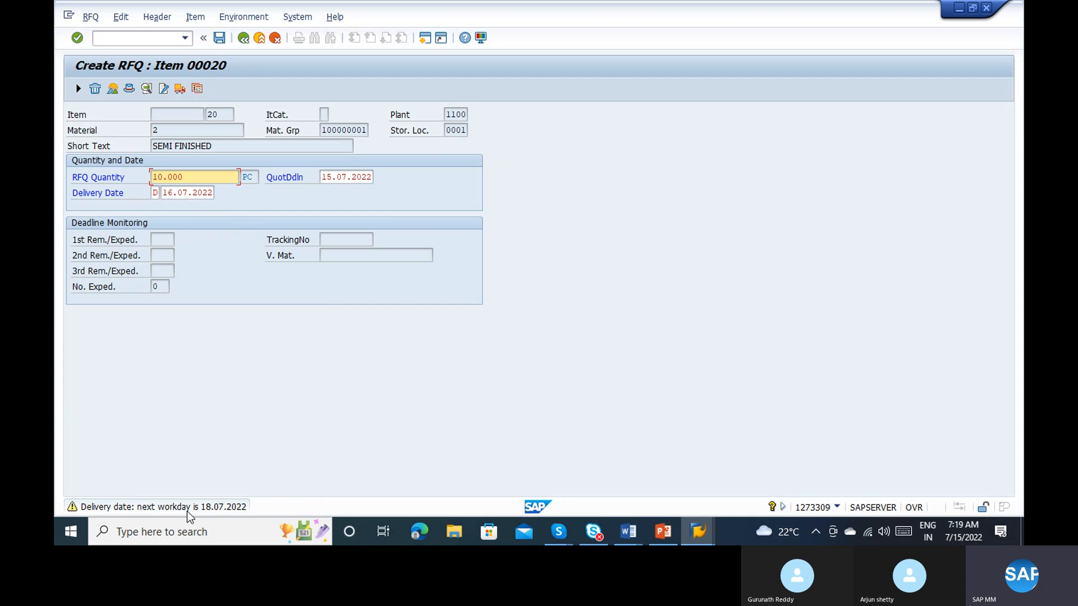
Step: Read the explanation of the delivery date warning, close it and accept the date to continue to the item overview
left_click(224, 507)
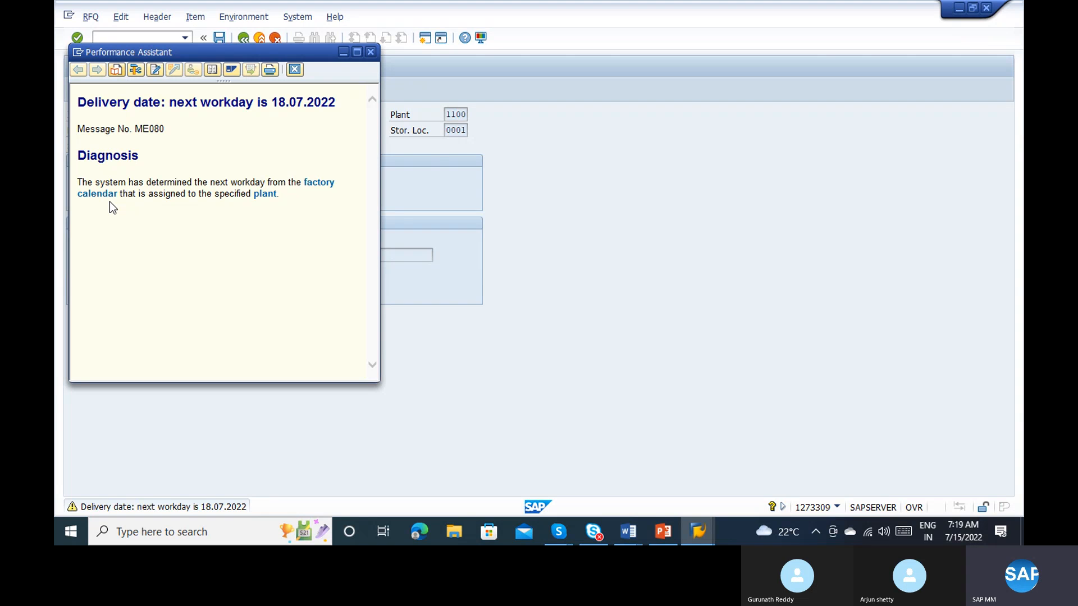
left_click(369, 53)
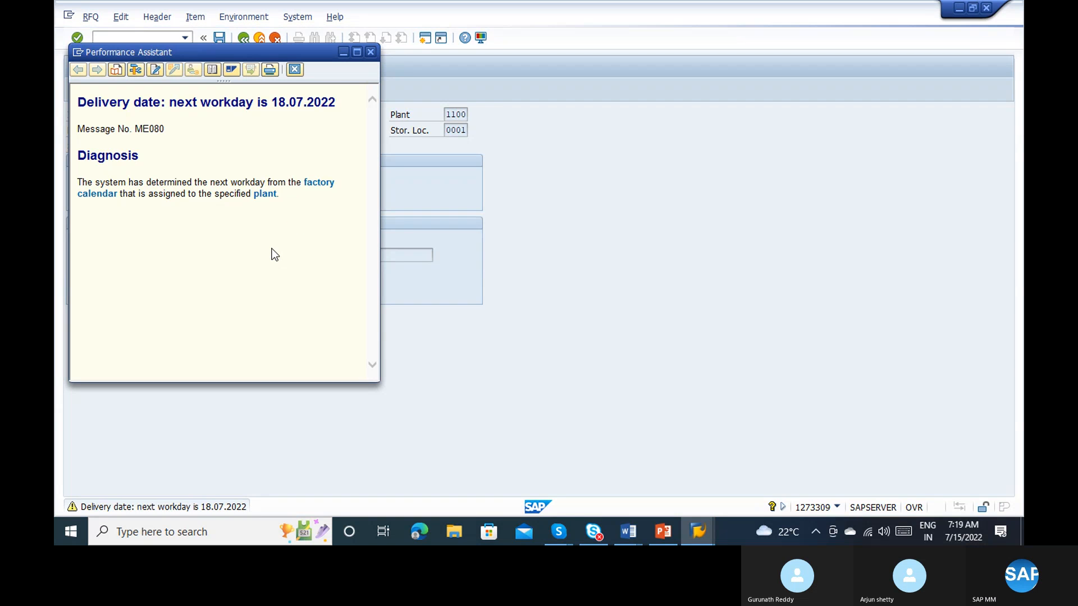
key("Return")
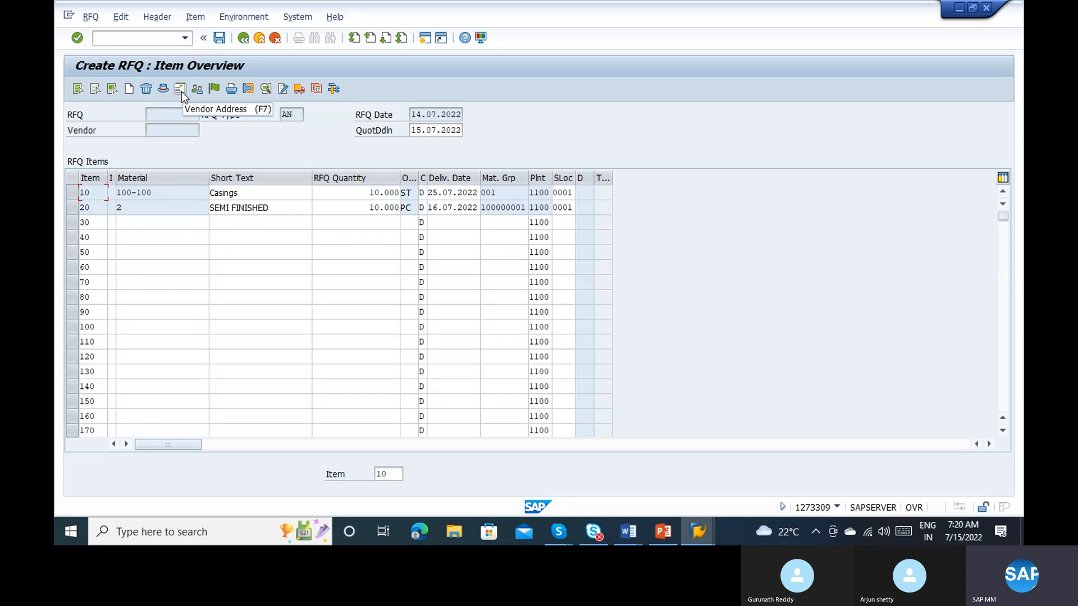
Step: Open the RFQ's vendor address and look up the possible entries for the vendor
left_click(283, 203)
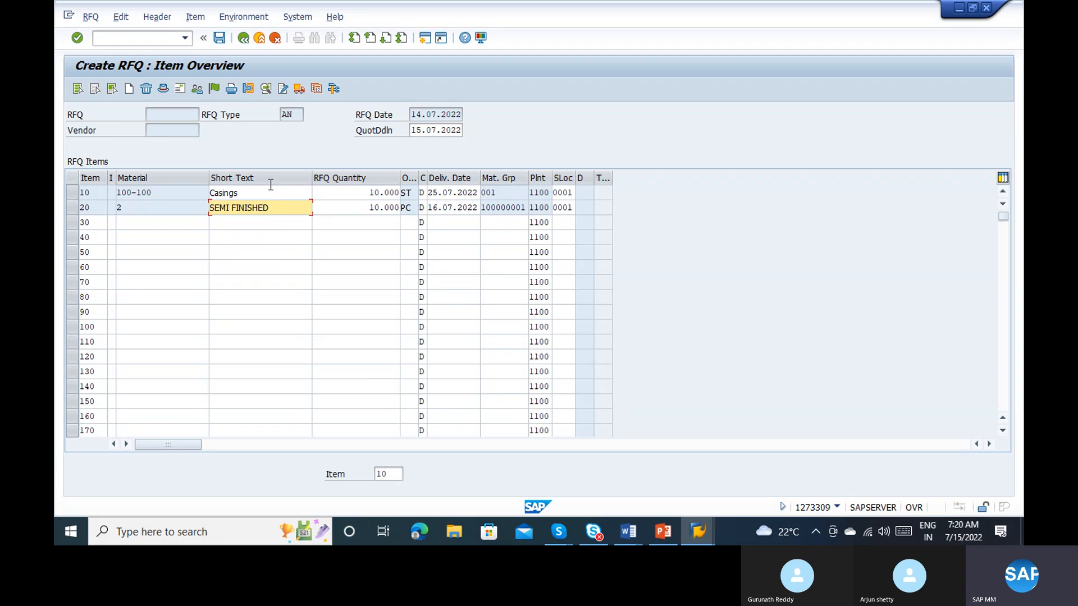
left_click(180, 90)
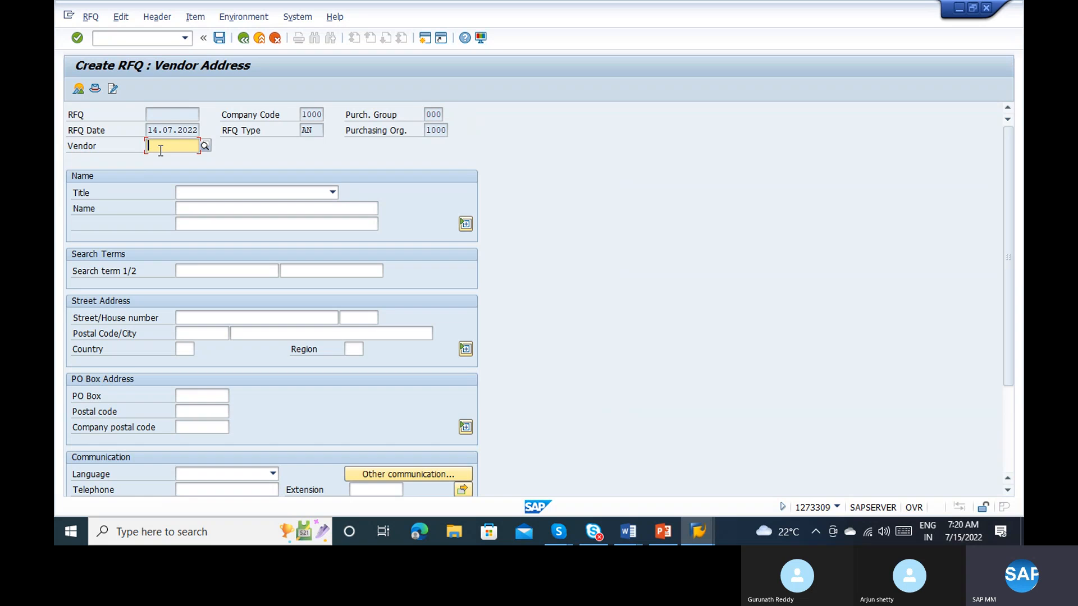
left_click(204, 146)
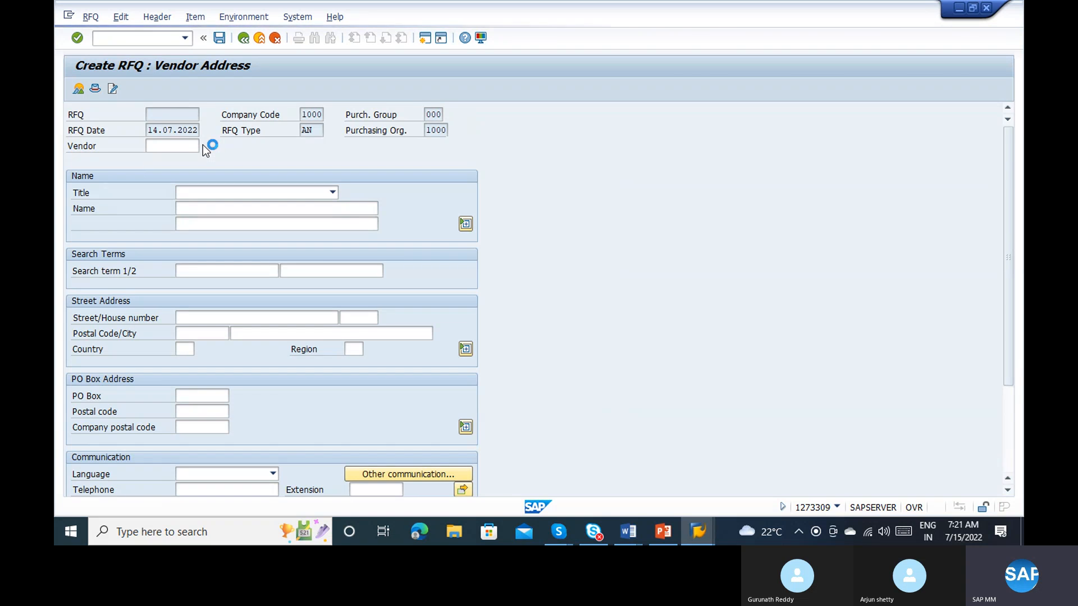
Step: Run the purchasing vendor list report for purchasing organization 1000 in a new session
left_click(66, 19)
left_click(103, 127)
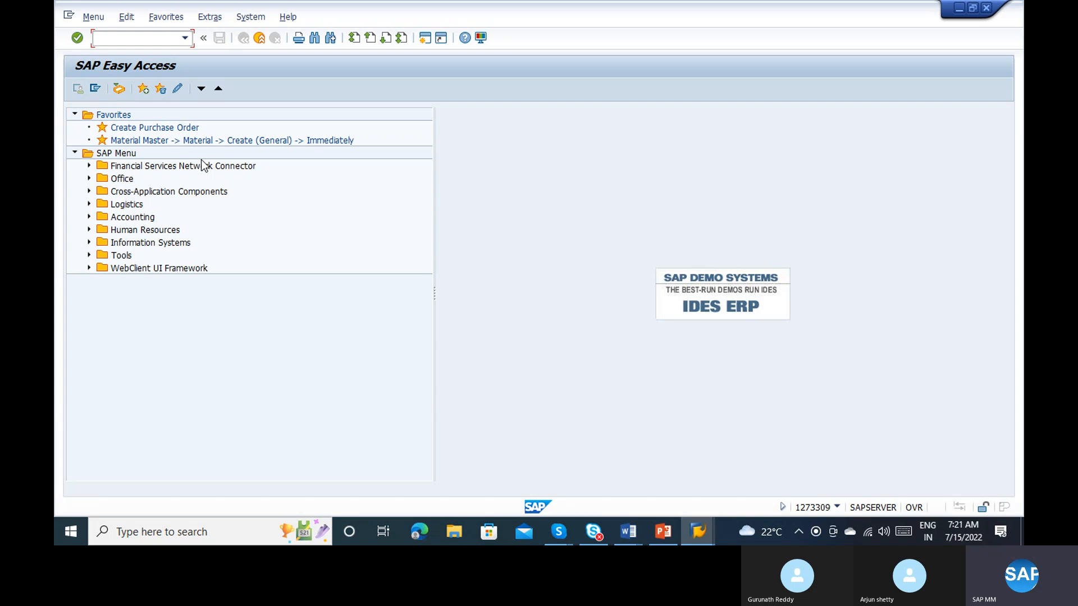
type("MKVZ")
key("Return")
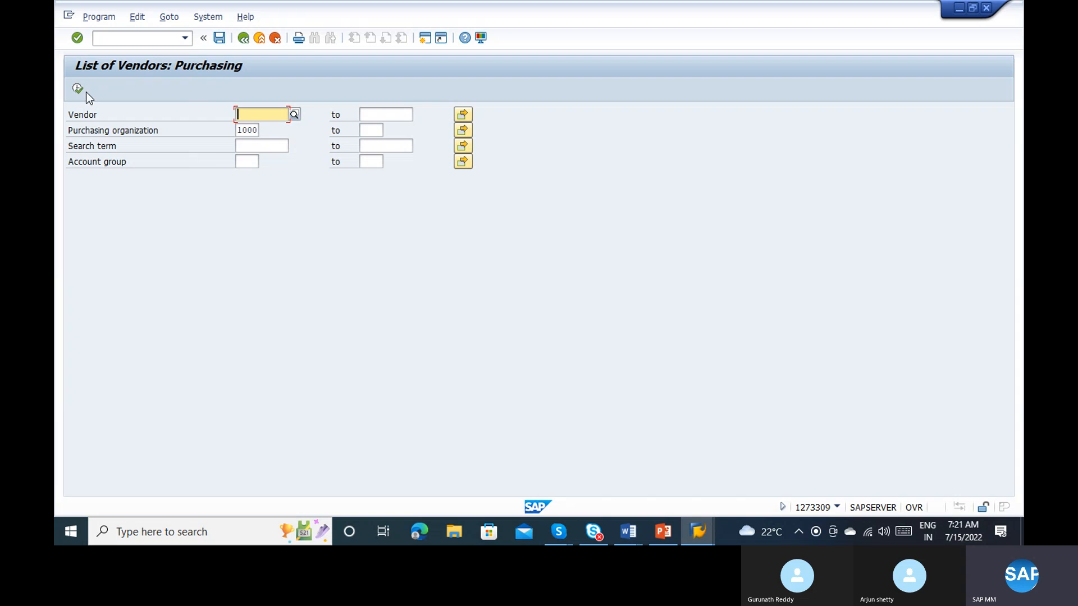
left_click(78, 89)
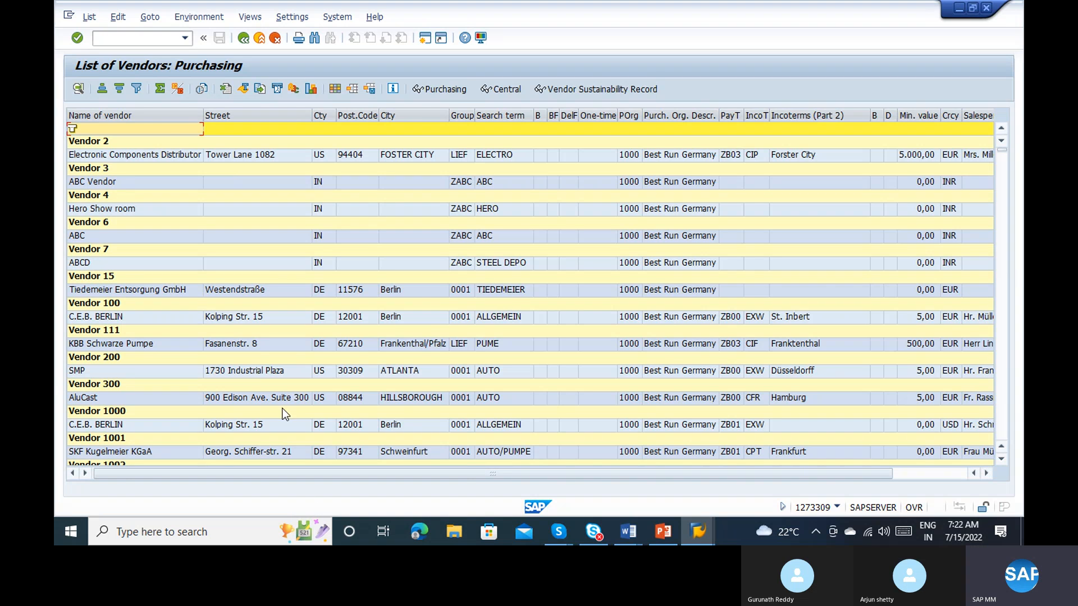
Step: Return to the open RFQ, stop its transaction and restart RFQ creation with transaction me41
key("alt+Tab")
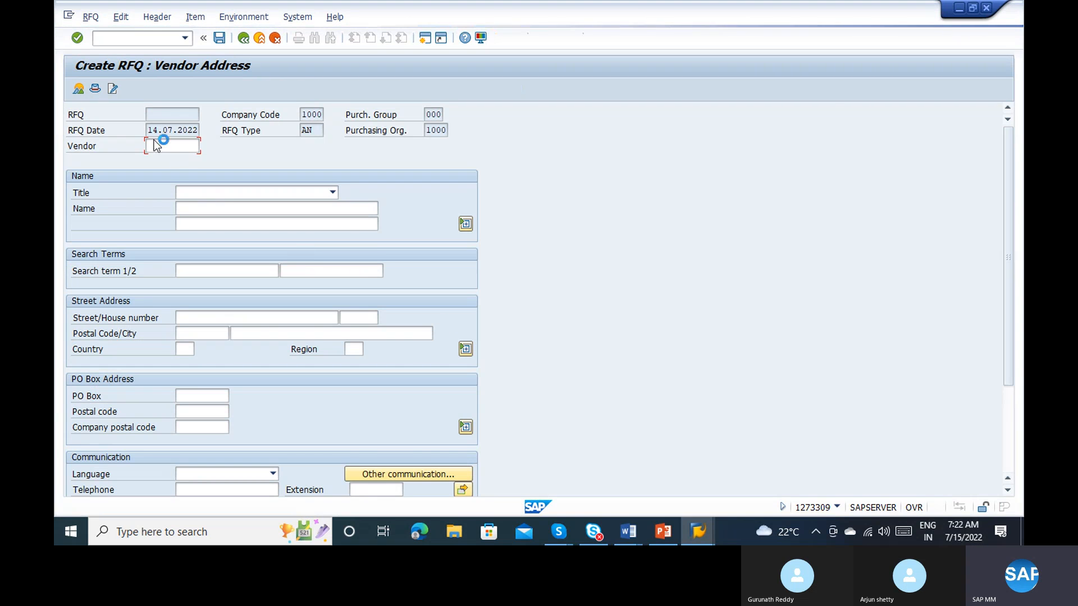
key("alt+Tab")
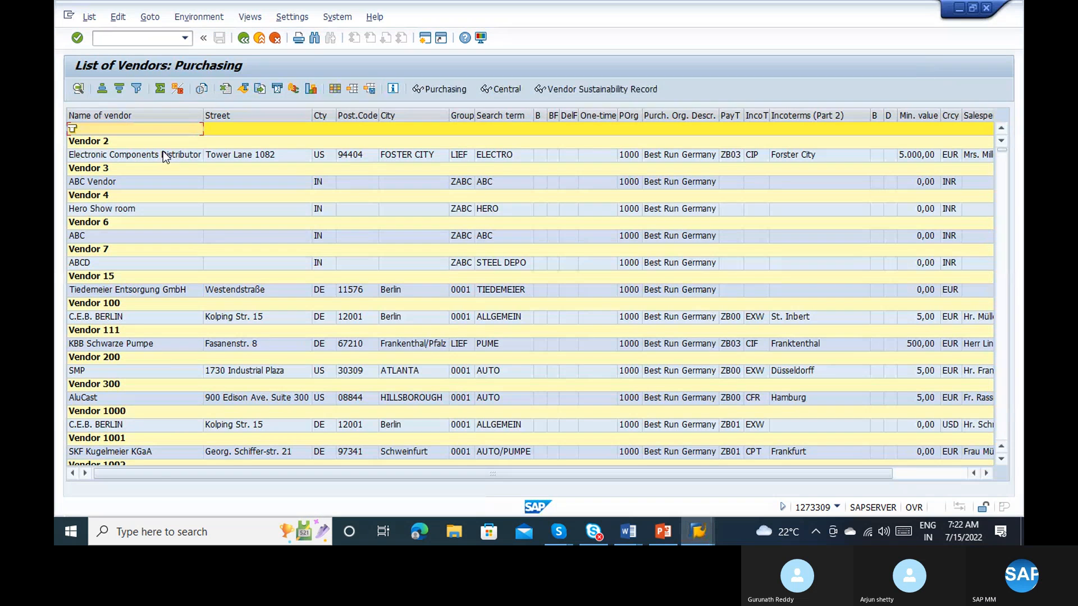
key("alt+Tab")
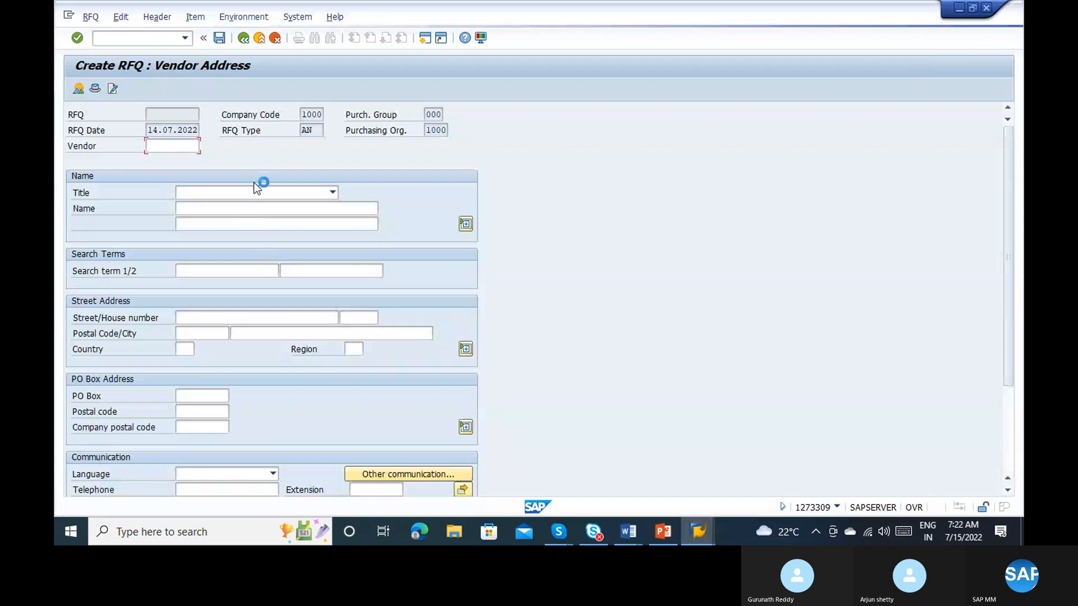
left_click(69, 17)
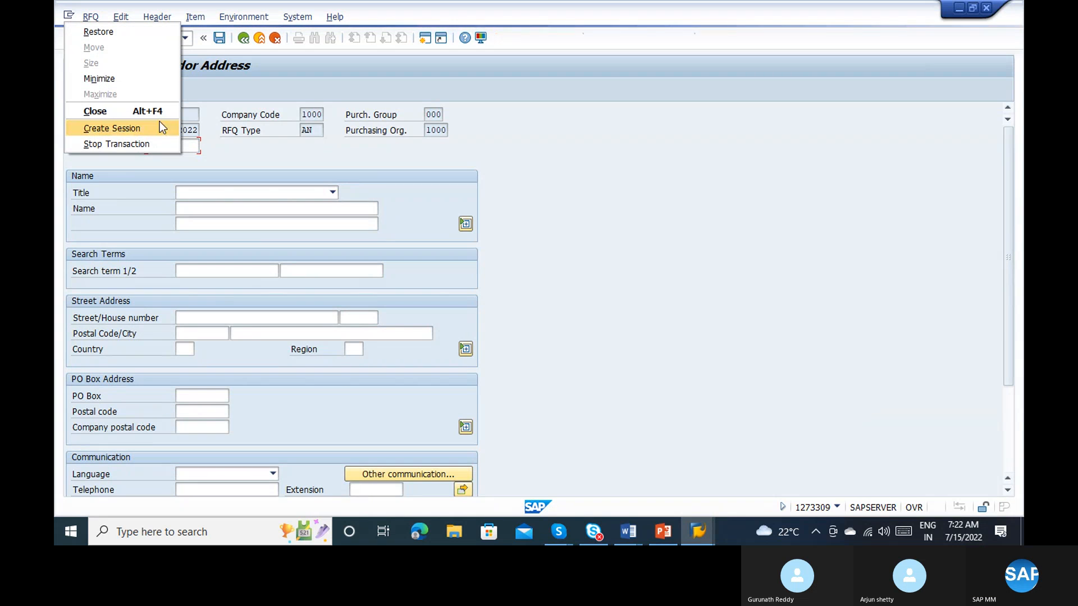
left_click(155, 143)
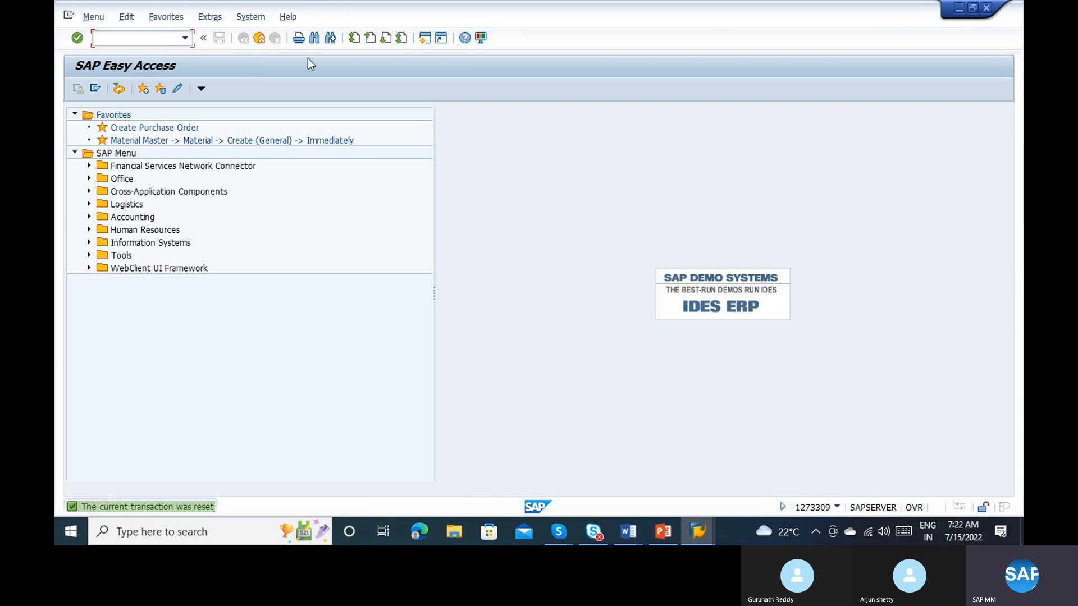
type("me")
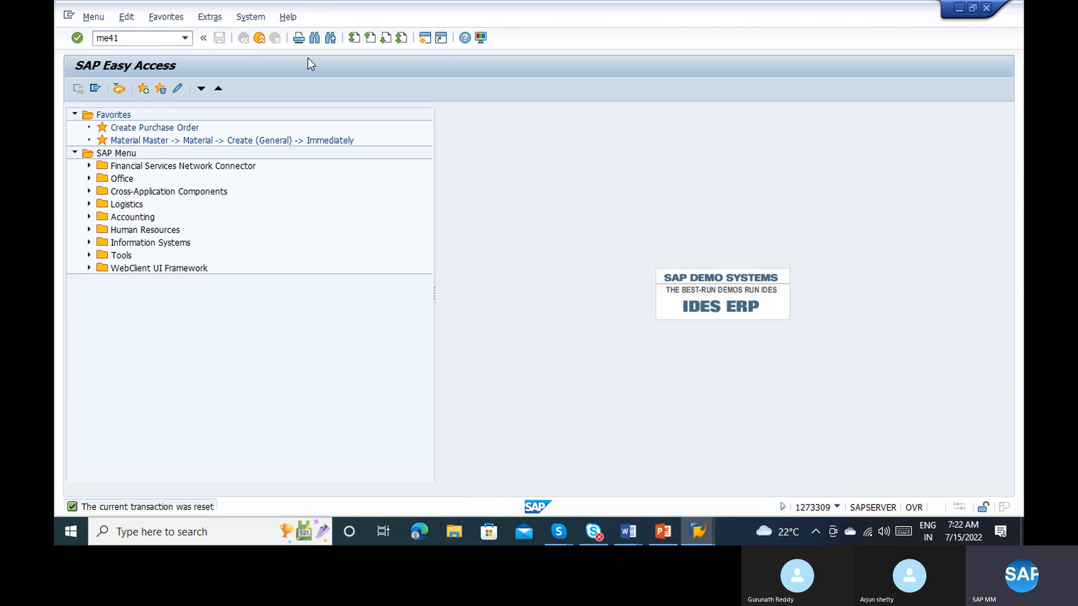
type("41")
key("Return")
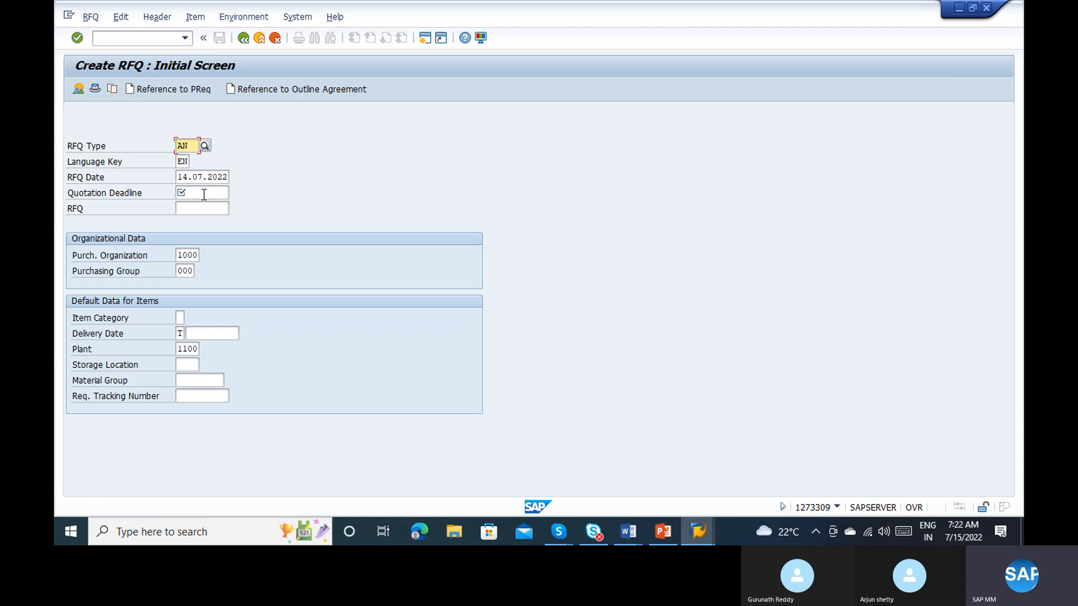
Step: Set the quotation deadline to 15.07.2022 and create the RFQ with reference to the saved purchase requisition
left_click(204, 193)
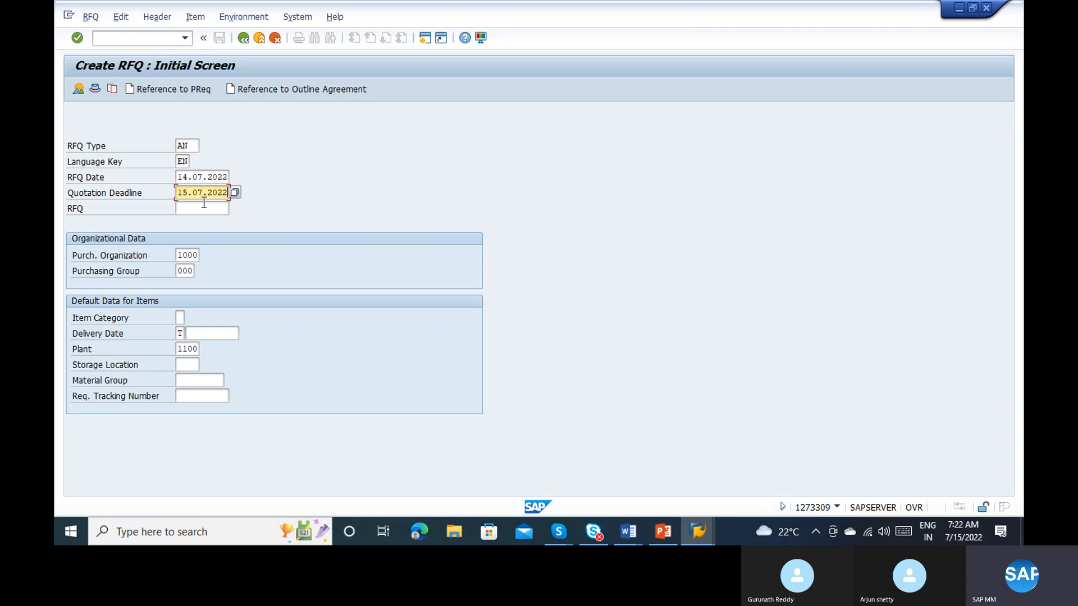
left_click(174, 89)
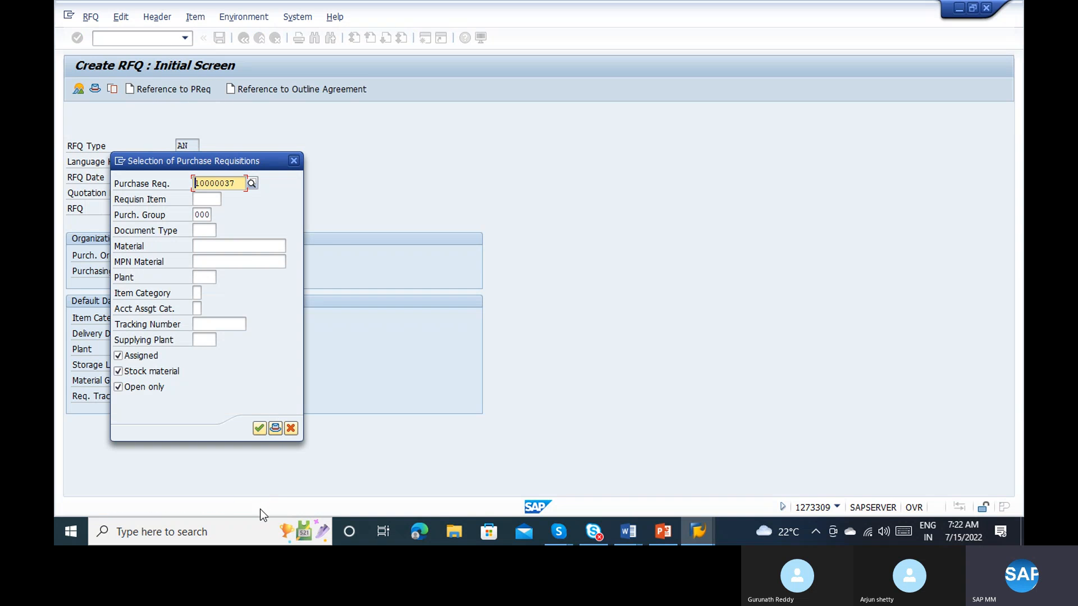
left_click(257, 435)
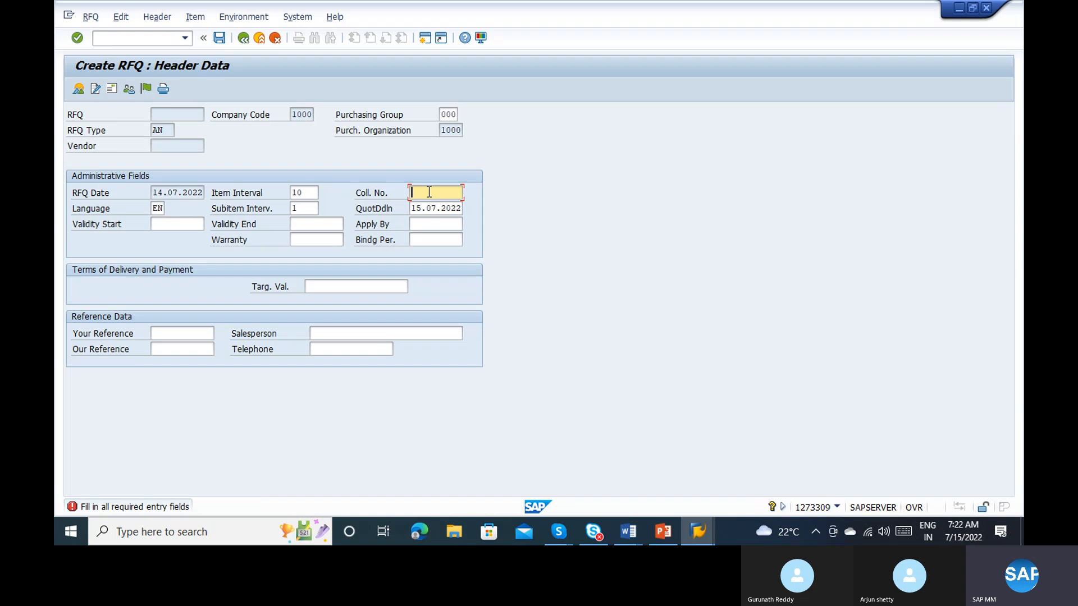
Step: Enter A-1234 as the collective number in the header data and continue to the requisition selection list
type("A-1")
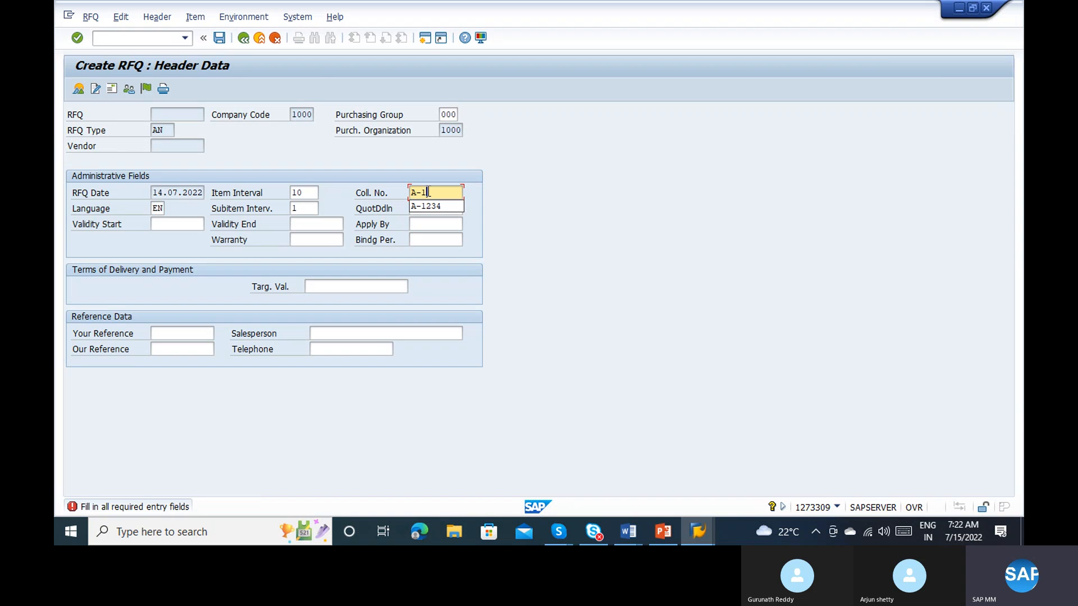
type("234")
key("Return")
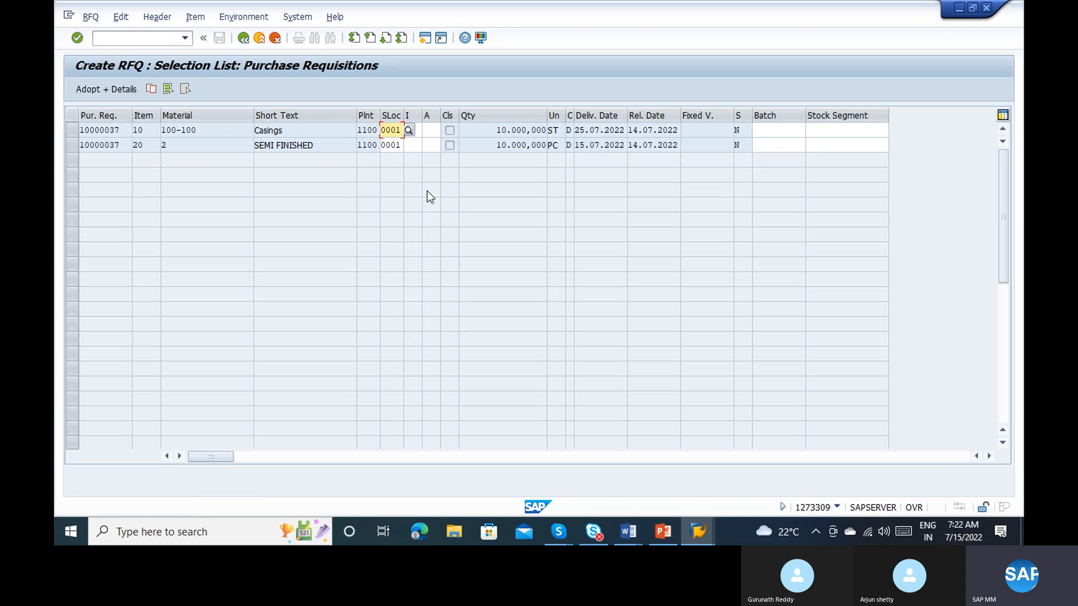
Step: Select both requisition items, Casings and SEMI FINISHED, and adopt them into the RFQ with details
left_click(73, 128)
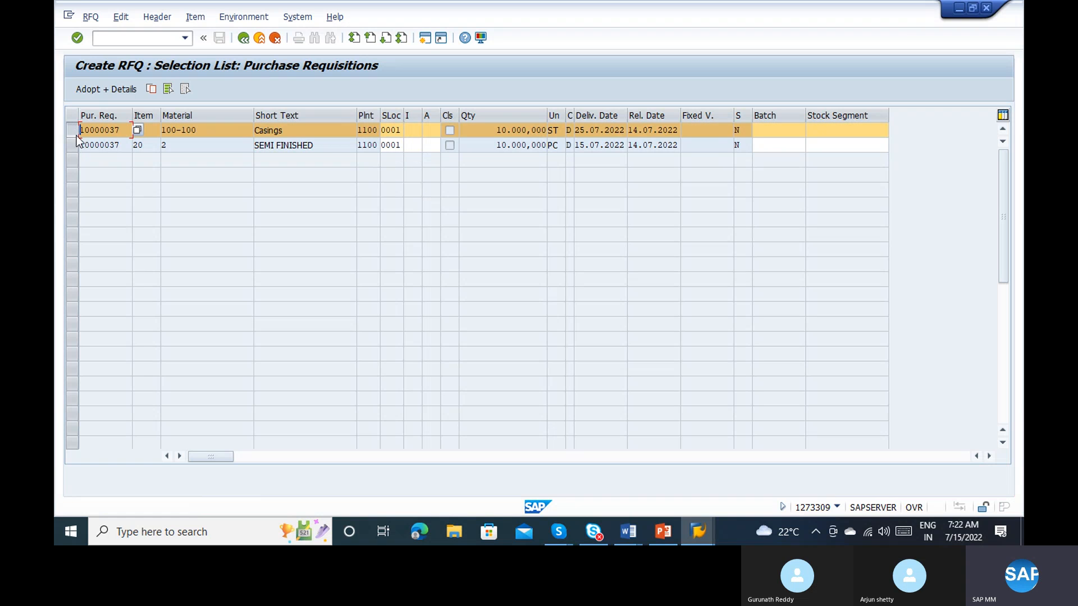
left_click(77, 142)
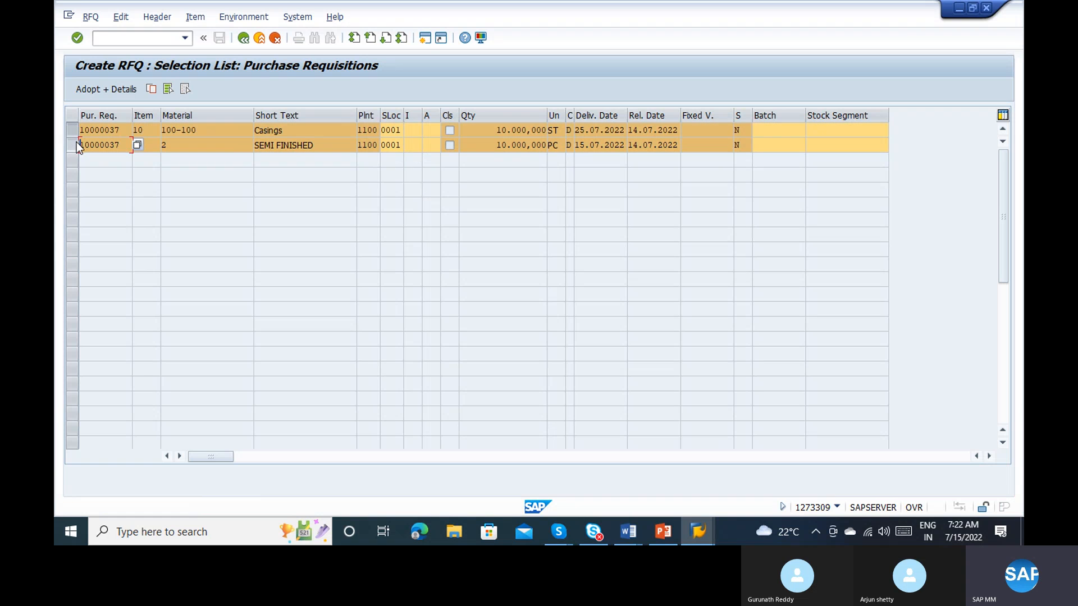
left_click(97, 91)
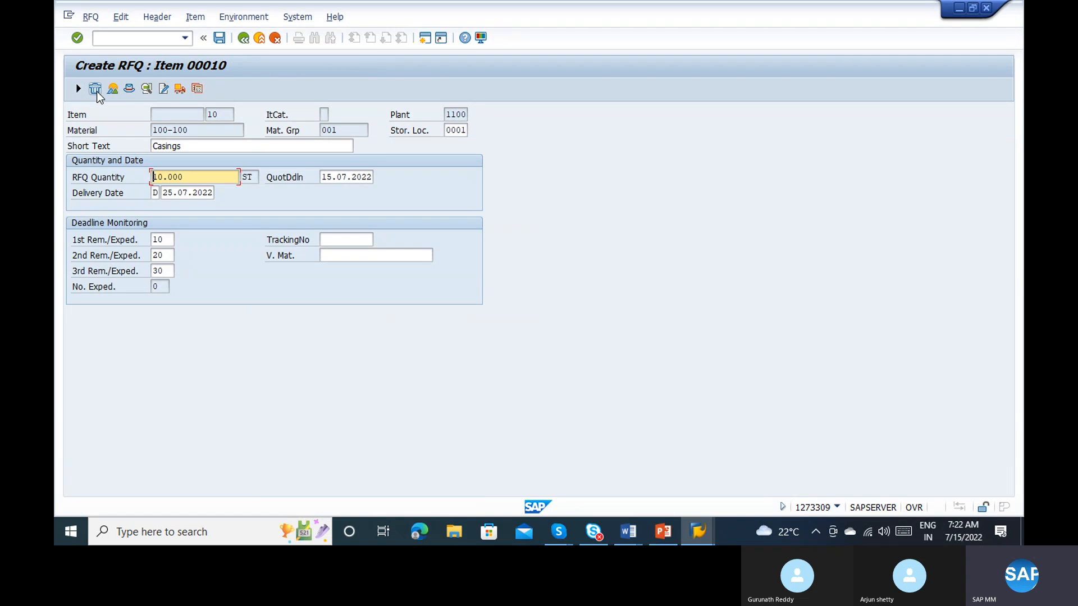
Step: Accept the Casings item details, set the SEMI FINISHED item's delivery date to 16.07.2022 and continue to the item overview
key("Return")
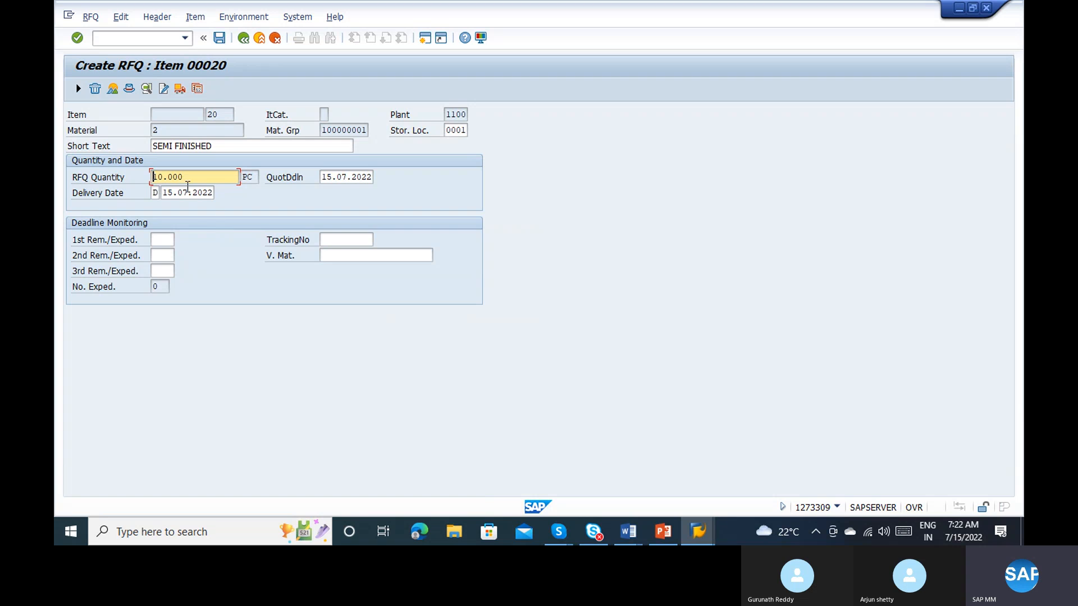
left_click(168, 193)
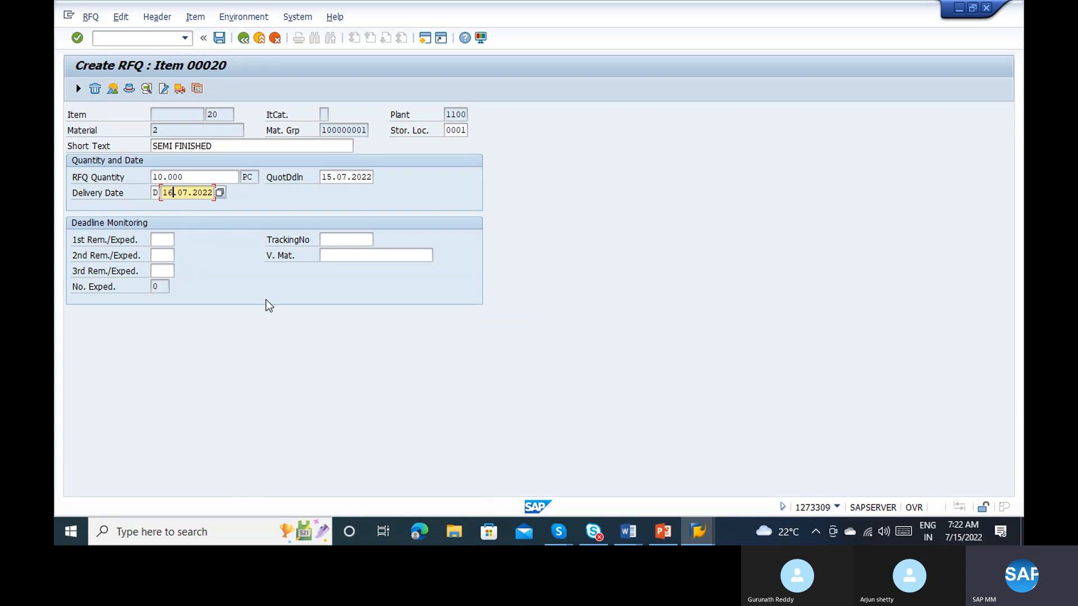
key("Return")
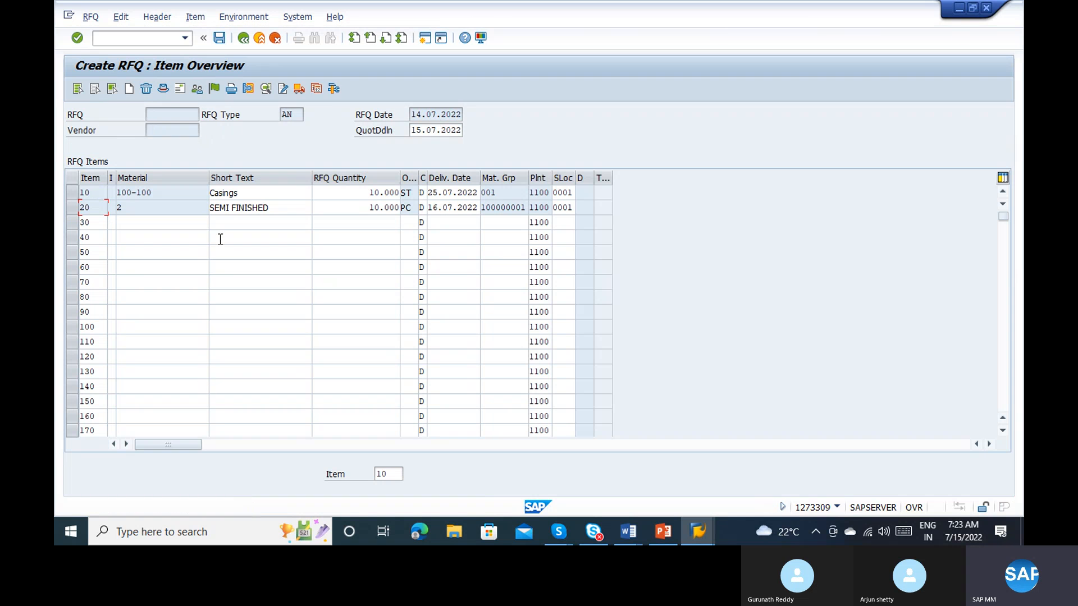
Step: Assign vendor 2, Electronic Components Distributor, in the RFQ's vendor address and save the RFQ
left_click(179, 93)
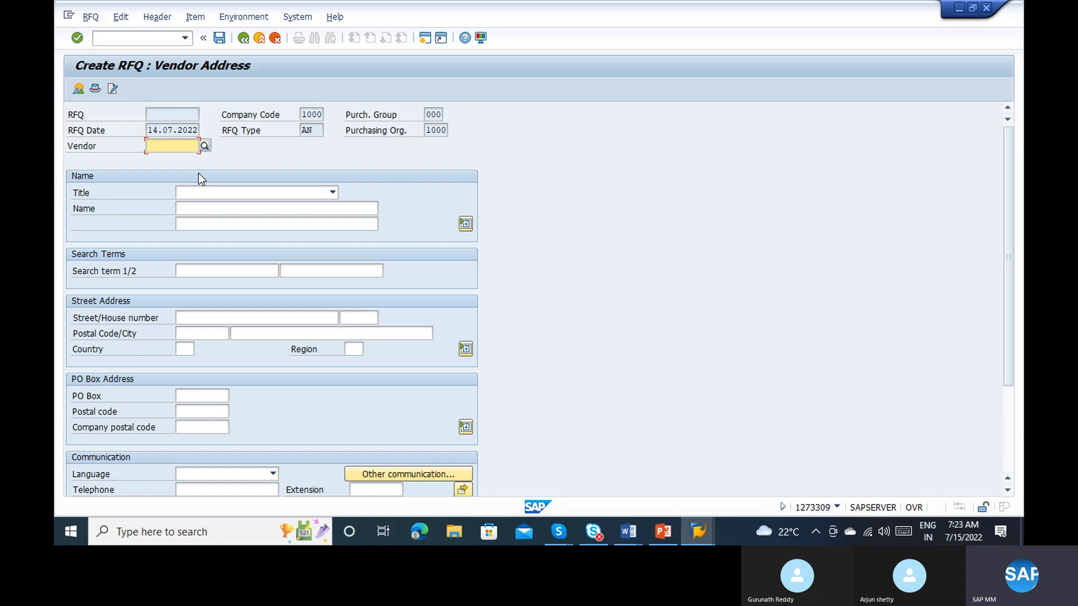
key("alt+Tab")
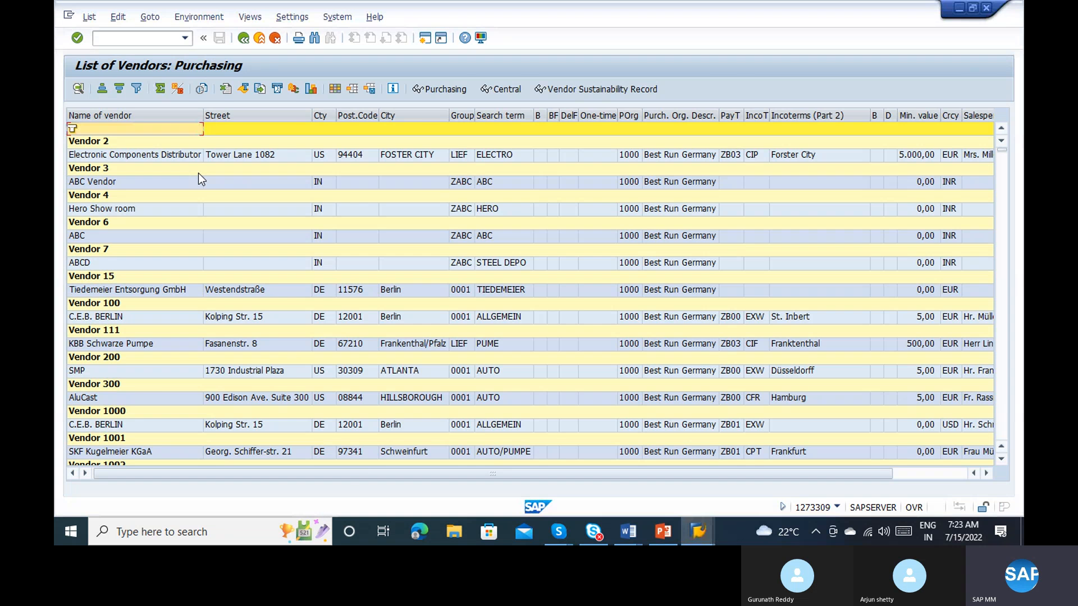
key("alt+Tab")
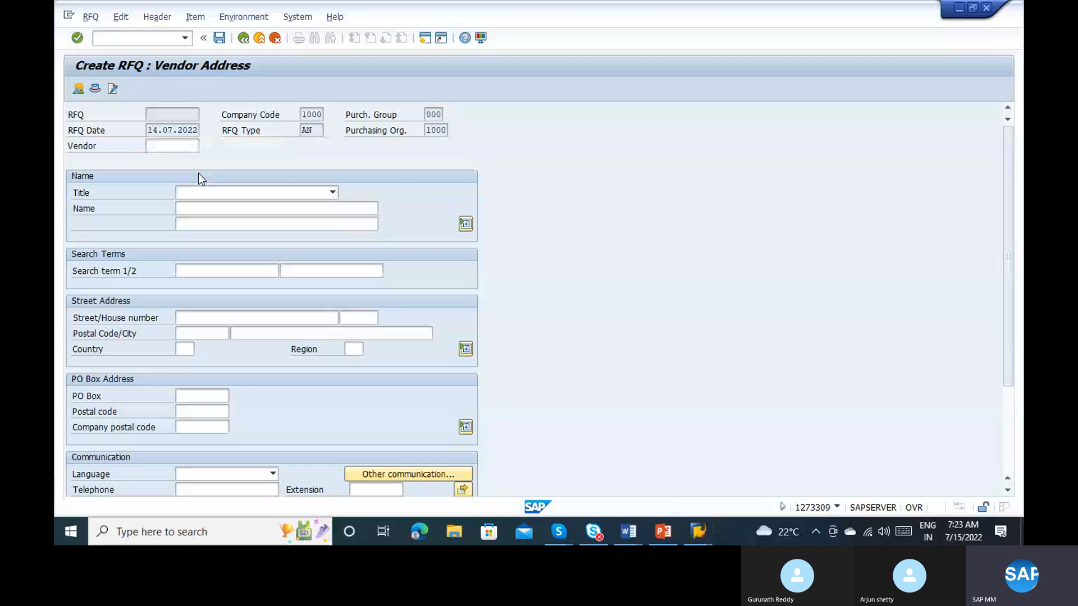
type("2")
key("Return")
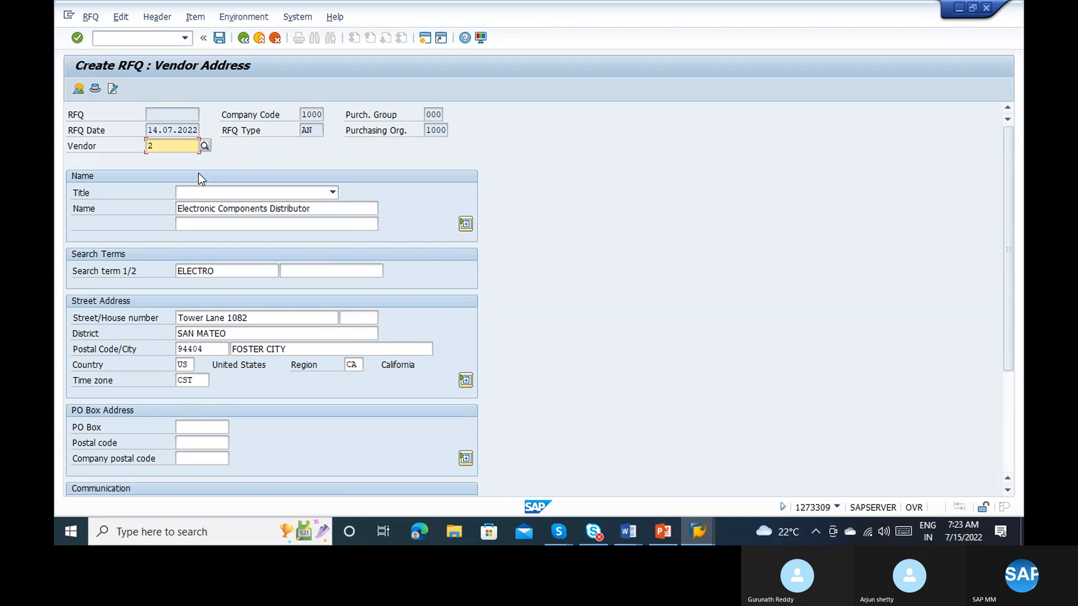
left_click(215, 44)
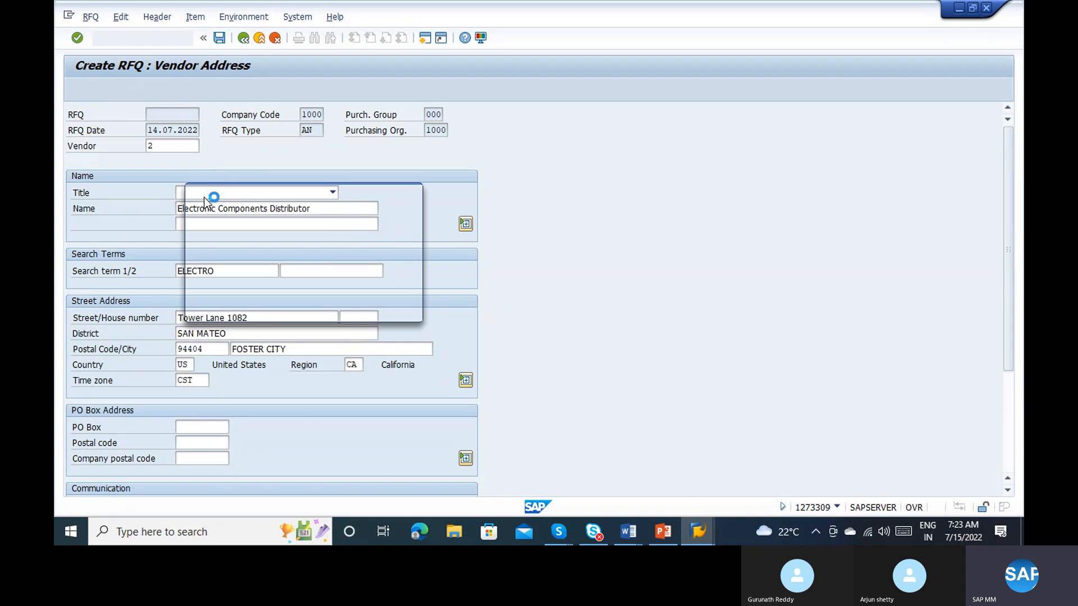
left_click(231, 308)
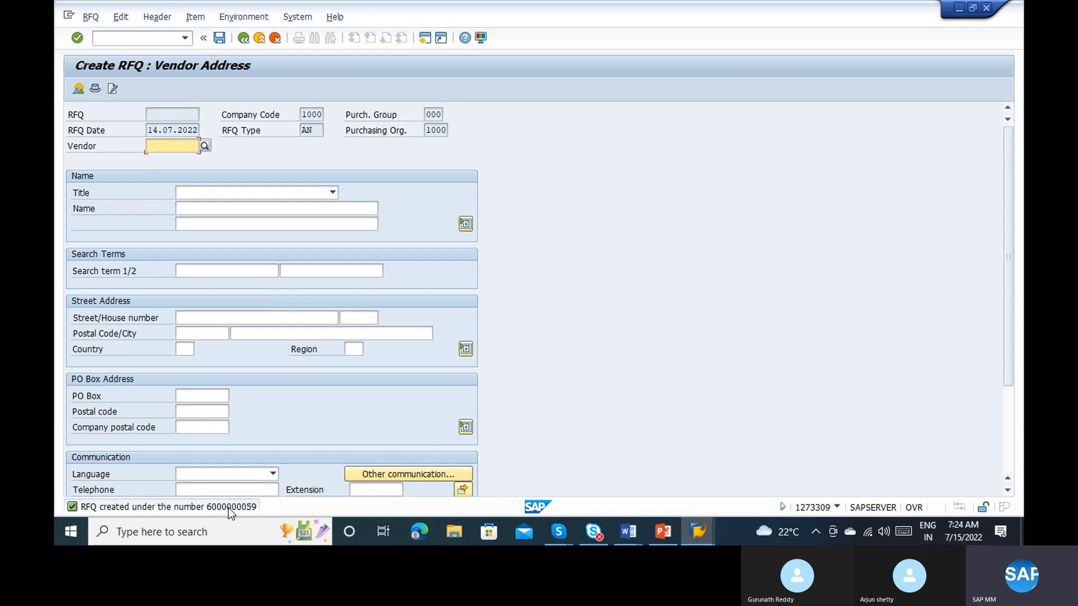
Step: Assign vendor 3, ABC Vendor, to a further RFQ for the same items and save it
key("alt+Tab")
key("alt+Tab")
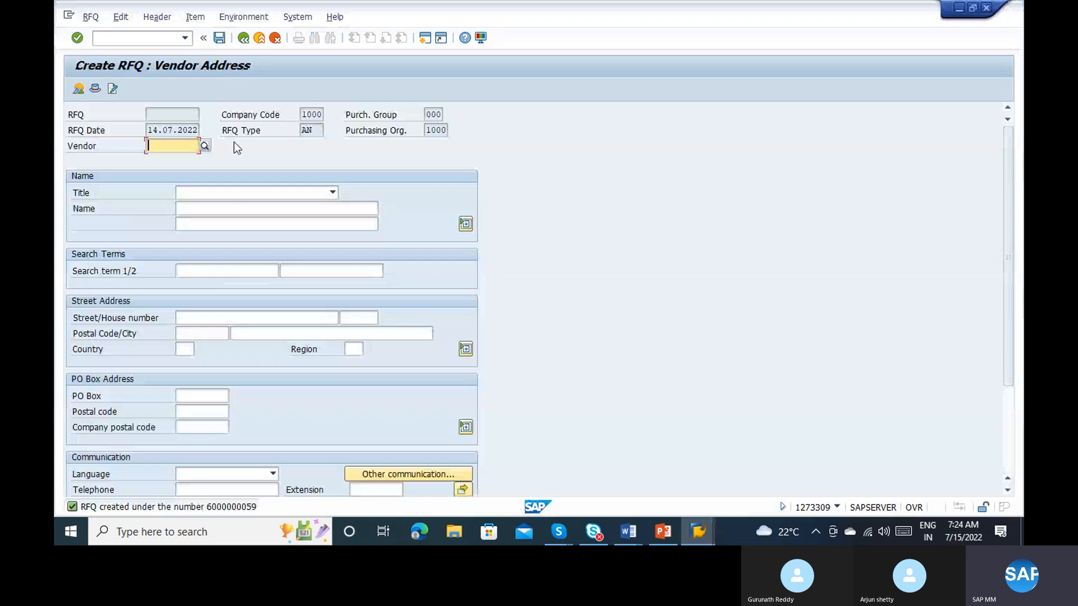
type("3")
key("Return")
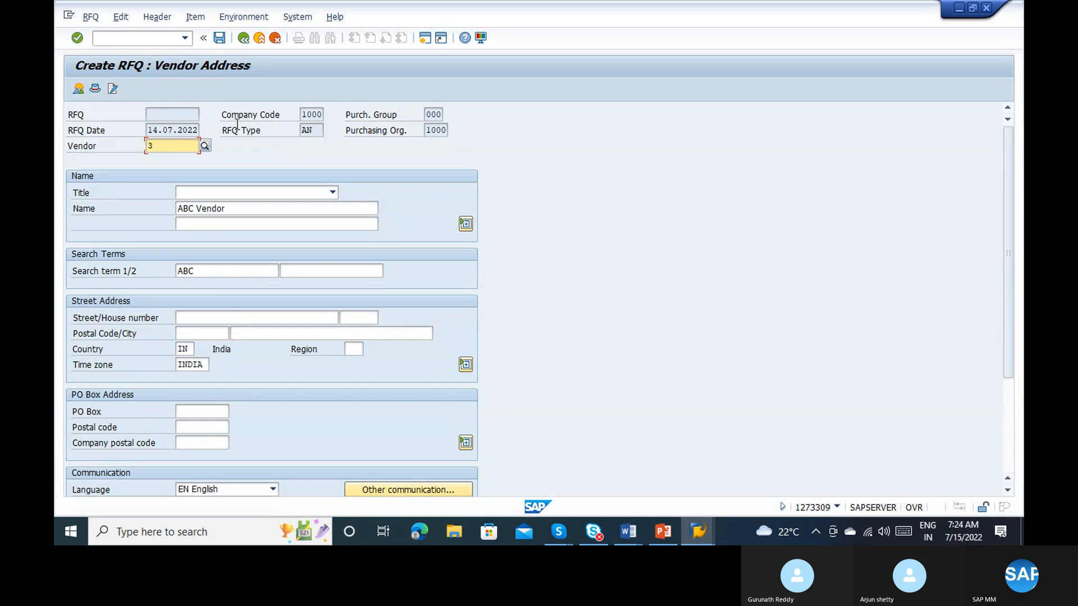
key("ctrl+s")
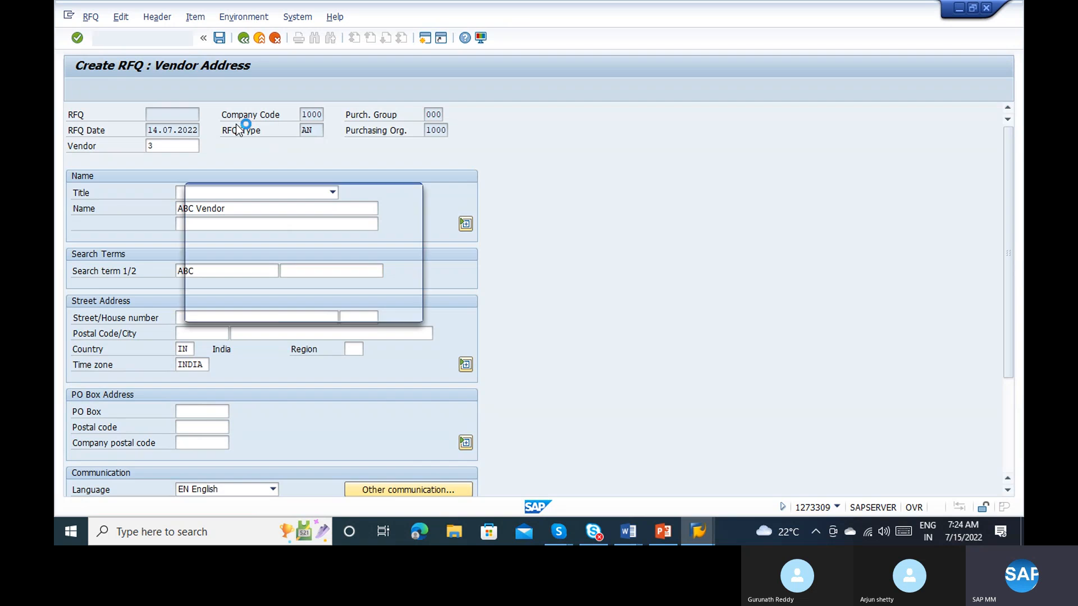
key("Return")
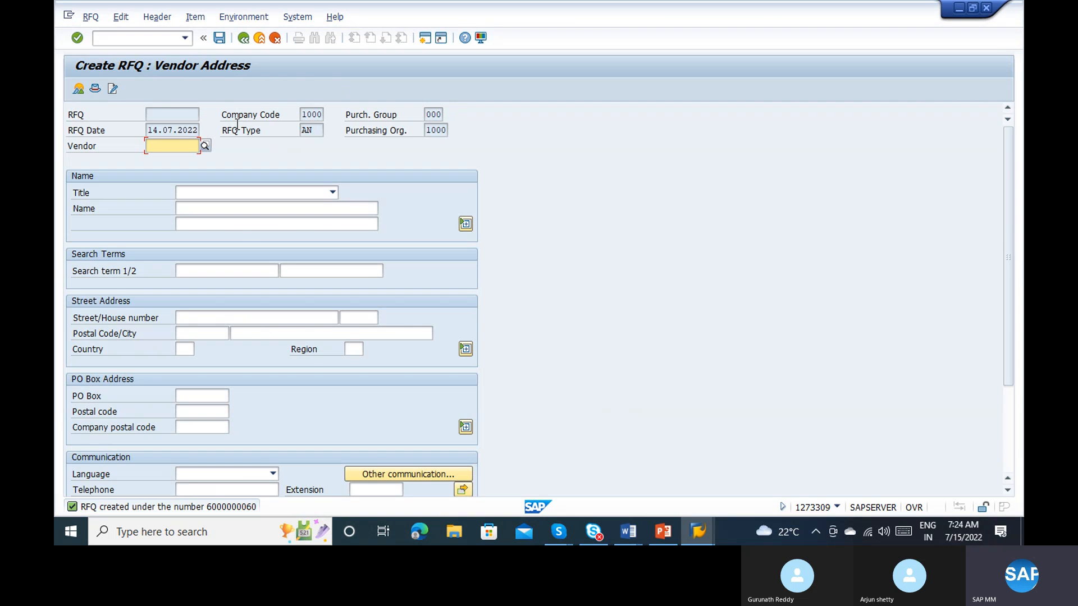
Step: Assign vendor 4, Hero Show room, to a further RFQ for the same items and save it
key("alt+Tab")
key("alt+Tab")
type("4")
key("Return")
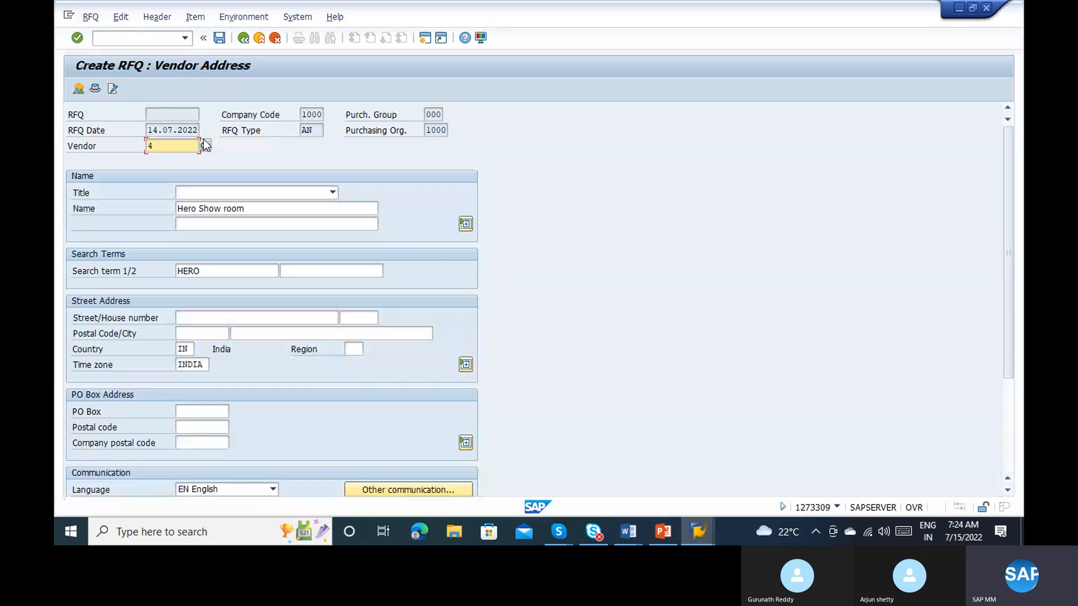
key("ctrl+s")
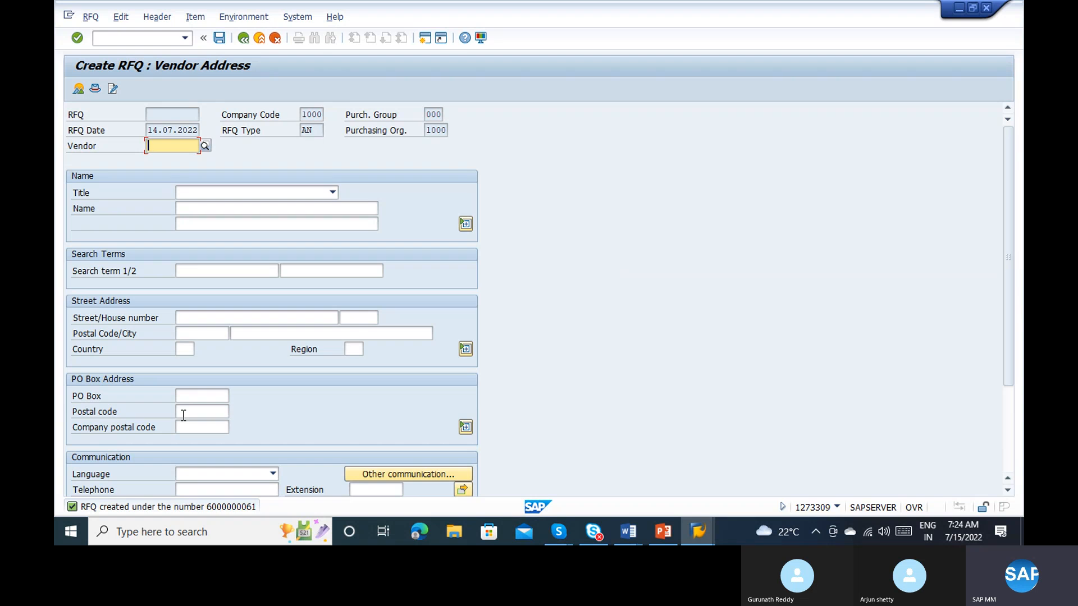
Step: Check the vendor list for the next vendor, assign vendor 6, ABC, to another RFQ and save it
key("alt+Tab")
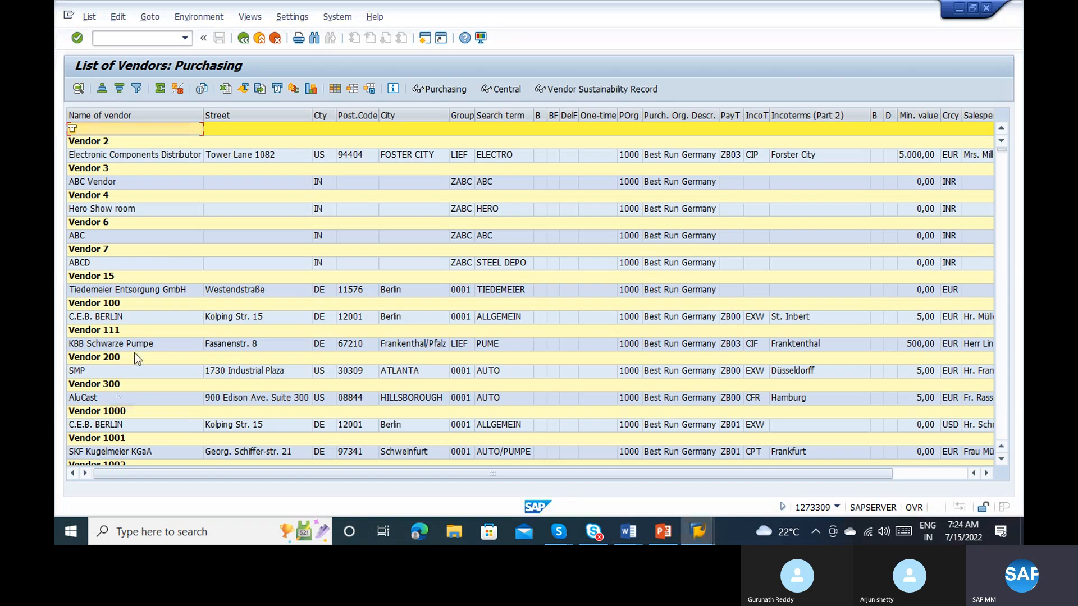
key("alt+Tab")
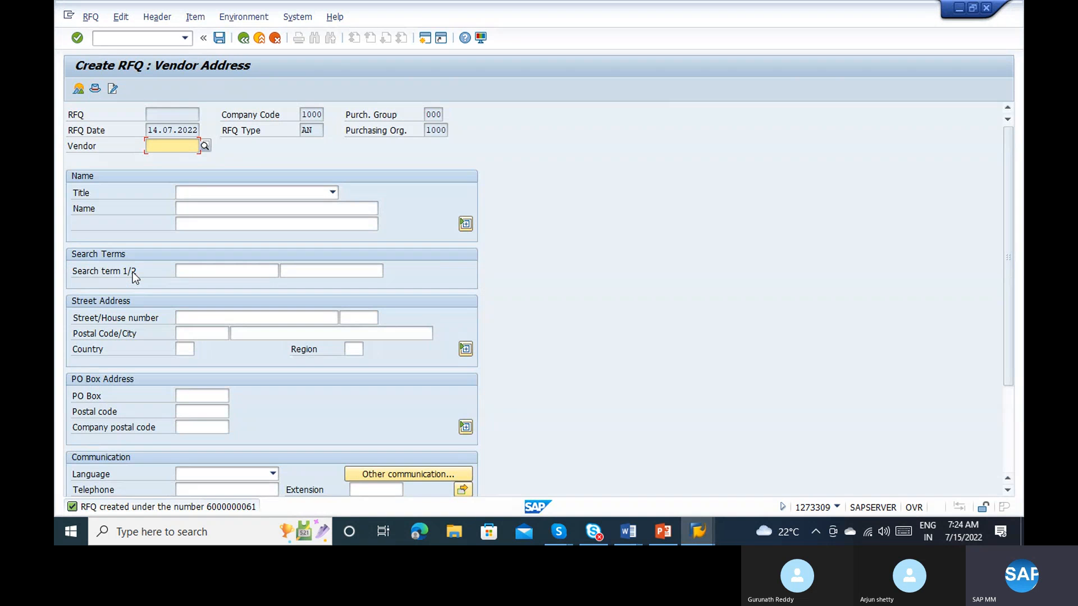
type("6")
key("Return")
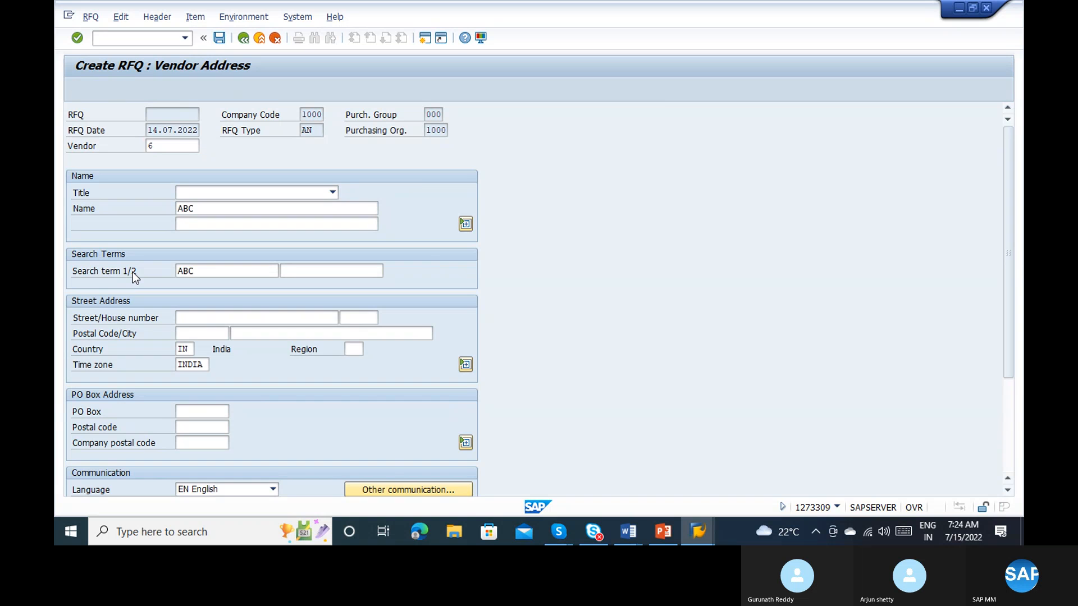
key("ctrl+s")
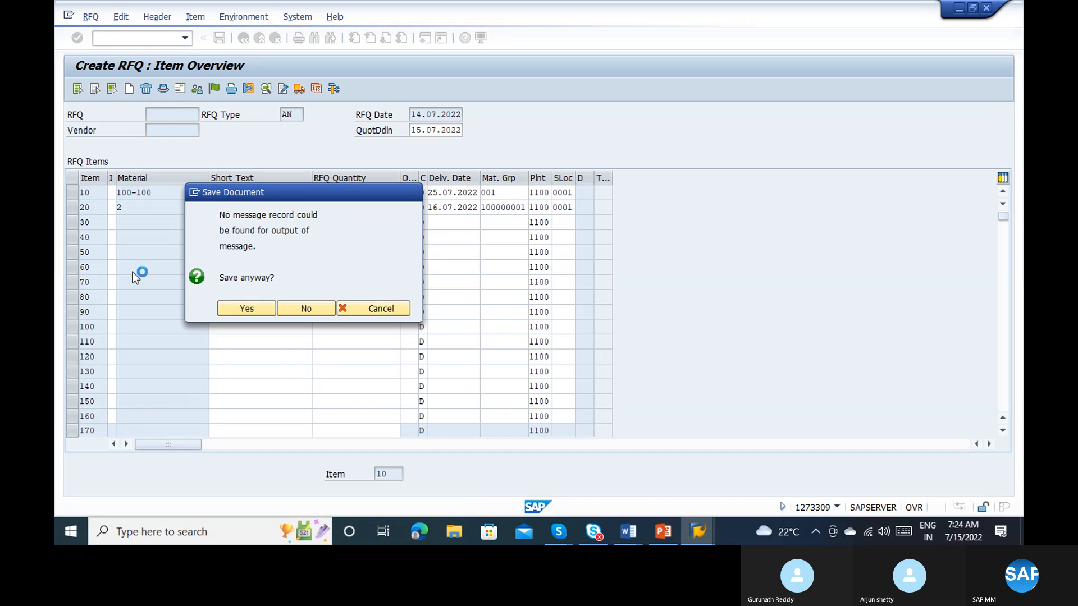
key("Return")
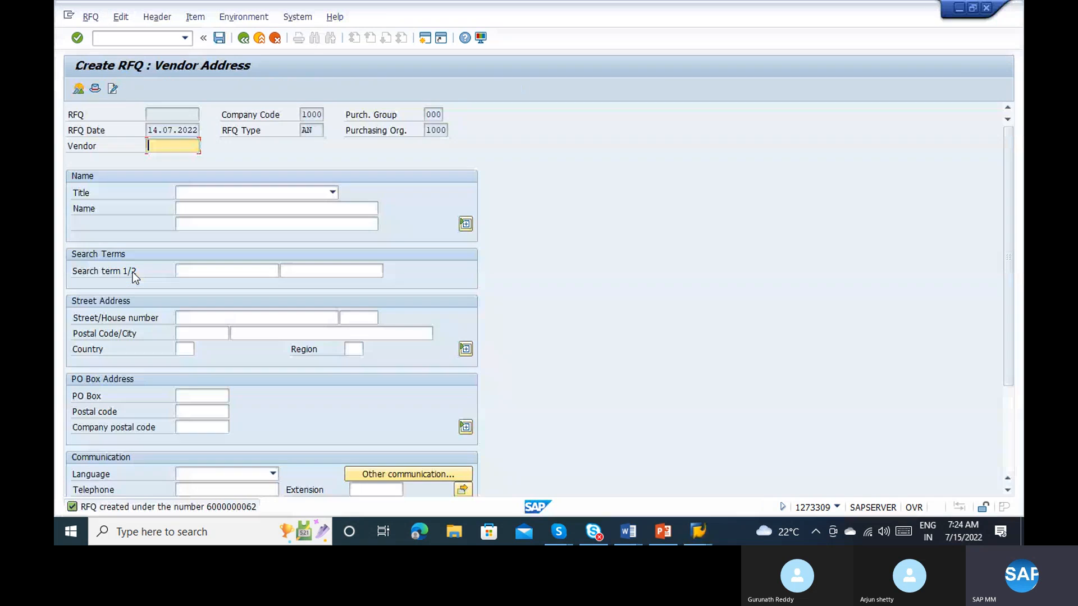
Step: Assign vendor 7, ABCD, to one more RFQ and save it despite the missing message record
type("7")
key("Return")
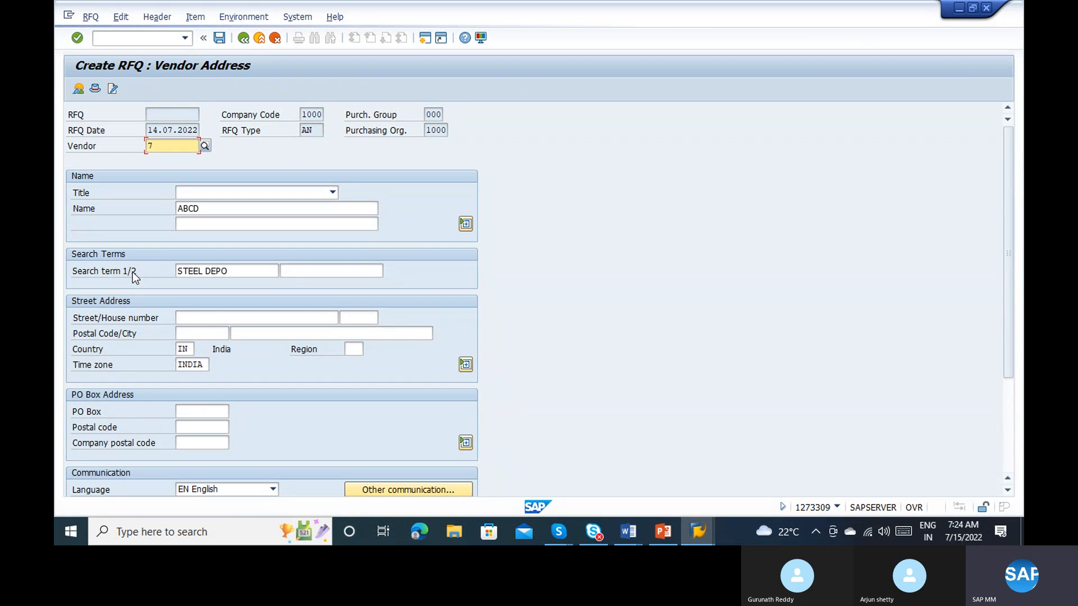
key("ctrl+s")
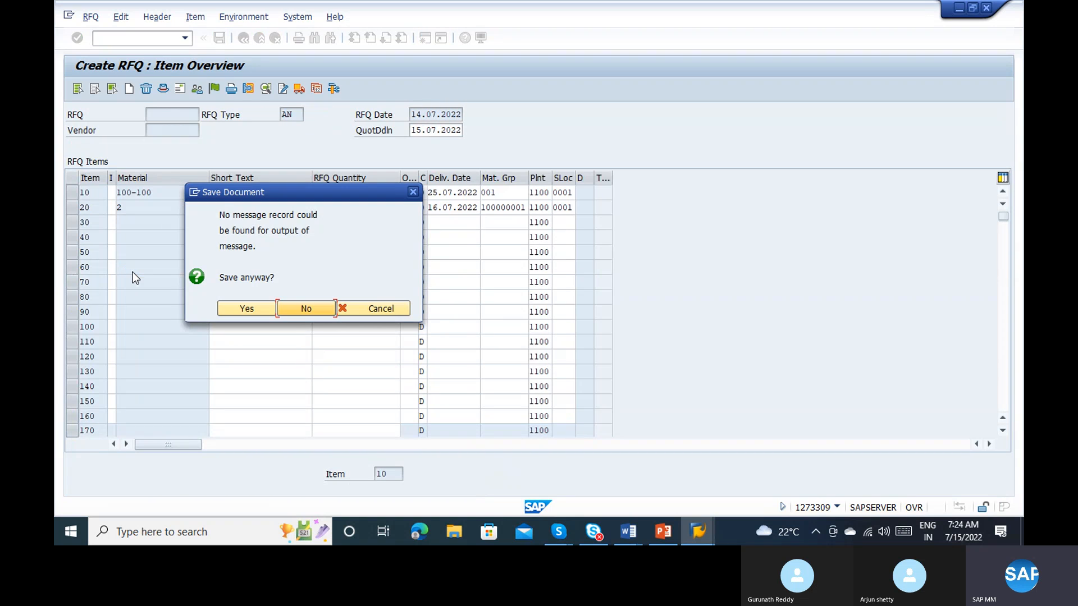
key("shift+Tab")
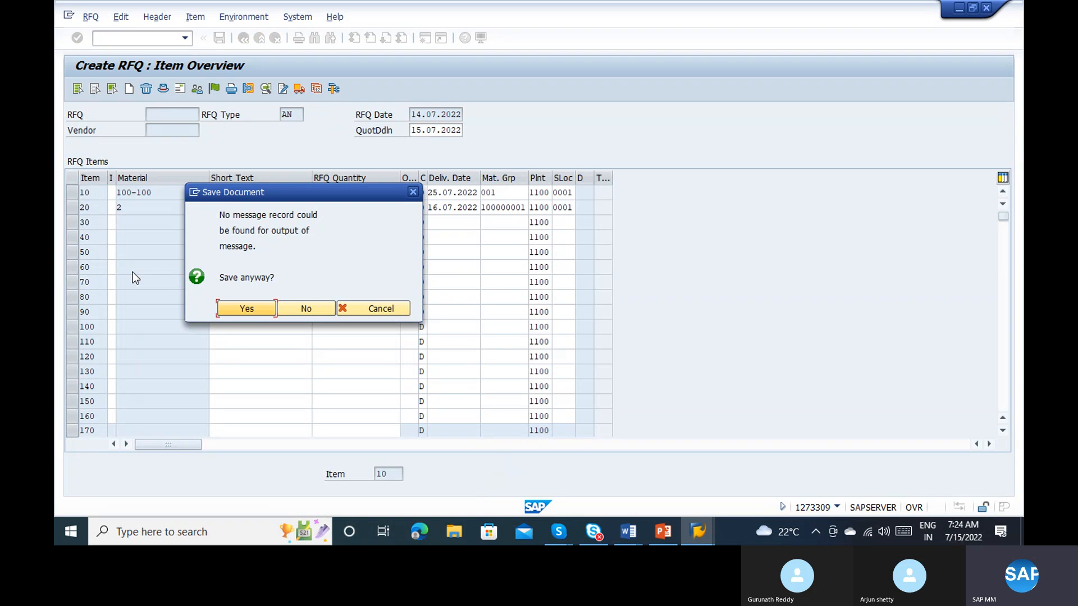
key("Return")
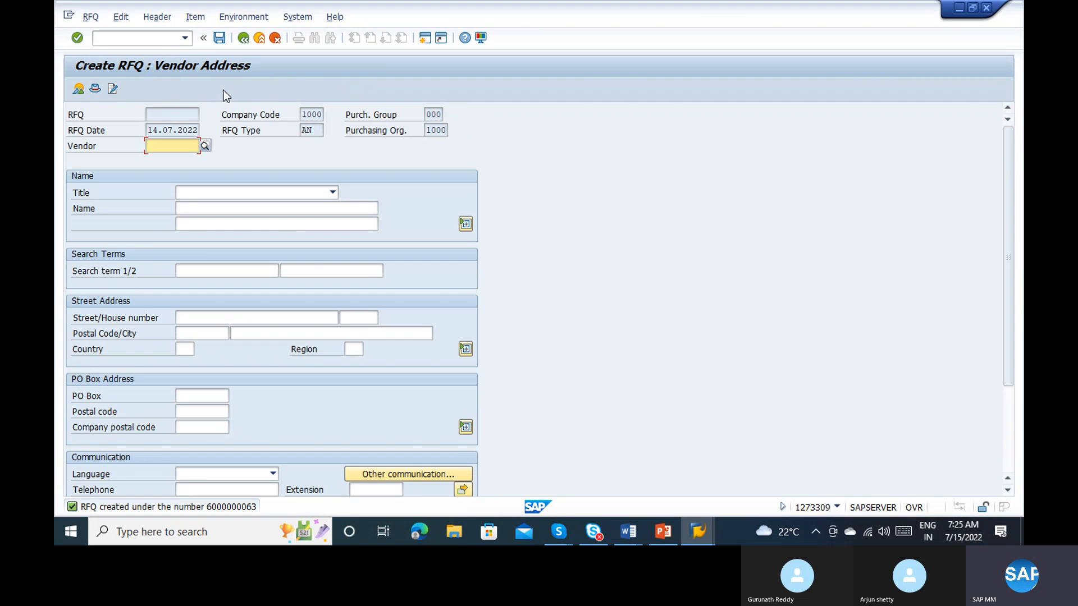
Step: Leave RFQ creation for transaction ME4N and show the transaction code in the status bar
left_click(244, 44)
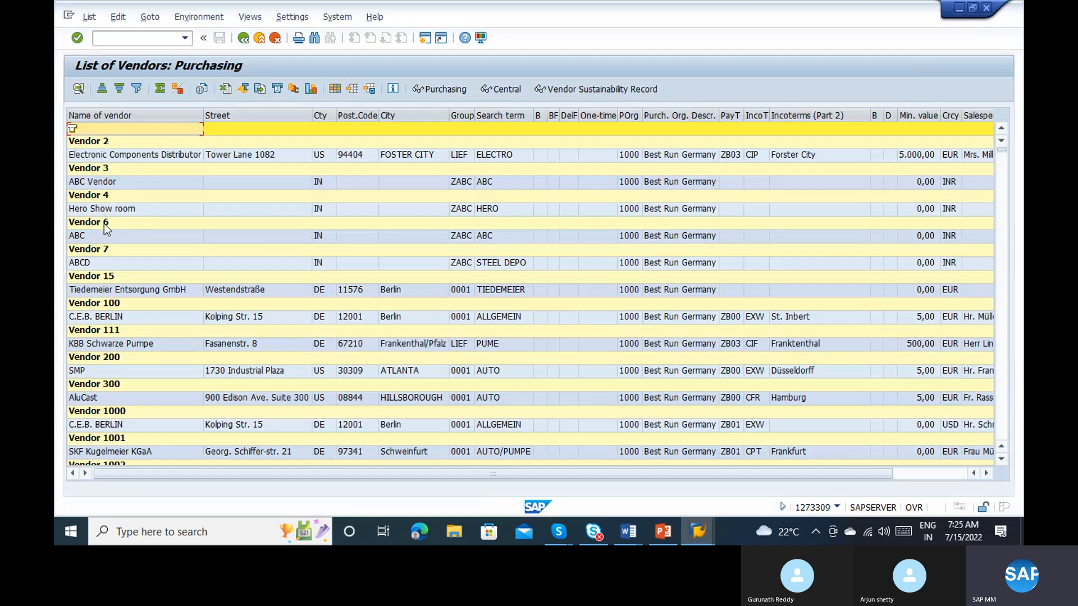
key("alt+Tab")
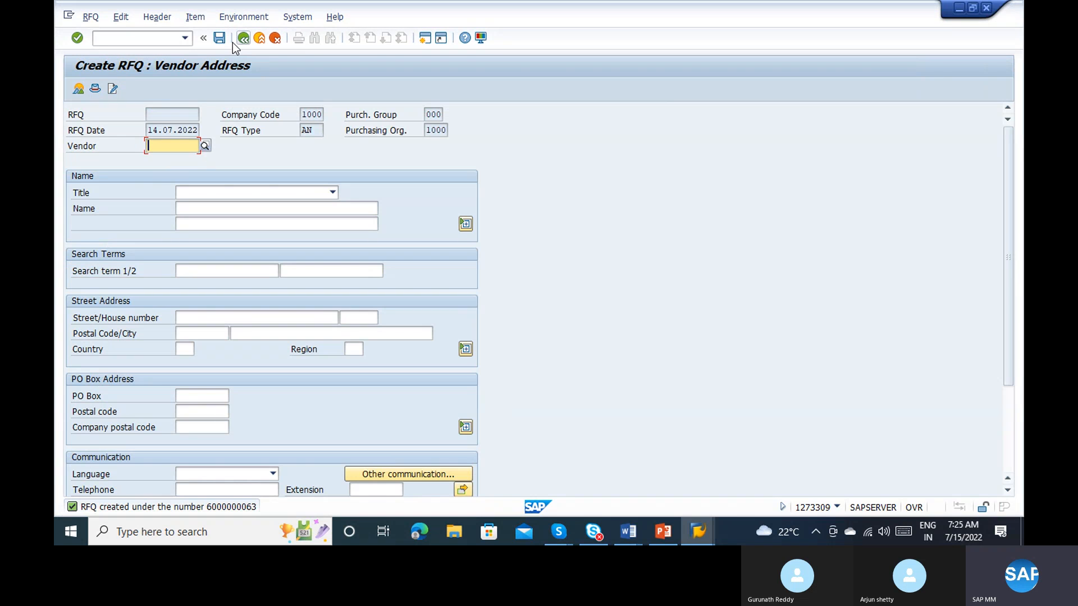
left_click(242, 40)
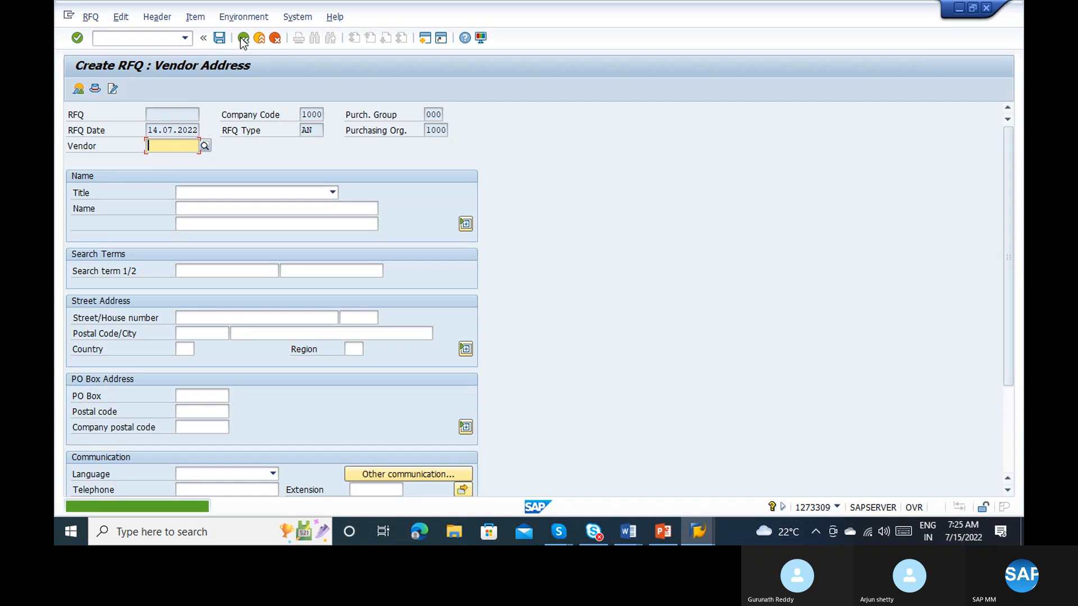
left_click(252, 41)
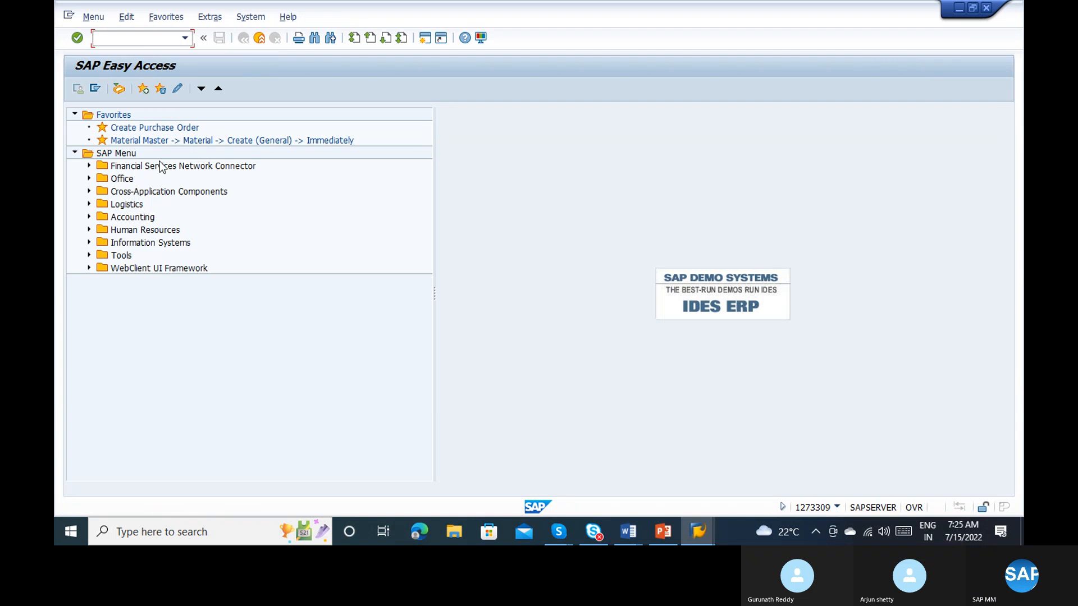
type("me1")
key("Return")
type("me")
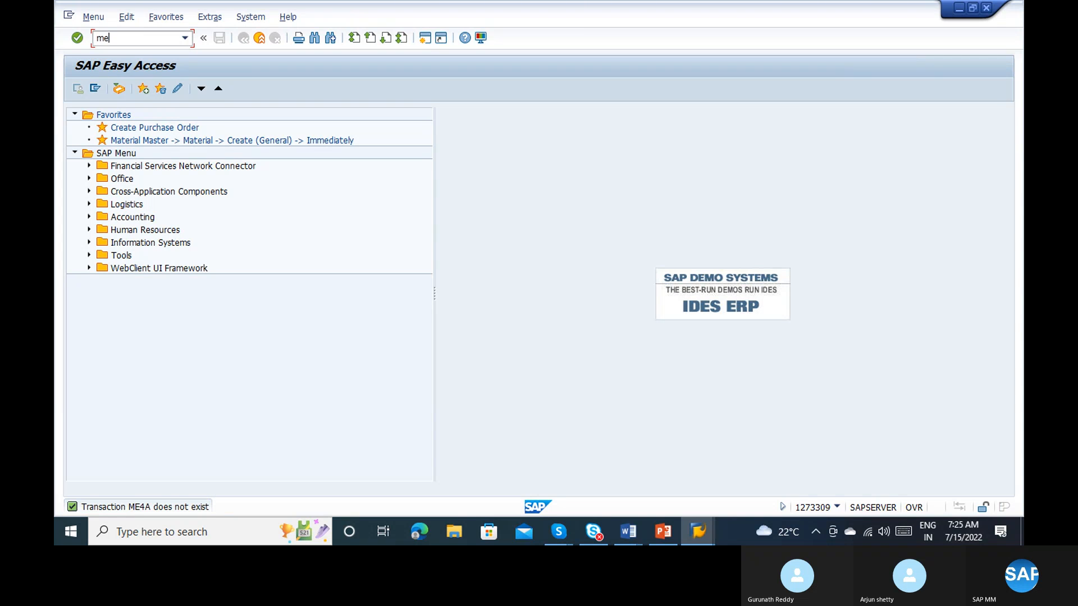
type("4n")
key("Return")
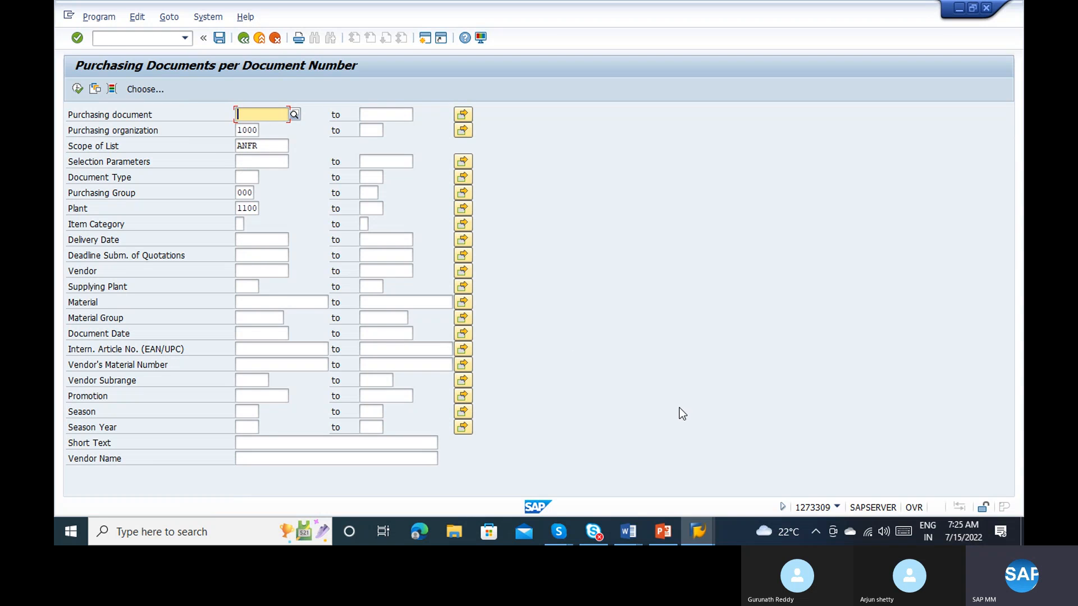
left_click(836, 508)
left_click(928, 437)
Step: List the RFQs with document date 14.07.2022 for plant 1100 and compare them with the vendor list
left_click(264, 273)
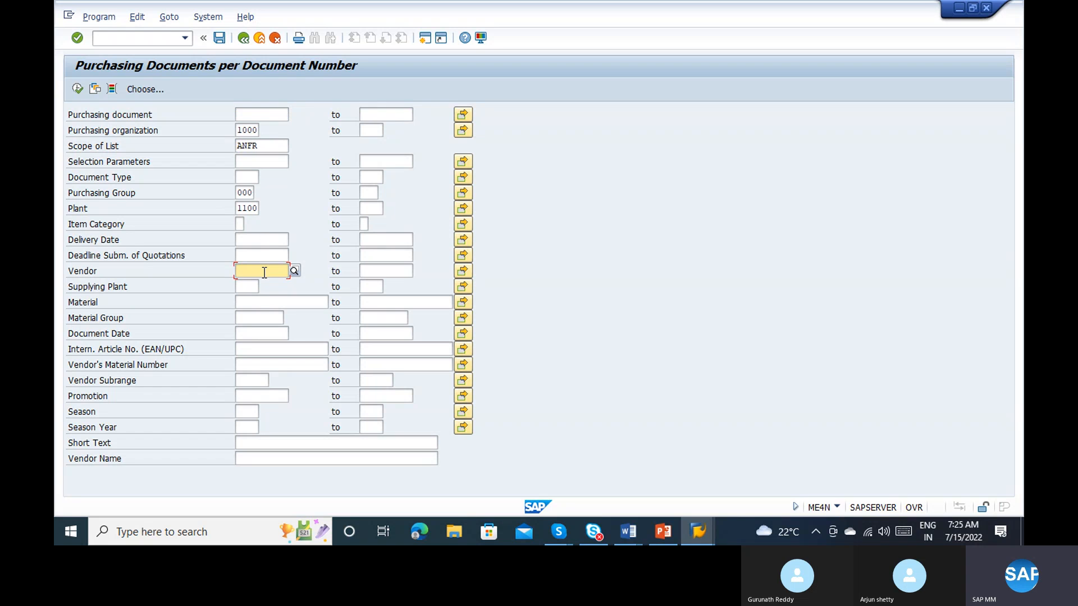
left_click(265, 112)
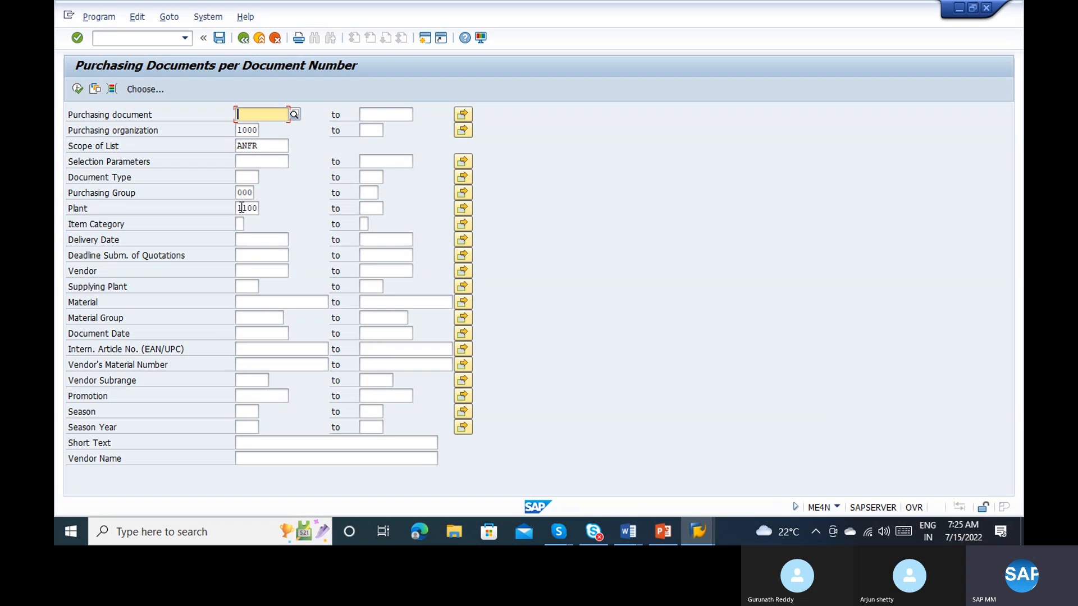
left_click(247, 331)
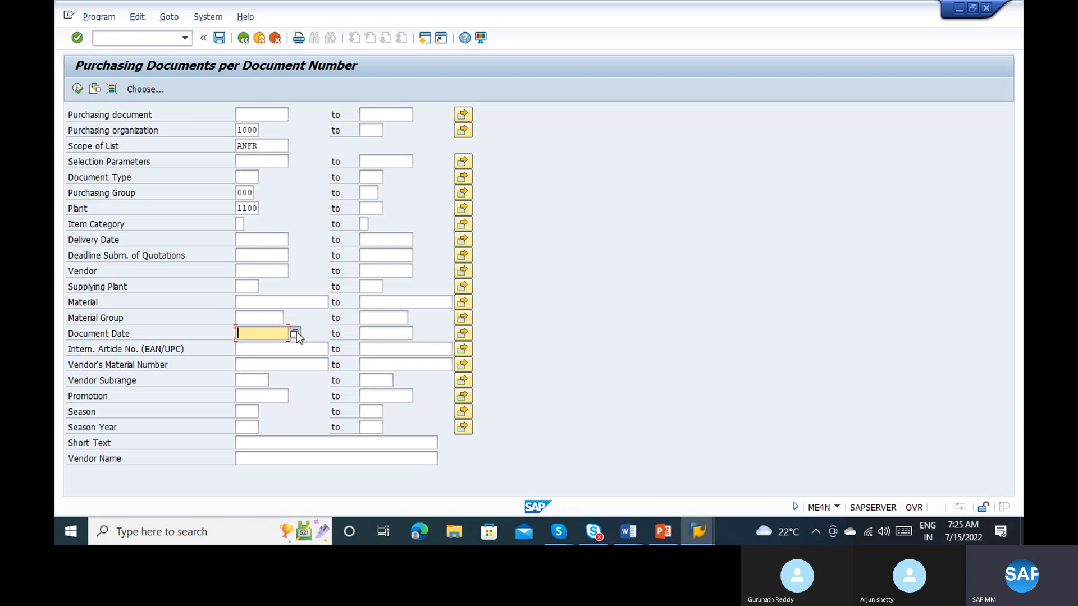
left_click(296, 333)
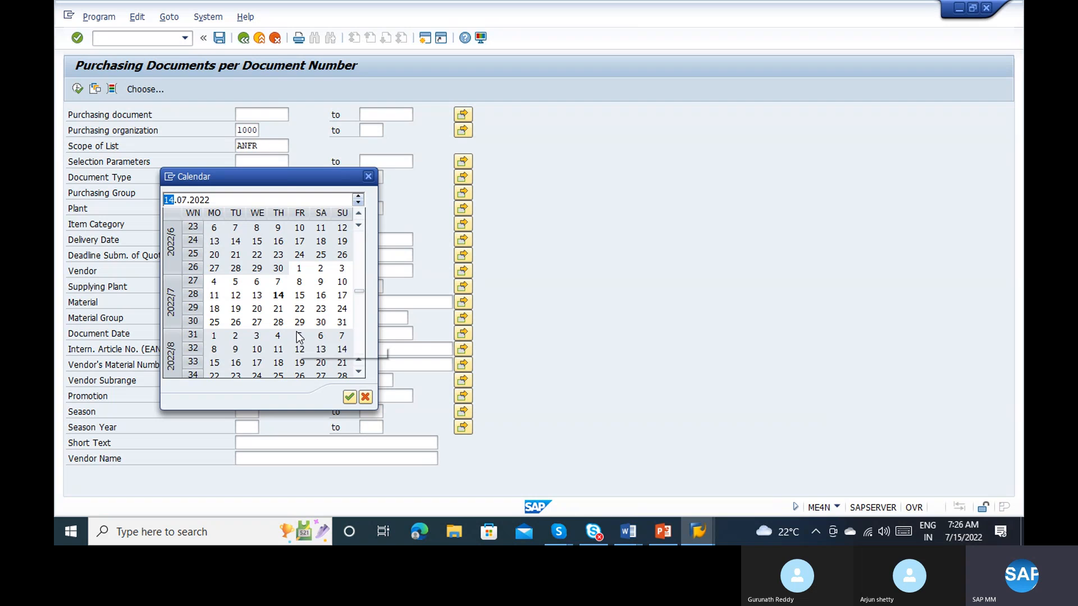
double_click(279, 296)
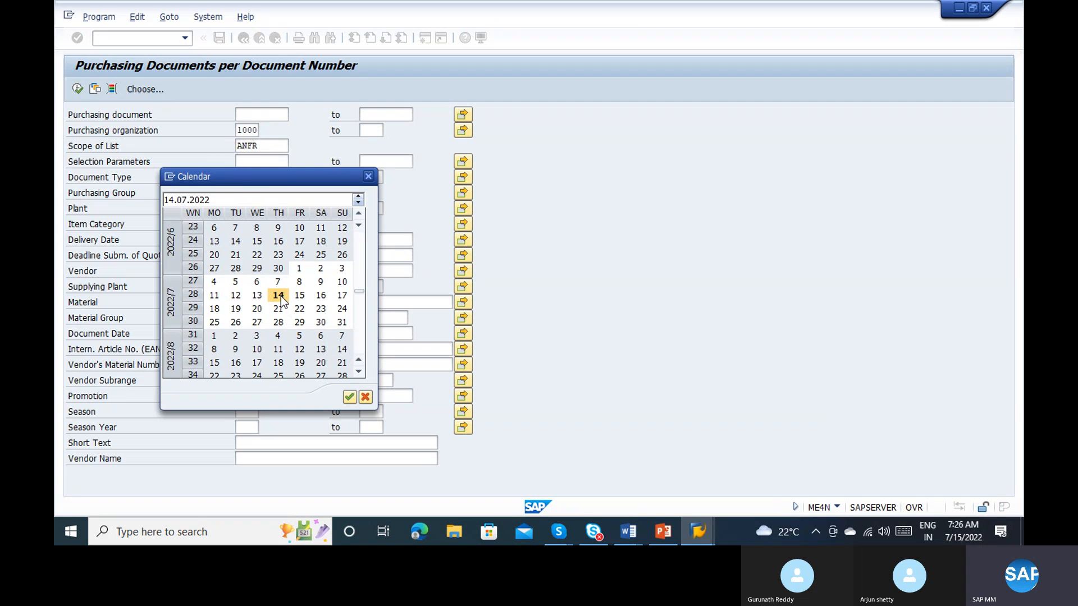
left_click(78, 88)
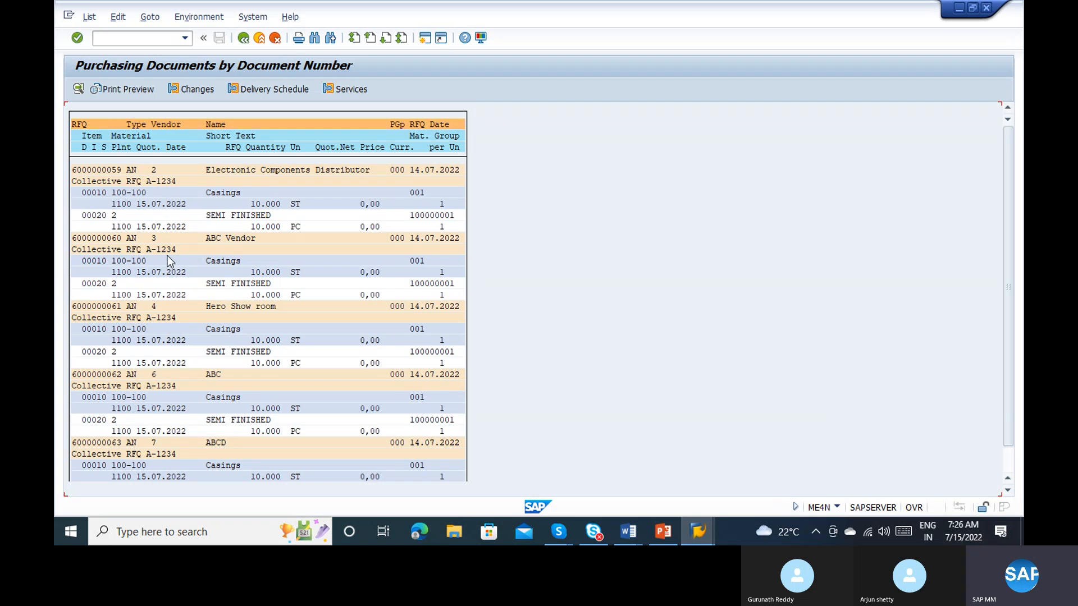
key("alt+Tab")
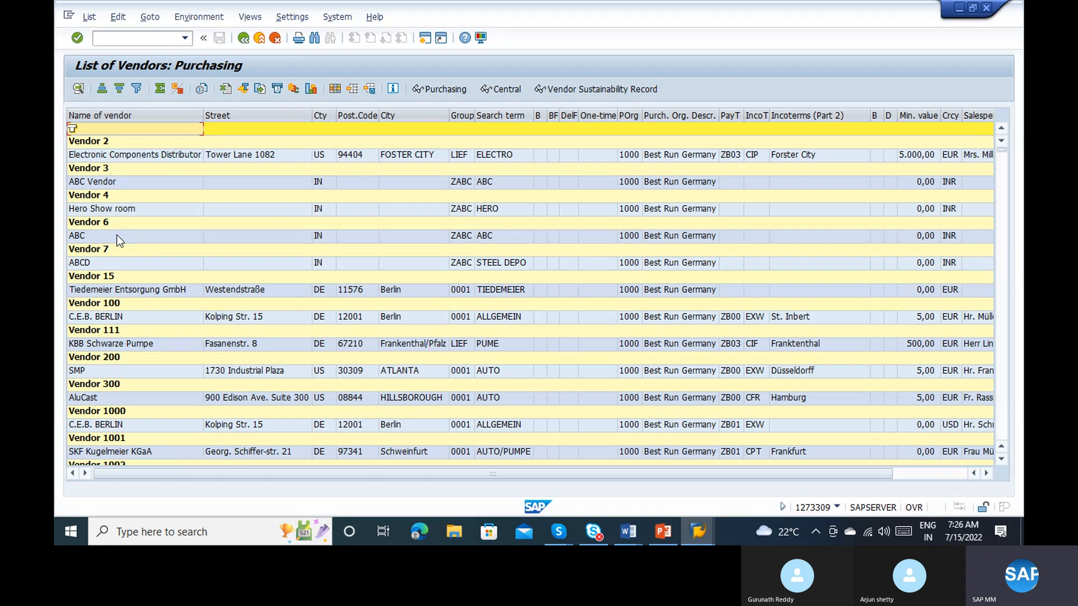
key("alt+Tab")
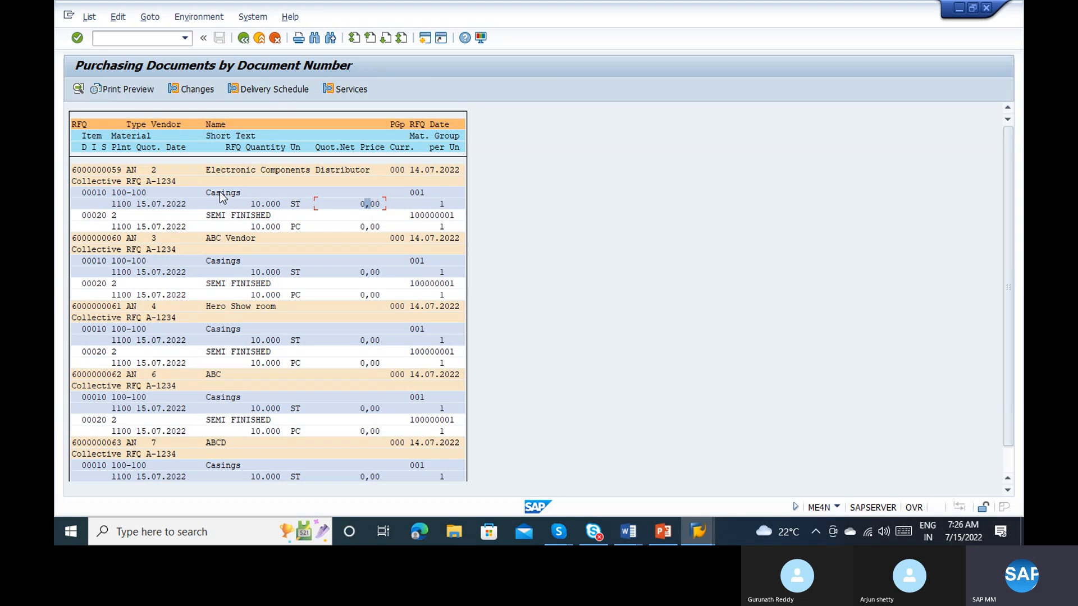
Step: Leave the vendor list and open the Maintain Quotation transaction in that session
key("F3")
key("alt+Tab")
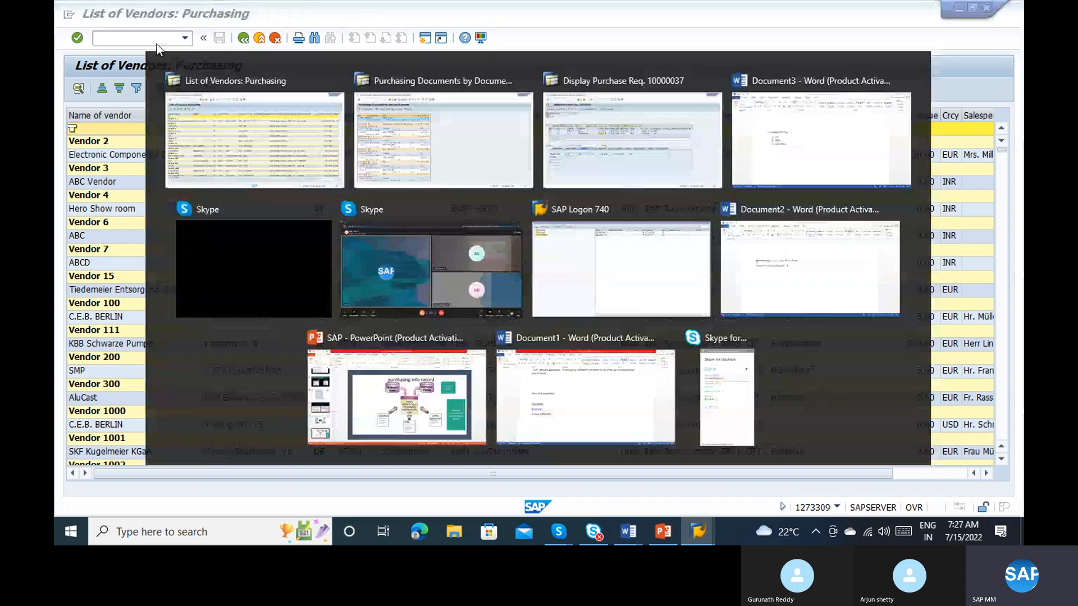
key("alt+Tab")
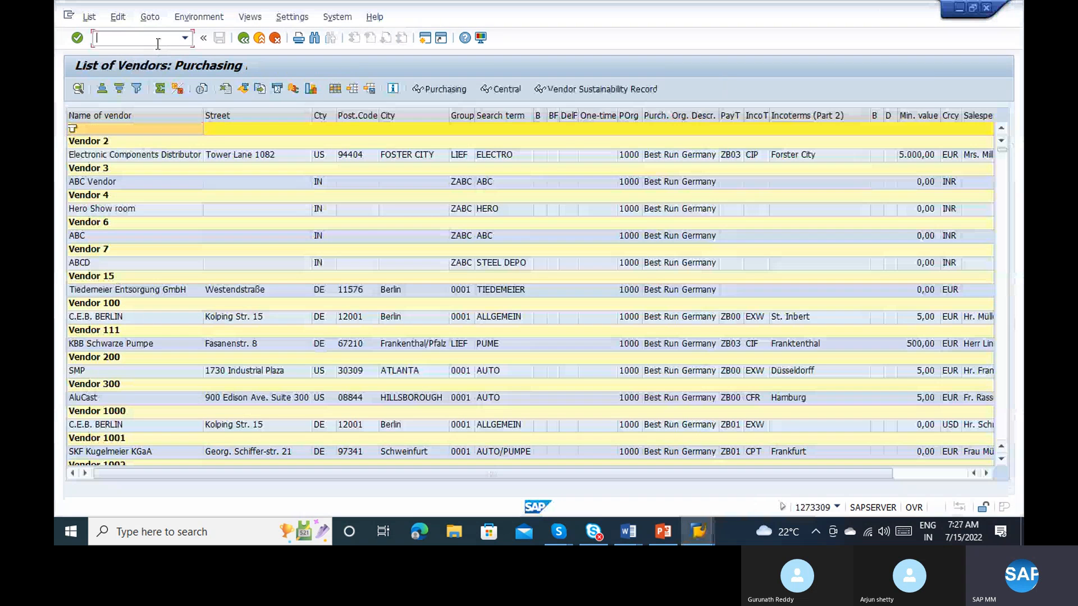
type("/nme")
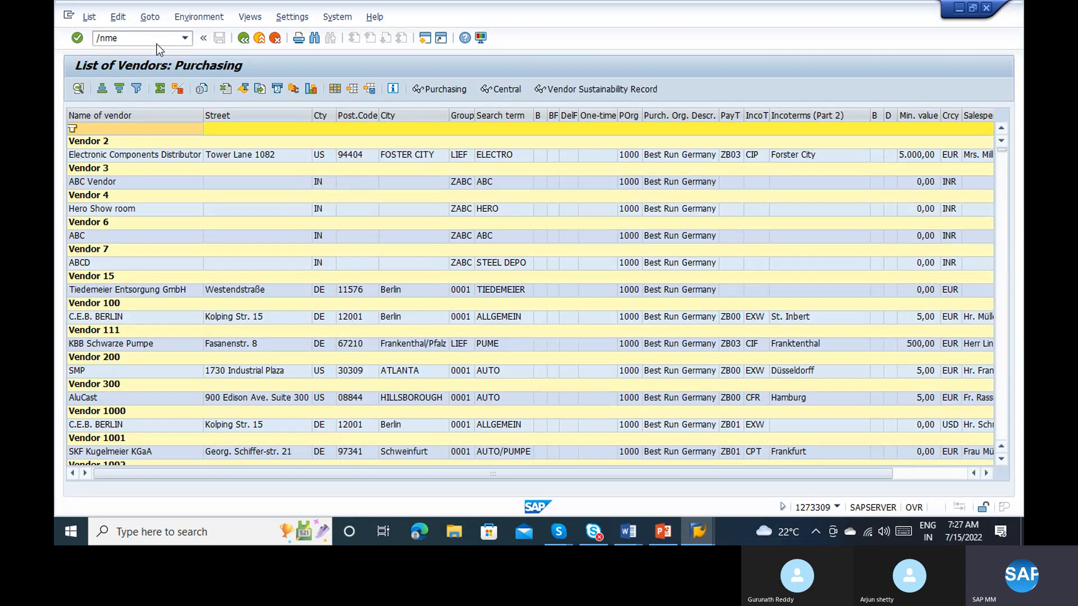
key("Return")
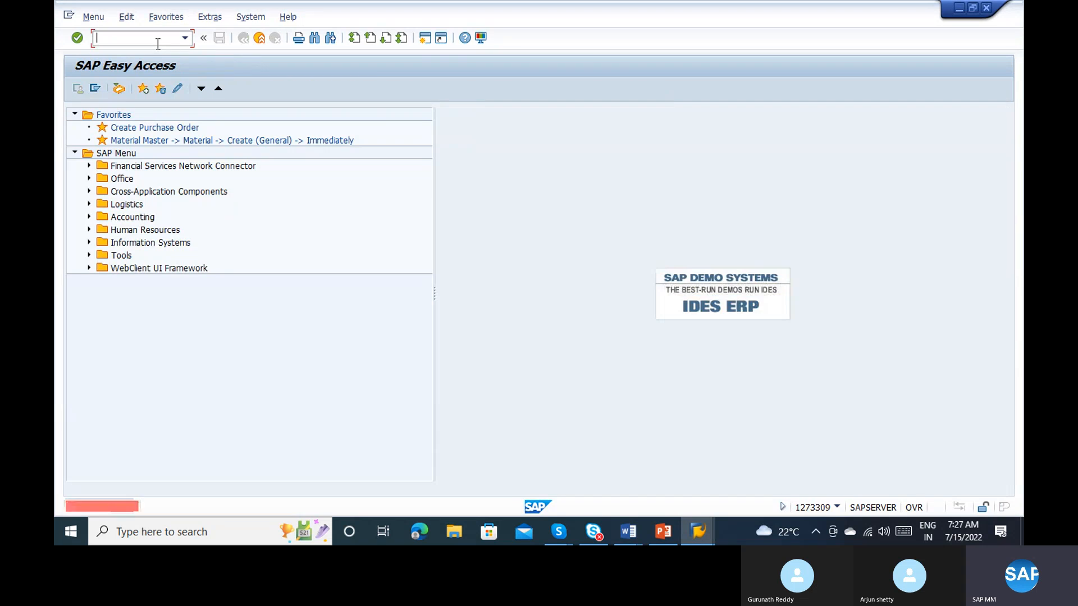
key("alt+Tab")
key("alt+Tab")
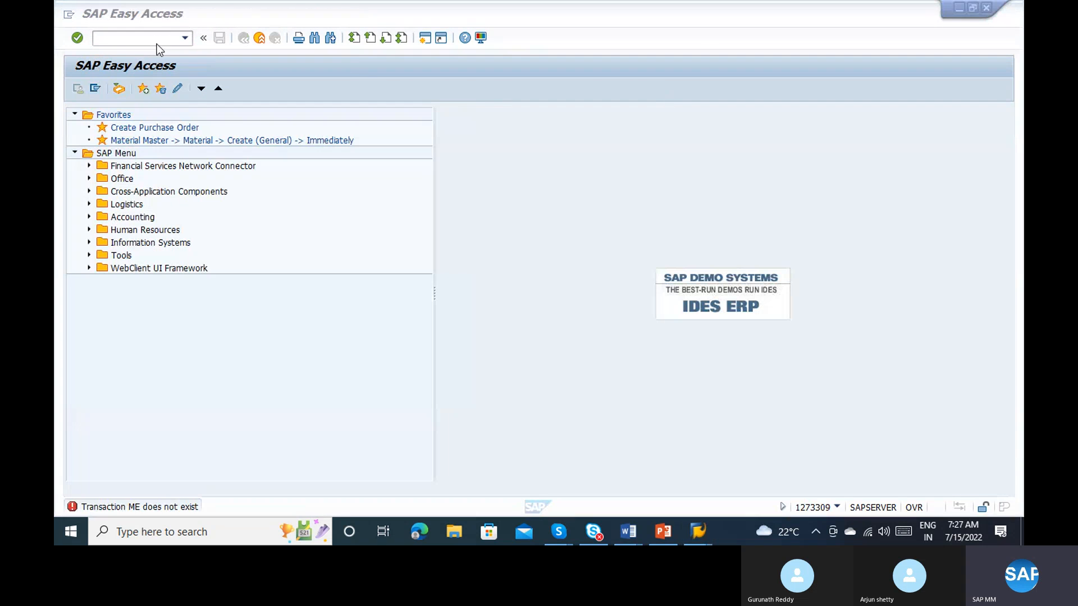
type("me47")
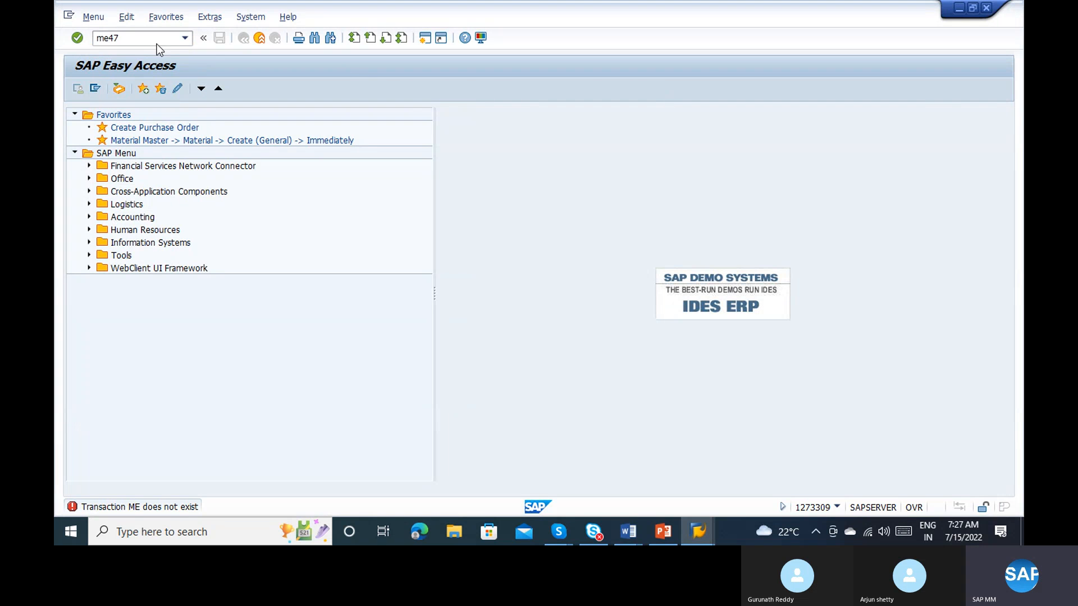
key("Return")
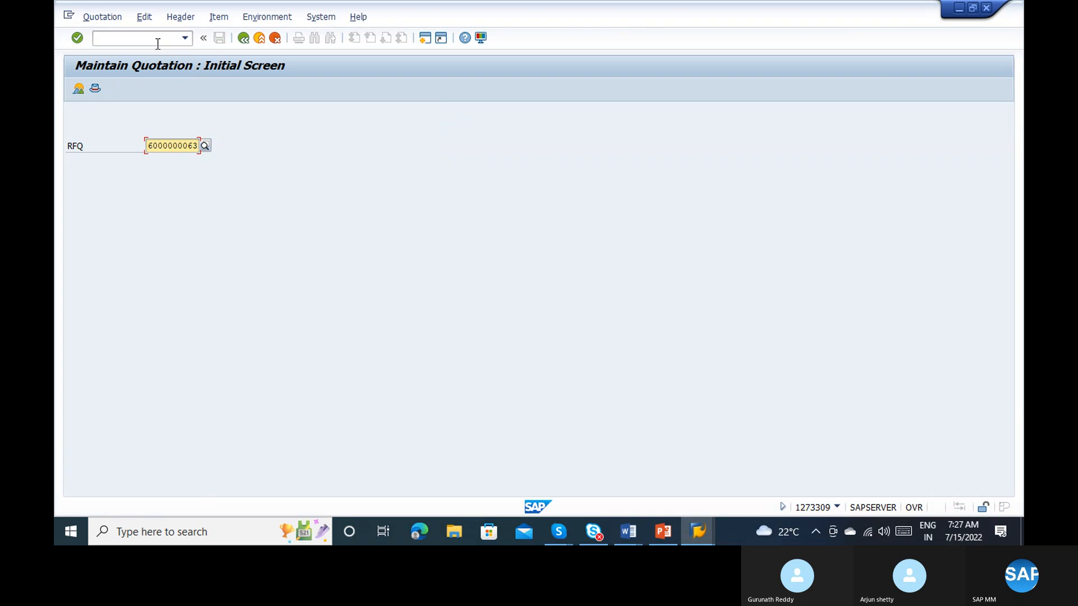
key("F4")
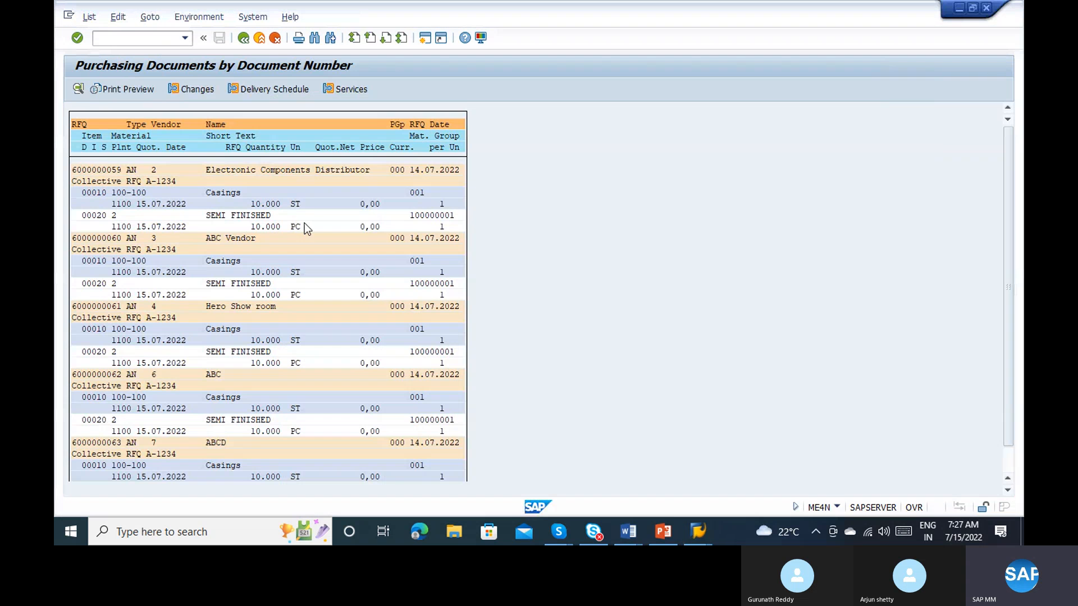
key("alt+Tab")
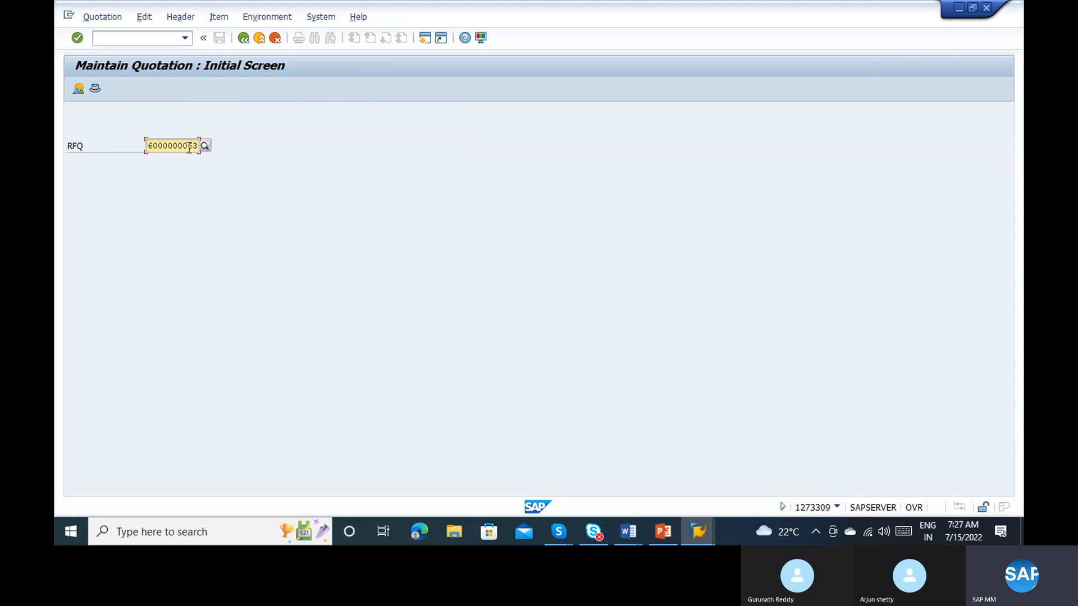
key("Return")
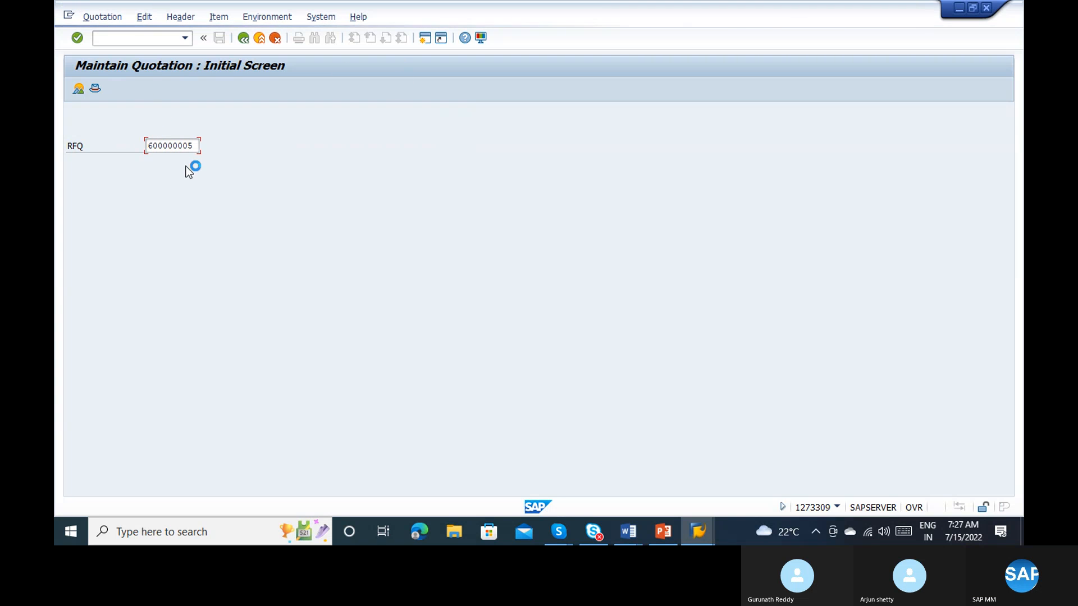
left_click(68, 16)
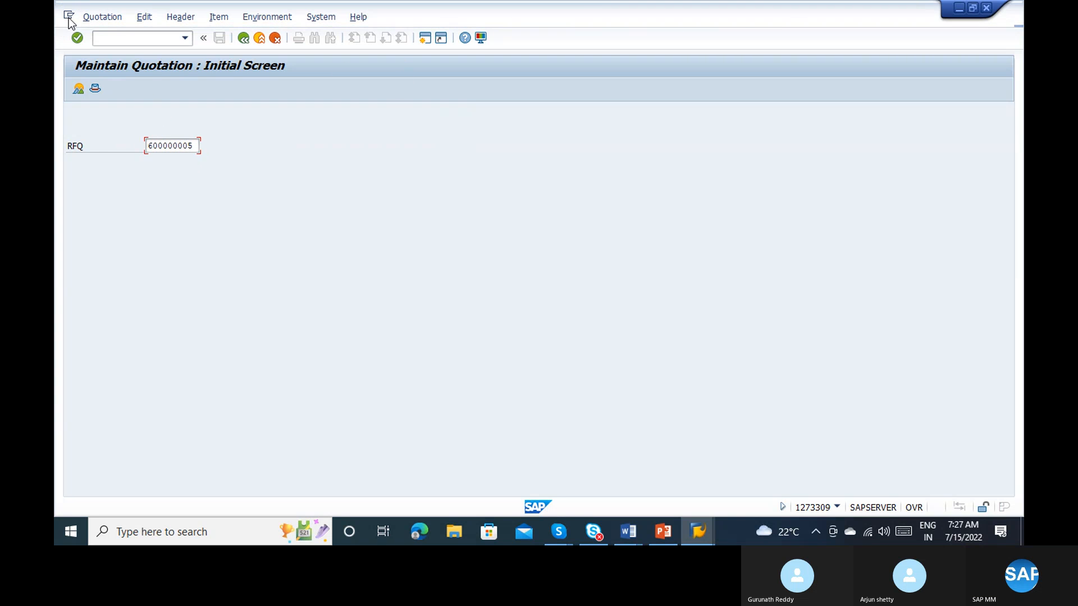
left_click(128, 144)
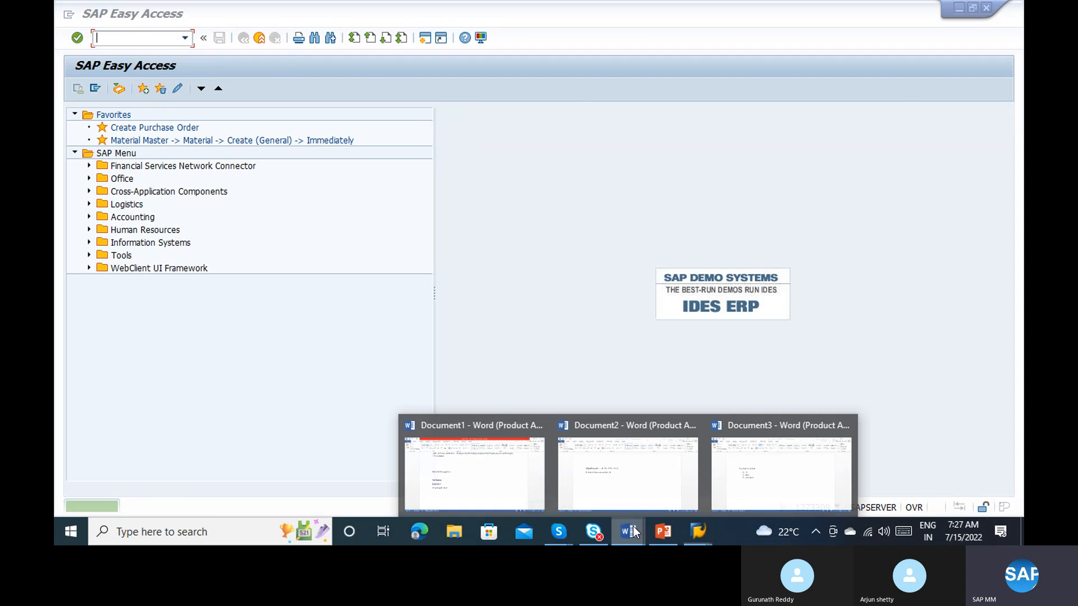
left_click(135, 37)
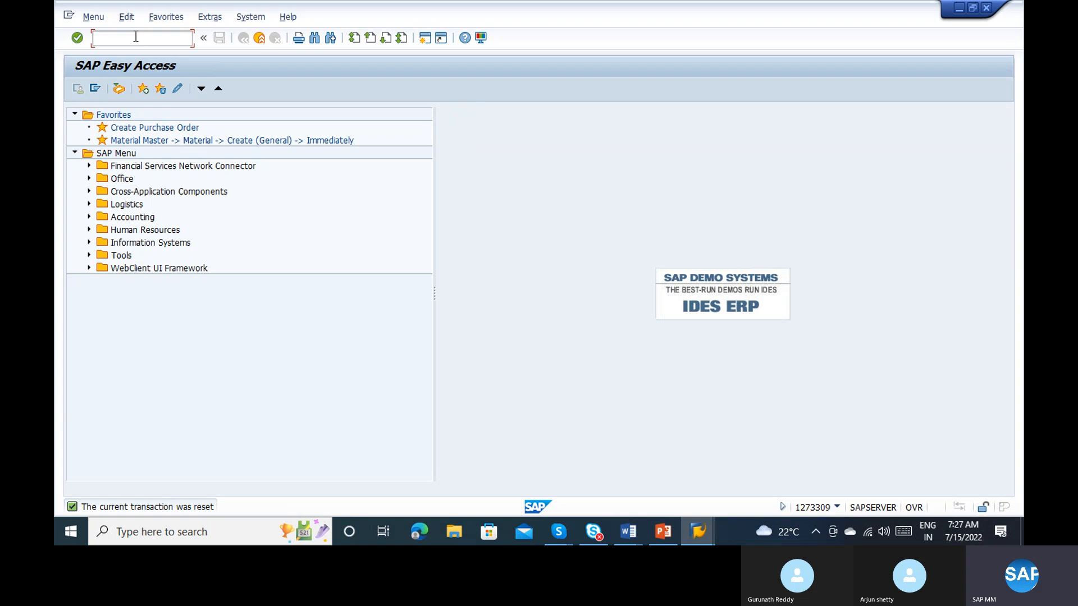
type("me47")
key("Return")
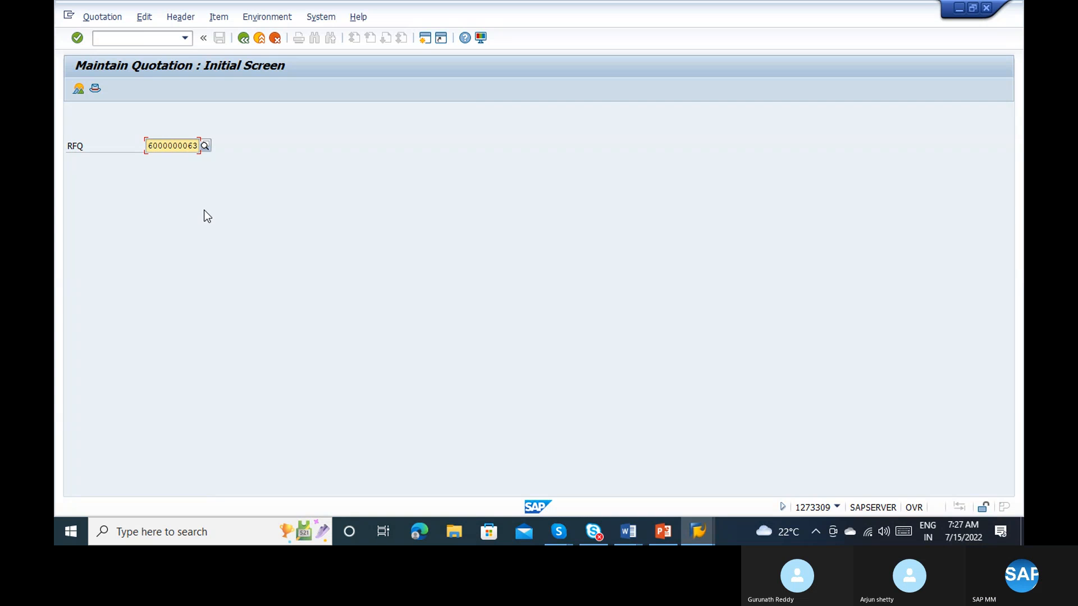
key("Right")
key("Right")
key("Right")
key("Right")
key("Right")
key("Right")
key("Right")
key("Right")
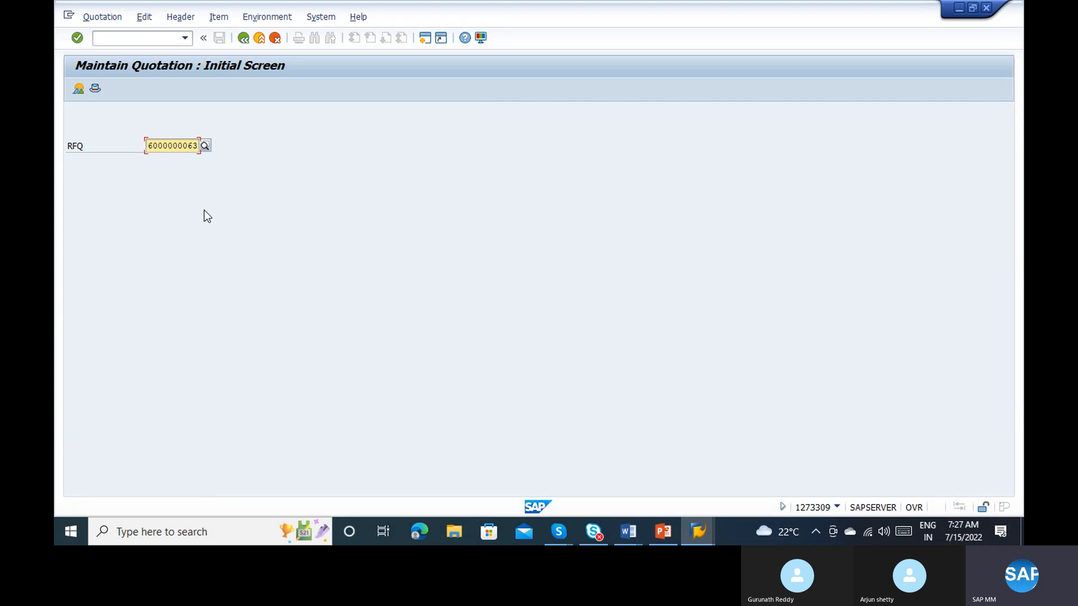
key("Delete")
key("Delete")
key("alt+Tab")
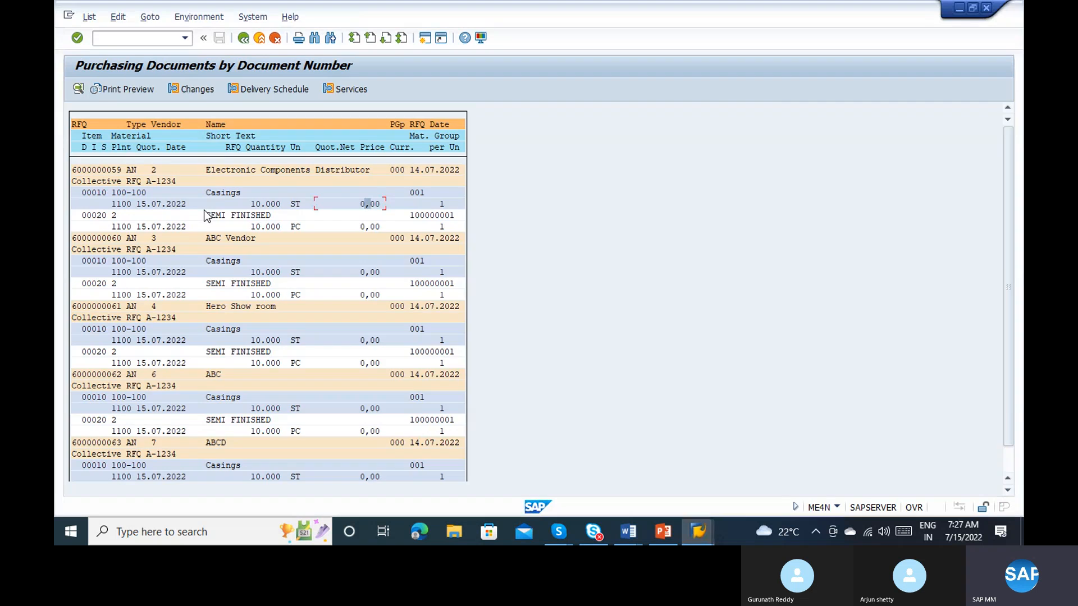
key("alt+Tab")
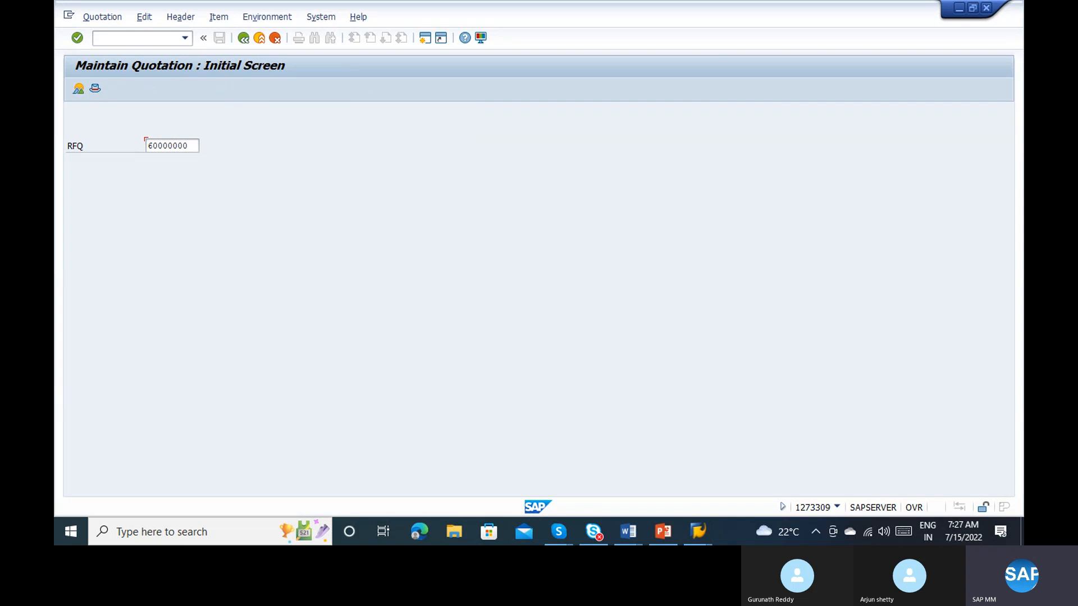
key("alt+Tab")
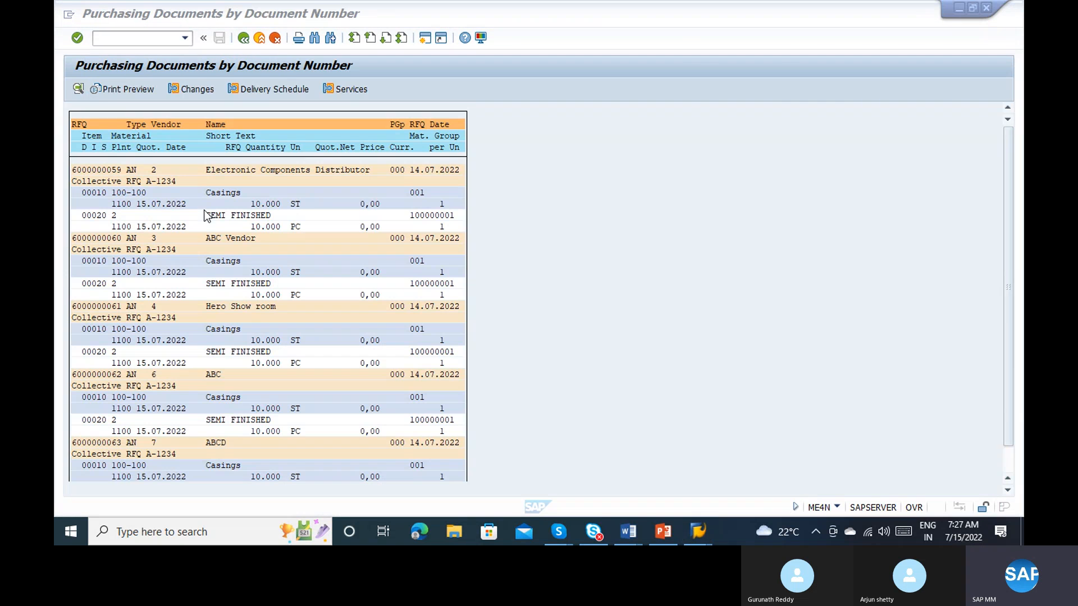
key("F3")
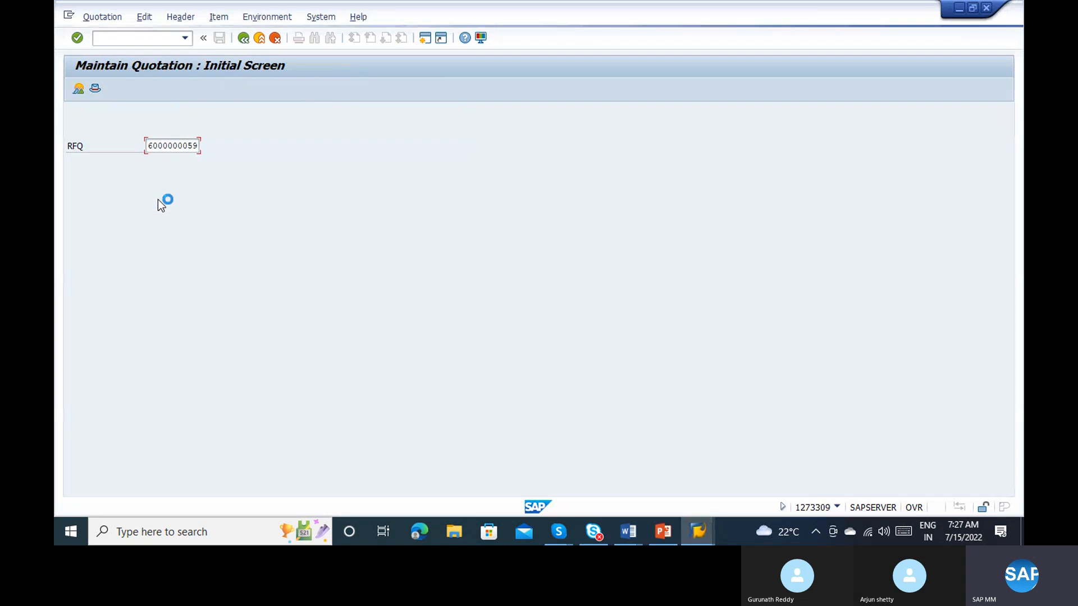
key("alt+Tab")
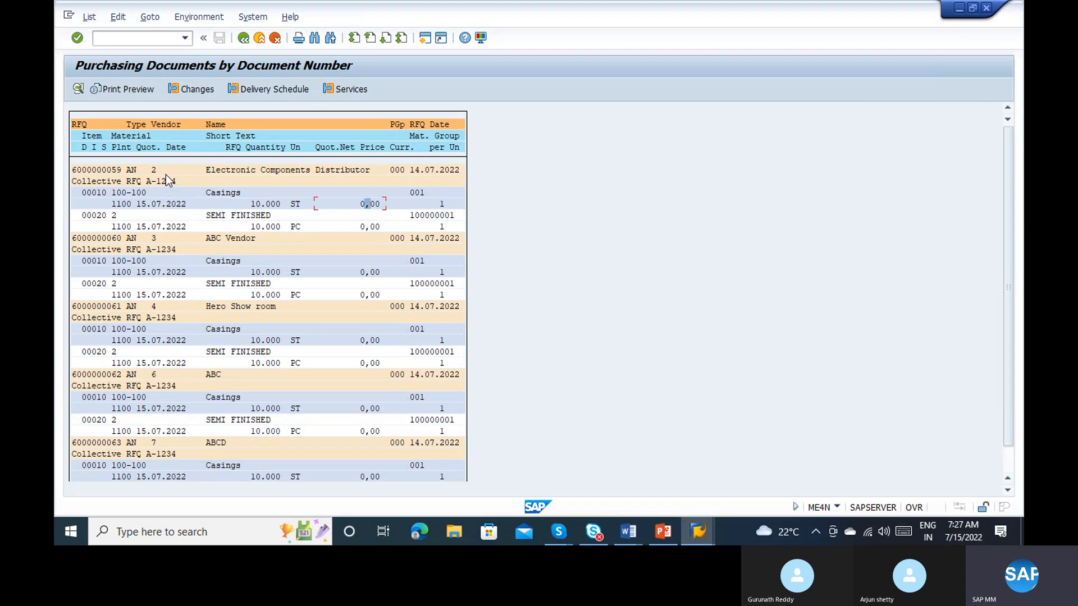
key("alt+Tab")
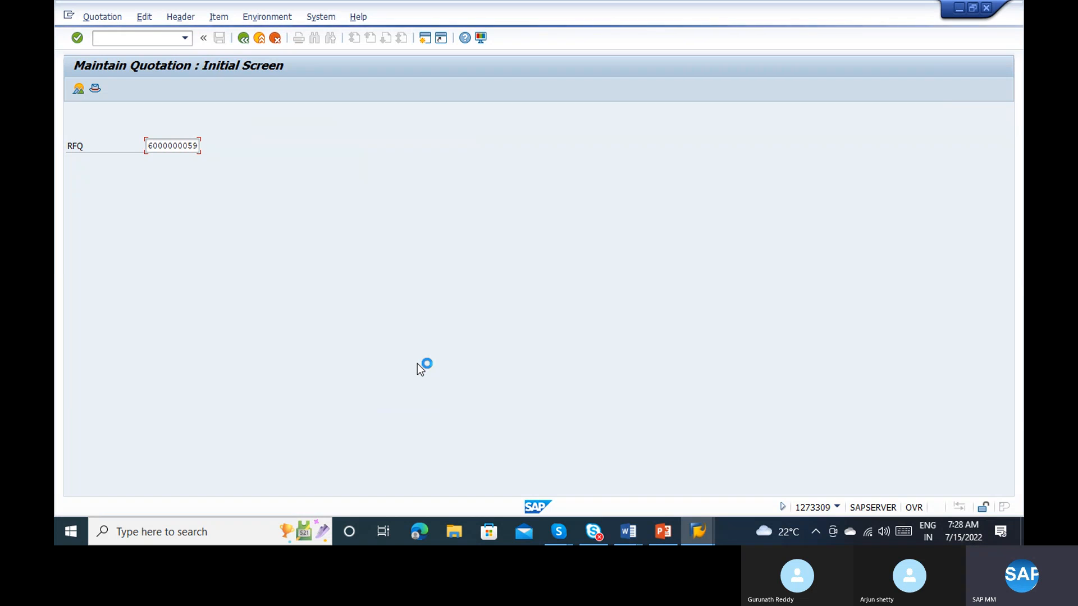
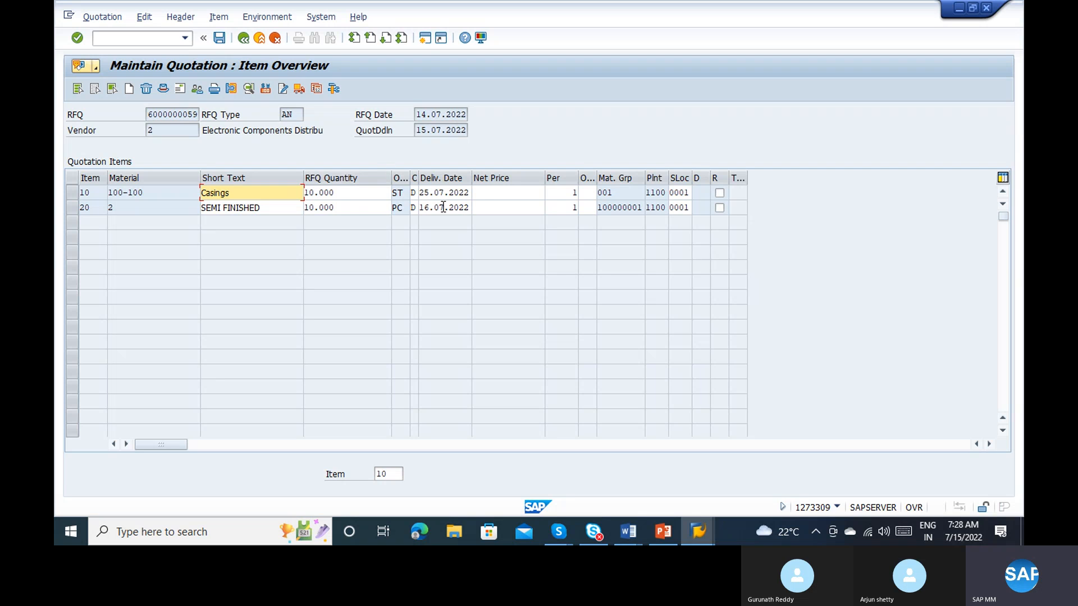
Step: Open the item conditions of quotation item 10 (Casings) and set its gross price (PBXX) to 100 EUR
left_click(492, 193)
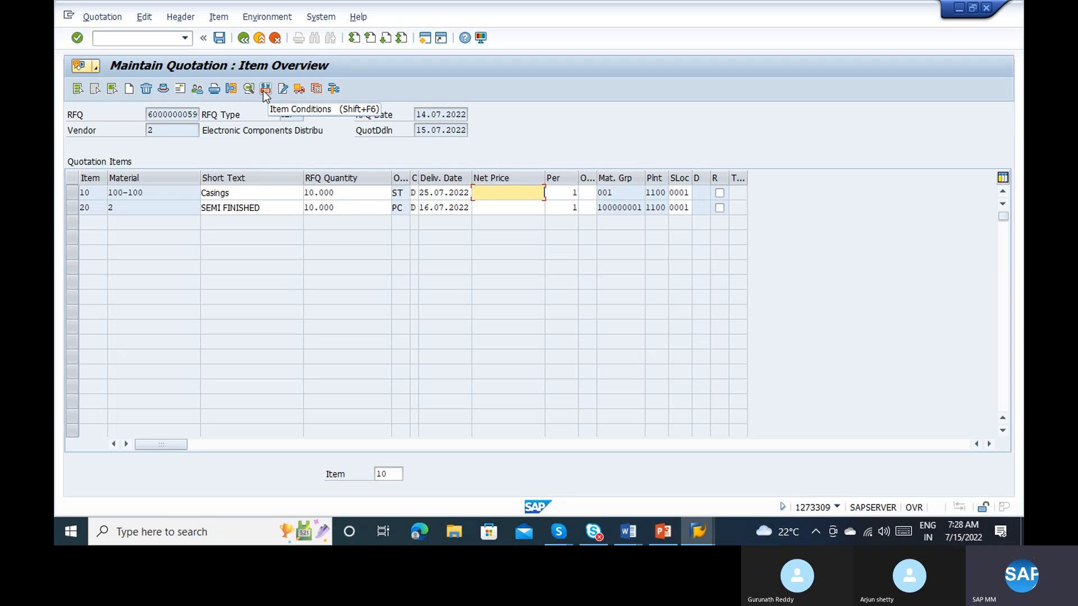
left_click(75, 193)
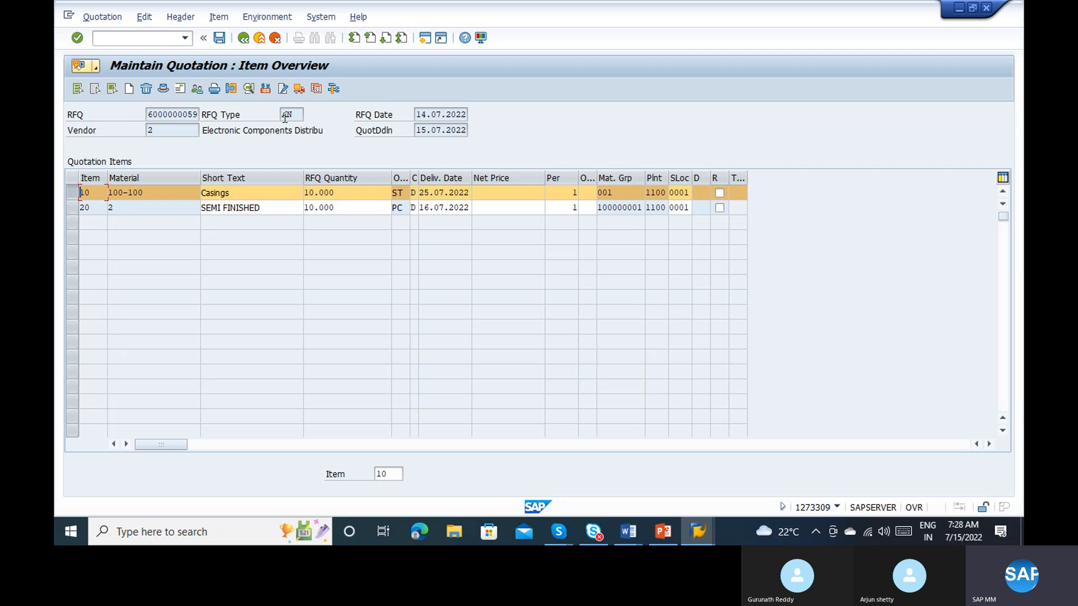
left_click(267, 90)
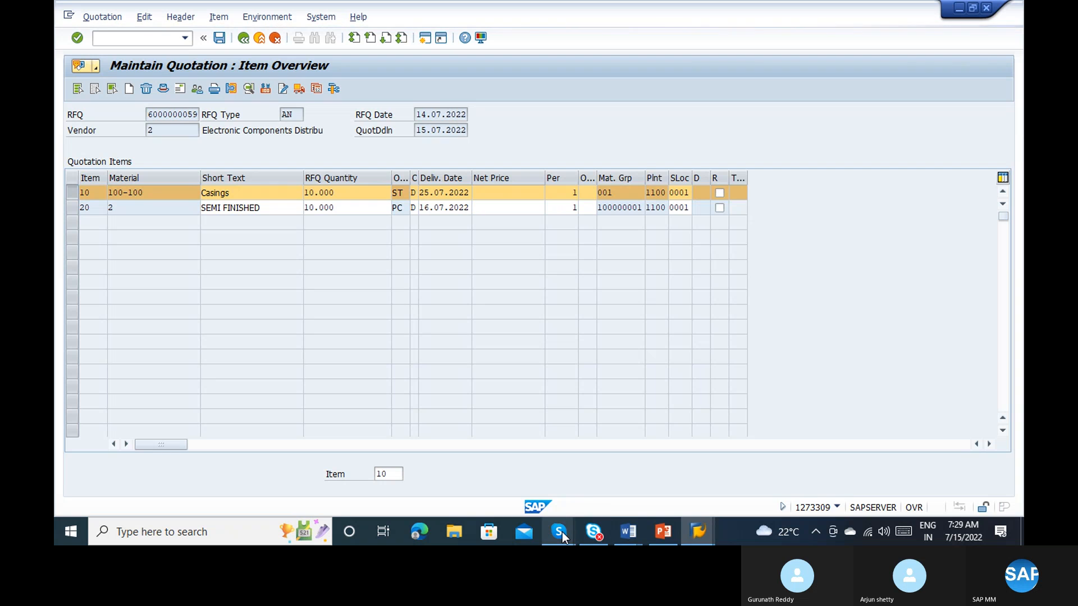
mouse_move(563, 537)
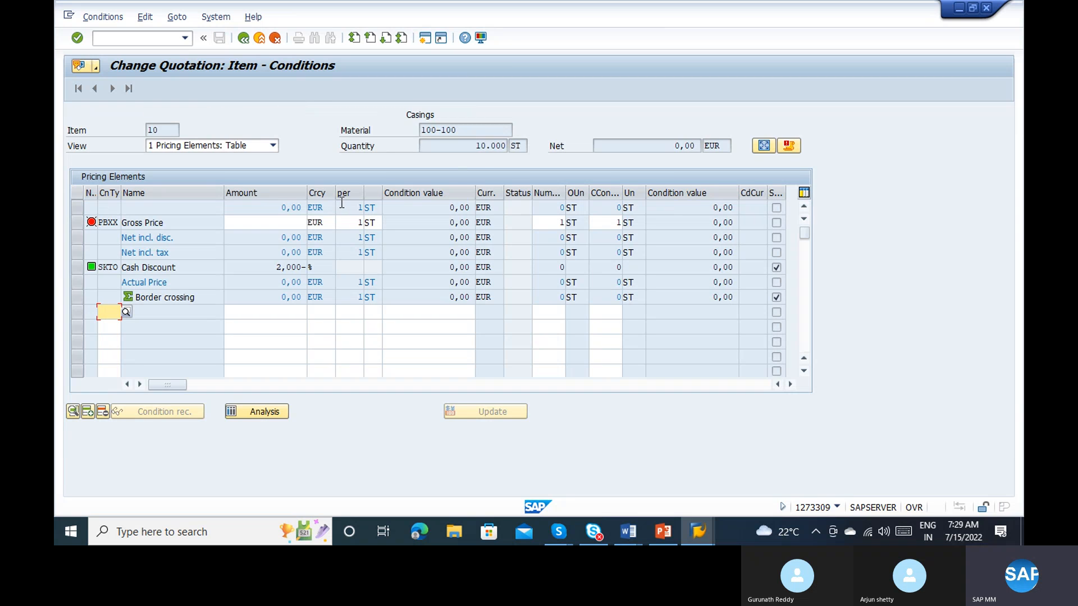
left_click(296, 221)
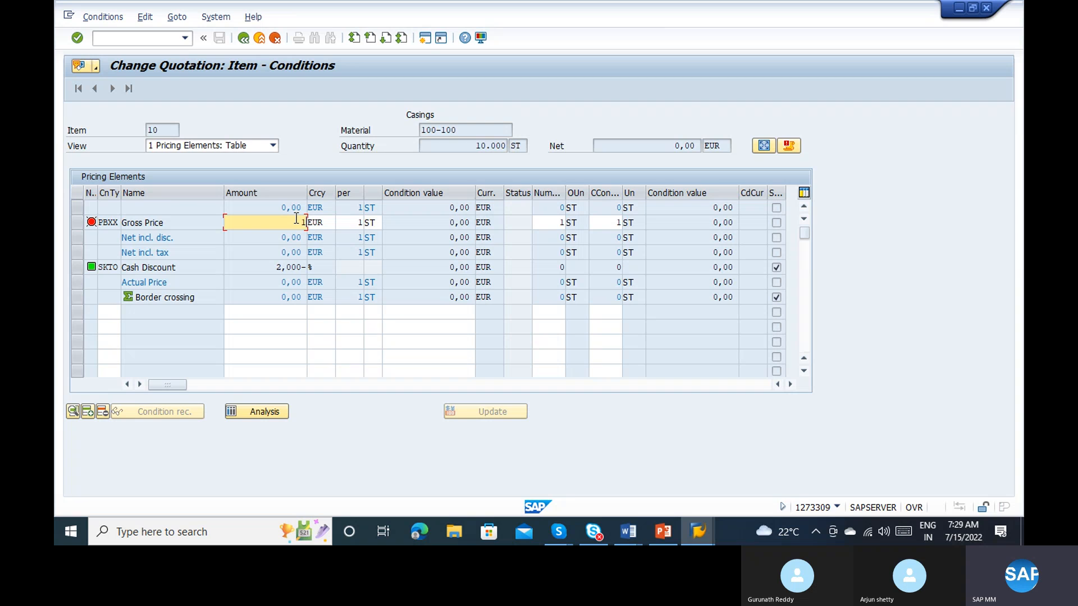
type("100")
key("Return")
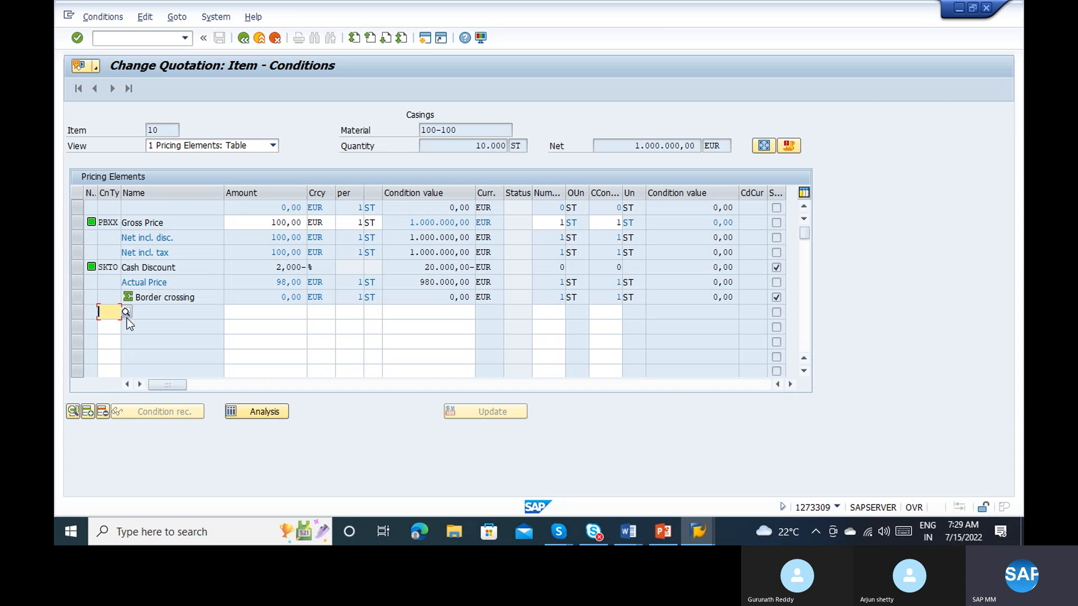
Step: Add condition type FRB1 Freight (Value) with 100 EUR to the Casings item and return to the item overview
left_click(126, 317)
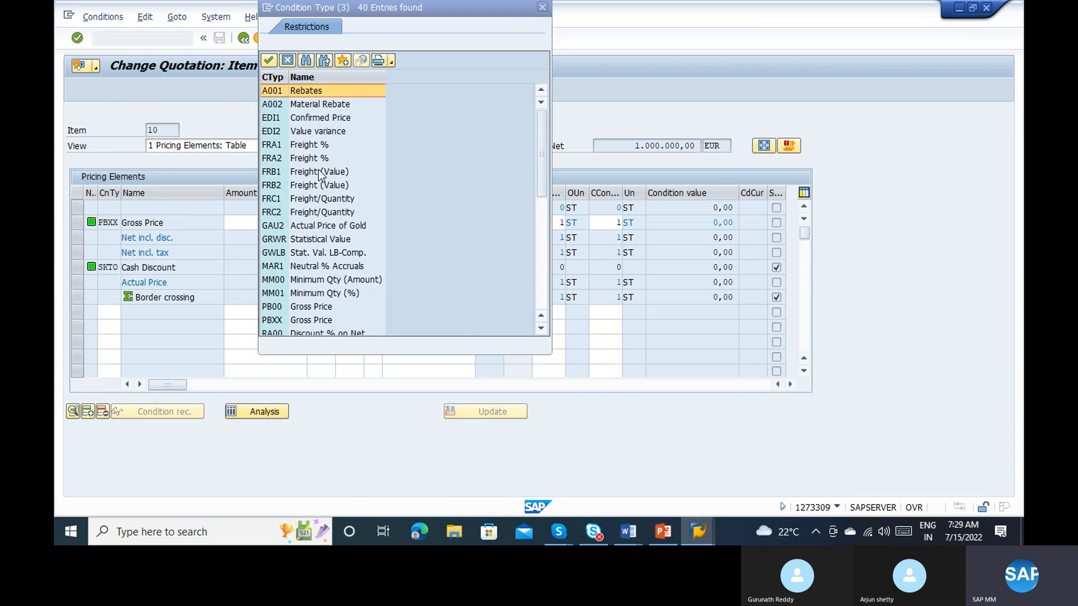
double_click(317, 171)
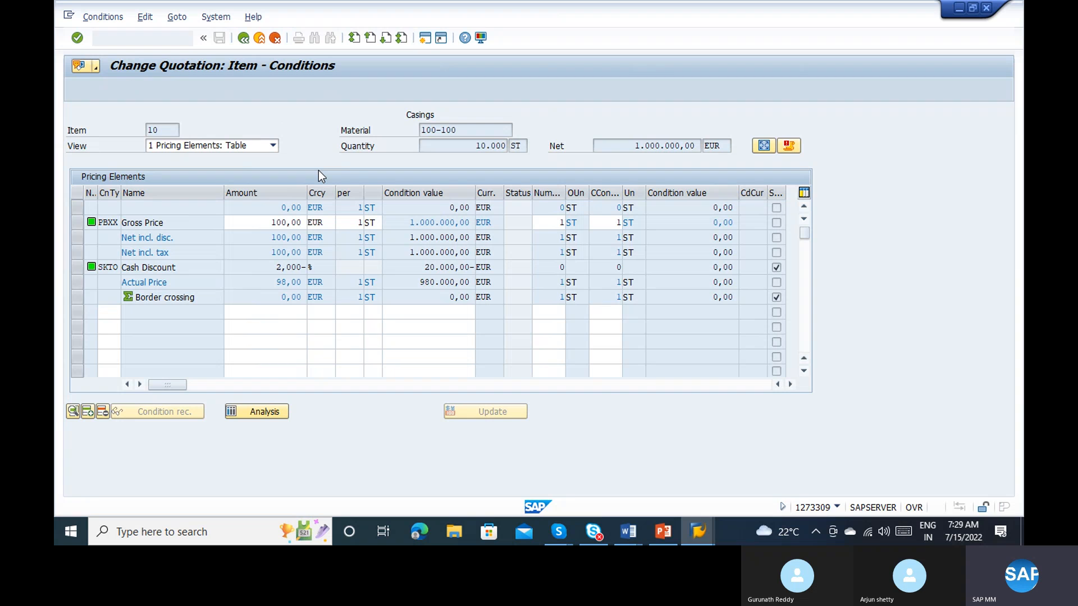
key("Tab")
type("100")
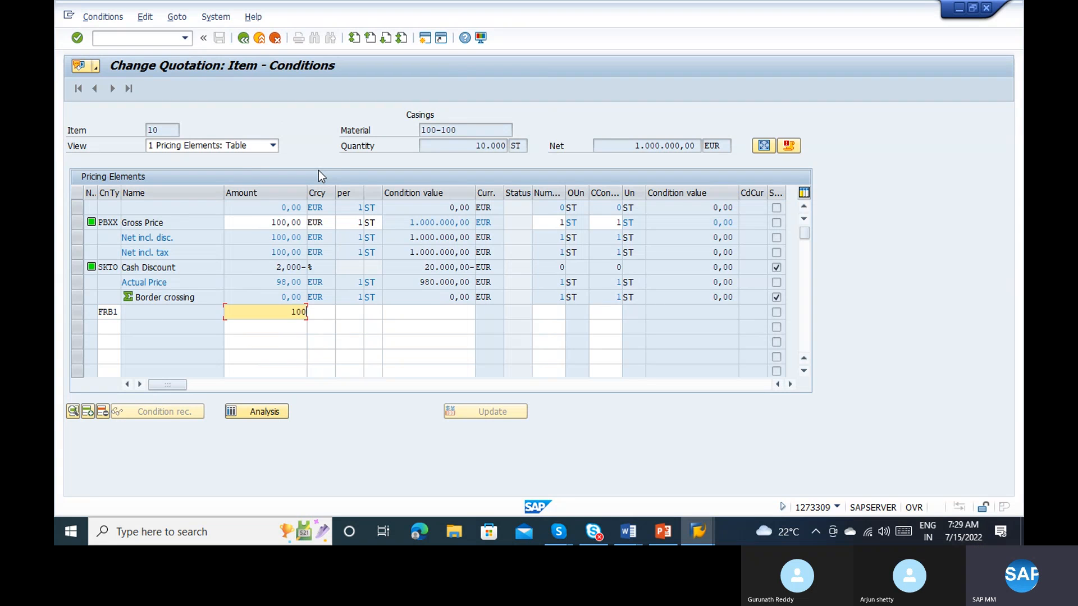
key("Return")
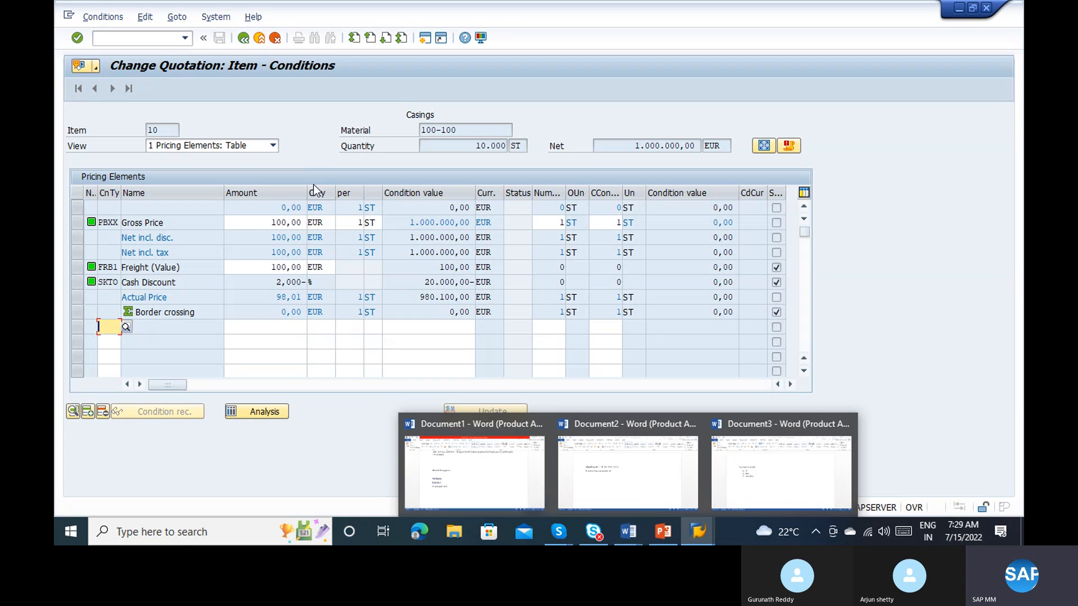
left_click(272, 222)
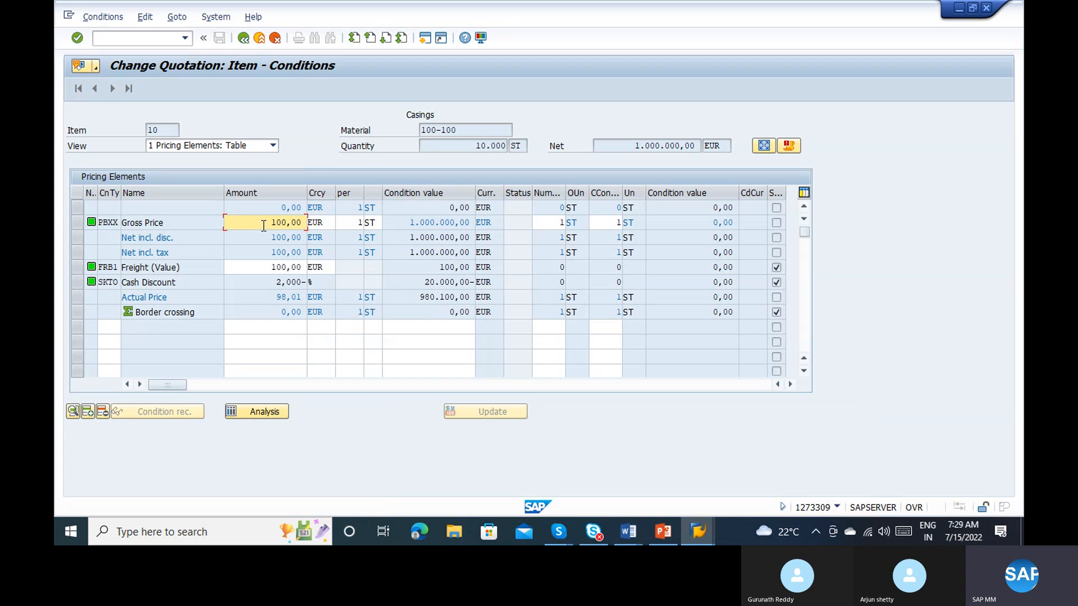
left_click(273, 265)
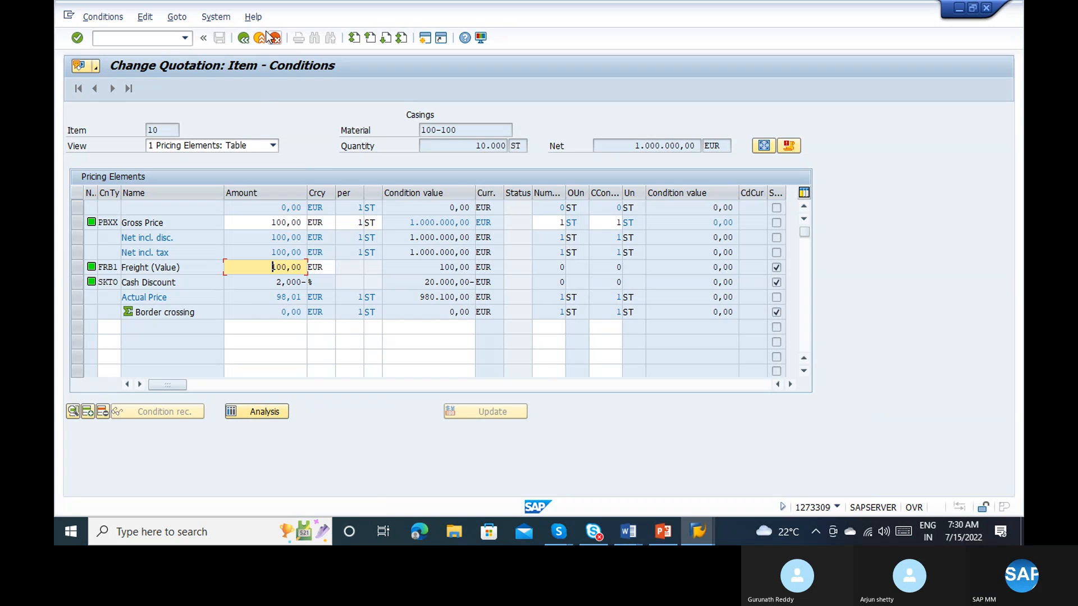
left_click(243, 37)
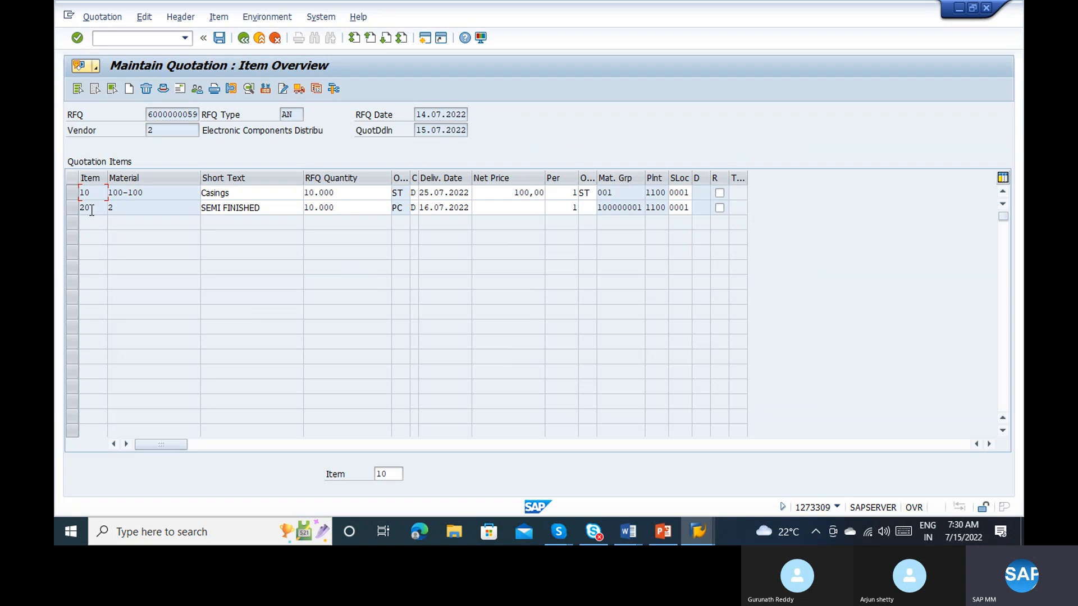
Step: Open the item conditions of quotation item 20 (SEMI FINISHED) and set its gross price (PBXX) to 1000 EUR
left_click(69, 206)
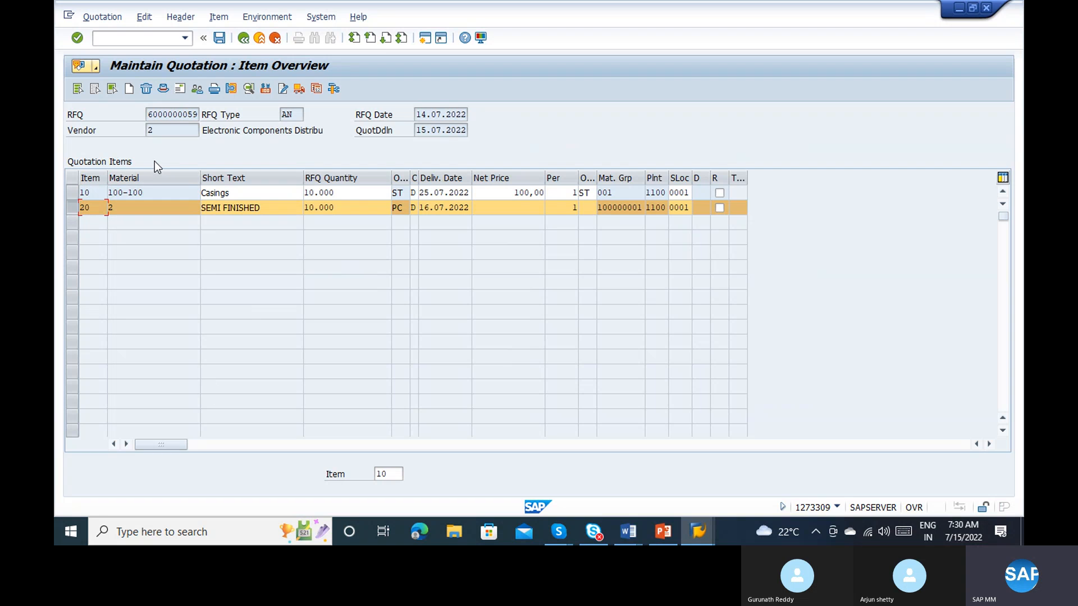
left_click(257, 87)
left_click(263, 89)
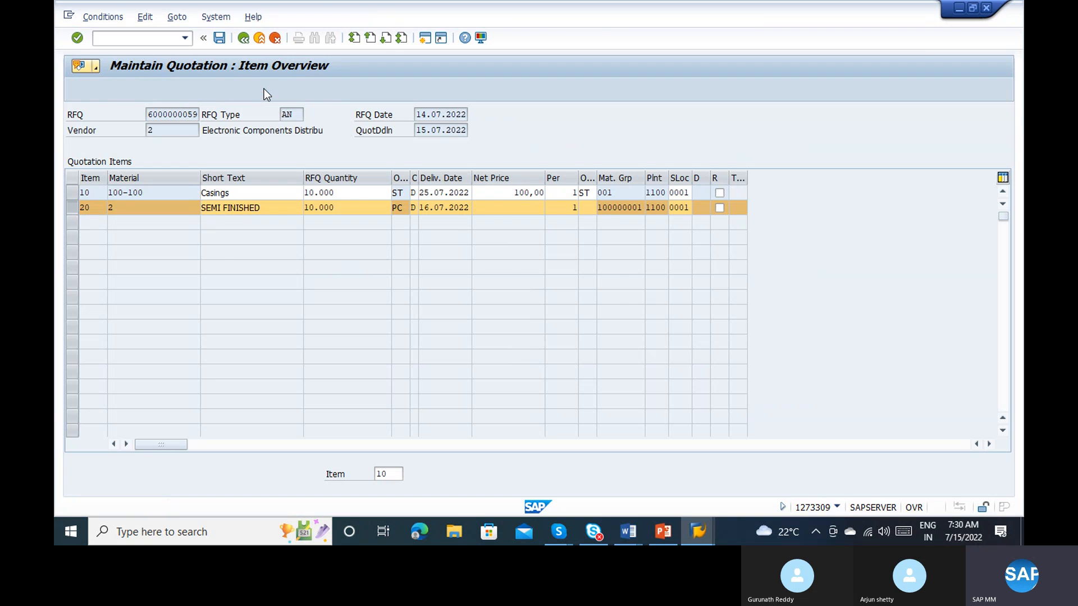
left_click(282, 227)
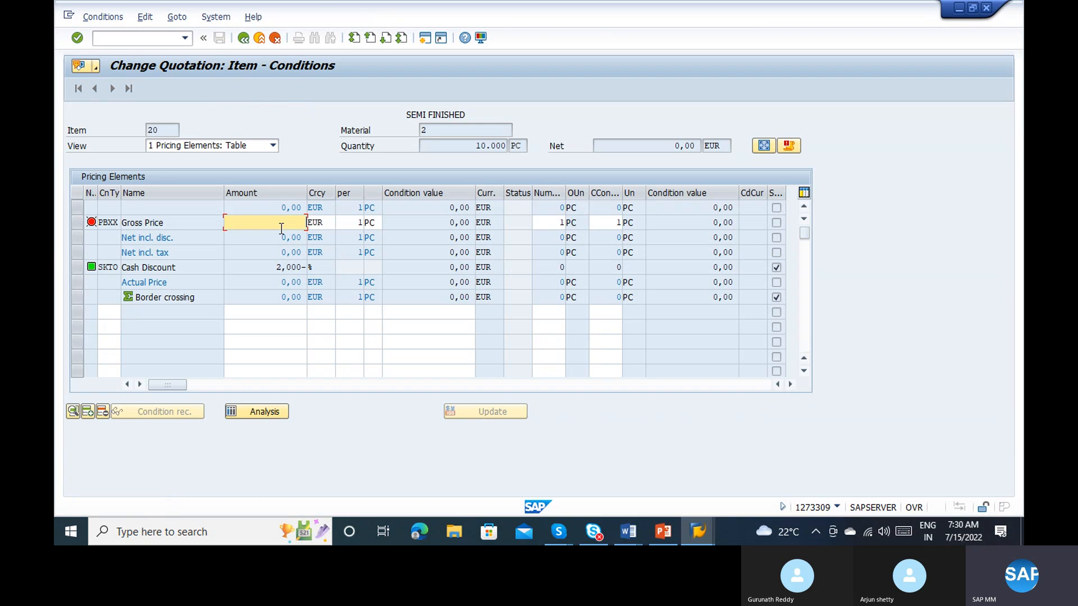
type("1000")
key("Return")
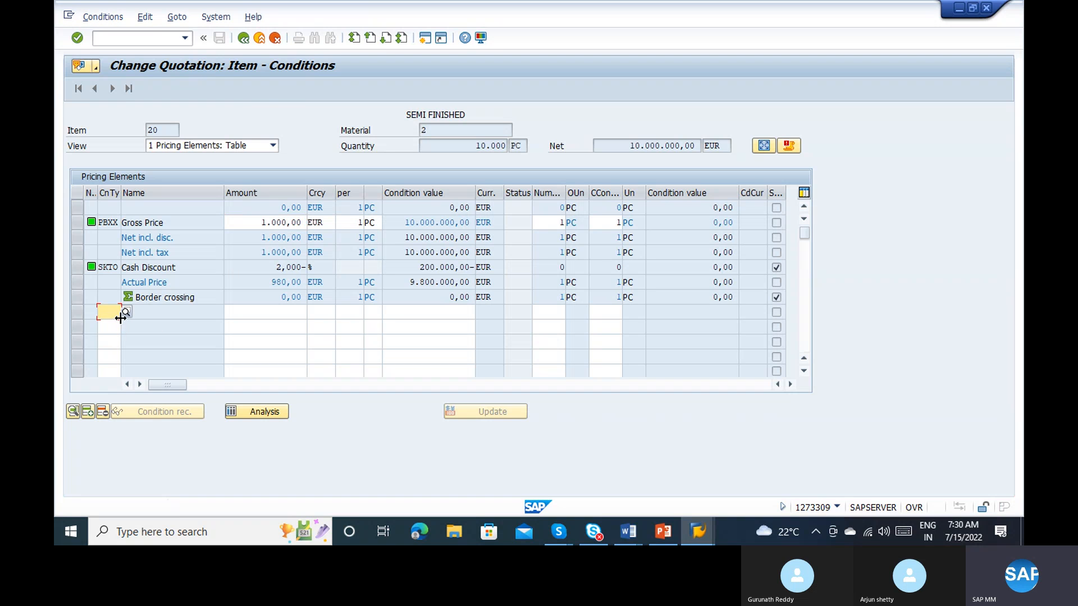
Step: Add condition type FRA1 Freight % with 10 percent to the SEMI FINISHED item and return to the item overview
left_click(126, 315)
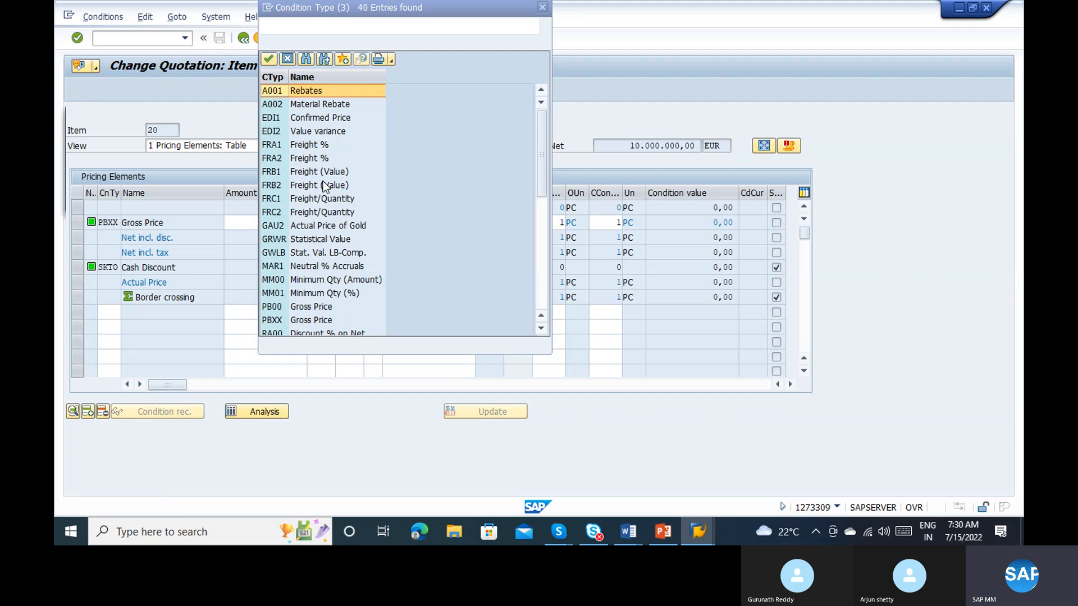
double_click(304, 147)
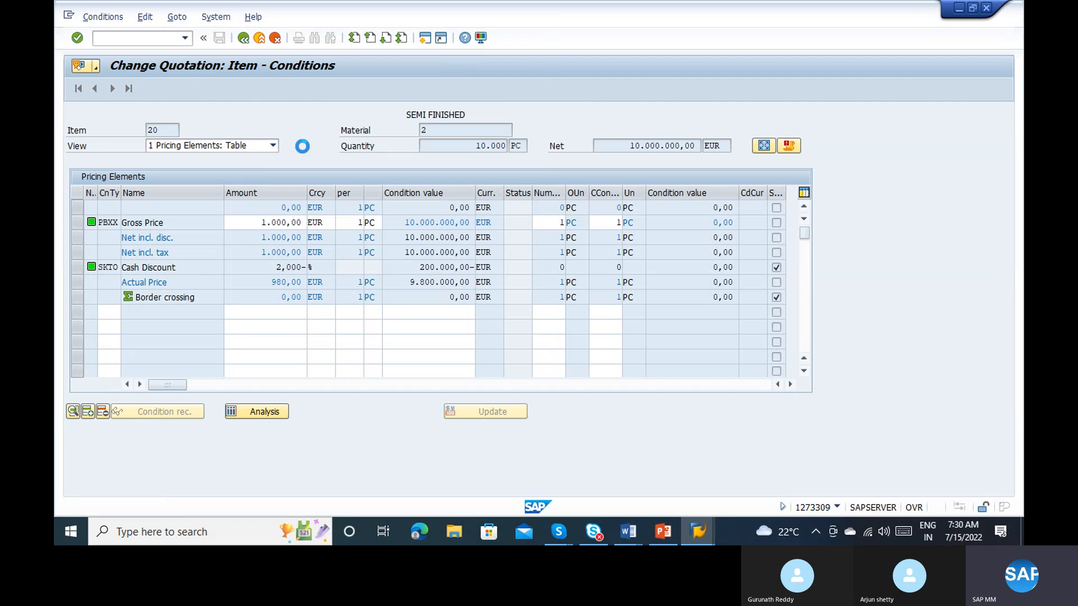
left_click(271, 313)
type("10")
key("Return")
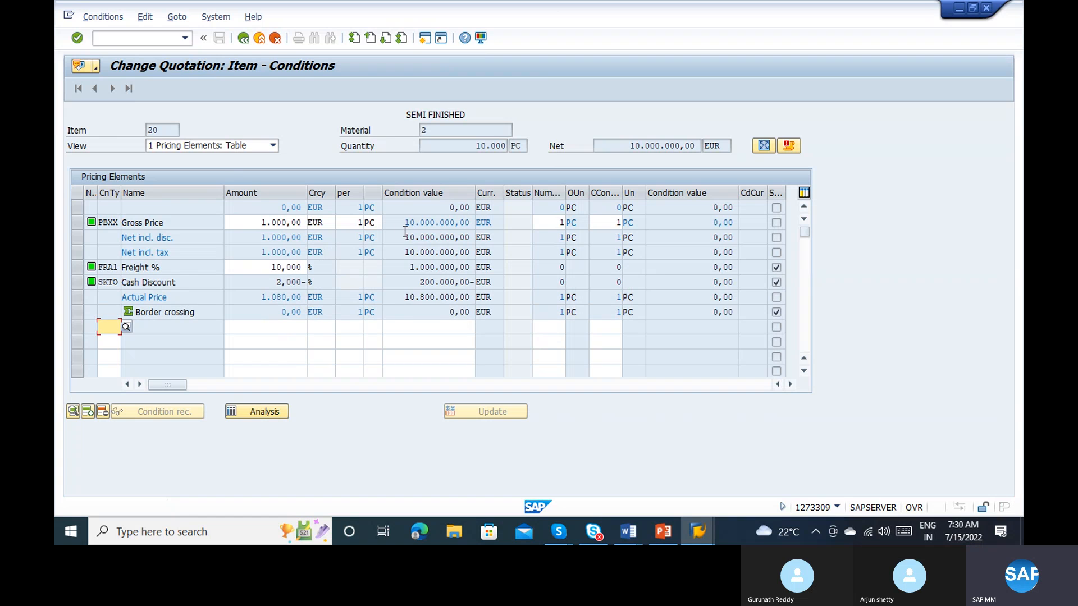
left_click(258, 267)
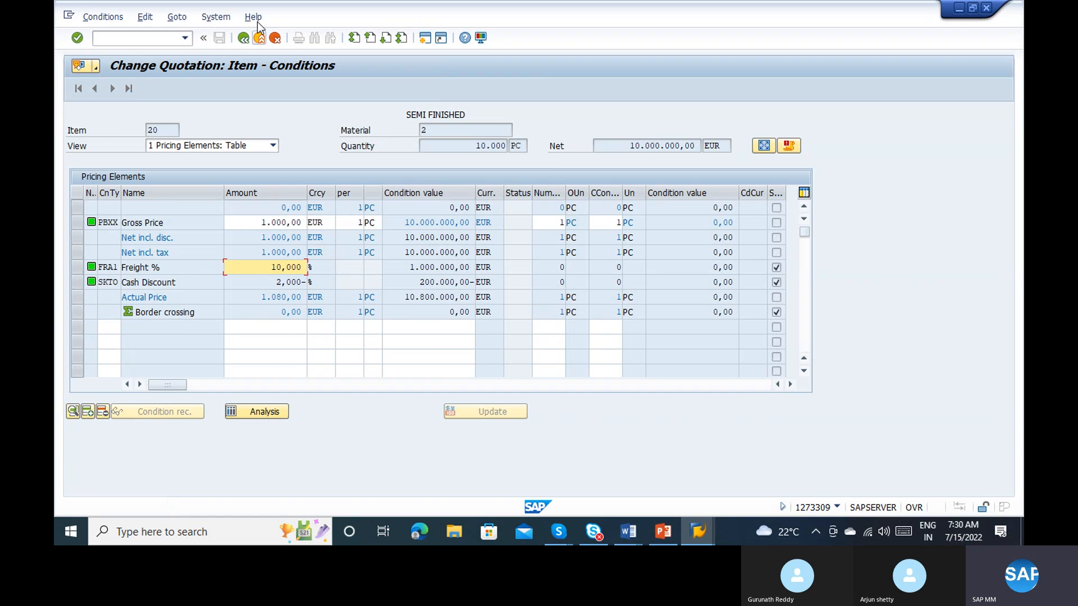
left_click(245, 37)
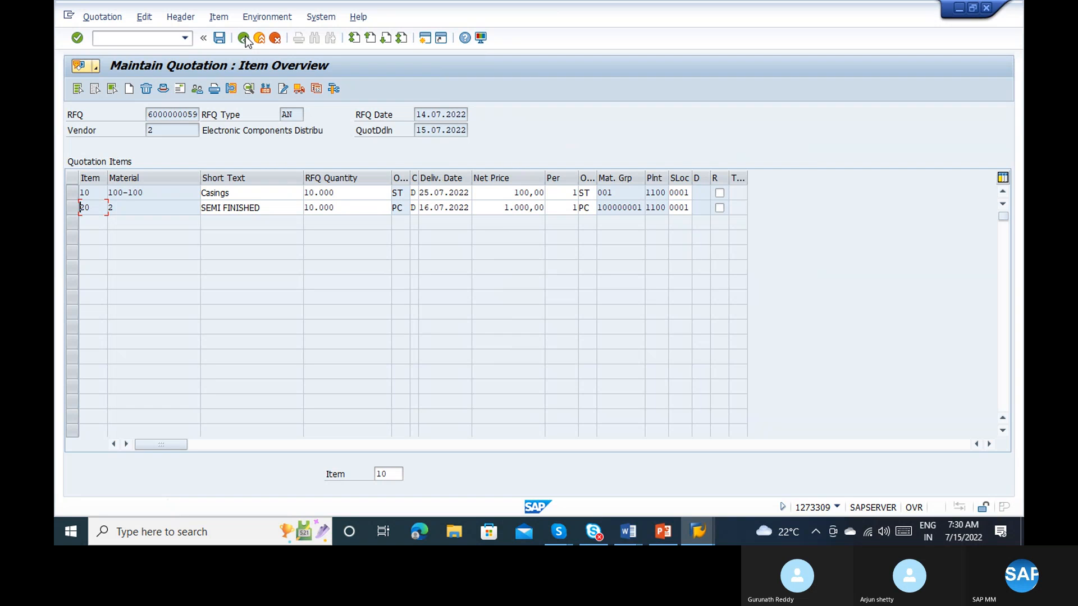
left_click(220, 37)
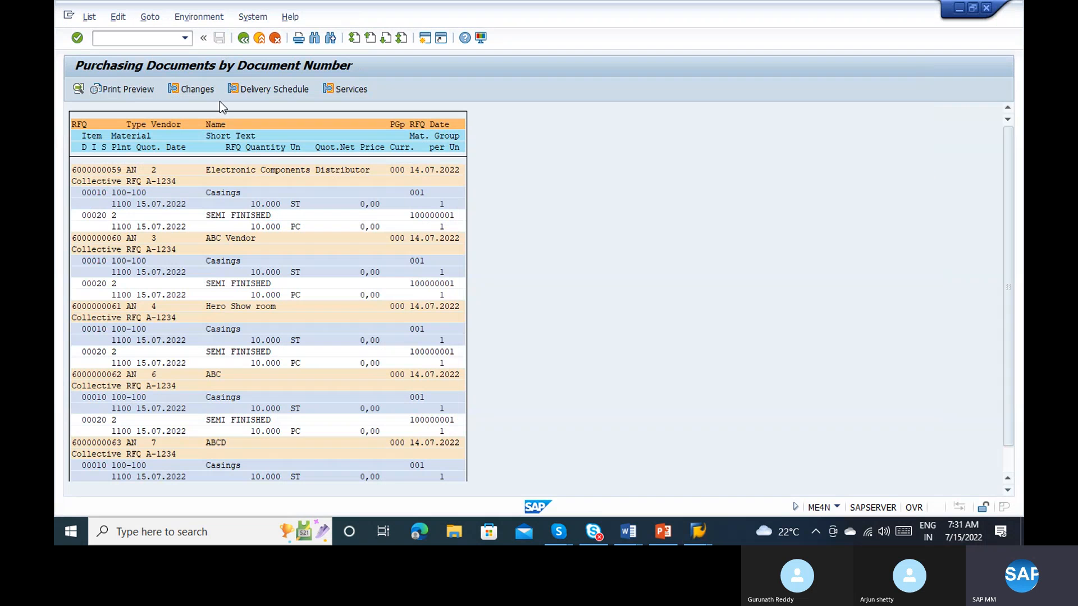
left_click(368, 204)
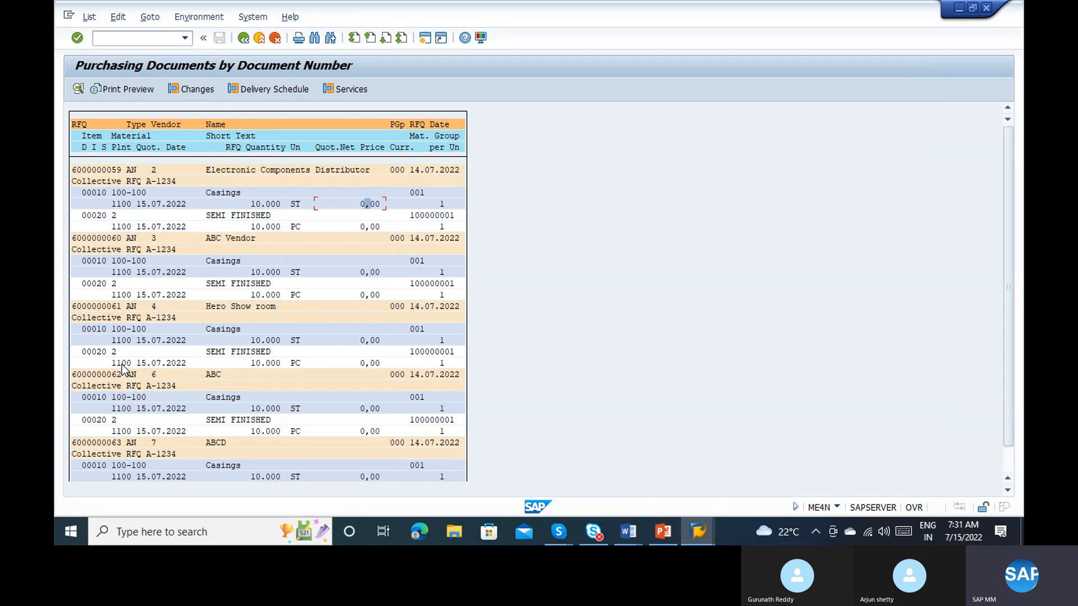
key("F3")
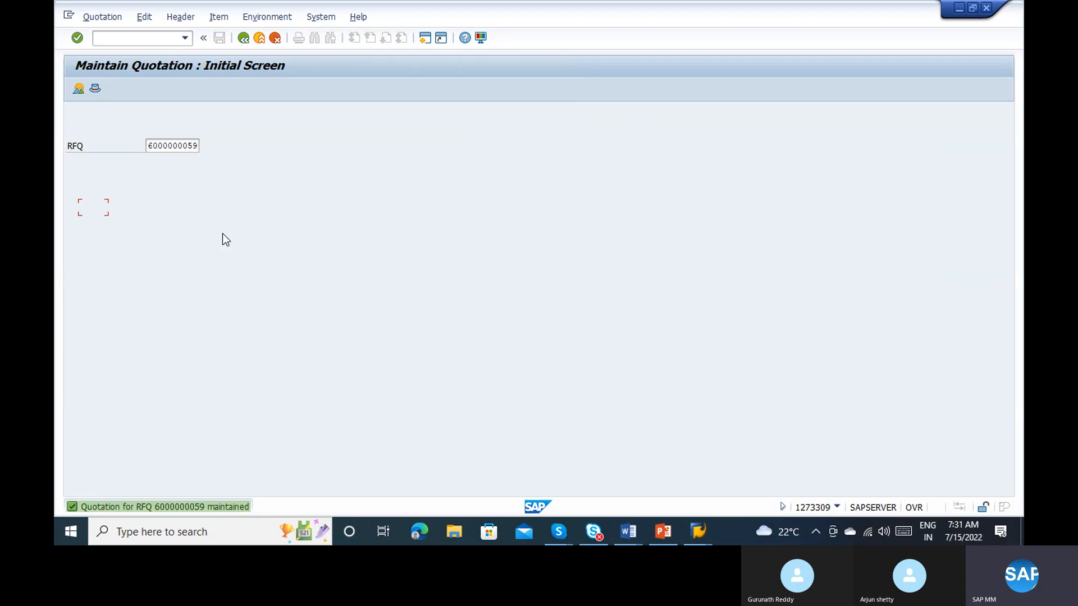
left_click(198, 148)
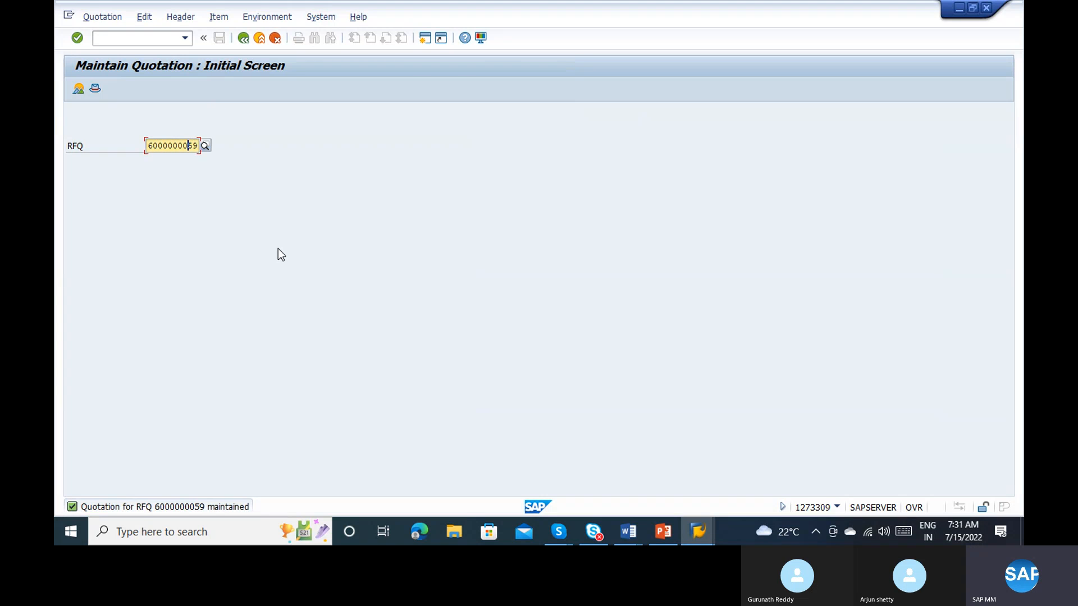
key("BackSpace")
key("BackSpace")
type("6")
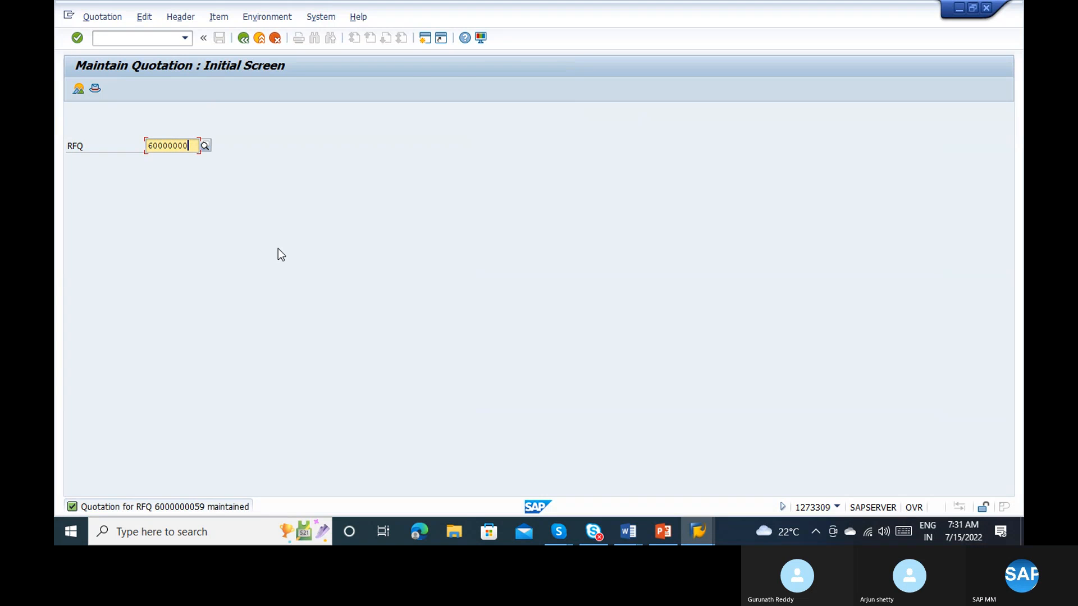
type("0")
key("Return")
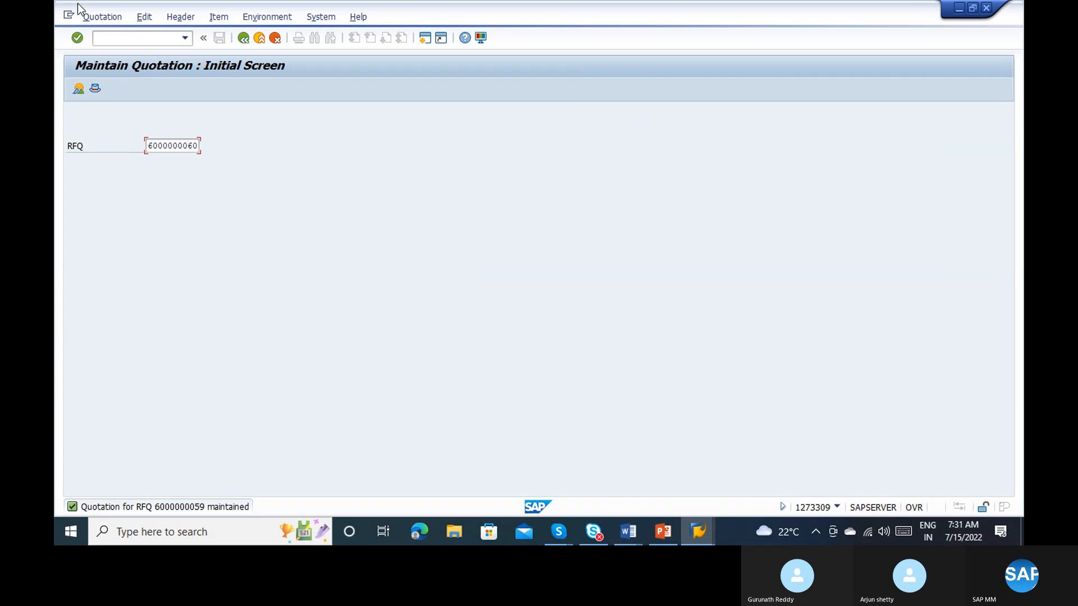
Step: Create a new SAP session and start transaction ME47 in it
left_click(69, 17)
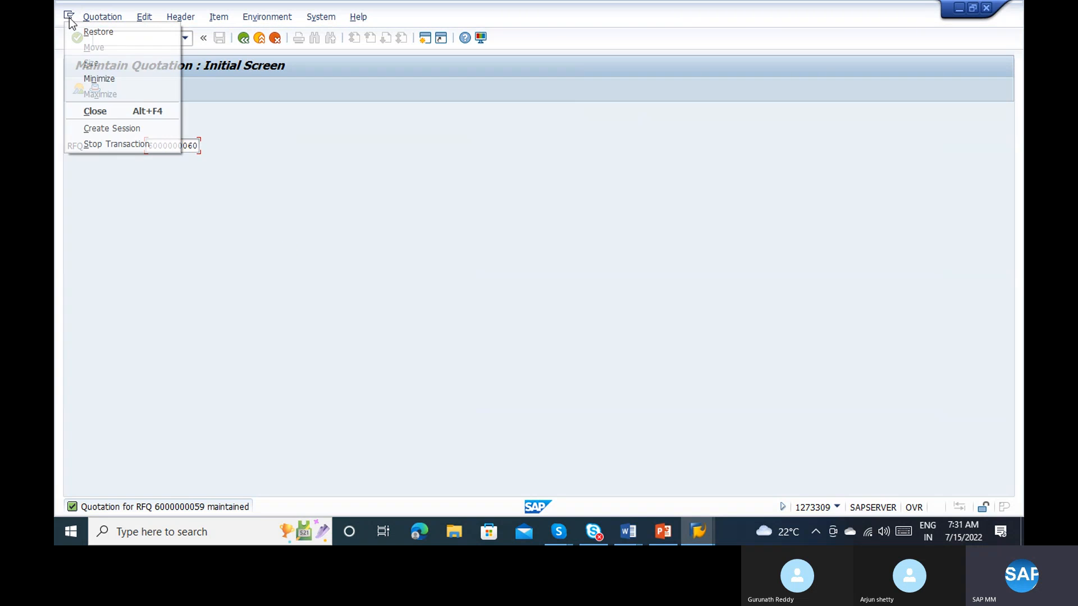
left_click(118, 129)
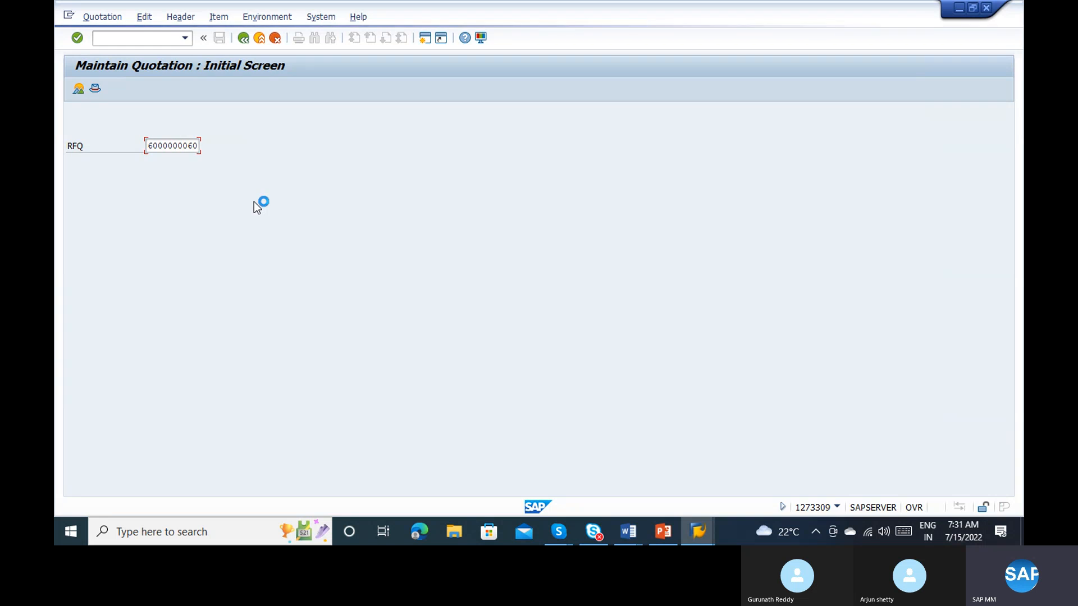
type("m")
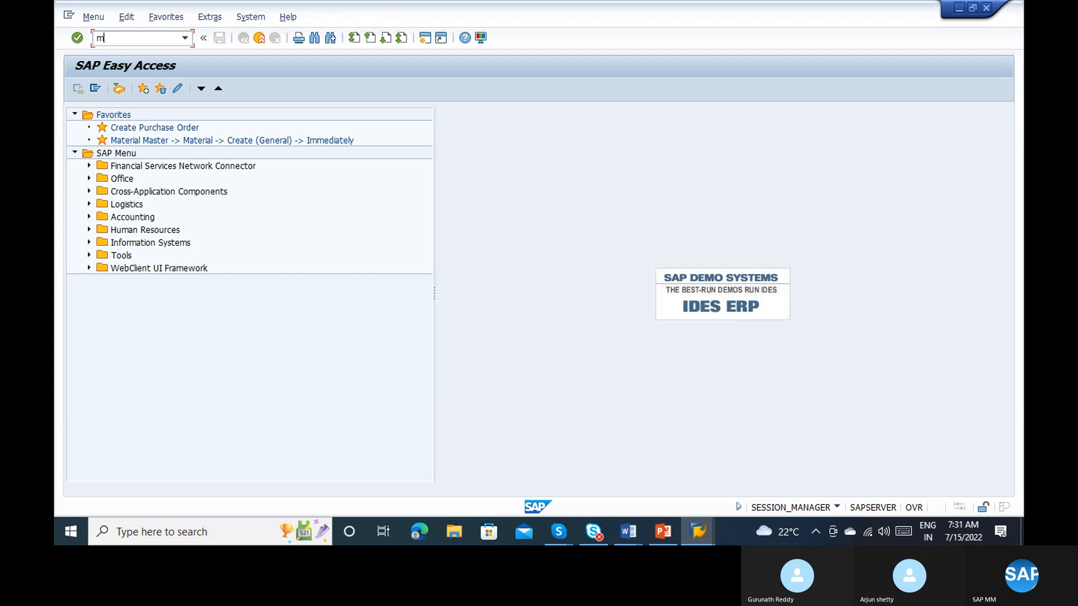
type("e")
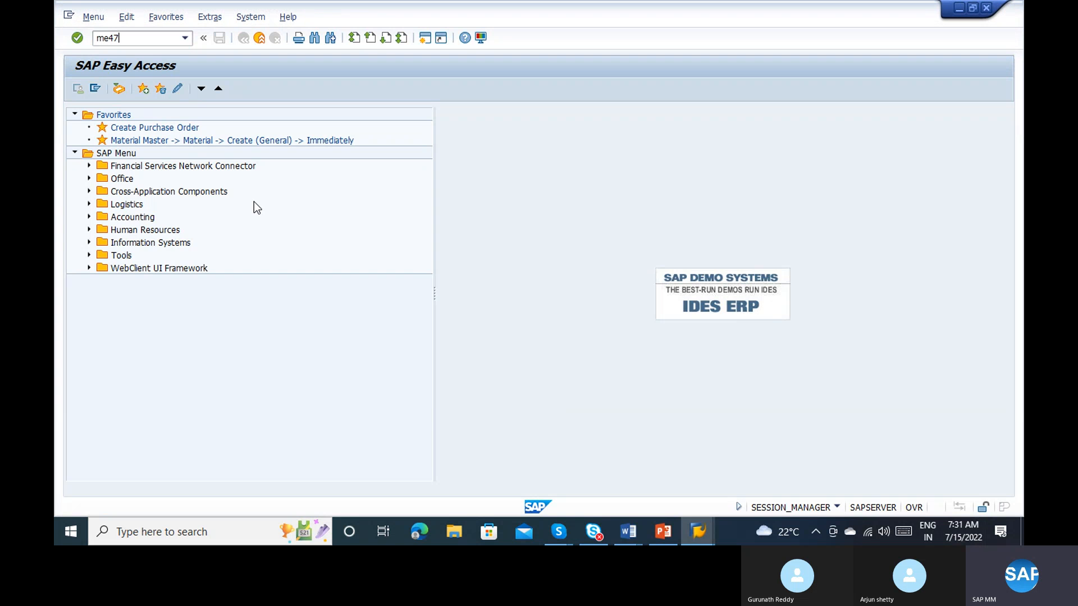
type("47")
key("Return")
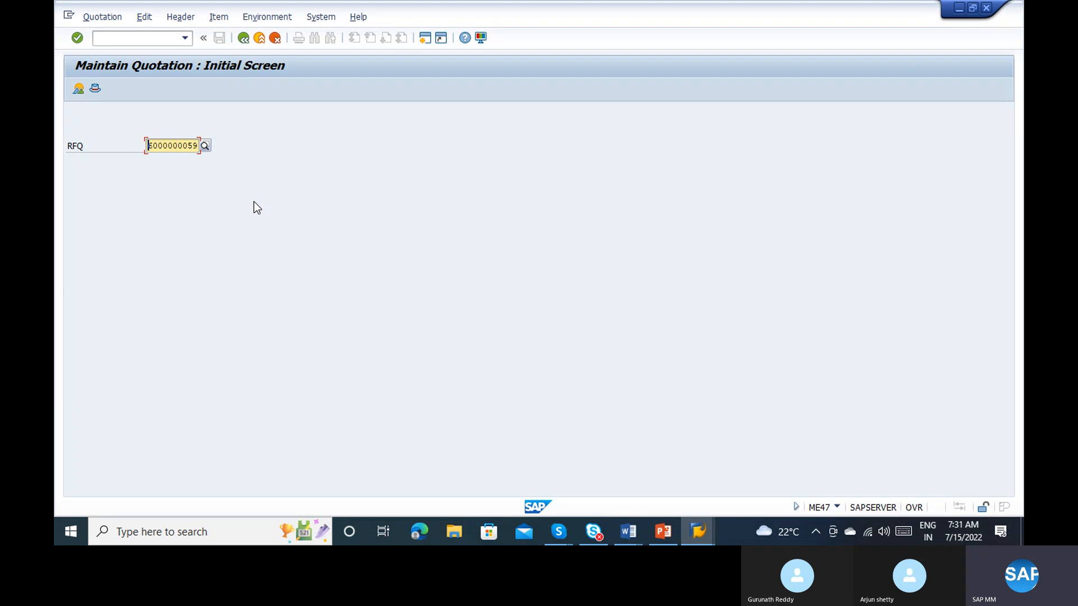
key("BackSpace")
key("BackSpace")
key("BackSpace")
key("BackSpace")
key("BackSpace")
key("BackSpace")
key("BackSpace")
key("BackSpace")
key("BackSpace")
key("BackSpace")
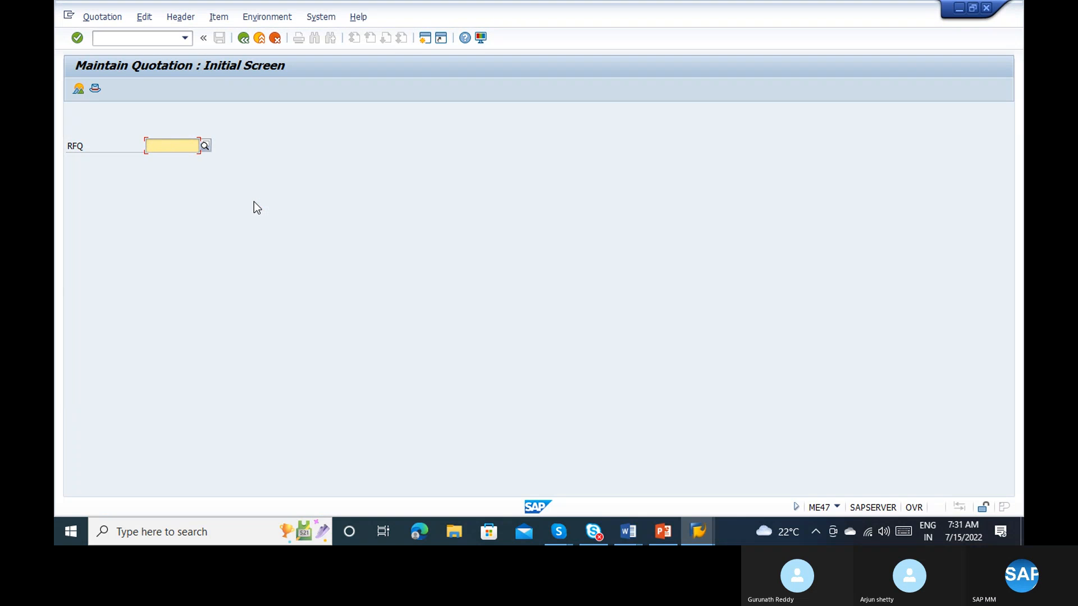
type("==")
key("BackSpace")
key("BackSpace")
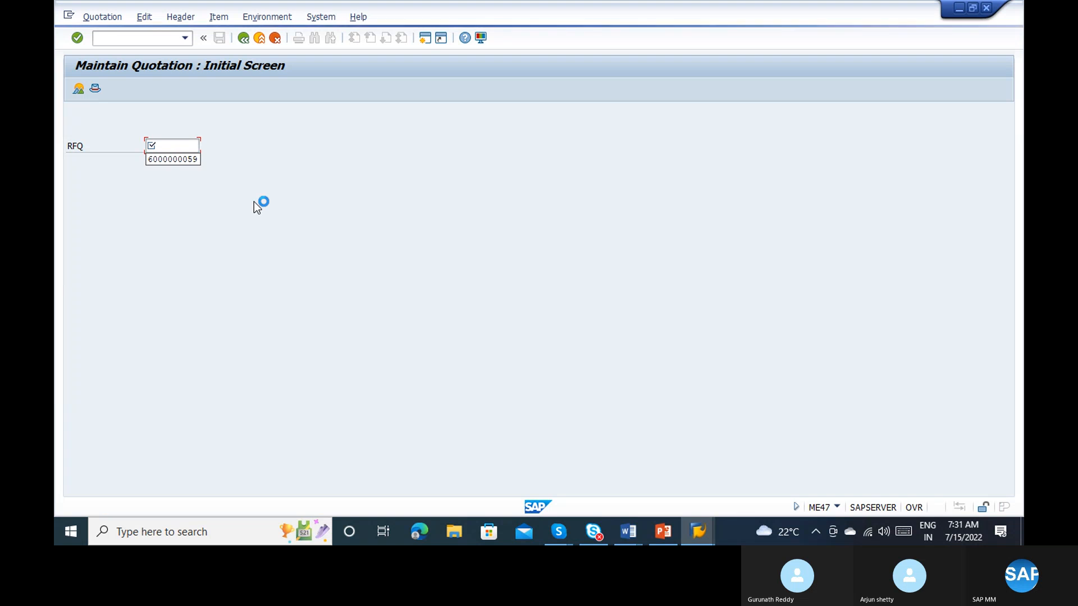
left_click(185, 160)
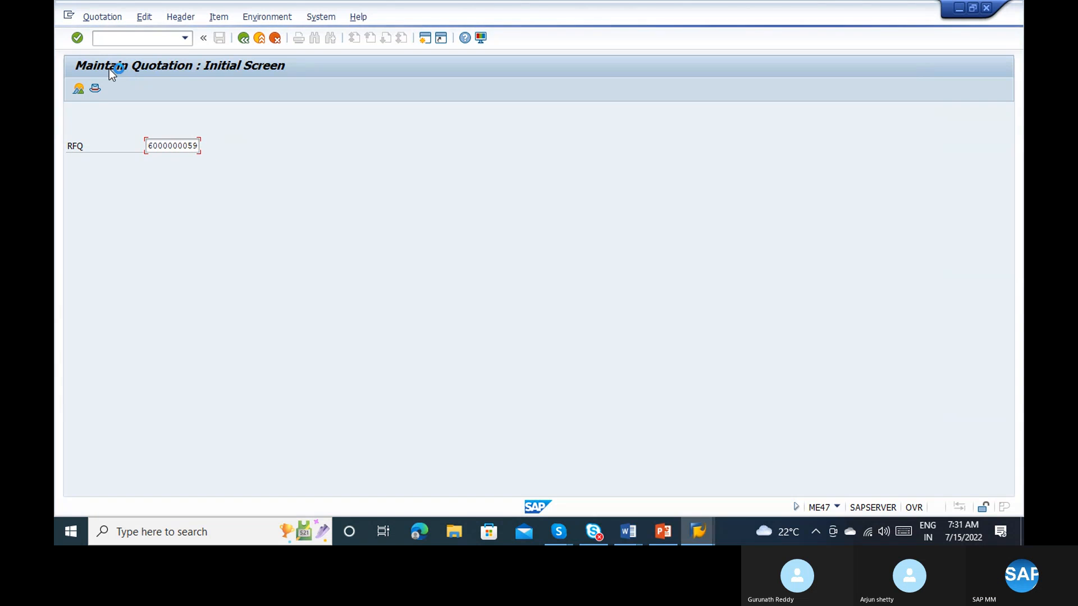
Step: Open another SAP session and run transaction ME47 in it
left_click(68, 17)
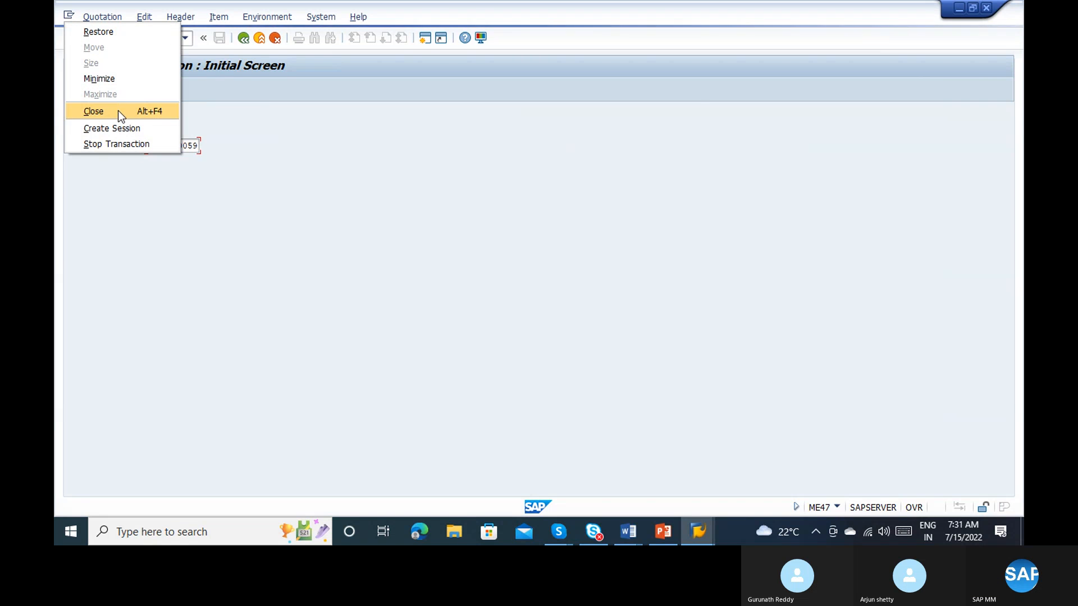
left_click(118, 126)
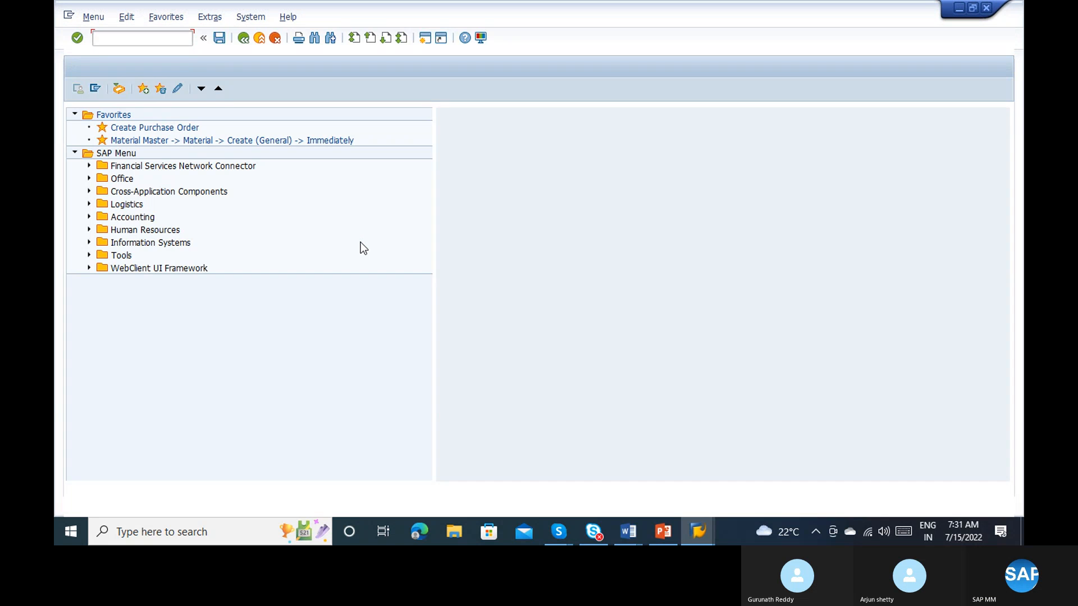
type("me47")
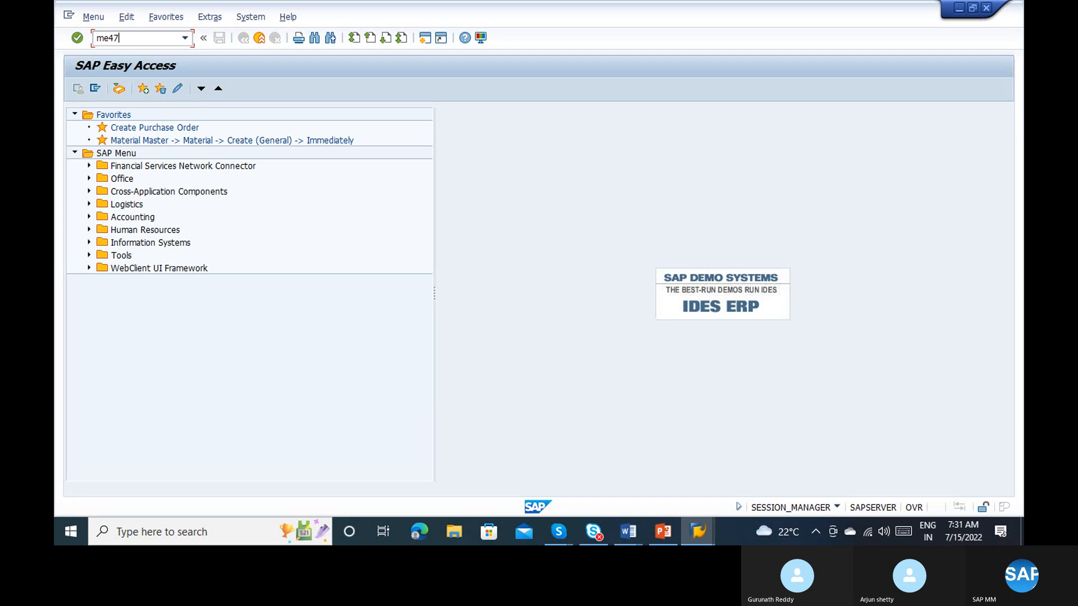
key("Return")
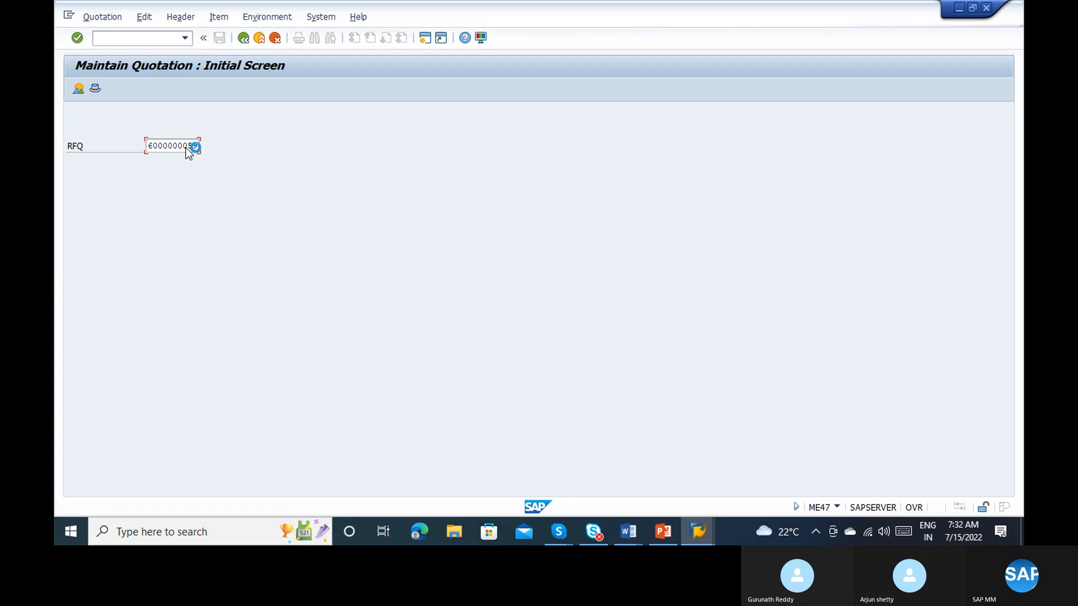
key("alt+Tab")
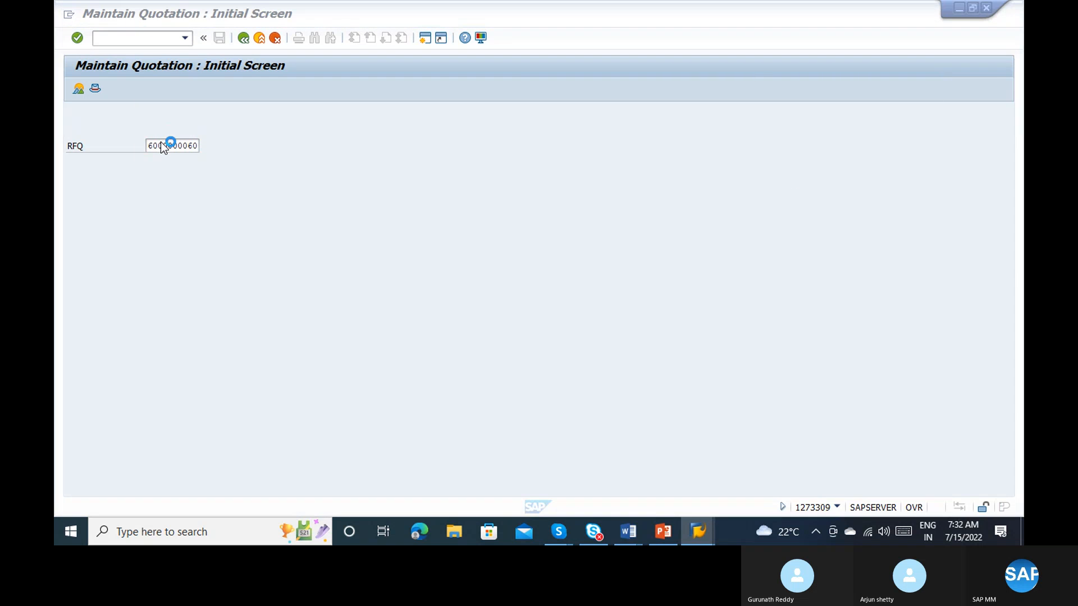
left_click(190, 146)
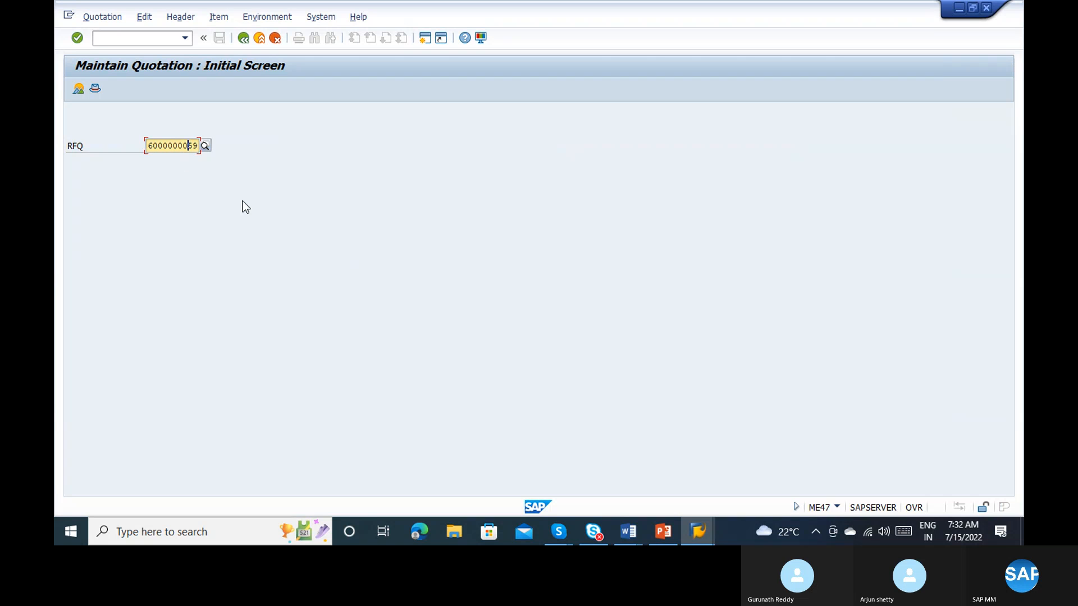
key("Delete")
key("Delete")
type("66")
key("BackSpace")
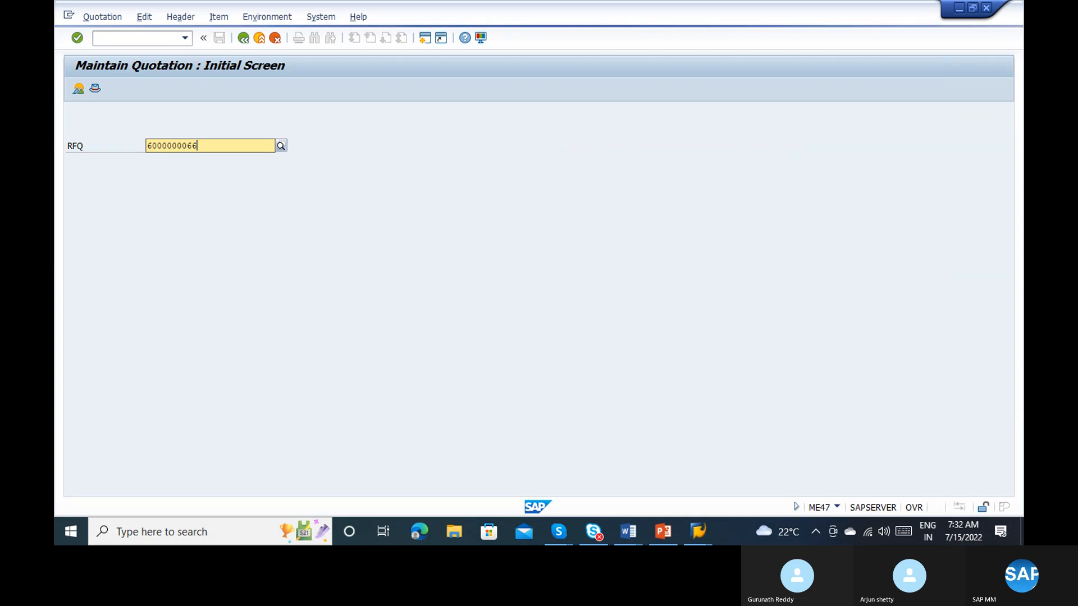
type("2")
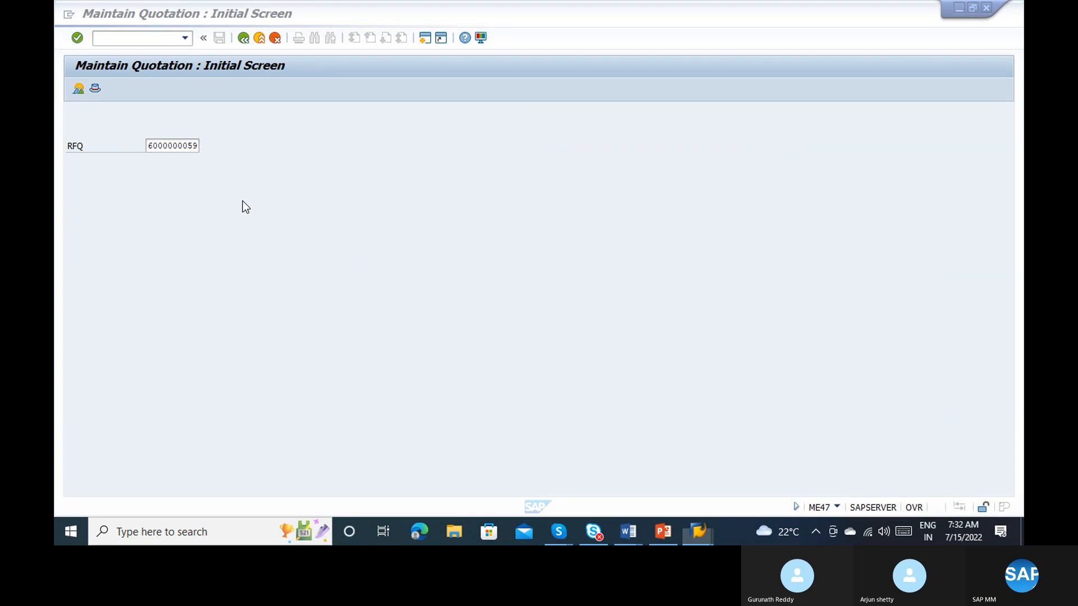
Step: Check the RFQ numbers in the ME4N list and return to the Maintain Quotation session
key("alt+Tab")
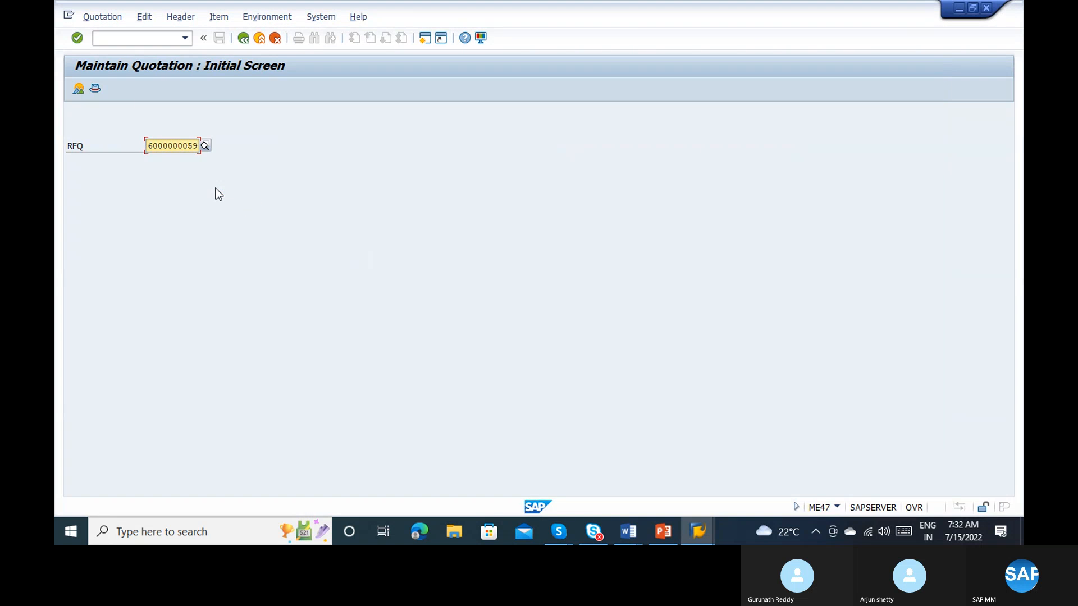
key("alt+Tab")
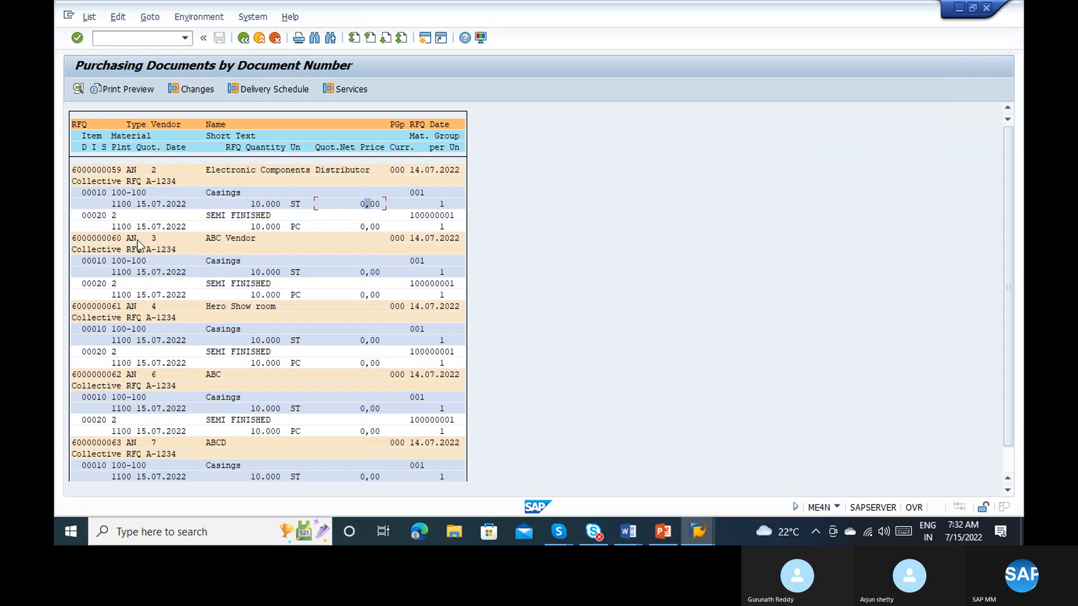
key("alt+Tab")
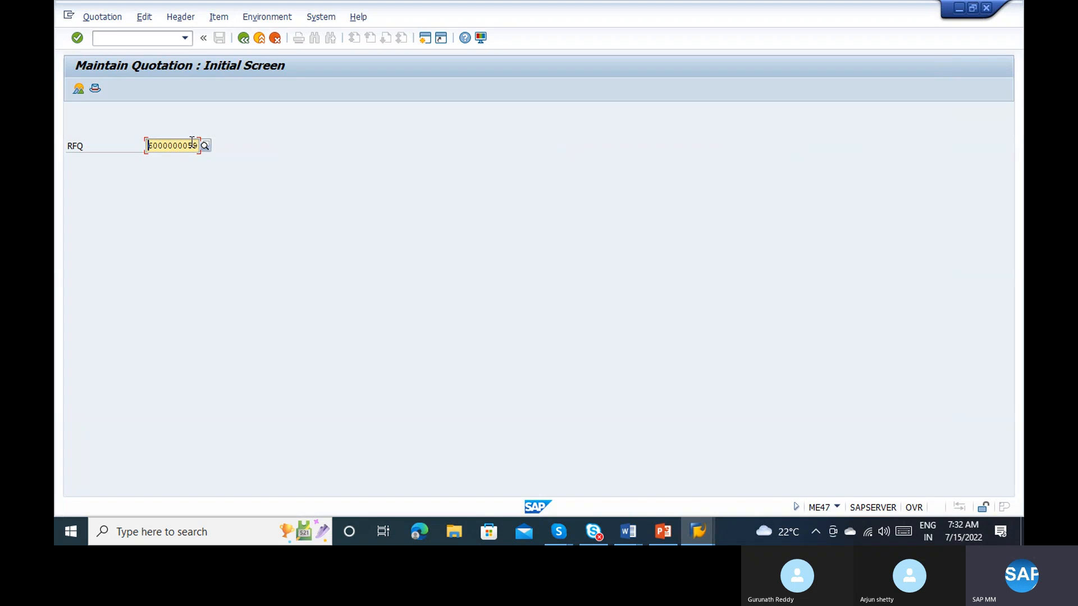
Step: Try to change the ending of the RFQ number to 62, dismissing the OneDrive prompt, and return to the initial screen
left_click(189, 141)
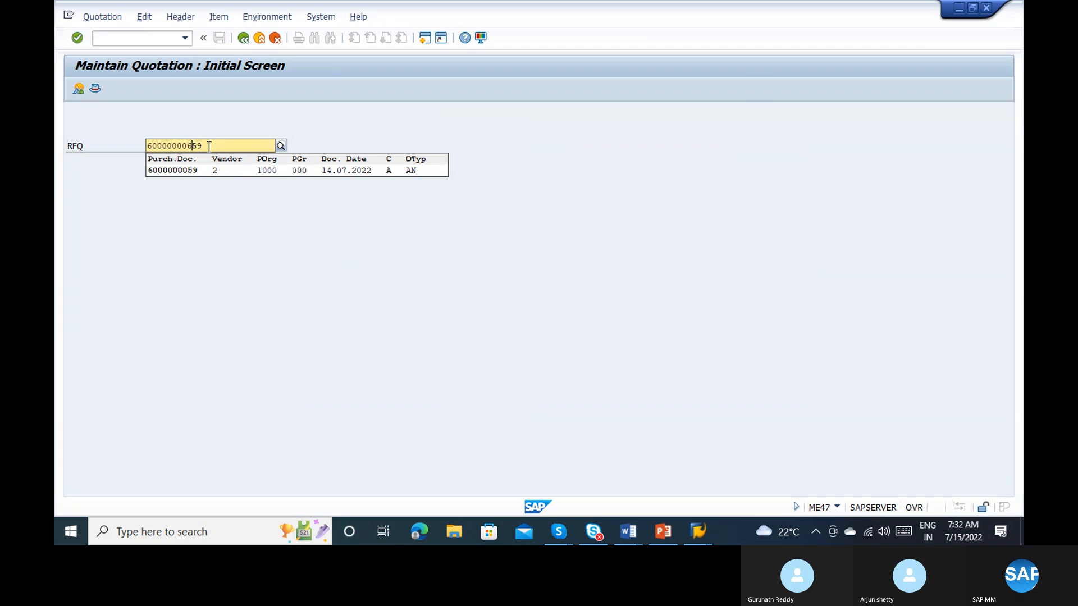
key("Print")
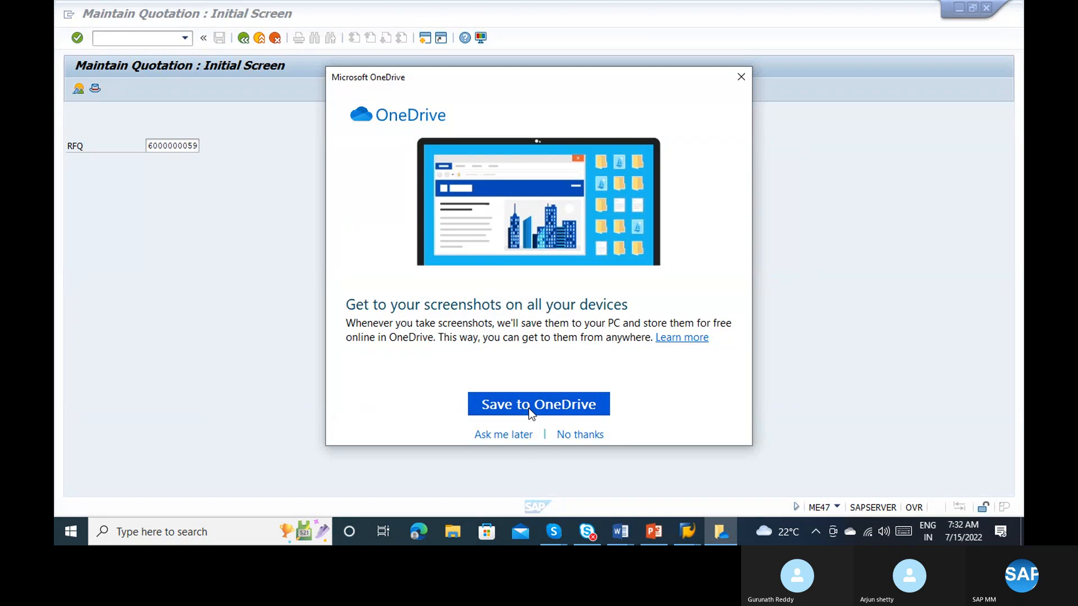
left_click(516, 436)
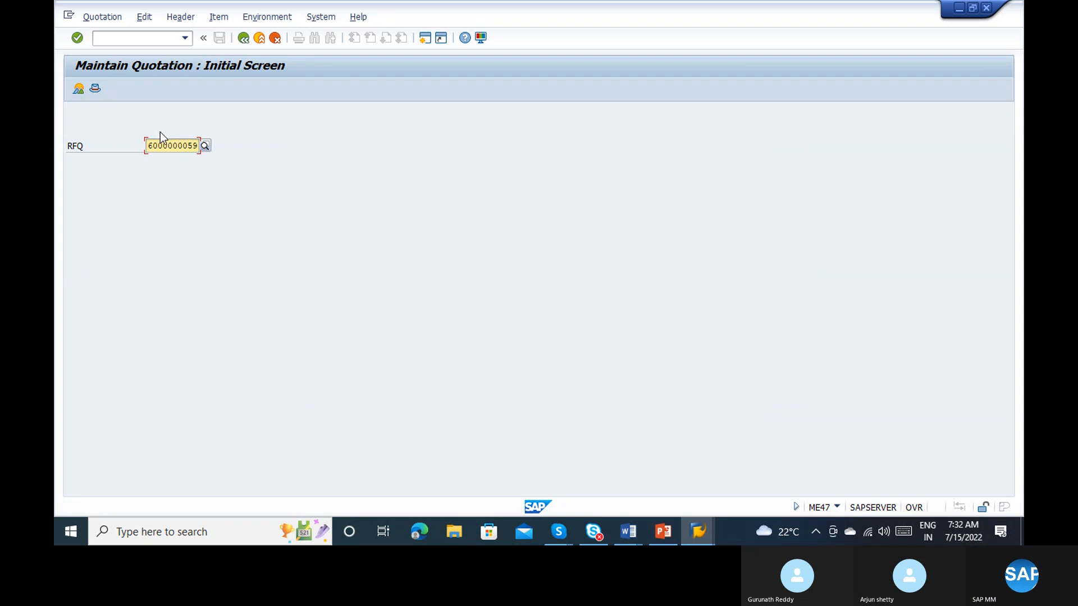
left_click(175, 139)
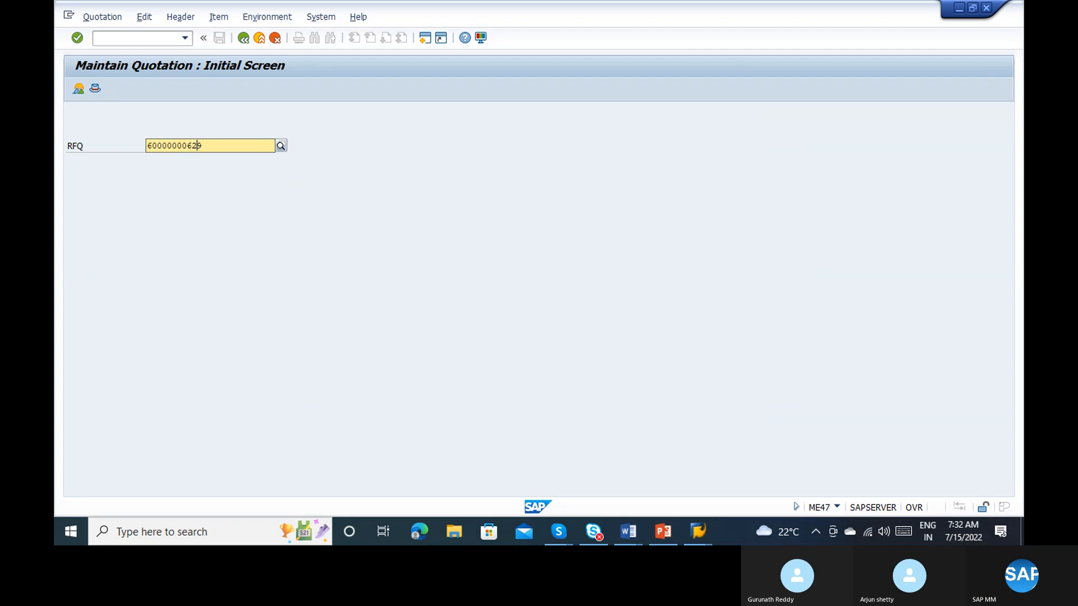
key("Return")
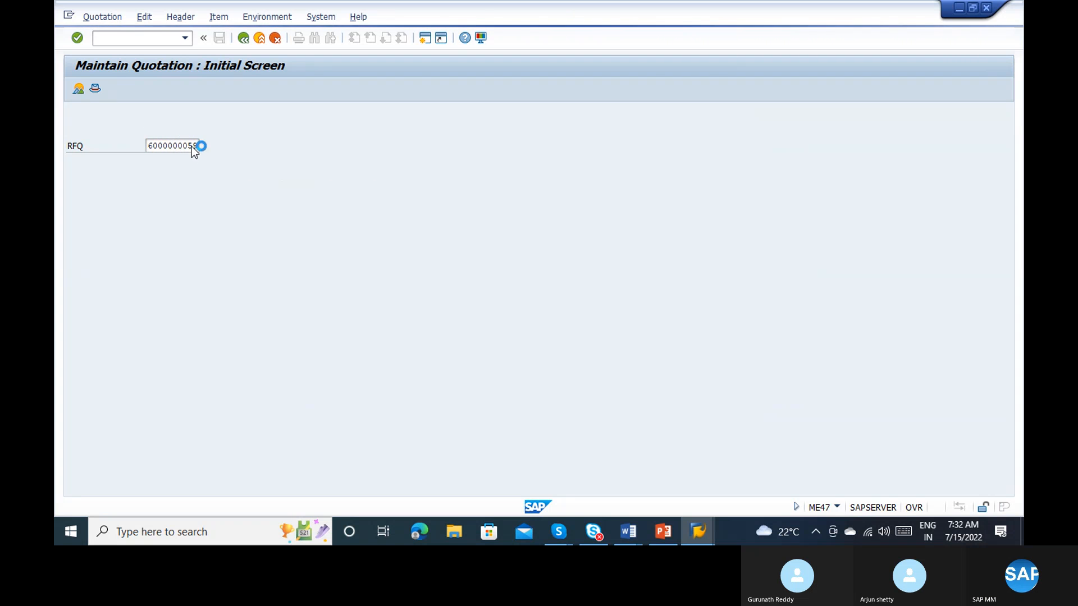
key("alt+Tab")
key("alt+Tab")
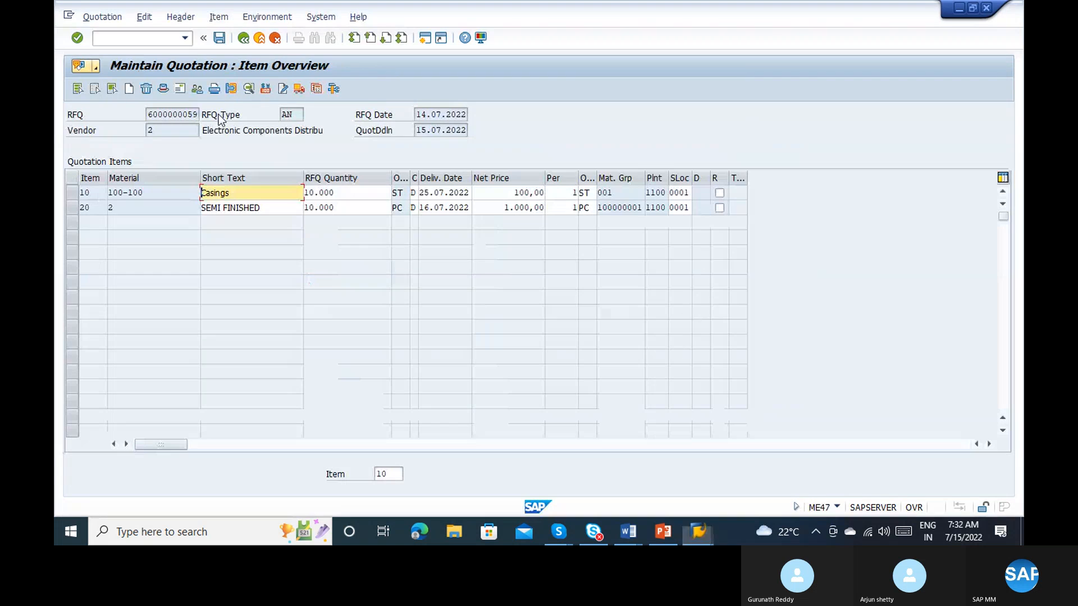
left_click(243, 39)
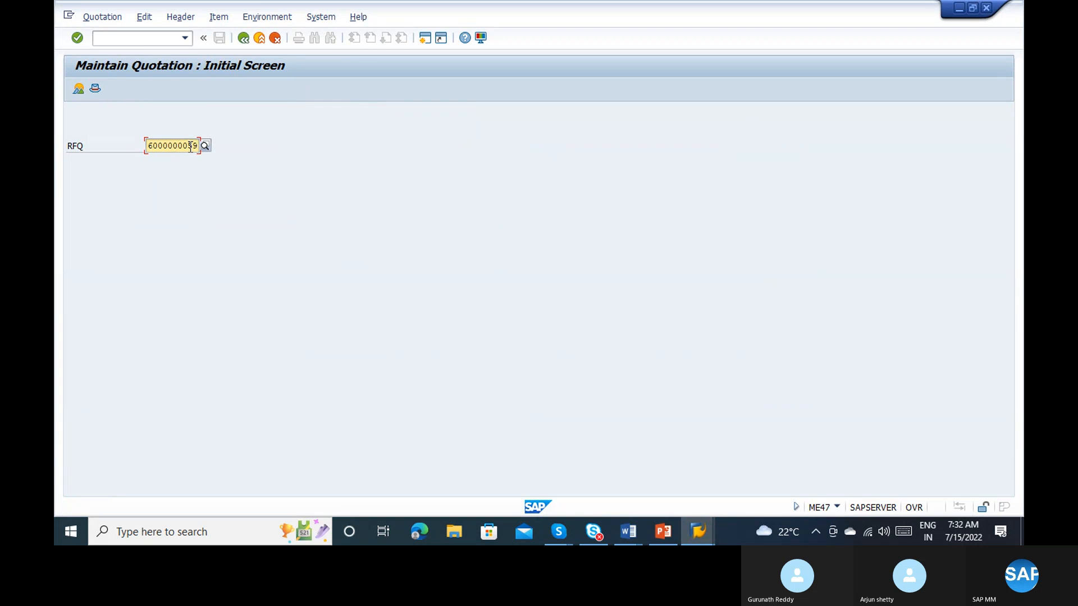
left_click(191, 146)
key("BackSpace")
type("62")
key("Return")
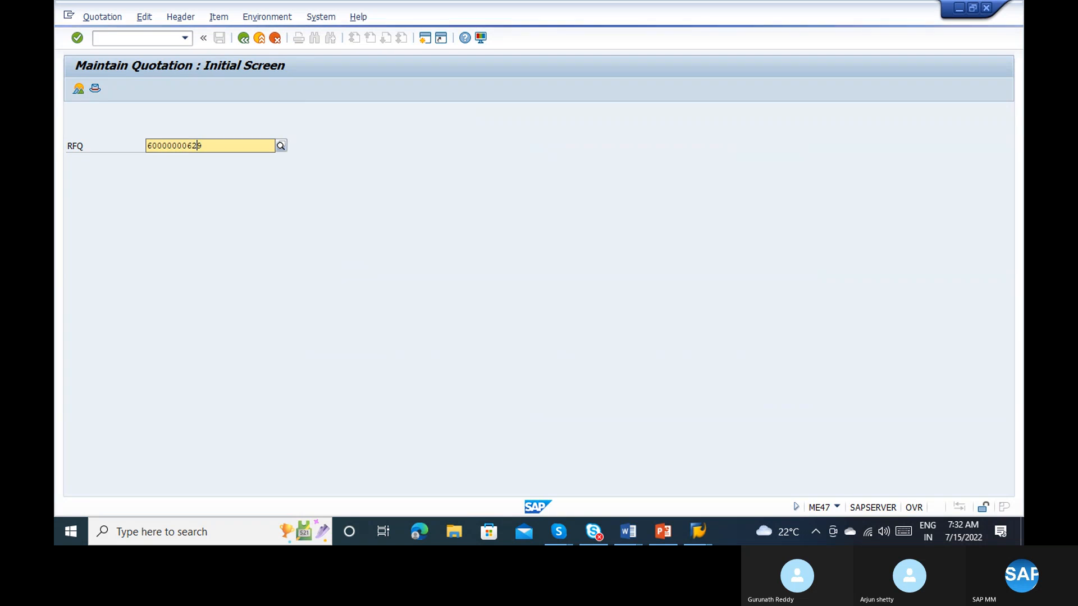
key("BackSpace")
key("BackSpace")
key("BackSpace")
type("06")
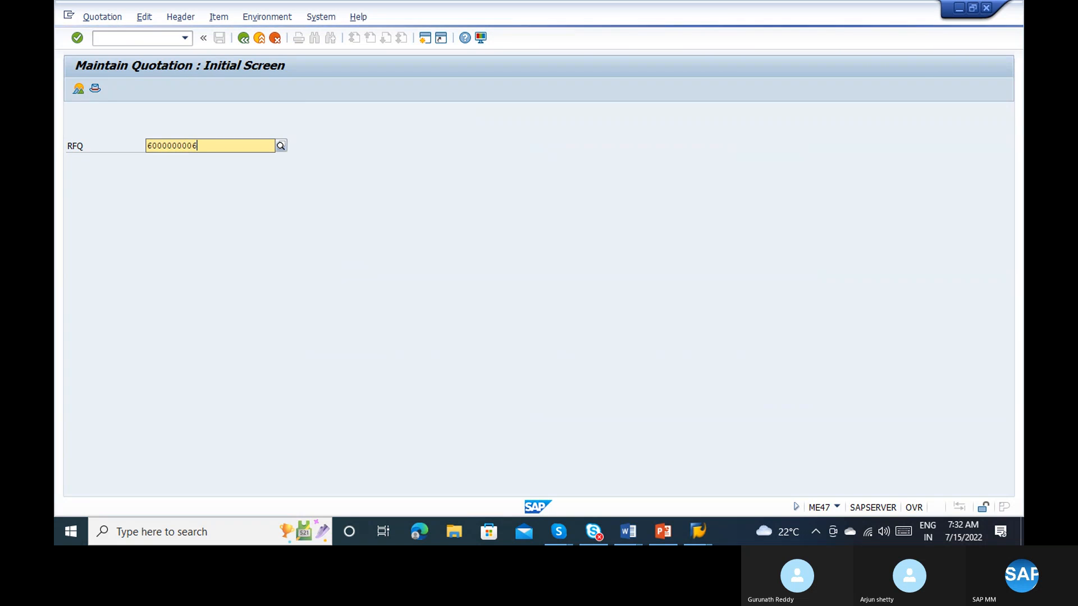
key("Return")
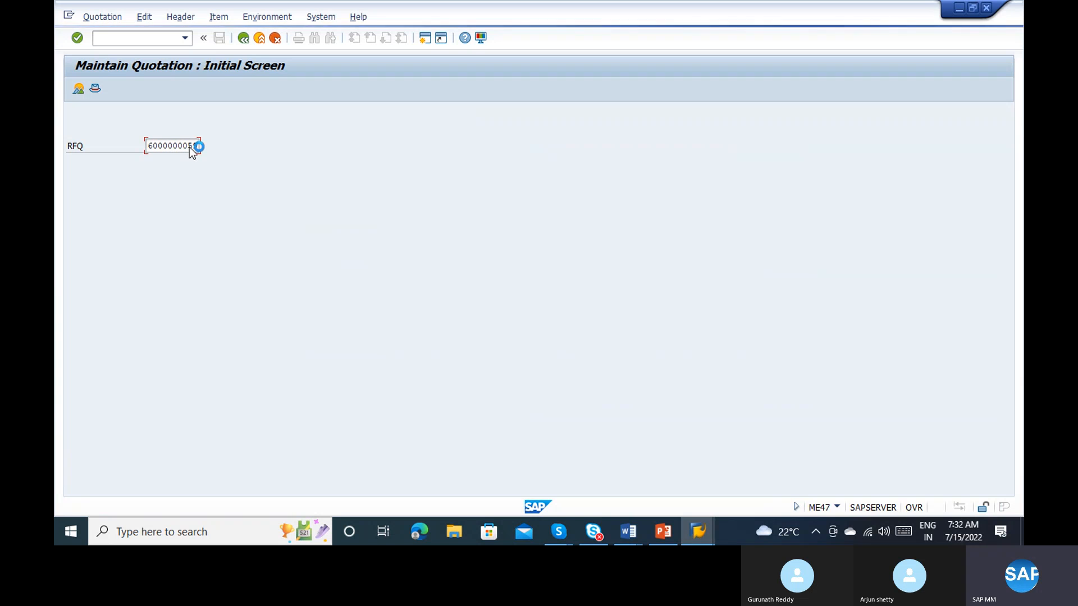
key("alt+Tab")
key("alt+Tab")
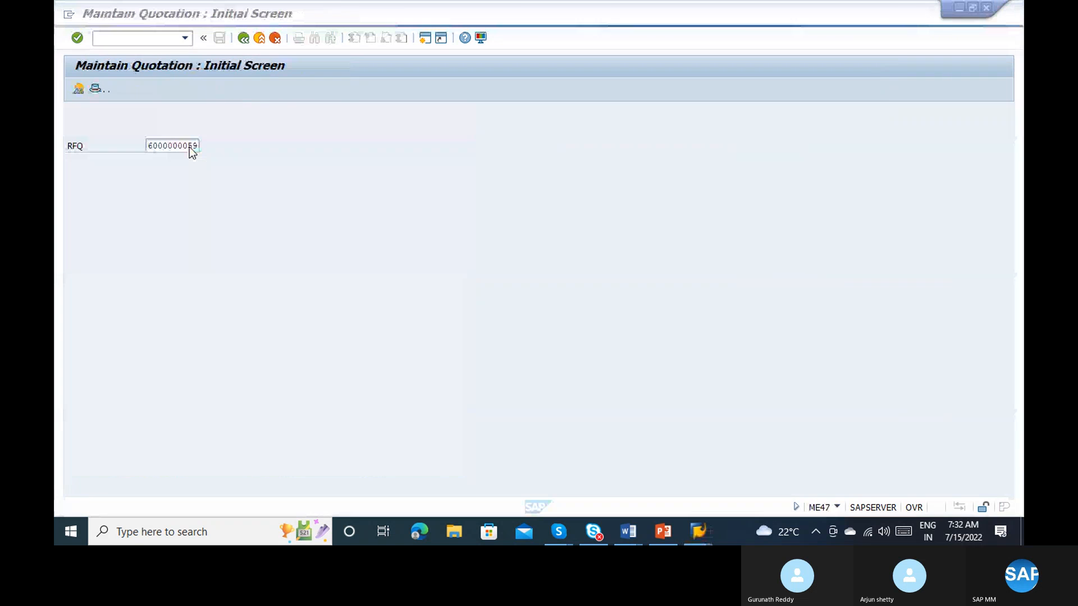
key("alt+Tab")
key("alt+Tab")
key("alt+Tab")
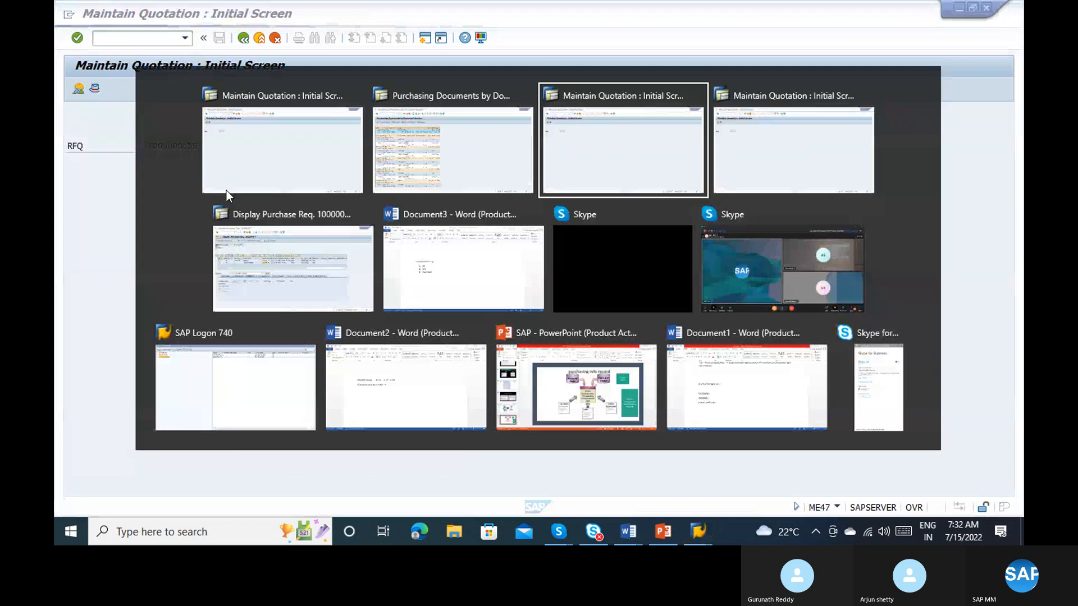
key("alt+Tab")
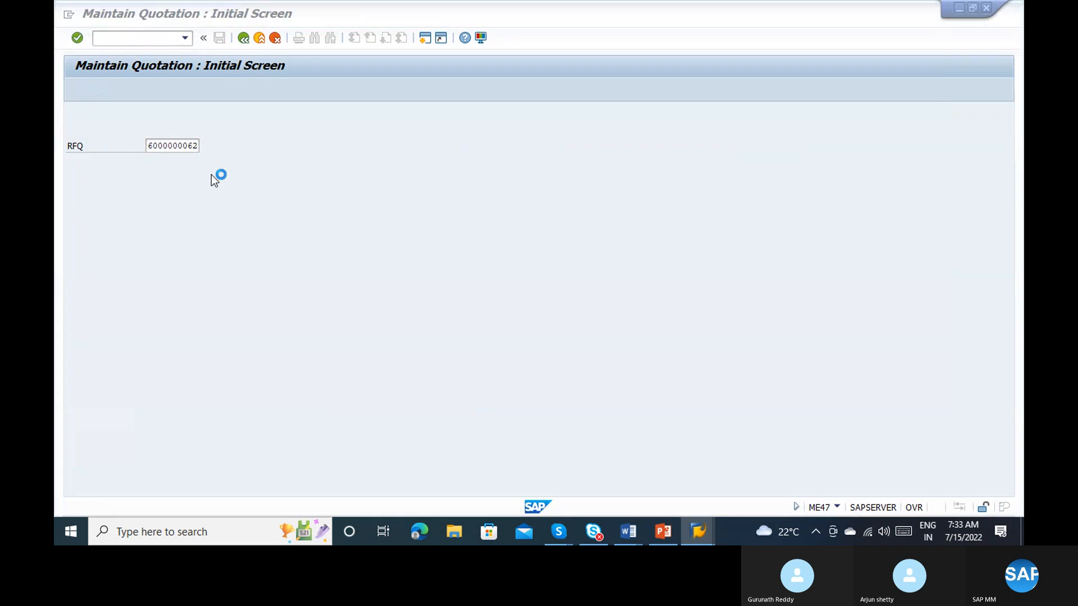
key("alt+Tab")
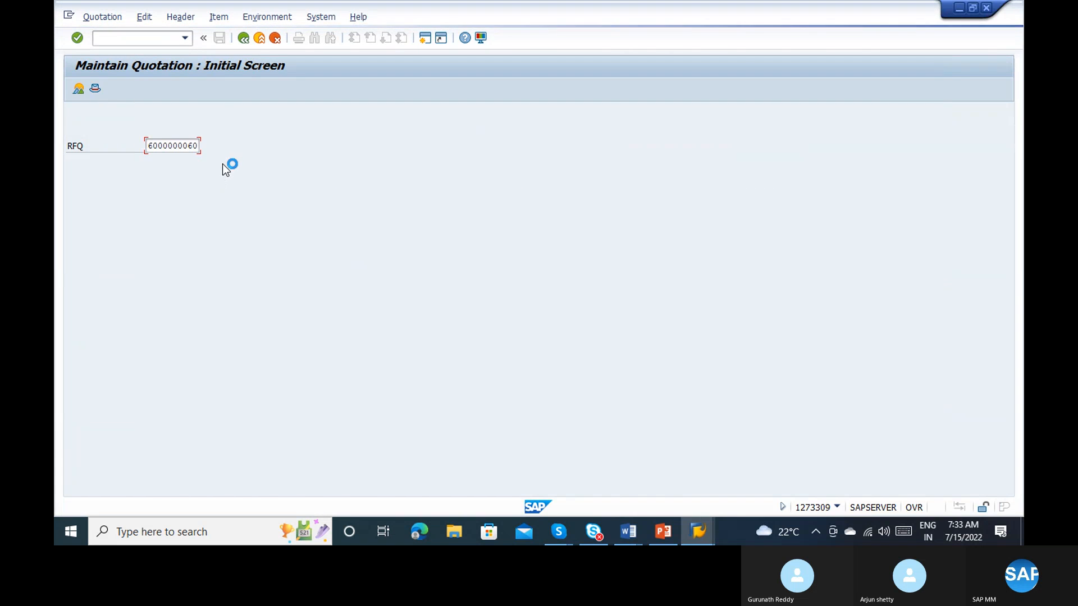
key("alt+Tab")
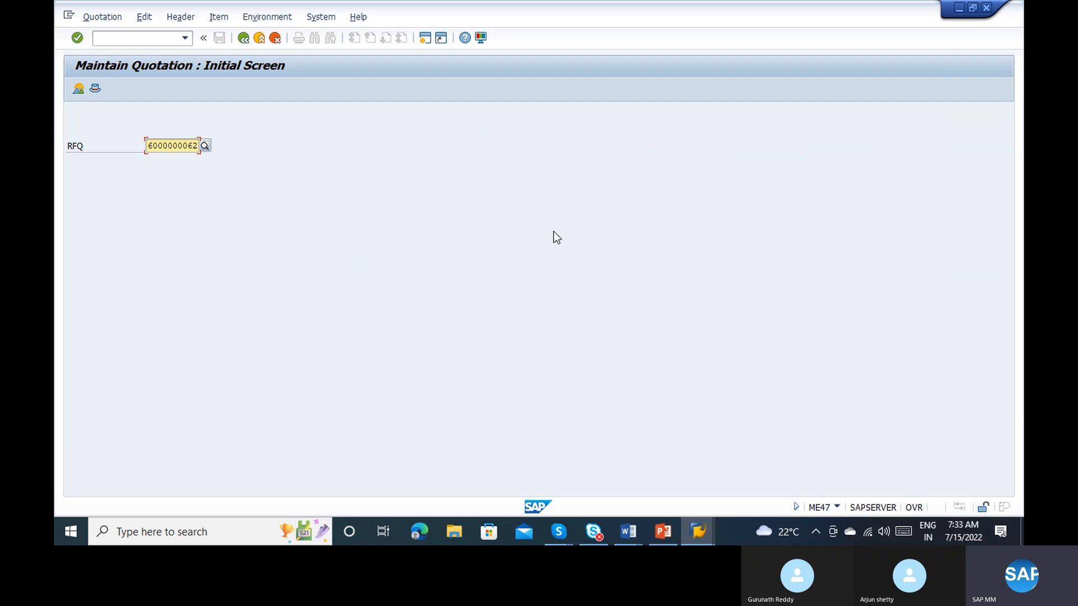
key("Return")
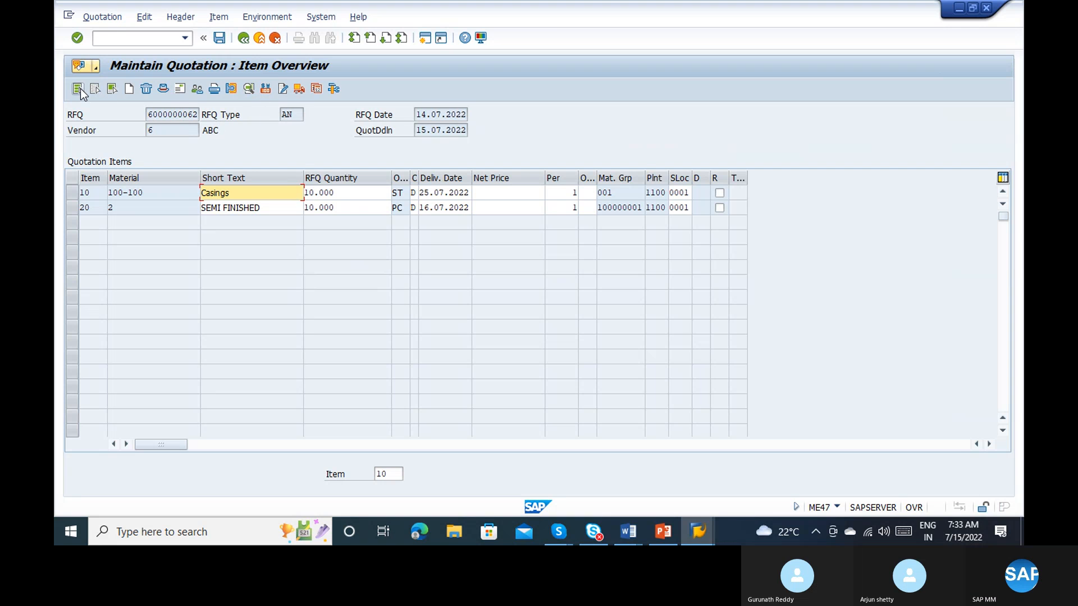
Step: Open the pricing conditions for both quotation items and set the Casings item's gross price to 150 INR
left_click(130, 88)
left_click(266, 88)
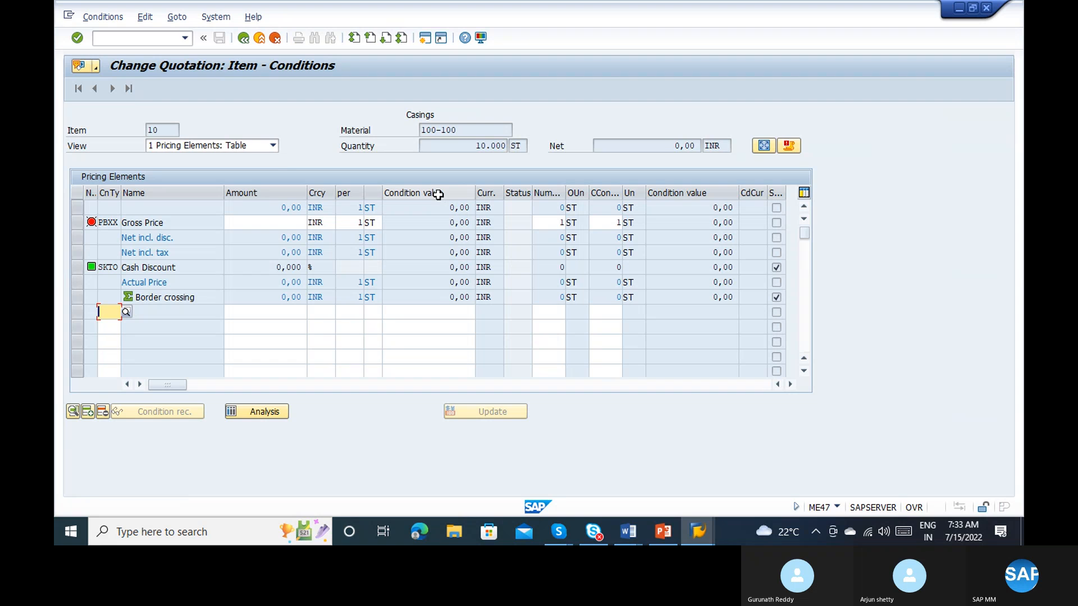
left_click(287, 224)
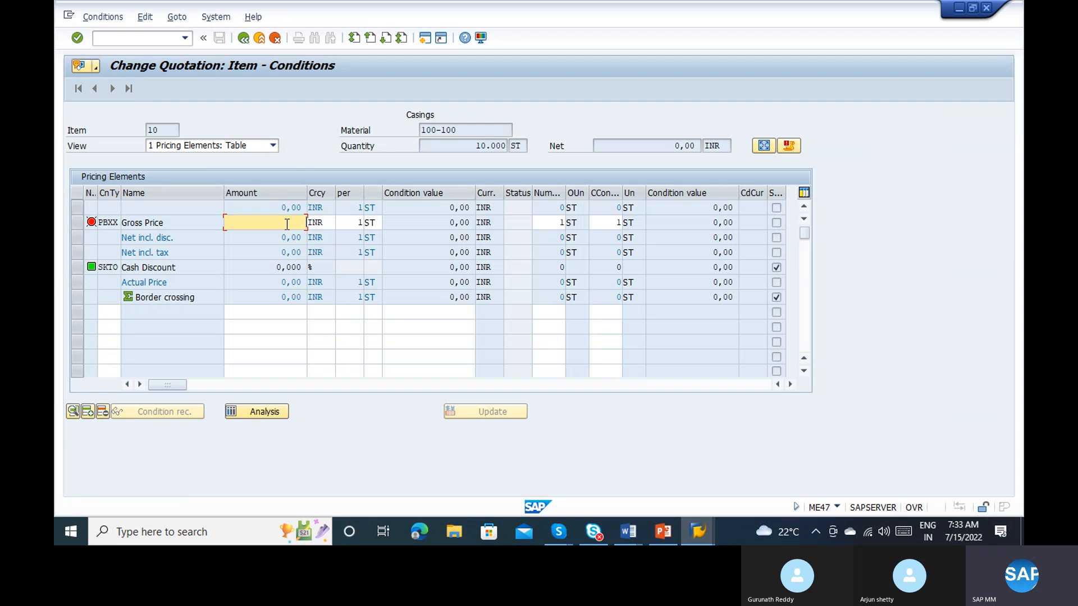
key("Return")
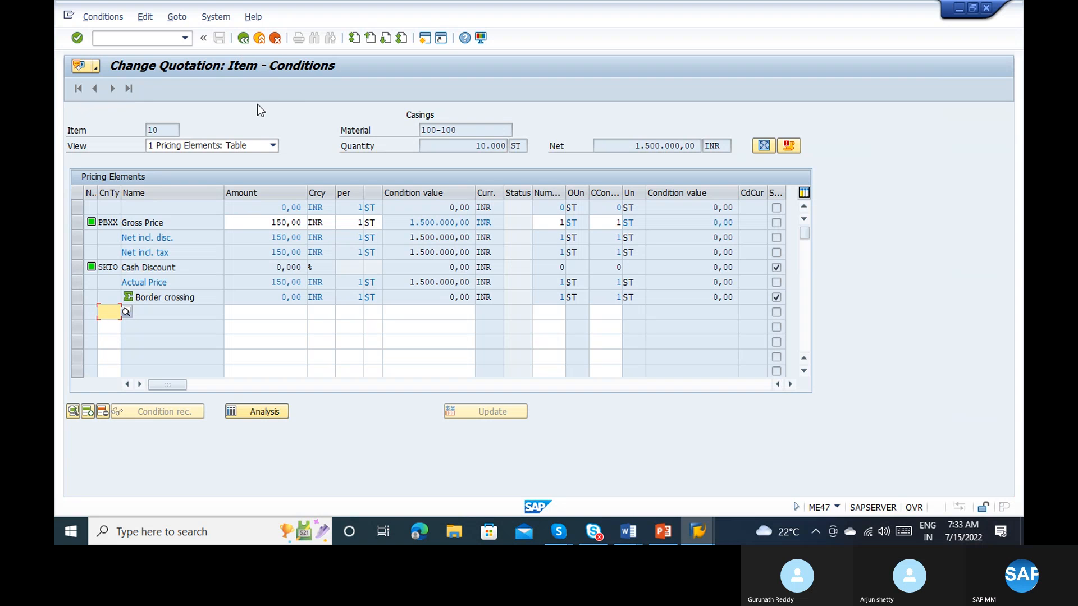
Step: Advance to the SEMI FINISHED item's pricing conditions and set its gross price to 900 INR
left_click(243, 38)
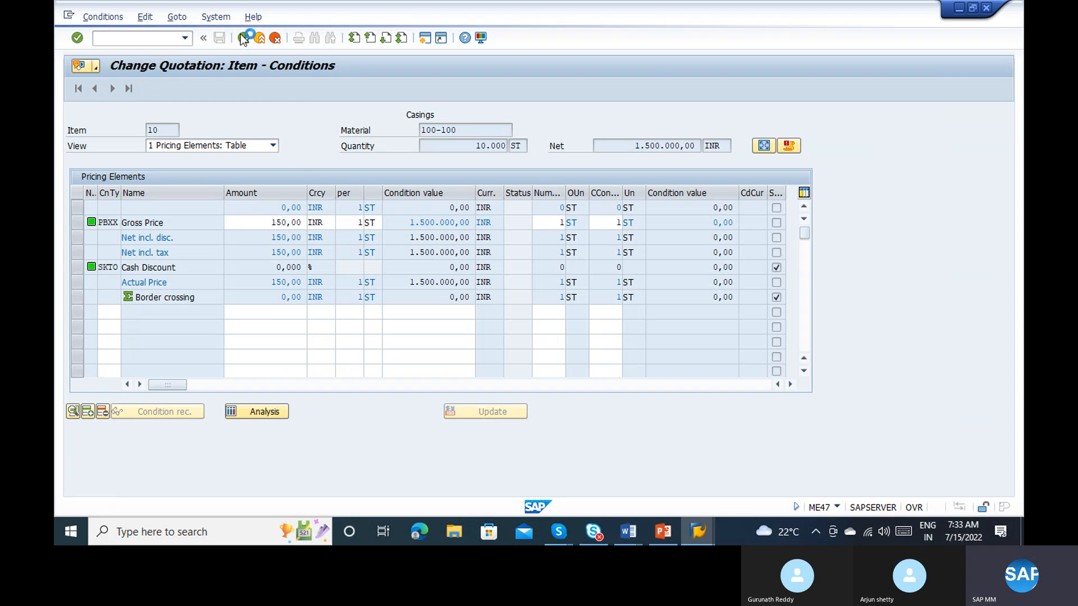
left_click(287, 223)
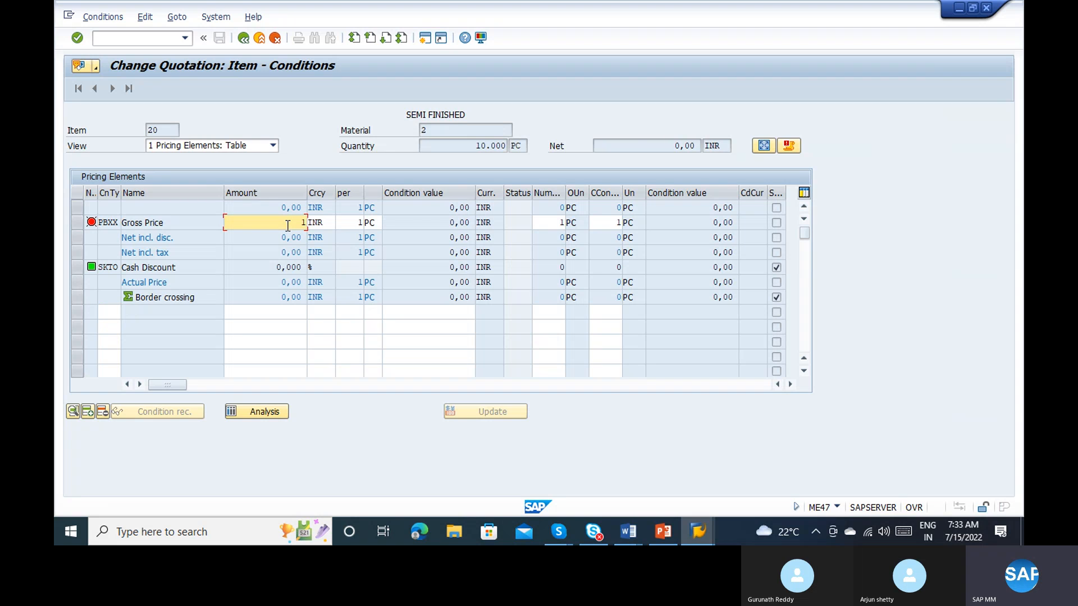
type("900")
key("Return")
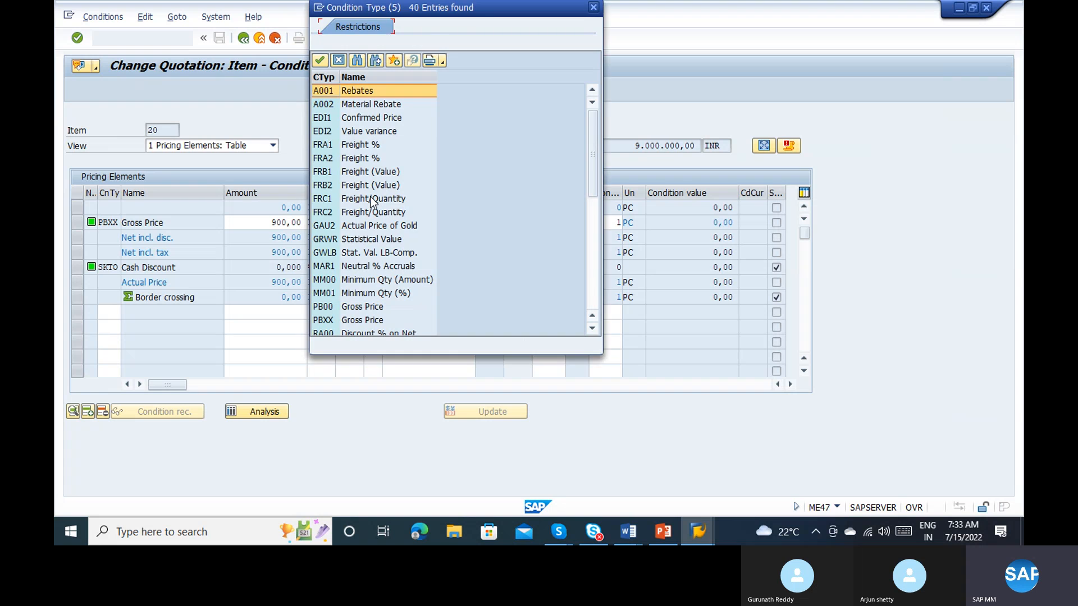
Step: Add a Freight/Quantity condition (FRC1) of 10 INR to the SEMI FINISHED item and save the quotation
double_click(374, 200)
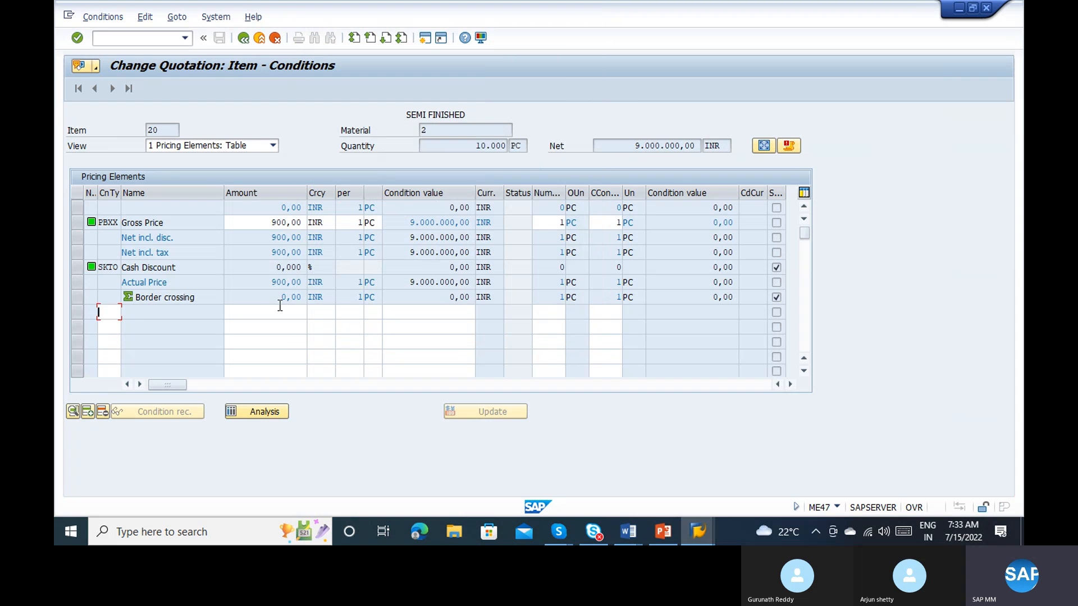
left_click(260, 315)
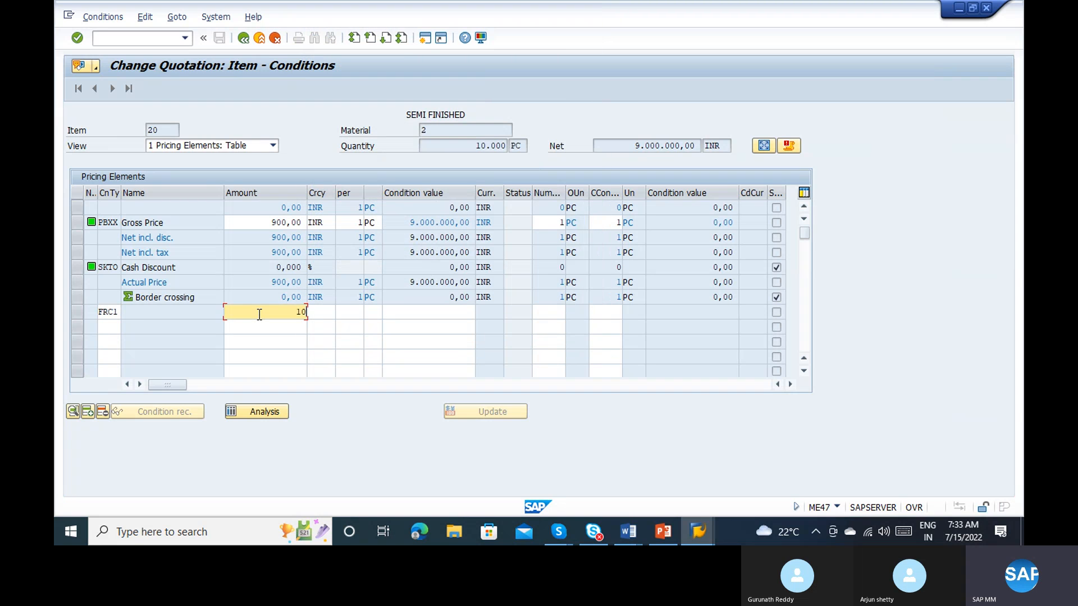
type("10")
key("Return")
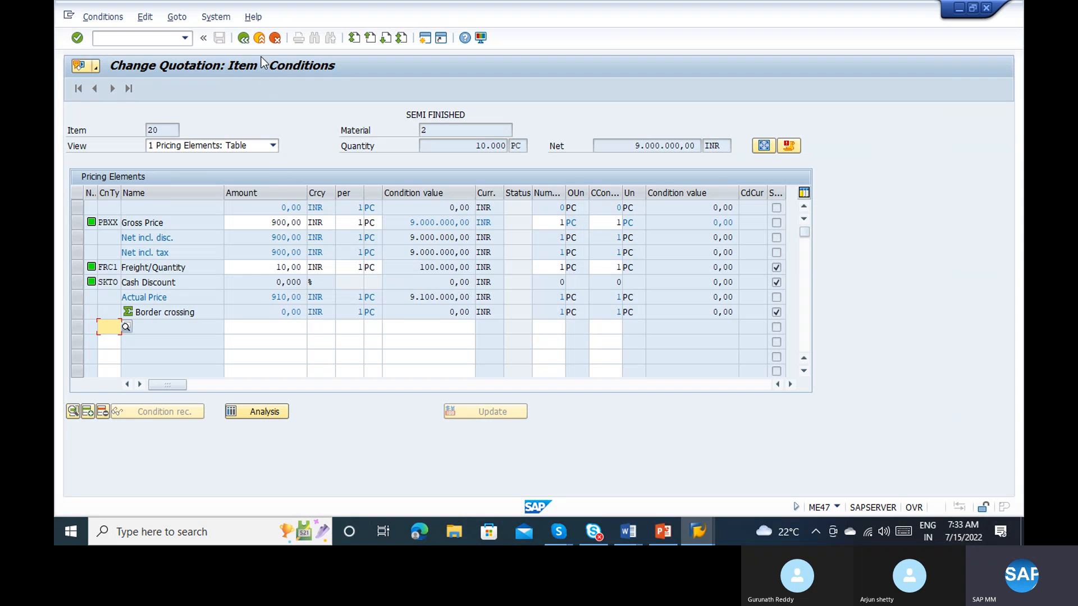
left_click(245, 37)
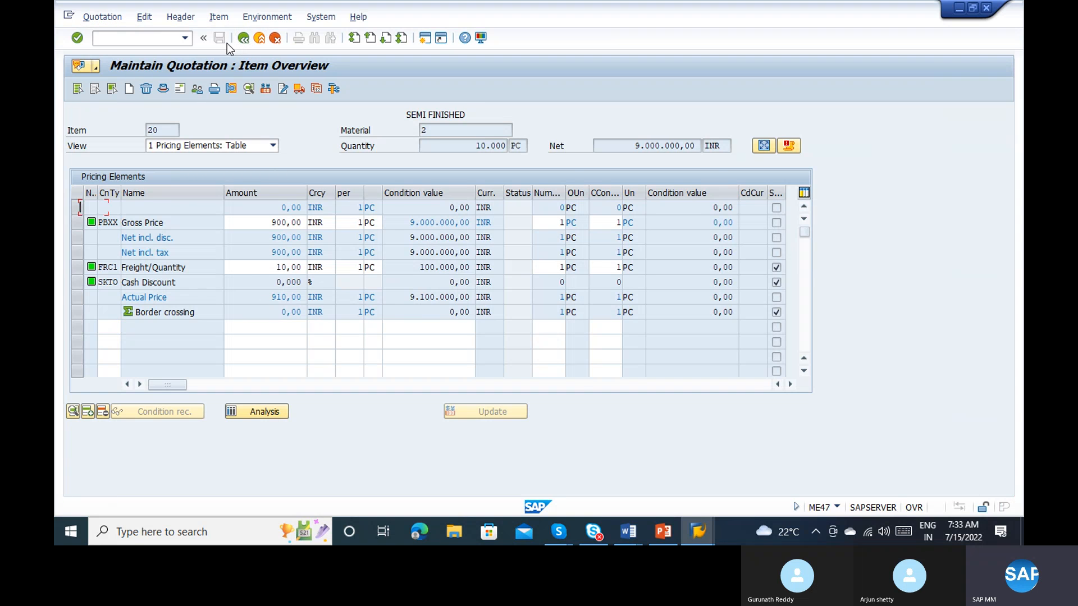
left_click(219, 39)
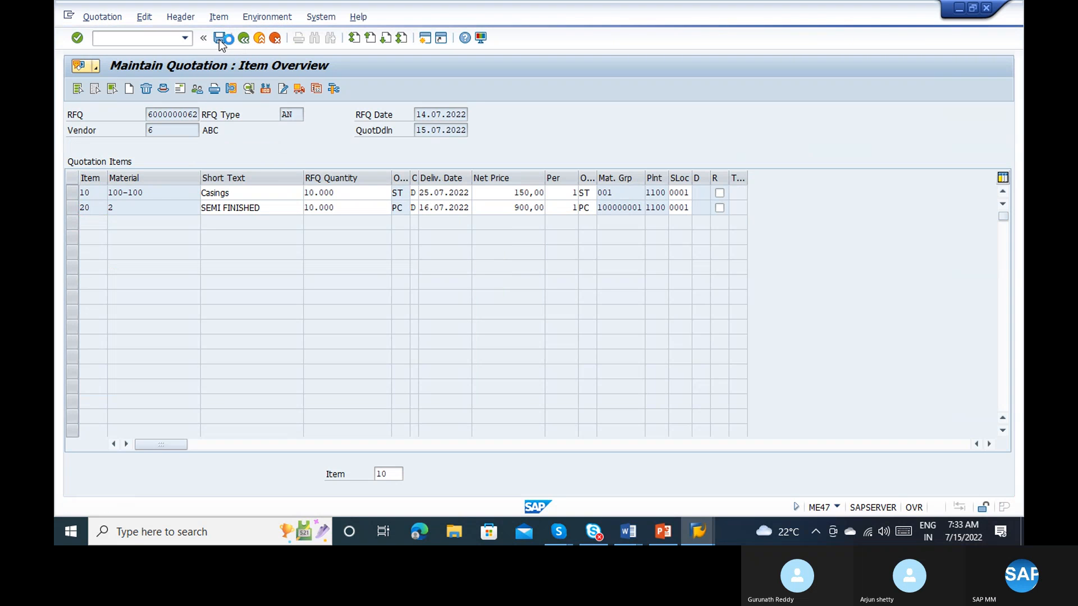
left_click(698, 532)
left_click(905, 450)
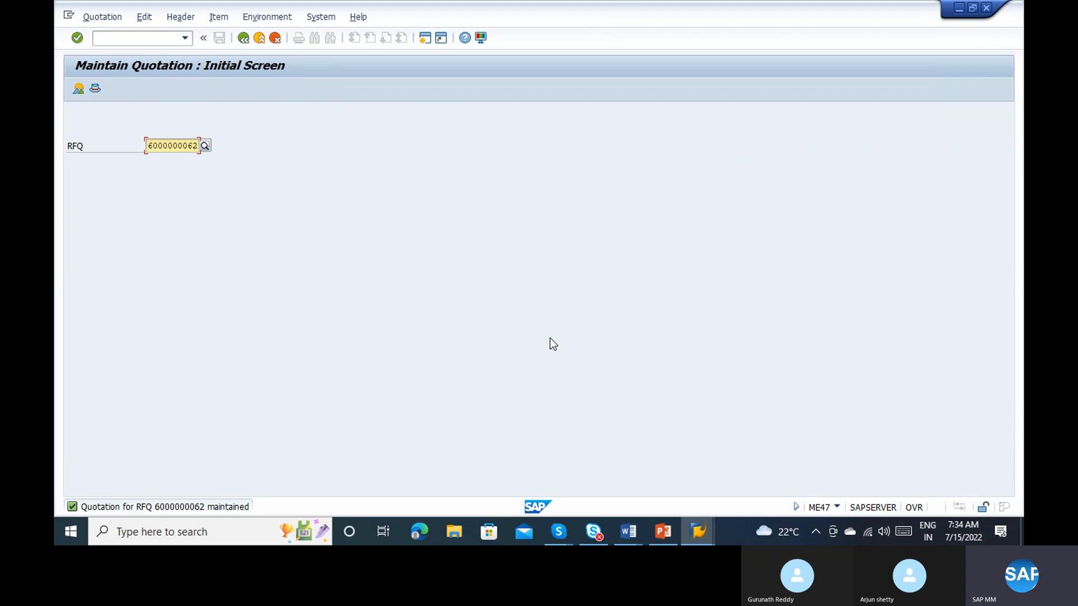
key("Right")
key("Right")
key("Right")
key("Right")
key("Right")
key("Right")
key("Right")
key("Right")
key("Right")
key("Return")
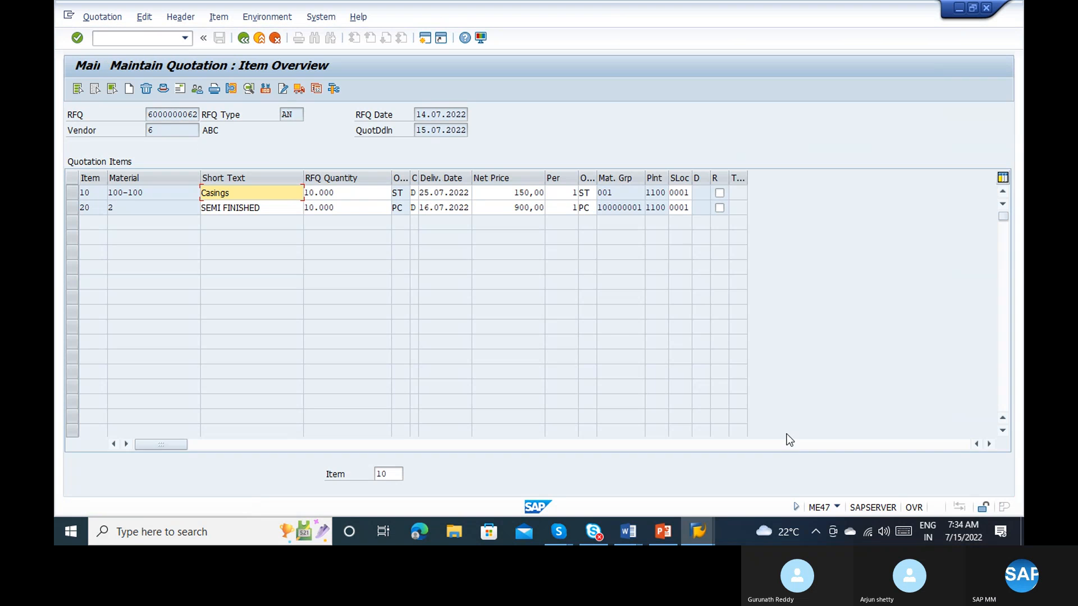
left_click(243, 38)
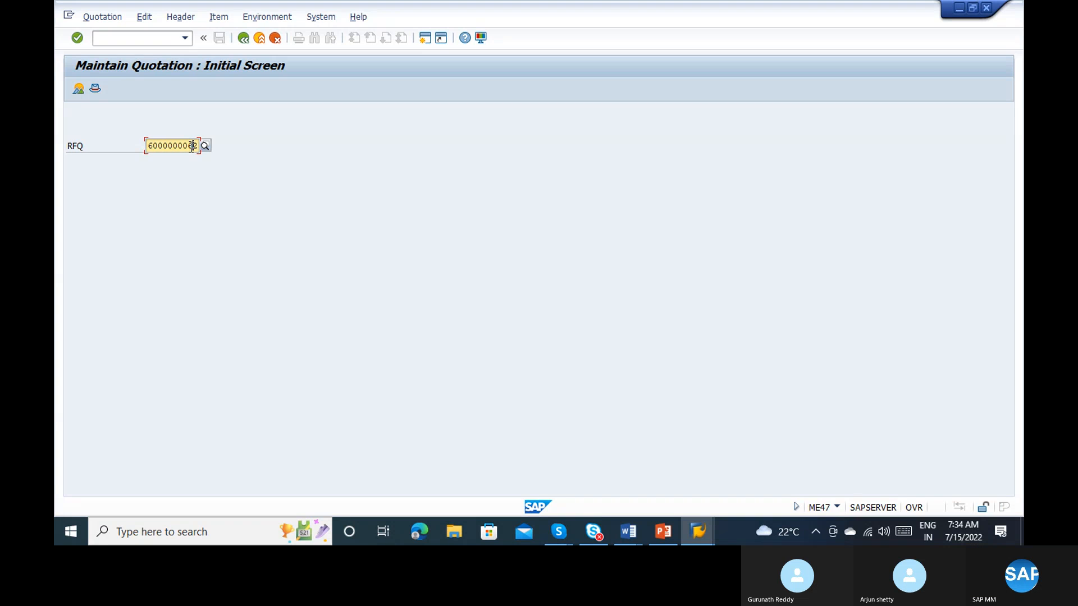
key("Return")
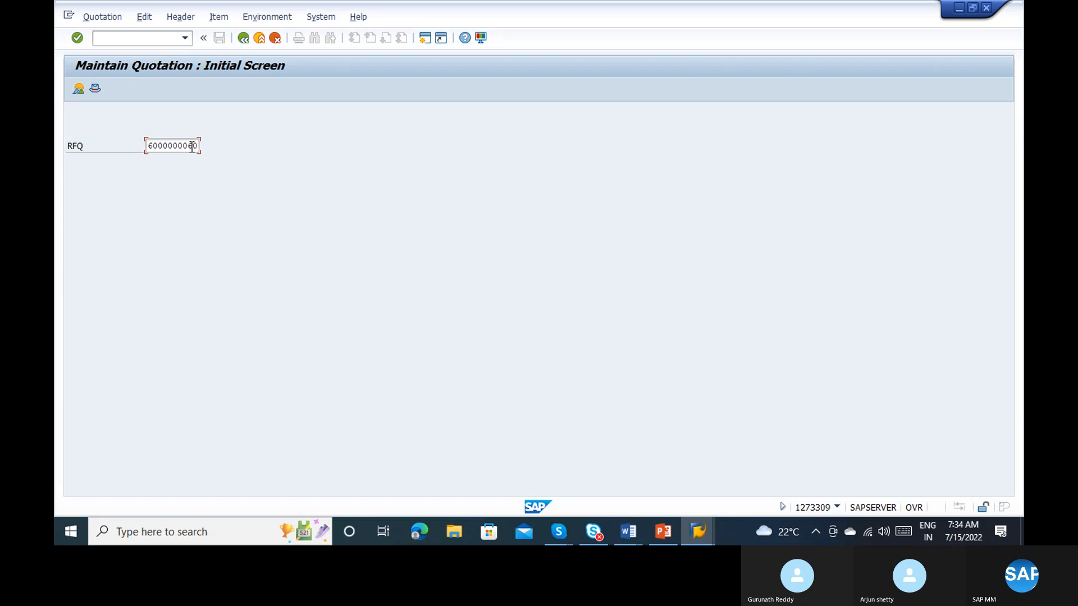
left_click(191, 145)
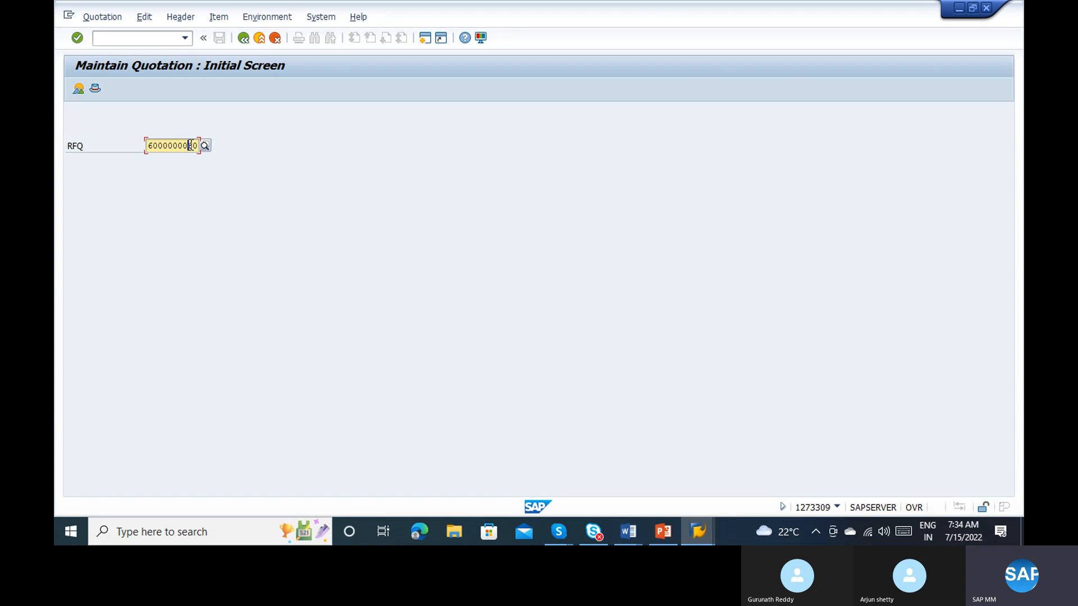
key("Return")
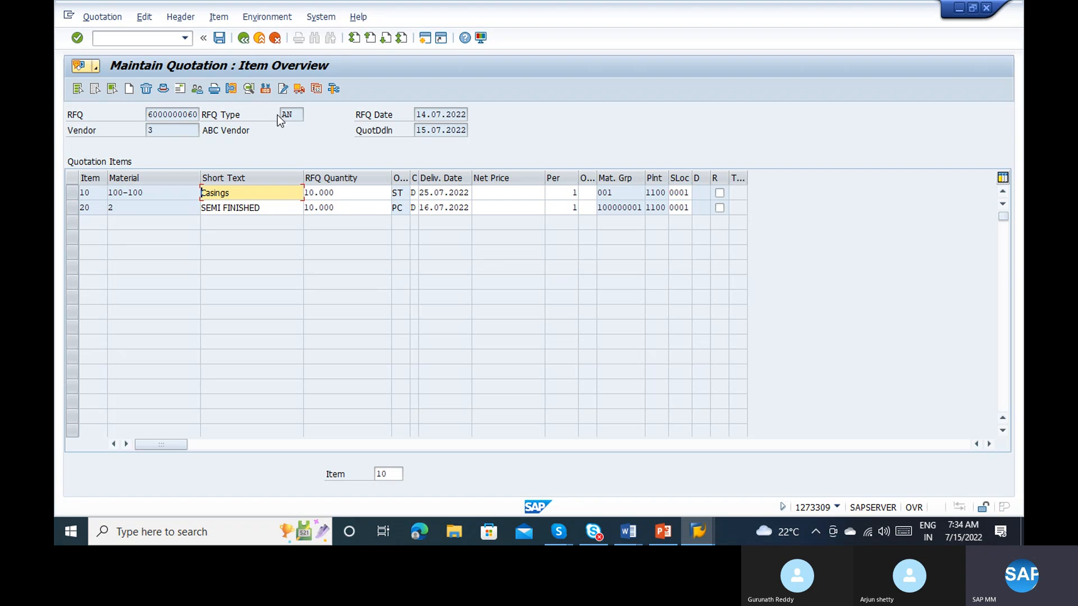
left_click(78, 89)
left_click(269, 88)
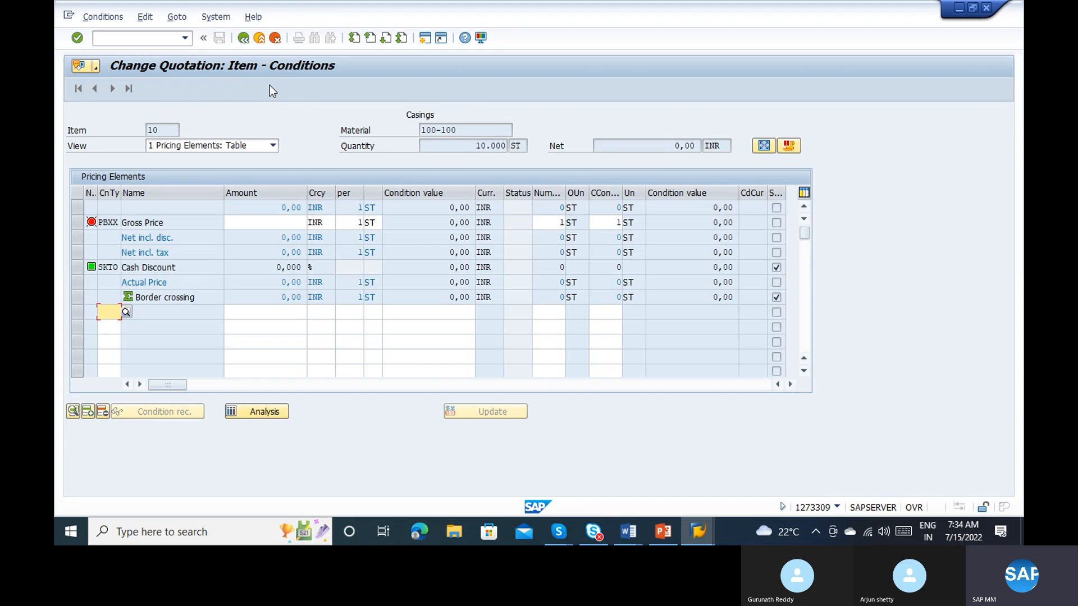
left_click(287, 224)
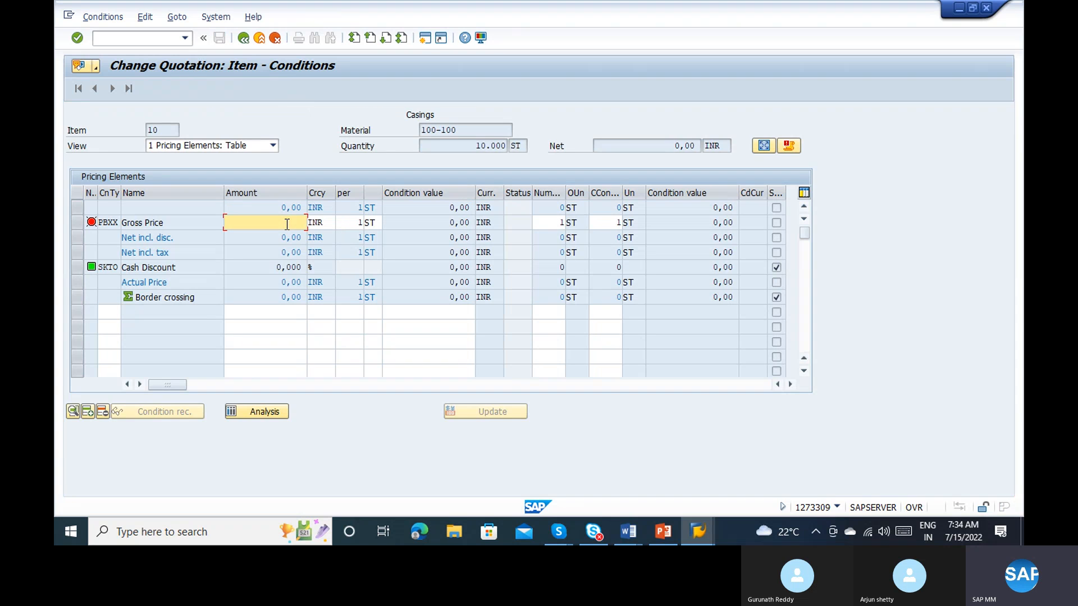
type("120")
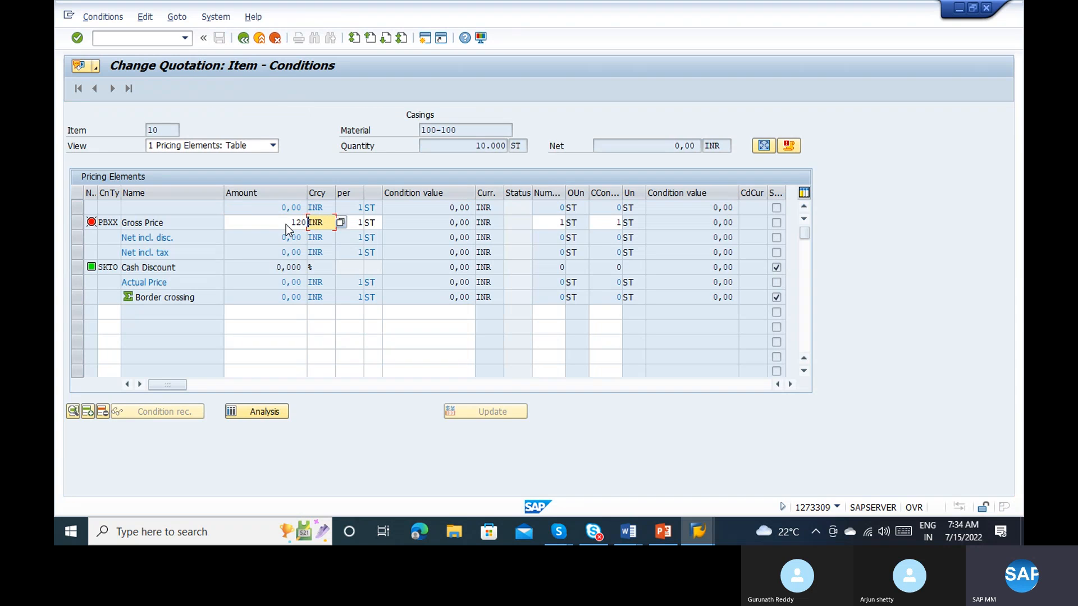
key("Return")
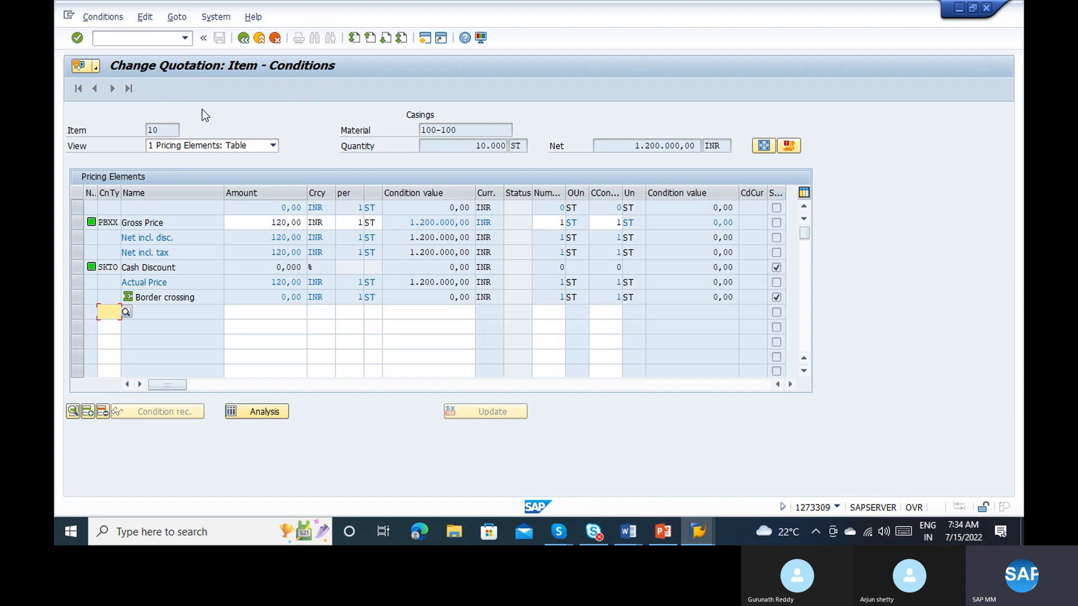
left_click(244, 40)
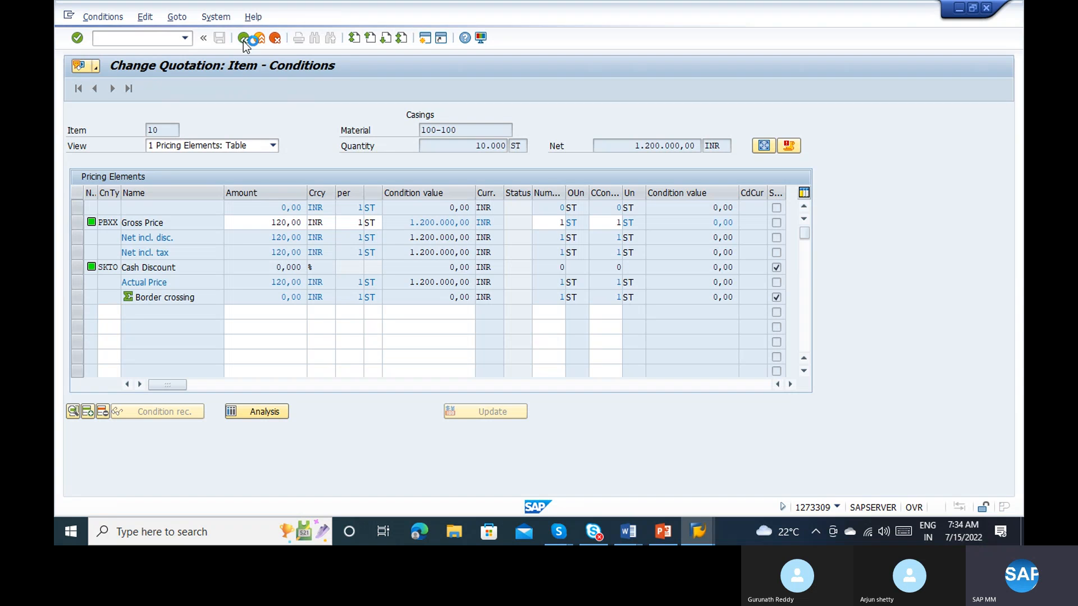
left_click(257, 223)
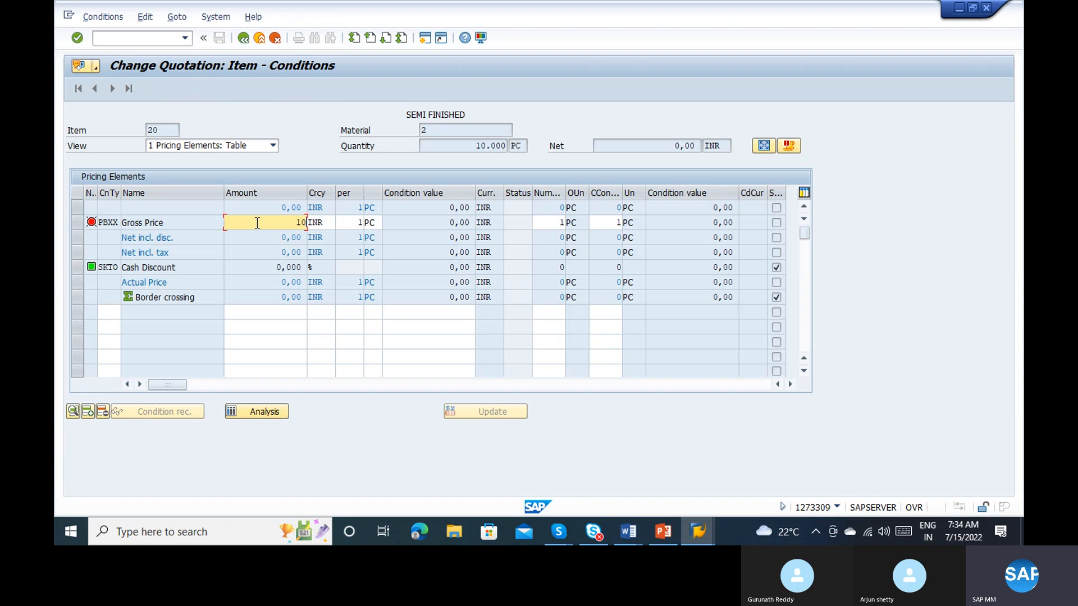
key("Return")
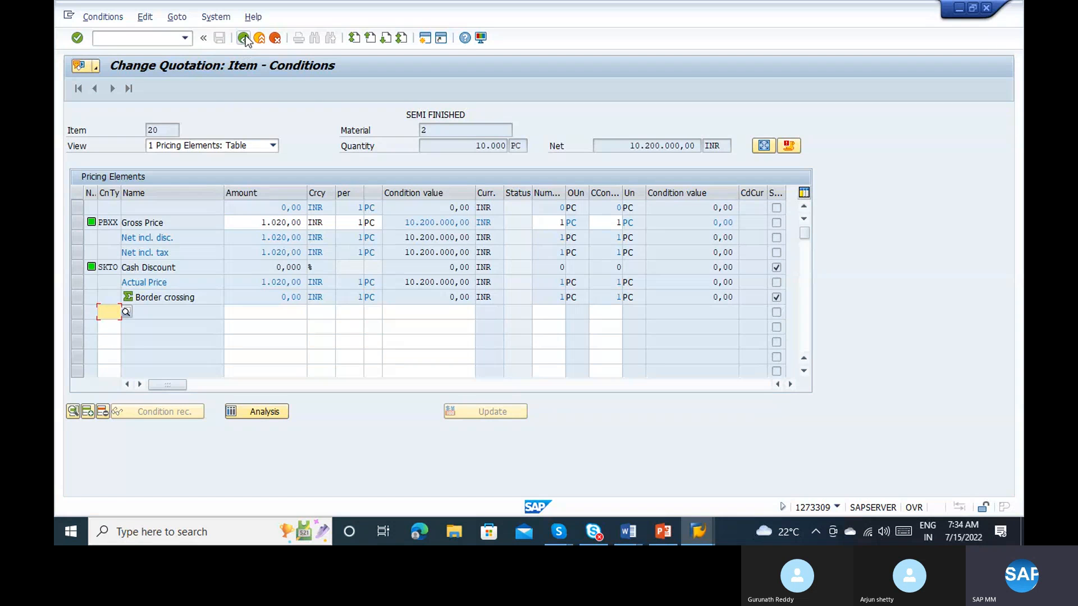
left_click(244, 39)
left_click(224, 38)
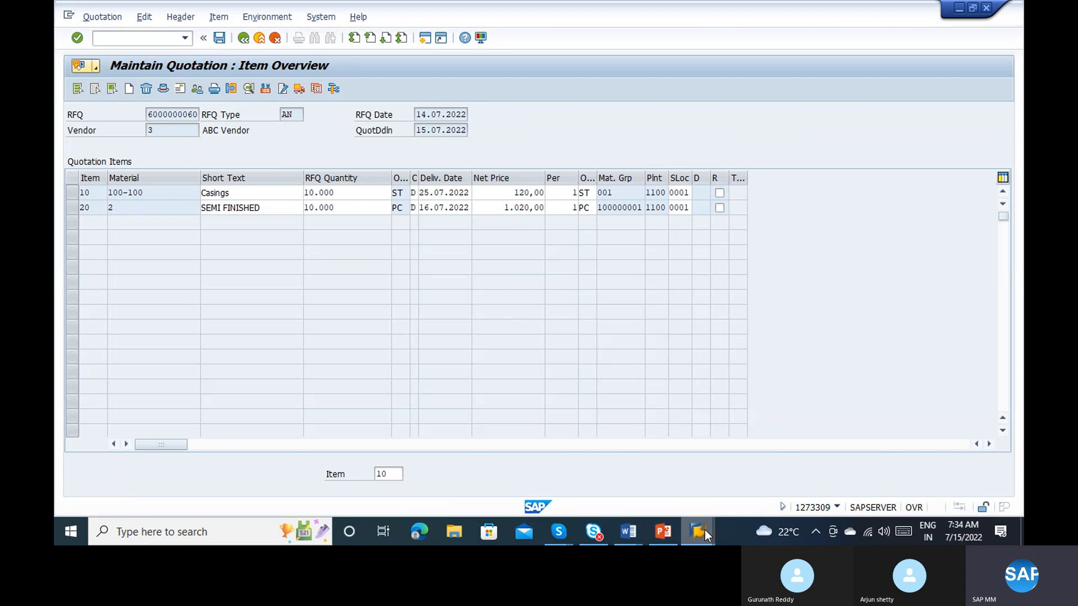
mouse_move(705, 530)
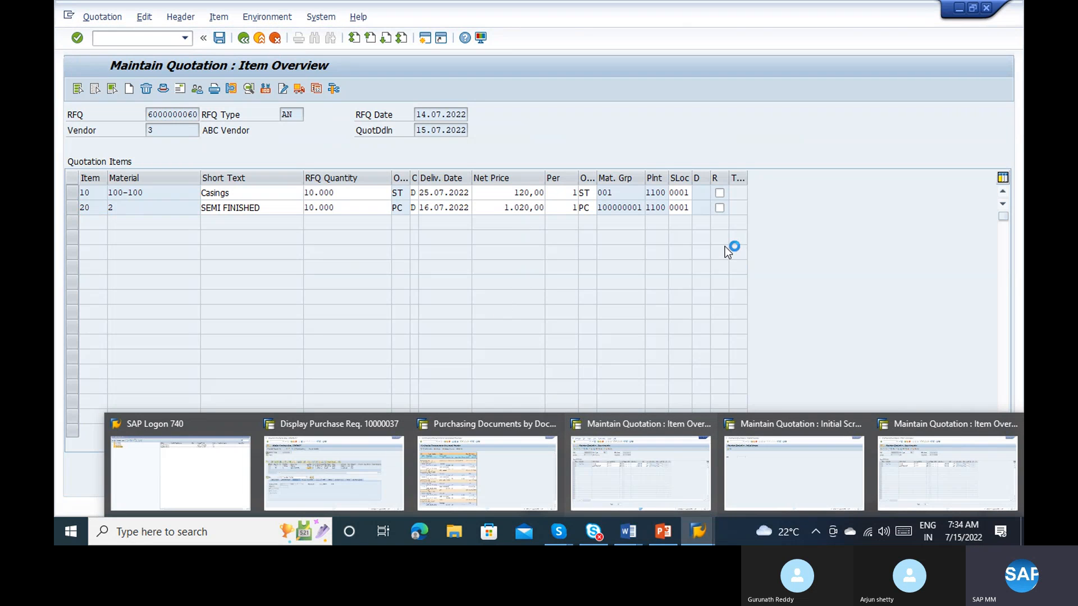
left_click(698, 532)
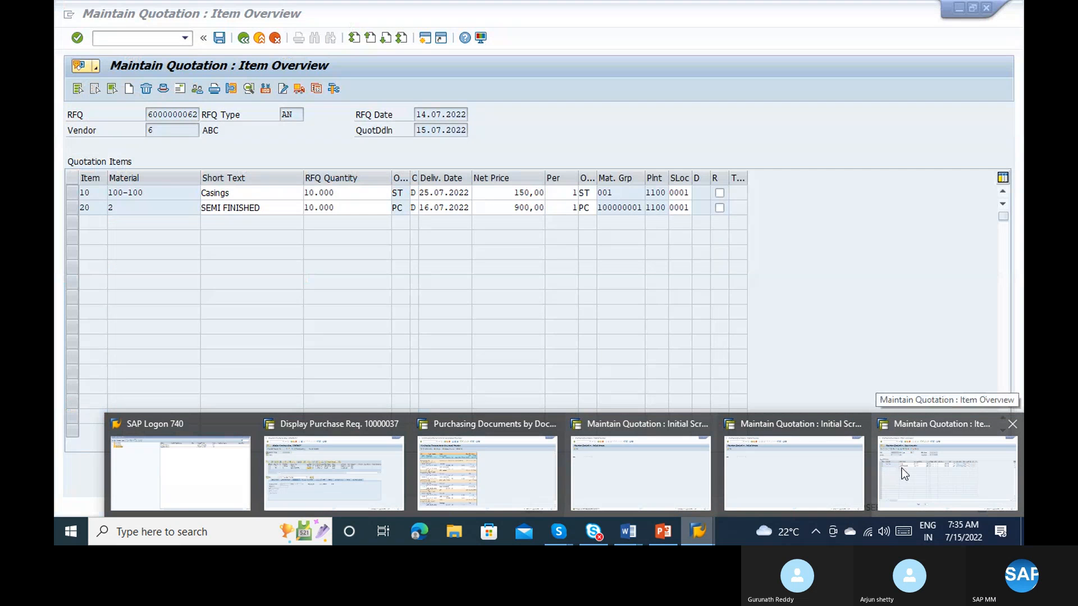
left_click(902, 468)
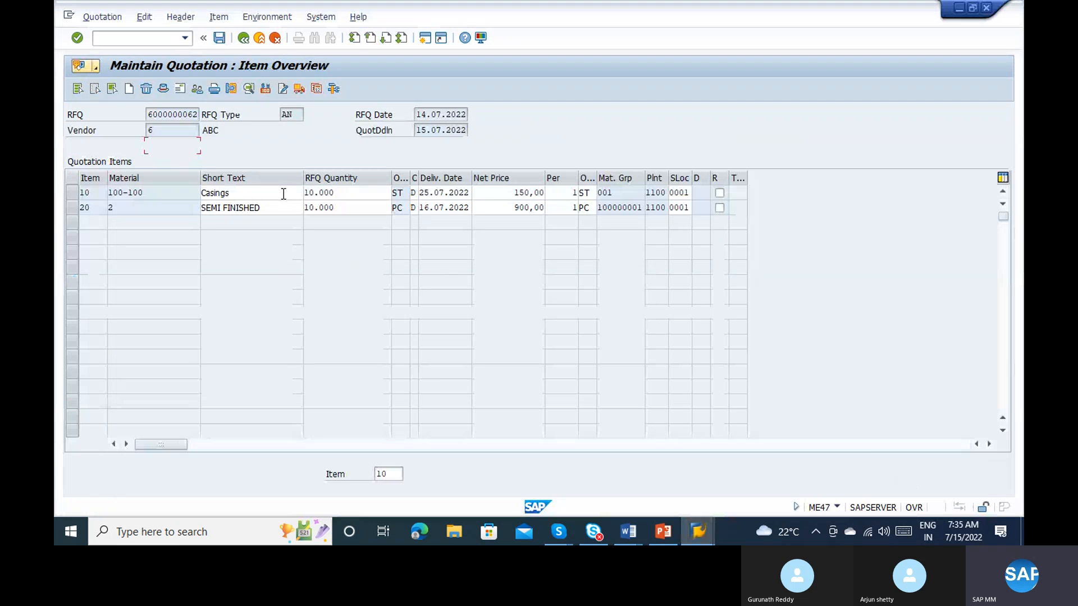
left_click(243, 39)
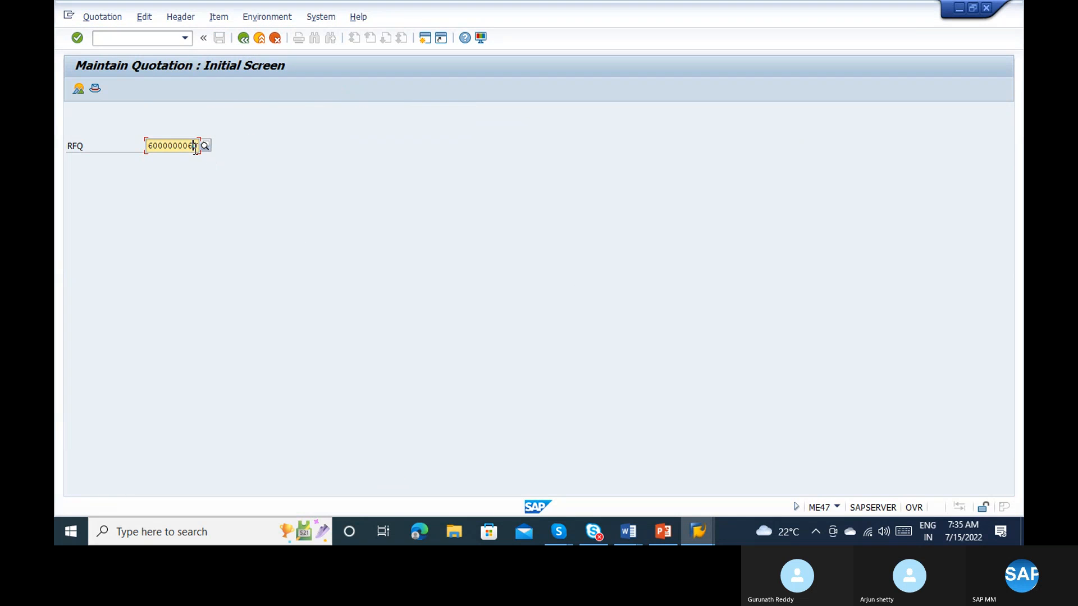
key("Return")
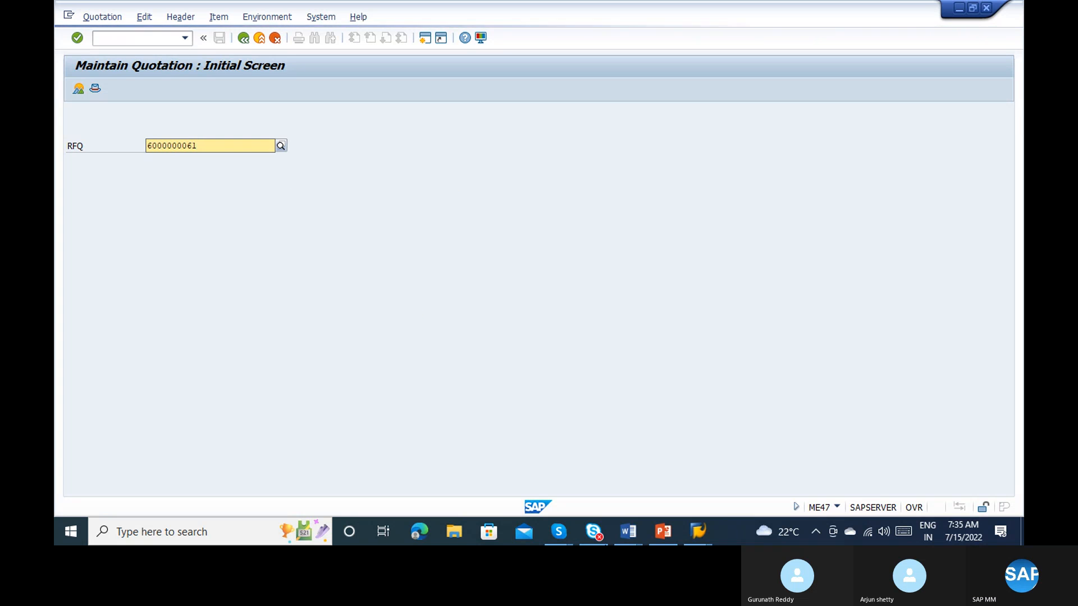
mouse_move(699, 523)
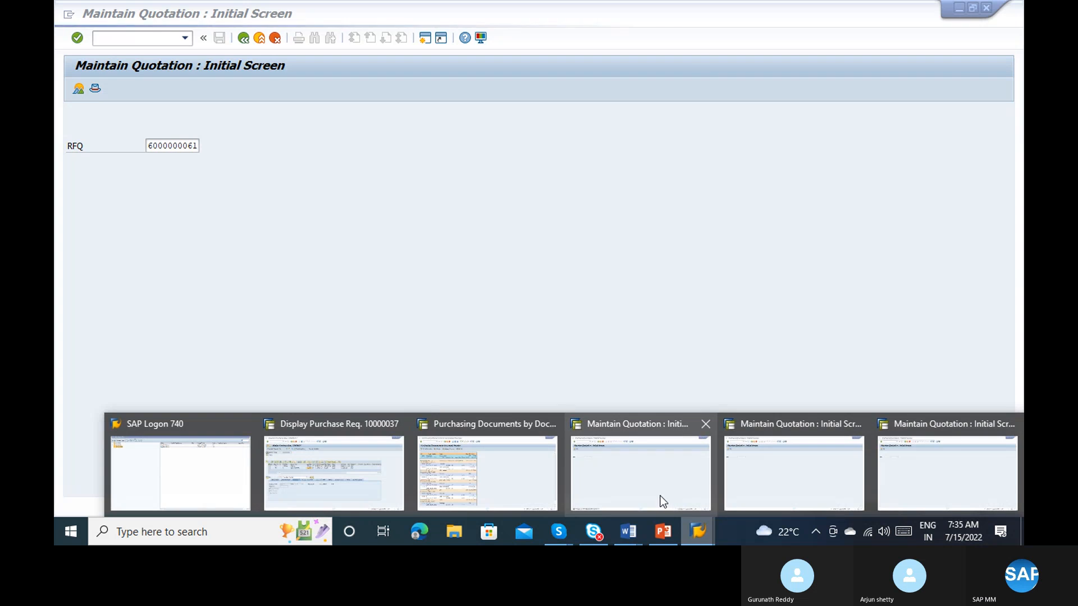
mouse_move(520, 477)
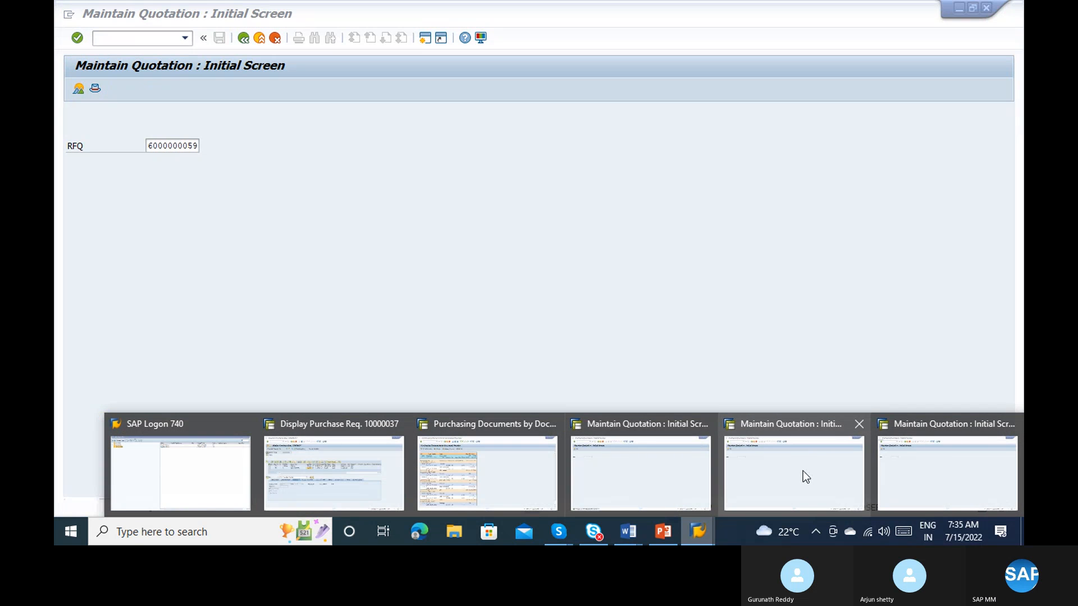
left_click(803, 472)
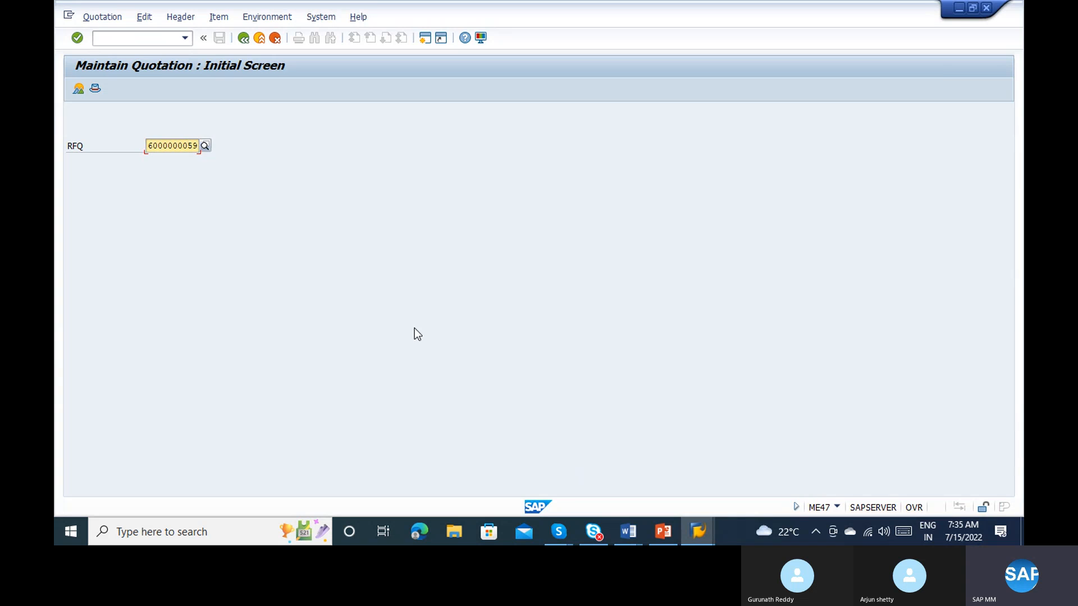
key("alt+Tab")
key("alt+Tab")
key("alt+Tab")
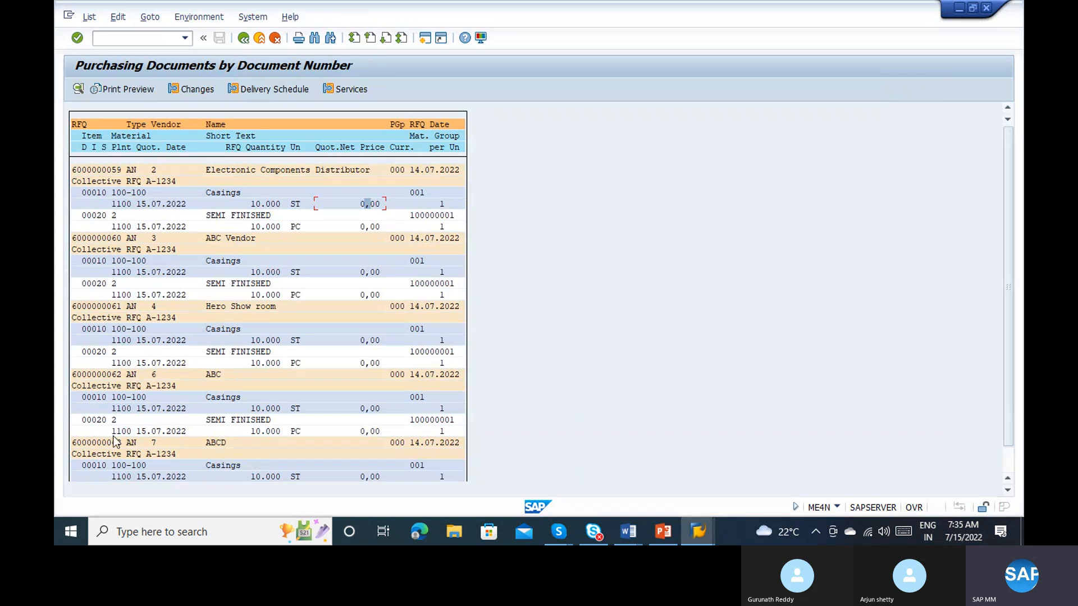
key("alt+Tab")
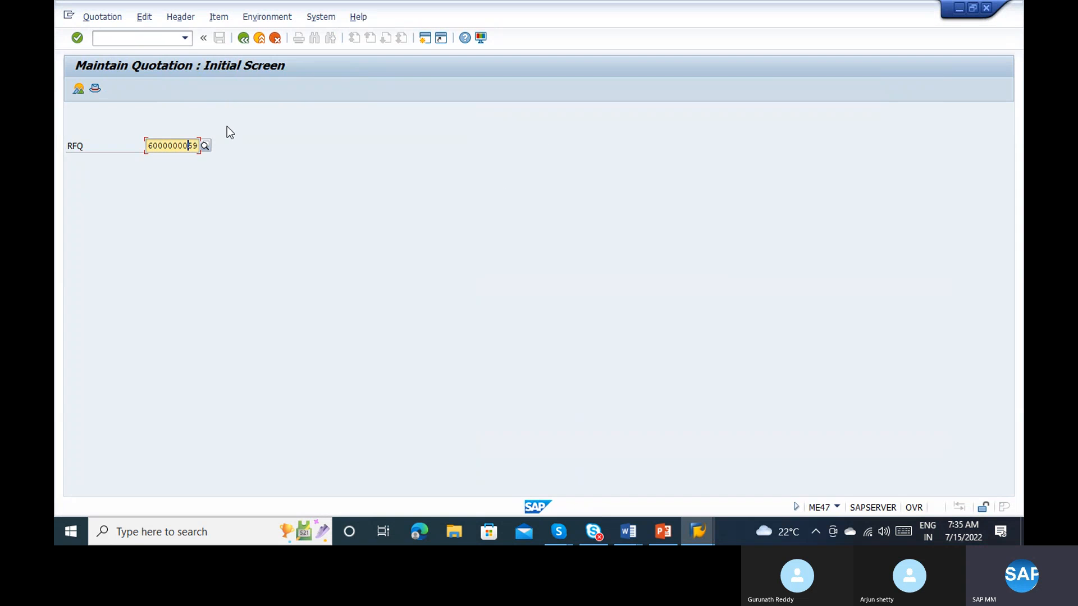
type("6")
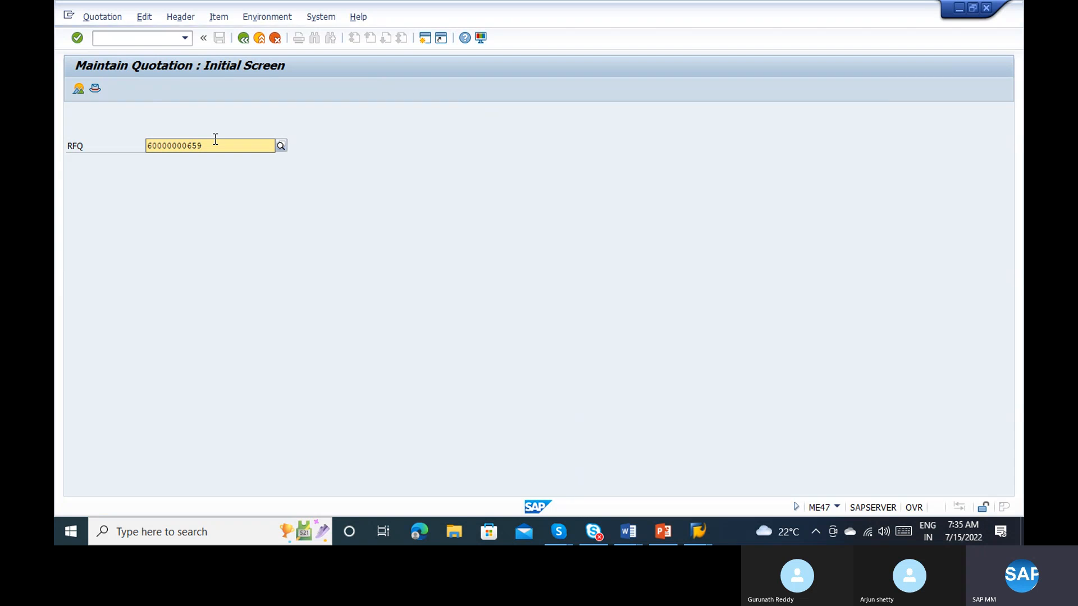
type("3")
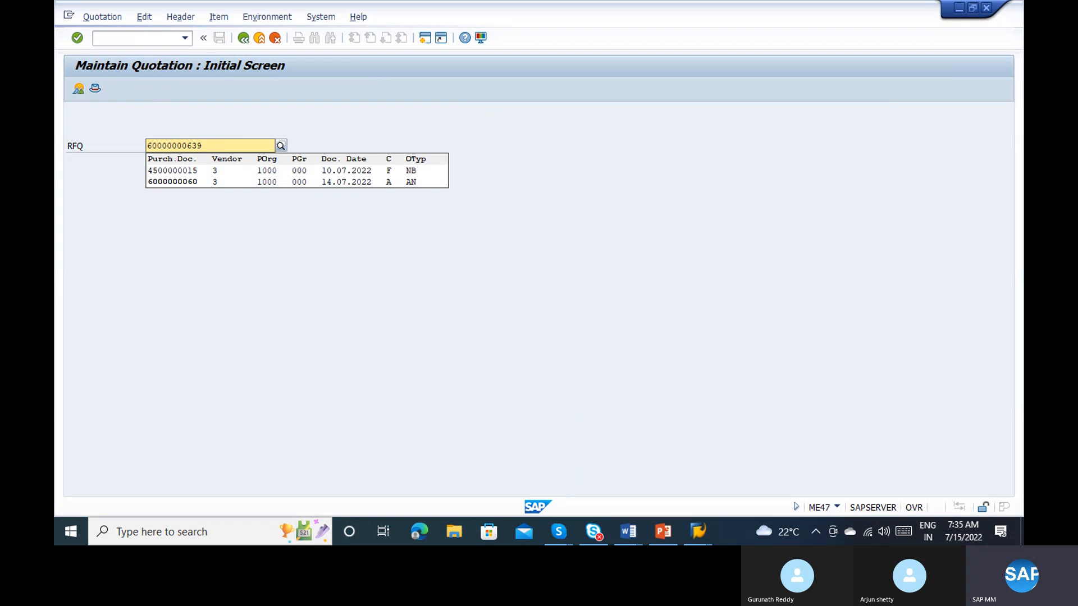
key("Escape")
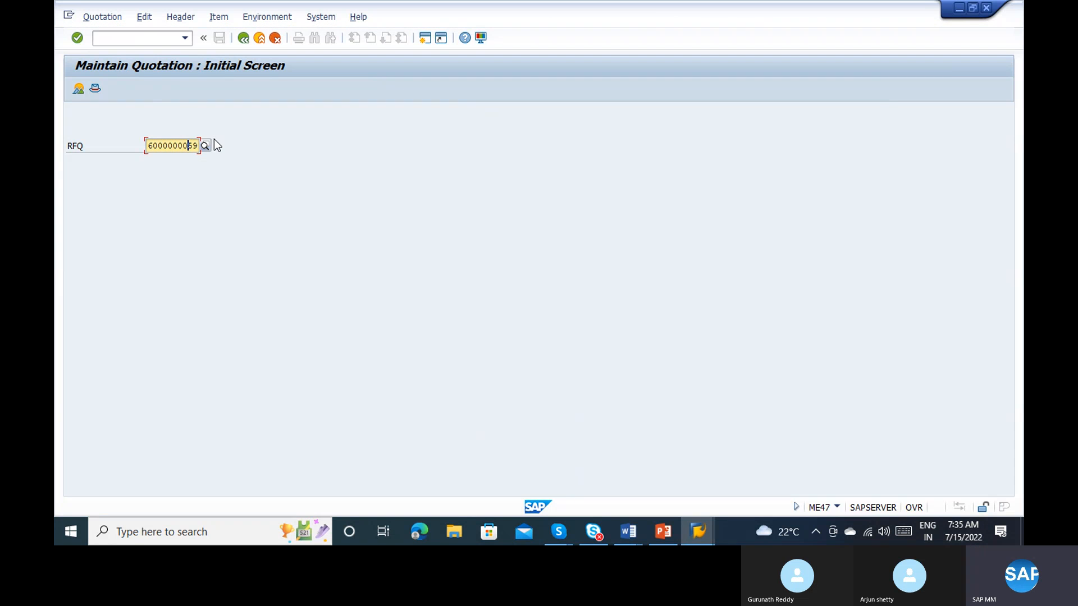
type("63")
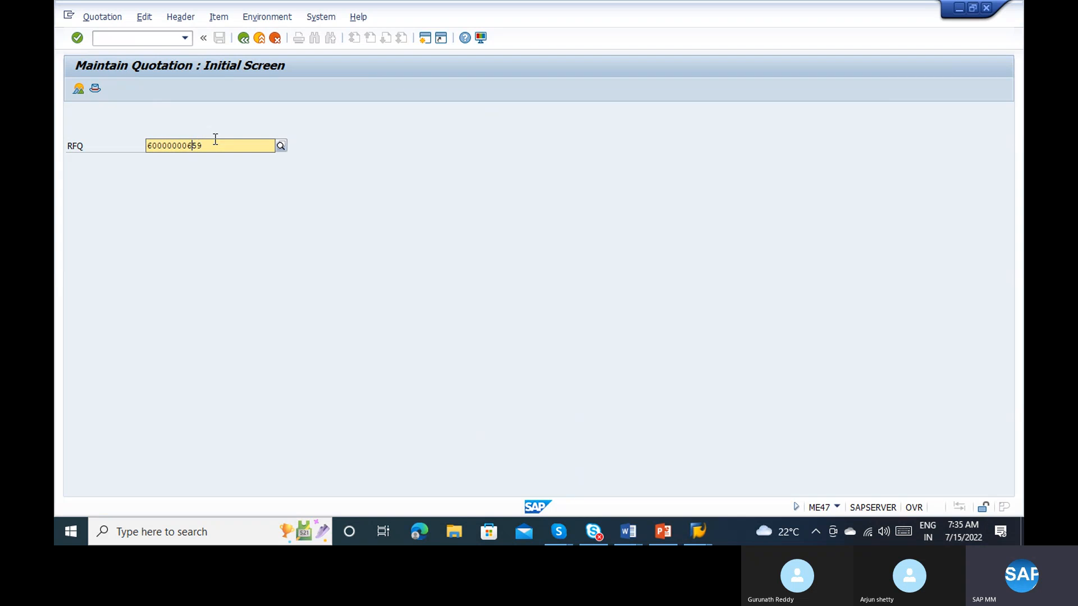
type("3")
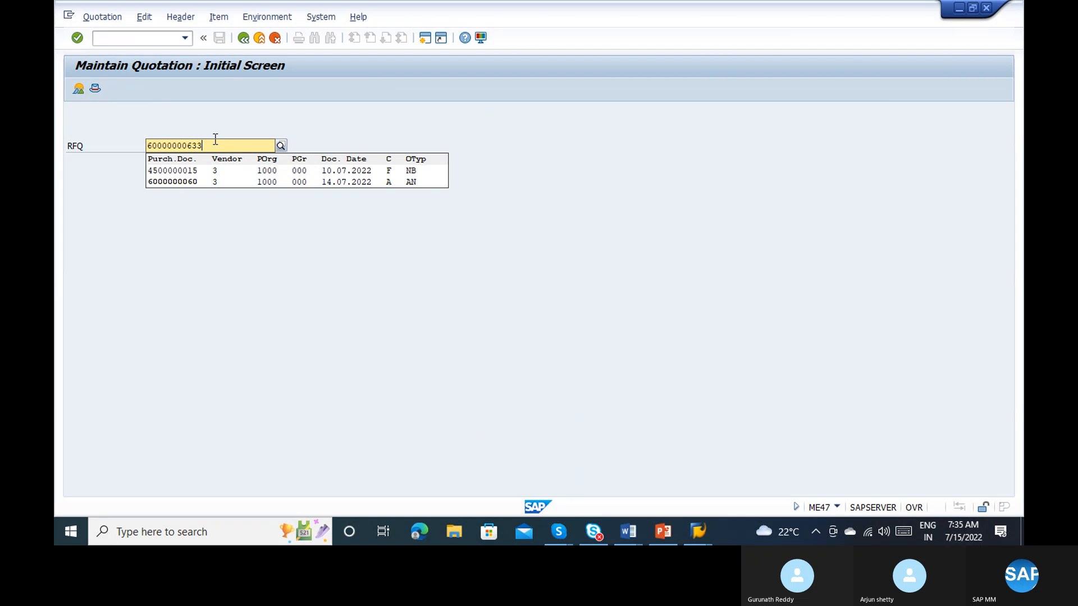
key("BackSpace")
type("59")
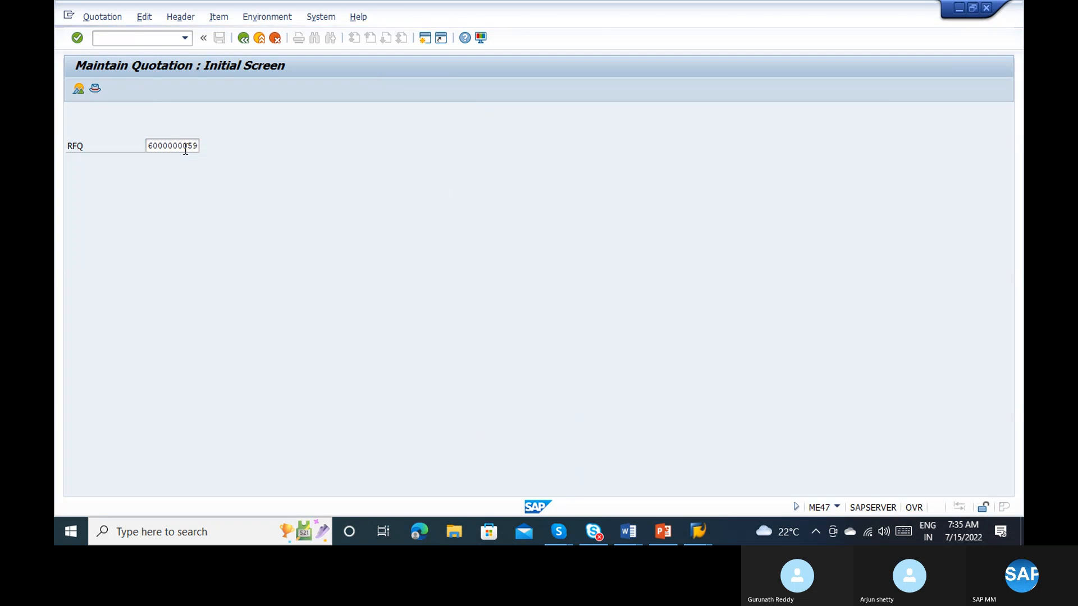
left_click(185, 147)
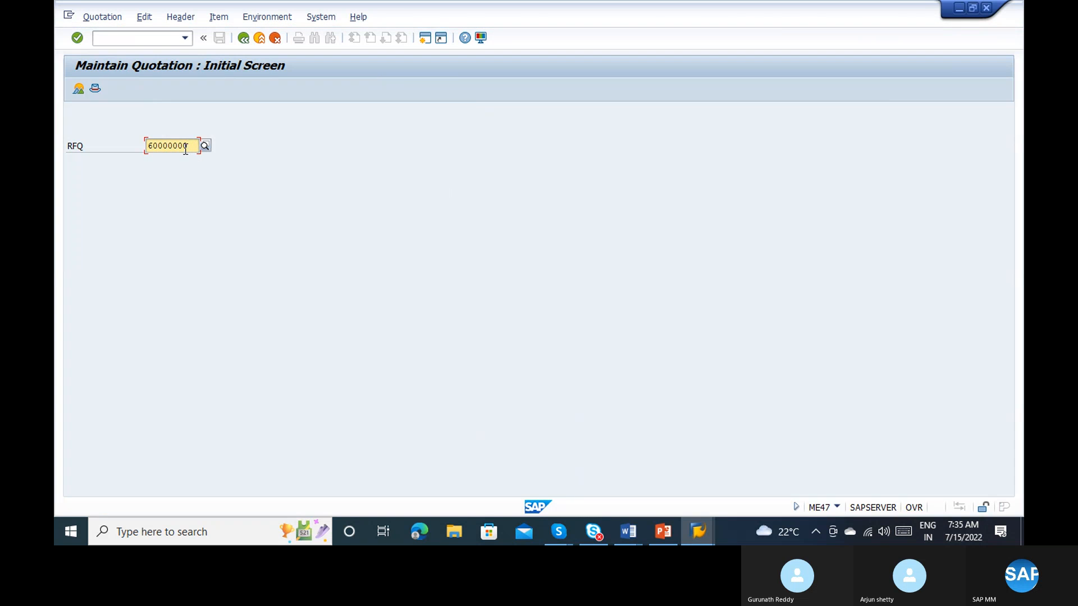
type("63")
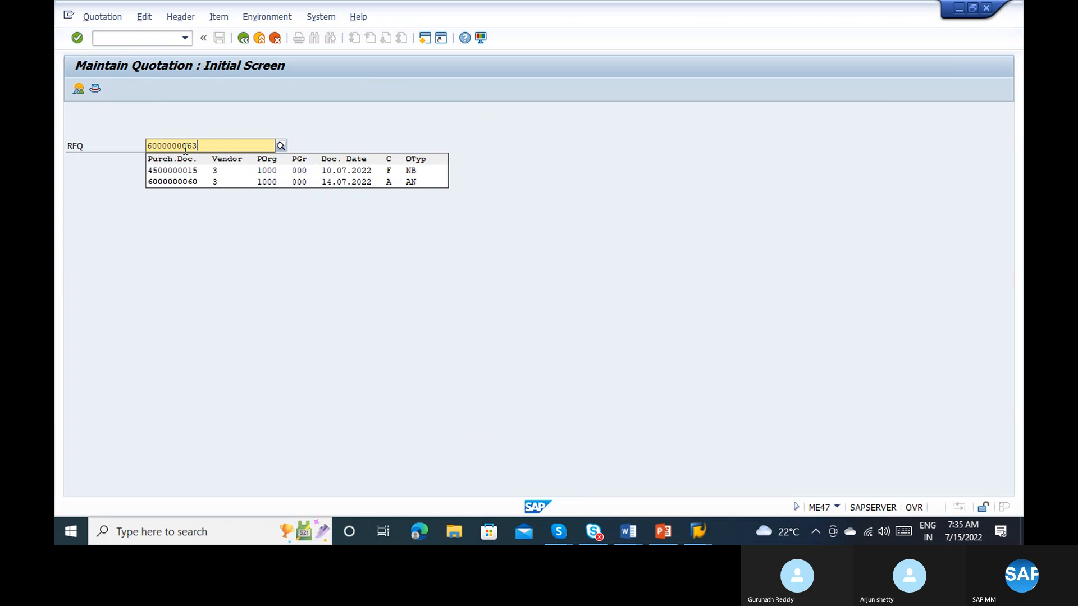
key("Return")
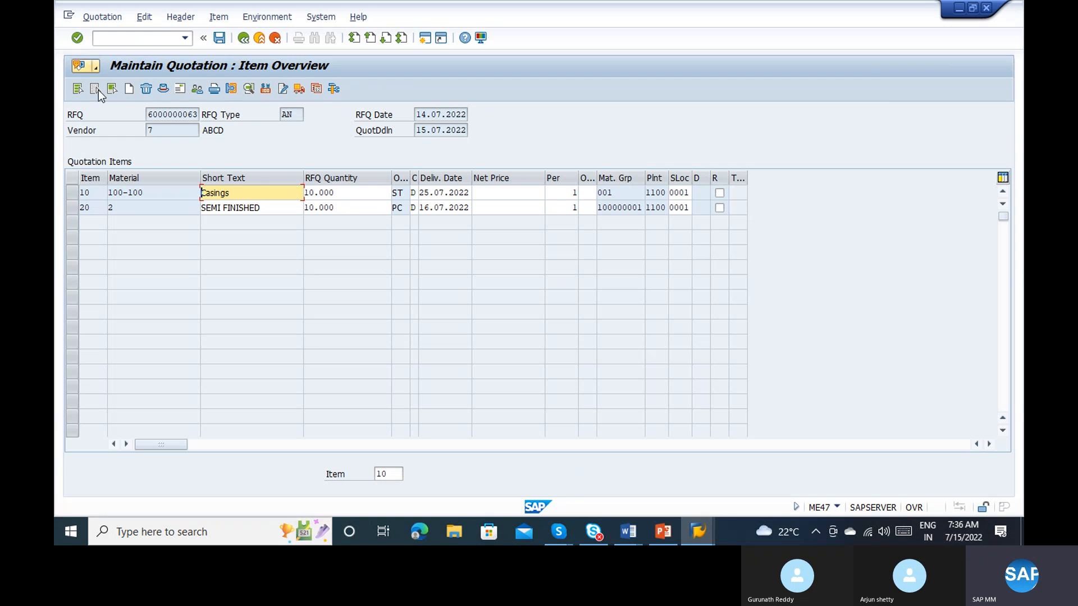
left_click(79, 88)
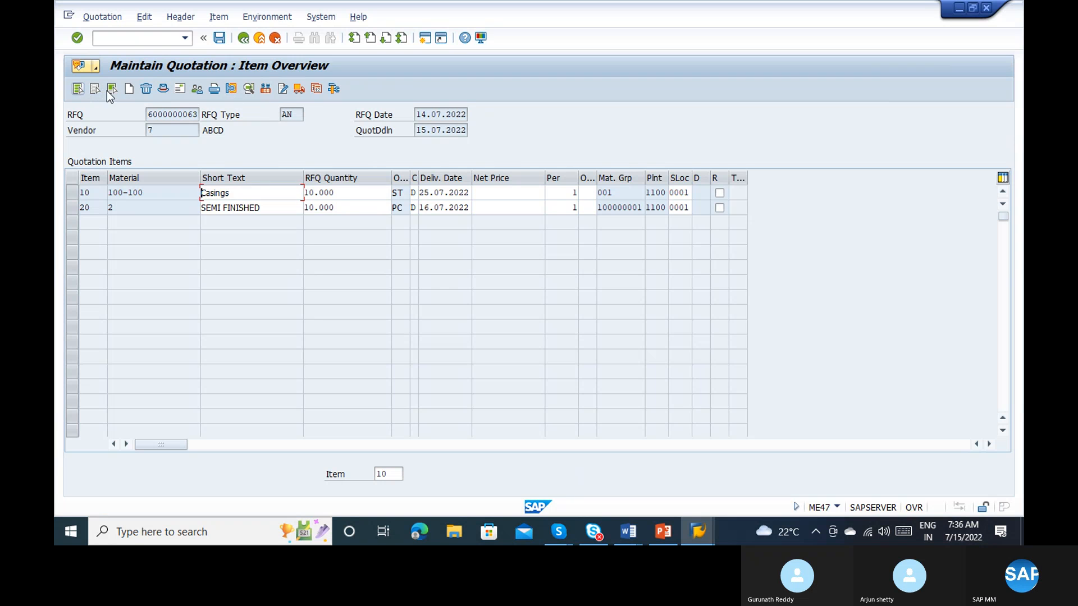
left_click(263, 92)
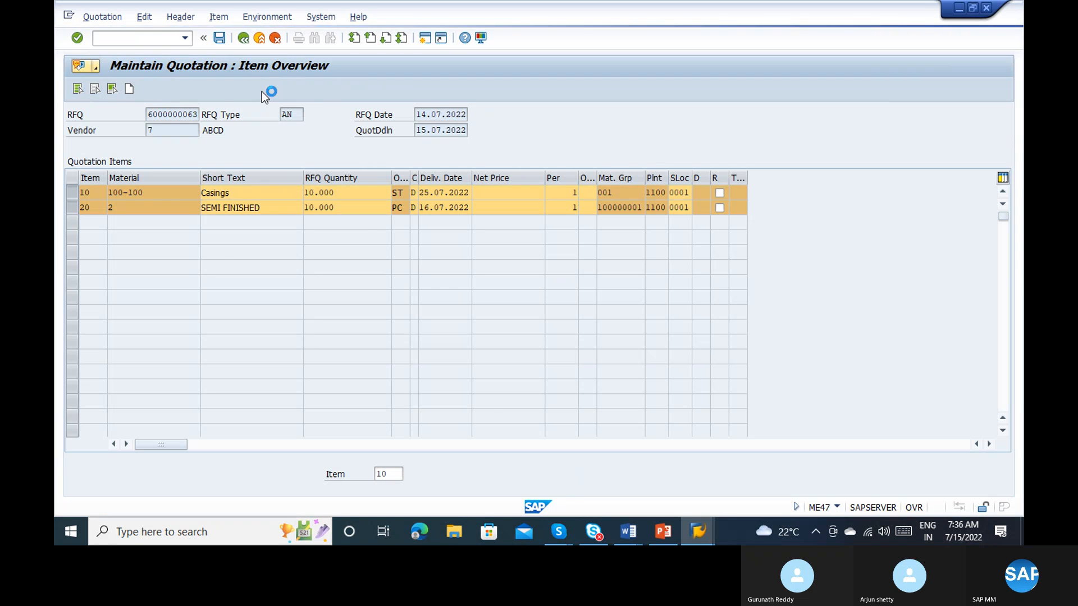
Step: Set the Casings item's gross price to 110 INR
left_click(279, 218)
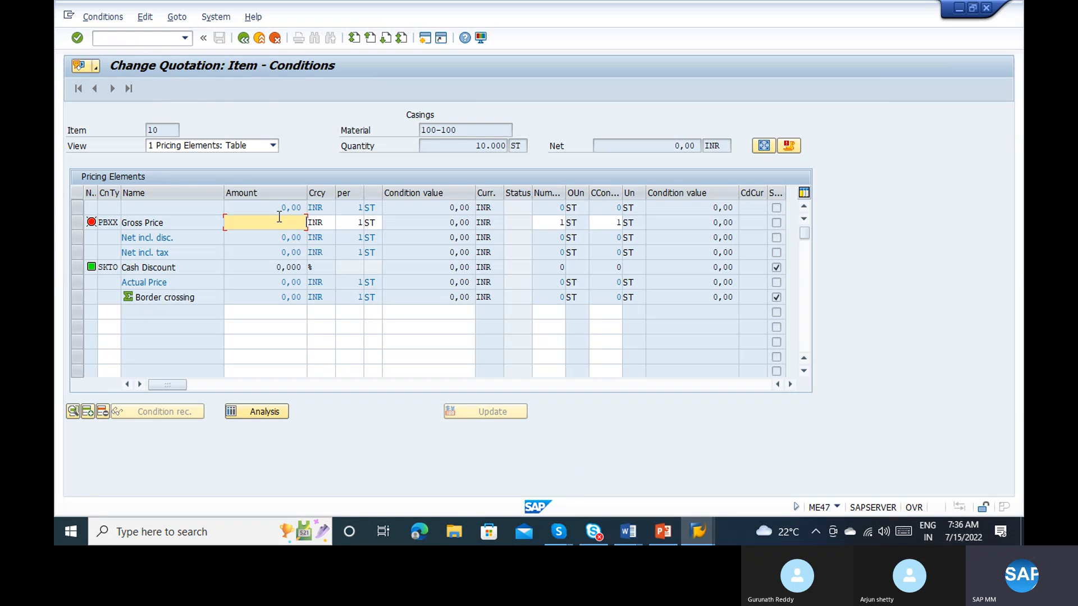
type("110")
key("Return")
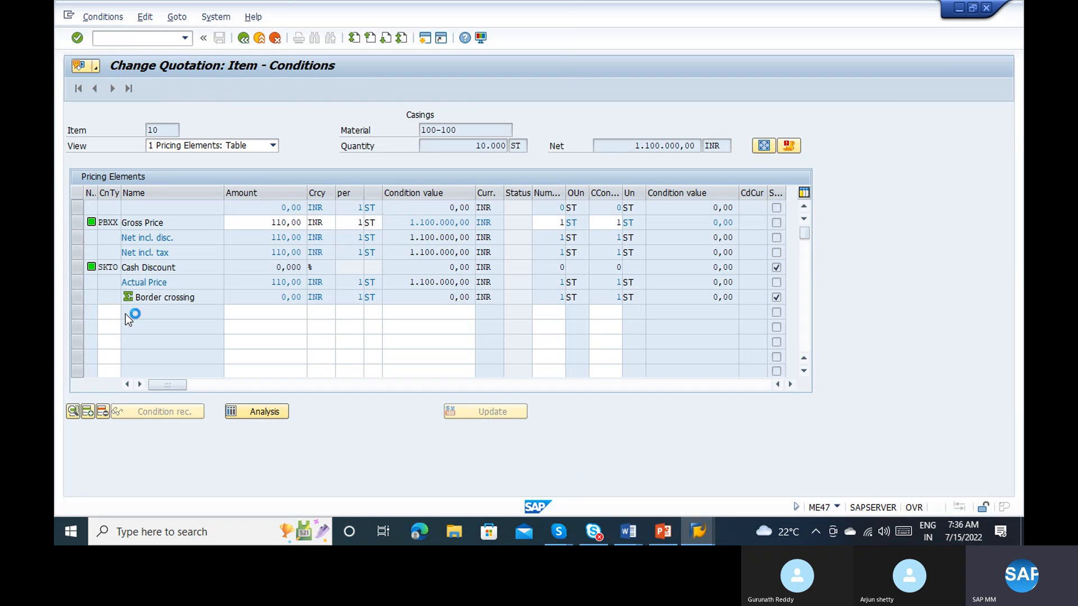
Step: Add condition type RA01 (Discount % on Gross) of 10 % to the Casings item and continue to the SEMI FINISHED item's conditions
left_click(125, 314)
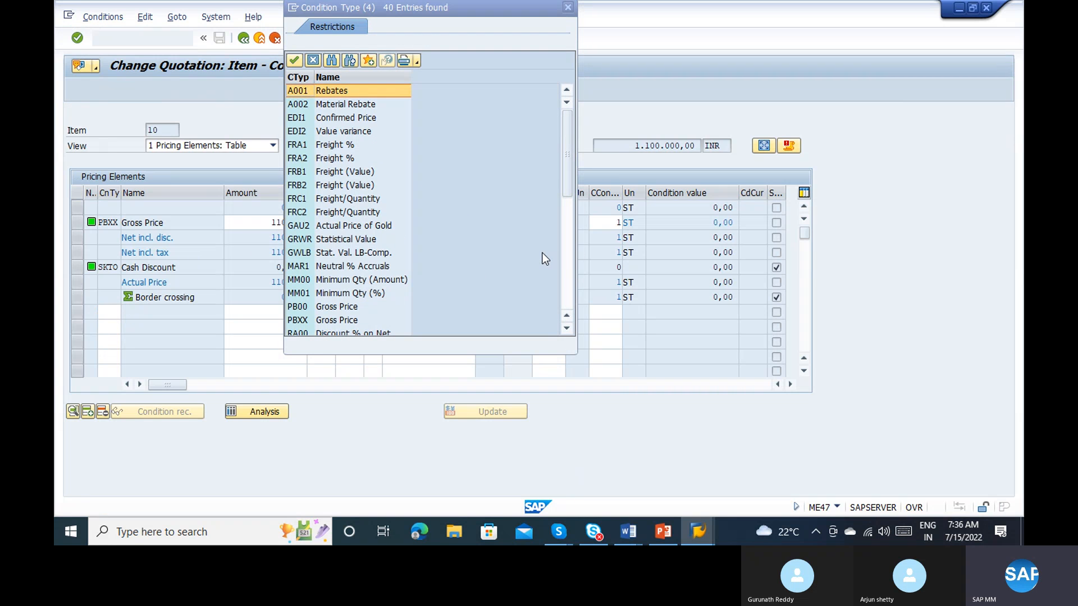
left_click(568, 265)
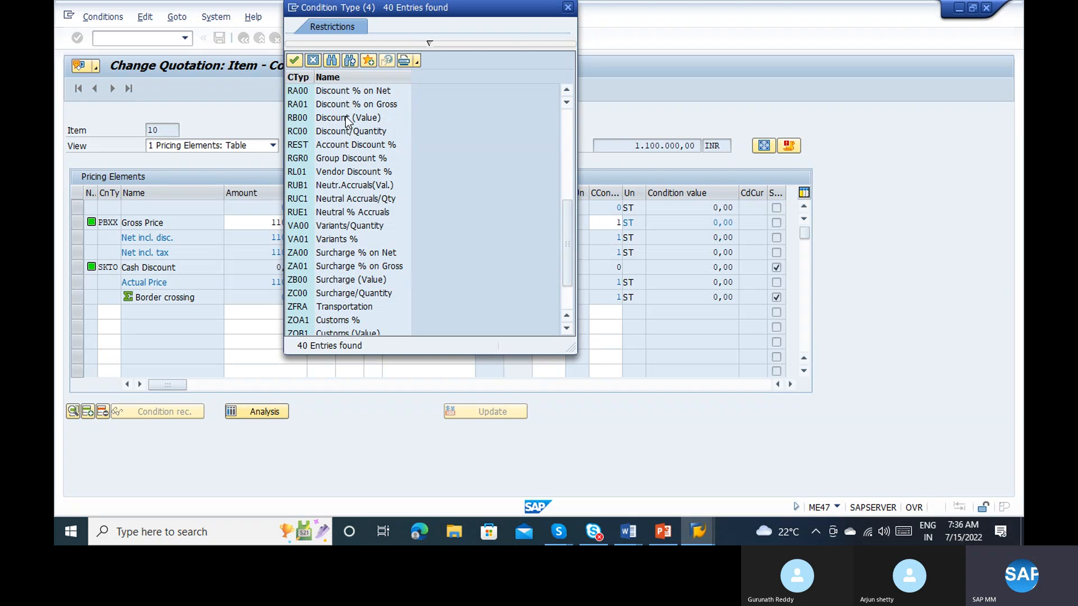
double_click(337, 103)
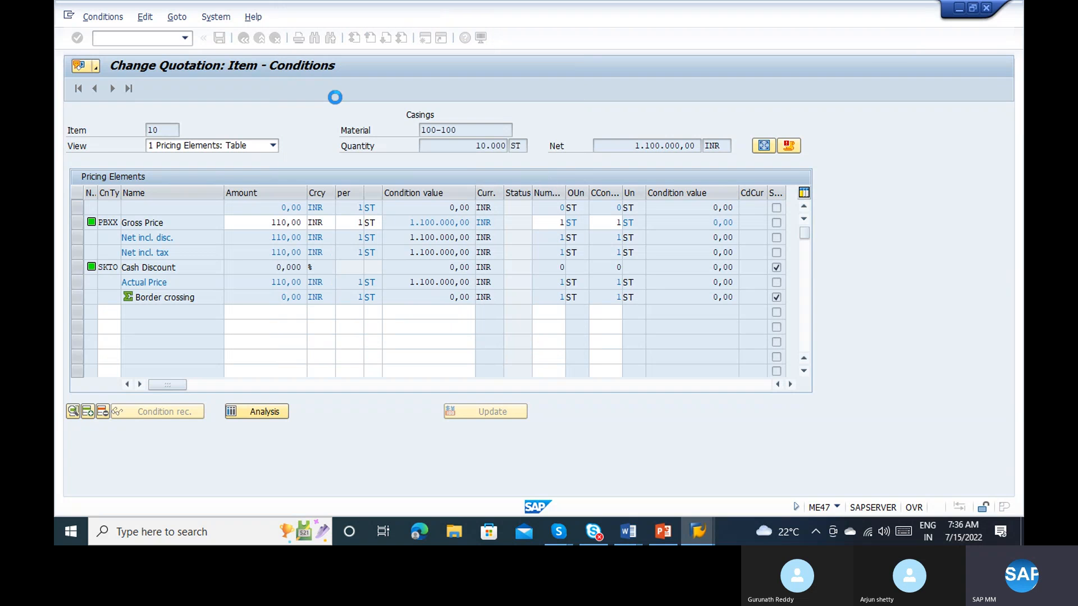
left_click(250, 308)
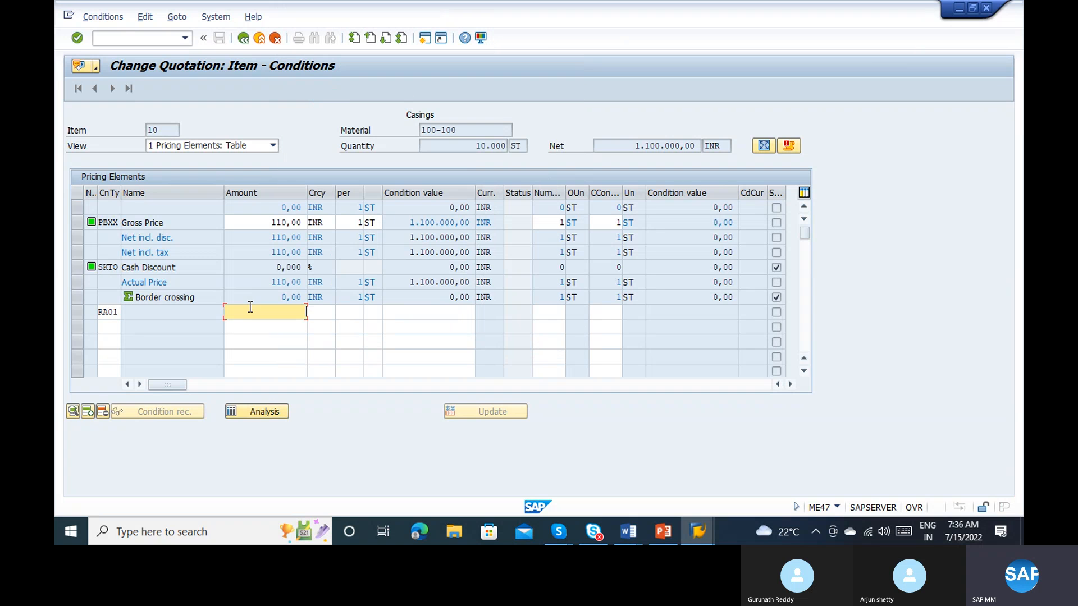
type("10")
key("Return")
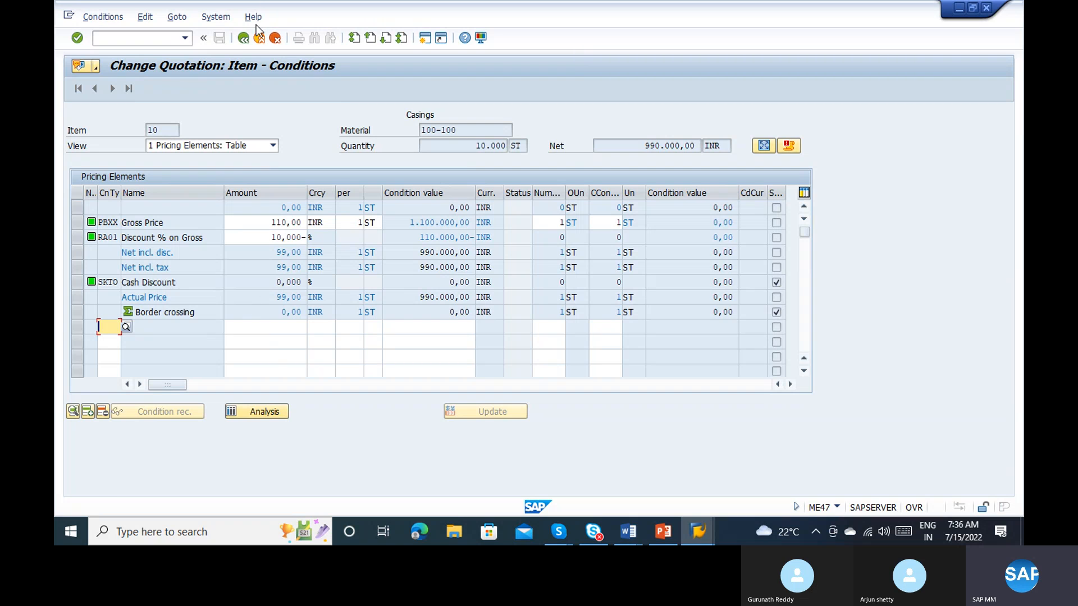
left_click(245, 38)
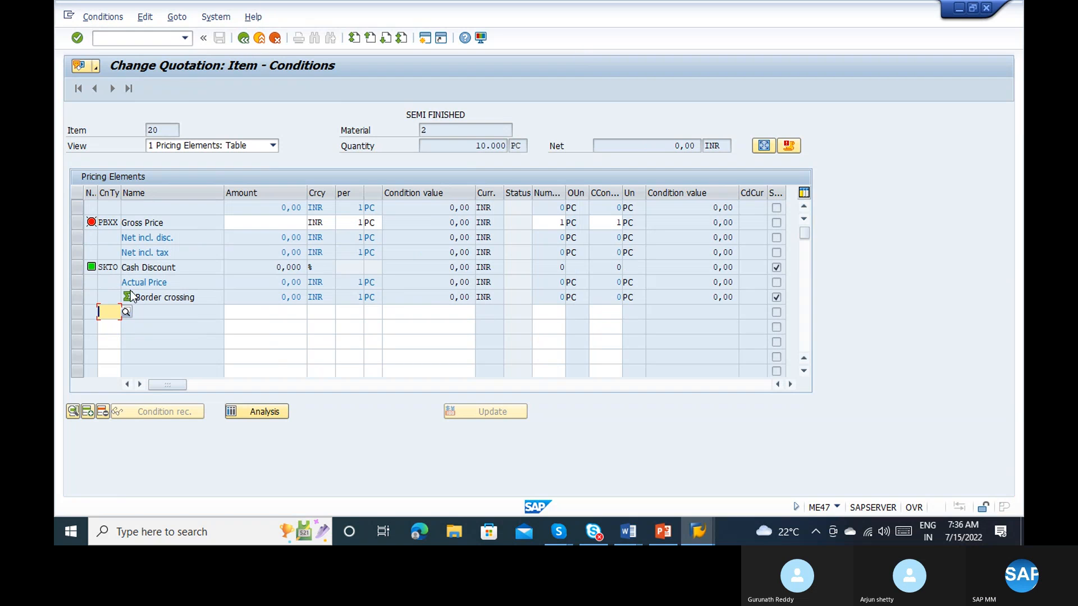
Step: Add condition type RA00 (Discount % on Net) of 10 % to the SEMI FINISHED item
left_click(127, 312)
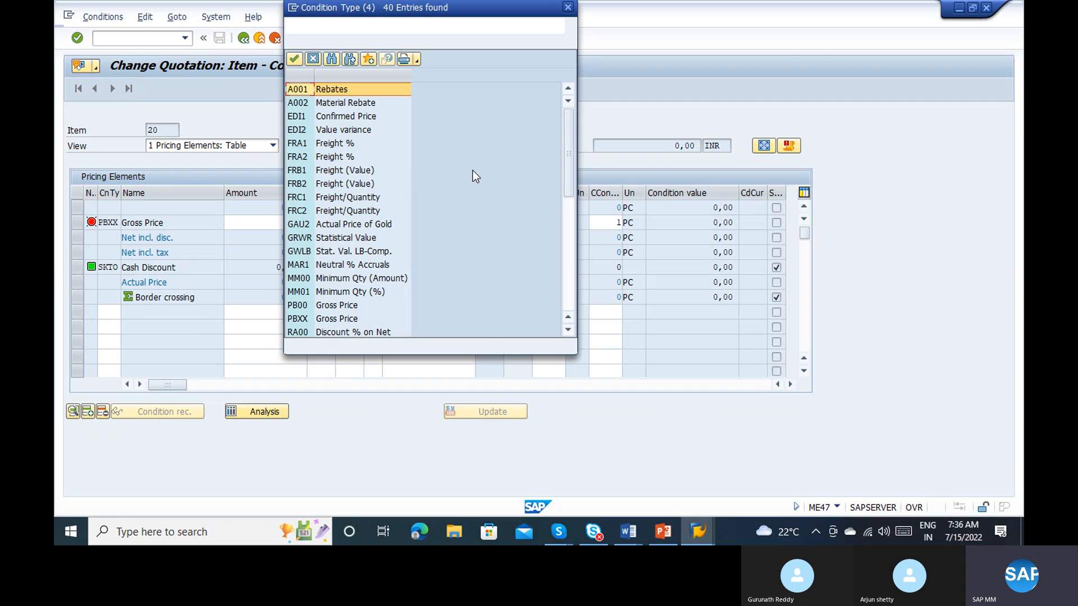
left_click(565, 249)
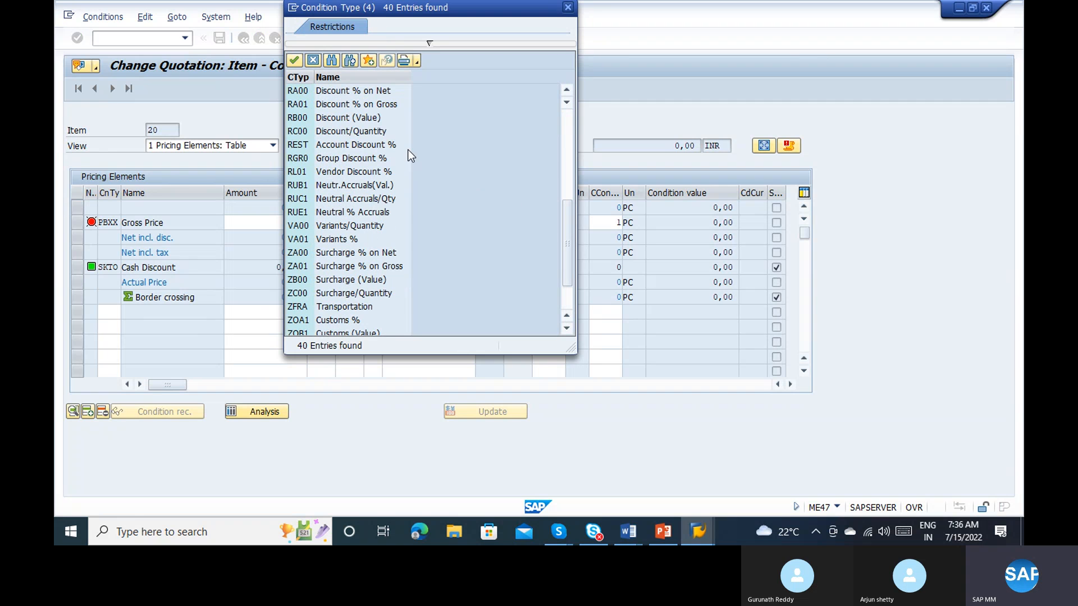
left_click(364, 89)
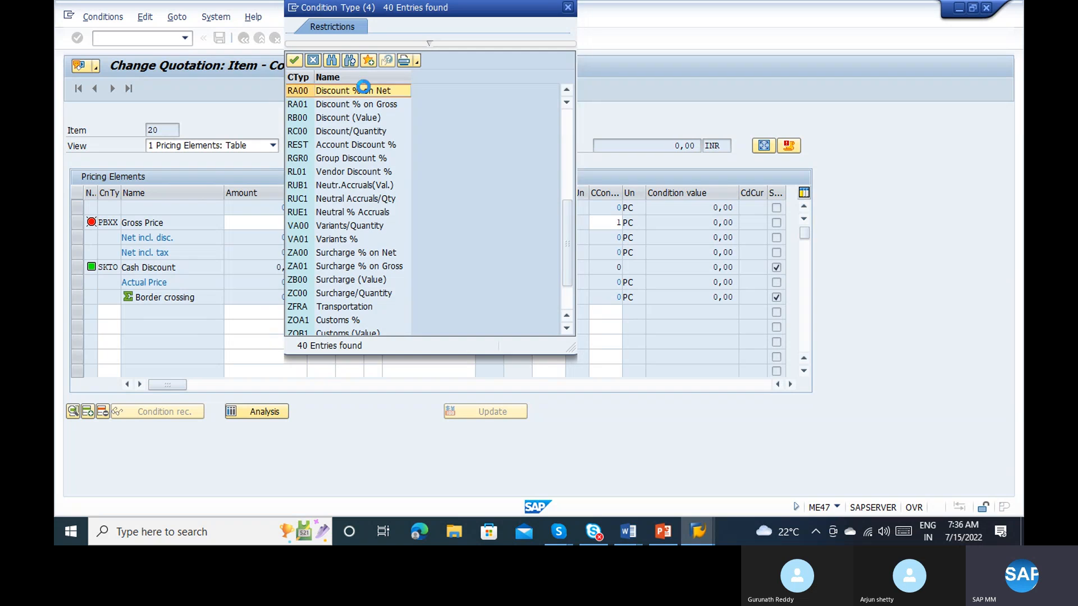
left_click(270, 314)
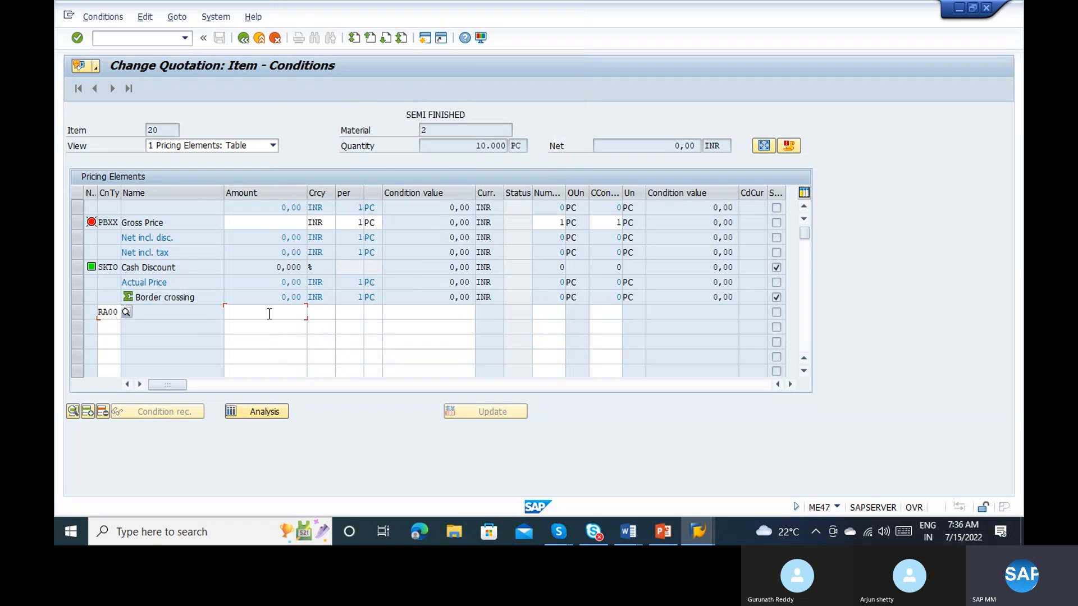
type("10")
key("Return")
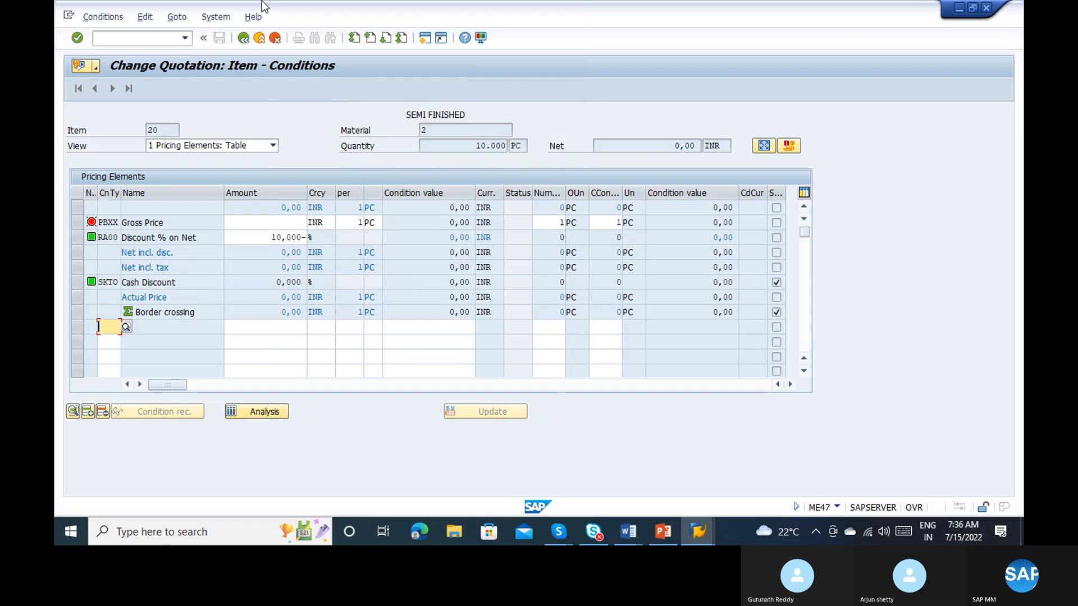
left_click(284, 220)
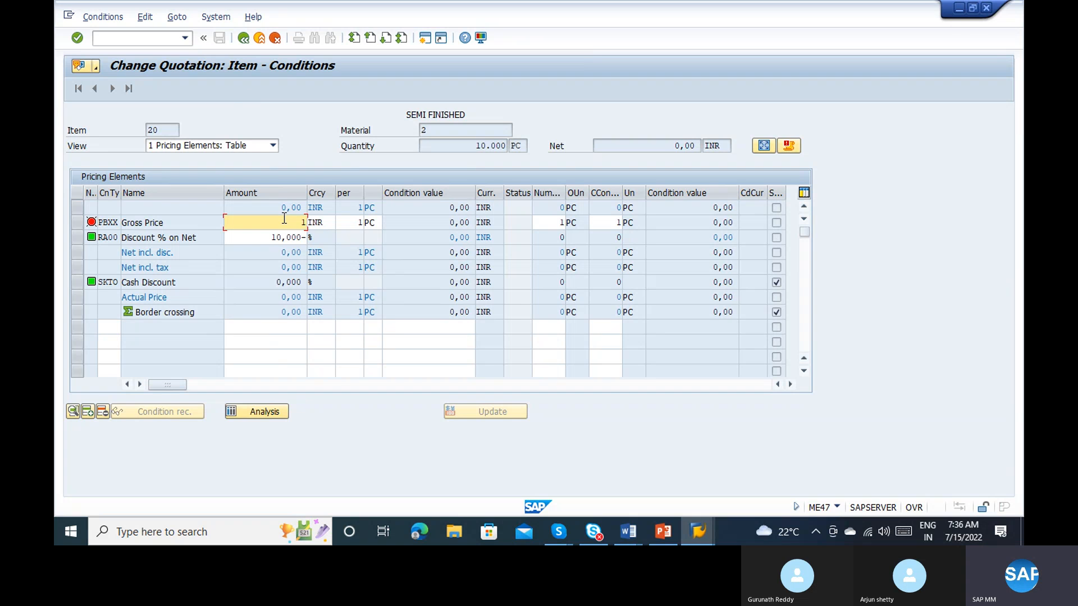
type("110")
key("Return")
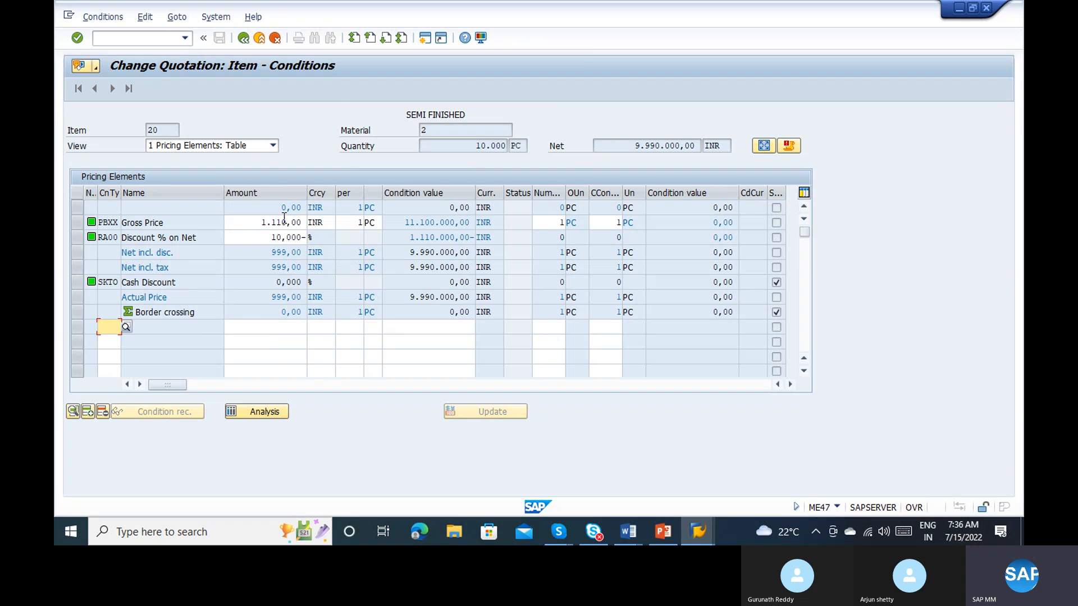
left_click(242, 39)
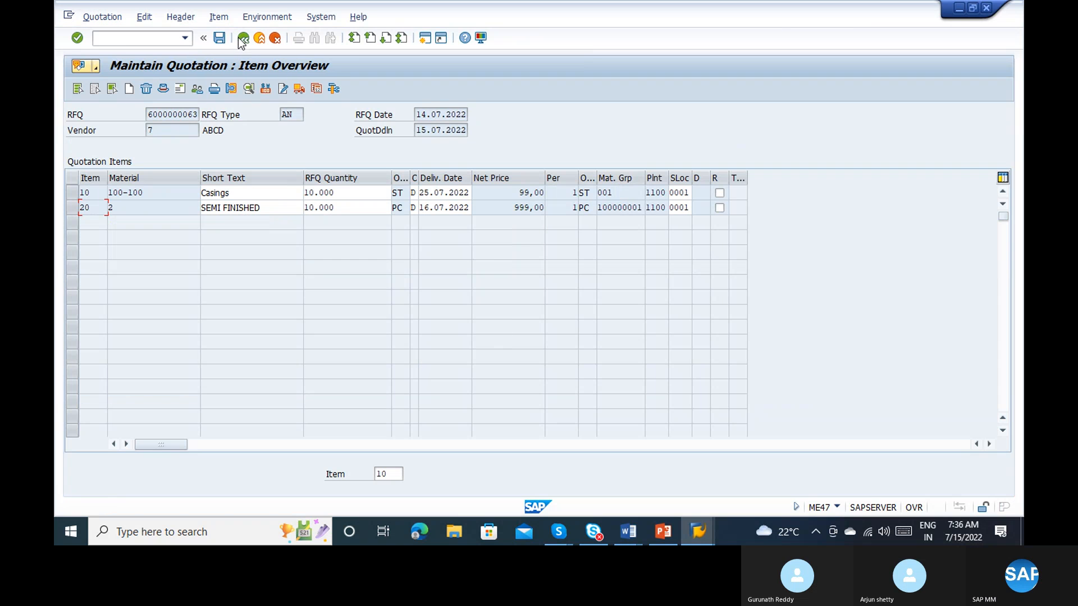
left_click(220, 38)
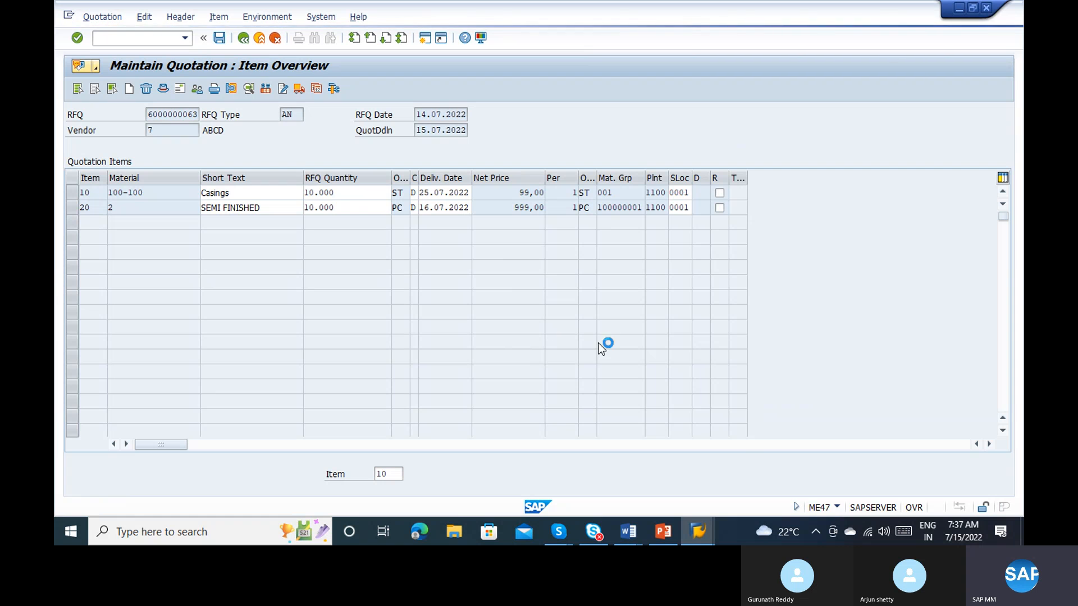
Step: Switch to the Purchasing Documents list and rerun it with the existing selection criteria to refresh the RFQ prices
mouse_move(698, 531)
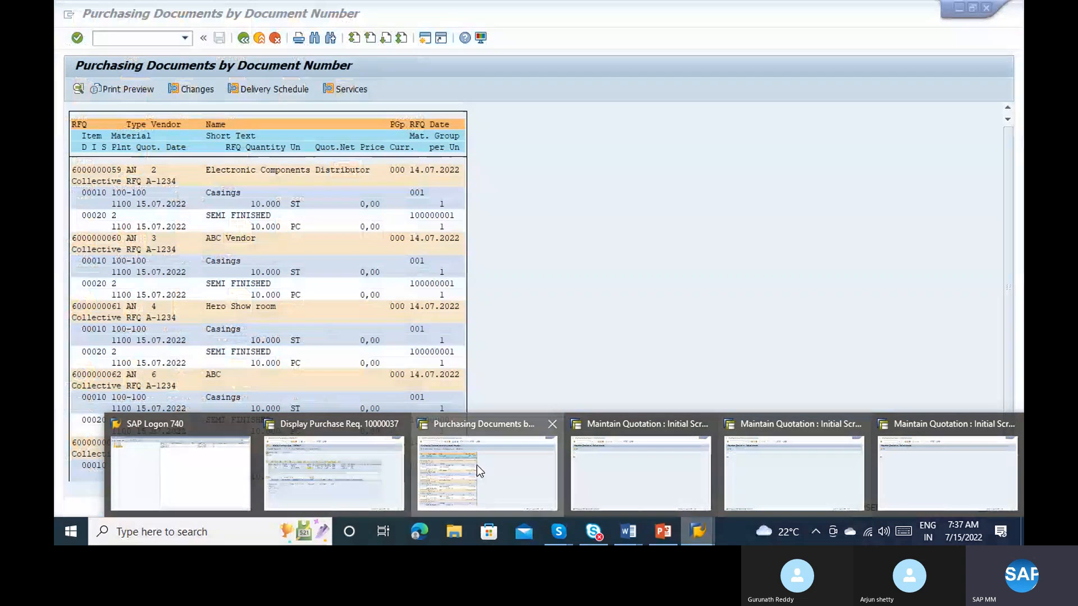
left_click(476, 465)
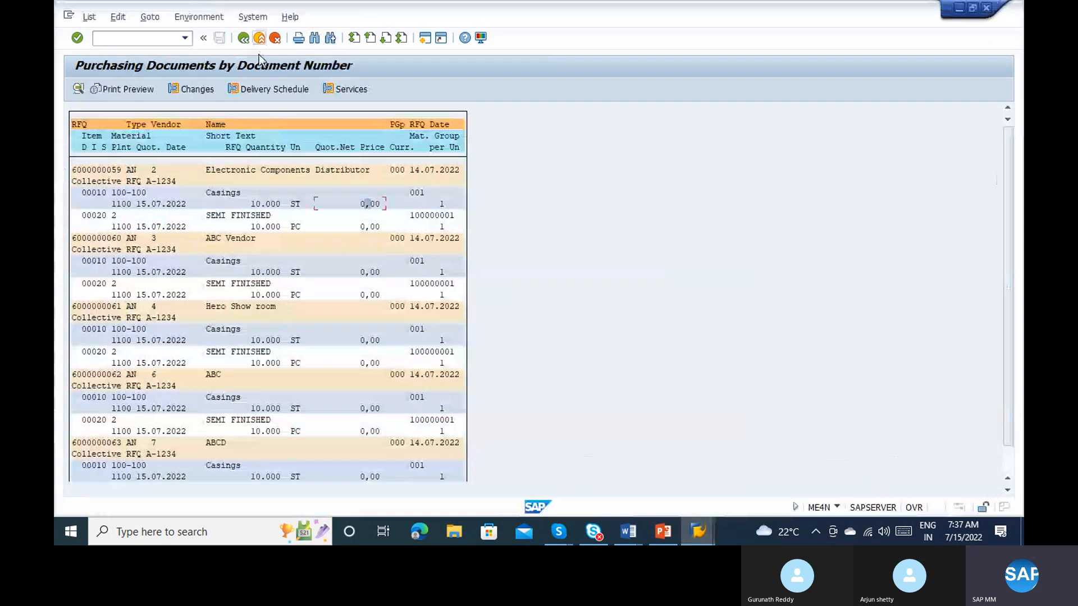
left_click(244, 38)
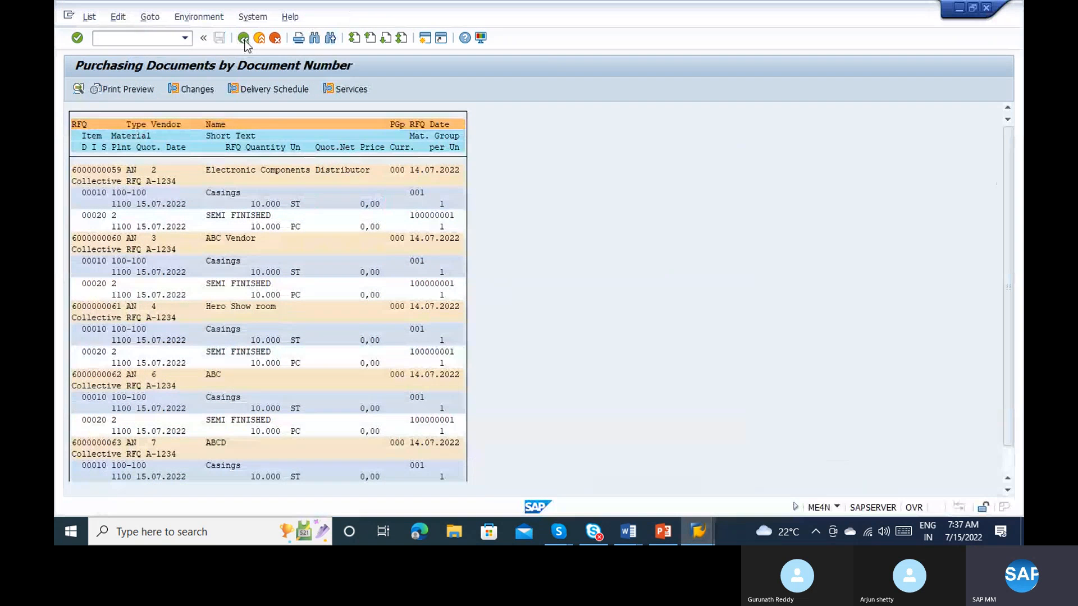
left_click(77, 90)
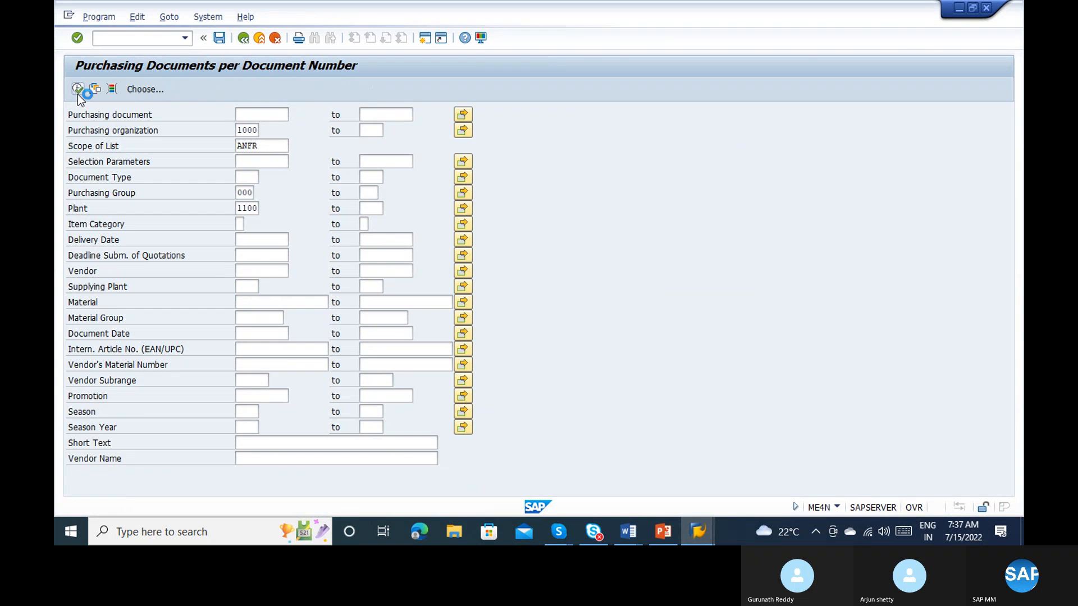
left_click(67, 15)
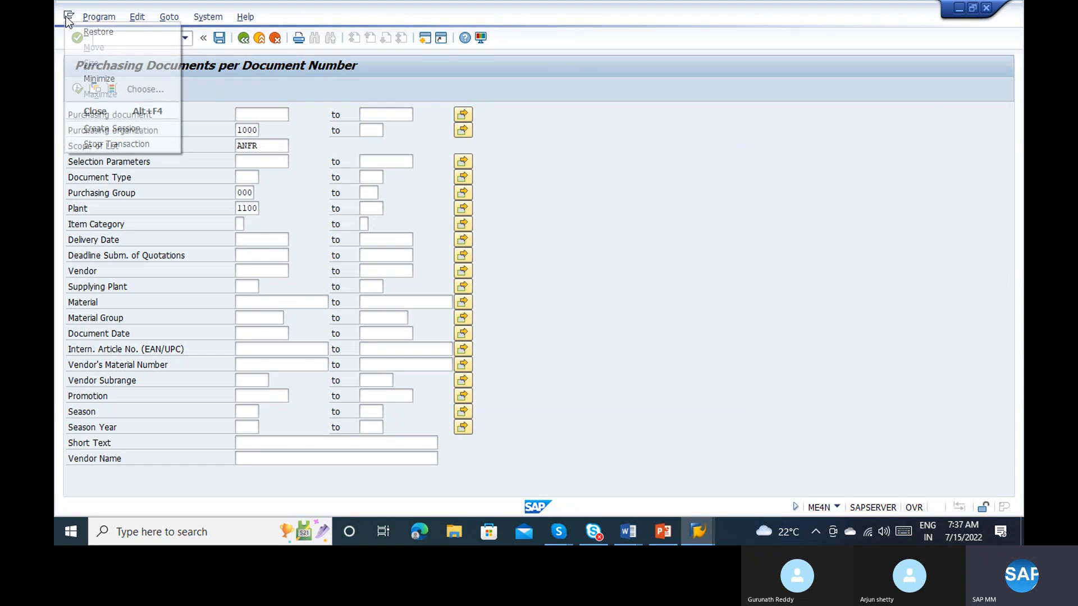
left_click(117, 144)
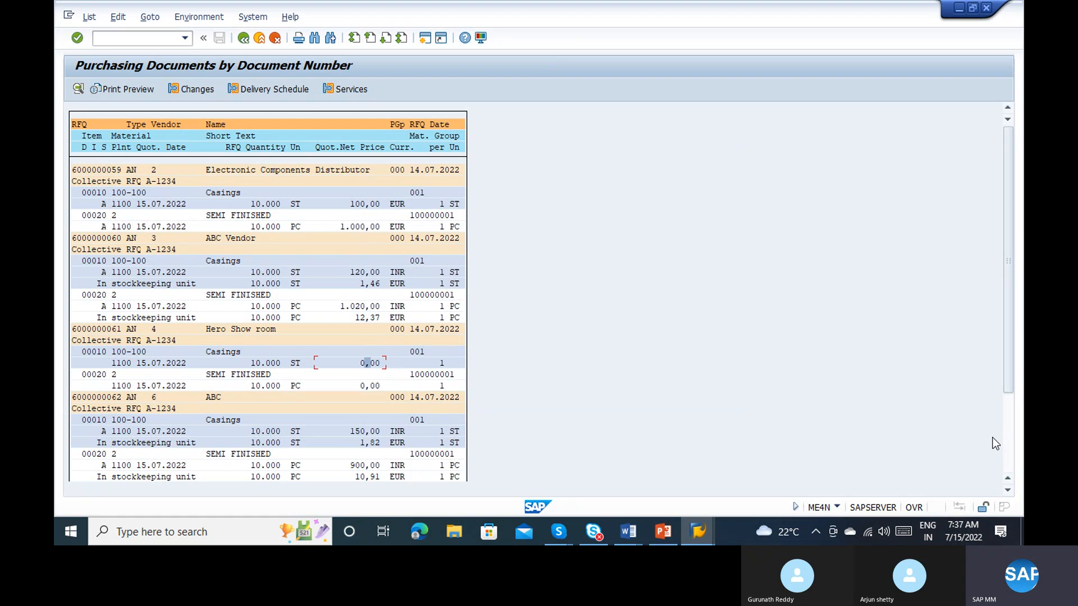
left_click(1009, 440)
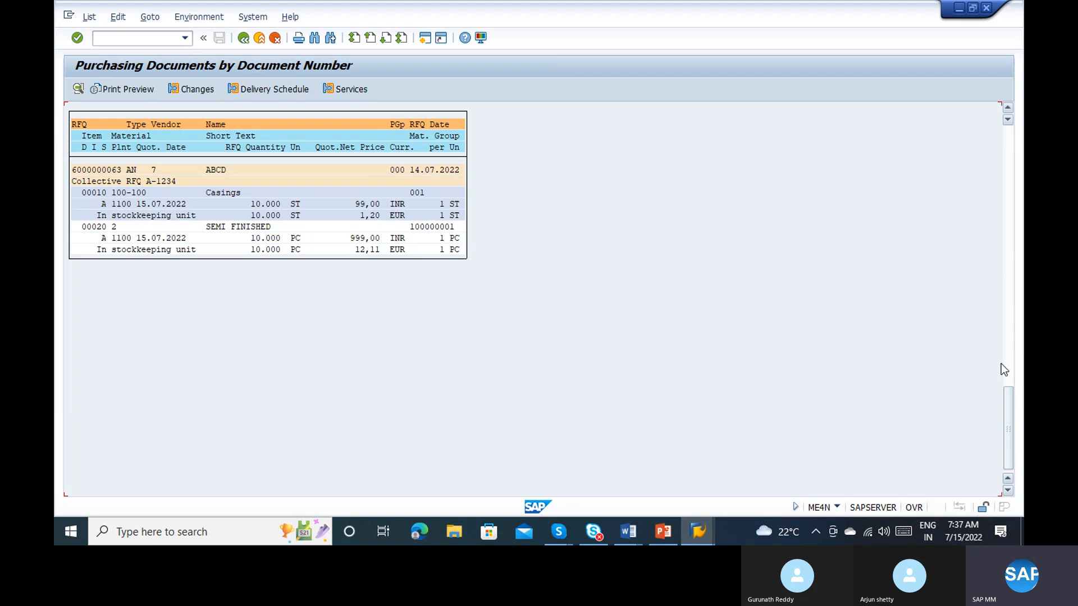
left_click(1004, 277)
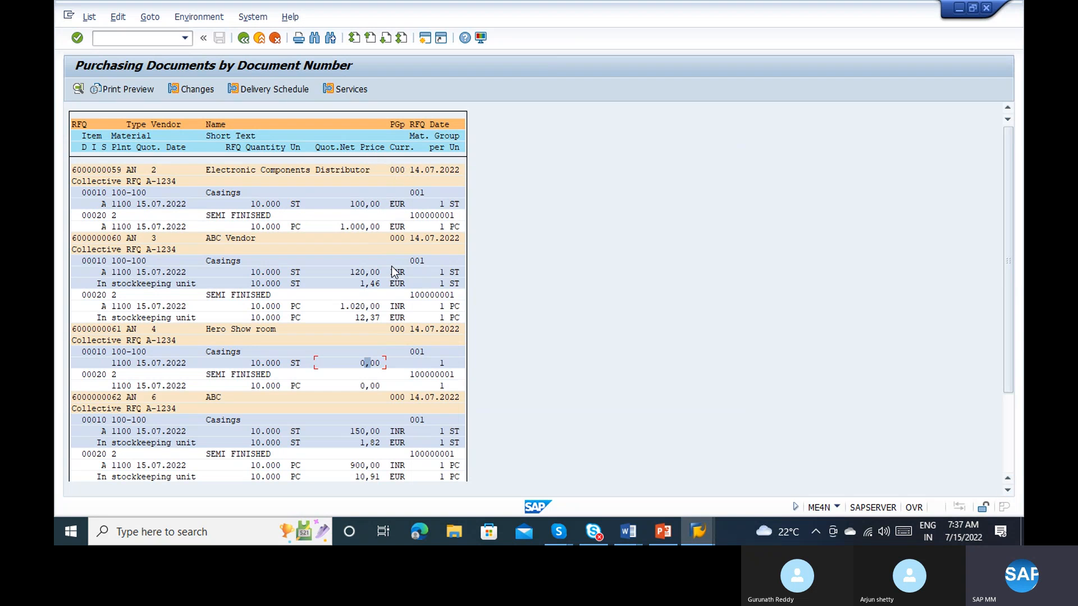
left_click(364, 362)
key("F3")
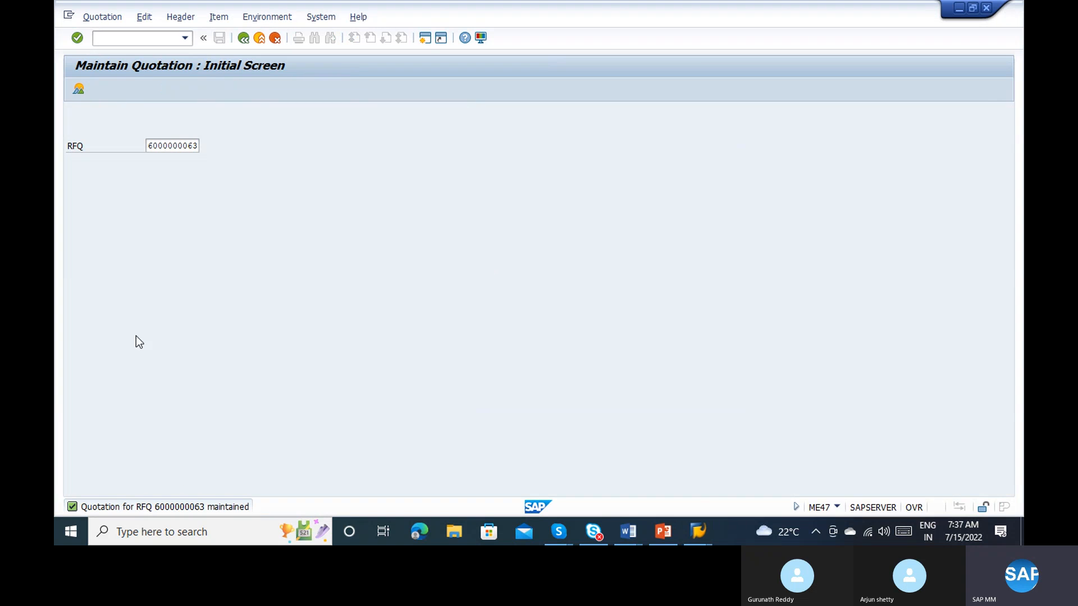
left_click(194, 147)
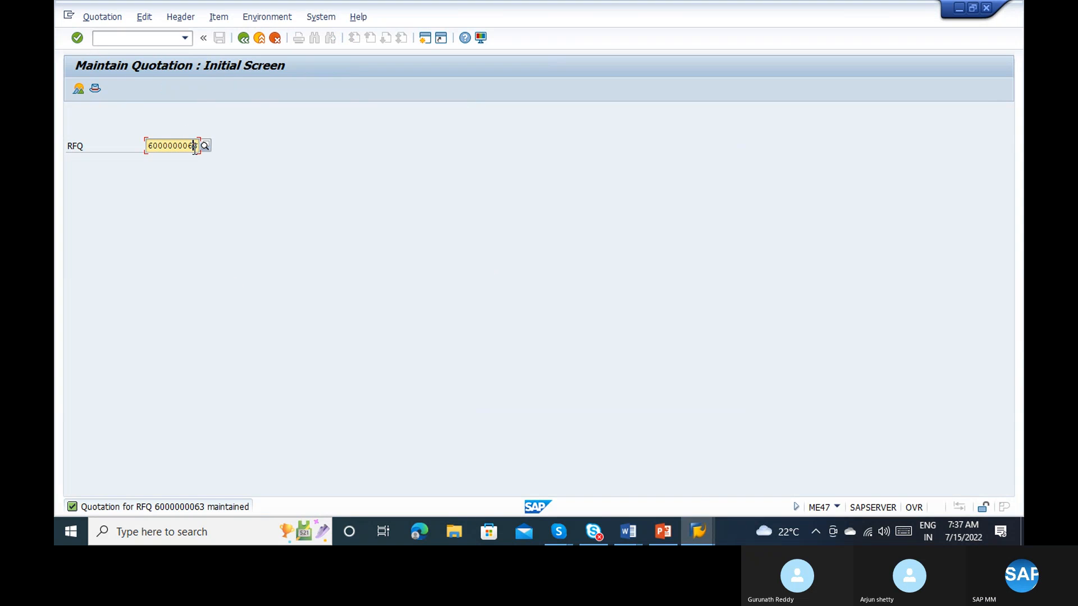
type("1")
key("Return")
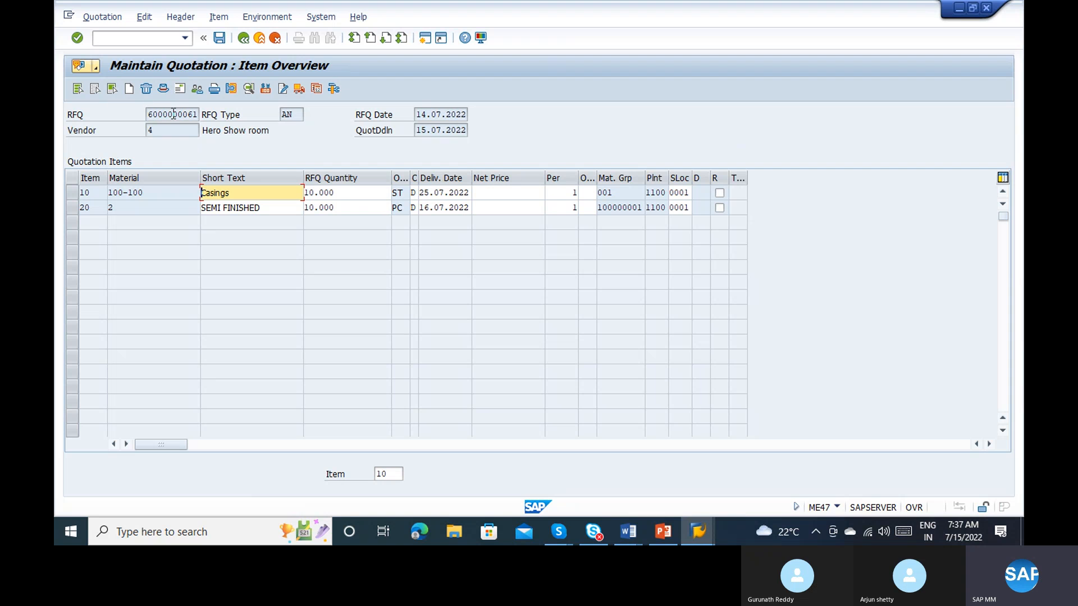
left_click(77, 88)
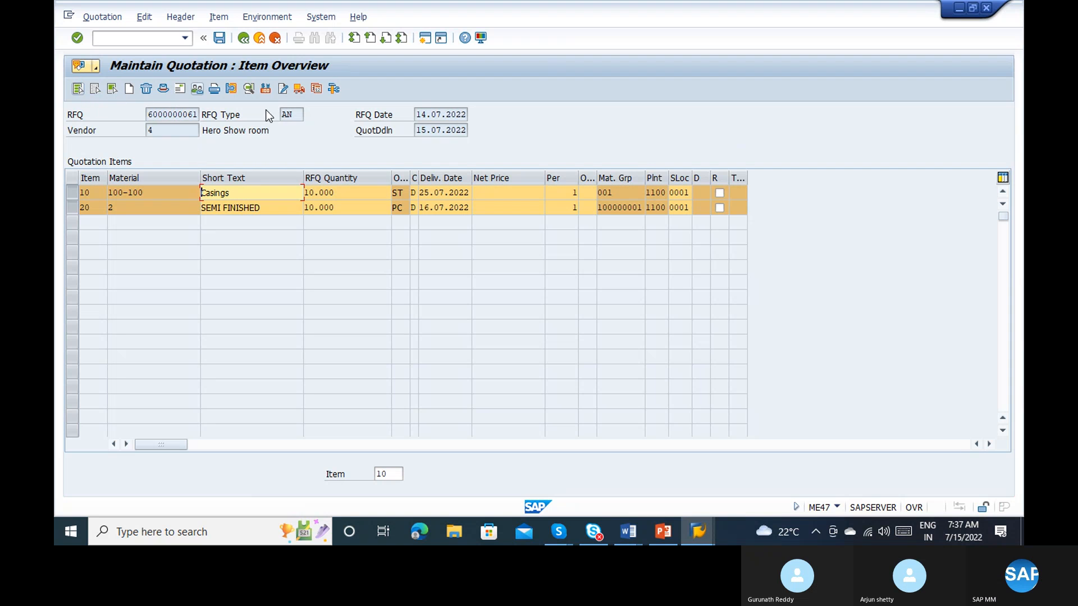
left_click(269, 93)
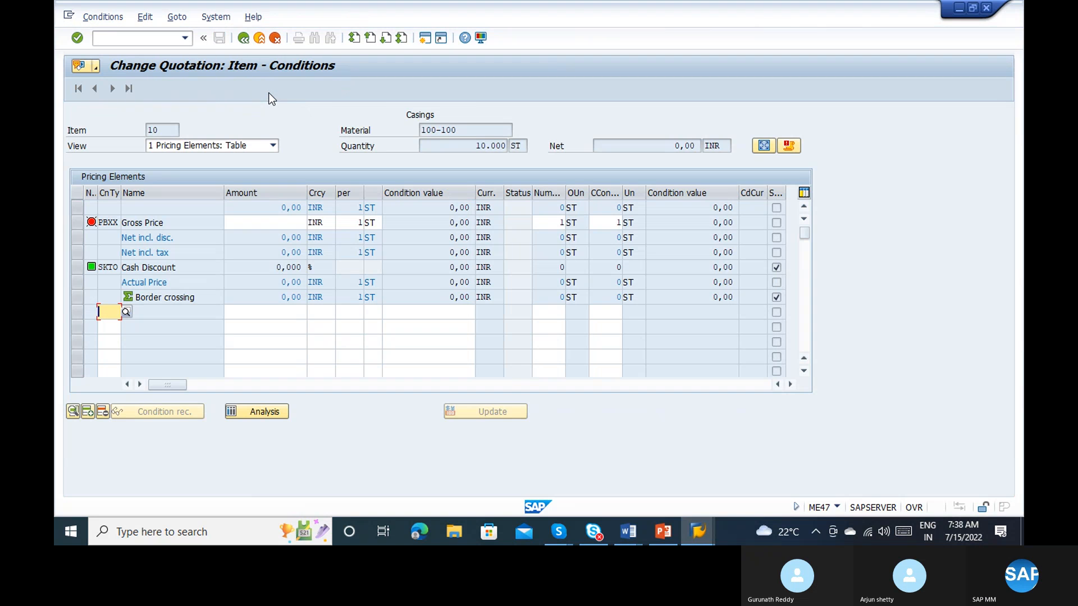
Step: Set the Casings item's gross price (PBXX) to 90,00 INR
left_click(303, 223)
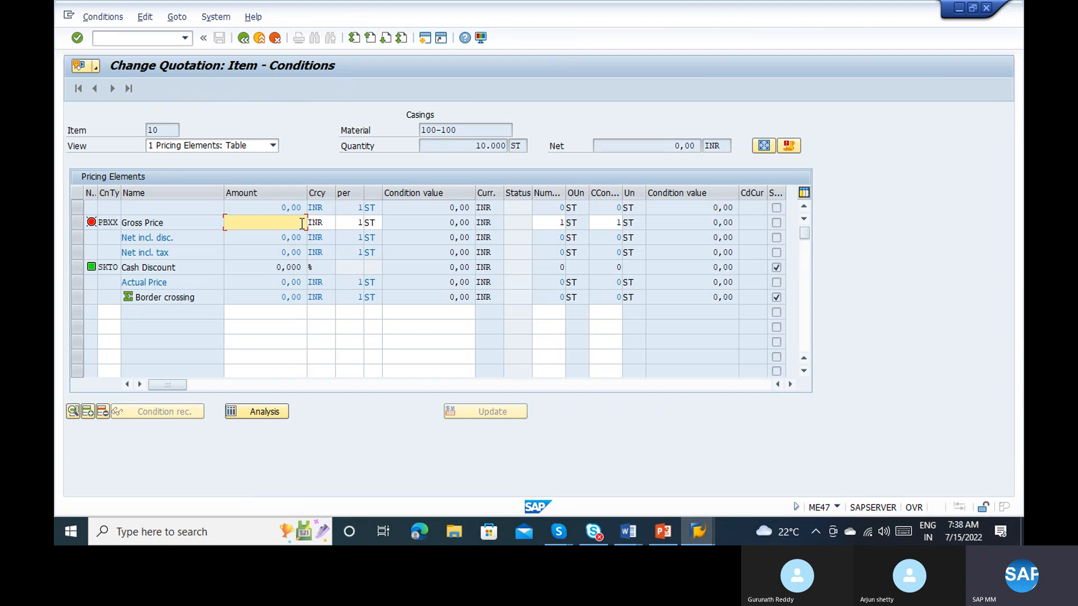
type("90")
key("Return")
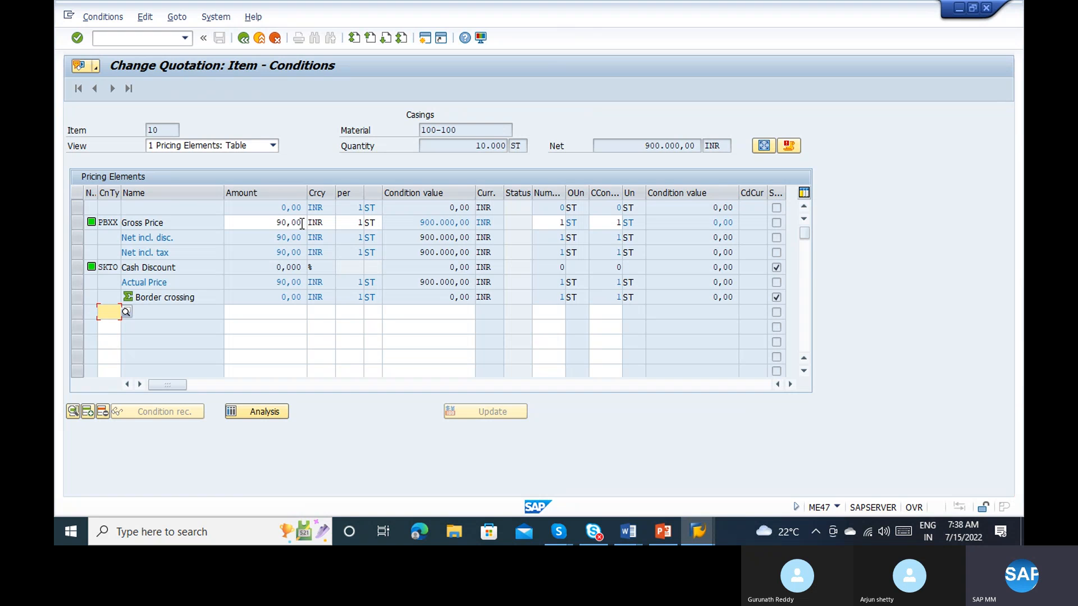
Step: Add condition type FRA1 (Freight %) of 10 % to the Casings item
left_click(124, 312)
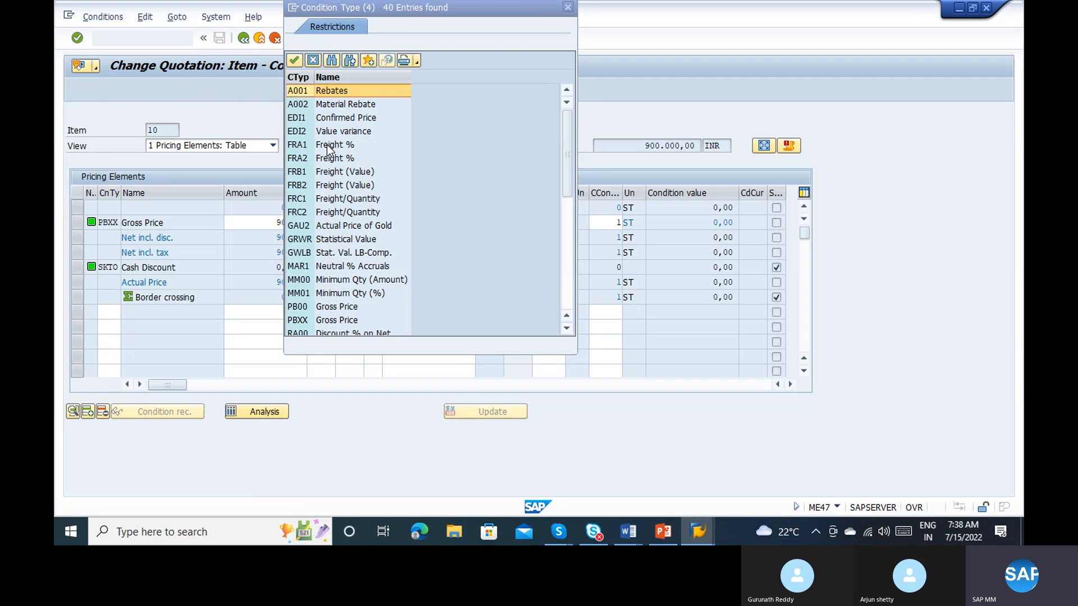
key("Escape")
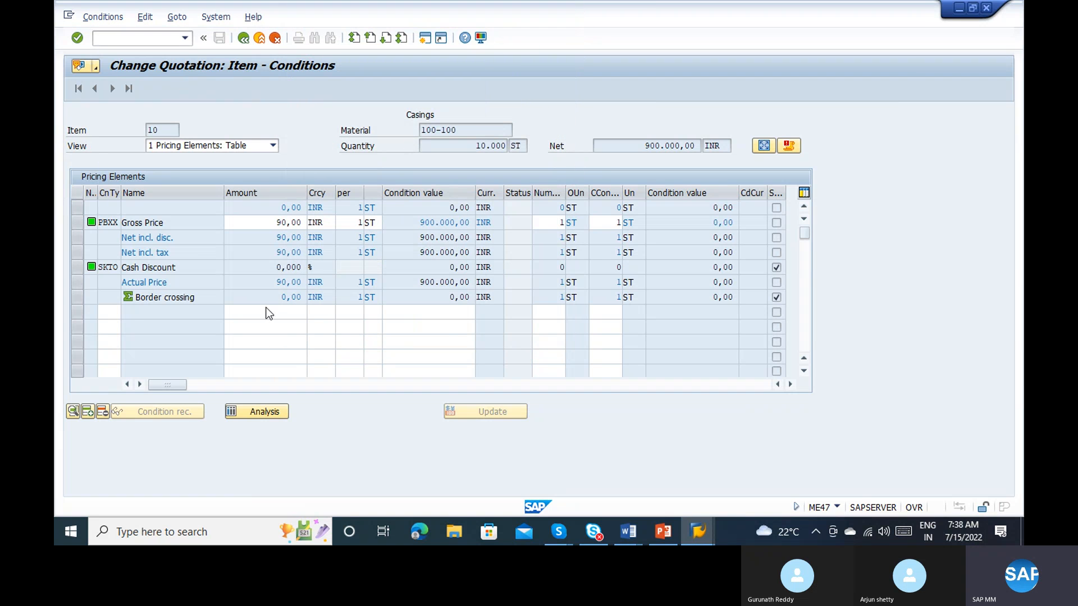
left_click(265, 311)
type("10")
key("Return")
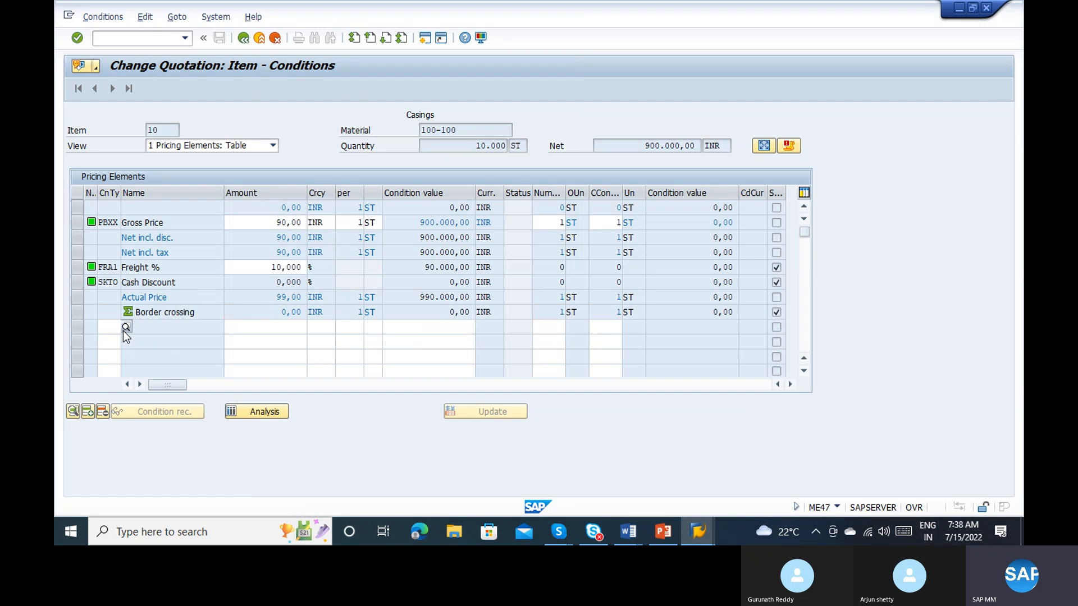
Step: Add condition type RA00 (Discount % on Net) of 10 % to the Casings item
left_click(123, 330)
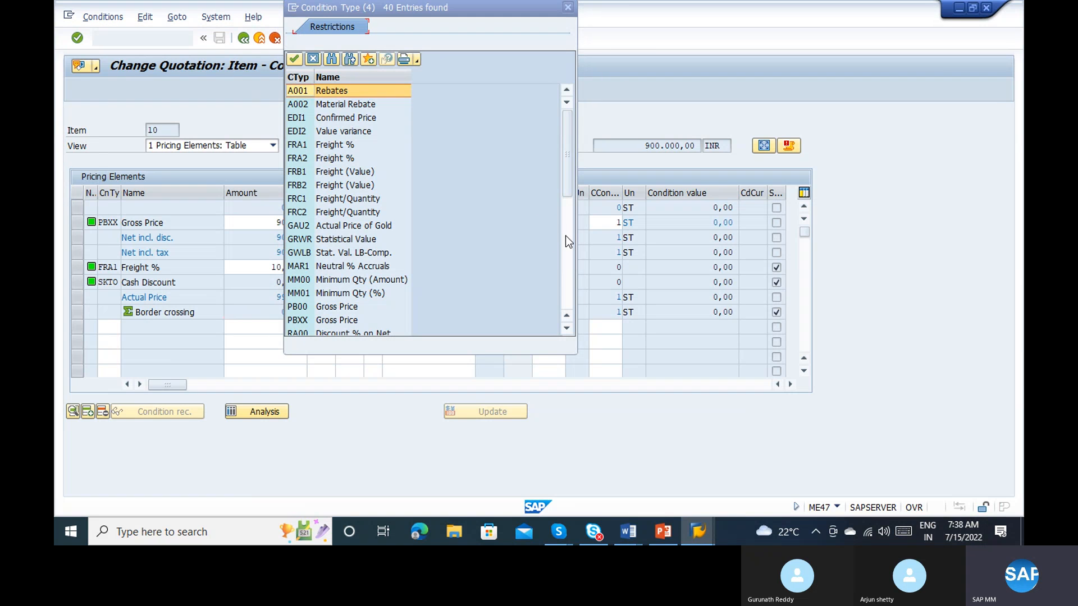
left_click(565, 235)
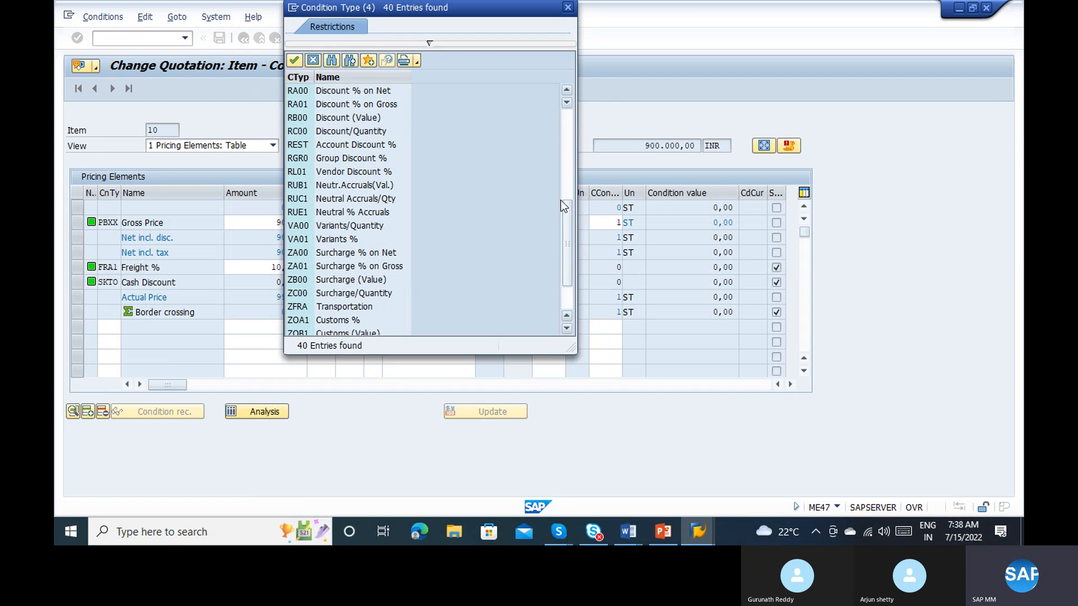
double_click(324, 91)
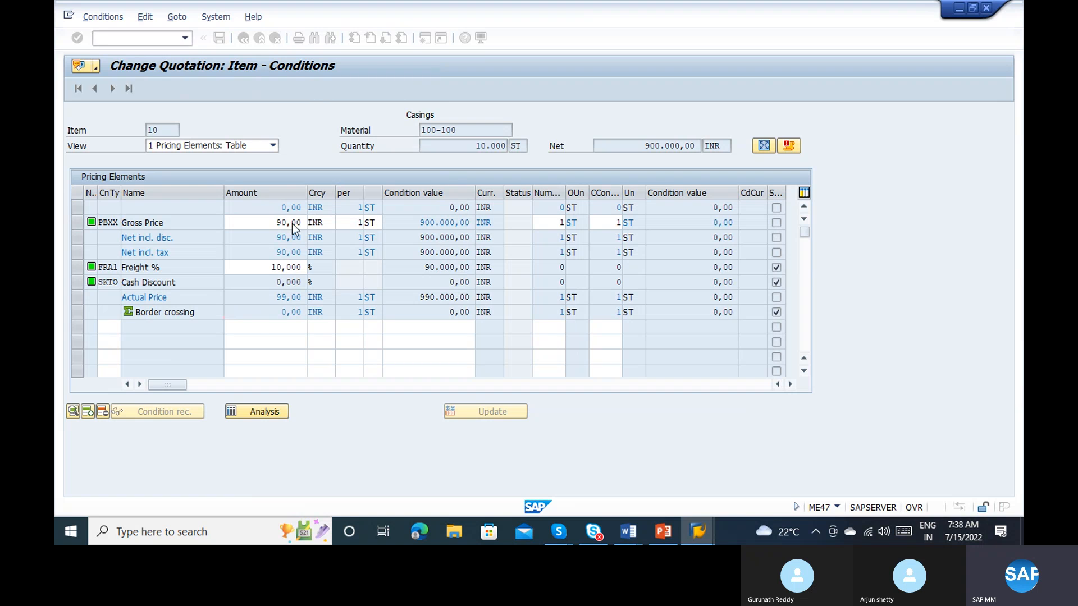
left_click(260, 330)
type("1")
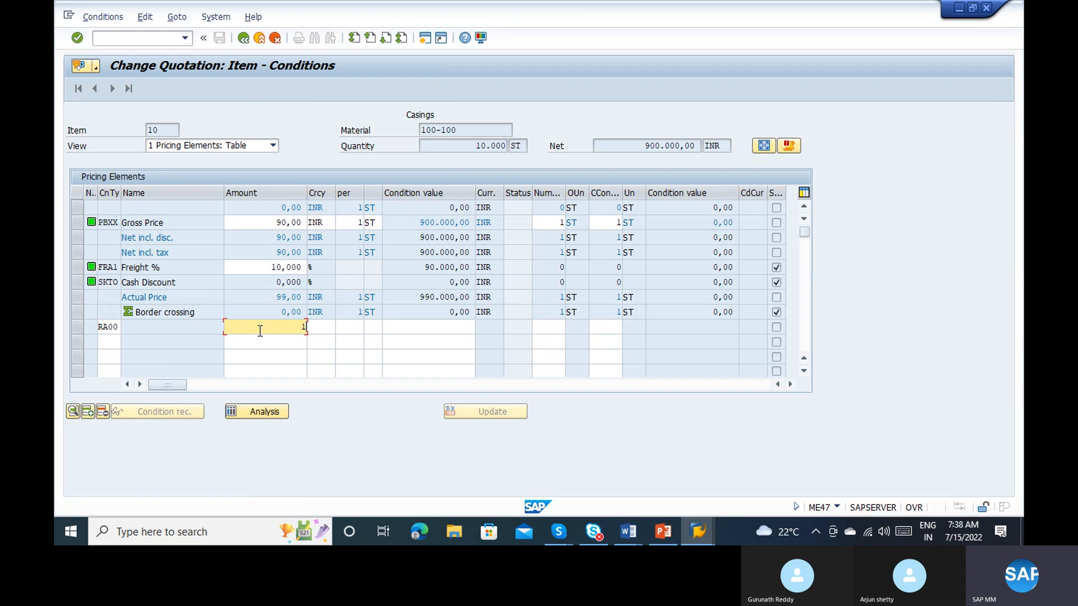
type("0")
key("Return")
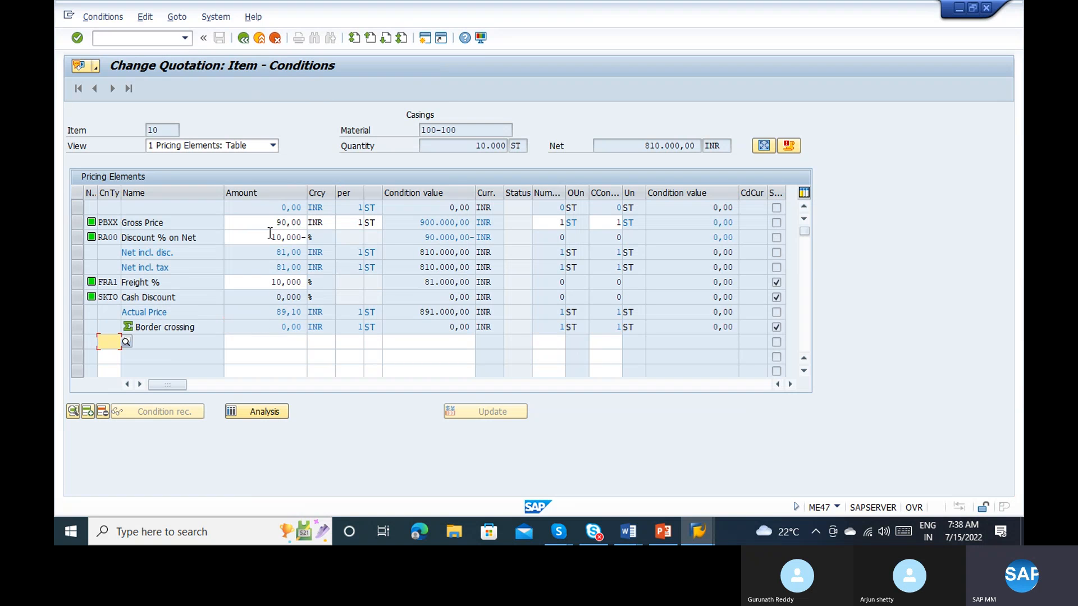
left_click(269, 236)
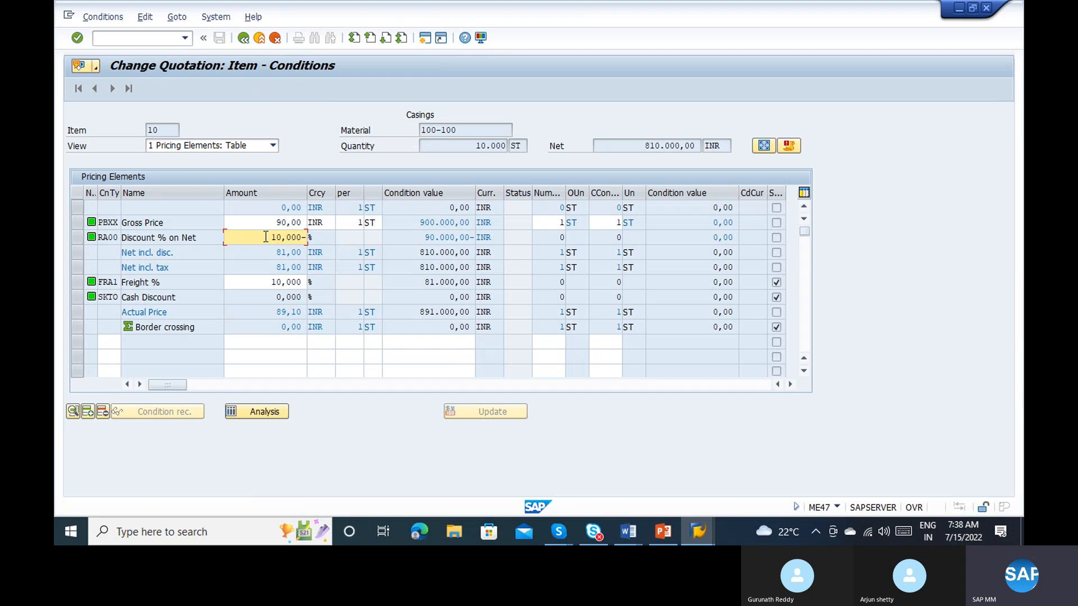
left_click(254, 282)
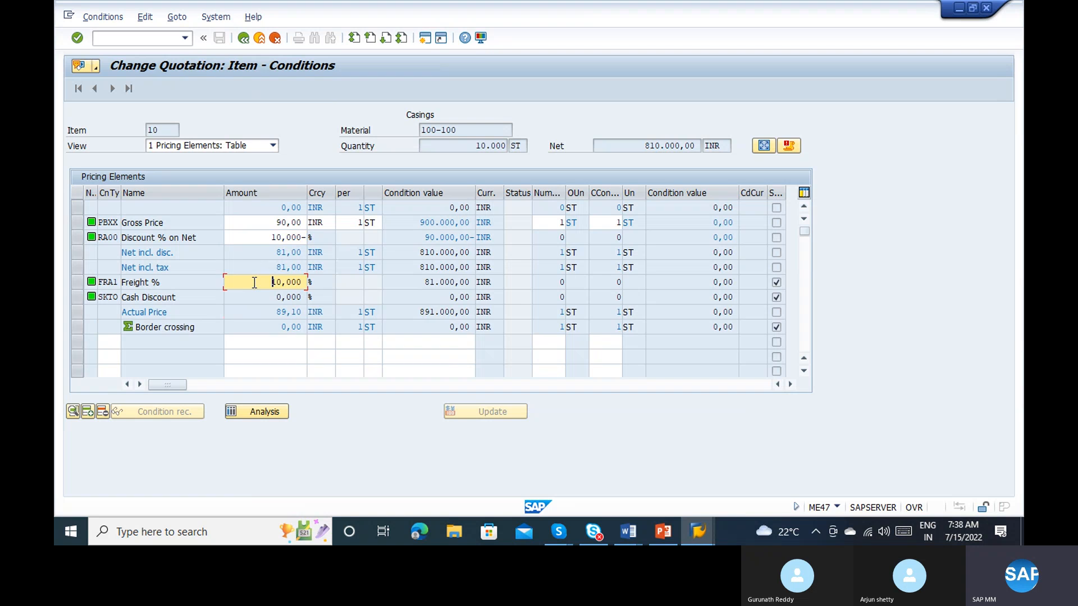
left_click(260, 239)
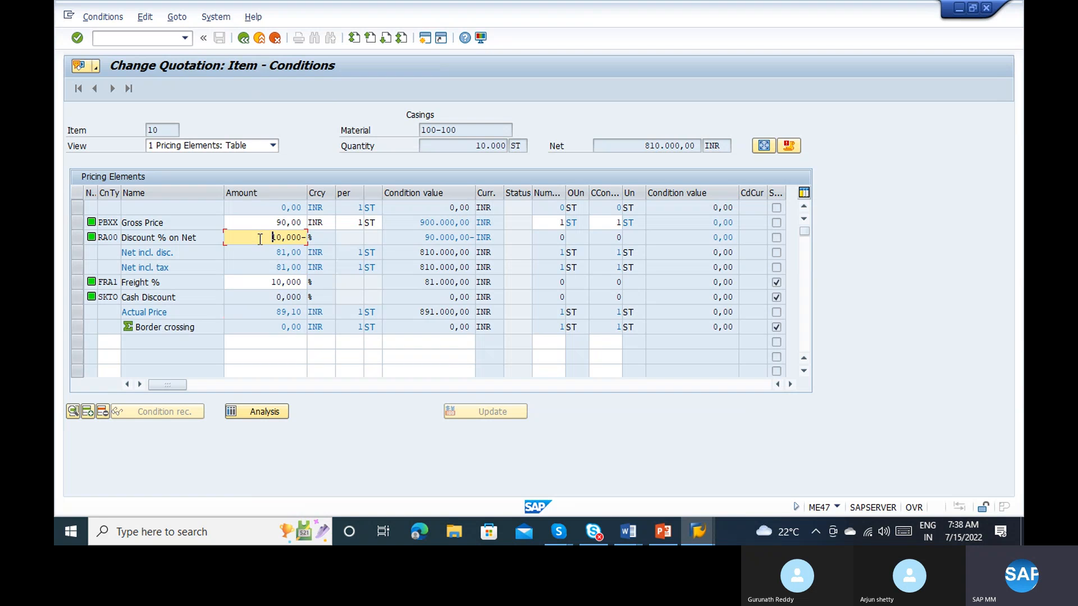
Step: Move on to the SEMI FINISHED item's conditions and set its gross price to 1.000,00 INR
left_click(243, 38)
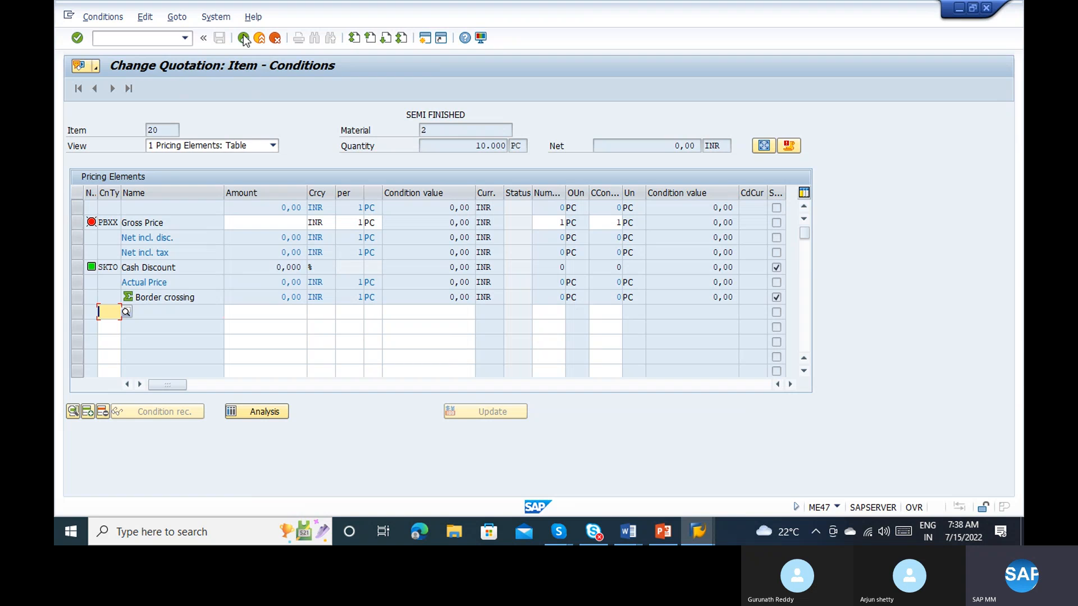
left_click(287, 219)
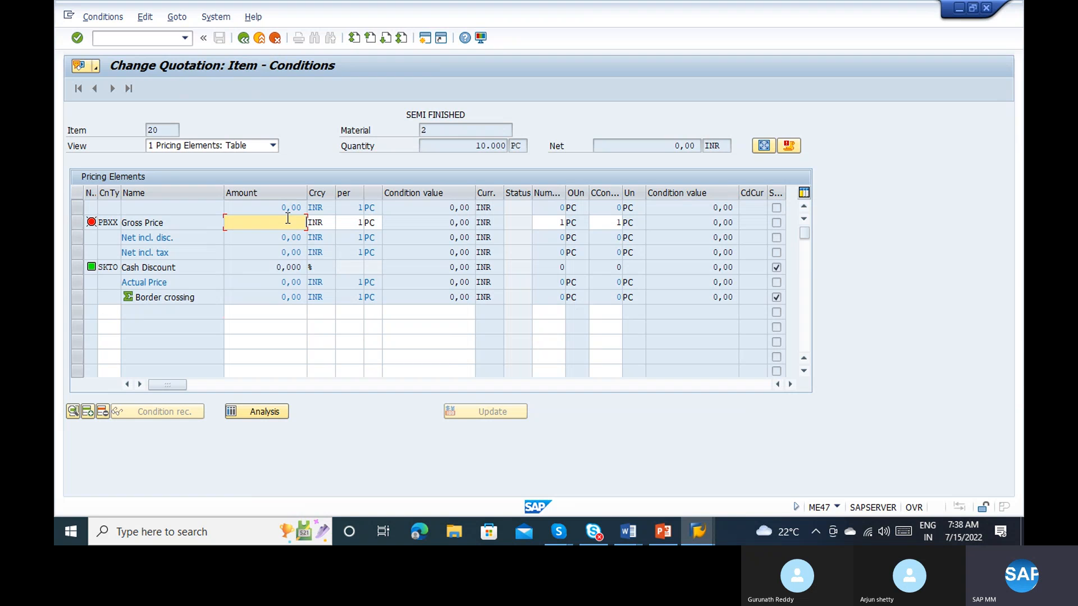
type("1.000")
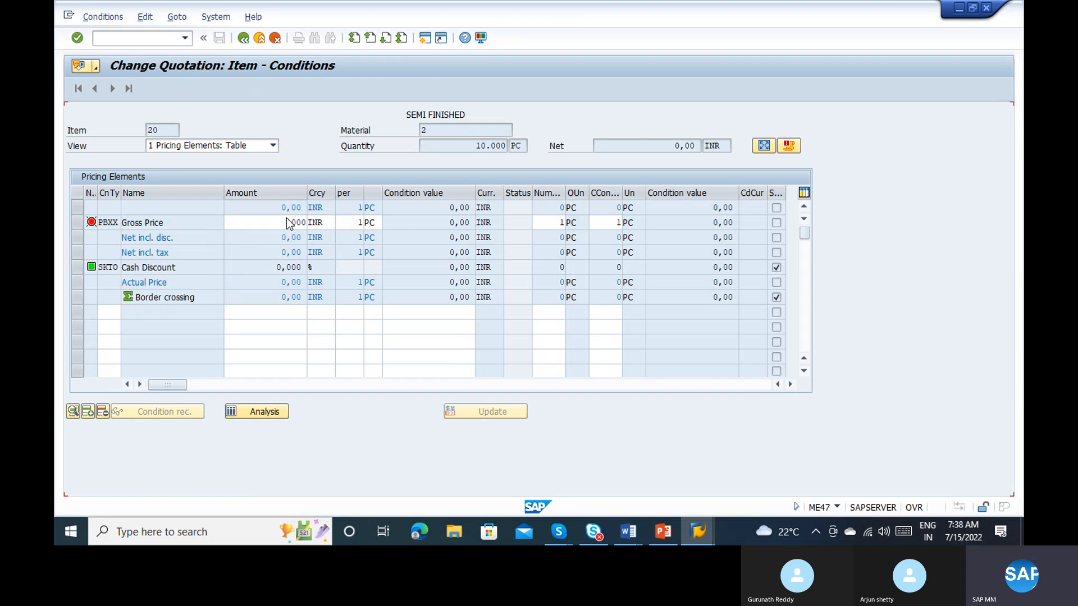
key("Return")
left_click(126, 312)
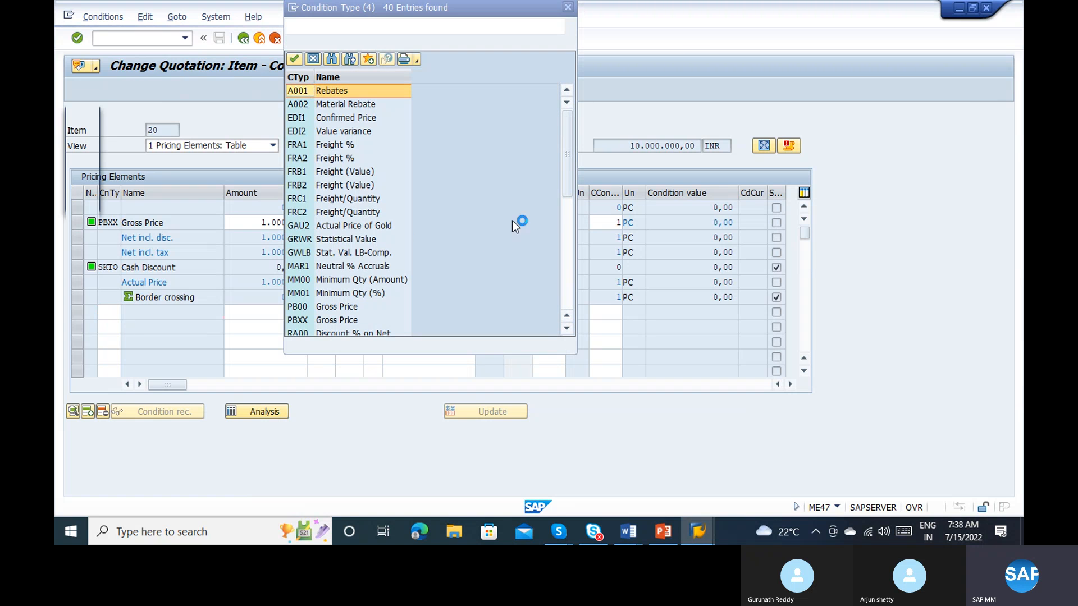
left_click(565, 231)
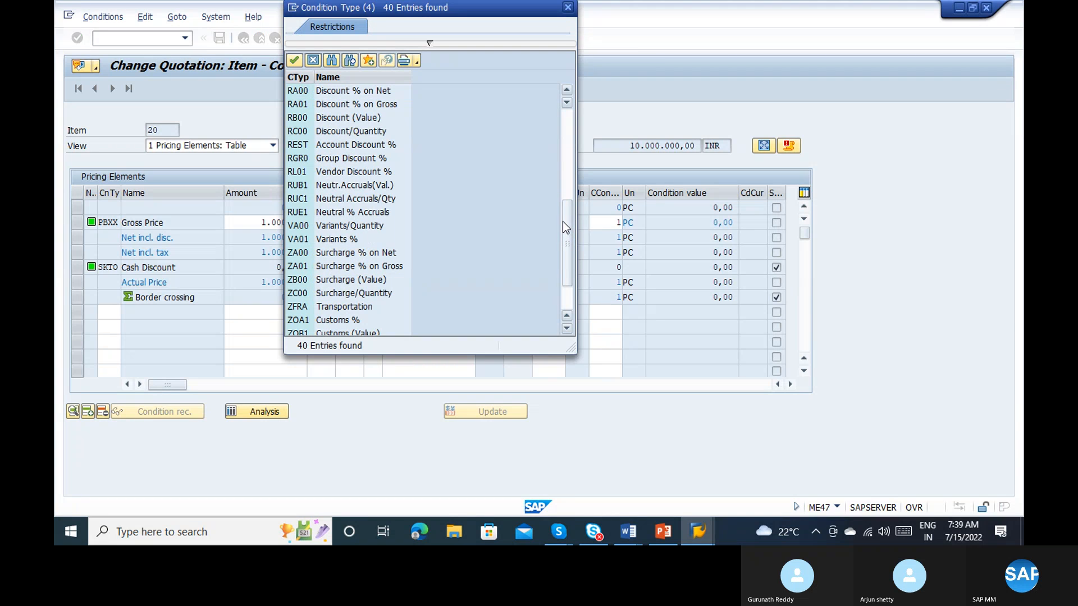
double_click(352, 120)
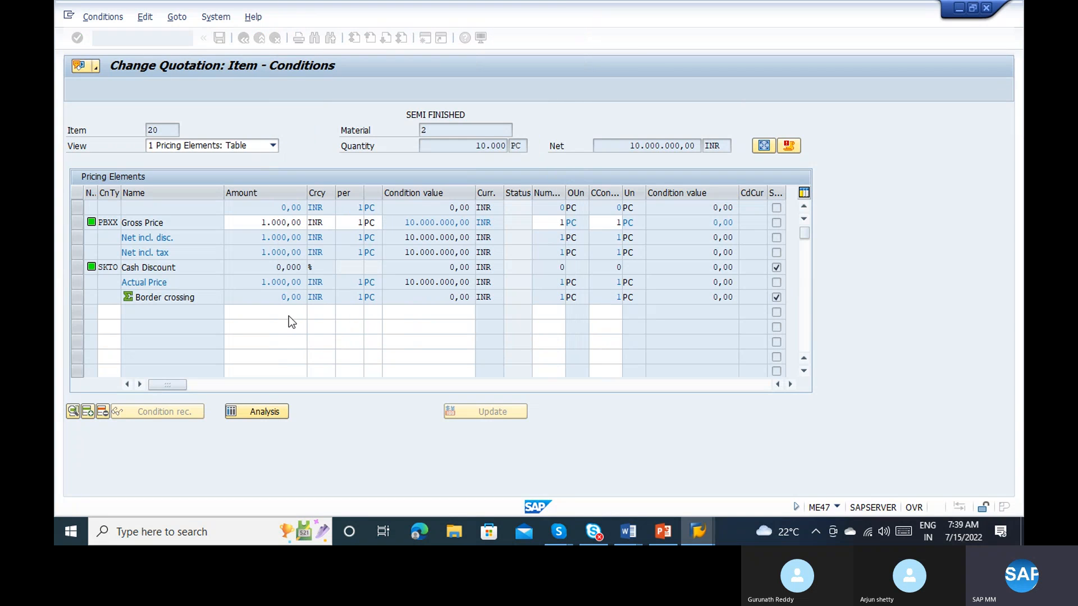
left_click(271, 317)
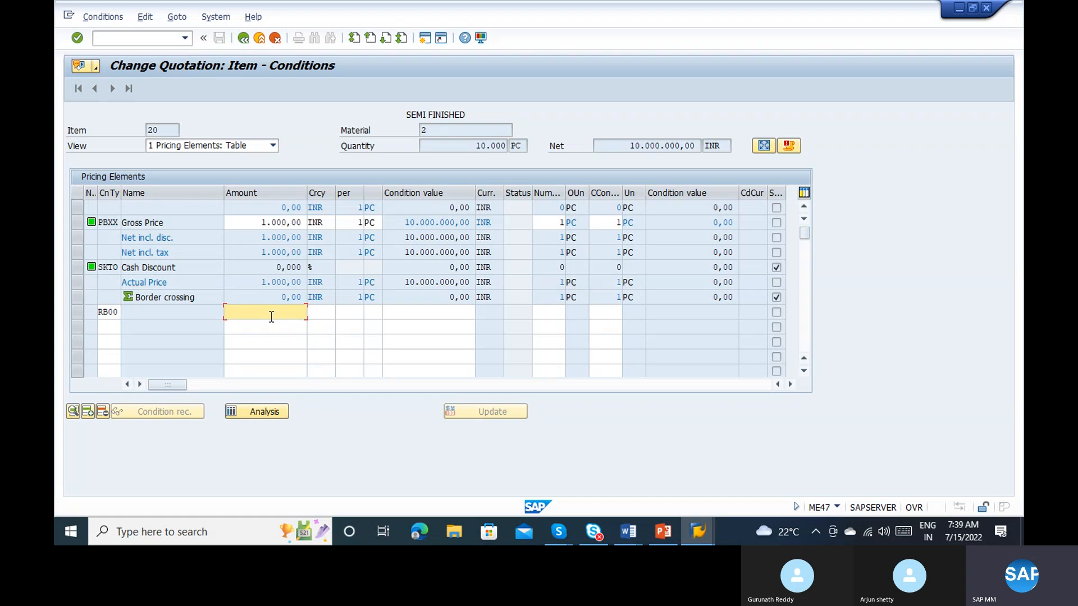
type("1000")
key("Return")
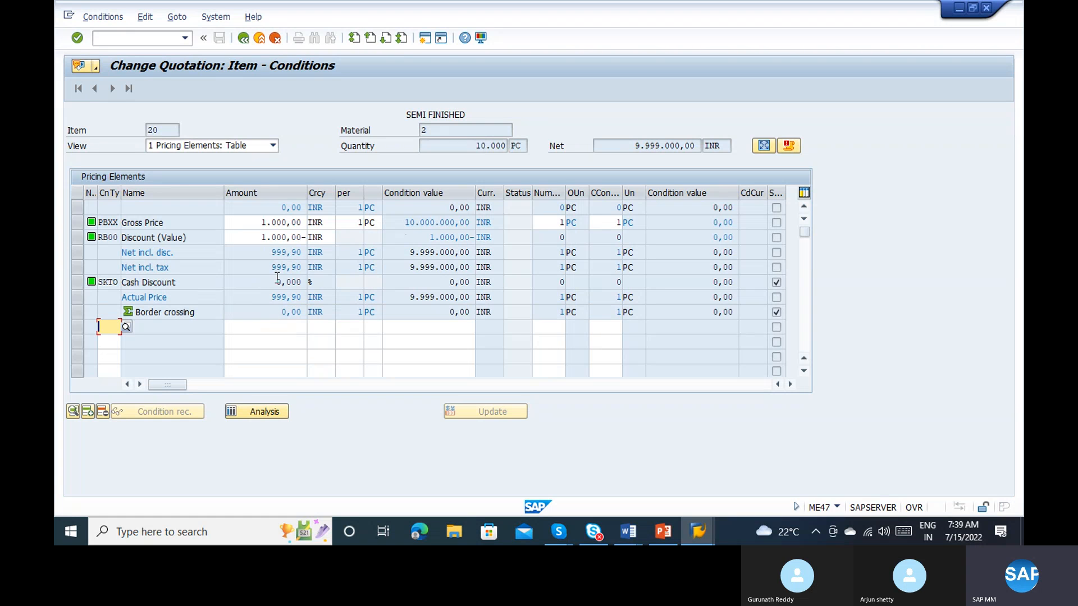
left_click(257, 238)
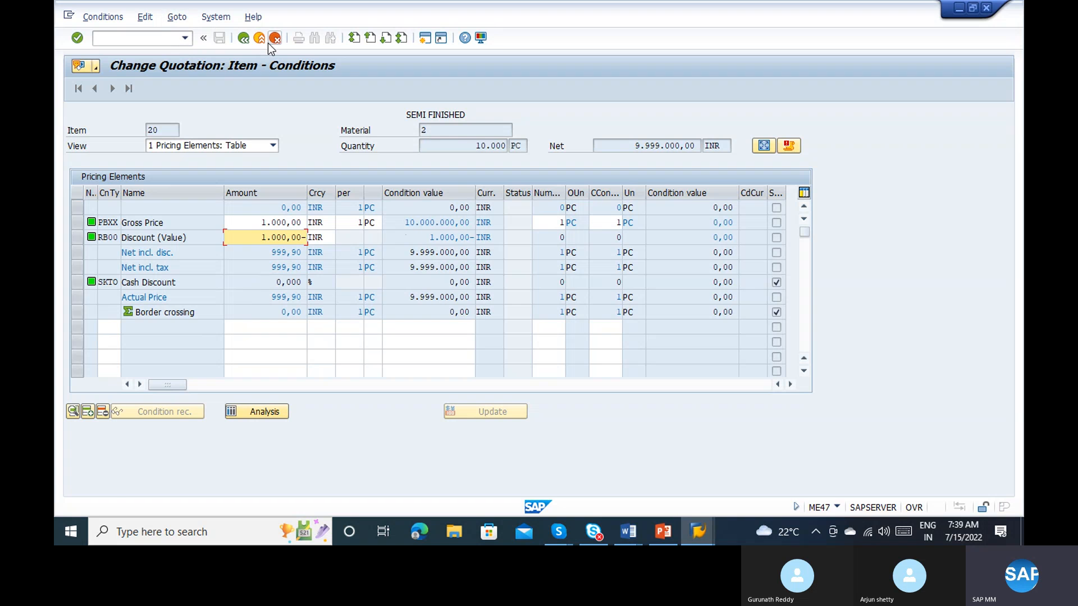
left_click(243, 37)
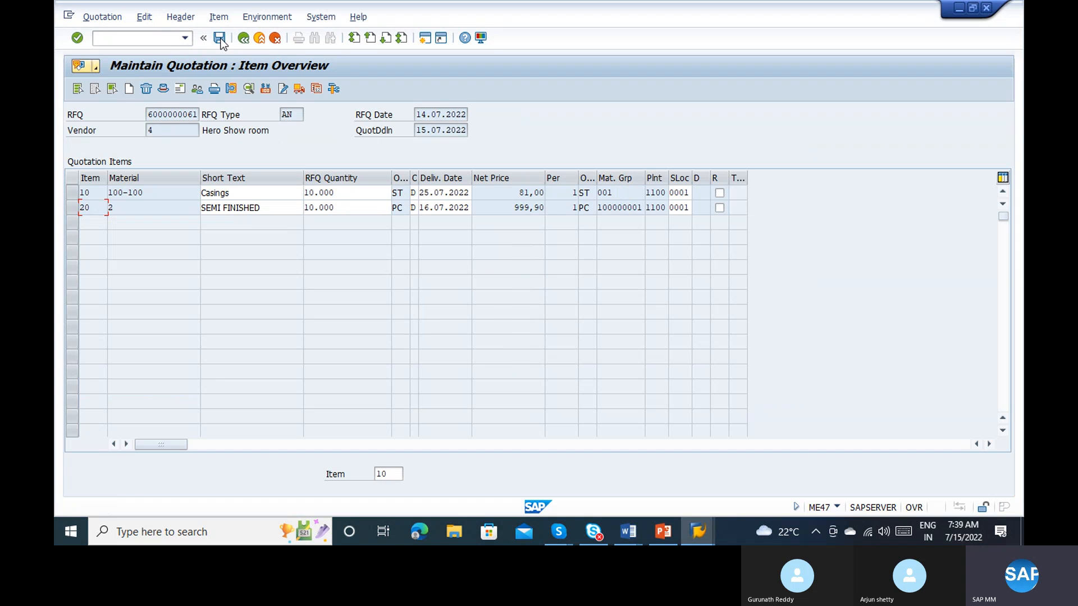
left_click(220, 39)
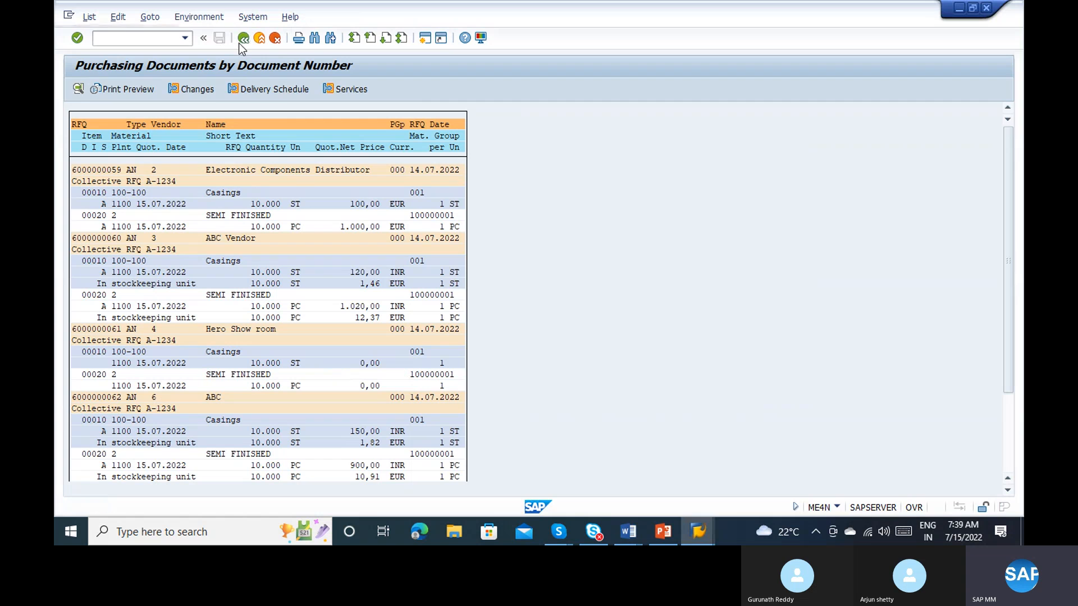
Step: Rerun the Purchasing Documents list for document date 14.07.2022 with the other selection criteria kept
left_click(240, 42)
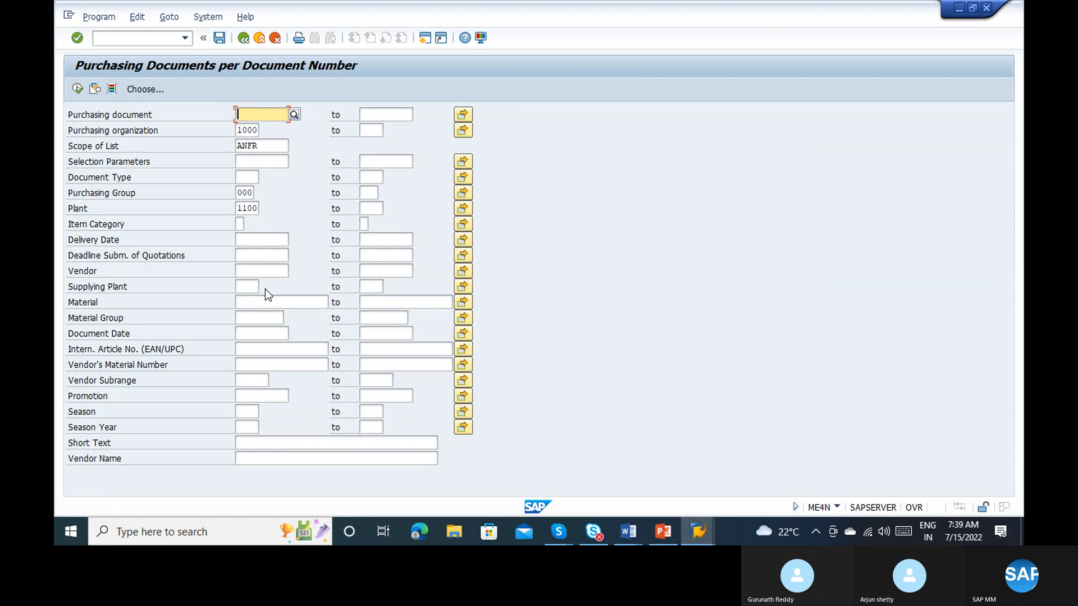
left_click(246, 334)
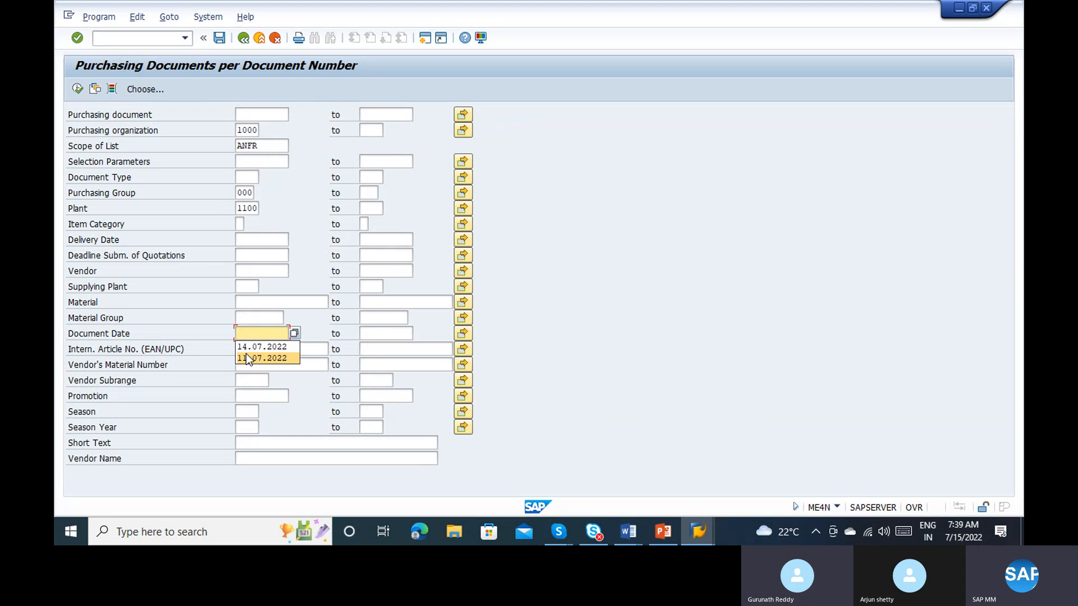
left_click(247, 348)
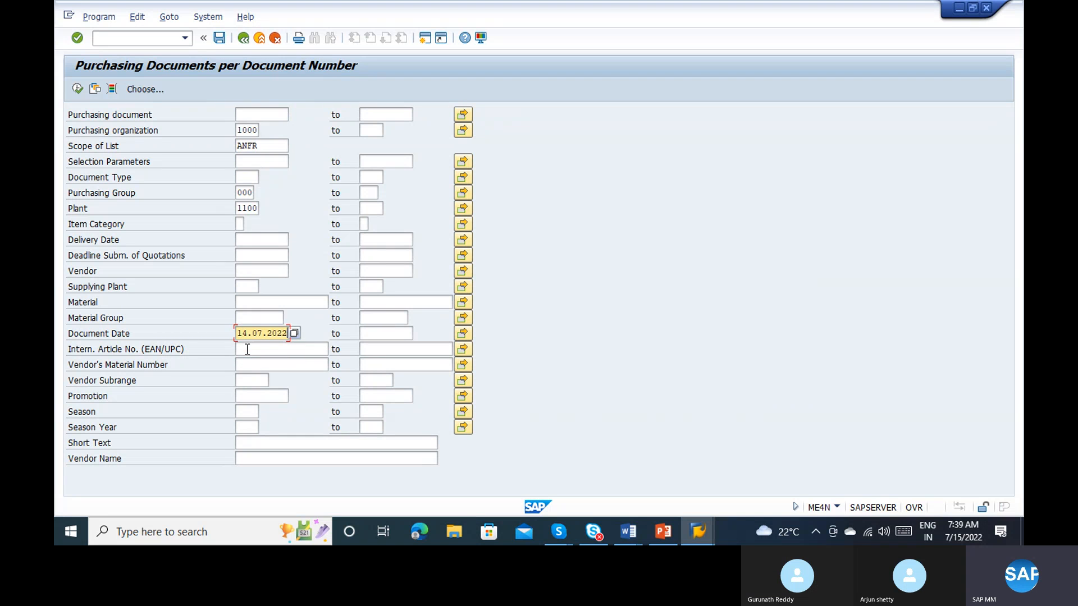
left_click(77, 89)
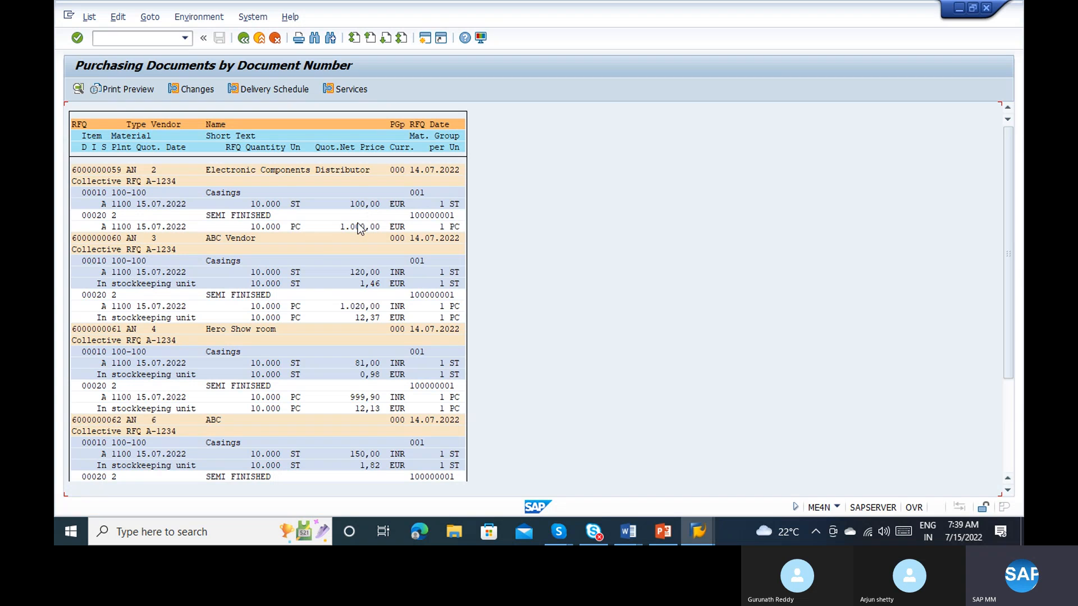
left_click(361, 273)
left_click(370, 365)
left_click(243, 38)
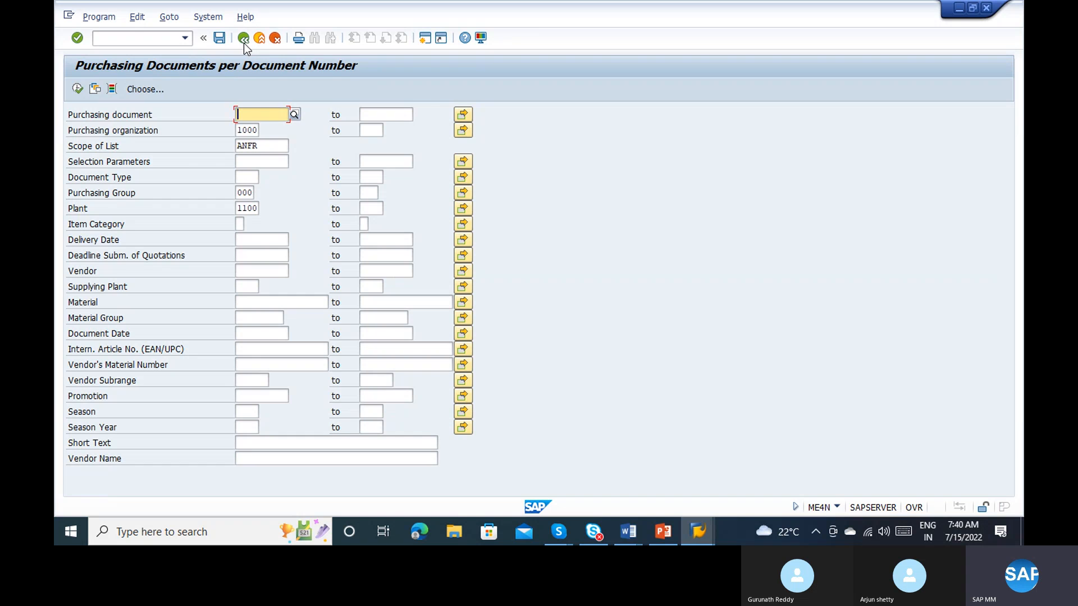
left_click(244, 38)
left_click(243, 38)
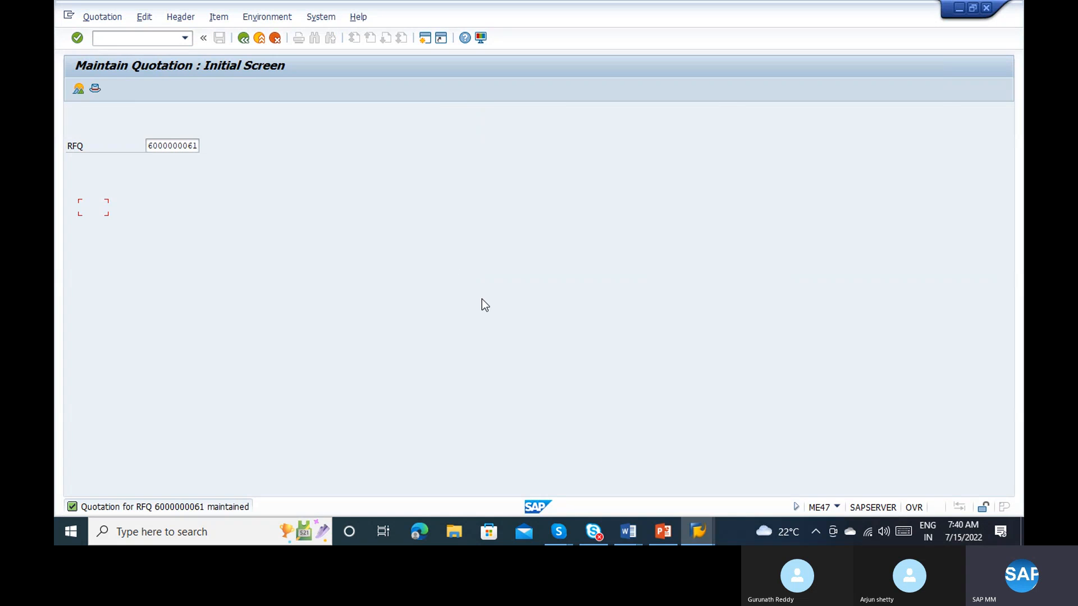
Step: Switch to the Word document with the Procurement to Pay list and add a dash after PR and Quotation
key("alt+Tab")
key("alt+Tab")
key("alt+Tab")
key("alt+Tab")
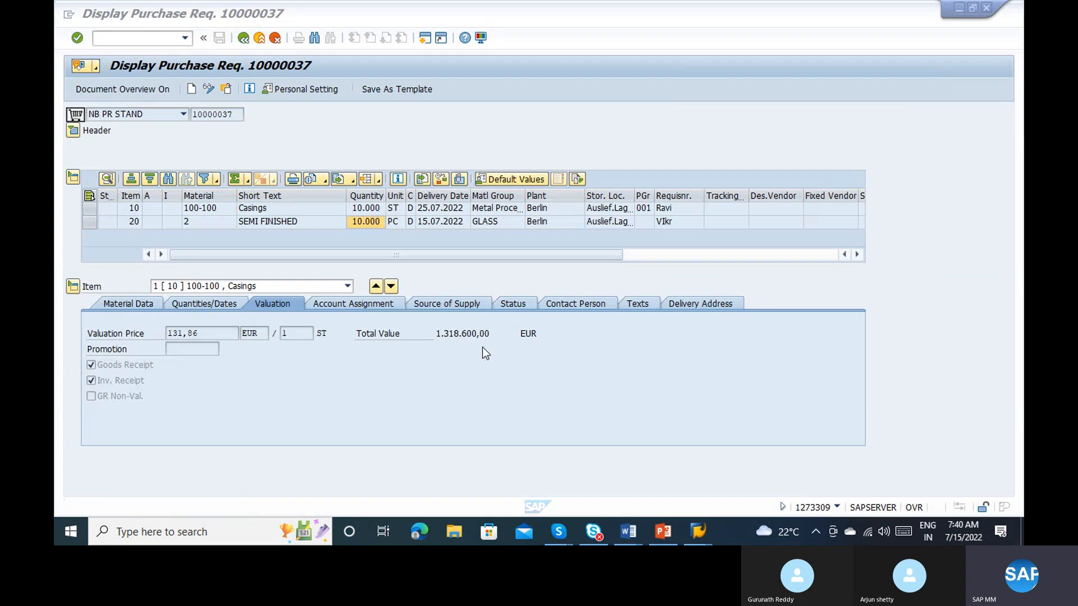
mouse_move(625, 534)
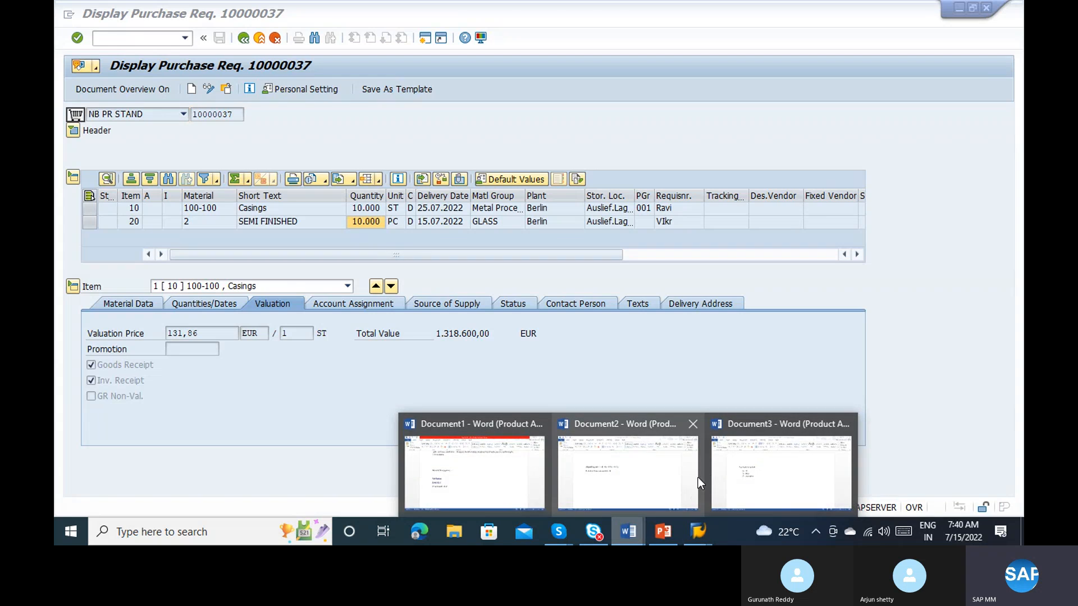
left_click(724, 475)
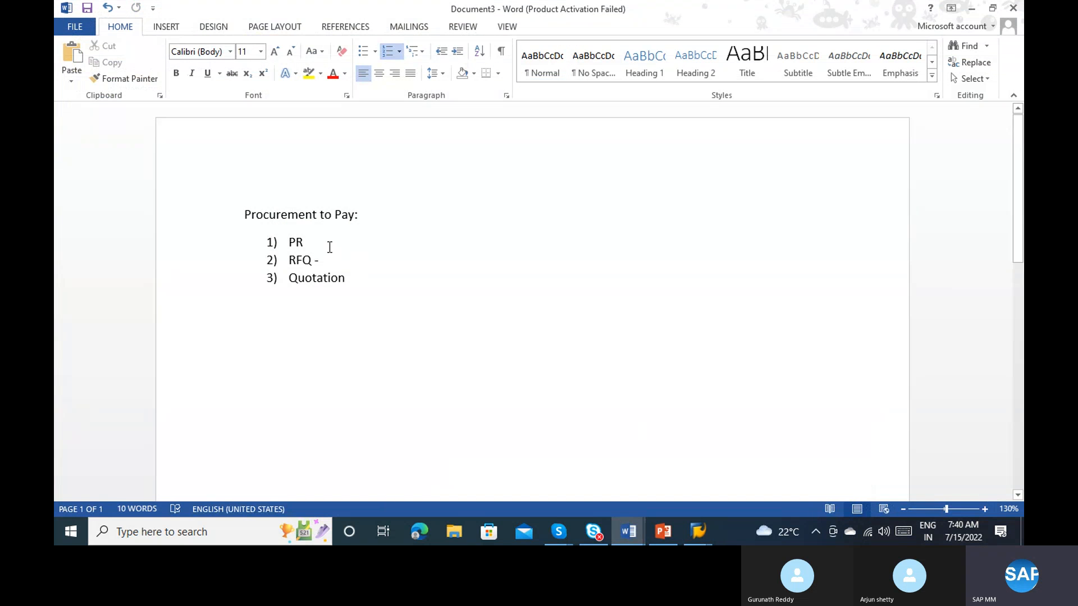
type("-")
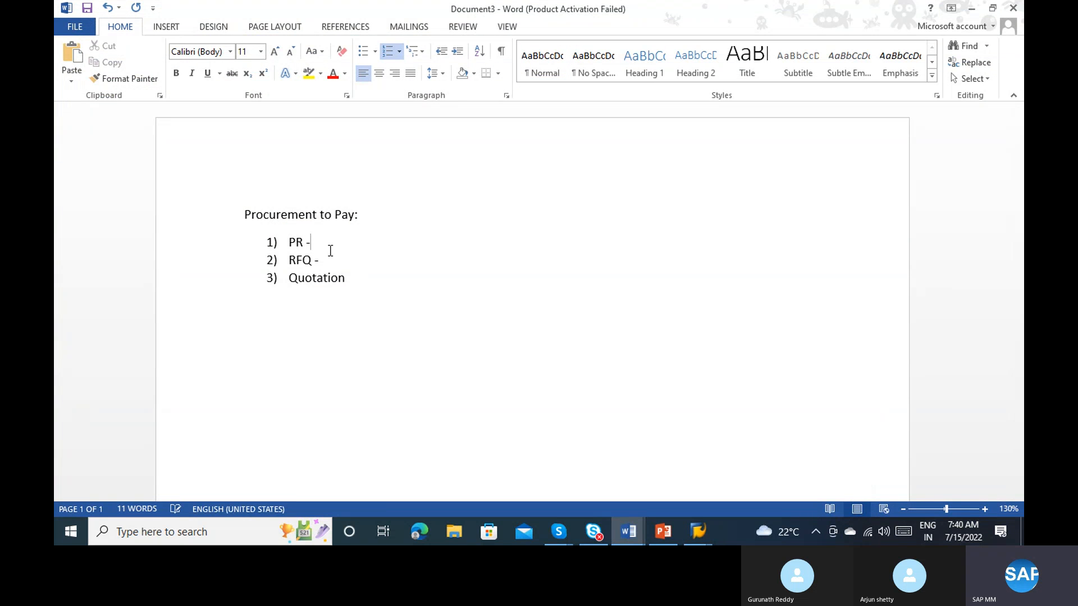
left_click(349, 278)
type("-")
Step: Add a fourth list item reading "Price comparison -" and correct the spelling of comparison
key("Return")
type("Price compari")
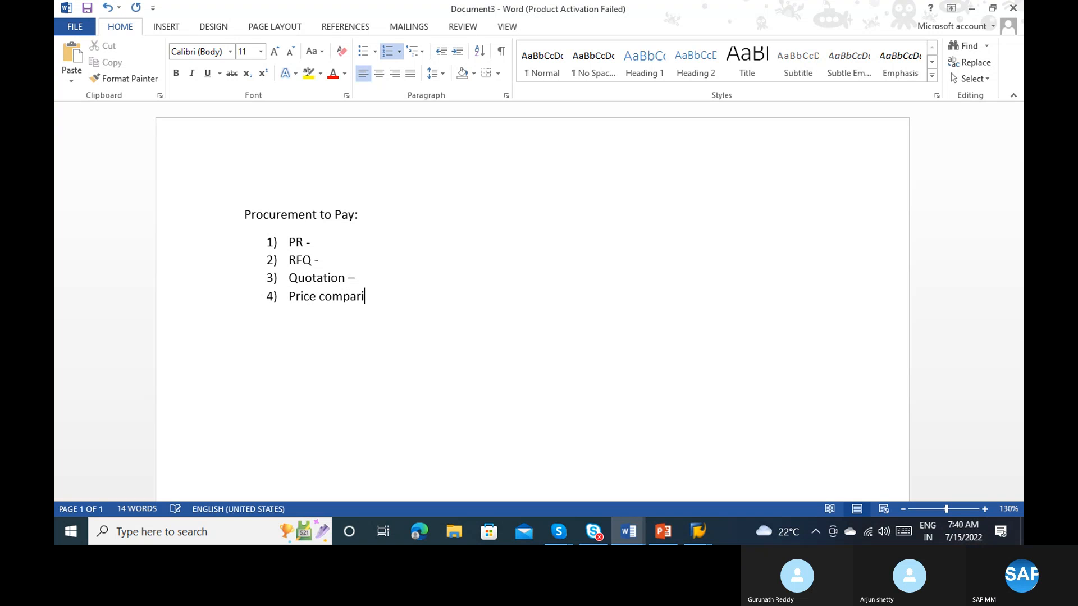
type("sion -")
right_click(352, 298)
left_click(407, 314)
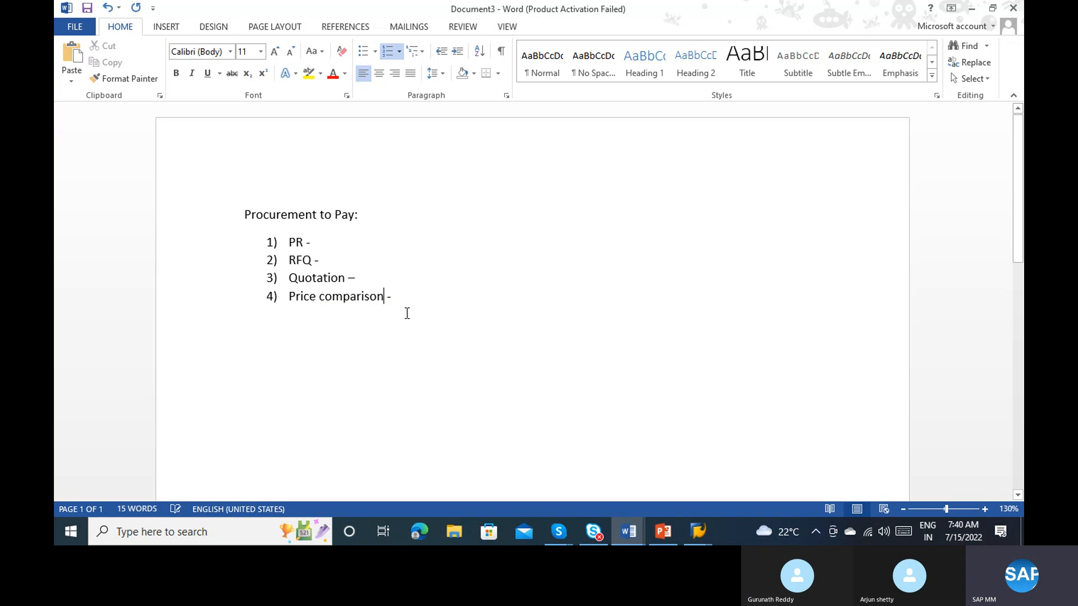
Step: Complete the Price comparison list item with the text "Best vendor? Me49"
left_click(407, 305)
type("Bst")
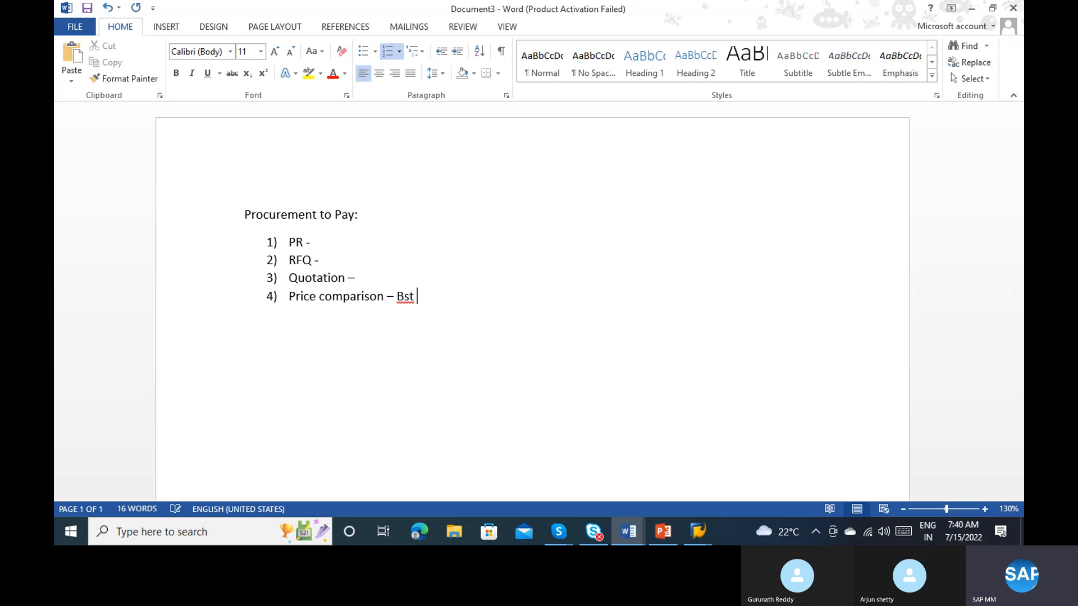
key("BackSpace")
key("BackSpace")
key("BackSpace")
type("est vendor")
key("BackSpace")
type("?  Me")
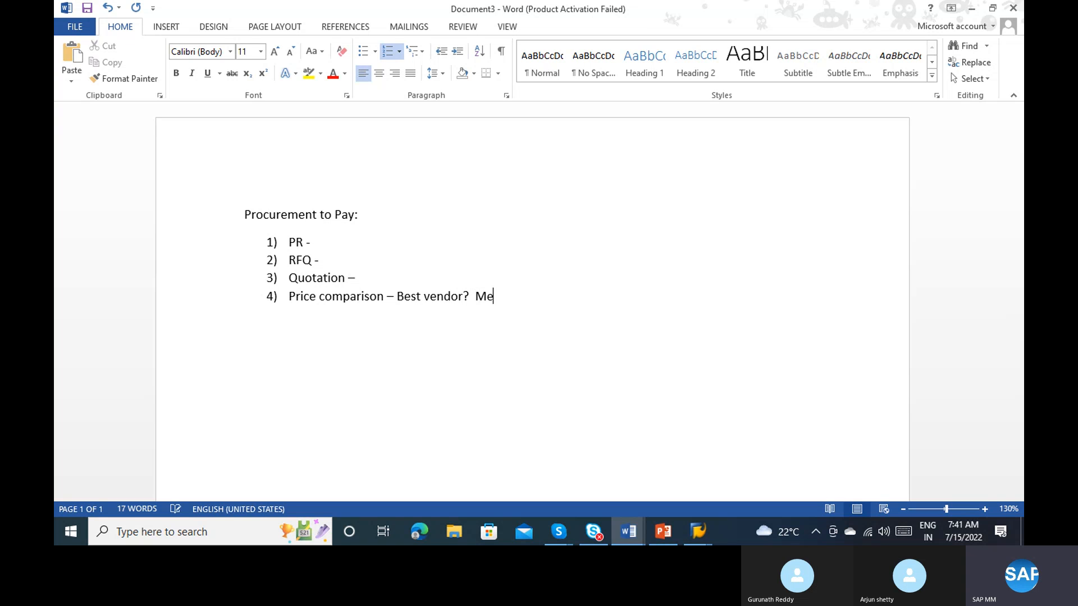
type("49")
Step: Return to the SAP quotation session, start transaction ME49 and place the cursor in the Collective RFQ field
key("alt+Tab")
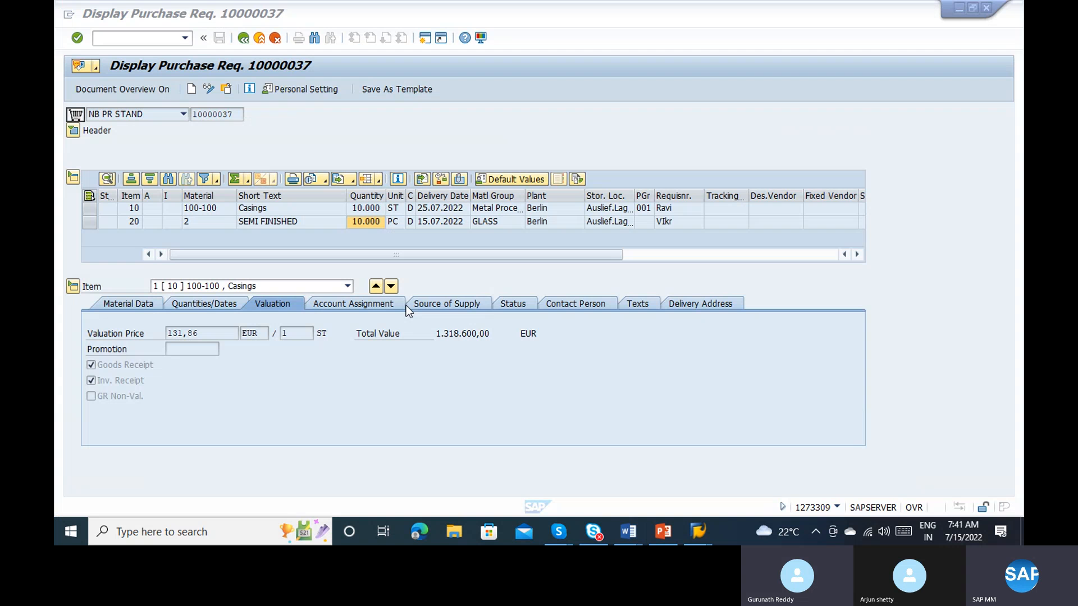
key("alt+Tab")
key("alt+Tab")
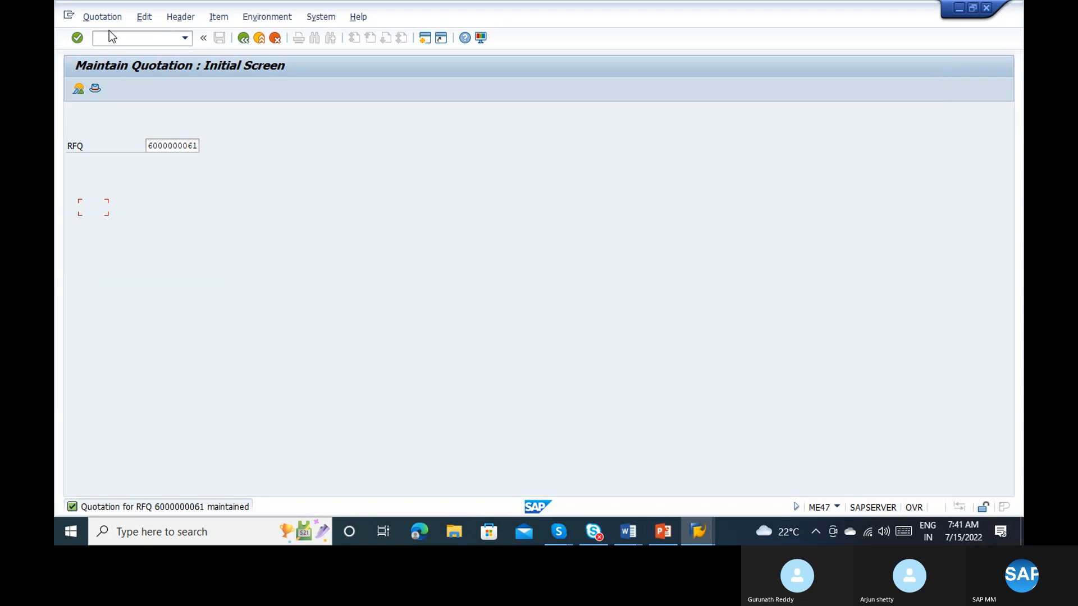
type("/nme49")
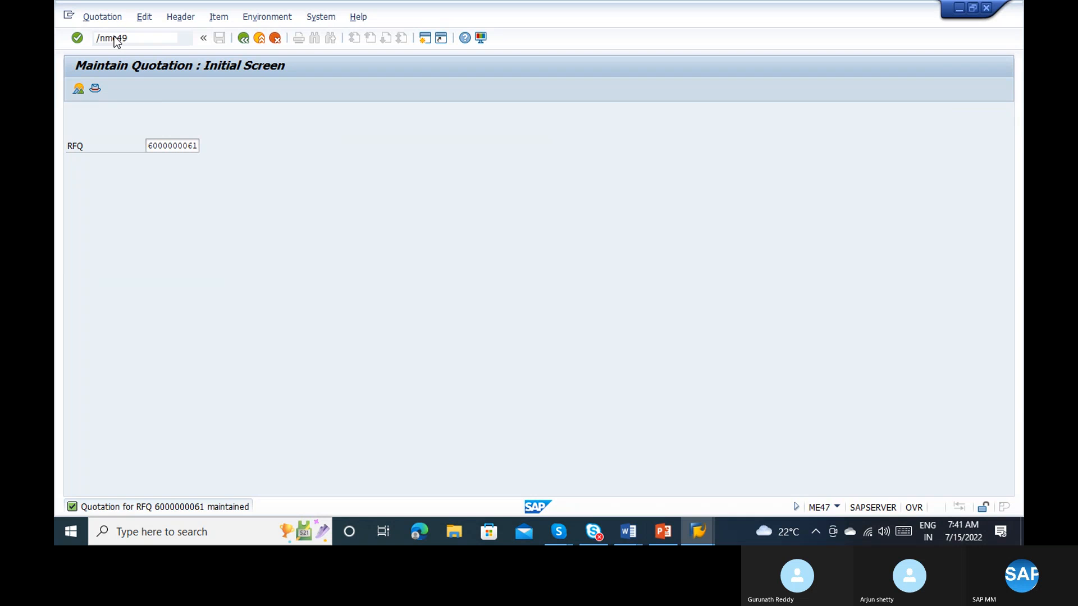
key("Return")
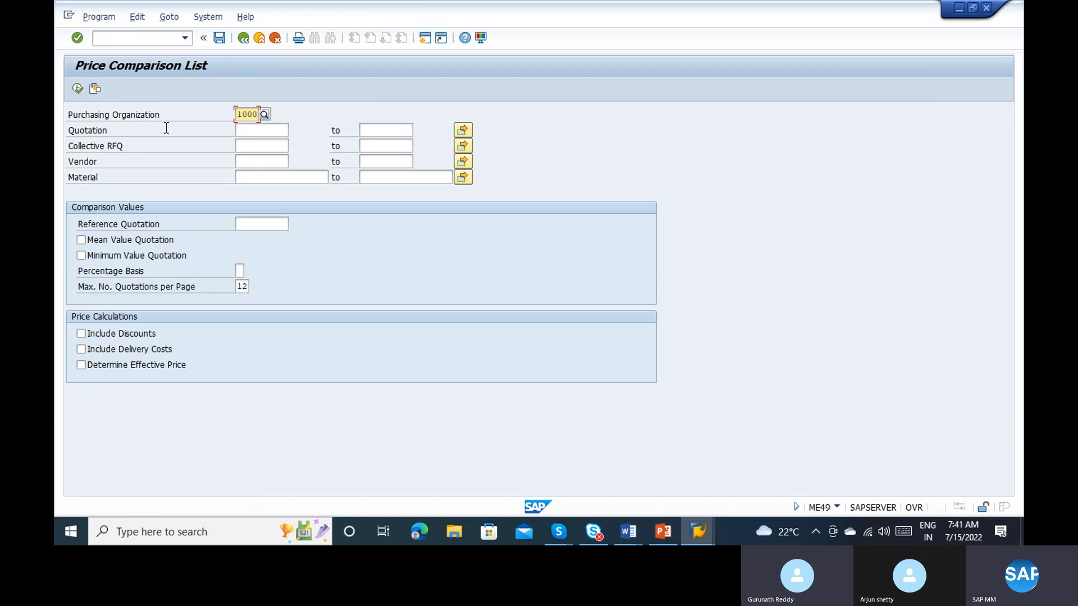
left_click(264, 130)
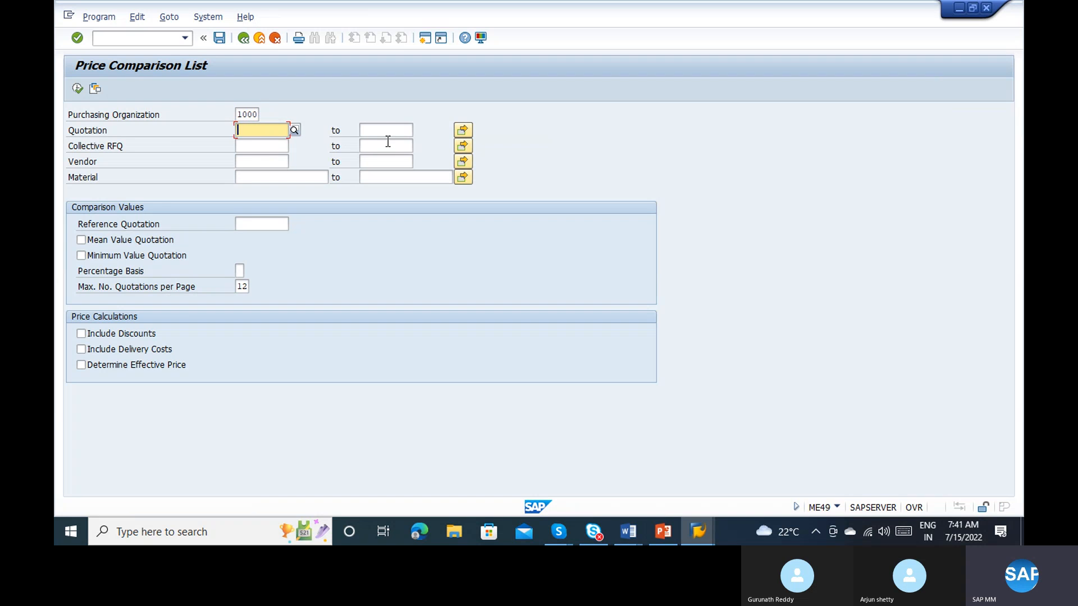
left_click(237, 147)
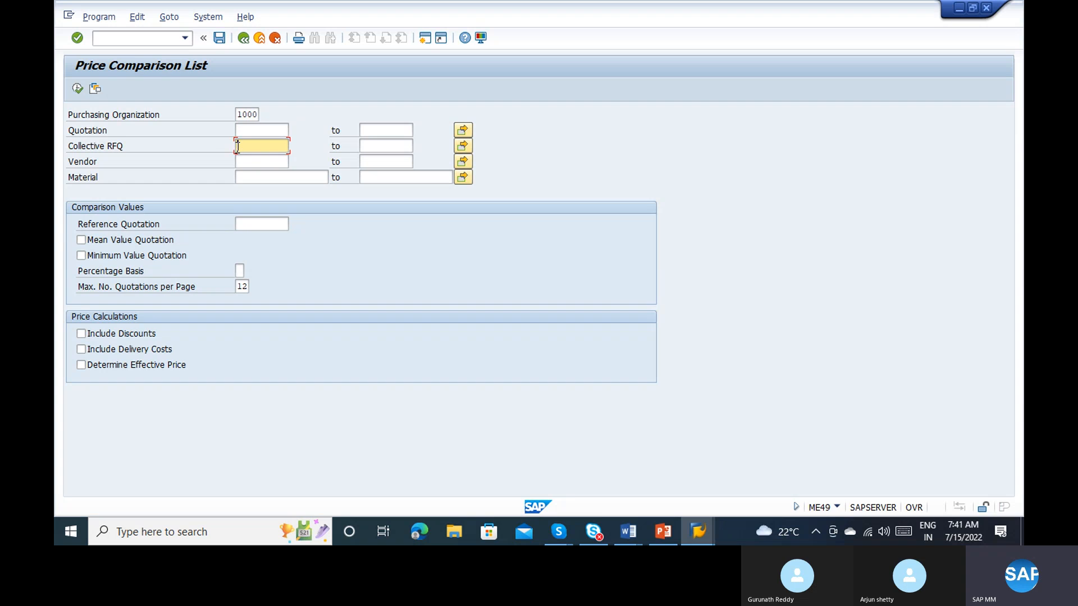
left_click(119, 145)
left_click(254, 128)
left_click(254, 143)
key("alt+Tab")
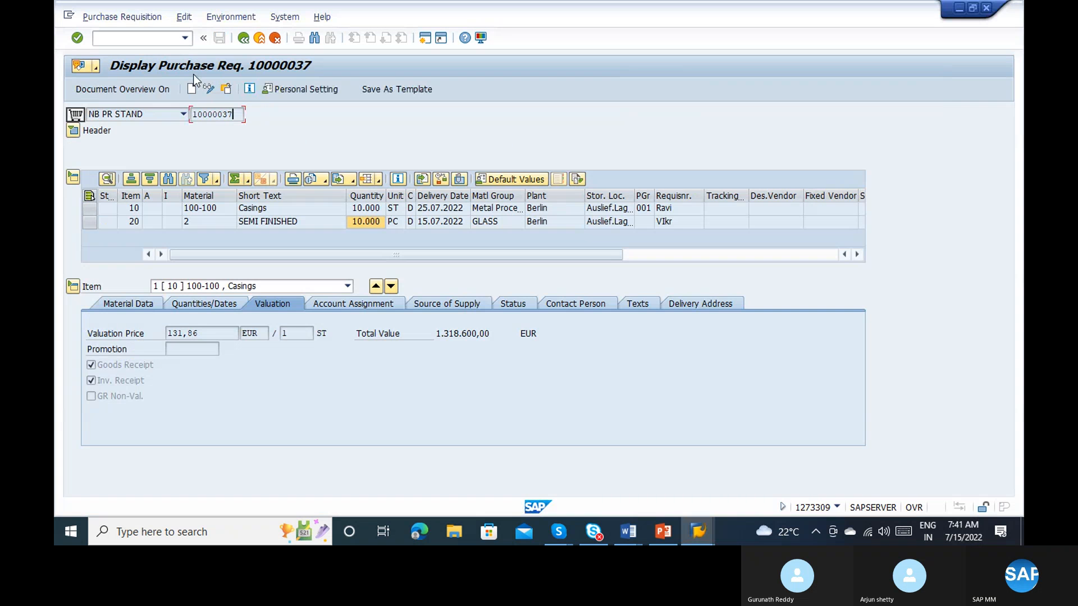
left_click(140, 38)
type("/nme43")
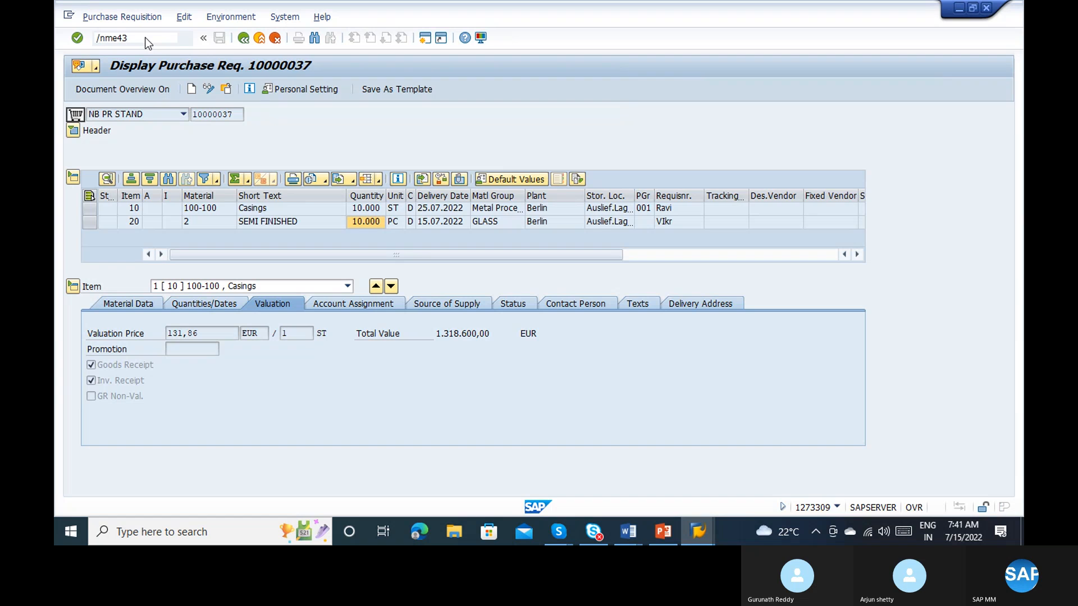
key("Return")
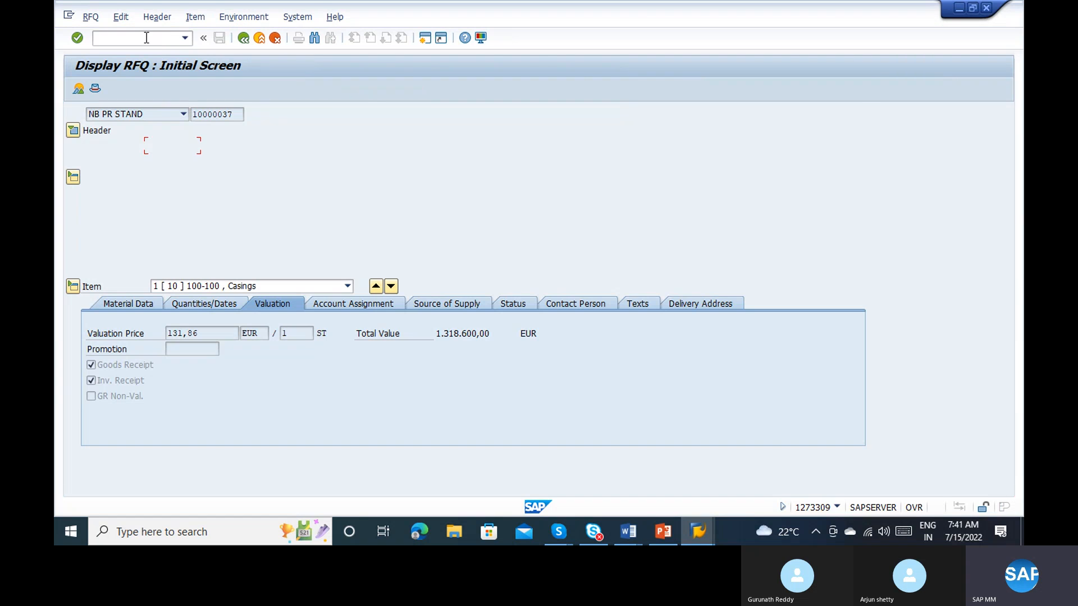
key("Return")
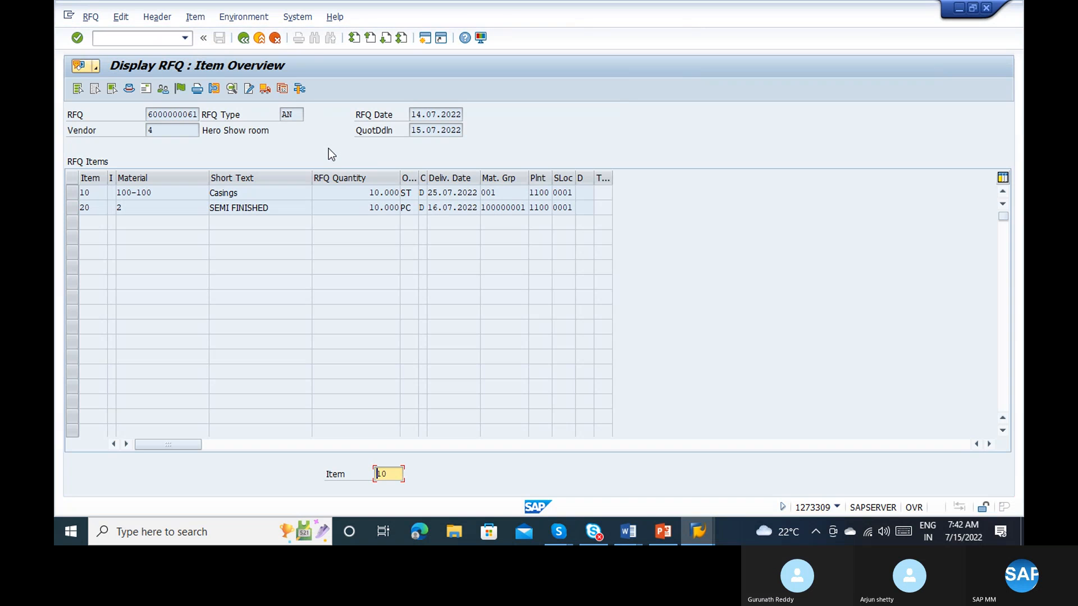
Step: Copy the collective number A-1234 from the RFQ's header data and leave the RFQ display
left_click(135, 94)
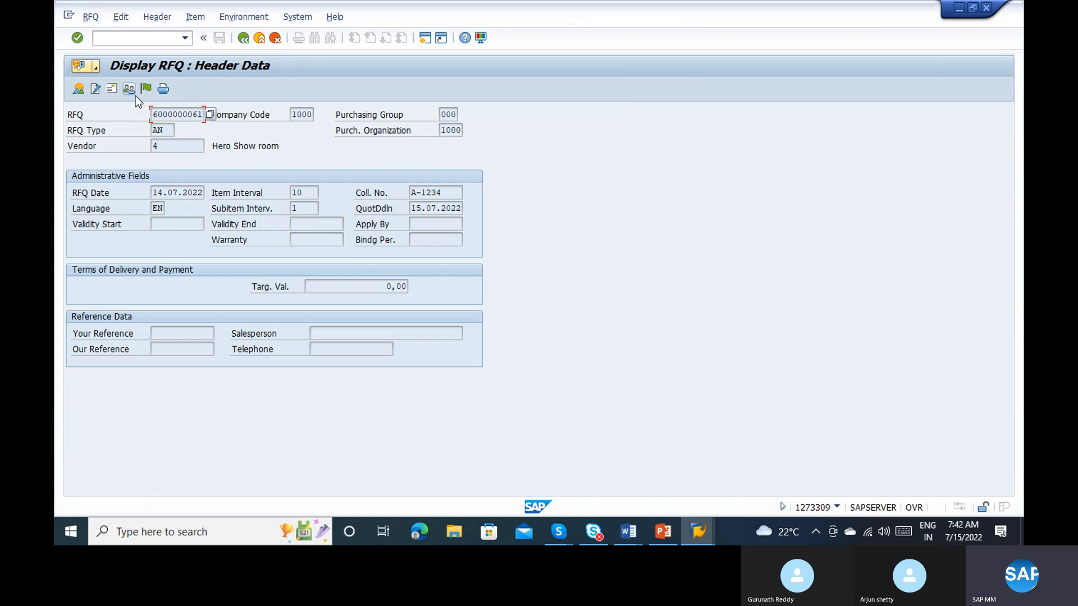
left_click(446, 195)
left_click_drag(446, 195, 403, 199)
key("ctrl+c")
left_click(402, 195)
left_click(697, 531)
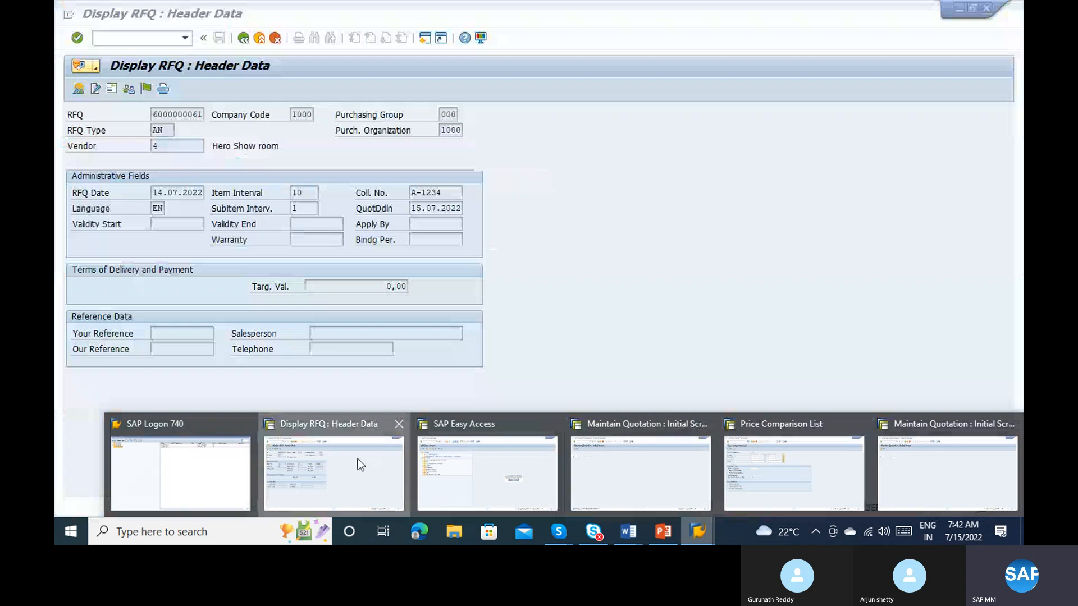
left_click(358, 459)
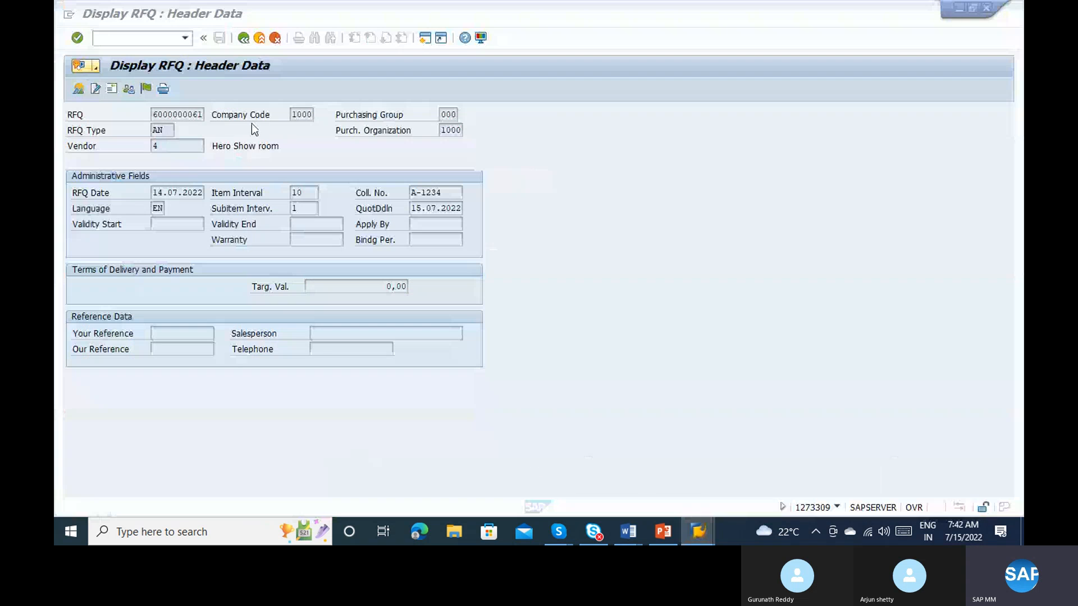
left_click(243, 38)
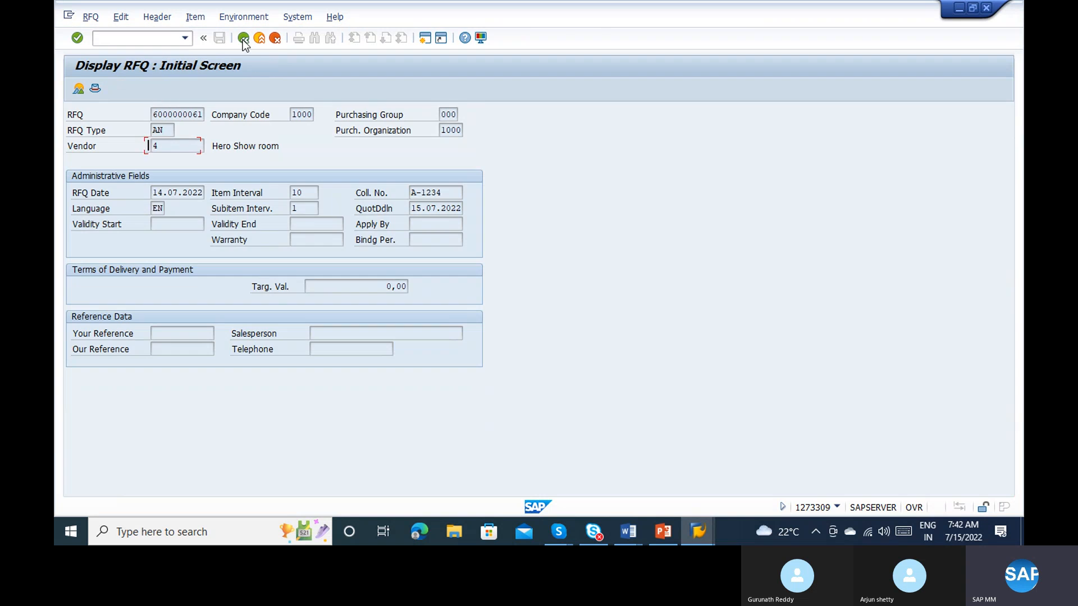
left_click(243, 38)
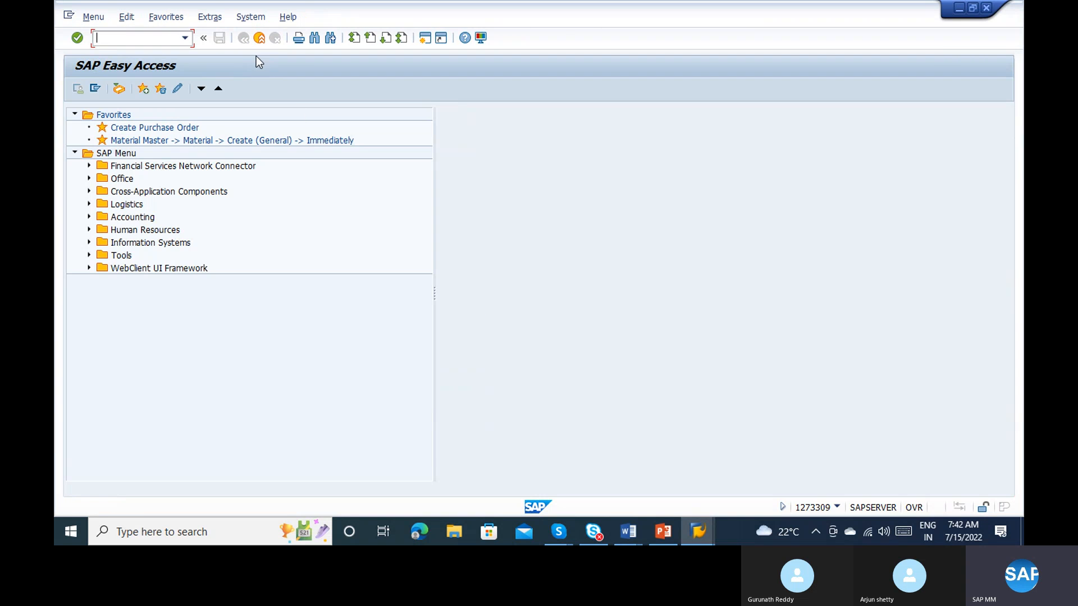
Step: Run the price comparison for collective RFQ A-1234, including discounts and delivery costs and determining the effective price
key("alt+Tab")
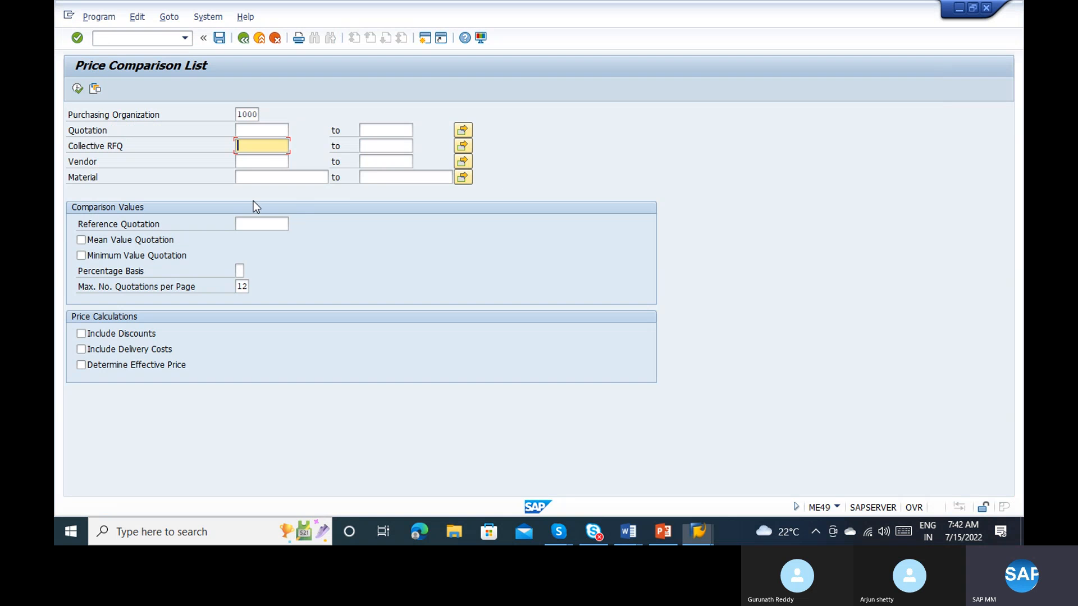
key("ctrl+v")
left_click(264, 129)
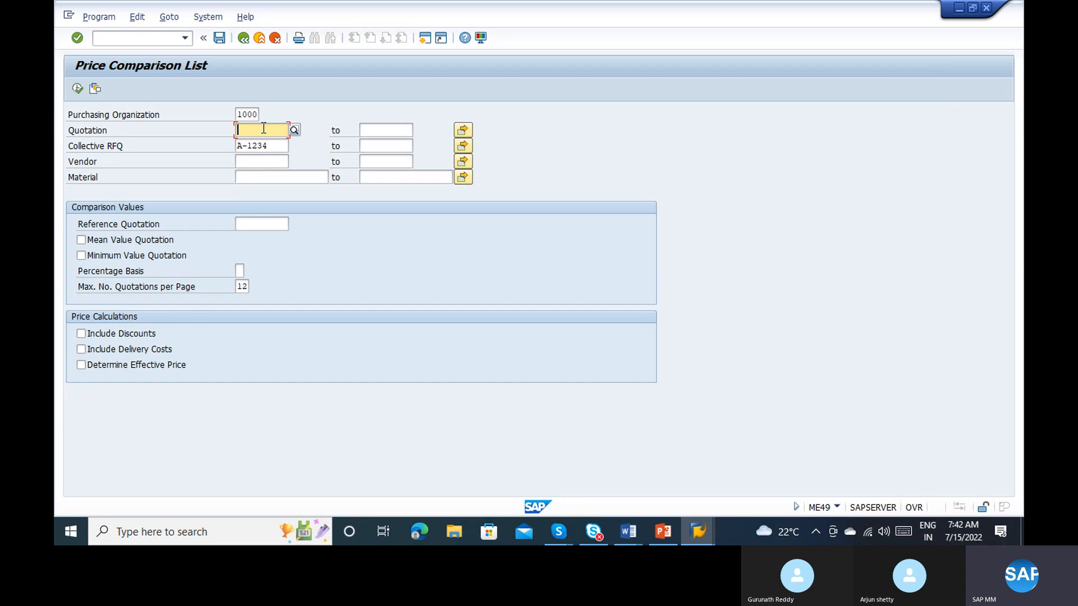
left_click(122, 336)
left_click(131, 347)
left_click(147, 366)
left_click(77, 89)
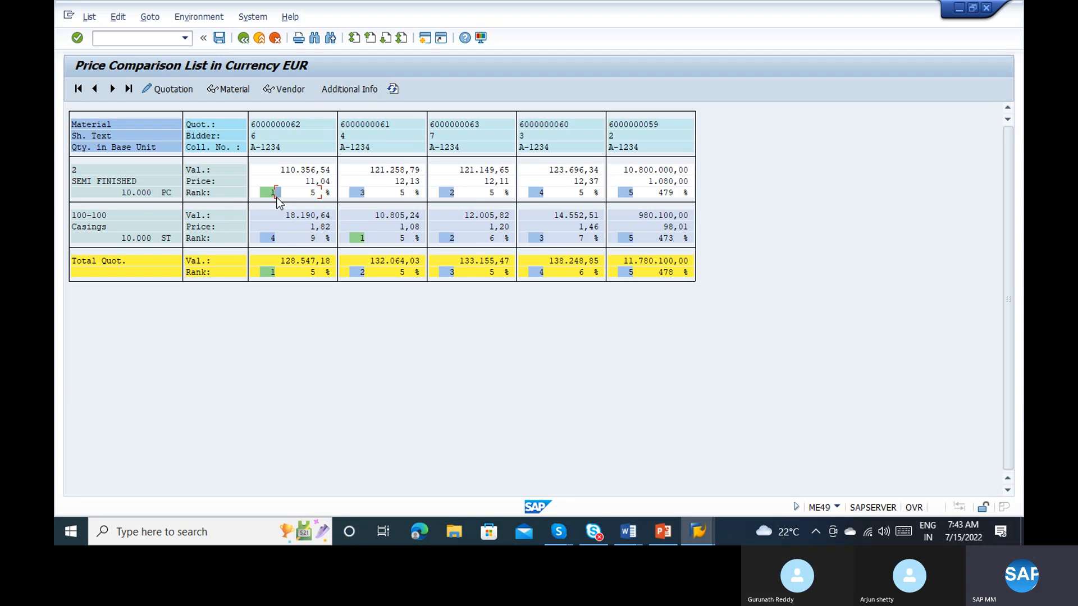
Step: Examine the vendors' ranks for SEMI FINISHED, Casings and the total quotation in the price comparison list
left_click(114, 191)
left_click(258, 136)
left_click(281, 190)
left_click(110, 231)
left_click(356, 137)
left_click(284, 271)
left_click(256, 130)
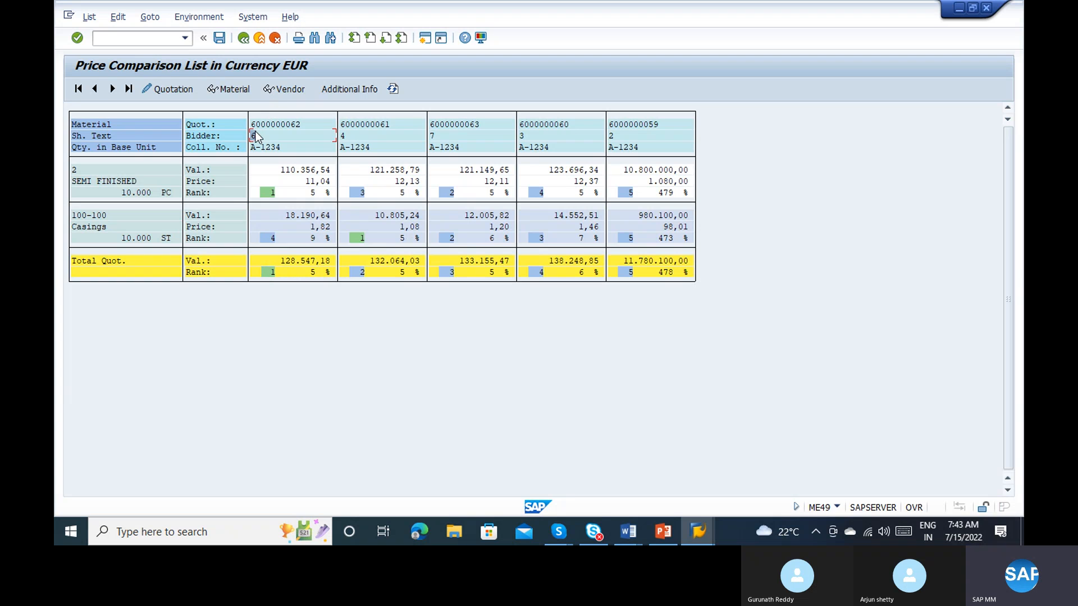
left_click(271, 272)
left_click(643, 136)
left_click(635, 121)
left_click(176, 90)
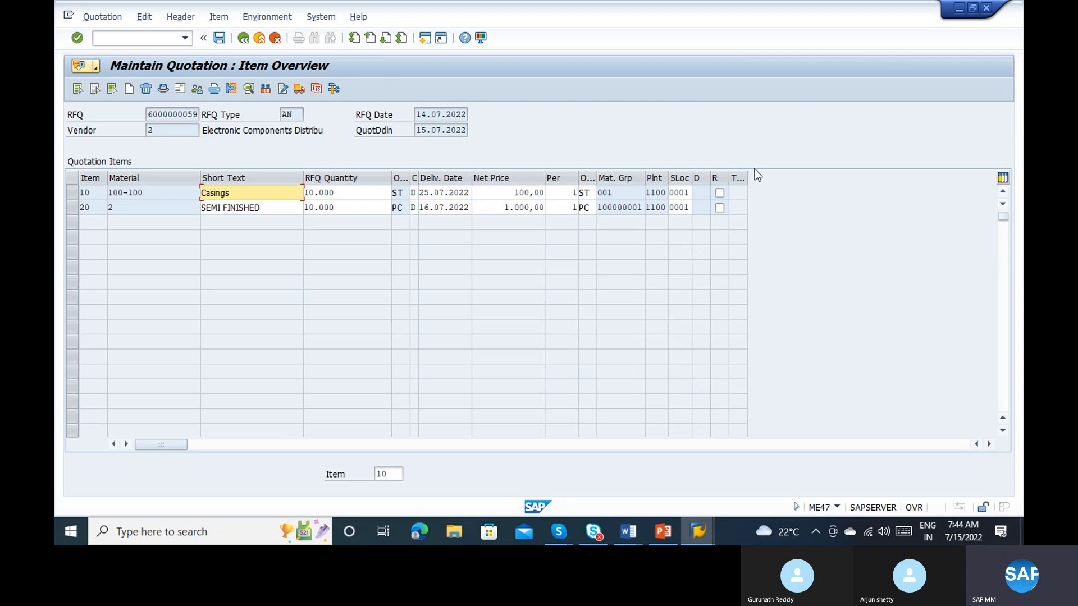
left_click(720, 193)
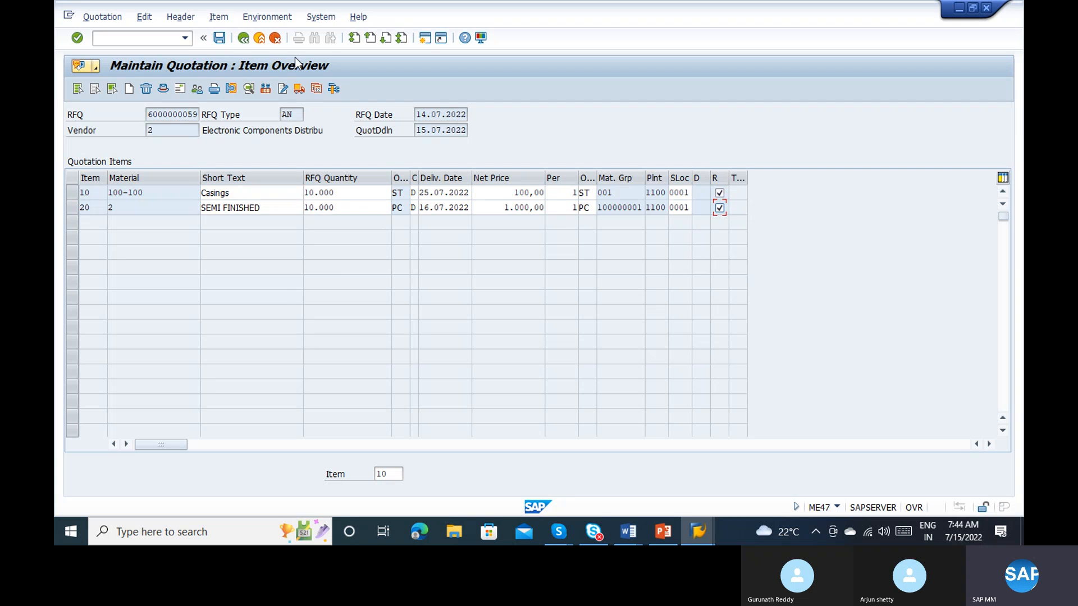
left_click(219, 39)
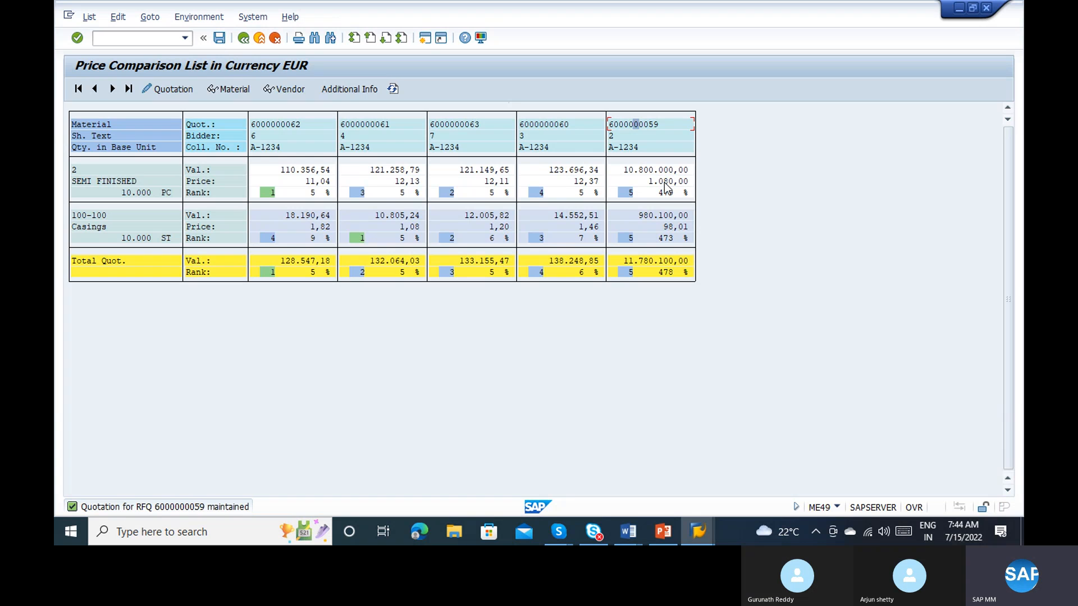
left_click(547, 125)
left_click(177, 94)
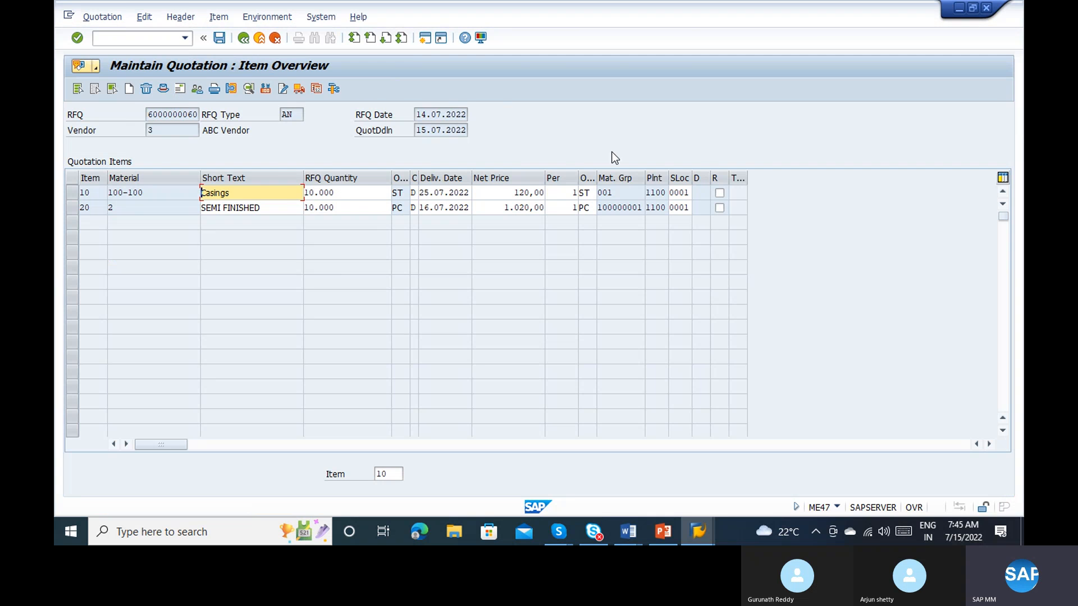
left_click(723, 192)
left_click(722, 208)
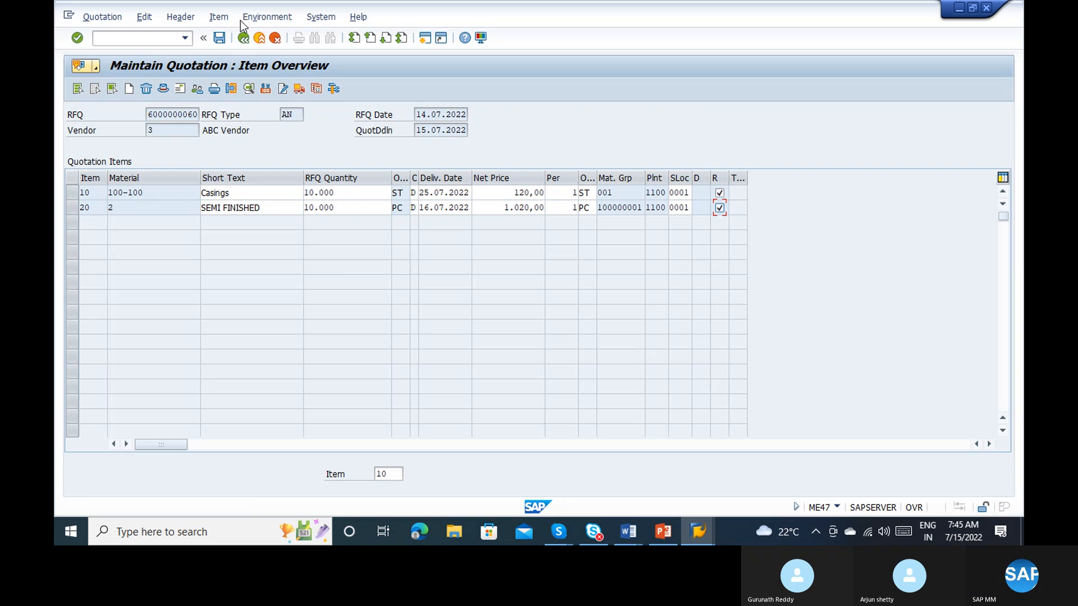
left_click(225, 37)
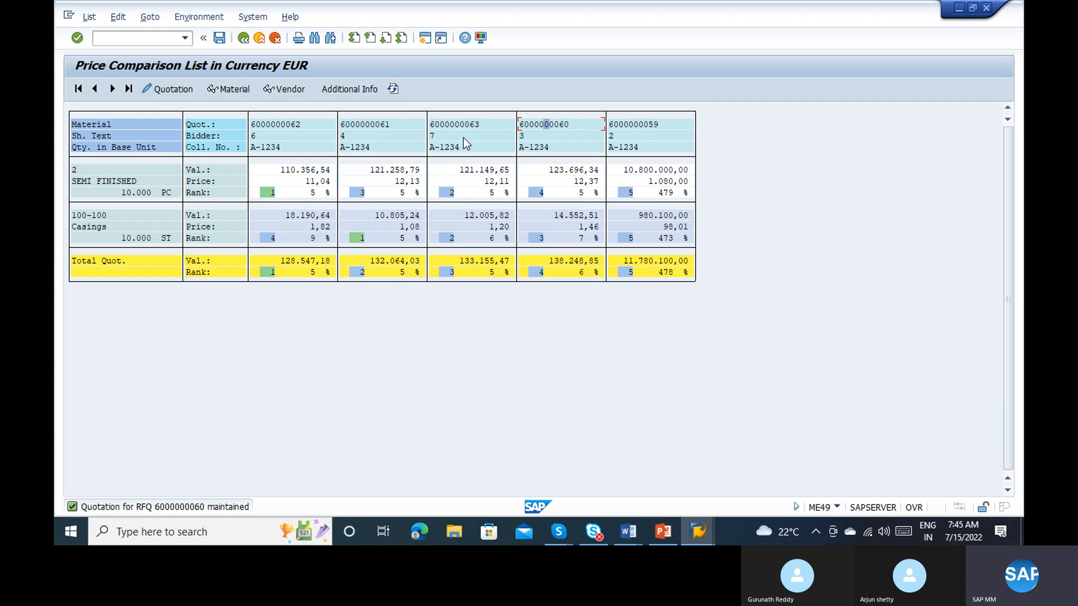
left_click(457, 125)
left_click(180, 90)
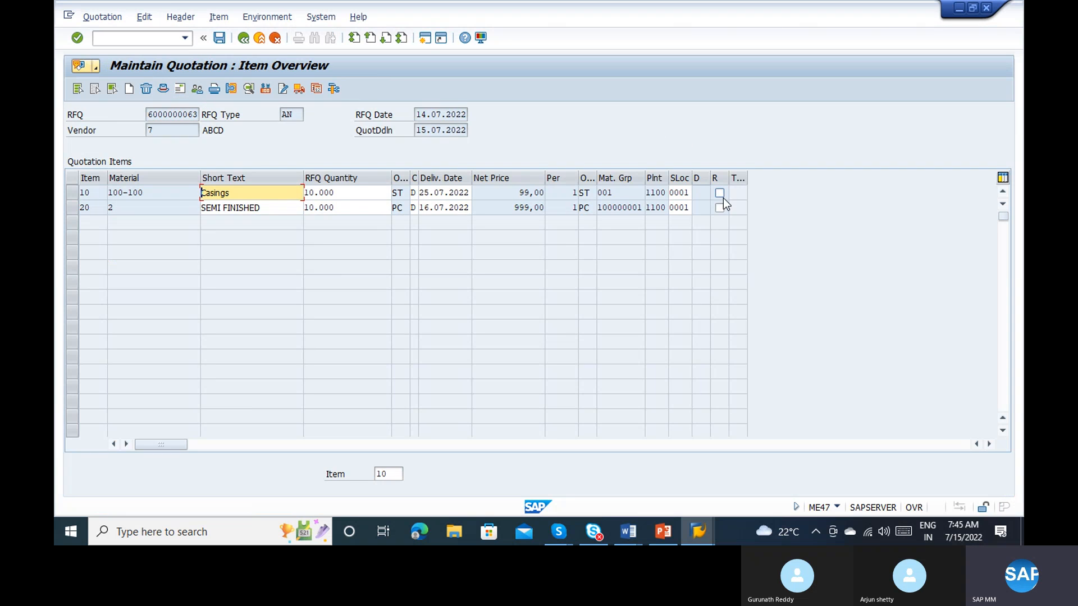
left_click(720, 193)
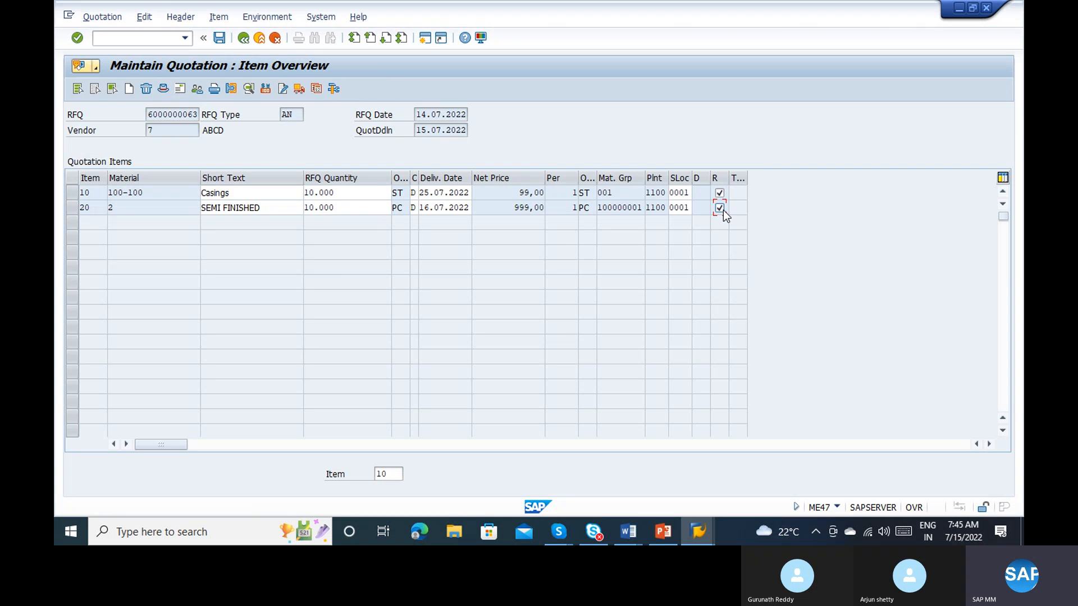
left_click(219, 38)
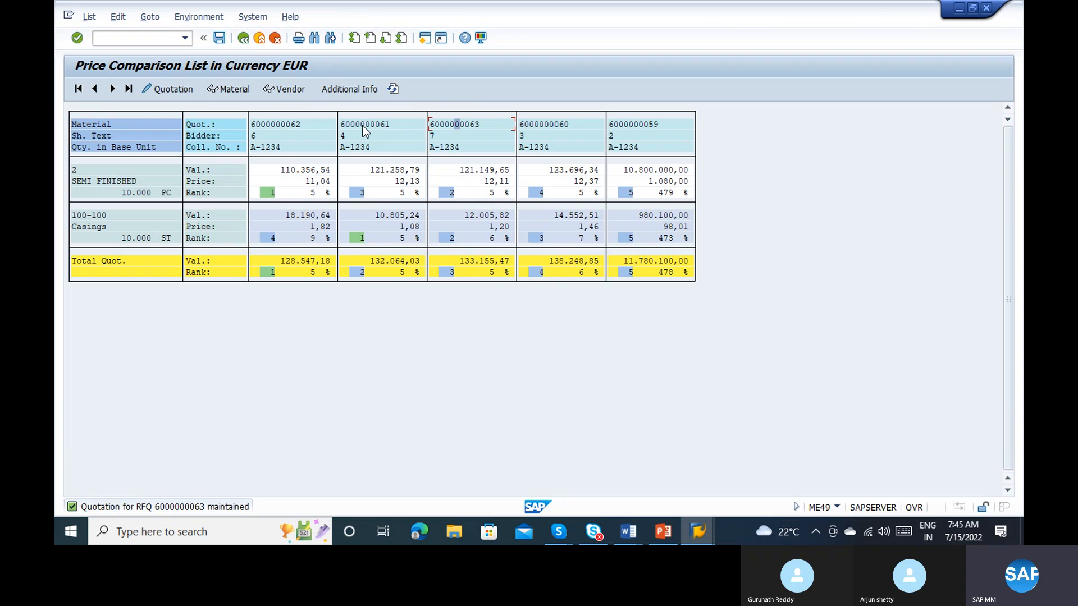
left_click(174, 88)
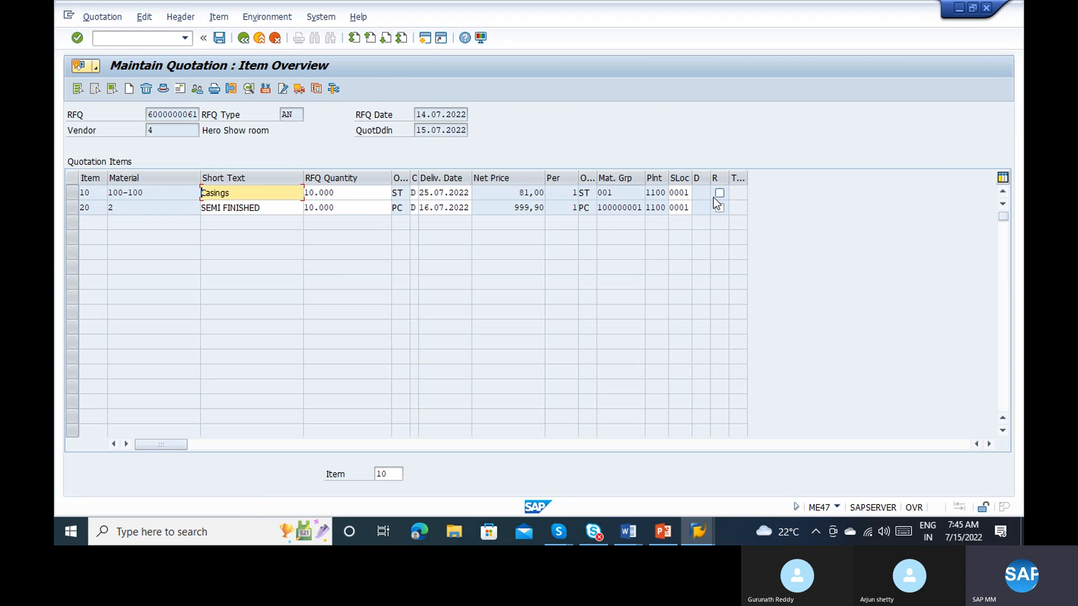
left_click(720, 193)
left_click(720, 207)
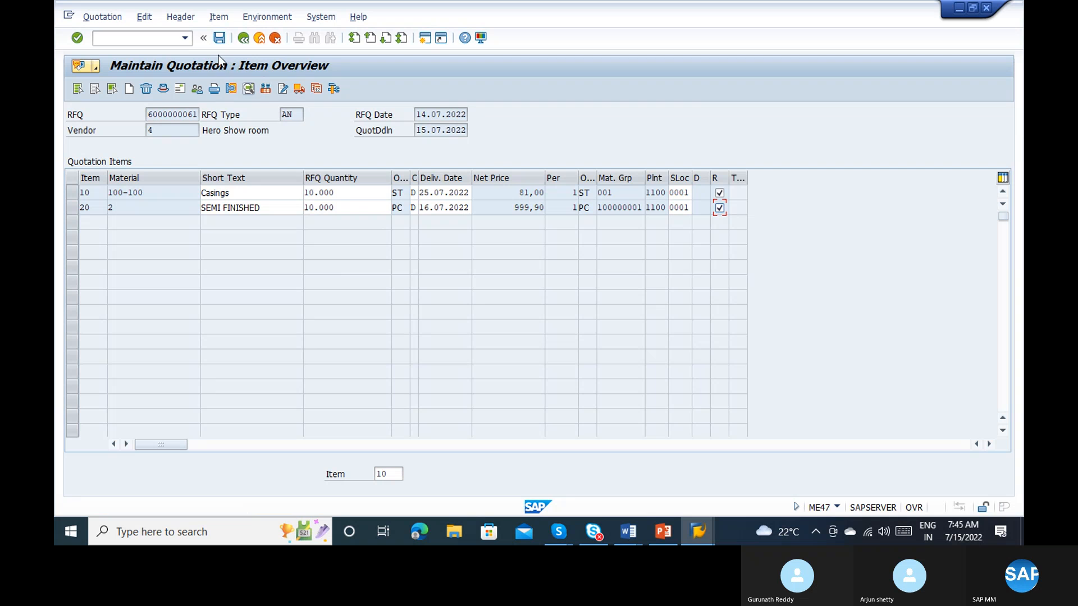
left_click(218, 38)
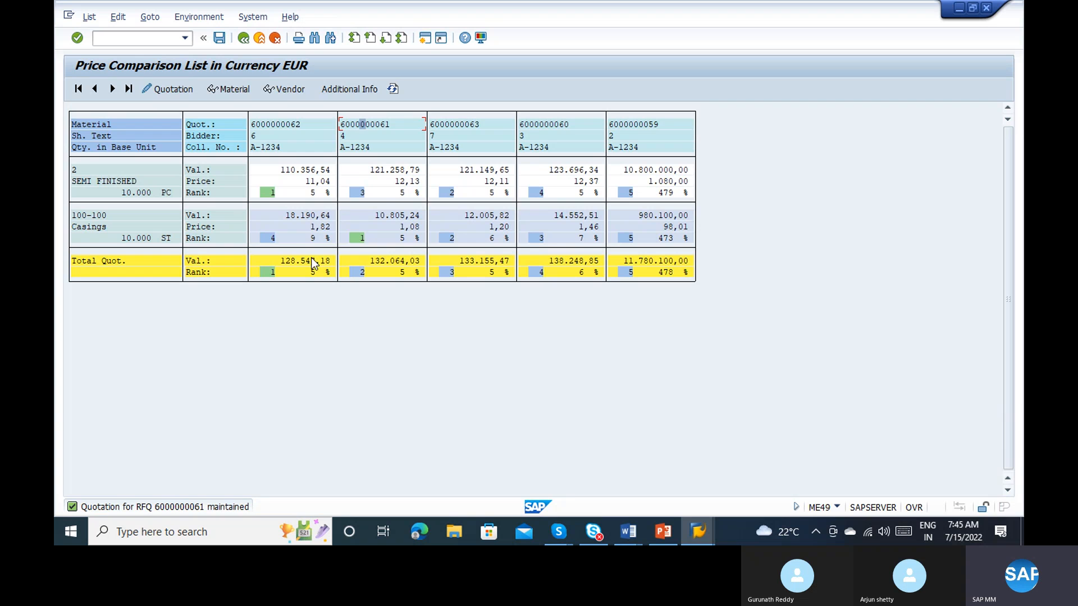
double_click(268, 124)
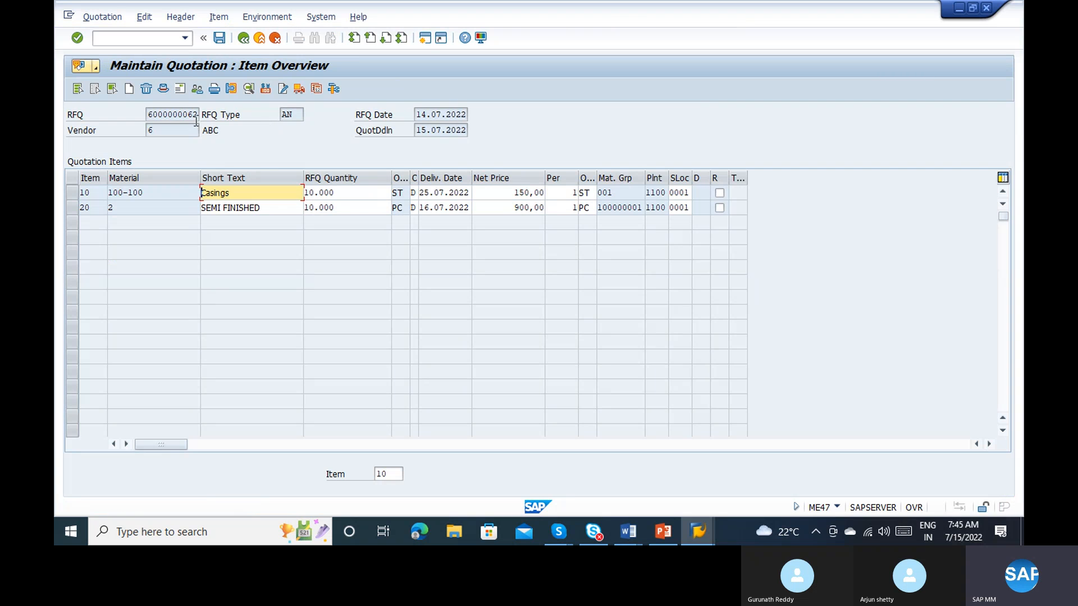
left_click_drag(148, 114, 219, 116)
key("ctrl+c")
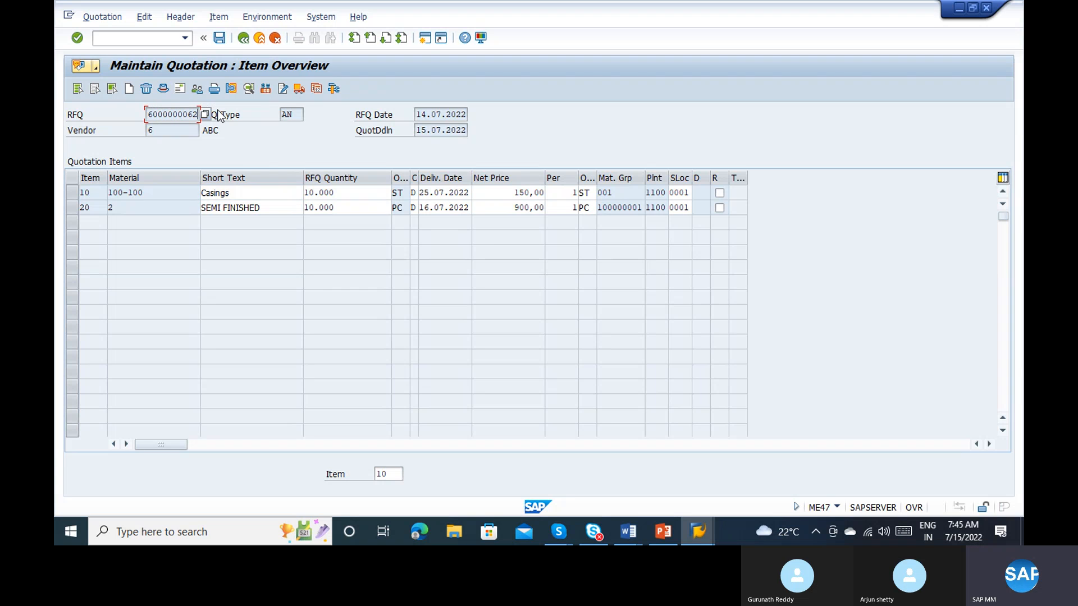
left_click(223, 17)
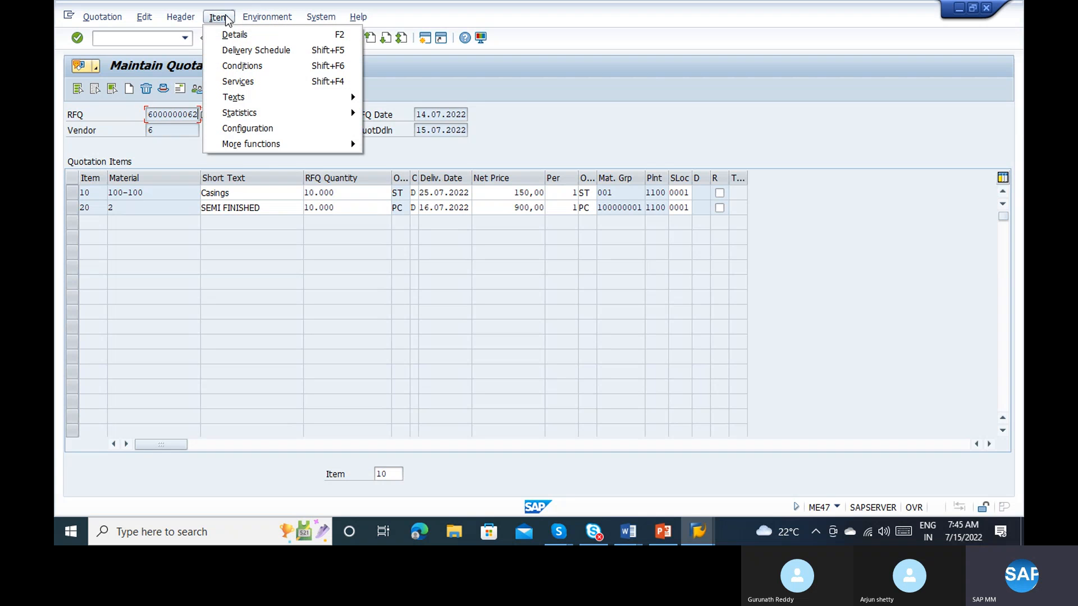
mouse_move(191, 18)
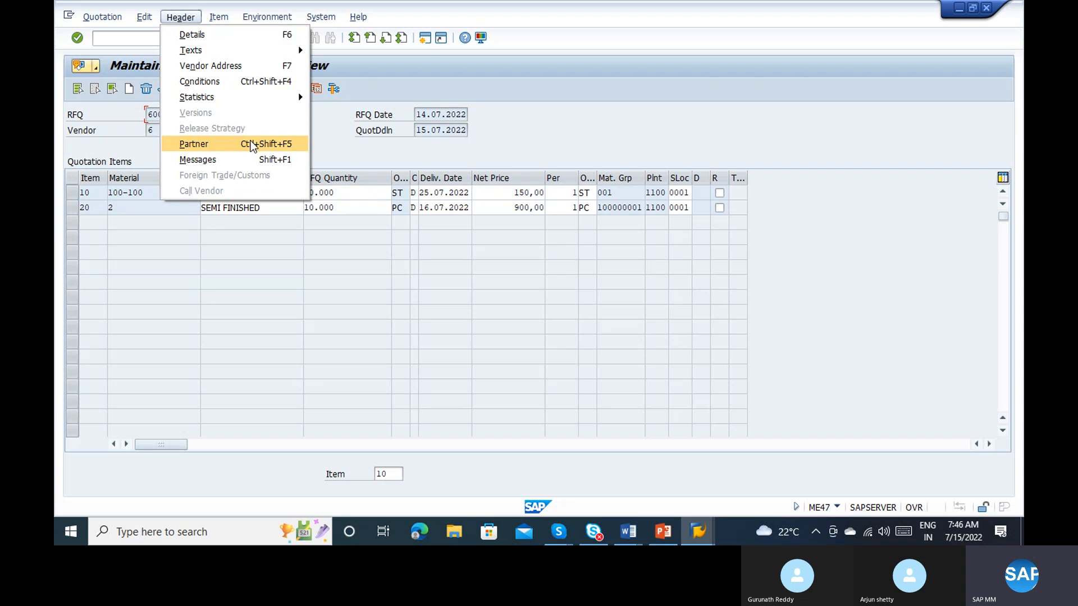
left_click(241, 160)
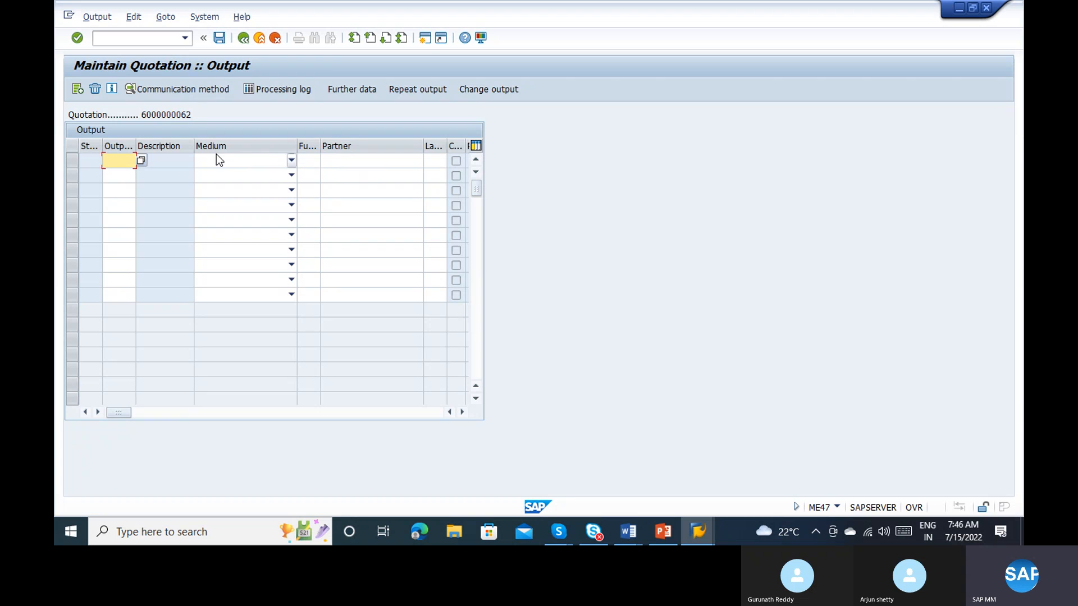
left_click(140, 158)
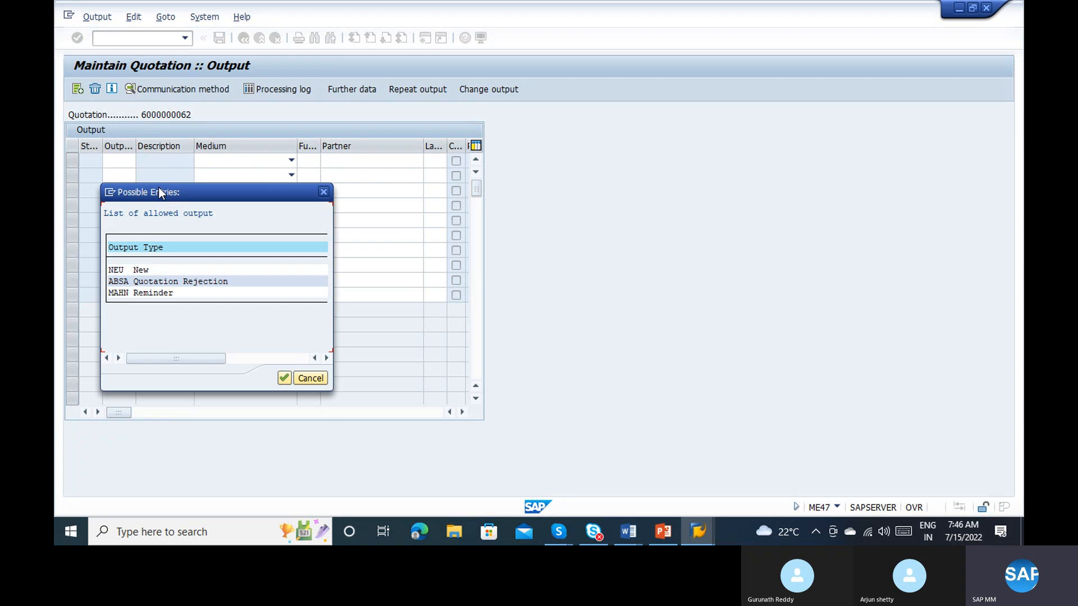
double_click(117, 270)
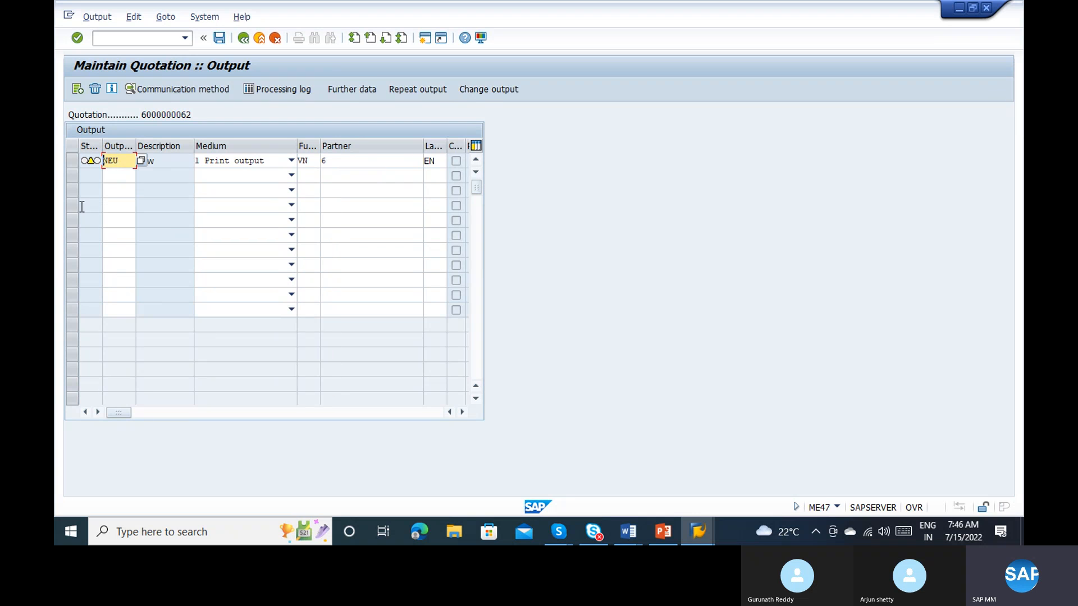
Step: Check the NEU output's dispatch time and set LP01 as the logical destination in its communication method
left_click(72, 161)
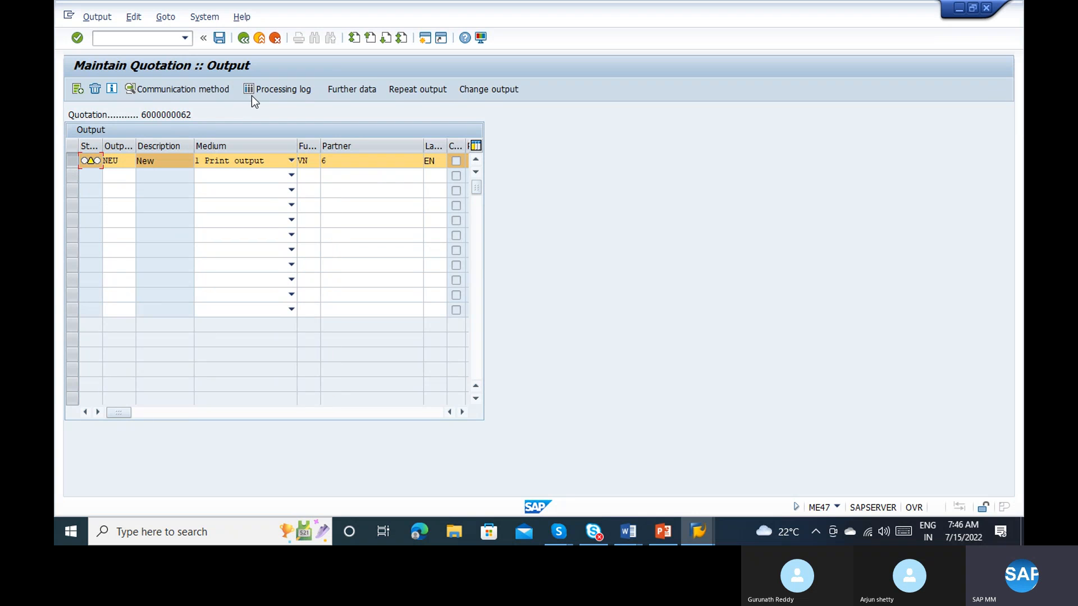
left_click(344, 89)
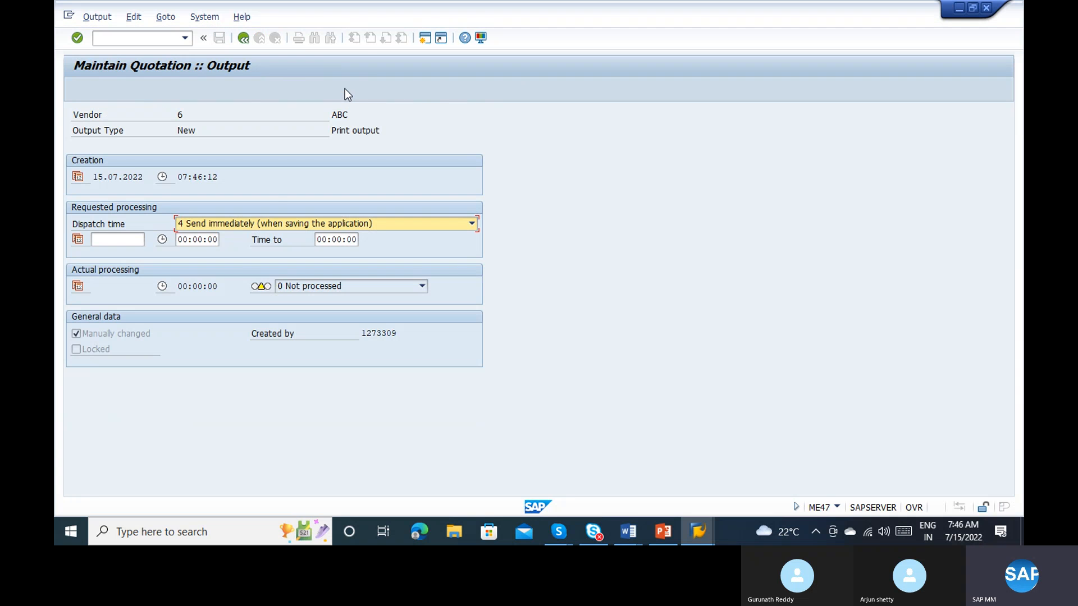
left_click(243, 38)
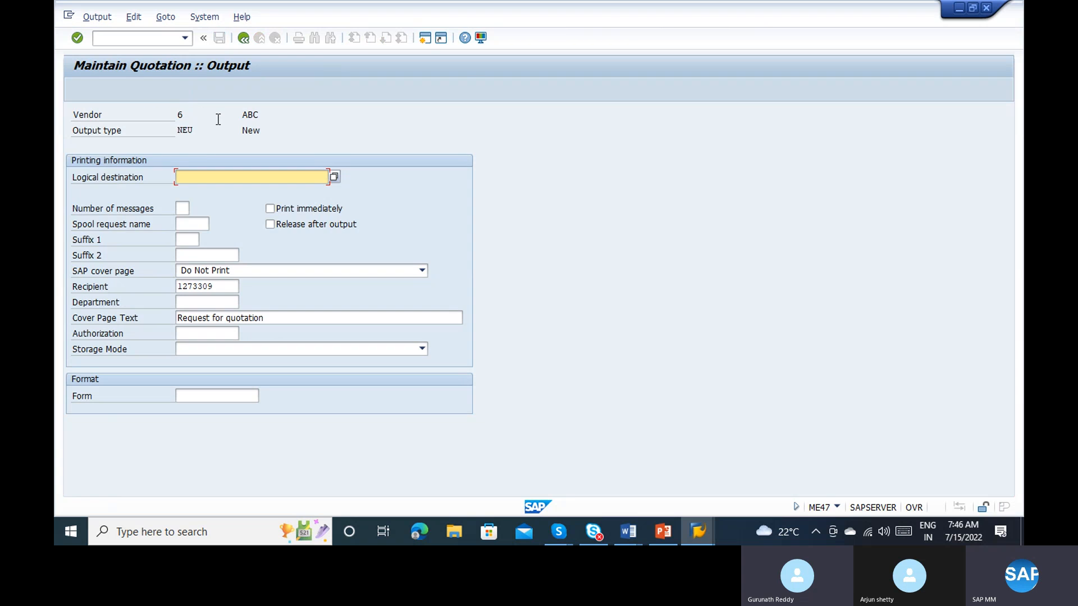
type("LP01")
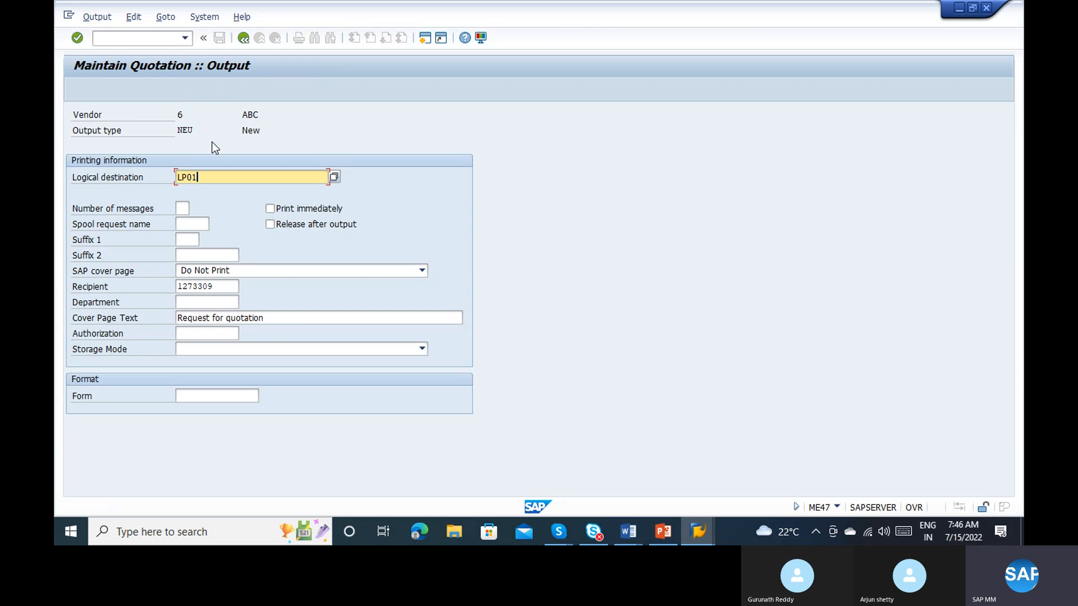
key("Return")
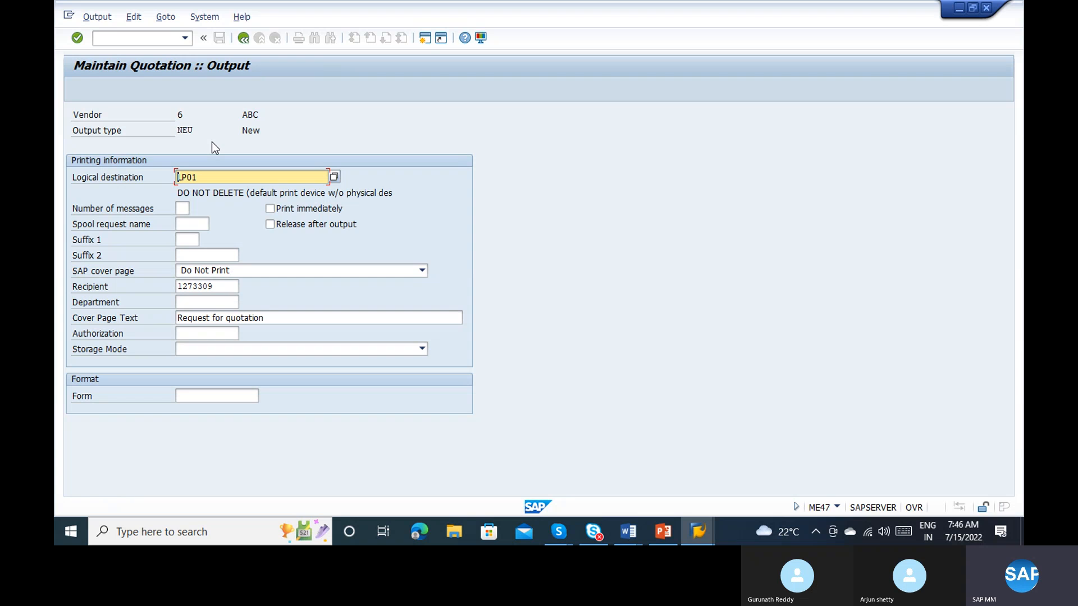
left_click(244, 37)
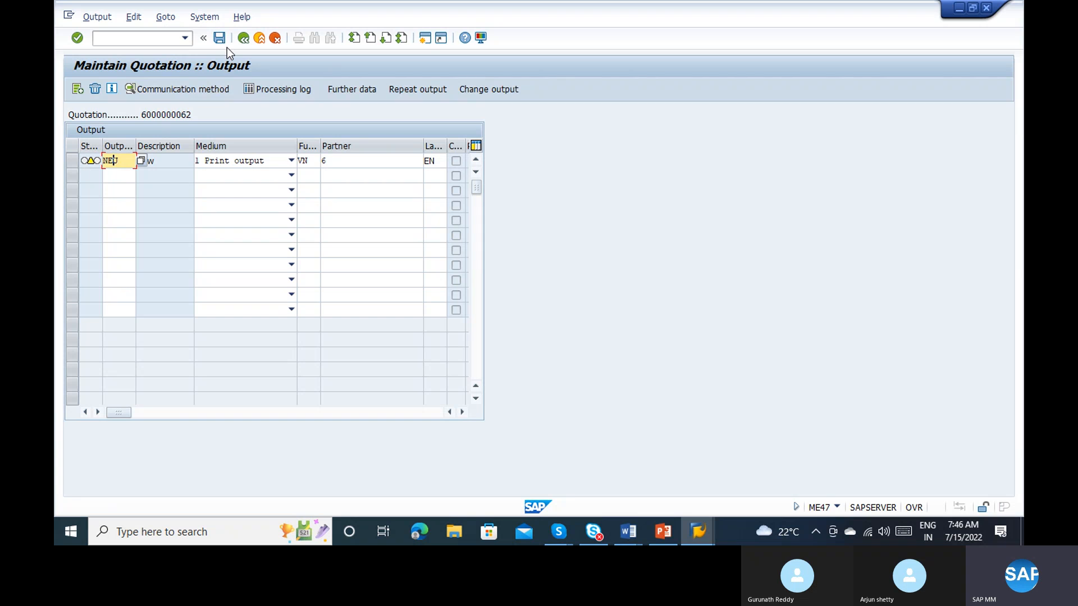
left_click(354, 89)
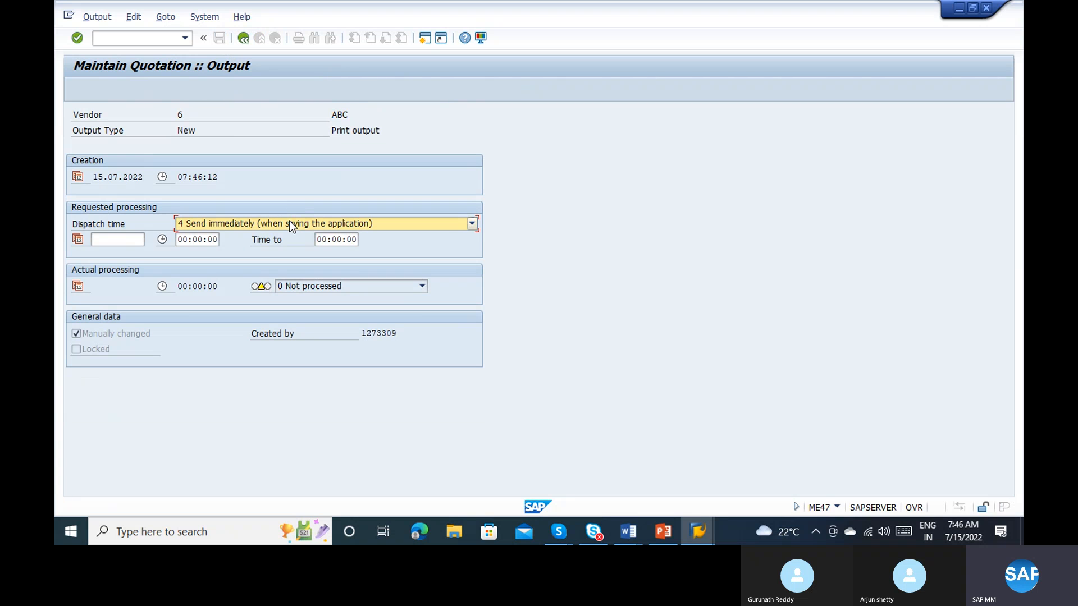
left_click(244, 38)
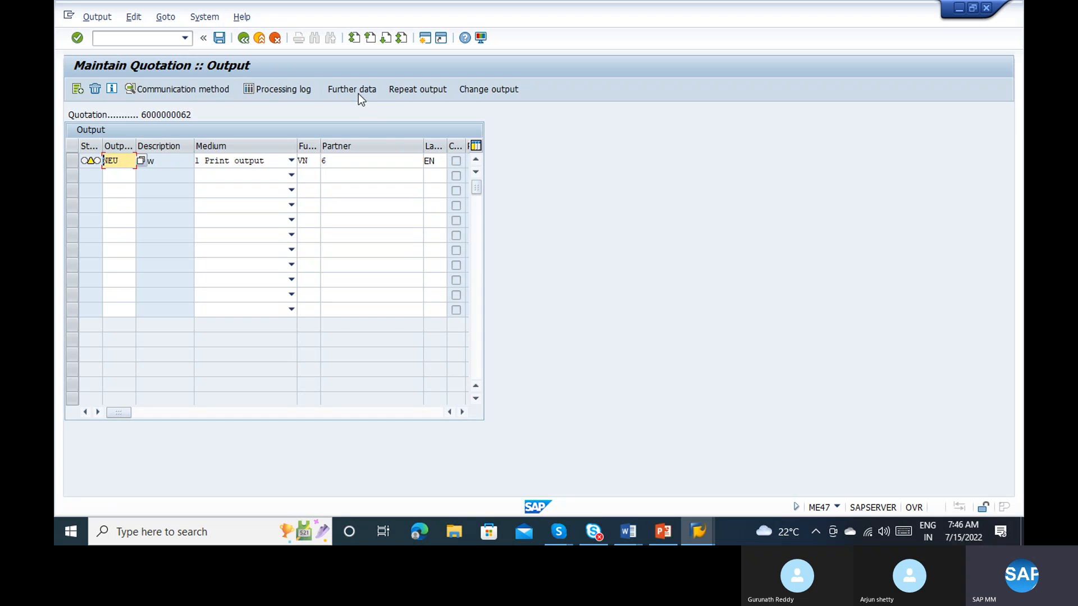
left_click(358, 93)
left_click(258, 228)
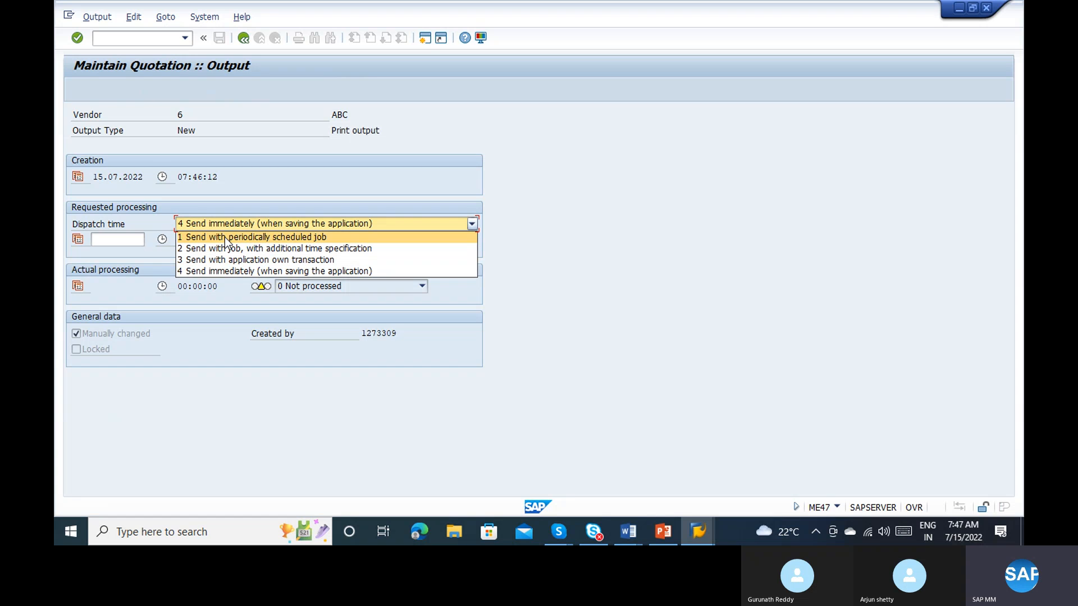
left_click(244, 42)
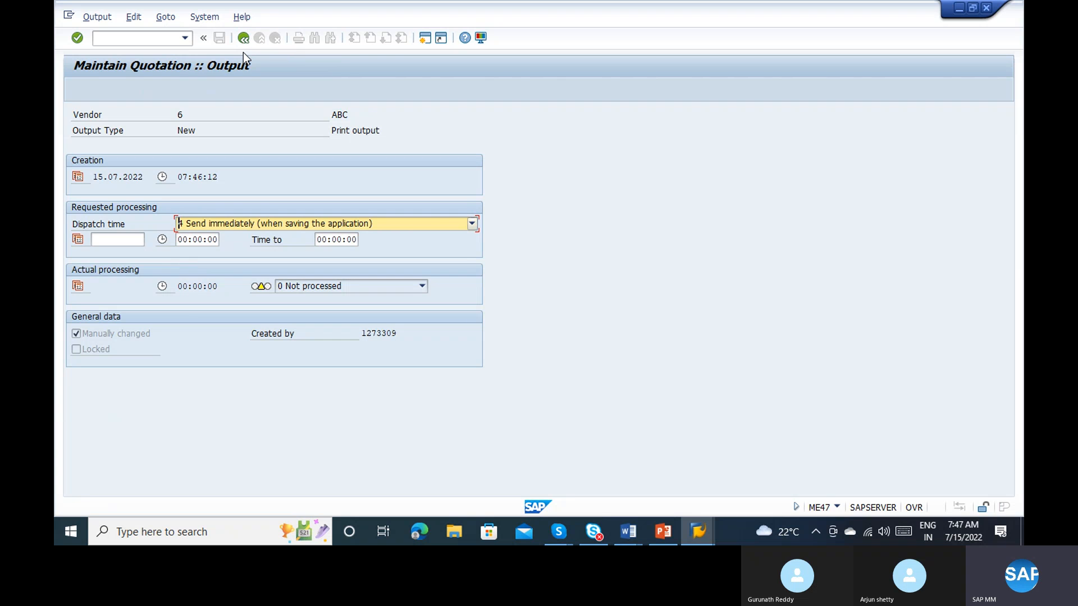
left_click(243, 38)
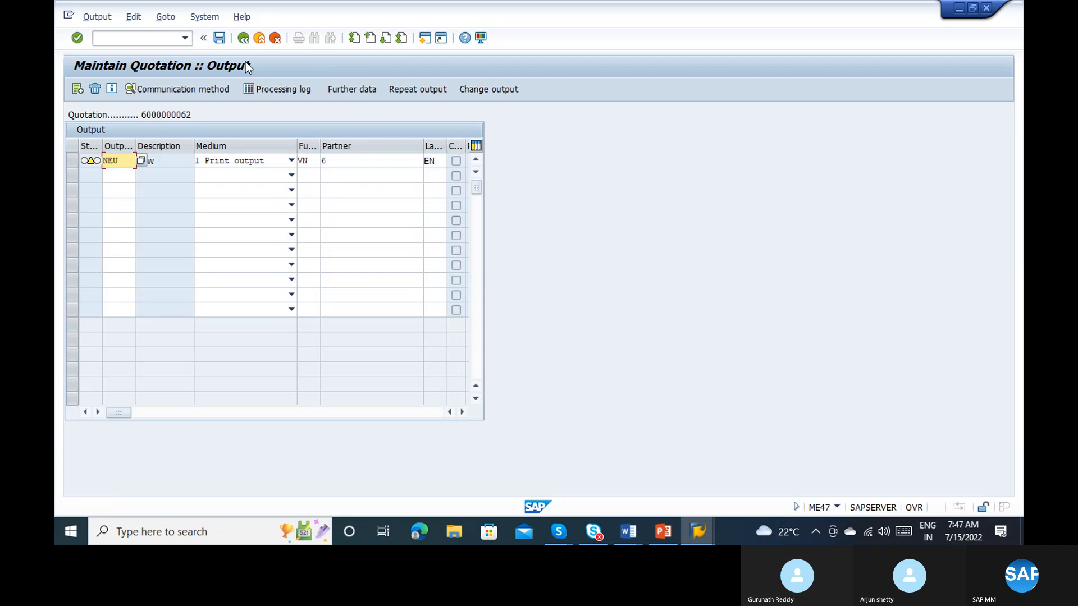
left_click(221, 38)
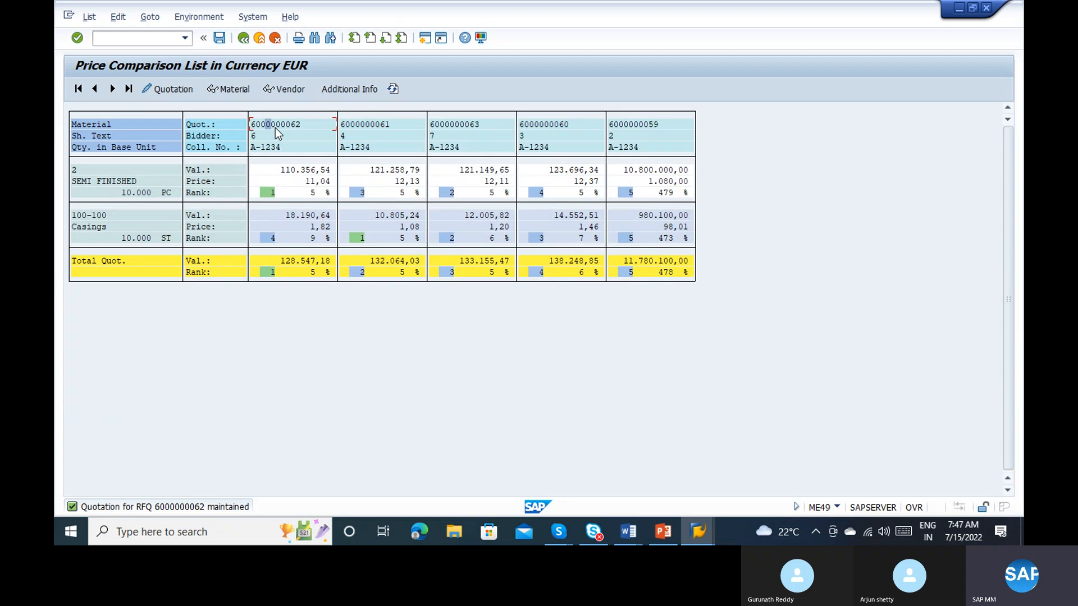
double_click(272, 125)
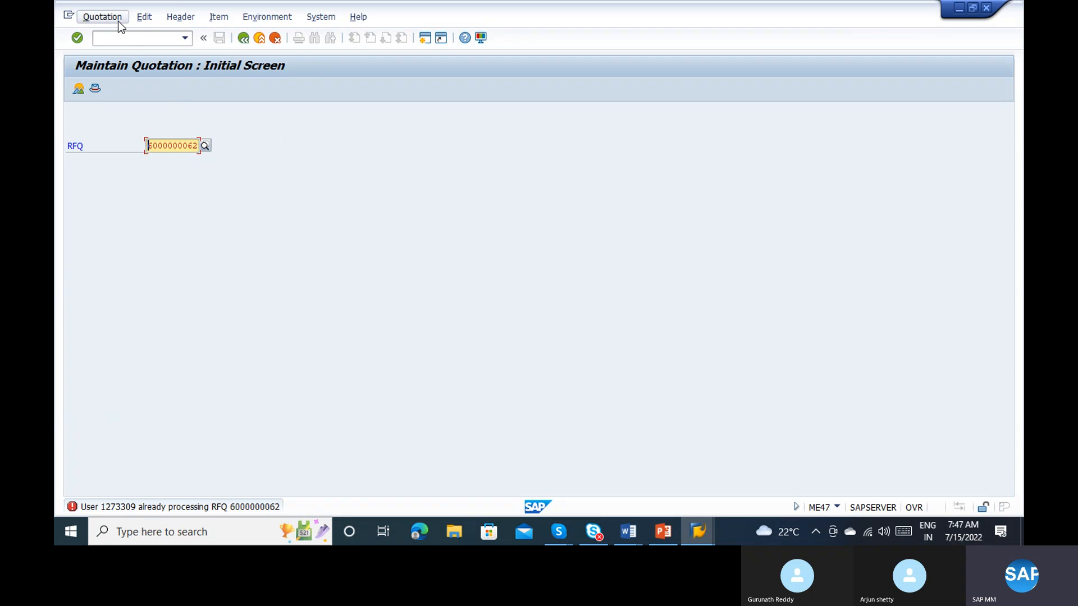
left_click(104, 16)
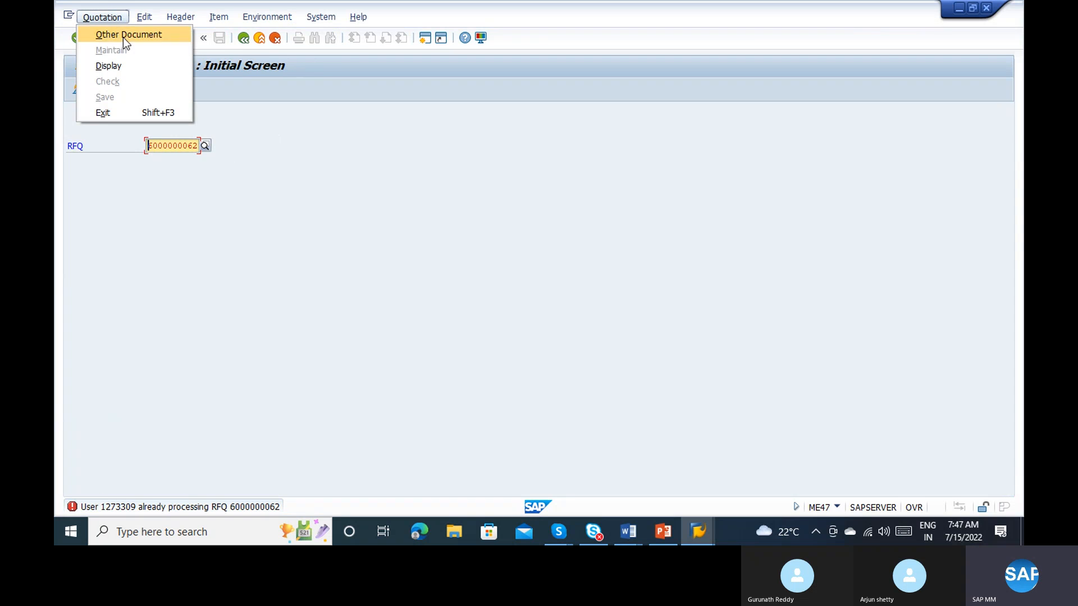
left_click(263, 143)
left_click_drag(147, 146, 213, 143)
left_click(220, 142)
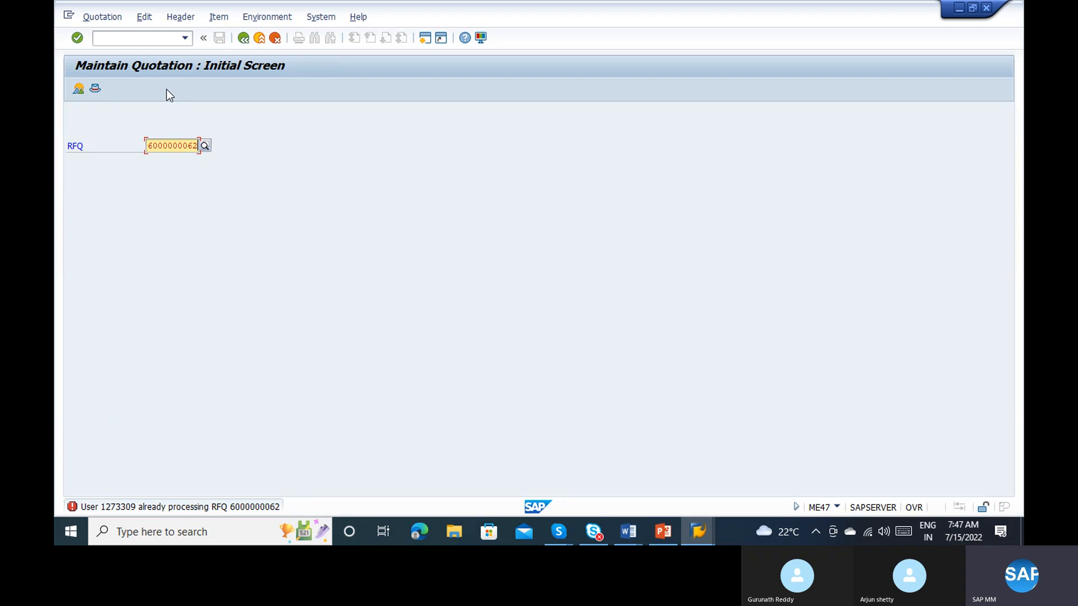
left_click(116, 38)
type("/n")
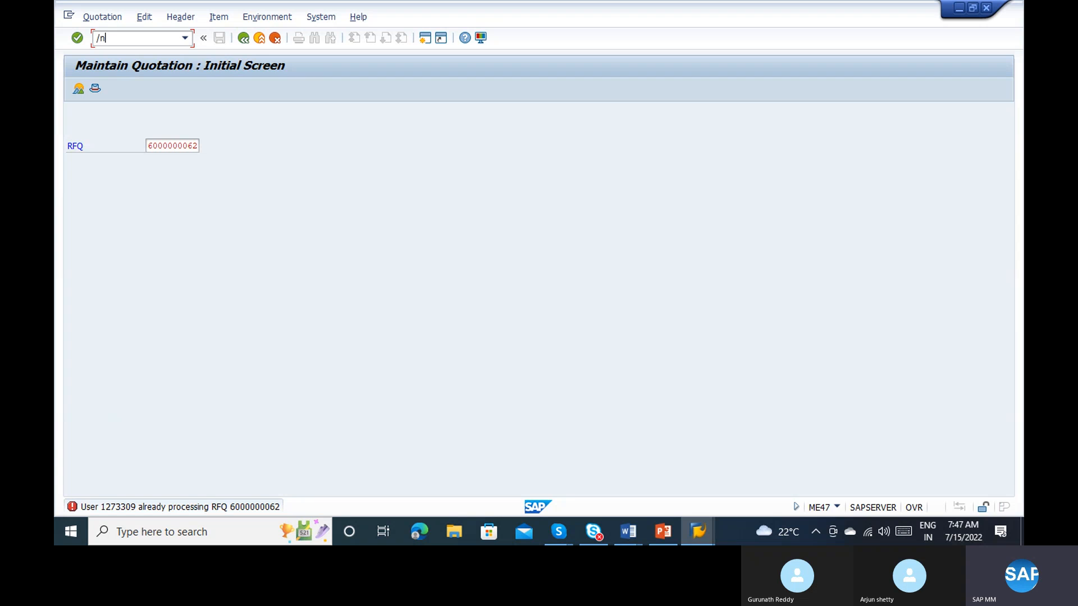
type("me42")
key("Return")
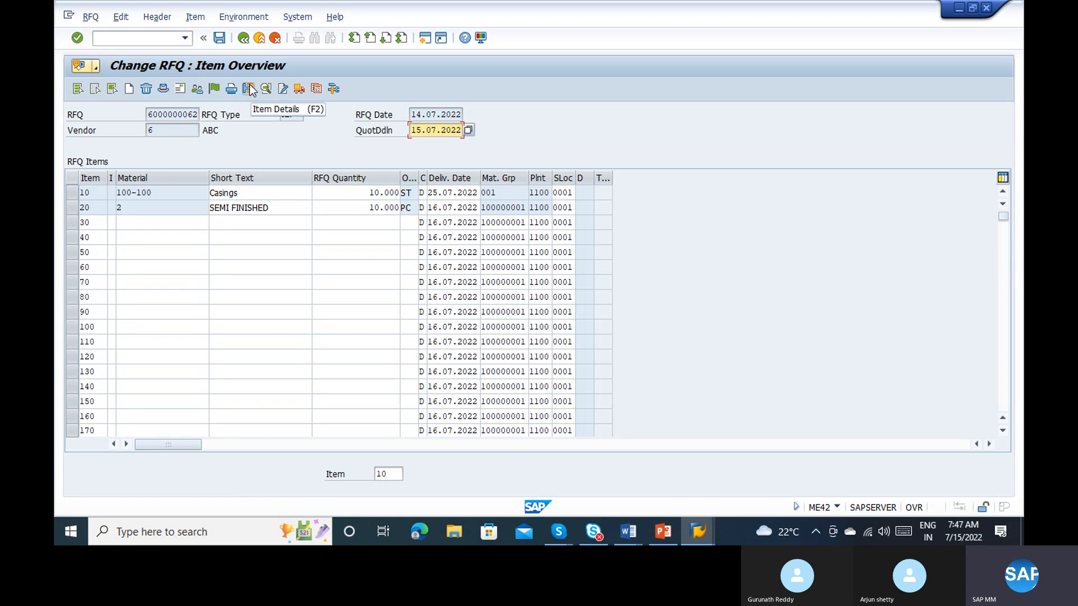
left_click(197, 18)
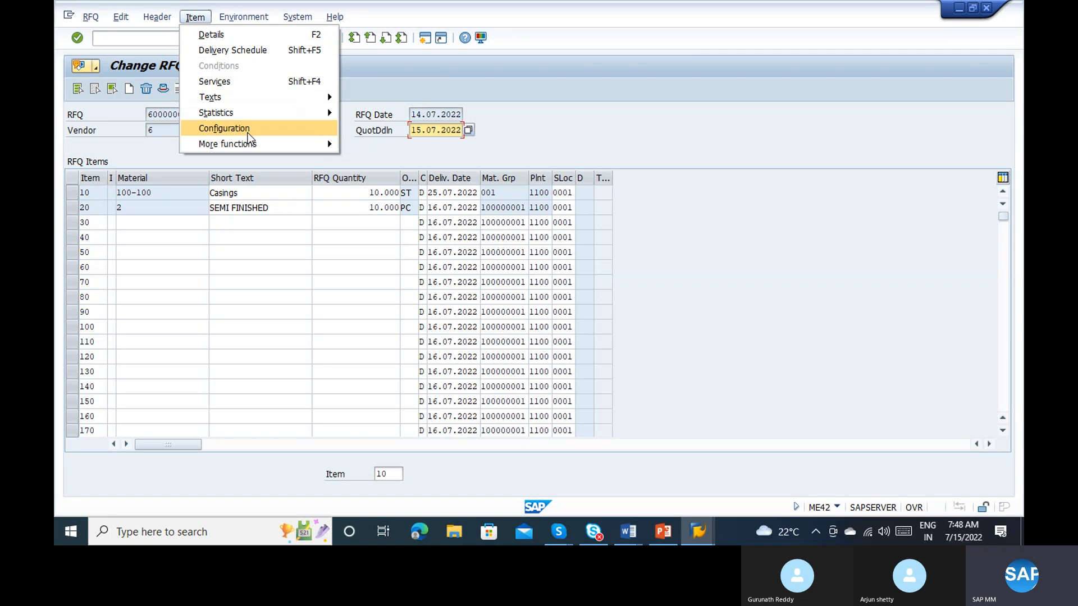
mouse_move(156, 17)
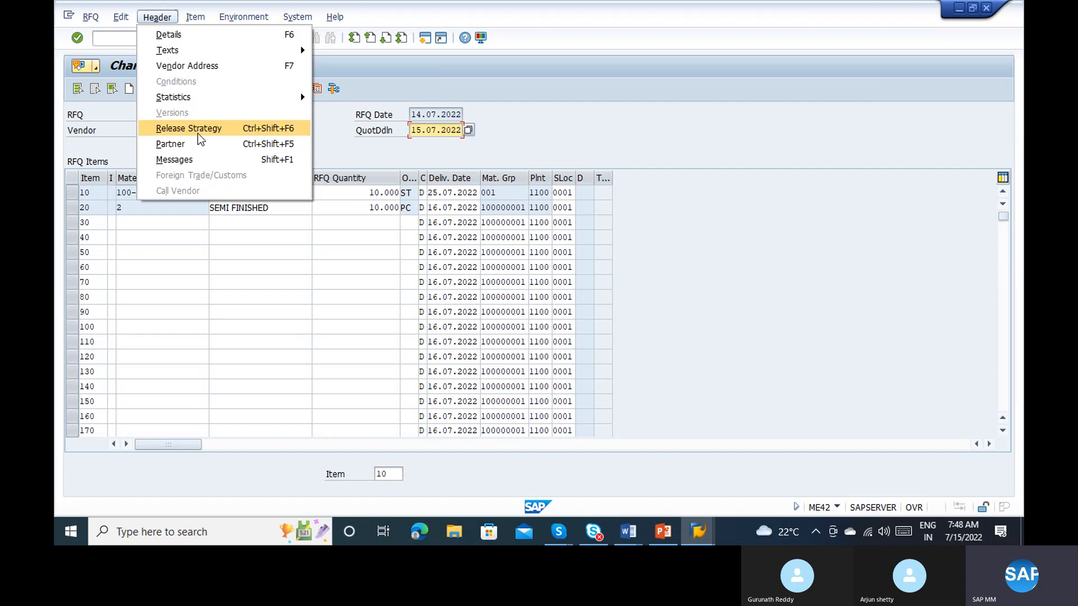
left_click(195, 159)
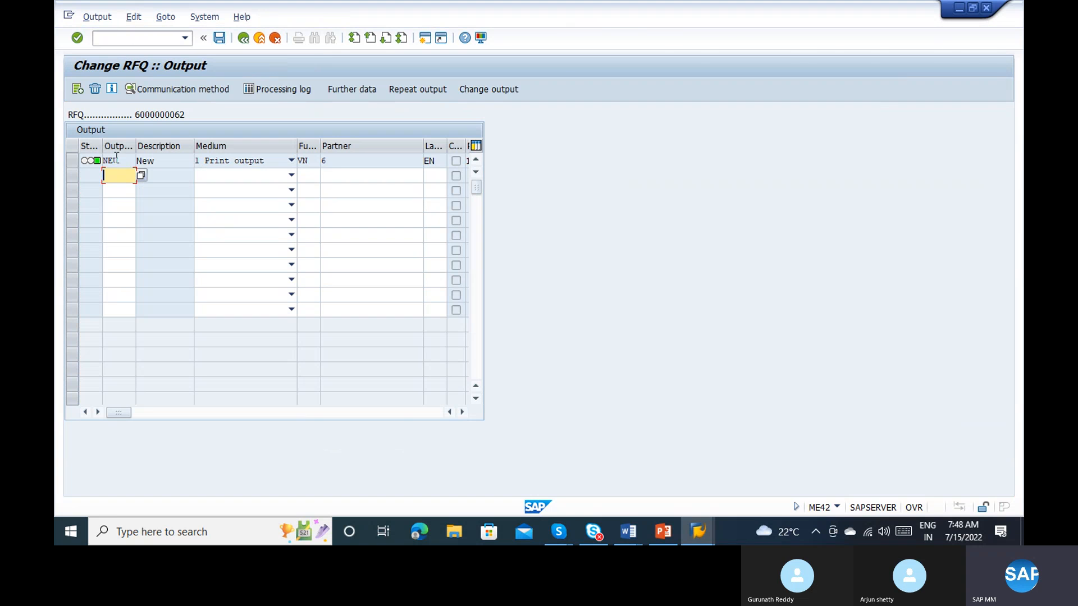
mouse_move(93, 163)
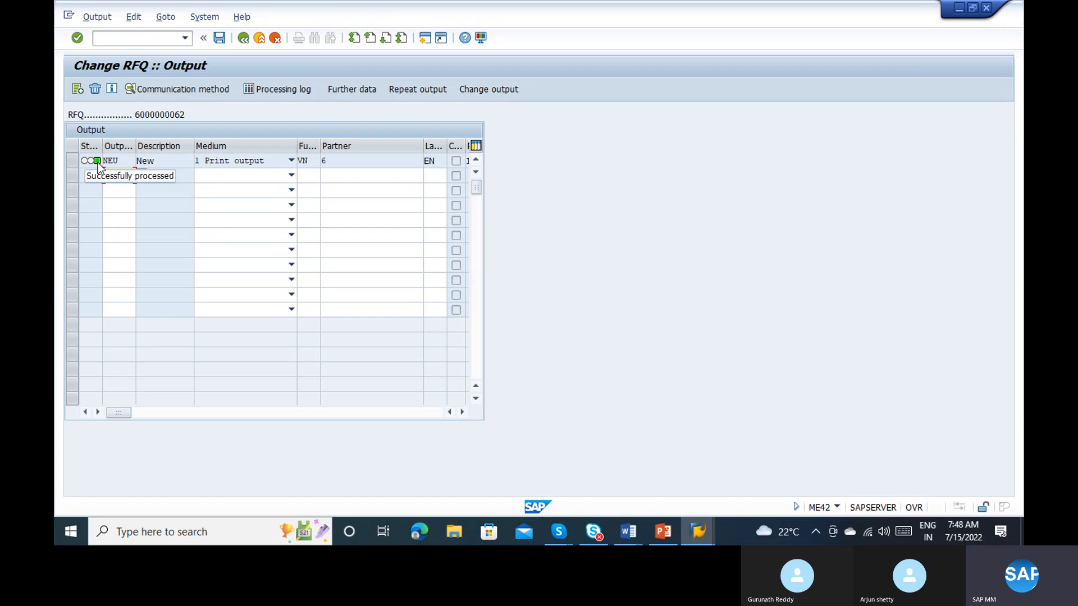
Step: Repeat the processed NEU print output for vendor 6 and save the RFQ
left_click(342, 94)
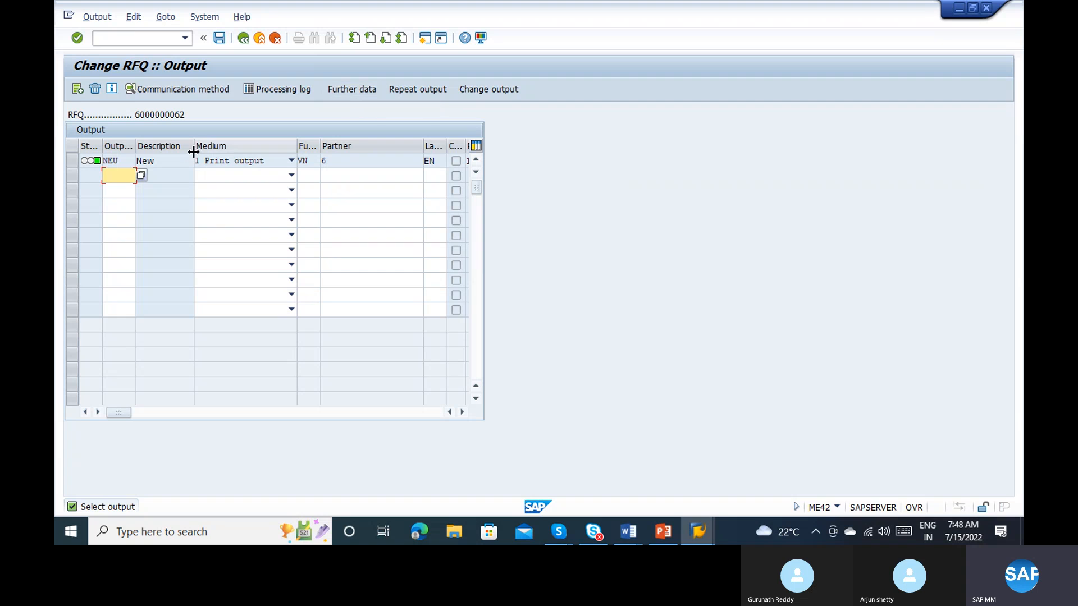
left_click(74, 161)
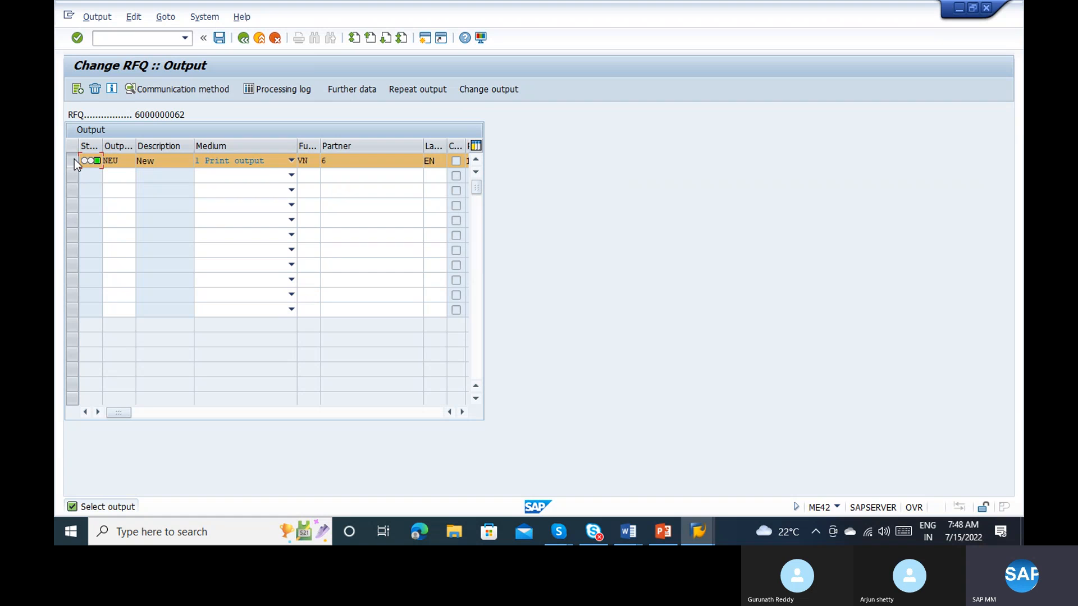
left_click(417, 90)
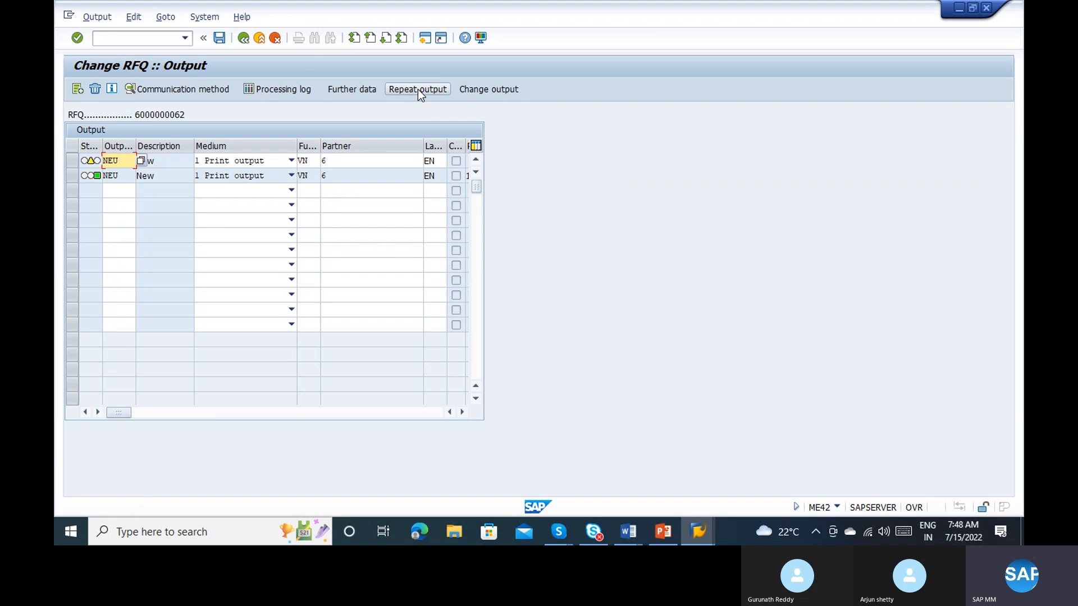
left_click(219, 38)
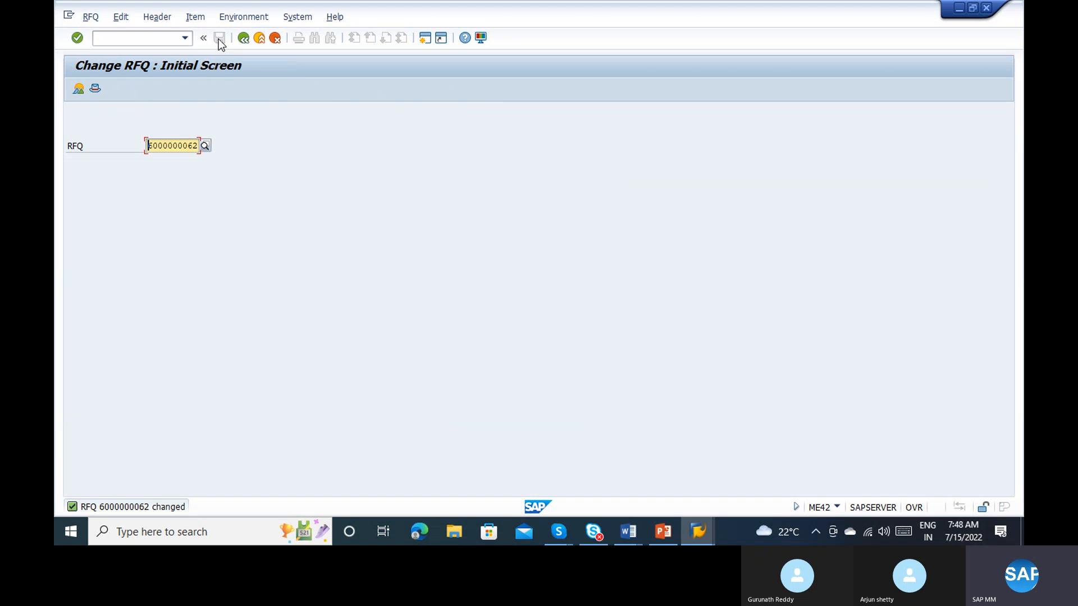
left_click(173, 21)
mouse_move(186, 22)
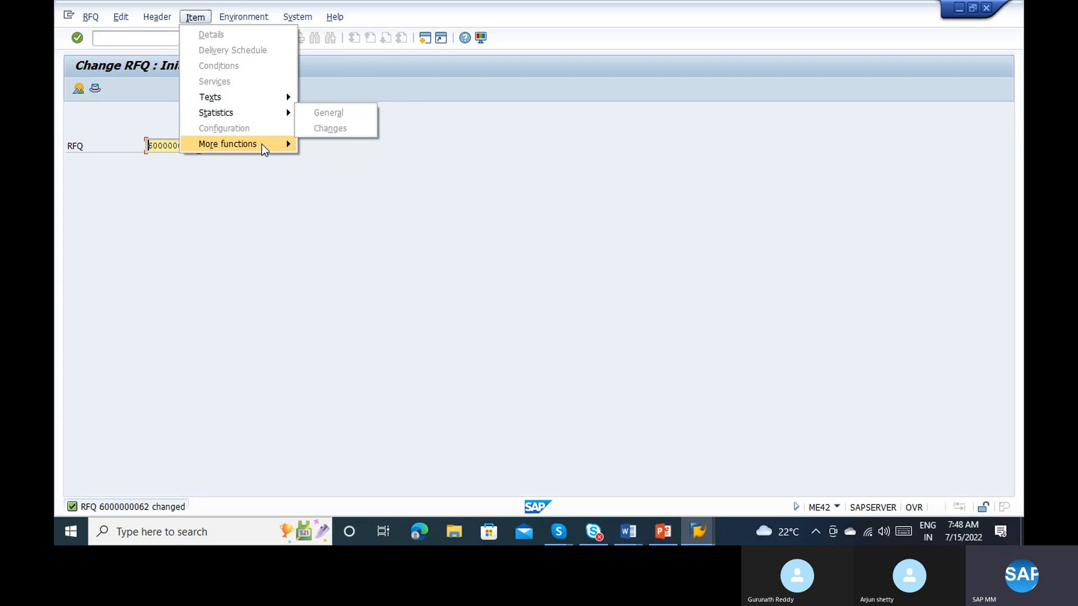
left_click(231, 194)
type("4")
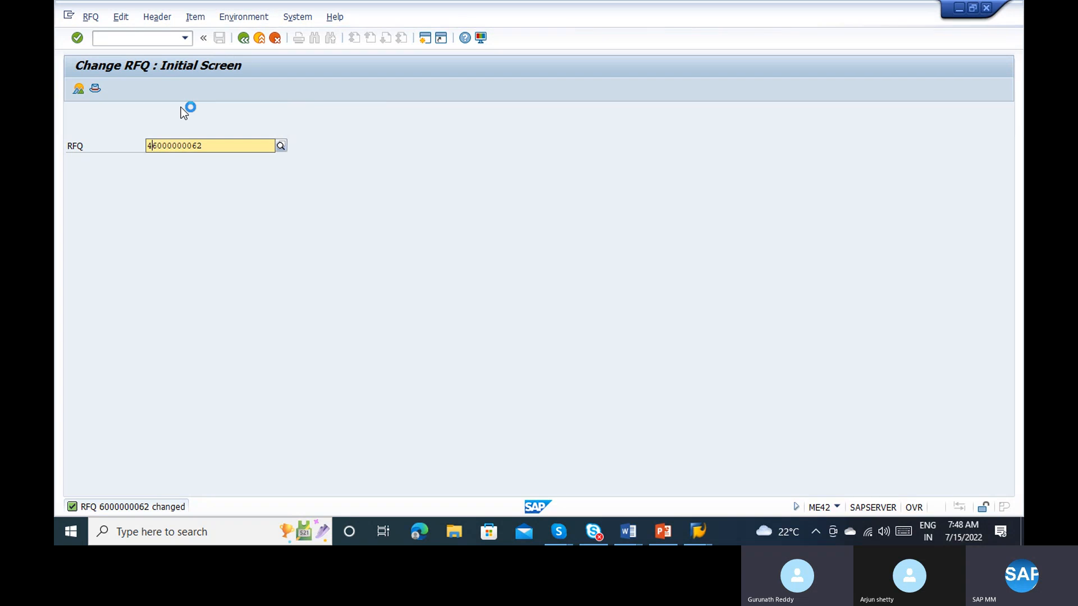
key("BackSpace")
key("Return")
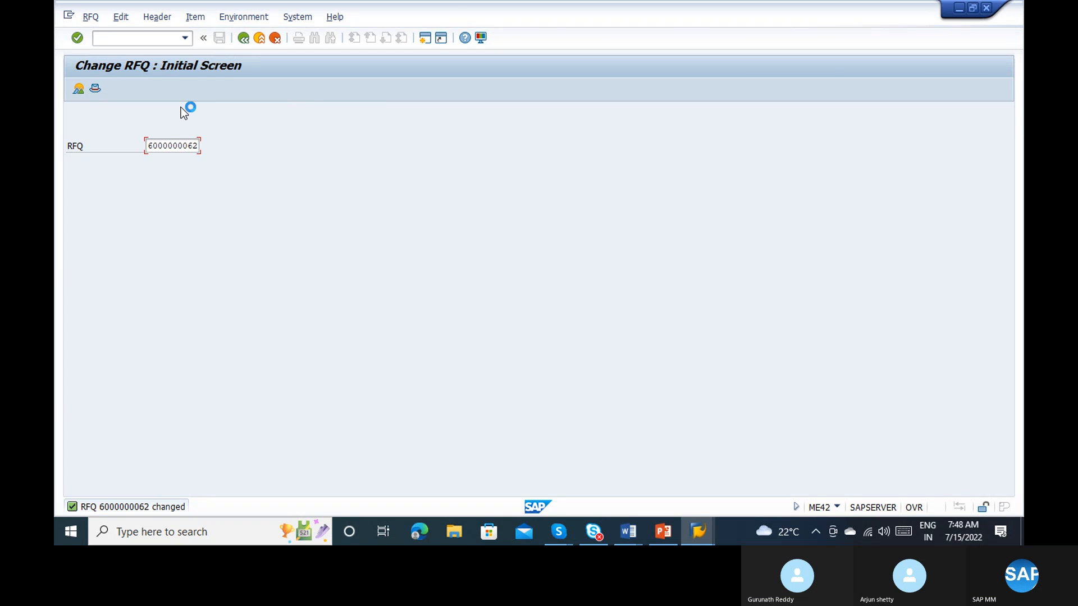
Step: Switch to Document3 in Word and review the Procurement to Pay list from PR to price comparison
mouse_move(618, 542)
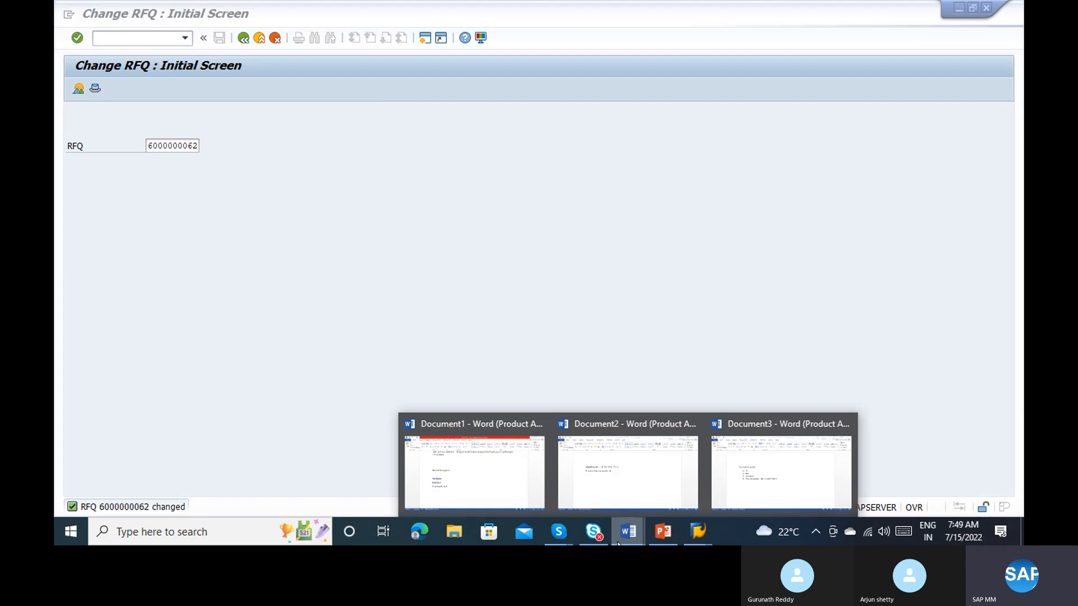
left_click(800, 488)
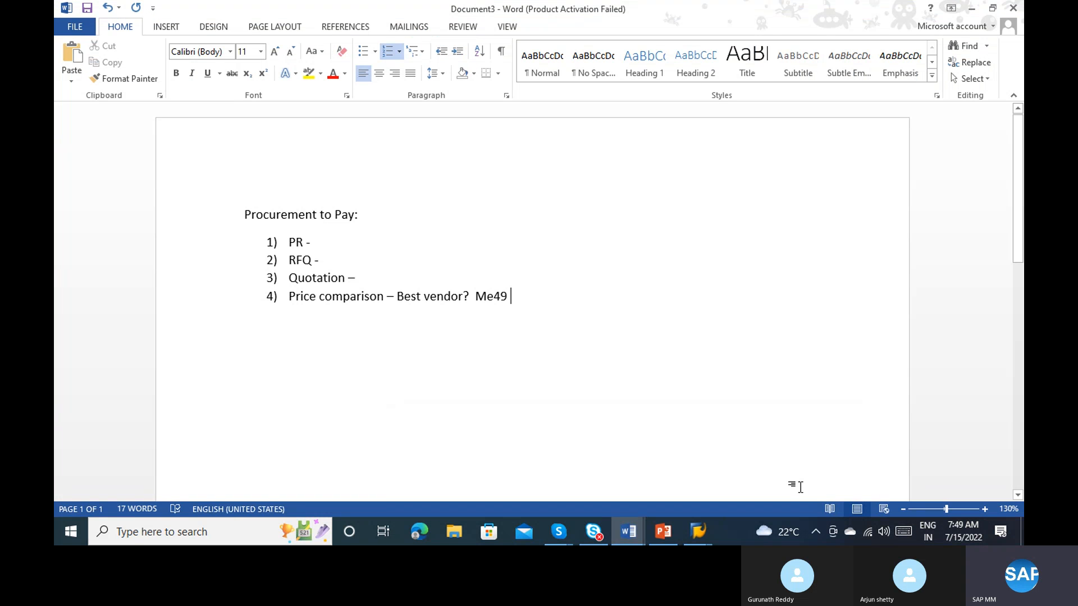
left_click(306, 240)
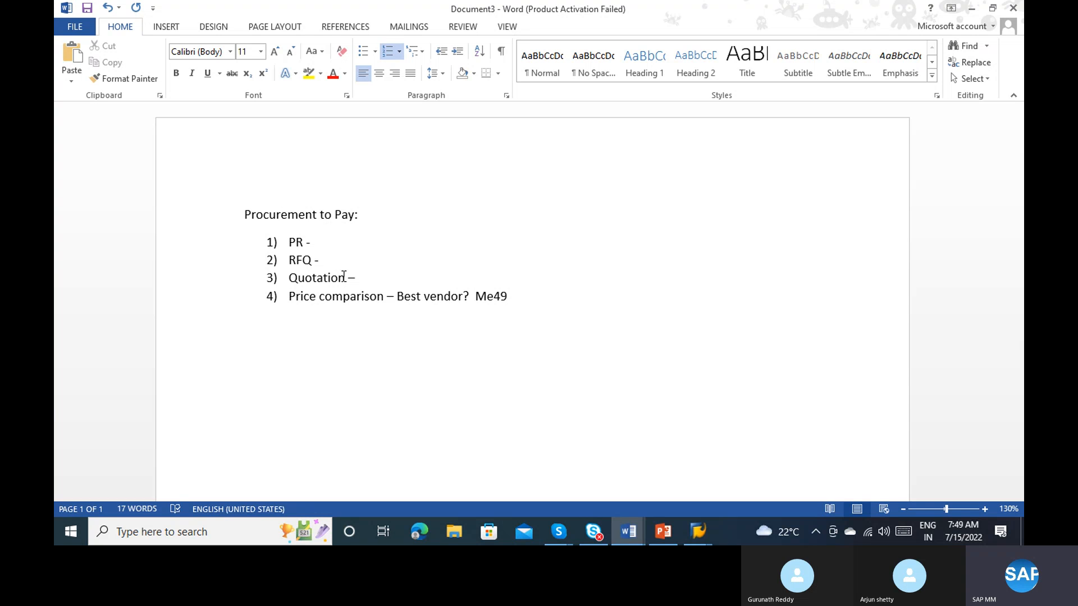
left_click(371, 298)
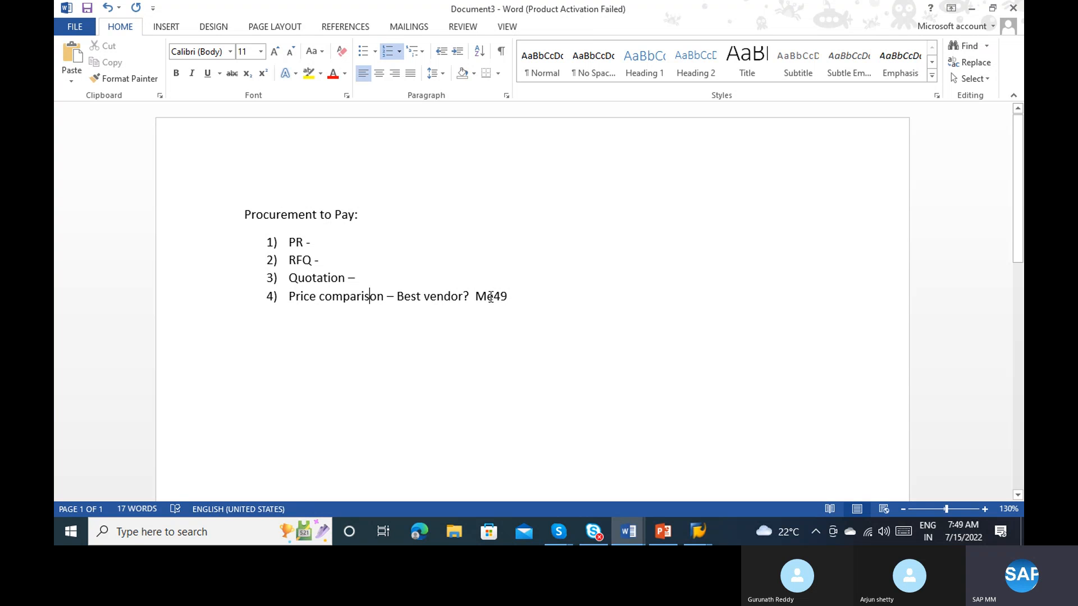
key("alt+Tab")
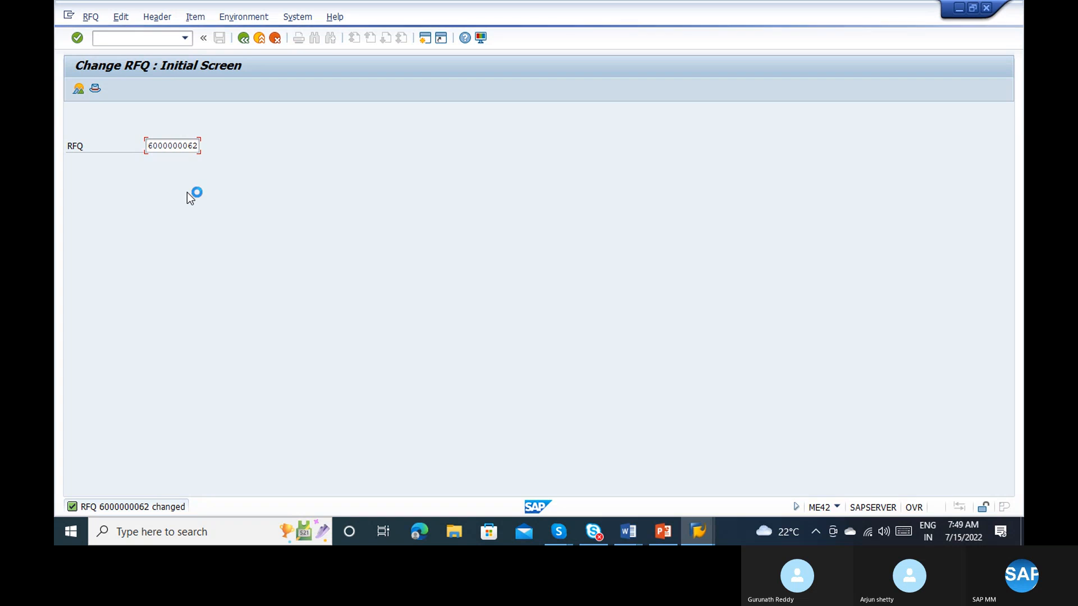
left_click(710, 529)
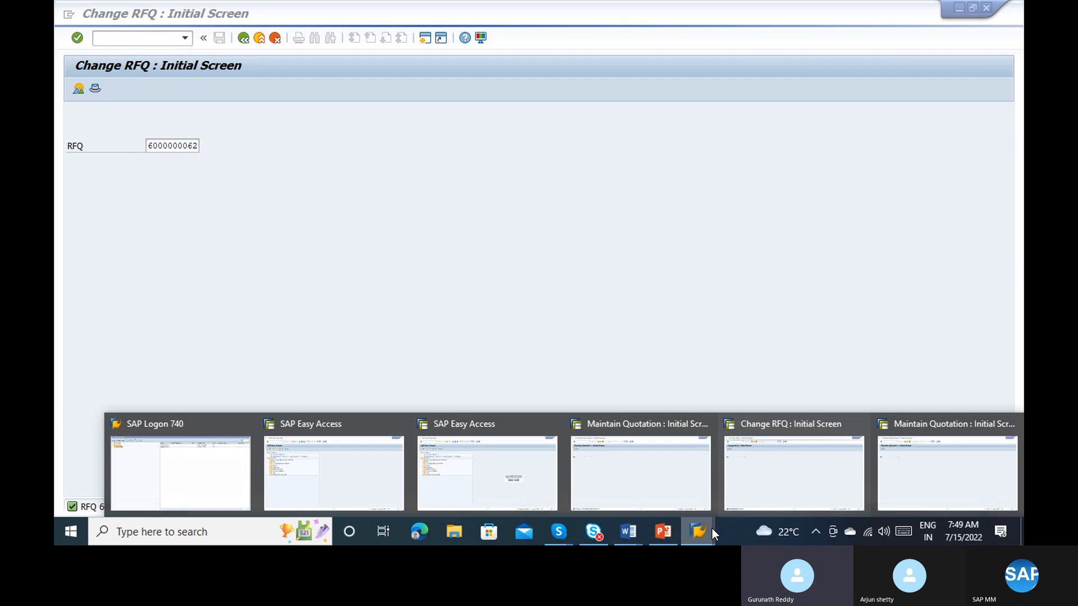
left_click(678, 470)
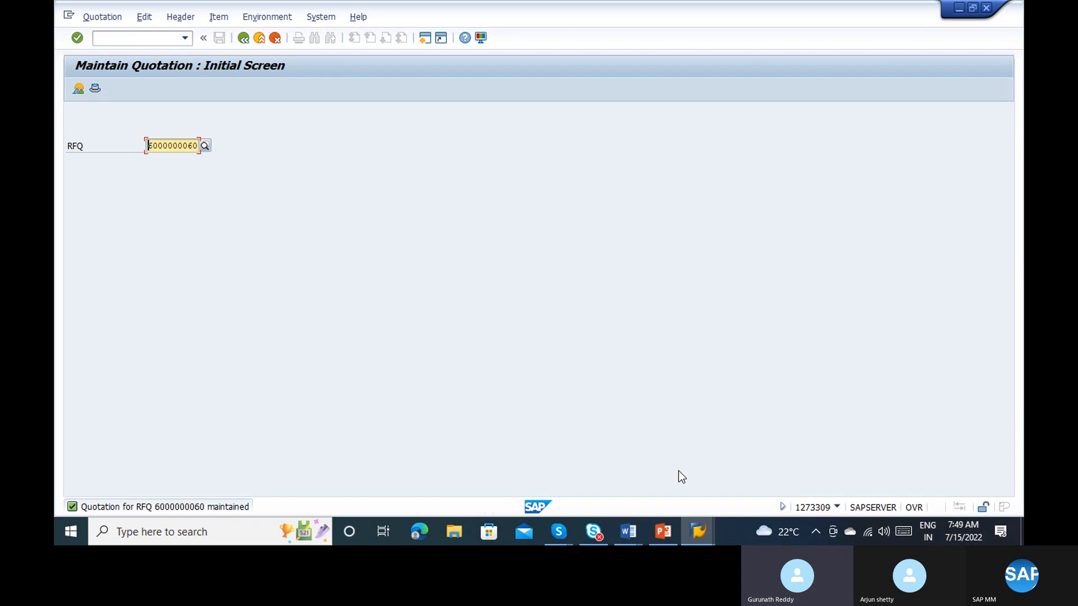
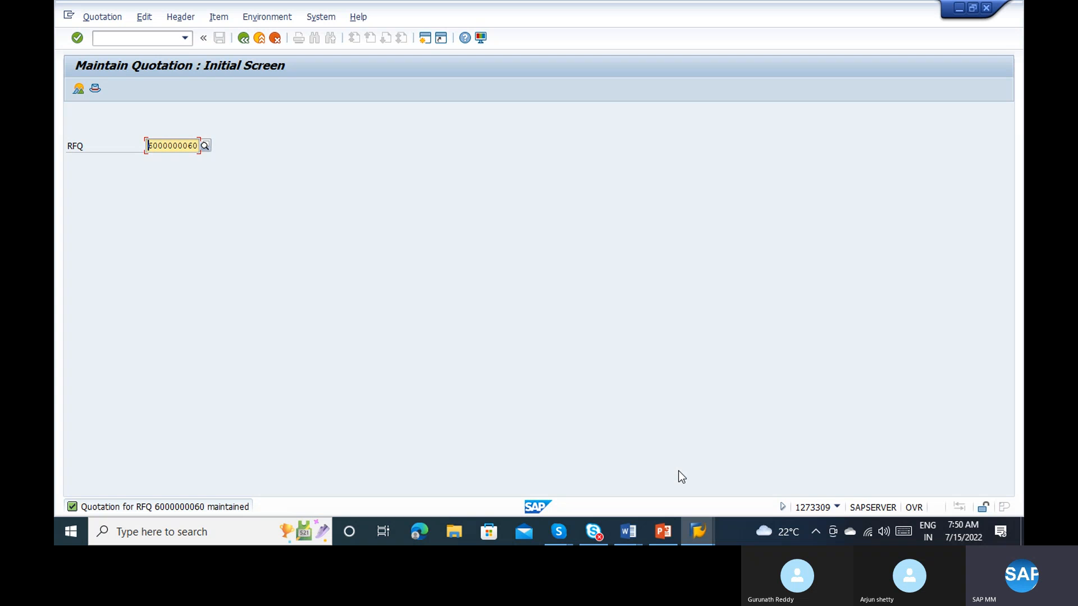
key("Return")
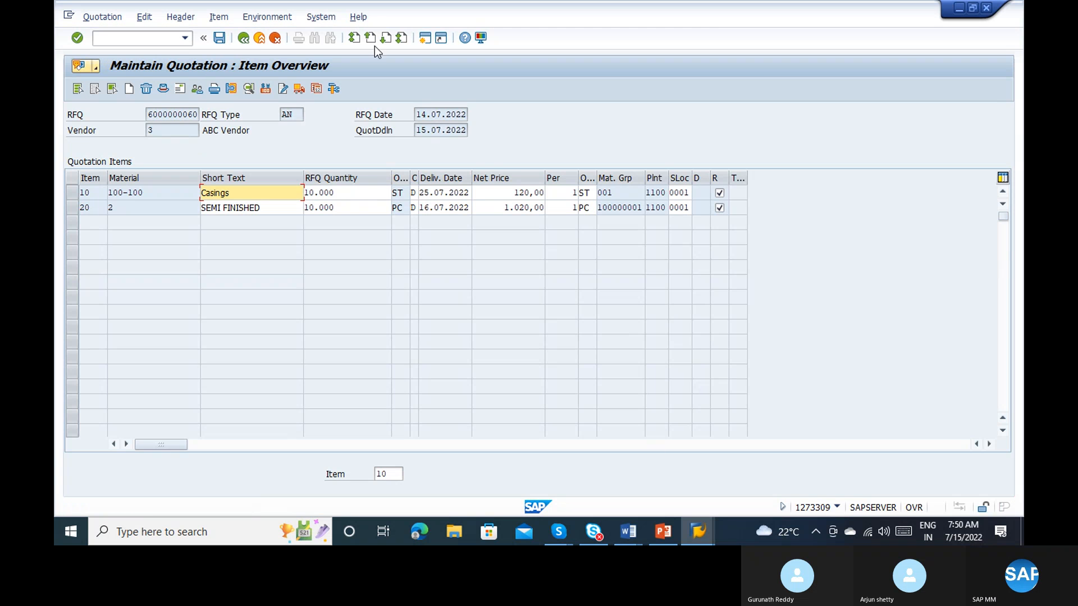
left_click(238, 38)
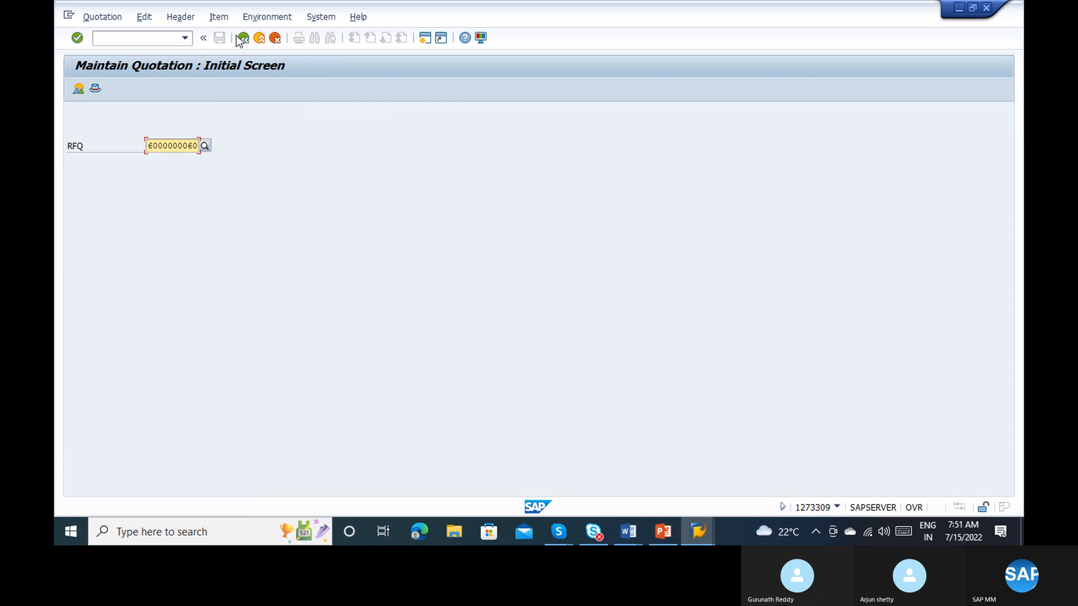
key("Return")
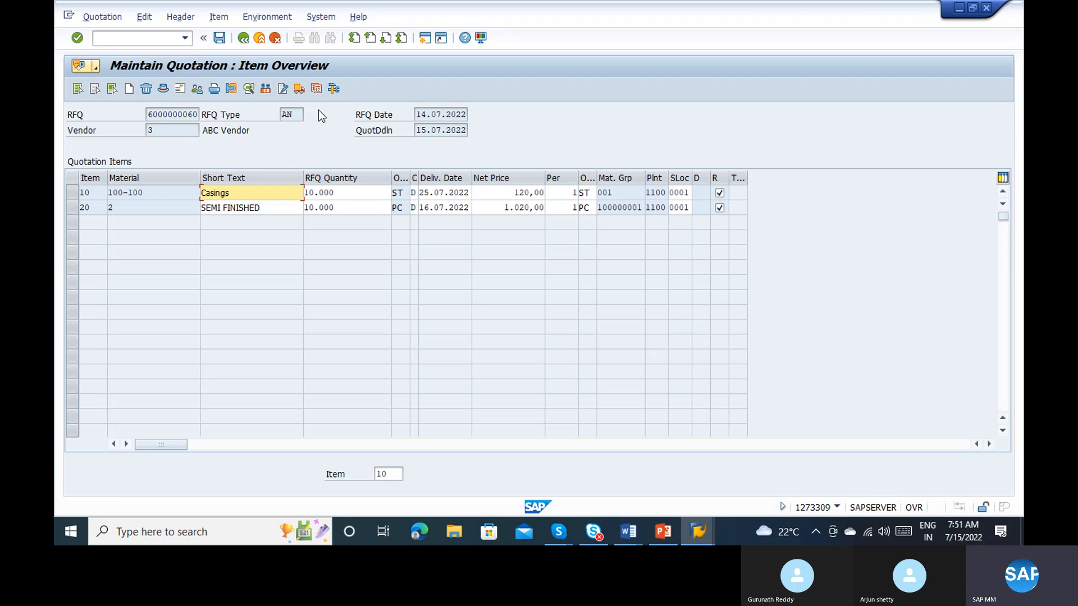
left_click(243, 42)
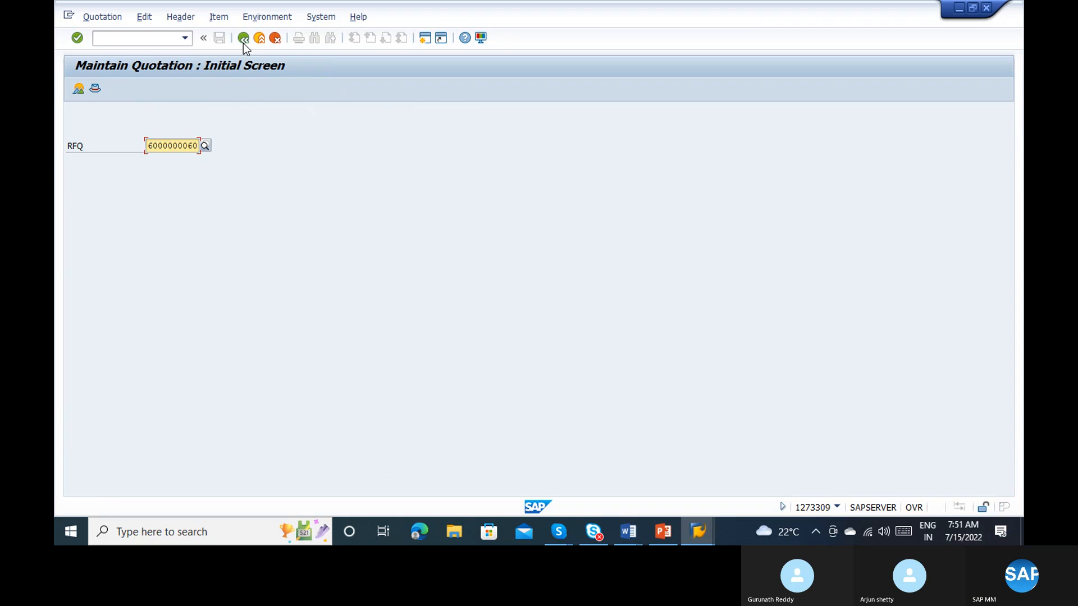
left_click(244, 43)
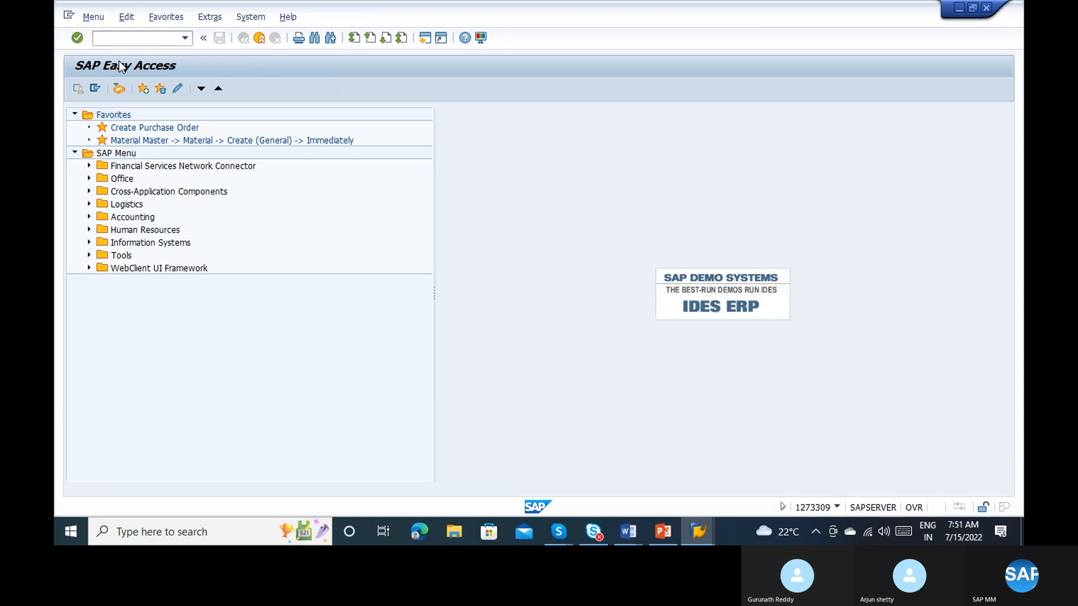
type("me42")
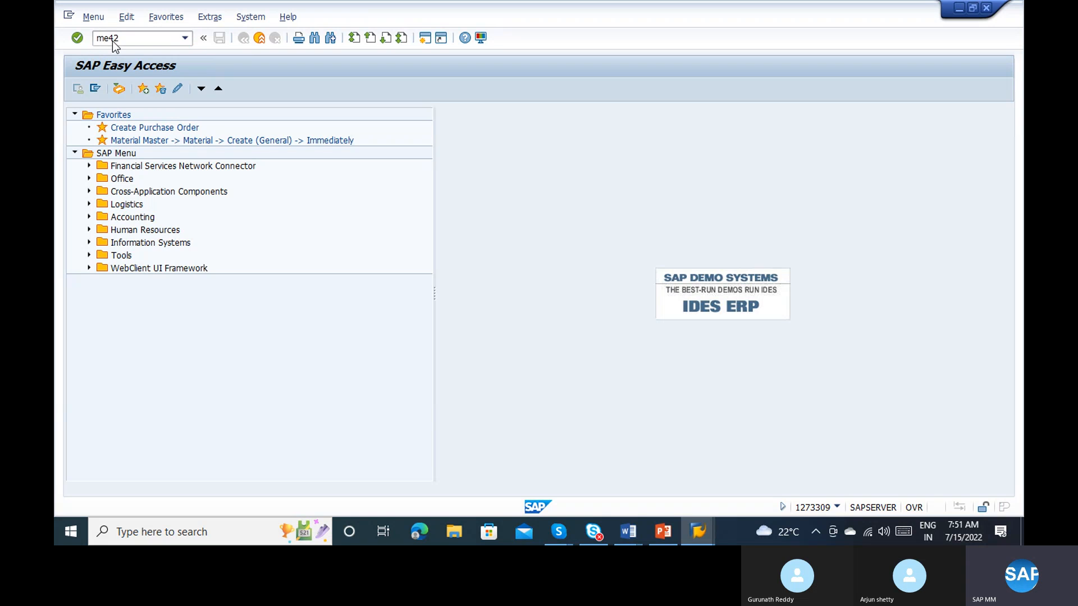
key("Return")
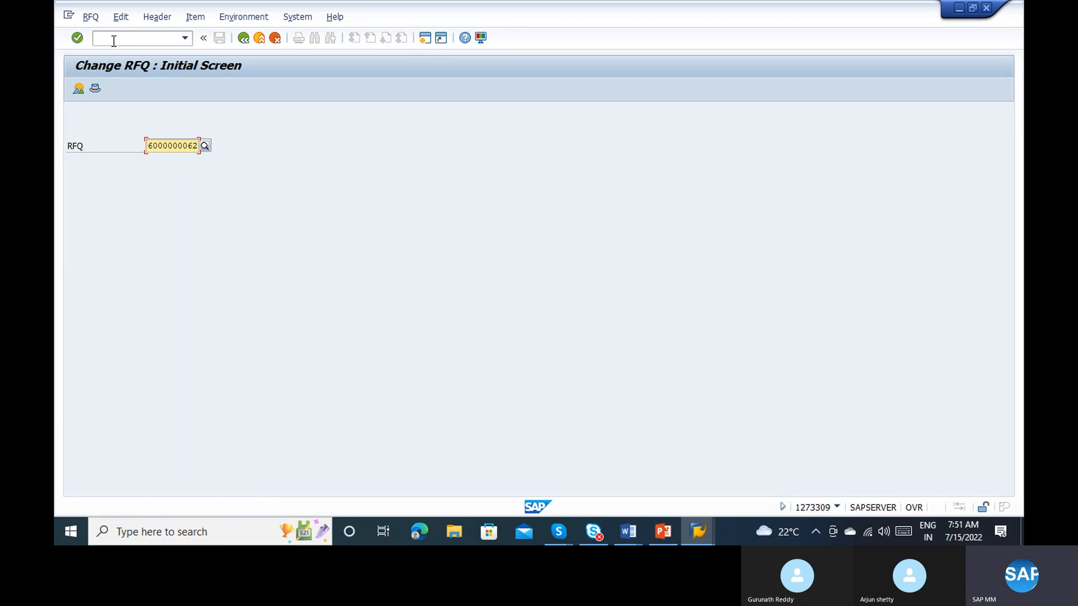
key("Return")
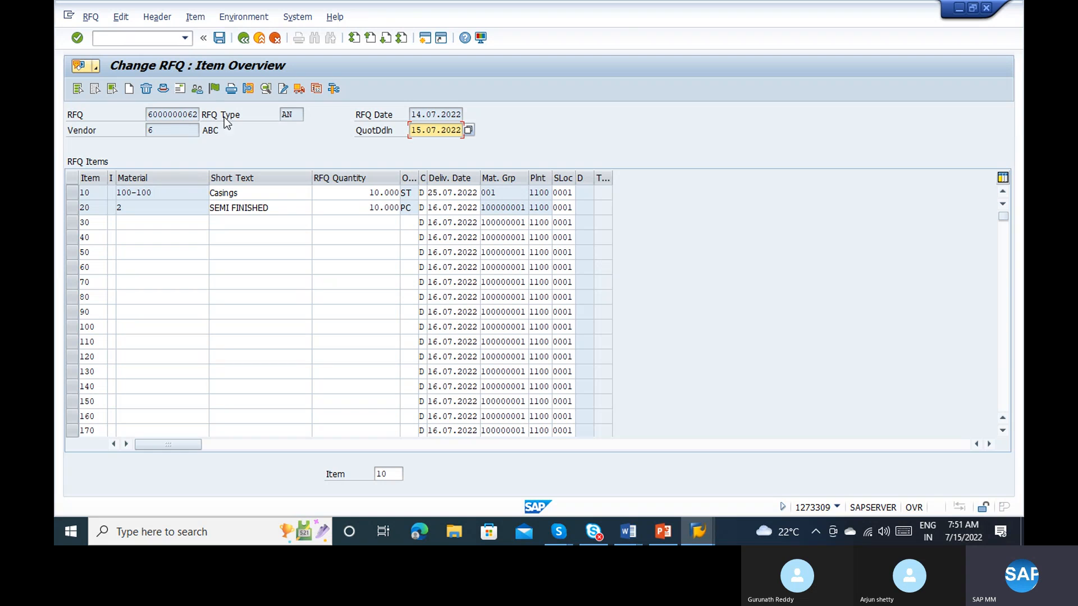
left_click(214, 89)
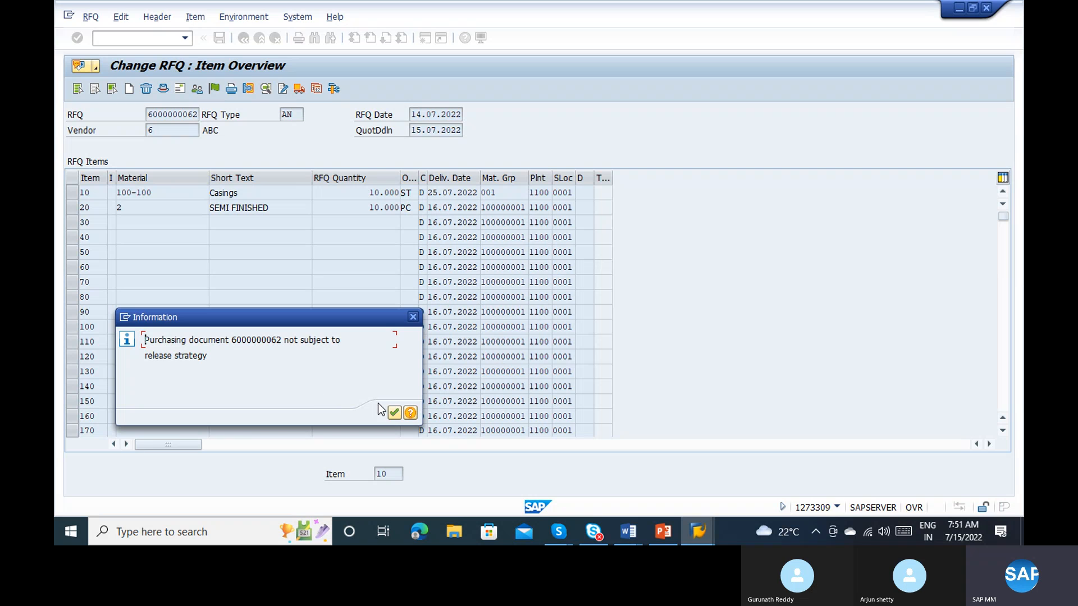
left_click(395, 412)
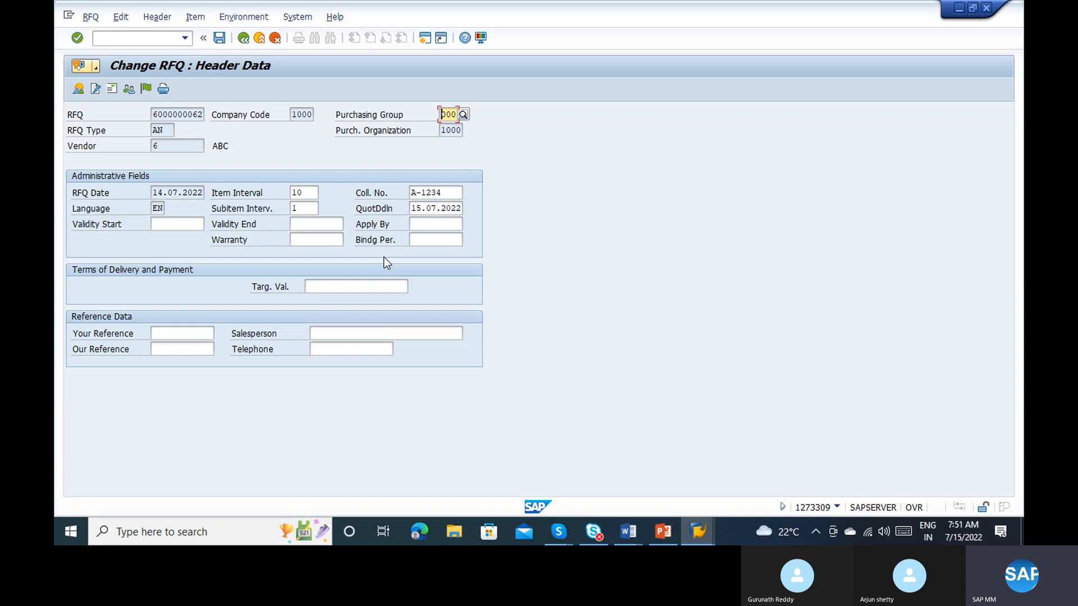
Step: Review the collective number, quotation deadline, reference data and partners in the RFQ header, and return to the initial screen
left_click(439, 191)
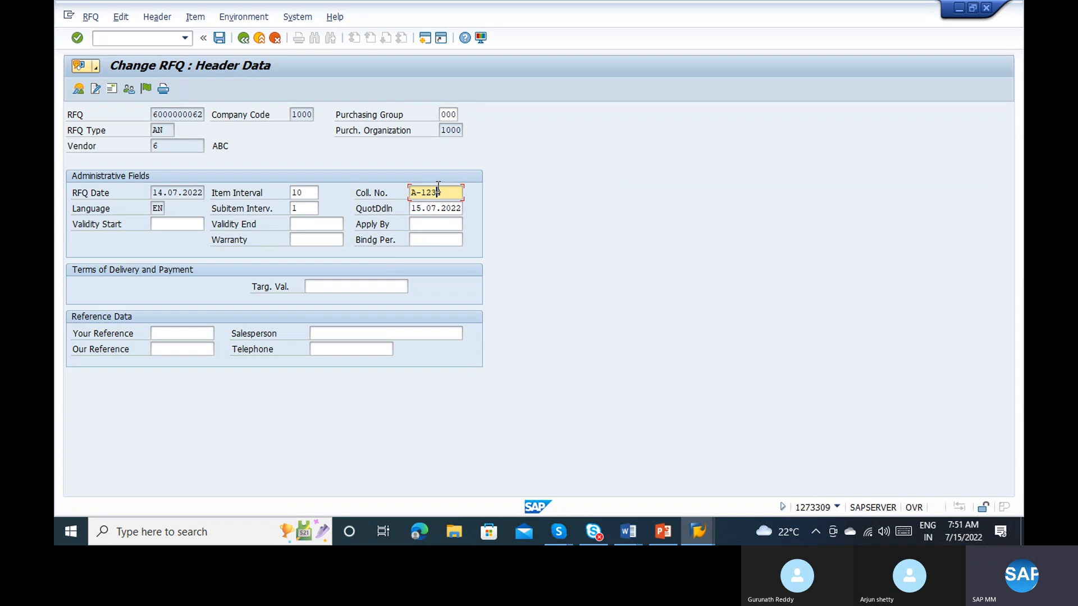
left_click(443, 208)
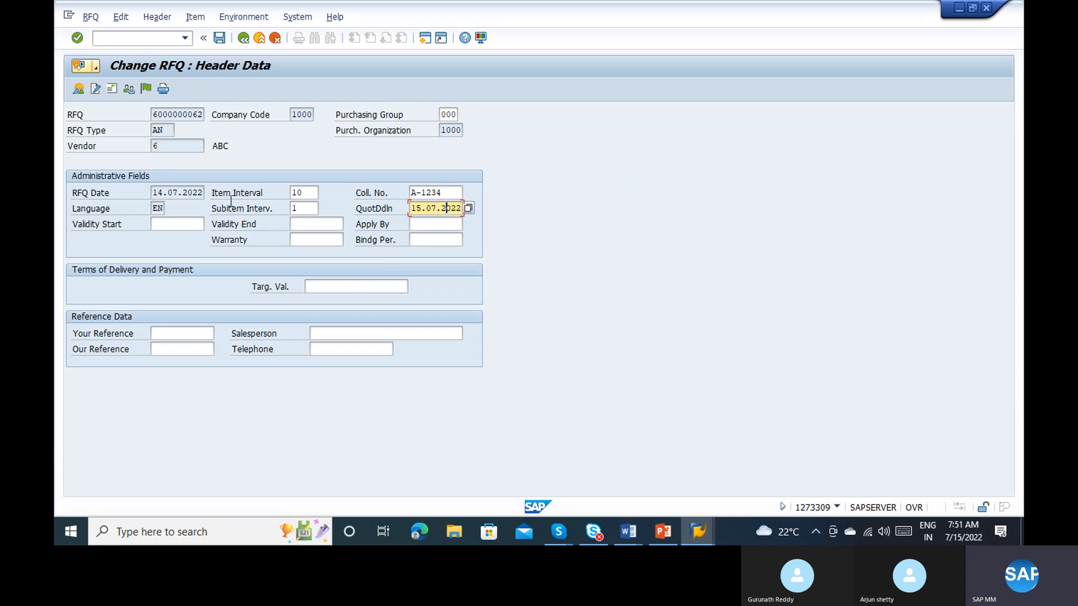
left_click(167, 337)
left_click(173, 351)
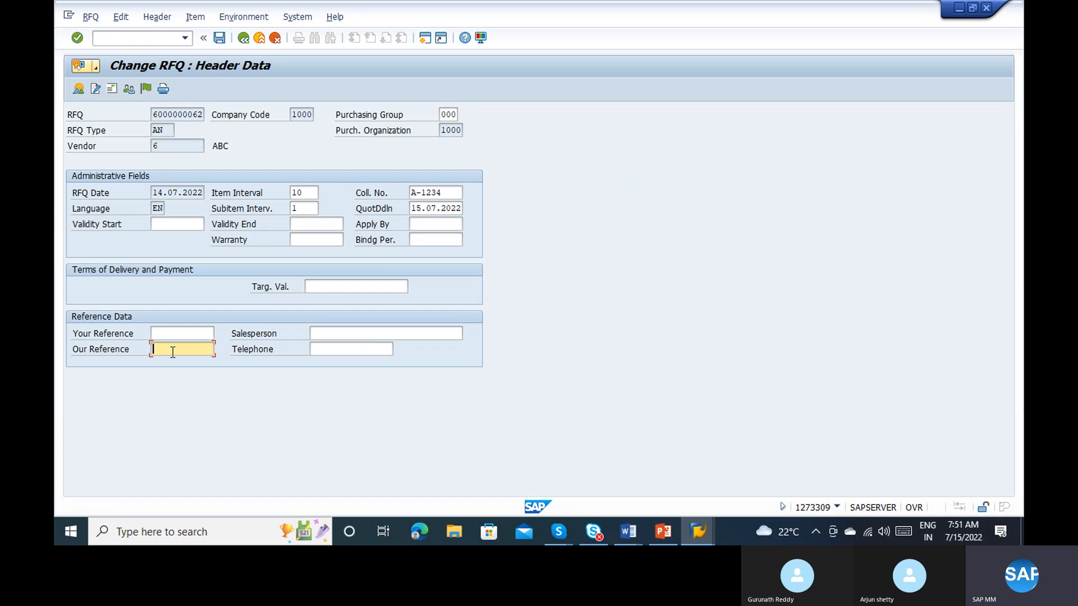
left_click(312, 351)
left_click(324, 335)
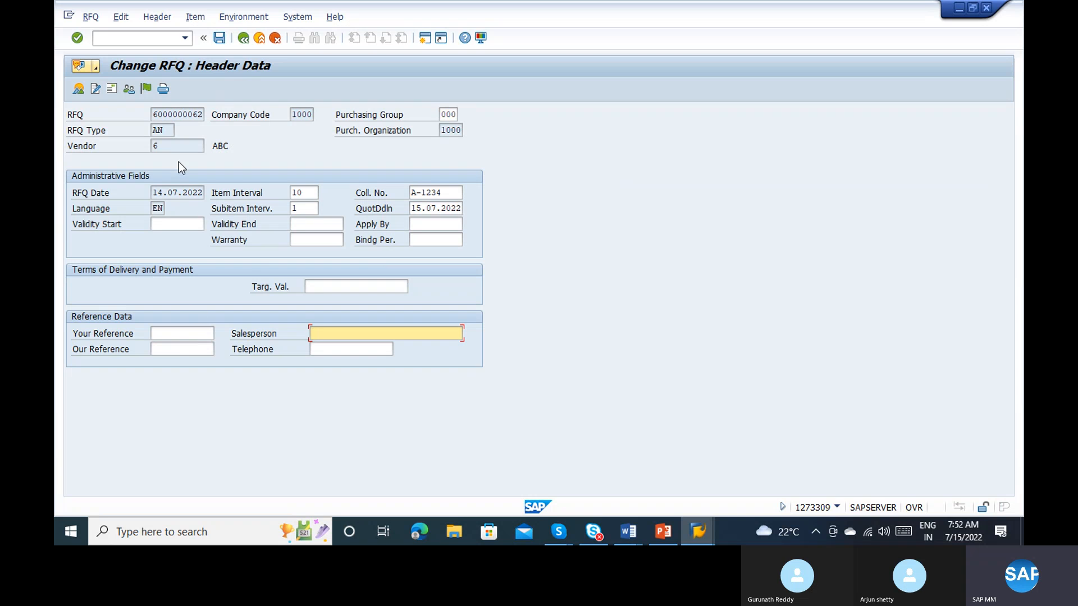
left_click(125, 90)
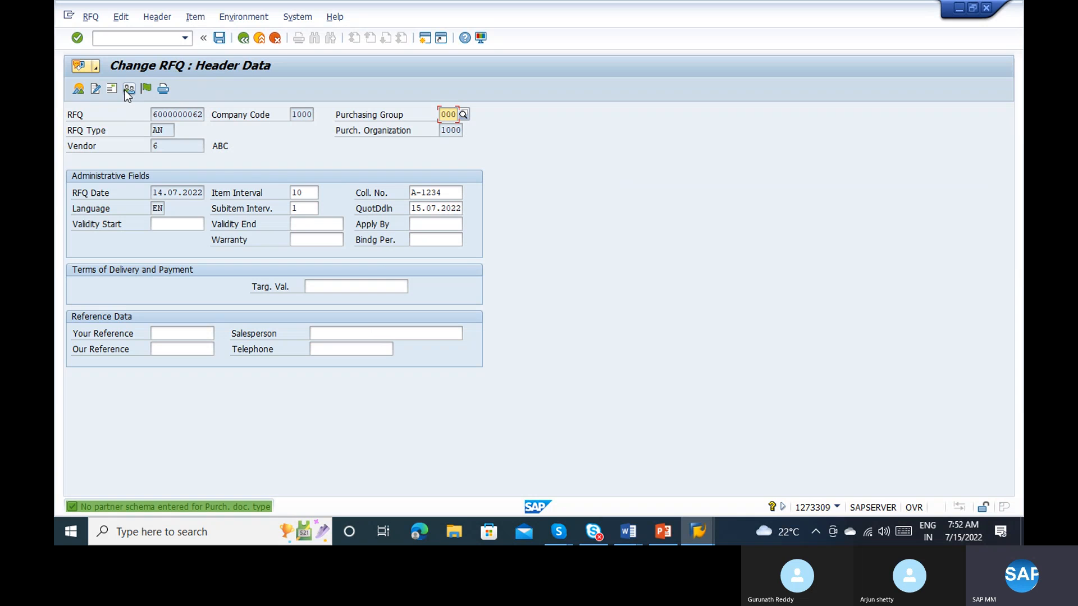
left_click(243, 37)
type("46000000062")
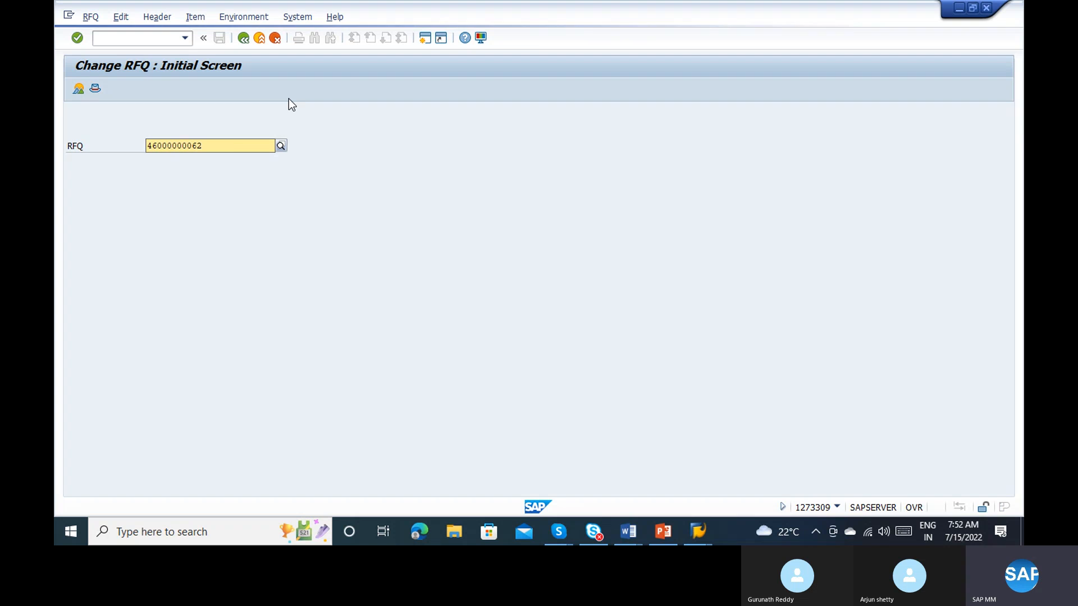
key("Return")
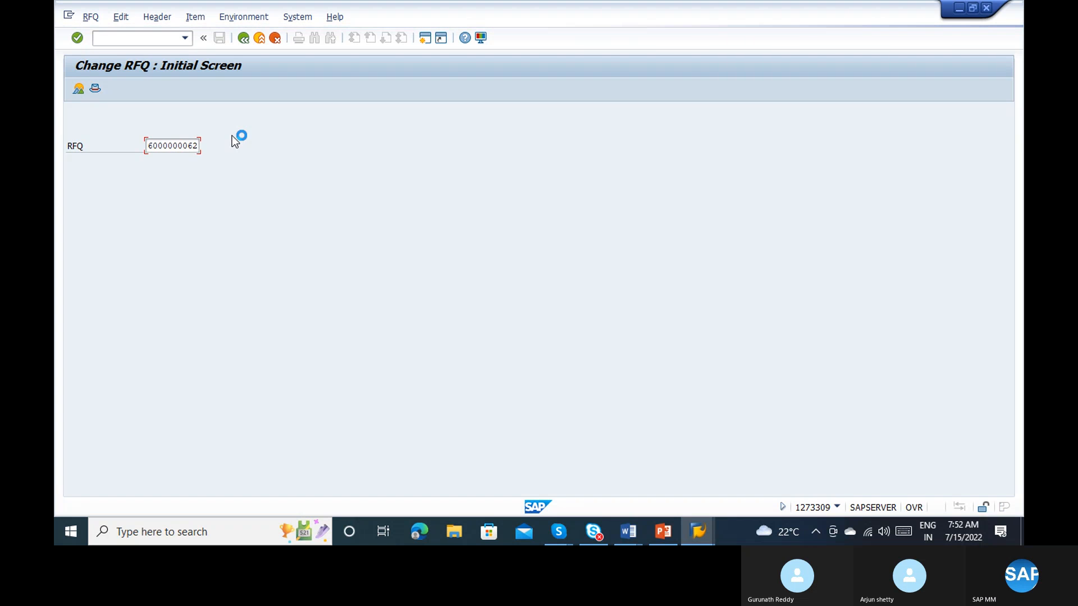
Step: Start the Create Purchase Order transaction ME21N in a new session
left_click(70, 15)
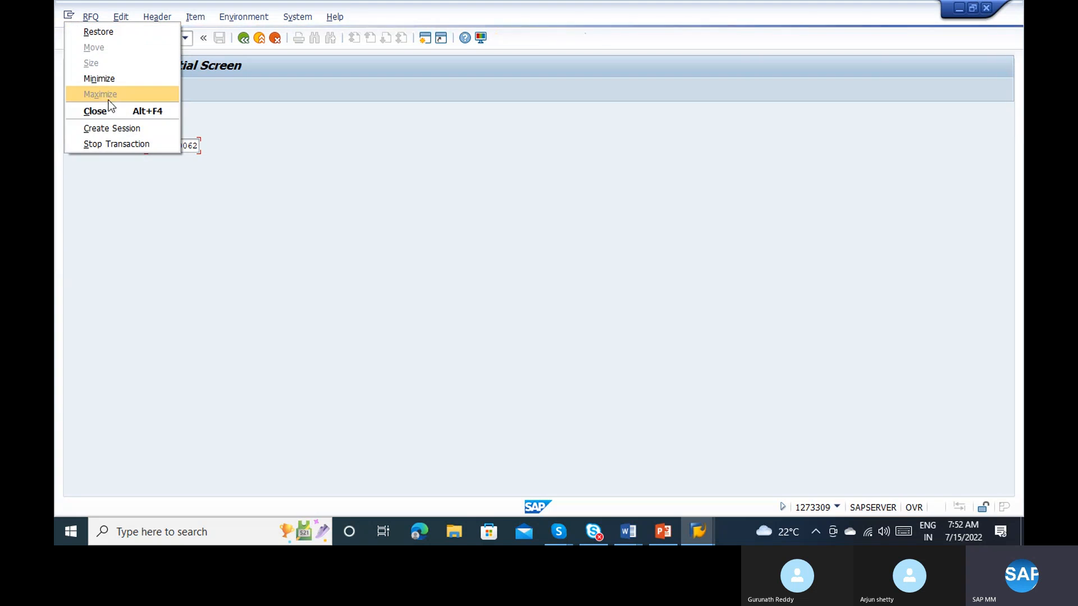
left_click(116, 122)
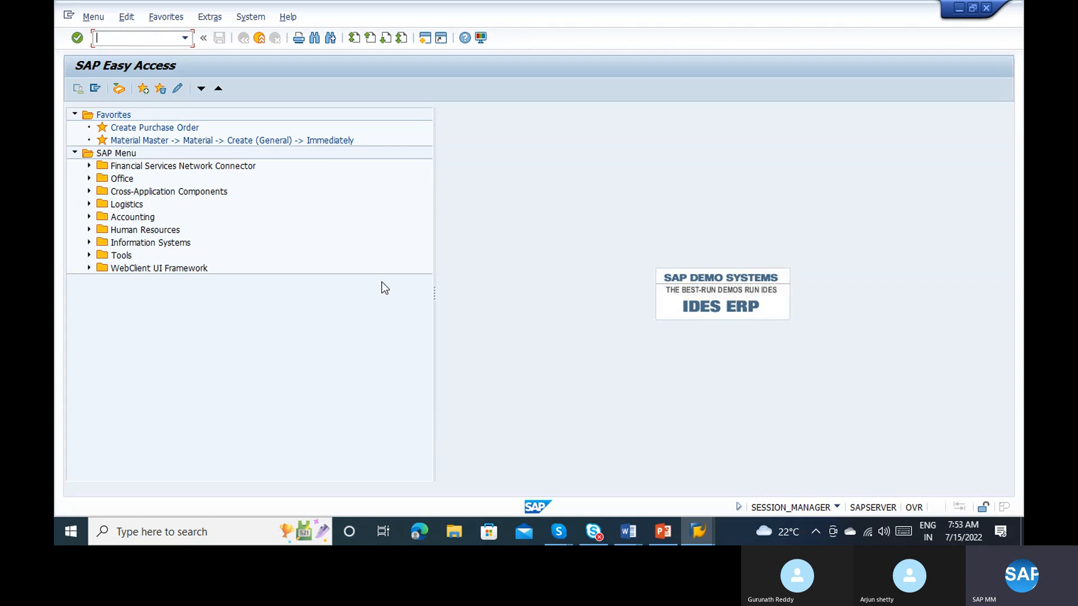
type("me21n")
key("Return")
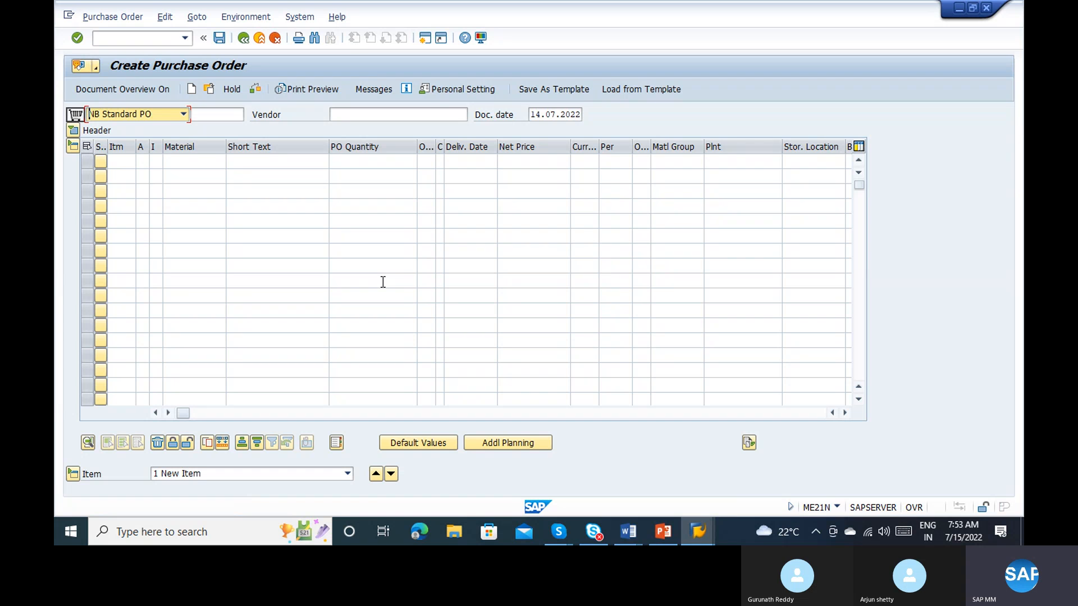
left_click(492, 414)
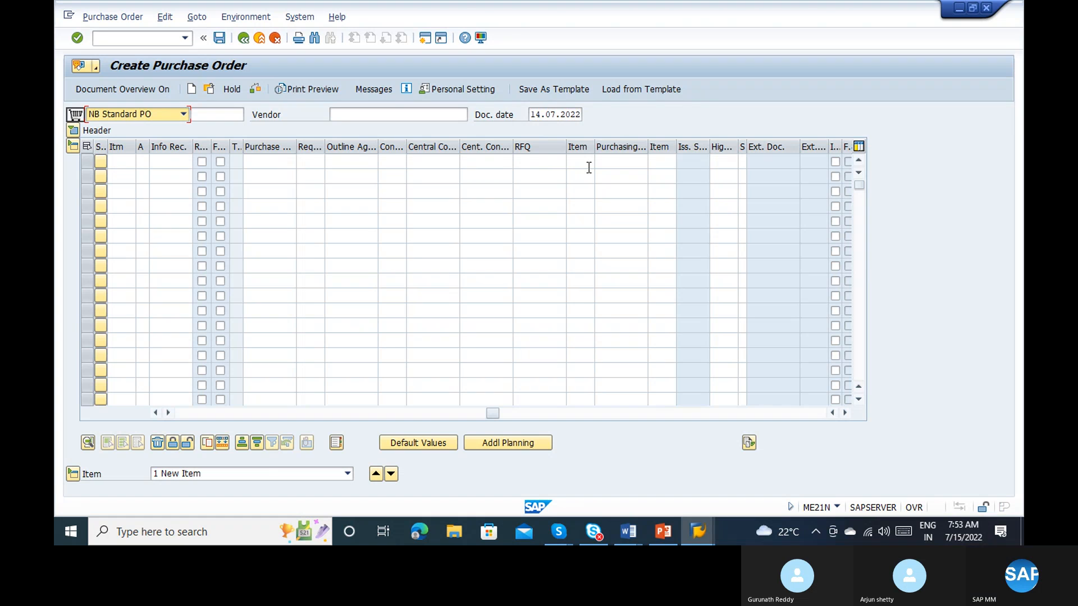
left_click(541, 162)
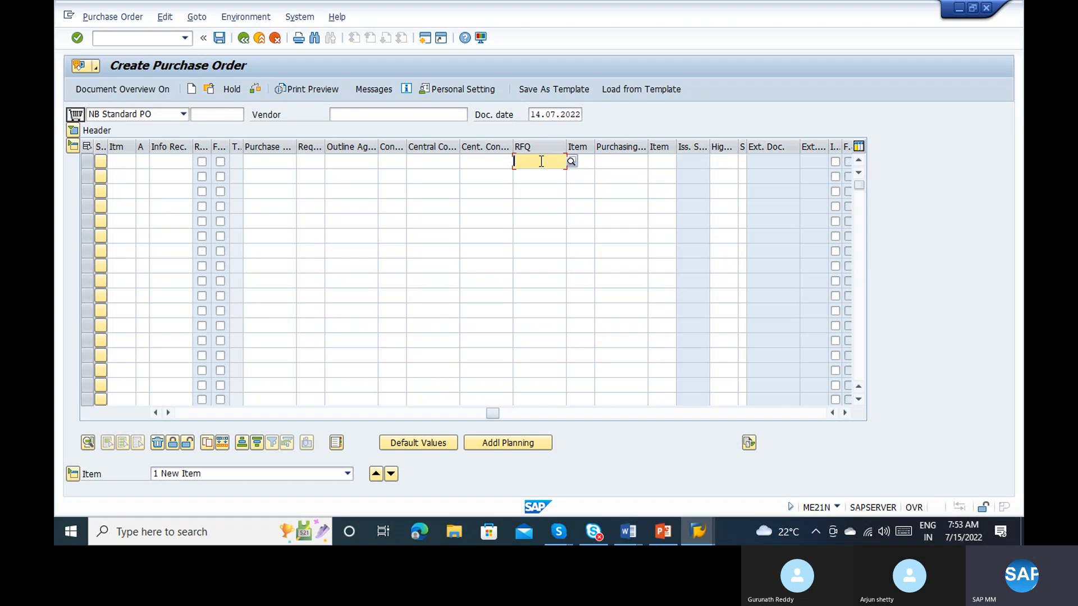
key("ctrl+v")
key("Tab")
type("10")
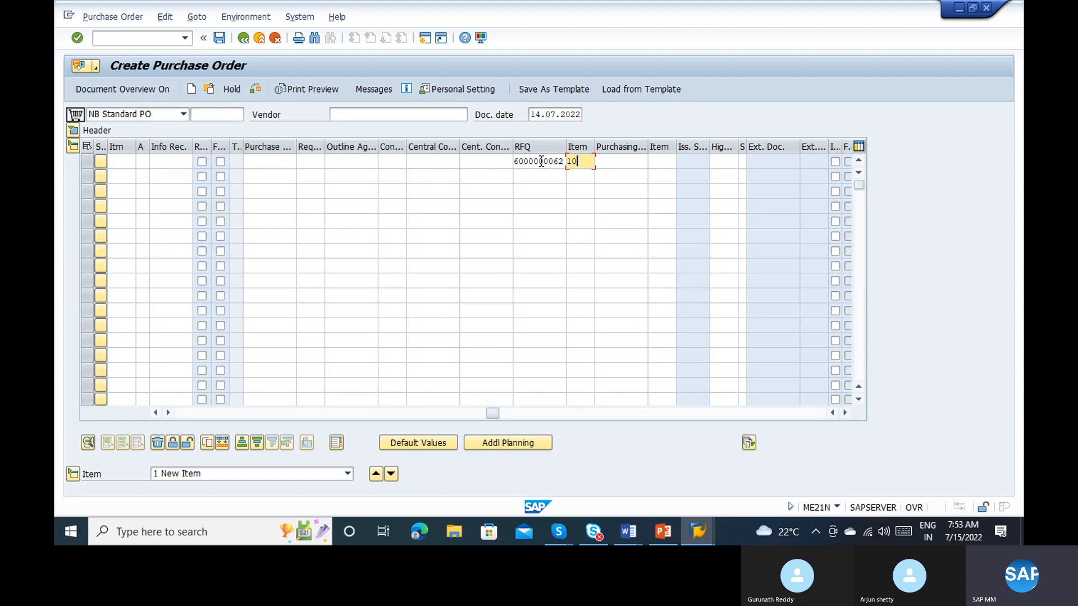
key("Down")
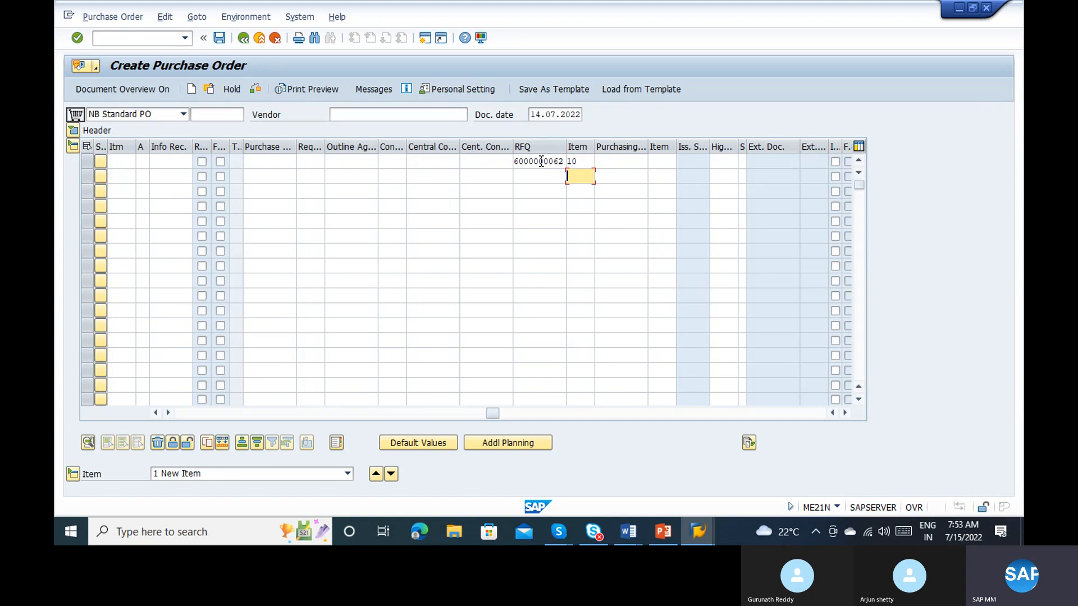
key("shift+Tab")
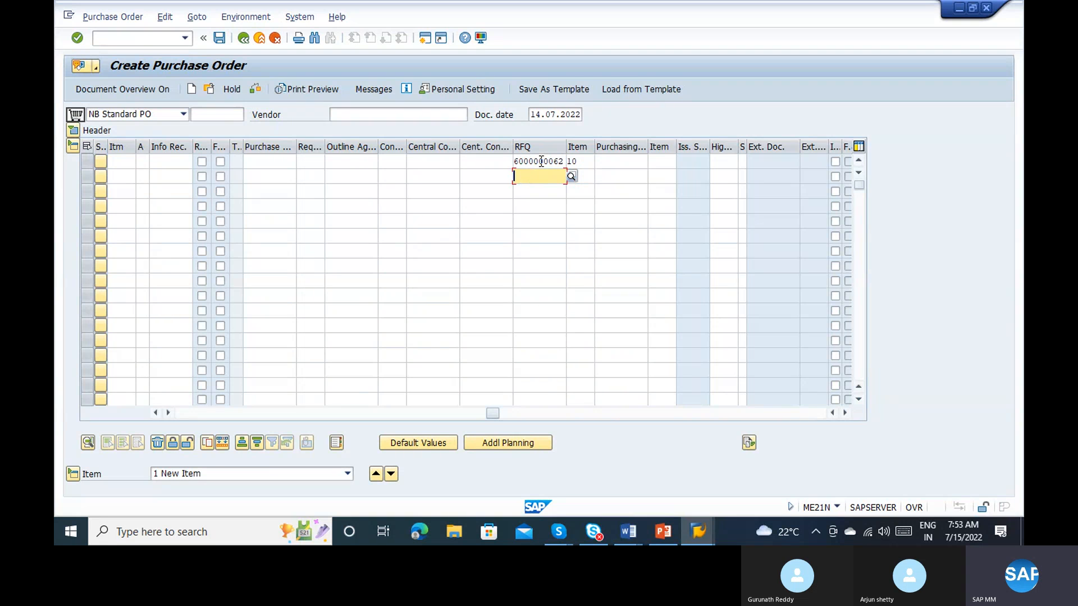
key("ctrl+v")
key("Return")
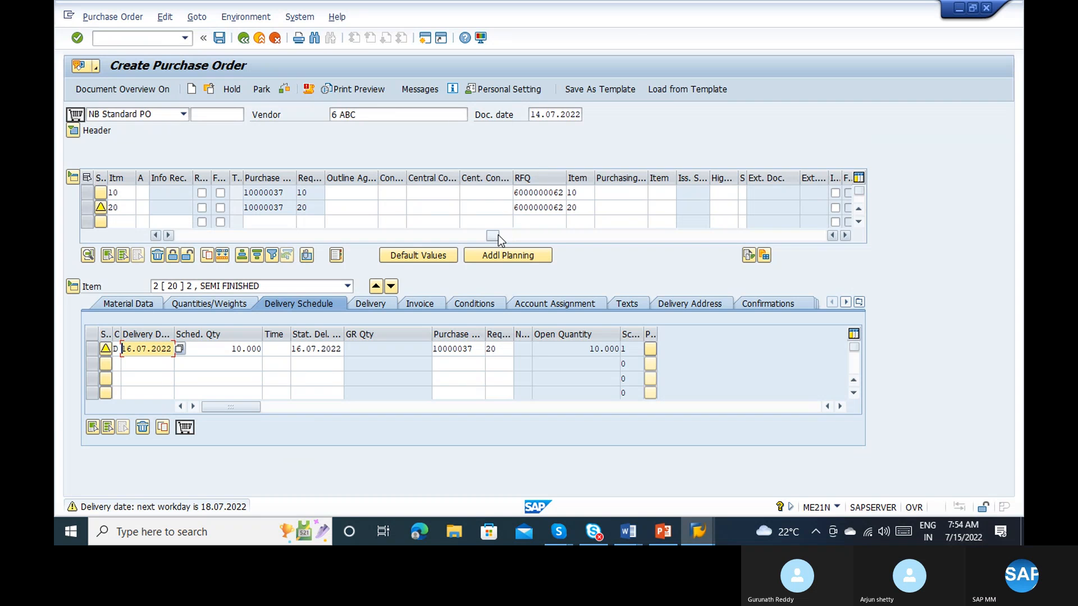
Step: Examine the adopted purchase order items across the overview, from material, quantity and net price to requisitioner, purchase requisition and RFQ references
left_click_drag(496, 235, 184, 253)
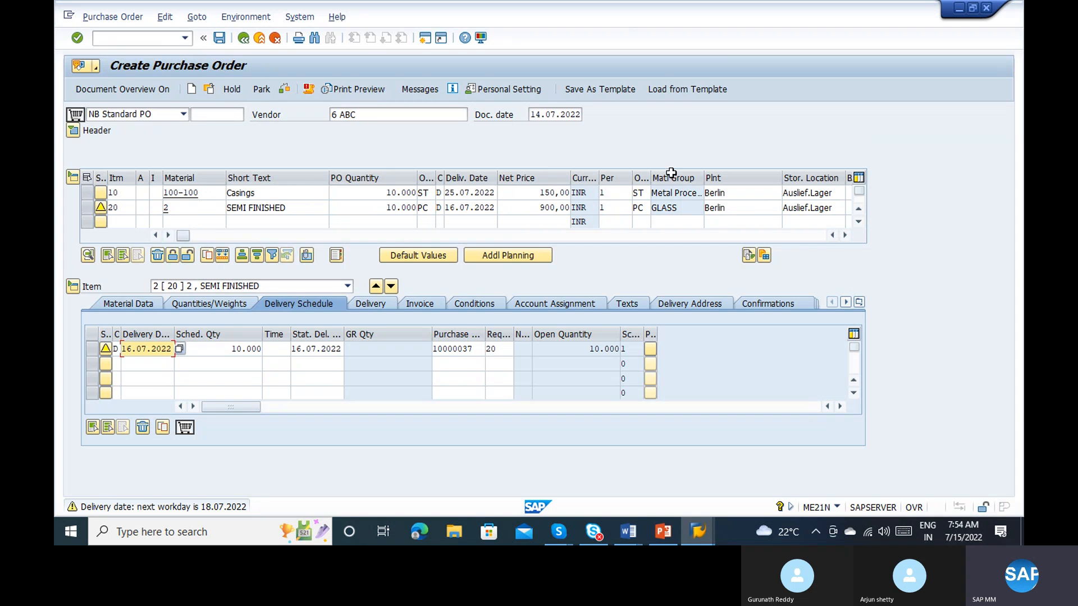
left_click(841, 238)
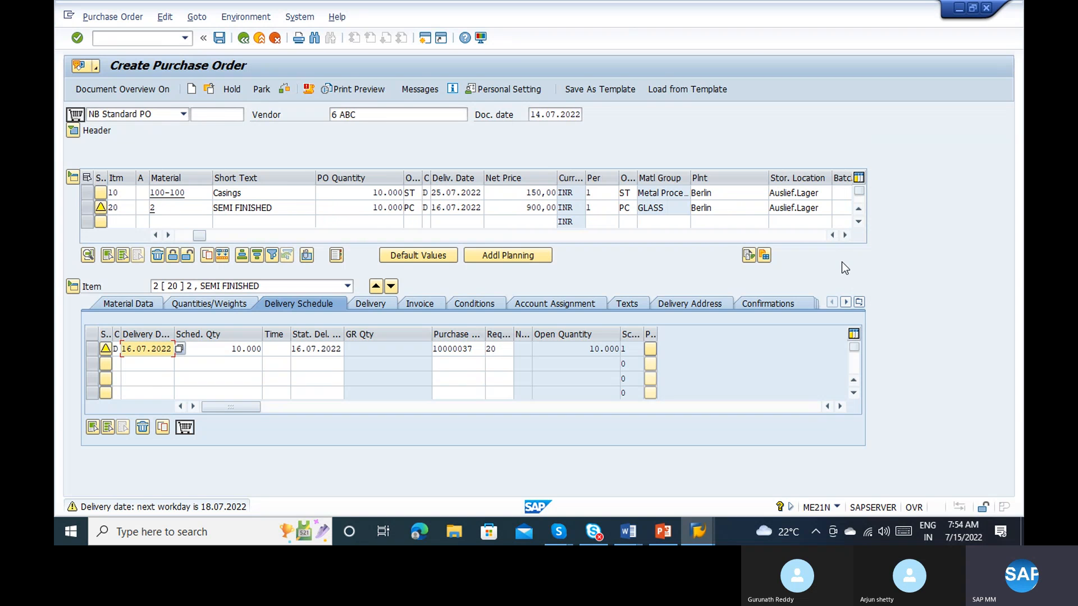
left_click(845, 235)
left_click(845, 236)
left_click(845, 235)
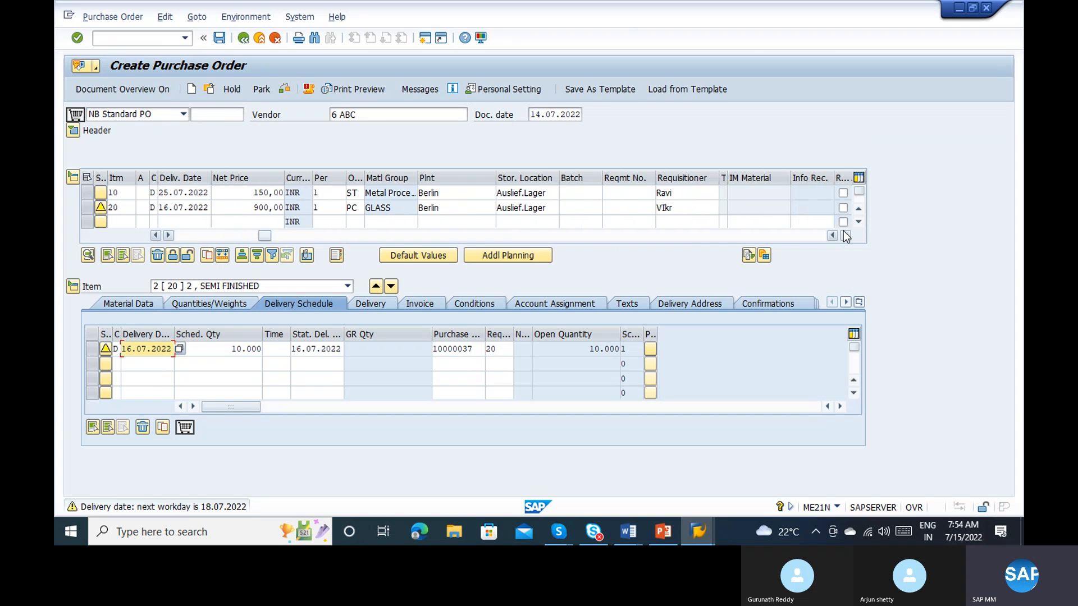
left_click(845, 235)
left_click(845, 235)
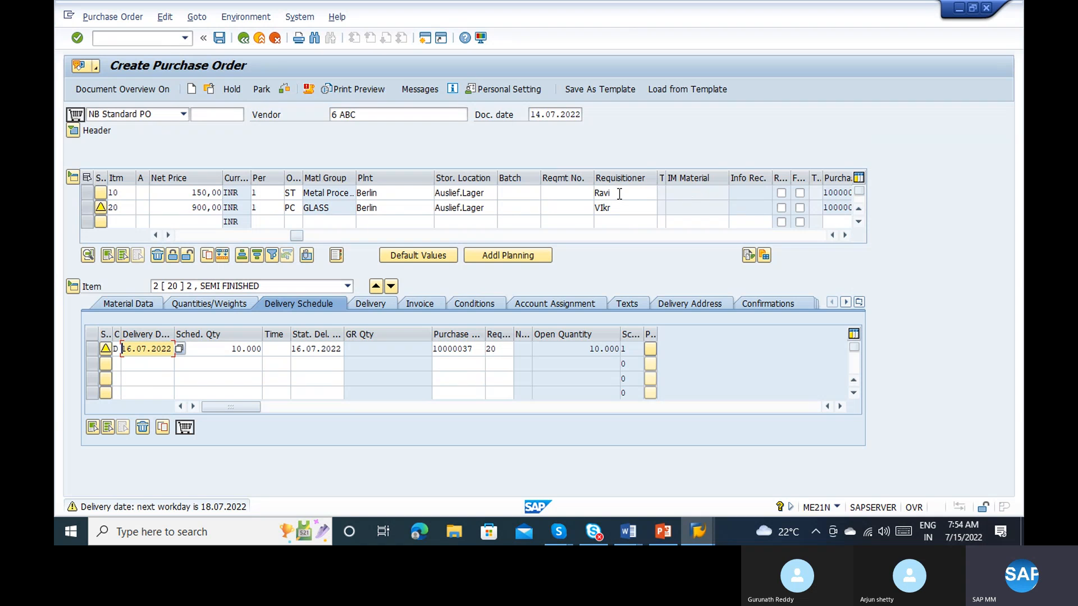
left_click(845, 236)
left_click(845, 235)
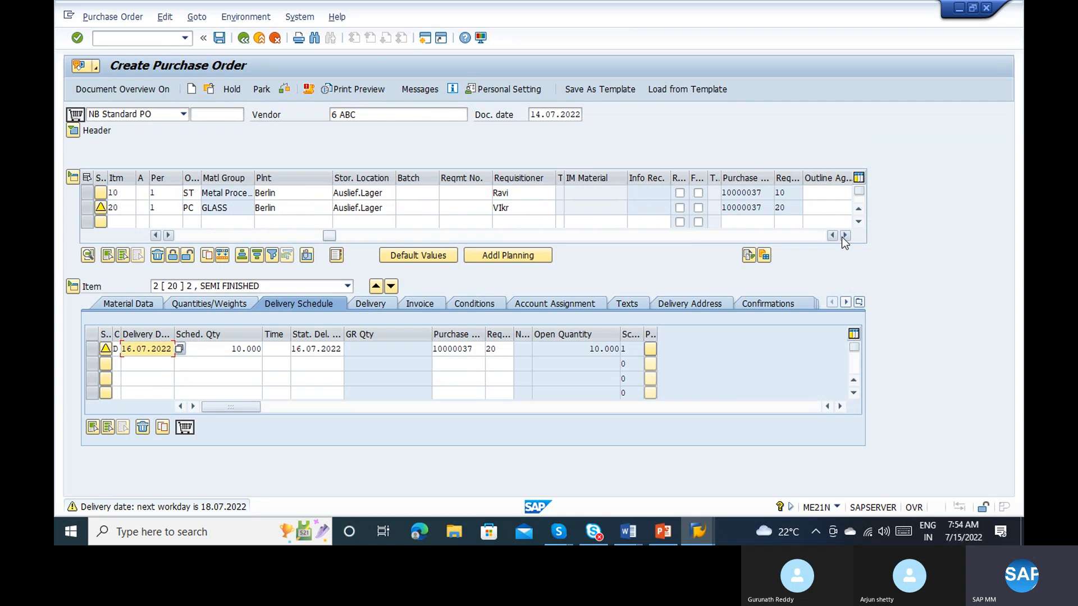
left_click(845, 235)
left_click(845, 235)
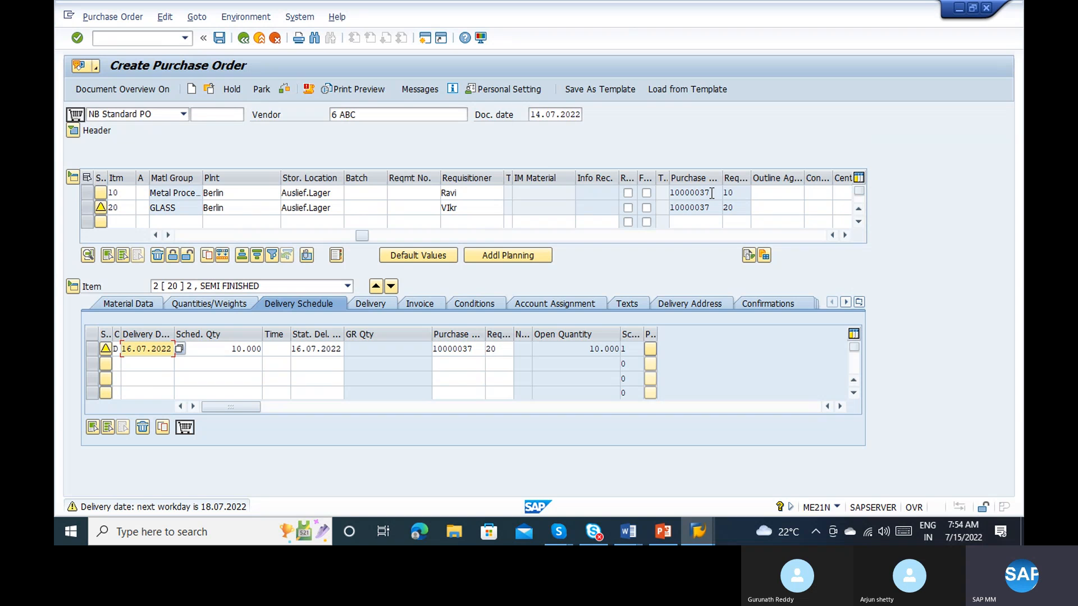
left_click(844, 235)
left_click(845, 235)
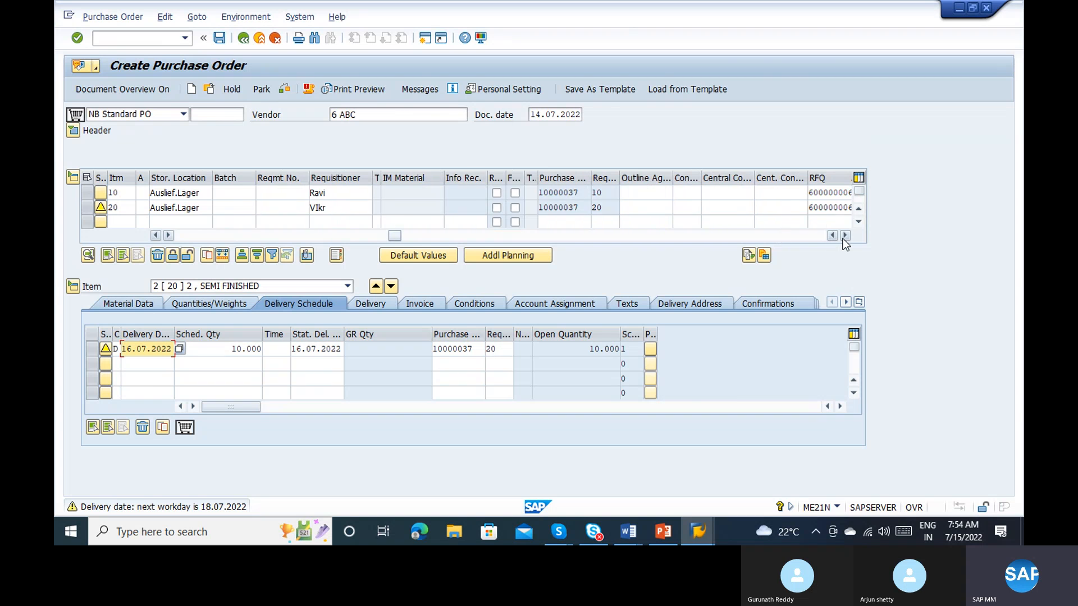
left_click(844, 236)
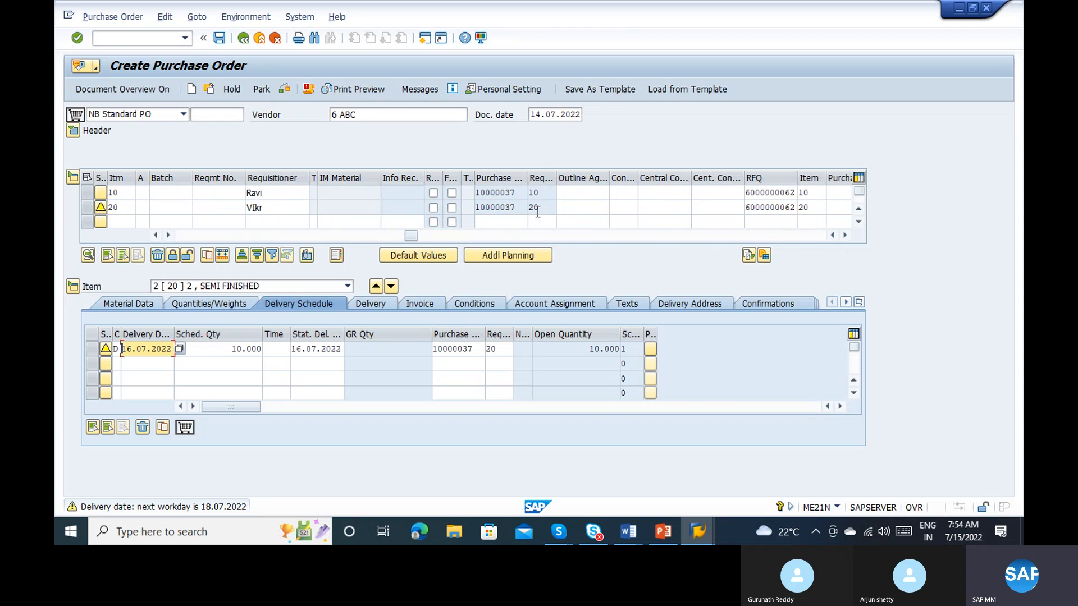
left_click(844, 235)
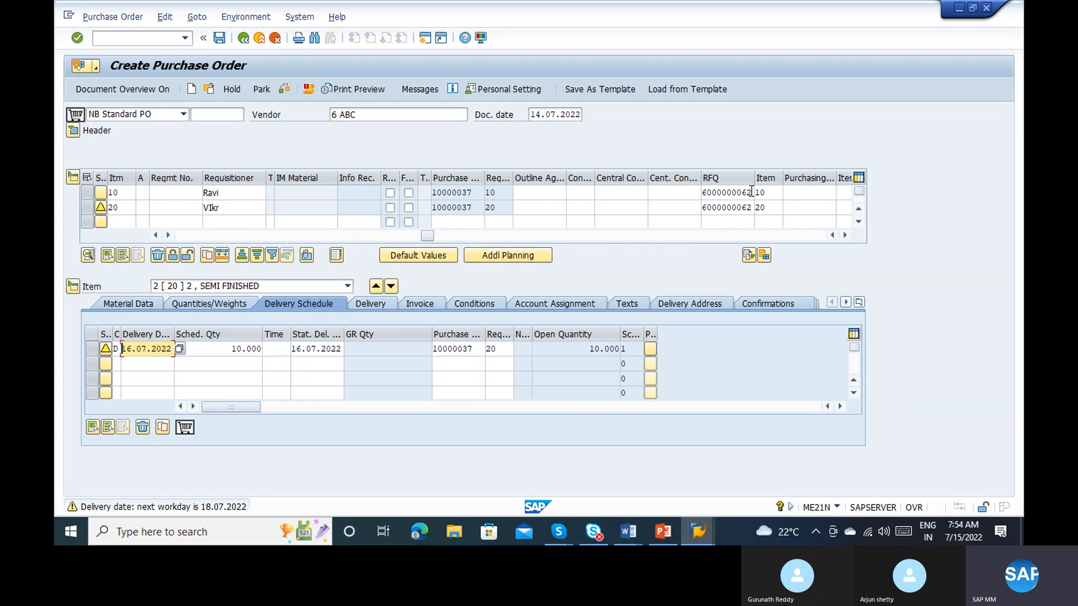
Step: Check the remaining reference columns of the purchase order items in the item overview, and return to the material and price columns
left_click(847, 235)
left_click(847, 235)
left_click(847, 236)
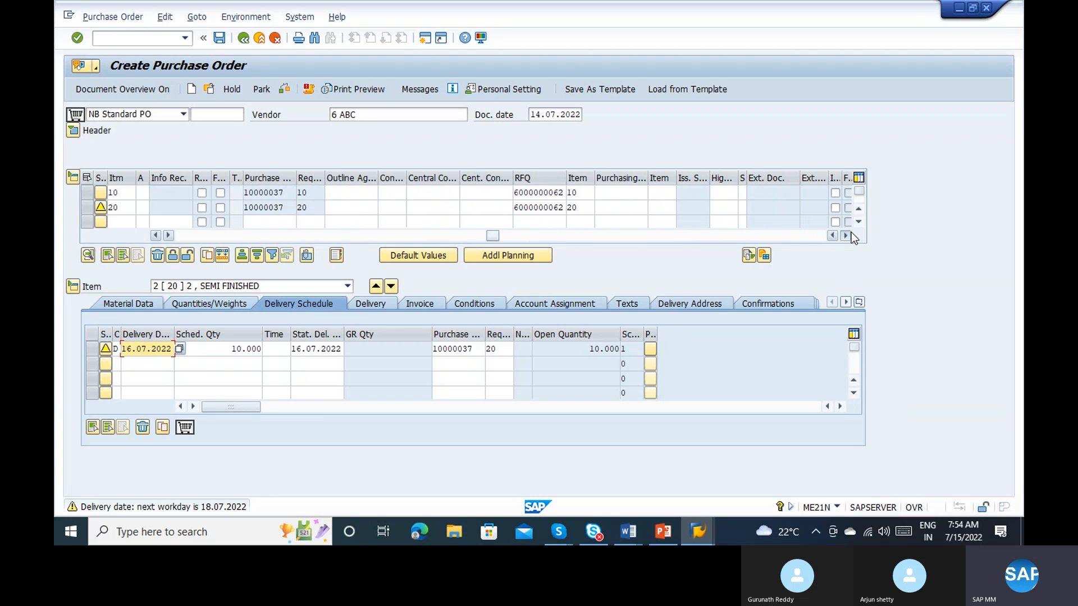
left_click(846, 236)
left_click(847, 235)
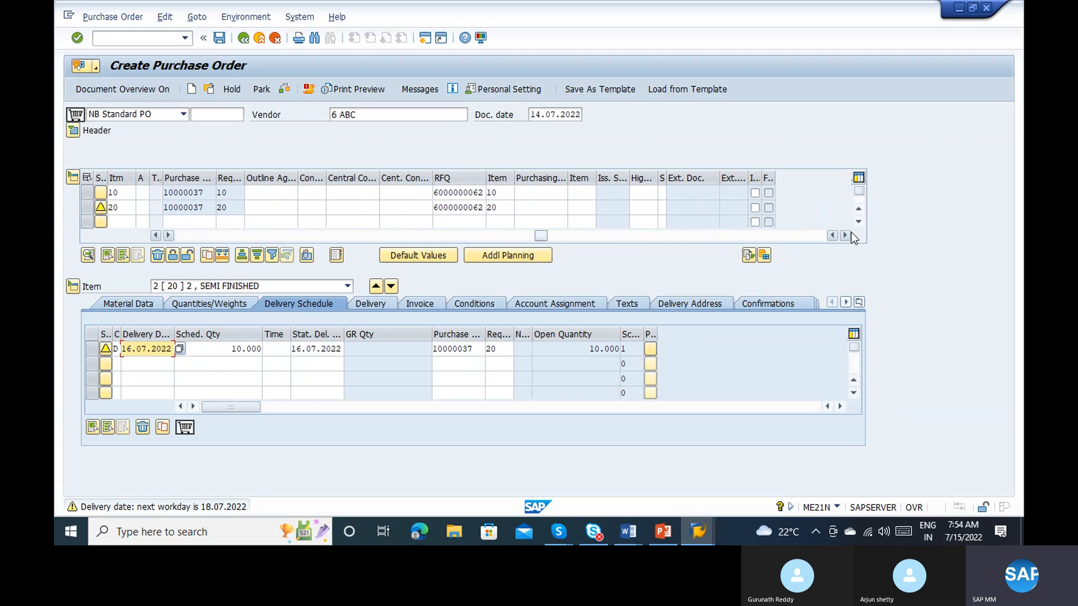
left_click(176, 237)
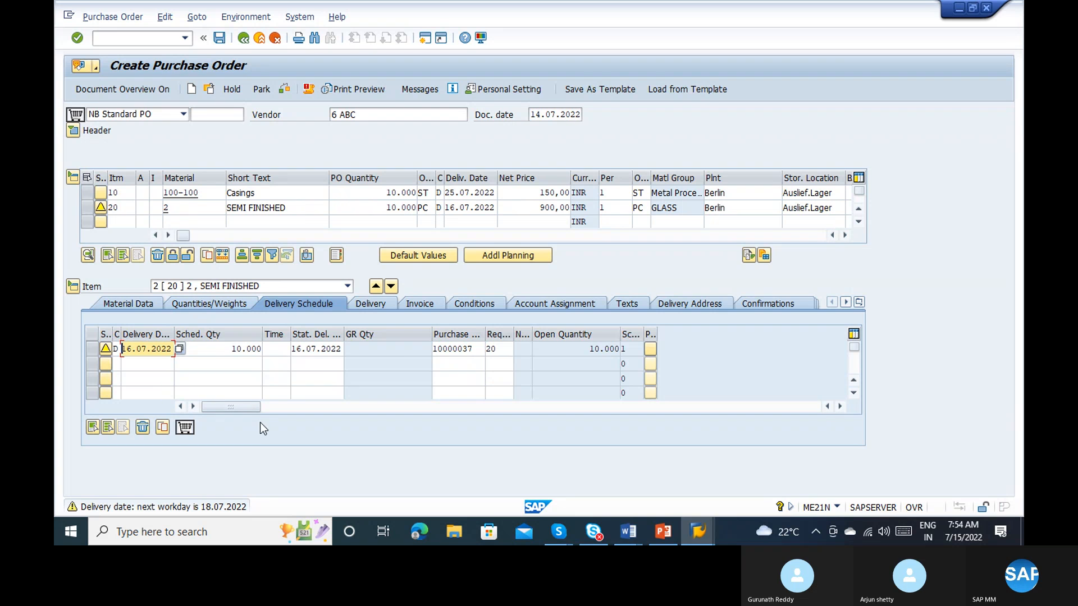
Step: Review the pricing conditions of items 20 and 10, including gross price and freight, and save the purchase order
left_click(452, 306)
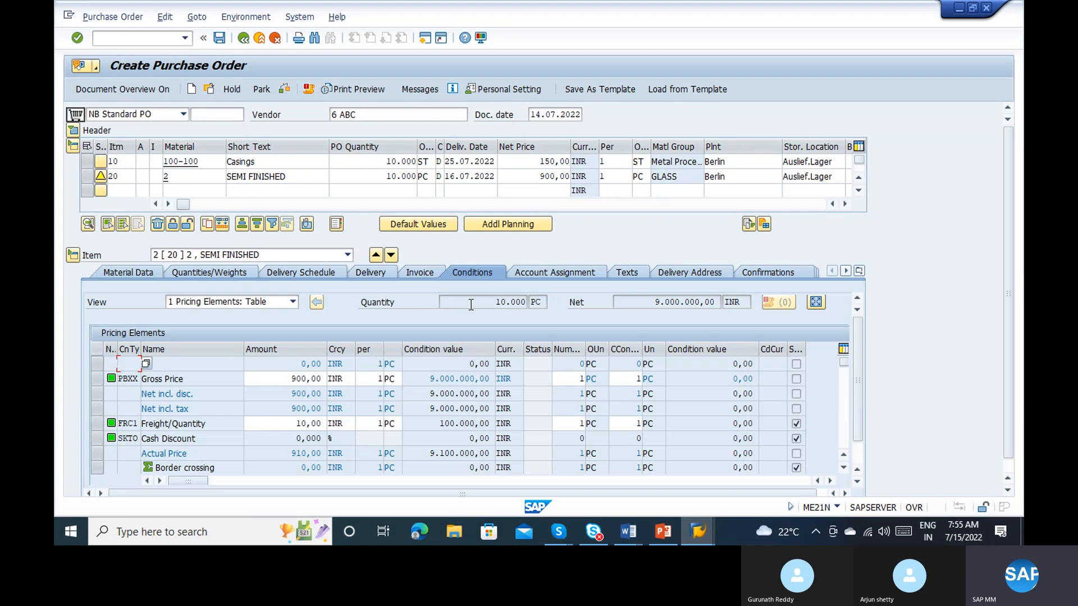
left_click(286, 382)
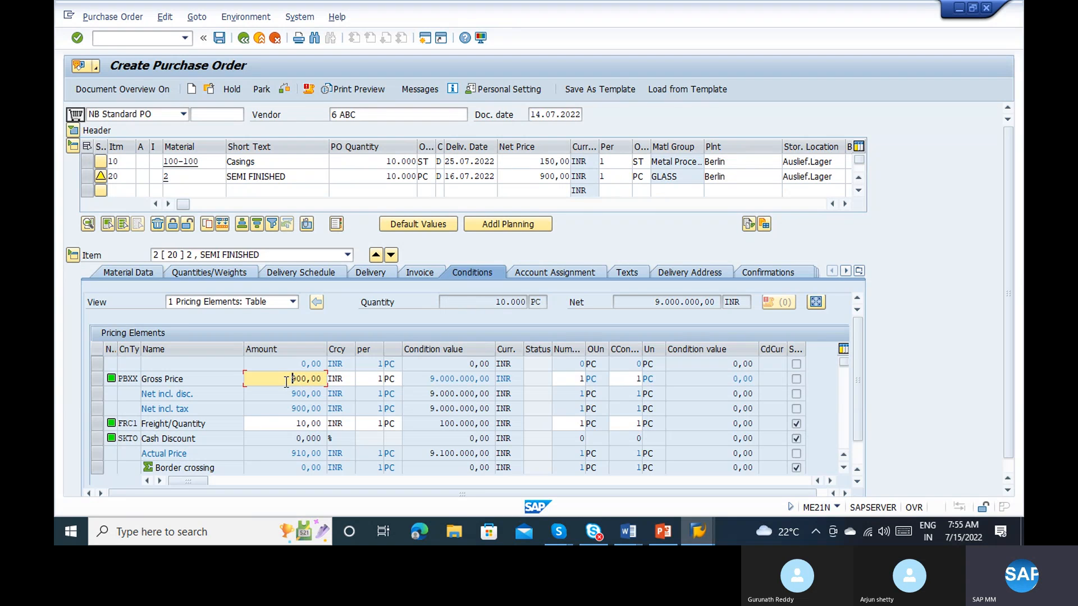
left_click(289, 429)
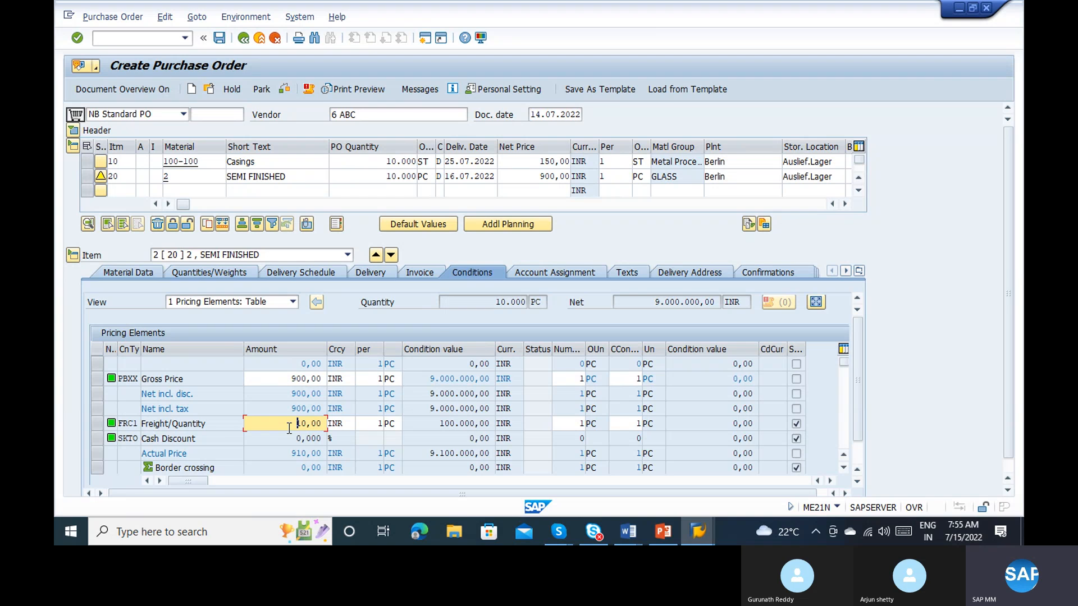
left_click(206, 425)
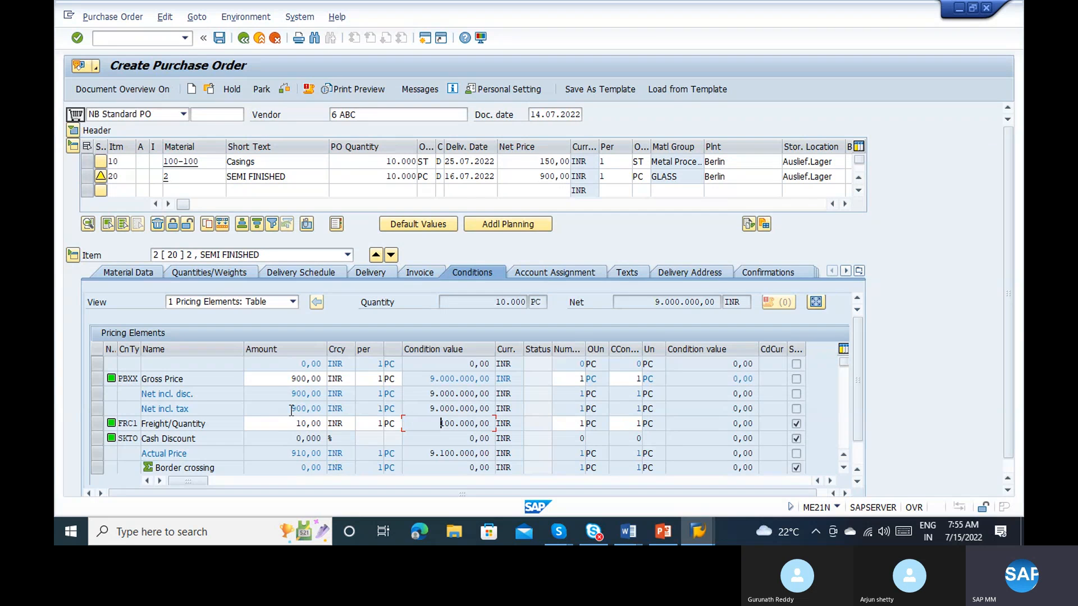
left_click(301, 256)
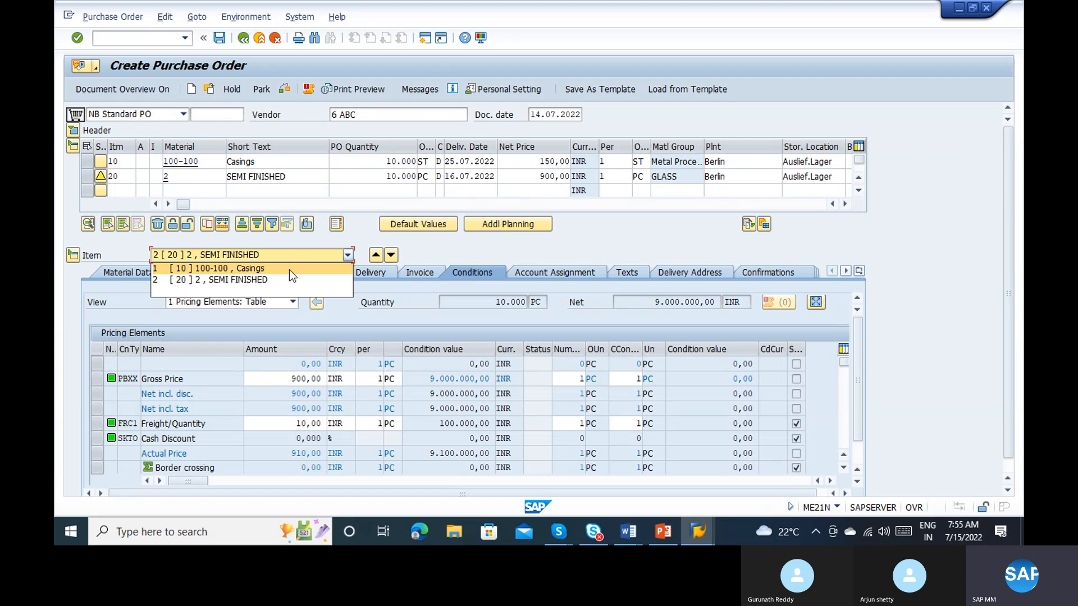
left_click(289, 270)
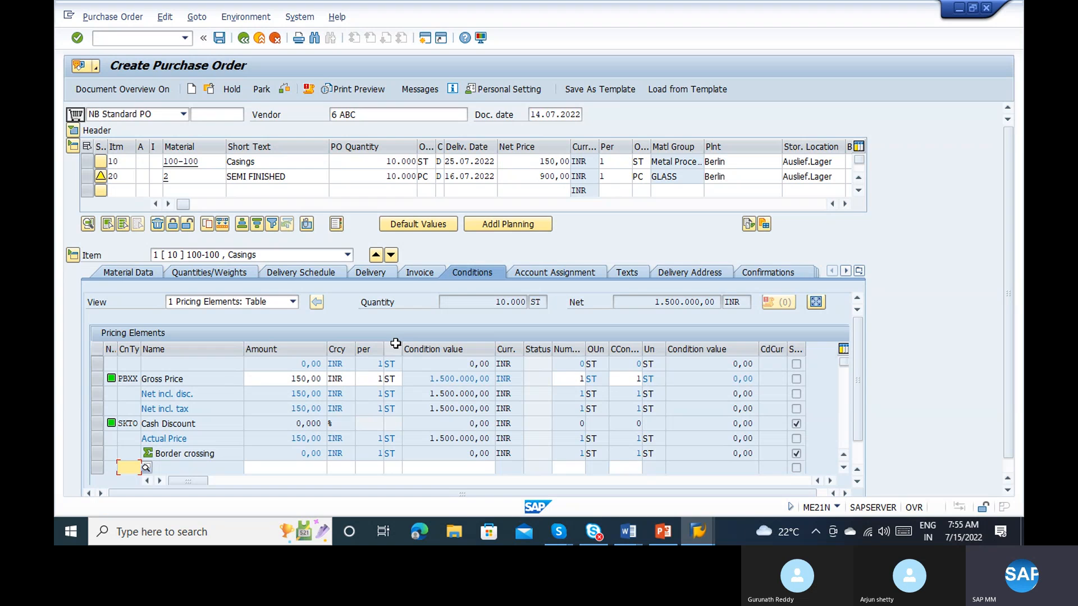
left_click(219, 40)
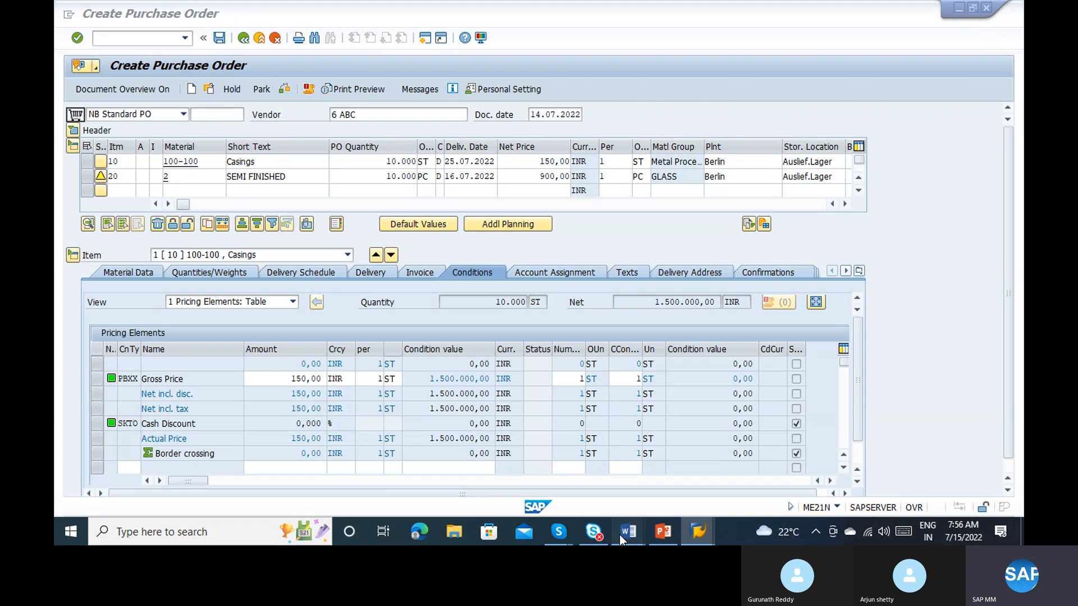
Step: Switch to the Word document and add "Me21N – PO" as step 5 of the Procurement to Pay list
mouse_move(619, 535)
left_click(716, 499)
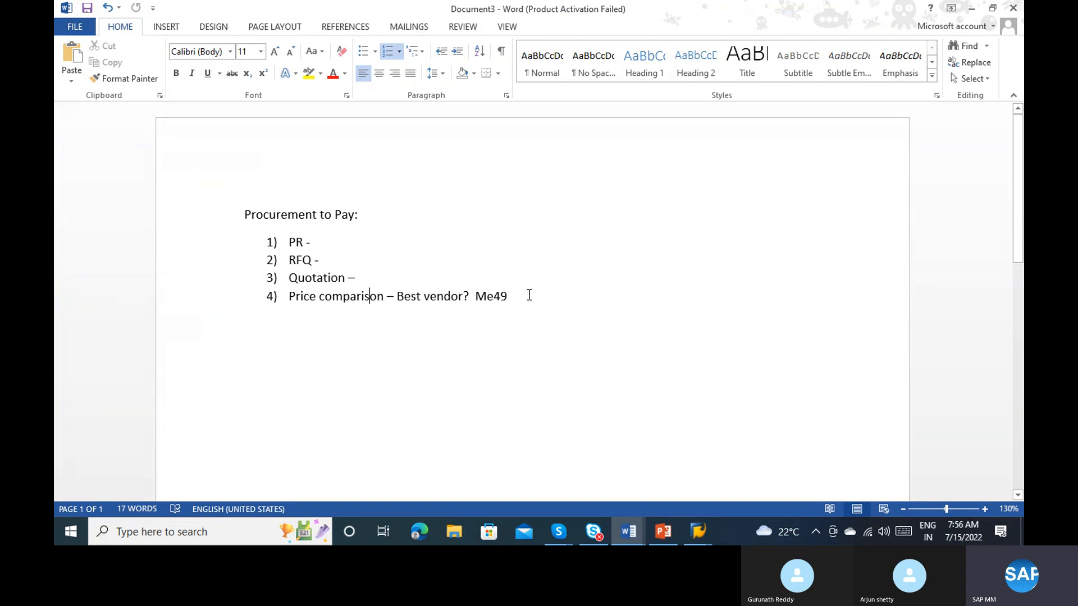
key("Return")
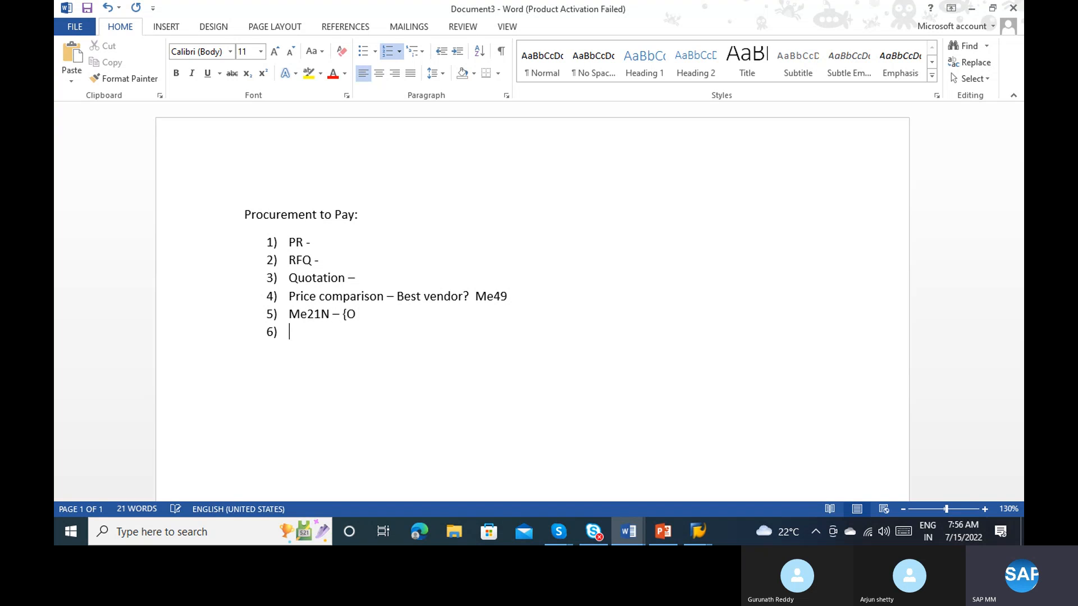
left_click(407, 302)
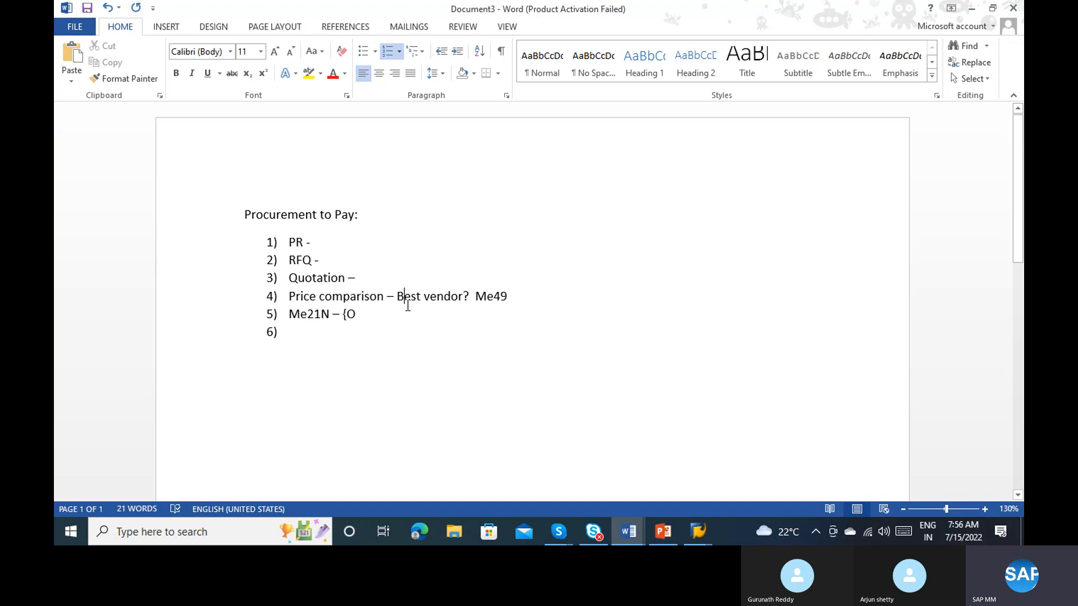
key("BackSpace")
key("BackSpace")
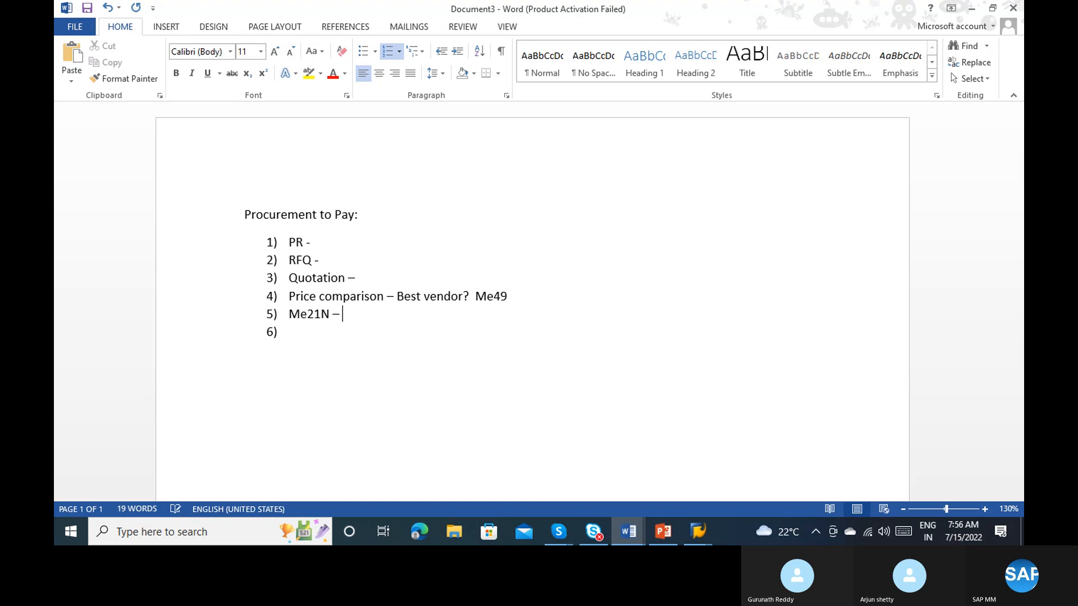
Step: Return to SAP, display the purchase order just created, and copy its document number
key("alt+Tab")
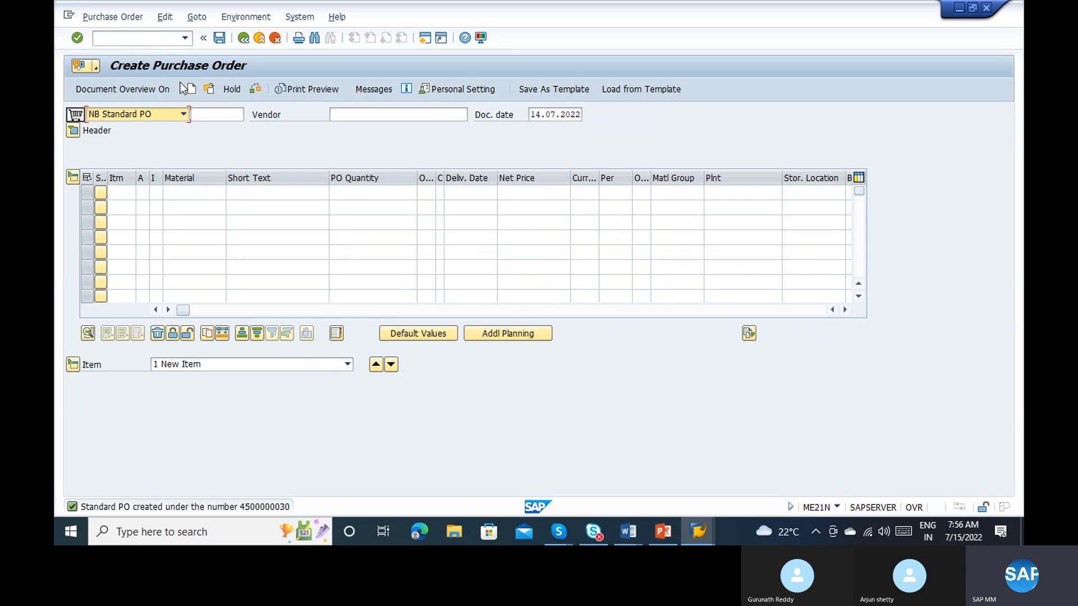
left_click(211, 88)
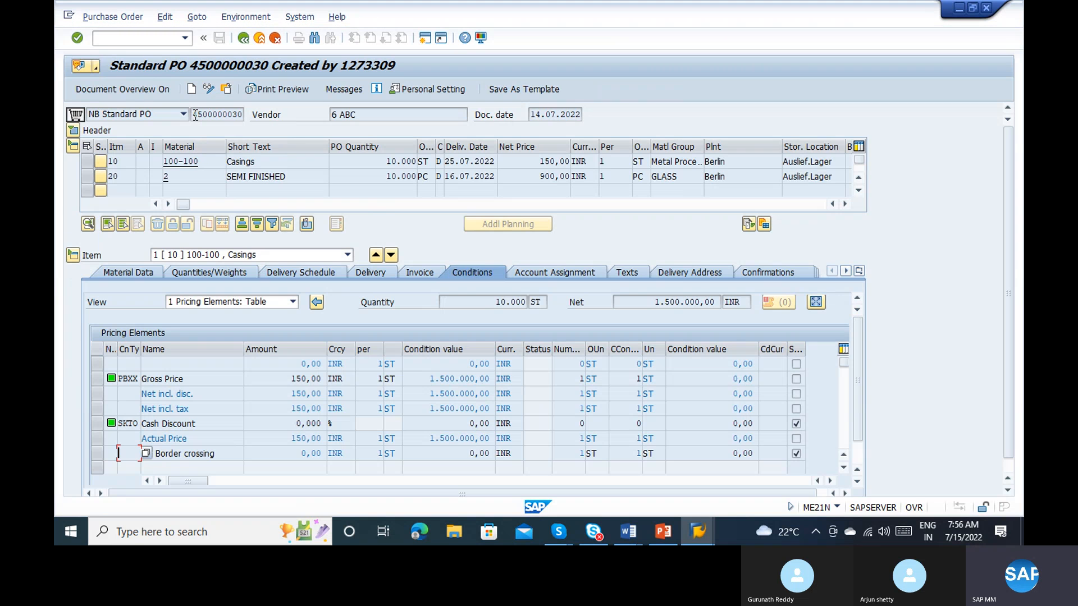
left_click_drag(194, 114, 255, 115)
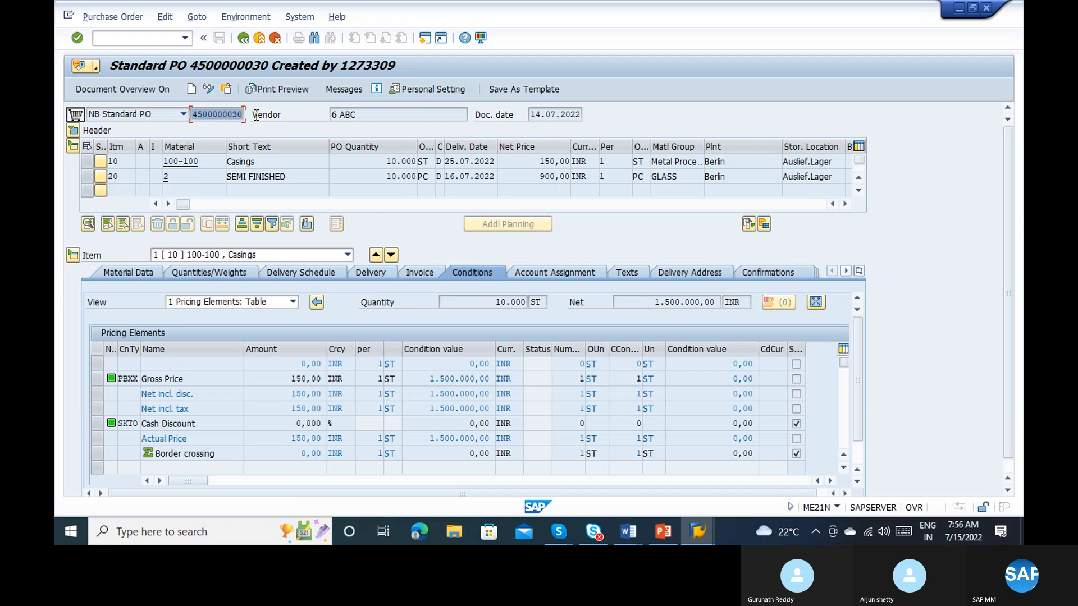
key("ctrl+c")
Step: Switch back to Word and add "Goods receipt – MIGO" as step 6 of the Procurement to Pay list, followed by an empty step 7
key("alt+Tab")
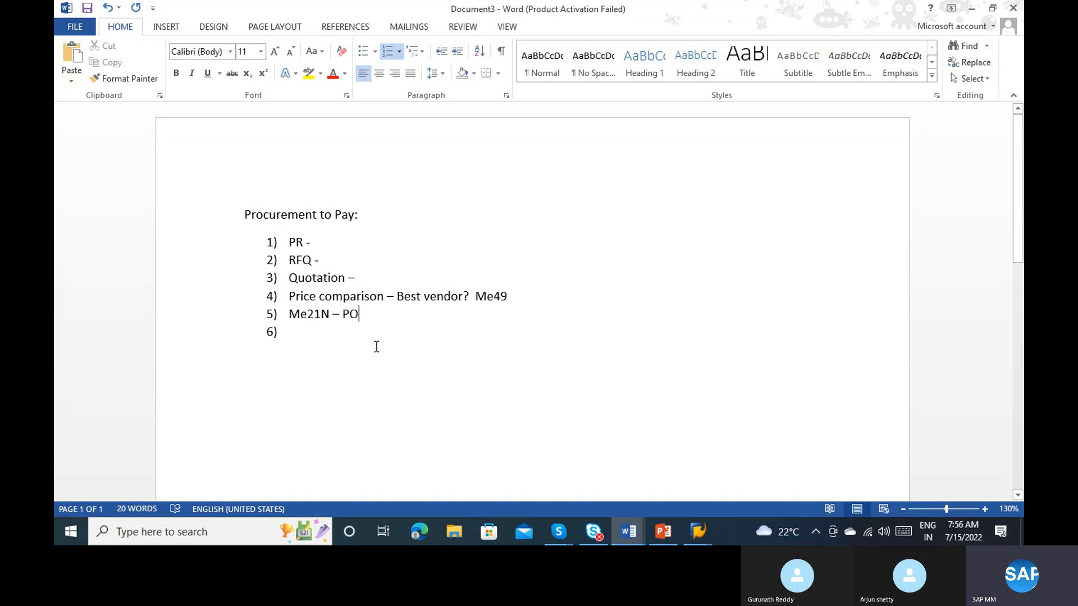
key("alt+Tab")
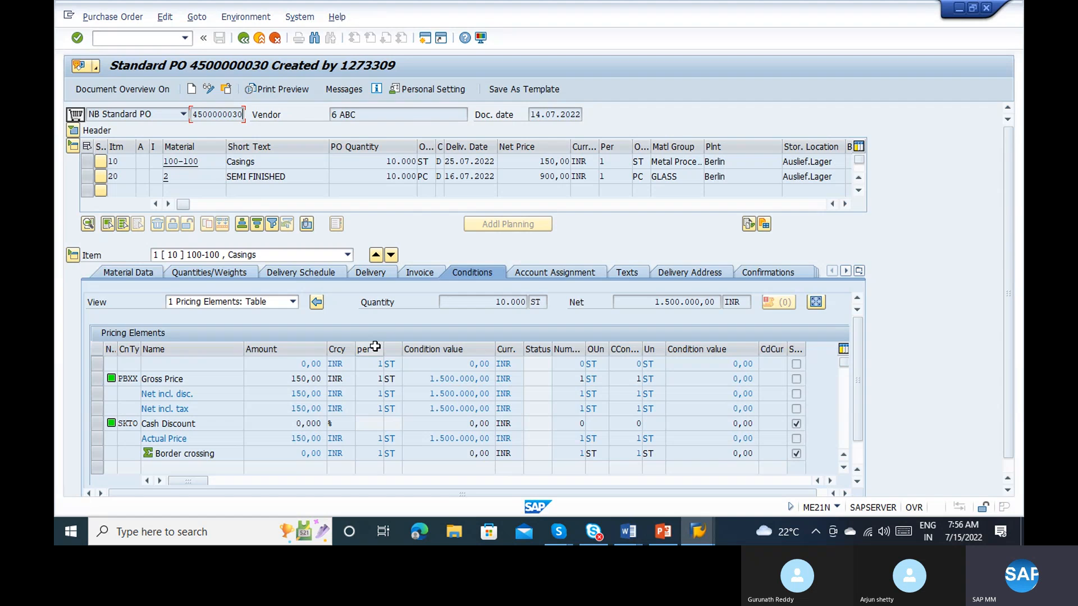
key("alt+Tab")
key("alt+Tab")
key("alt+Tab")
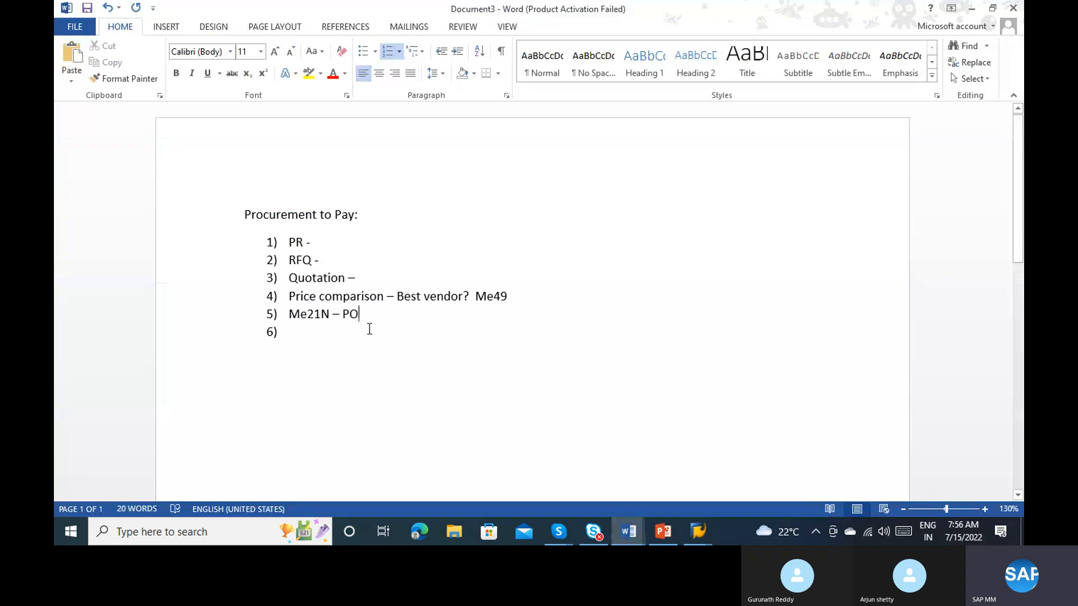
type("ood")
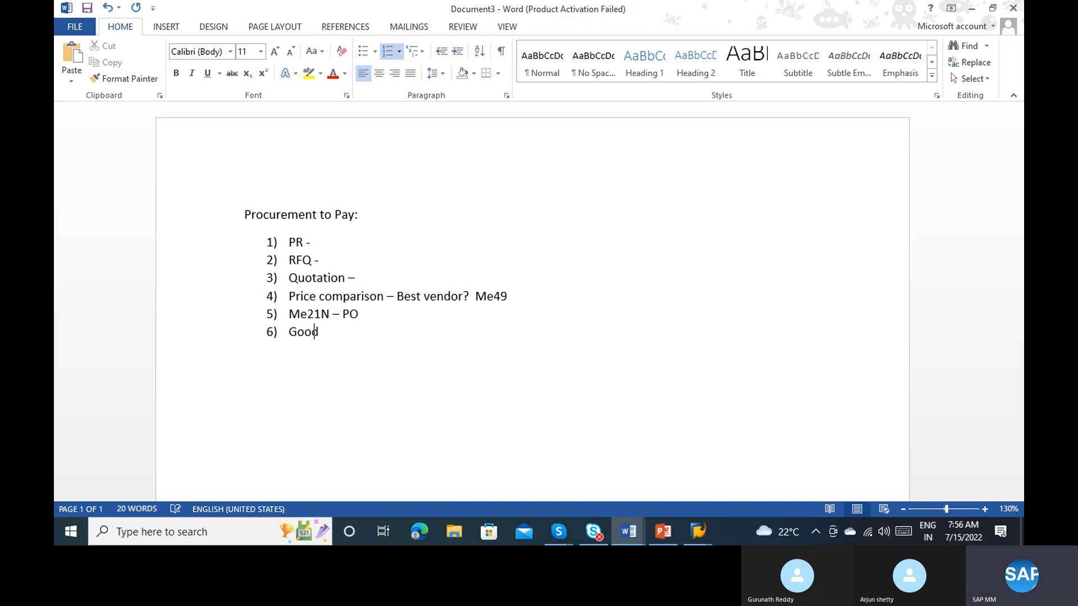
type("S r")
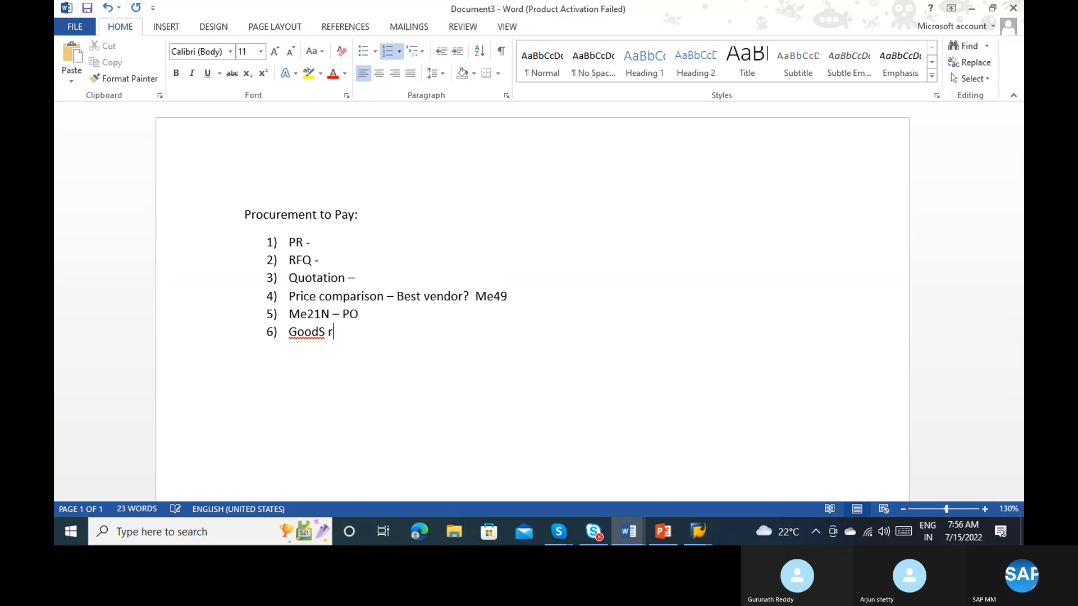
key("BackSpace")
key("BackSpace")
key("BackSpace")
type("s receipt - M")
key("Return")
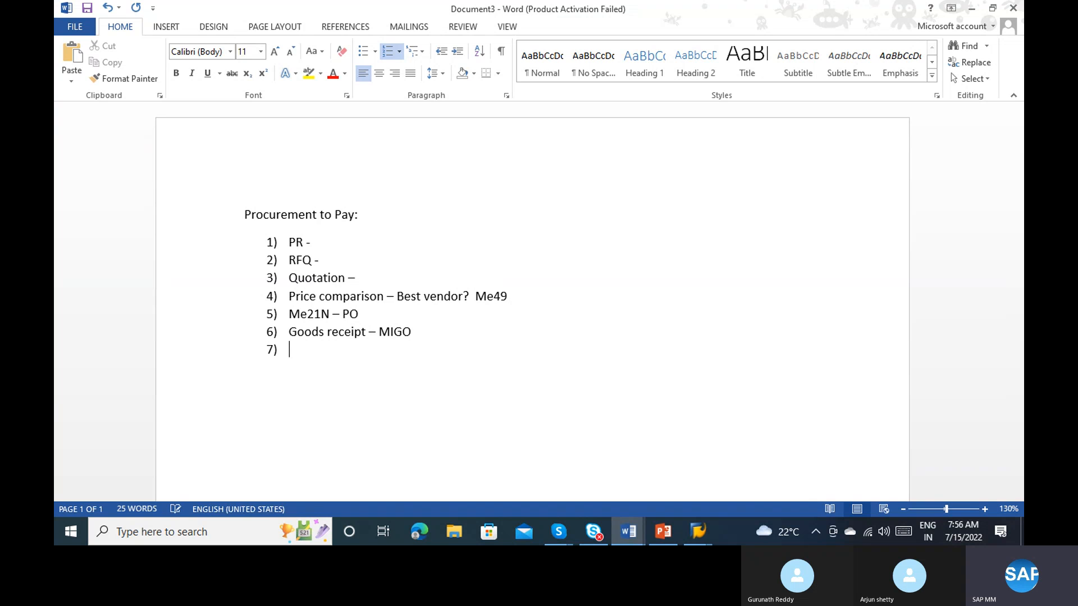
Step: Return to the saved purchase order in SAP and review its header data, from organizational data to payment processing
key("alt+Tab")
key("alt+Tab")
key("alt+Tab")
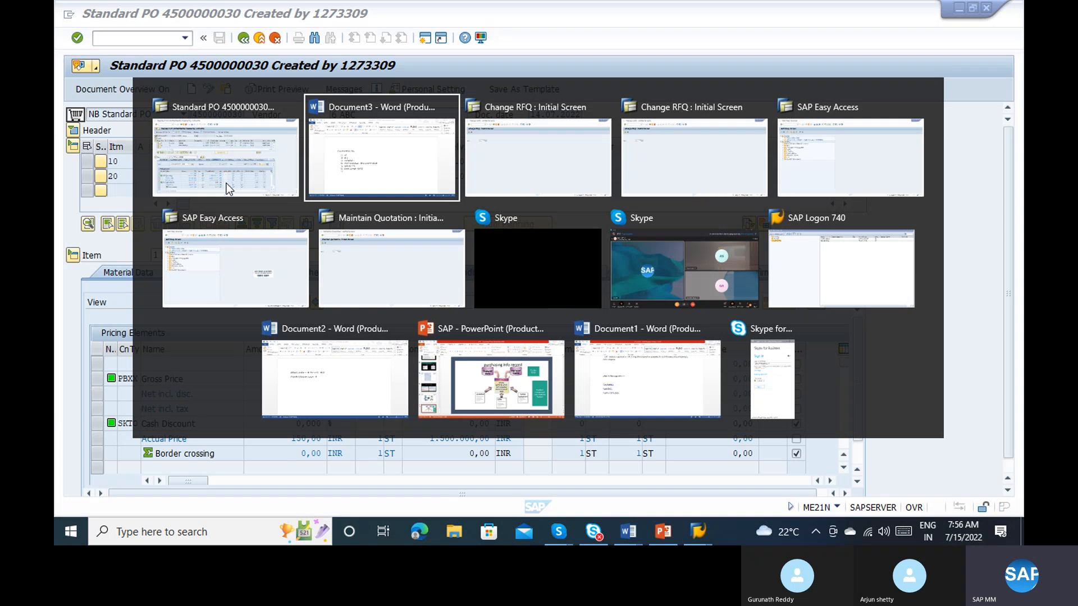
key("alt+Tab")
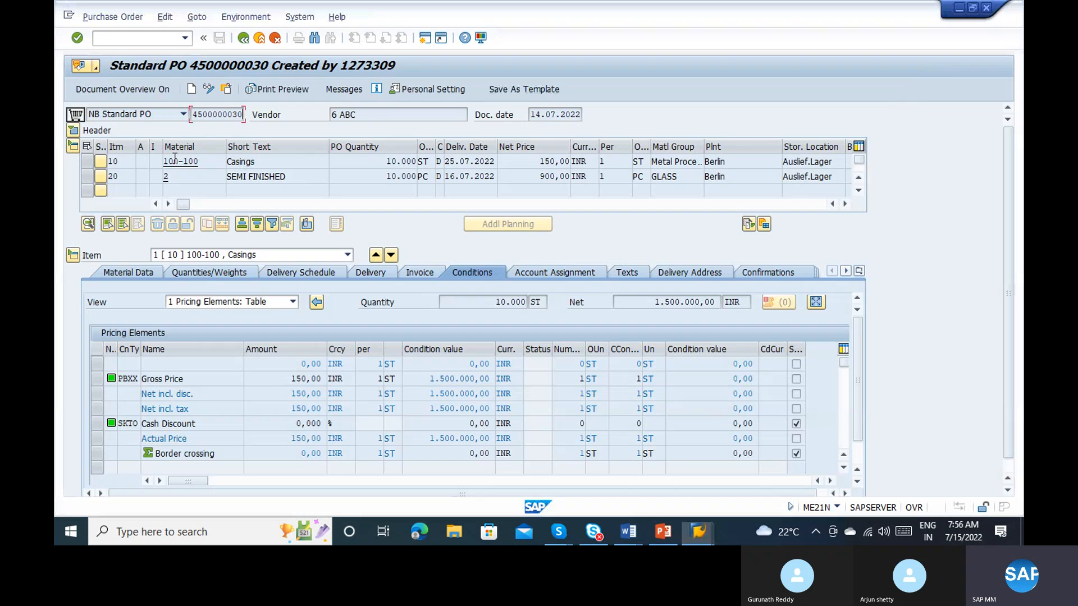
left_click(73, 131)
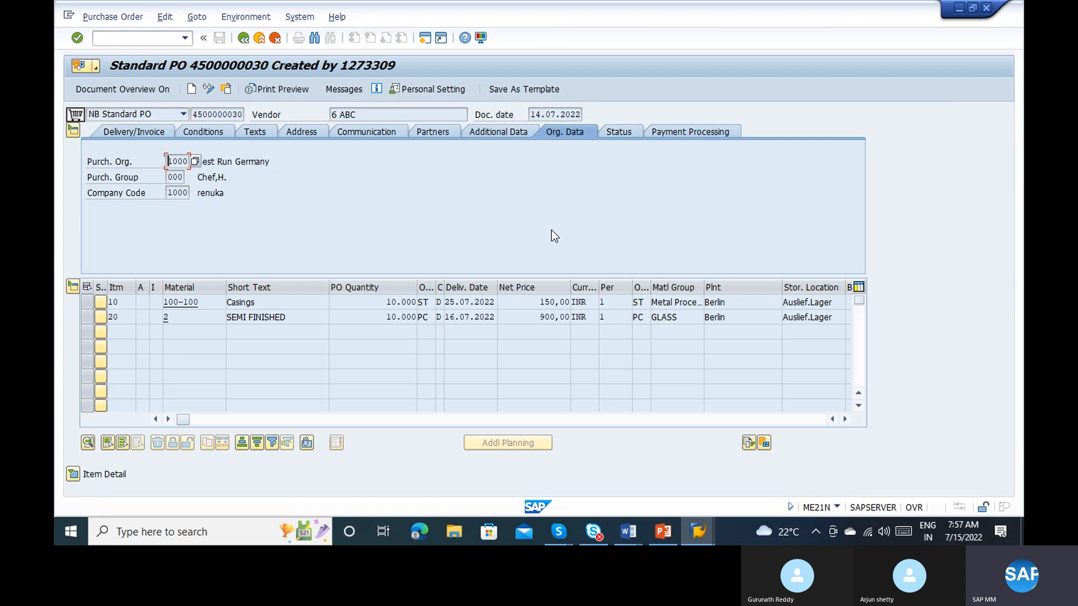
left_click(683, 129)
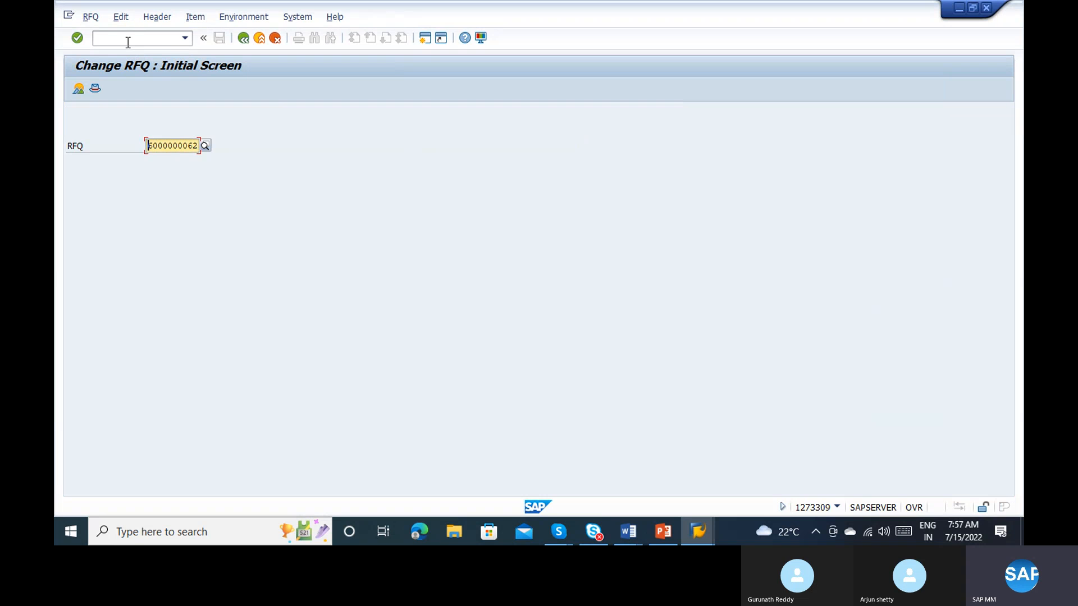
Step: Try to start the MIGO transaction in the Change RFQ session
left_click(128, 40)
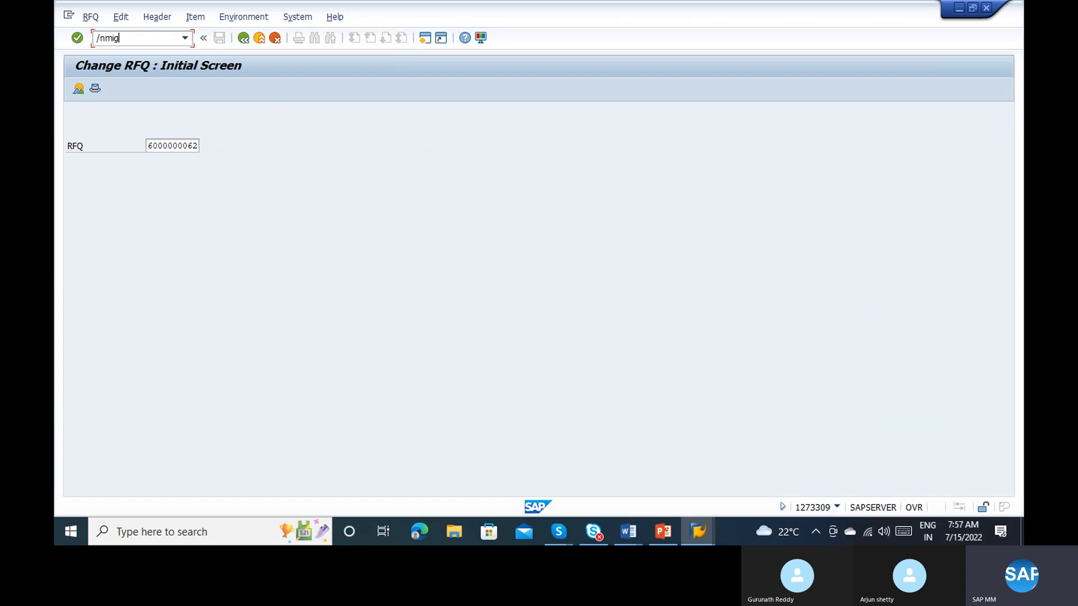
type("/nmigo")
key("Return")
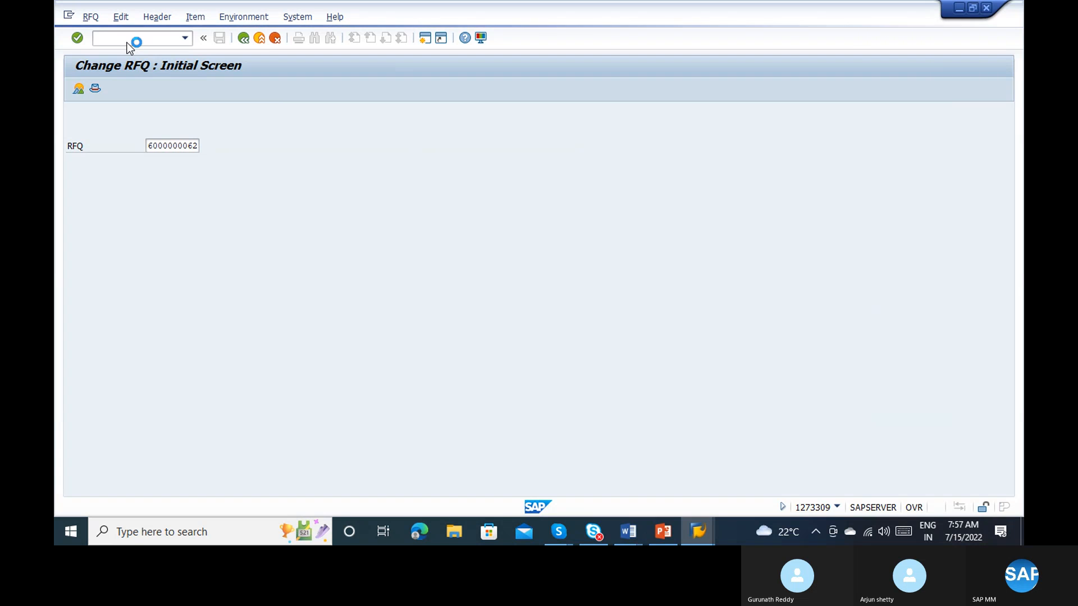
Step: Switch to an SAP Easy Access session, start the goods movement transaction MIGO there, and bring that session to the front
left_click(708, 538)
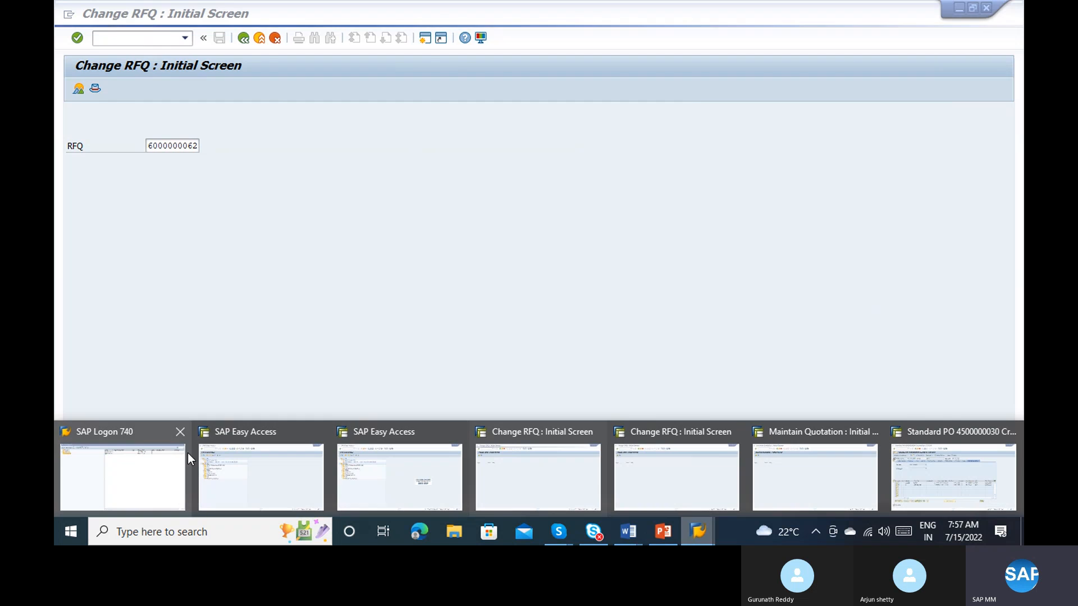
left_click(227, 460)
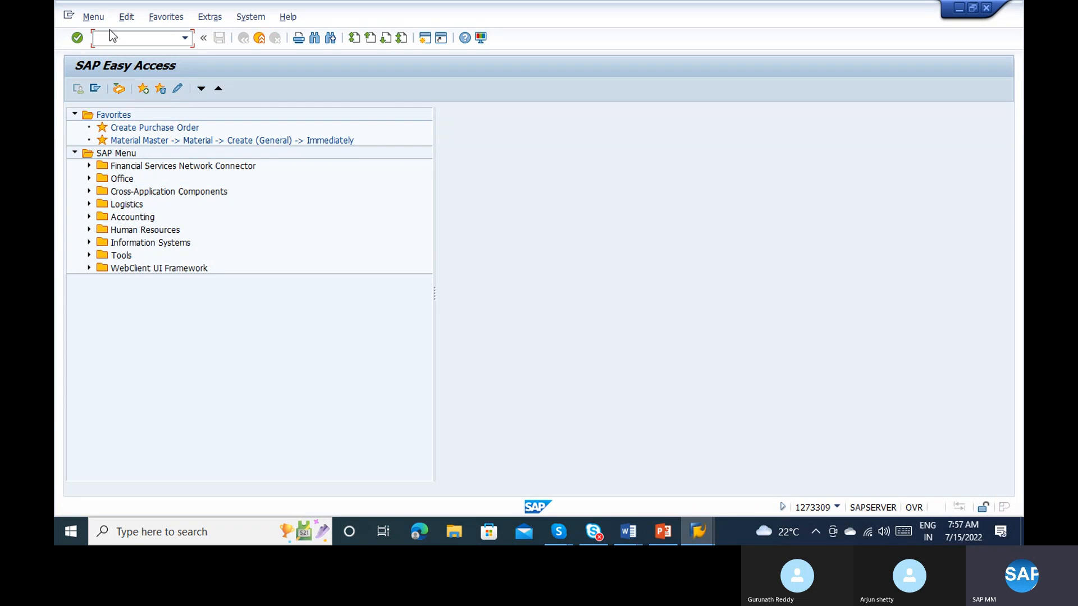
type("migo")
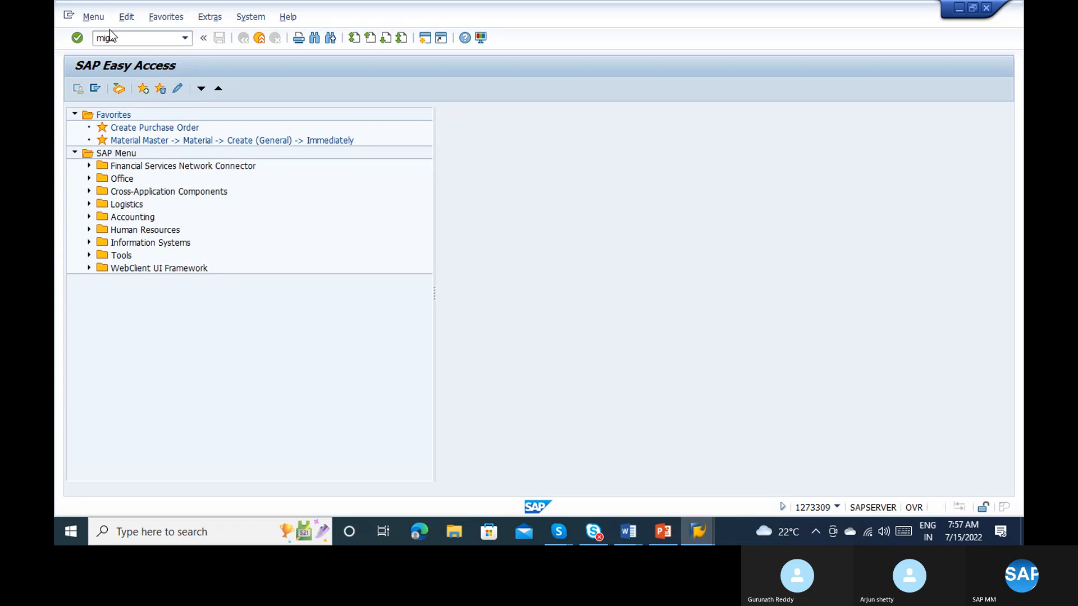
key("Return")
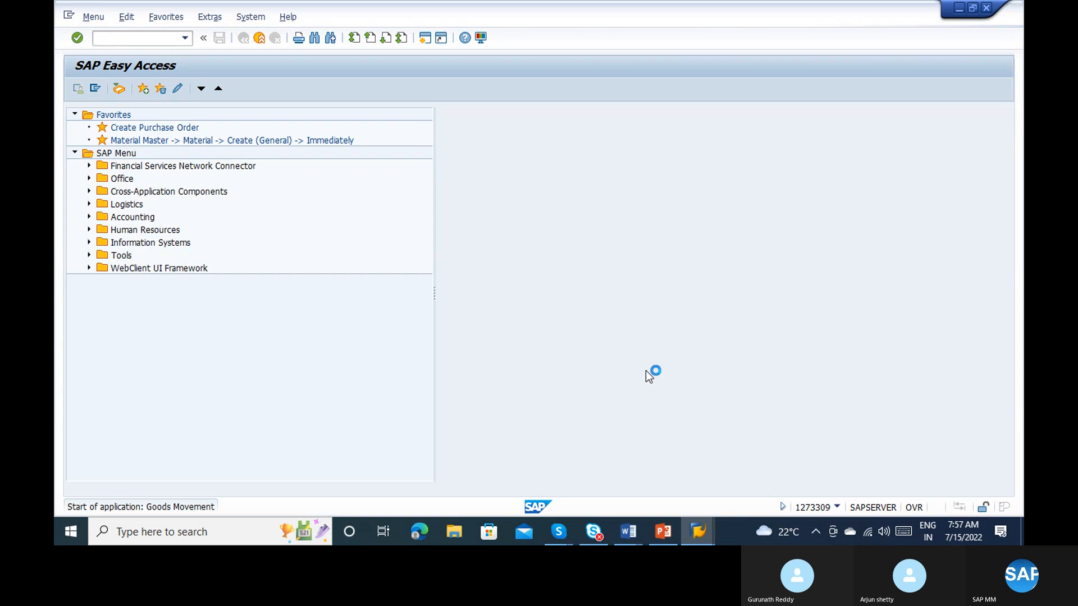
mouse_move(699, 543)
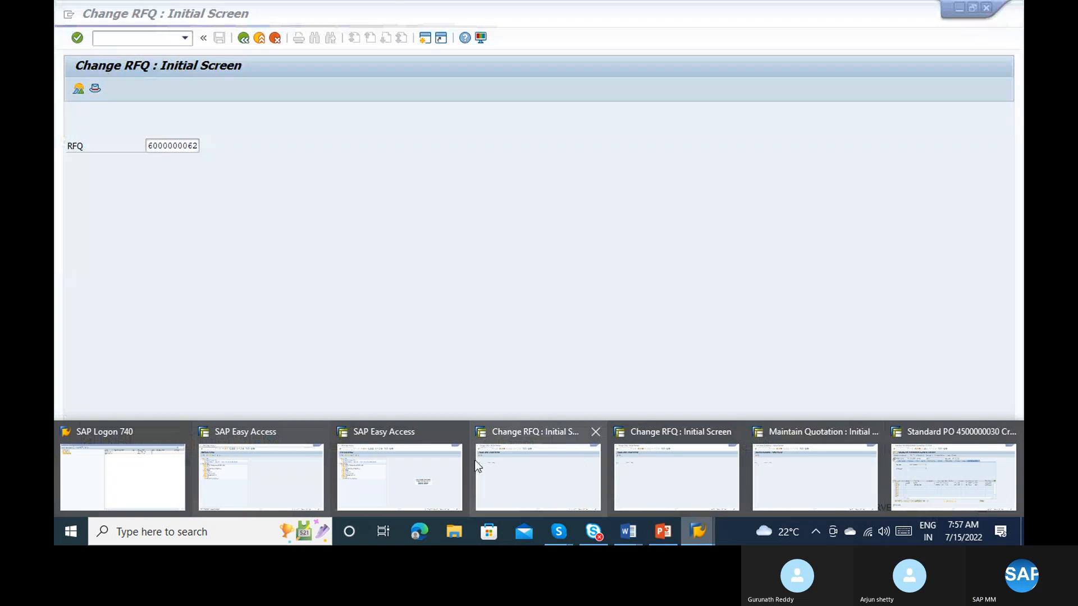
left_click(307, 462)
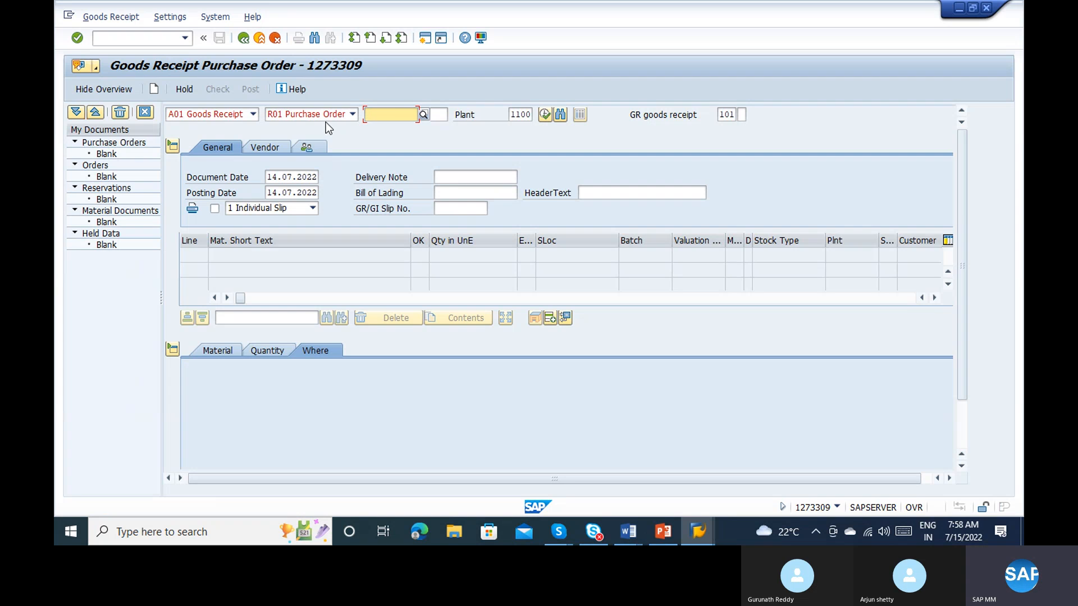
Step: Enter the copied purchase order number as the goods receipt reference and load its items, checking their quantities
key("ctrl+v")
key("Return")
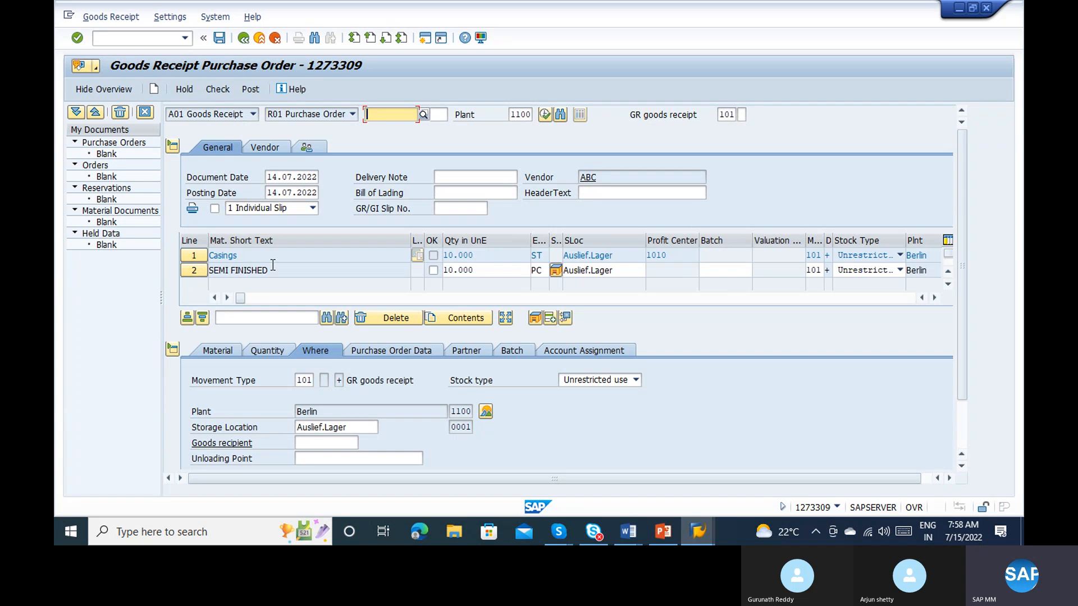
left_click(504, 266)
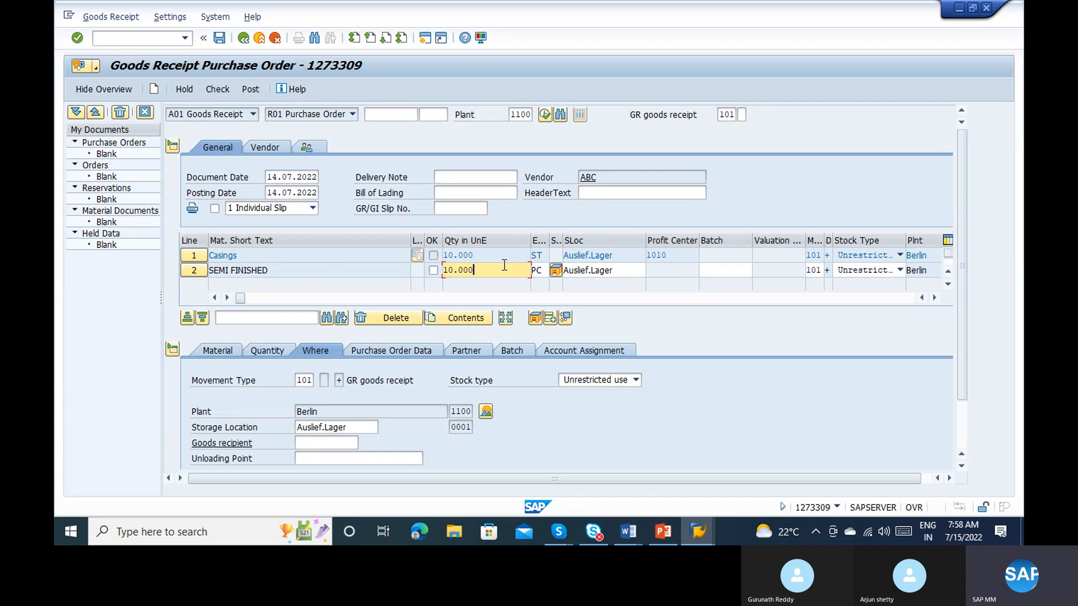
left_click(494, 257)
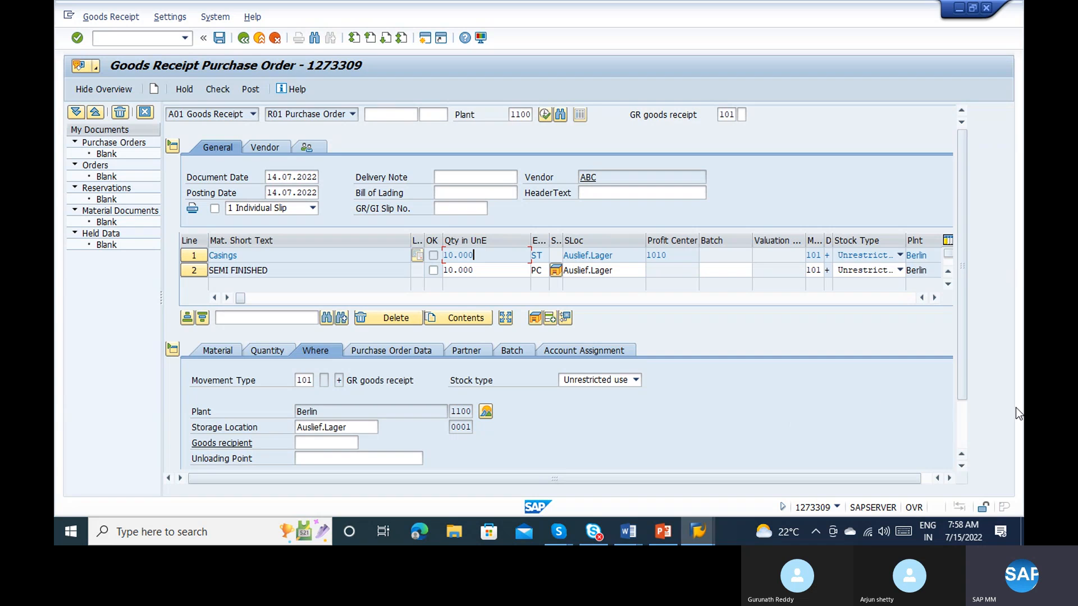
Step: Set the Casings item's quantity in unit of entry to 100 ST in the item detail
left_click(966, 420)
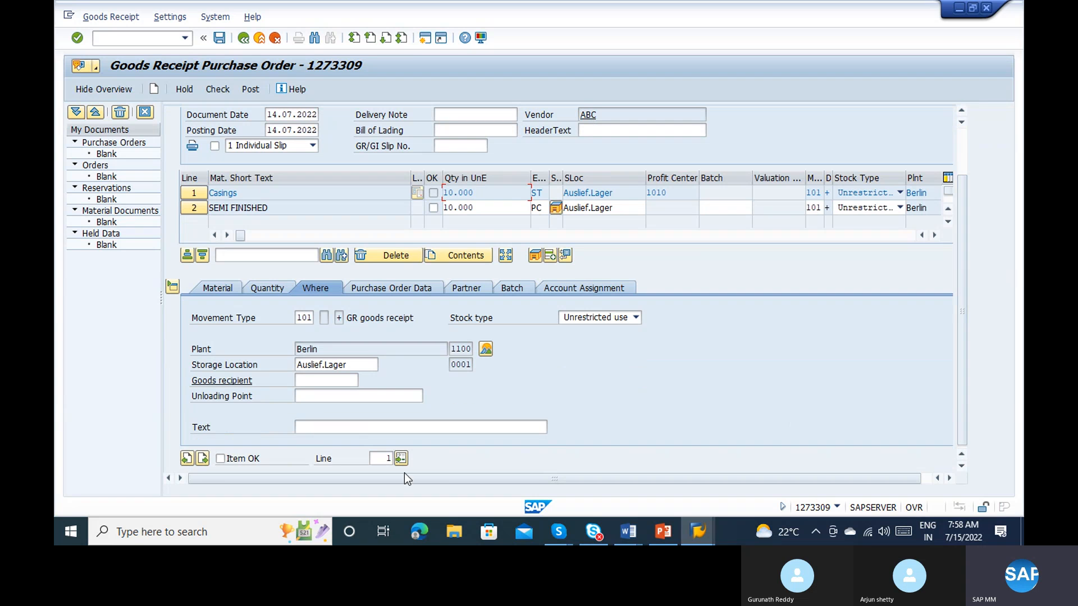
left_click(257, 291)
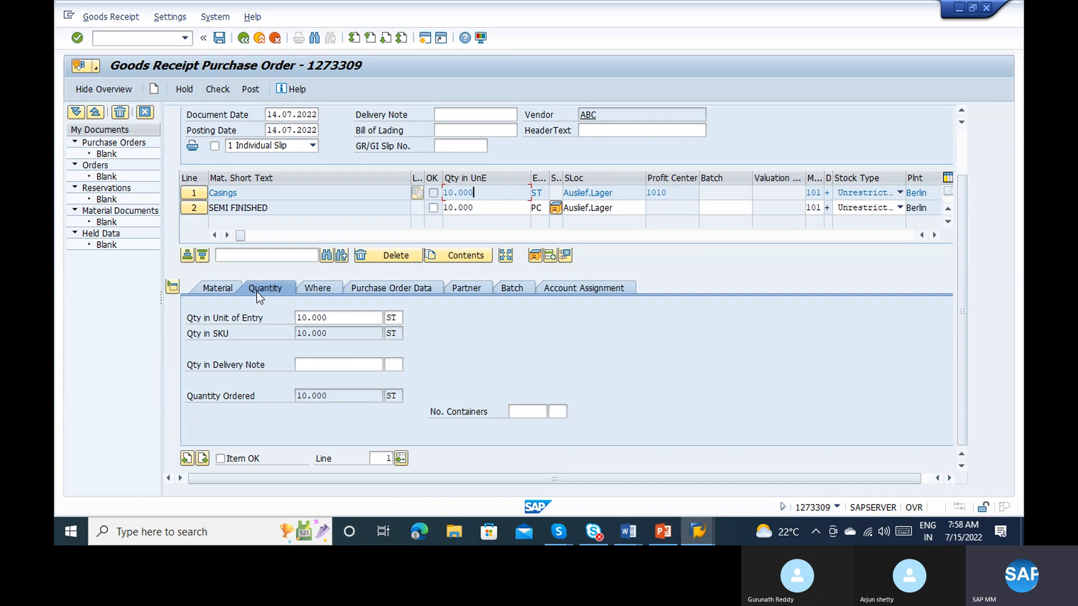
left_click(346, 316)
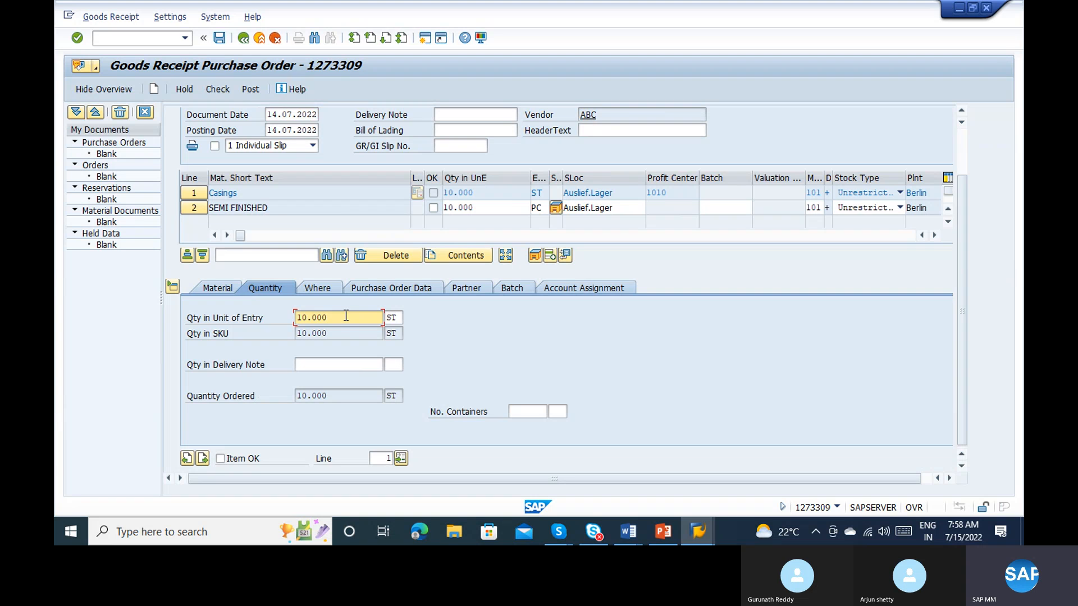
key("BackSpace")
key("BackSpace")
key("BackSpace")
type("00")
key("Return")
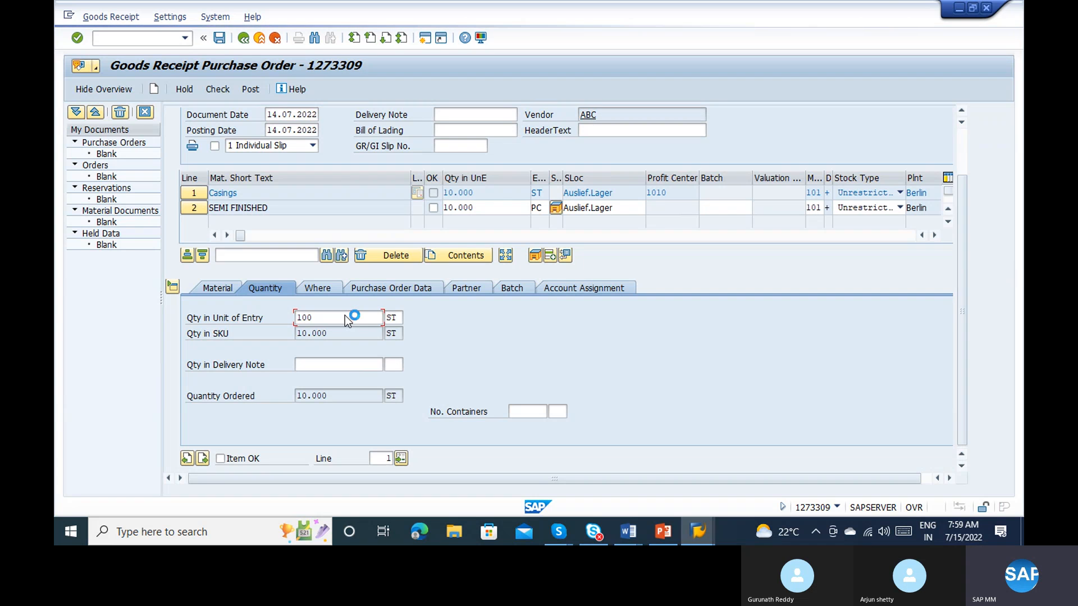
Step: Review the Casings item's quantity, storage location, purchase order, partner and batch data, and mark the item as OK
left_click(211, 292)
left_click(286, 289)
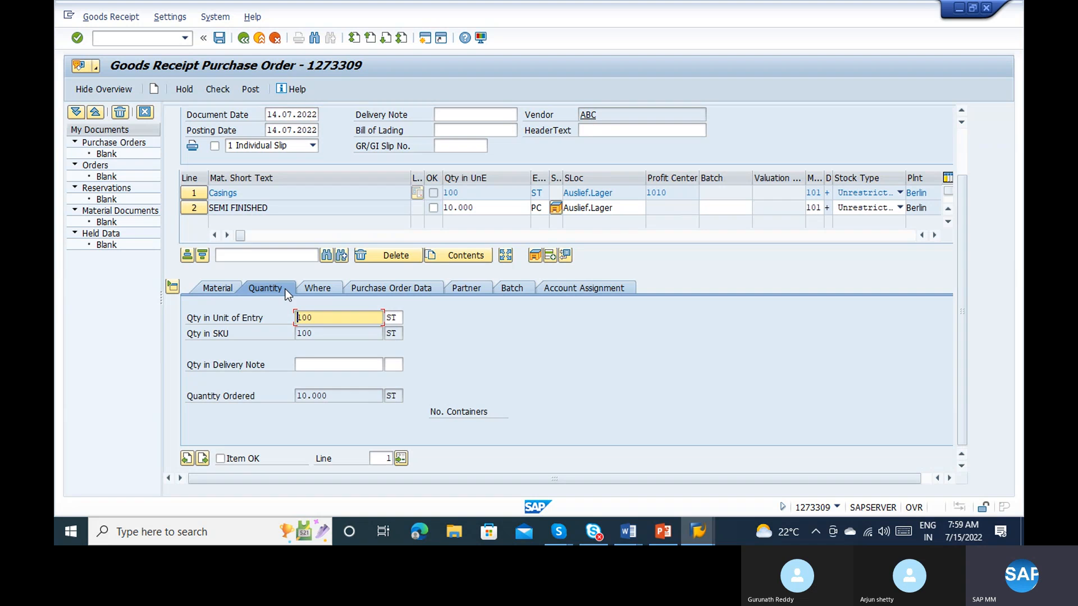
left_click(325, 293)
left_click(351, 366)
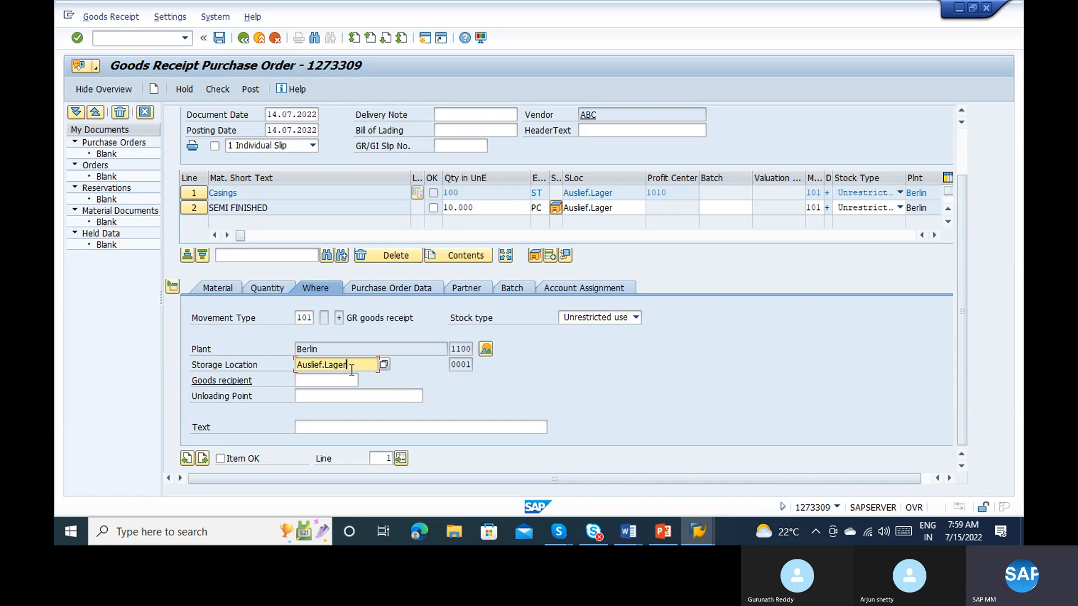
left_click(369, 291)
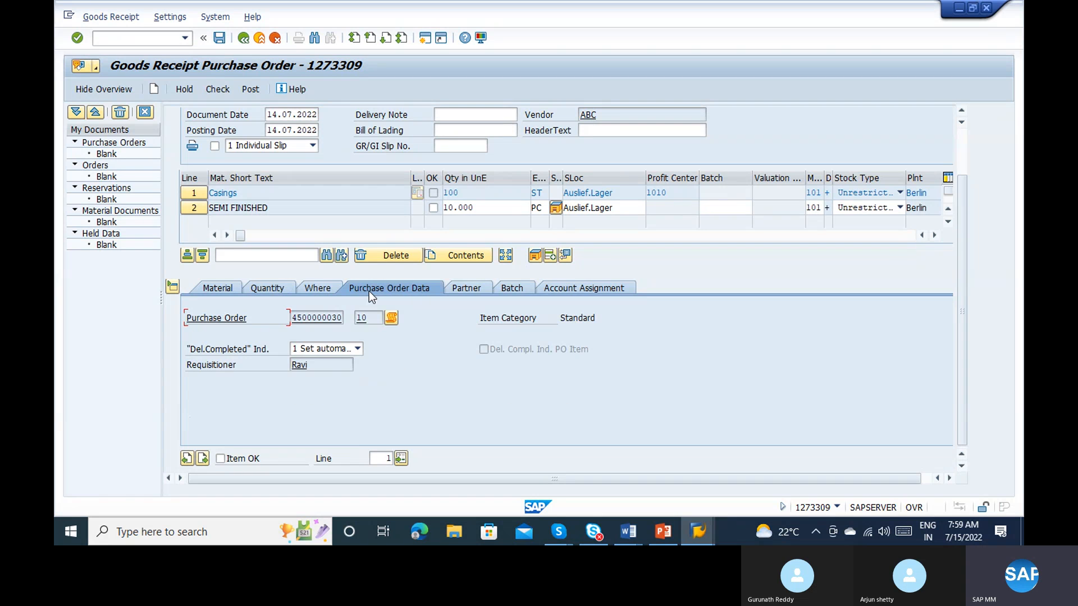
left_click(466, 288)
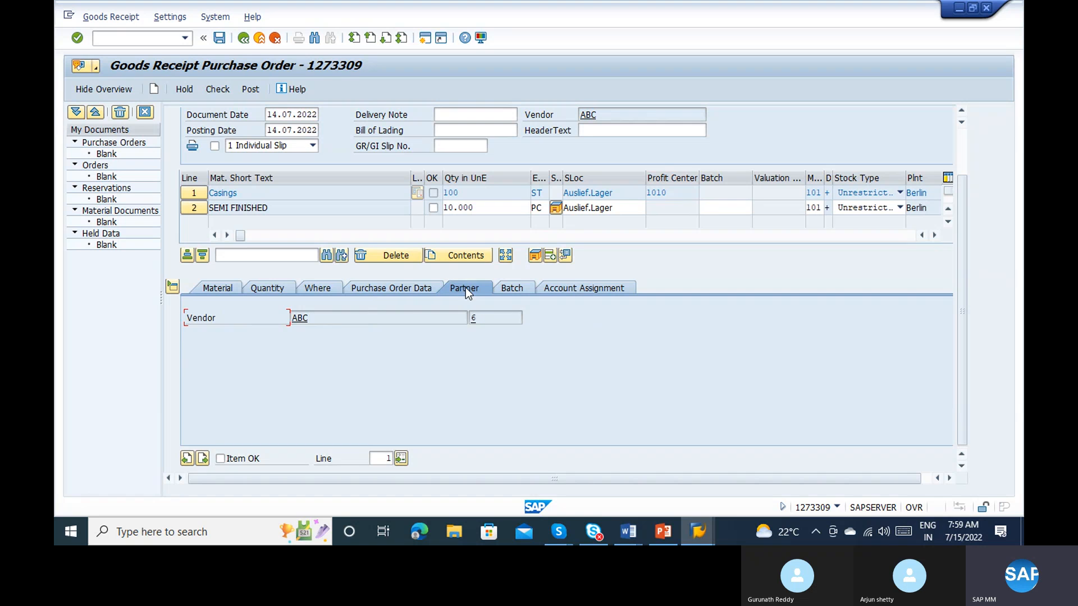
left_click(518, 282)
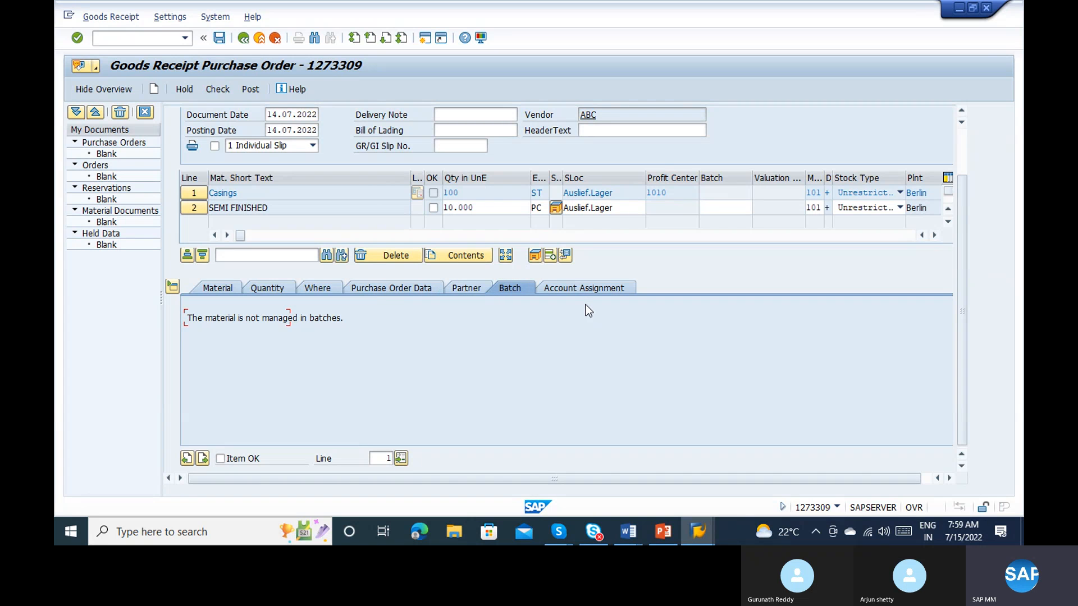
left_click(312, 288)
left_click(277, 291)
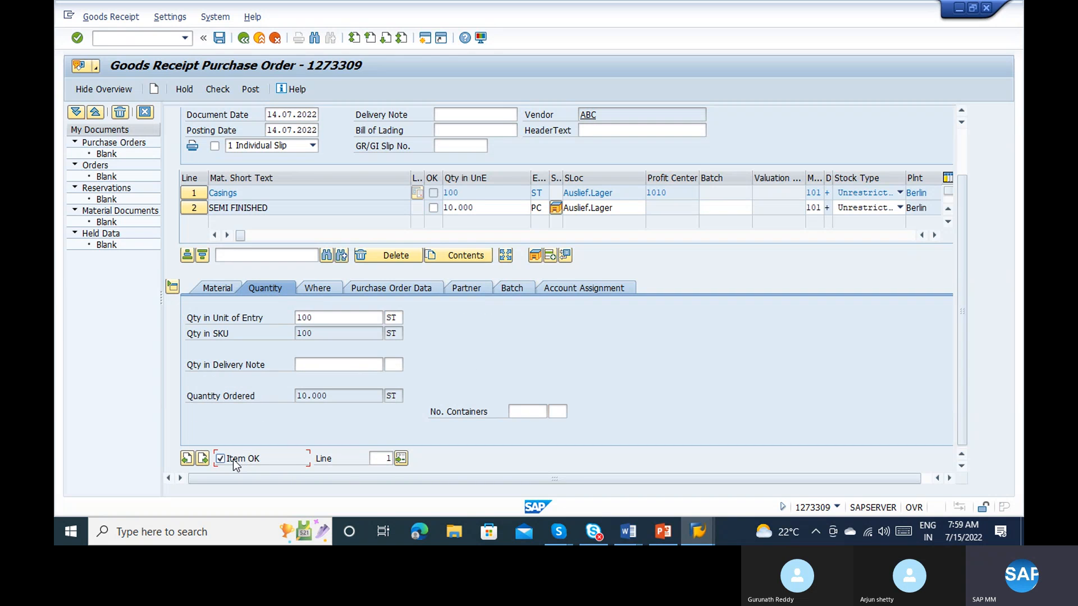
Step: Go to the SEMI FINISHED item's detail and set its quantity in unit of entry to 1000 PC
left_click(202, 458)
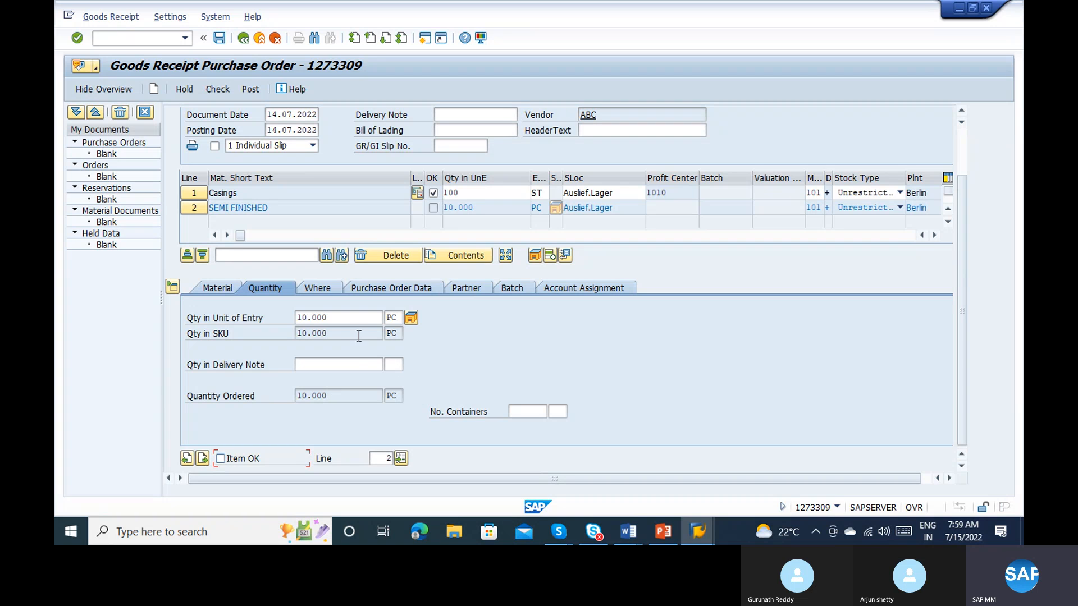
left_click(346, 318)
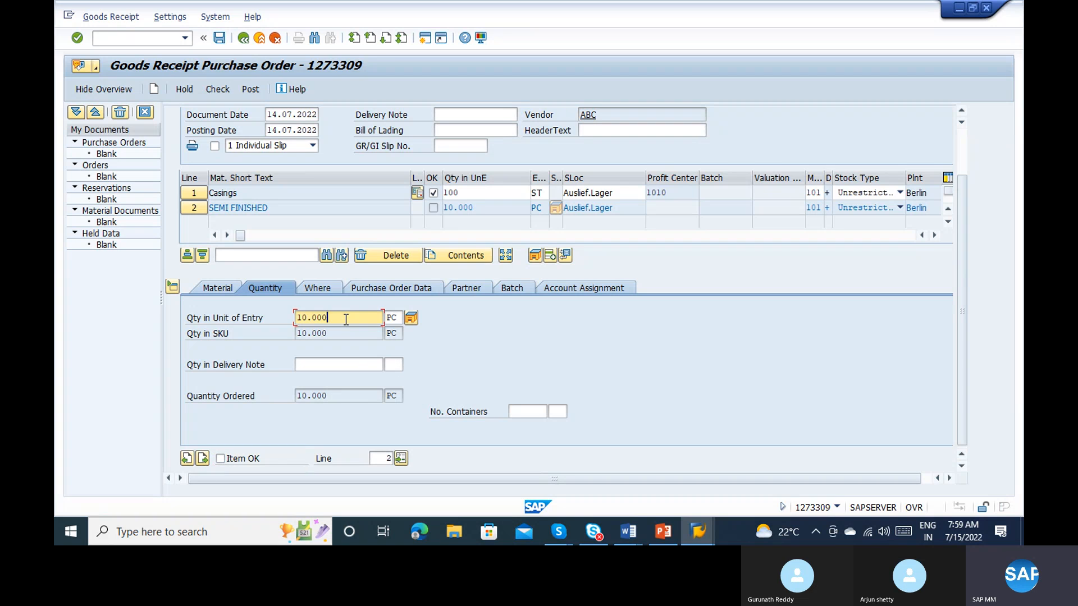
key("BackSpace")
key("BackSpace")
key("BackSpace")
key("BackSpace")
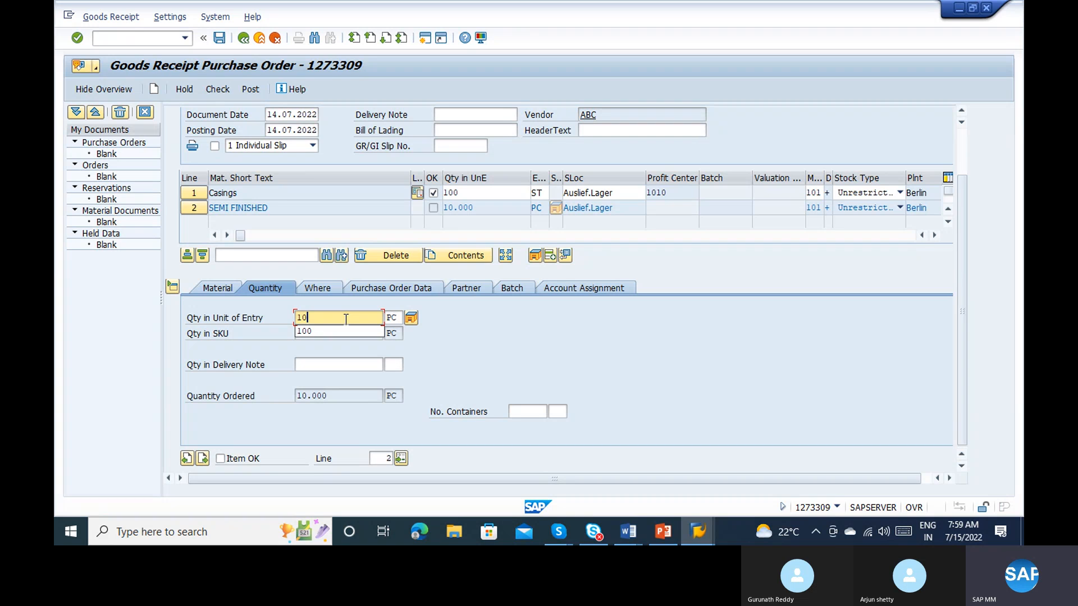
type("000")
key("BackSpace")
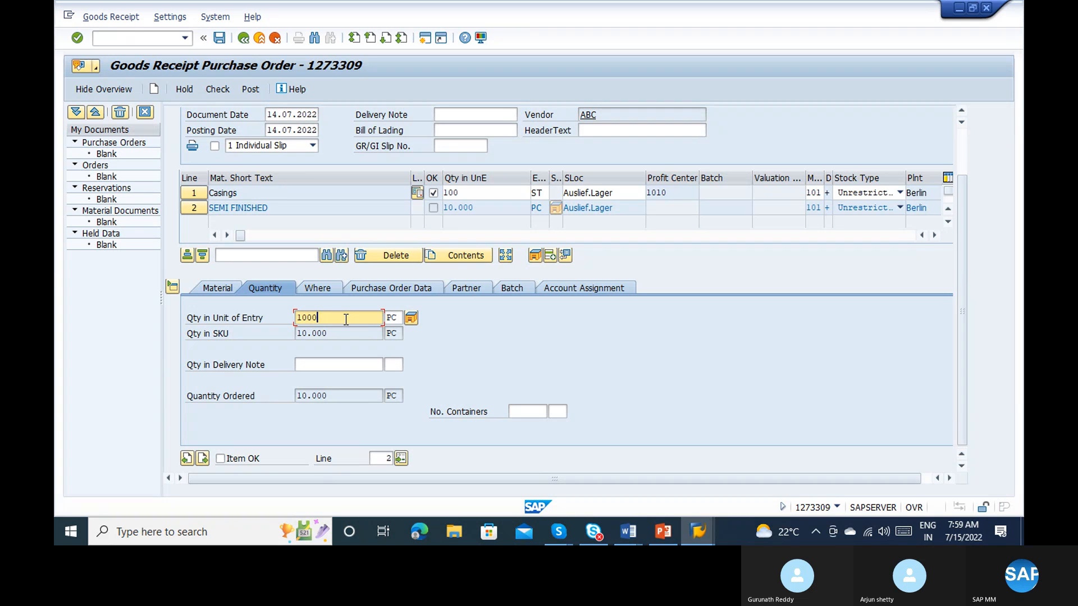
key("Return")
Step: Review the SEMI FINISHED item's material, quantity, storage location, purchase order and partner data, and mark the item as OK
left_click(217, 287)
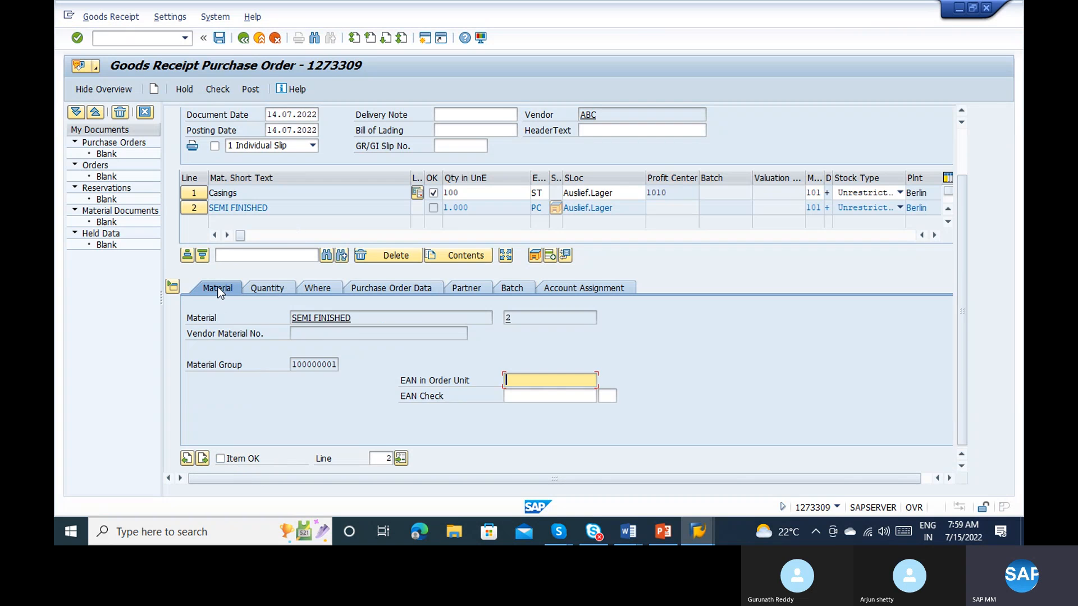
left_click(281, 286)
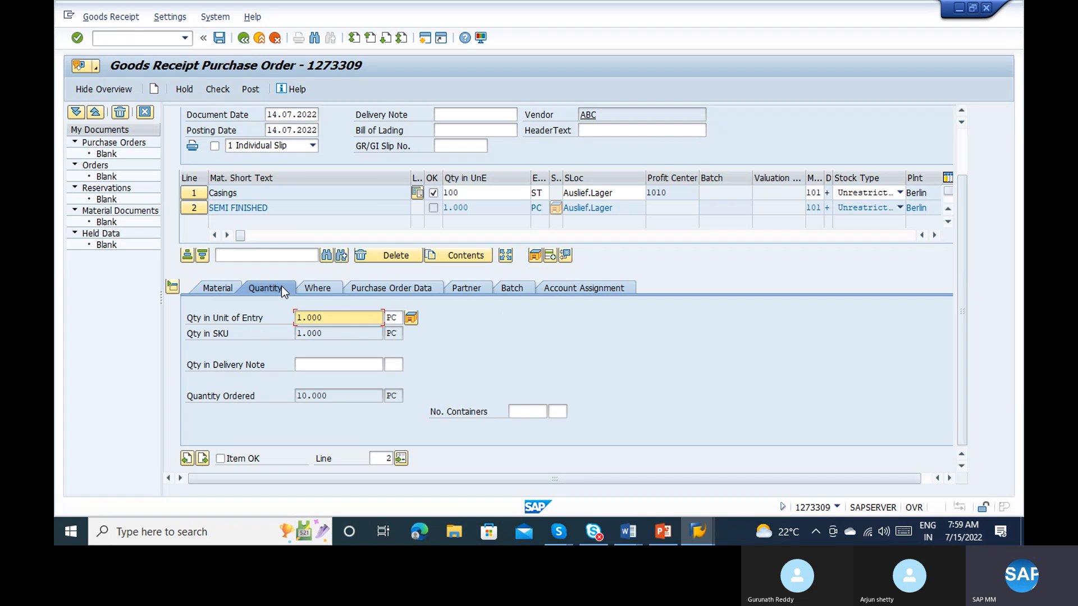
left_click(324, 286)
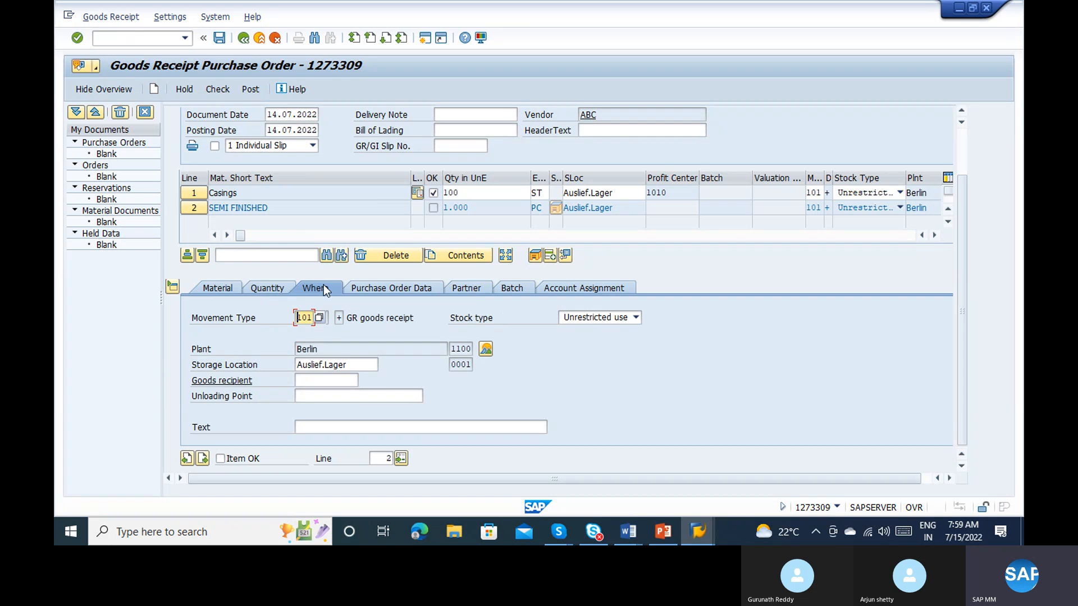
left_click(342, 363)
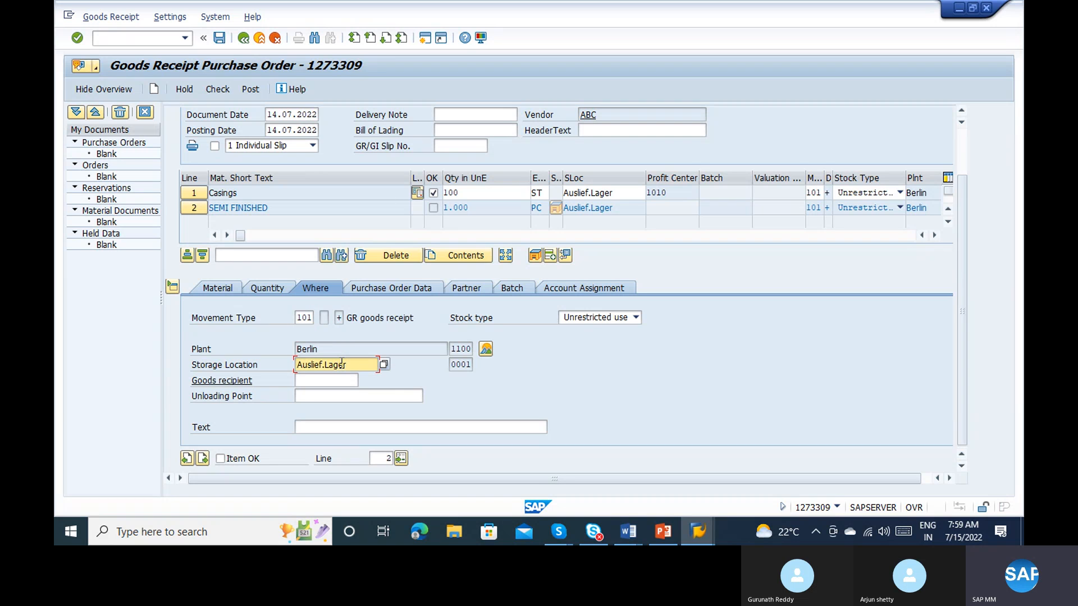
left_click(382, 289)
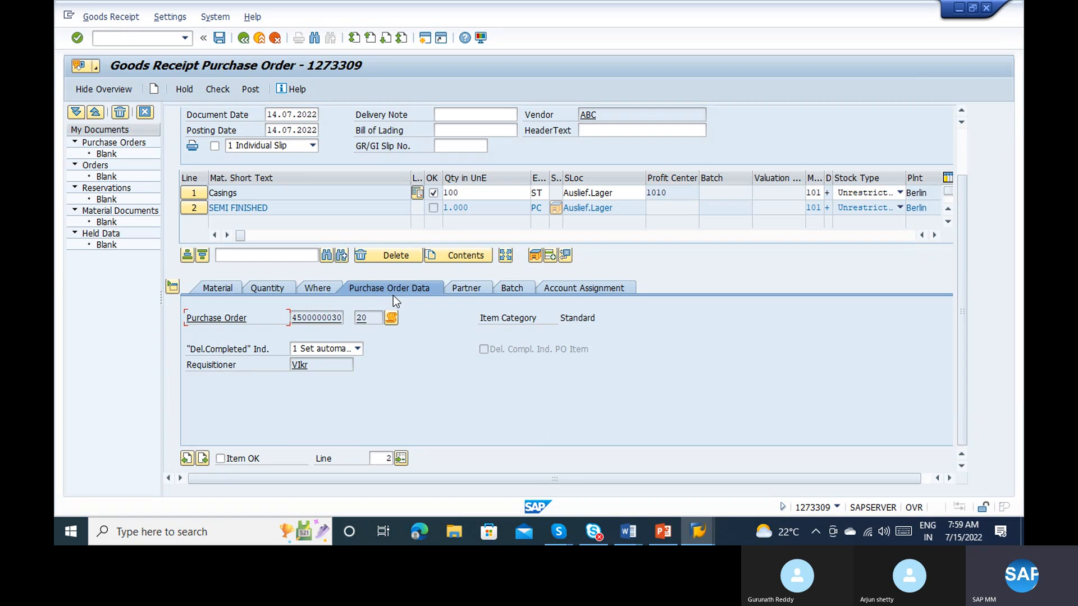
left_click(458, 288)
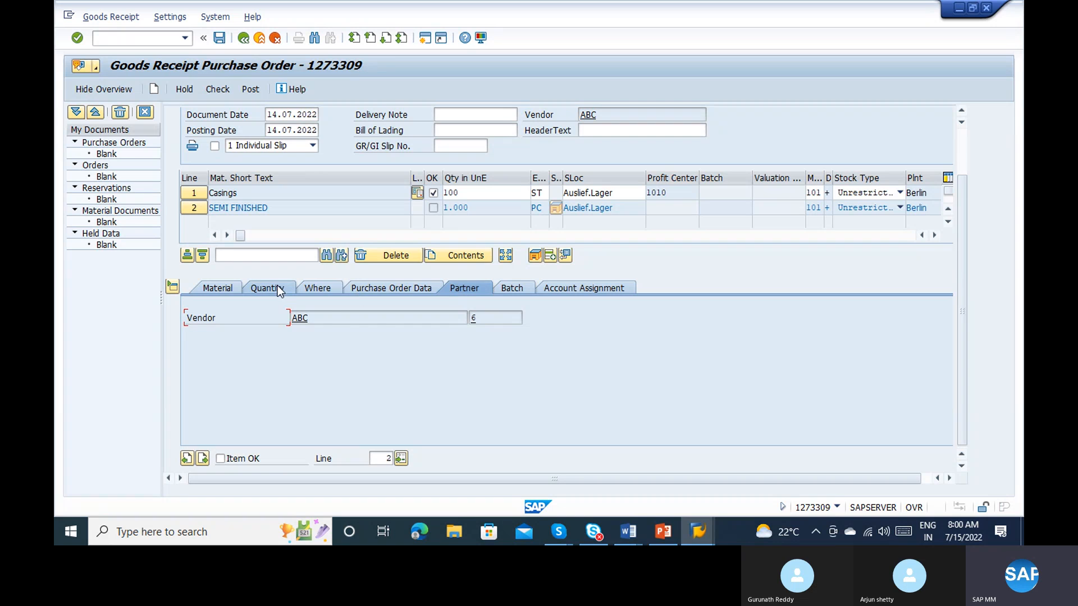
left_click(316, 289)
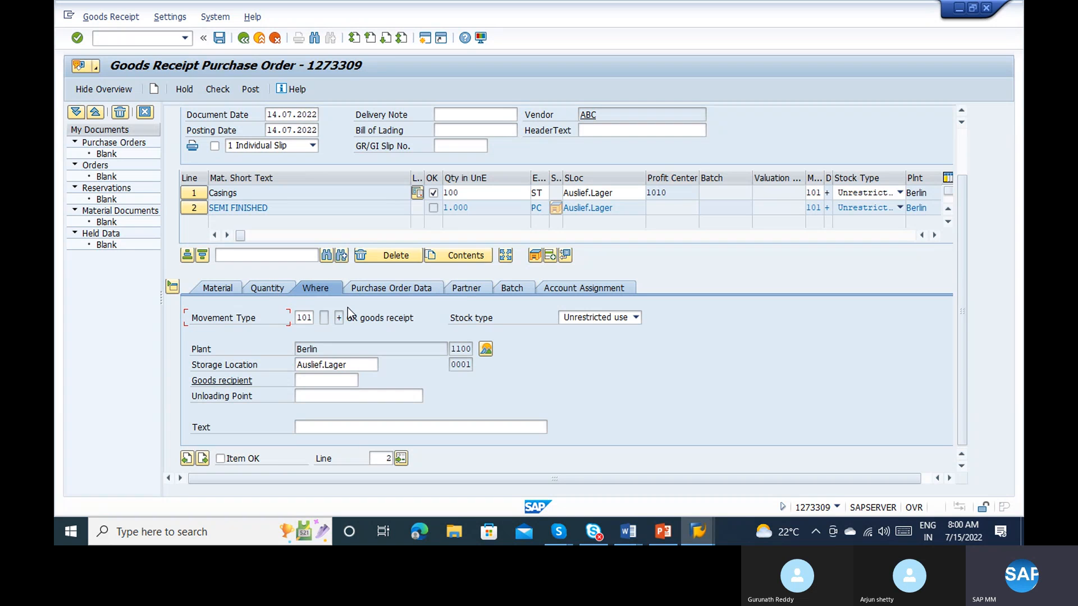
left_click(357, 365)
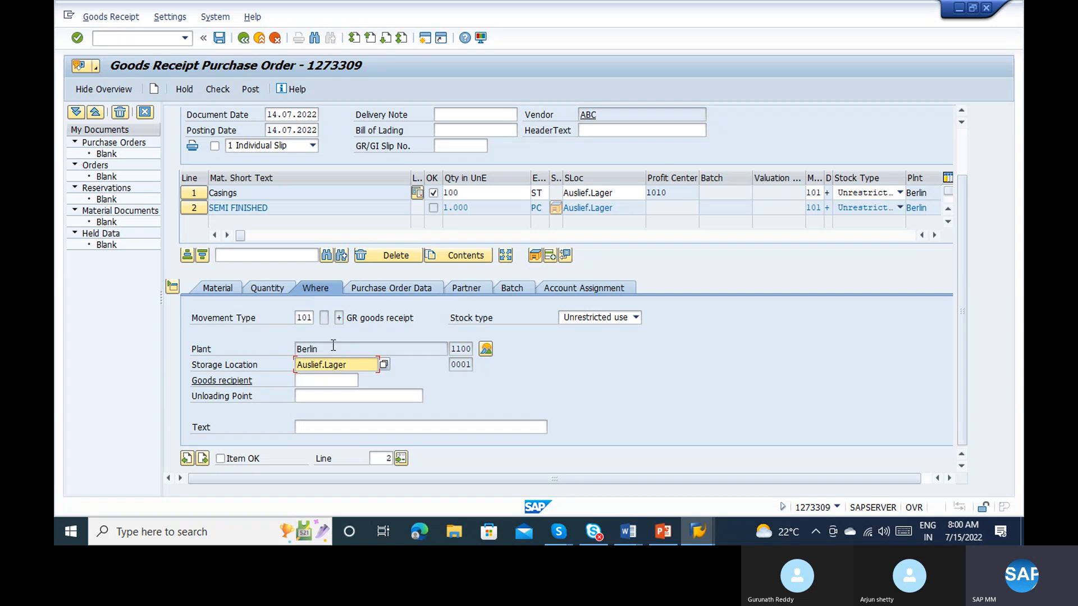
left_click(277, 291)
left_click(216, 291)
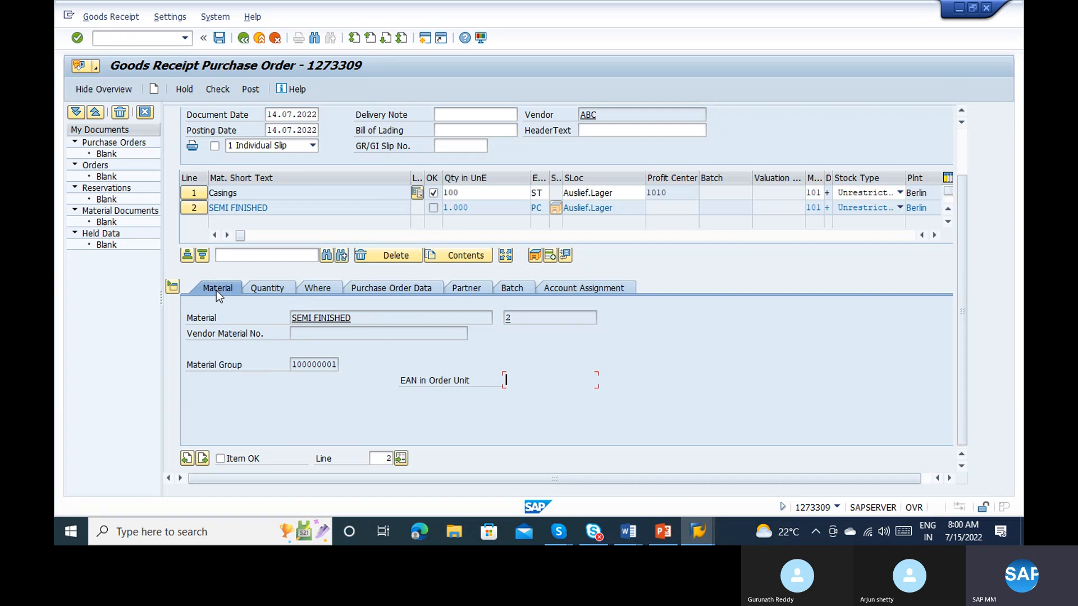
left_click(221, 458)
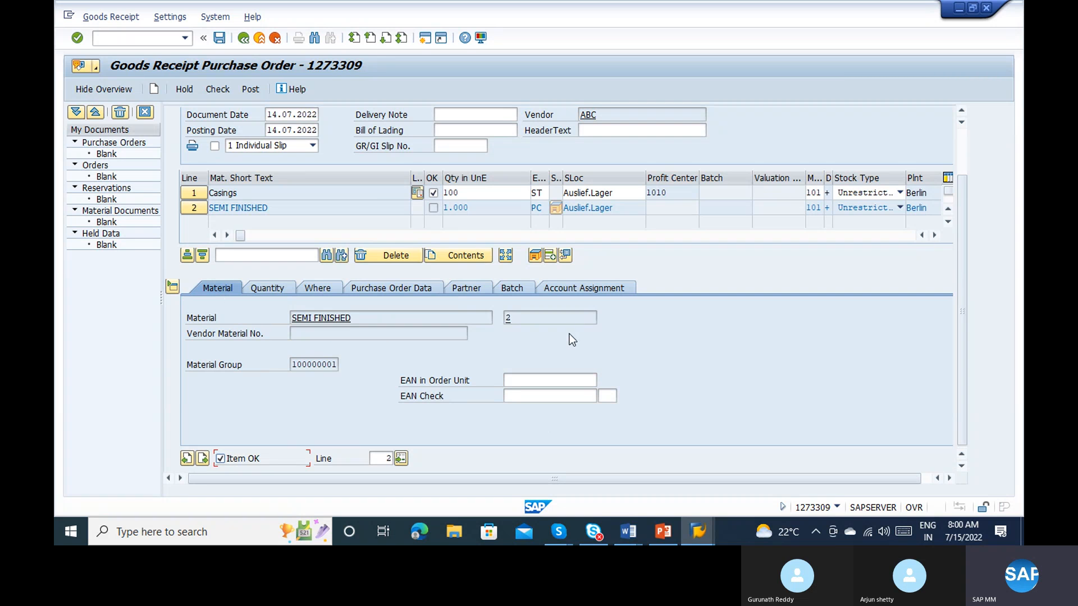
Step: Review the goods receipt header's document and posting dates, delivery note, bill of lading, slip number, header text and vendor data
left_click(961, 147)
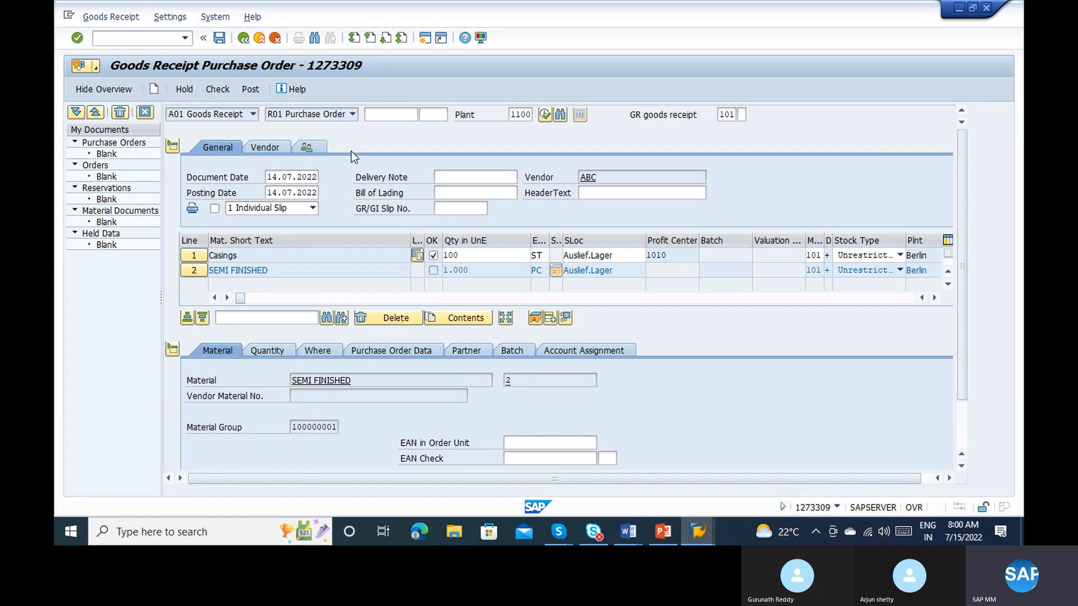
left_click(293, 192)
left_click(282, 178)
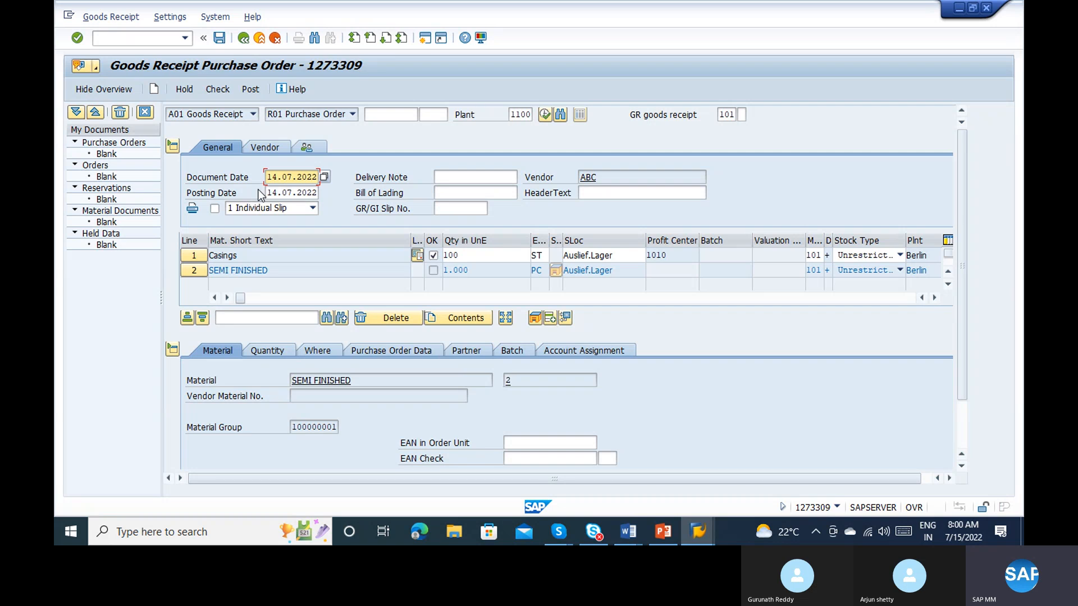
left_click(227, 194)
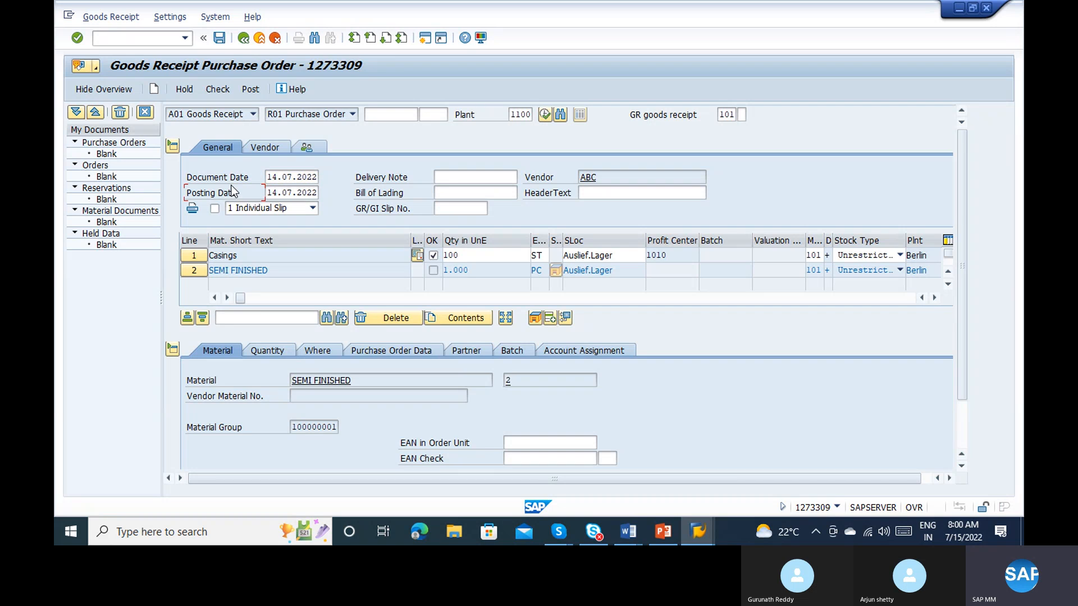
left_click(287, 192)
left_click(450, 178)
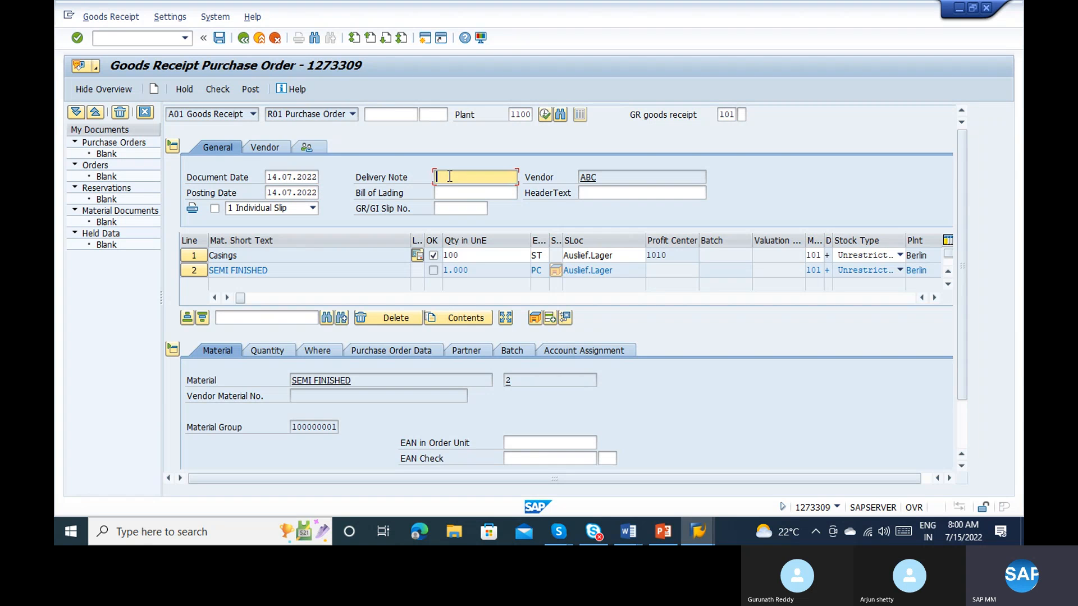
left_click(585, 193)
left_click(454, 203)
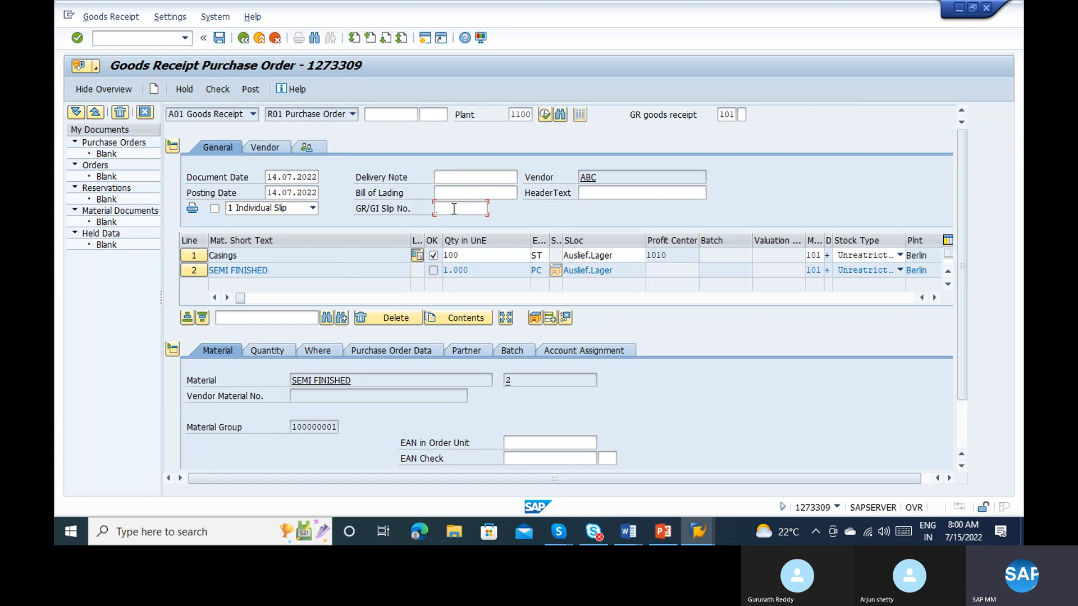
left_click(449, 191)
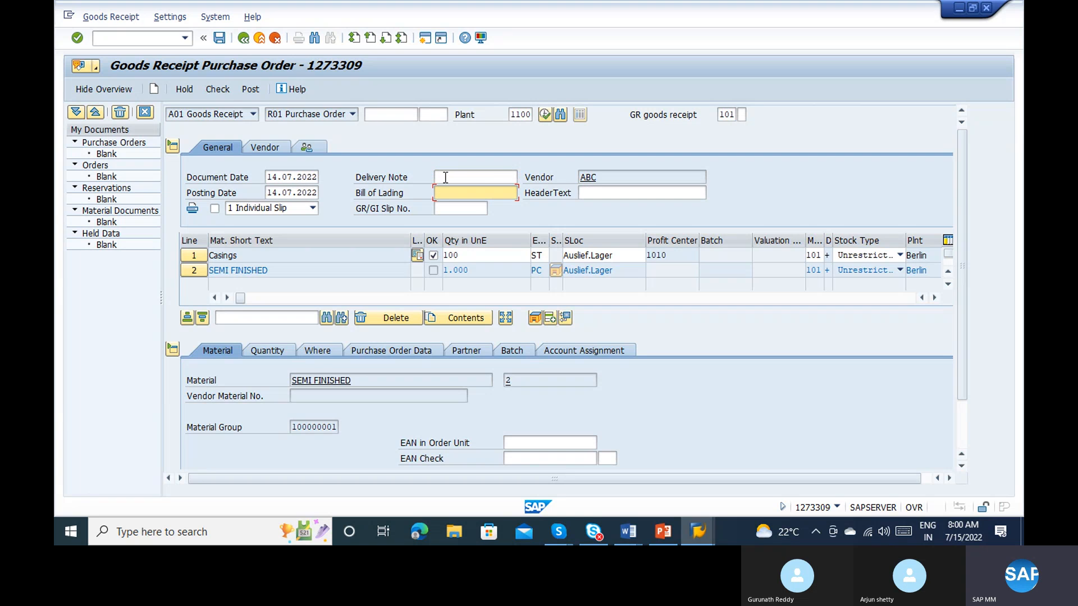
left_click(445, 178)
left_click(445, 192)
left_click(451, 205)
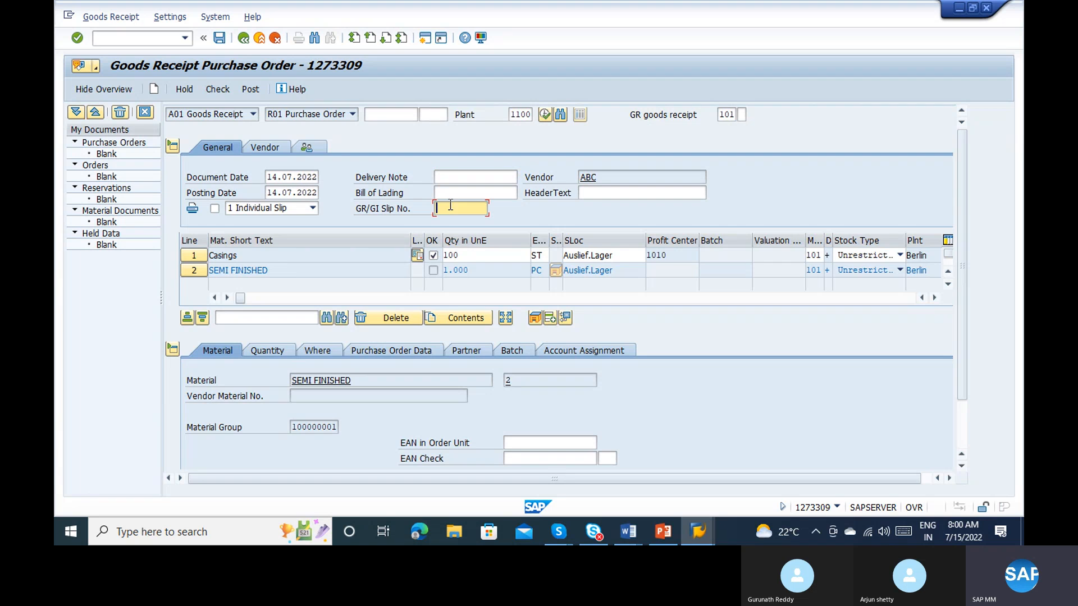
left_click(592, 193)
left_click(261, 149)
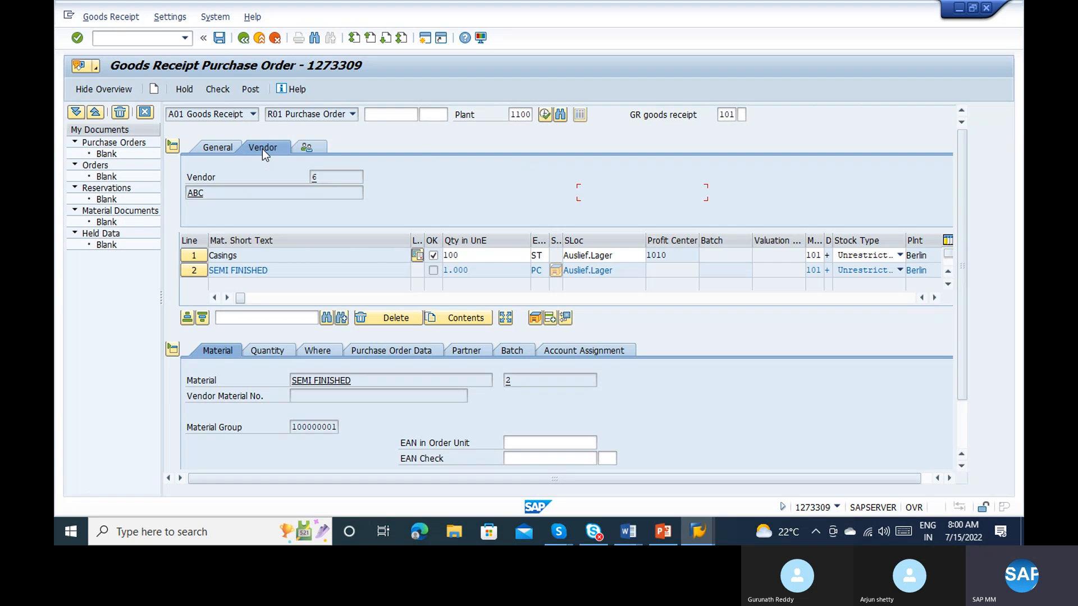
Step: View the header's vendor data, return to the general header data, and turn on printing of the individual slip
left_click(323, 178)
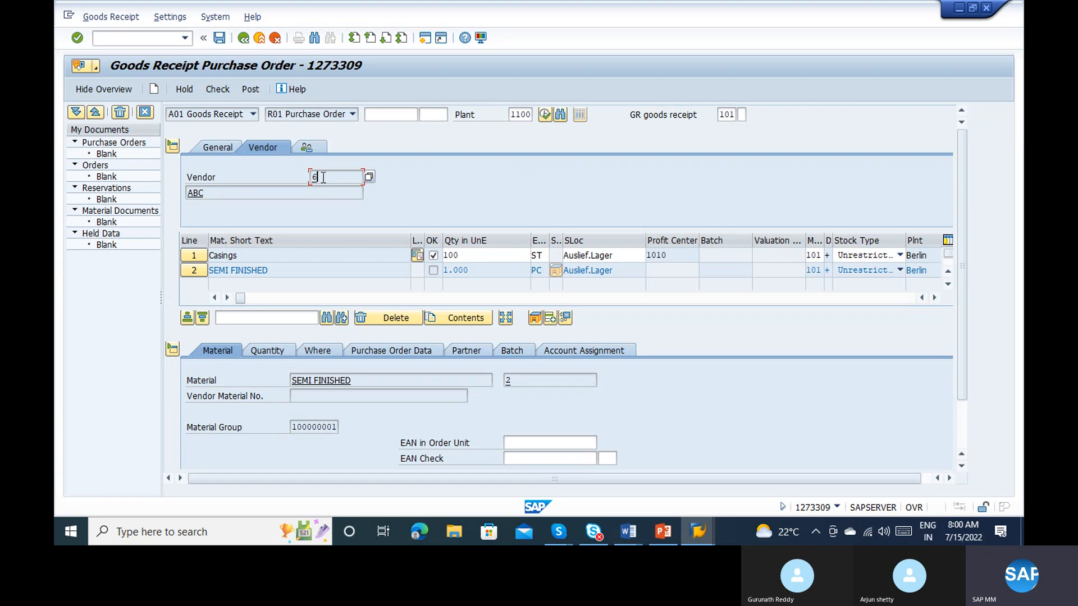
left_click(221, 148)
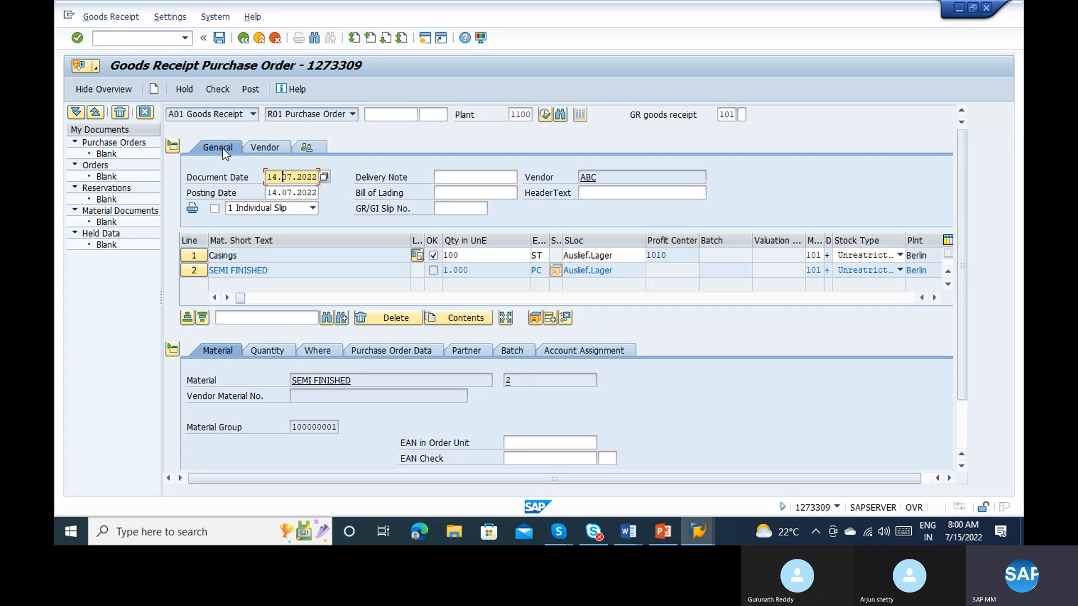
left_click(215, 208)
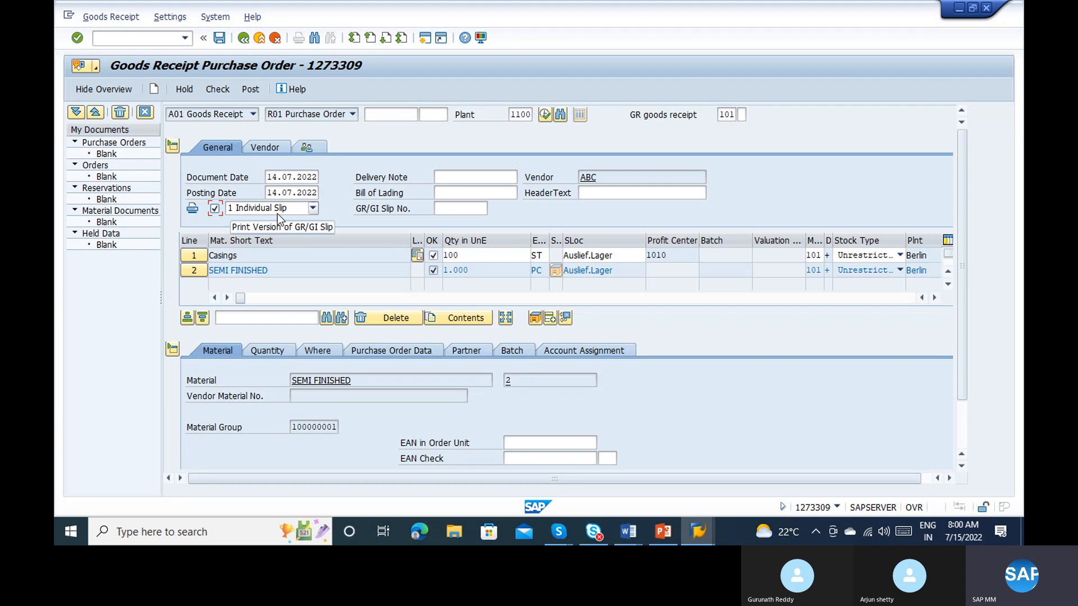
Step: Check the goods receipt and read the detailed explanation of the logged posting-period message
left_click(217, 89)
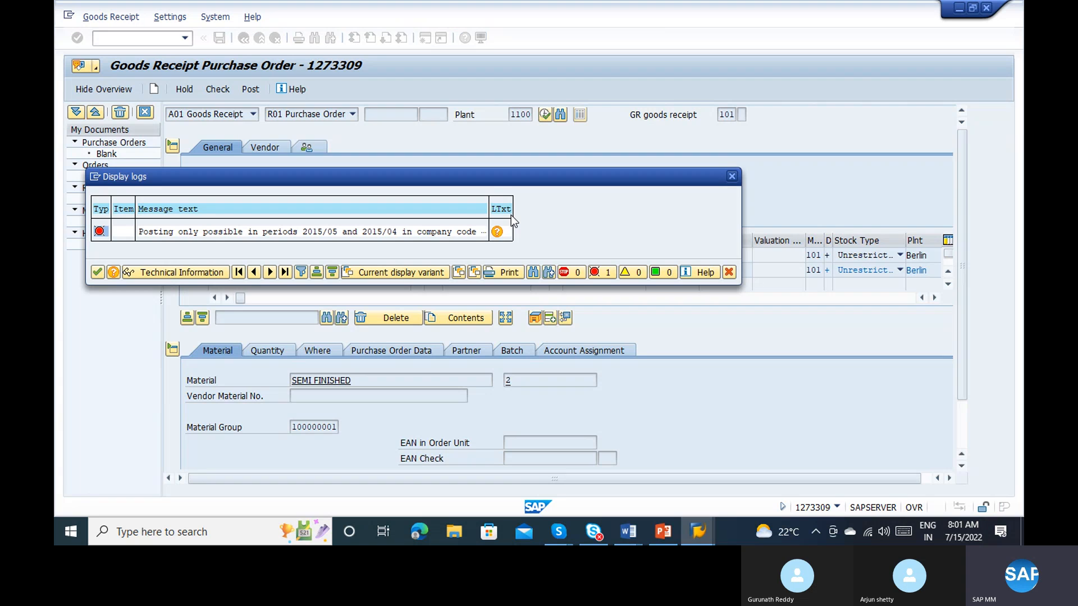
left_click(97, 274)
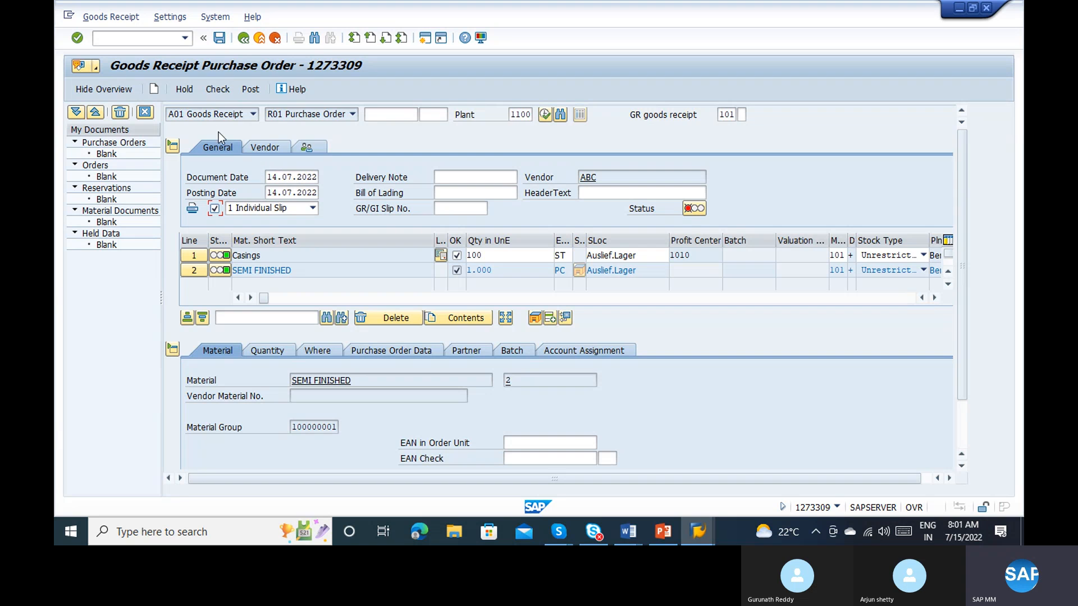
left_click(214, 93)
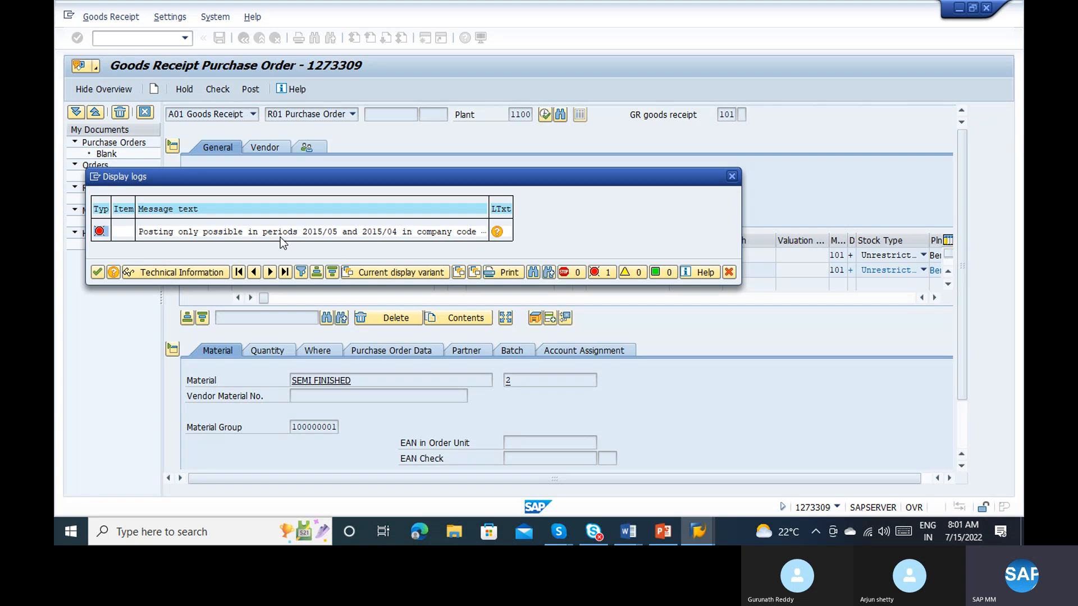
left_click(315, 231)
left_click(496, 233)
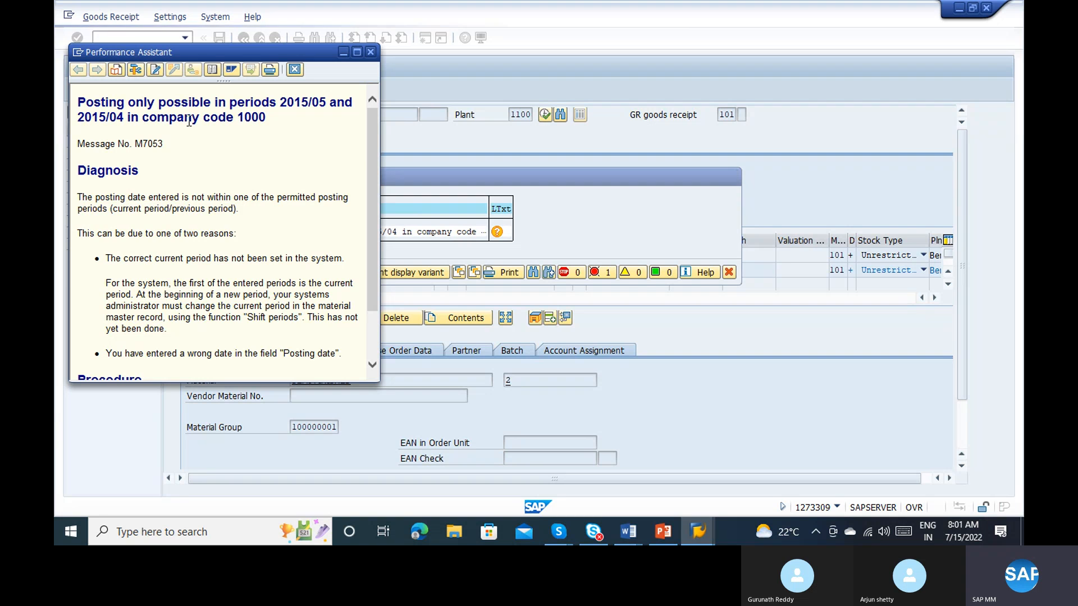
key("Escape")
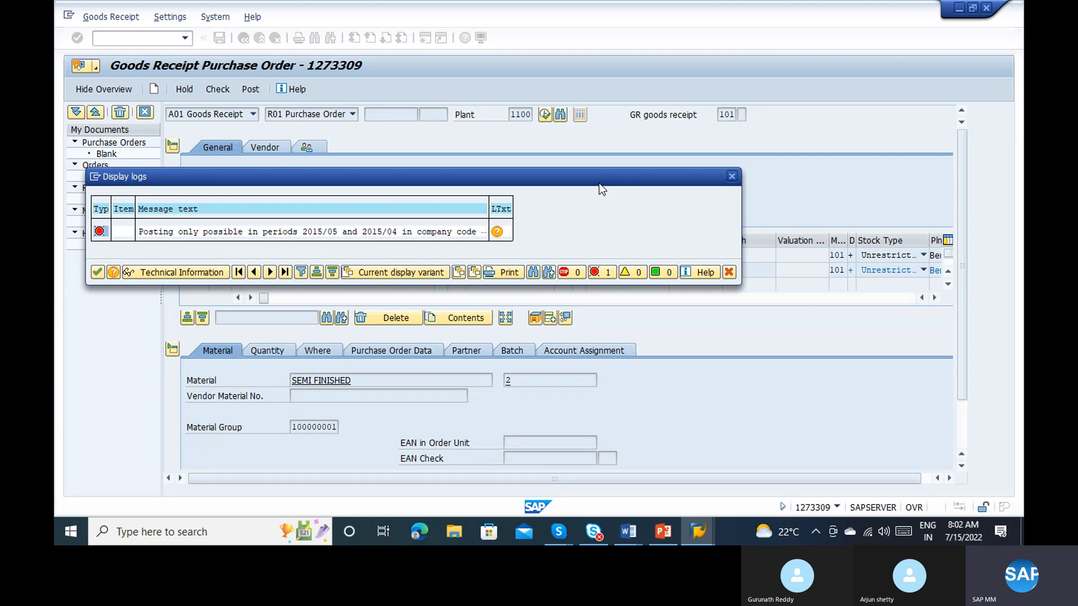
left_click(732, 174)
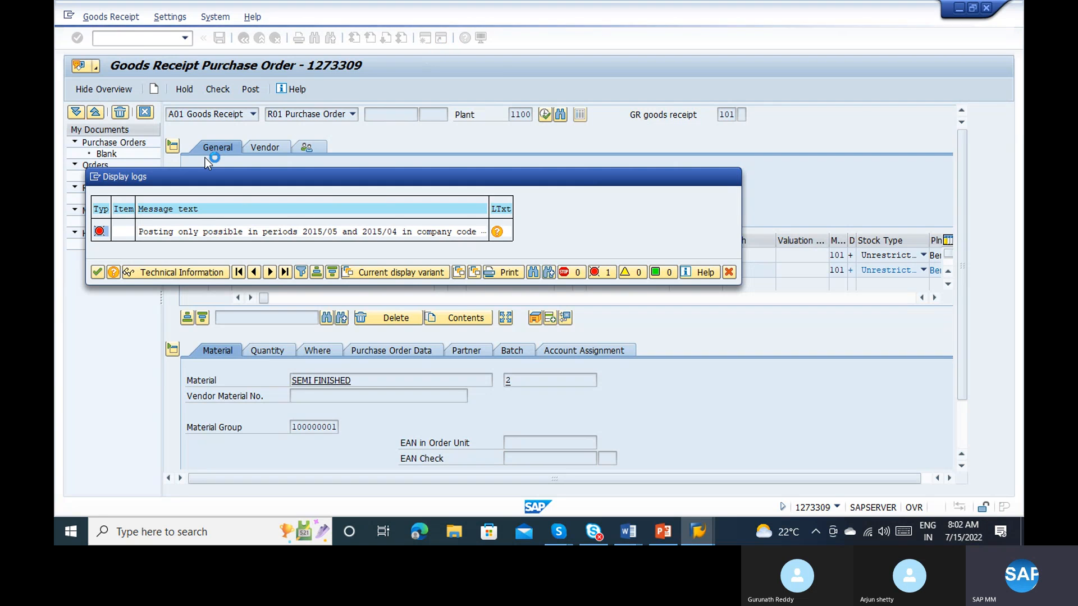
Step: Try to open an additional SAP session from the goods receipt
left_click(96, 177)
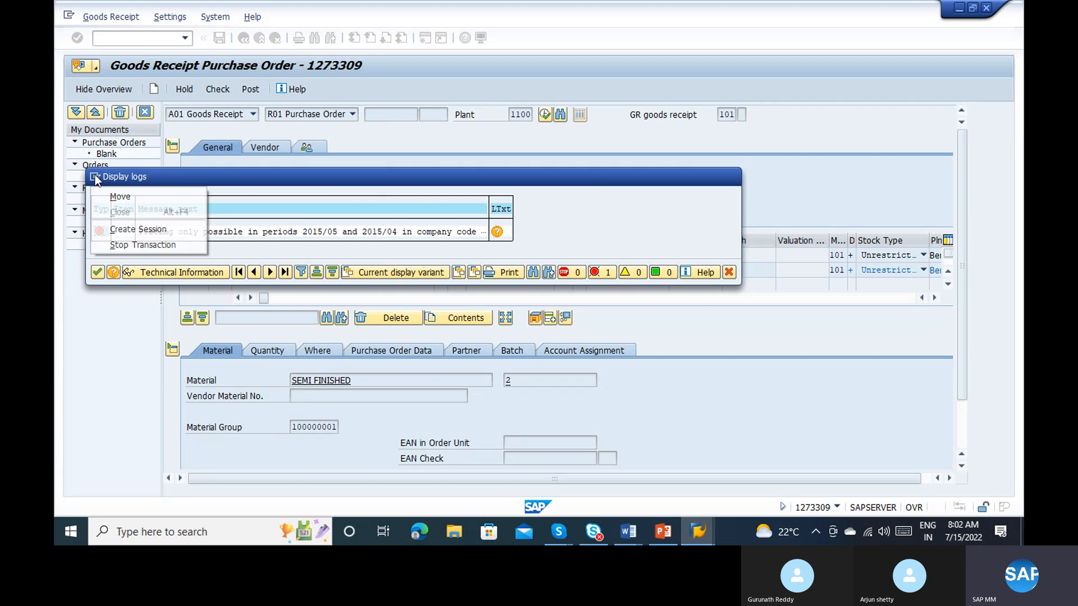
left_click(141, 227)
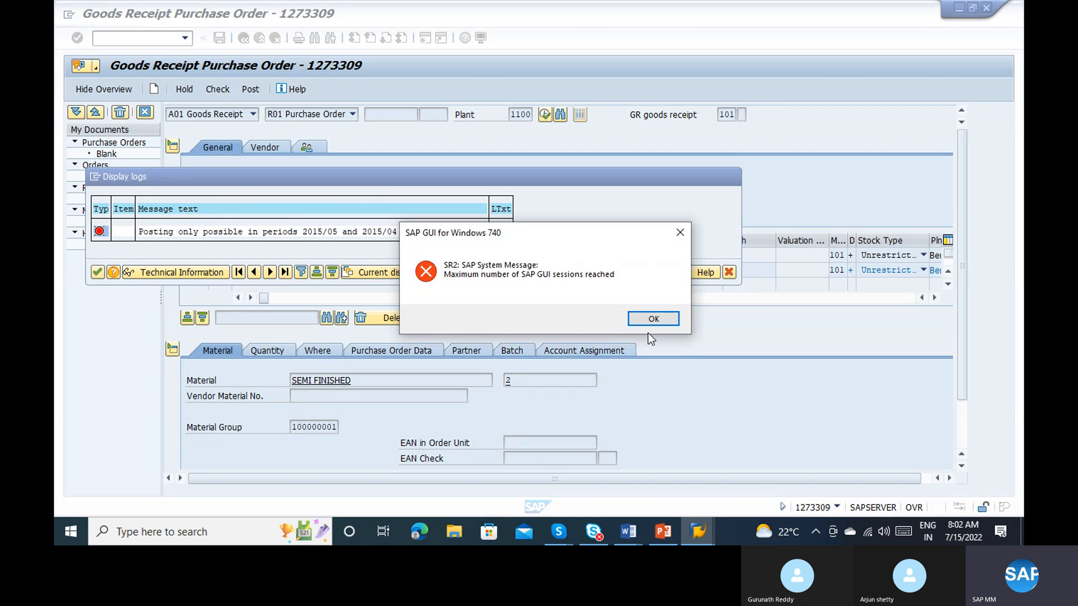
left_click(654, 319)
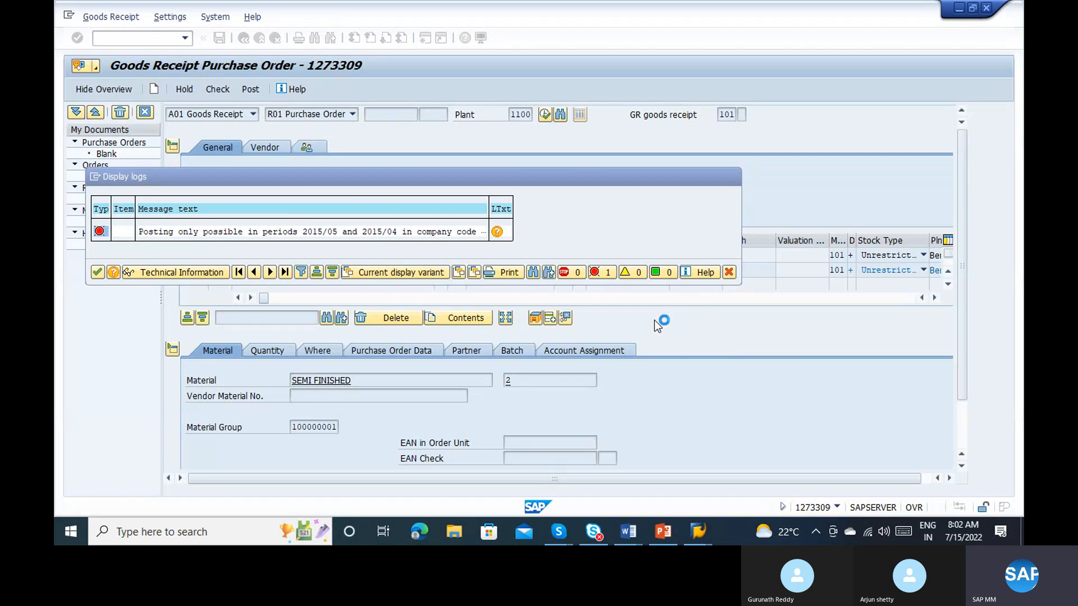
Step: Switch to the Change RFQ session and go to transaction MMPV for closing material master periods
key("alt+Tab")
key("alt+Tab")
key("alt+Tab")
key("alt+Tab")
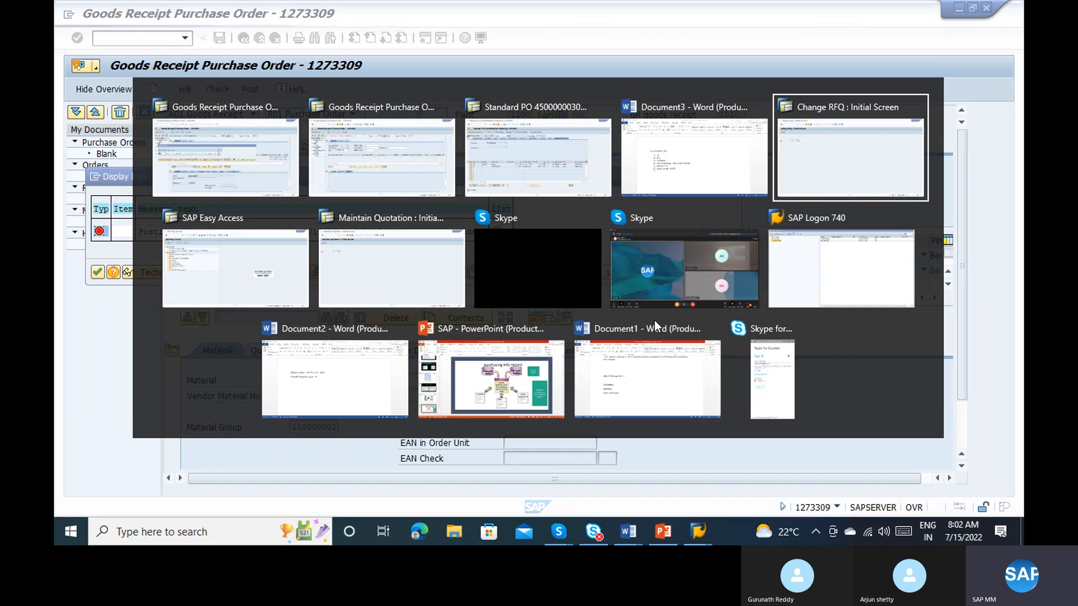
left_click(134, 34)
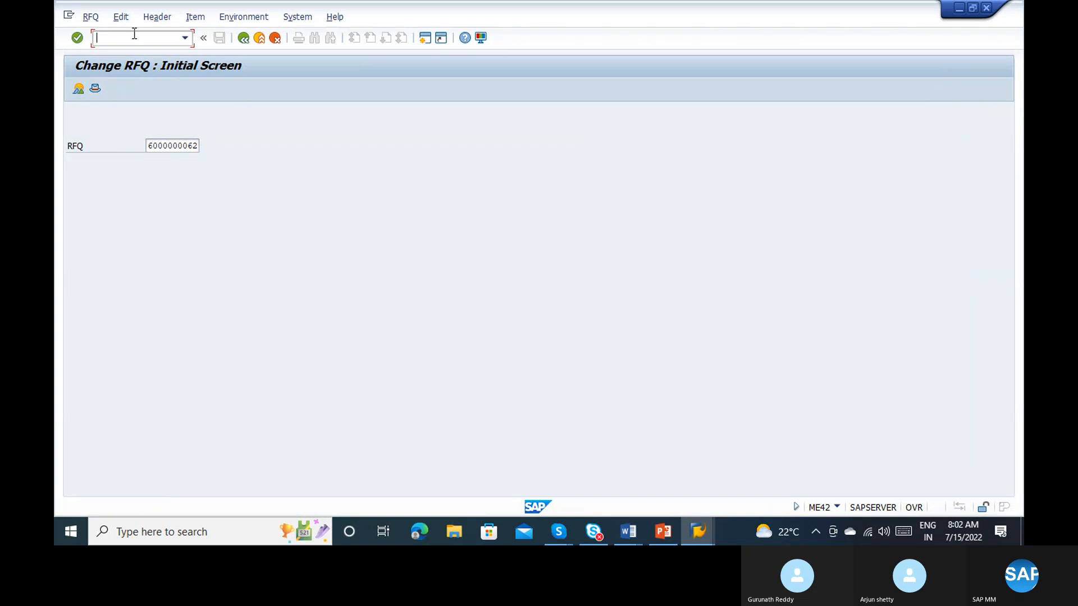
type("/nmmpv")
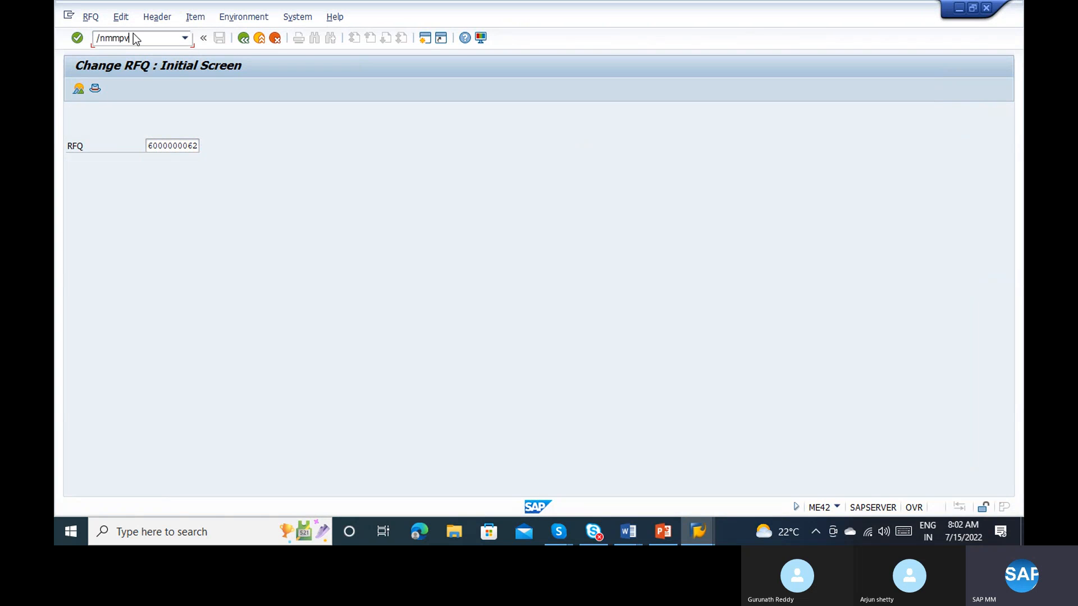
key("Return")
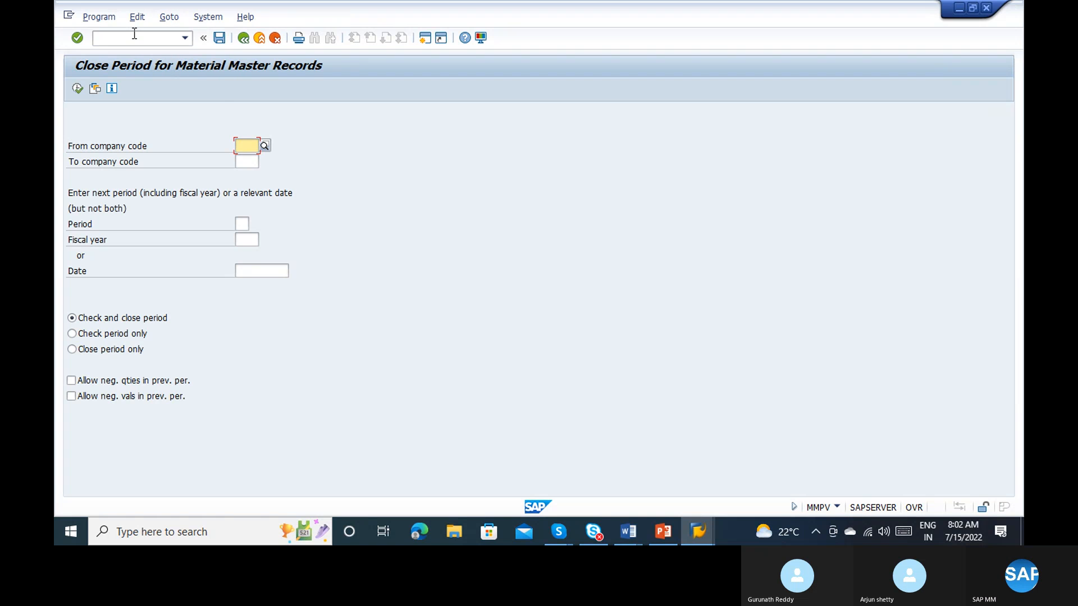
Step: Enter company code 1000 for the period closing and consult the goods receipt check for the permitted posting periods
type("1000")
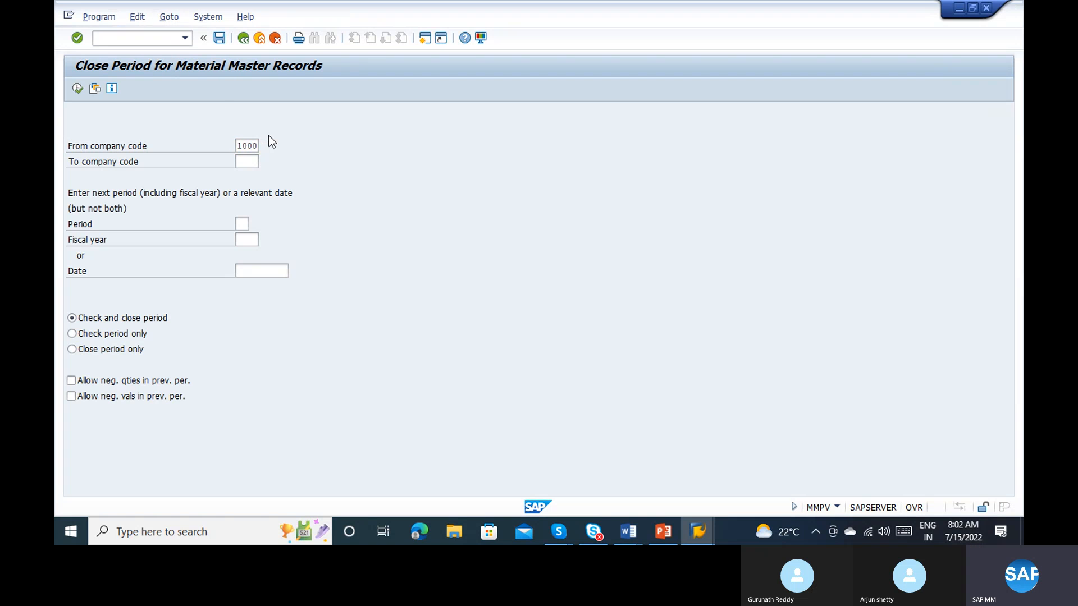
key("Return")
key("alt+Tab")
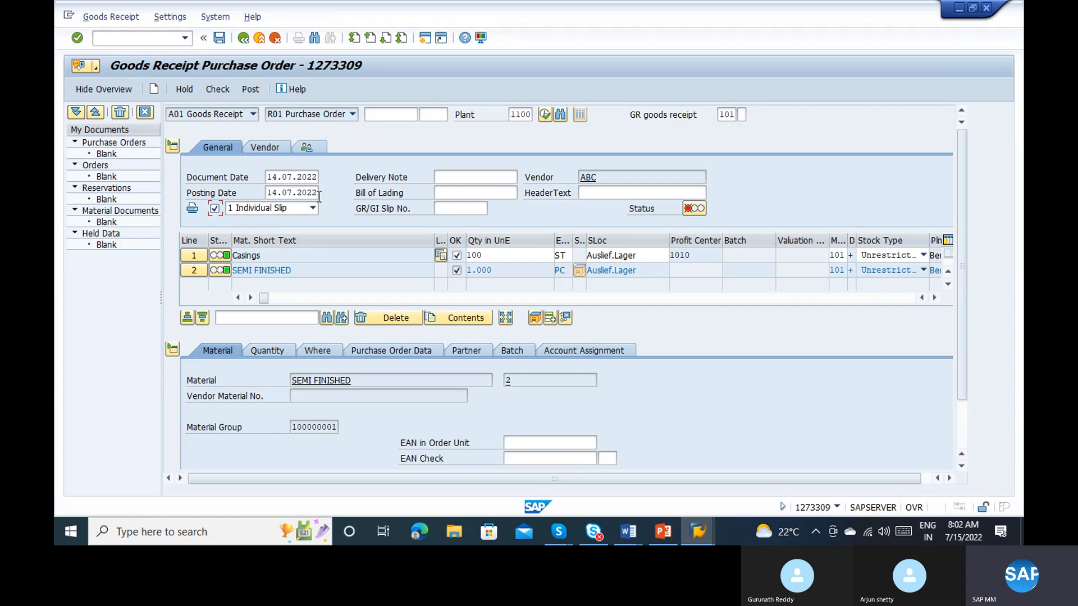
key("alt+Tab")
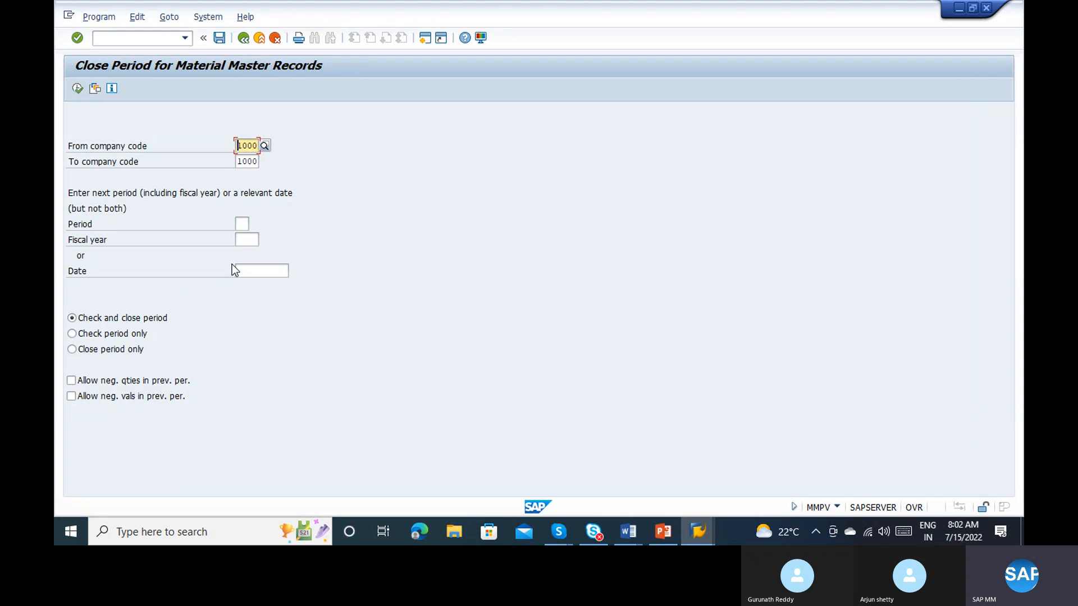
left_click(243, 224)
key("alt+Tab")
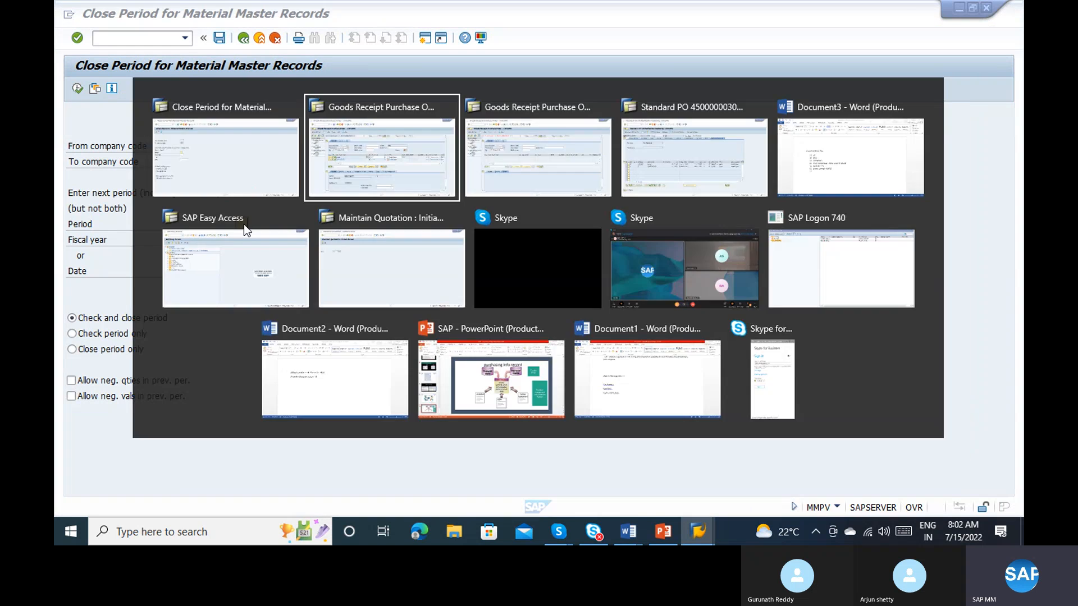
left_click(212, 93)
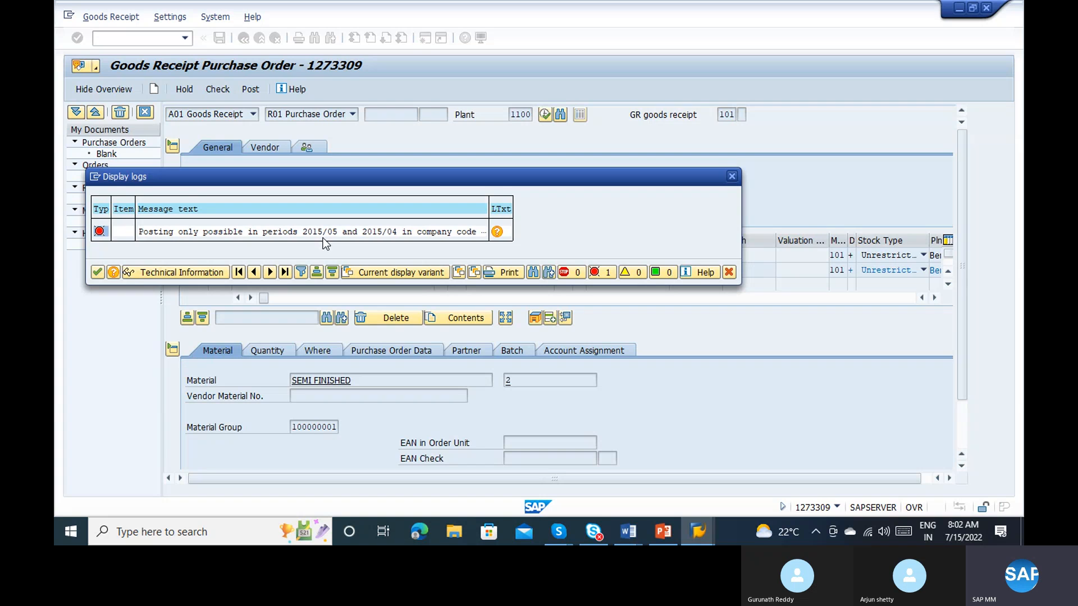
key("alt+Tab")
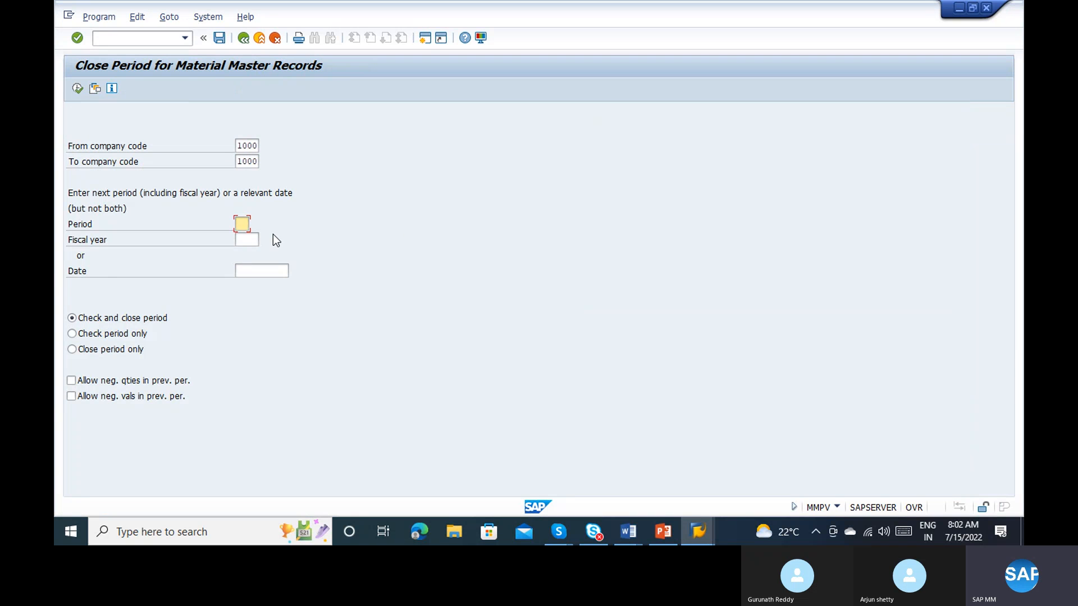
Step: Run the period closing with period 06 and fiscal year 2015, and recheck the goods receipt
type("06")
key("Tab")
type("2015")
left_click(77, 88)
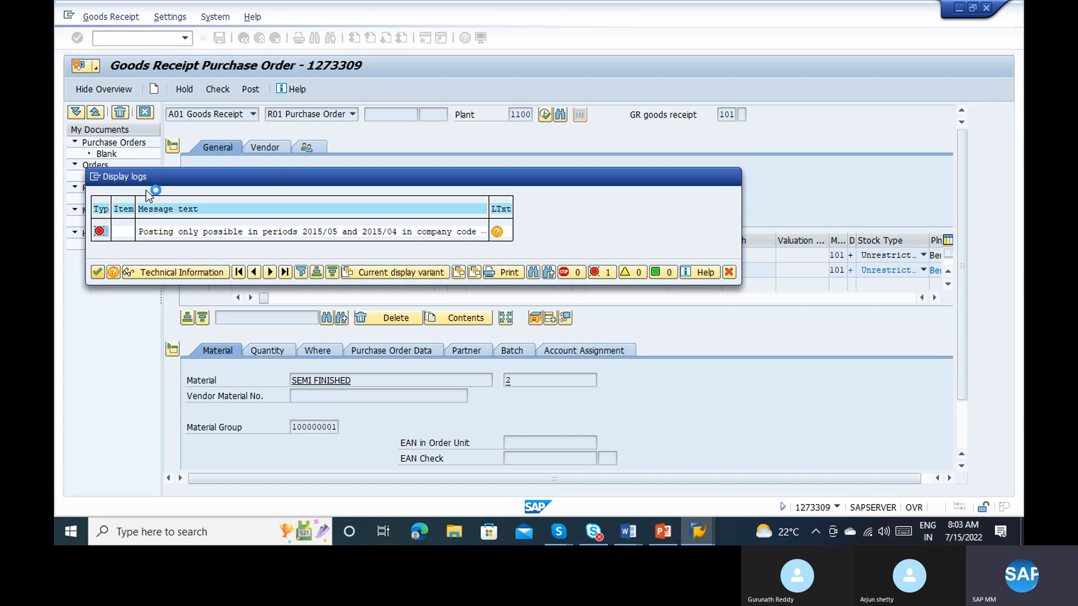
left_click(218, 92)
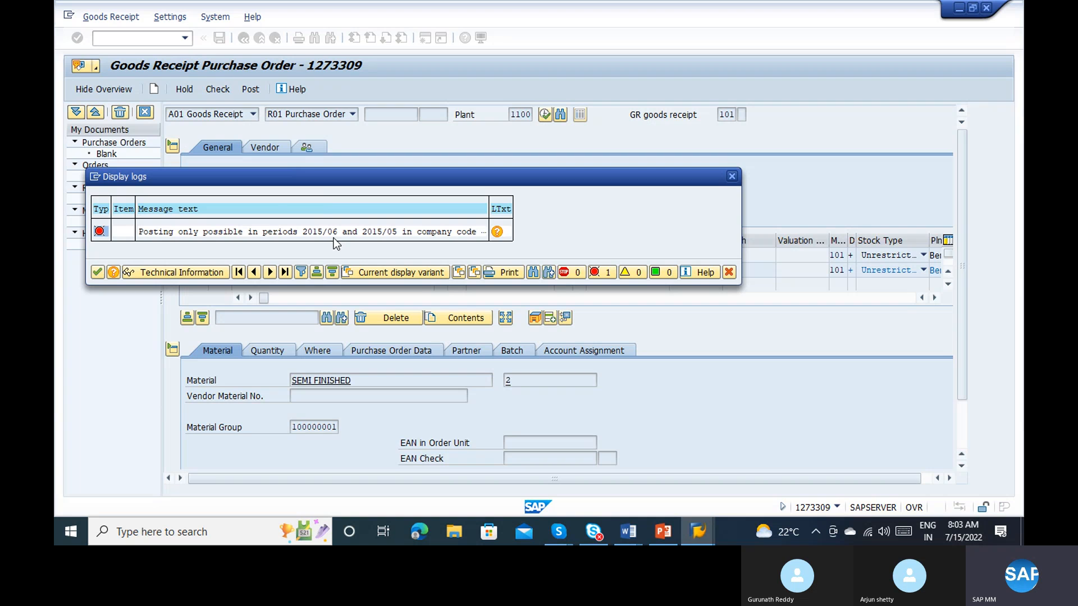
Step: Run the period closing for company code 1000 with period 7 of fiscal year 2015, and check the goods receipt again
key("alt+Tab")
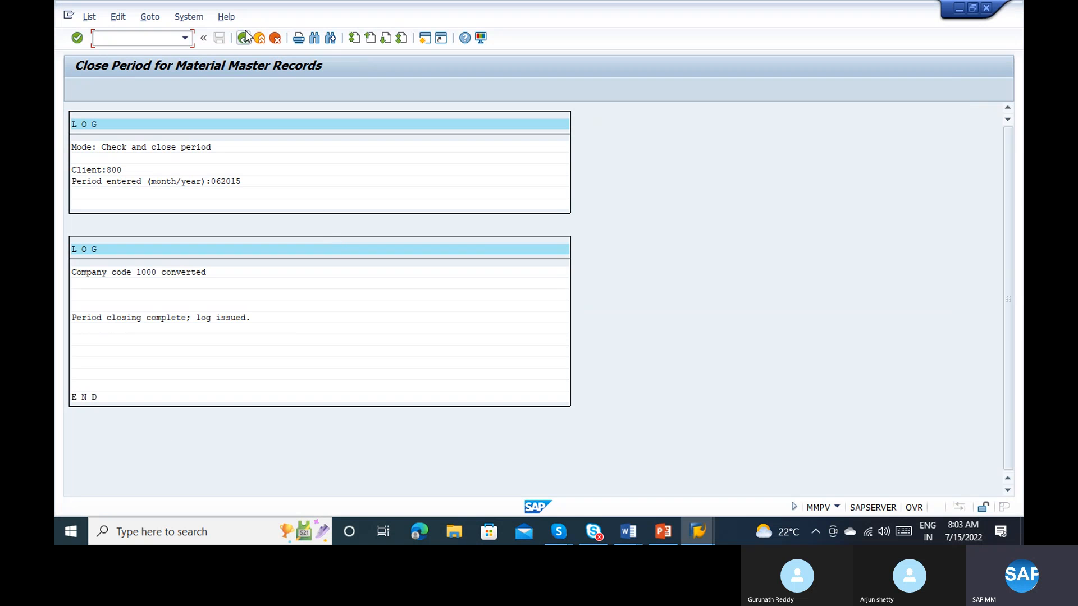
left_click(243, 37)
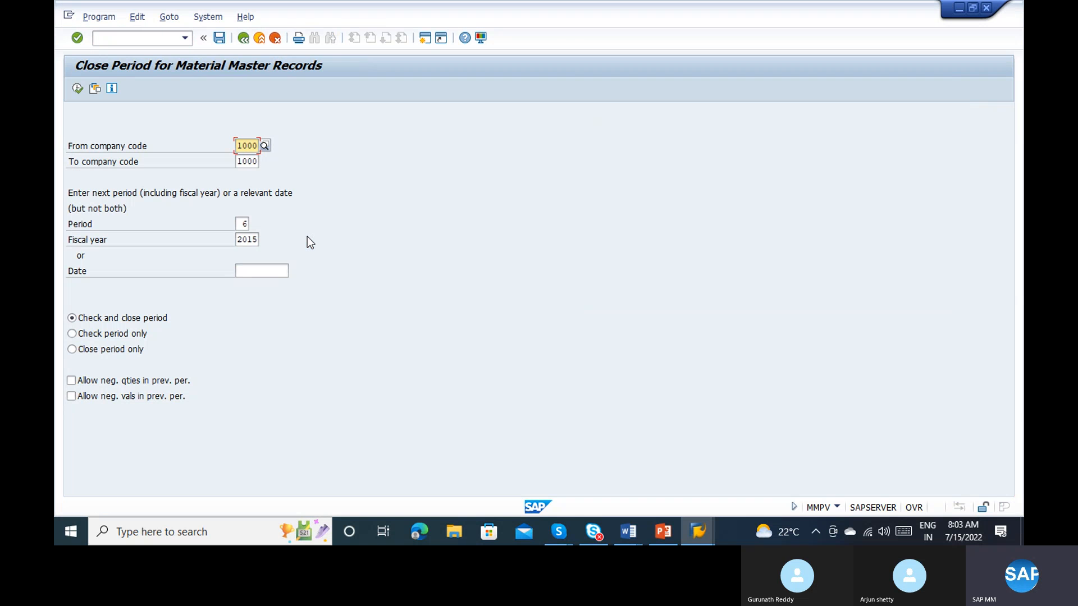
left_click(246, 222)
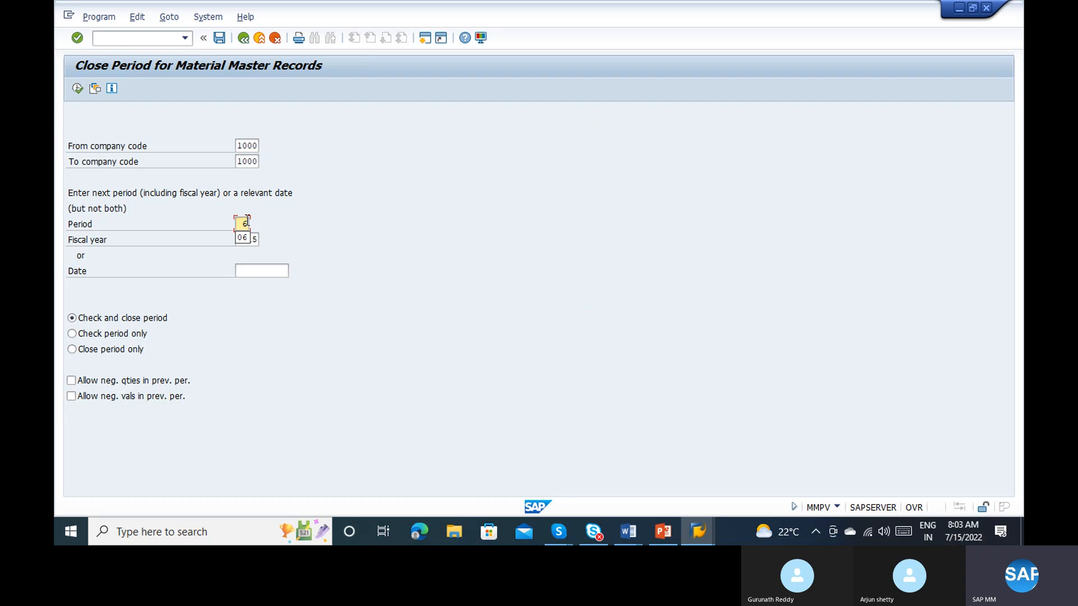
key("BackSpace")
type("7")
left_click(78, 89)
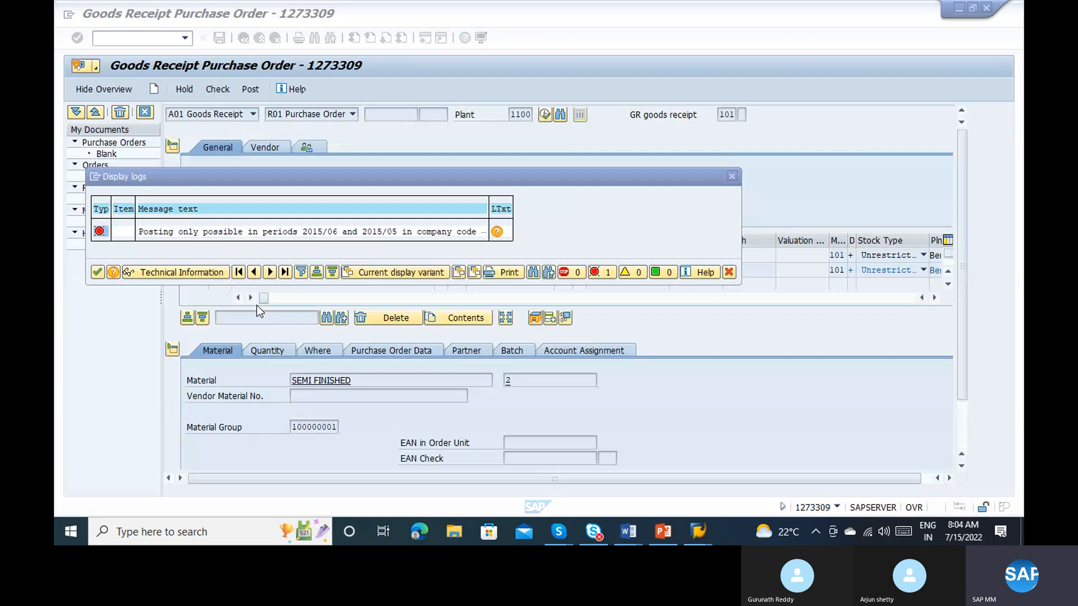
left_click(97, 276)
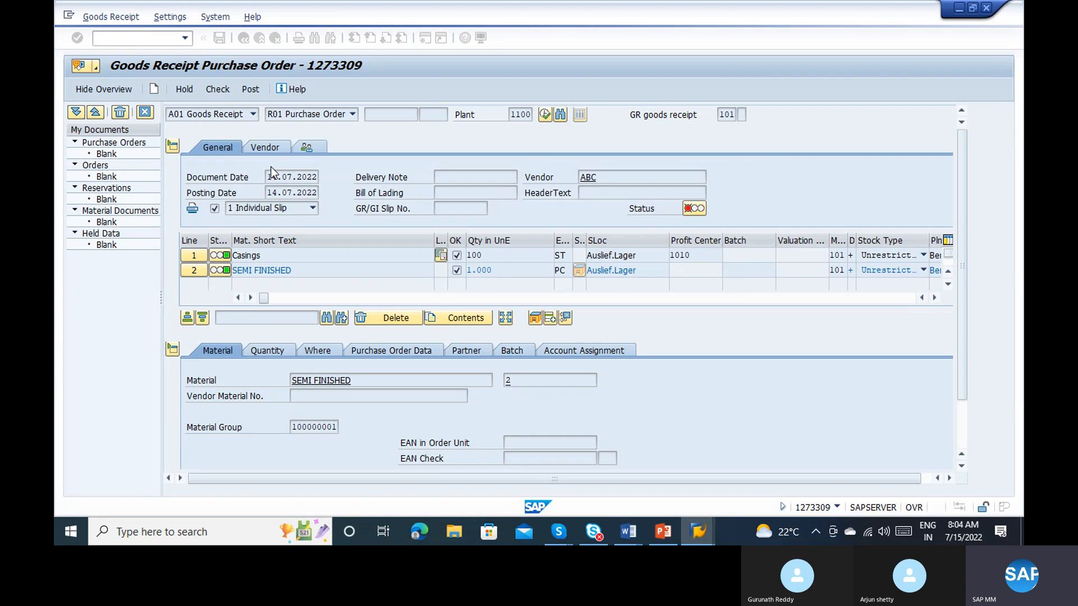
left_click(221, 88)
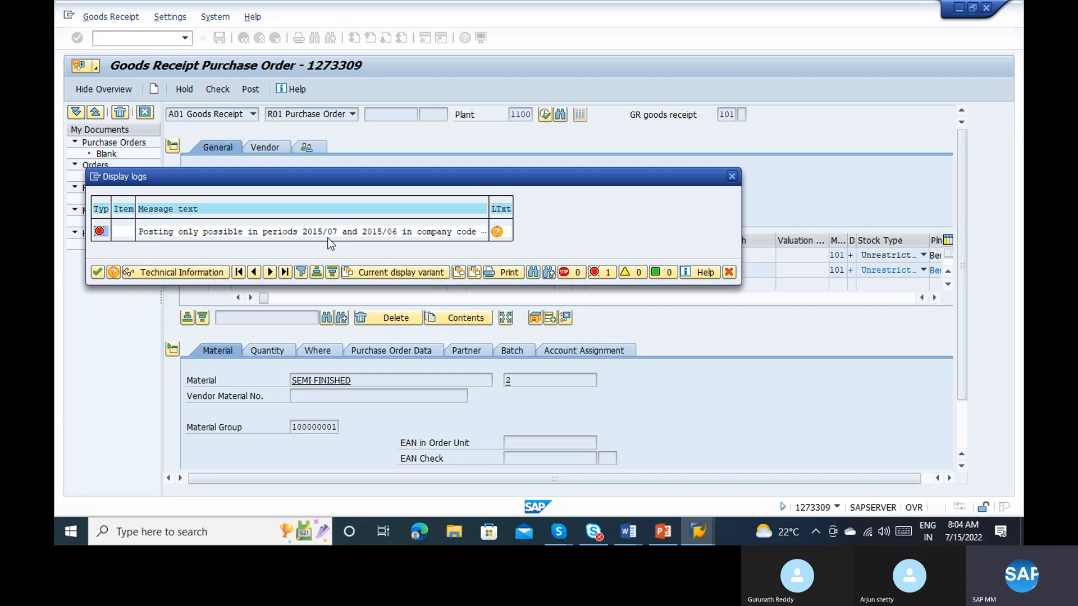
Step: Run the material master period closing for company code 1000 with period 8 of fiscal year 2015
key("alt+Tab")
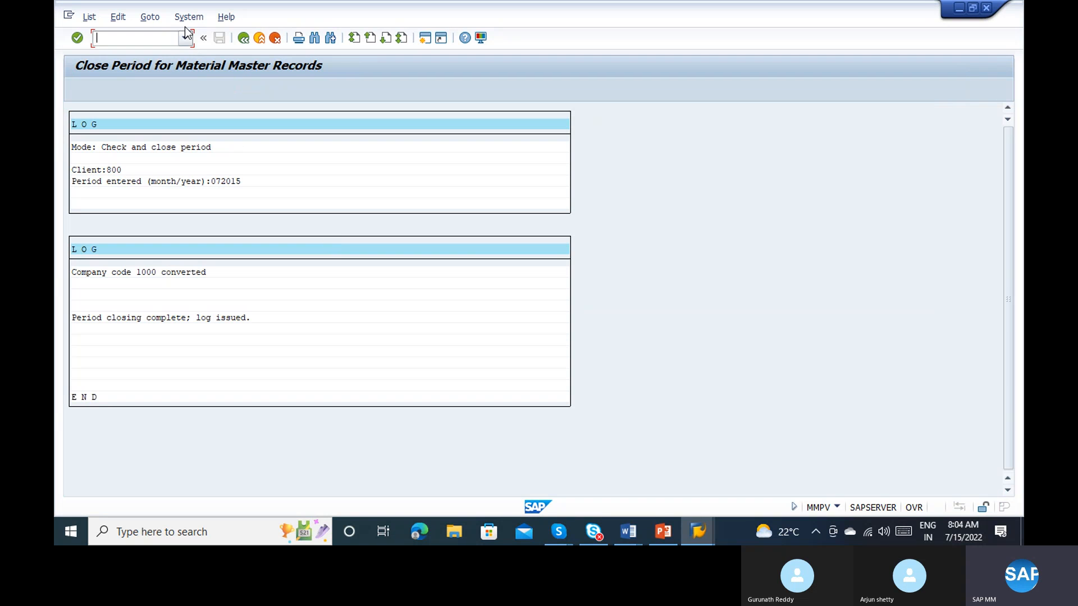
left_click(245, 37)
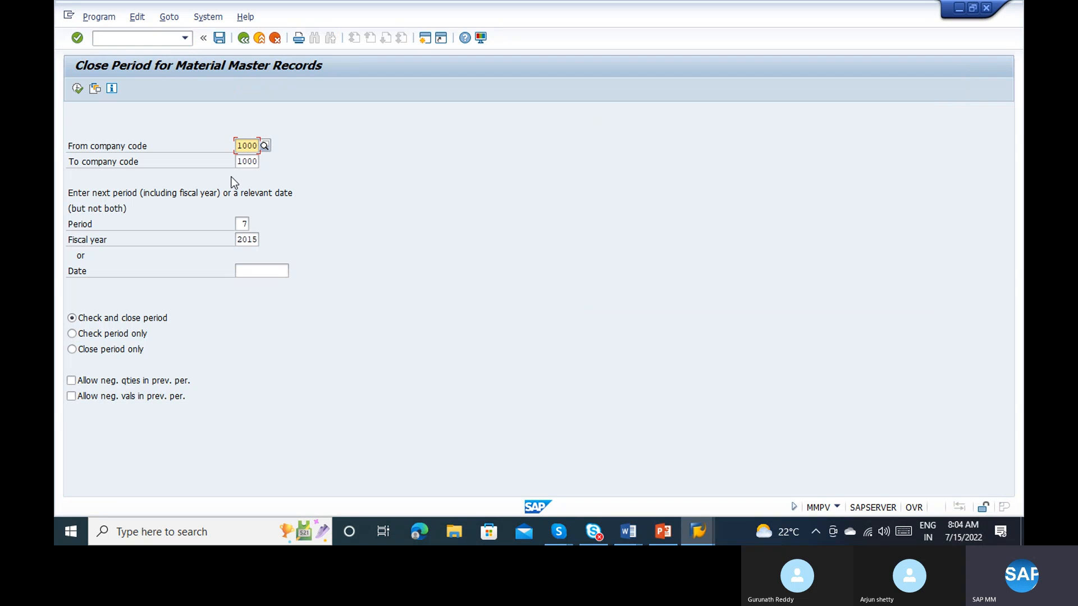
left_click(241, 223)
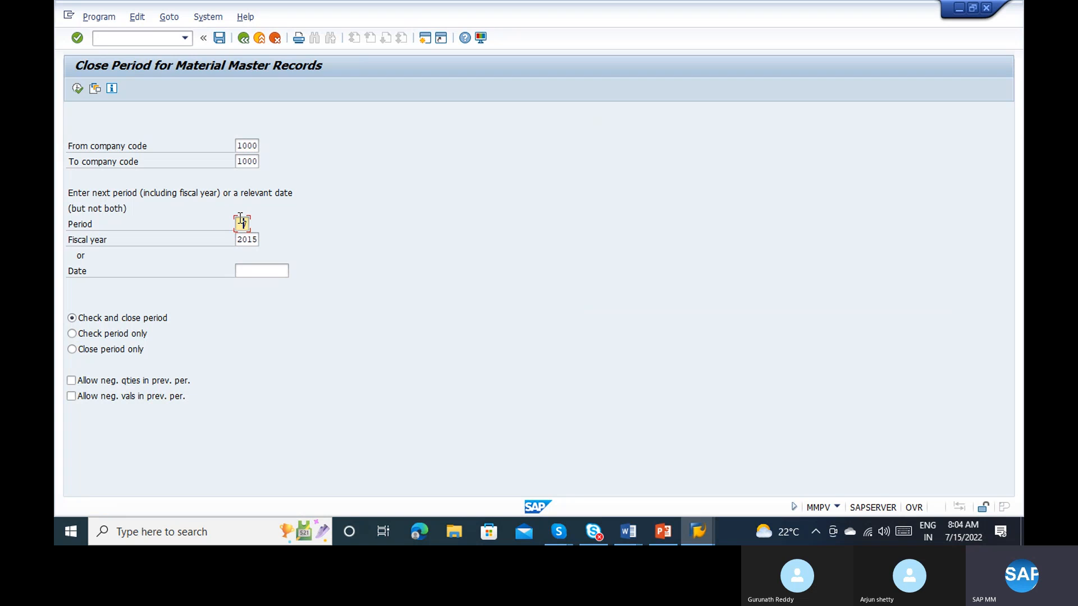
type("7")
key("Return")
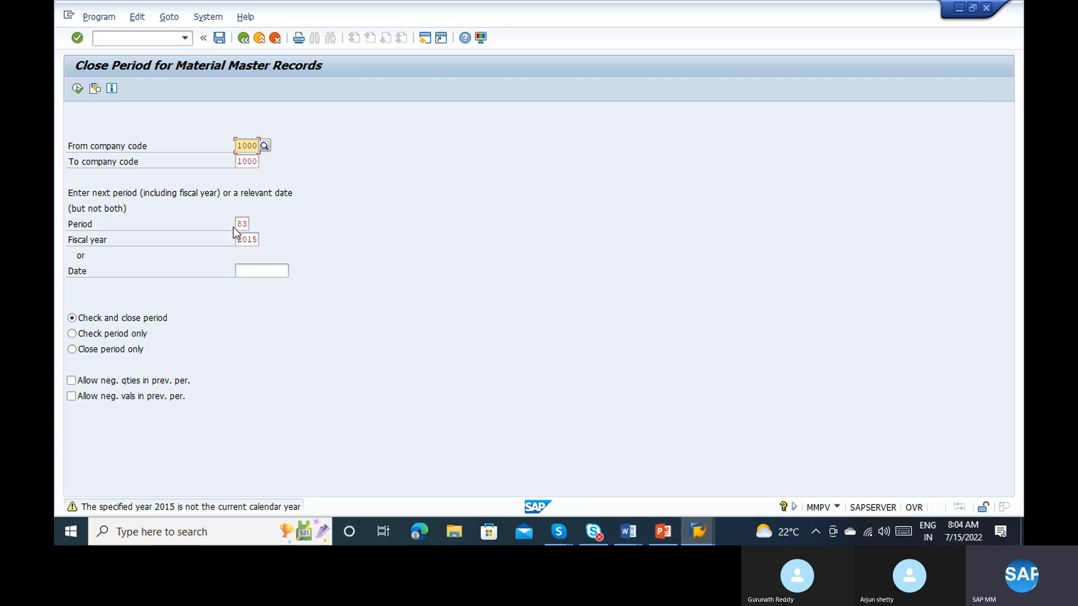
left_click(241, 223)
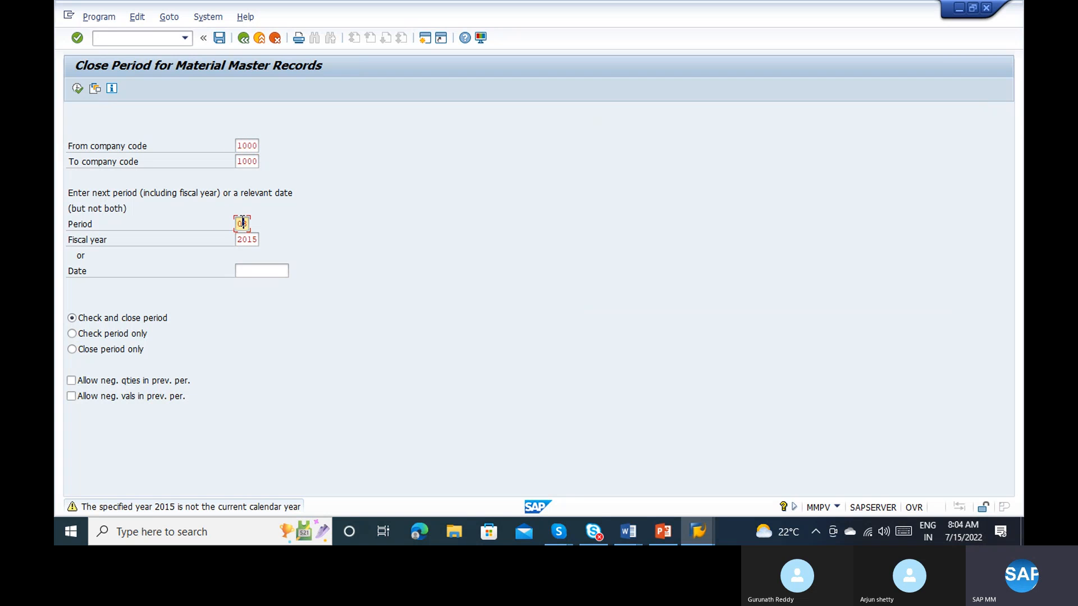
key("BackSpace")
key("Return")
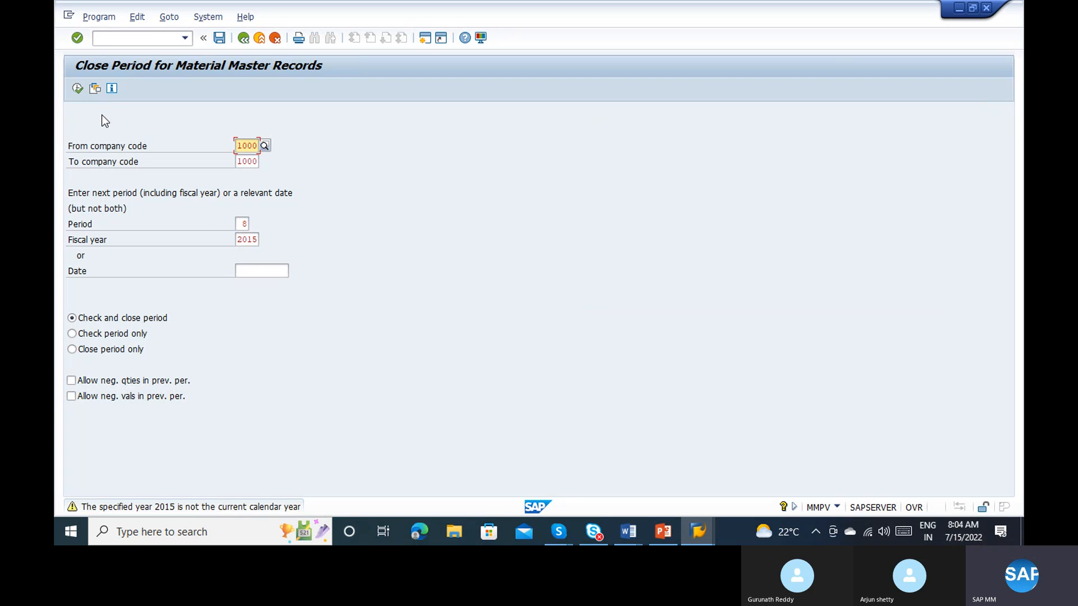
left_click(75, 89)
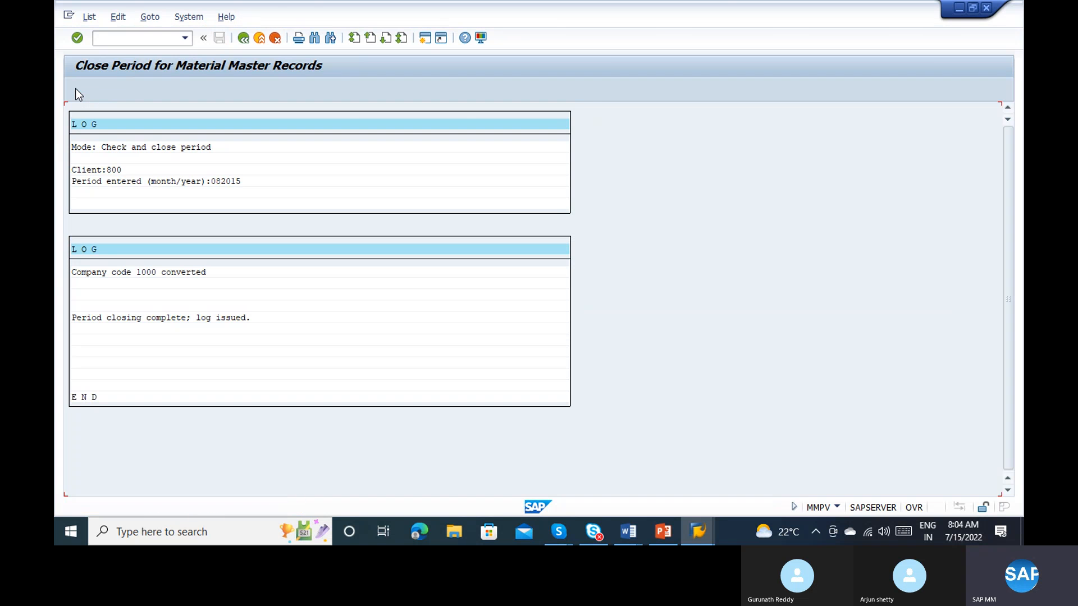
Step: Recheck the goods receipt and inspect the permitted posting periods in its message log
key("alt+Tab")
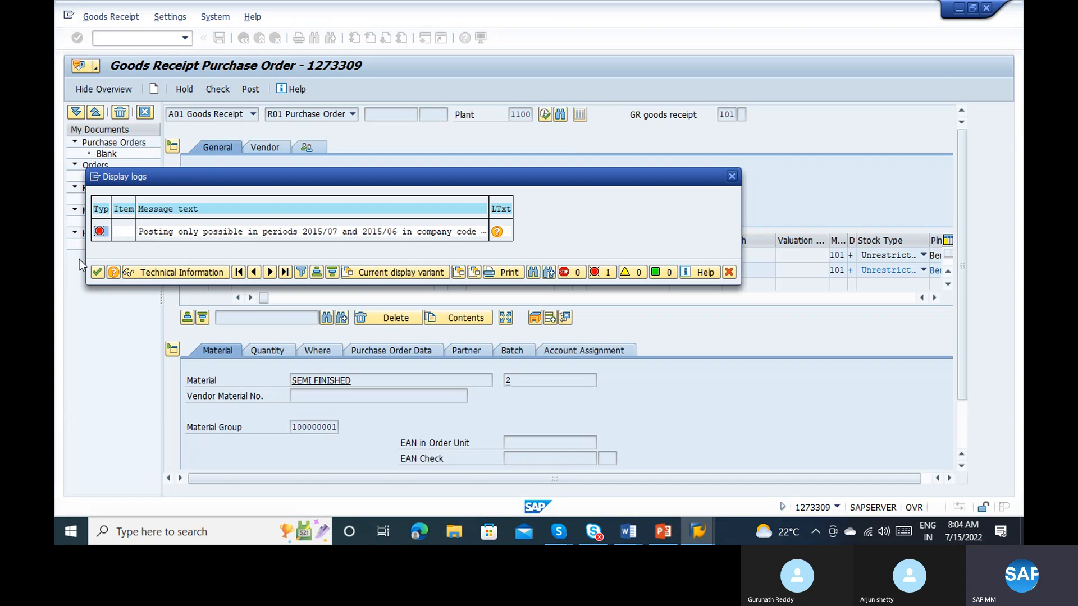
left_click(94, 273)
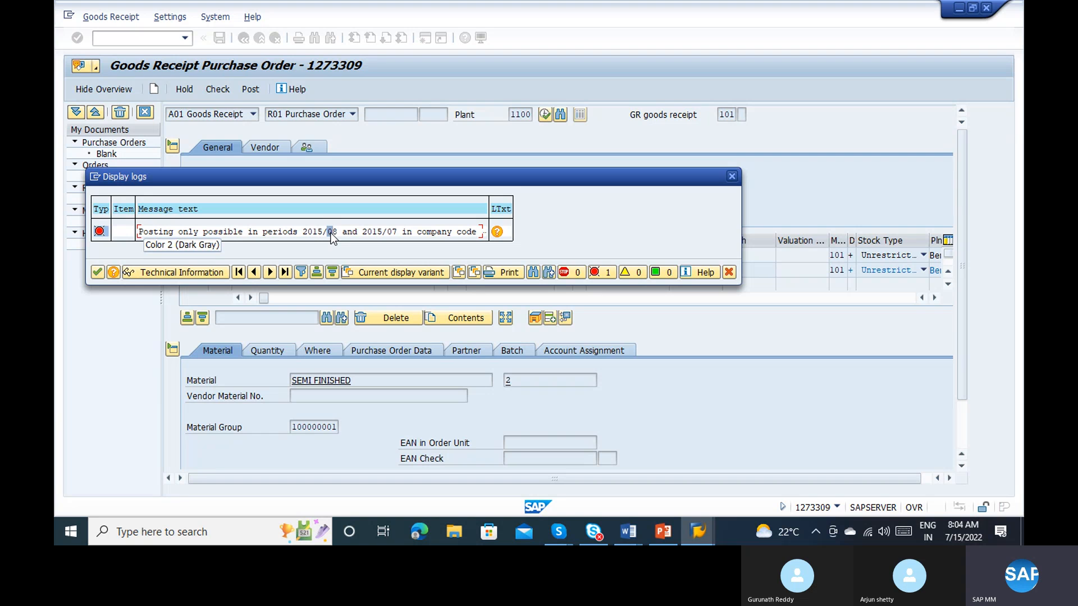
double_click(331, 234)
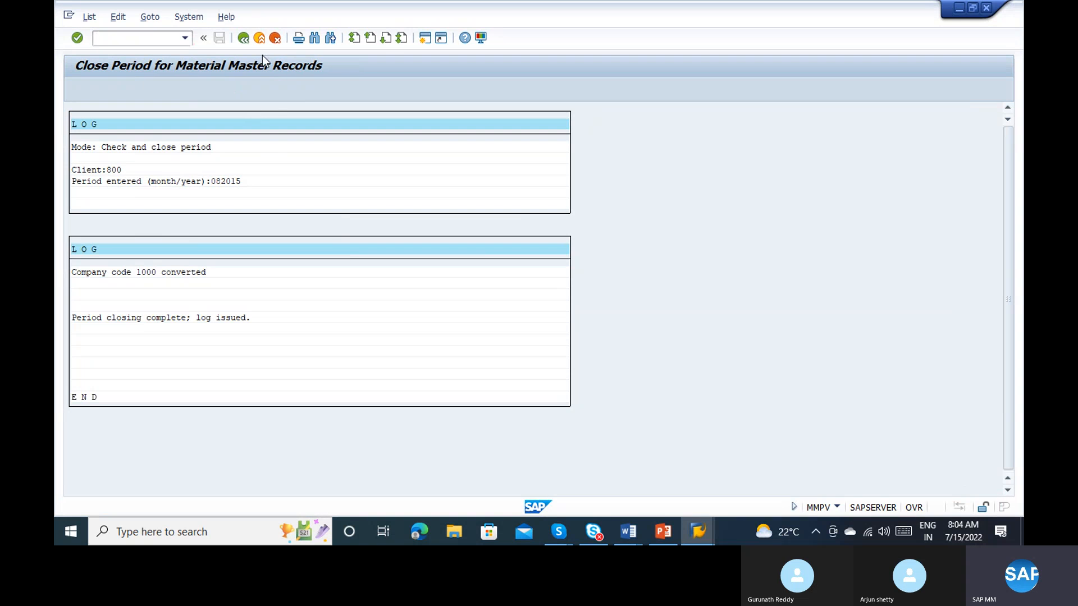
Step: Exit the material master period closing and go to transaction SE16N for general table display
left_click(262, 37)
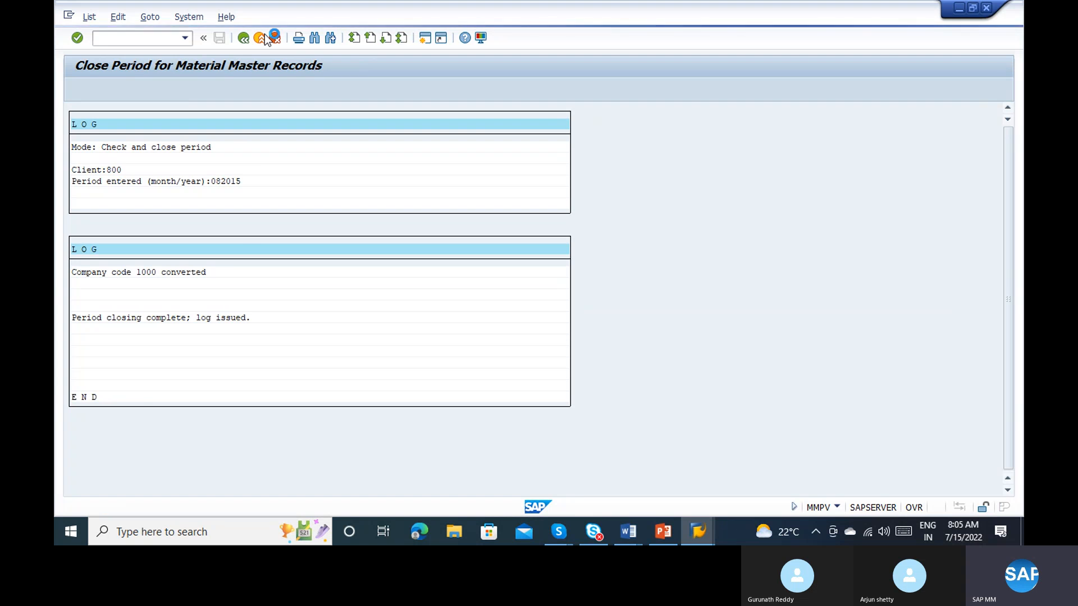
left_click(262, 37)
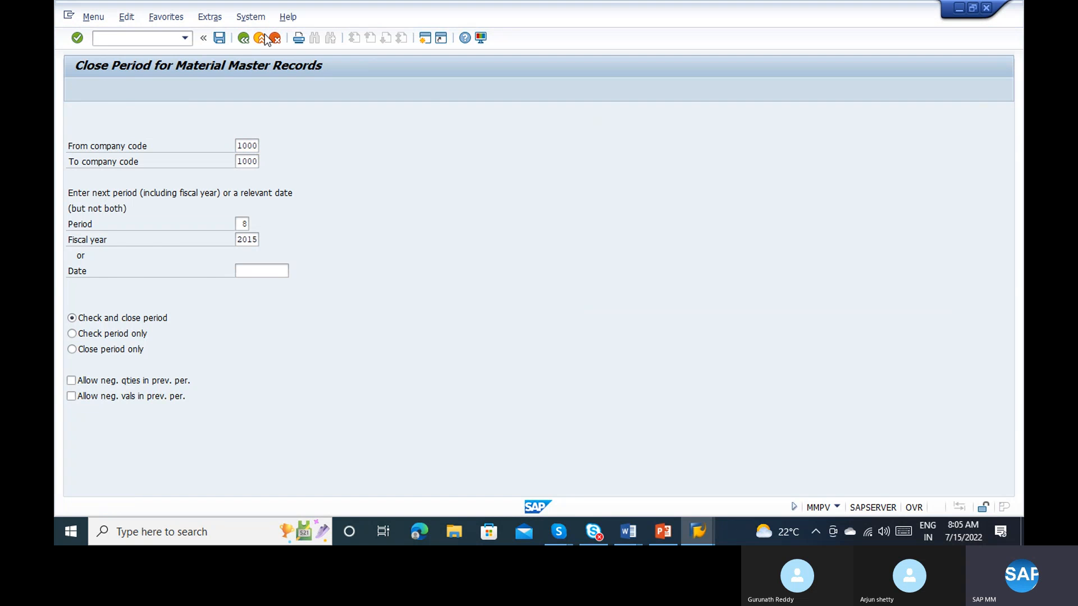
type("se16n")
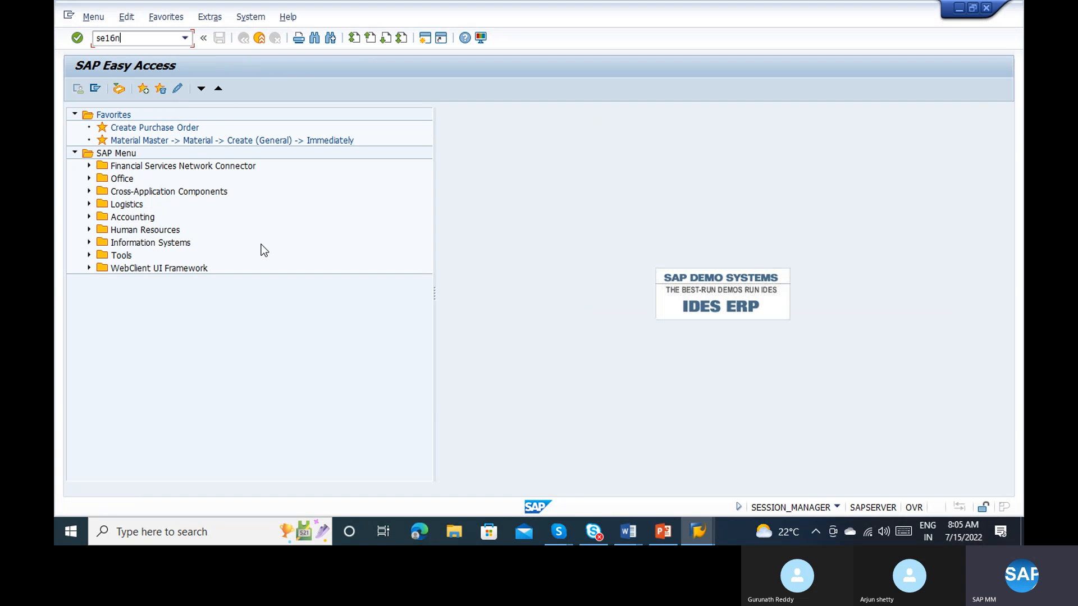
key("Return")
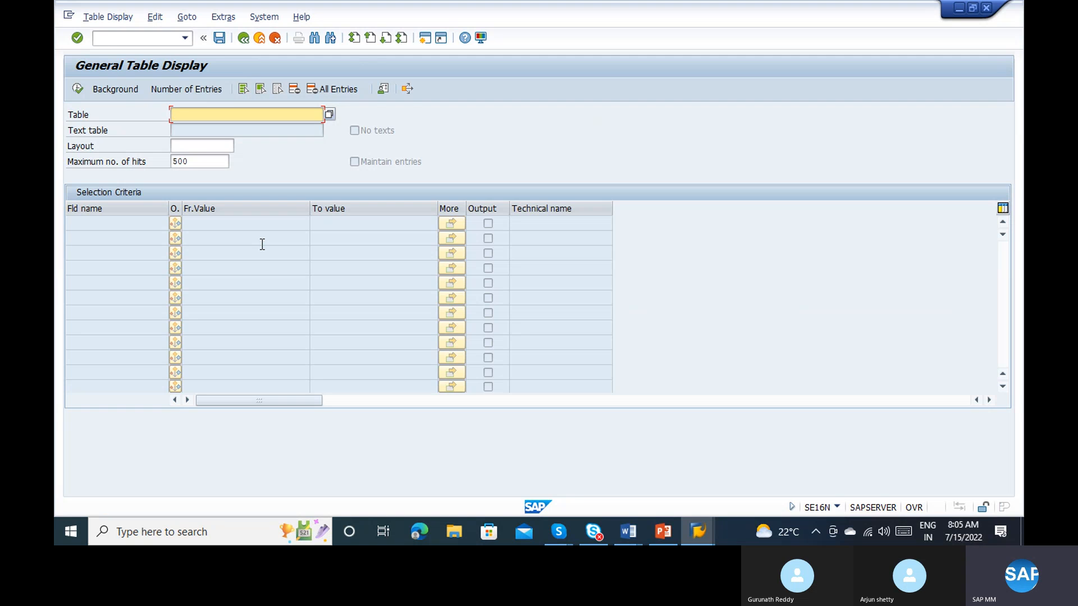
Step: Display the entries of table MARV for company code 1000 and examine the current period
type("marv")
key("Return")
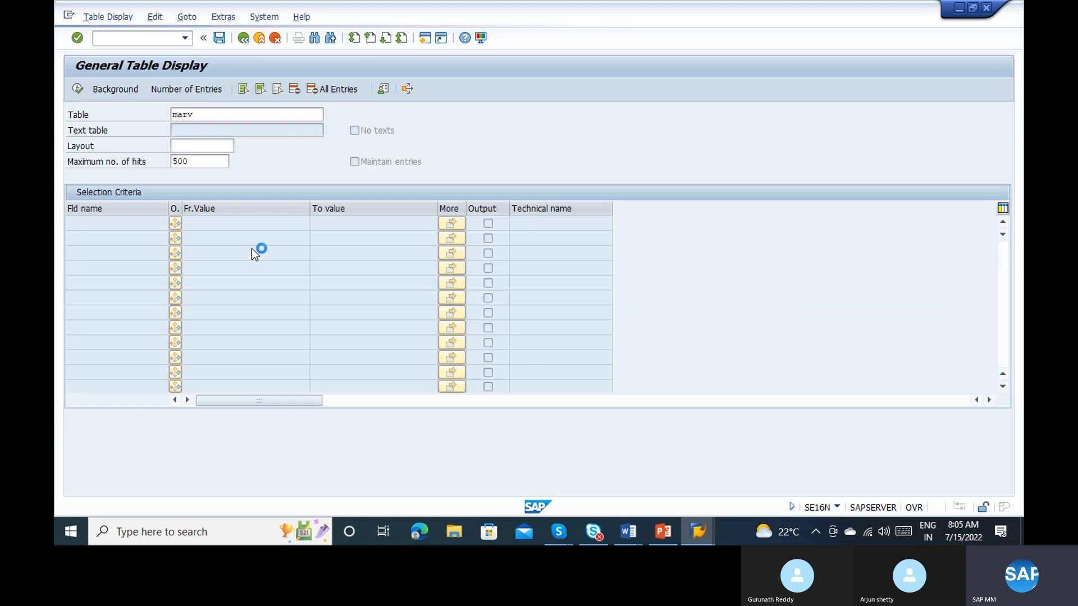
left_click(233, 241)
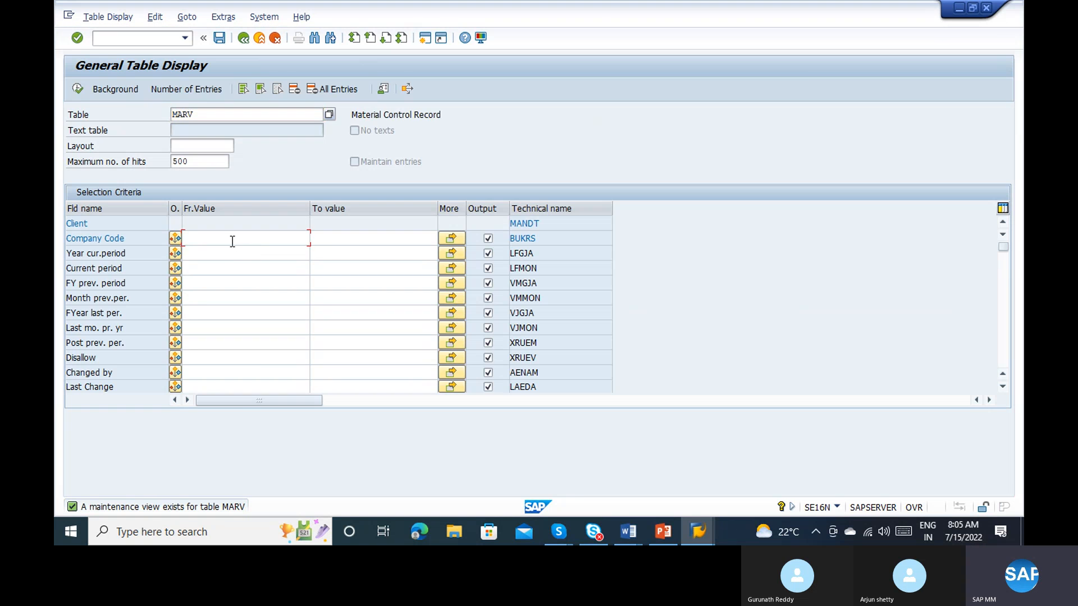
type("1000")
key("Return")
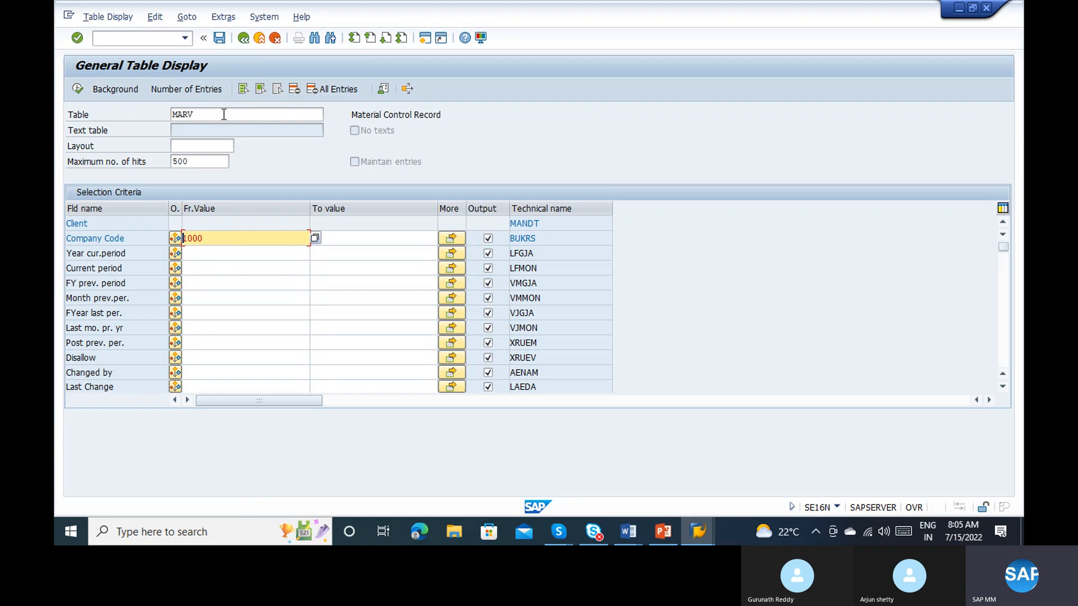
left_click(79, 88)
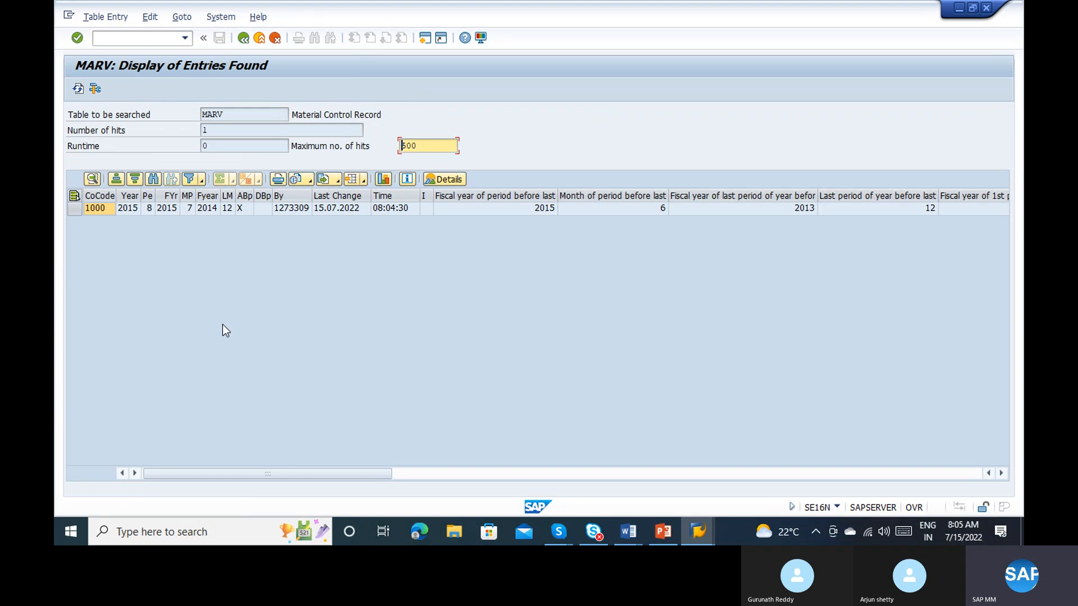
left_click(135, 211)
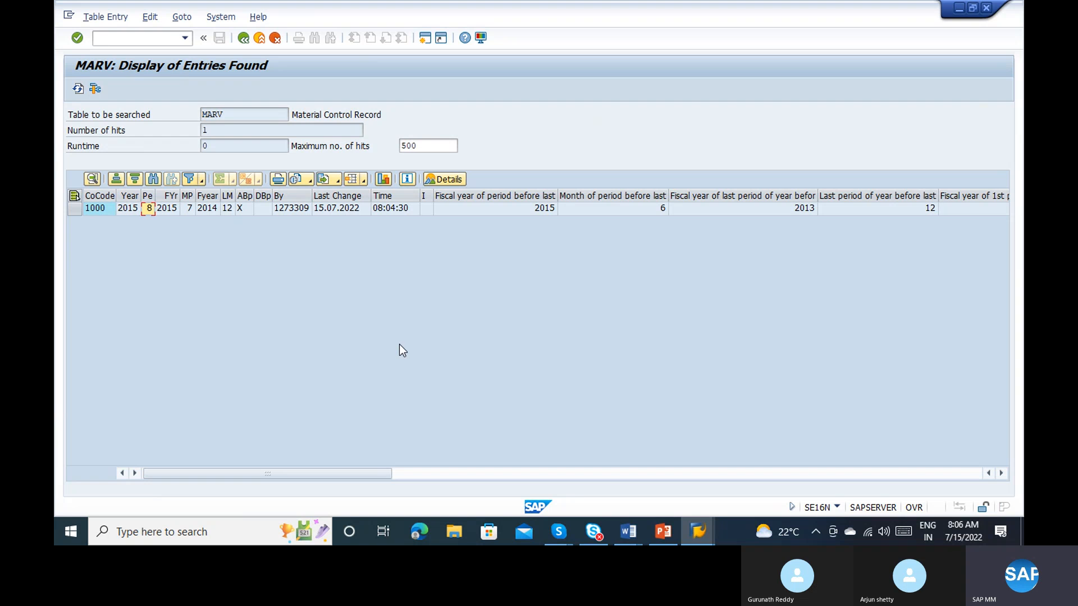
Step: Leave the MARV results and go to transaction SE16 for the Data Browser
left_click(245, 39)
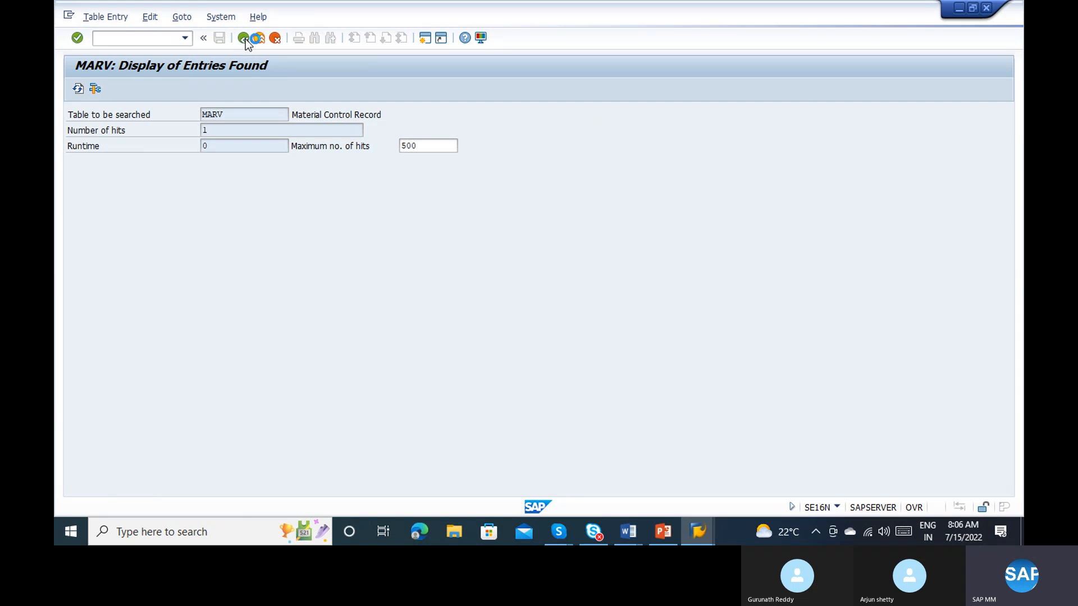
key("ctrl+slash")
type("/ns")
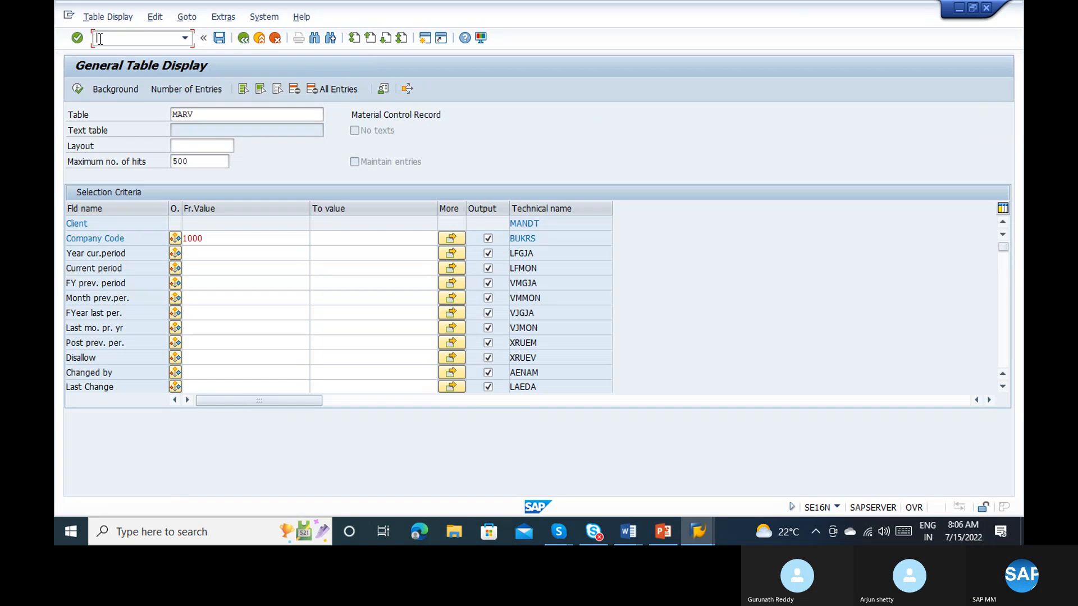
type("e16")
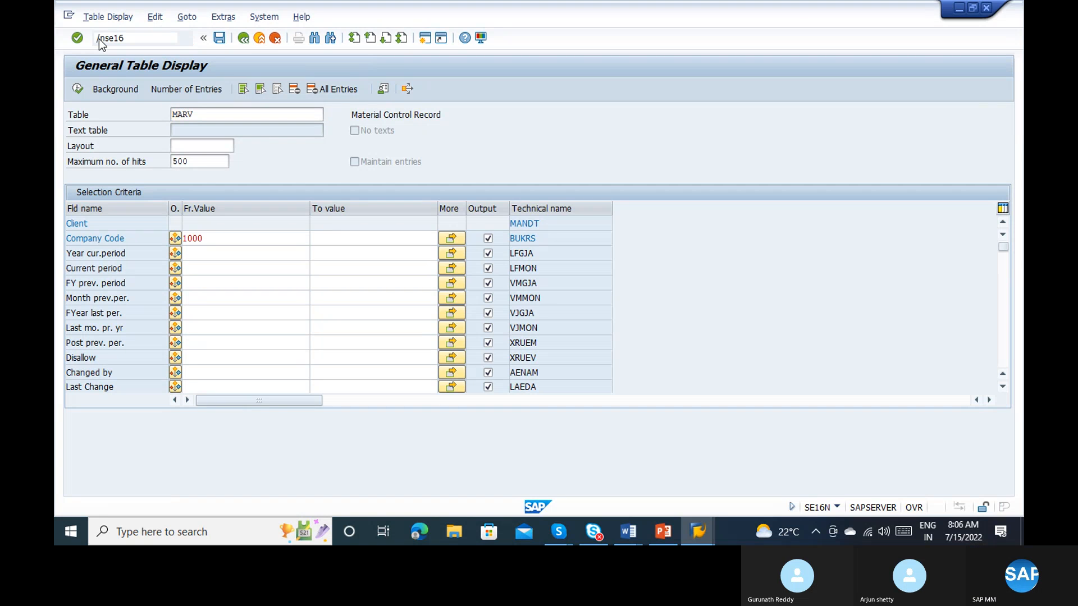
key("Return")
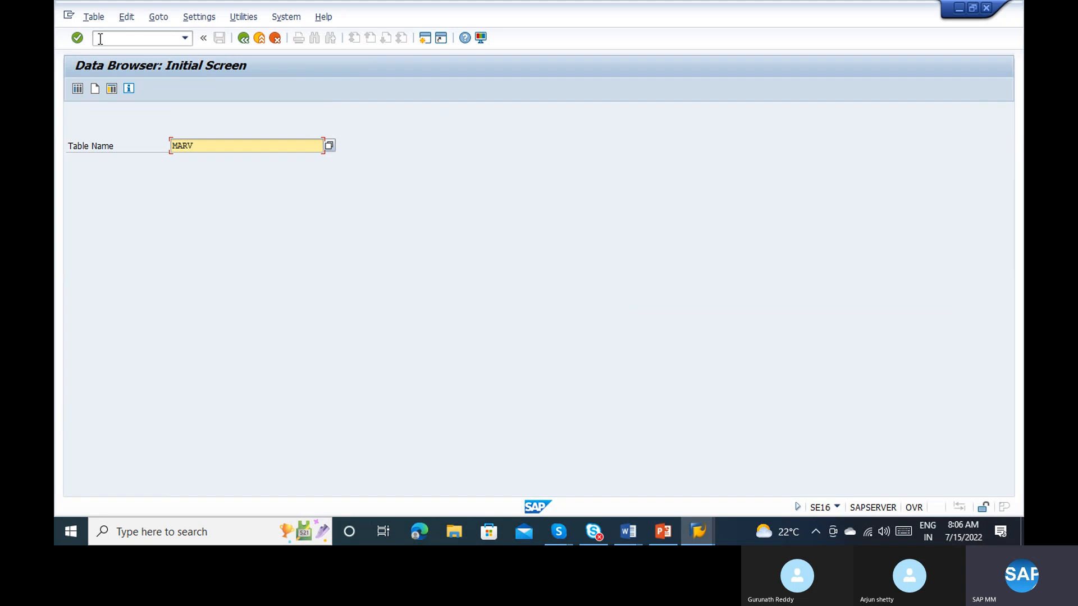
Step: Select company code 1000's entry in table MARV and display the record's details
key("Return")
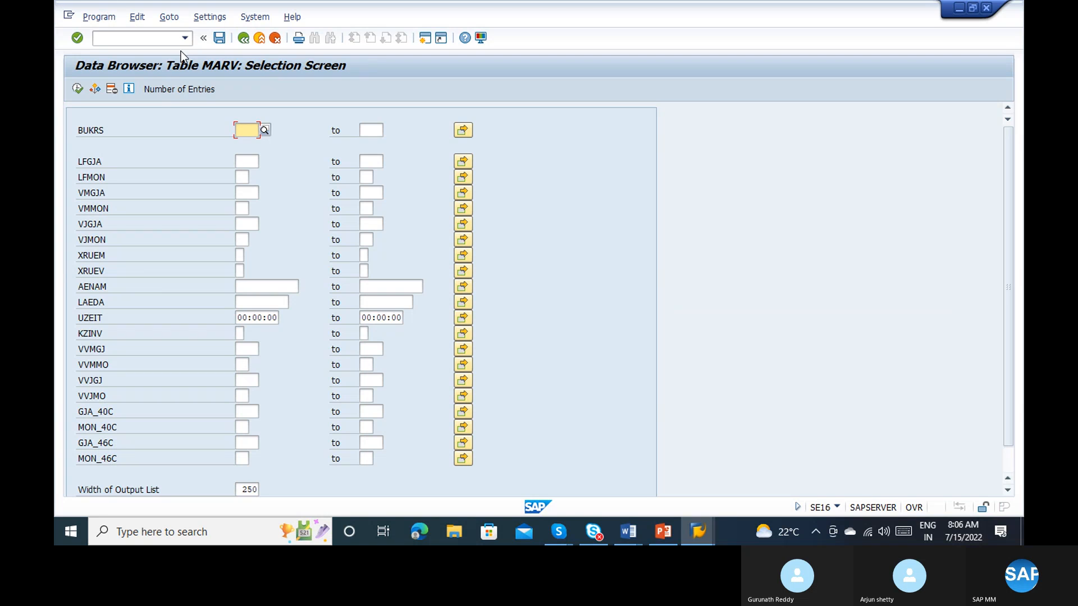
type("1000")
left_click(78, 89)
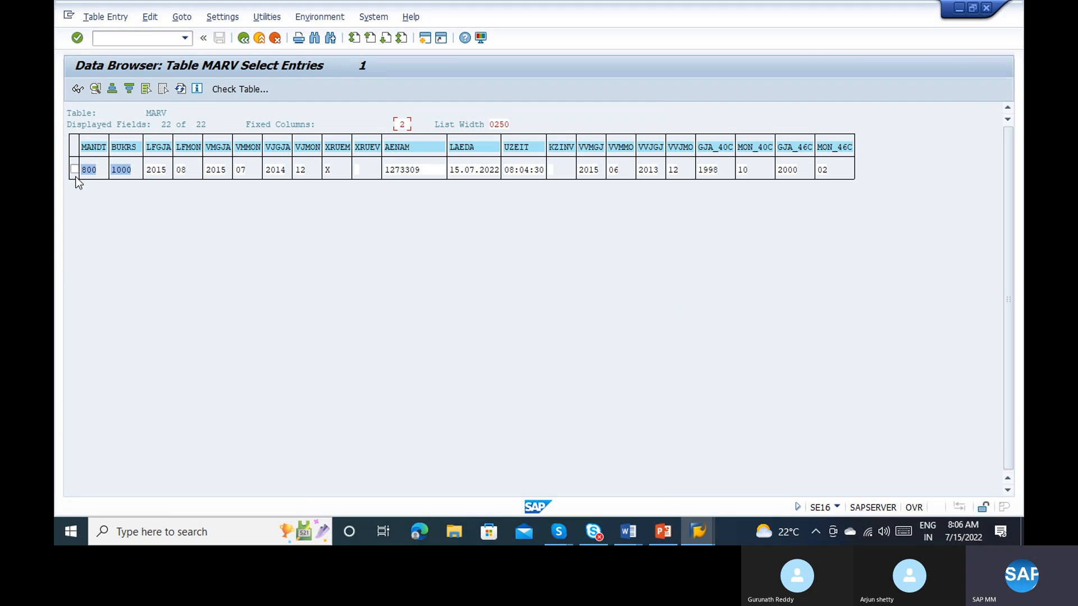
left_click(75, 169)
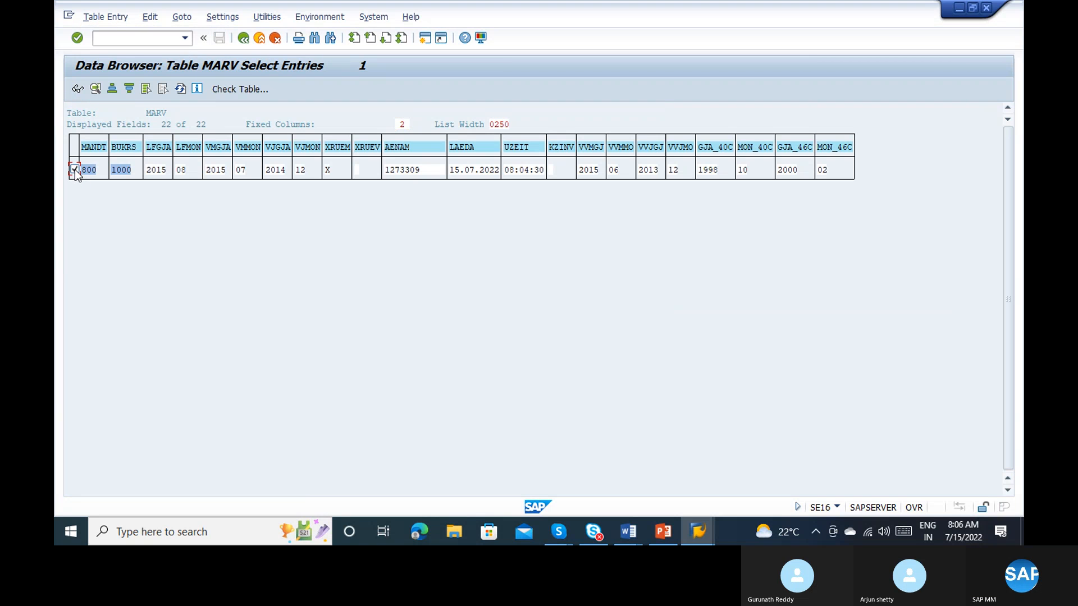
left_click(78, 89)
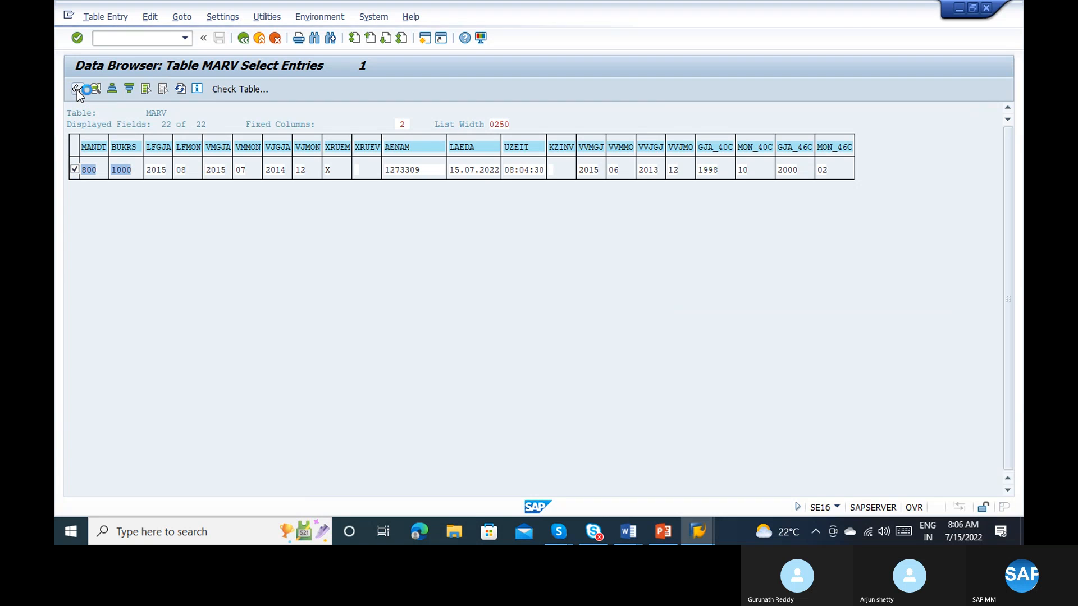
Step: Activate debugging with /h on the MARV record display, step through the code, and resume execution
left_click(110, 41)
type("/h")
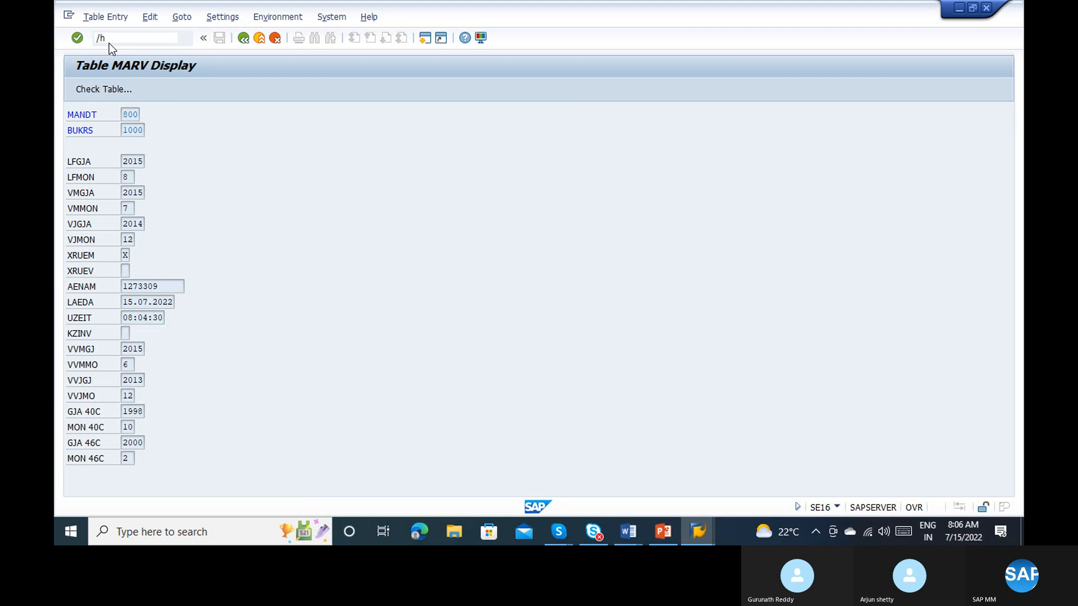
key("Return")
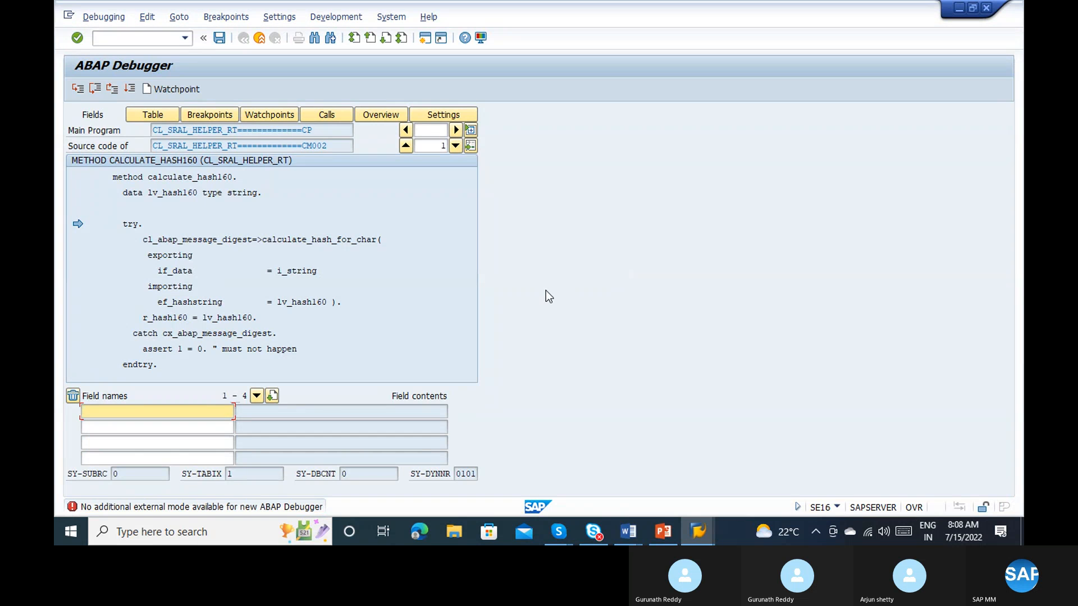
left_click(98, 89)
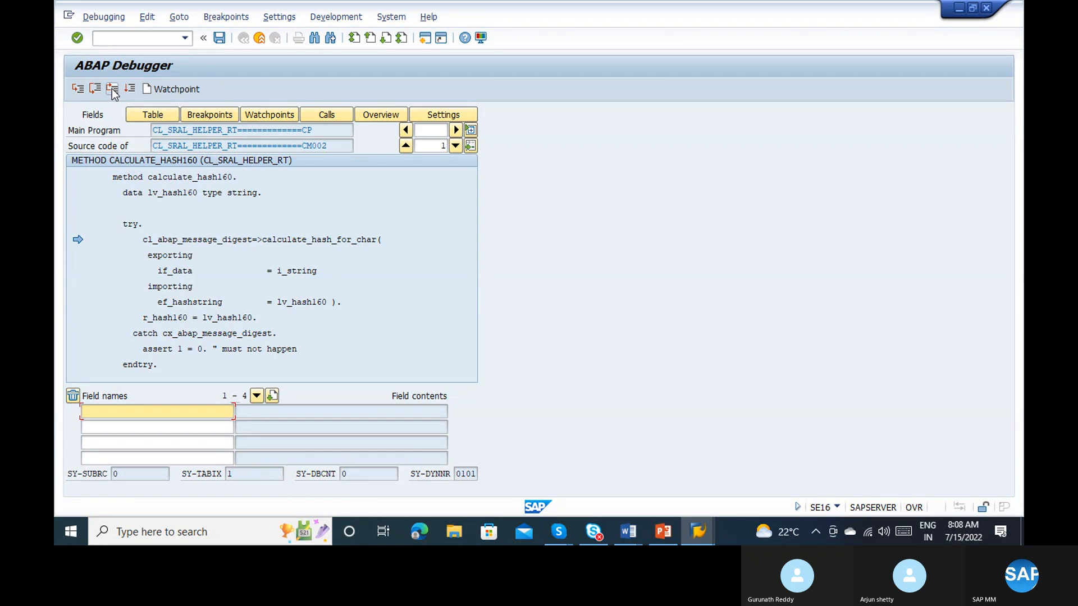
left_click(113, 90)
left_click(113, 89)
left_click(112, 90)
left_click(112, 90)
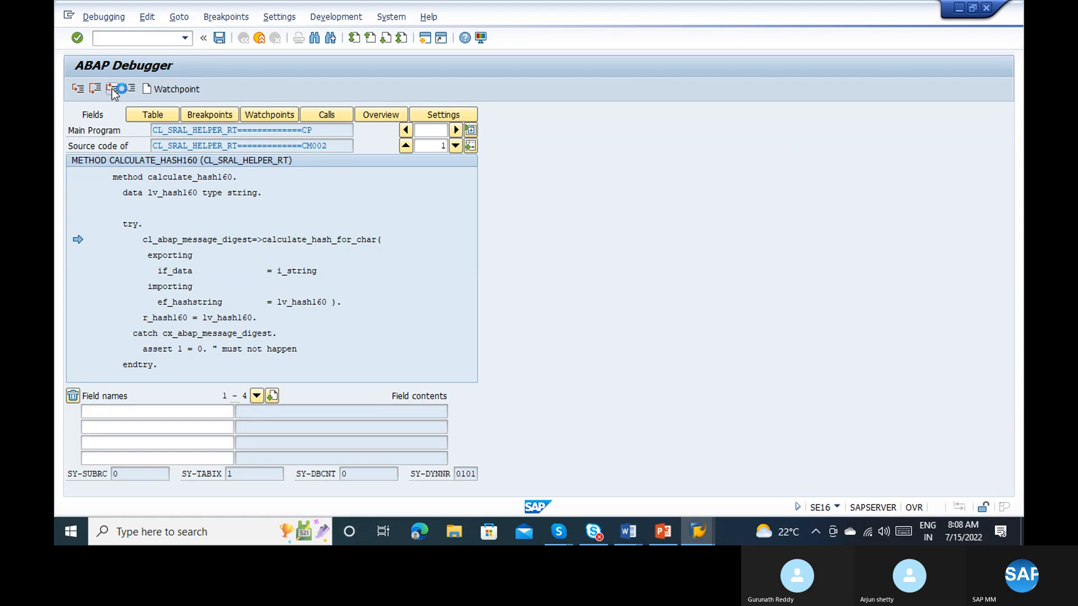
left_click(113, 90)
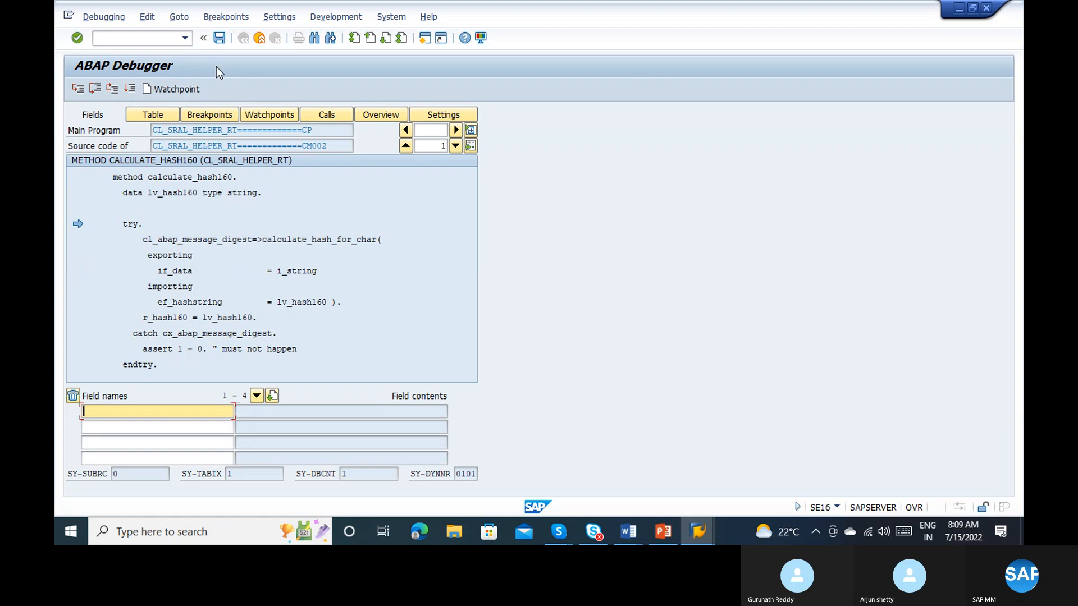
left_click(129, 89)
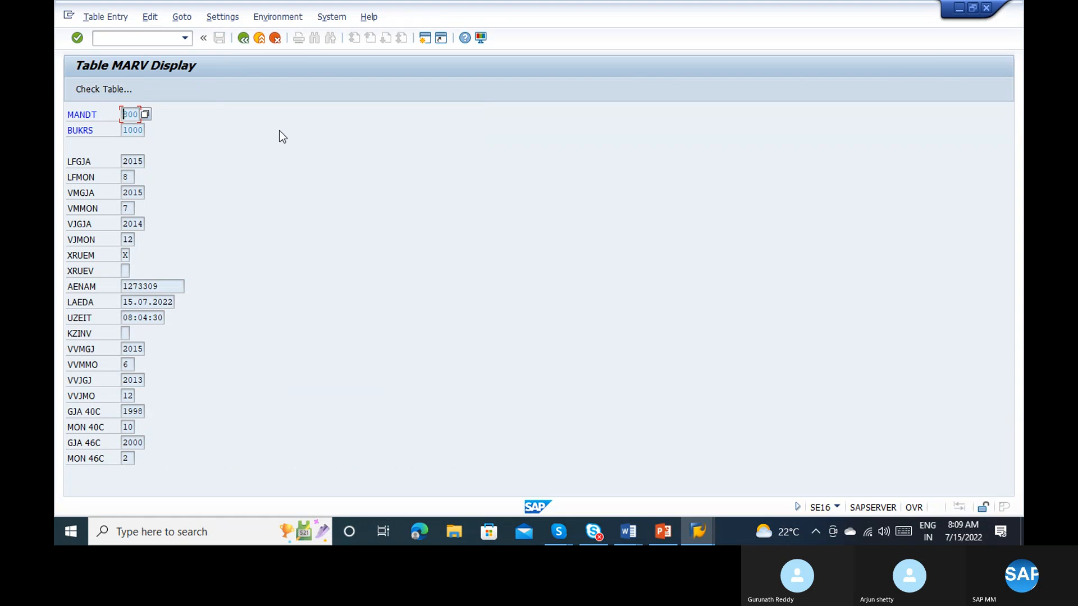
Step: Exit the goods receipt containing Casings and SEMI FINISHED, answer the save prompt, and close that session
key("alt+Tab")
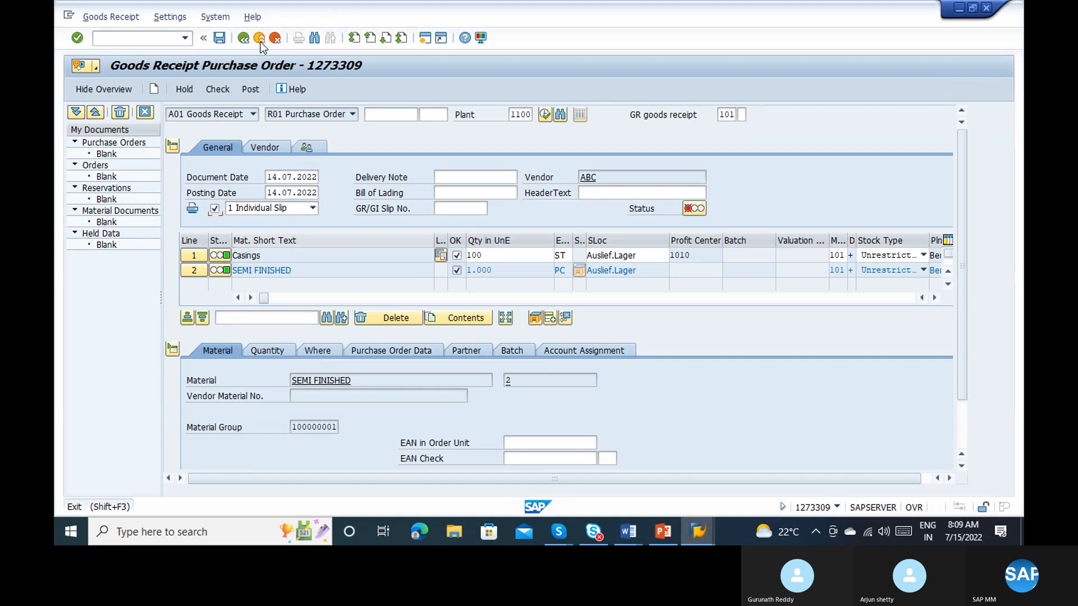
left_click(261, 41)
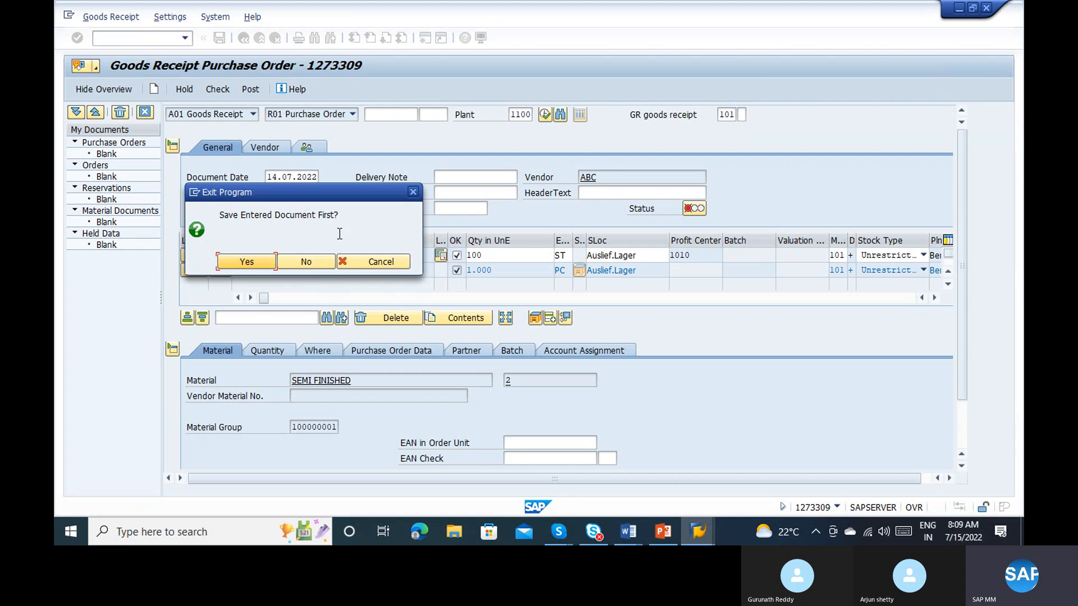
key("Return")
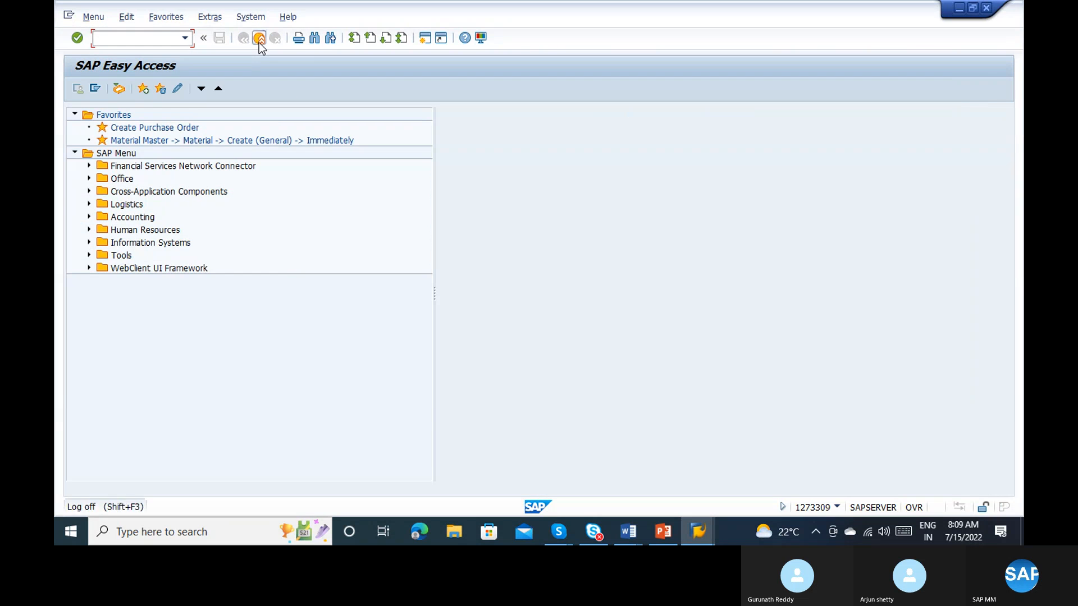
left_click(258, 42)
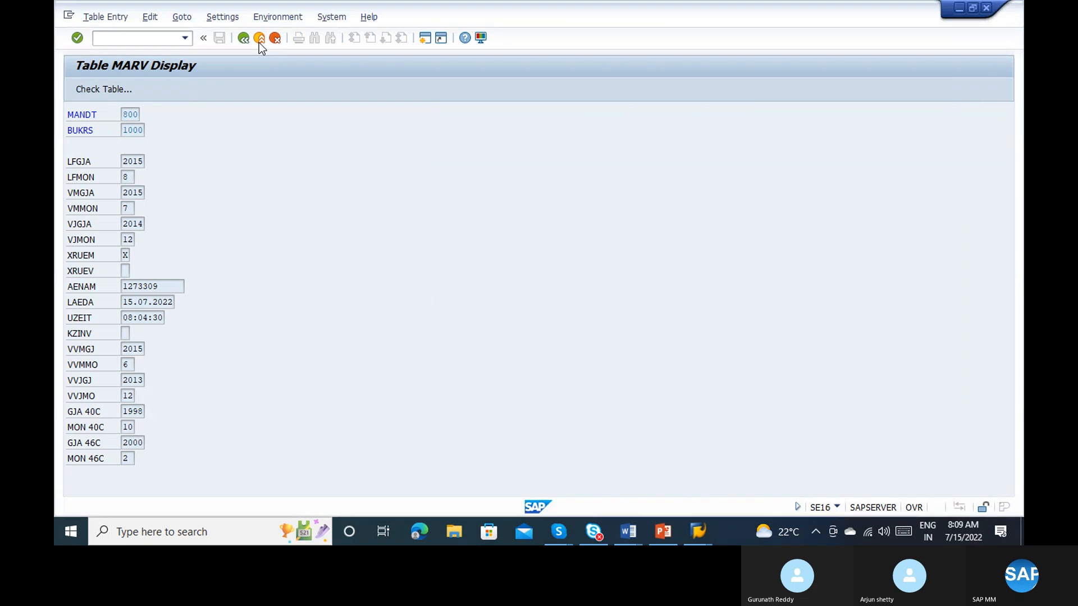
Step: Activate debugging on the MARV record display and step out of the routines to form SET_STATUS_VAL
left_click(153, 39)
type("/n")
key("Return")
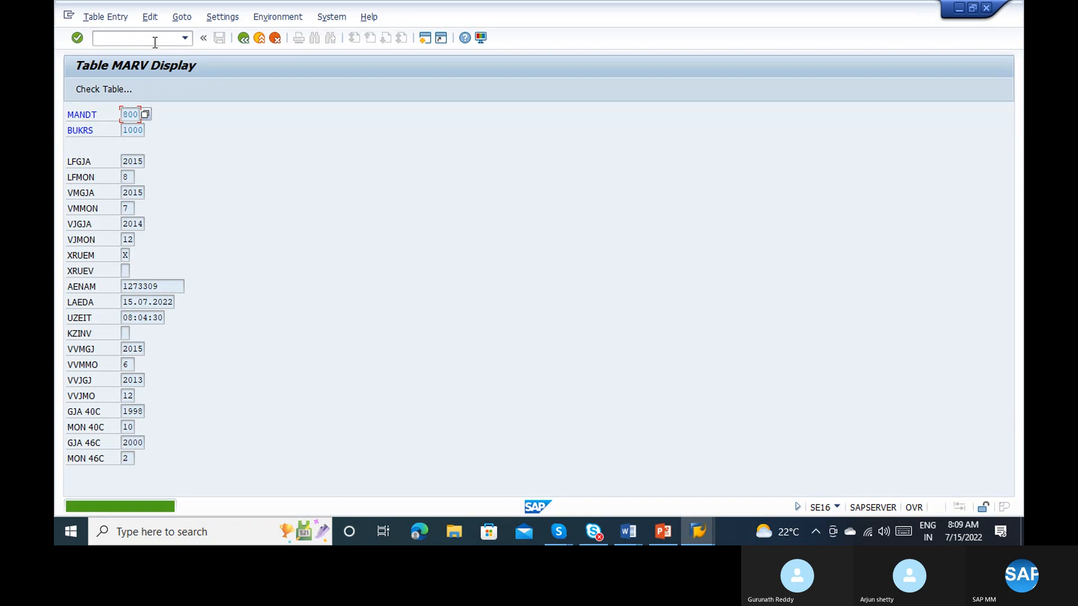
key("Return")
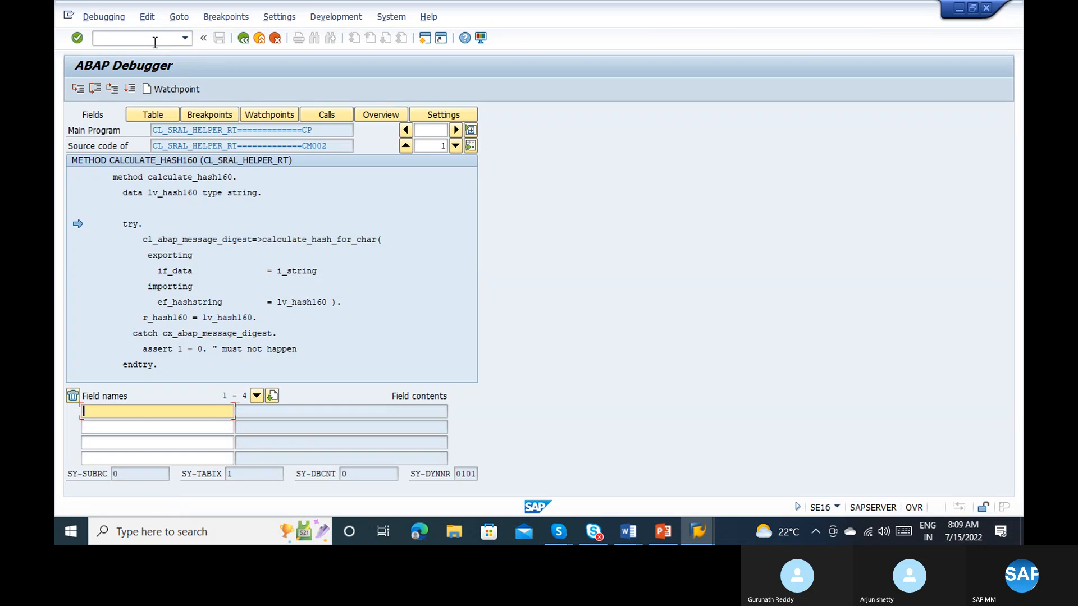
left_click(112, 89)
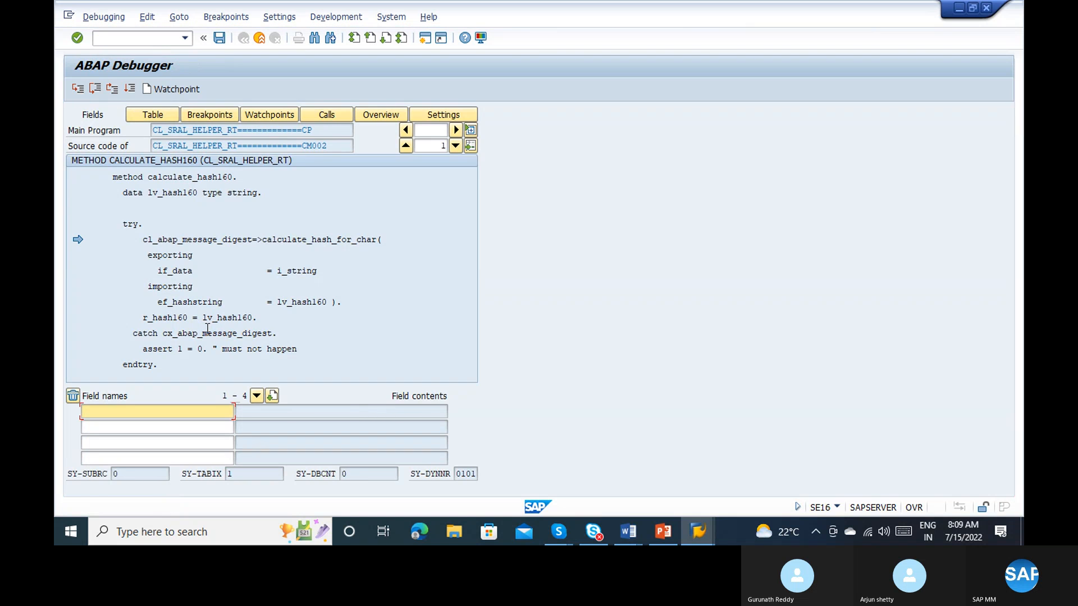
left_click(112, 88)
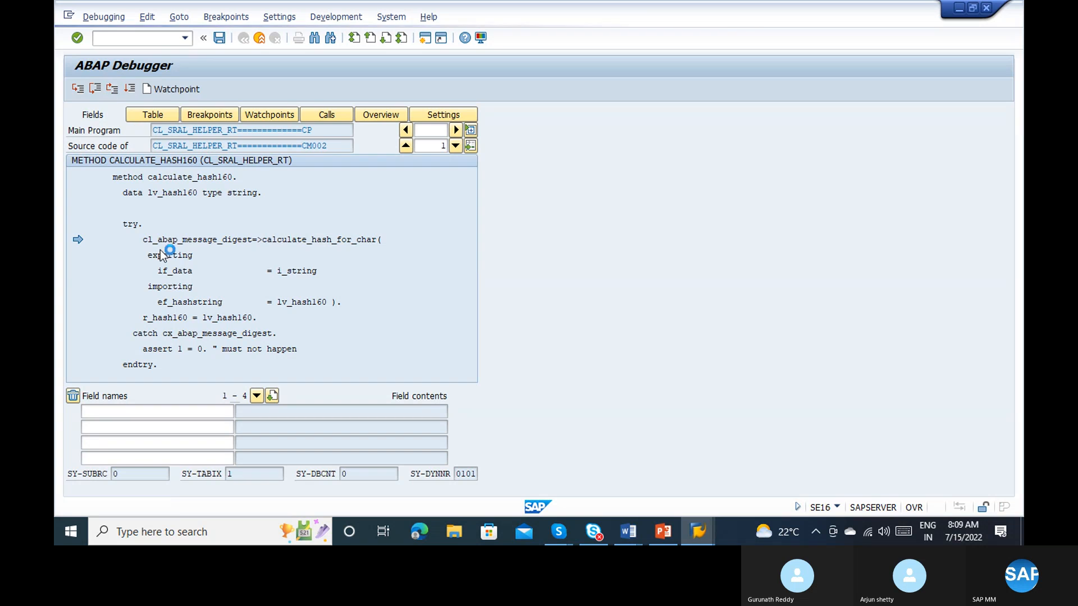
left_click(112, 89)
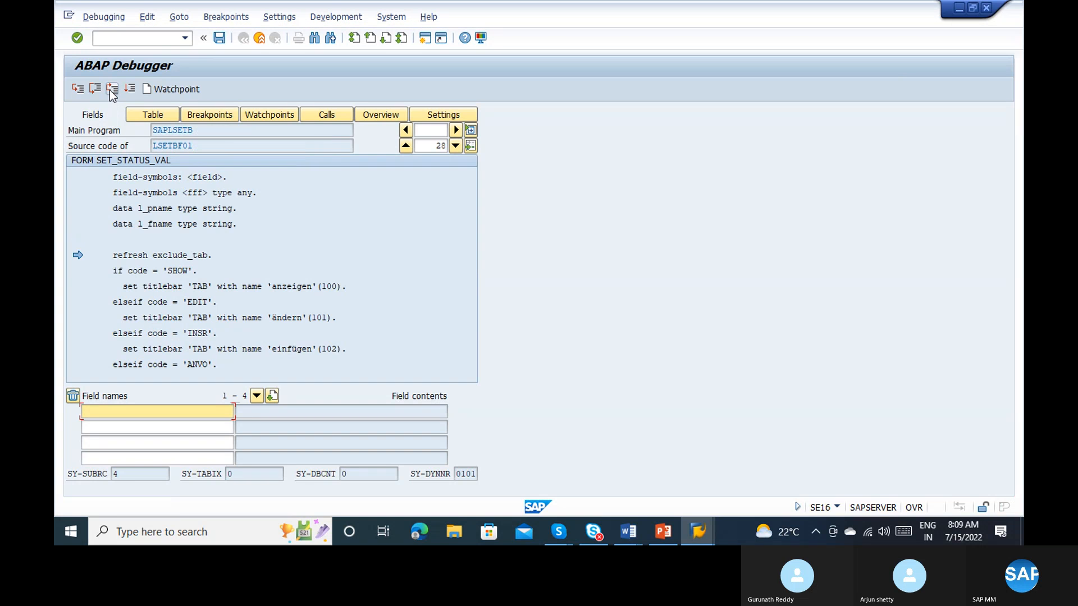
Step: Add variable code to the debugger's watched fields and try to set its content to EDIT
double_click(134, 270)
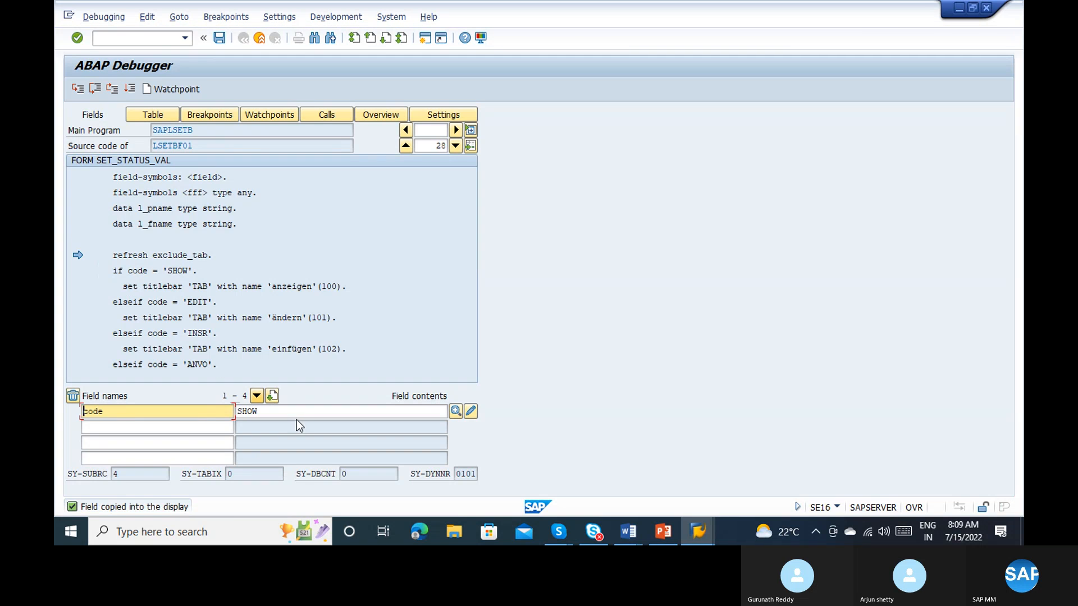
left_click(282, 413)
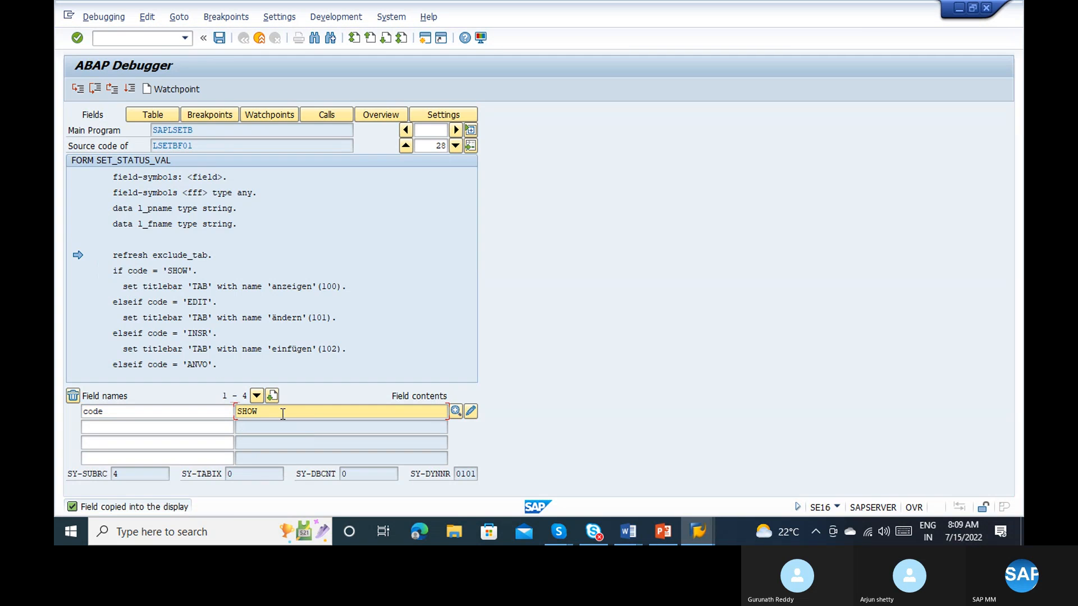
key("BackSpace")
key("BackSpace")
key("BackSpace")
key("BackSpace")
type("SHOW")
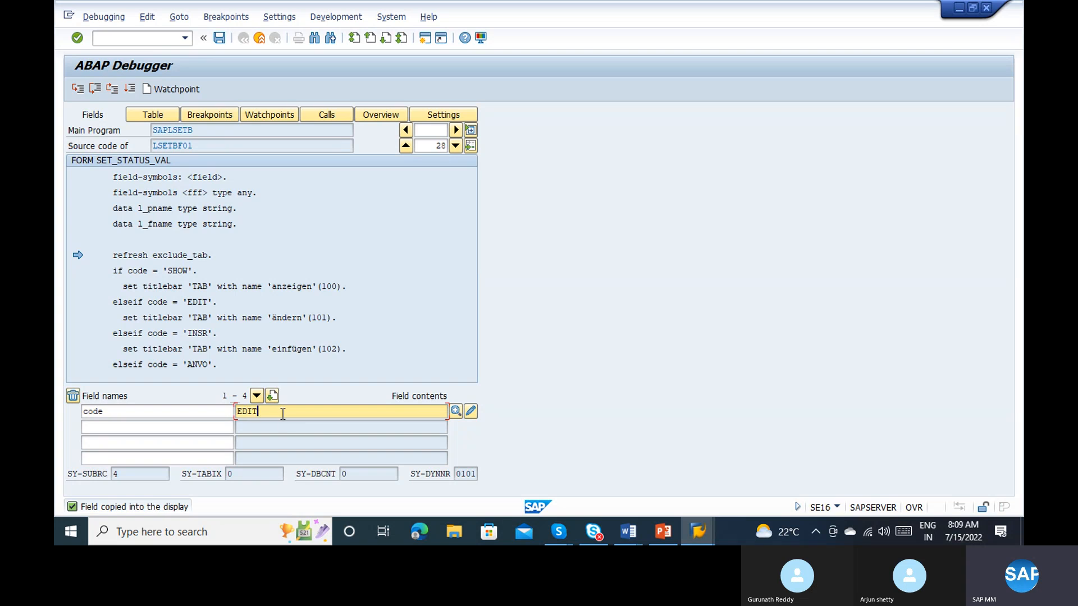
key("Return")
Step: Clear the content of variable code, apply the change, and try again to enter EDIT
left_click(282, 414)
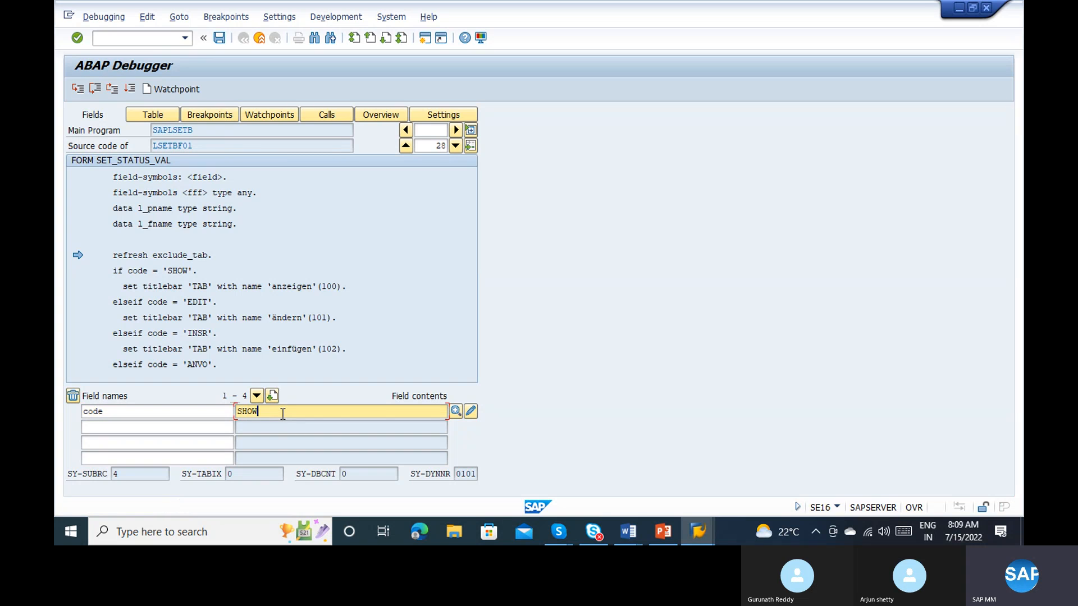
key("BackSpace")
key("BackSpace")
key("BackSpace")
key("BackSpace")
left_click(470, 414)
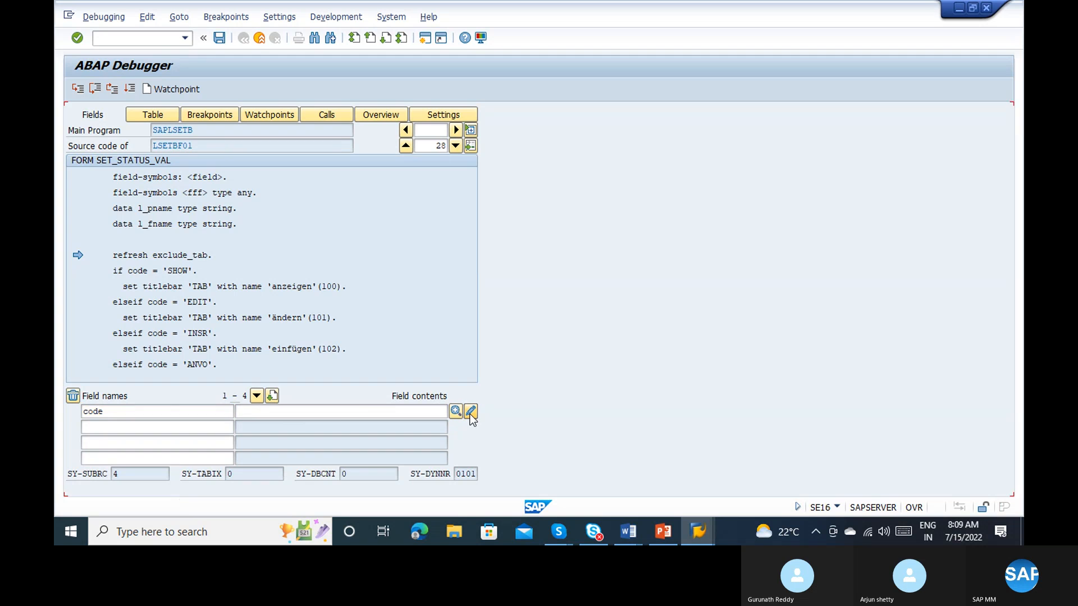
left_click(338, 411)
type("EDIT")
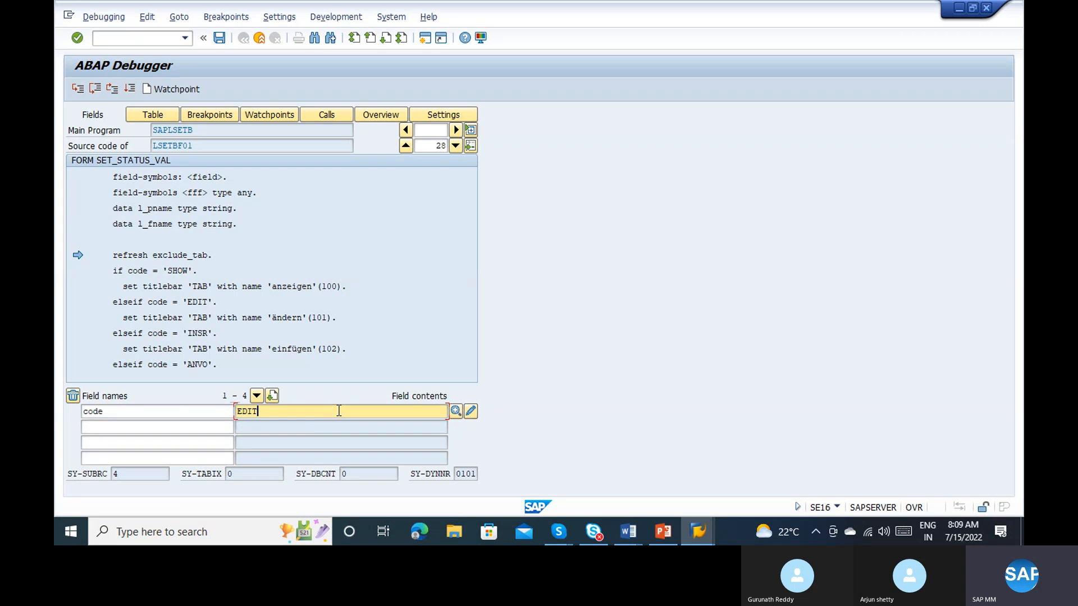
key("Return")
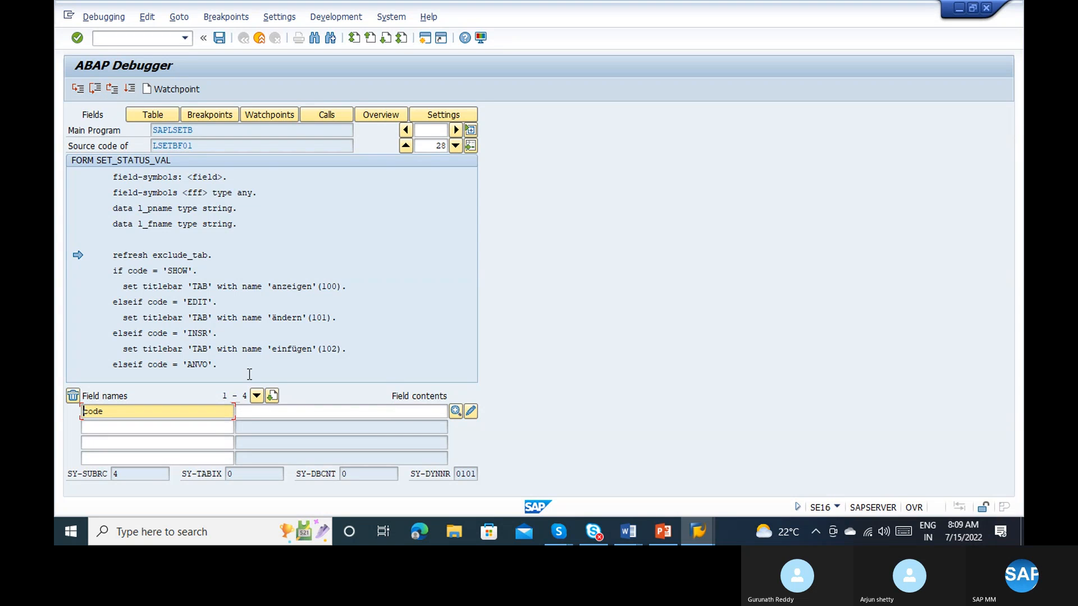
left_click(272, 412)
type("EDIT")
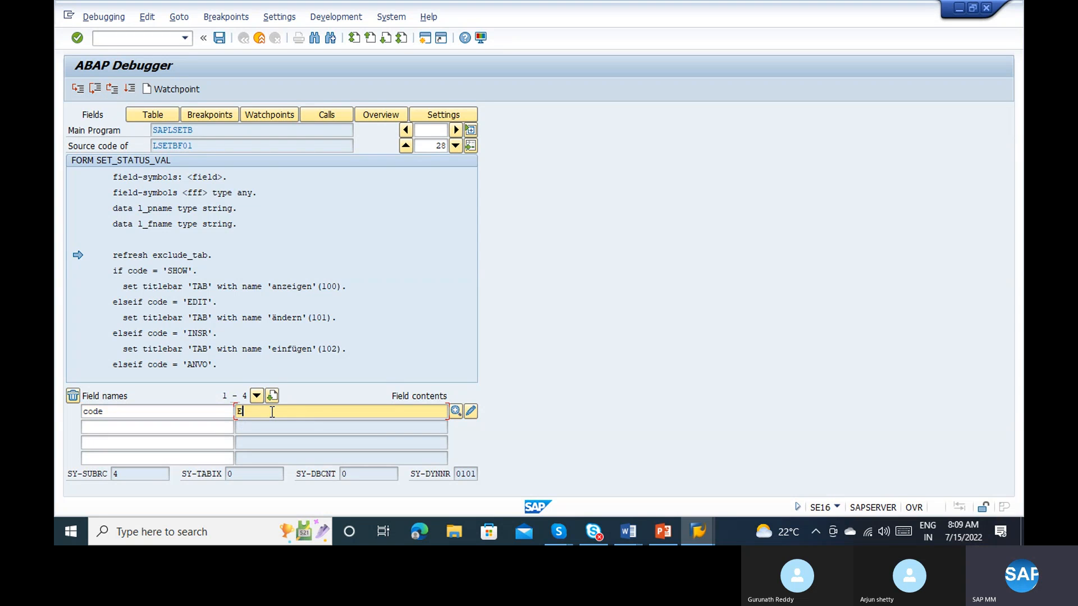
Step: Resume execution, return to the MARV entry list, and display company code 1000's record again
left_click(115, 90)
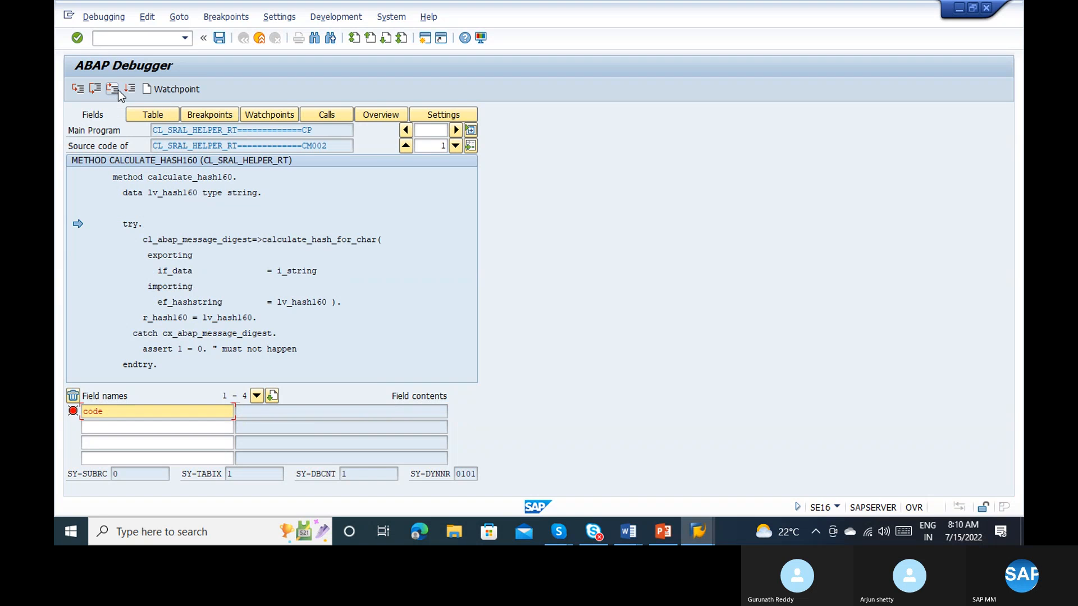
left_click(129, 89)
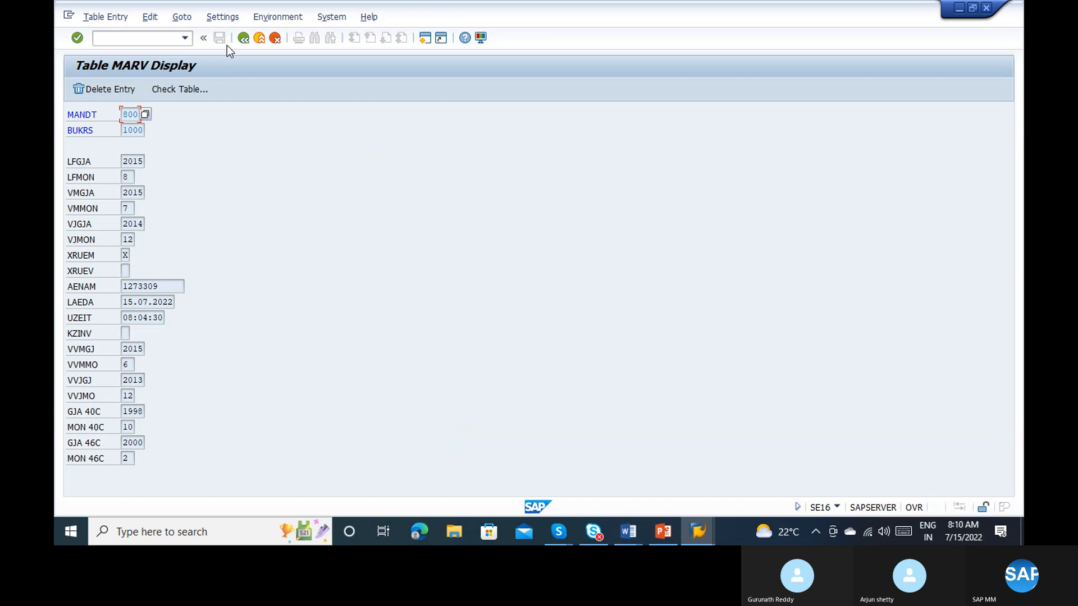
left_click(236, 42)
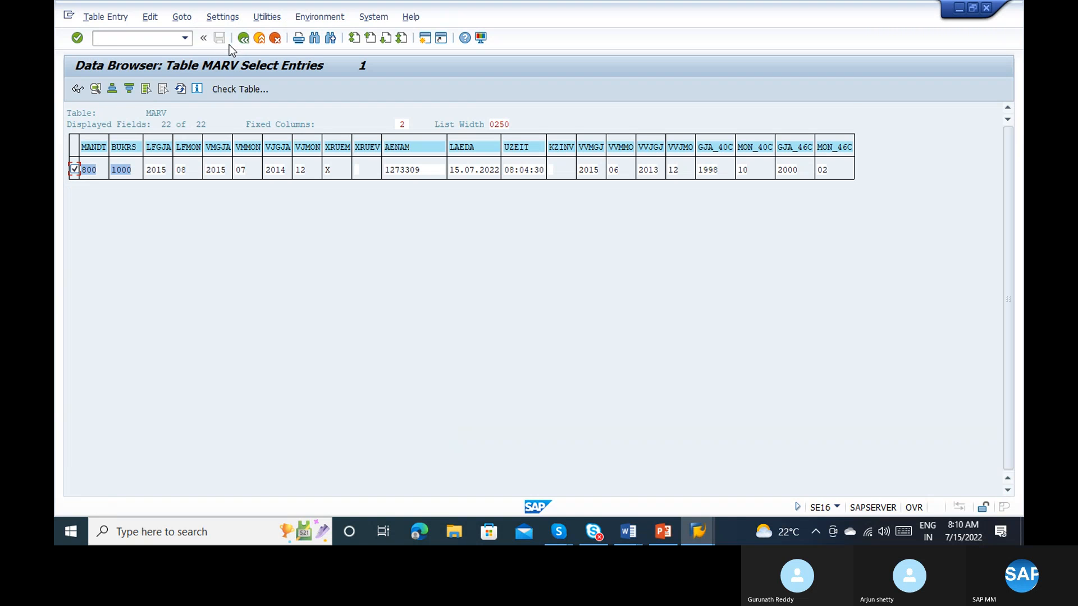
left_click(78, 90)
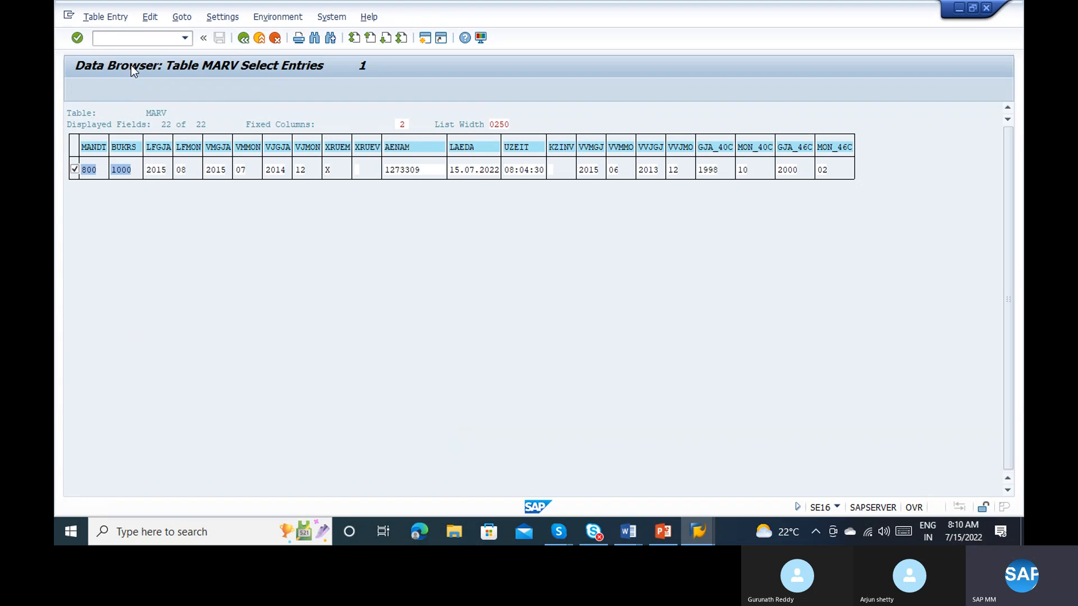
left_click(131, 39)
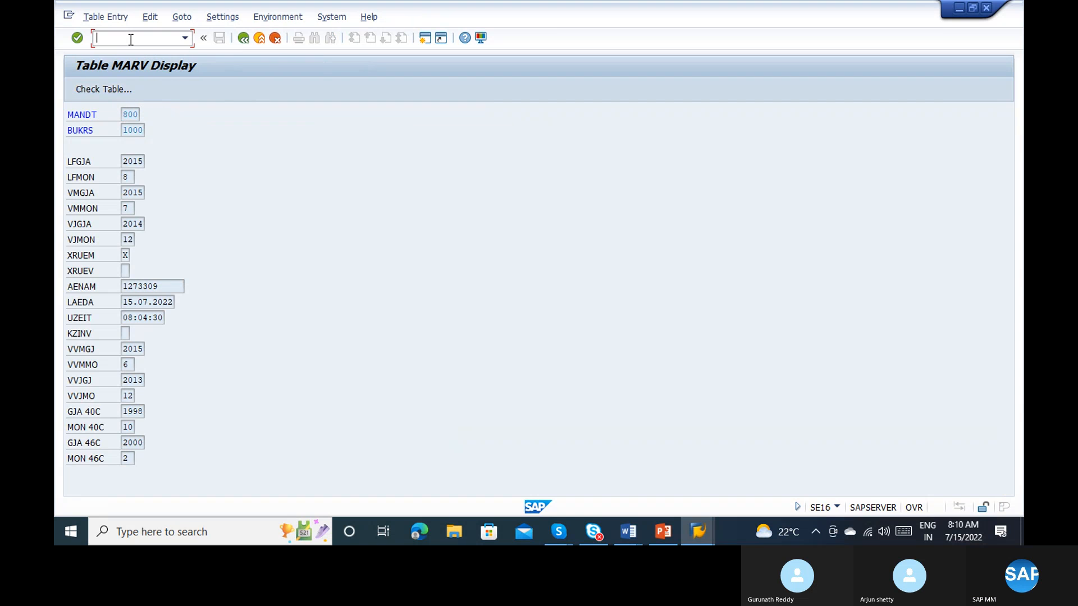
Step: Switch to the empty goods receipt session and exit it completely
key("alt+Tab")
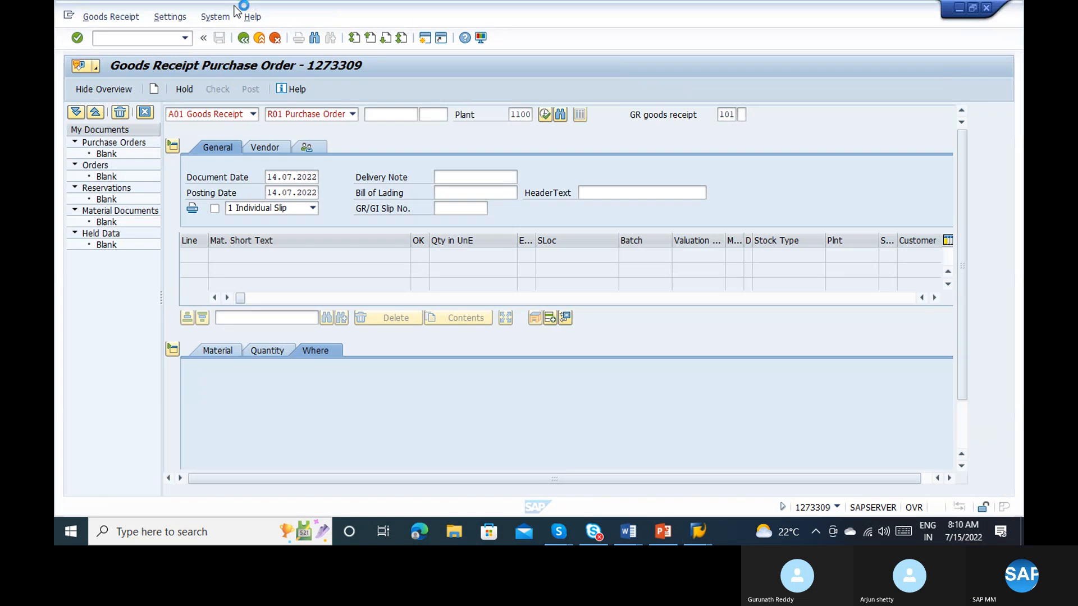
left_click(261, 43)
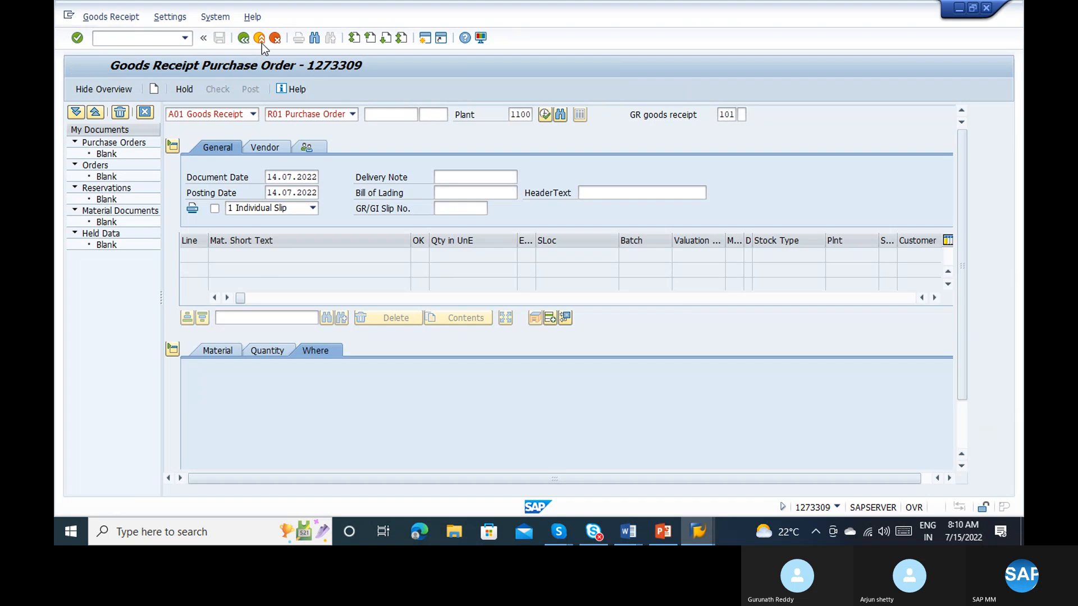
left_click(262, 42)
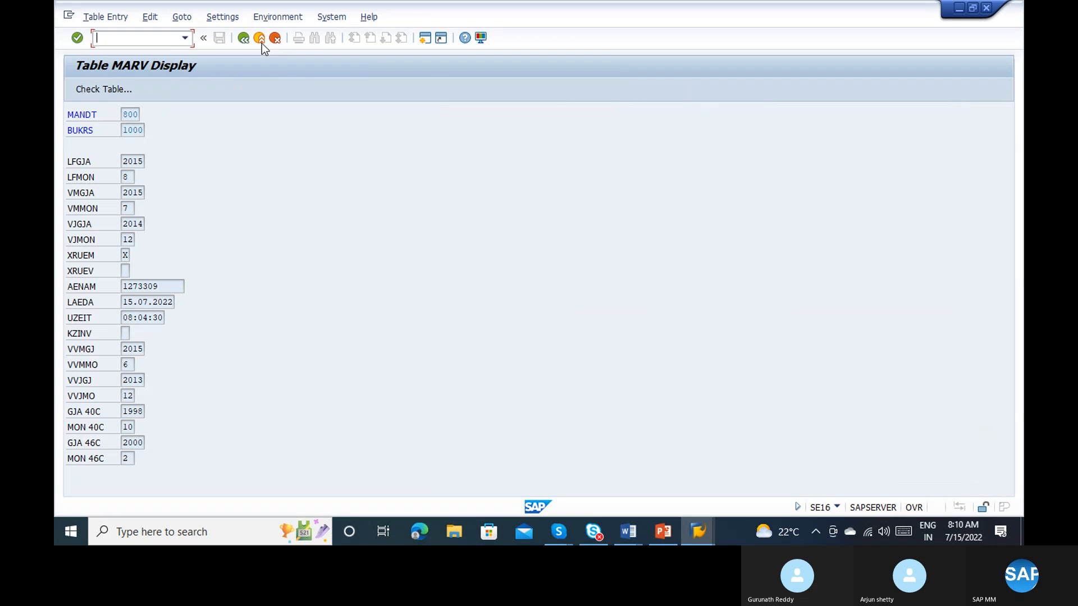
Step: Activate debugging on the MARV record display and switch from the classic debugger to the new ABAP Debugger
type("/n")
key("Return")
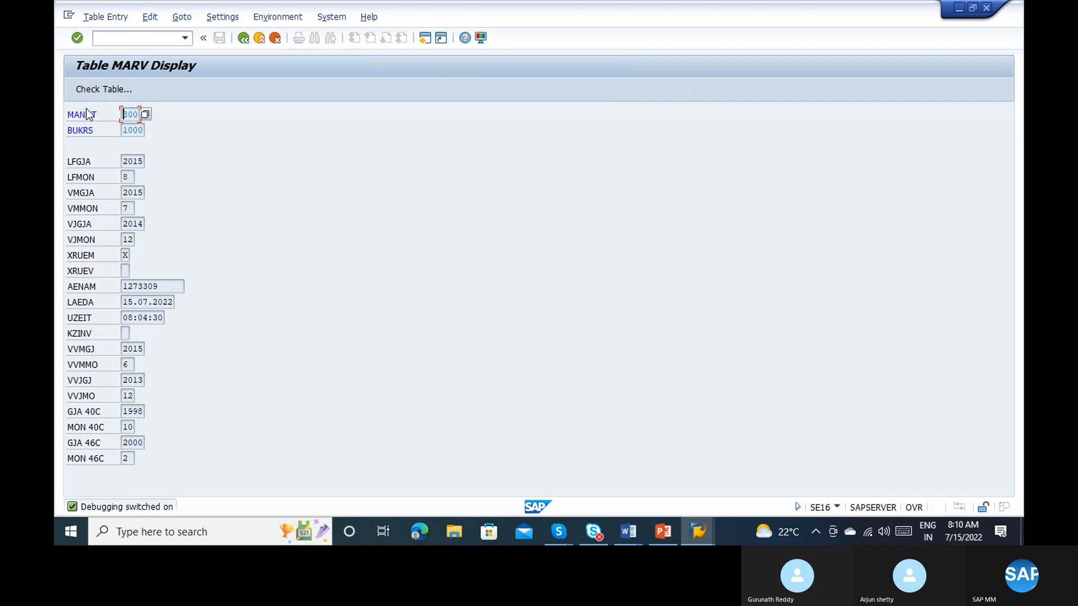
key("Return")
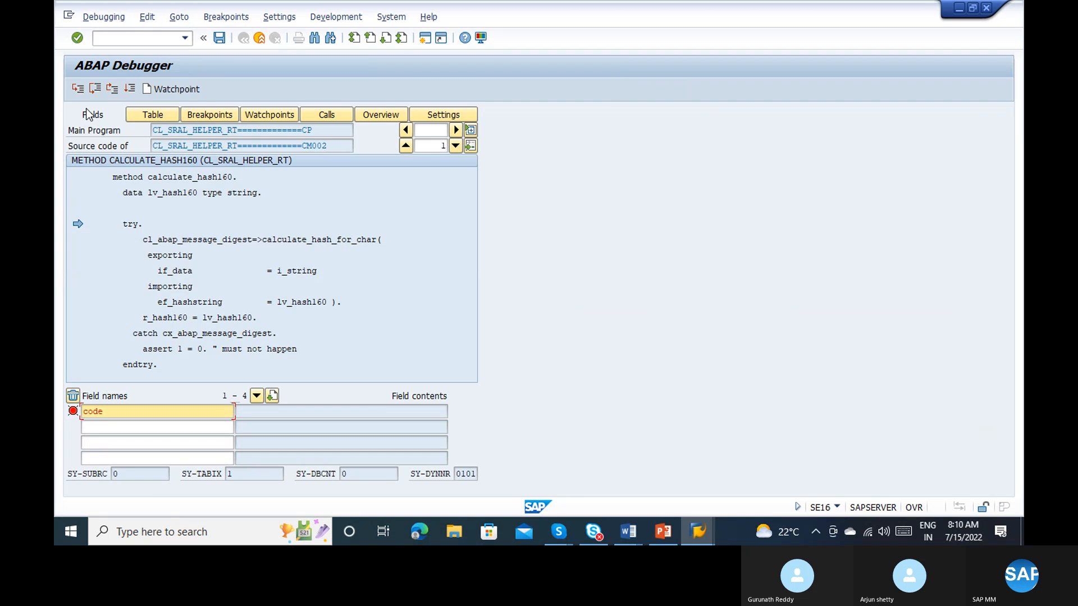
left_click(94, 17)
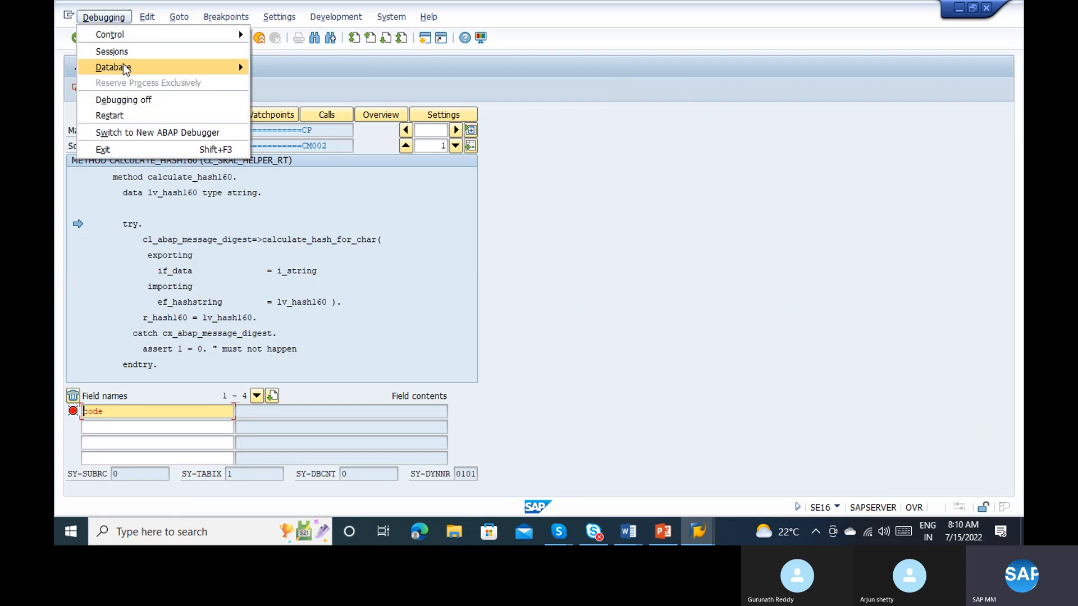
left_click(155, 132)
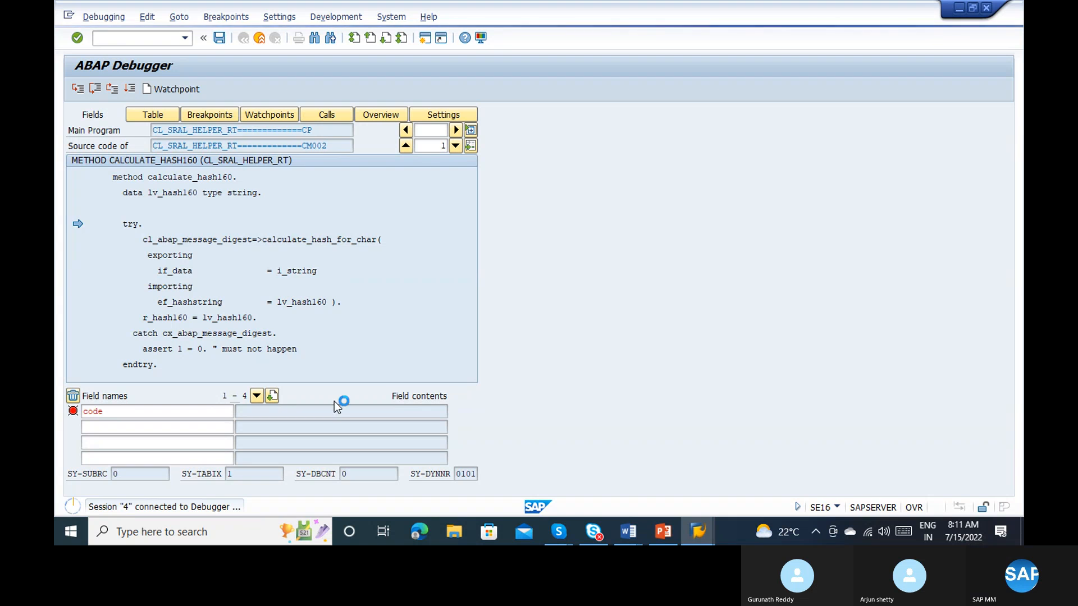
Step: Close the open SAP Easy Access session and go to the new ABAP Debugger window
mouse_move(703, 528)
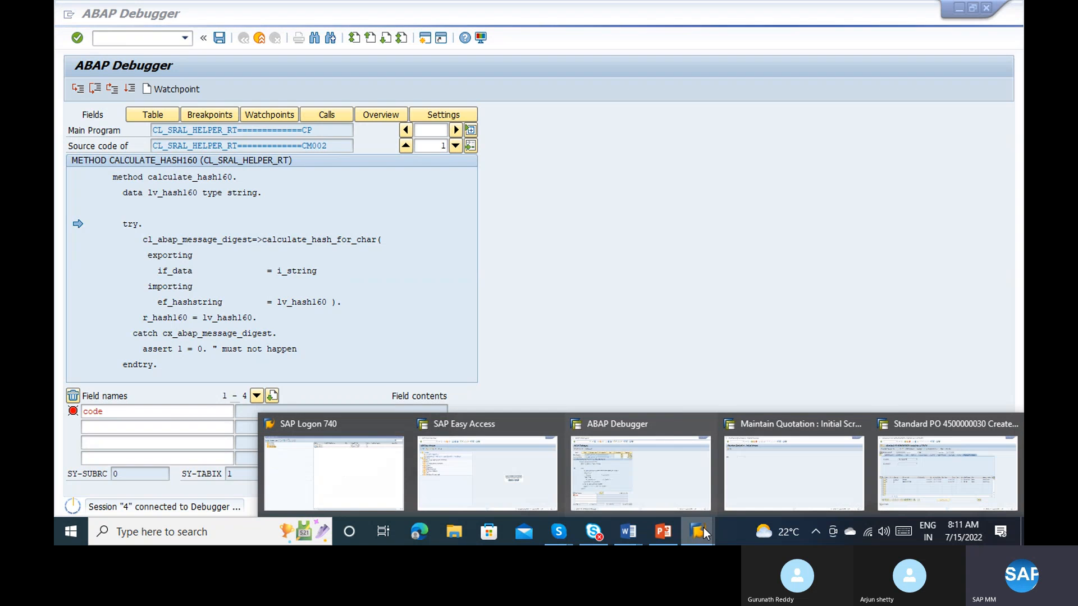
left_click(658, 469)
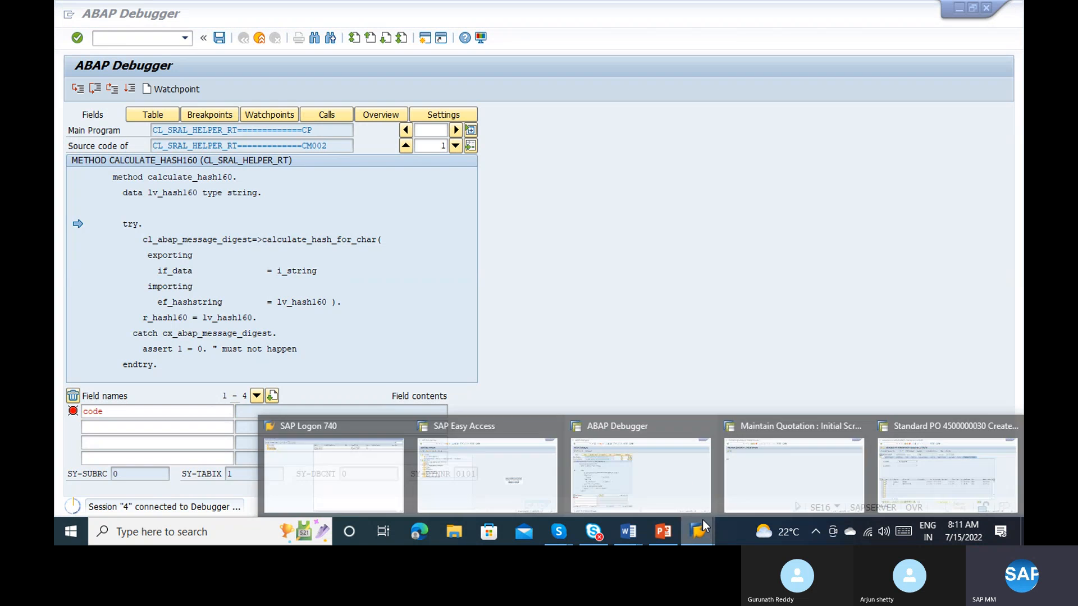
left_click(524, 457)
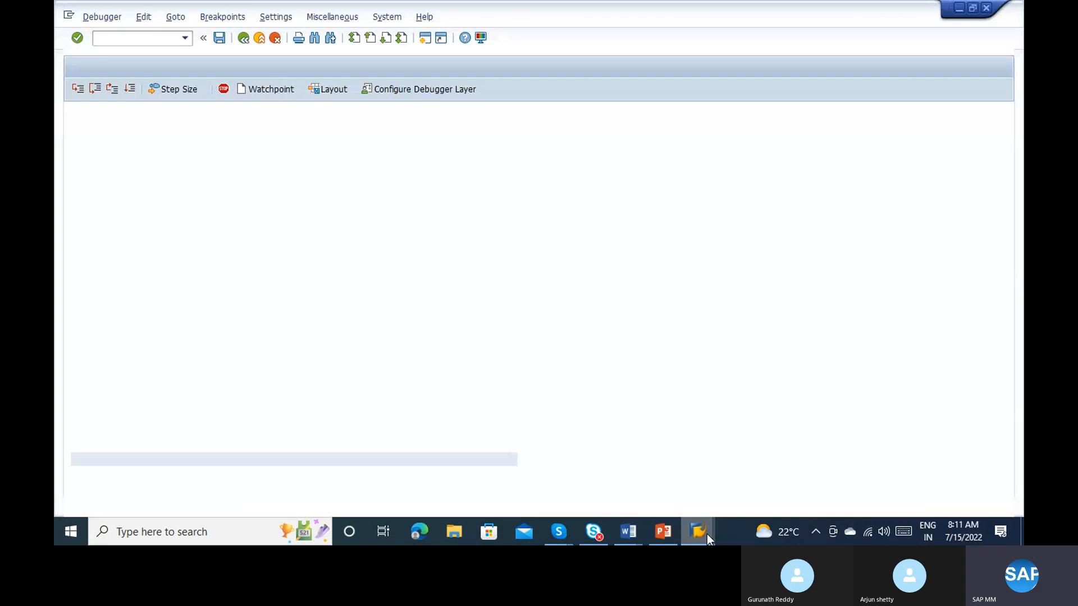
mouse_move(706, 534)
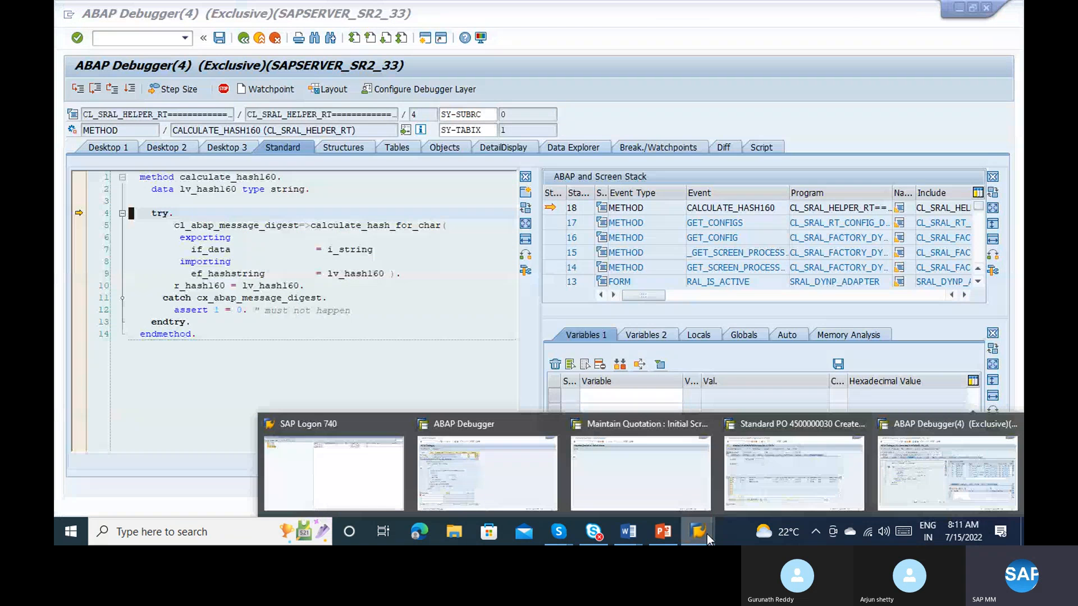
left_click(318, 249)
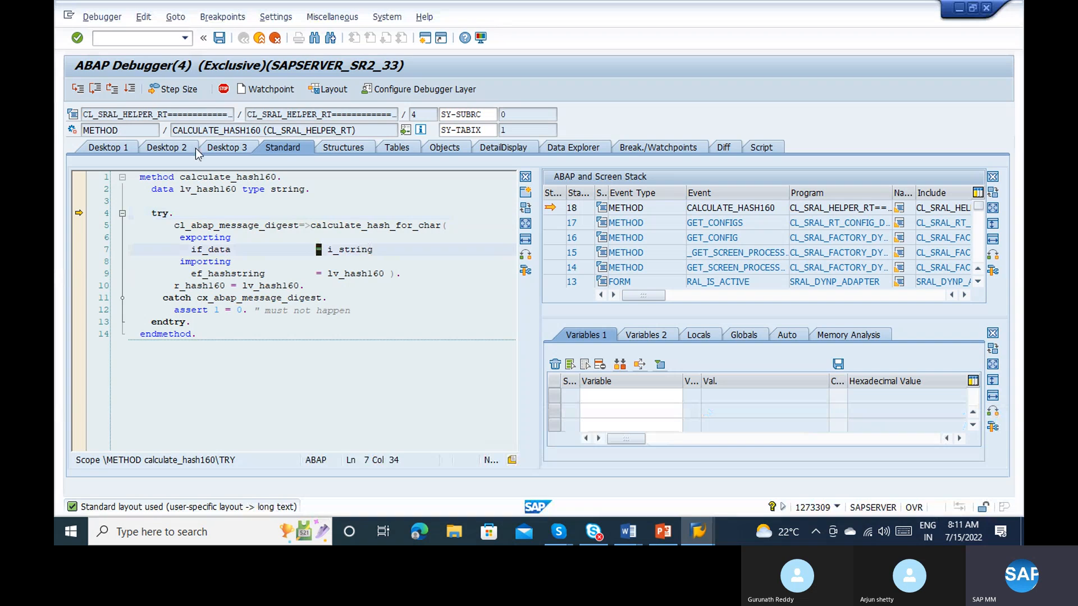
Step: Step out of the current routines to form SET_STATUS_VAL and place the cursor in the code = 'SHOW' branch
left_click(113, 95)
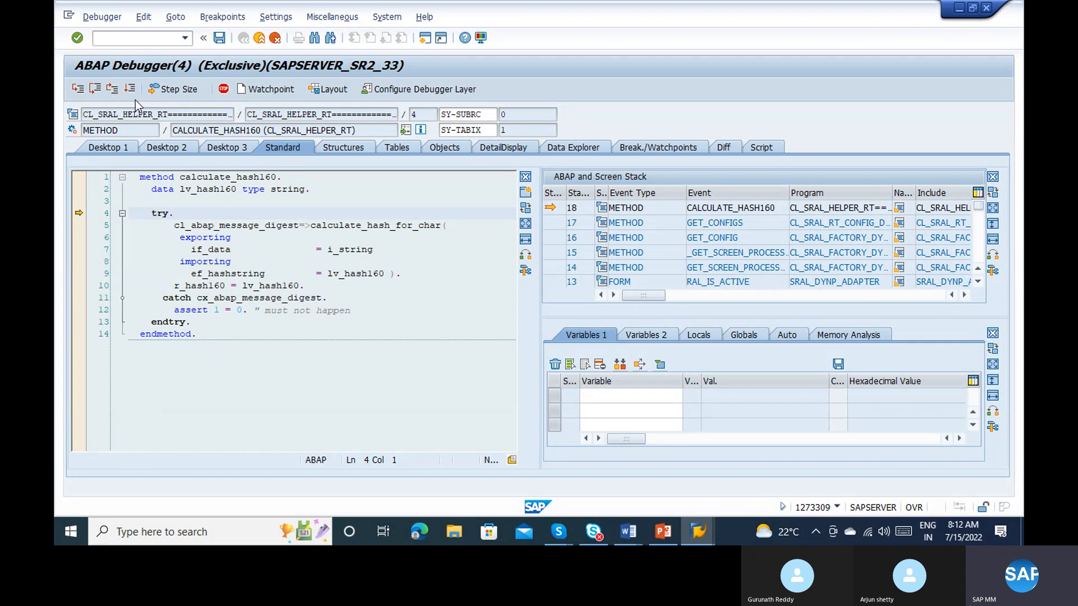
left_click(113, 91)
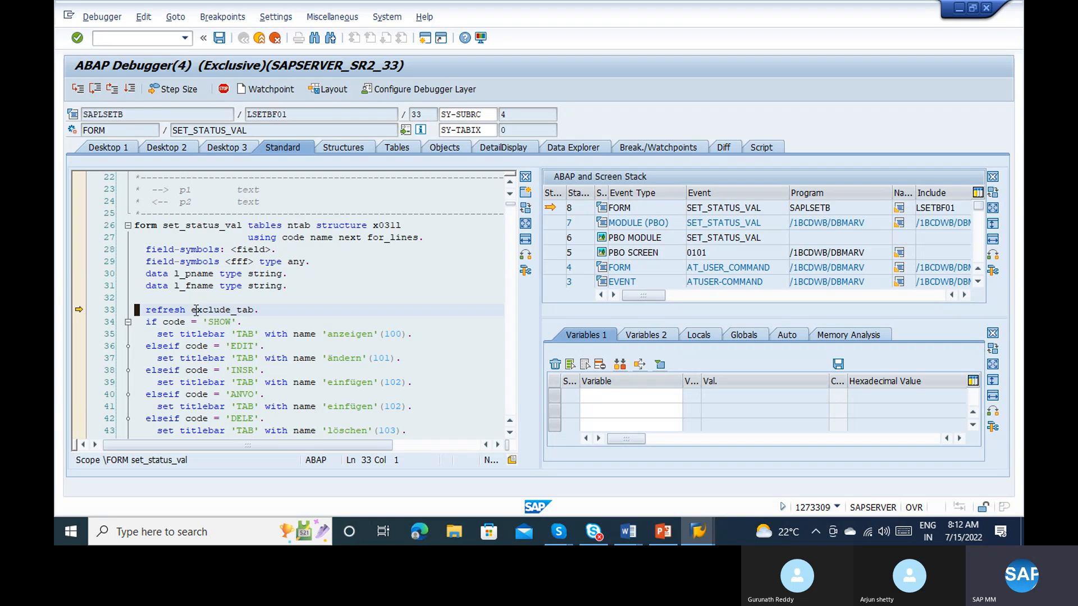
left_click(180, 334)
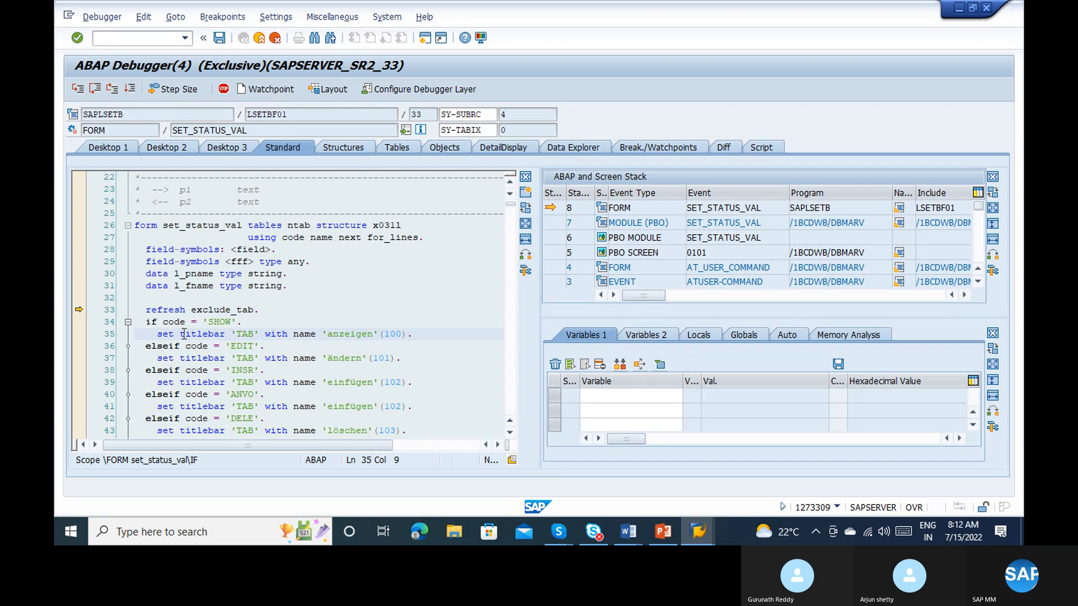
Step: Add the variable code from the line 34 condition to the debugger's watched variables
double_click(170, 324)
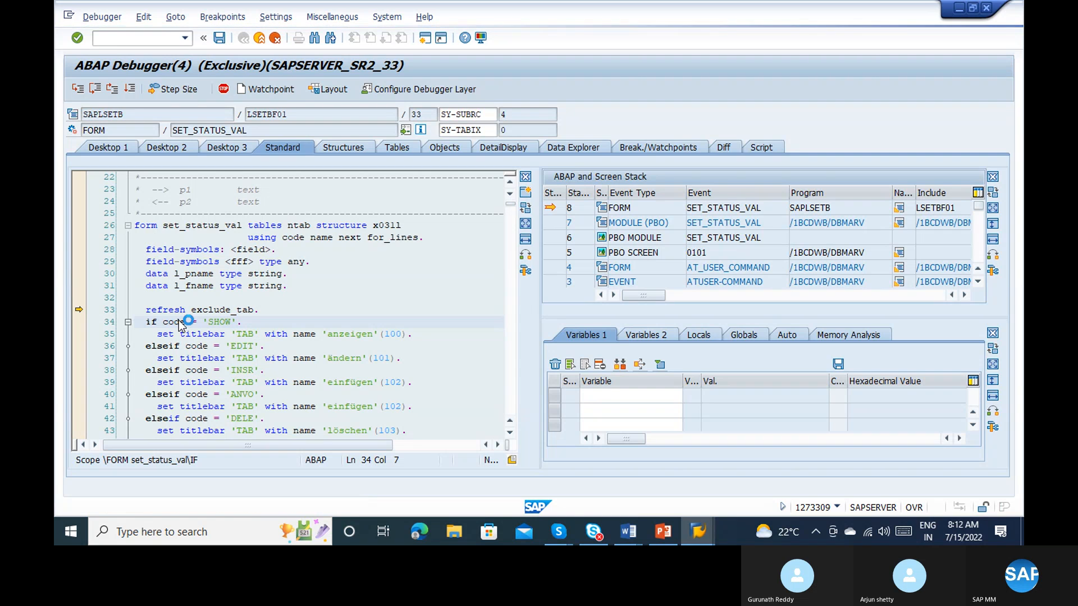
mouse_move(180, 321)
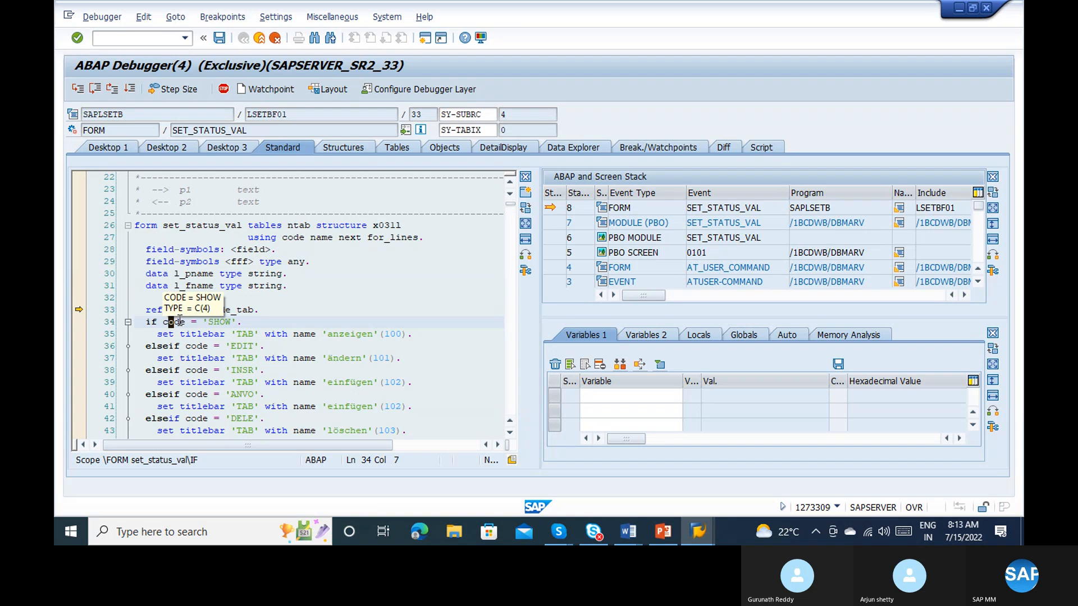
double_click(197, 357)
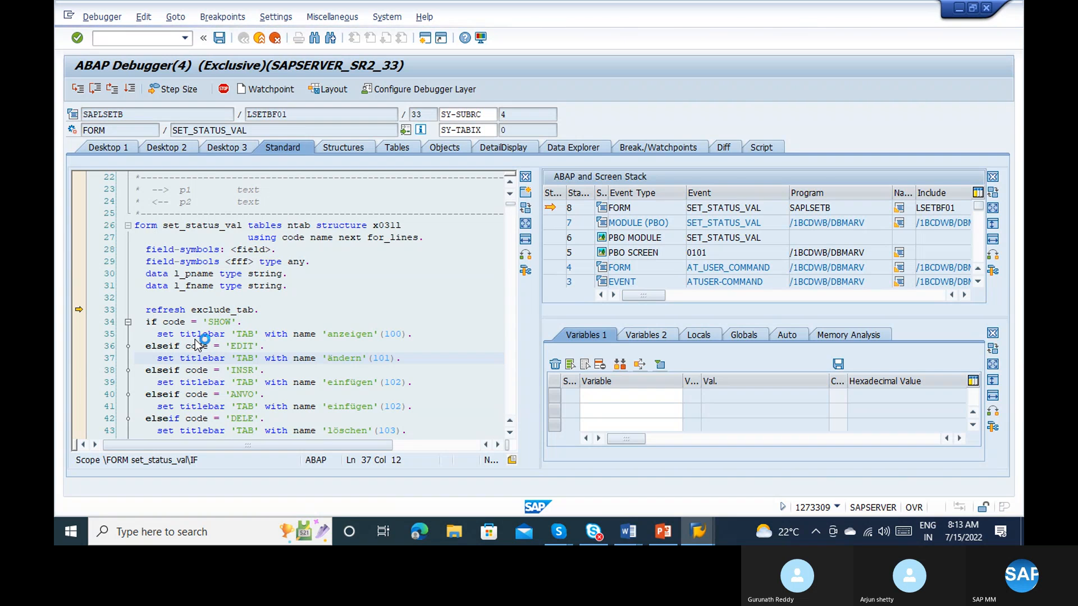
mouse_move(196, 343)
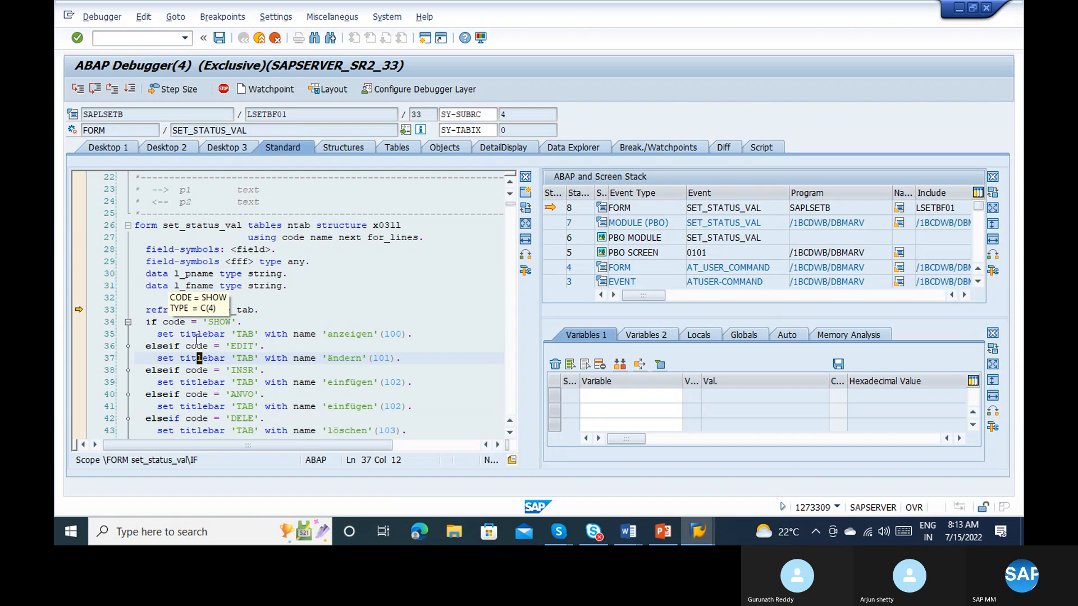
left_click(175, 324)
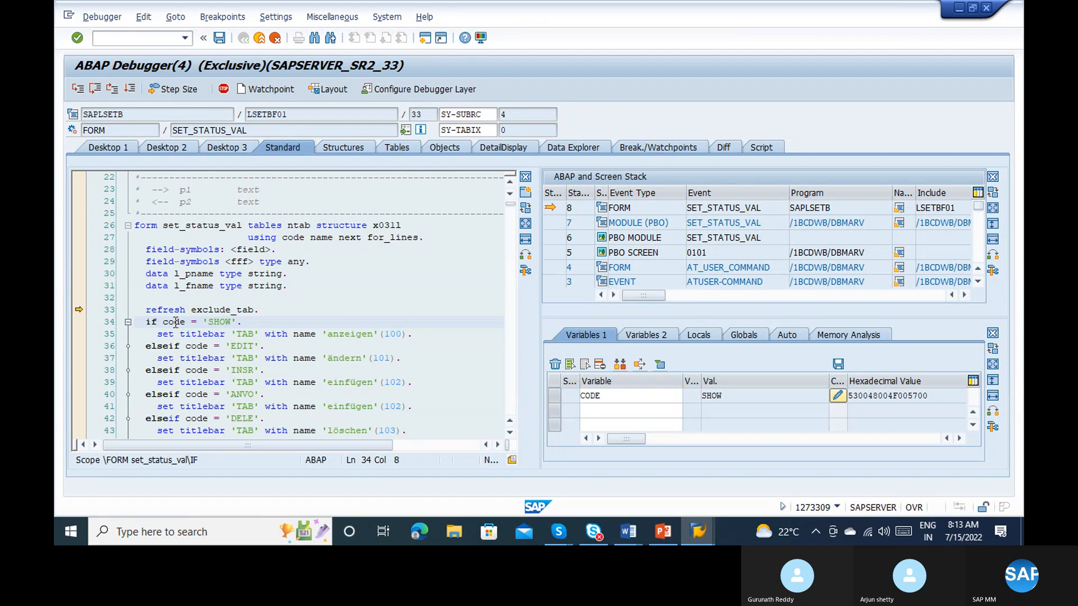
Step: Change the value of variable CODE to EDIT and continue execution to the editable MARV record
left_click(838, 396)
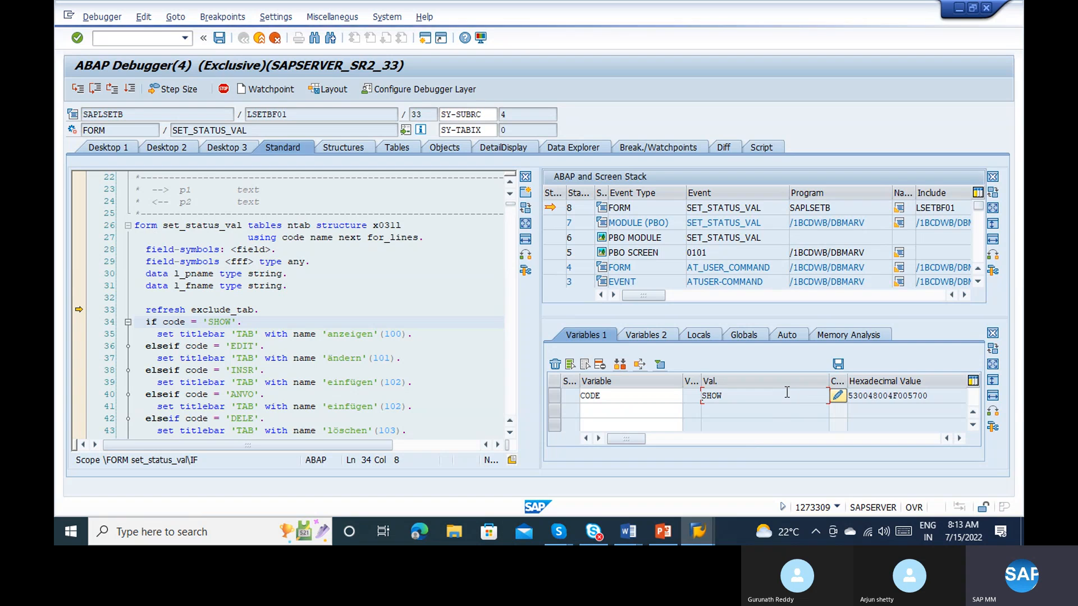
key("BackSpace")
key("BackSpace")
key("BackSpace")
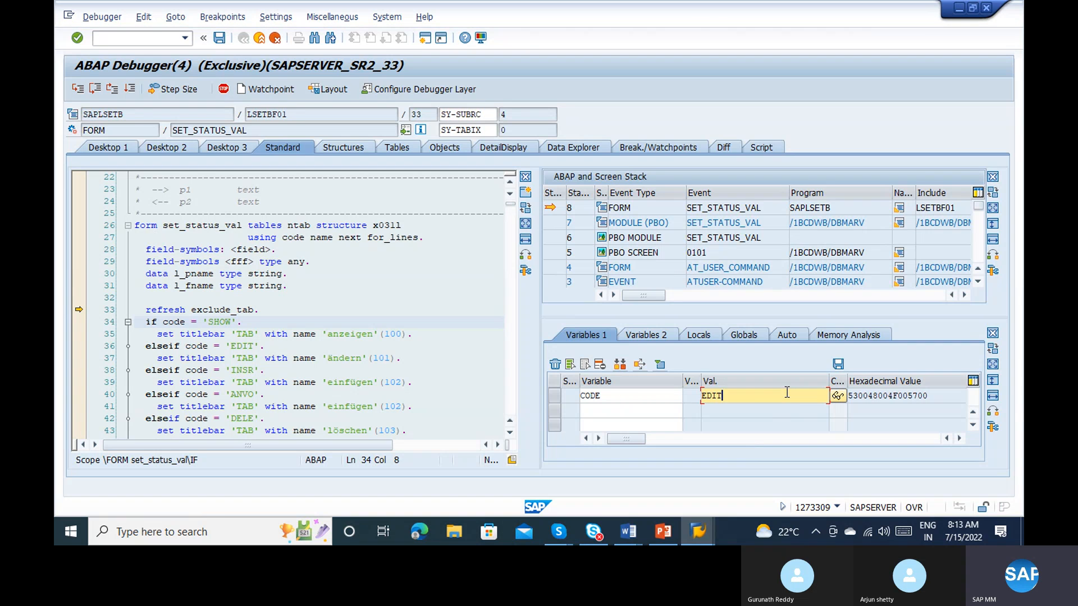
type("EDIT")
key("Return")
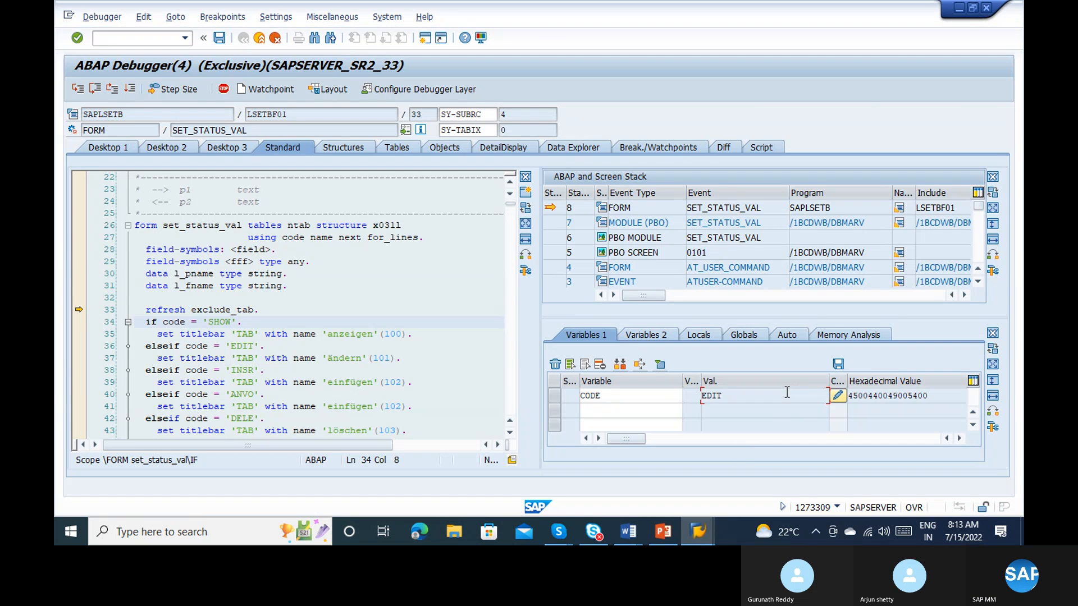
left_click(127, 92)
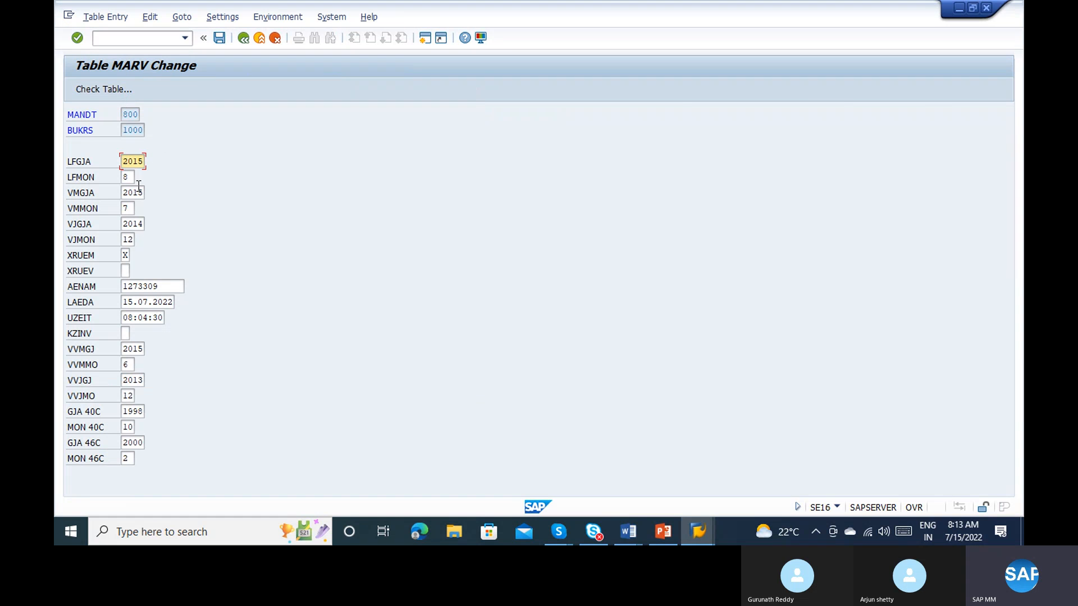
Step: Set LFGJA 2022, LFMON 07, VMGJA 2022, VMMON 06 and VJGJA 2021 for company code 1000, and save the MARV record
left_click(129, 177)
key("shift+Tab")
key("Tab")
key("Tab")
type("202")
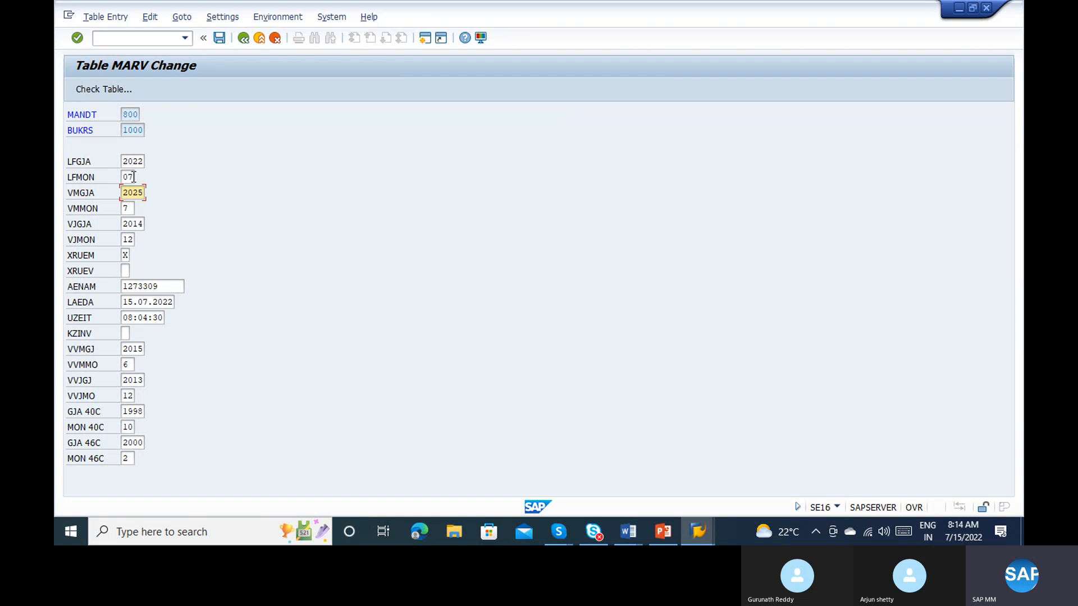
type("2")
key("Tab")
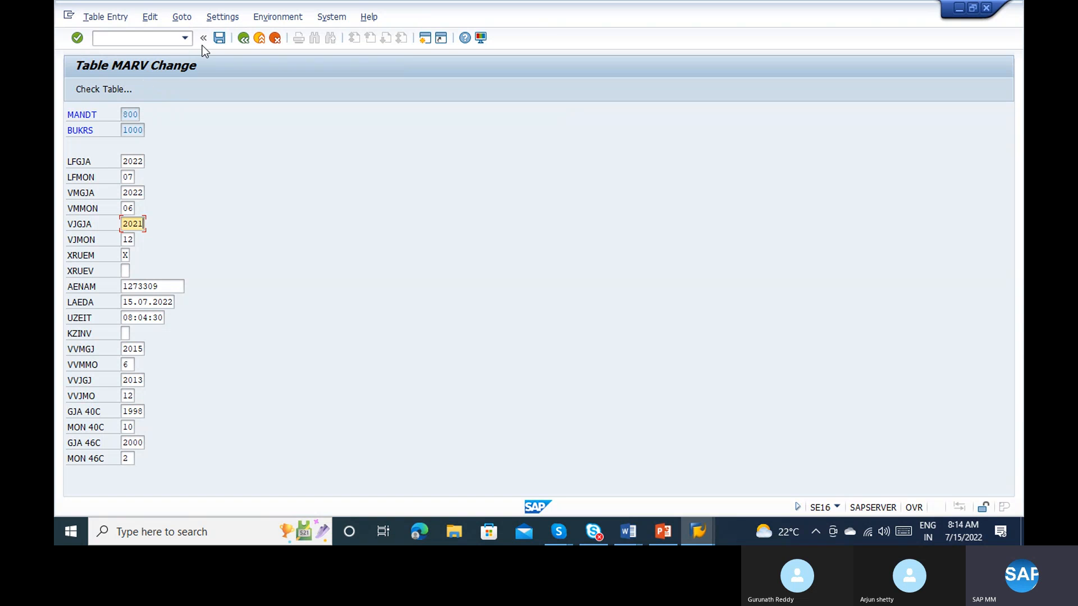
left_click(220, 38)
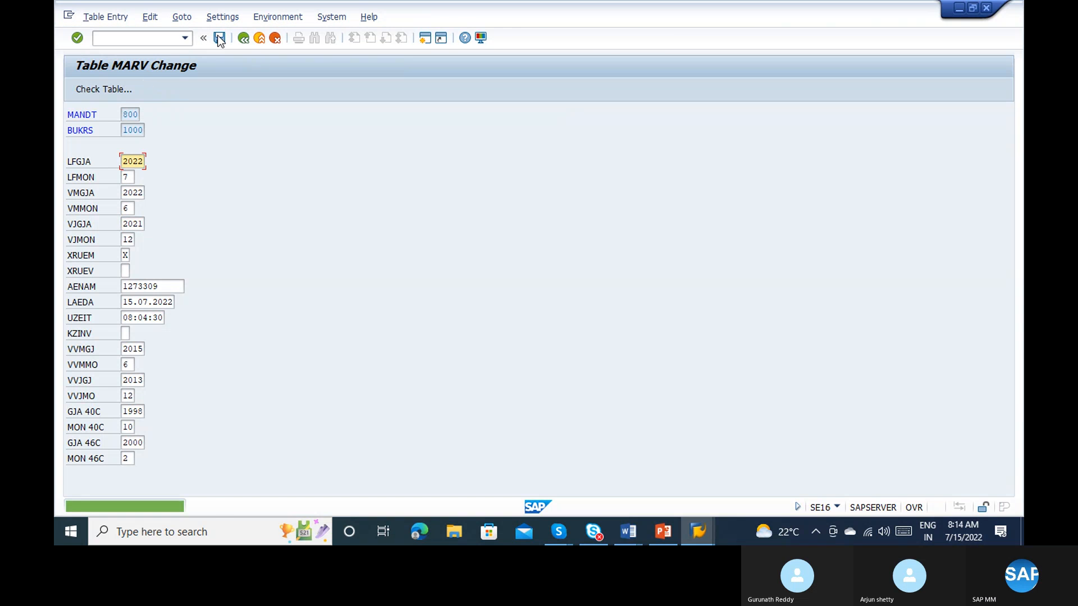
Step: Return from the MARV record to the Data Browser's initial screen and open transaction SE16N
left_click(243, 38)
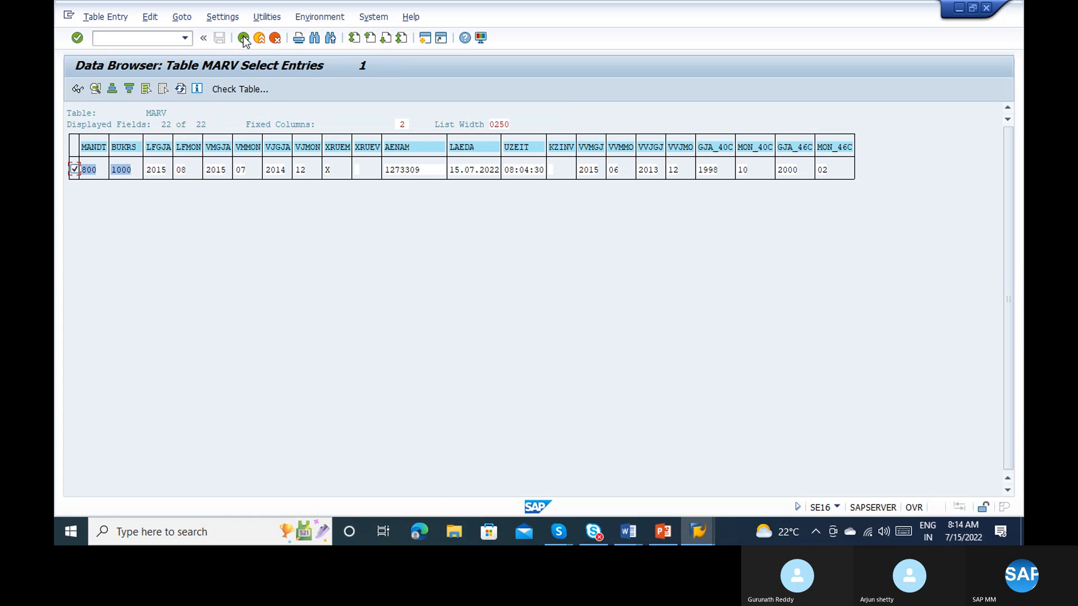
left_click(244, 41)
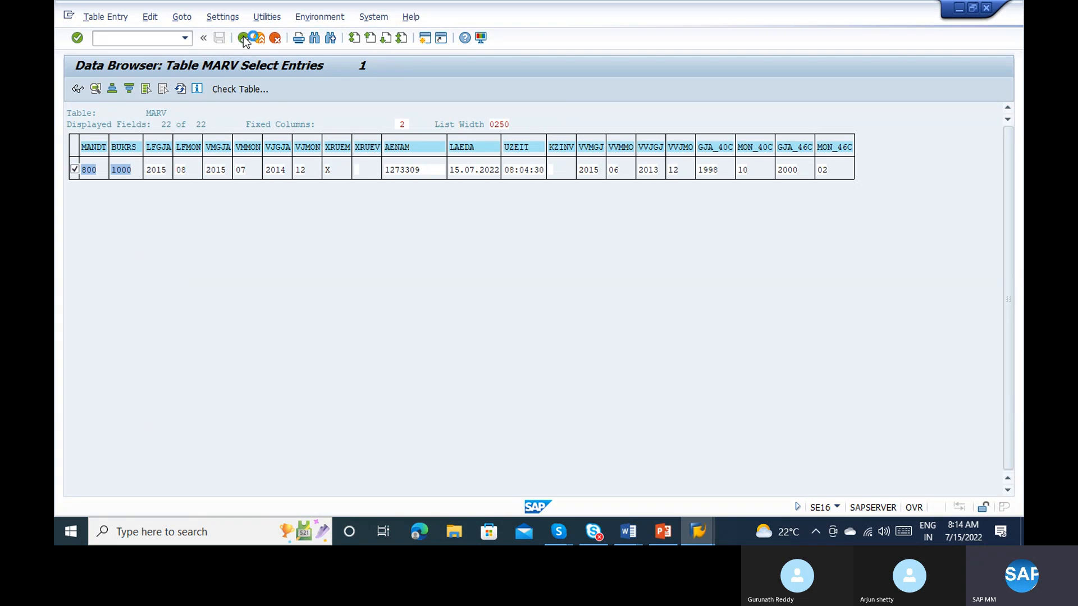
left_click(243, 38)
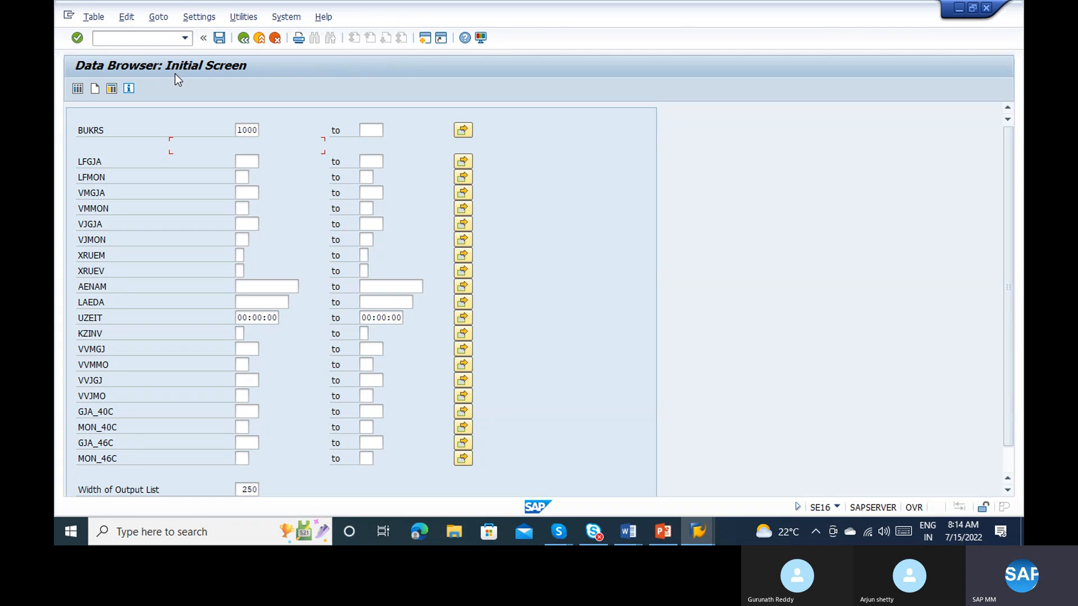
left_click(123, 39)
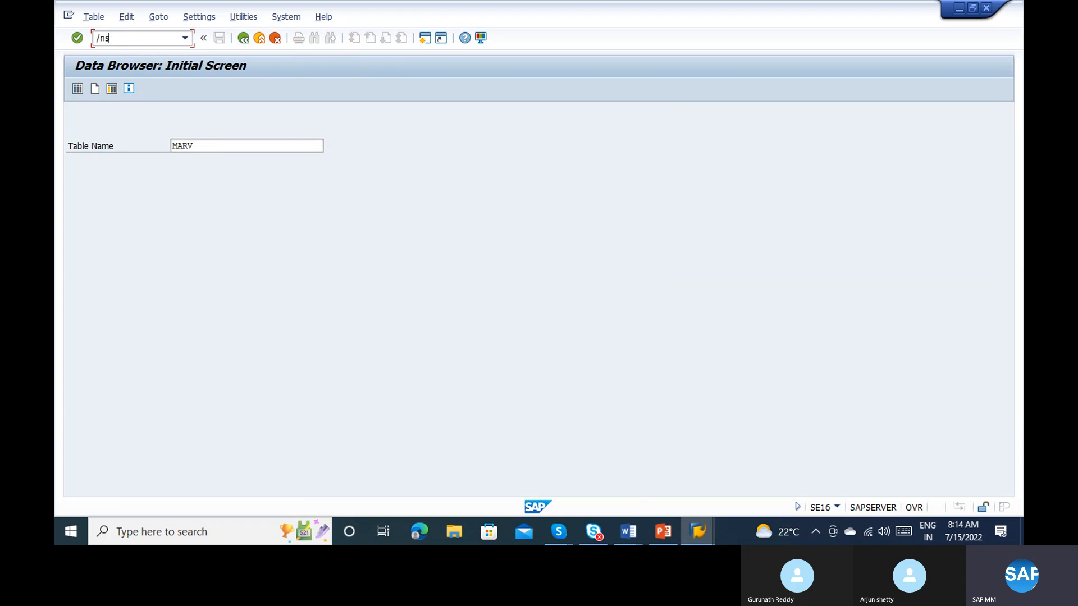
type("/nse16")
key("Return")
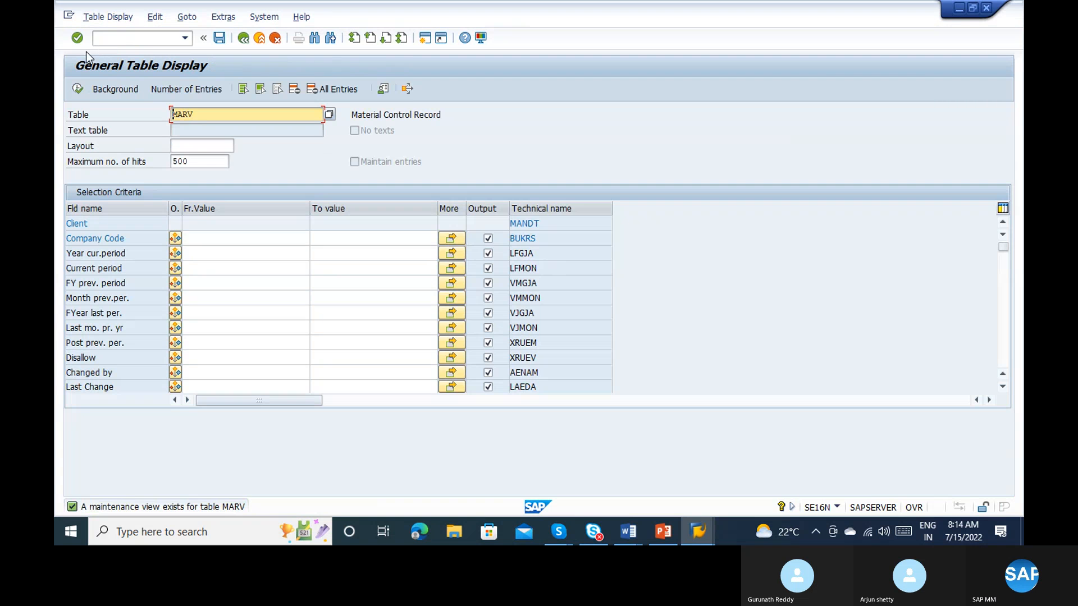
Step: Display the MARV table entries restricted to company code 1000 and examine the period fields
left_click(75, 92)
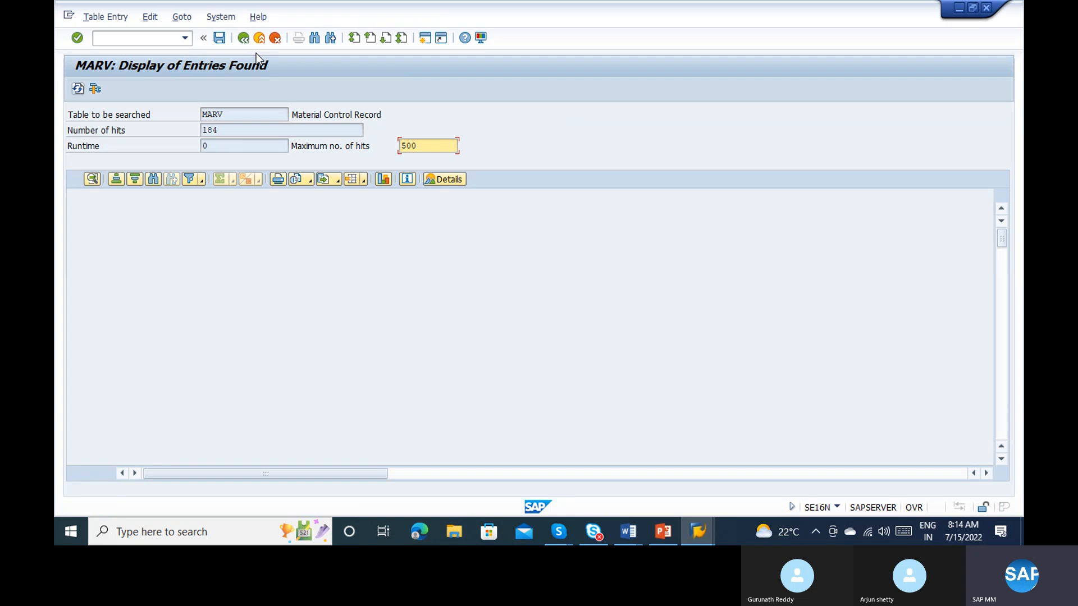
left_click(245, 40)
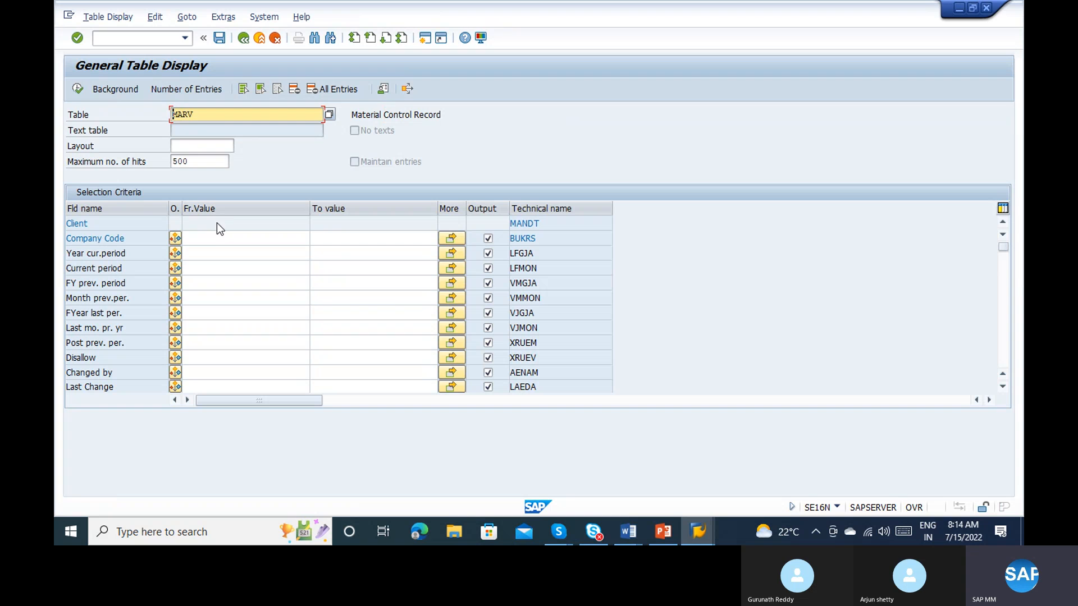
left_click(213, 238)
type("1000")
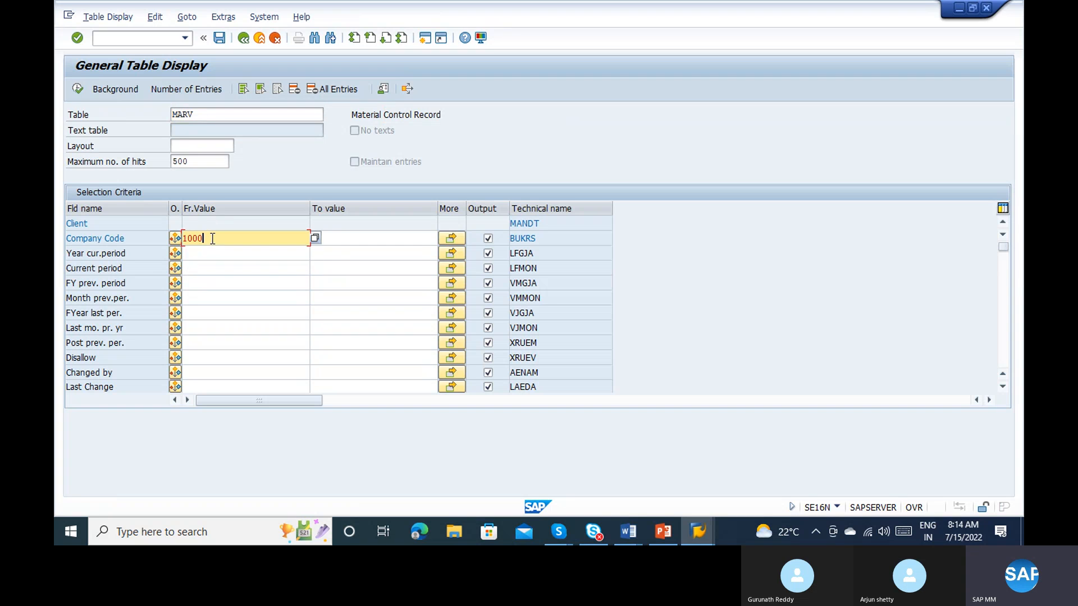
key("F8")
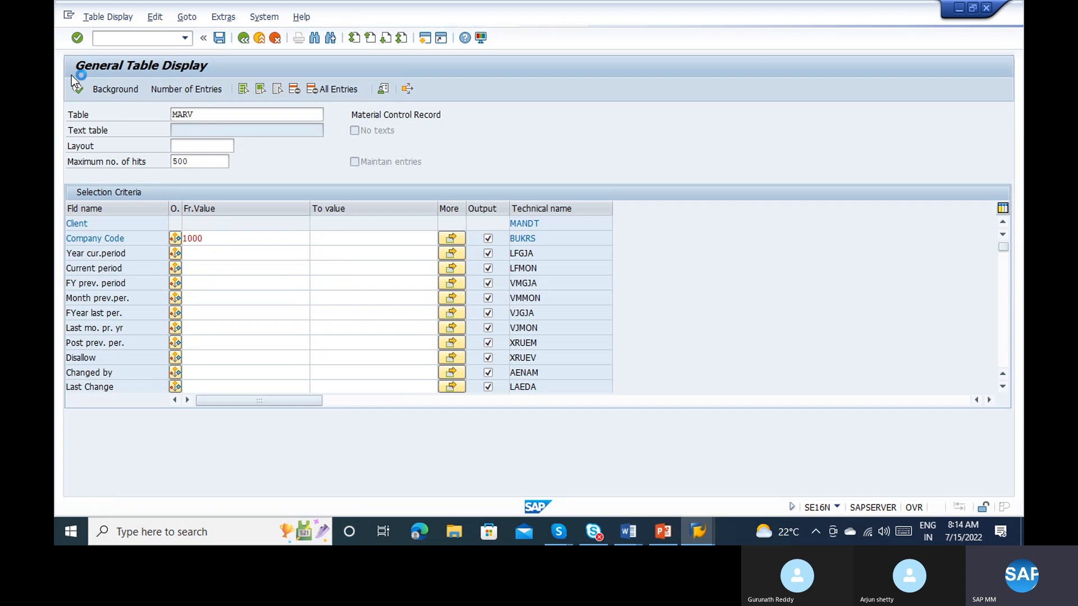
left_click(77, 89)
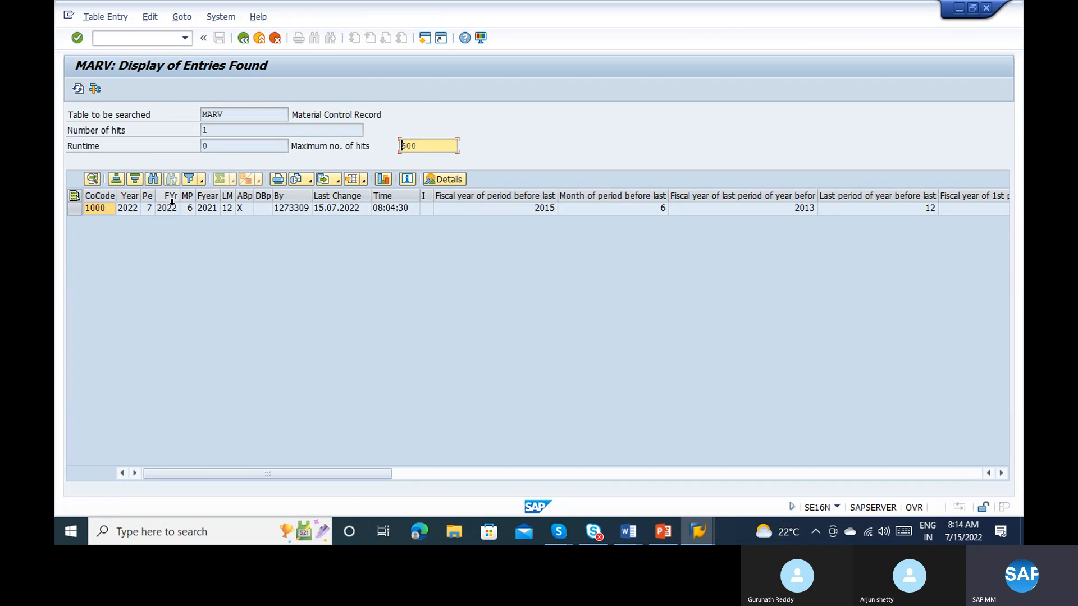
left_click(167, 208)
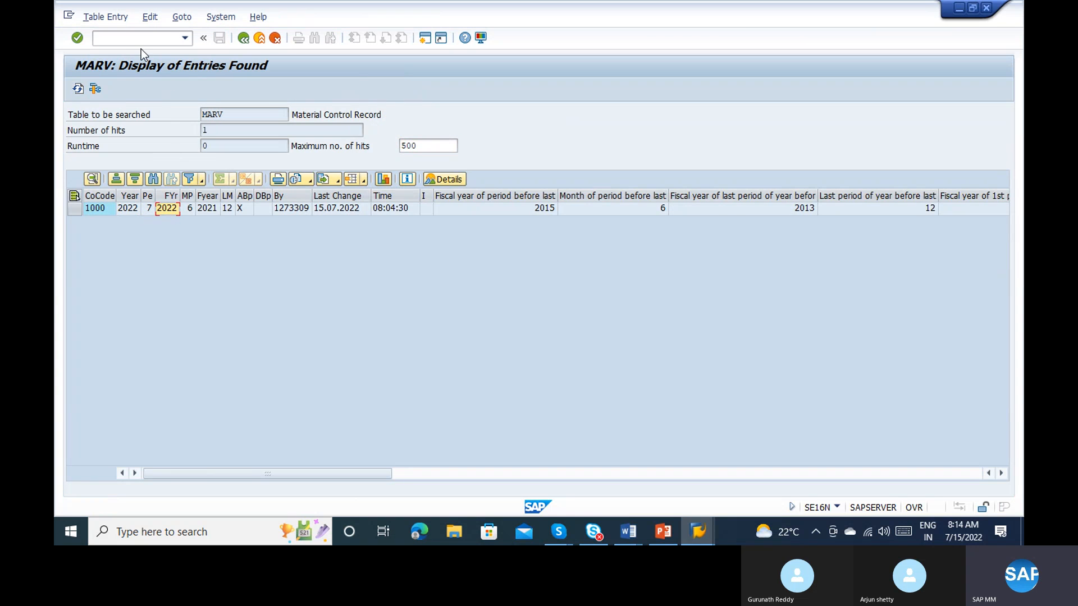
Step: Open transaction MIGO and load the first previously used purchase order for goods receipt
left_click(107, 43)
type("/nmigo")
key("Return")
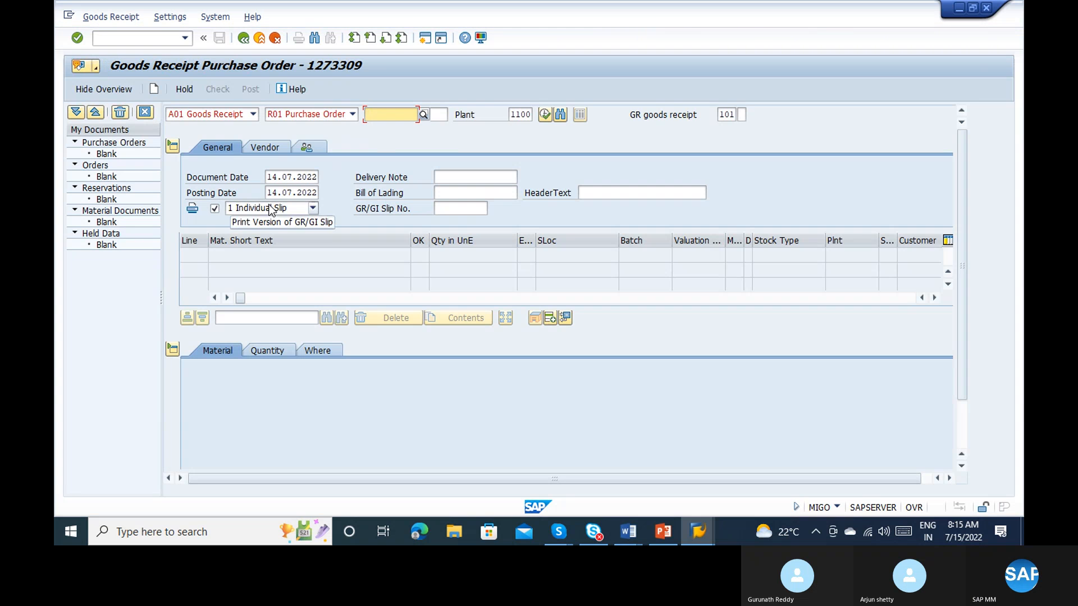
key("space")
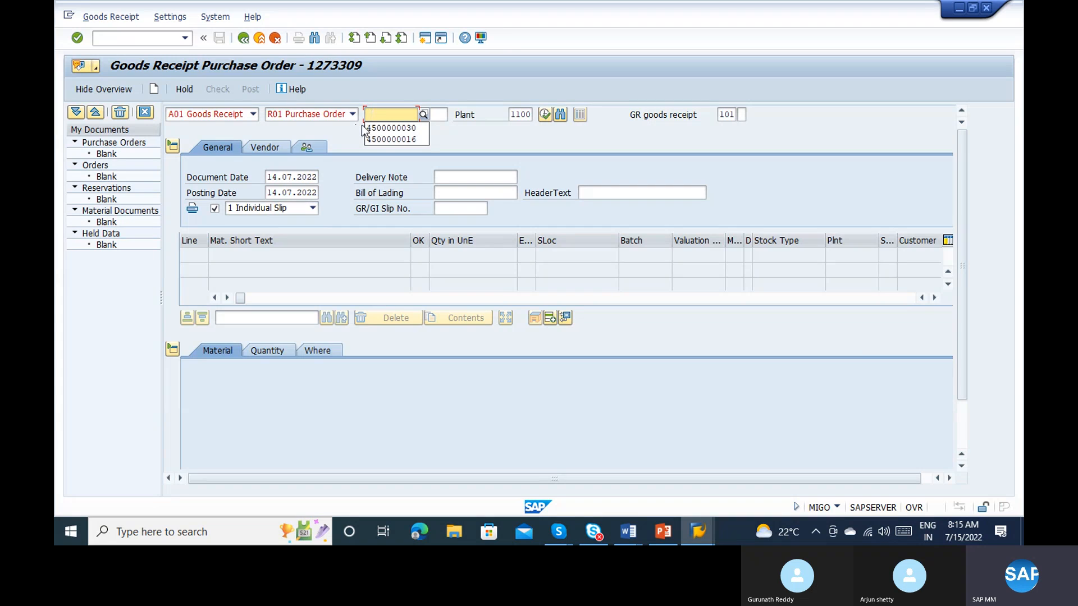
left_click(382, 128)
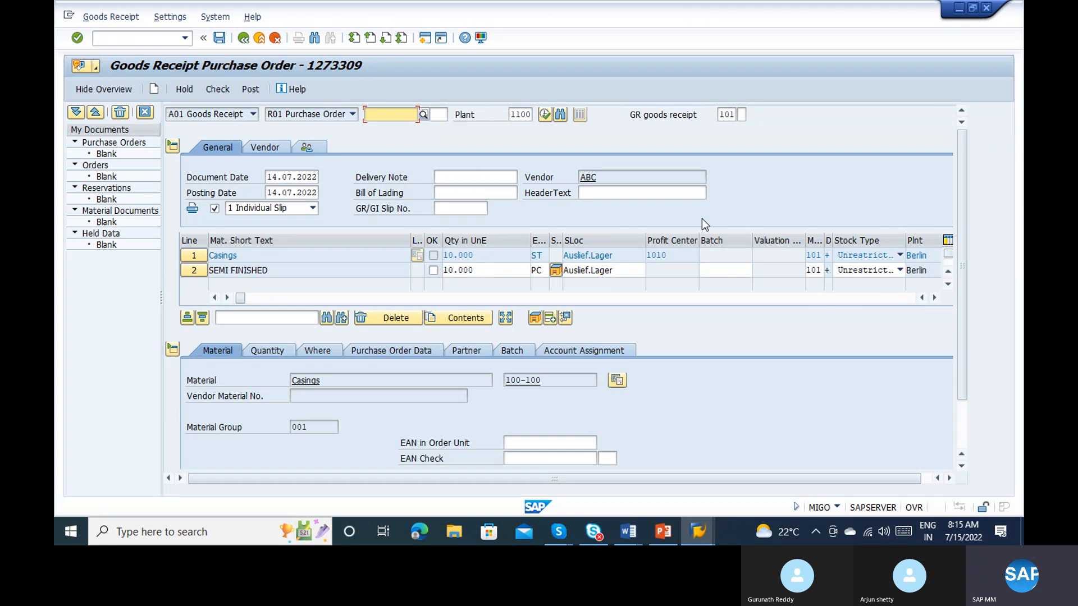
Step: Mark the Casings item as OK and set its quantity in unit of entry to 100 ST
scroll(503, 413, "down", 2)
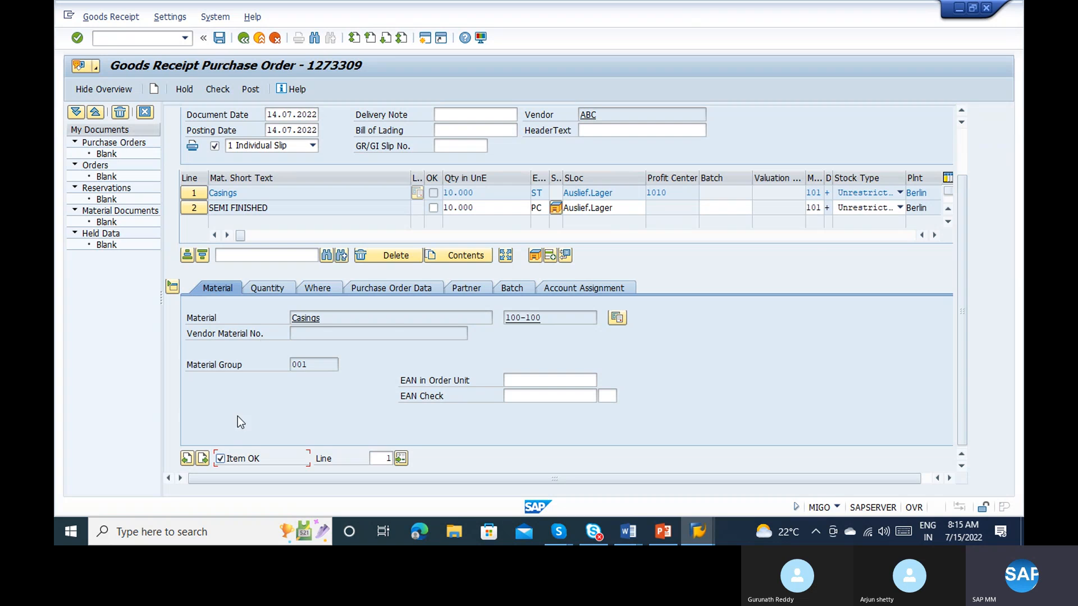
left_click(264, 292)
left_click(338, 317)
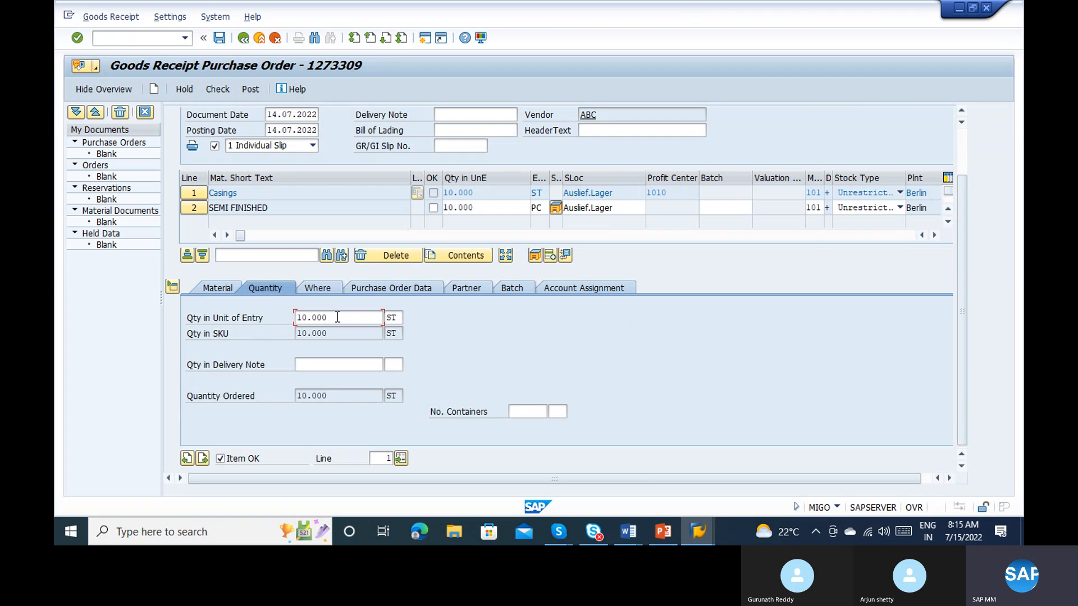
key("BackSpace")
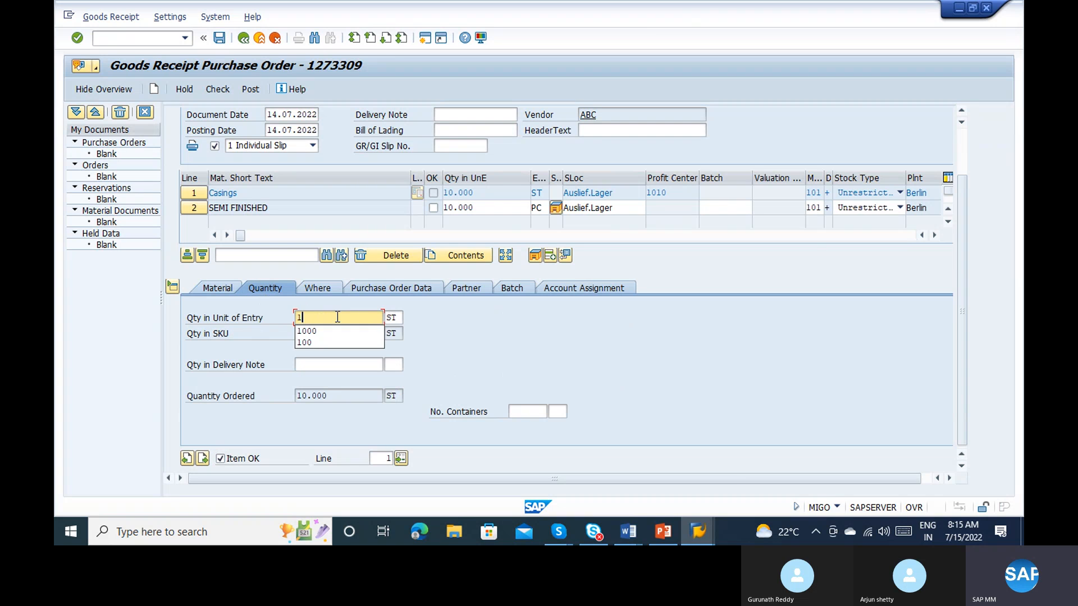
type("00")
key("Return")
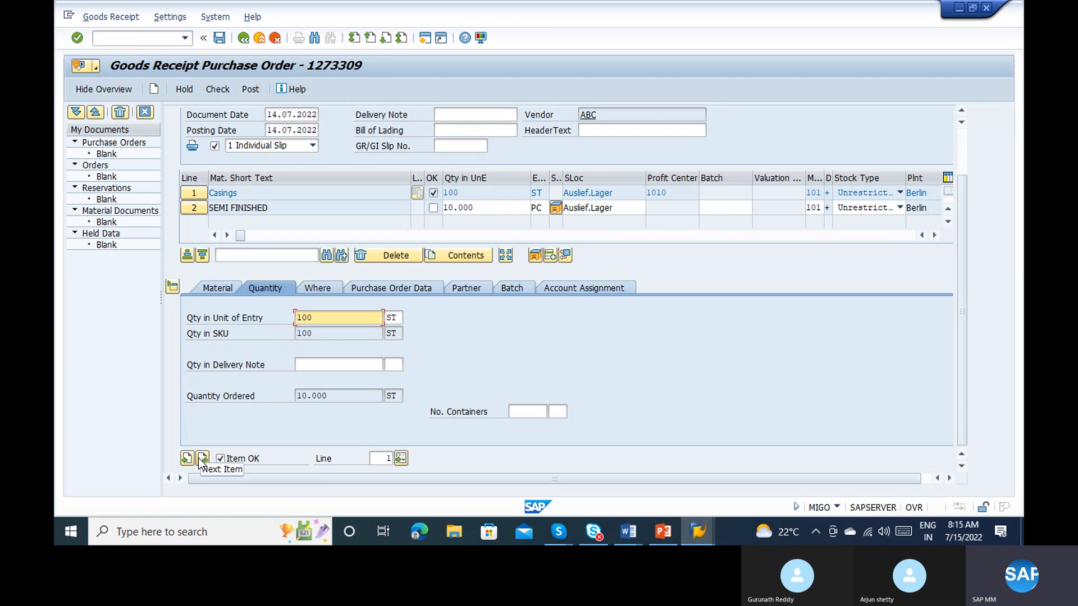
Step: Set the SEMI FINISHED item's quantity in unit of entry to 1000 PC, mark it OK and check the goods receipt
left_click(201, 459)
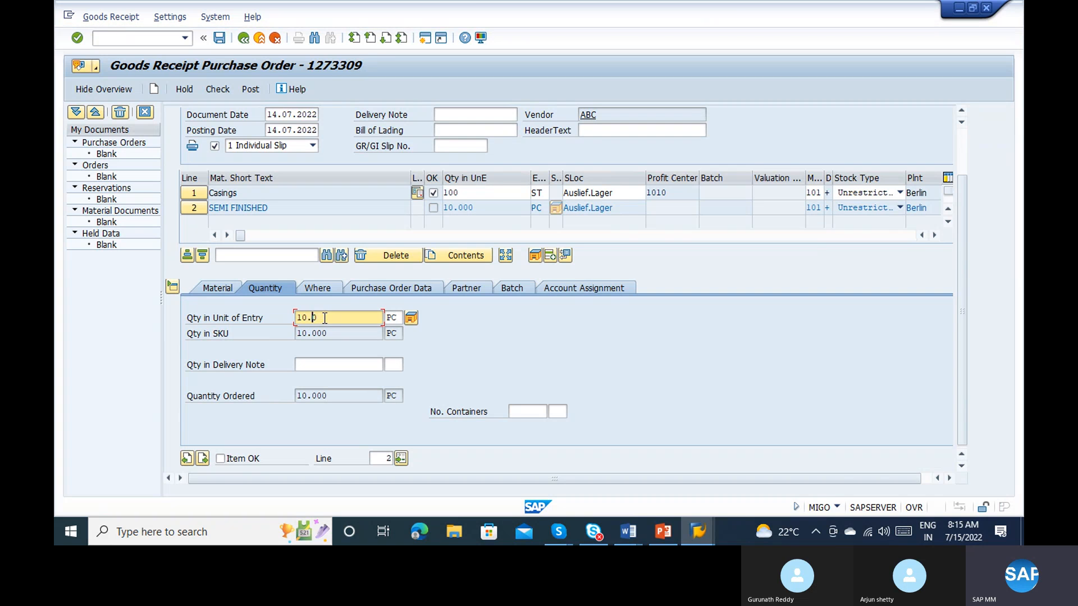
key("BackSpace")
type("00")
key("Return")
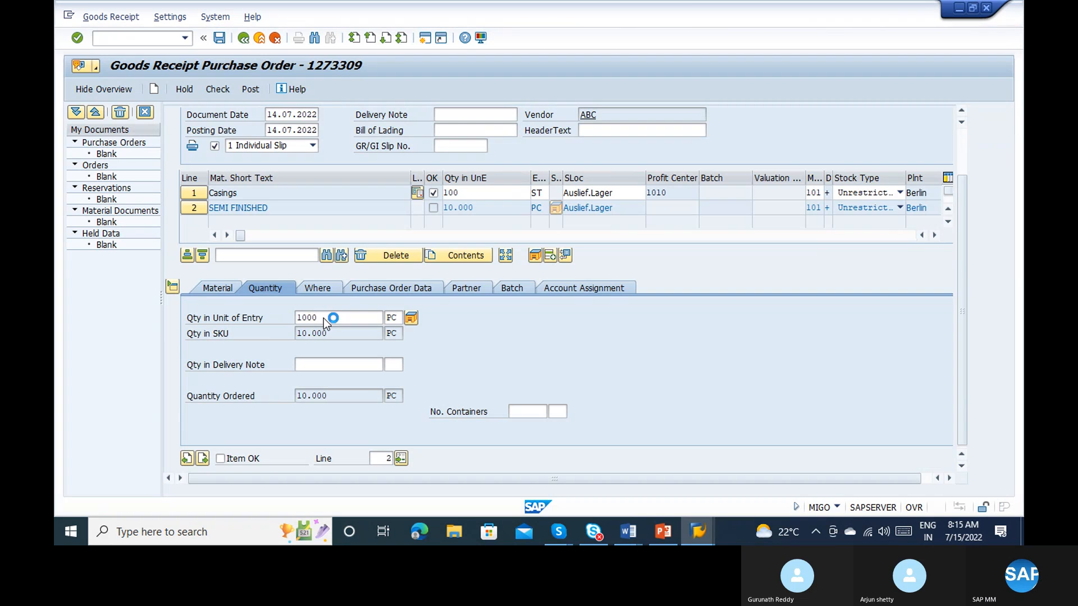
left_click(227, 463)
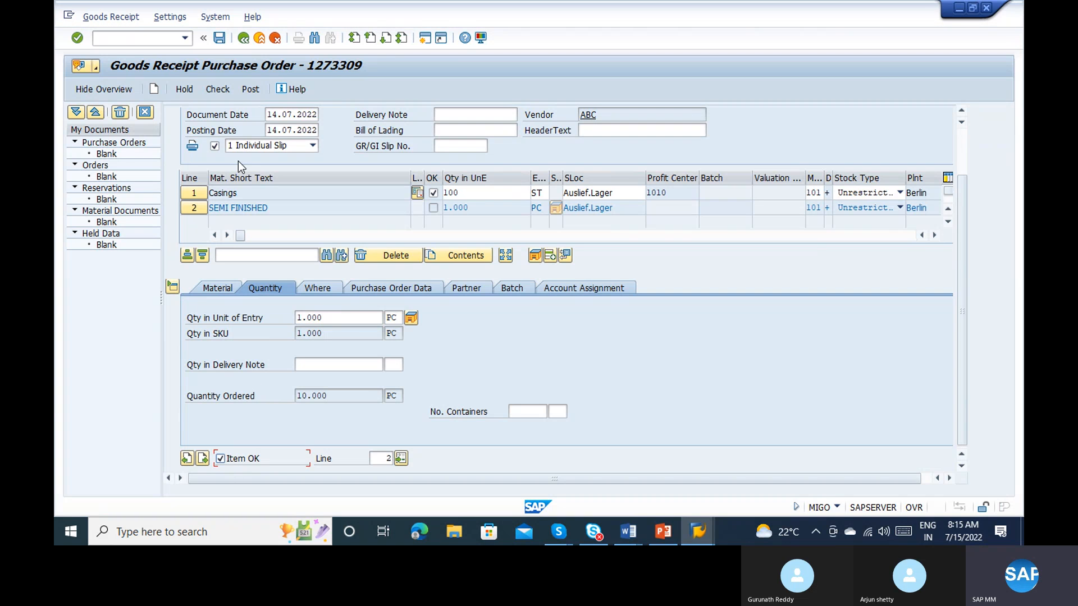
left_click(224, 91)
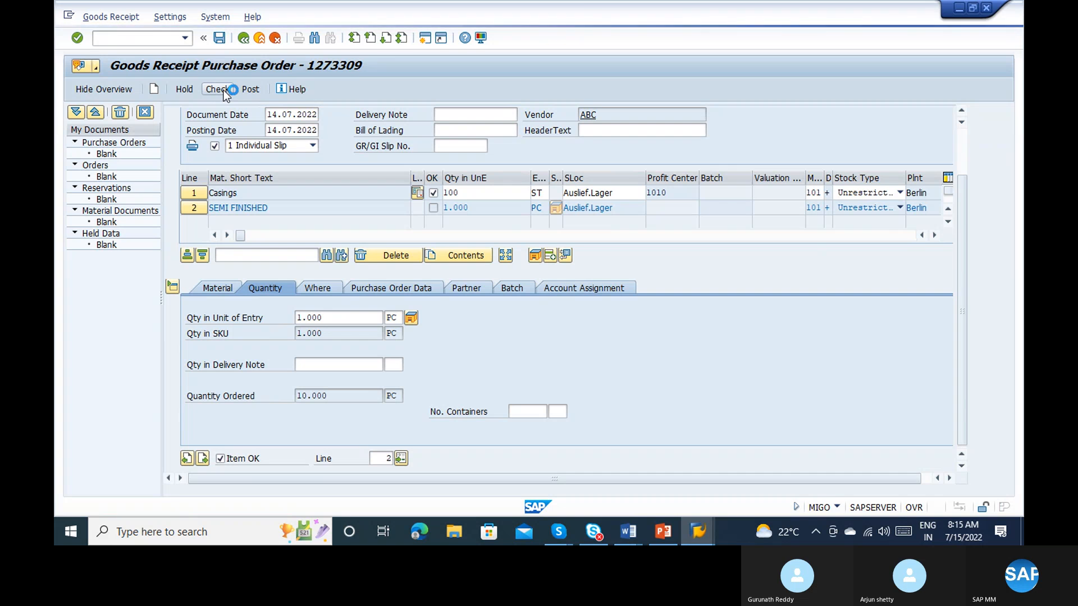
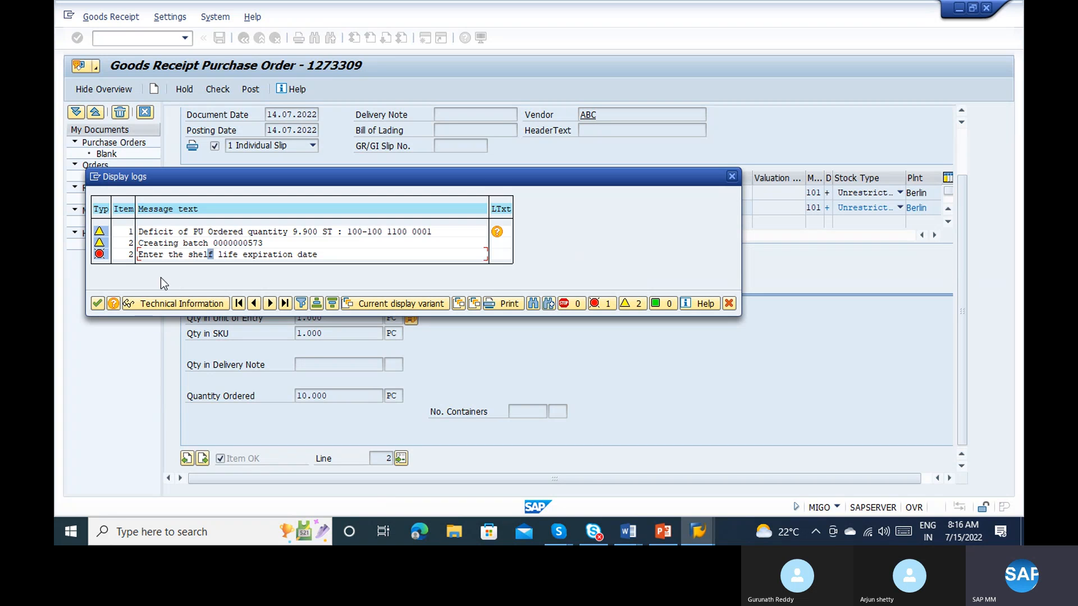
Step: Set the SEMI FINISHED item's batch date of manufacture to 14.07.2022 and check the goods receipt
left_click(98, 305)
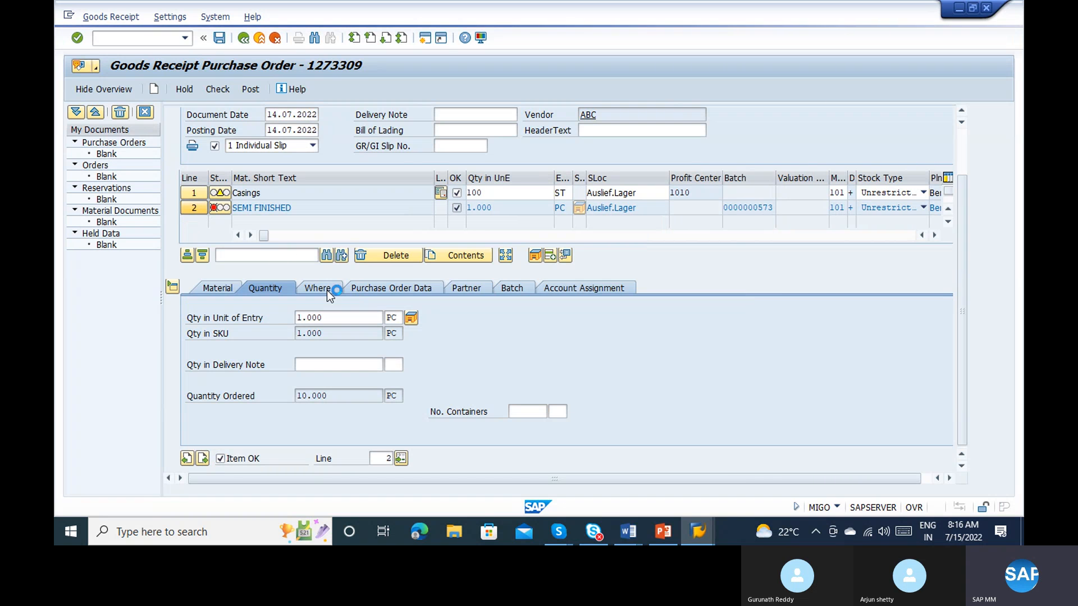
left_click(517, 291)
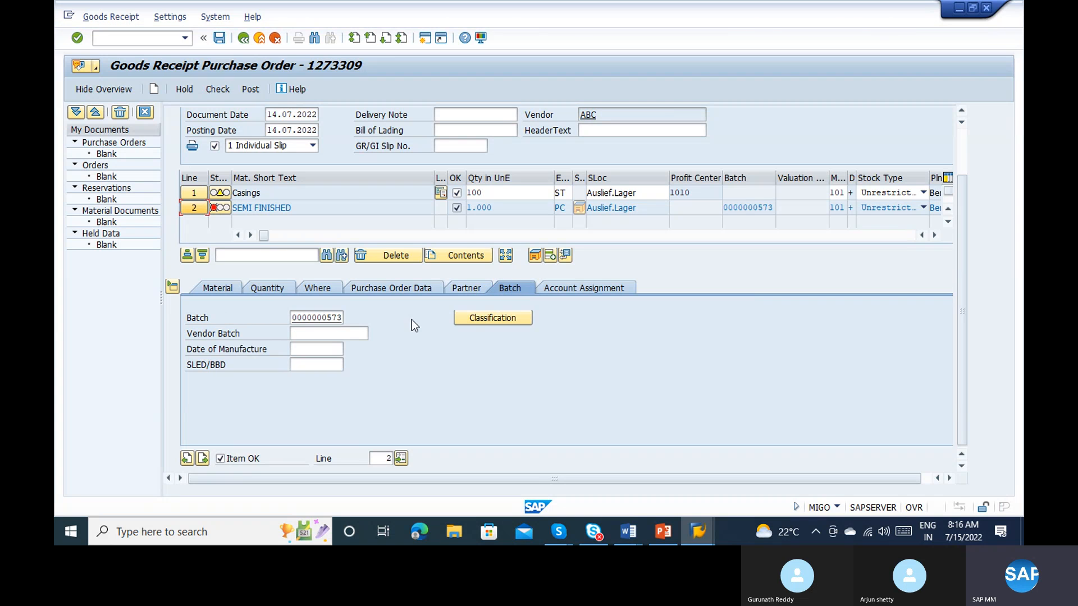
left_click(324, 350)
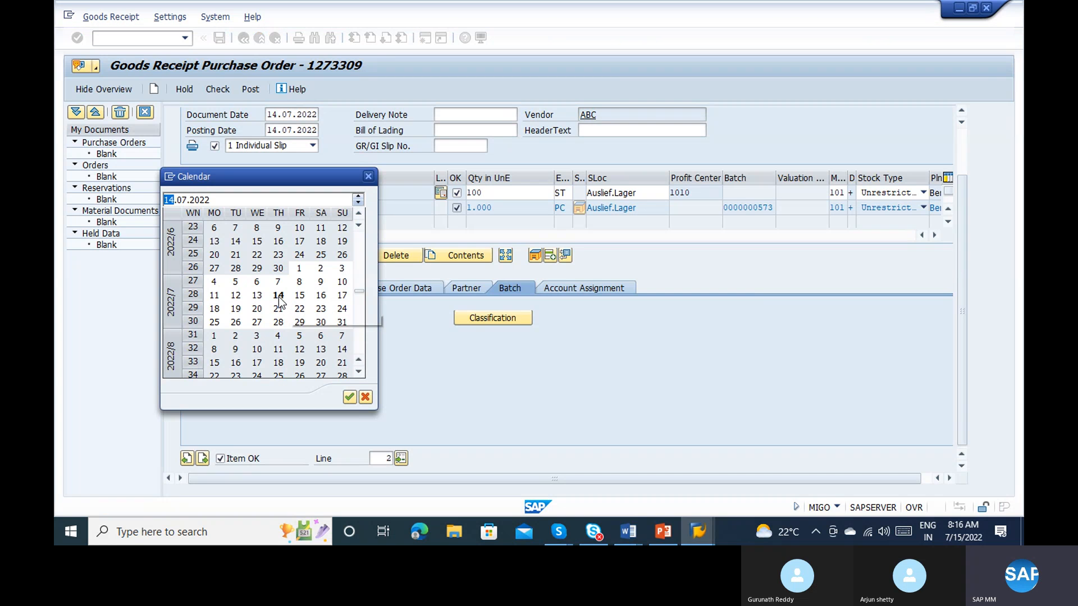
double_click(278, 296)
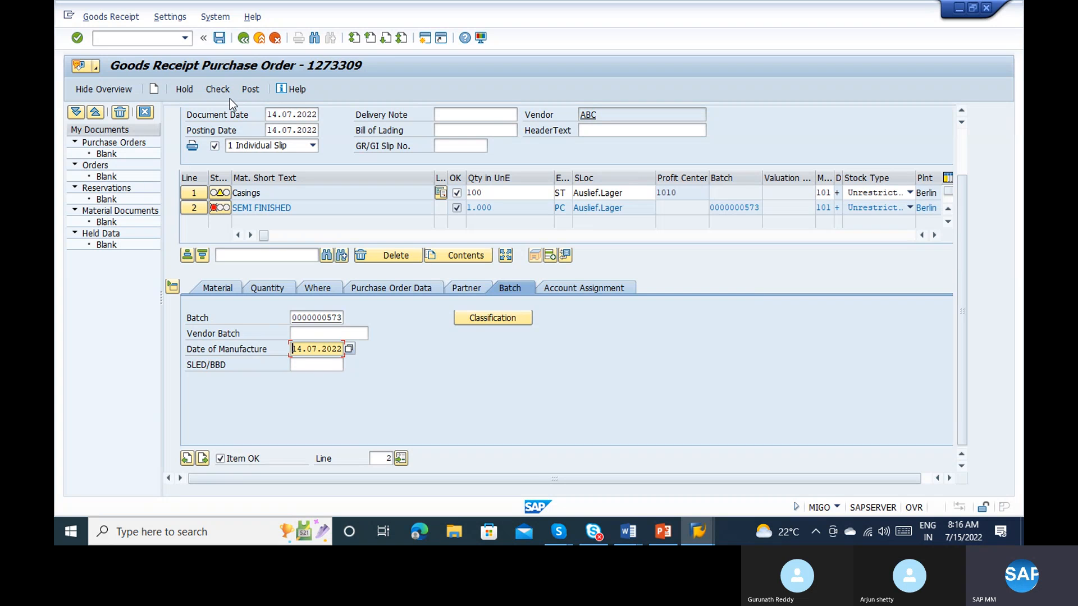
left_click(219, 95)
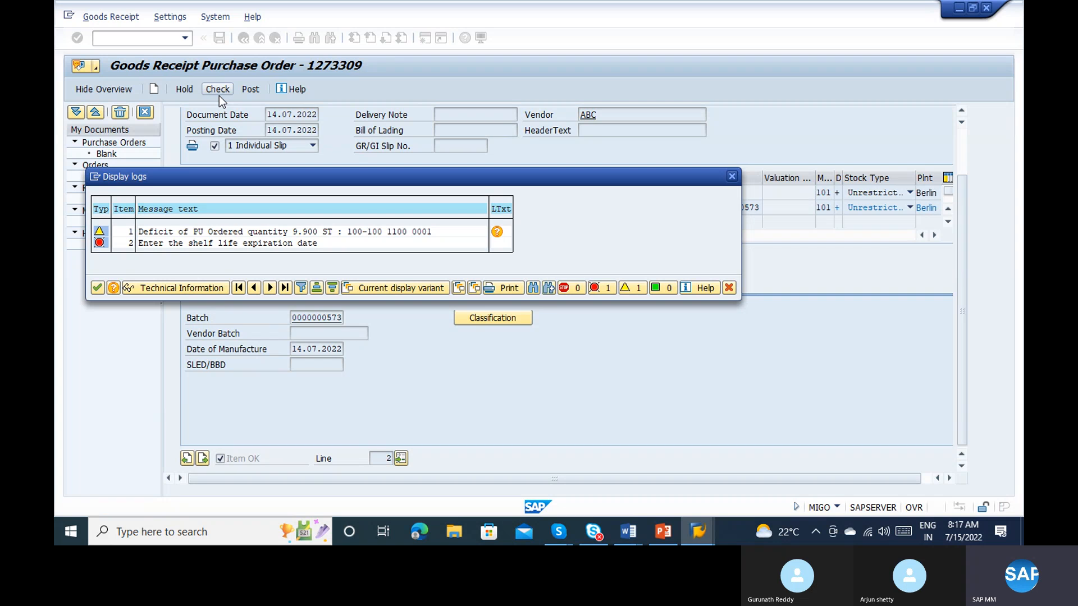
left_click(219, 96)
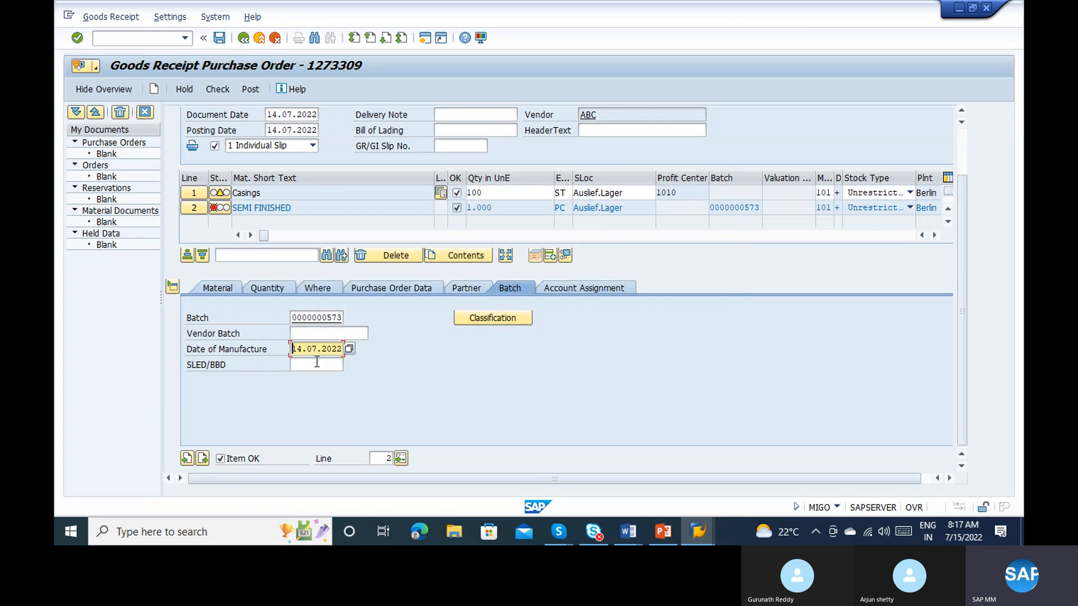
Step: Enter 19.08.2022 as the batch's shelf life expiration date and check the goods receipt again
left_click(335, 360)
key("Return")
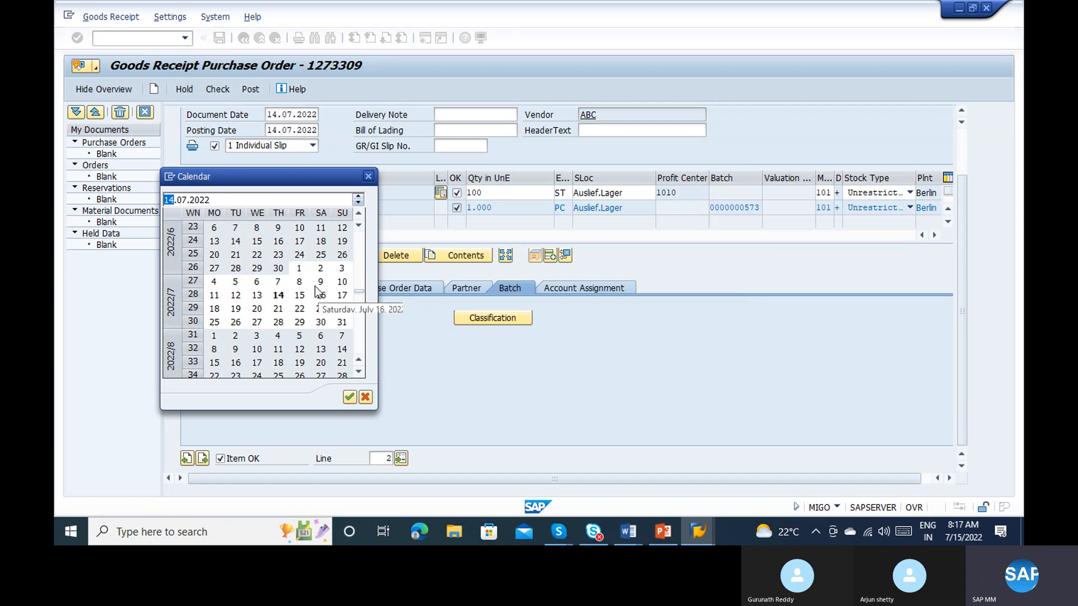
double_click(305, 363)
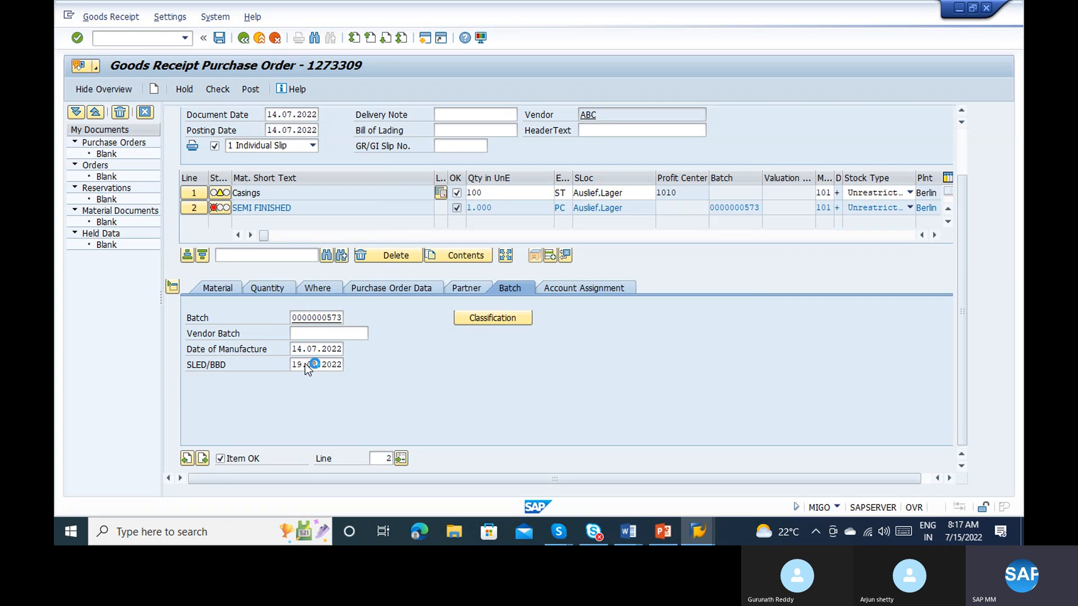
left_click(305, 364)
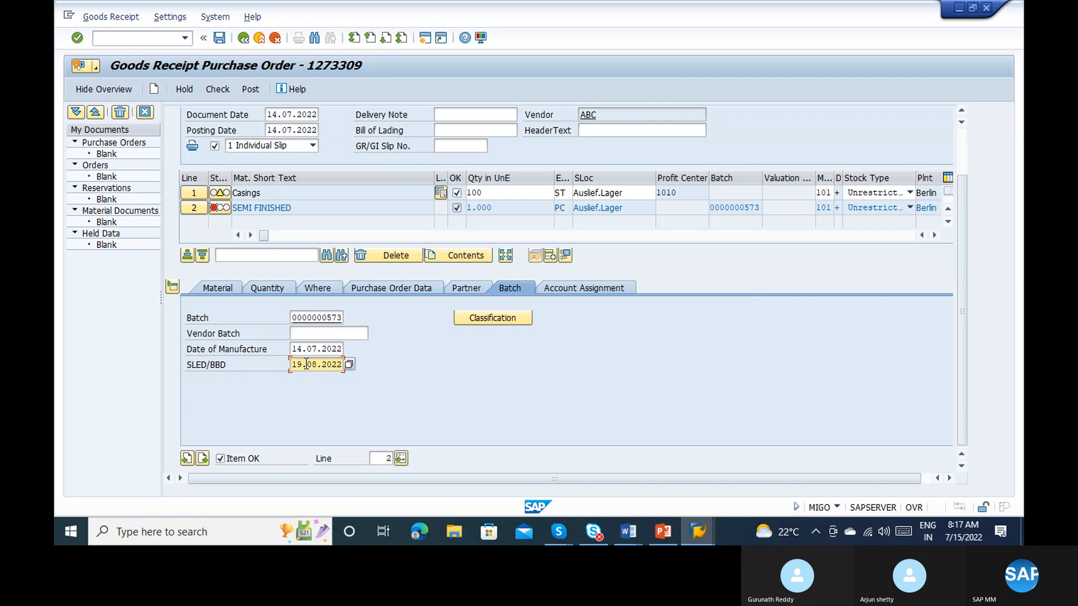
left_click(210, 90)
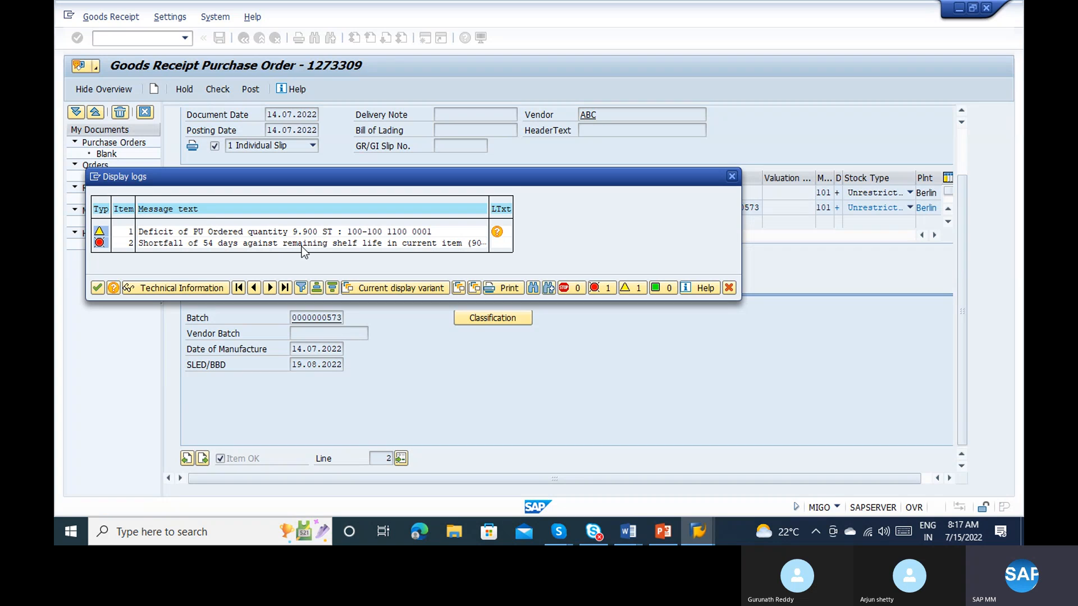
left_click(98, 289)
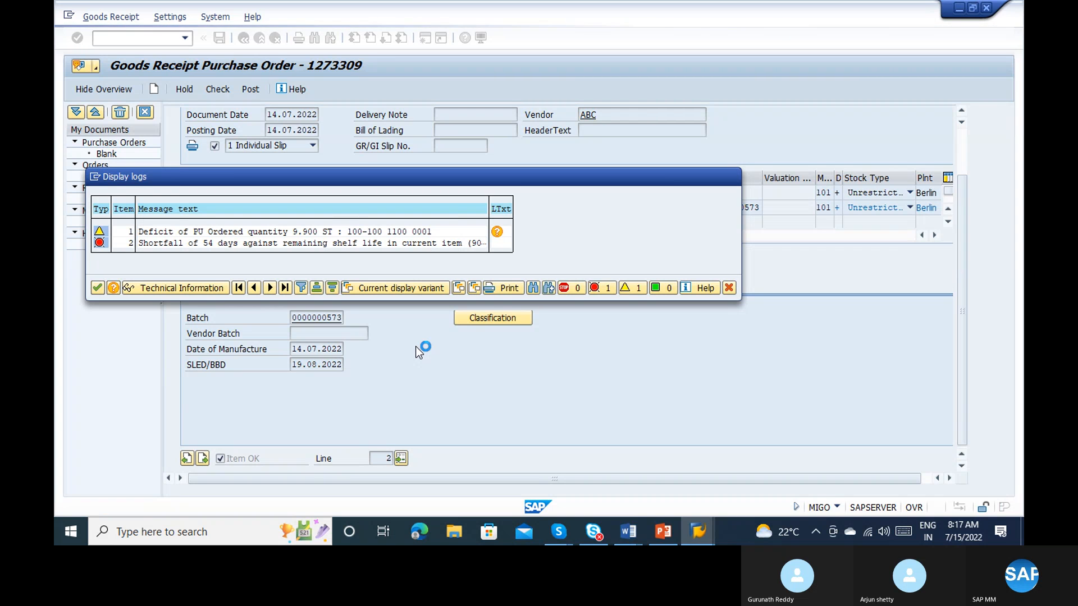
Step: Change the batch's shelf life expiration date to 19.08.2023, recheck the goods receipt and try to post it
left_click(337, 365)
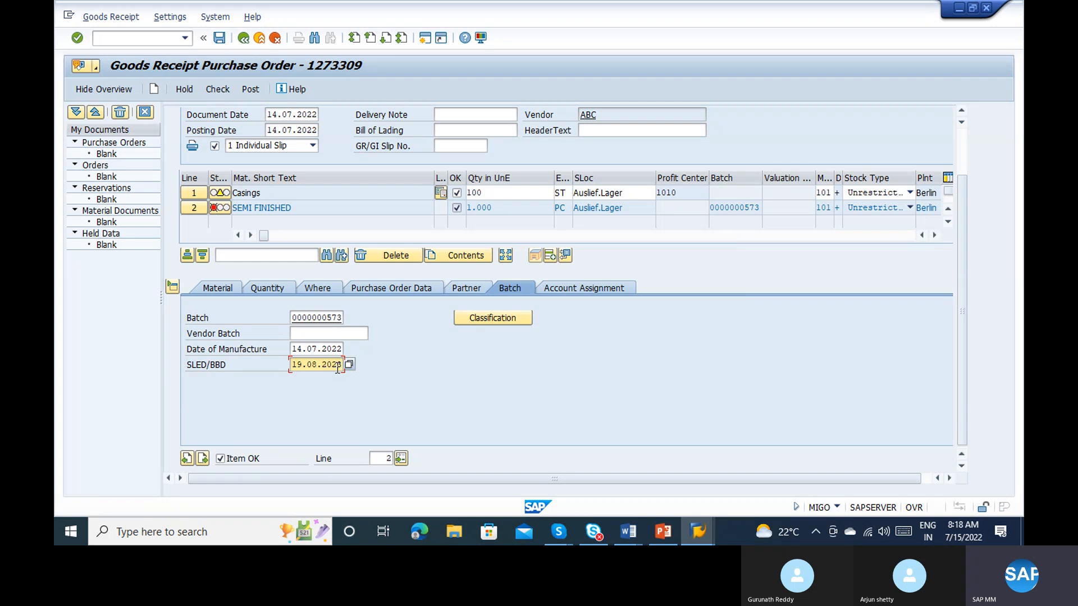
left_click(221, 93)
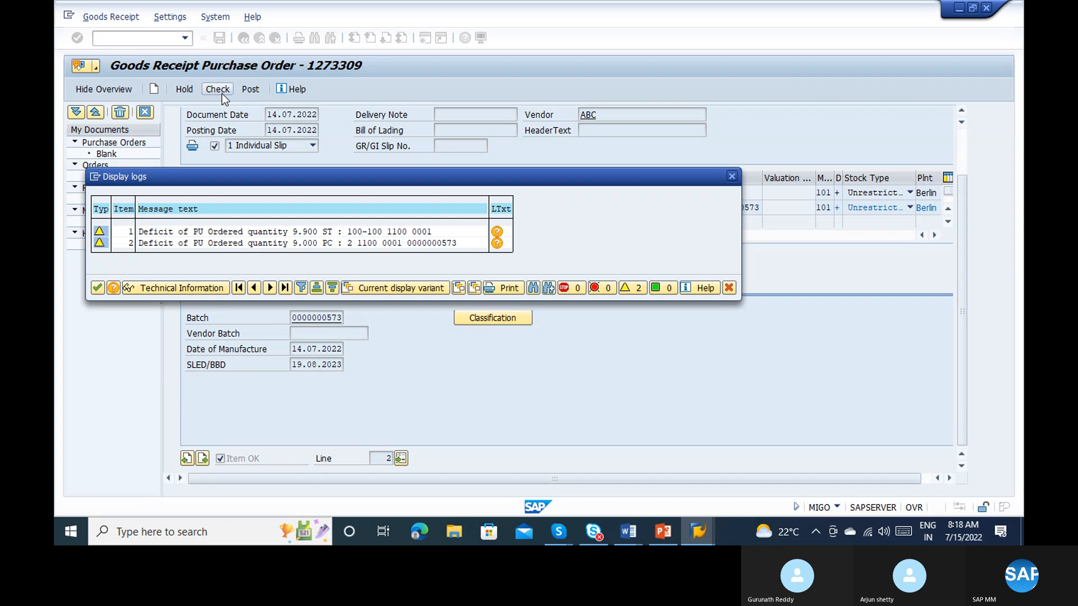
key("Return")
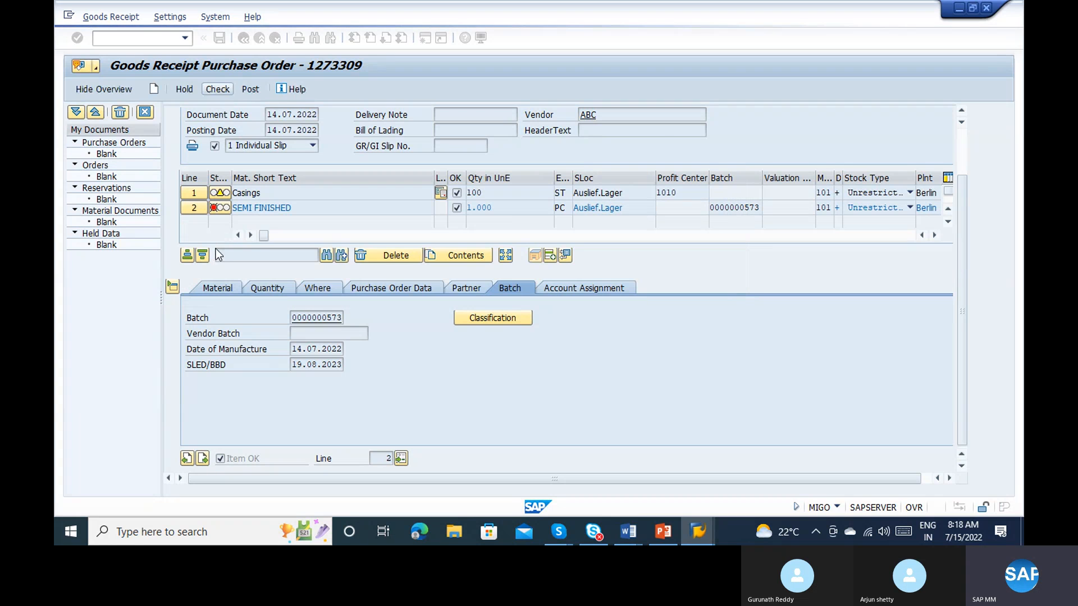
left_click(224, 90)
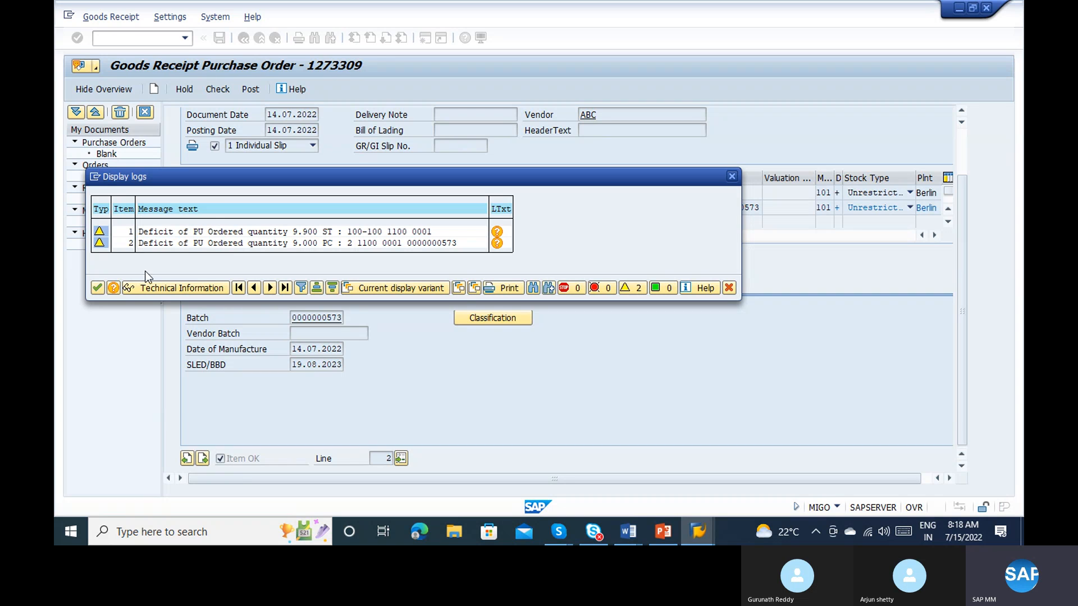
left_click(98, 288)
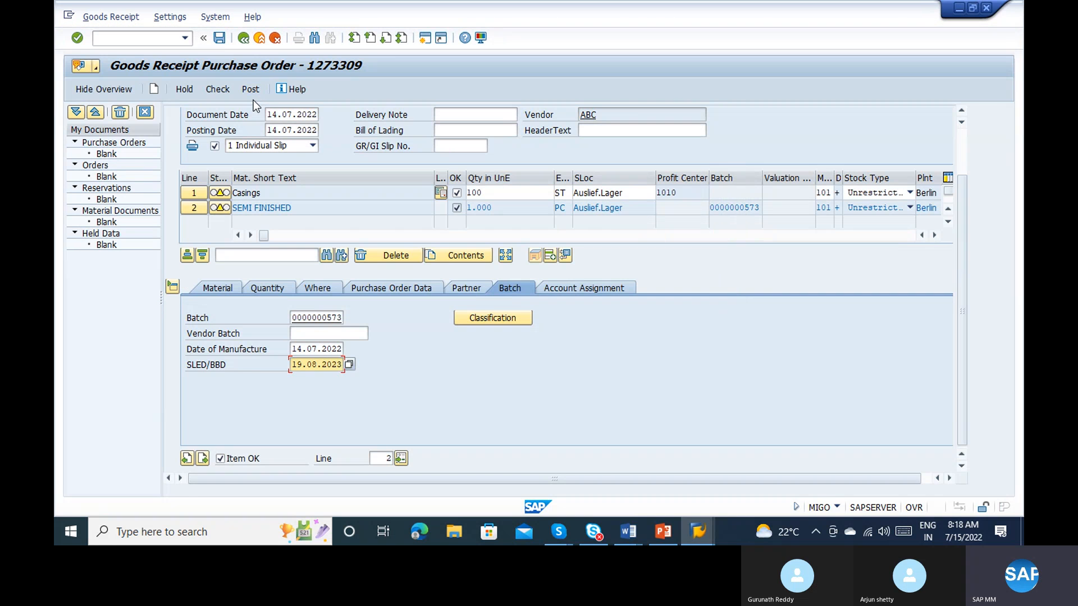
left_click(250, 90)
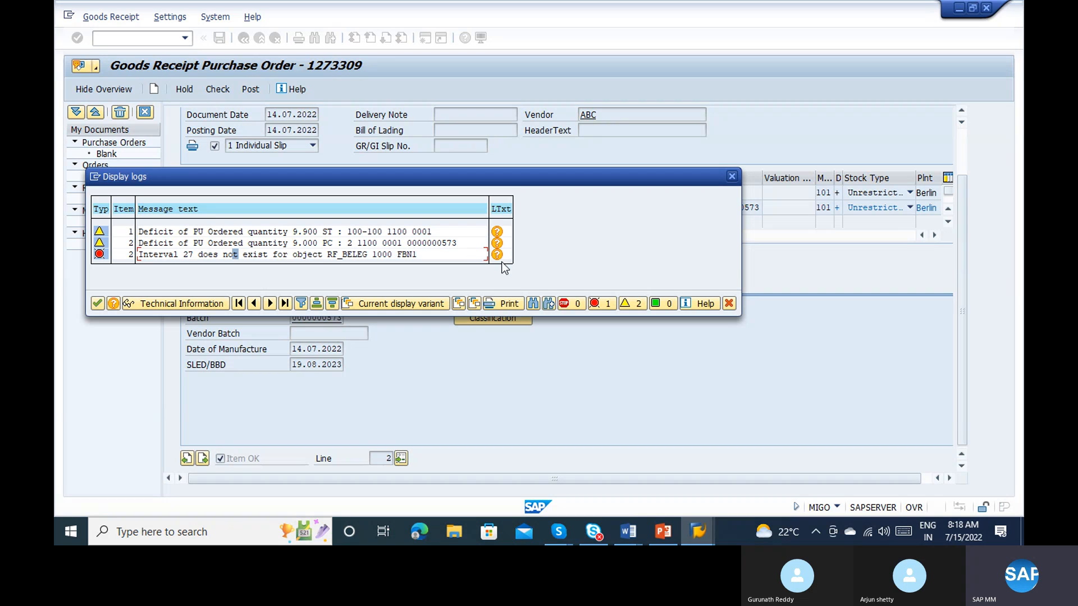
Step: Open transaction FBN1 in a new session
left_click(93, 177)
left_click(123, 231)
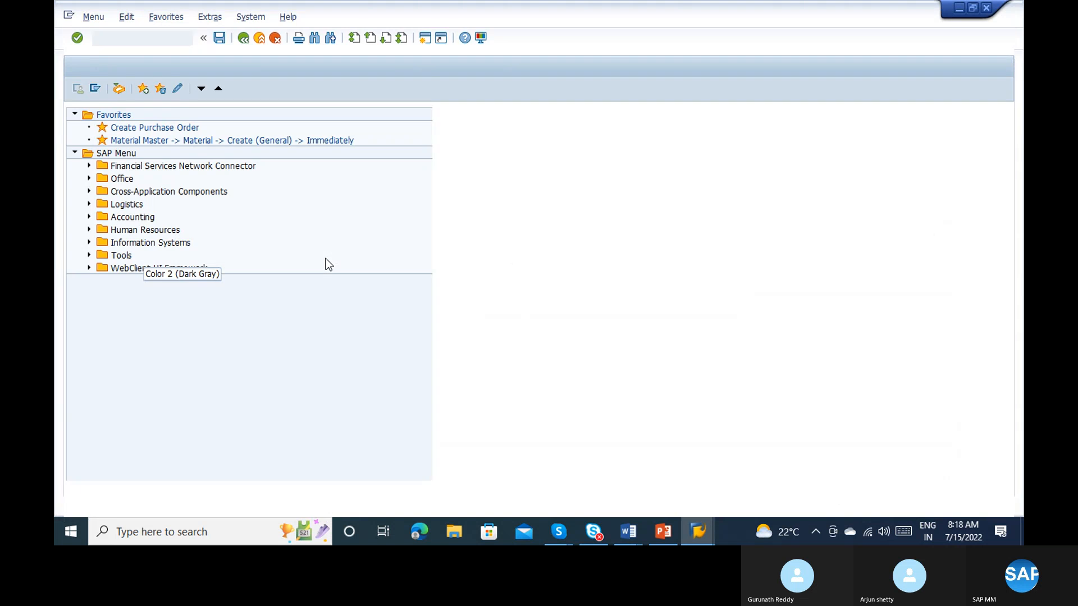
type("fbn")
key("Tab")
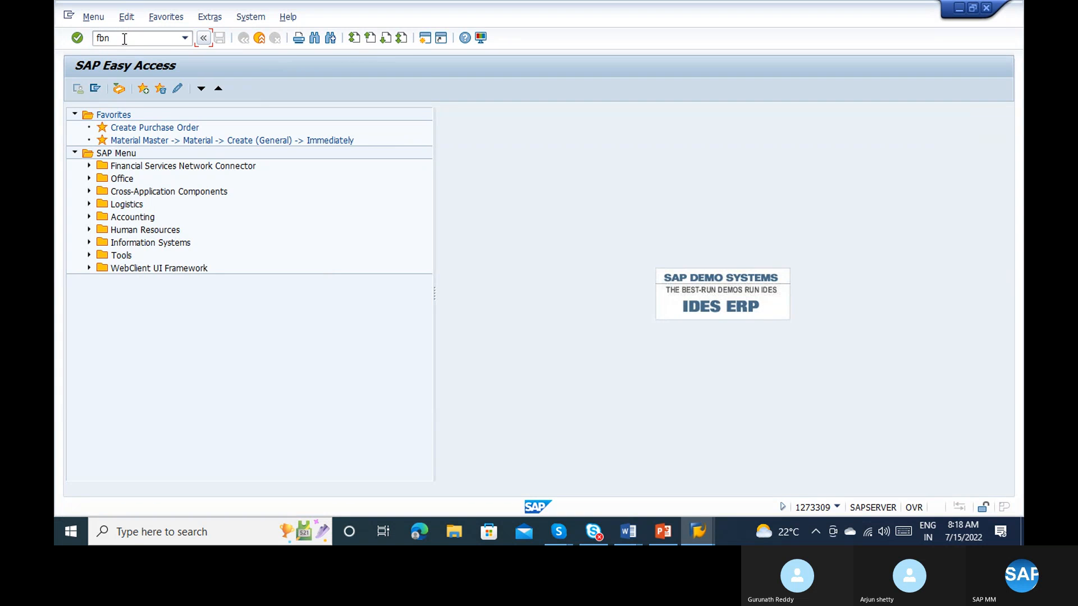
key("shift+Tab")
type("1")
key("alt+Tab")
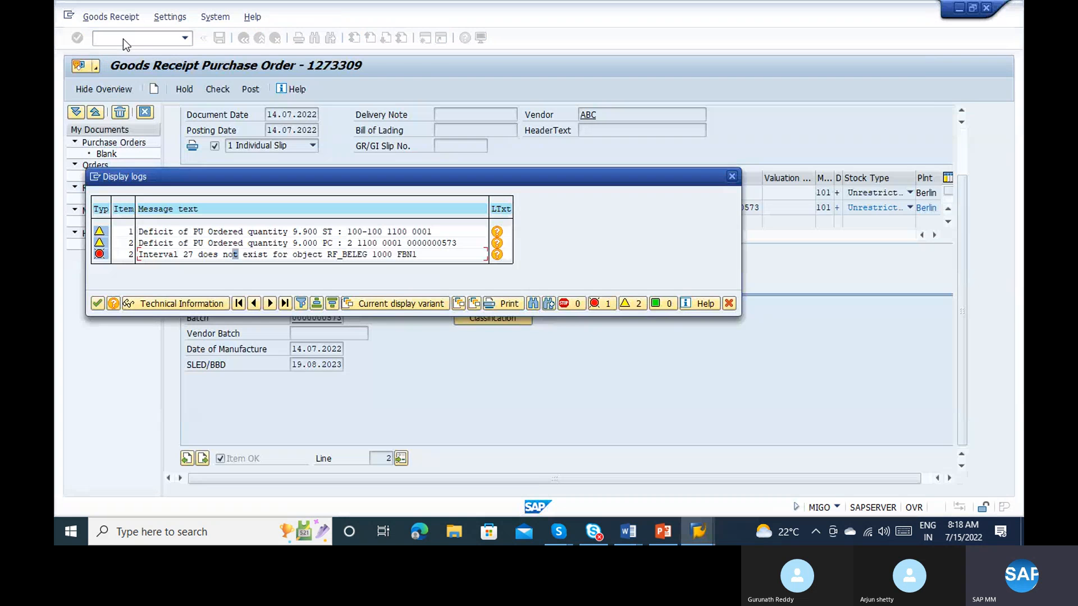
key("alt+Tab")
Step: Open the accounting document number range intervals of company code 1000 for editing
key("alt+Tab")
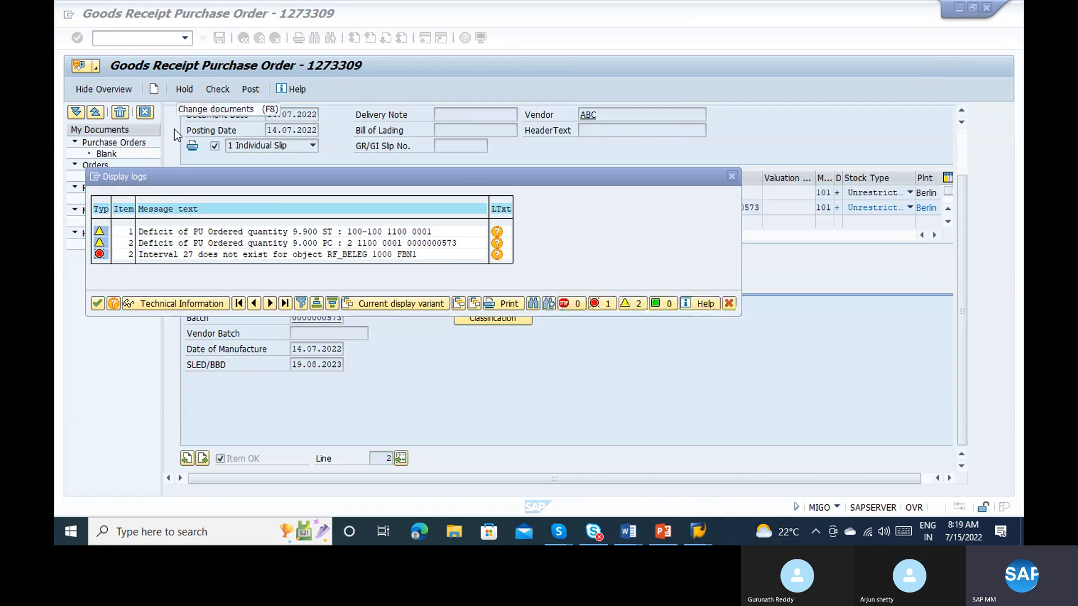
key("alt+Tab")
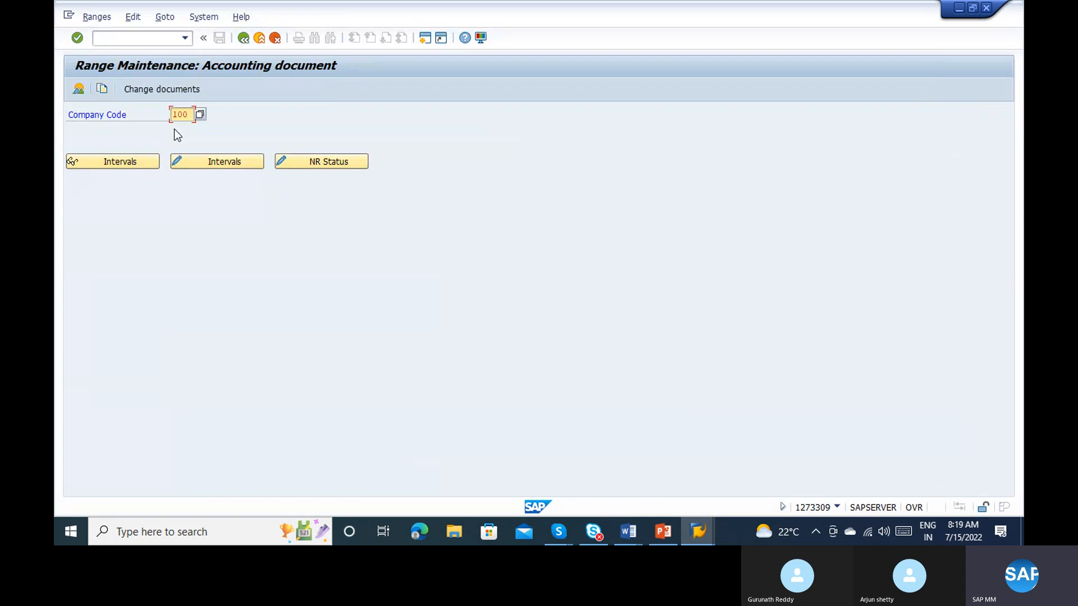
type("0")
left_click(191, 160)
key("alt+Tab")
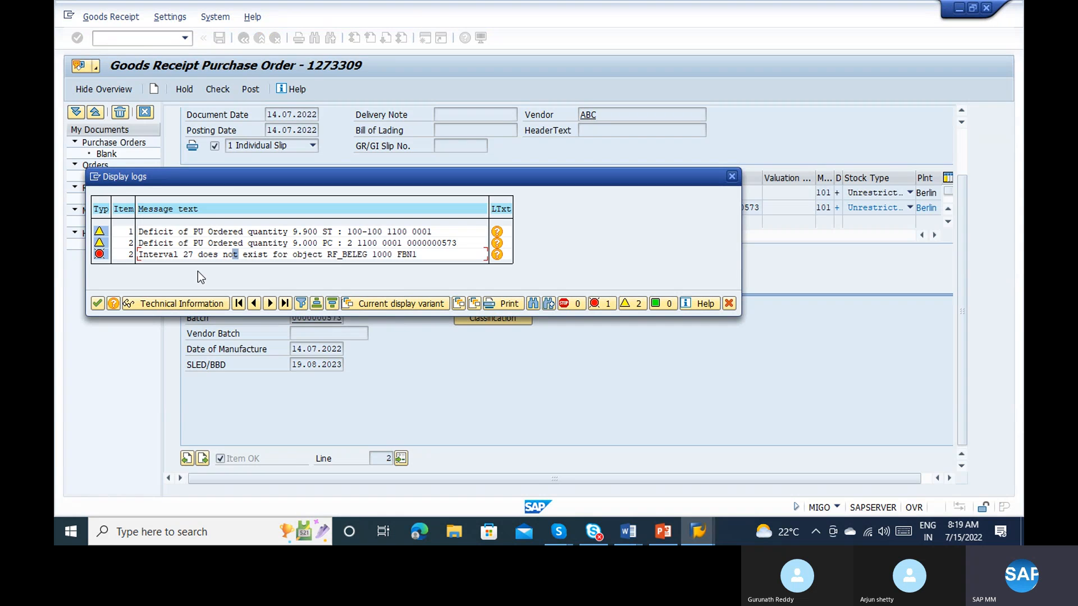
key("alt+Tab")
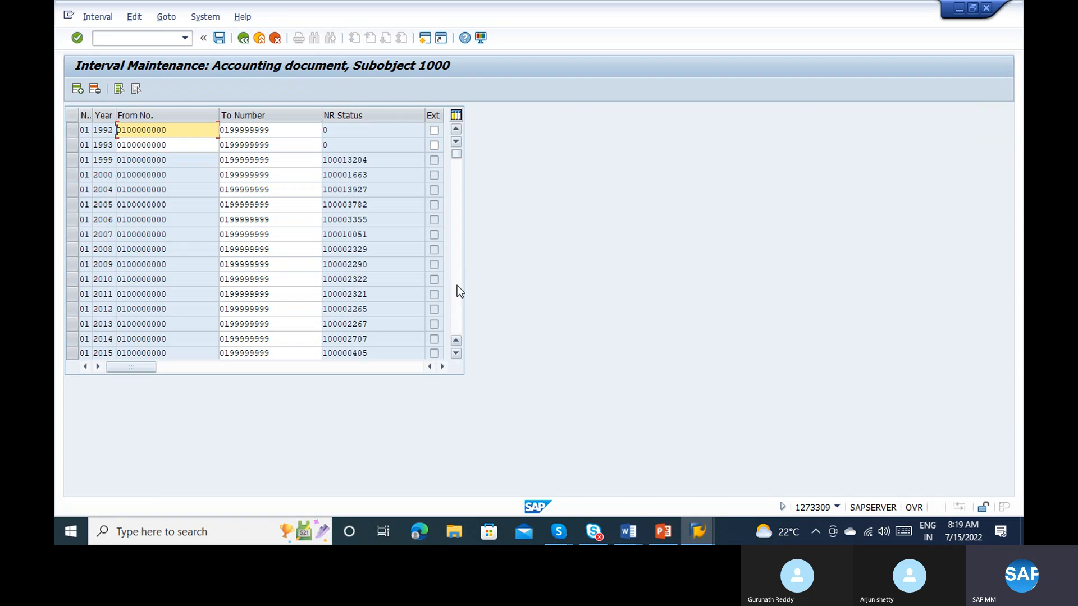
Step: Look through the number range intervals and copy the year 2015 row of interval 20
scroll(457, 286, "down", 5)
scroll(457, 287, "down", 10)
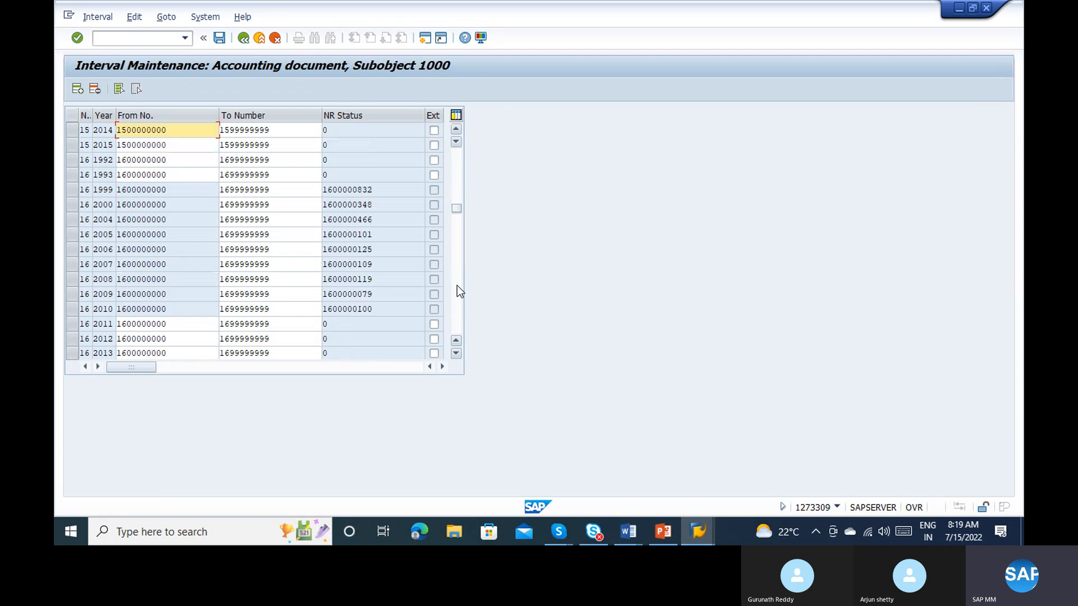
scroll(458, 286, "down", 15)
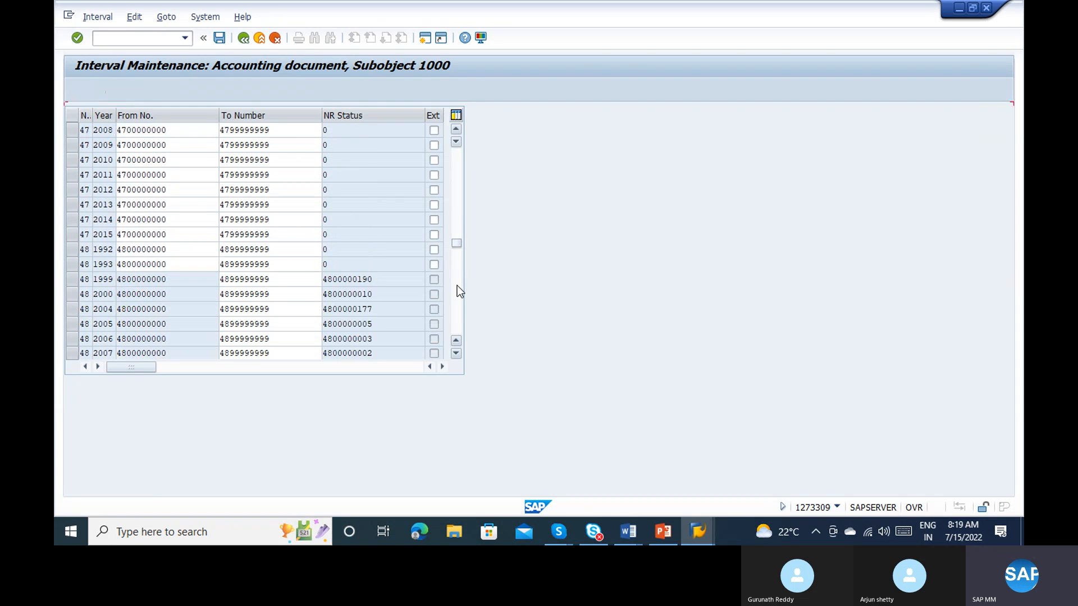
scroll(456, 228, "up", 1)
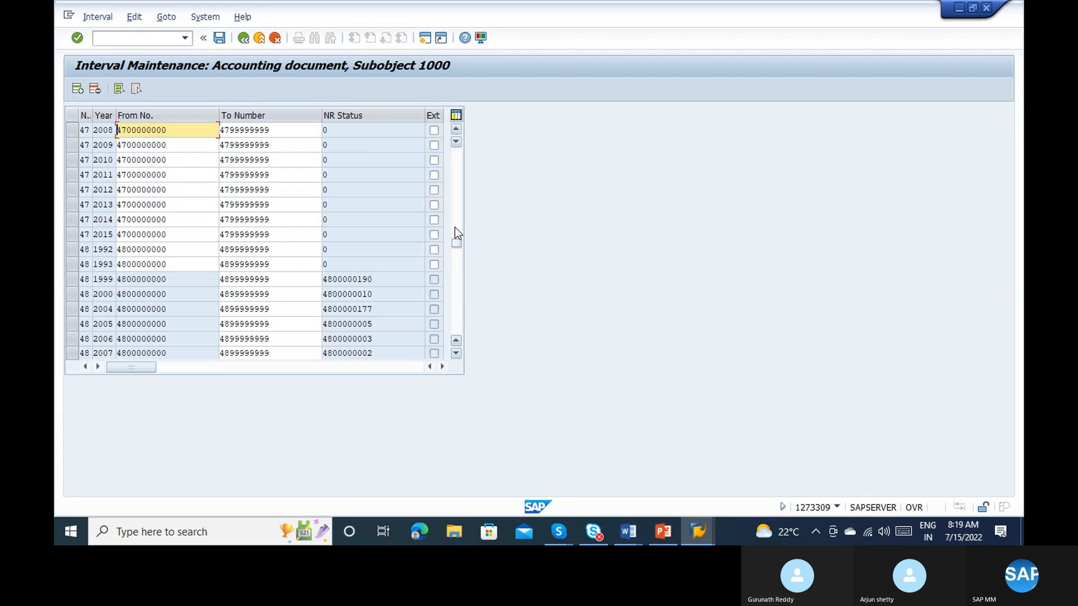
scroll(455, 227, "up", 1)
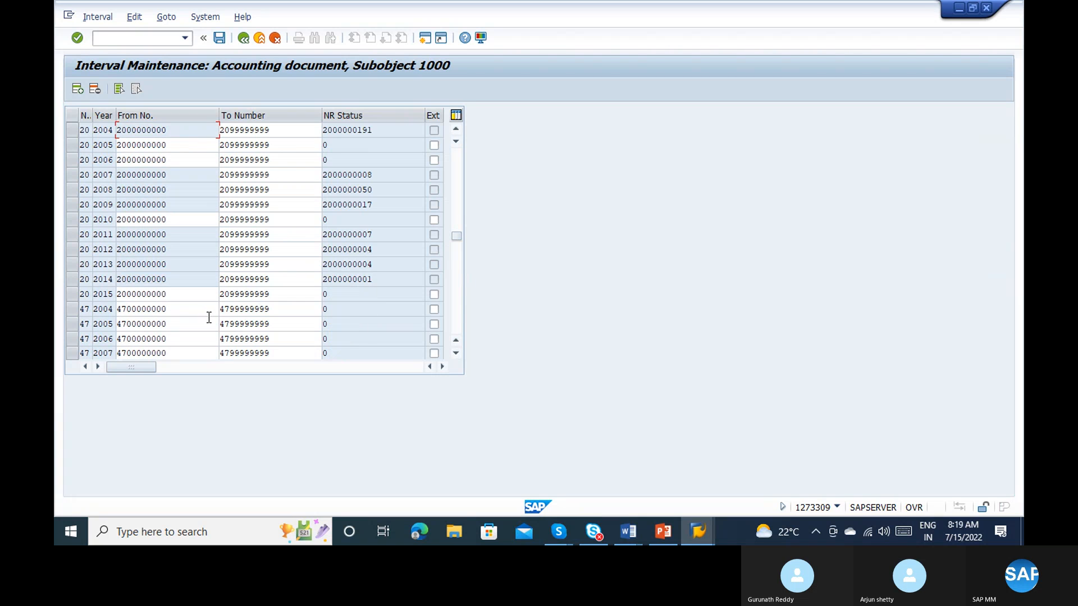
left_click(72, 294)
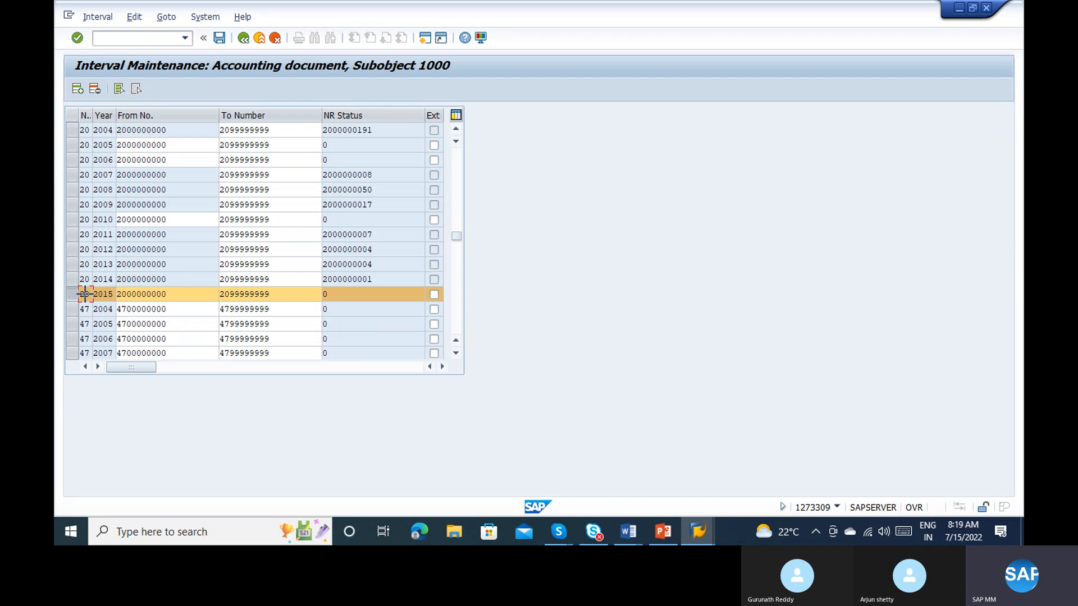
left_click_drag(83, 293, 338, 292)
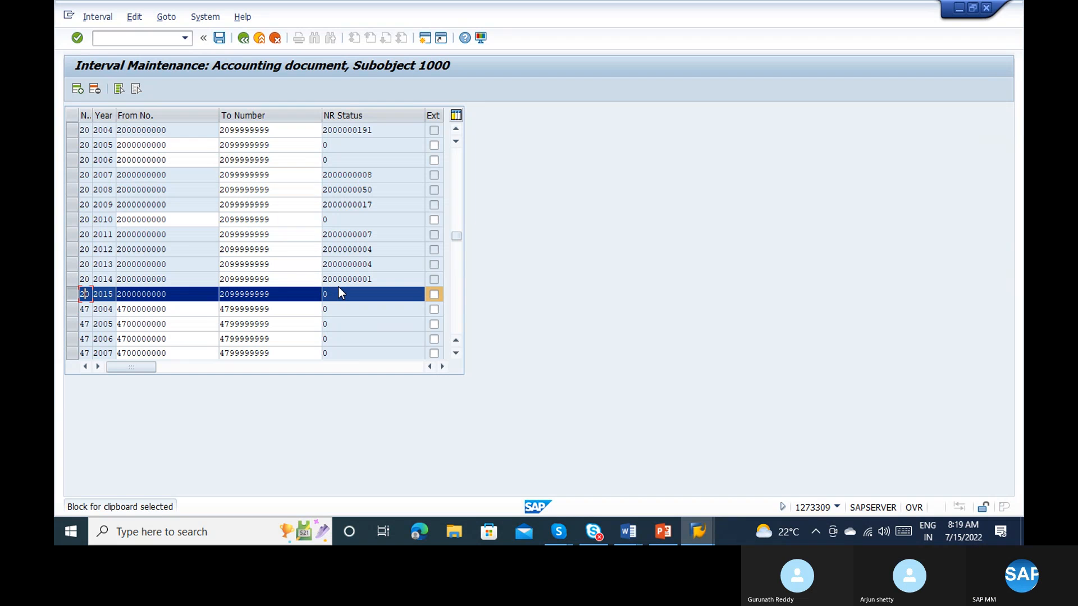
key("ctrl+c")
Step: Add a new interval row with number 27 and year 2022
scroll(107, 113, "up", 1)
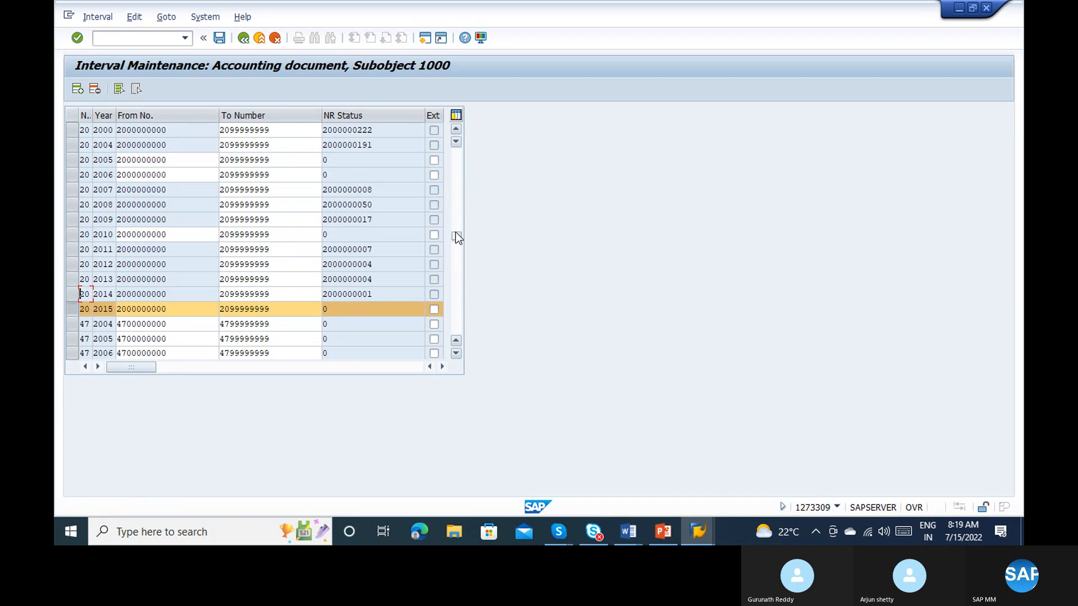
left_click_drag(456, 232, 457, 120)
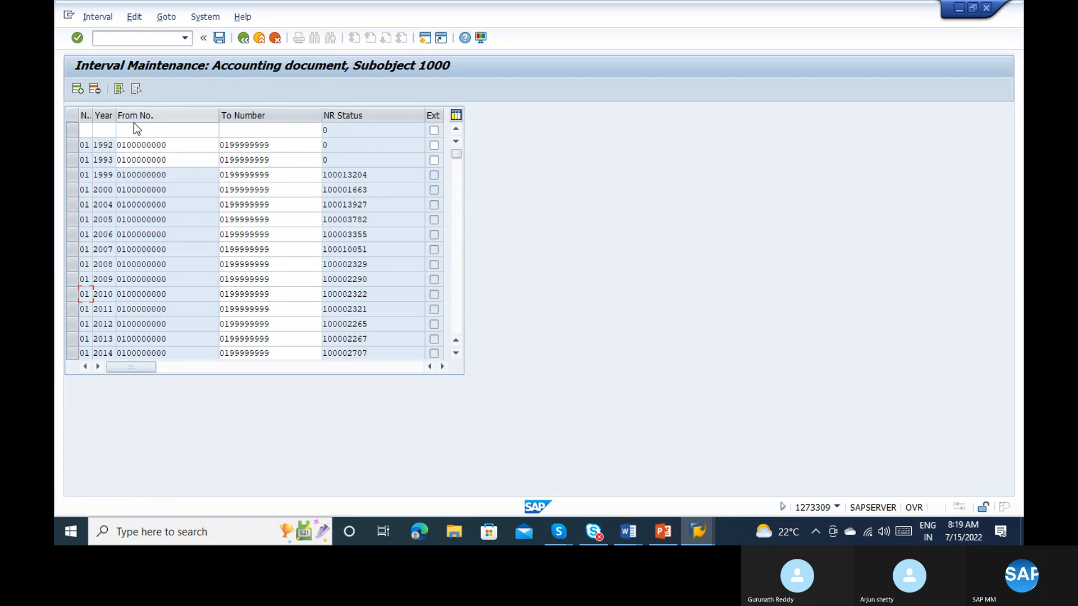
left_click(85, 131)
type("27")
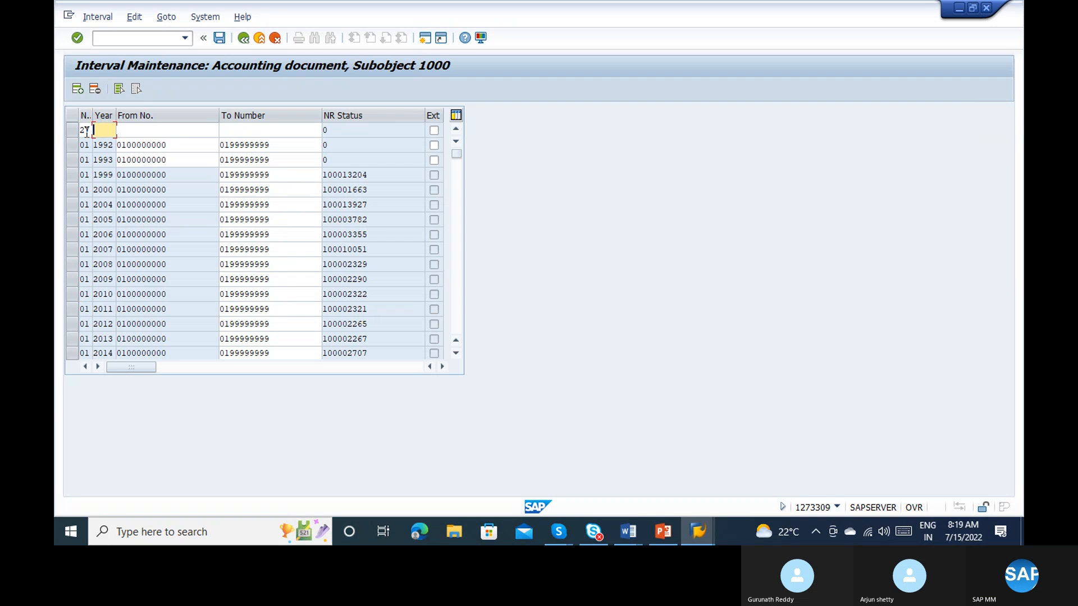
type("2022")
key("Tab")
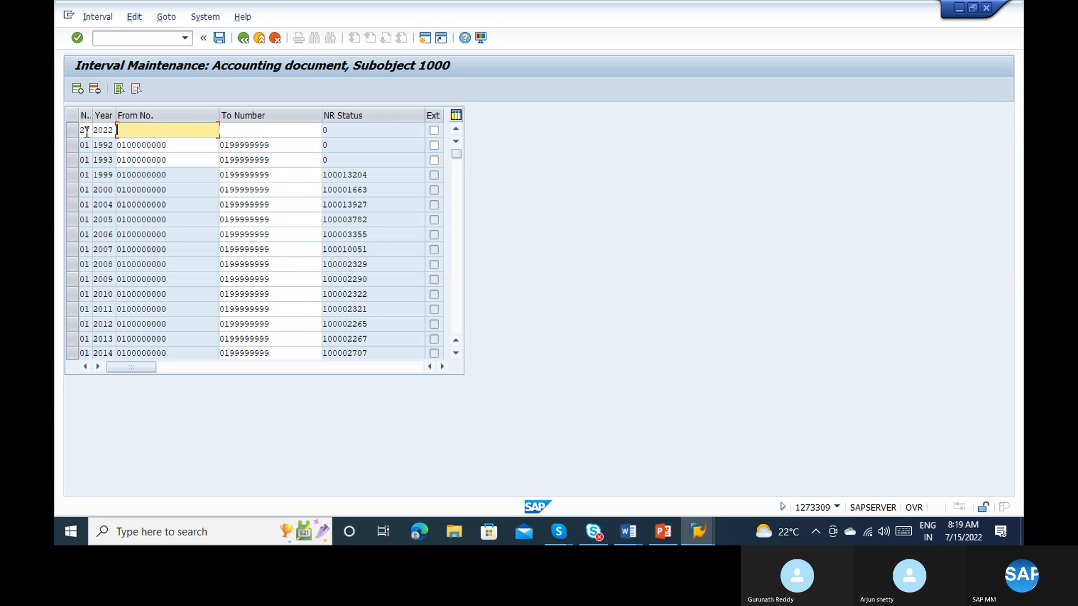
type("2015")
left_click_drag(175, 144, 89, 146)
key("ctrl+c")
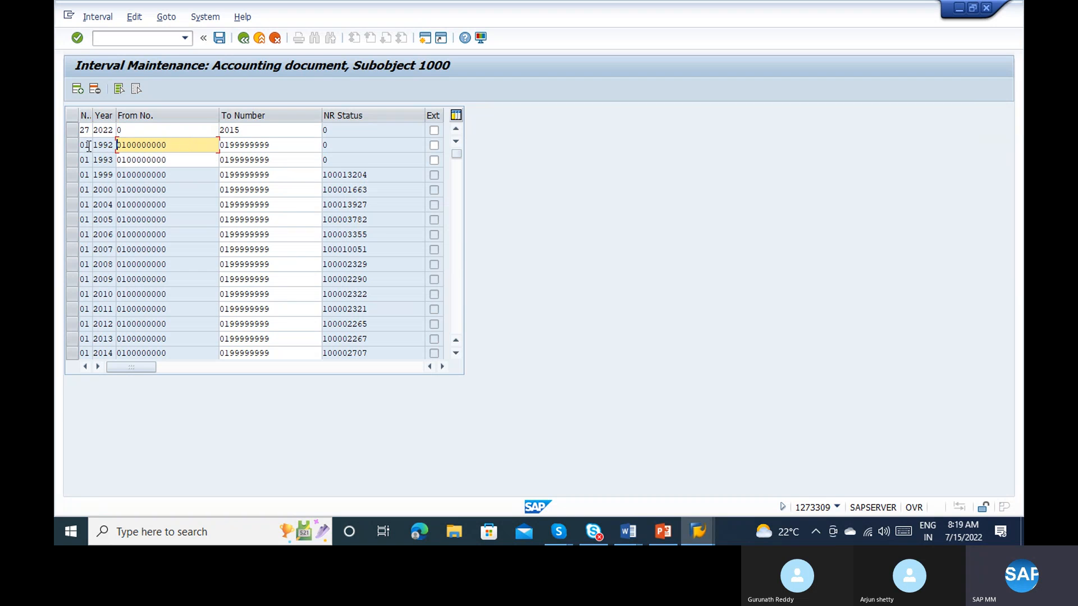
left_click(156, 130)
key("BackSpace")
key("ctrl+v")
key("Tab")
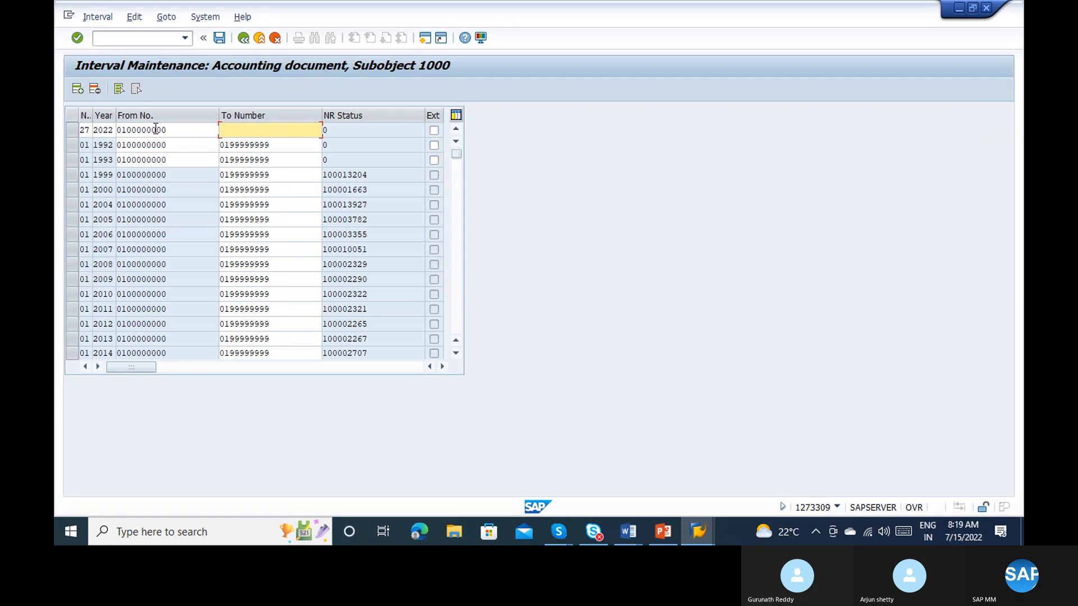
left_click_drag(279, 149, 179, 144)
key("ctrl+c")
left_click(222, 129)
key("ctrl+v")
Step: Try to submit interval 27 for 2022 with a 5 entered in its From number
left_click(125, 135)
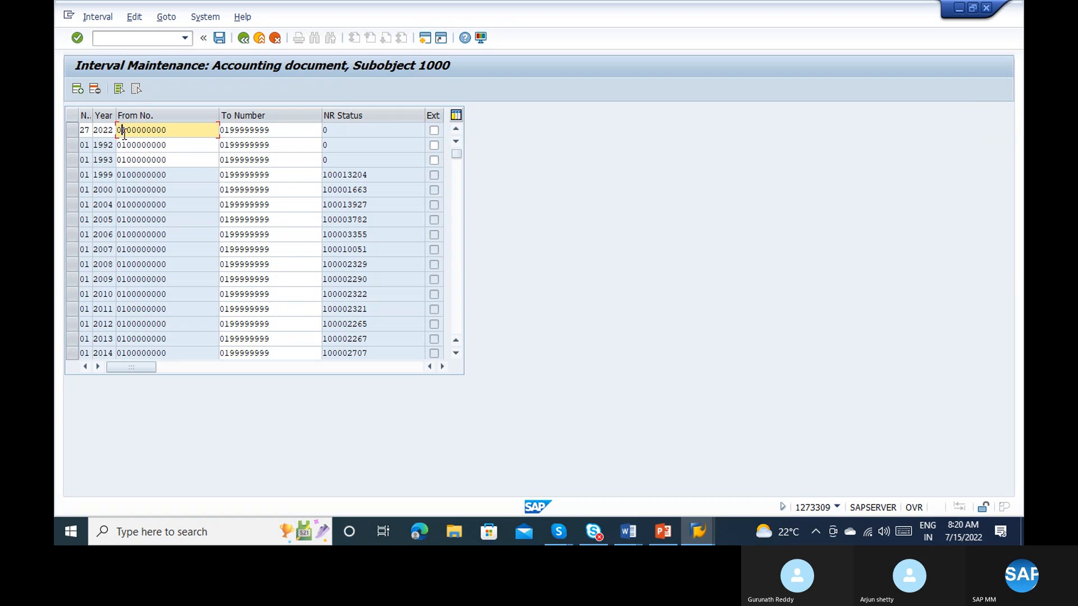
type("5")
left_click(224, 130)
key("Return")
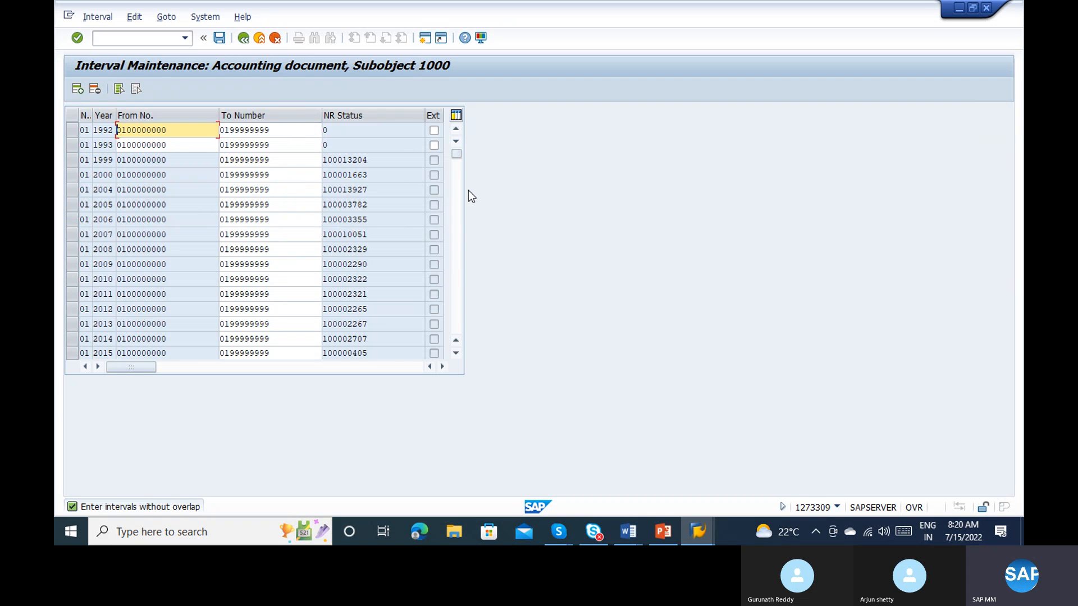
Step: Look through the interval list and leave interval editing without saving the changes
scroll(459, 231, "down", 5)
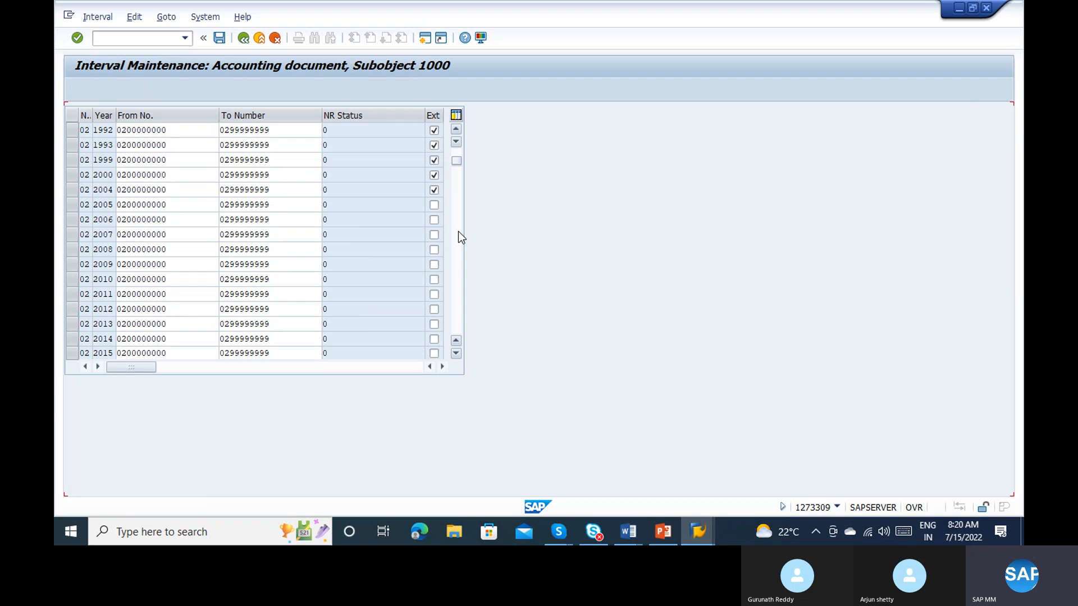
left_click(99, 18)
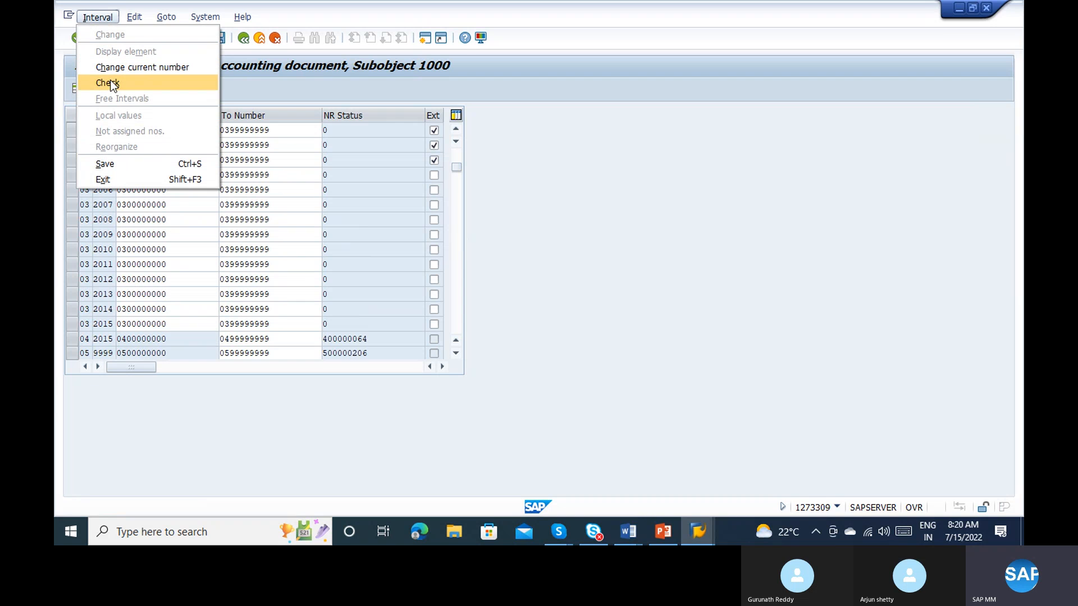
left_click(162, 296)
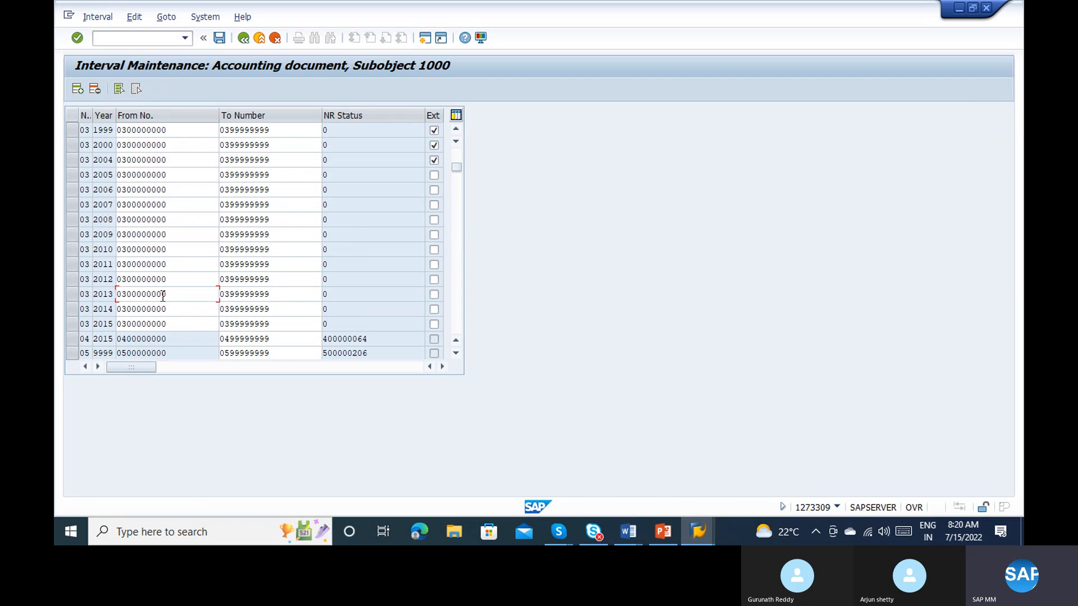
left_click(249, 39)
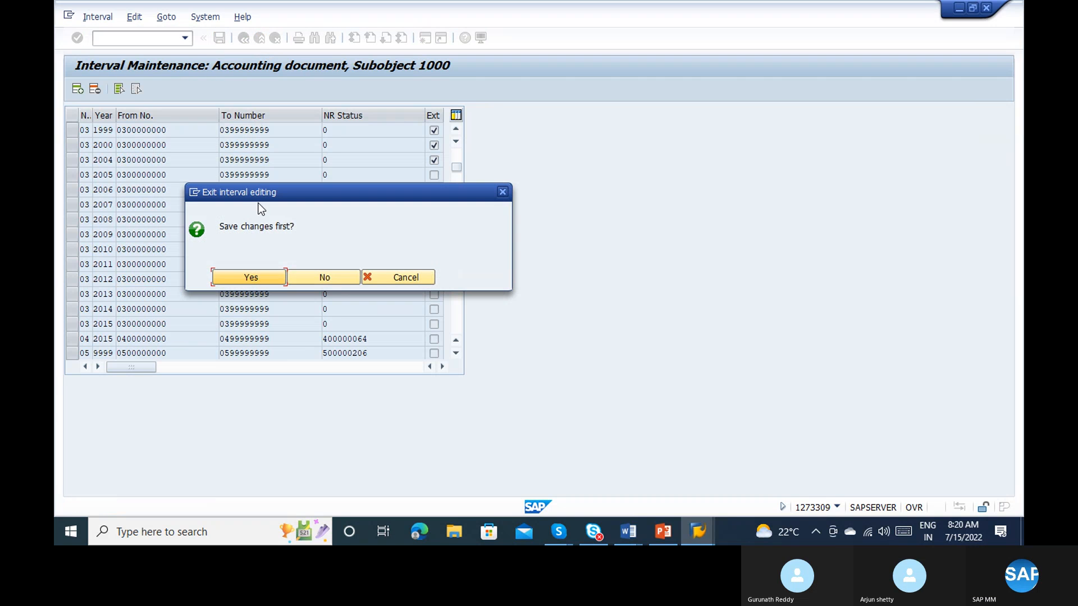
left_click(340, 284)
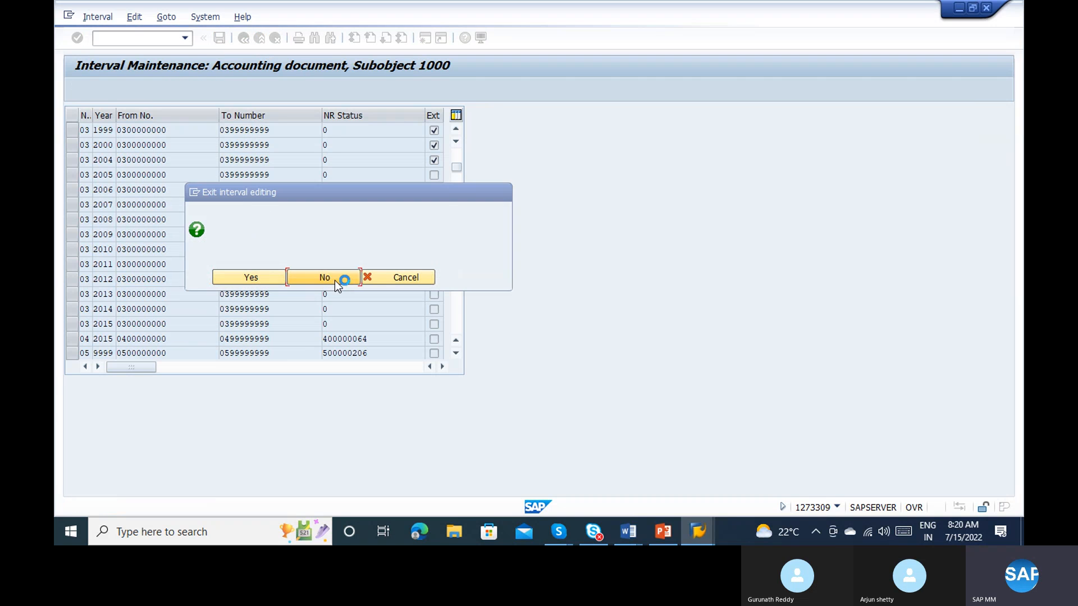
Step: Reopen the intervals of company code 1000 for editing and save them
left_click(218, 160)
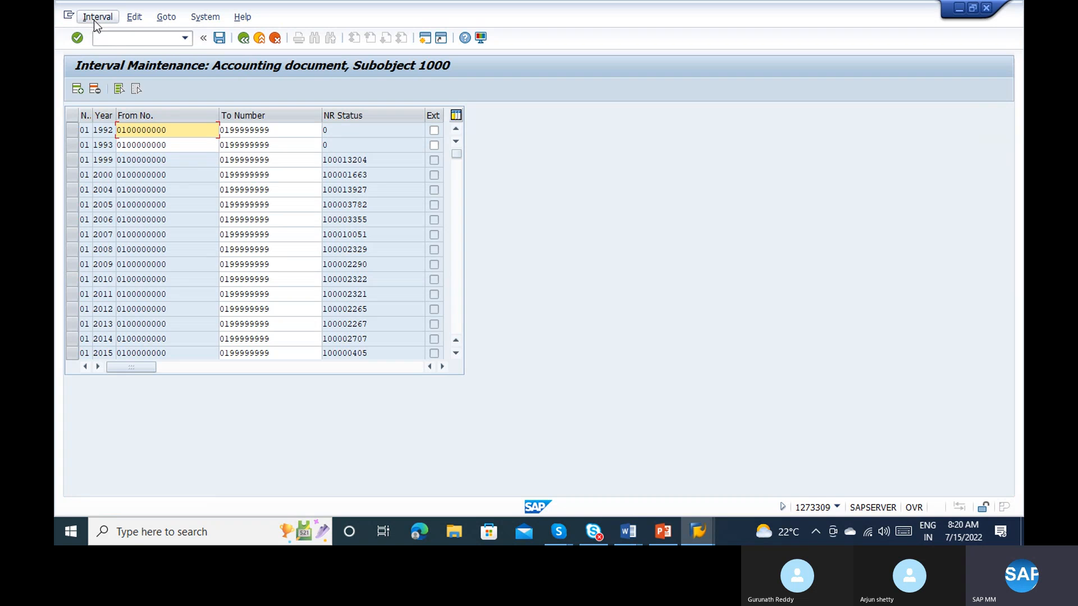
left_click(95, 22)
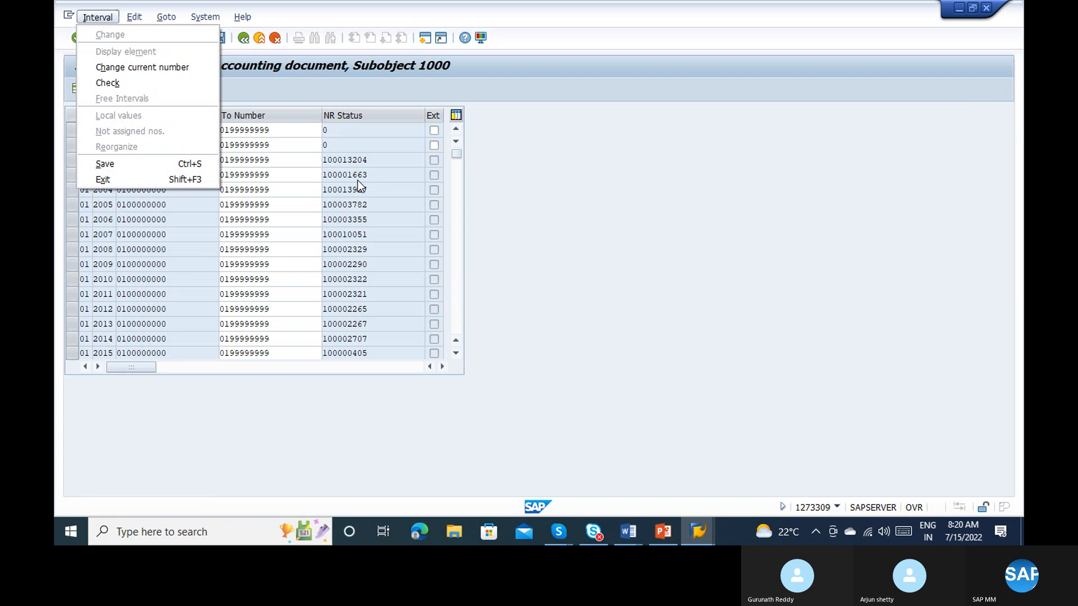
left_click(329, 147)
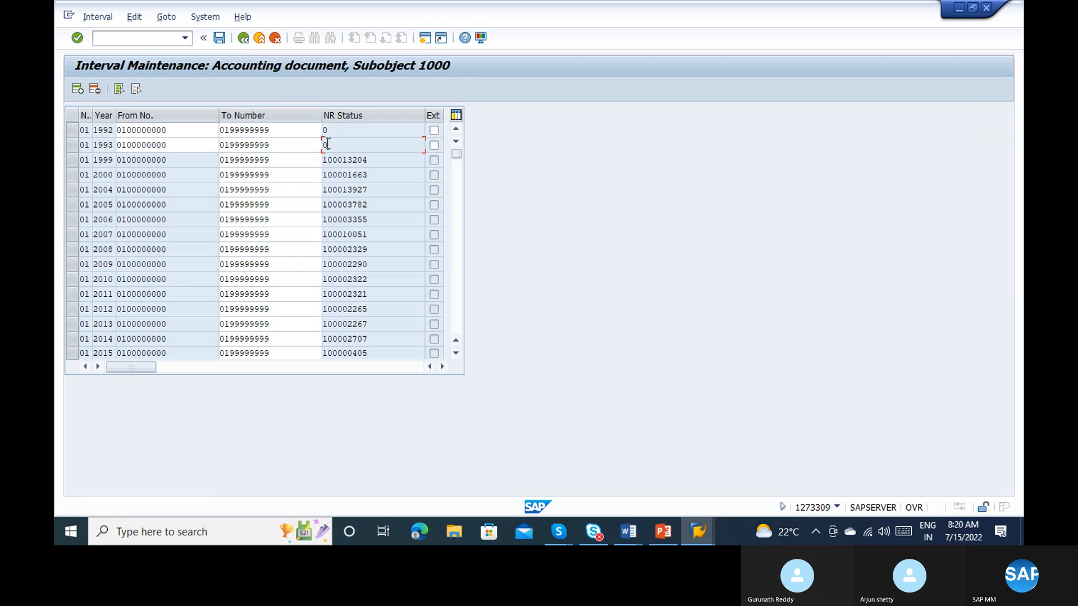
left_click(219, 37)
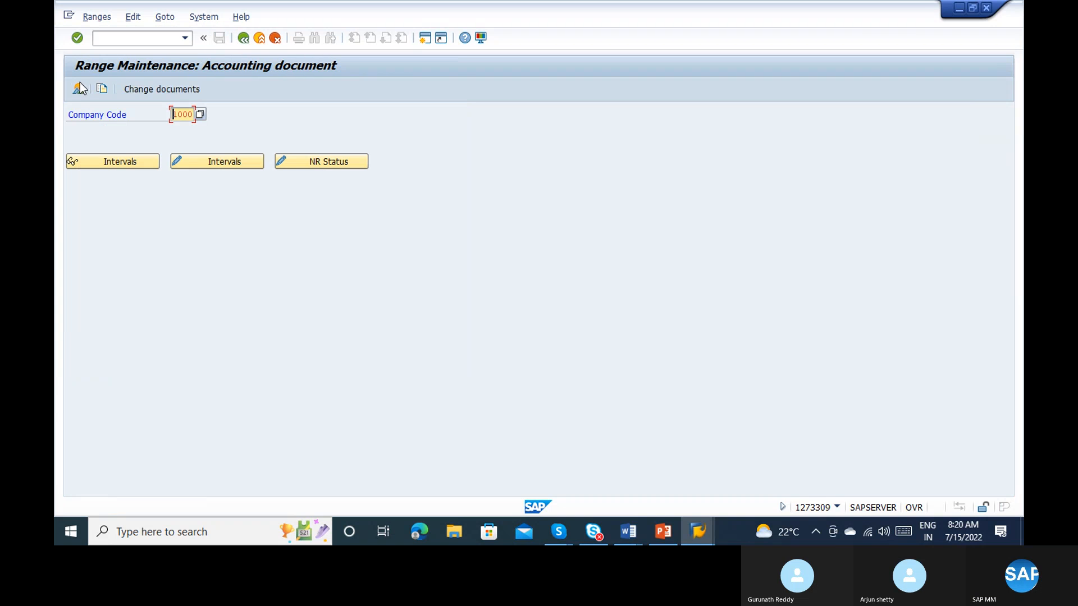
Step: Display the number range intervals of company code 1000 and look through them as far as the rows of interval 20
left_click(103, 162)
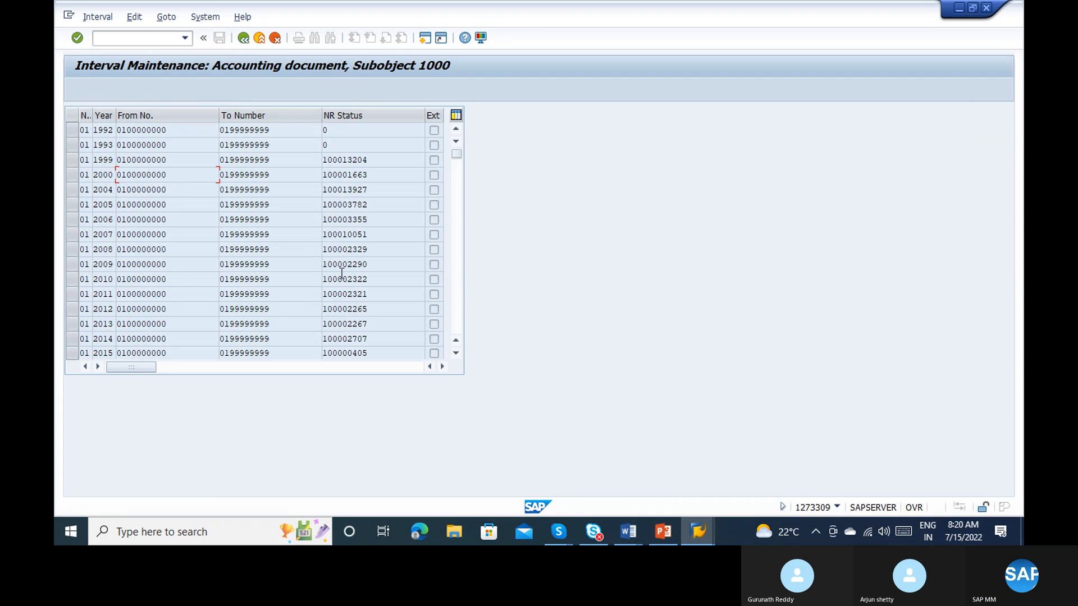
left_click(456, 235)
left_click(456, 235)
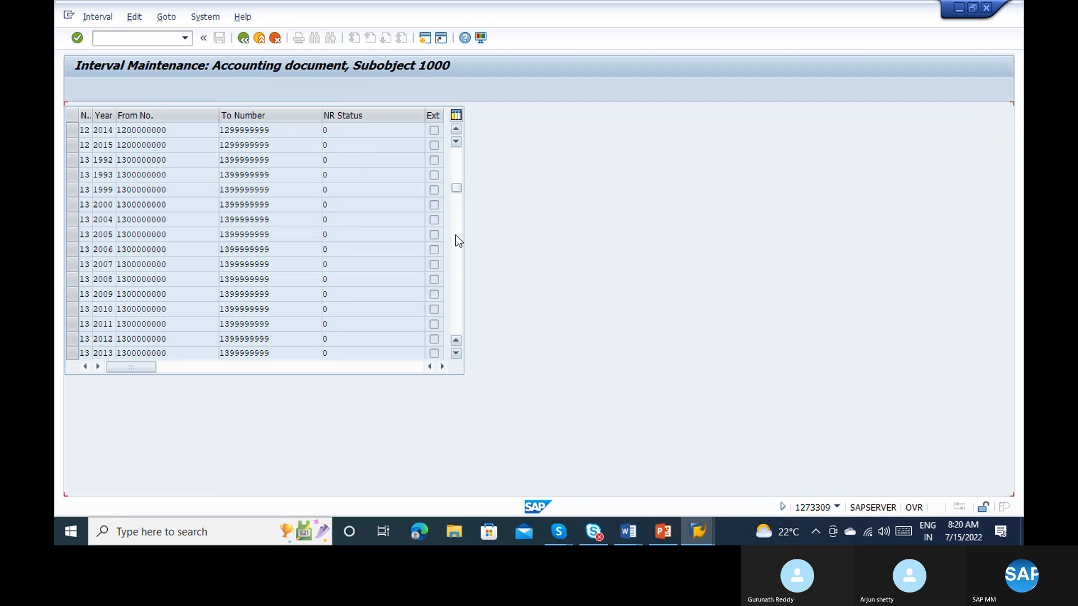
left_click(456, 234)
left_click(456, 235)
left_click(456, 235)
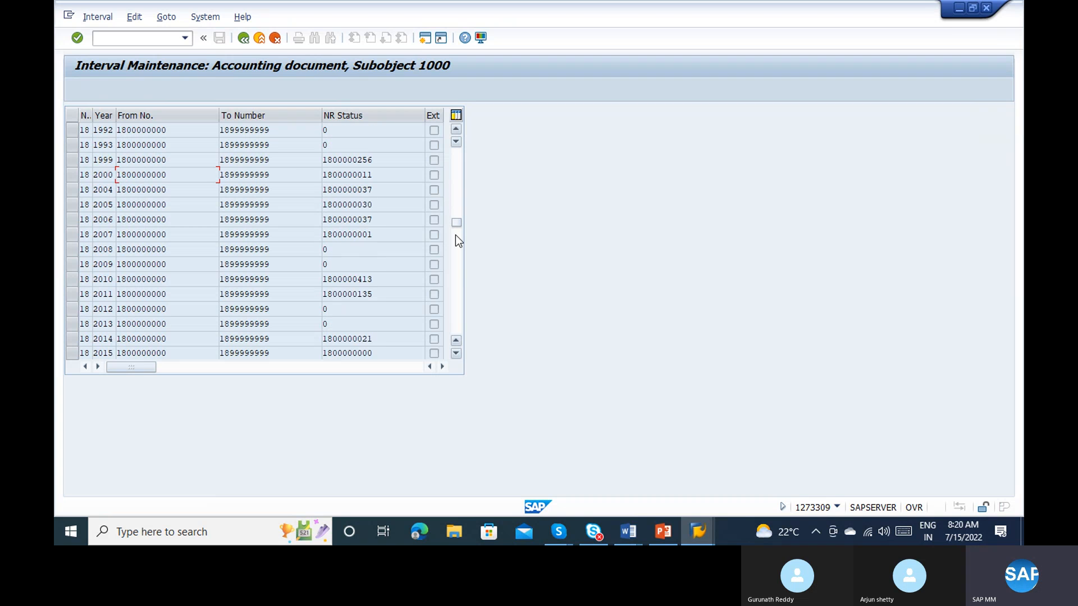
left_click(456, 252)
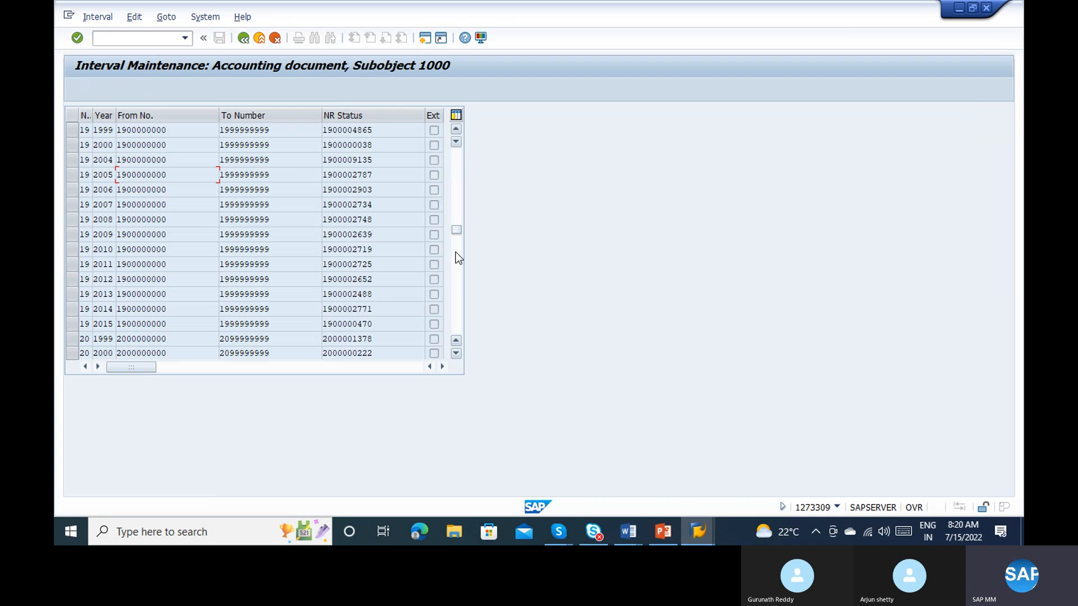
left_click(456, 261)
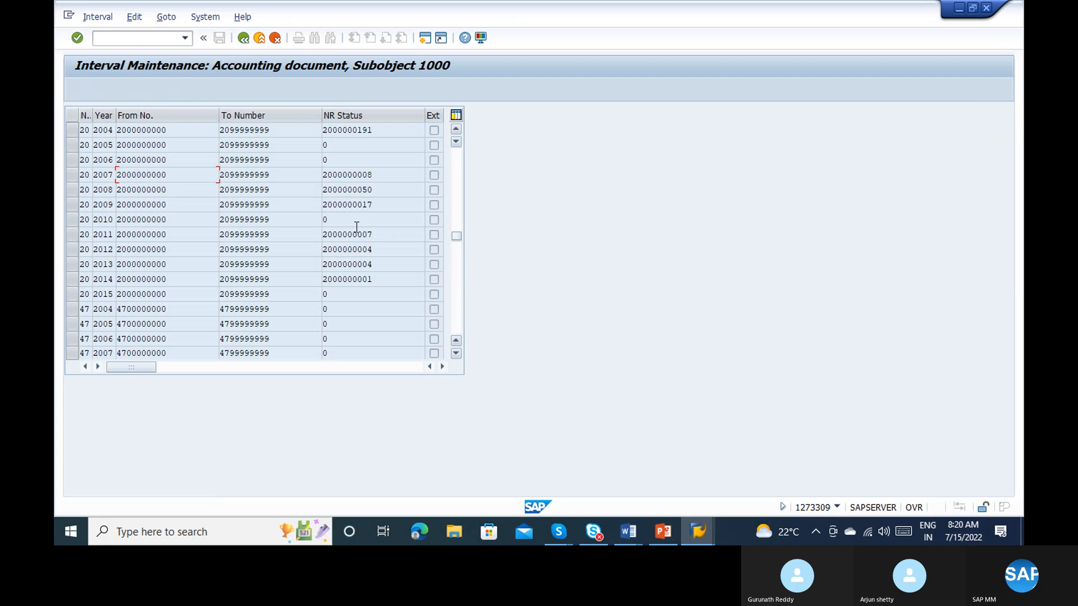
Step: Copy the year 2015 row of interval 20, from its number through its To number
double_click(137, 294)
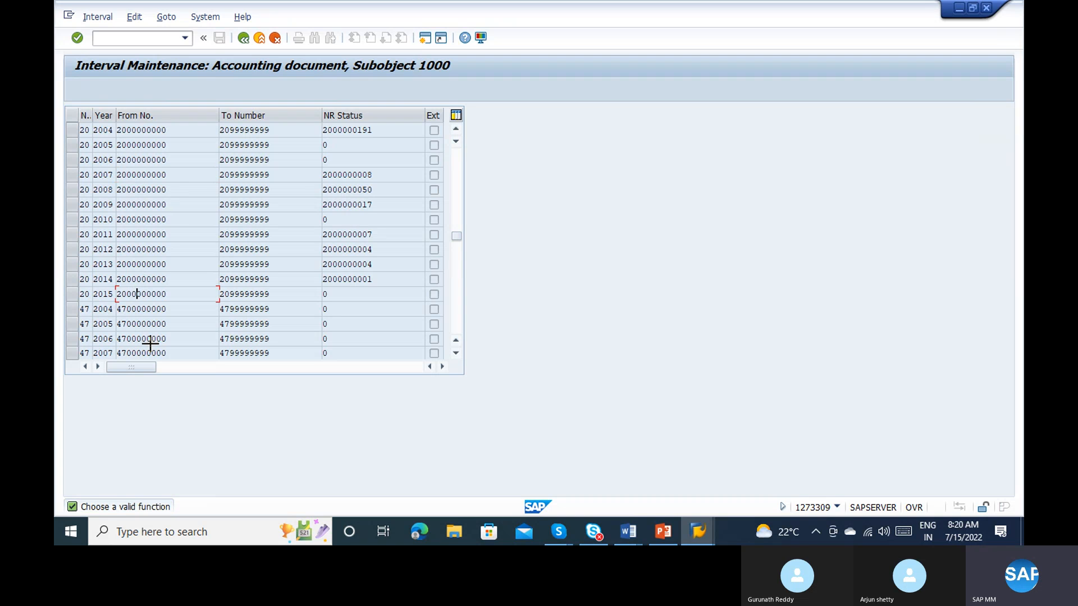
left_click(86, 294)
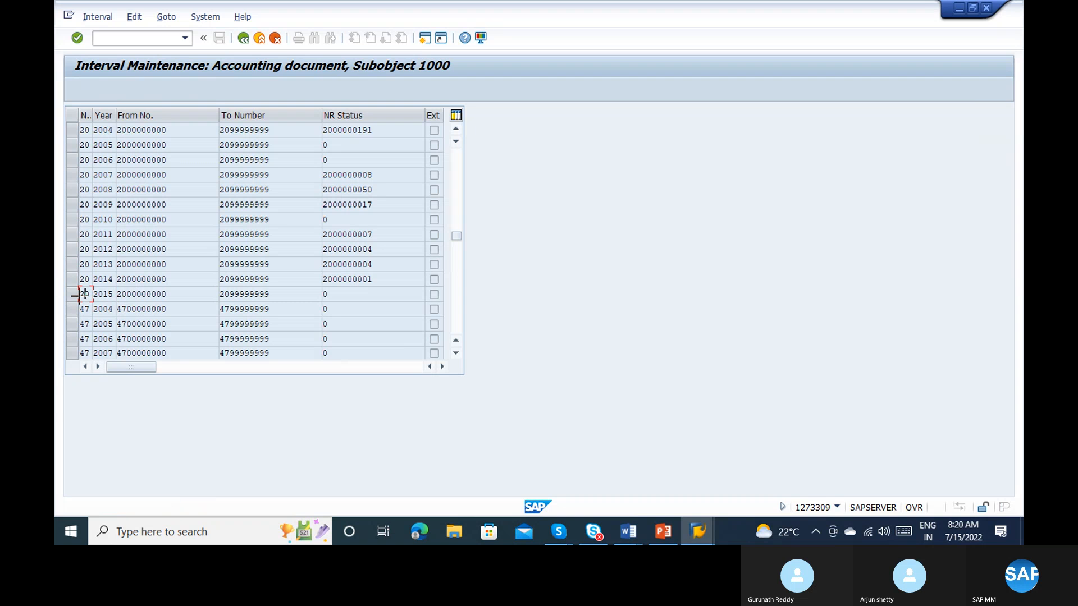
left_click_drag(79, 292, 264, 286)
key("ctrl+c")
left_click_drag(82, 292, 290, 296)
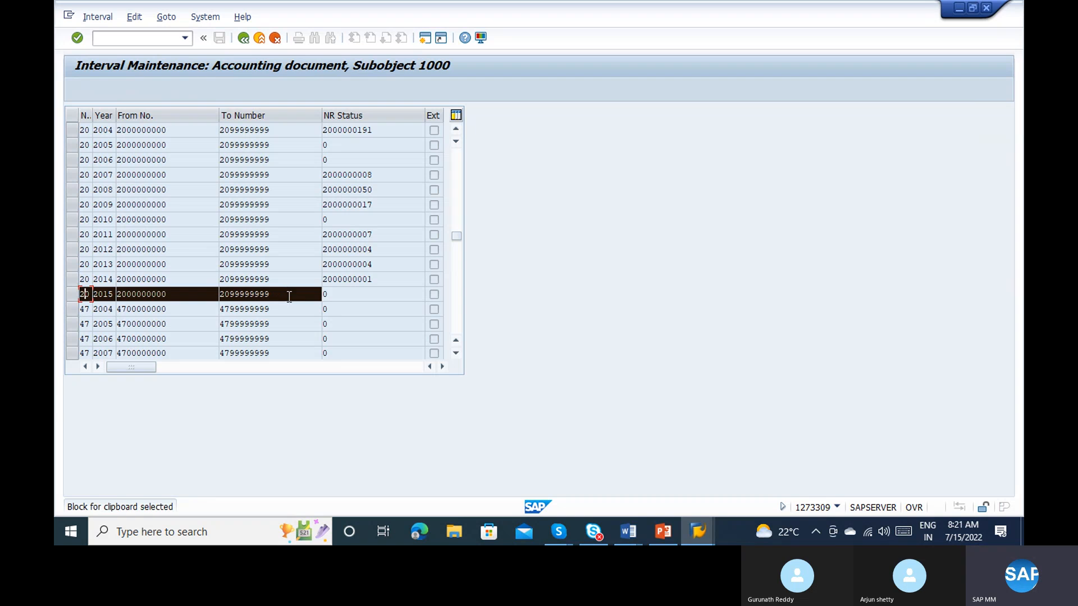
key("ctrl+c")
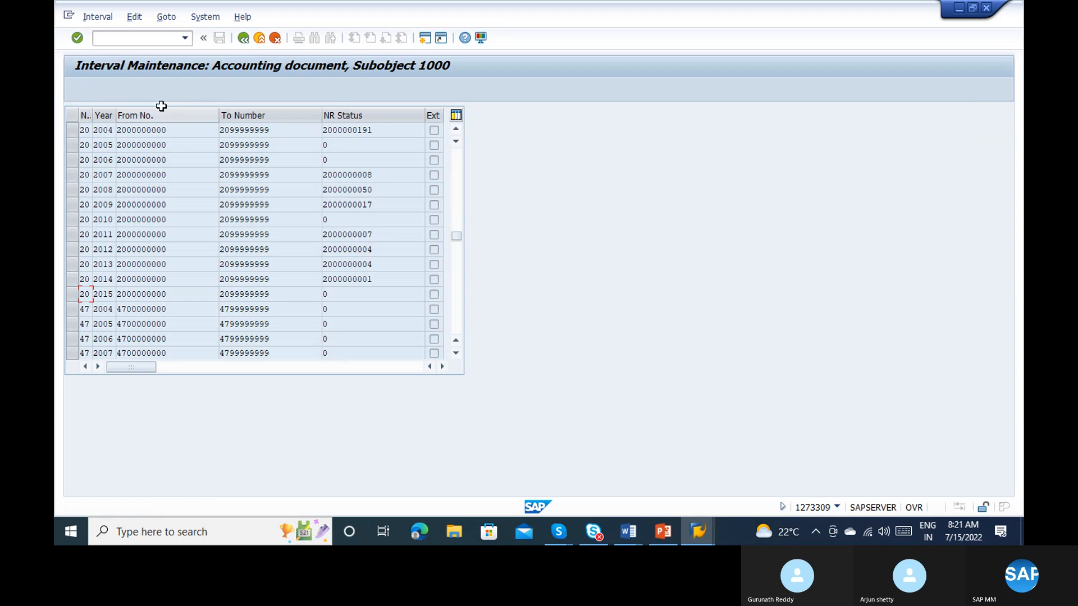
Step: Return to editing the intervals of company code 1000 and add a new row with number 27 and year 2022
left_click(243, 39)
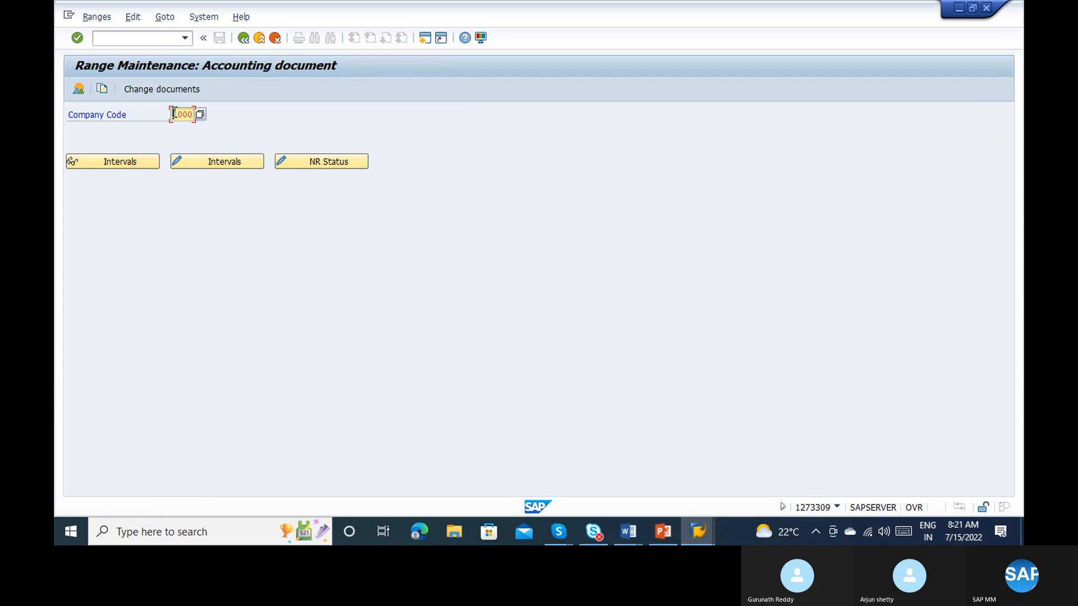
left_click(204, 168)
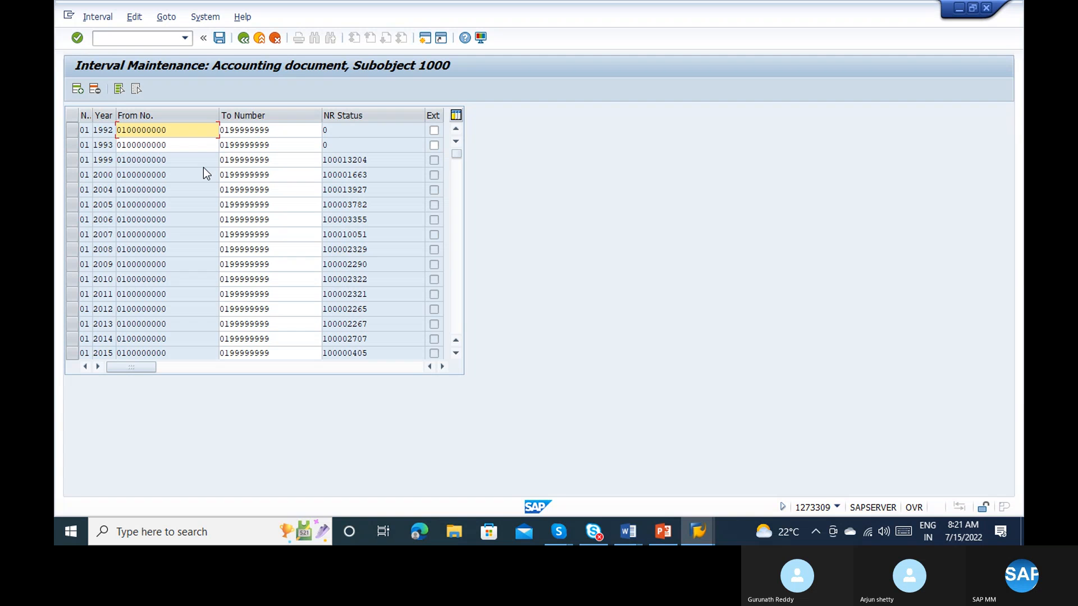
left_click(78, 88)
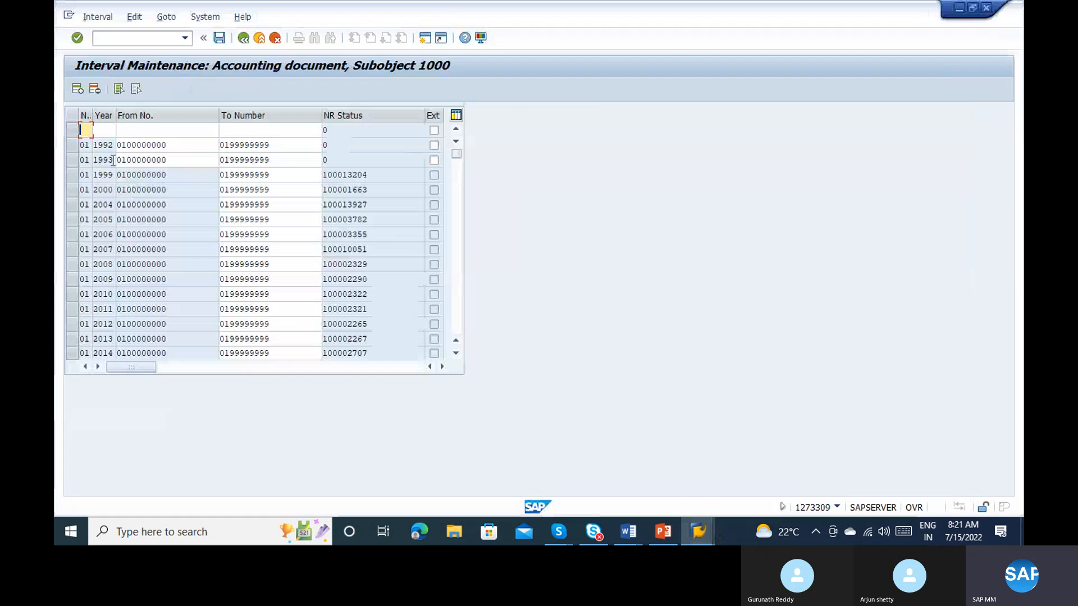
type("27")
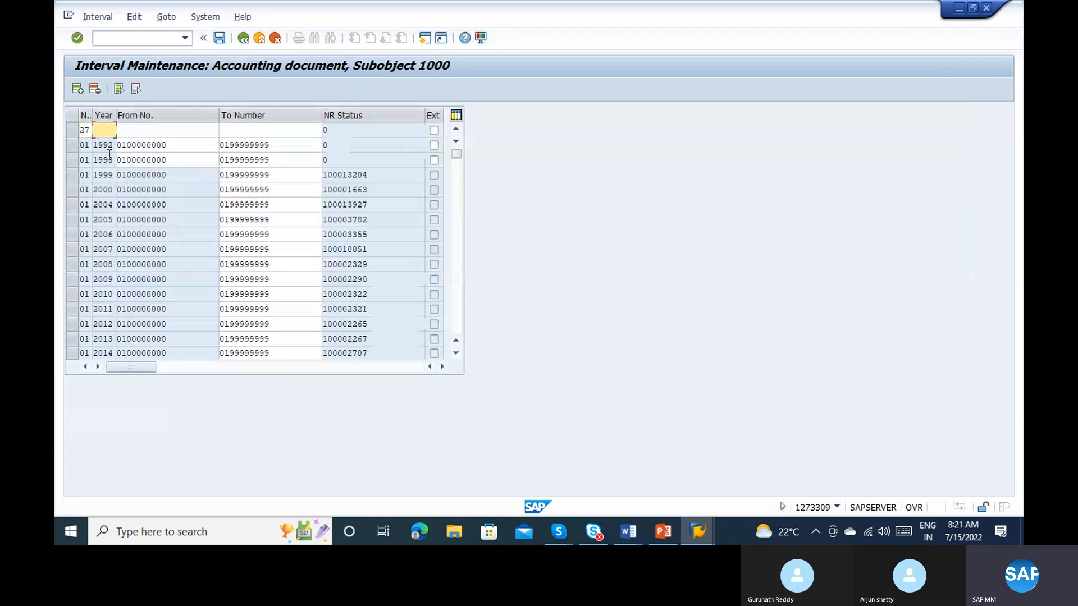
type("2922")
key("BackSpace")
key("BackSpace")
key("BackSpace")
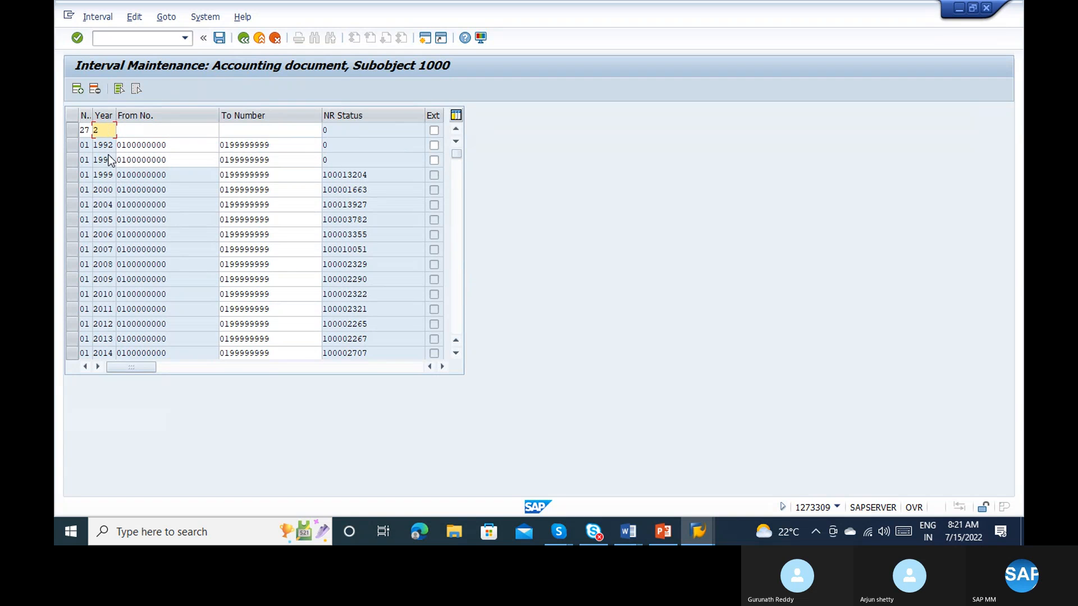
type("022")
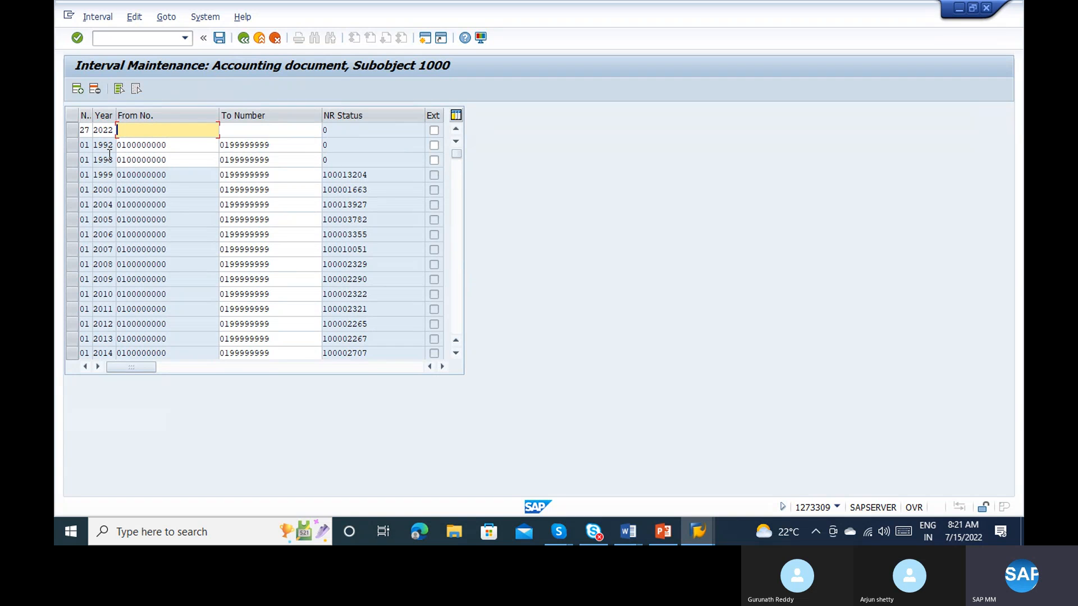
Step: Try to submit the new row filled from the copied interval 20 row, with its number changed to 27 and a new year
key("shift+Tab")
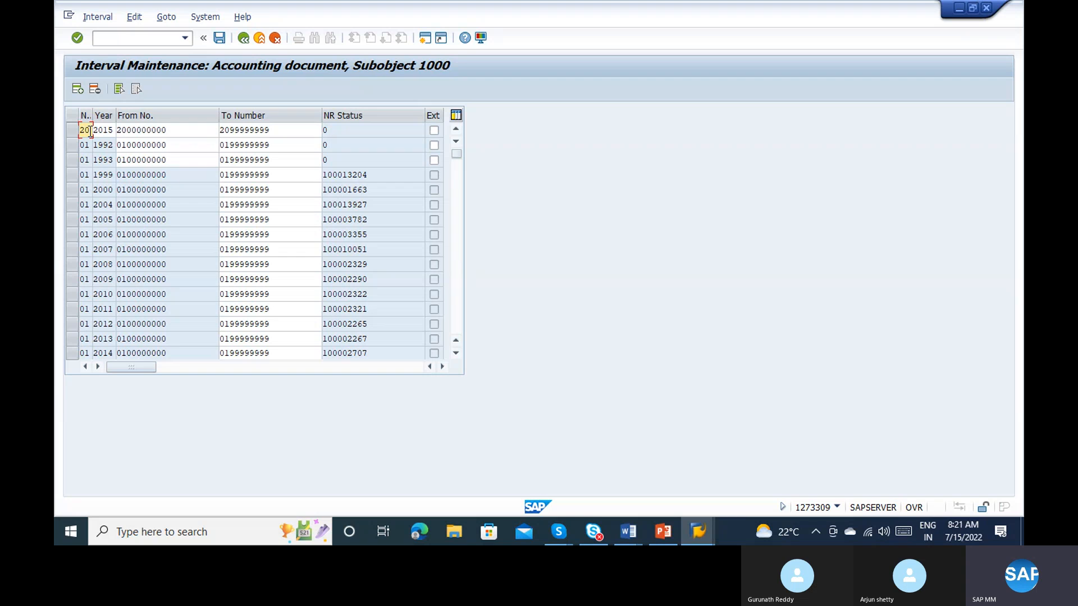
type("27")
type("201")
type("22")
key("Return")
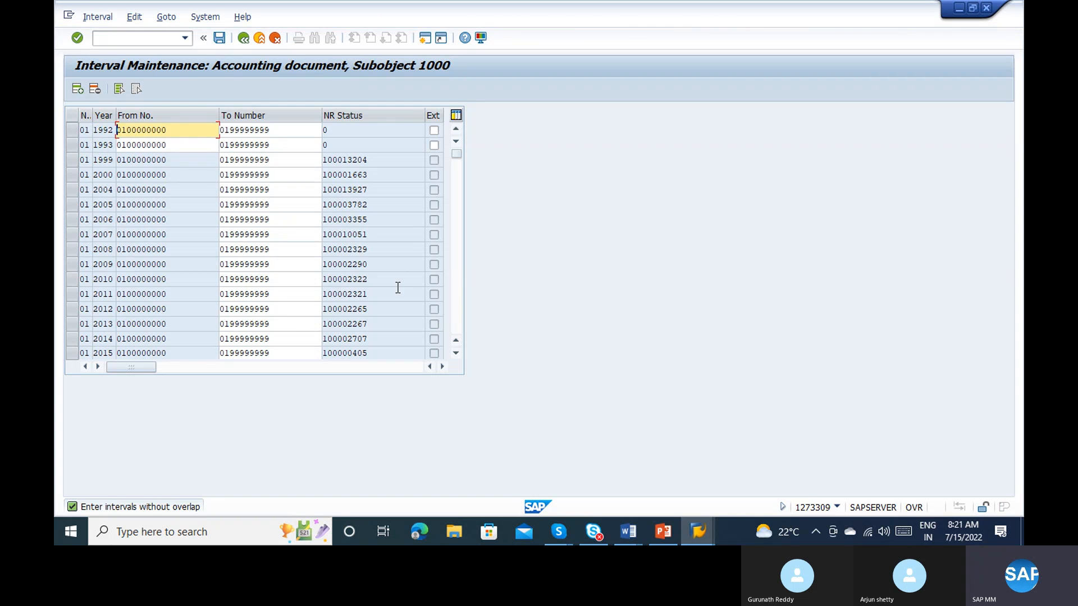
Step: Add a new row to the intervals of company code 1000 and paste the copied 2015 row of interval 20
left_click(458, 272)
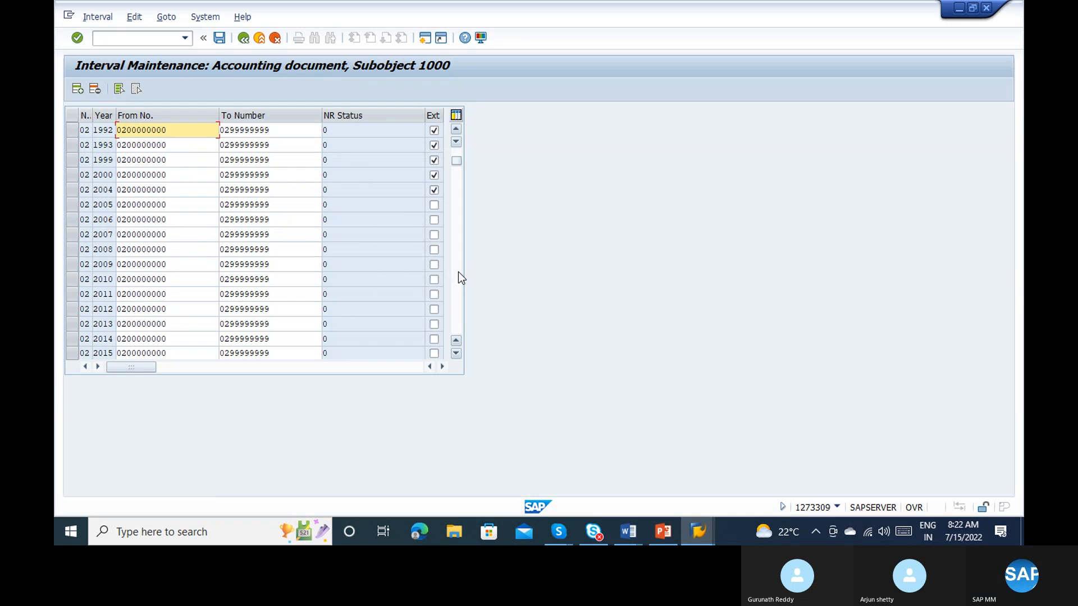
left_click(458, 271)
left_click(458, 272)
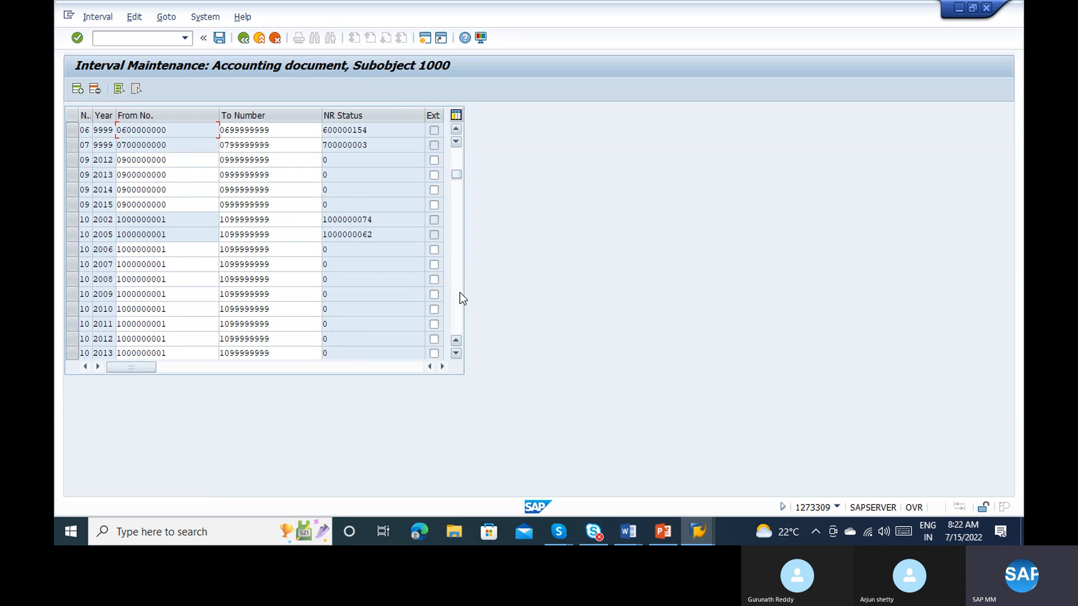
left_click(77, 89)
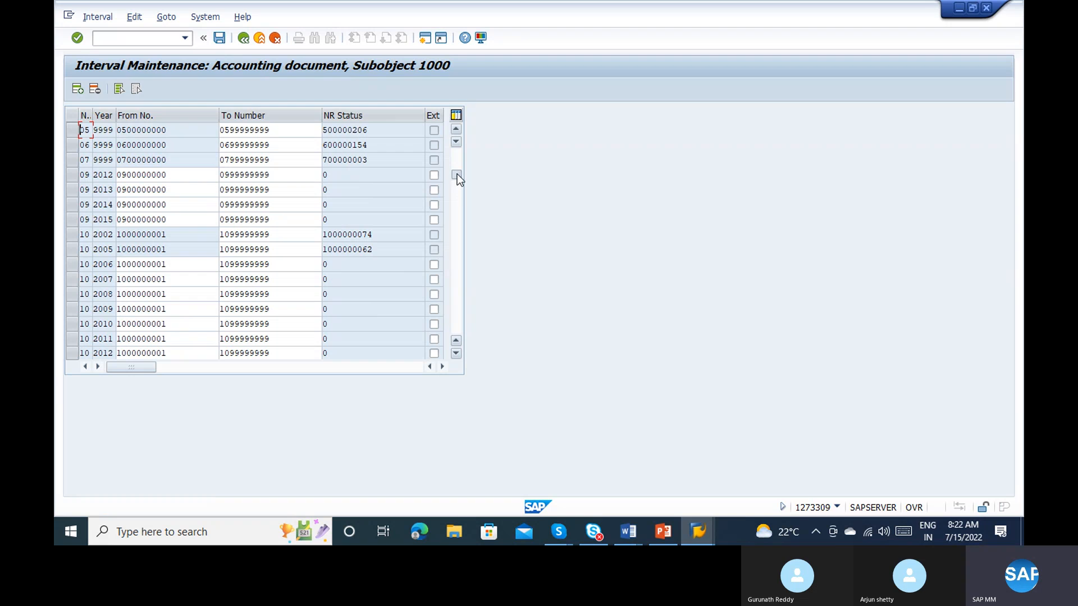
left_click_drag(456, 175, 456, 119)
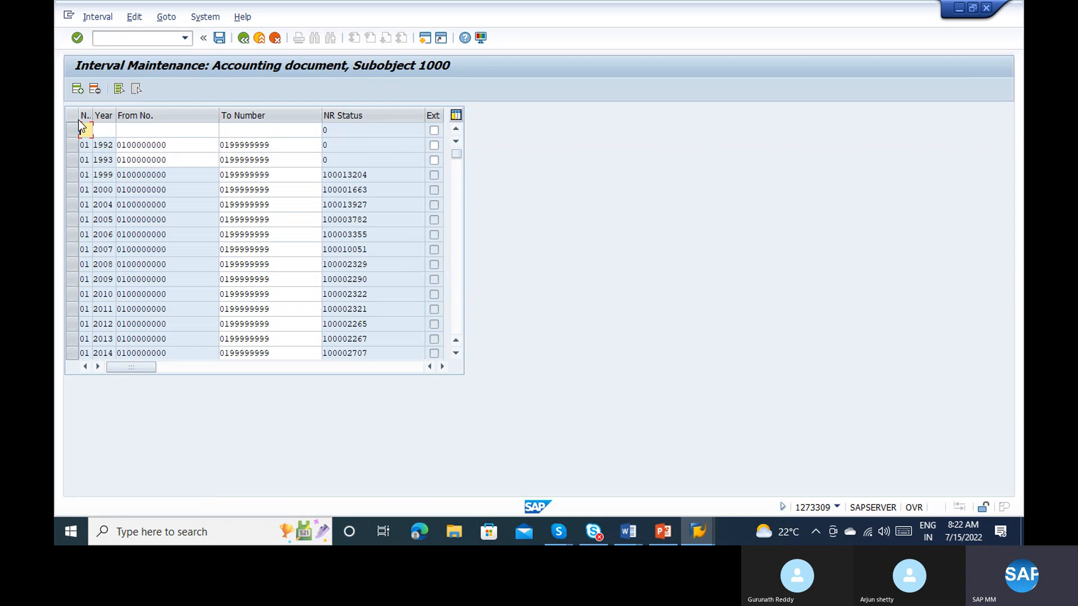
key("ctrl+v")
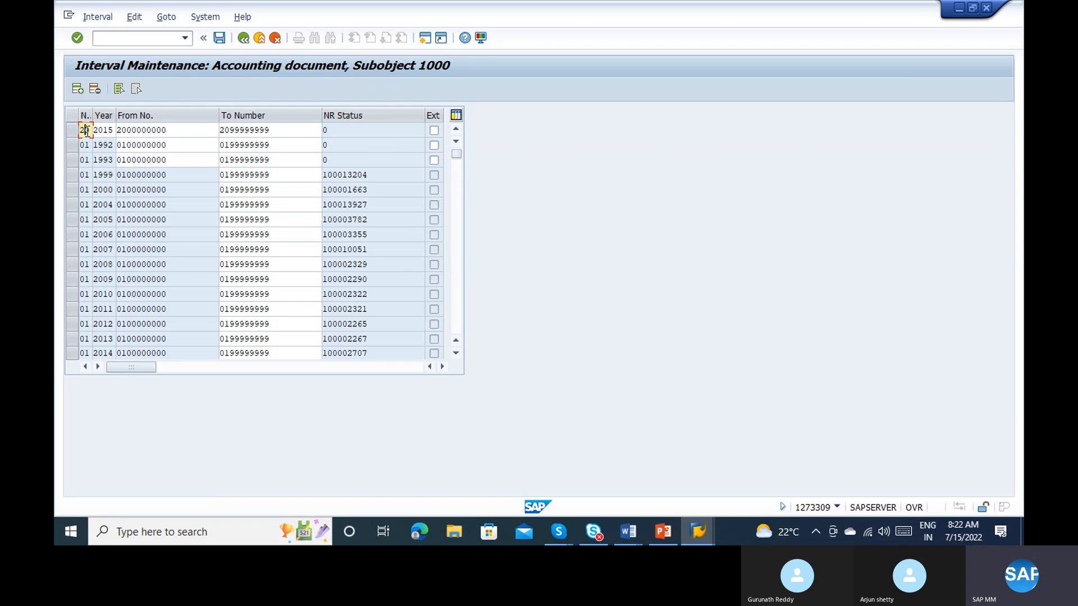
key("Tab")
key("Tab")
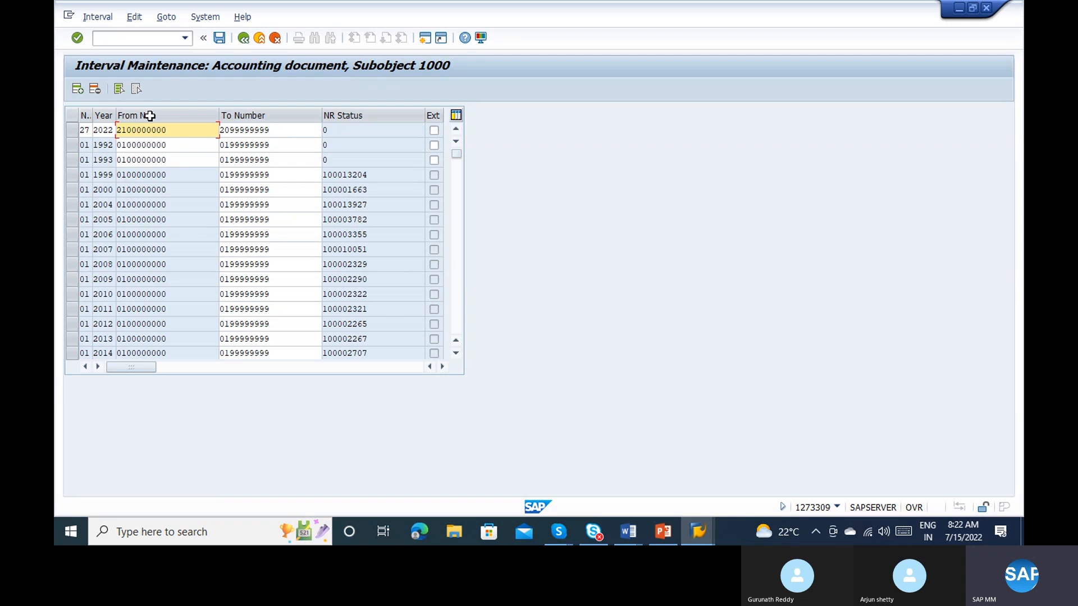
left_click(226, 130)
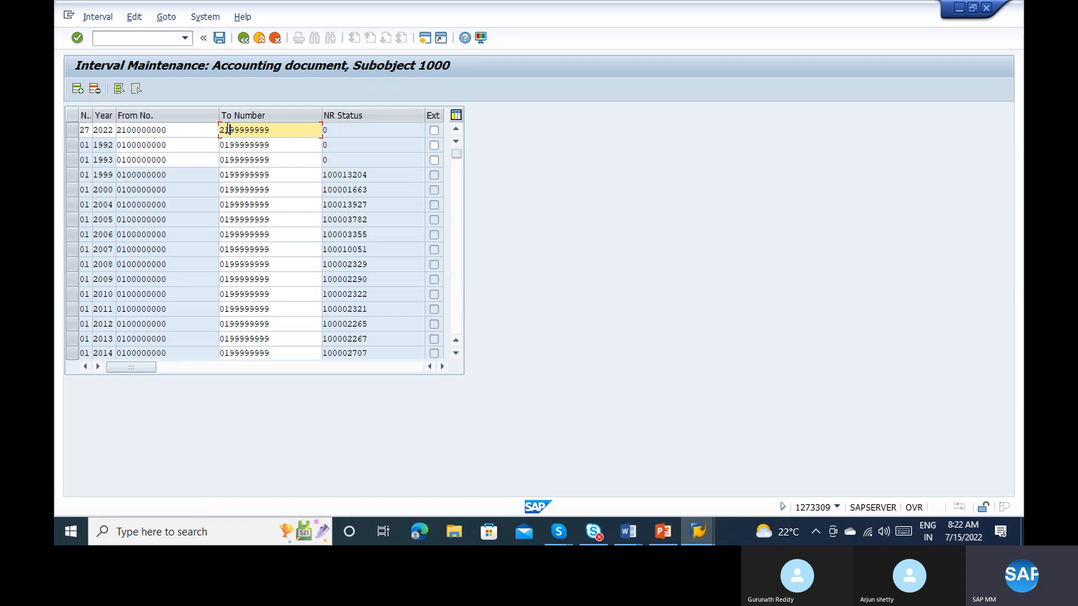
key("Return")
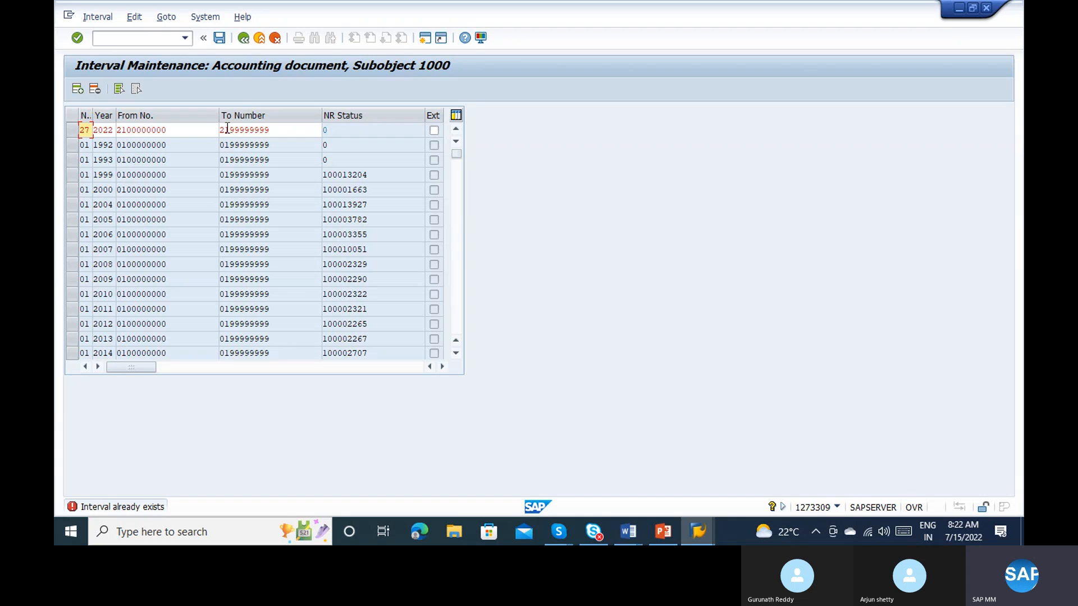
left_click(242, 40)
left_click(258, 41)
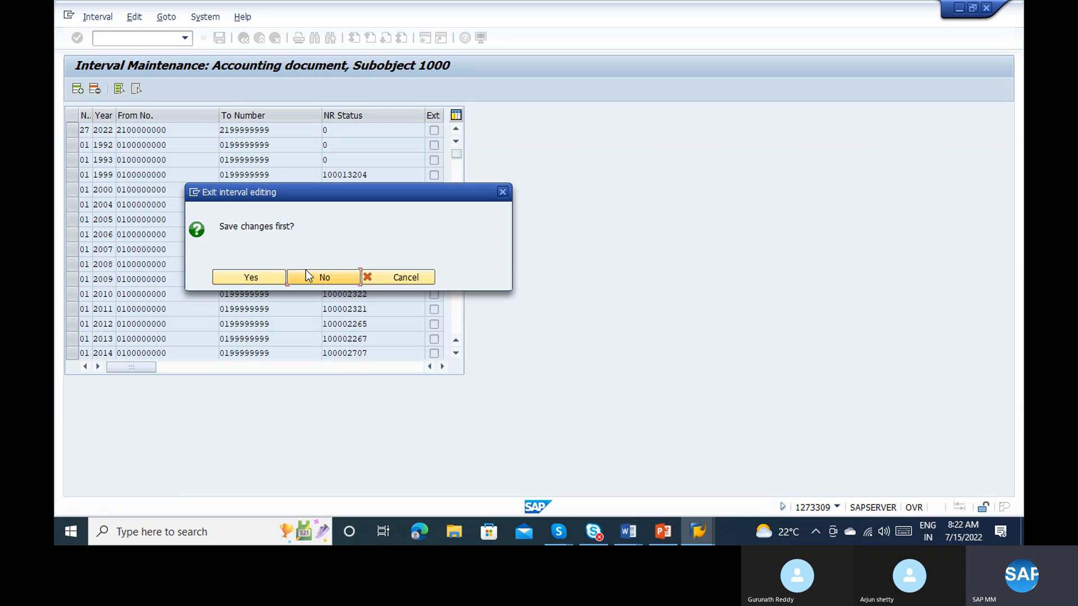
left_click(306, 271)
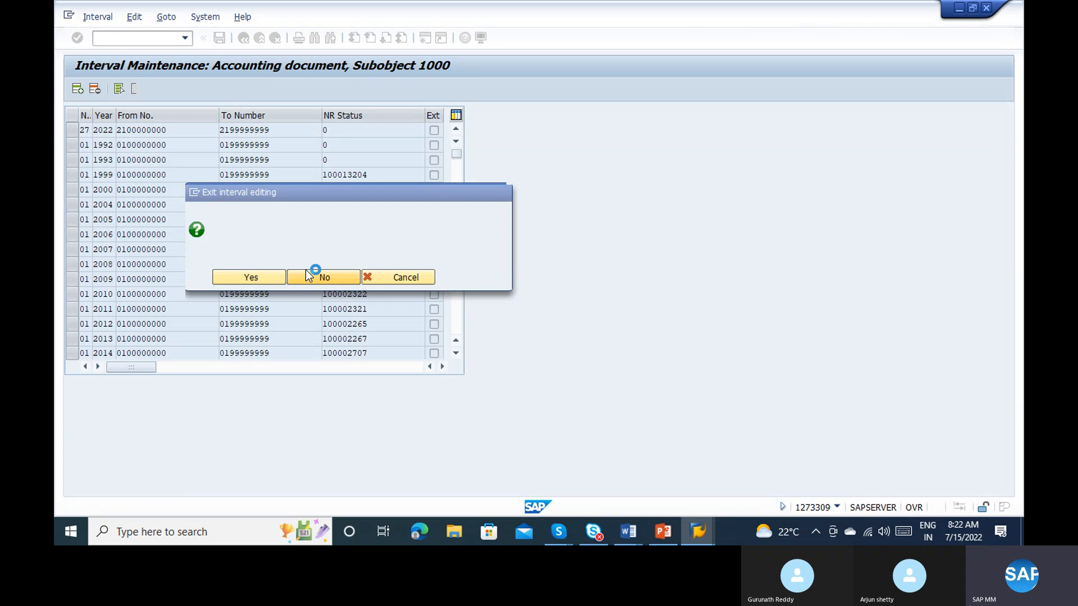
Step: Reopen transaction FBN1 and start editing the number range intervals of company code 1000
type("f")
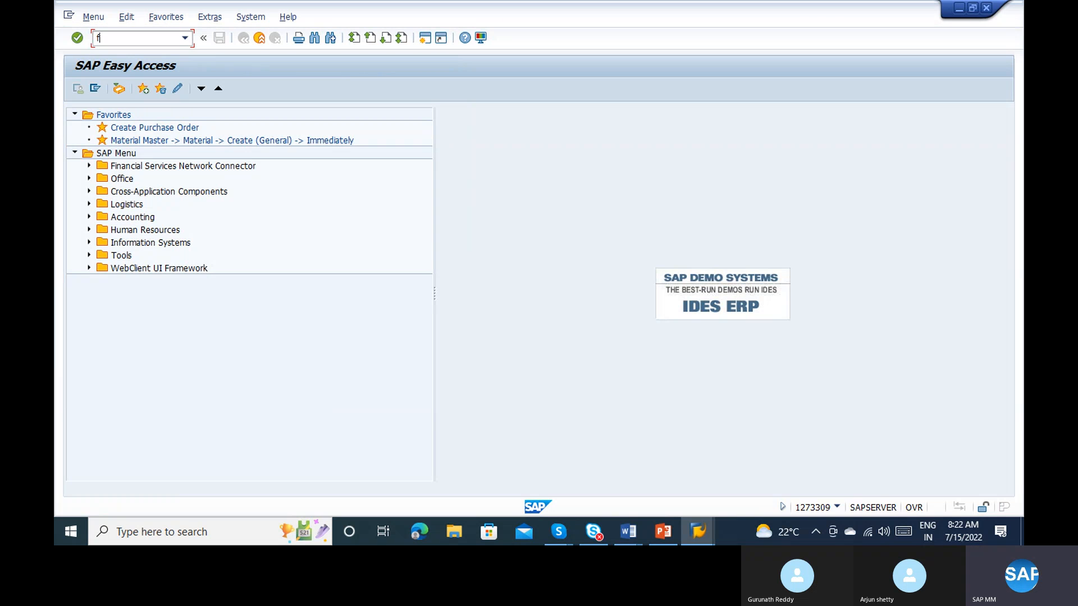
type("bn1")
key("Return")
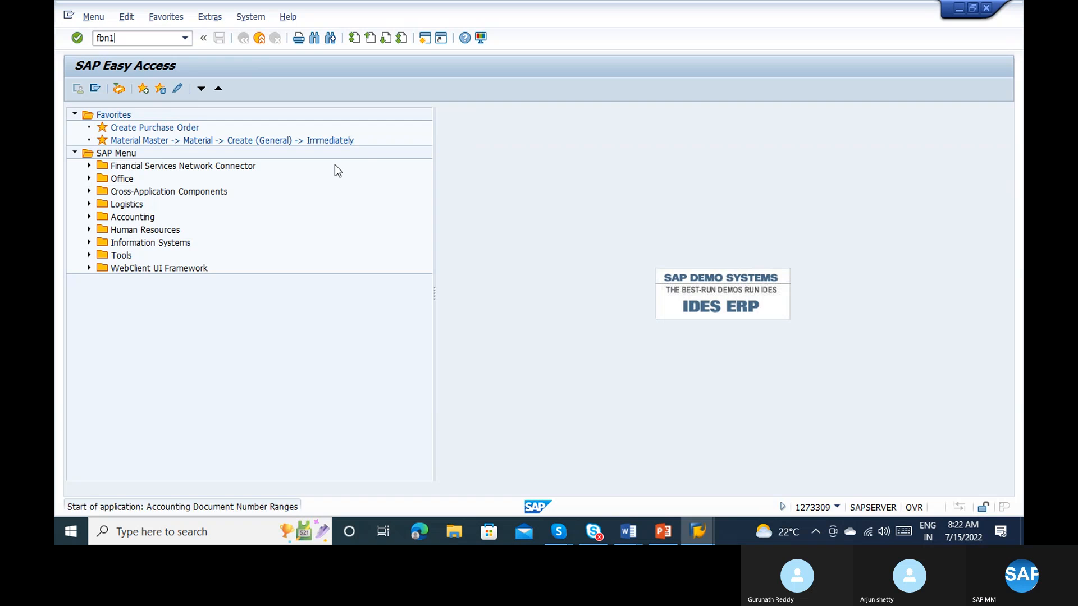
key("space")
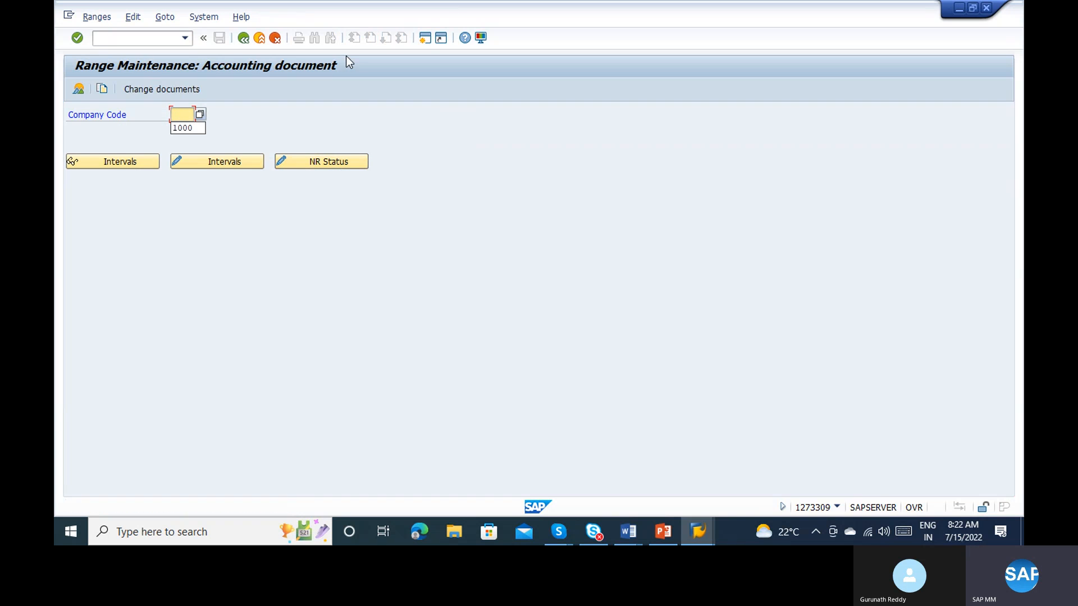
left_click(190, 130)
left_click(204, 158)
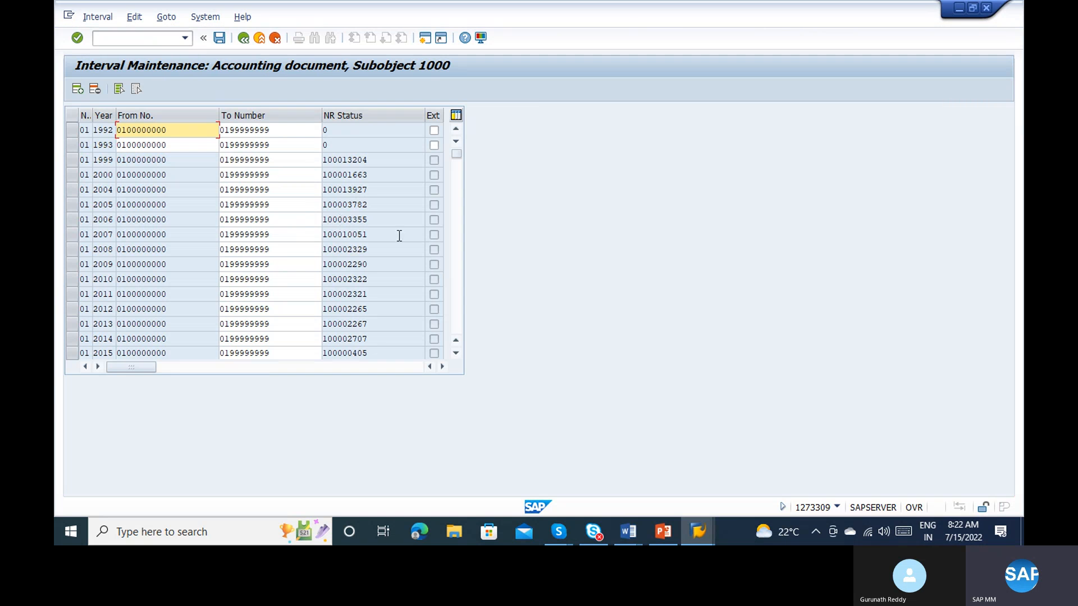
Step: Insert a new interval row for company code 1000 filled with the copied interval 20 values, ready for changing its number
scroll(462, 283, "down", 20)
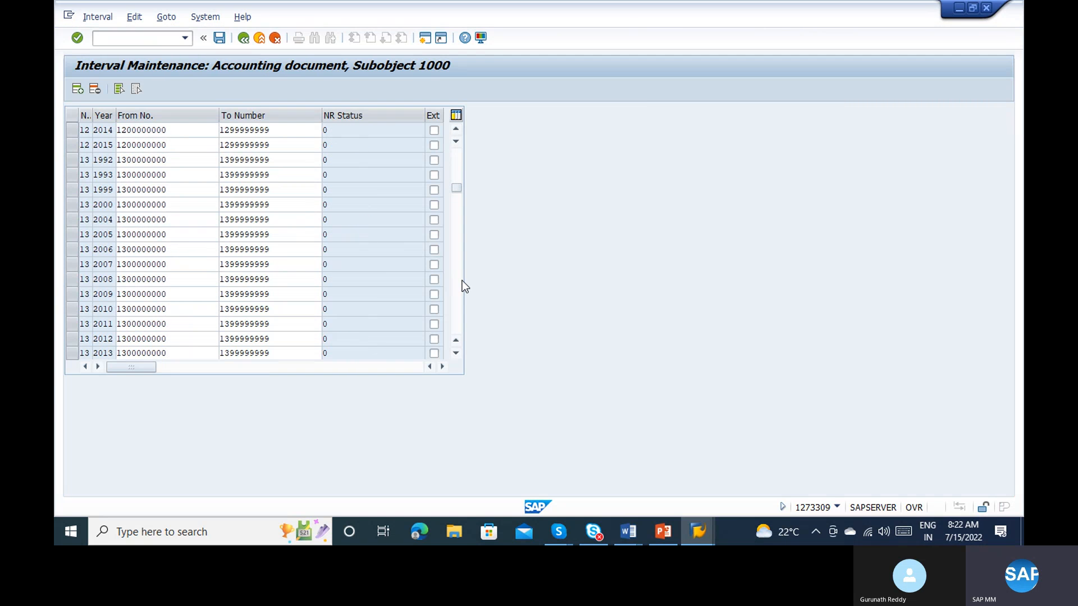
scroll(465, 287, "down", 20)
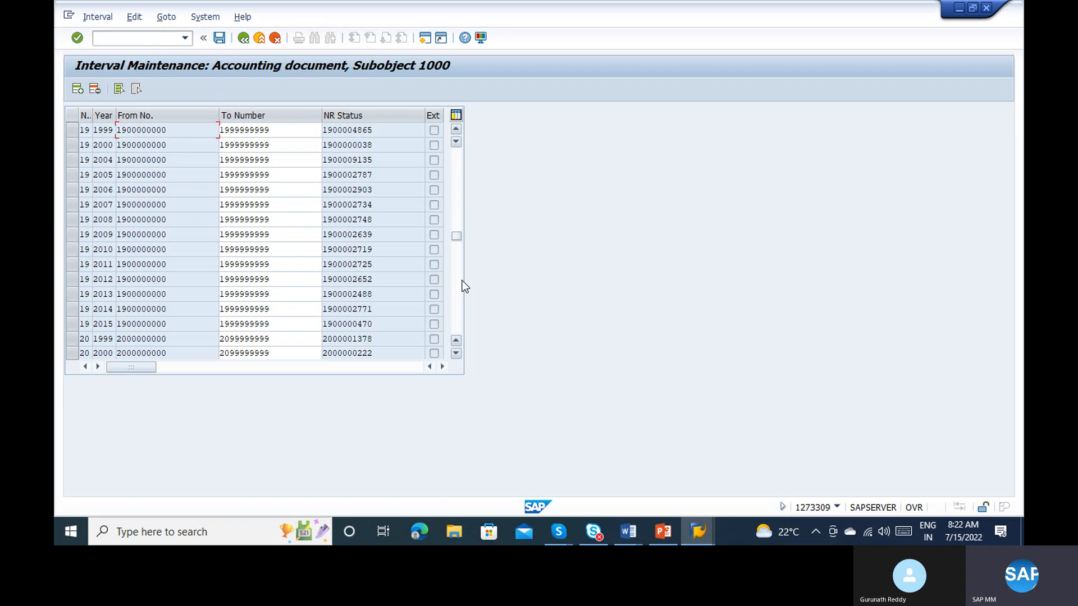
scroll(462, 283, "down", 15)
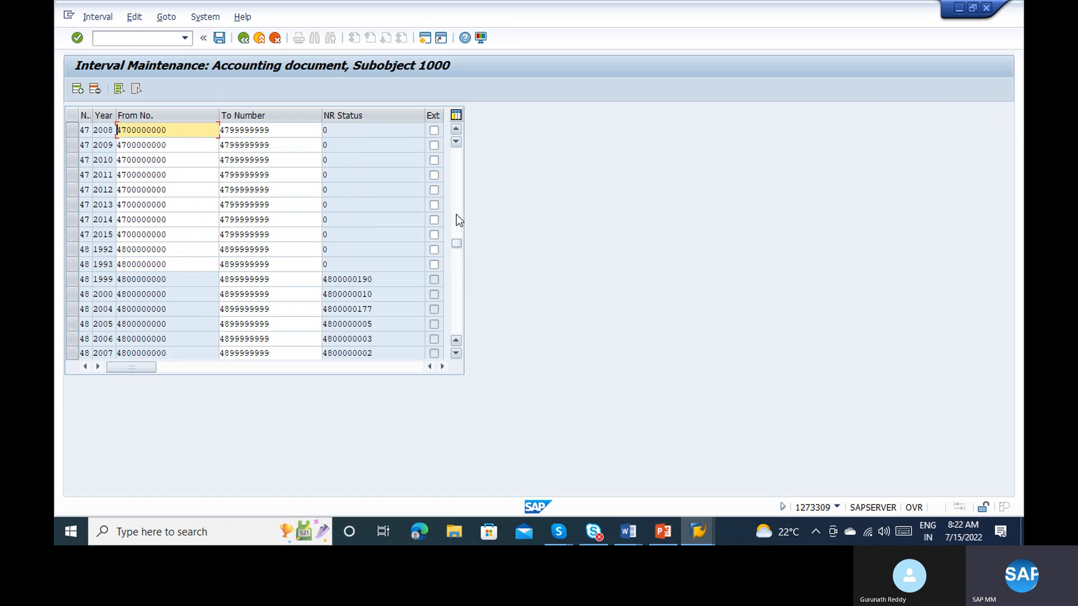
scroll(460, 220, "up", 10)
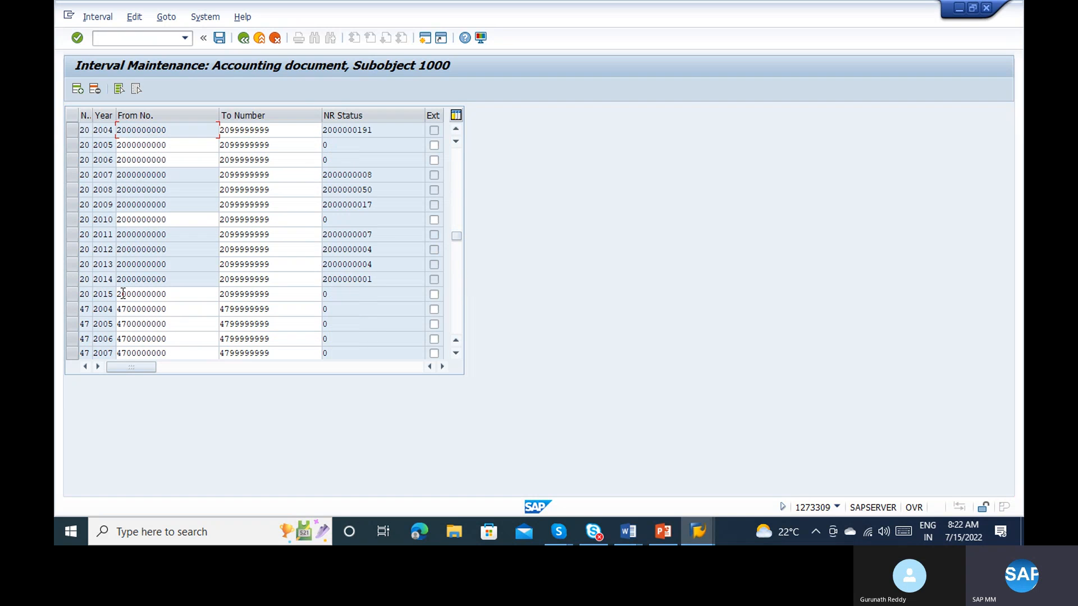
scroll(198, 96, "up", 1)
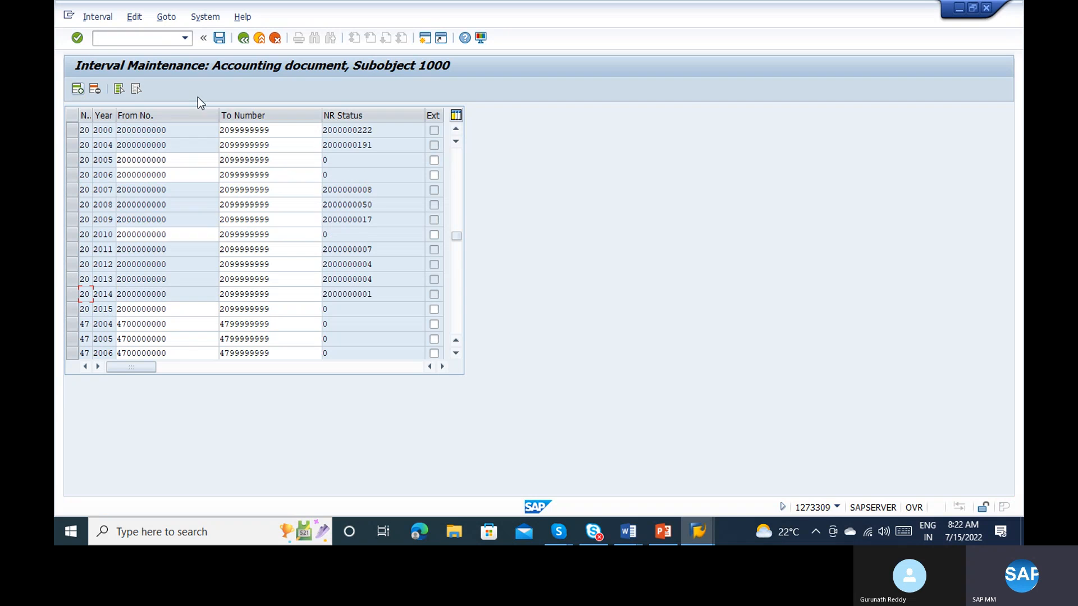
left_click_drag(457, 236, 456, 105)
left_click(89, 128)
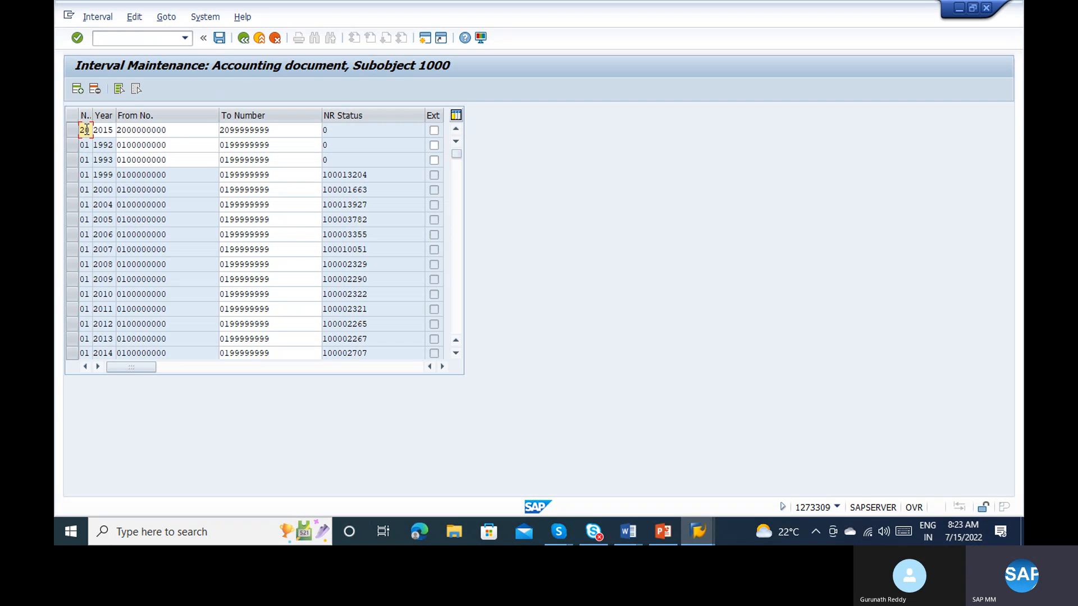
key("Tab")
type("2022")
key("Tab")
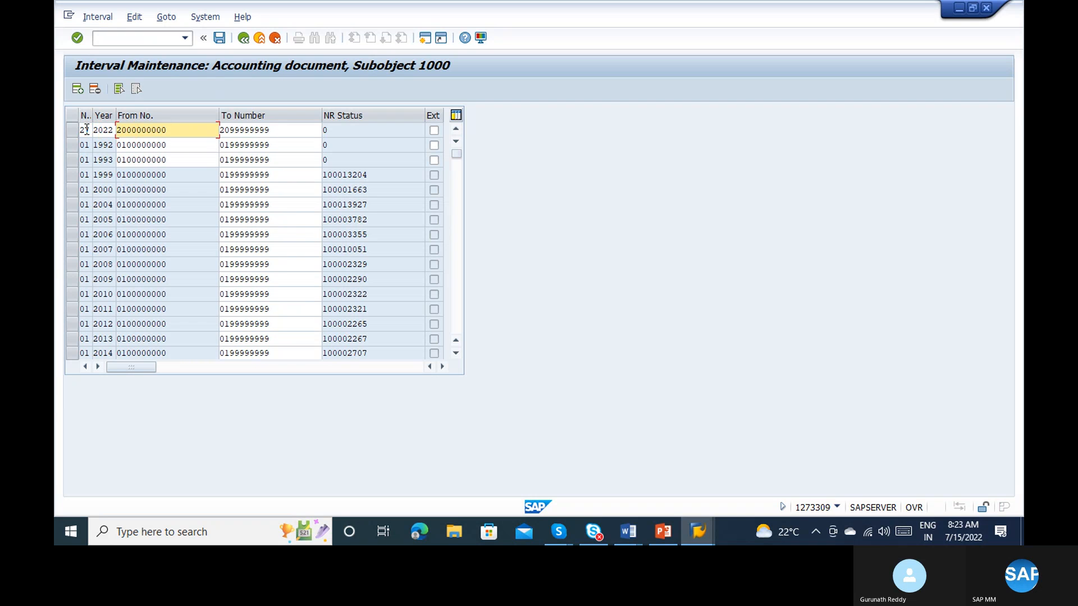
type("21")
key("Tab")
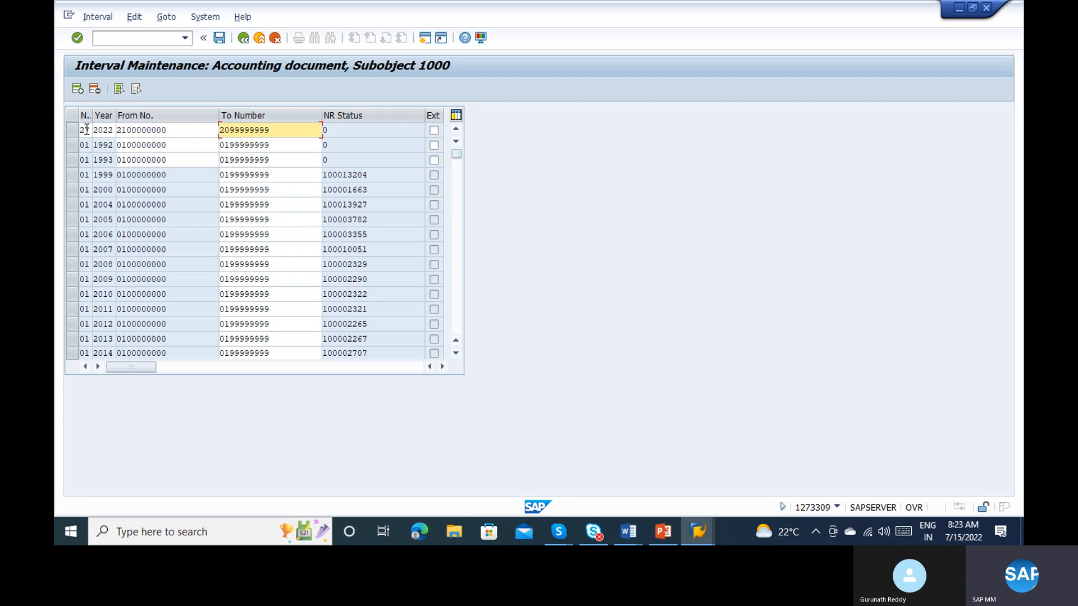
type("21")
key("Return")
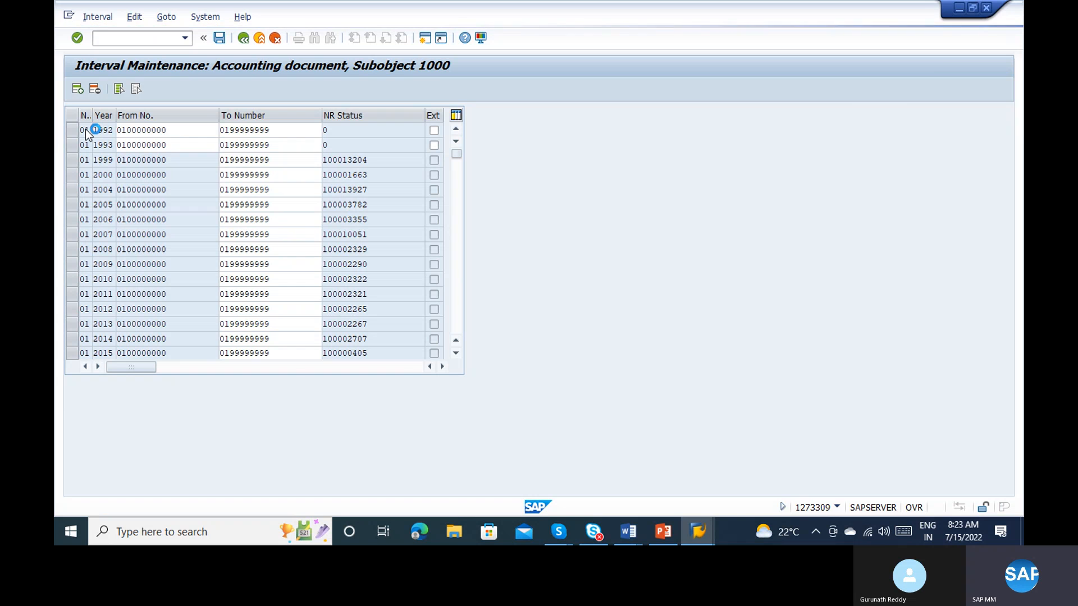
Step: Switch to the MIGO goods receipt, close its message log and try to post the receipt again
key("alt+Tab")
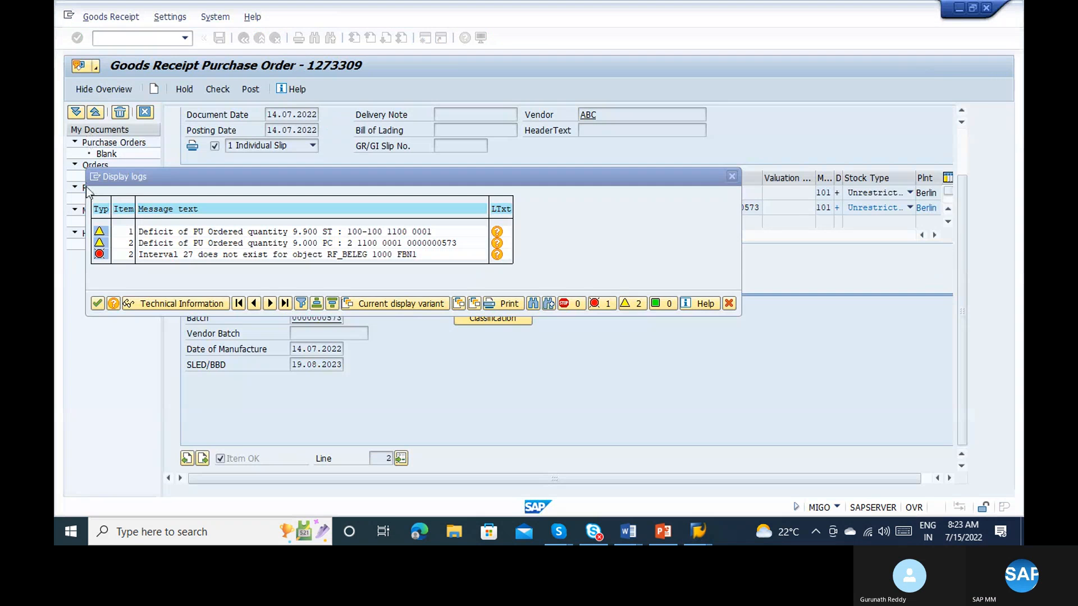
left_click(103, 304)
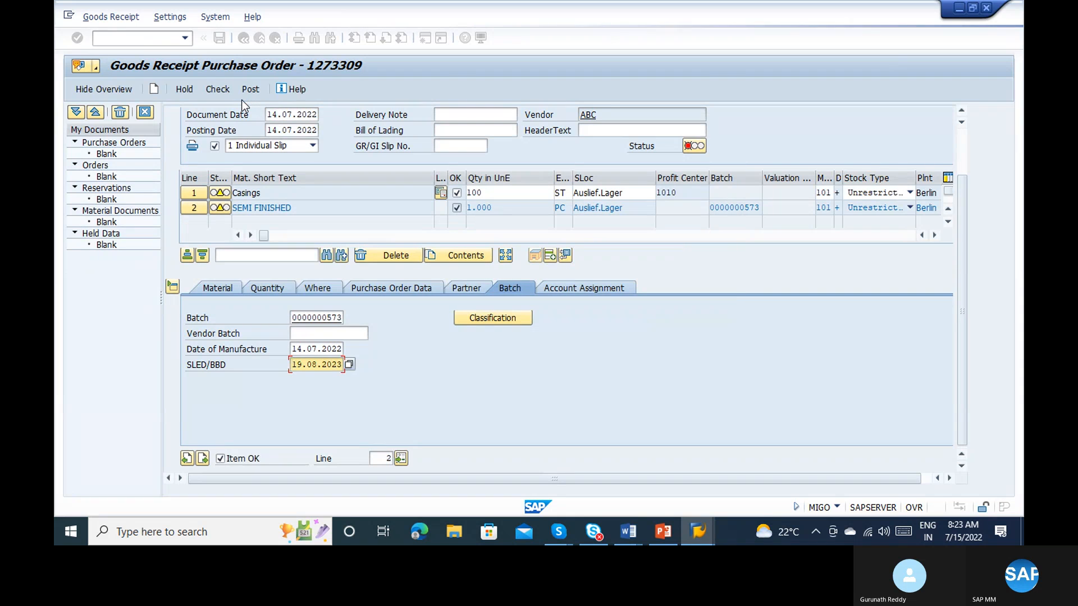
left_click(245, 96)
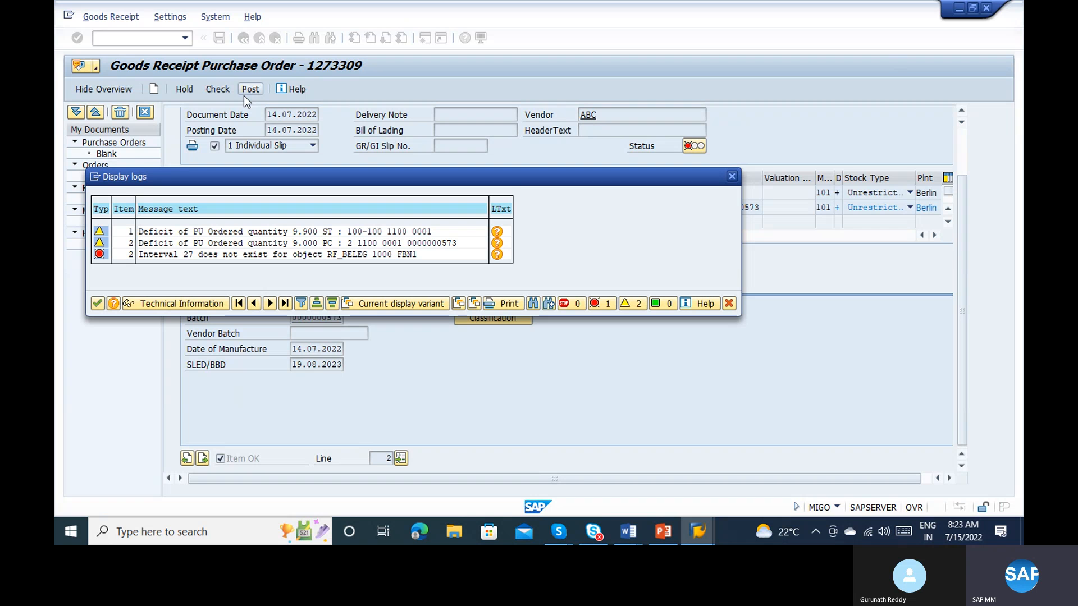
Step: Acknowledge the number range interval transport notice in FBN1, and return to MIGO to check the goods receipt
key("alt+Tab")
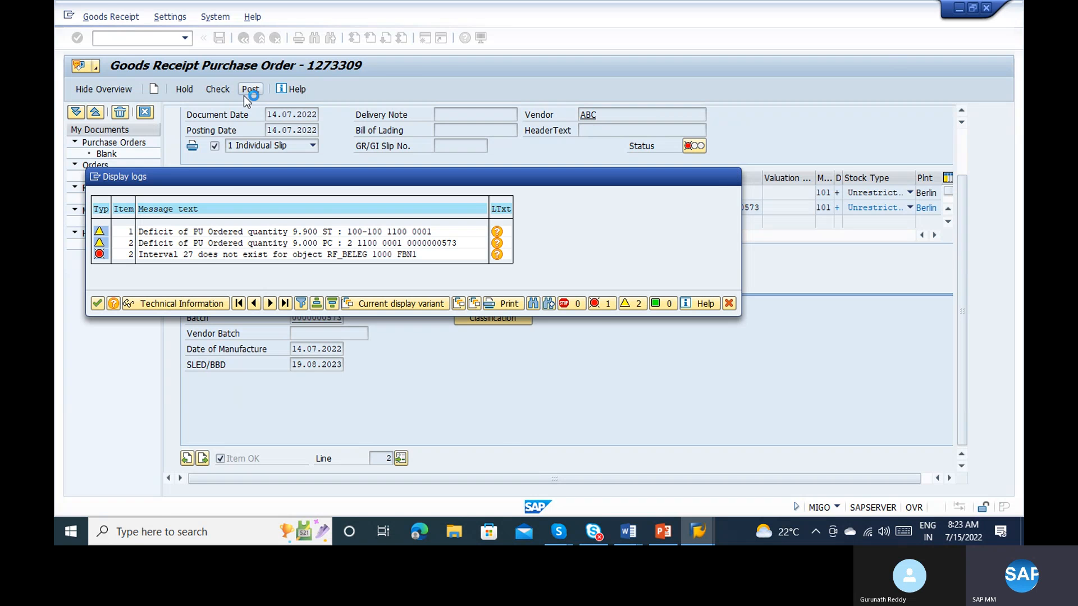
key("Return")
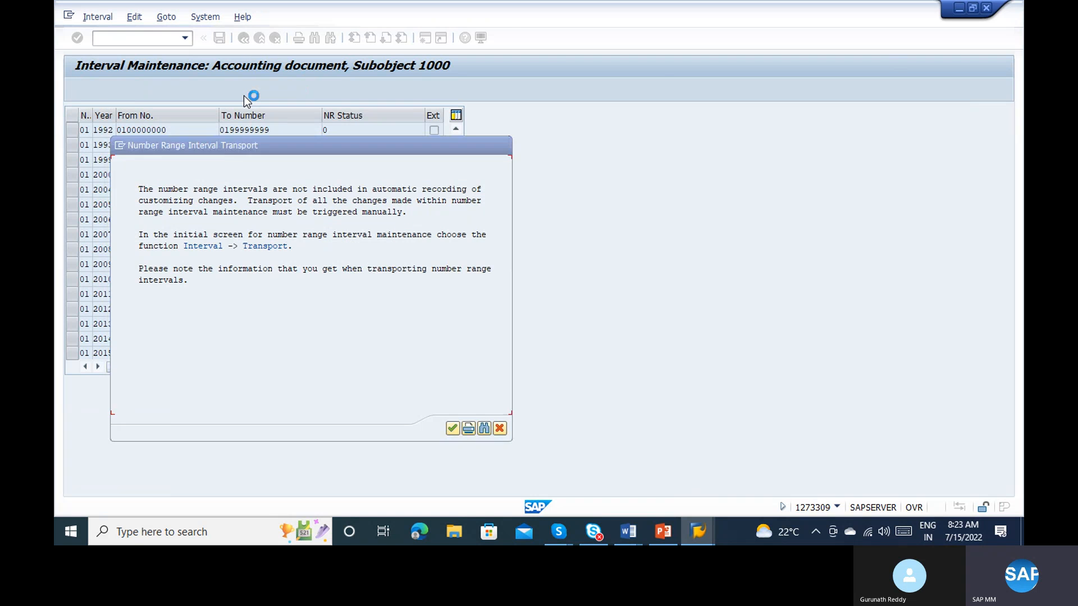
key("alt+Tab")
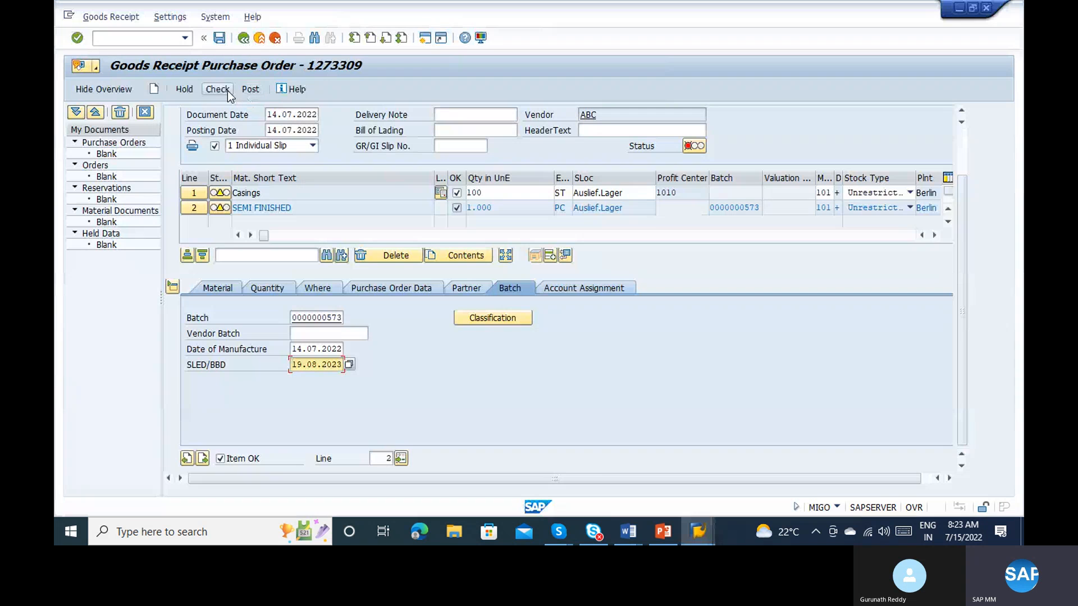
left_click(228, 90)
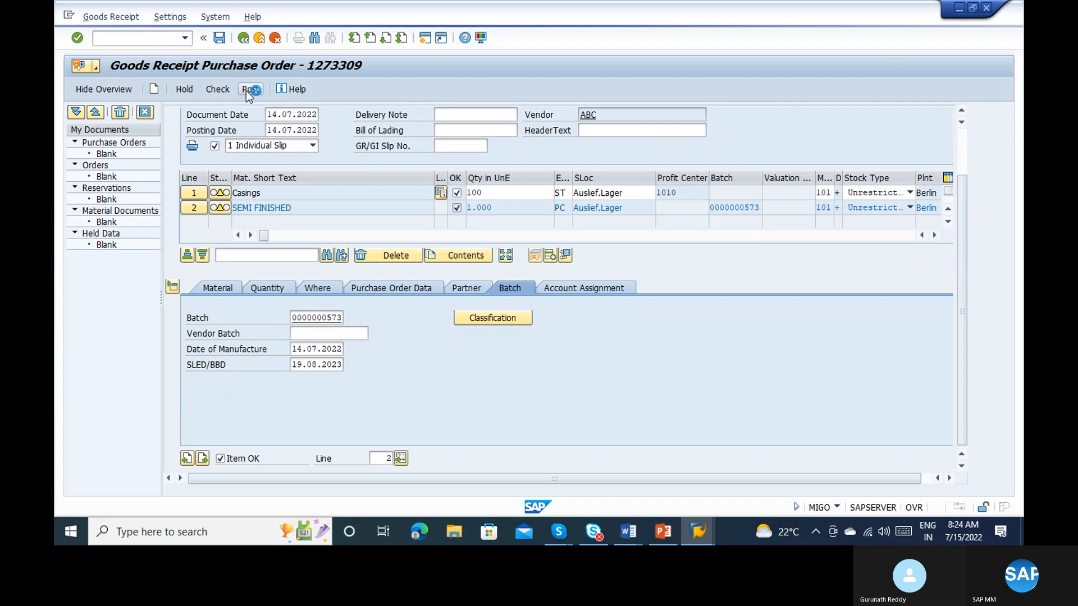
Step: Switch to the Procurement to Pay notes in Word to review the list of process steps
left_click(623, 533)
left_click(742, 463)
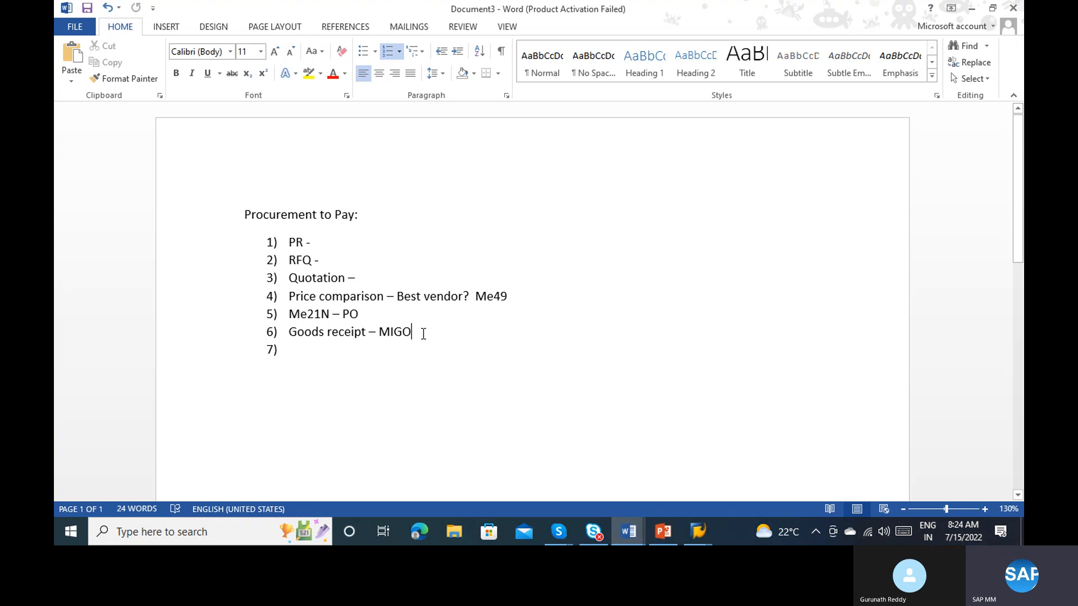
Step: Return to MIGO, display the posted 2022 material document with action A04 Display and view the Casings item's quantity details
key("alt+Tab")
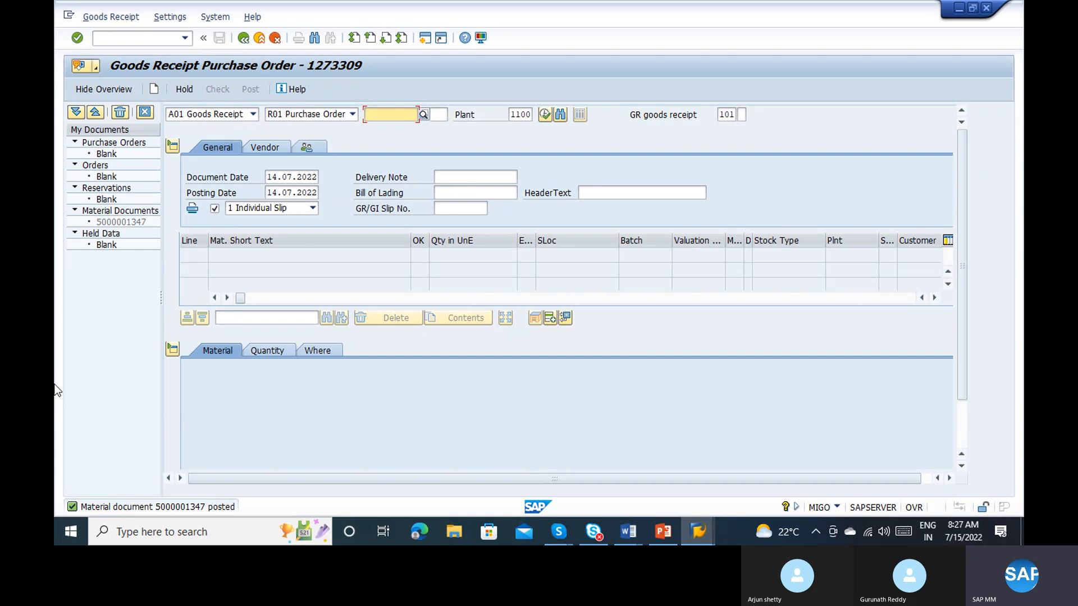
left_click(222, 114)
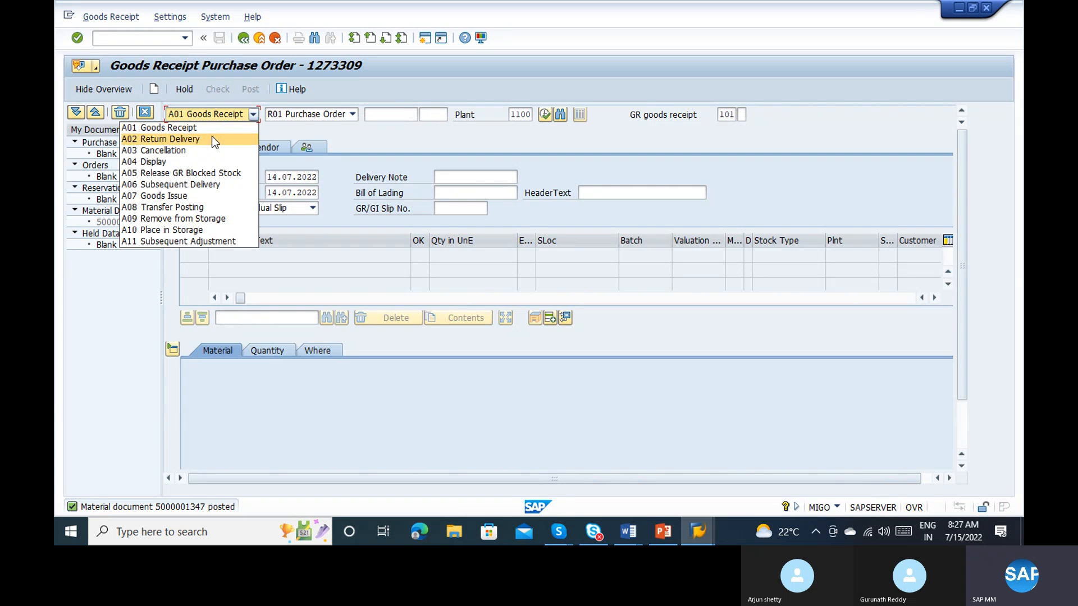
left_click(184, 161)
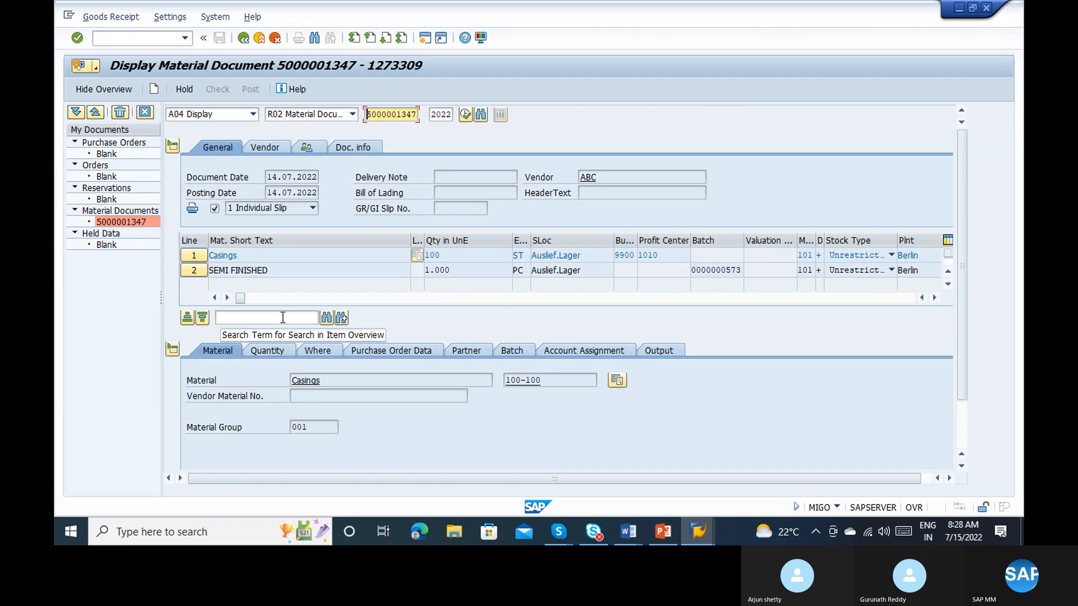
left_click(274, 353)
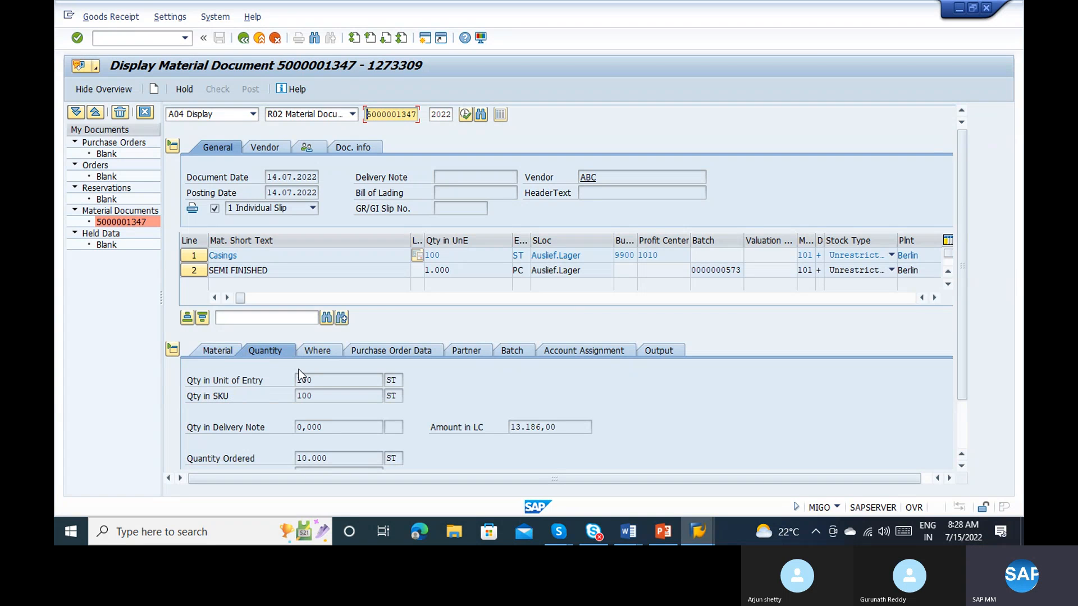
Step: Examine the ordered and received quantities of the Casings item, and the quantity details and local-currency amount of the SEMI FINISHED item
left_click(333, 455)
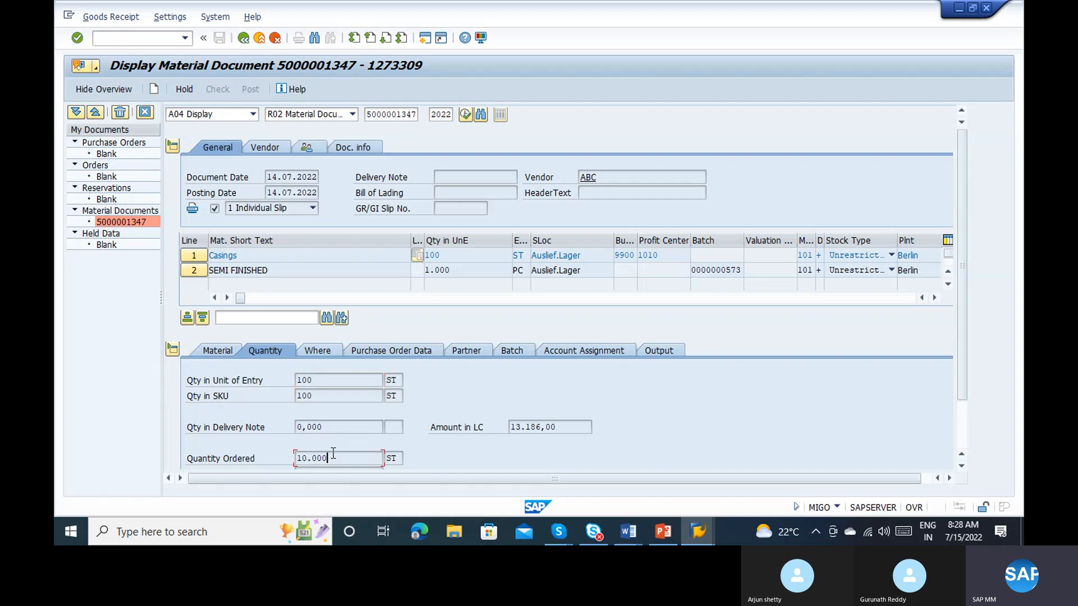
left_click(325, 381)
left_click(966, 414)
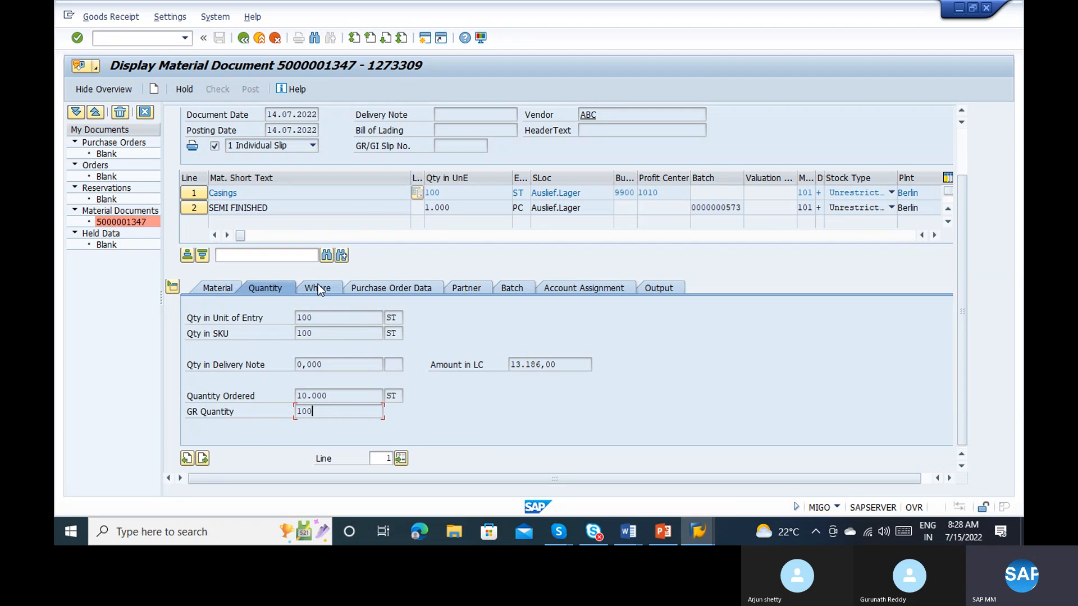
left_click(190, 206)
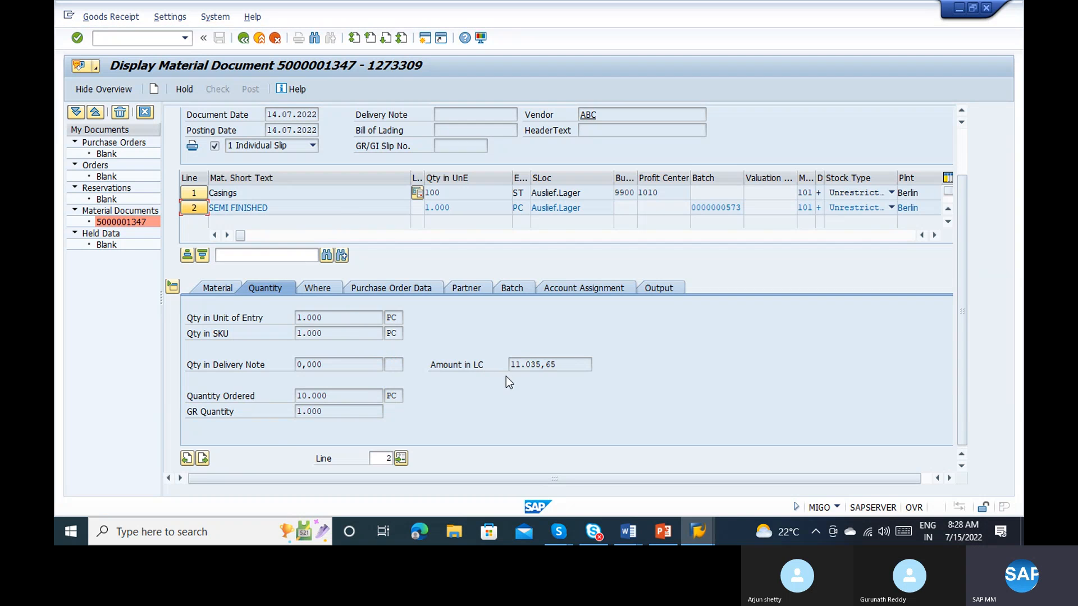
left_click(564, 367)
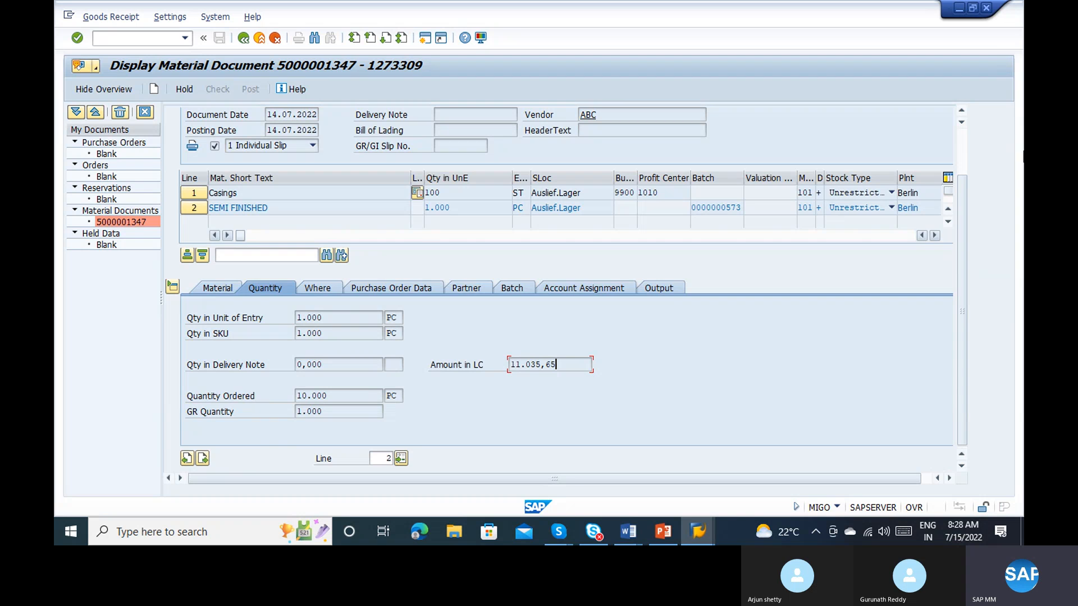
scroll(965, 152, "up", 3)
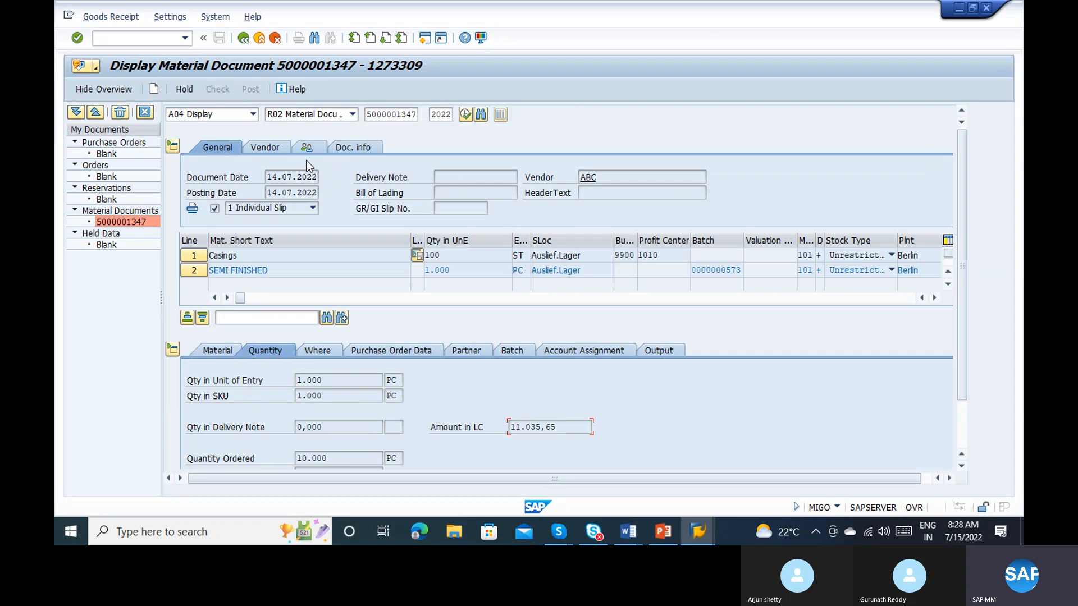
Step: Open the accounting document linked to the material document through its FI Documents list
left_click(335, 148)
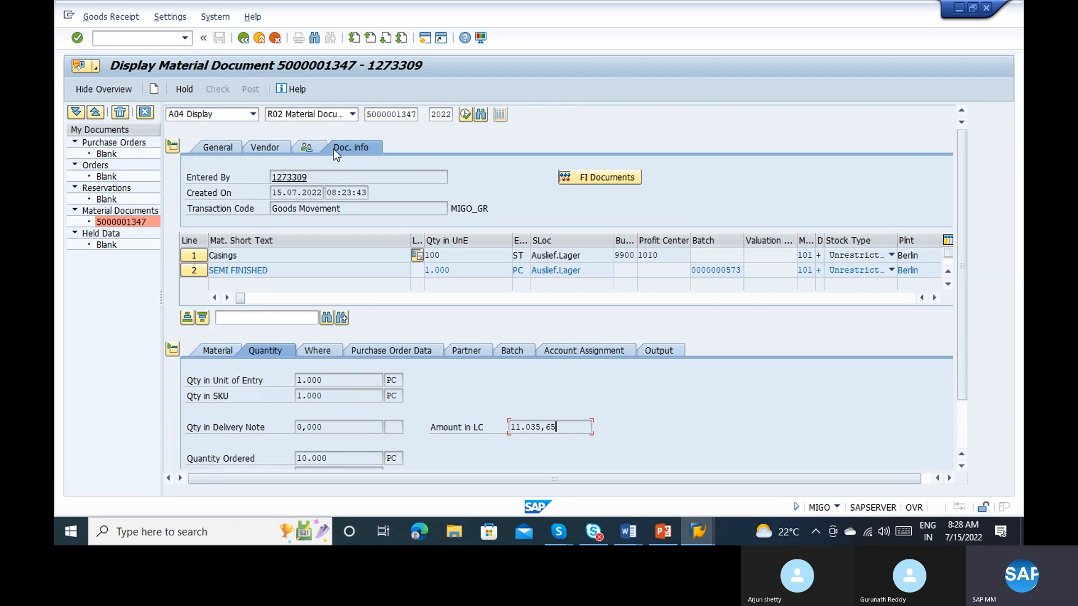
left_click(616, 175)
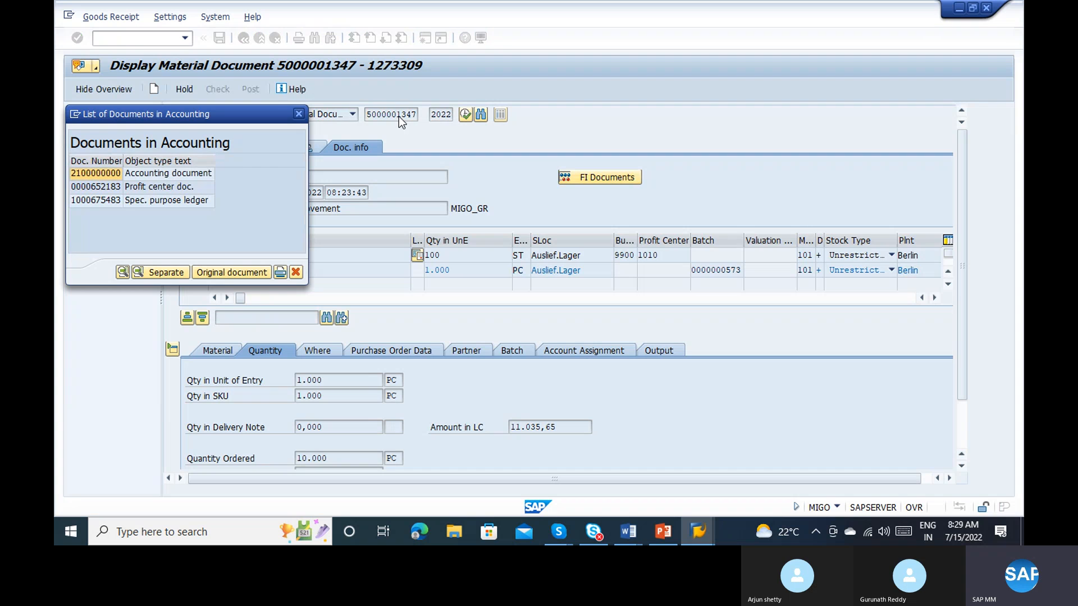
double_click(141, 173)
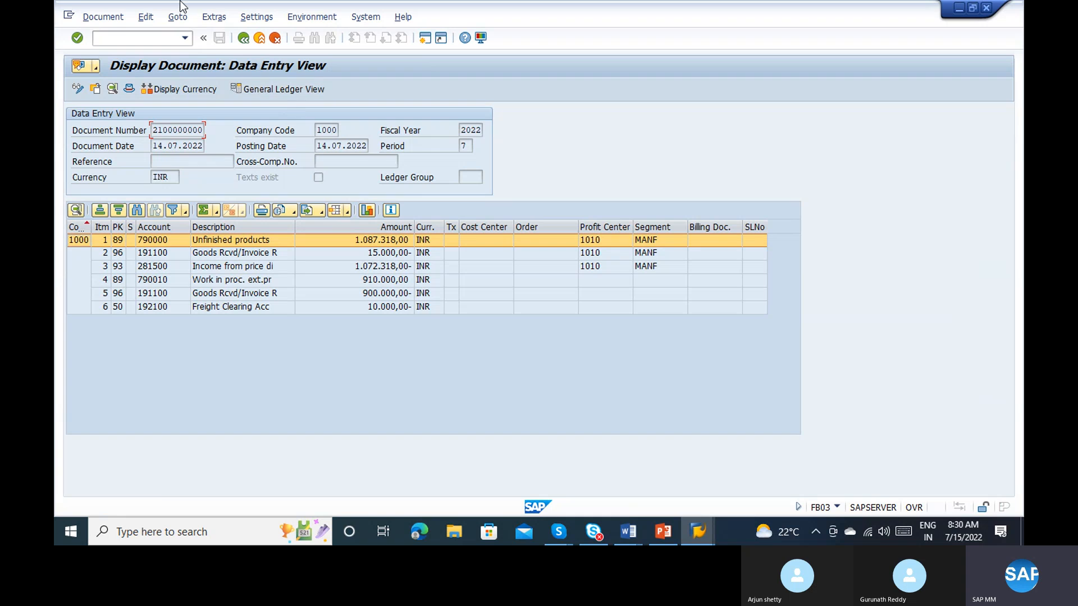
Step: Examine the G/L accounts and descriptions of the accounting document's line items, and return to the material document
left_click(160, 227)
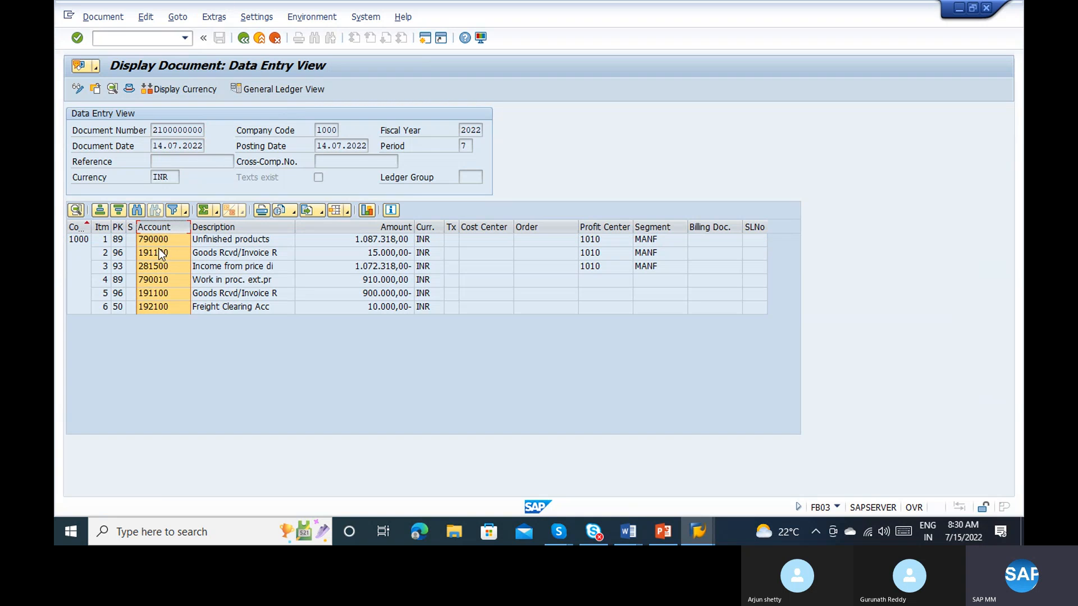
left_click(153, 242)
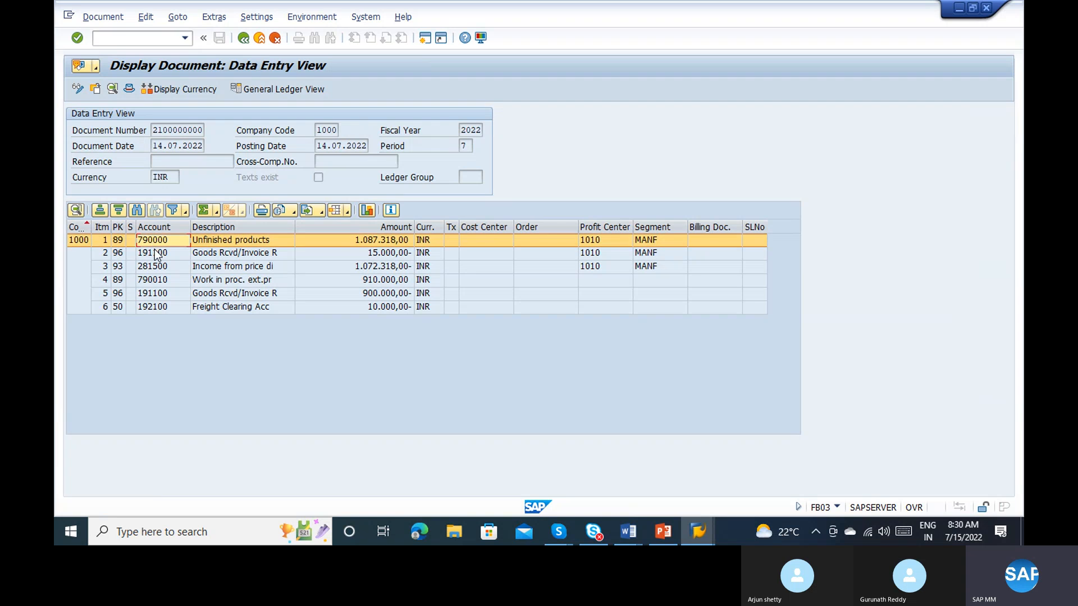
left_click(158, 256)
left_click(157, 262)
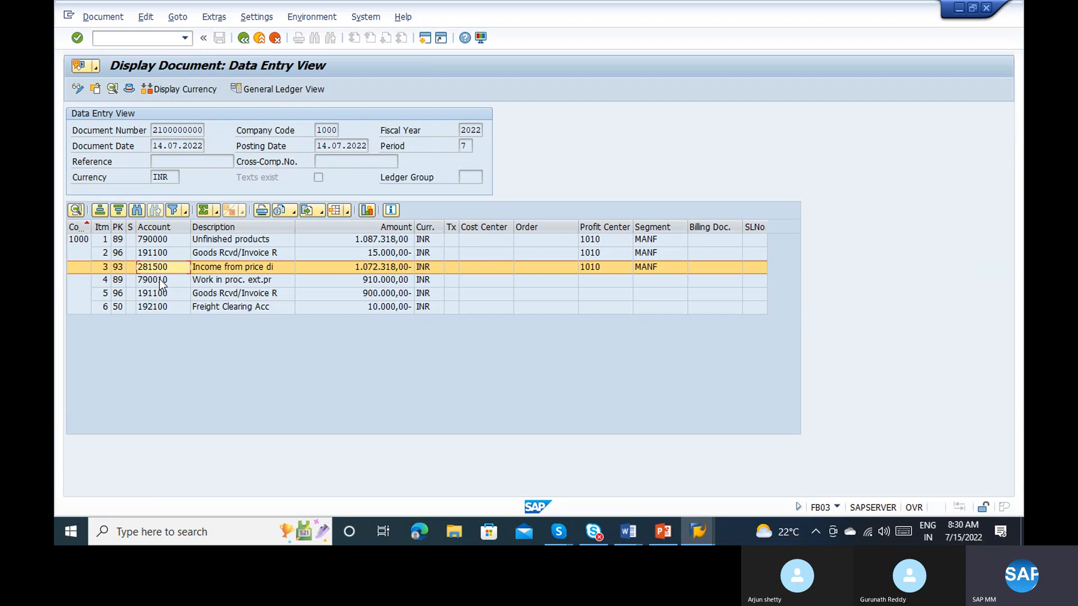
left_click(159, 280)
left_click(198, 304)
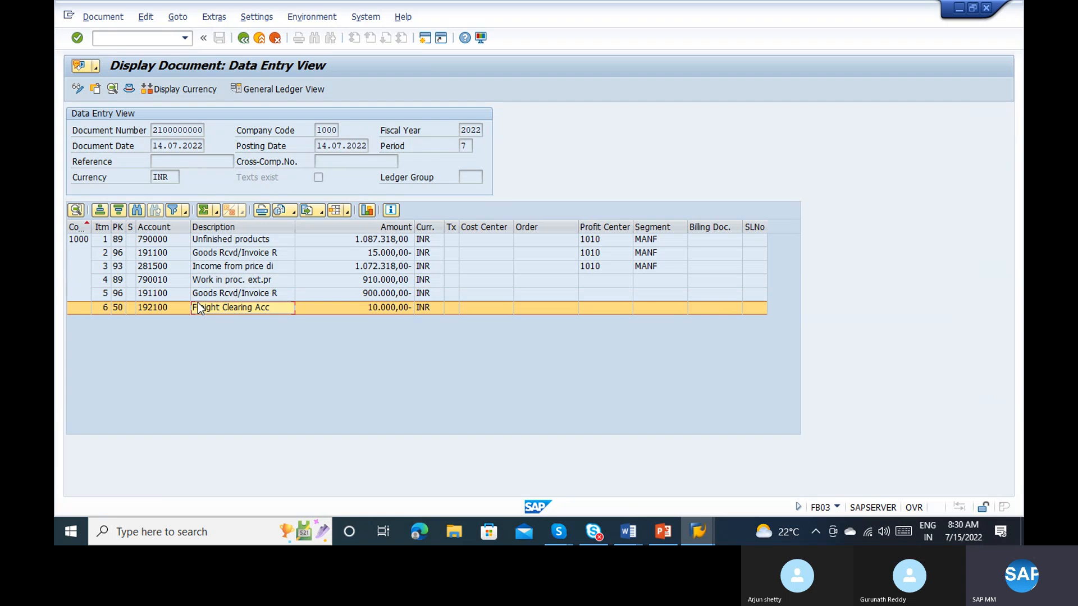
left_click(210, 299)
left_click(222, 309)
left_click(219, 269)
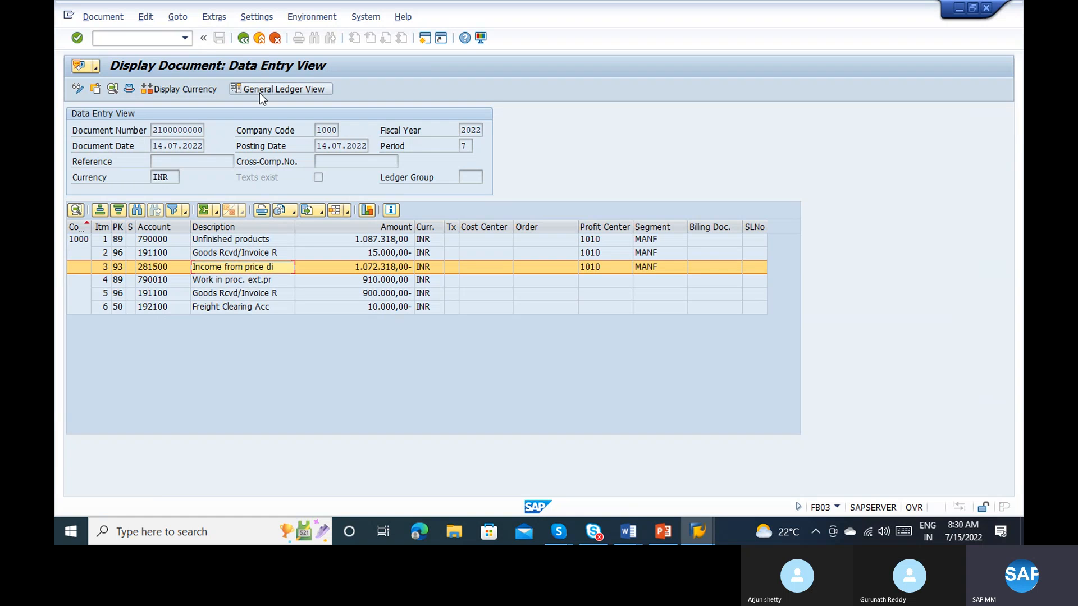
left_click(242, 39)
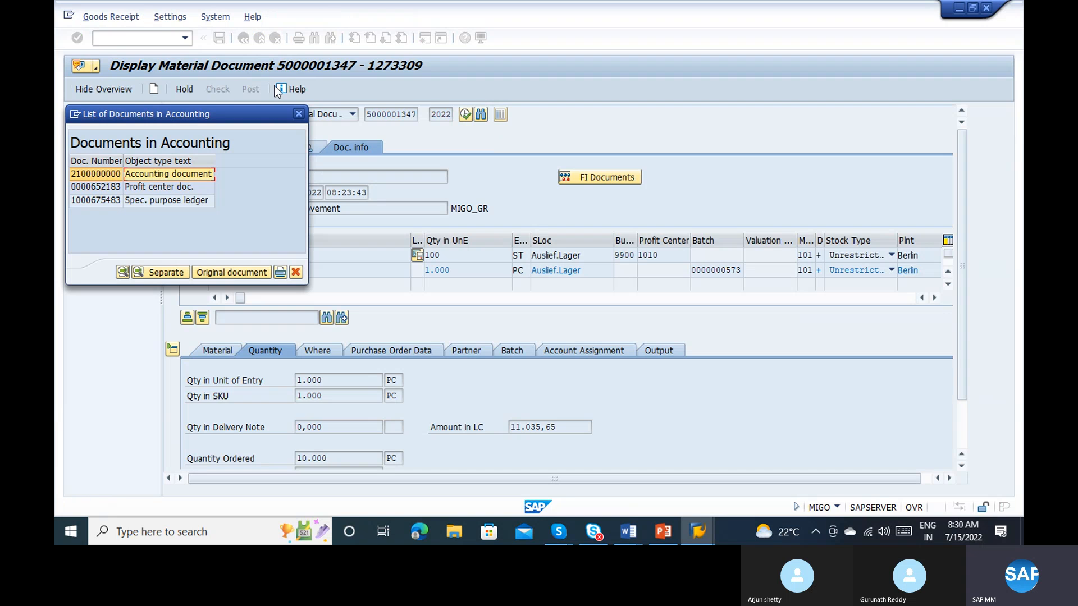
left_click(298, 115)
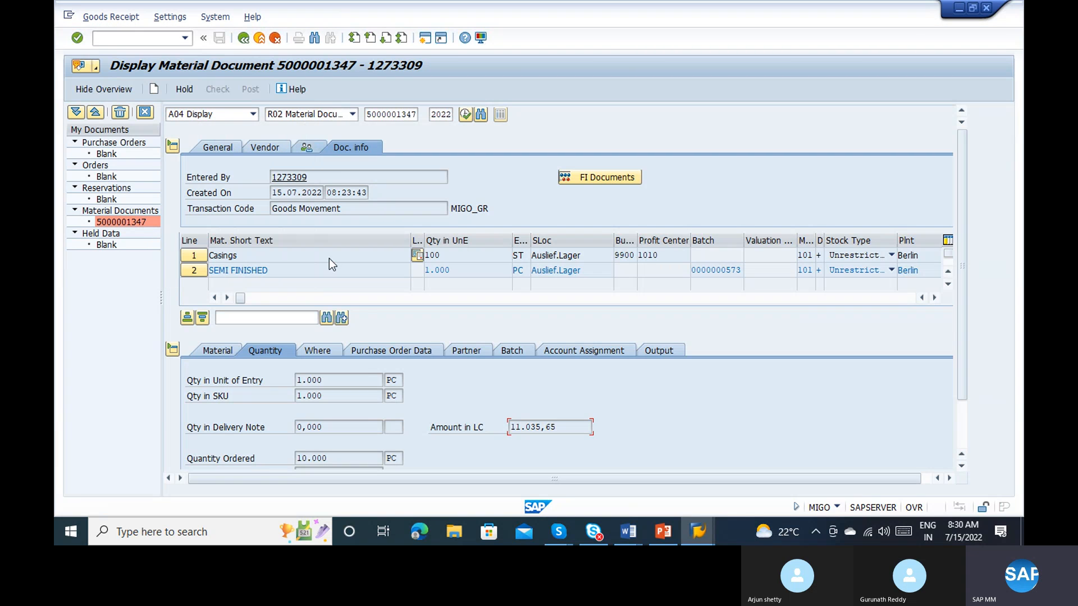
Step: Leave the material document display and start the incoming invoice transaction MIRO
left_click(365, 299)
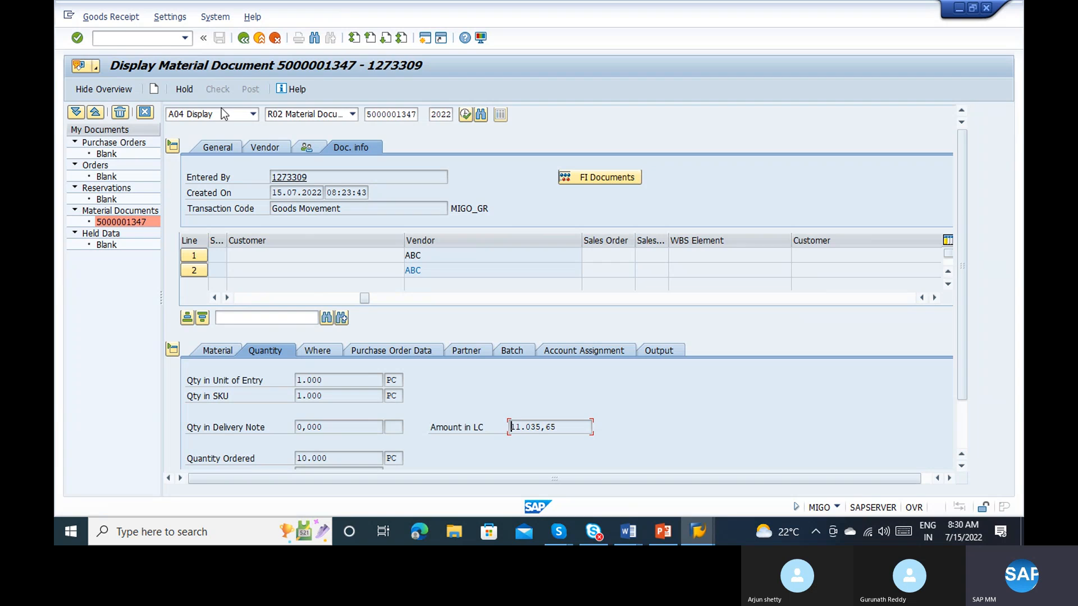
left_click(145, 40)
type("/nmiro")
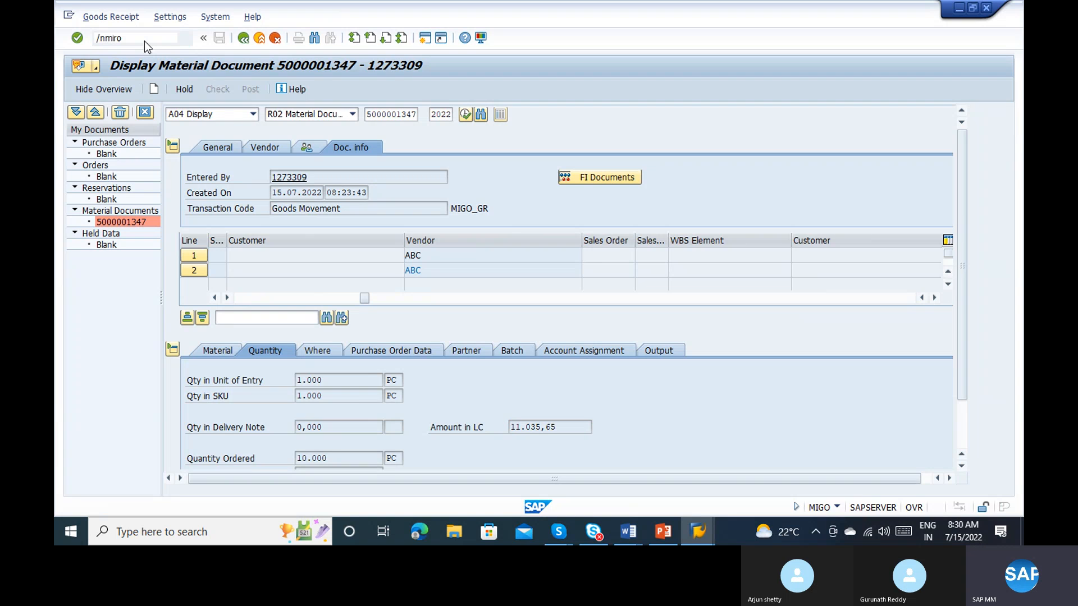
key("Return")
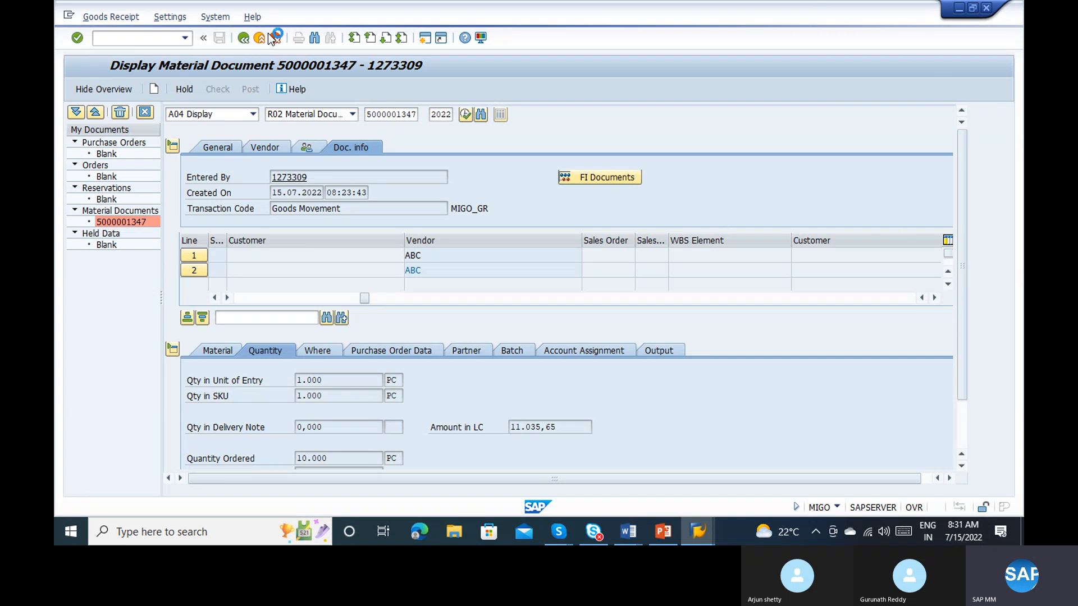
Step: Switch to the Procurement to Pay notes in Word and add "Invoice verification" as list item 7
key("alt+Tab")
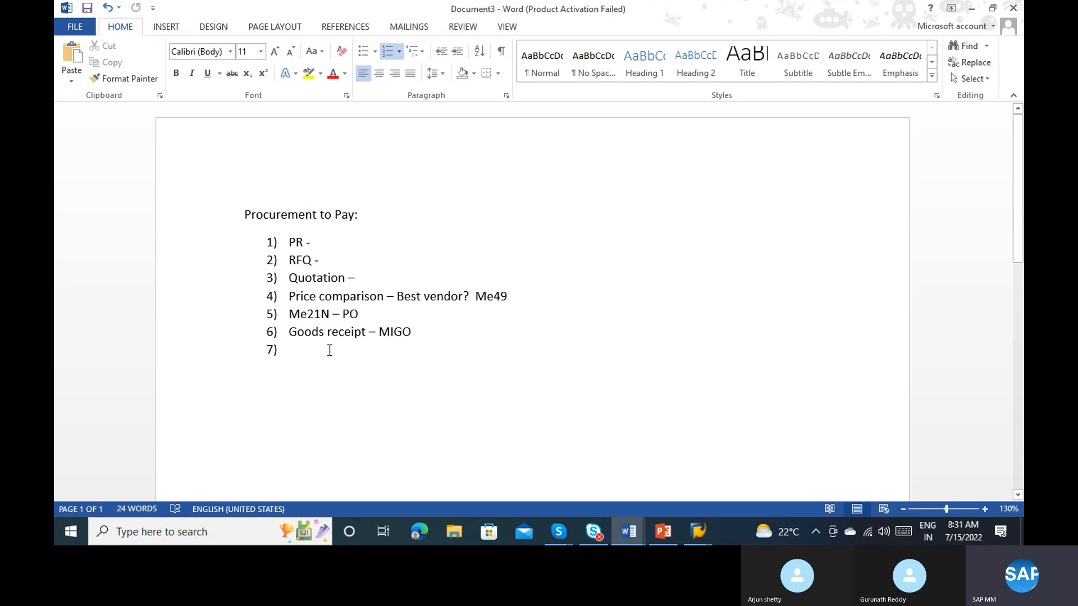
type("Invocie v")
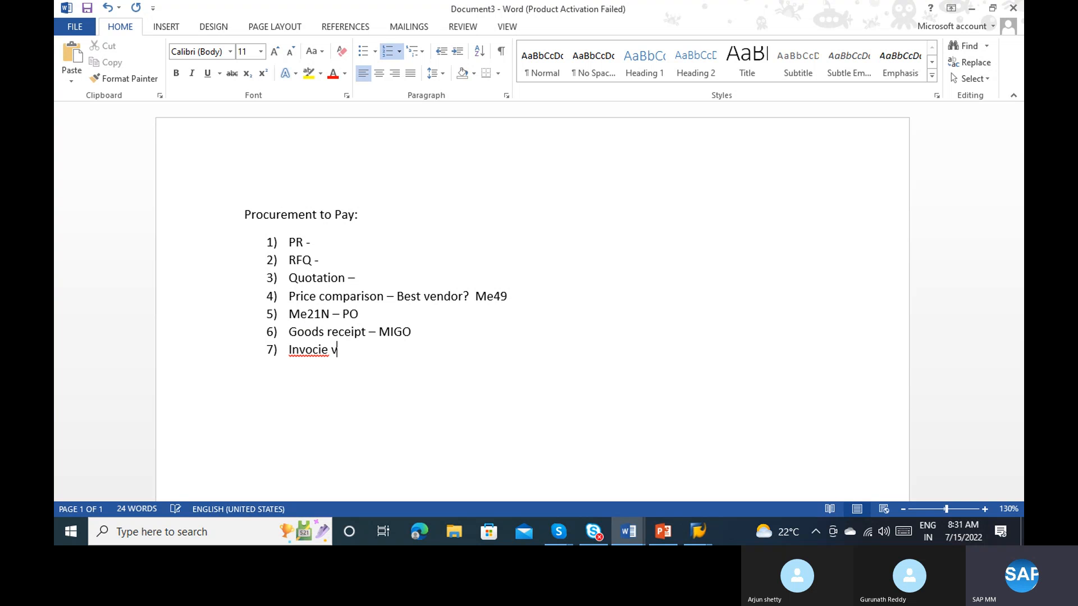
key("BackSpace")
key("BackSpace")
key("BackSpace")
key("BackSpace")
key("BackSpace")
type("ice verification")
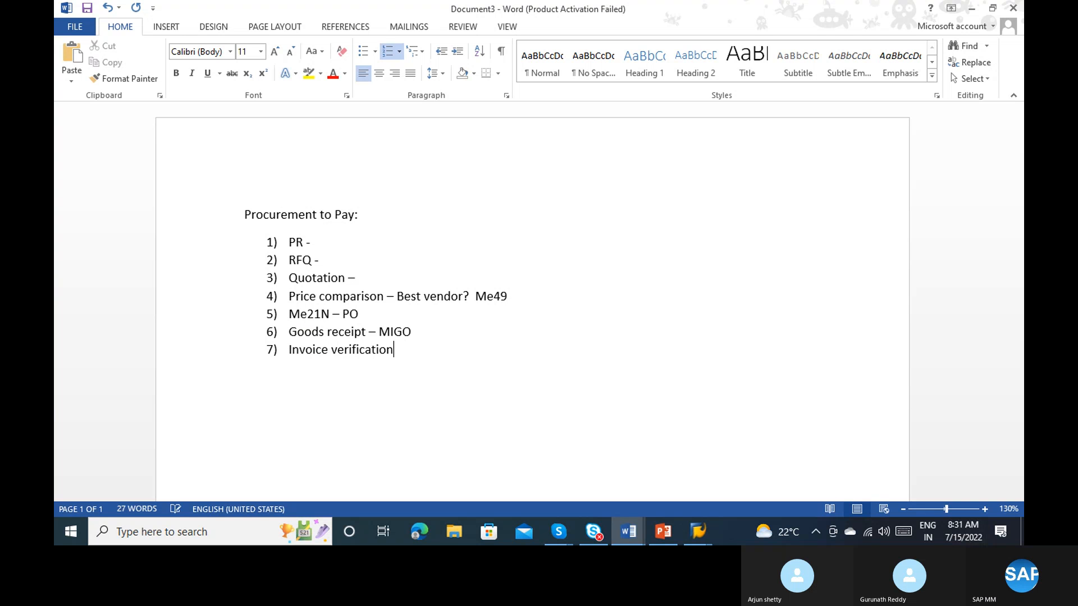
key("alt+Tab")
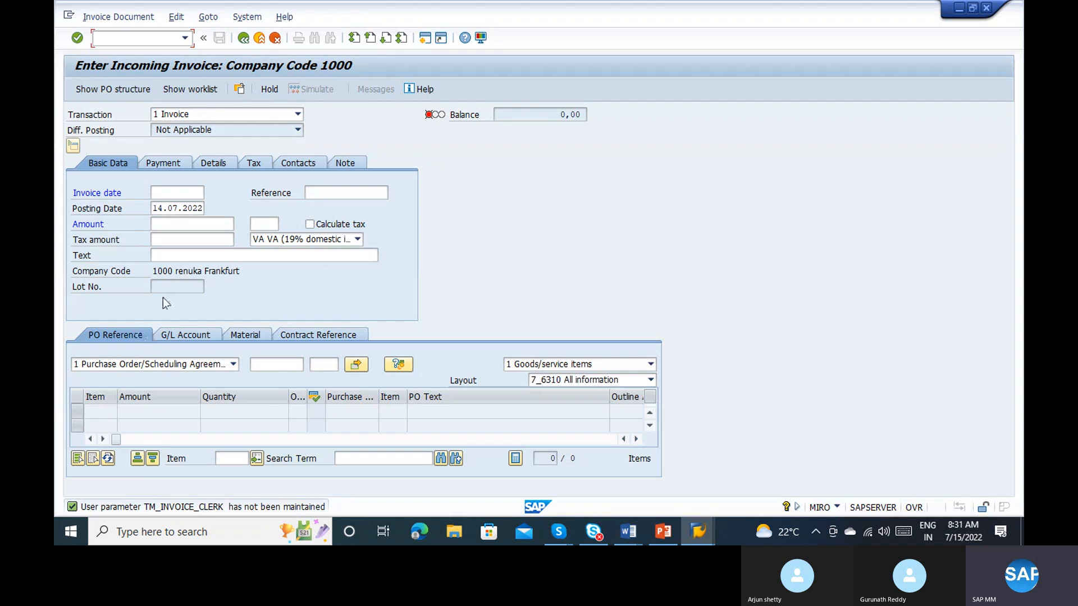
left_click(274, 365)
key("ctrl+v")
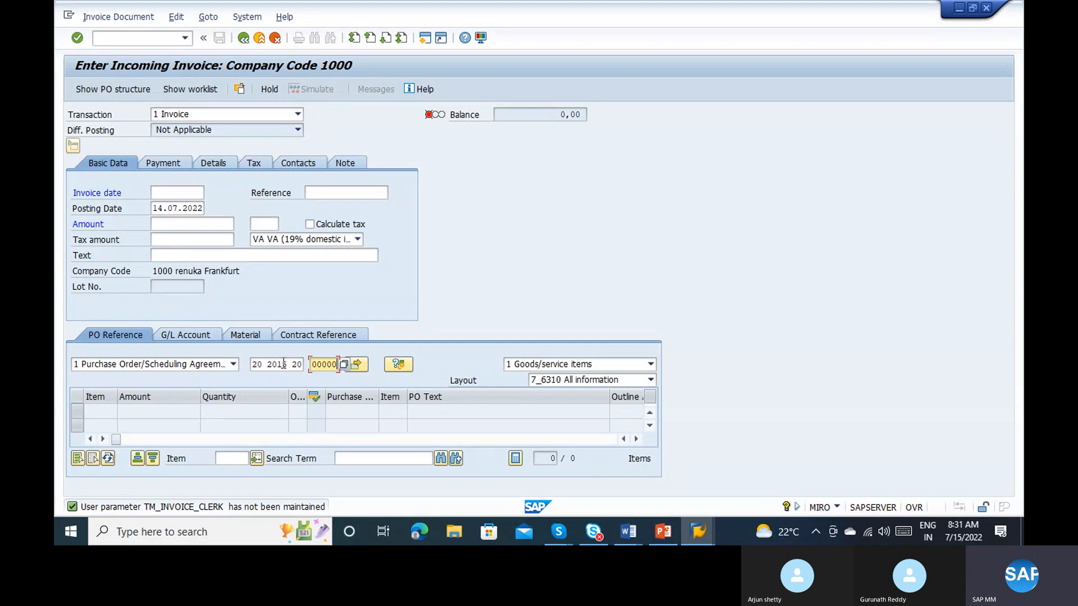
key("shift+Tab")
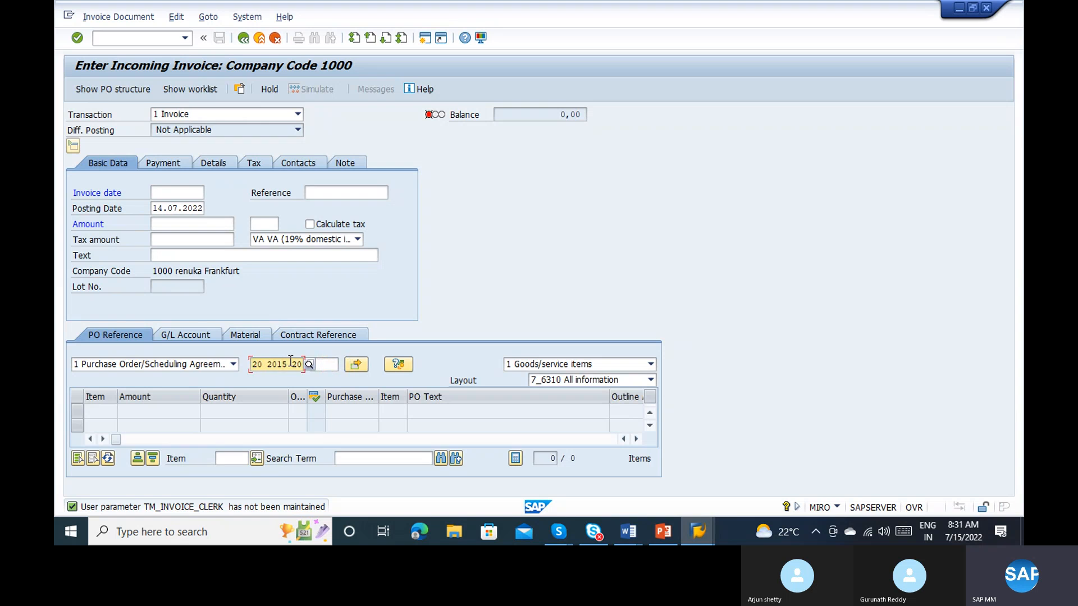
key("Delete")
key("Delete")
key("Delete")
key("Delete")
key("Delete")
key("Delete")
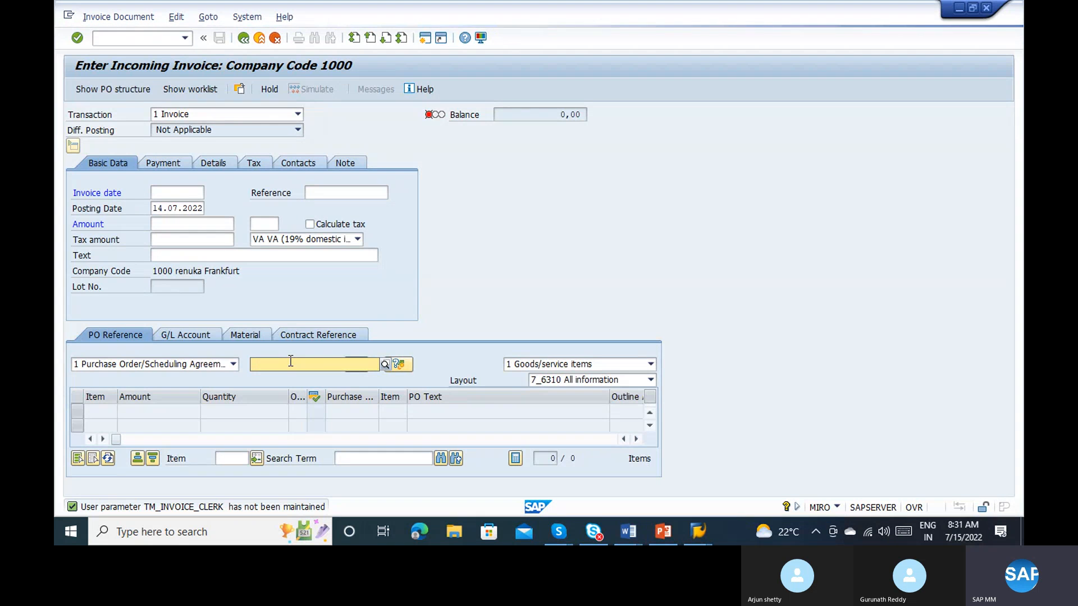
Step: Switch to the number range maintenance session, display the standard purchase order with ME23N and copy its purchase order number
key("alt+Tab")
key("alt+Tab")
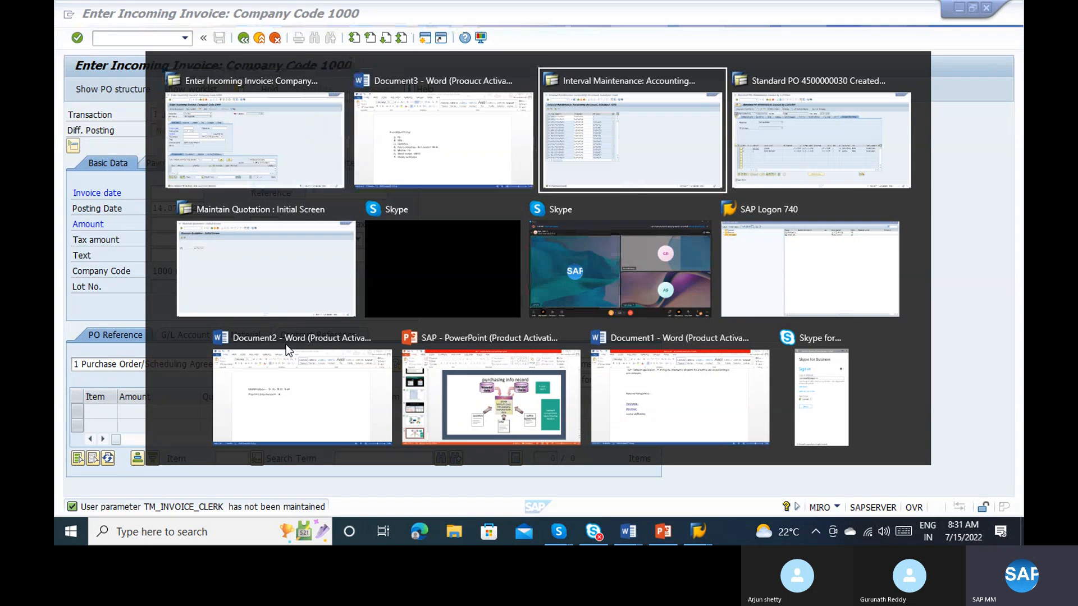
left_click(155, 38)
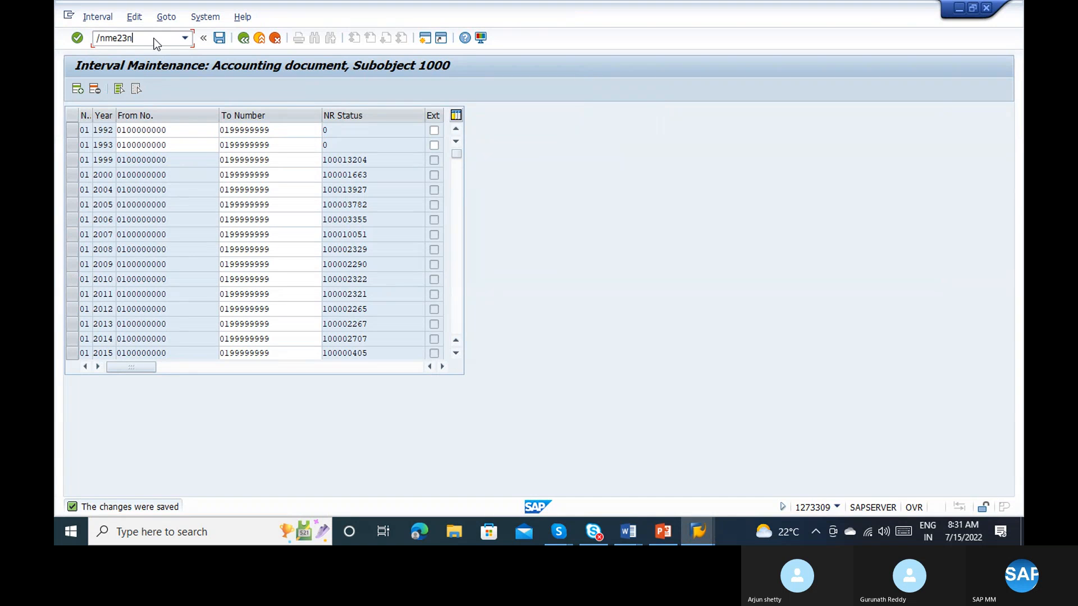
key("Return")
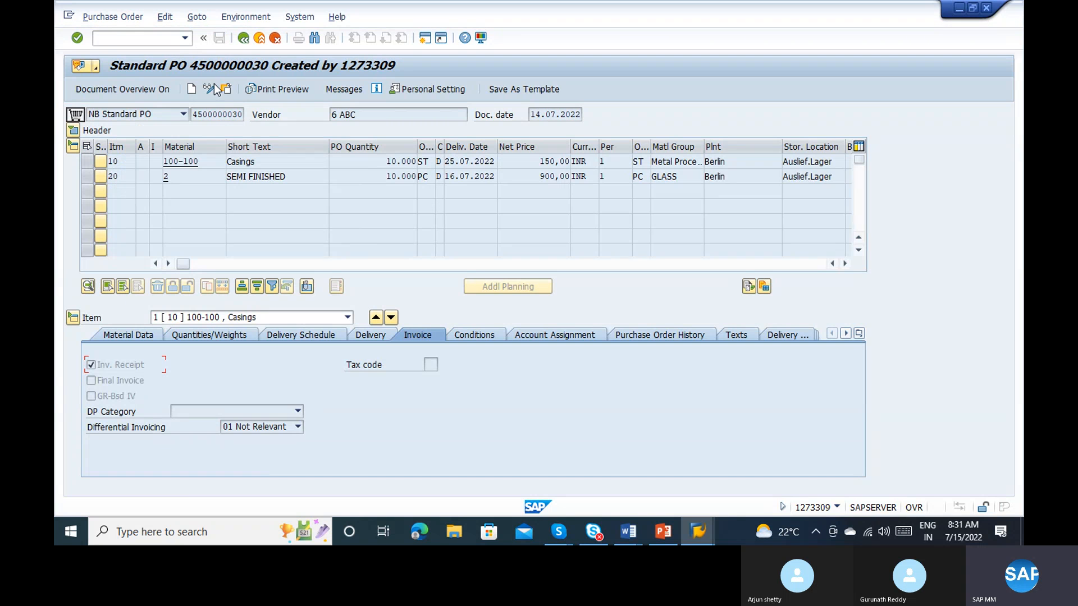
double_click(221, 113)
key("ctrl+c")
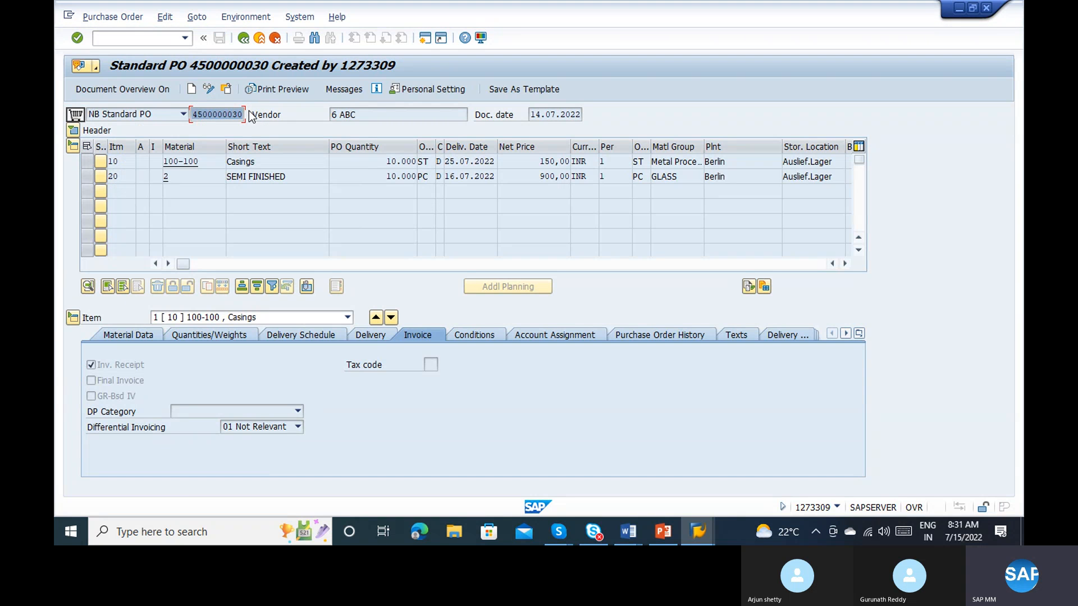
Step: Switch to the Maintain Quotation session, open MIRO and paste the copied purchase order number as the invoice's purchase order reference
key("alt+Tab")
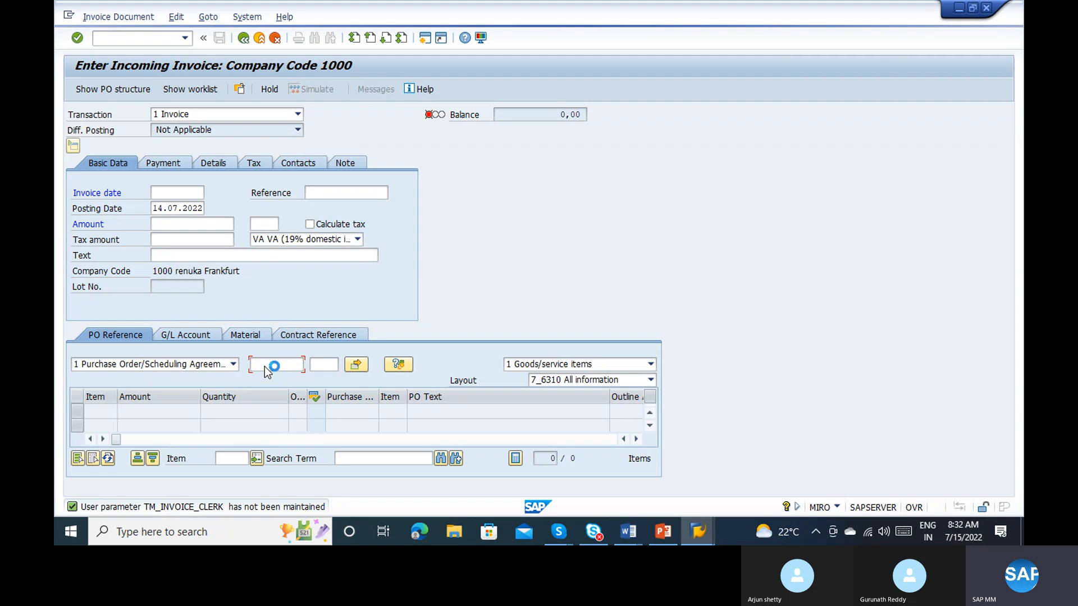
left_click(68, 15)
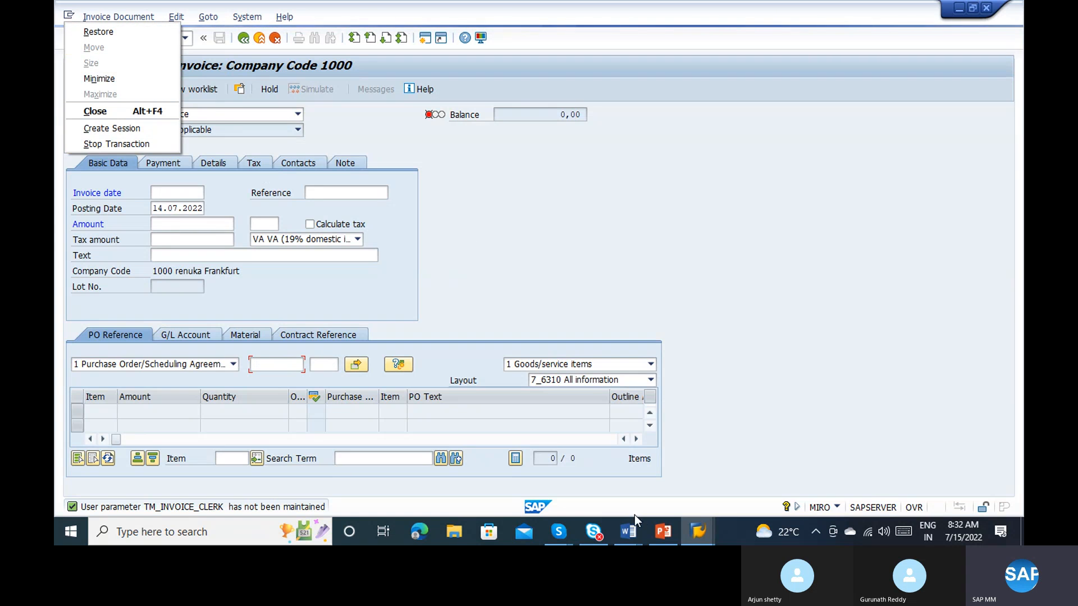
left_click(710, 531)
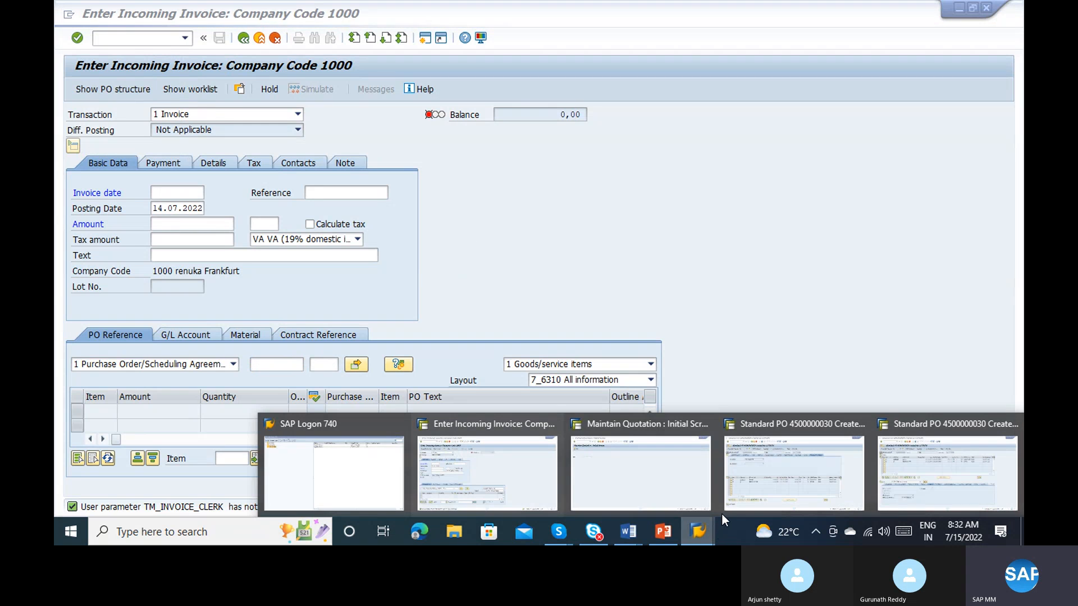
left_click(633, 472)
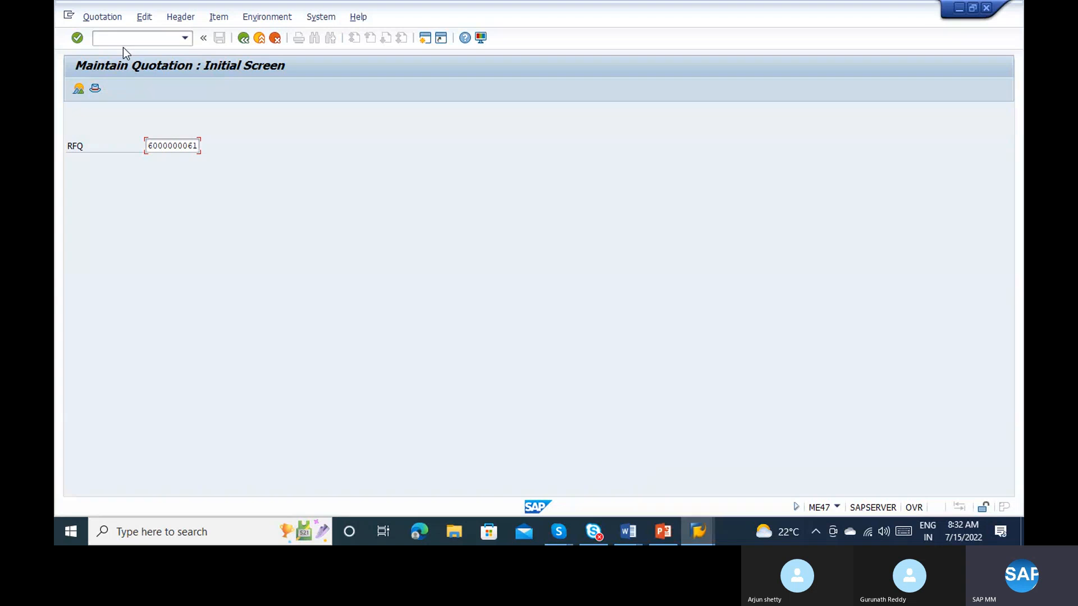
type("/nme47")
key("Return")
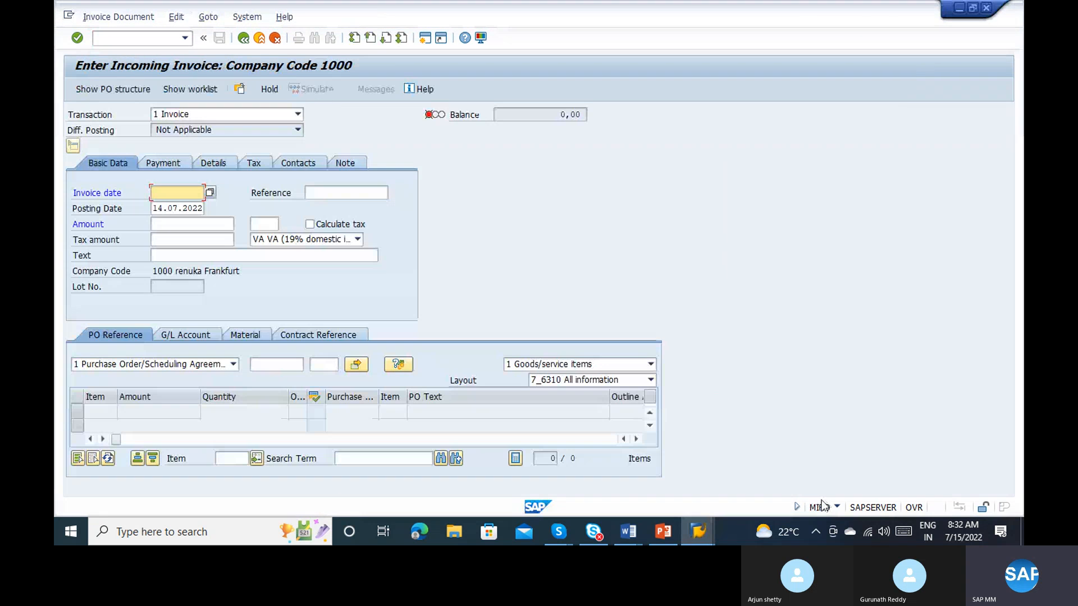
left_click(288, 365)
key("ctrl+v")
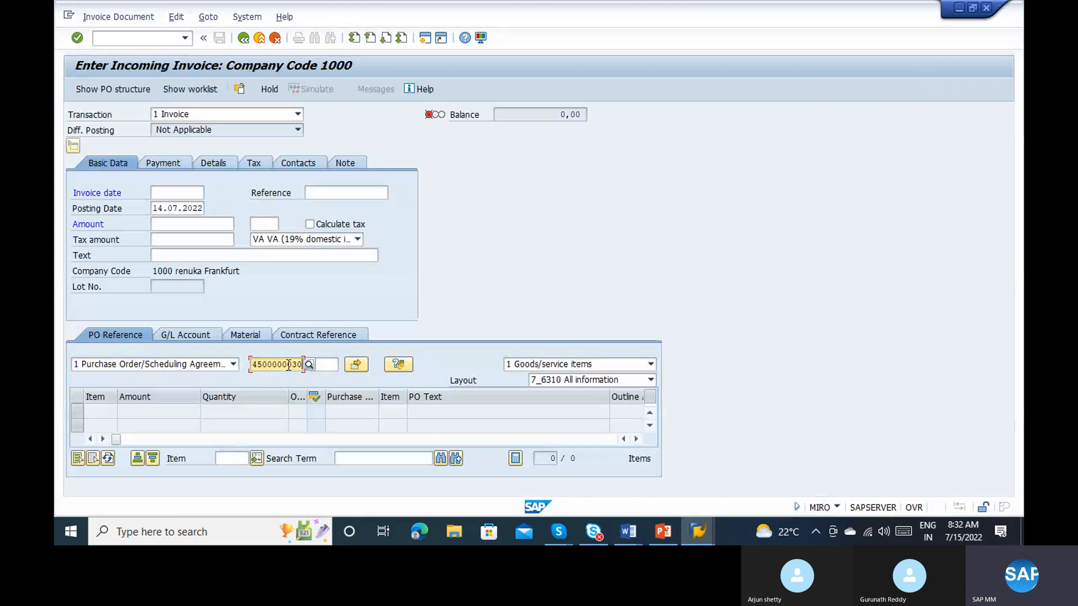
Step: Set the invoice date to 14.07.2022 and paste the copied purchase order number as the invoice reference
key("Return")
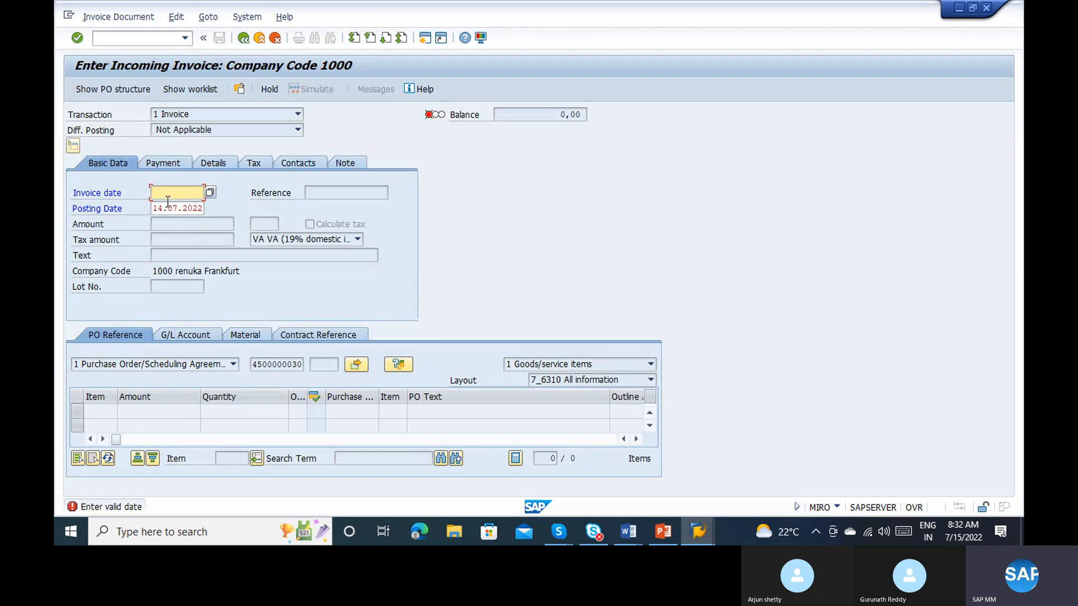
left_click(210, 192)
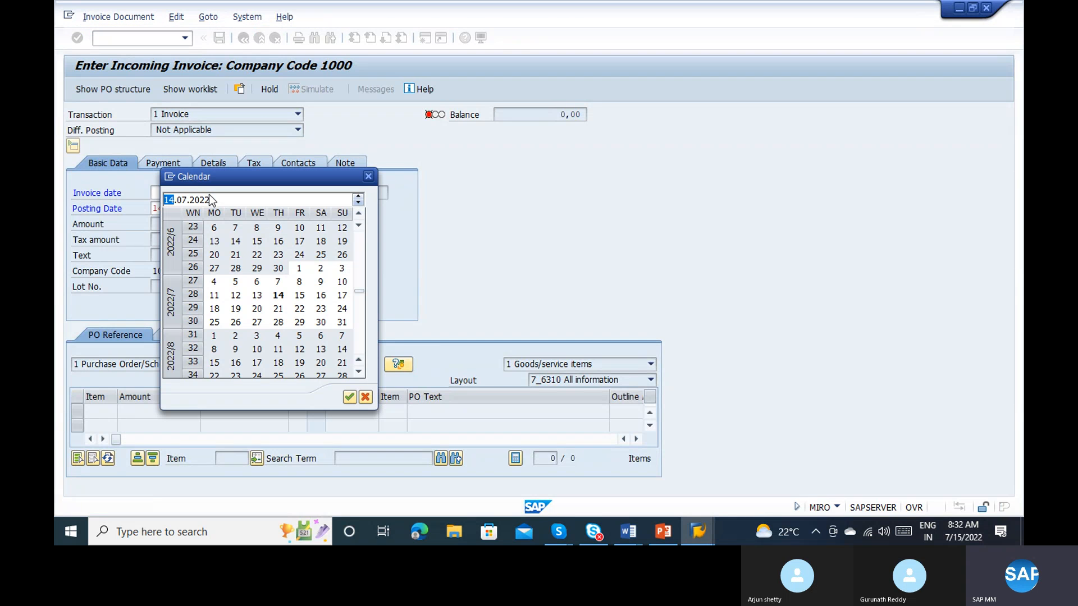
double_click(278, 296)
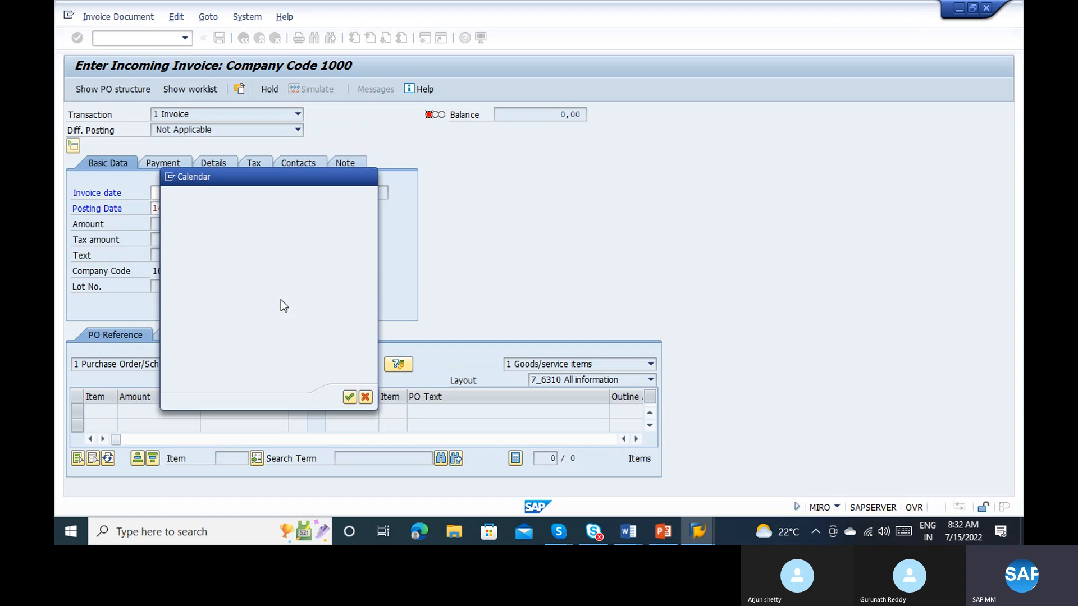
key("Return")
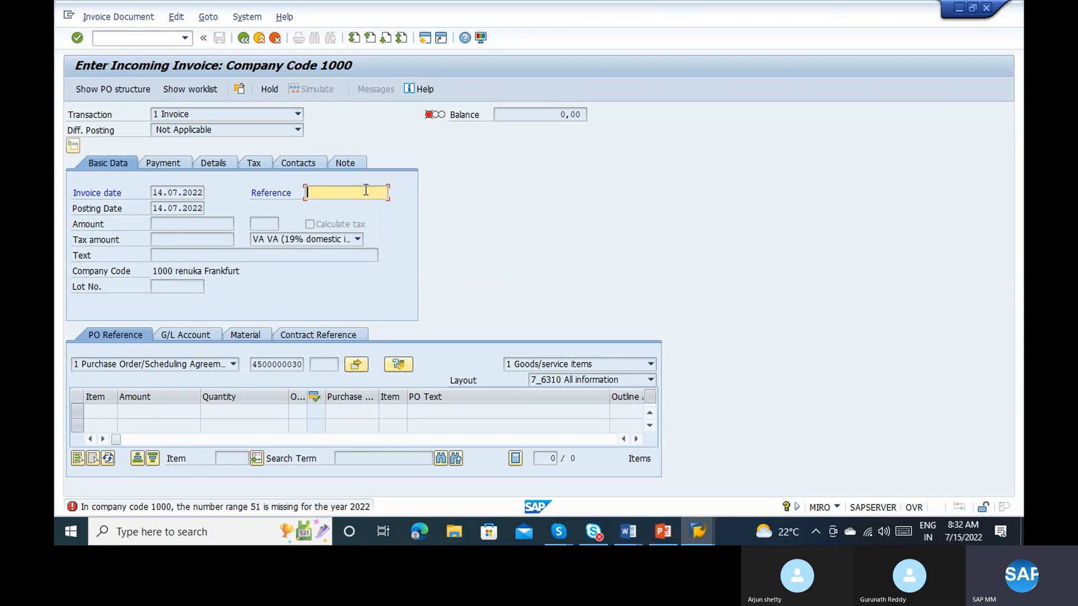
key("ctrl+v")
key("Return")
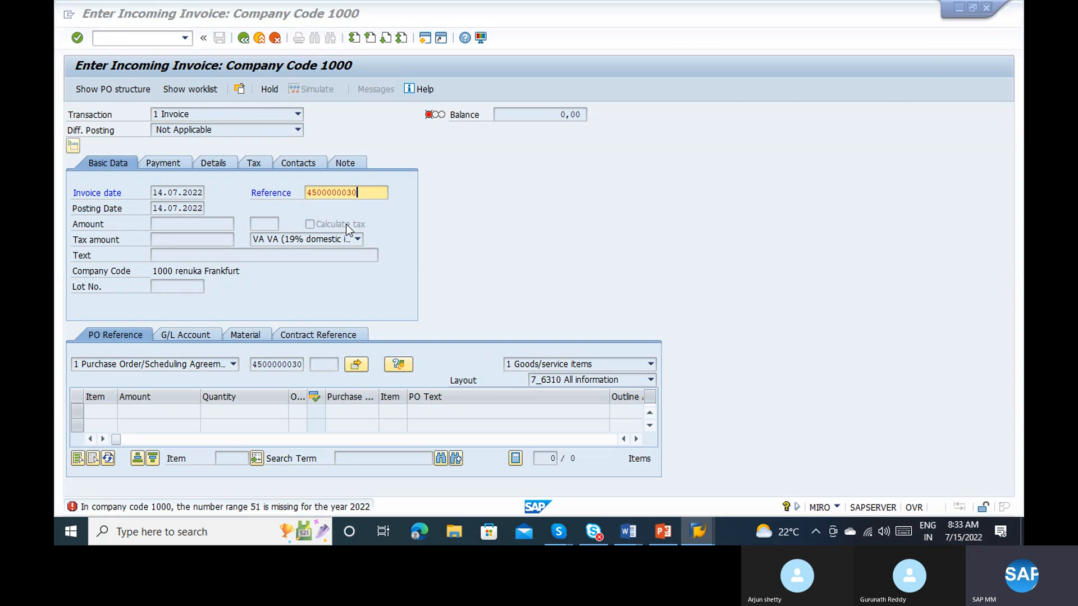
Step: Switch to the purchase order display session and start accounting document number range maintenance with FBN1
key("alt+Tab")
key("Tab")
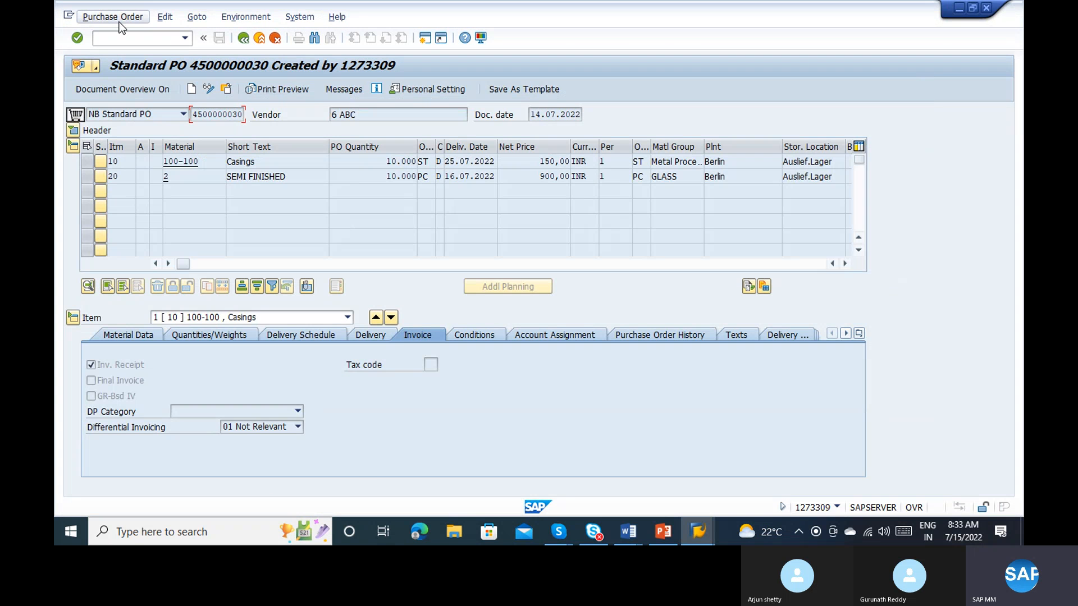
key("alt+Tab")
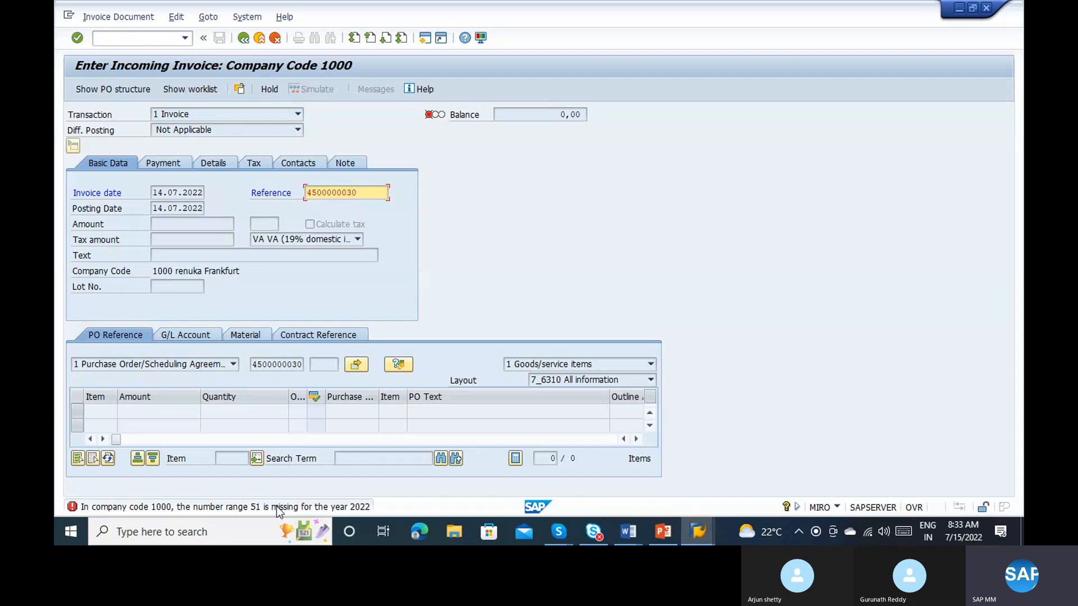
key("alt+Tab")
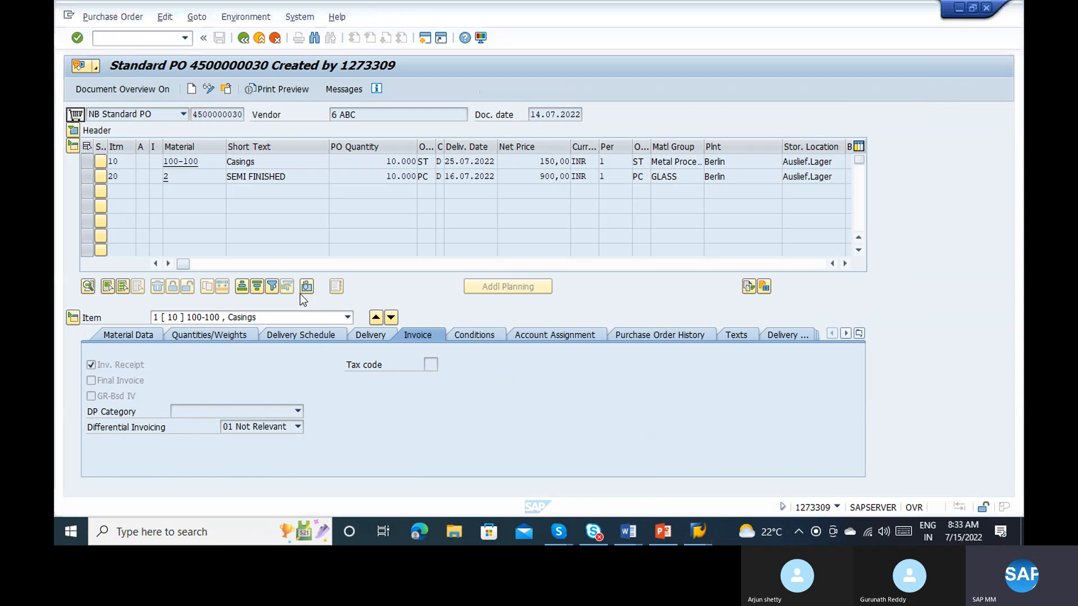
left_click(131, 38)
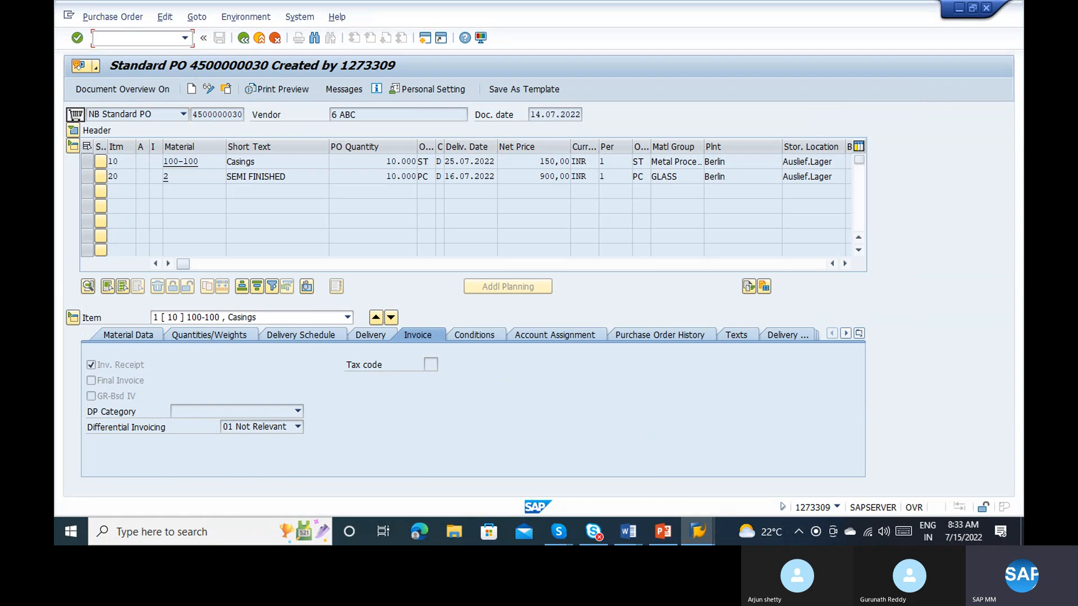
type("/nfbn1")
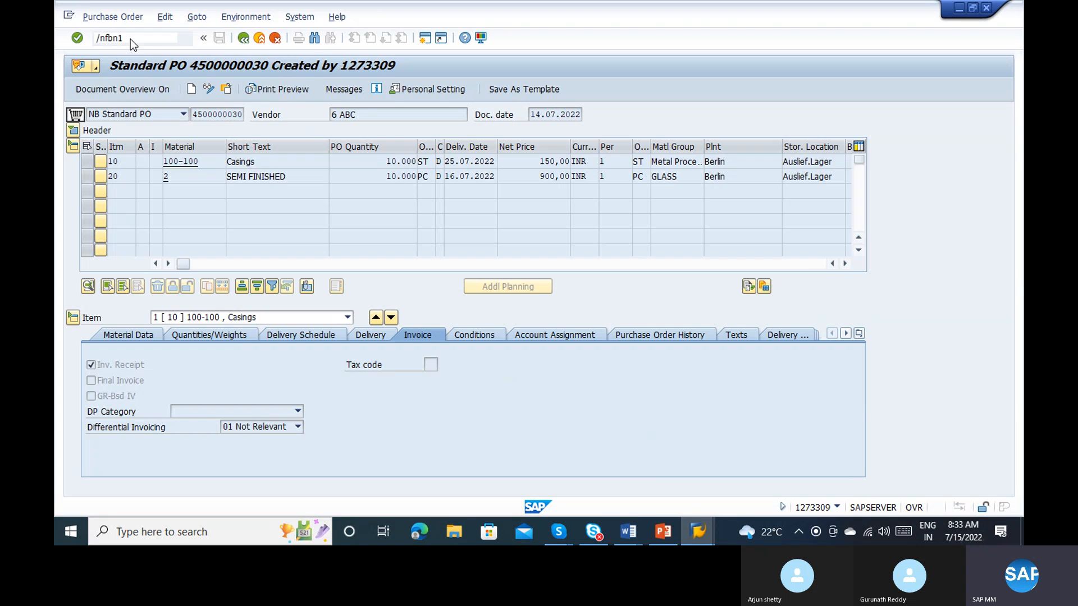
key("alt+Tab")
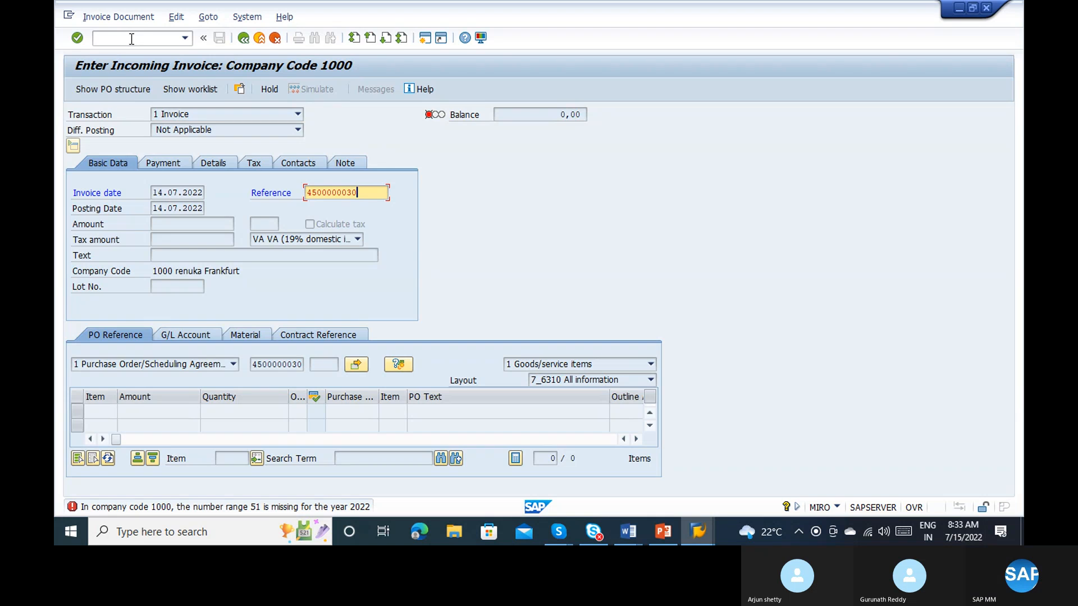
key("alt+Tab")
Step: Open the number range intervals of company code 1000 for editing and find the range 51 entries
type("1000")
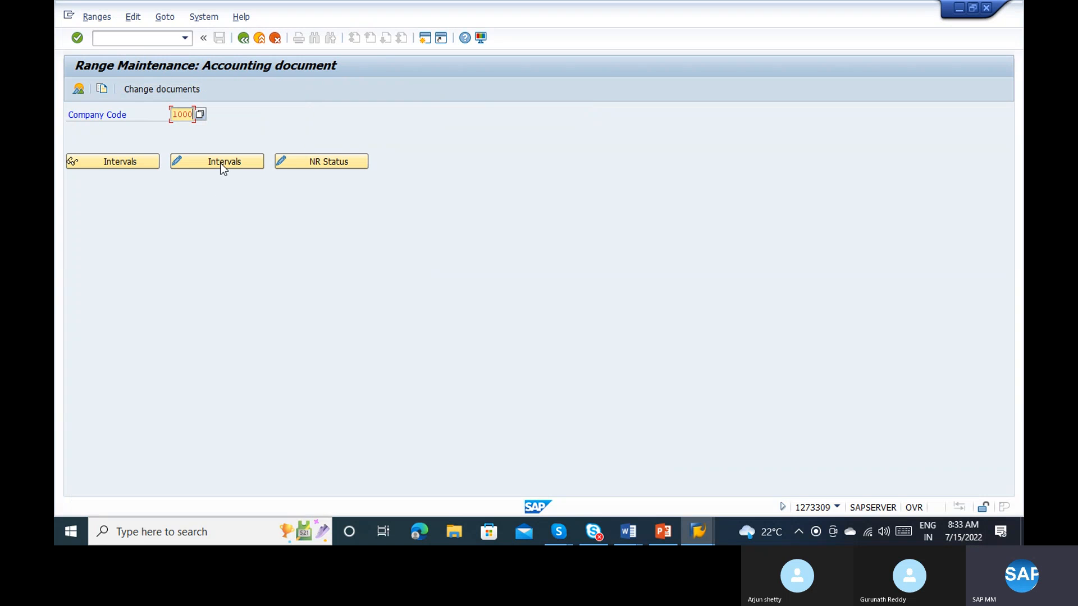
key("alt+Tab")
key("alt+Tab")
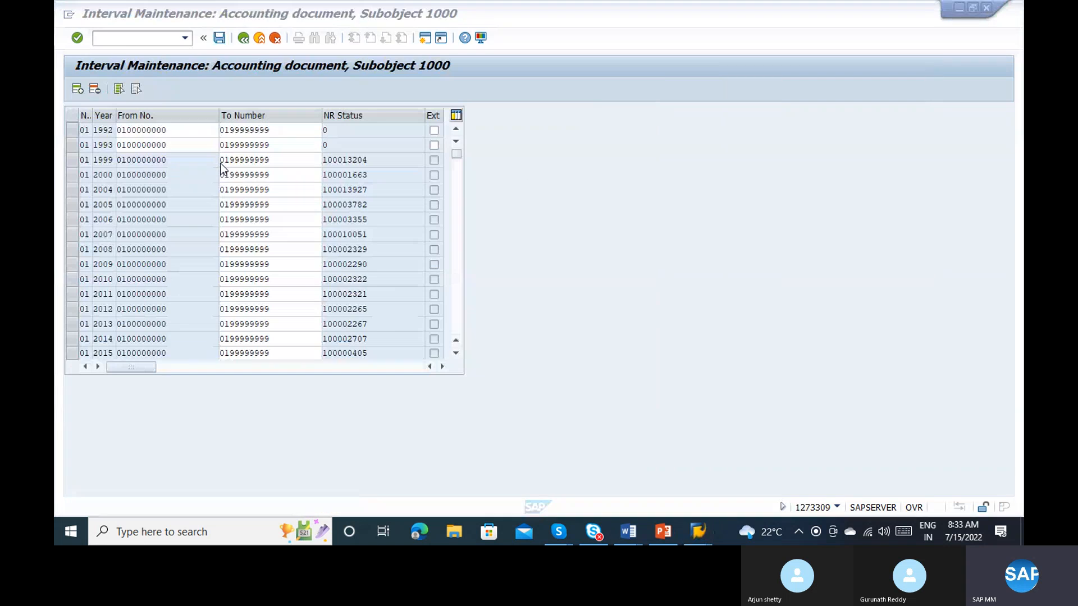
scroll(455, 326, "down", 20)
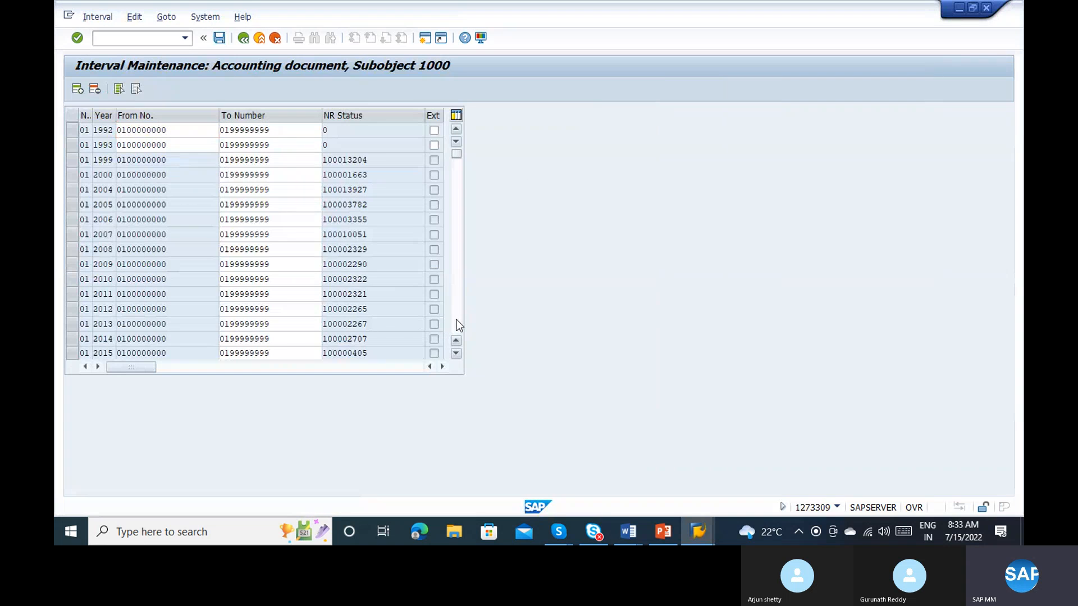
scroll(456, 325, "down", 3)
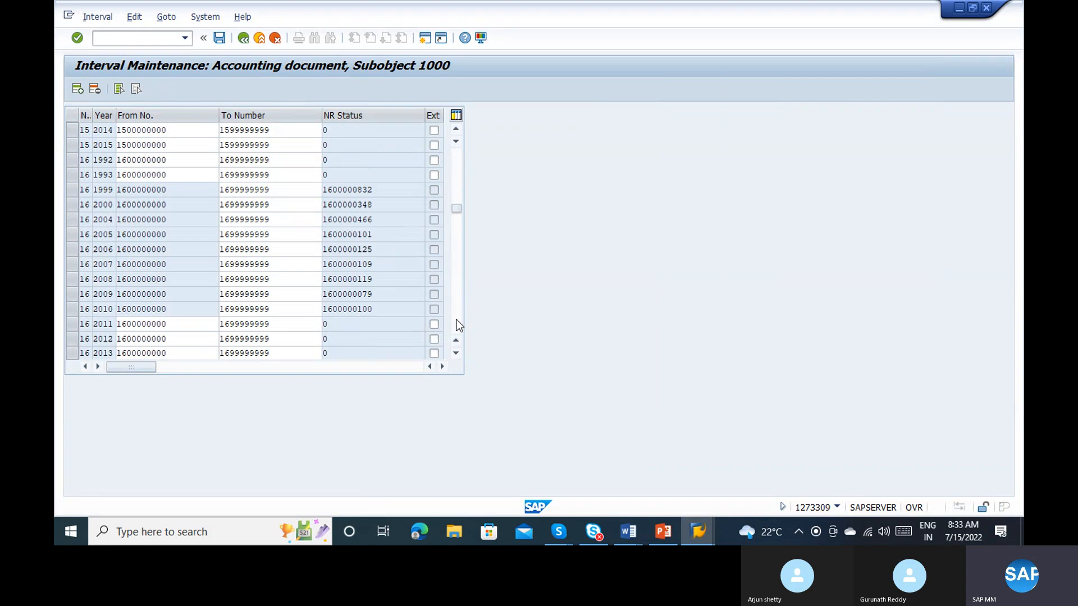
key("alt+Tab")
key("alt+Tab")
scroll(459, 325, "down", 20)
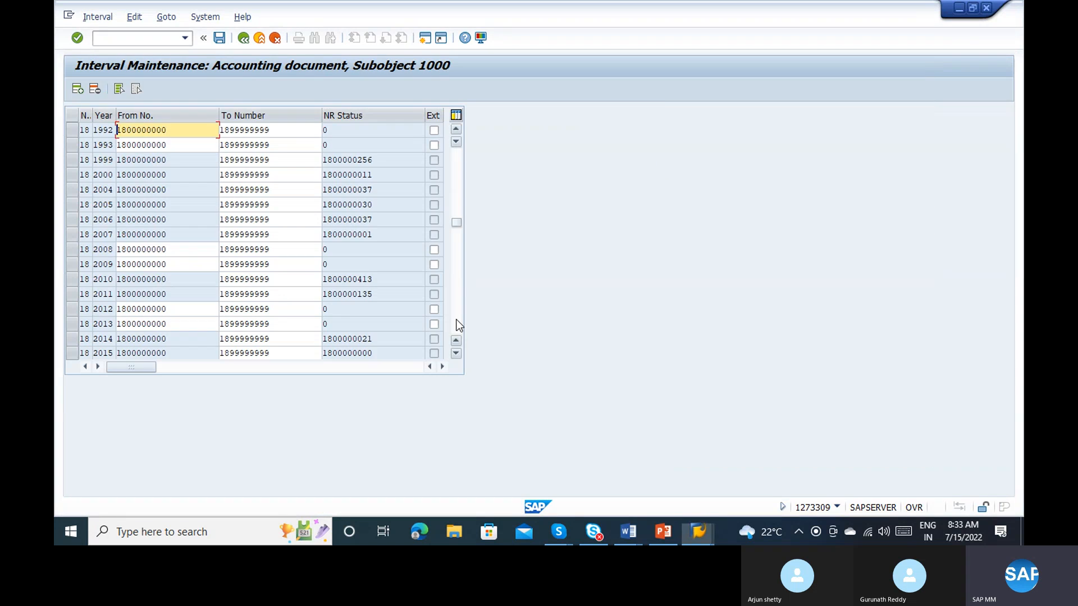
scroll(458, 323, "down", 8)
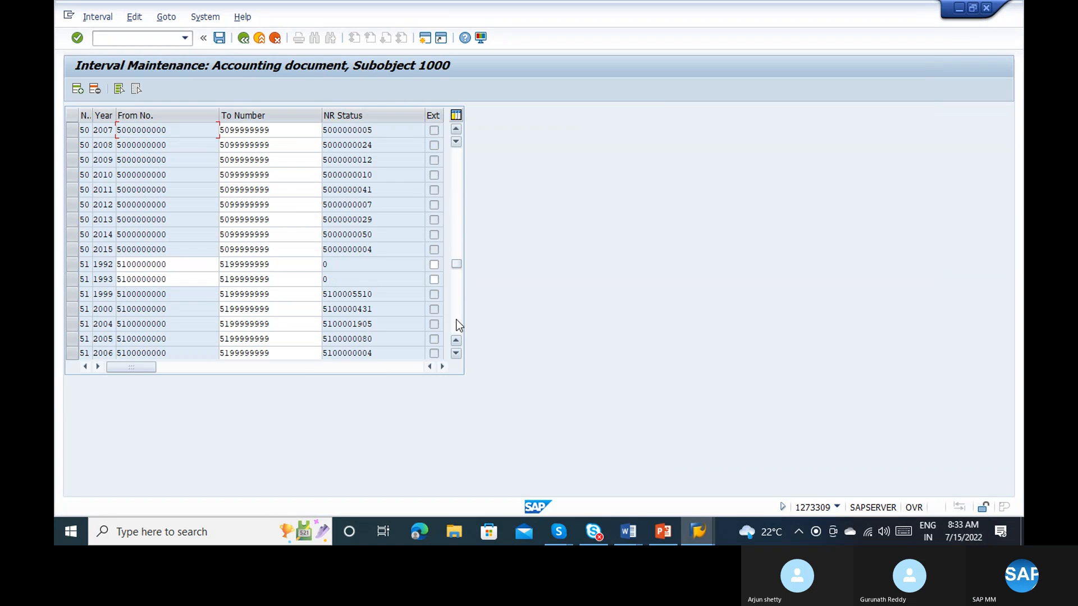
left_click(82, 262)
left_click_drag(82, 262, 265, 264)
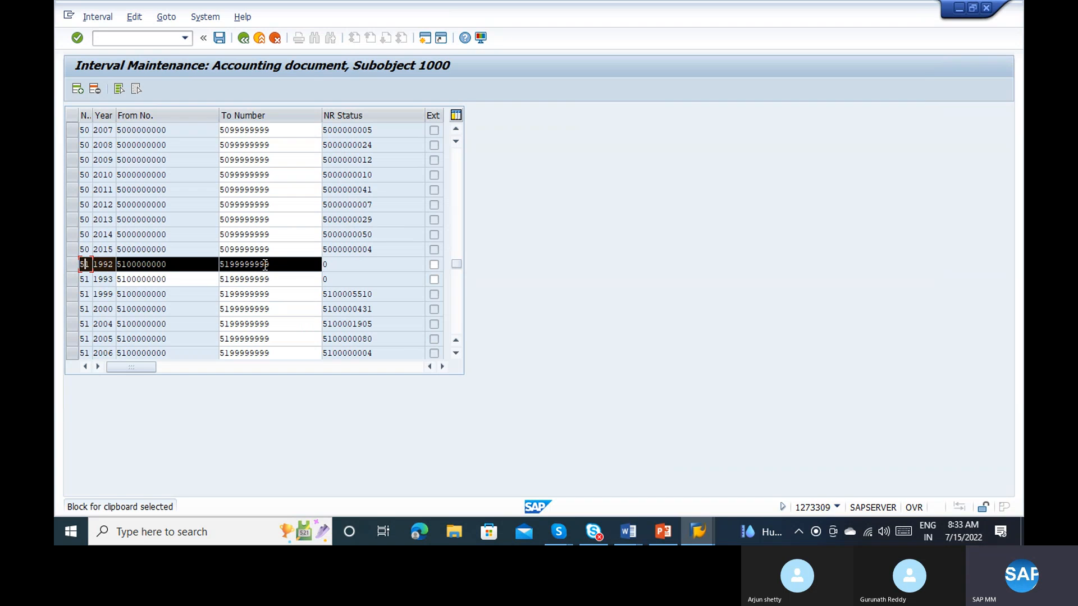
key("ctrl+c")
left_click(461, 314)
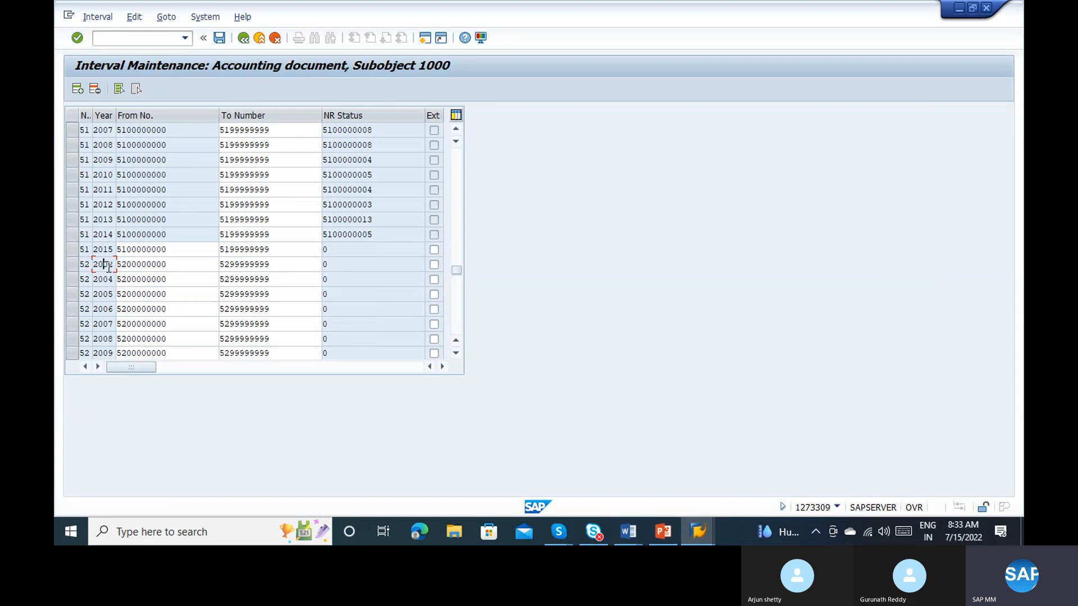
left_click(78, 90)
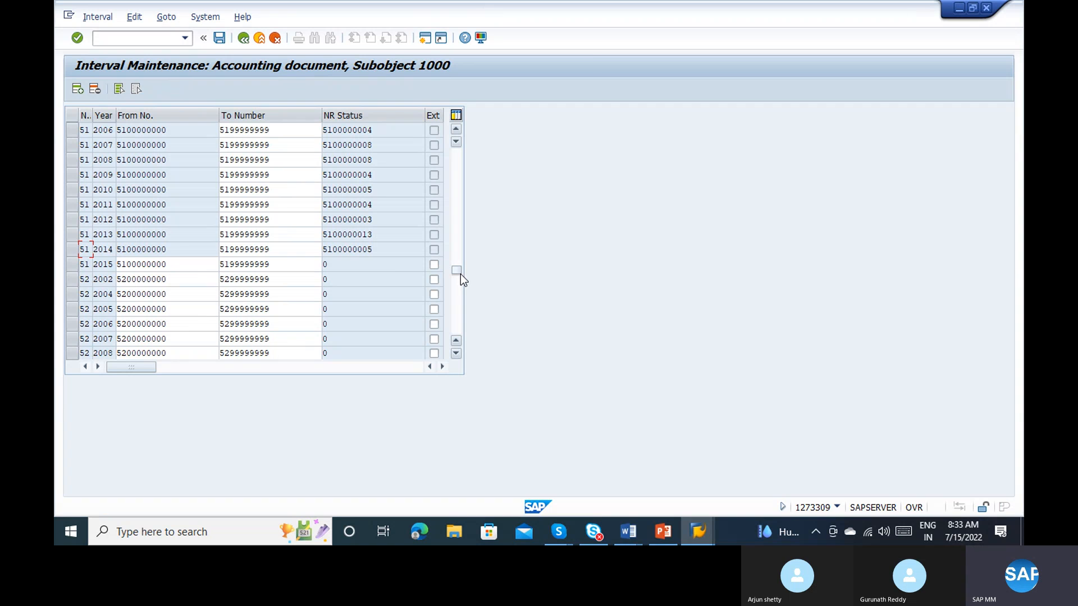
left_click_drag(461, 274, 459, 153)
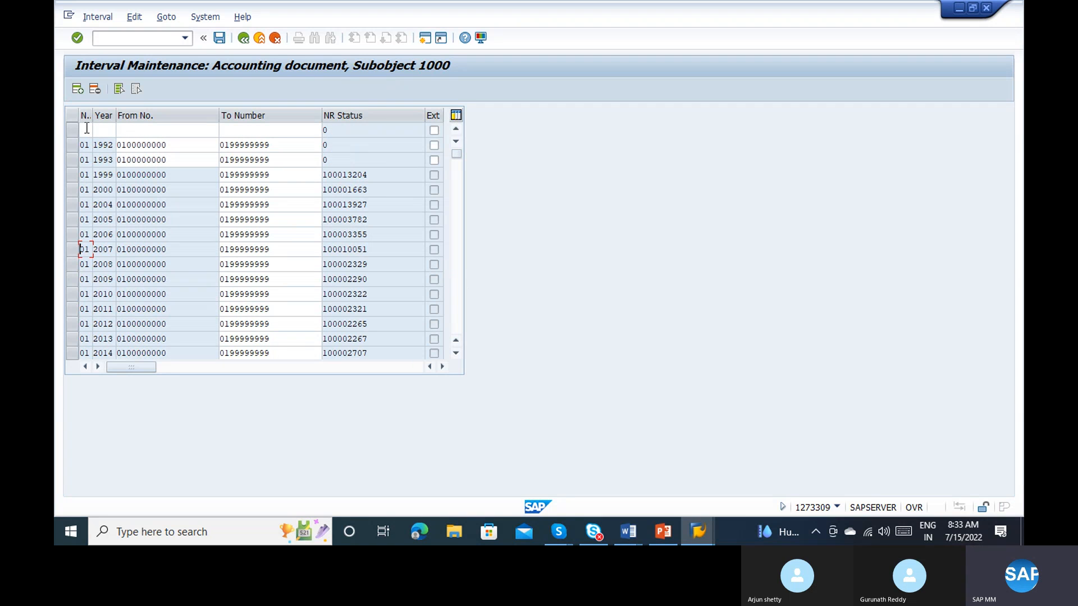
left_click(86, 129)
key("ctrl+v")
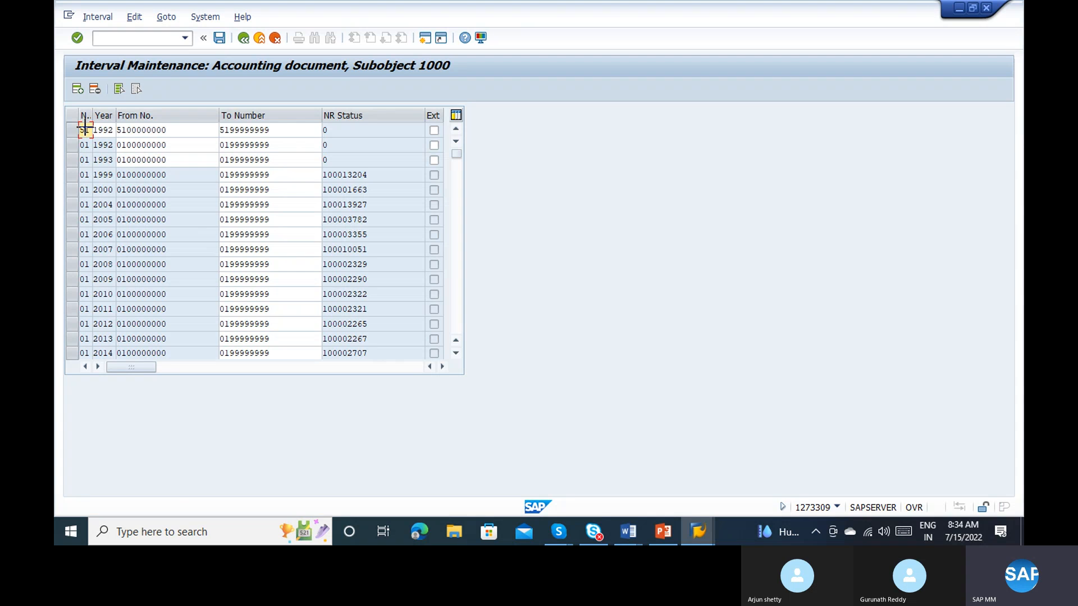
Step: Set the pasted interval's number to 52 and its year to 2022, and save the number range intervals
key("ctrl+y")
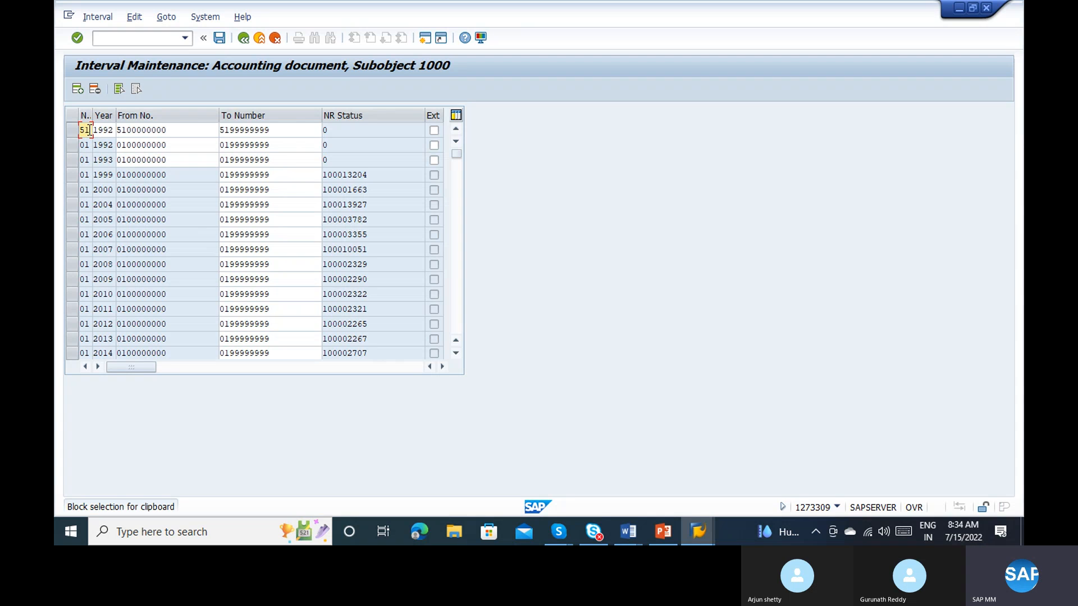
left_click(89, 130)
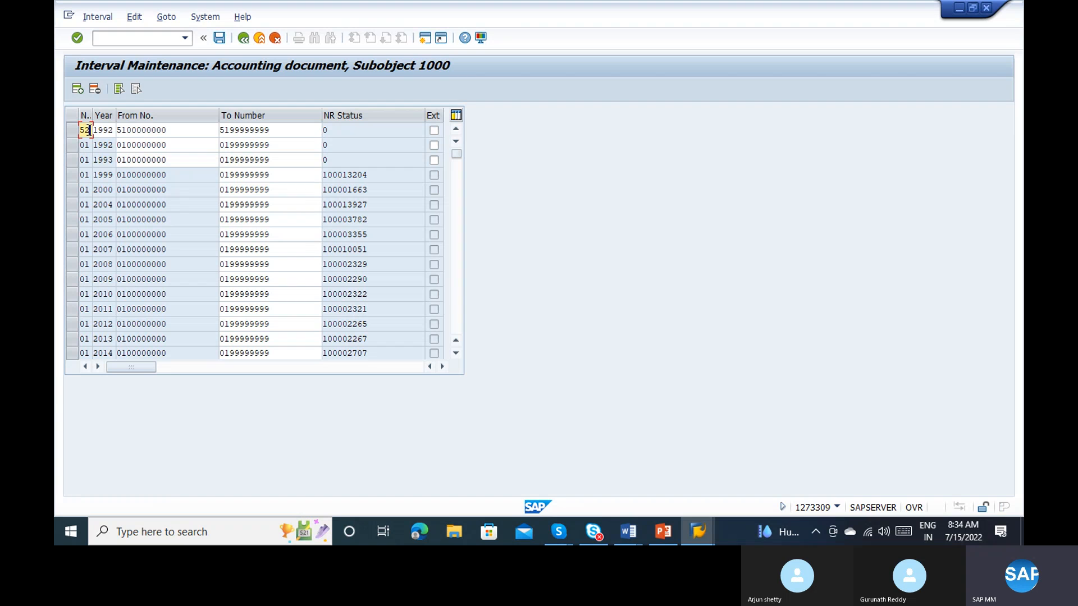
type("2")
left_click(98, 130)
key("BackSpace")
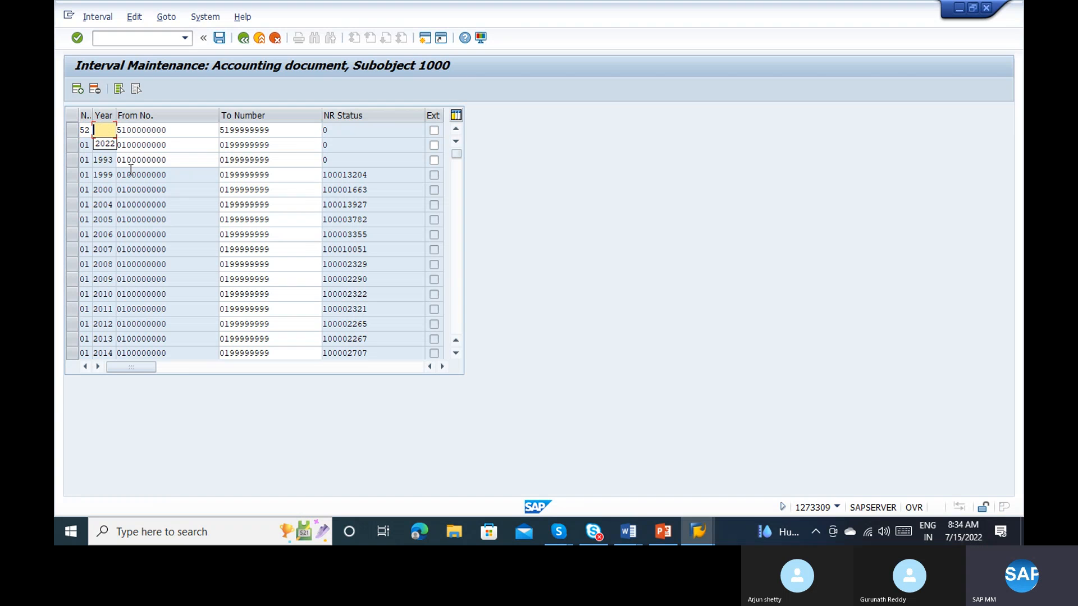
type("2022")
key("Return")
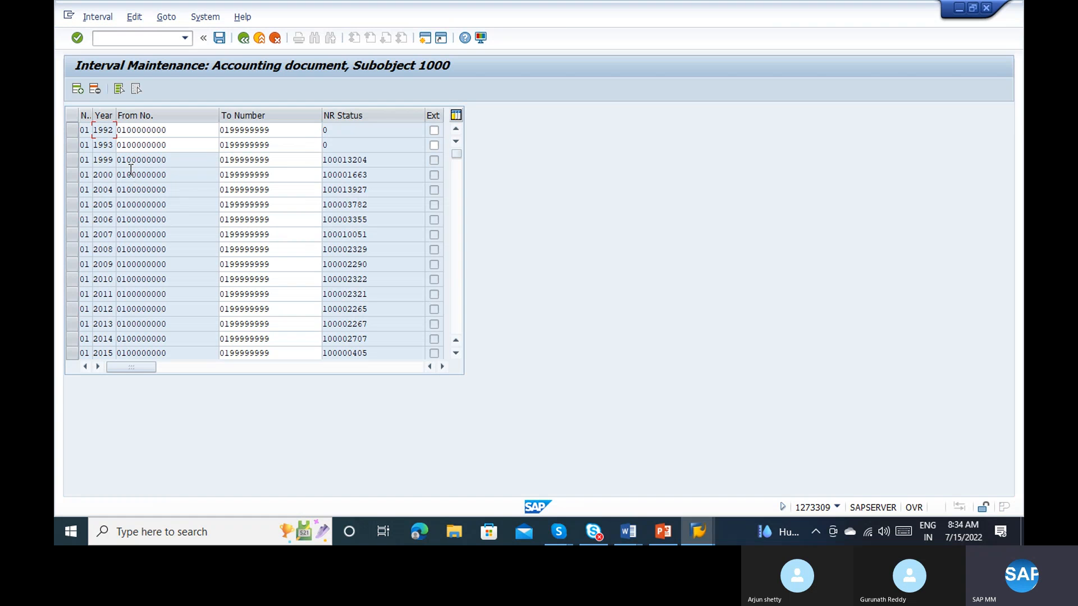
key("ctrl+s")
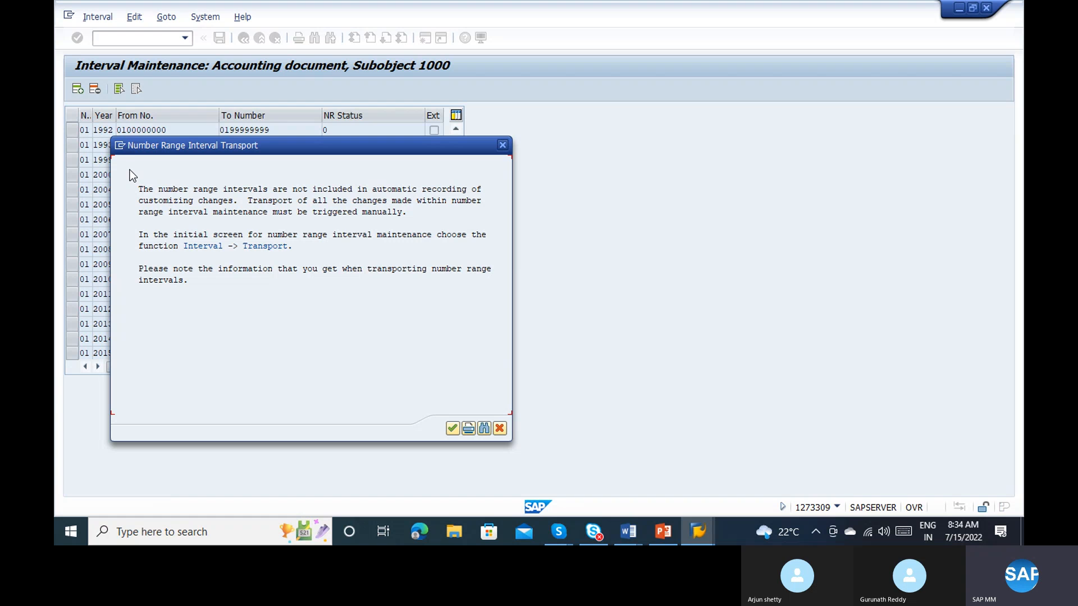
key("Return")
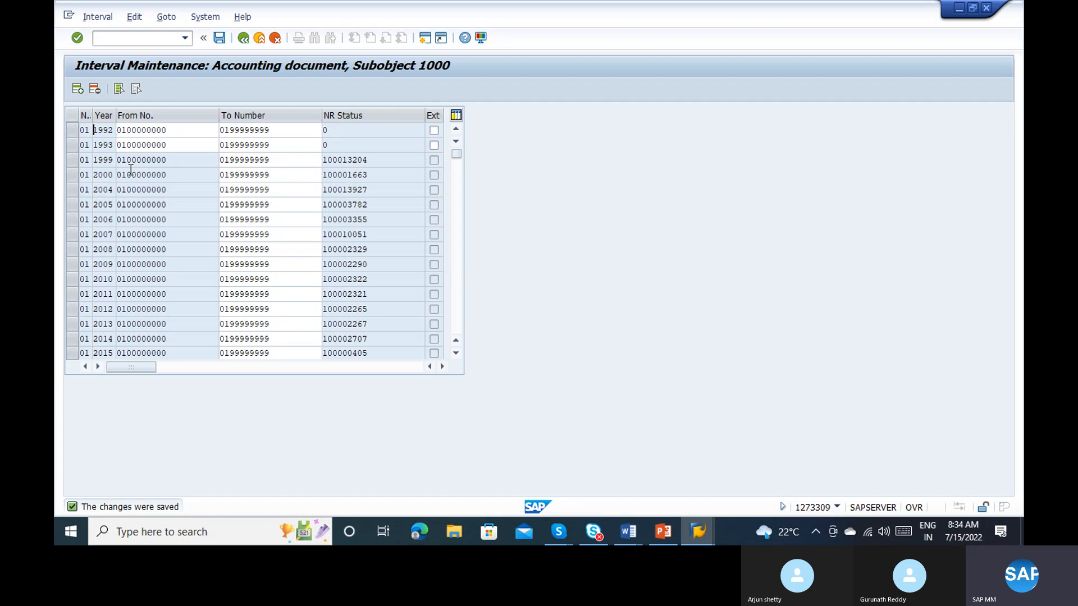
Step: Return to the incoming invoice session, recheck the entered invoice data and restart MIRO
key("alt+Tab")
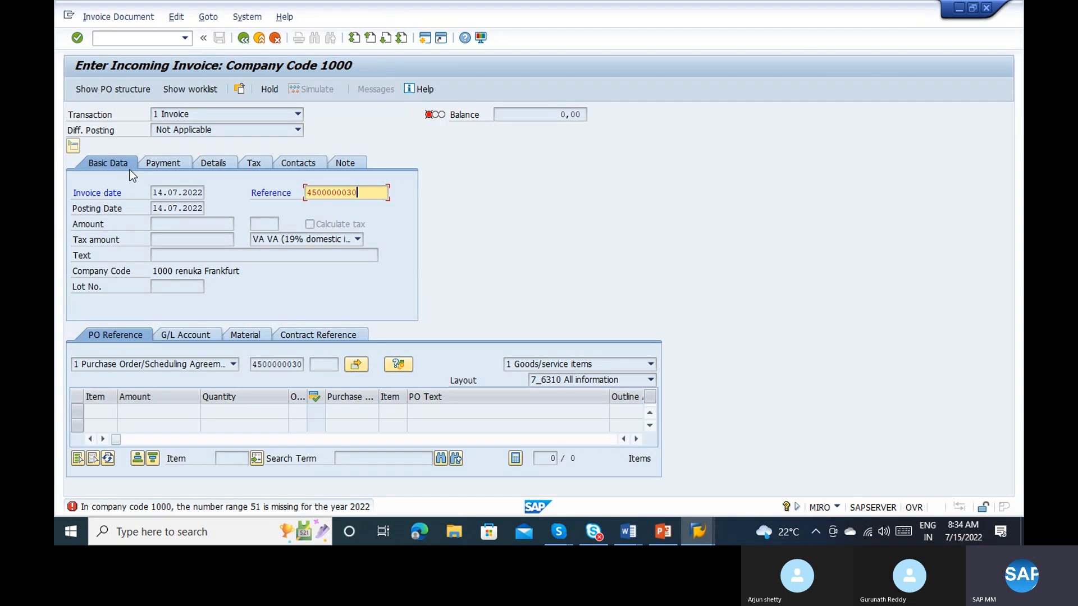
key("Return")
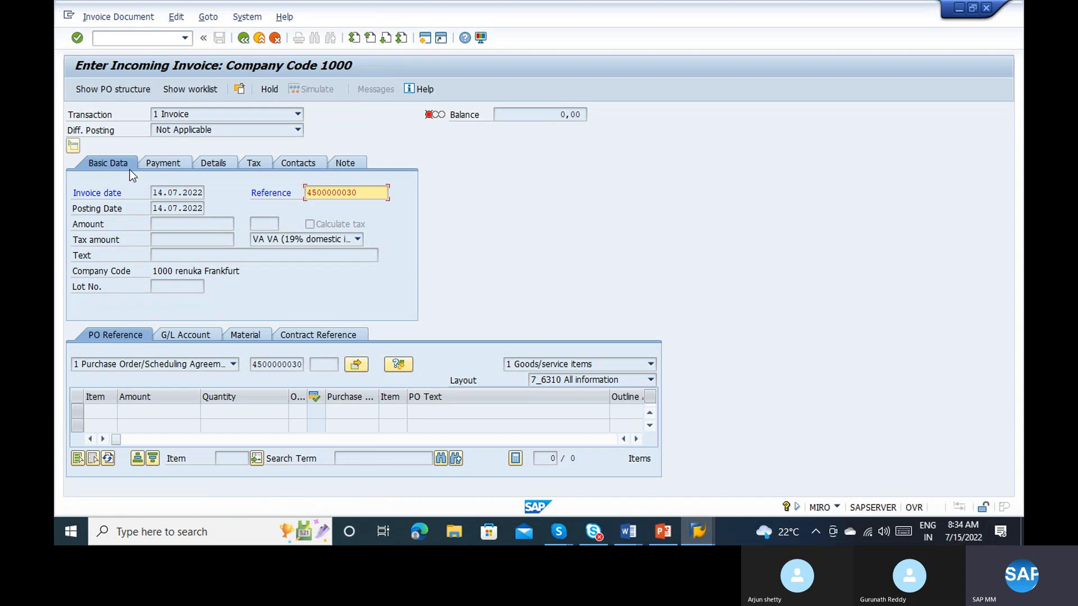
left_click(109, 37)
type("nmiro")
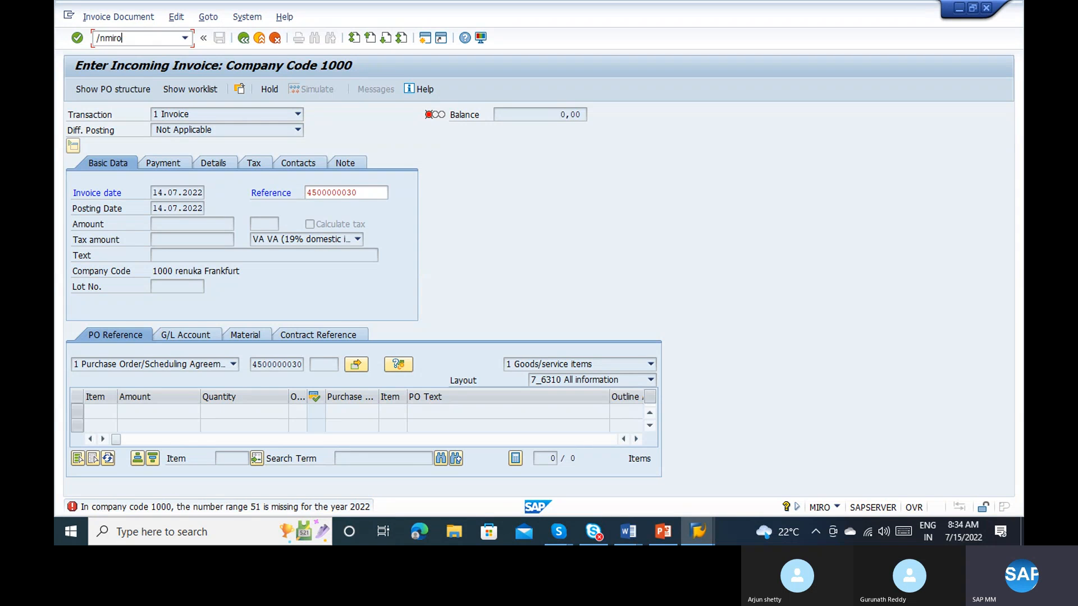
key("Return")
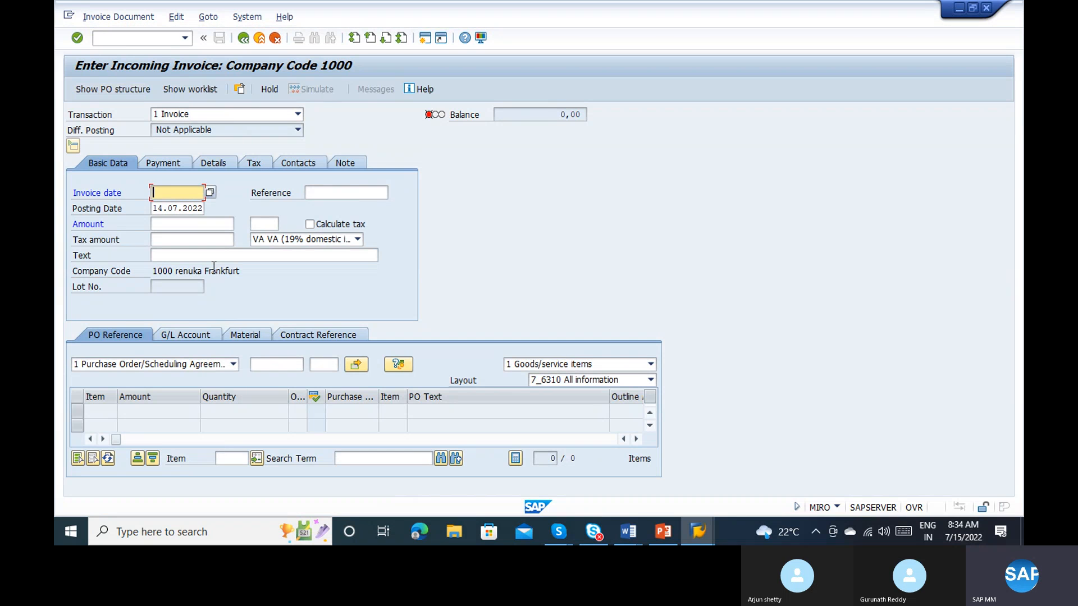
Step: Enter invoice date 14.07.2022, the suggested purchase order number and the reference ds in the incoming invoice
key("space")
left_click(170, 210)
left_click(281, 365)
key("space")
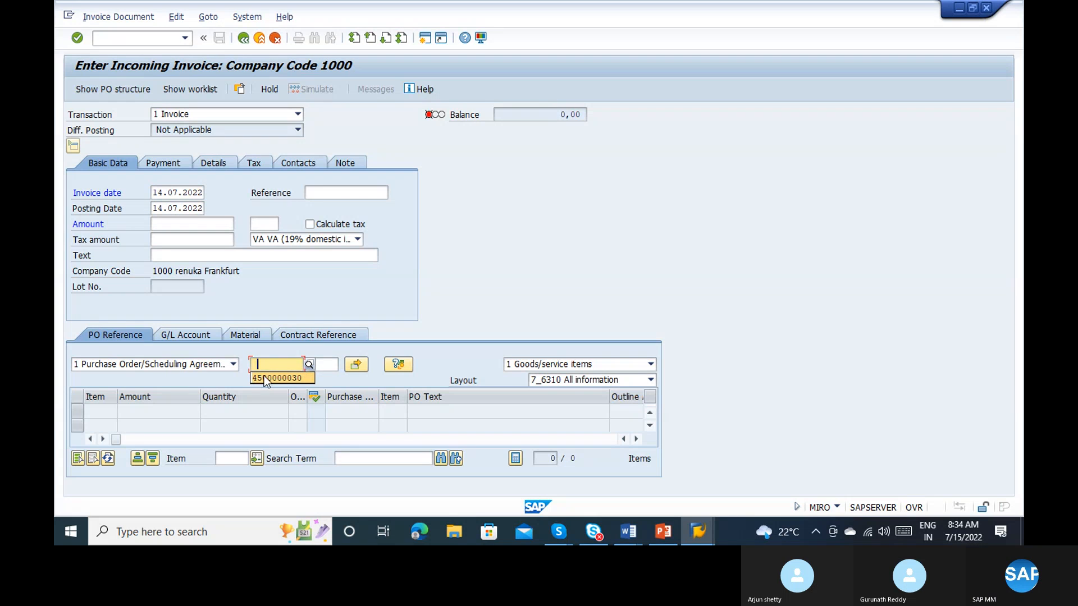
left_click(264, 376)
key("Return")
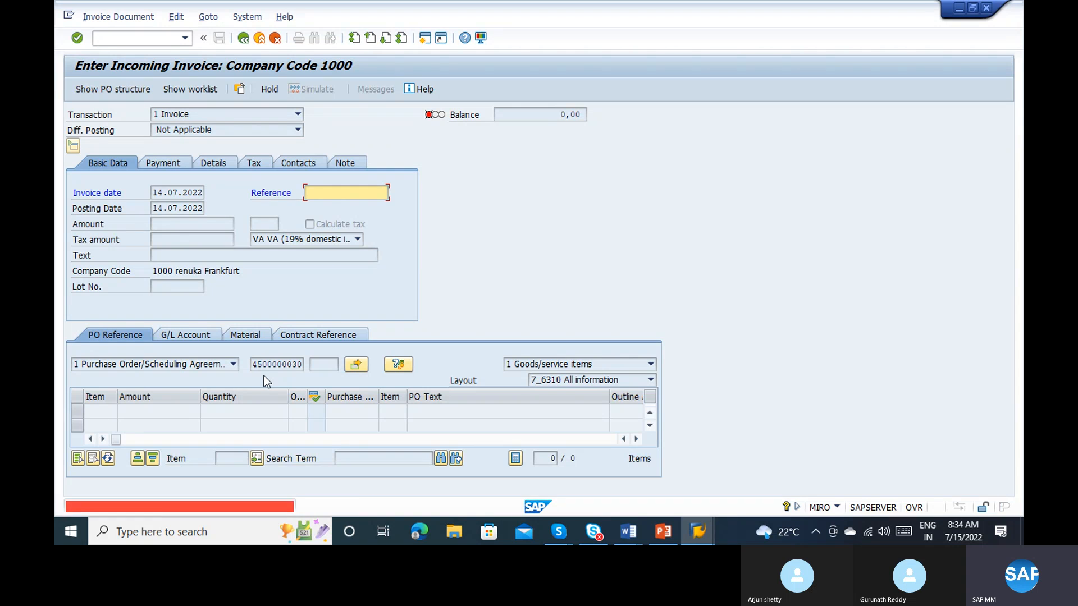
type("d")
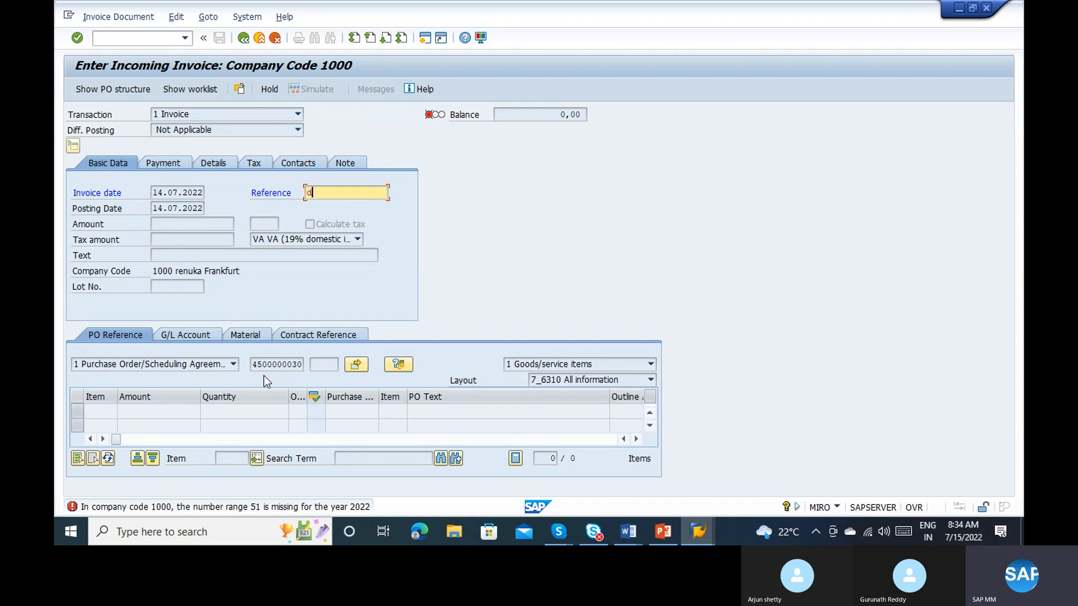
type("s")
Step: Switch to the number range session and look through the company code 1000 intervals for the range 51 and 52 entries
key("alt+Tab")
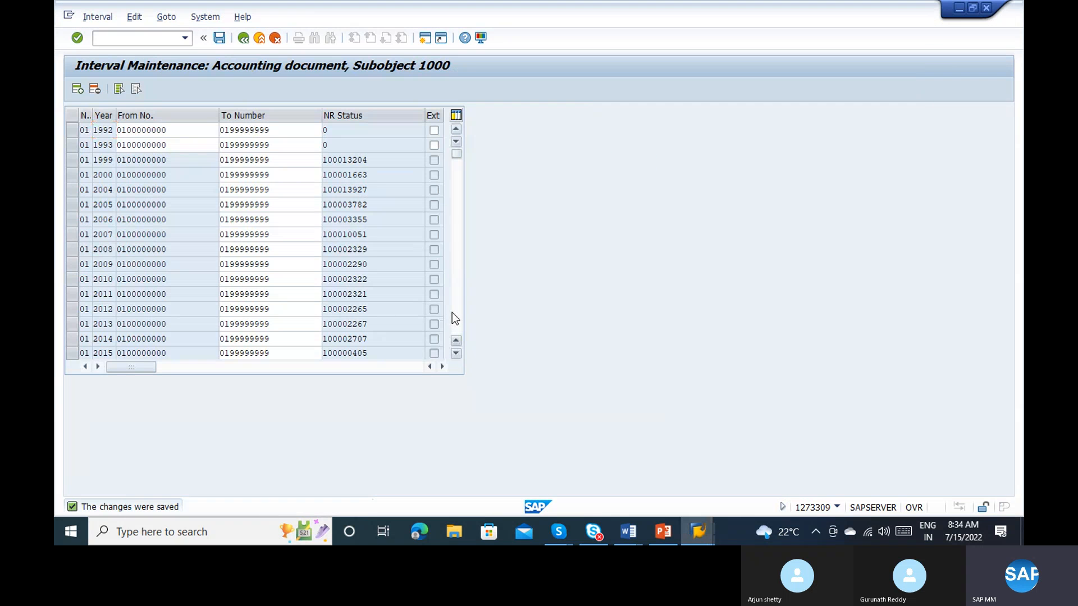
scroll(453, 313, "down", 10)
scroll(457, 312, "down", 15)
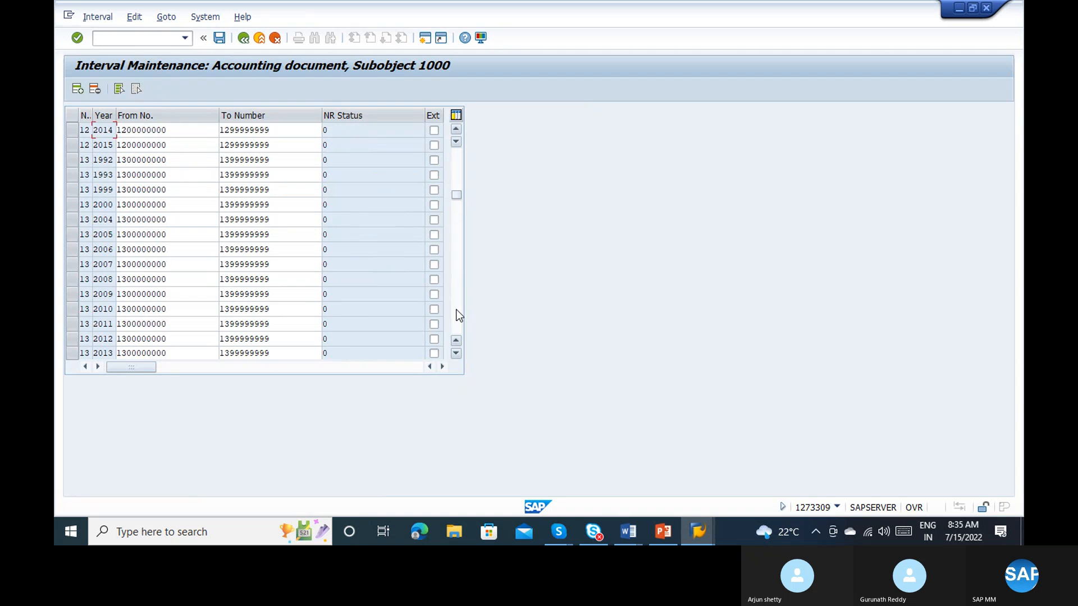
scroll(460, 315, "down", 10)
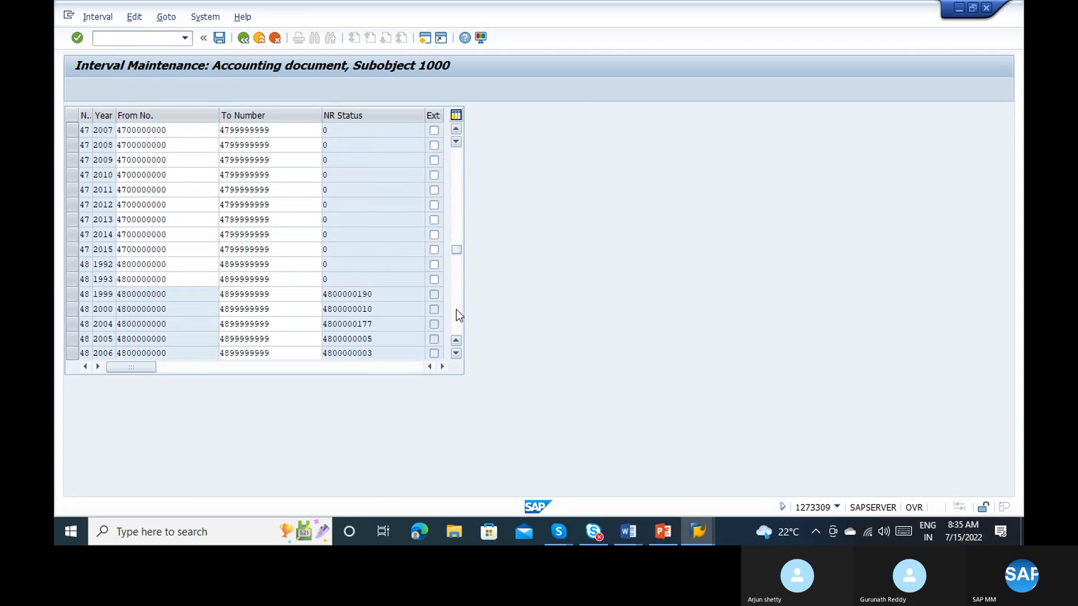
scroll(459, 312, "down", 5)
key("alt+Tab")
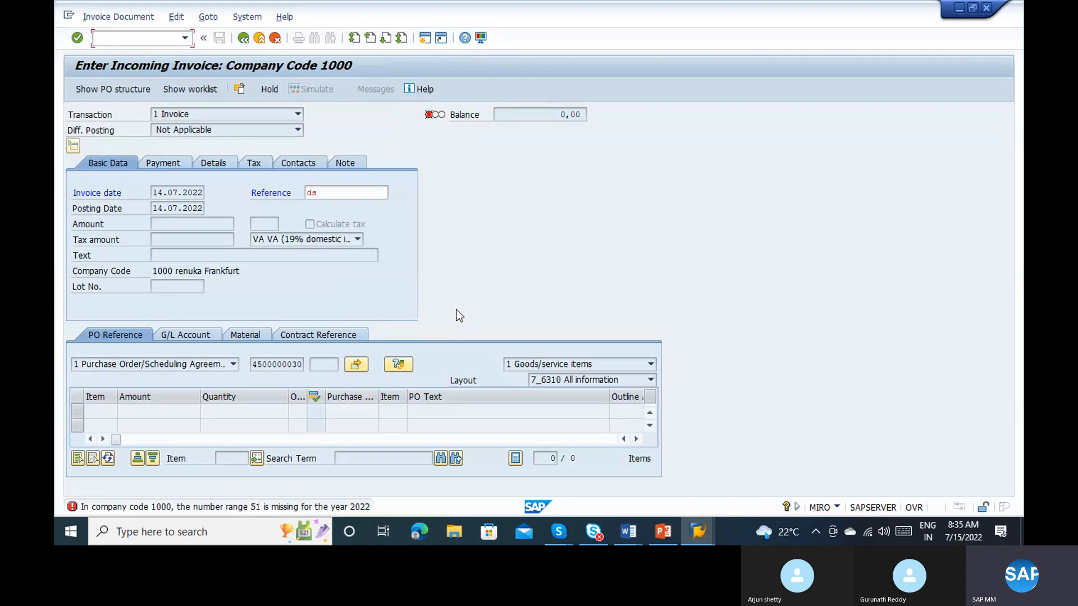
key("alt+Tab")
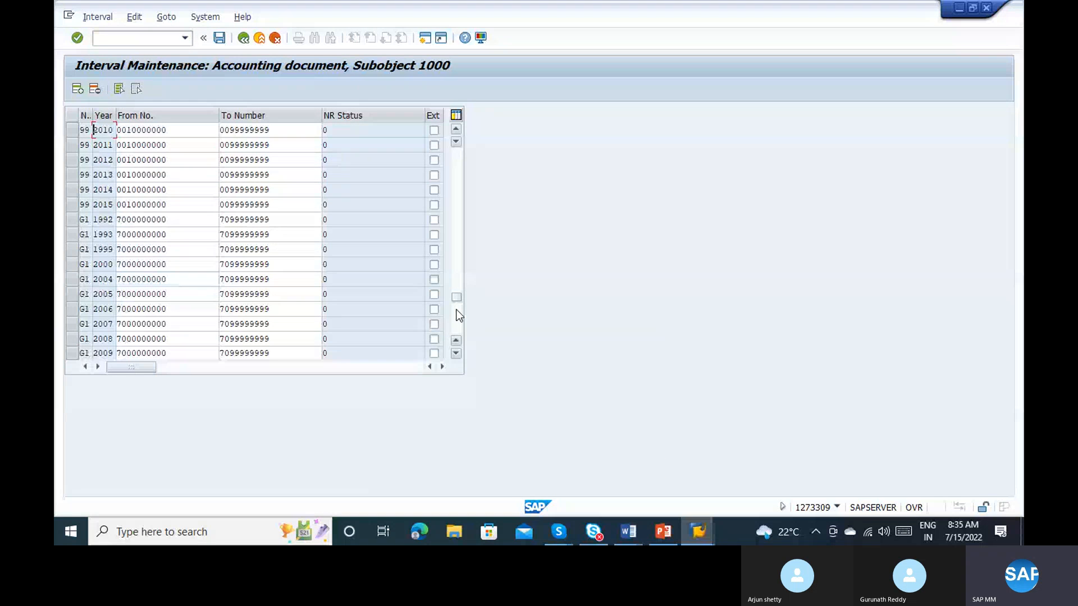
scroll(453, 258, "up", 5)
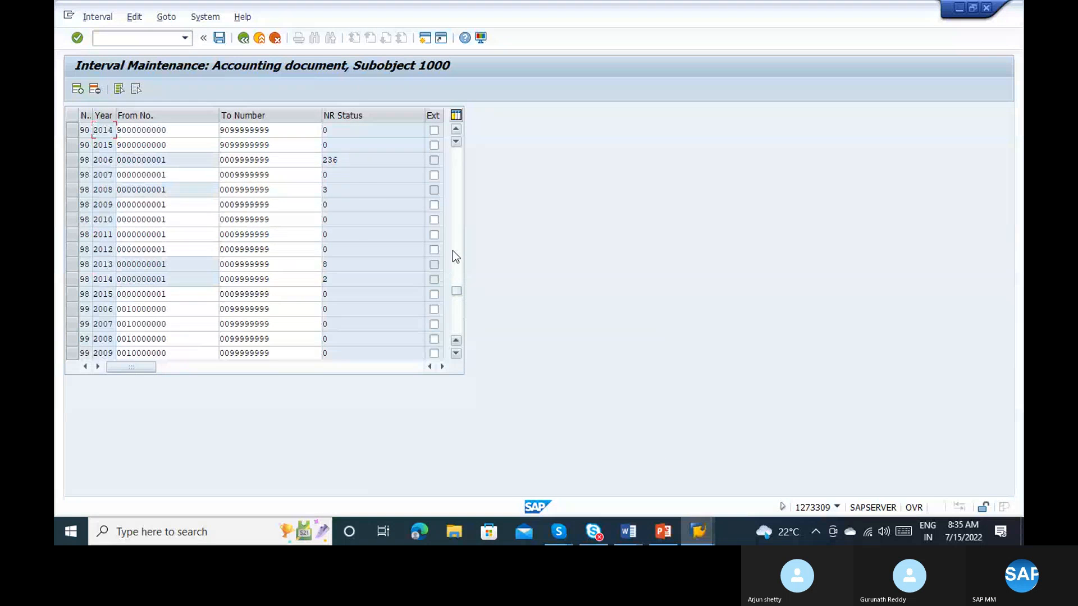
scroll(453, 250, "up", 10)
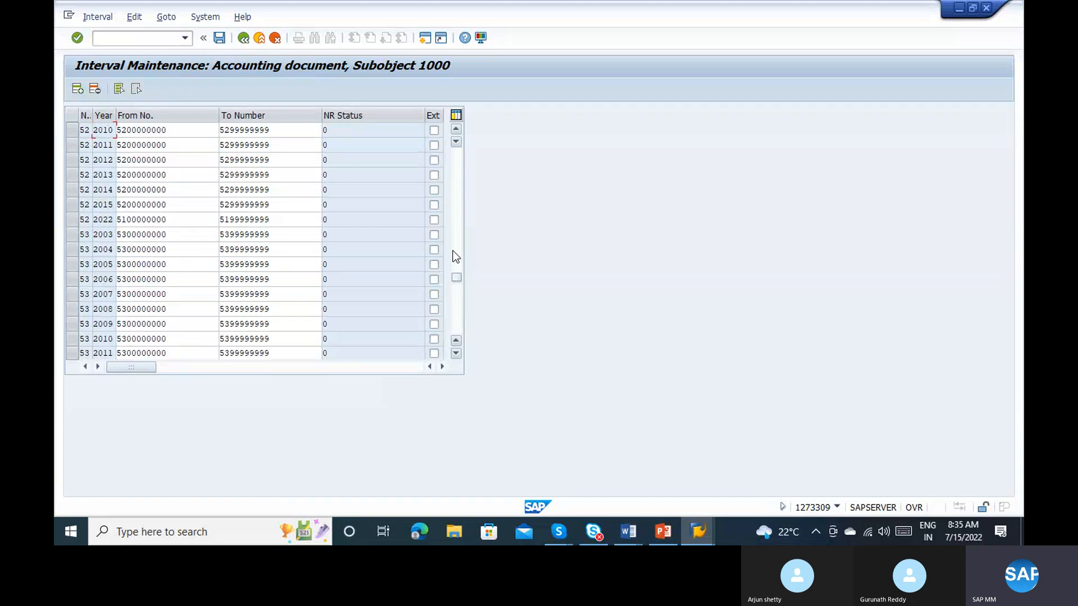
scroll(452, 251, "up", 5)
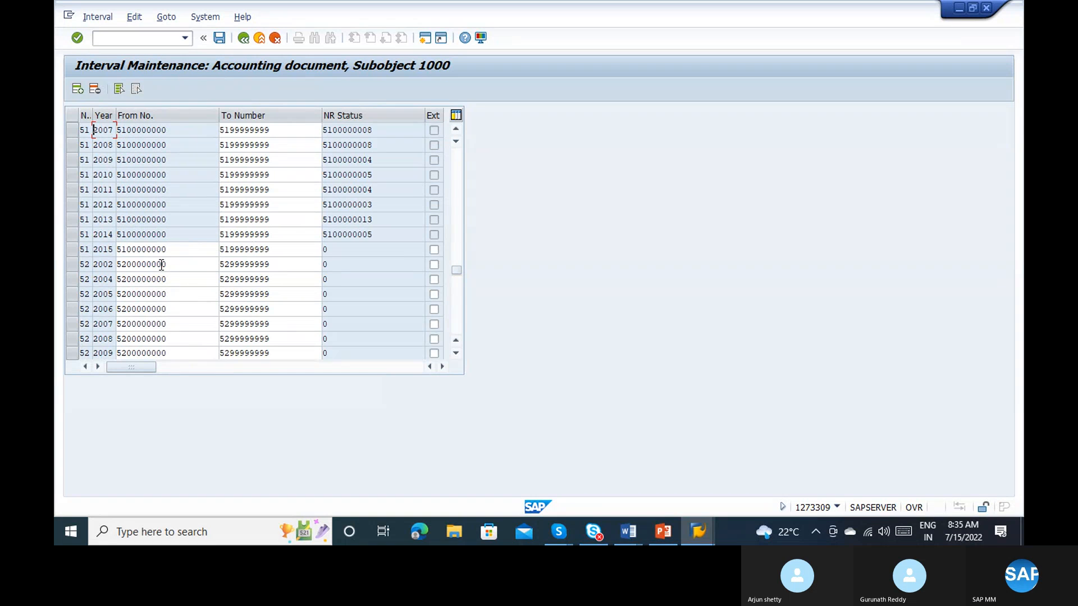
left_click(127, 265)
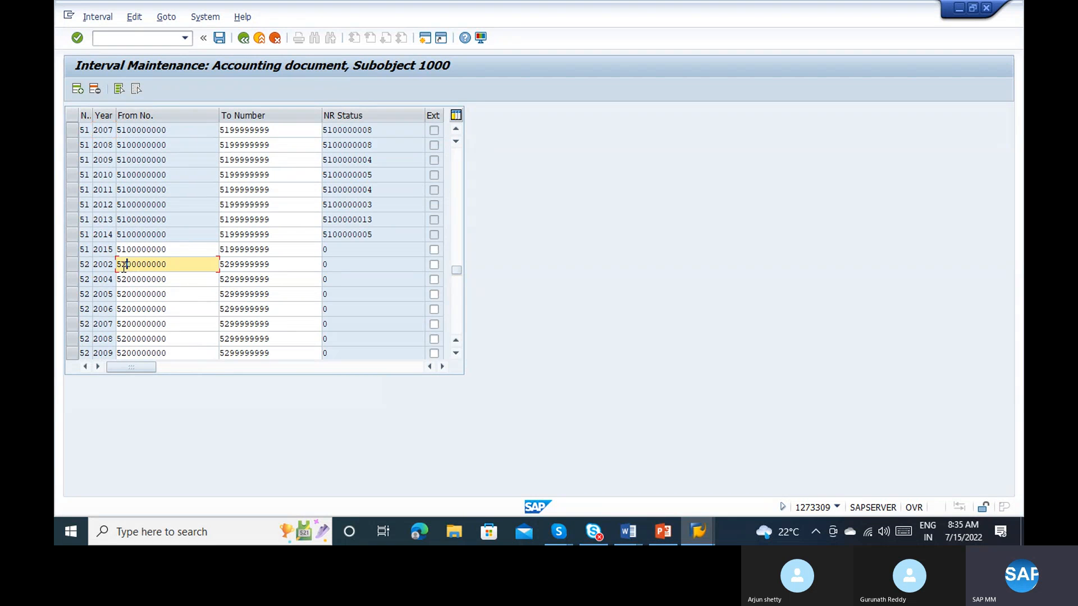
left_click(75, 250)
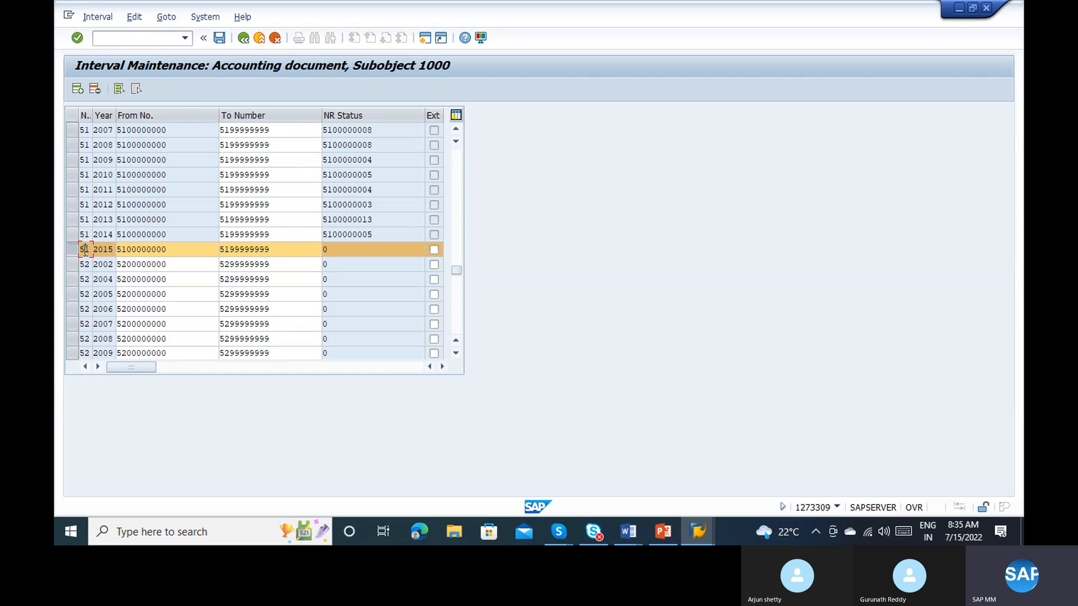
key("ctrl+y")
left_click_drag(83, 249, 238, 249)
key("ctrl+c")
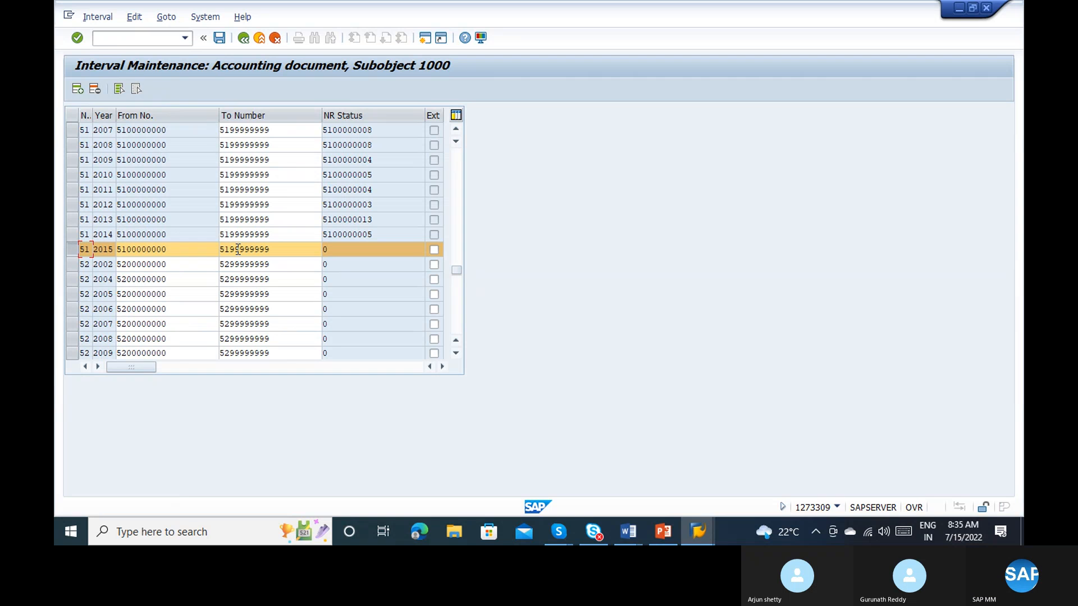
left_click(77, 89)
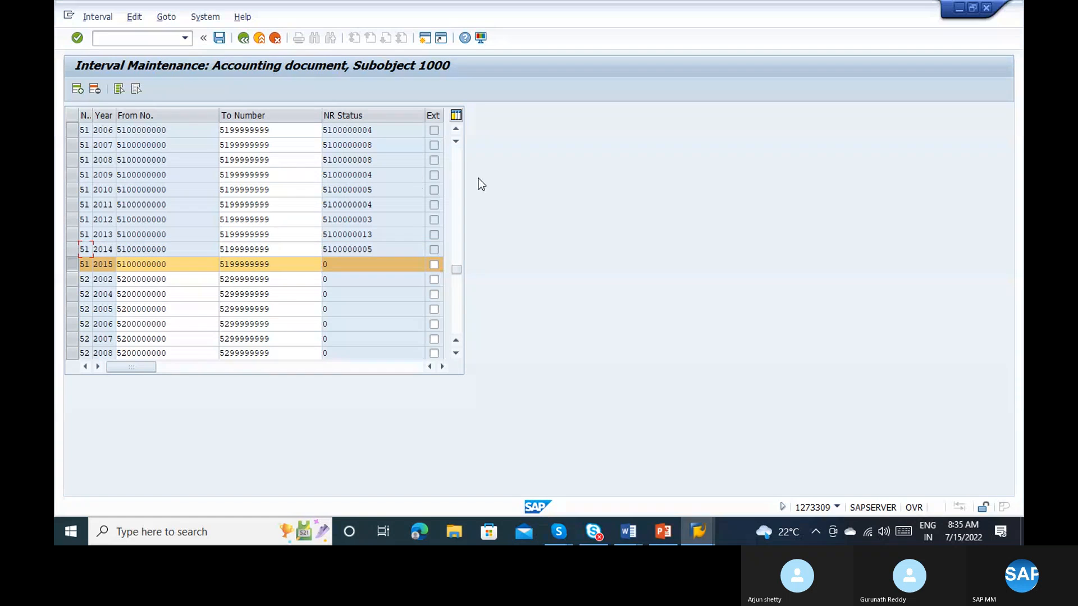
left_click_drag(455, 271, 466, 88)
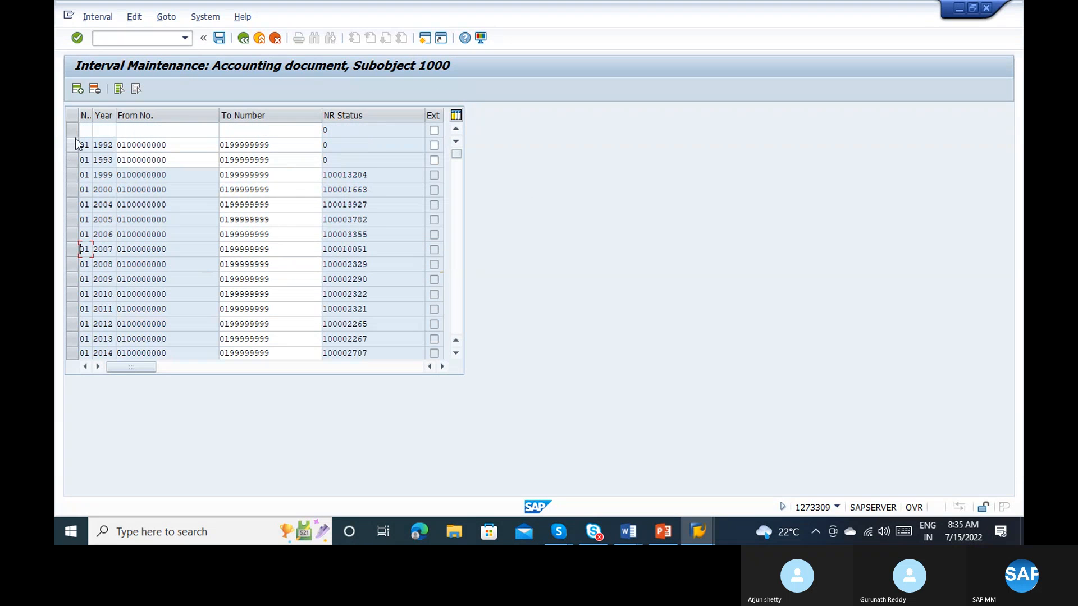
left_click(84, 130)
key("ctrl+v")
key("Return")
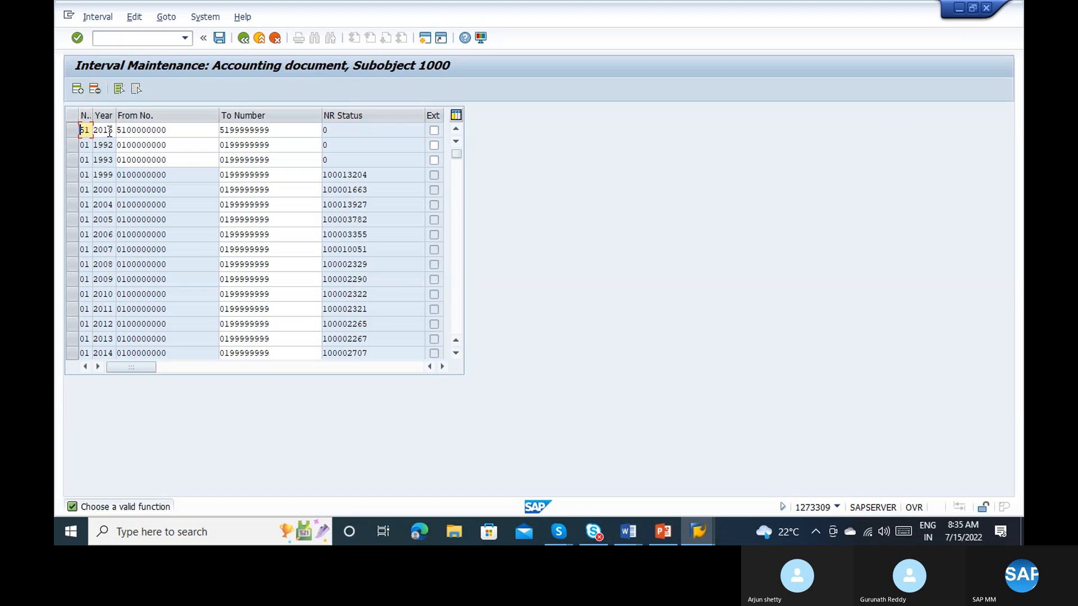
Step: Set the year of the pasted range 51 interval to 2022 and confirm the line
left_click(109, 131)
key("BackSpace")
key("BackSpace")
type("22")
key("Return")
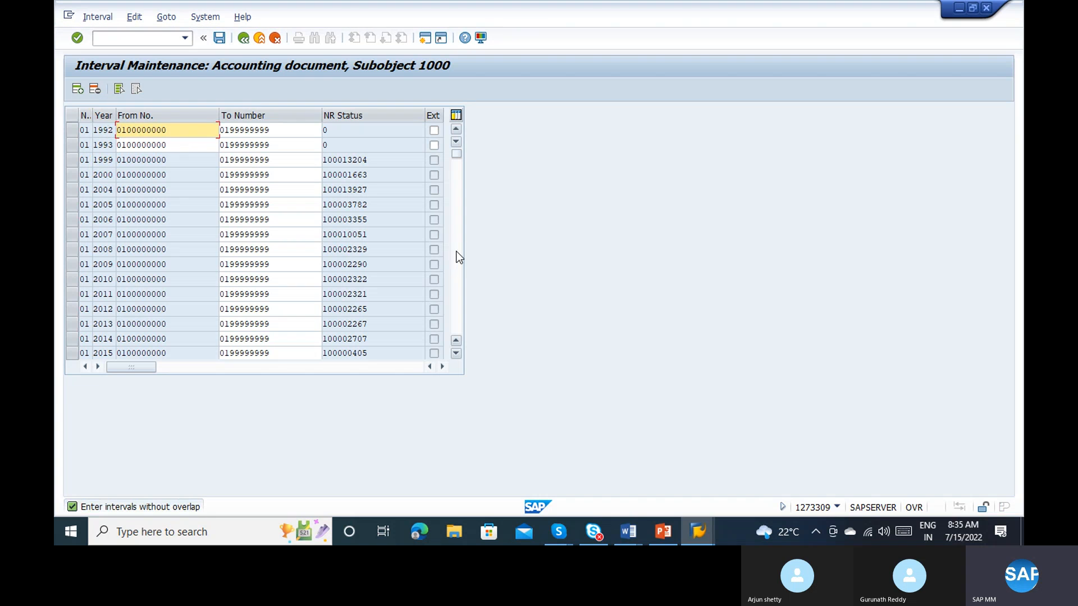
Step: Check the new 2022 interval among the range 51 entries and save the number range intervals
scroll(456, 253, "down", 5)
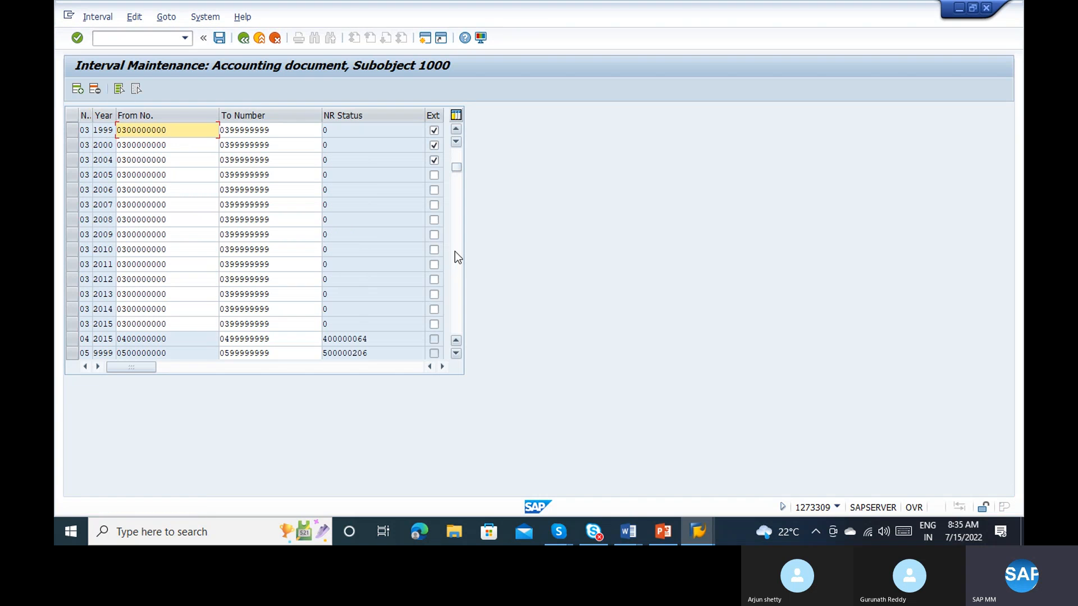
scroll(454, 251, "down", 15)
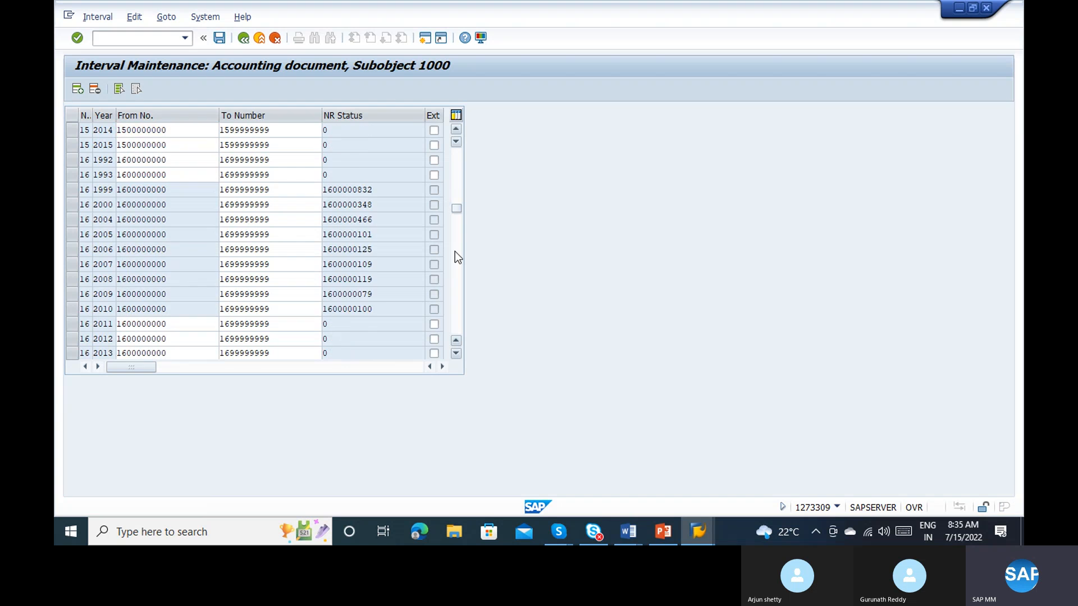
scroll(455, 251, "down", 15)
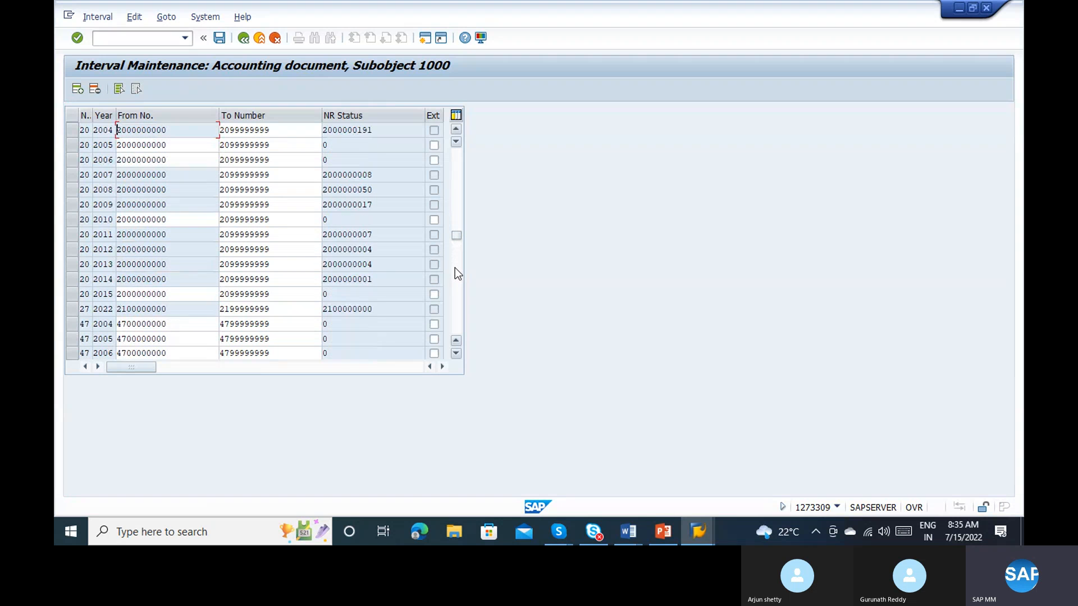
scroll(455, 270, "down", 10)
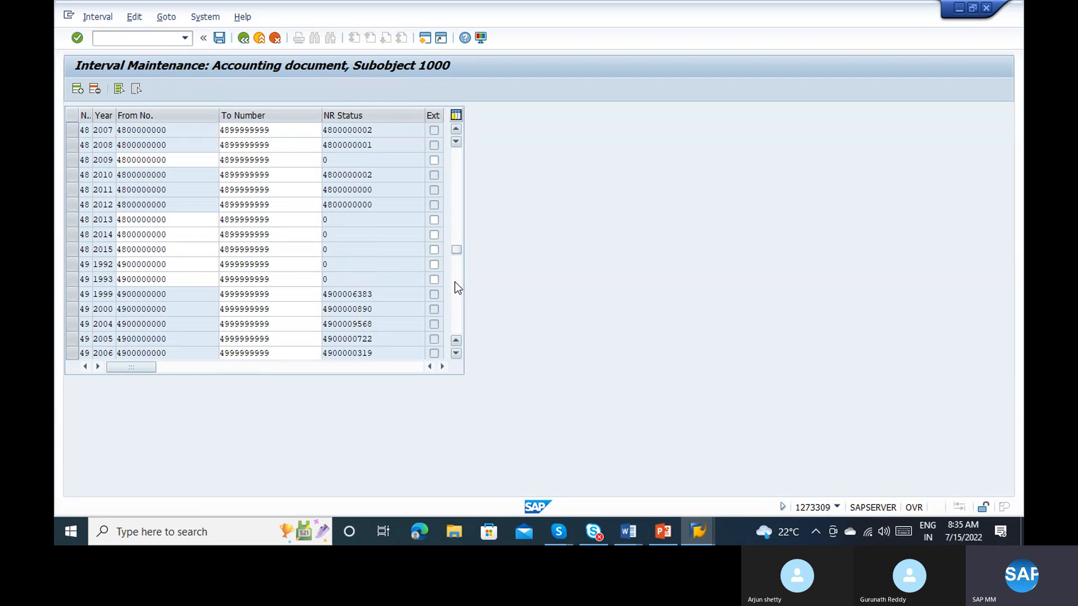
scroll(455, 282, "down", 5)
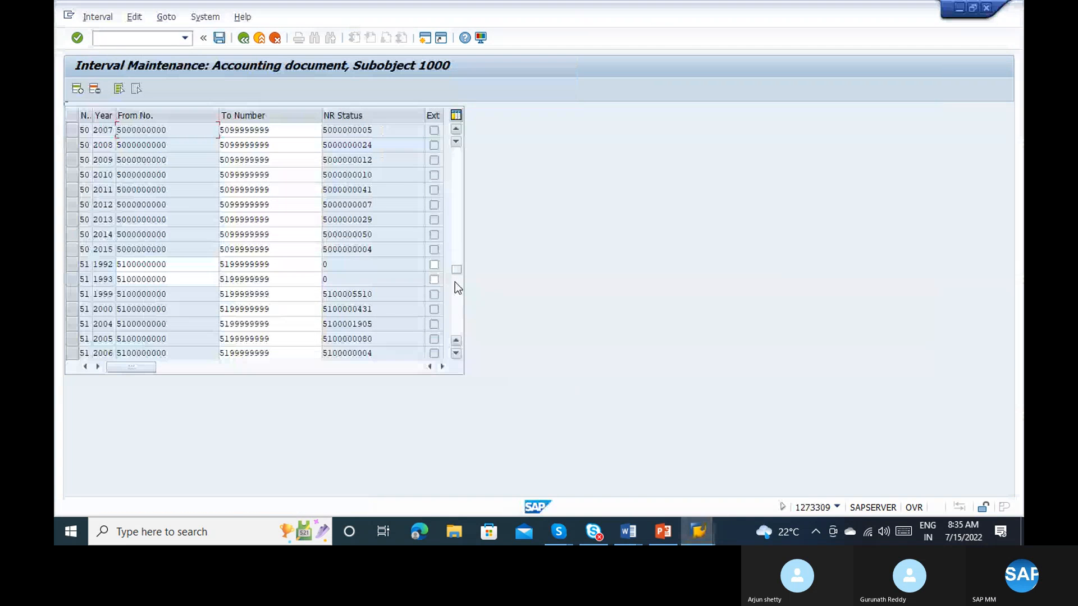
scroll(455, 282, "down", 5)
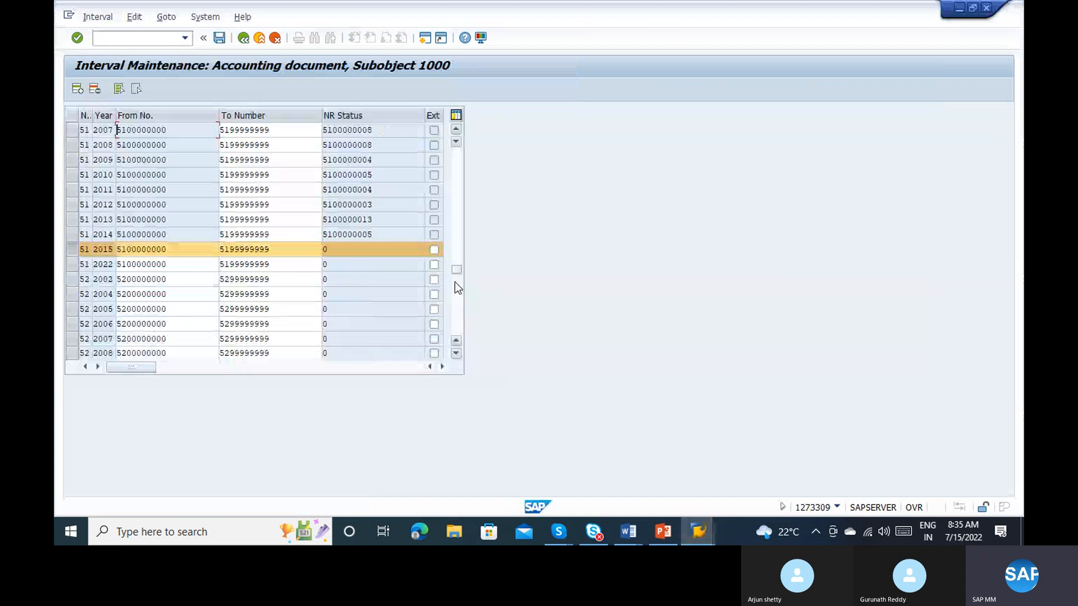
left_click(73, 250)
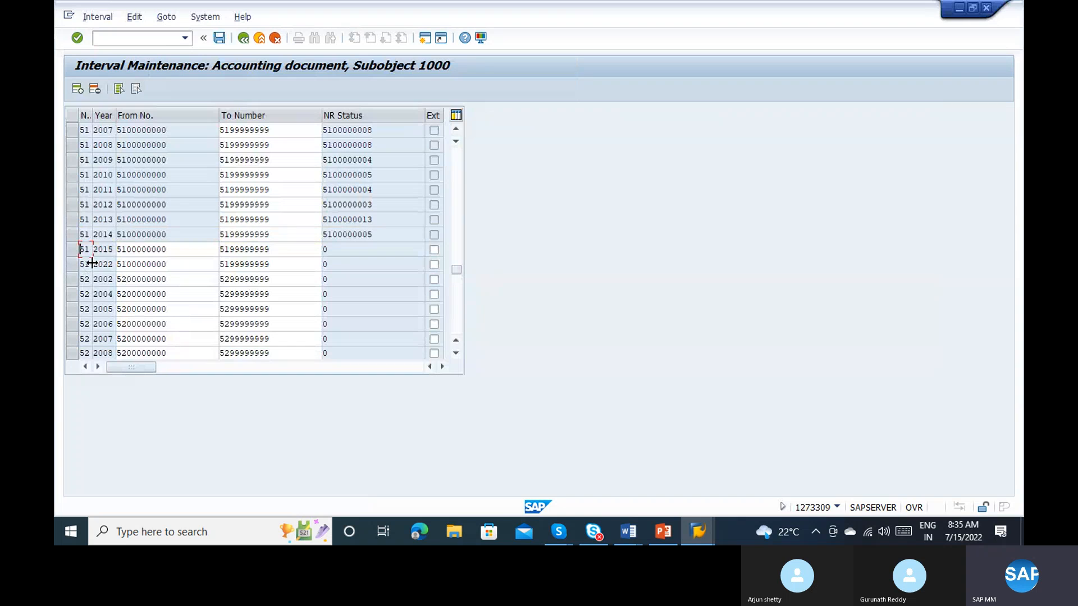
left_click(95, 263)
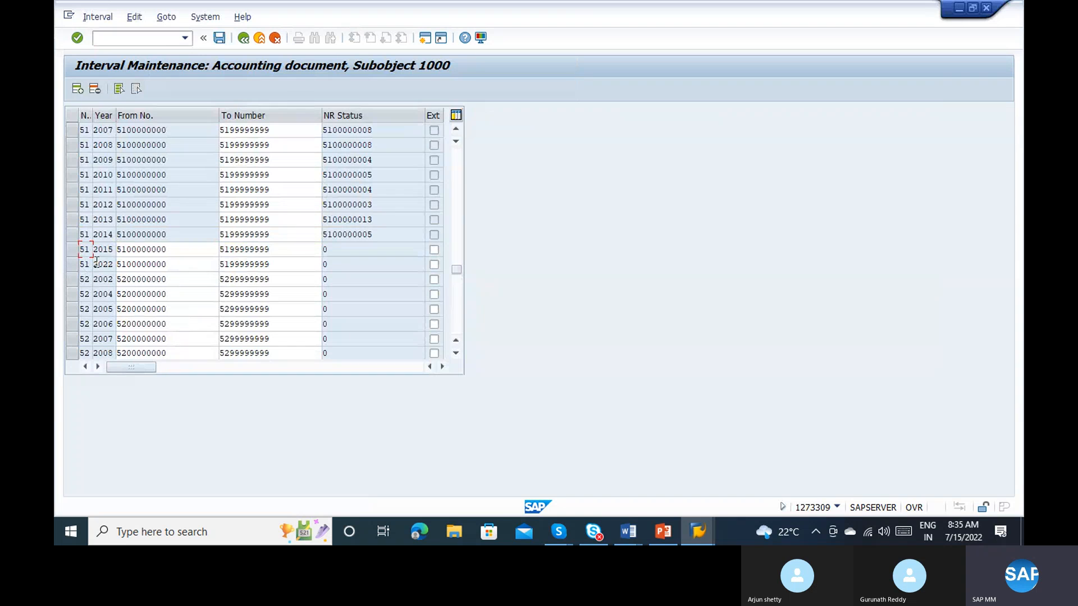
left_click(128, 265)
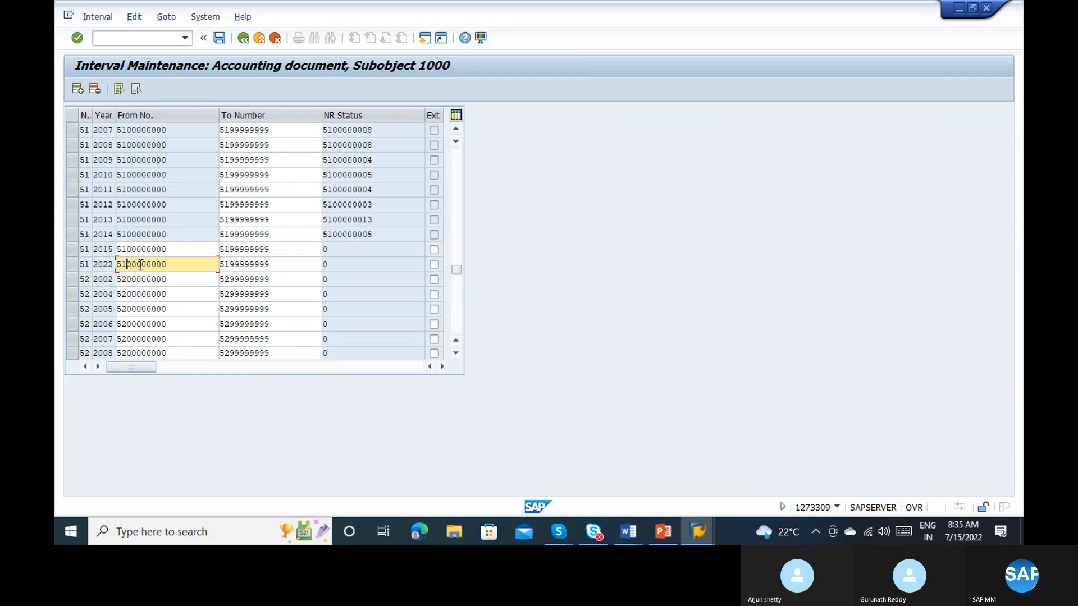
left_click(219, 37)
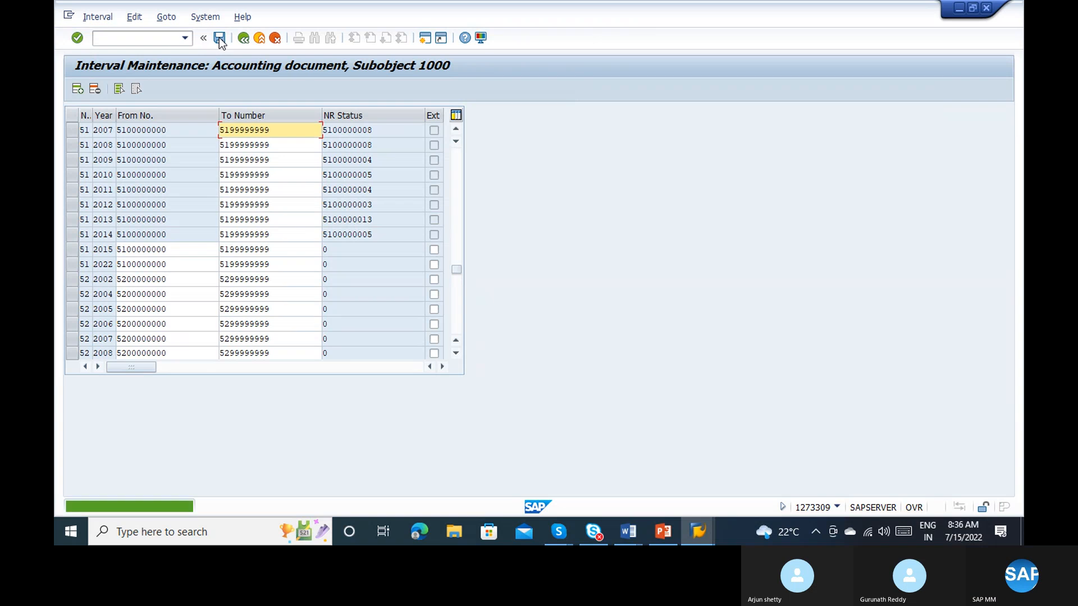
left_click(455, 296)
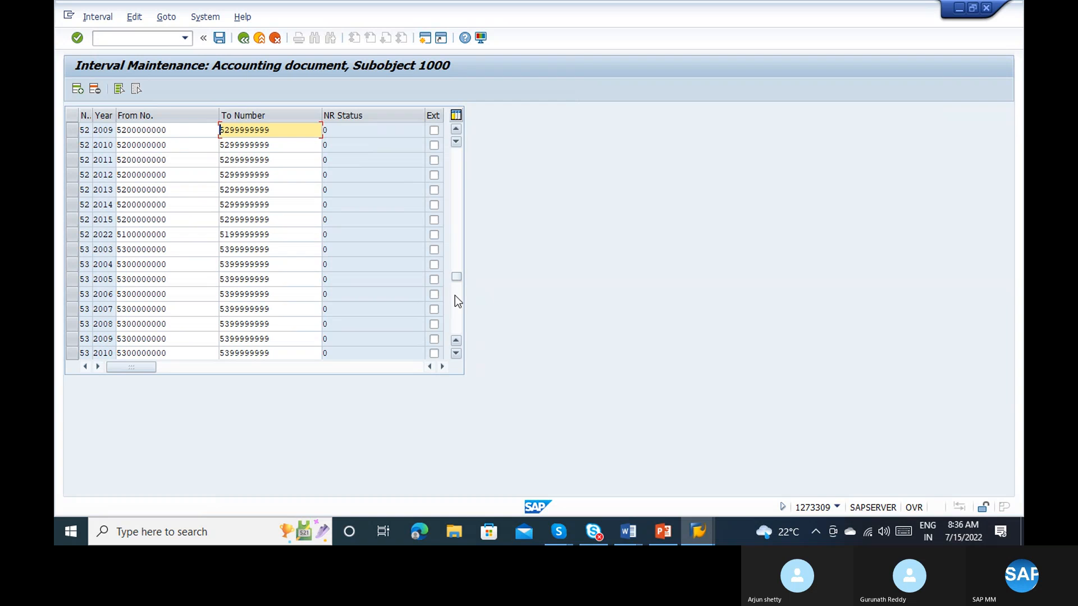
left_click(73, 236)
left_click(122, 234)
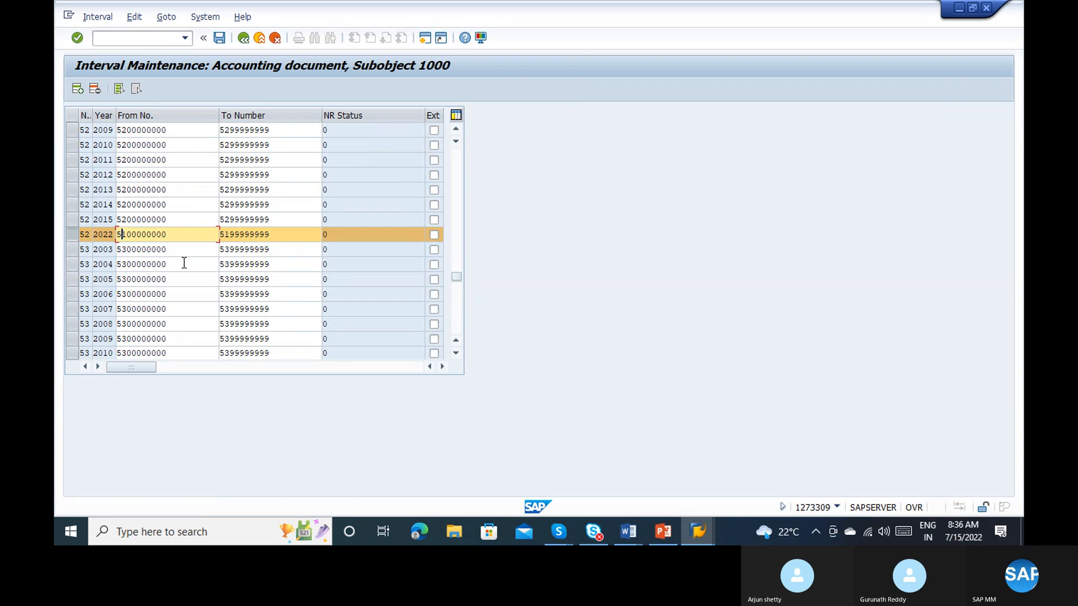
type("2")
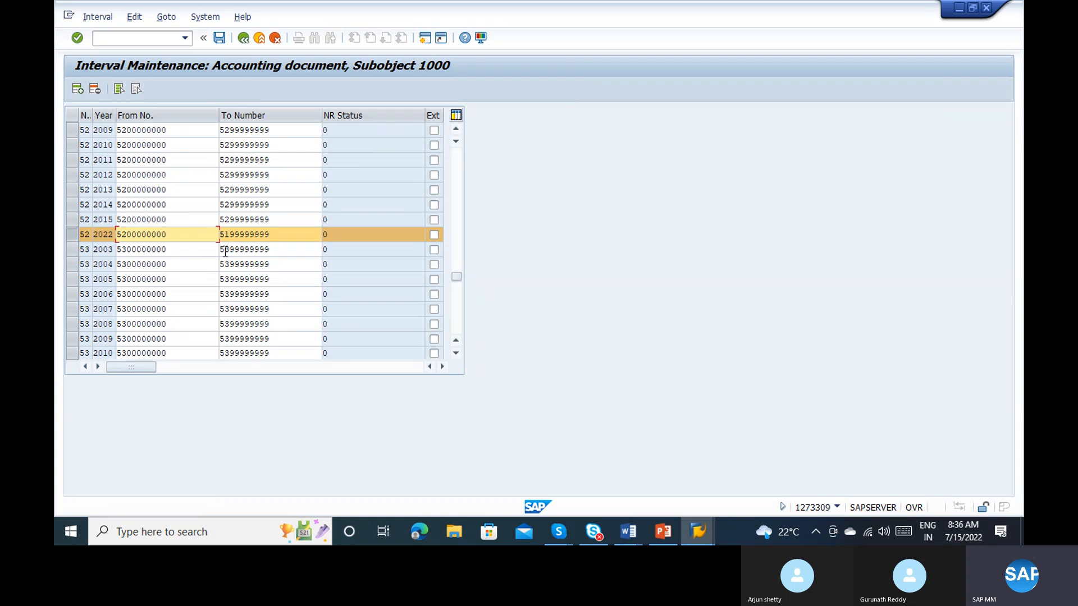
left_click(226, 232)
type("2")
key("Return")
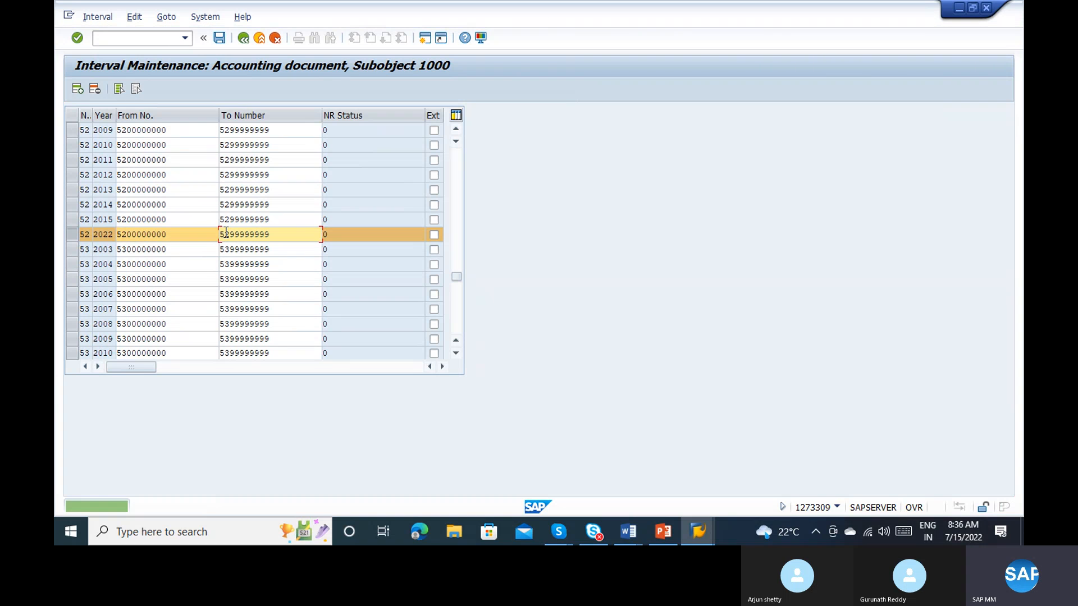
left_click(259, 38)
left_click(259, 38)
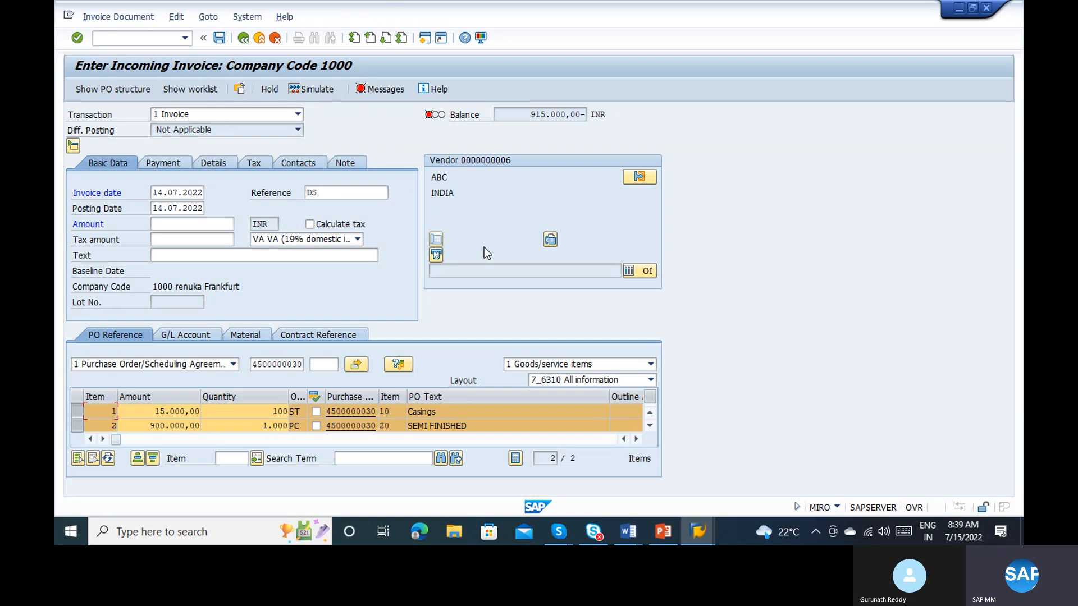
Step: Review the amounts and quantities proposed for the Casings and SEMI FINISHED purchase order items
left_click(263, 413)
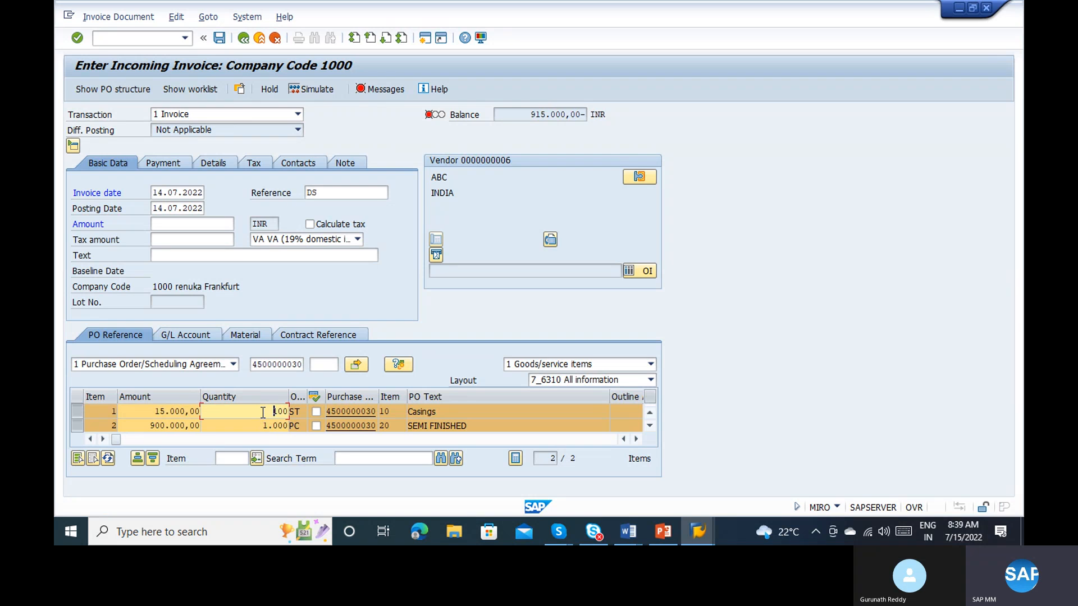
left_click(258, 427)
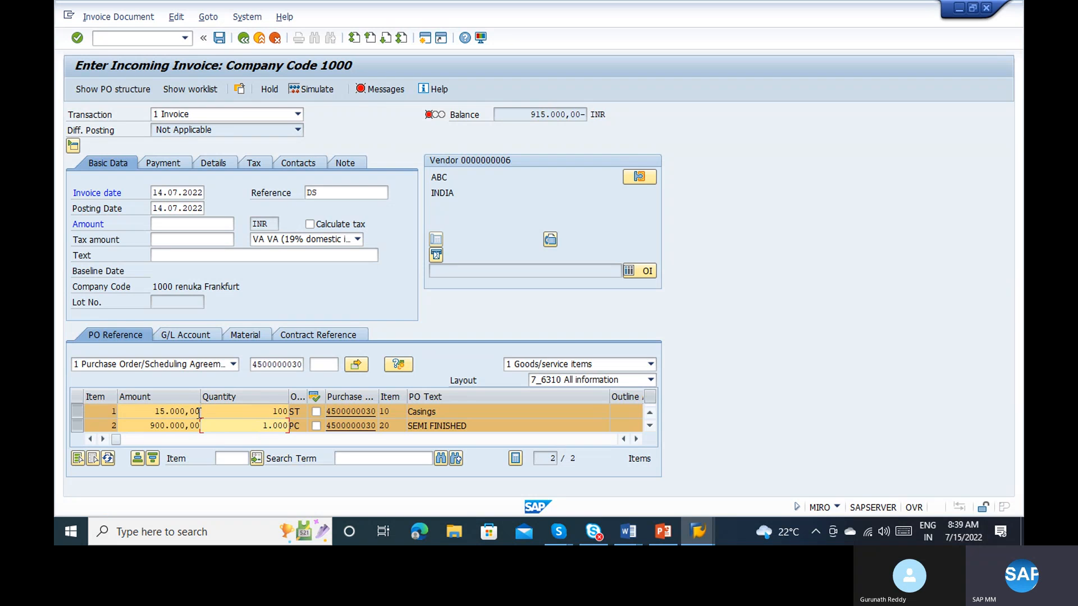
left_click(163, 414)
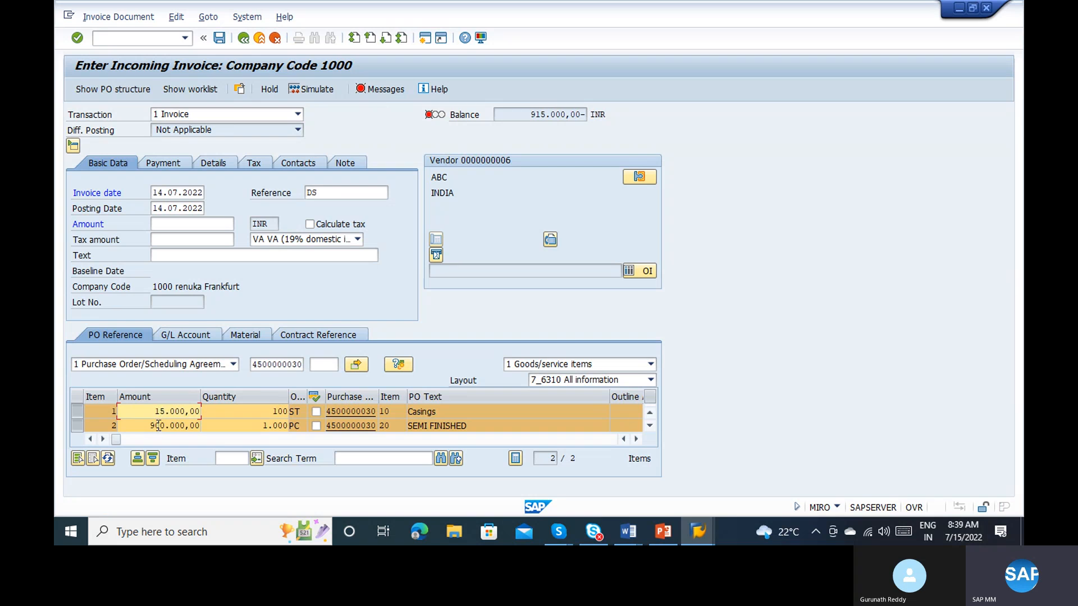
left_click(158, 425)
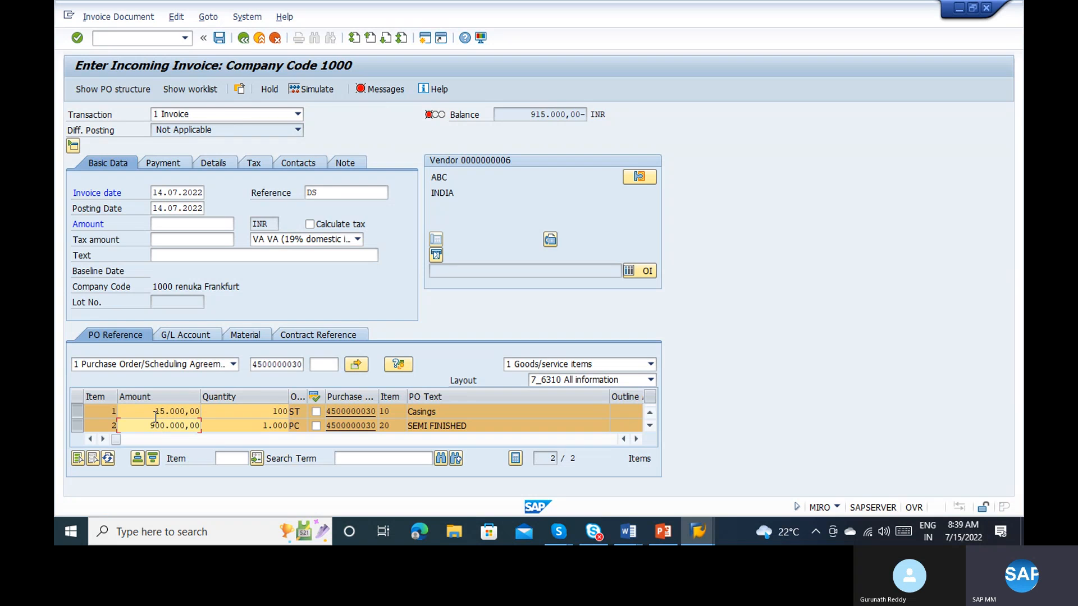
left_click(156, 411)
left_click(256, 411)
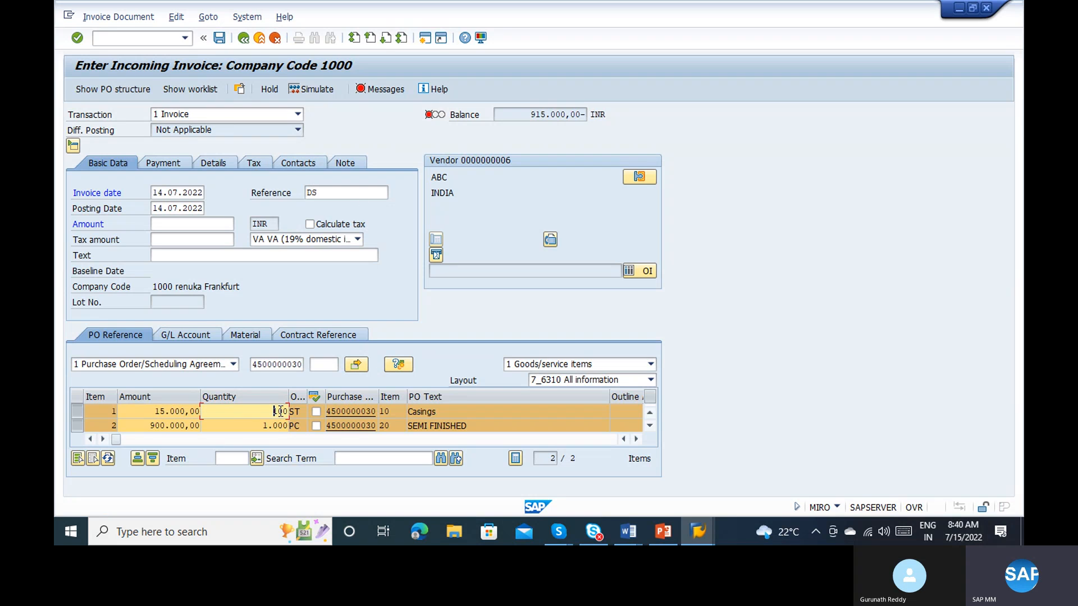
Step: Turn on automatic tax calculation and set the payment baseline date to 22.07.2022
left_click(310, 225)
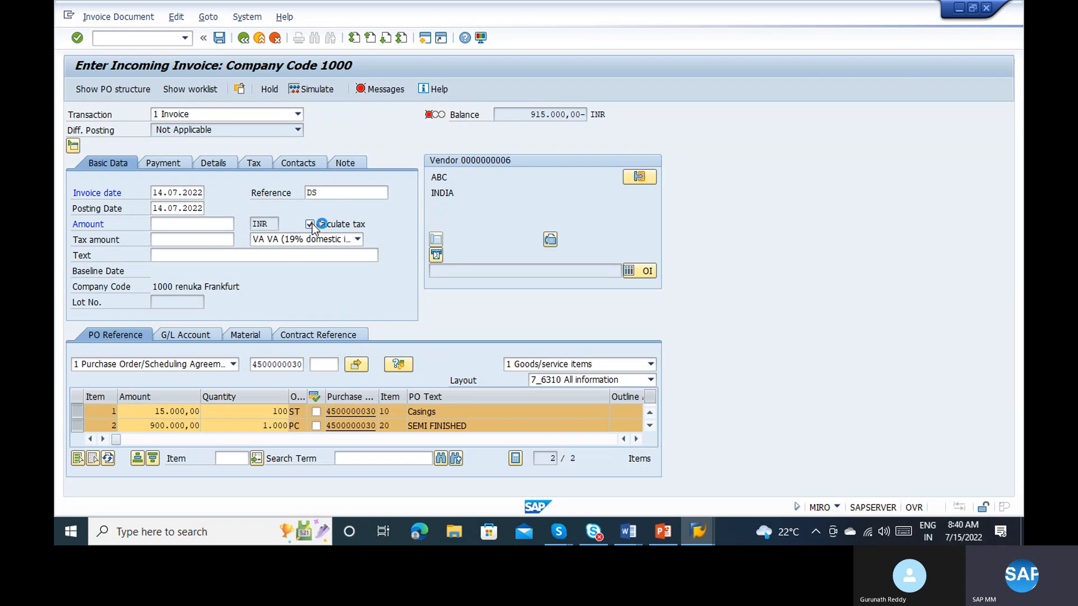
left_click(162, 163)
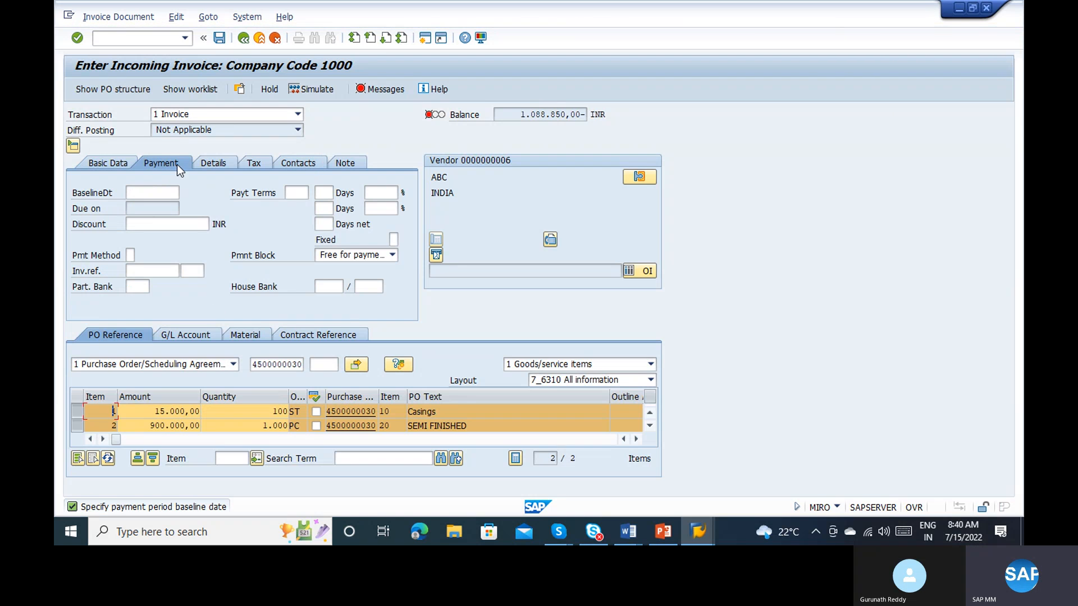
left_click(149, 194)
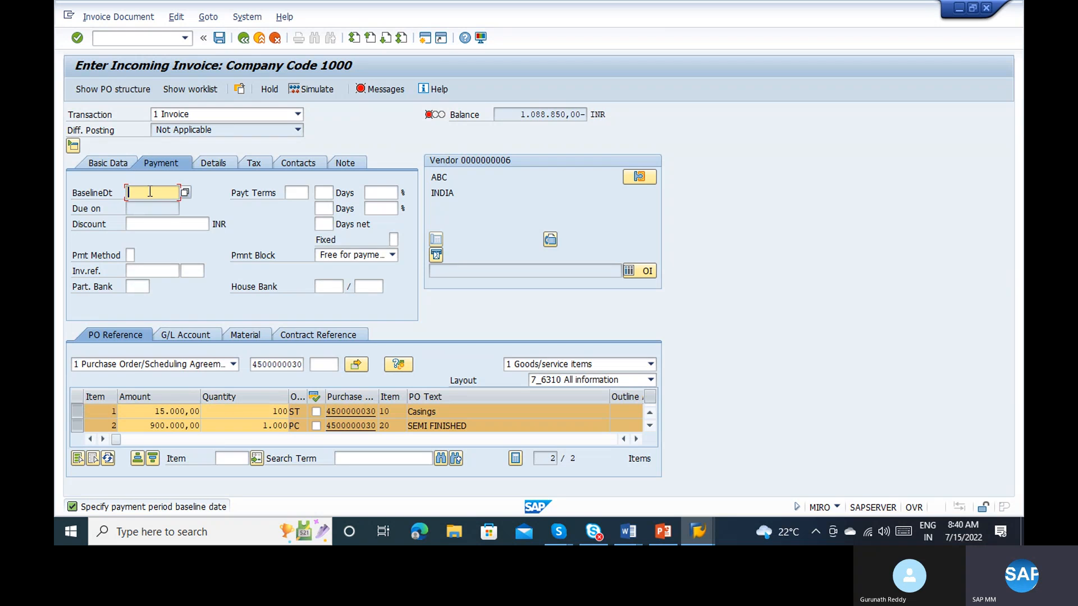
left_click(185, 193)
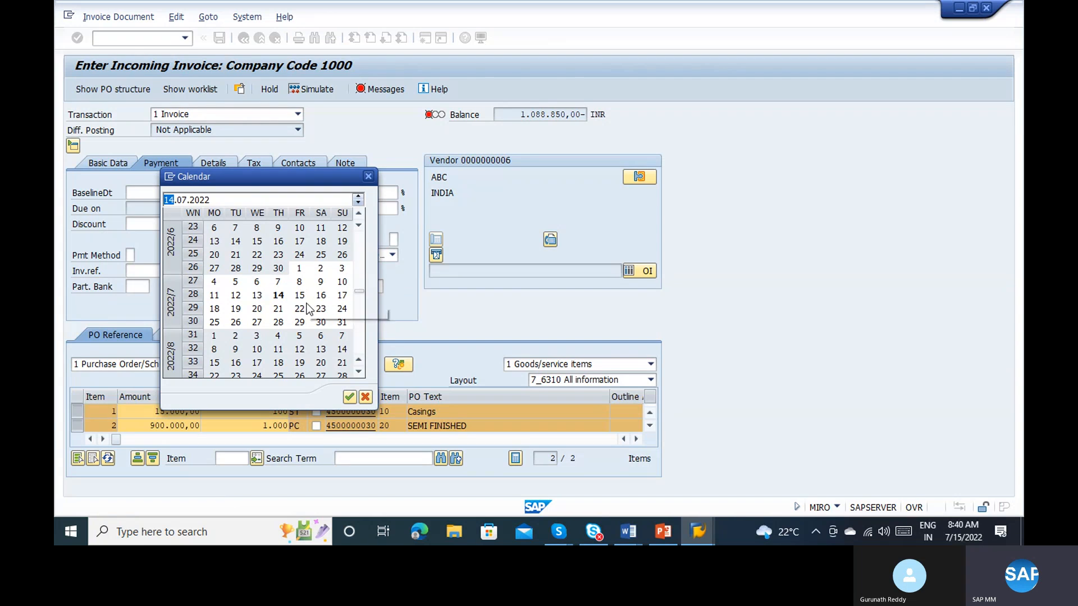
double_click(306, 304)
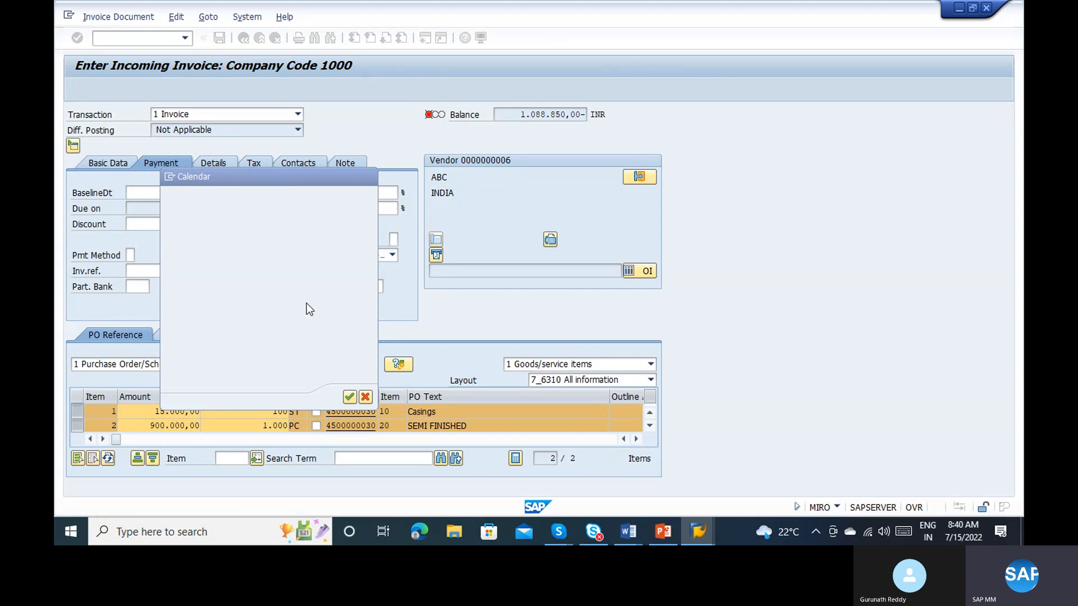
Step: Copy the invoice balance without its minus sign into the basic data Amount as 1.088.850,00 and confirm it
left_click(107, 162)
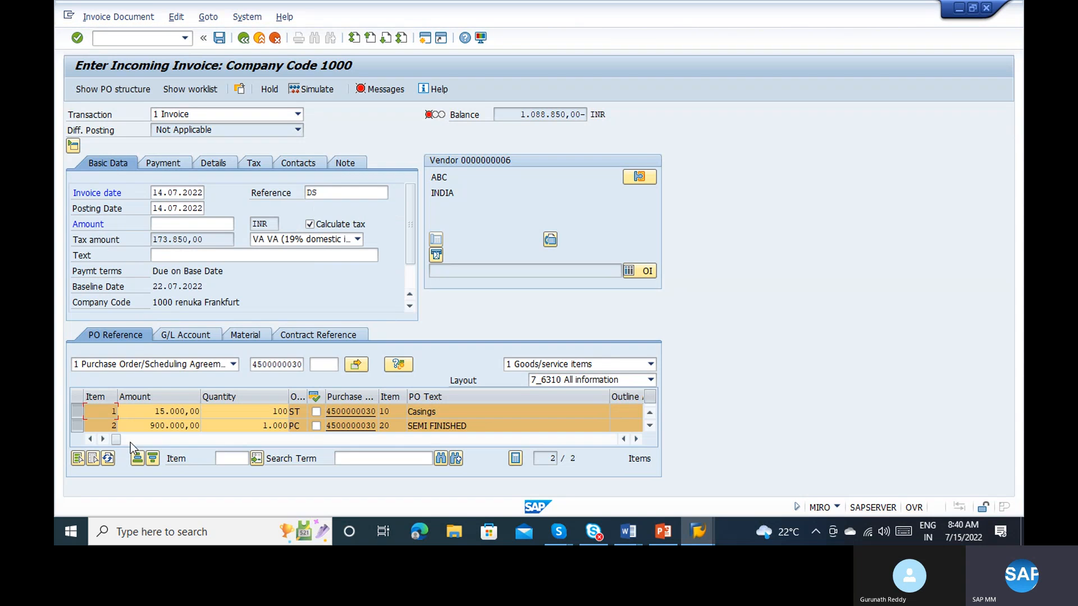
left_click(217, 242)
left_click_drag(519, 118, 582, 118)
key("ctrl+c")
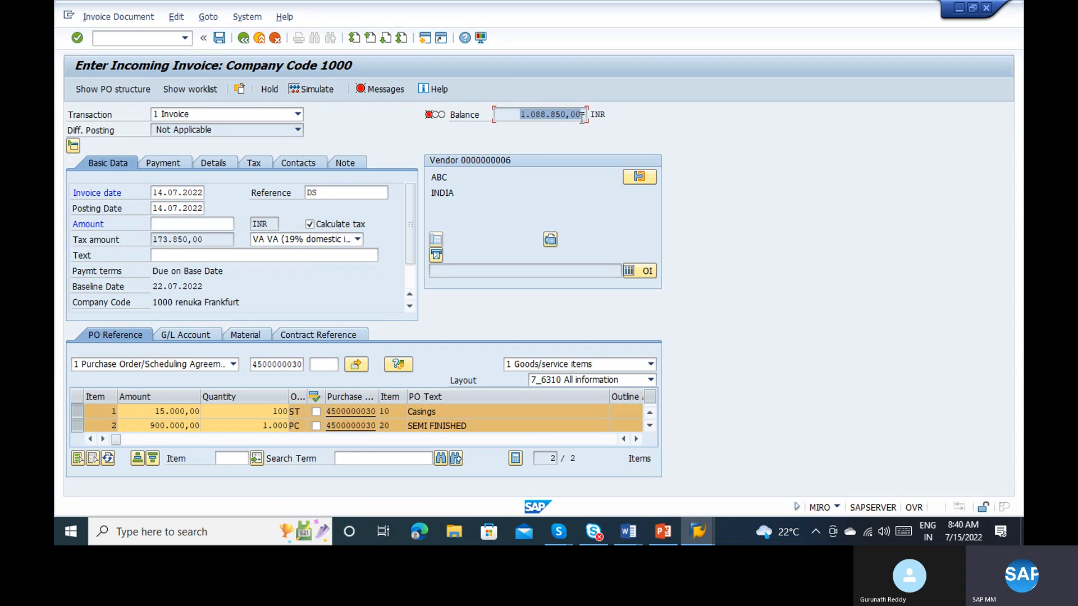
left_click(582, 118)
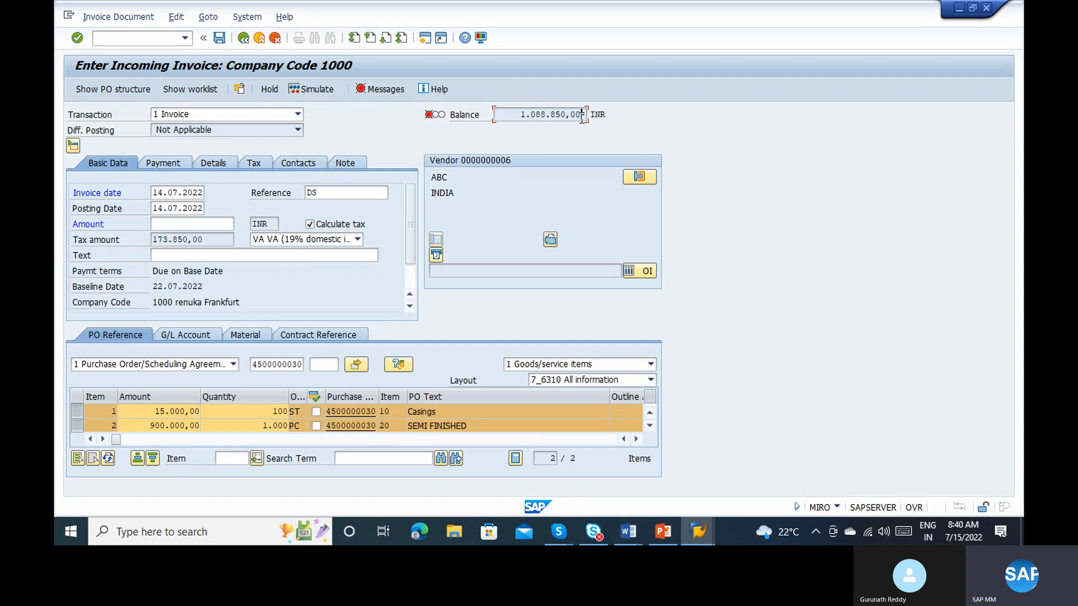
left_click(171, 226)
key("ctrl+v")
key("Return")
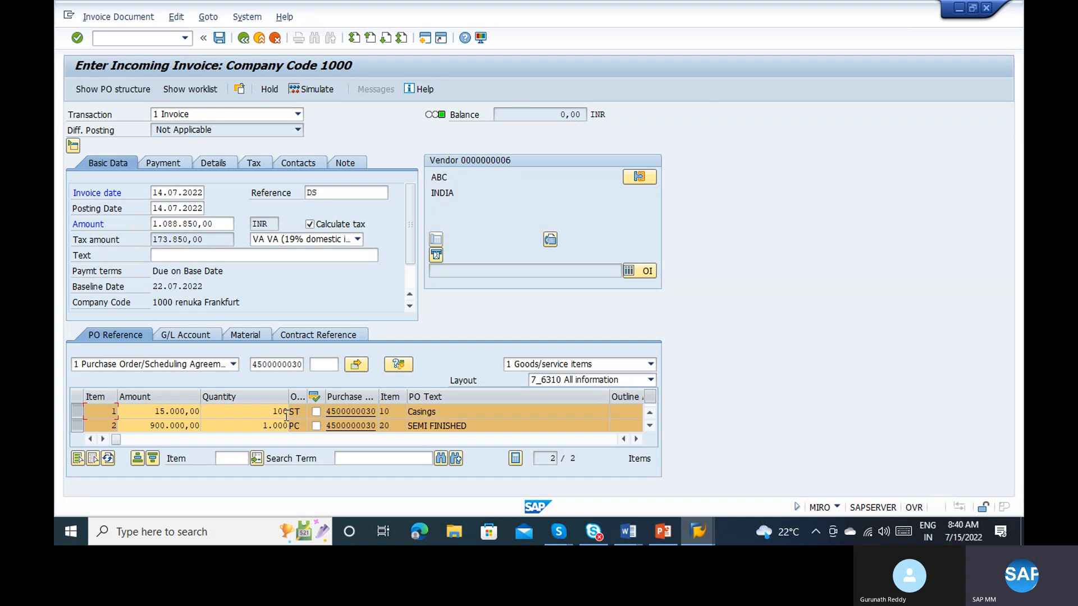
Step: Simulate the incoming invoice document
left_click(317, 90)
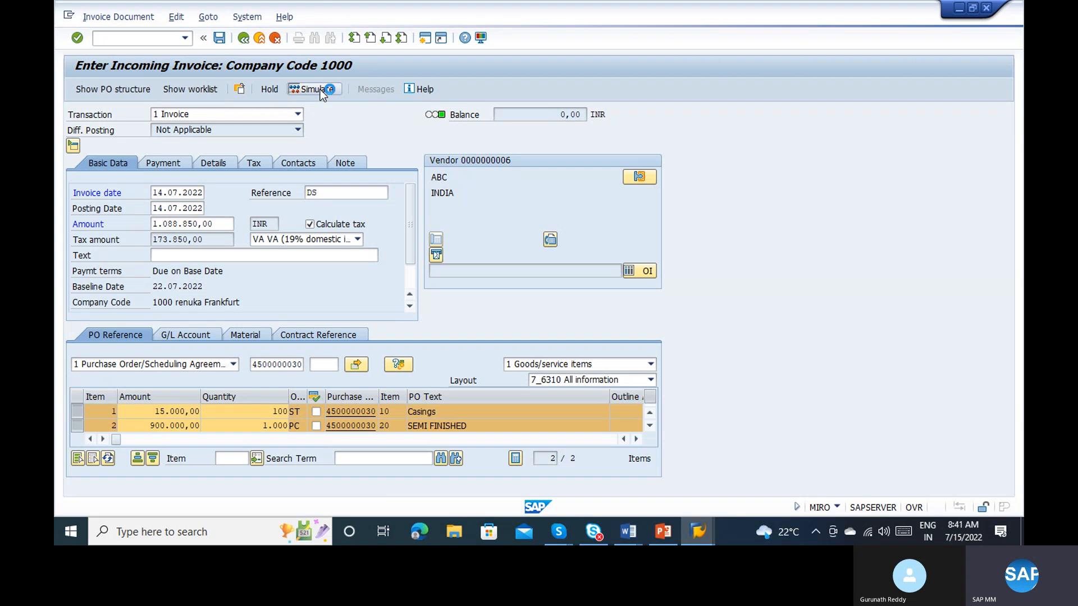
left_click(315, 89)
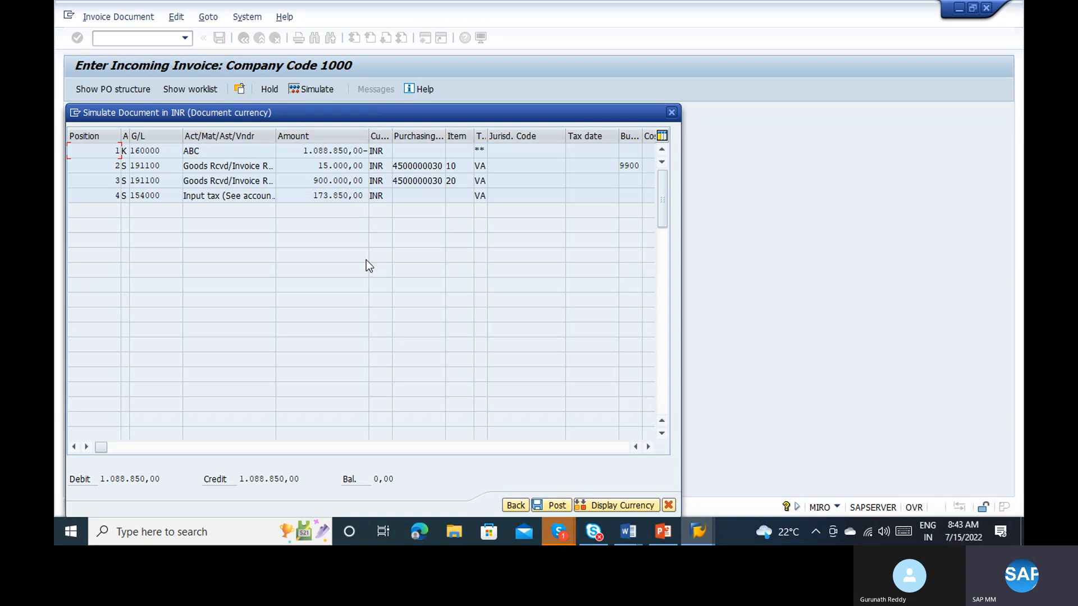
Step: Check the amounts on the simulated vendor, goods received and input tax lines, and post the invoice
left_click(286, 152)
left_click(241, 166)
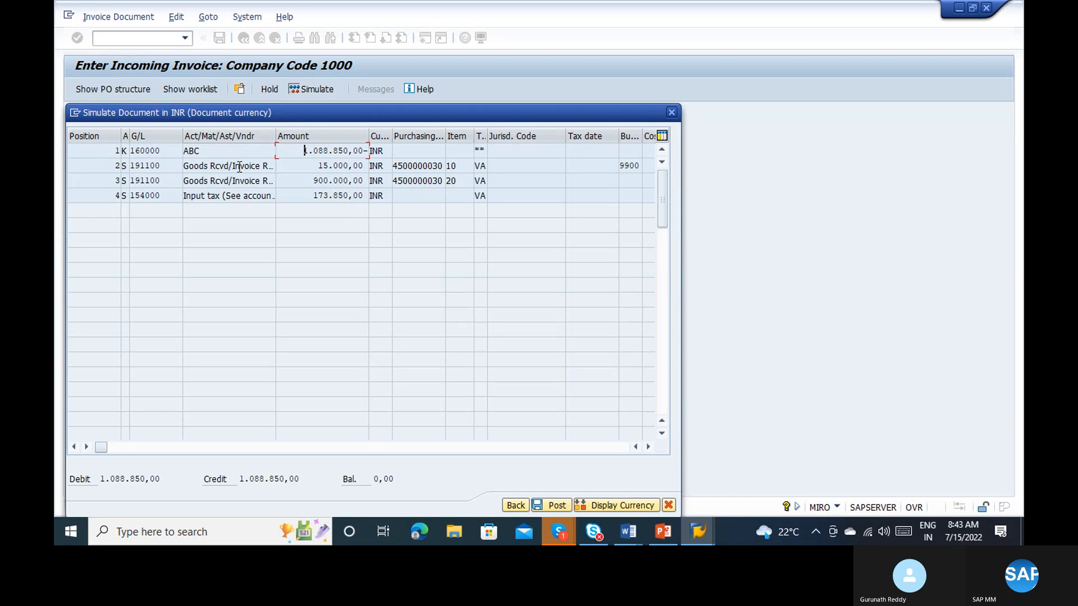
left_click(317, 166)
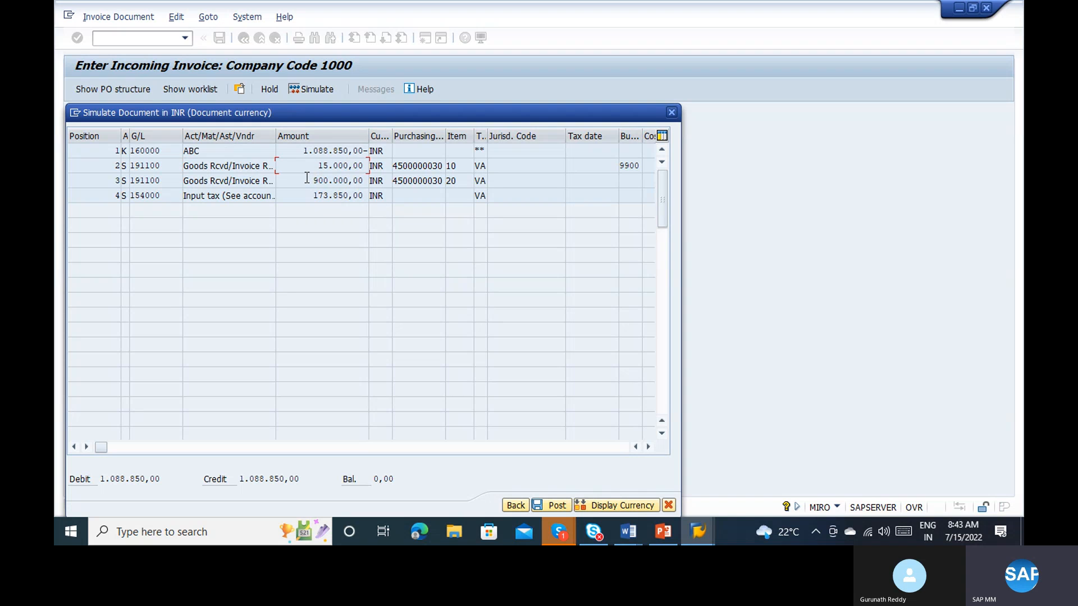
left_click(307, 178)
left_click(303, 196)
left_click(557, 504)
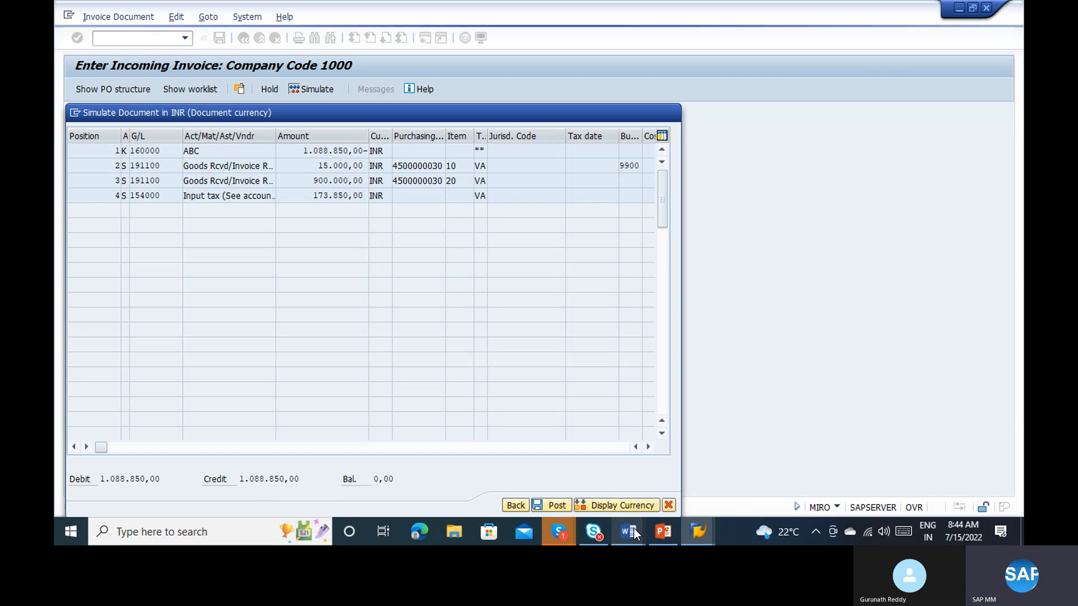
Step: Switch to Word to view the Procurement to Pay step list, and return to the SAP invoice
mouse_move(635, 534)
left_click(728, 464)
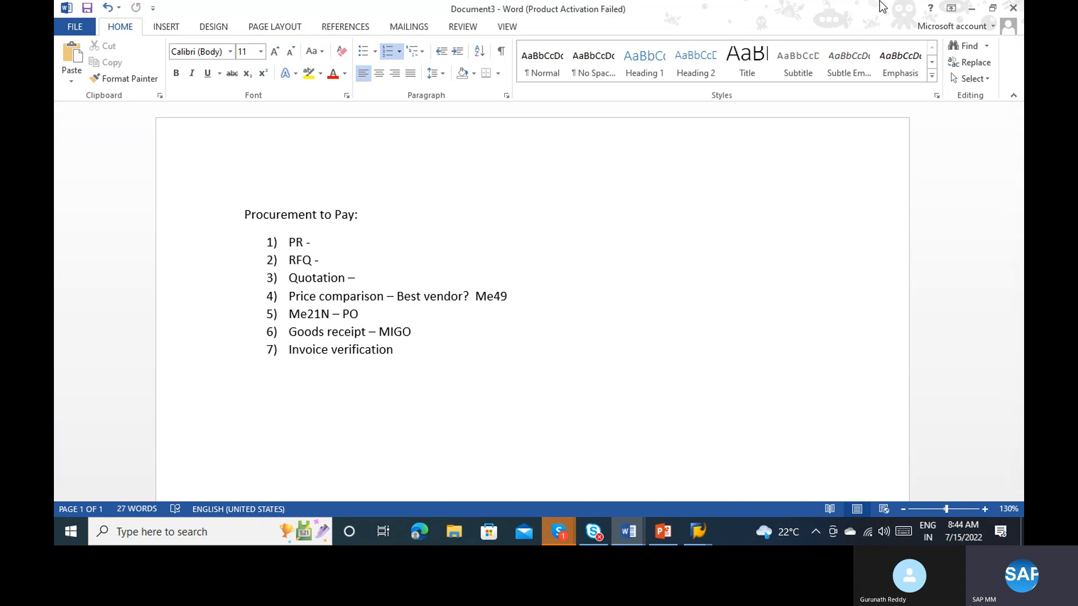
left_click(972, 8)
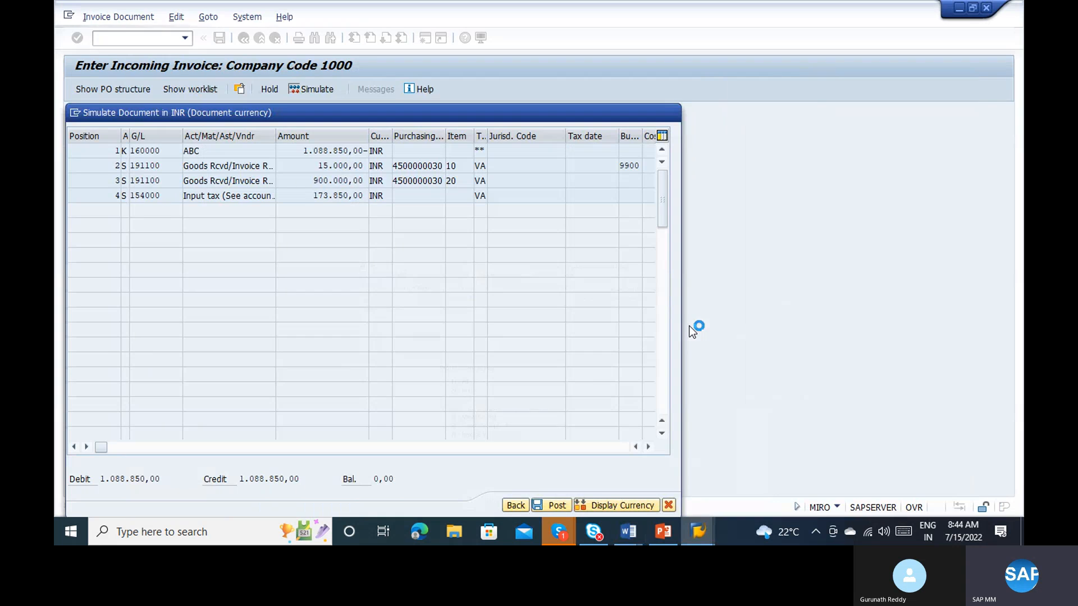
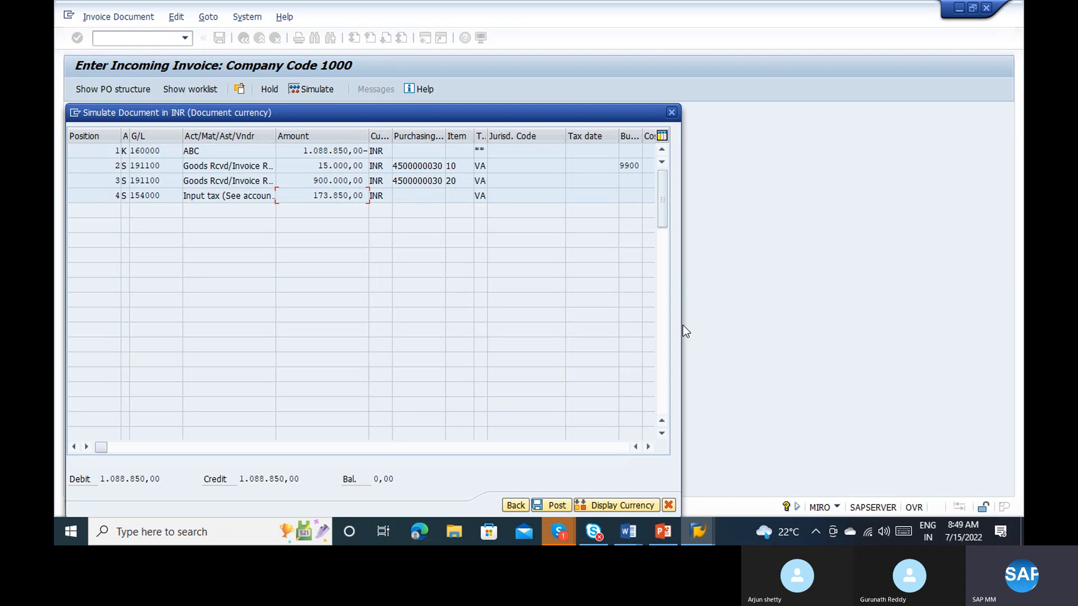
Step: Open a new session and run transaction ME53N to display purchase requisitions
left_click(76, 116)
left_click(117, 162)
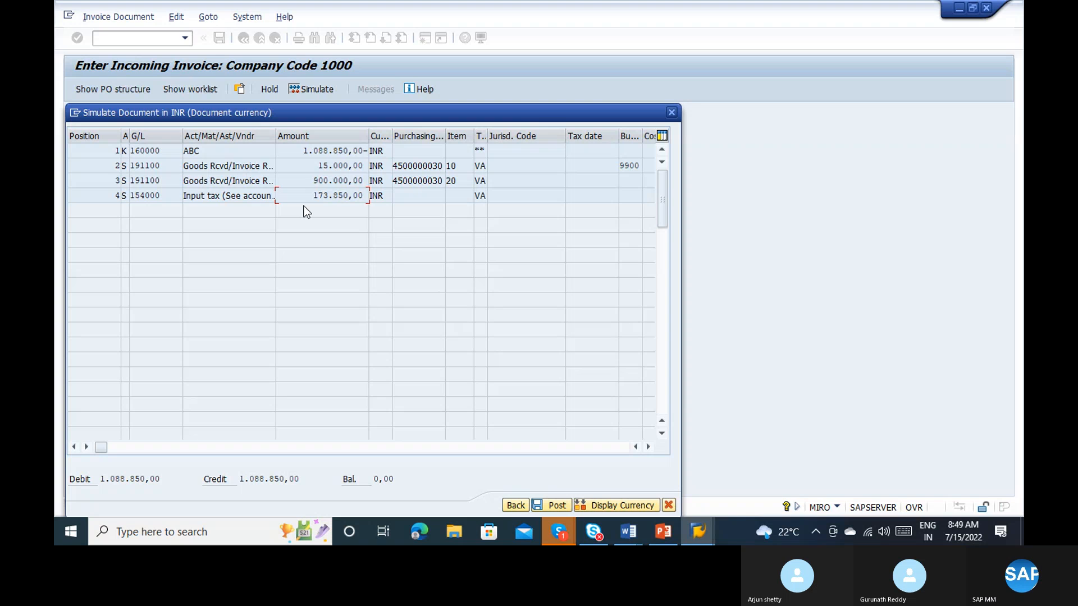
key("ctrl+n")
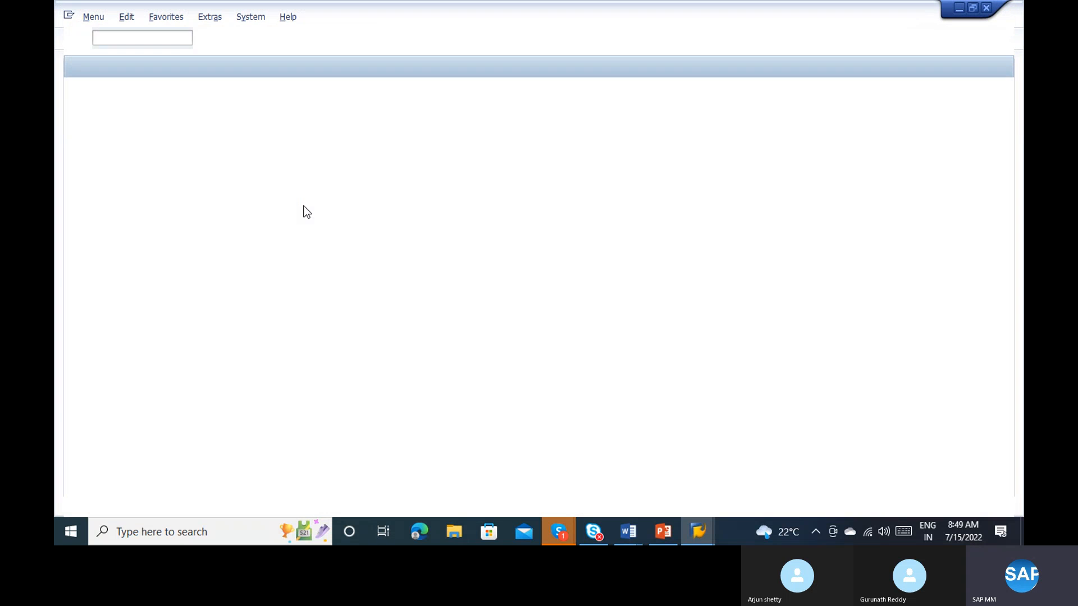
type("m")
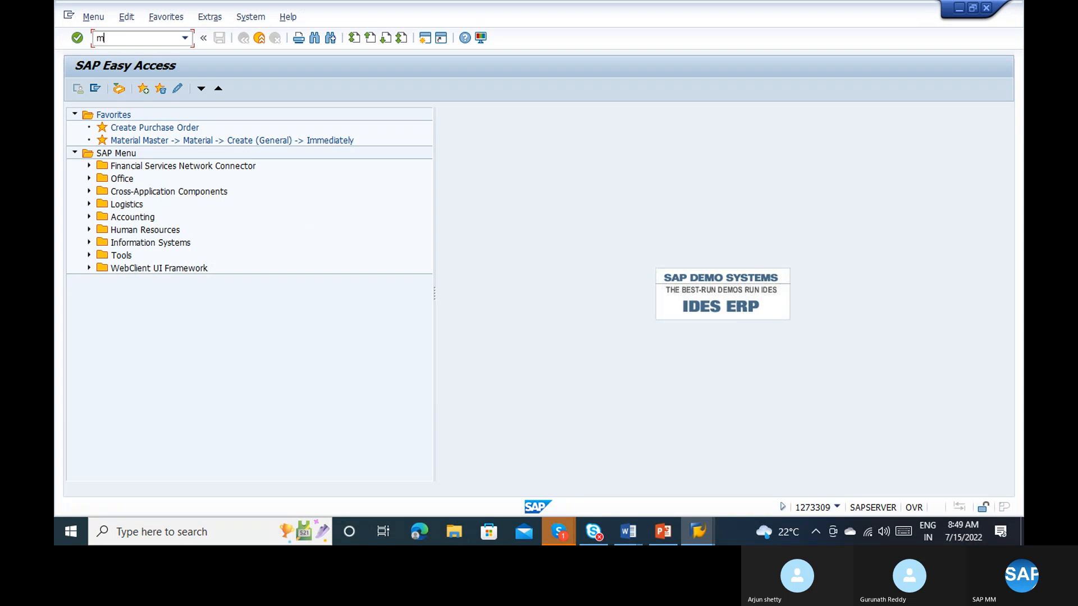
type("e53n")
key("Return")
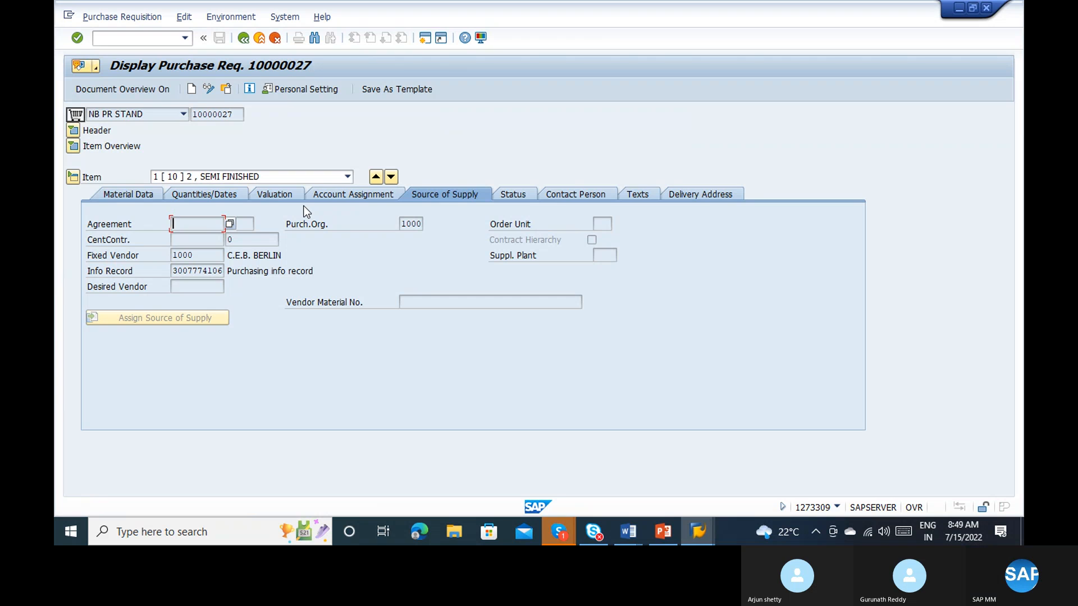
Step: Display purchase requisition 10000033 and close the document simulation in the incoming invoice session
left_click(226, 89)
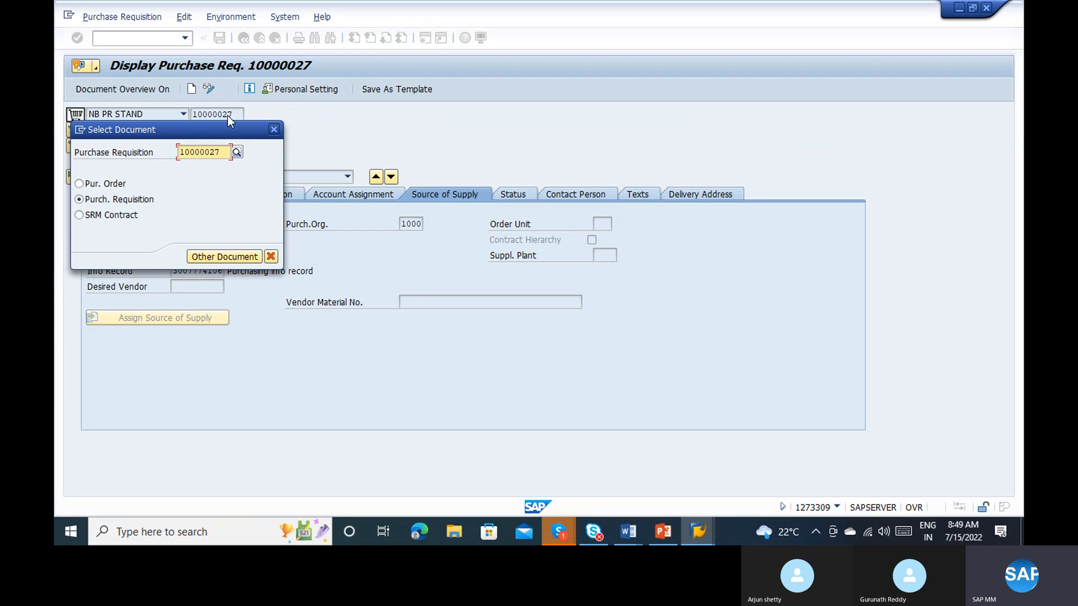
left_click(219, 152)
key("BackSpace")
key("BackSpace")
type("33")
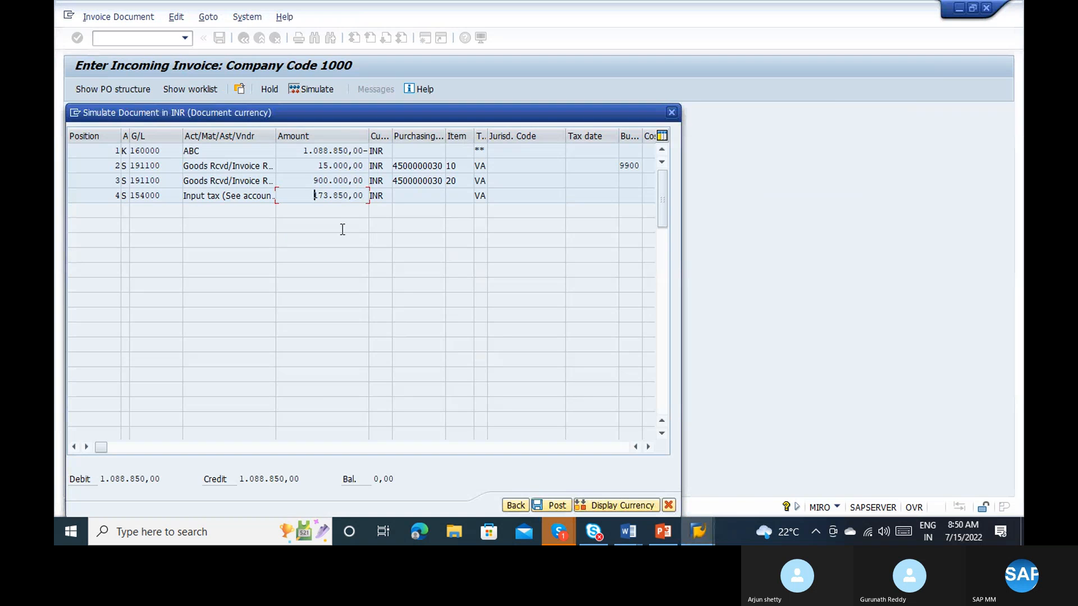
left_click(673, 117)
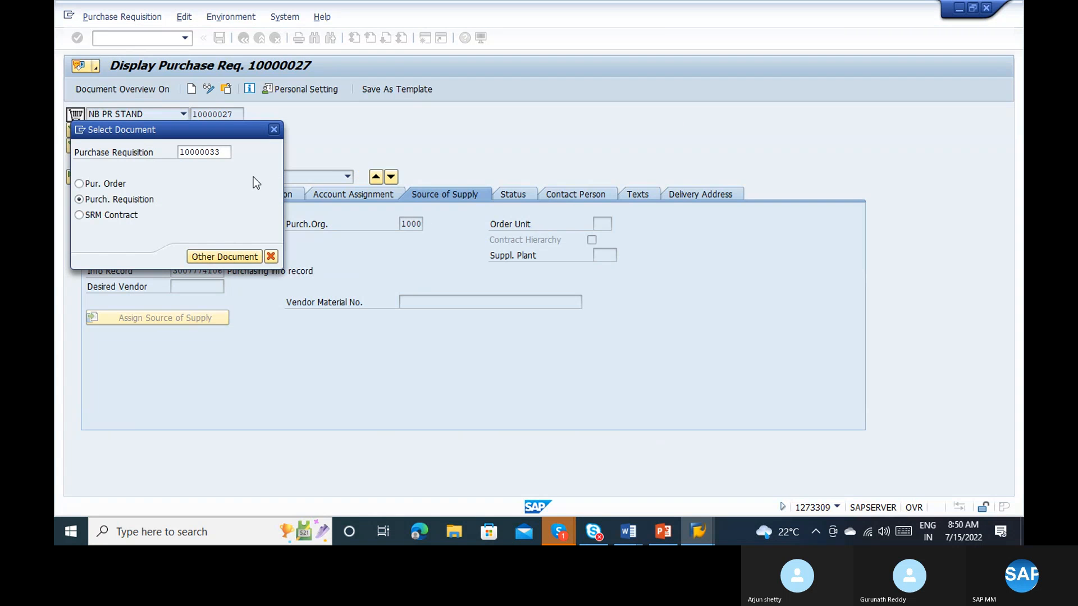
key("Return")
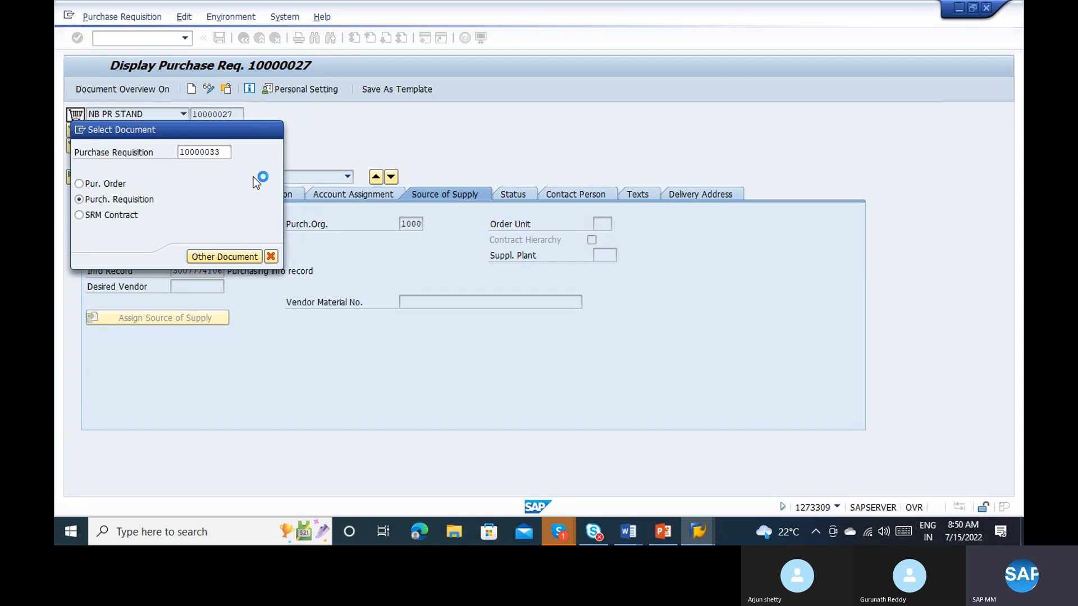
Step: Review the incoming invoice's verification log and enter "fksljf" as the invoice text in the basic data
key("alt+Tab")
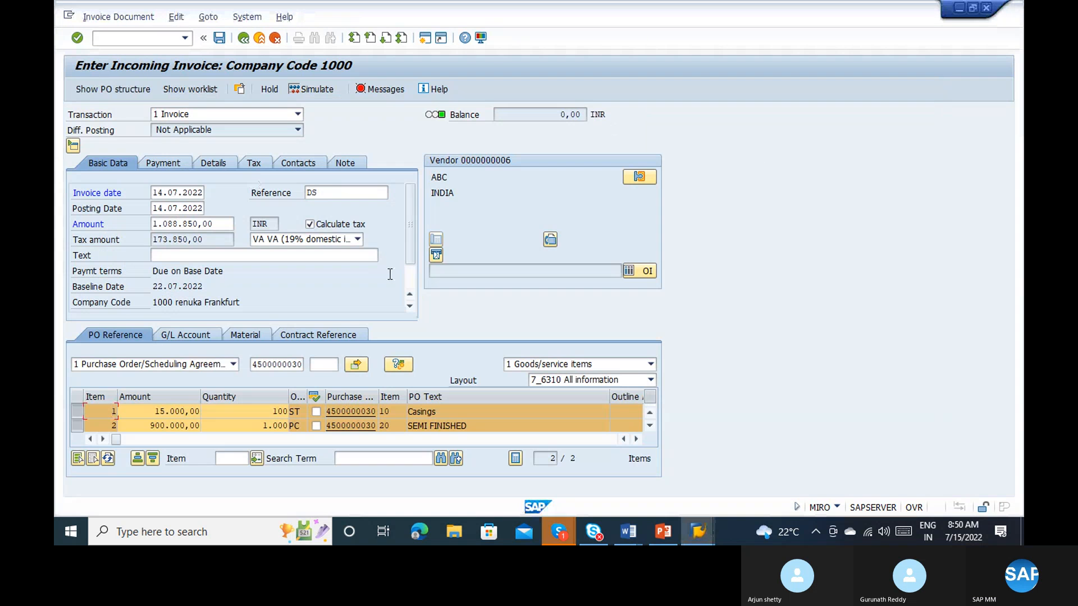
left_click(385, 88)
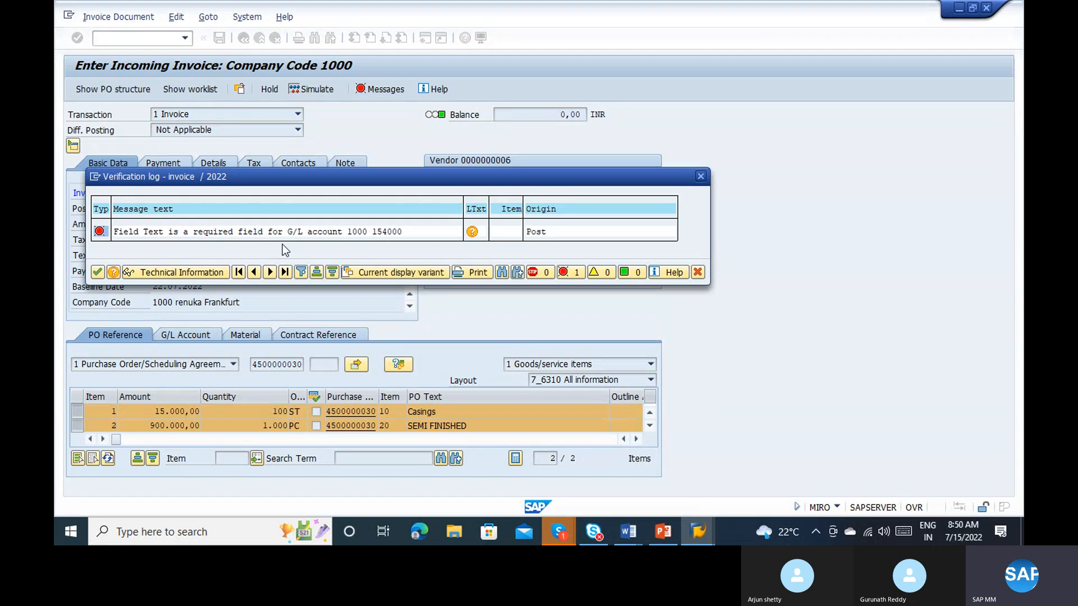
left_click(97, 274)
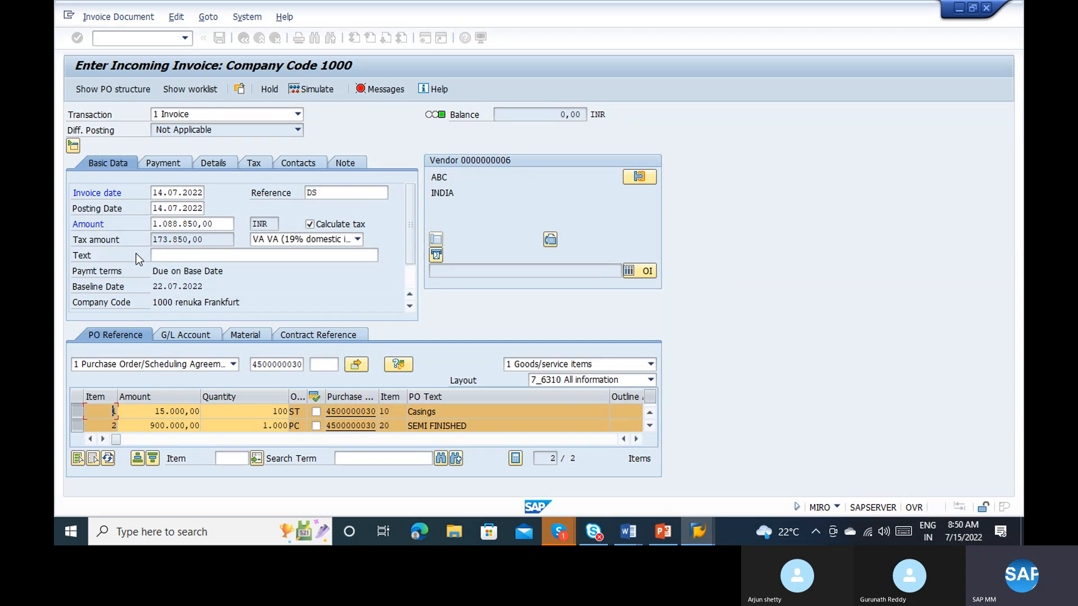
left_click(193, 256)
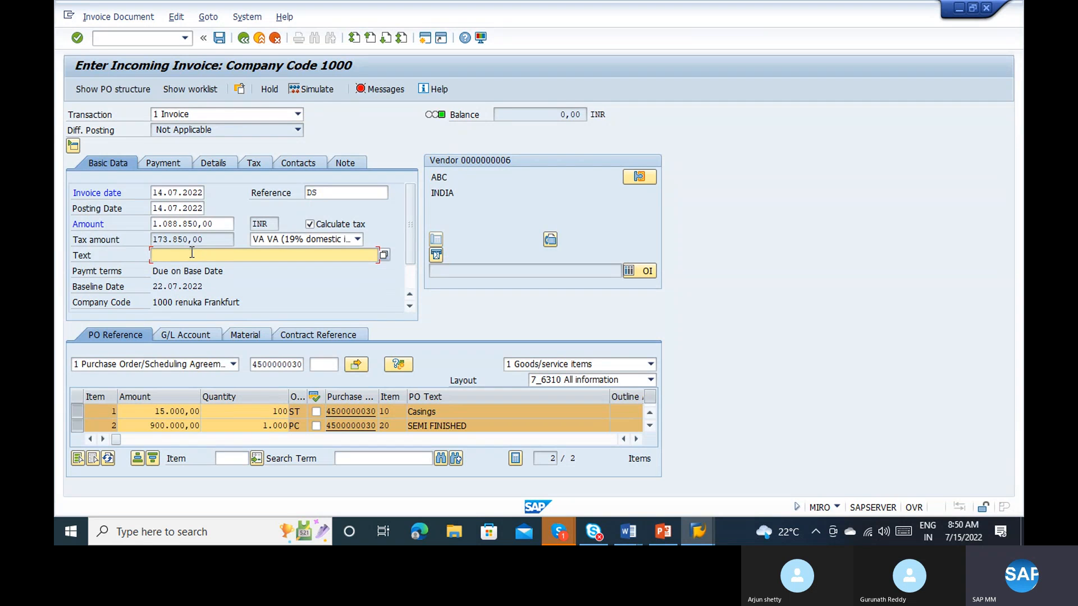
type("fksljf")
key("Return")
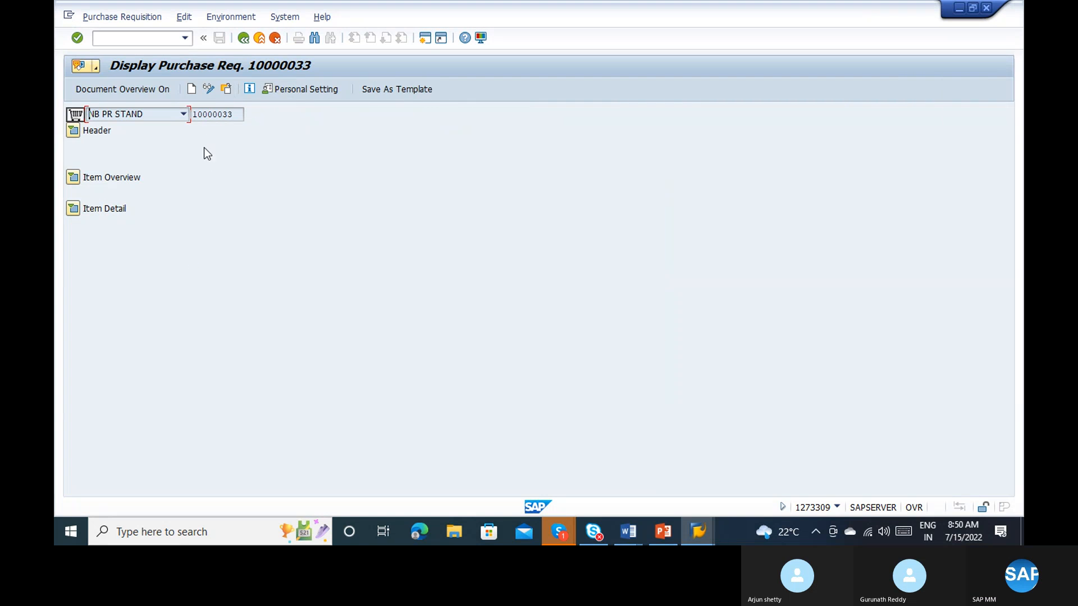
Step: Simulate the incoming invoice, and expand the item overview and item detail of the requisition with the full material number shown
left_click(70, 177)
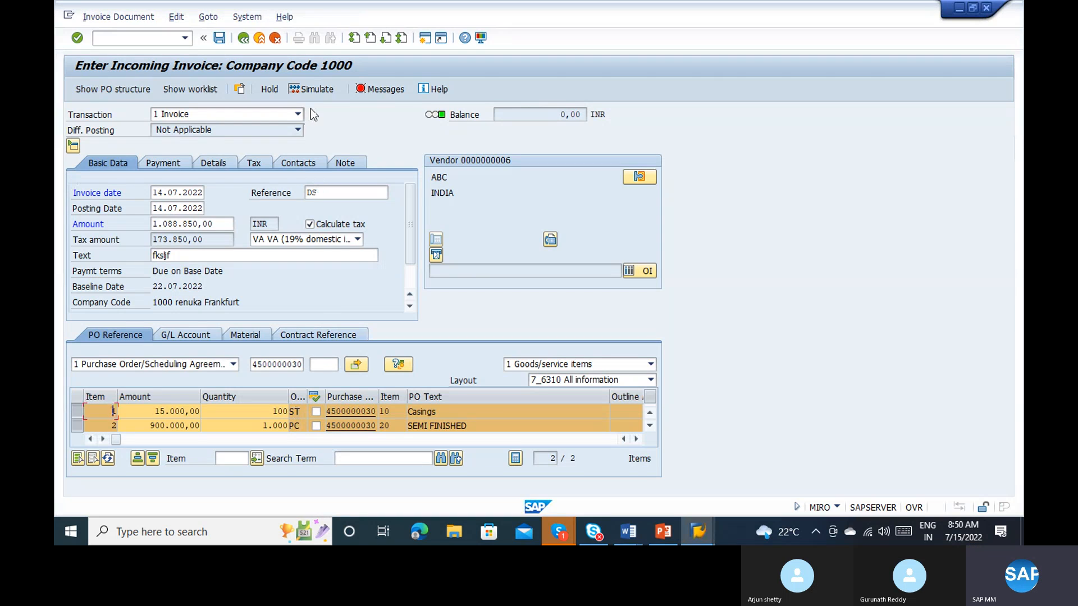
left_click(319, 89)
key("alt+Tab")
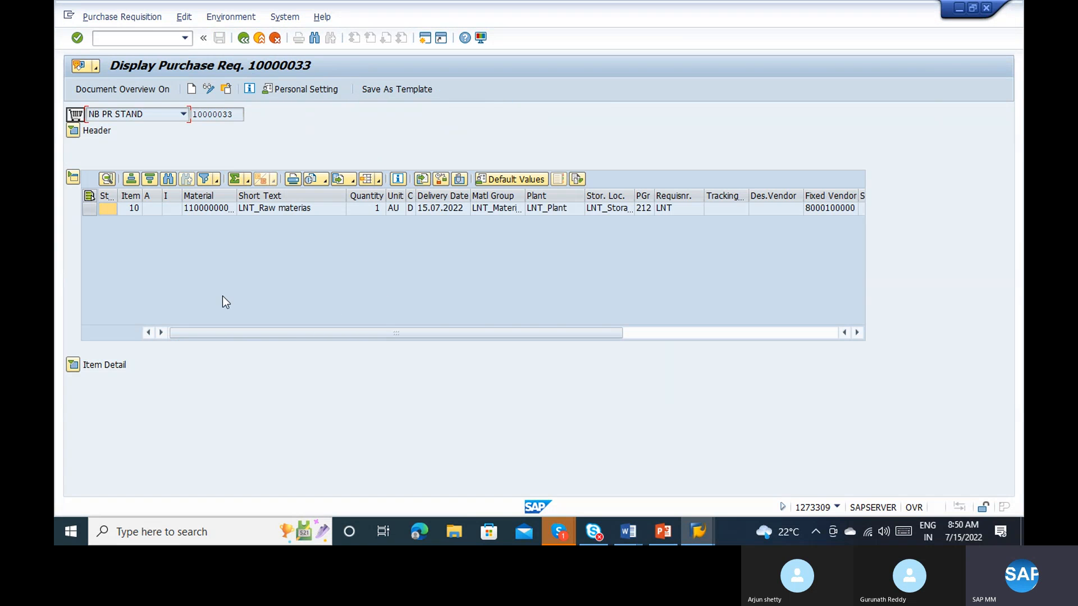
left_click(74, 366)
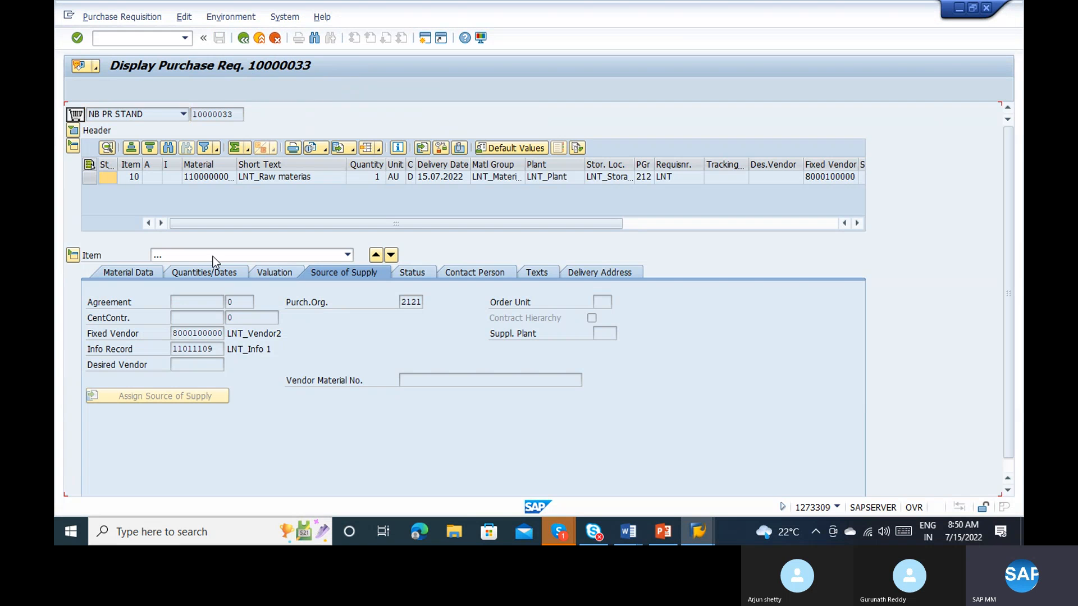
double_click(237, 166)
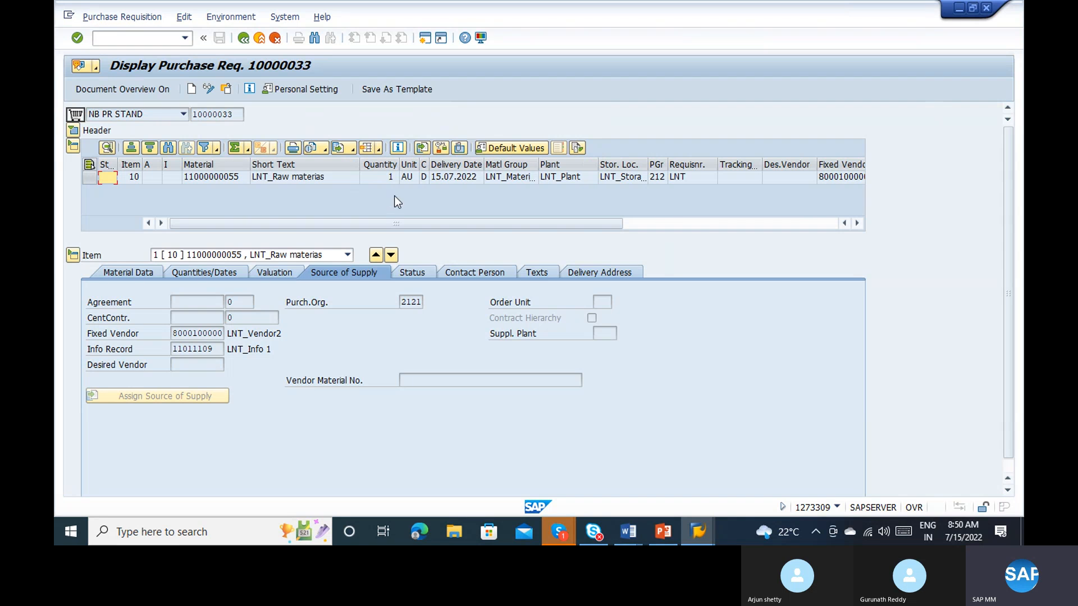
Step: Try to post the simulated invoice, and check the Autom. PO setting in the purchasing data of the requisition's material
left_click(185, 346)
left_click(207, 334)
left_click(275, 340)
left_click(212, 181)
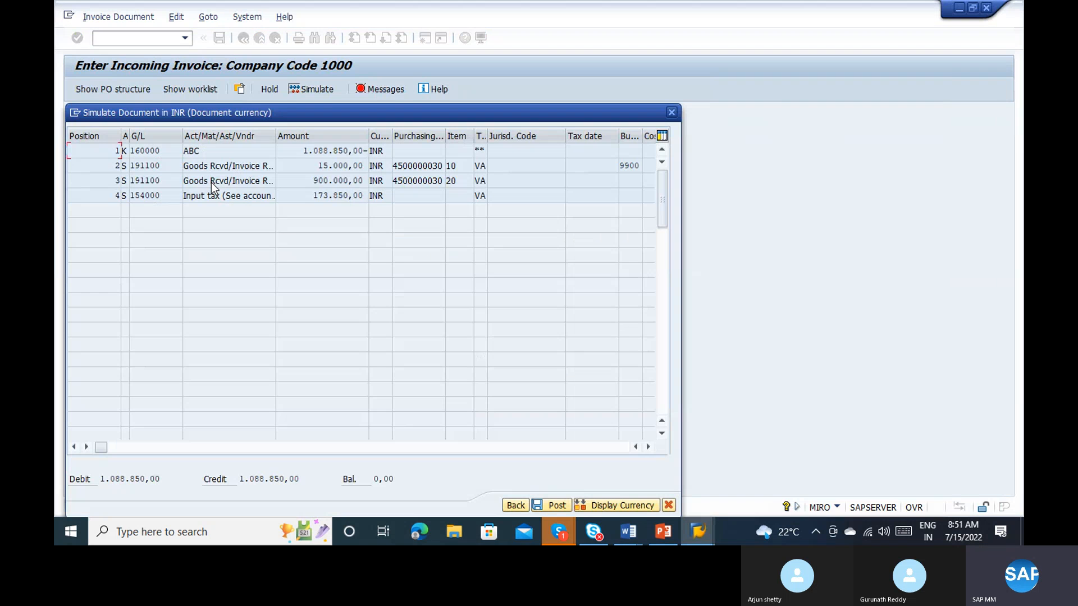
left_click(558, 506)
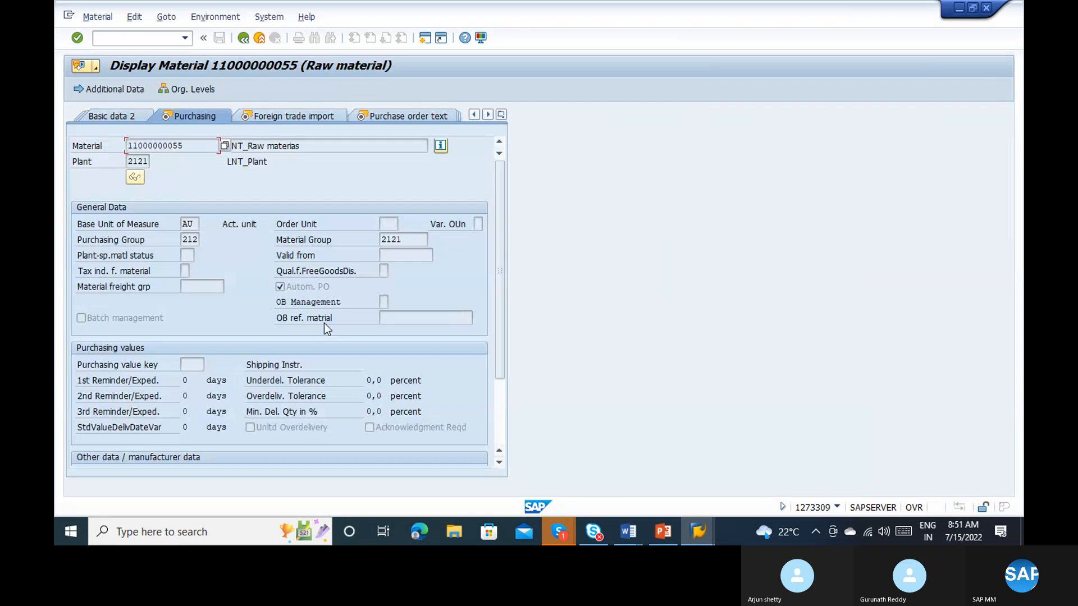
left_click(331, 290)
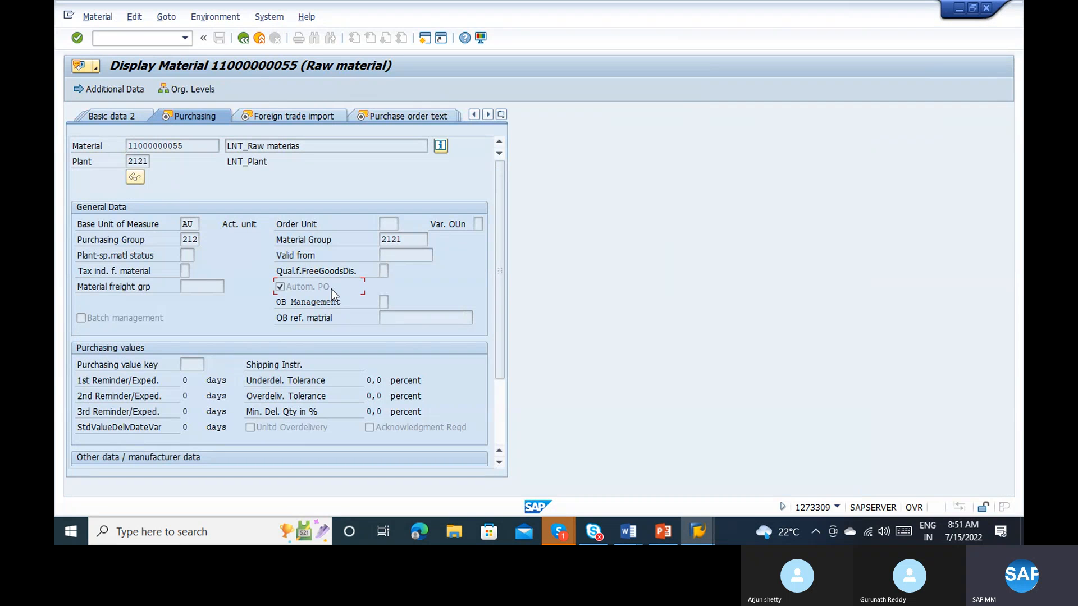
left_click(245, 40)
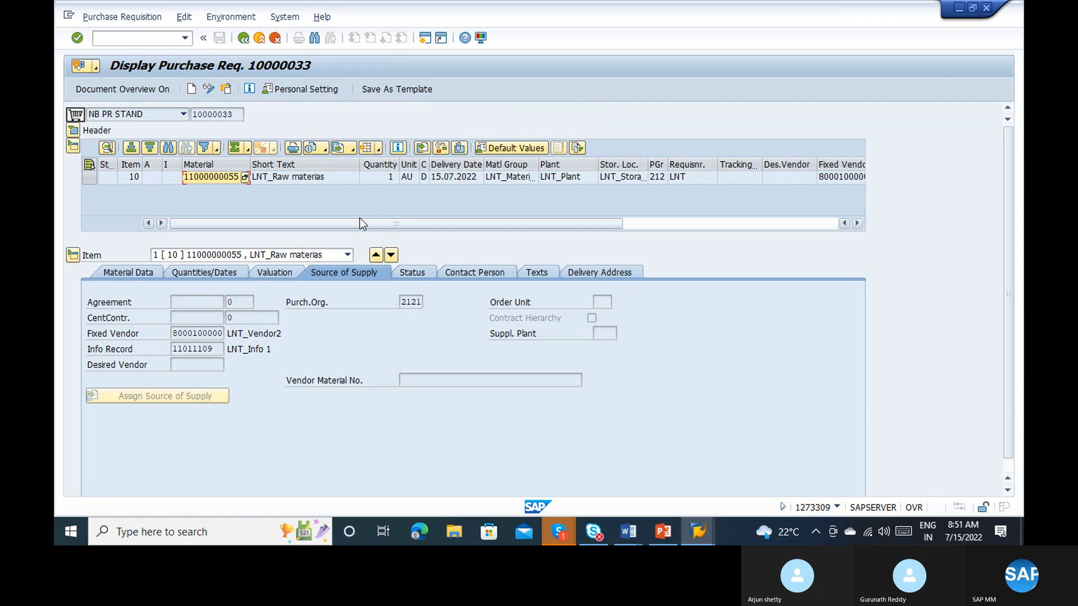
Step: Check the Automatic purchase order setting in the fixed vendor's purchasing data, and review the invoice's verification log
double_click(191, 336)
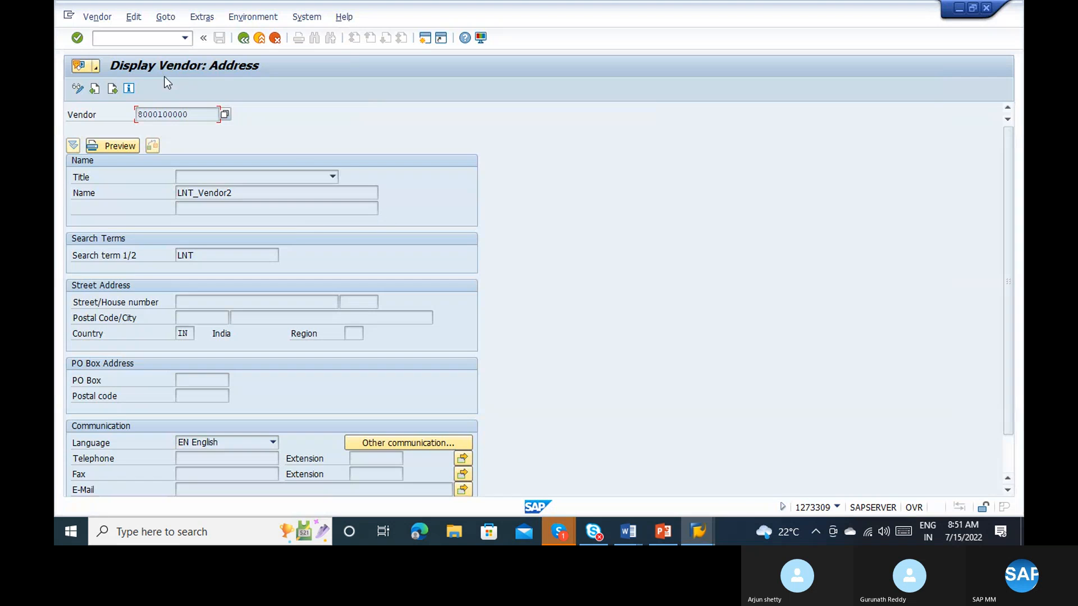
left_click(248, 18)
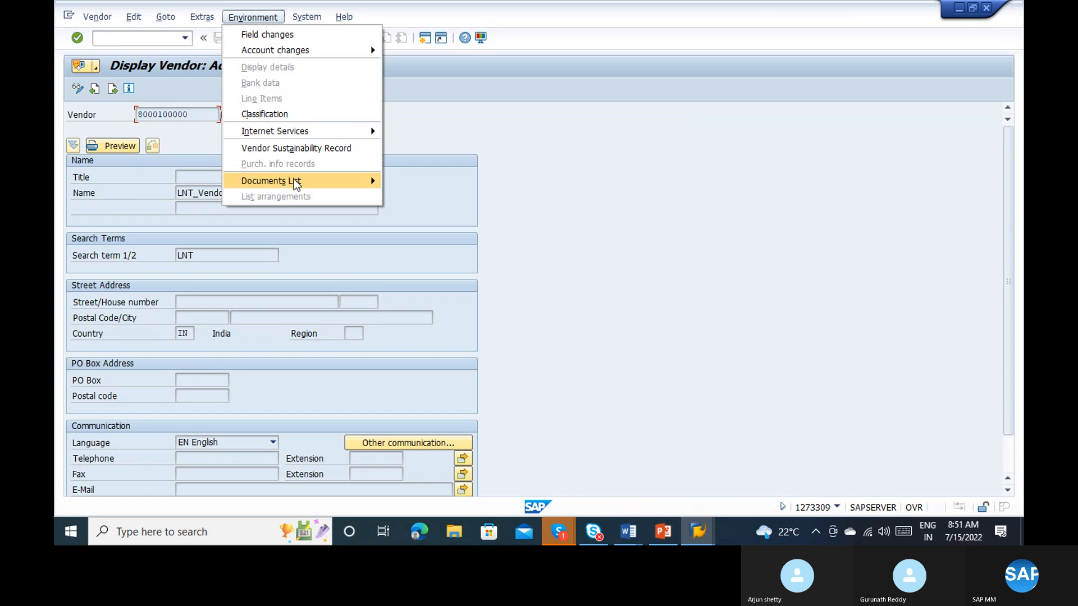
left_click(163, 15)
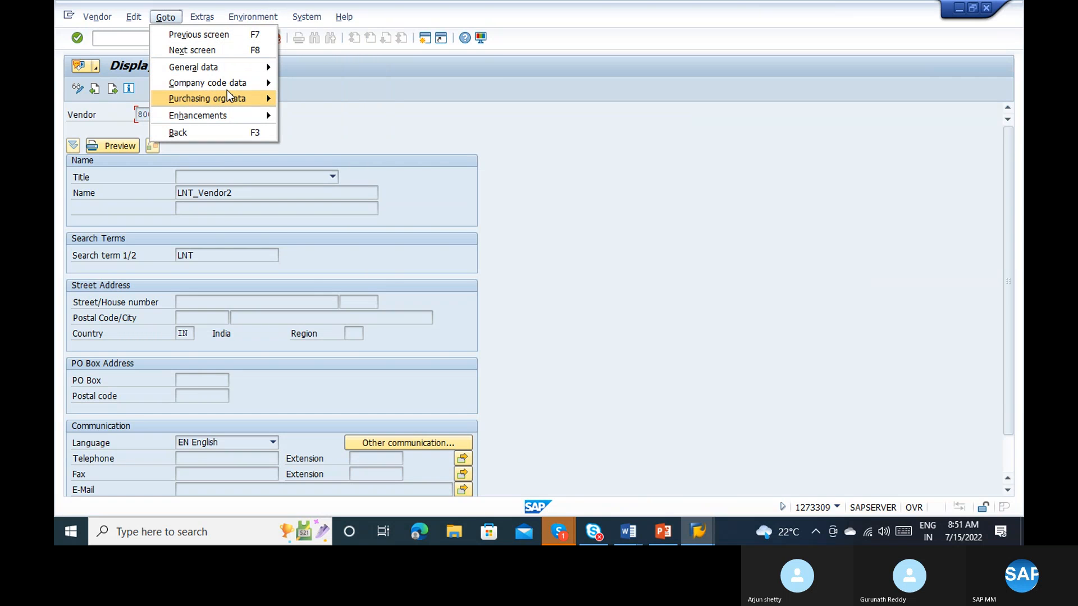
mouse_move(227, 91)
left_click(294, 100)
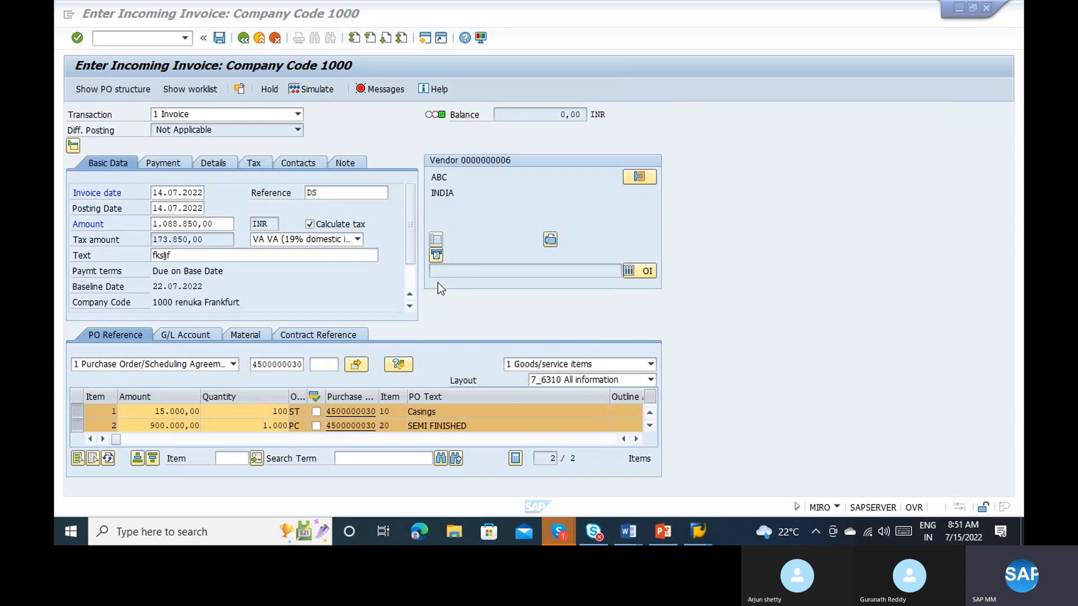
left_click(385, 88)
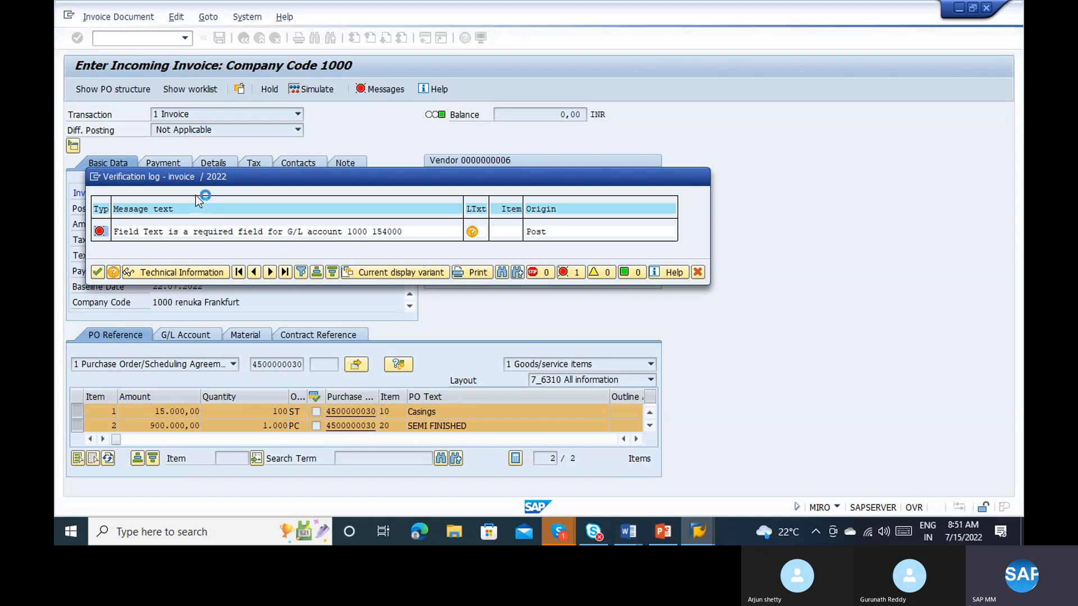
key("alt+Tab")
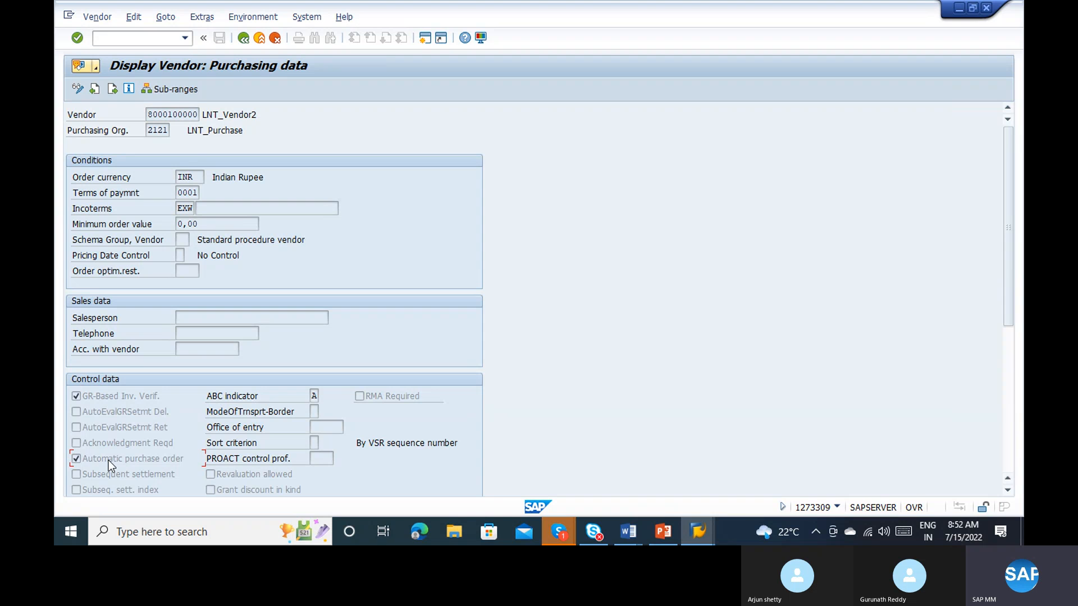
left_click(243, 37)
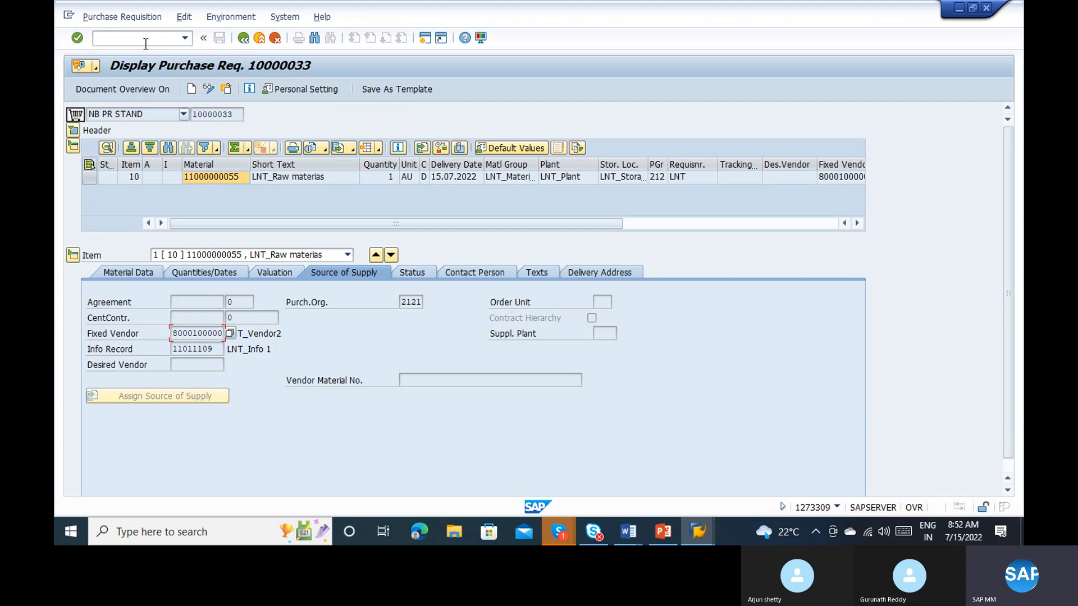
type("/nme21n")
key("Return")
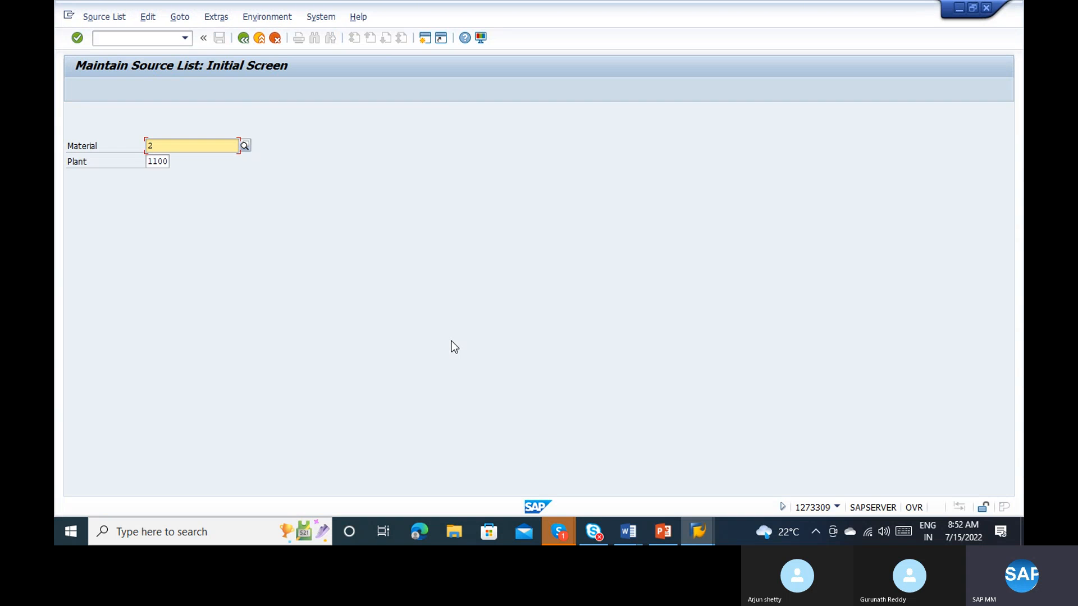
key("alt+Tab")
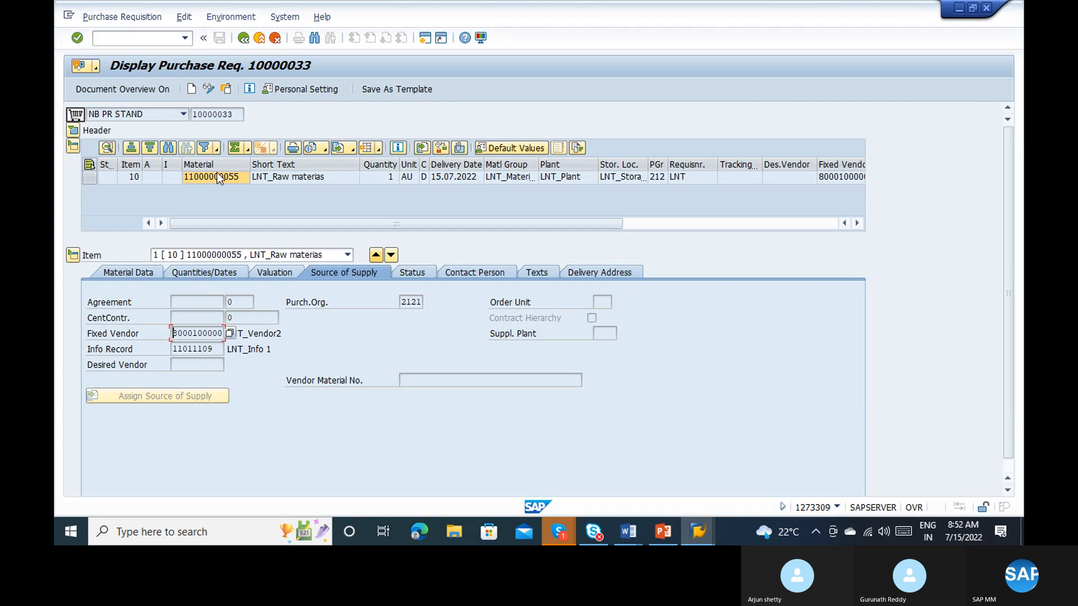
left_click(214, 178)
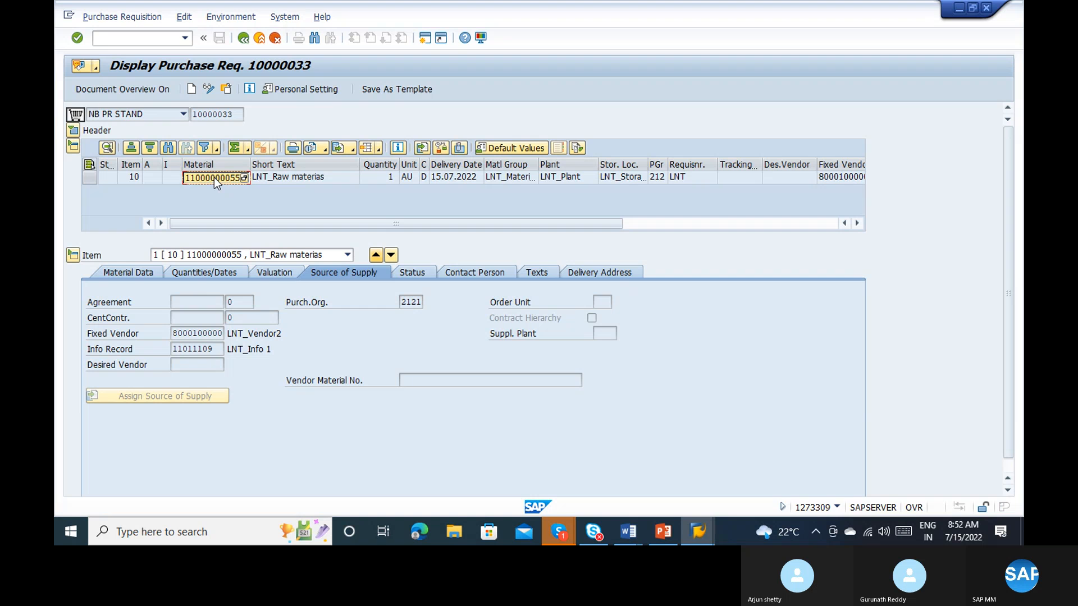
key("alt+Tab")
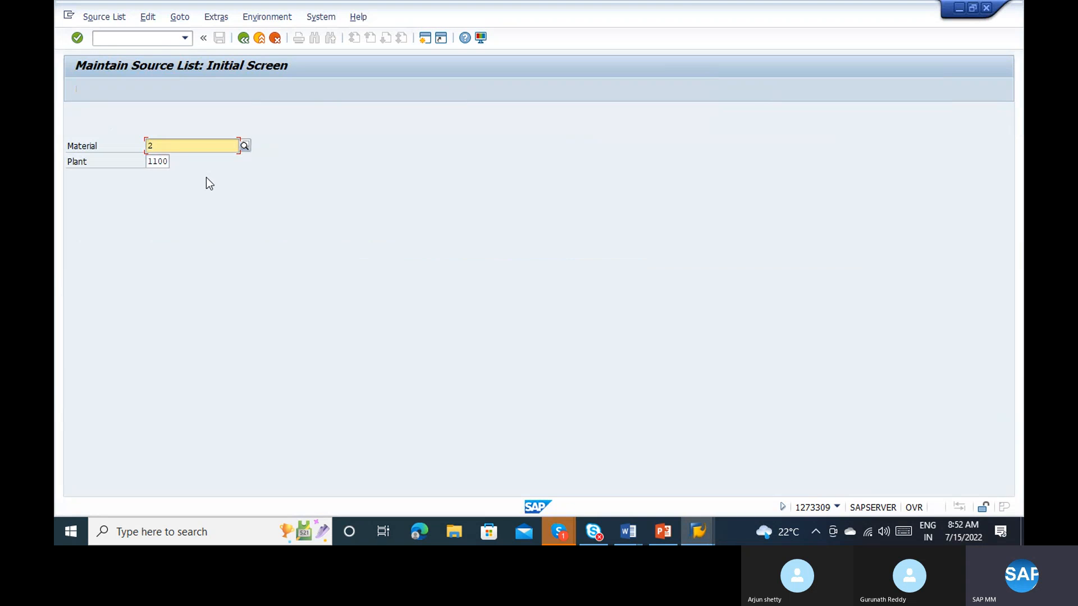
key("ctrl+v")
key("alt+Tab")
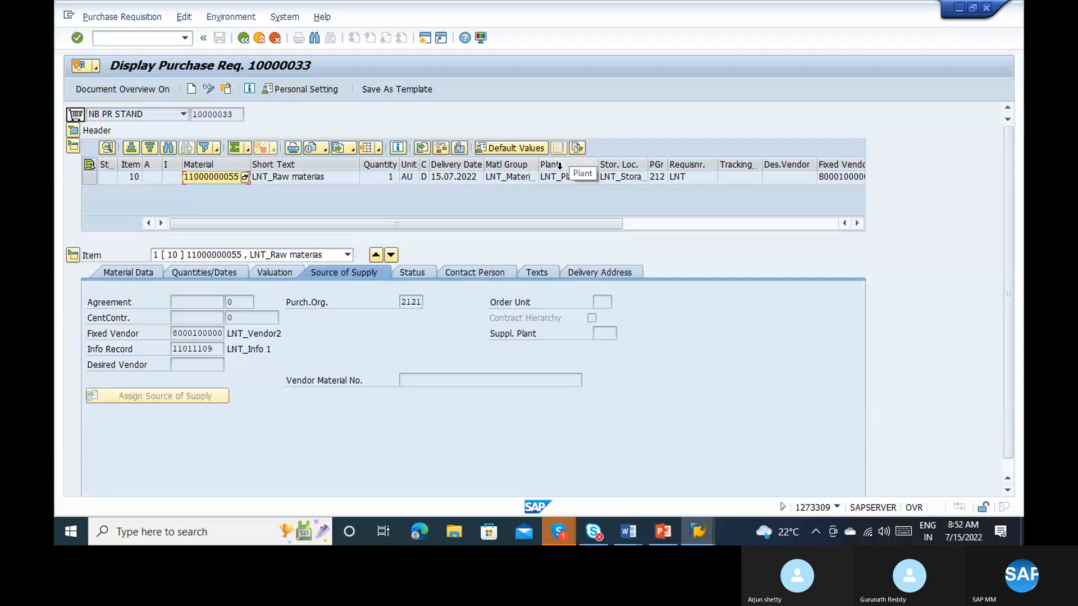
Step: Switch to the incoming invoice session and replace the invoice's text with the predefined POLT text
key("alt+Tab")
key("alt+Tab")
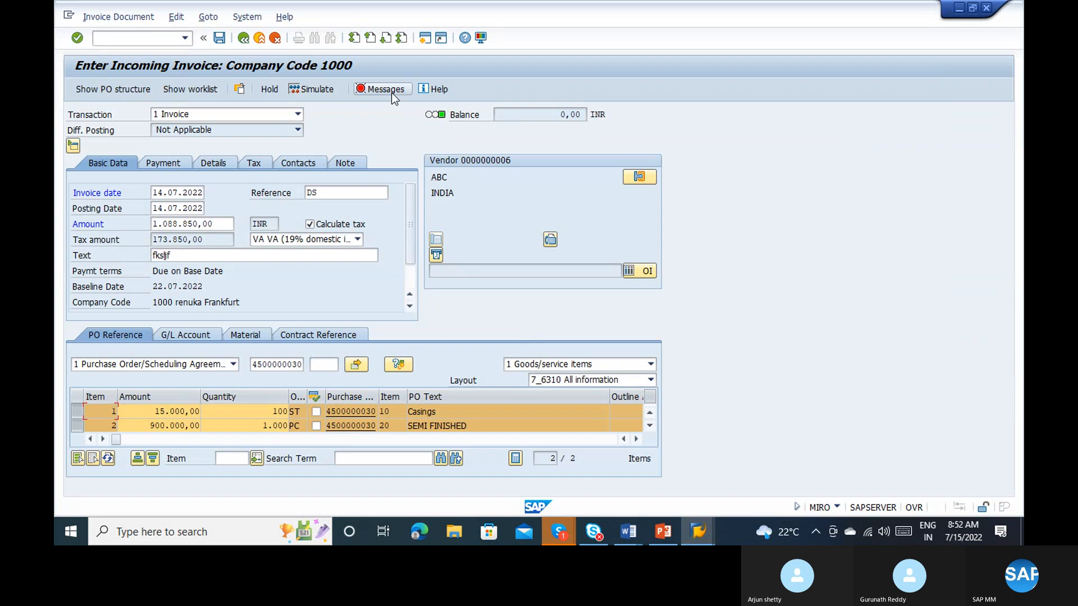
left_click(316, 254)
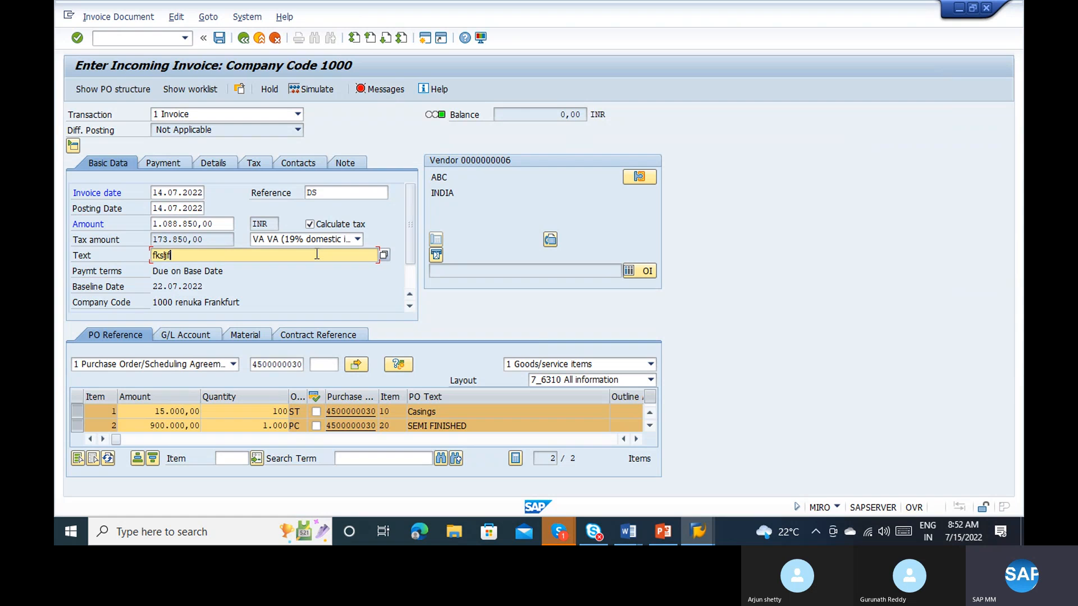
key("BackSpace")
key("BackSpace")
key("BackSpace")
key("BackSpace")
key("BackSpace")
key("BackSpace")
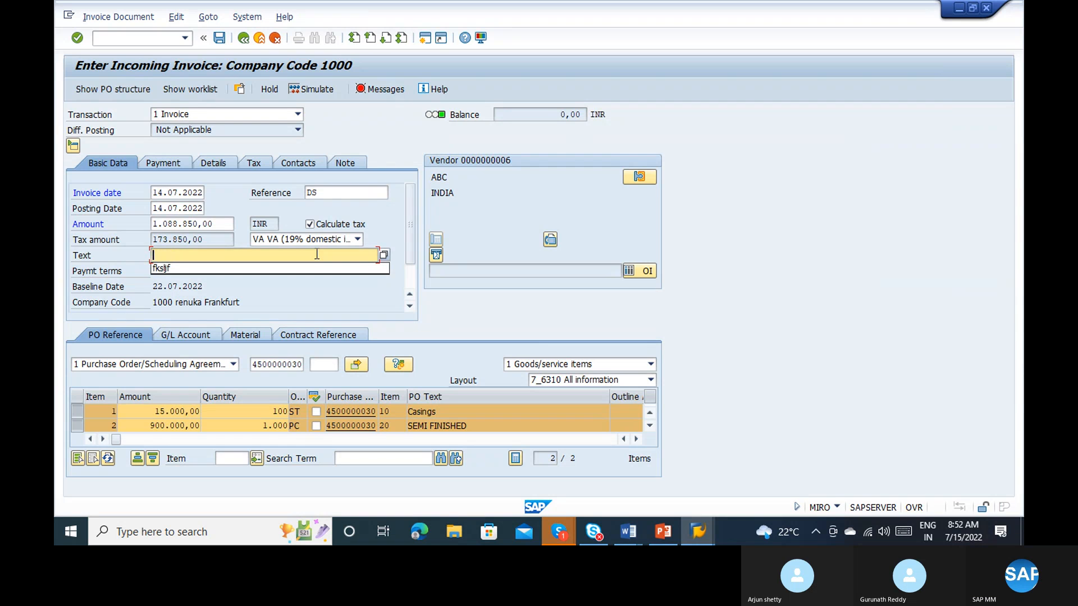
key("Return")
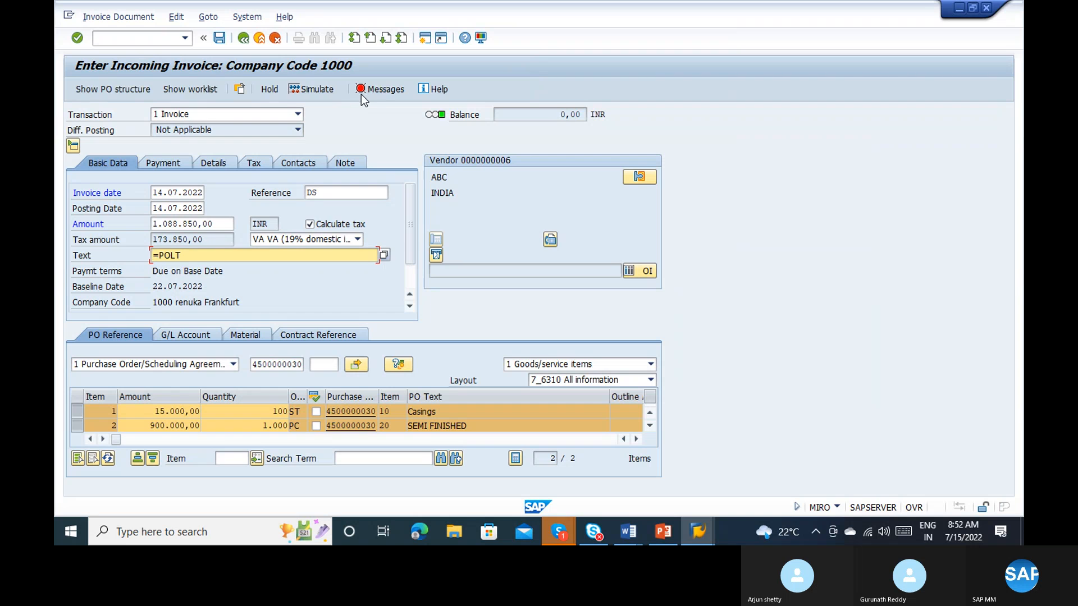
key("Return")
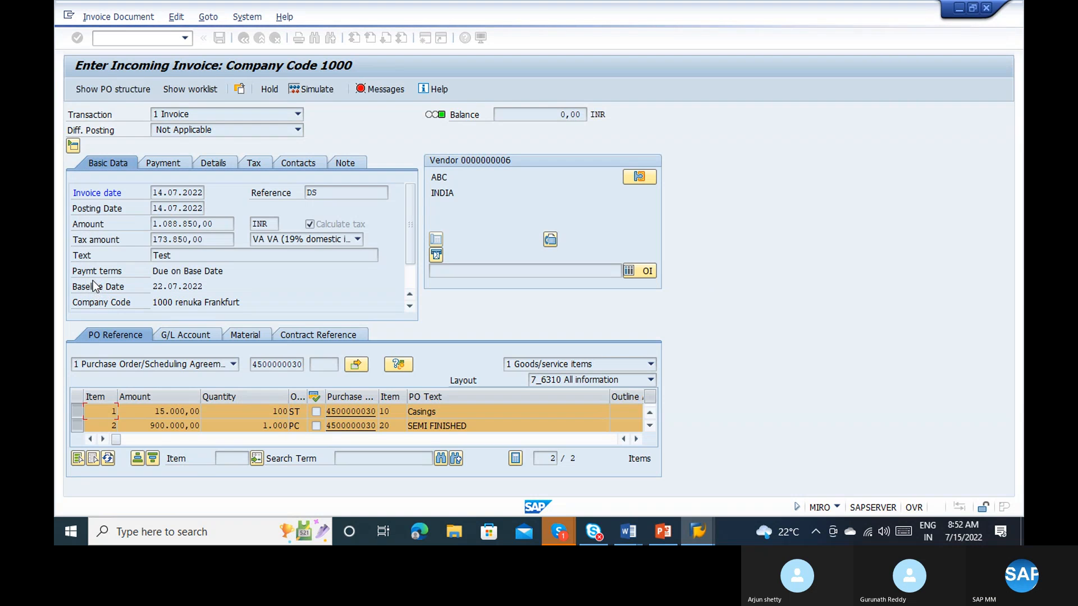
Step: Choose the predefined FR text, Freight Deduction, as the incoming invoice's text
left_click(193, 256)
left_click(384, 256)
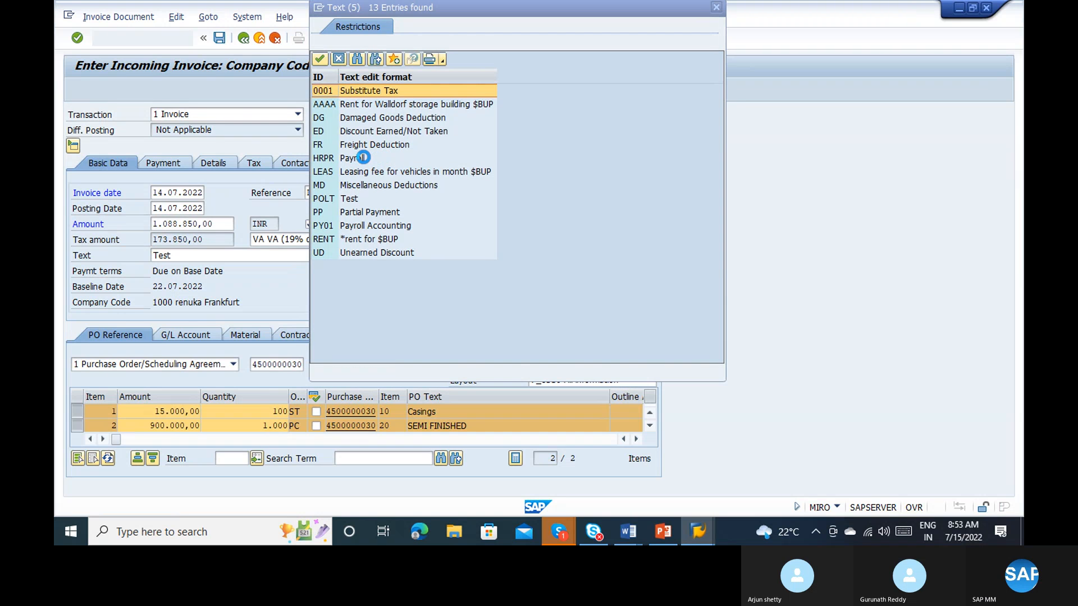
double_click(363, 158)
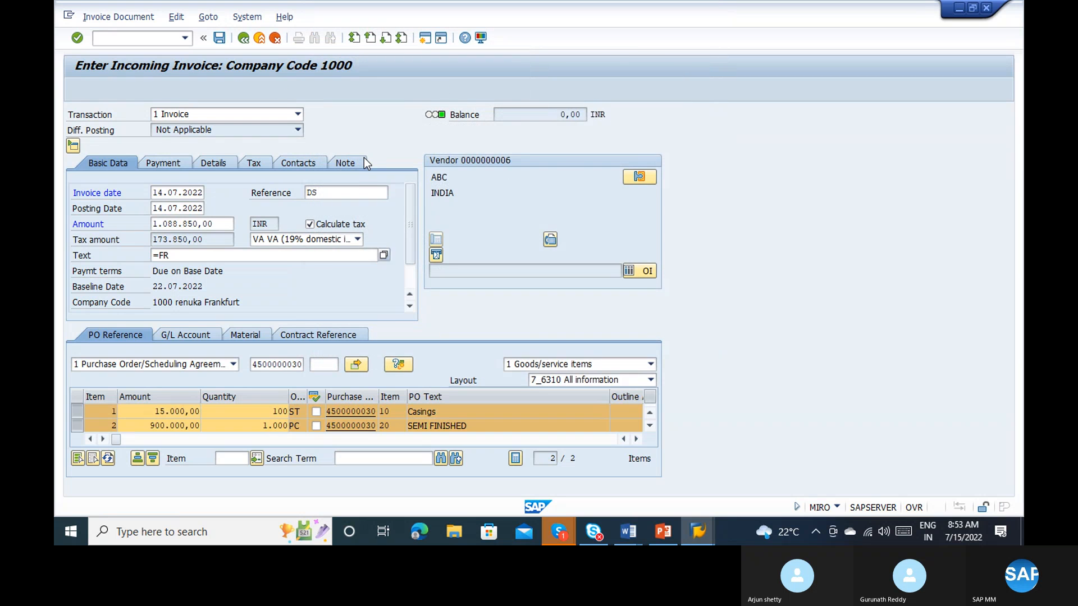
key("Return")
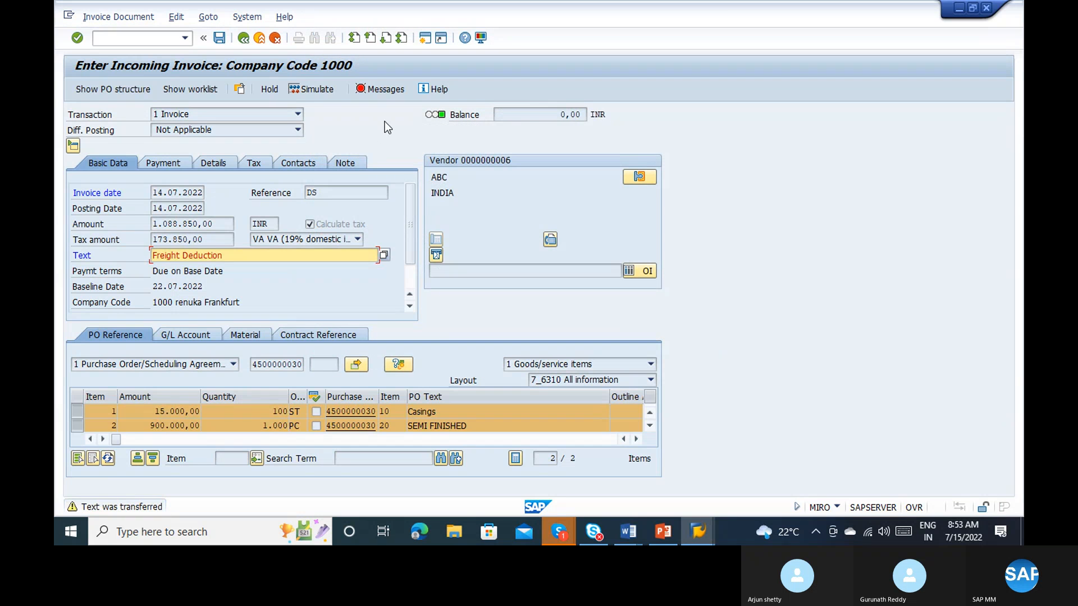
Step: Return to source list maintenance, set the plant to 2121, and open the material's source list
key("alt+F4")
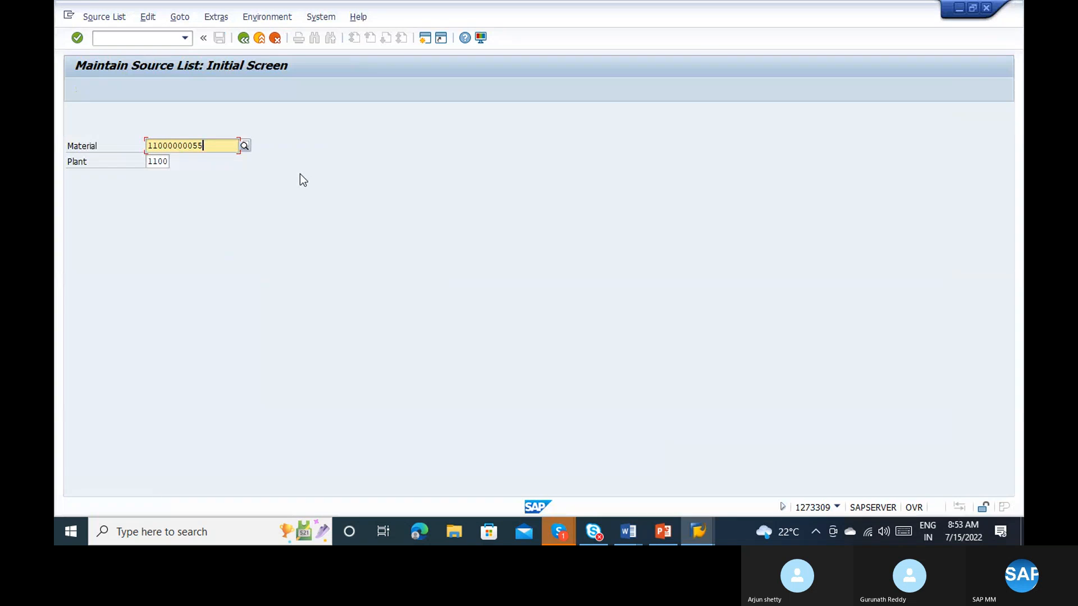
key("Tab")
type("2121")
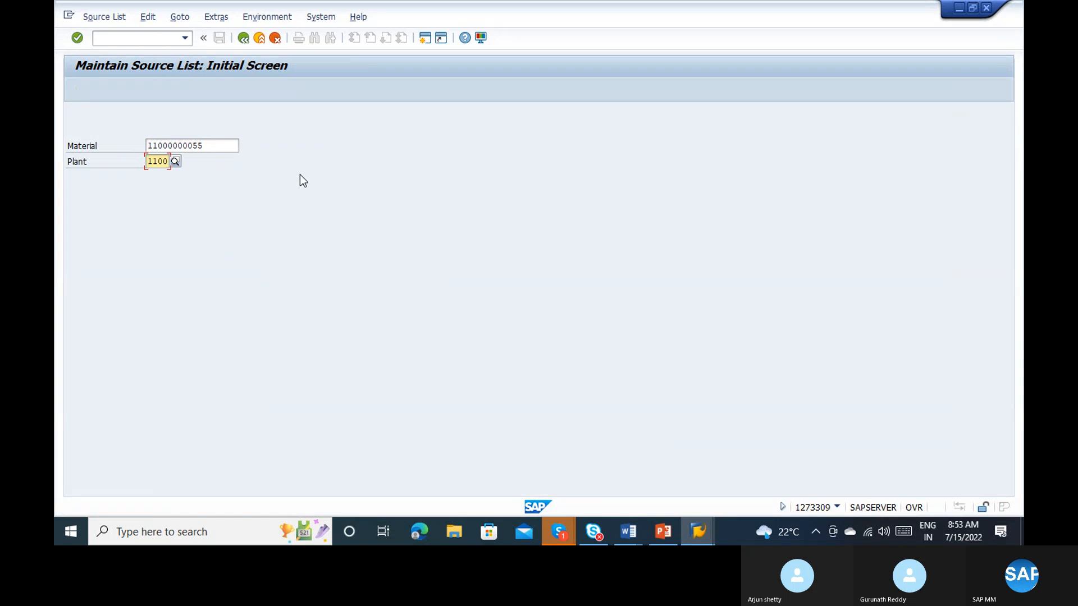
key("BackSpace")
key("BackSpace")
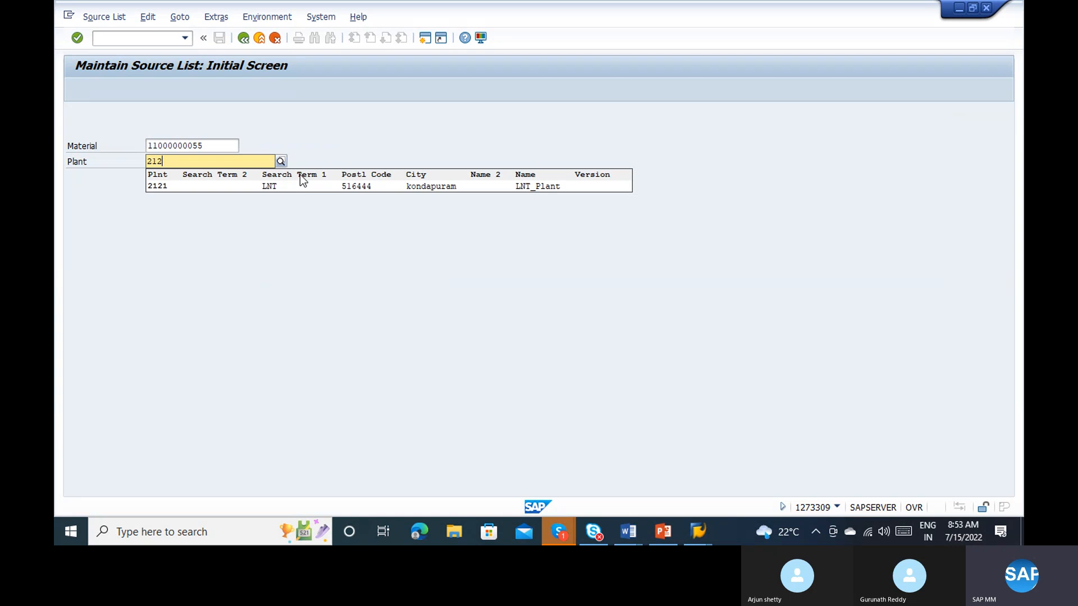
left_click(298, 183)
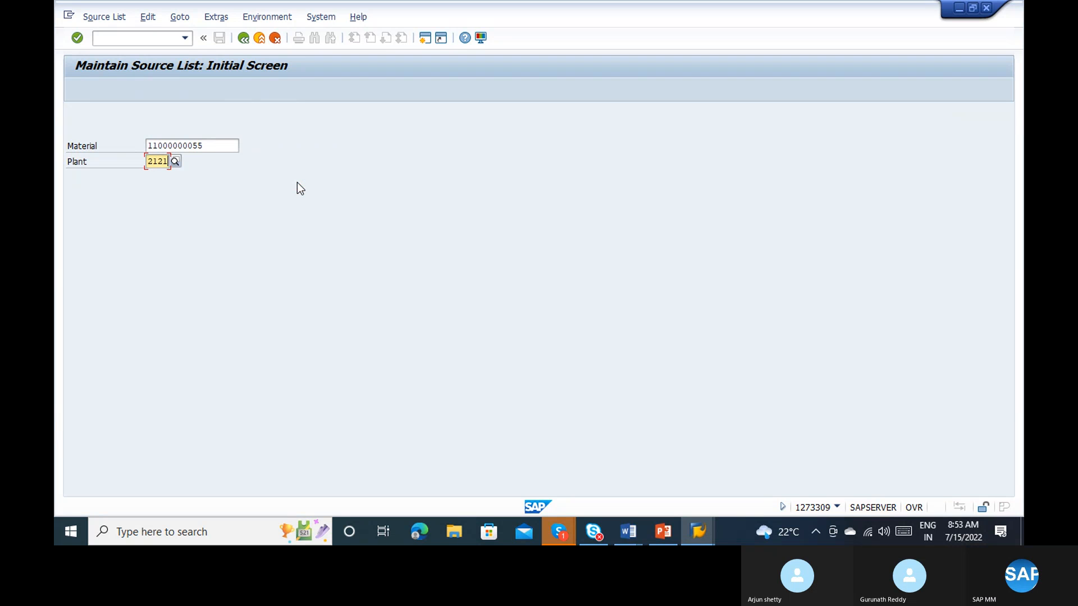
key("Return")
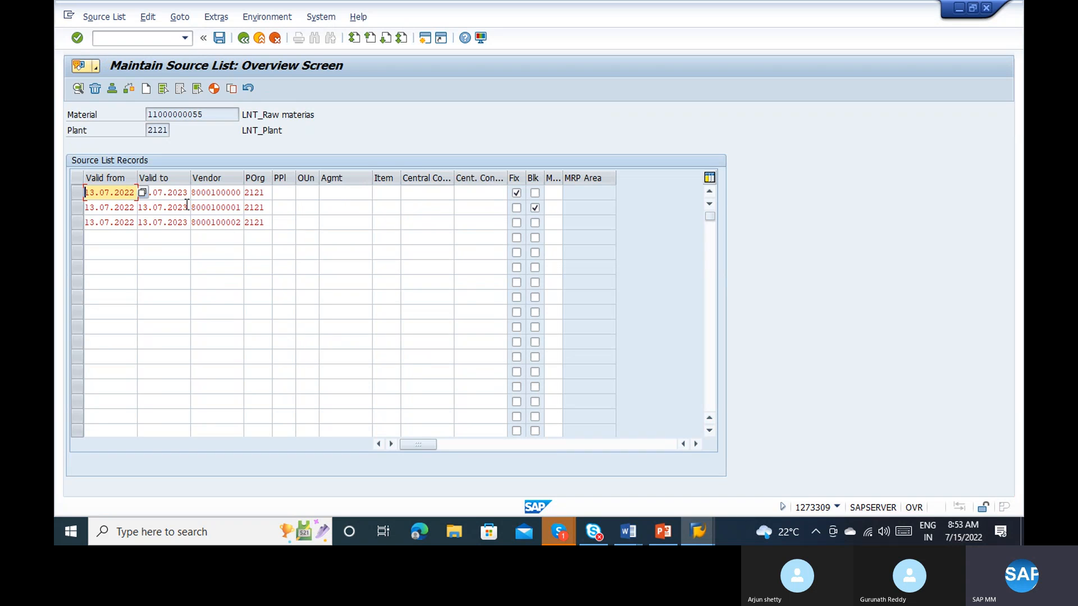
Step: Set the fixed vendor's source list record to 1, relevant to MRP, save the list, and simulate the invoice in the other session
left_click(166, 193)
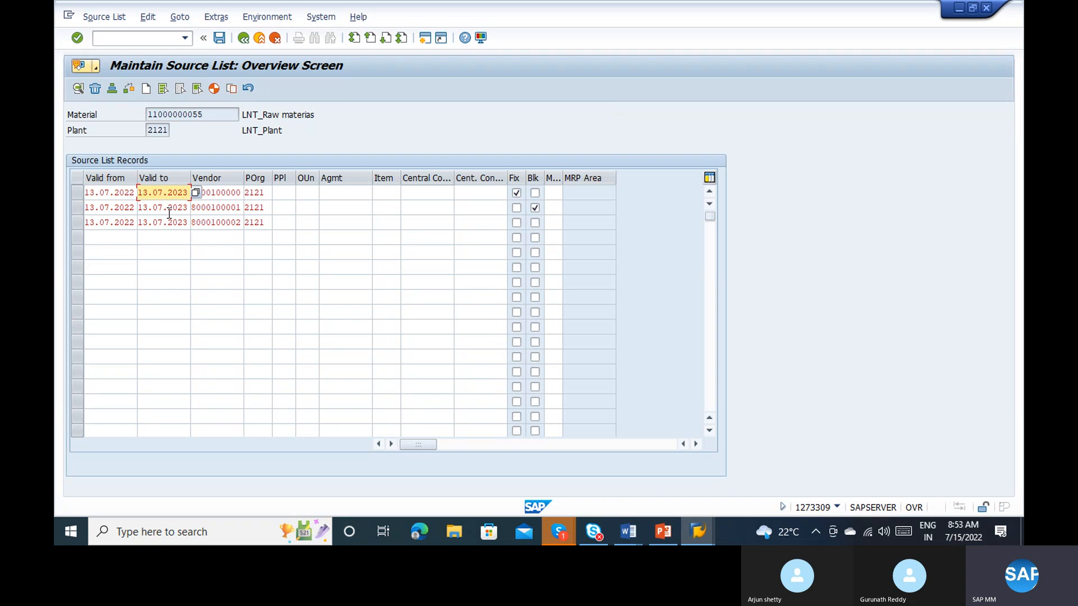
left_click(175, 208)
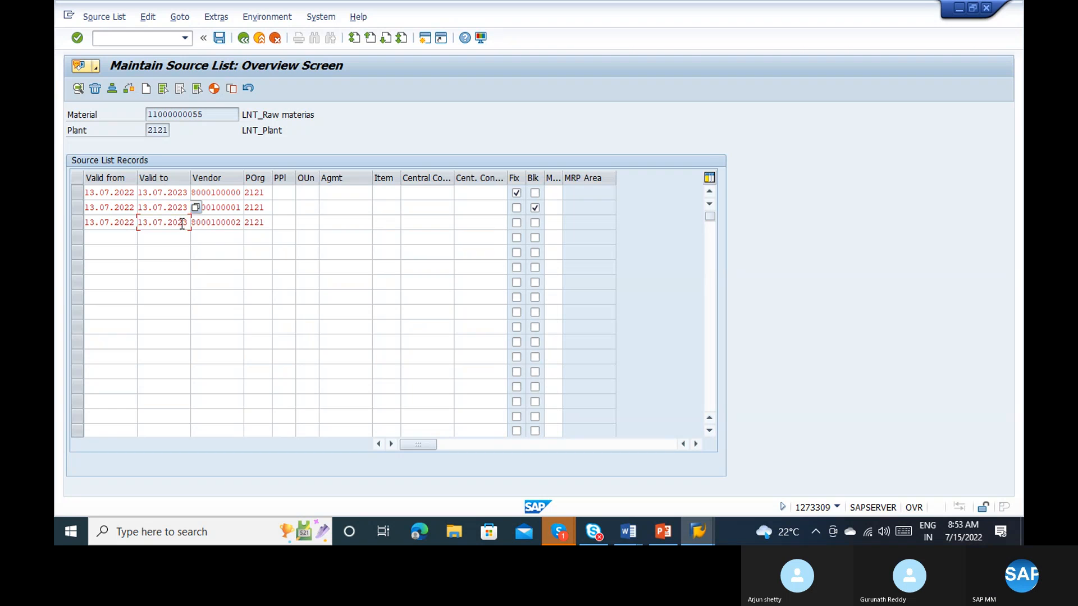
left_click(180, 222)
left_click(234, 223)
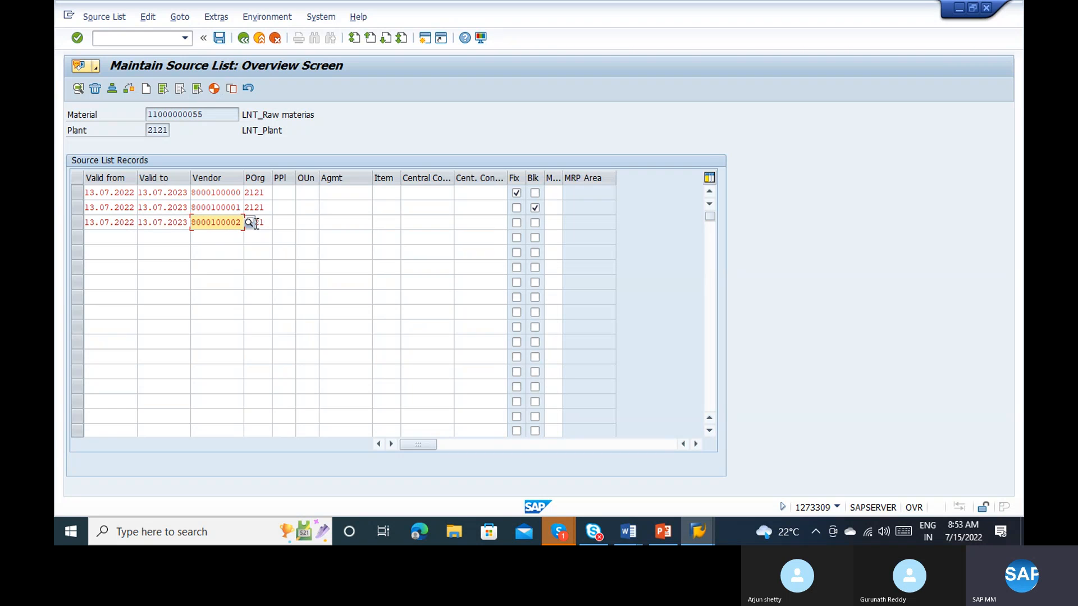
left_click(226, 206)
left_click(223, 193)
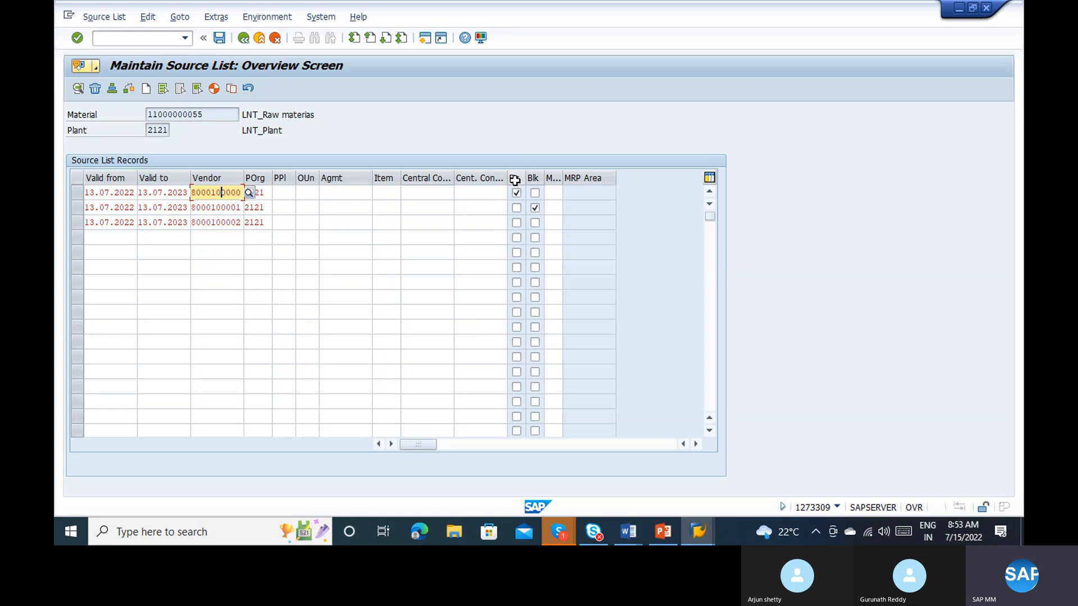
left_click(553, 190)
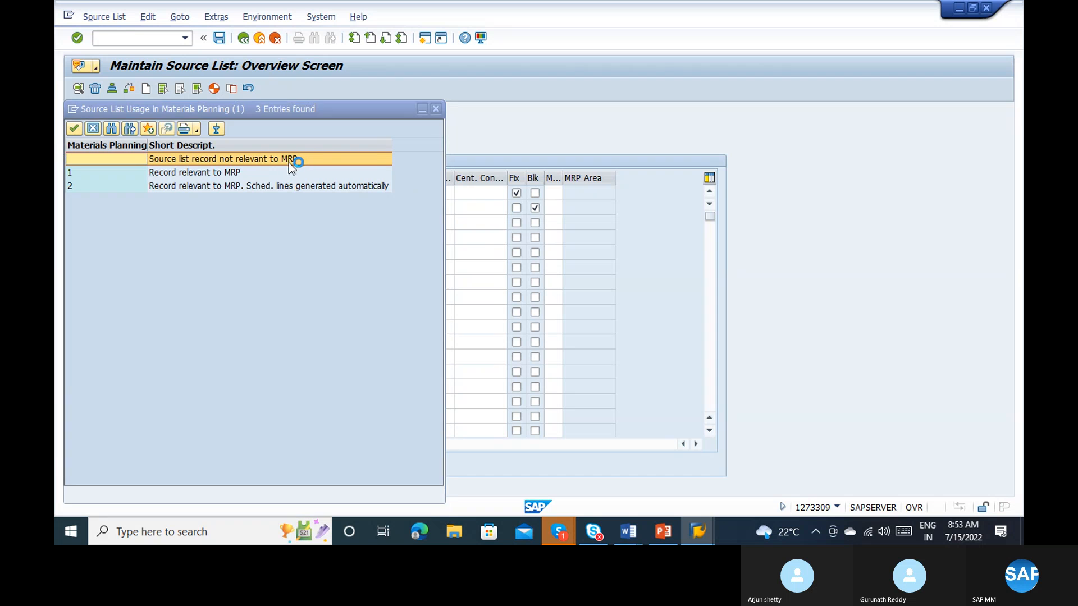
double_click(220, 174)
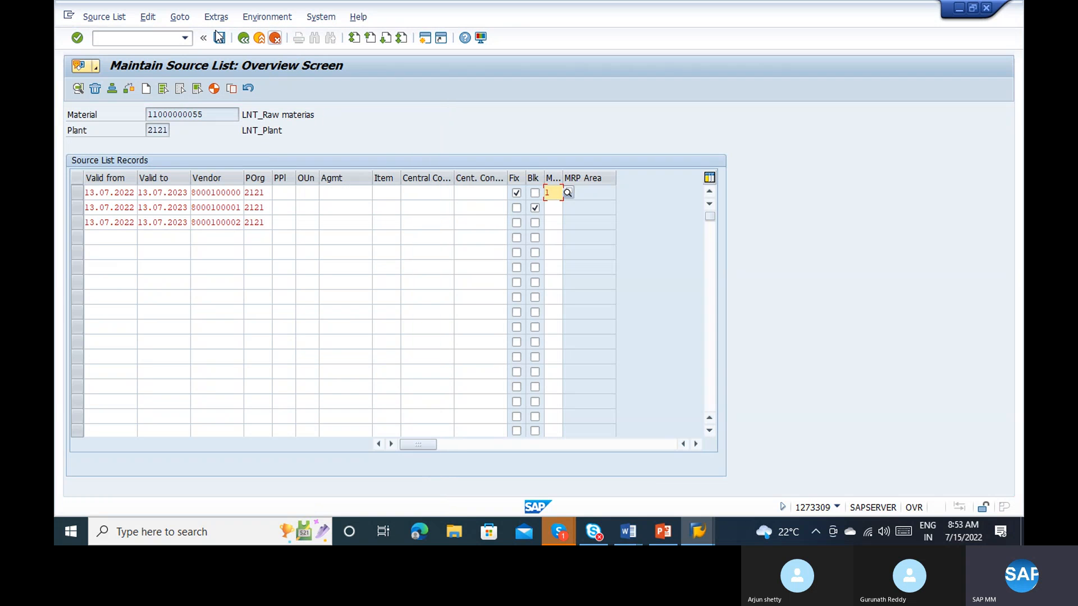
left_click(220, 38)
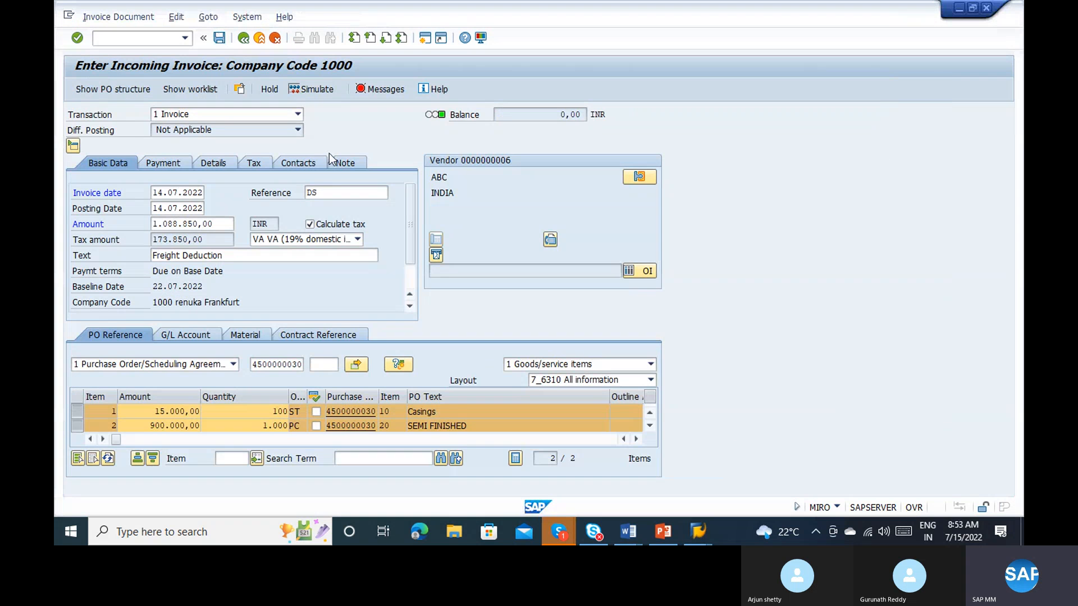
left_click(326, 89)
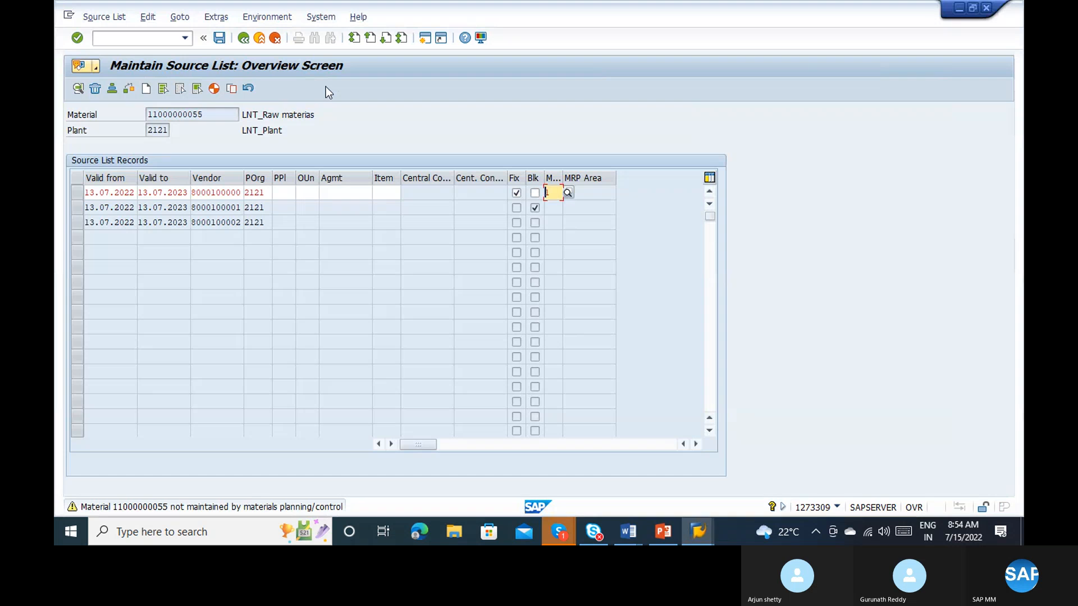
key("ctrl+s")
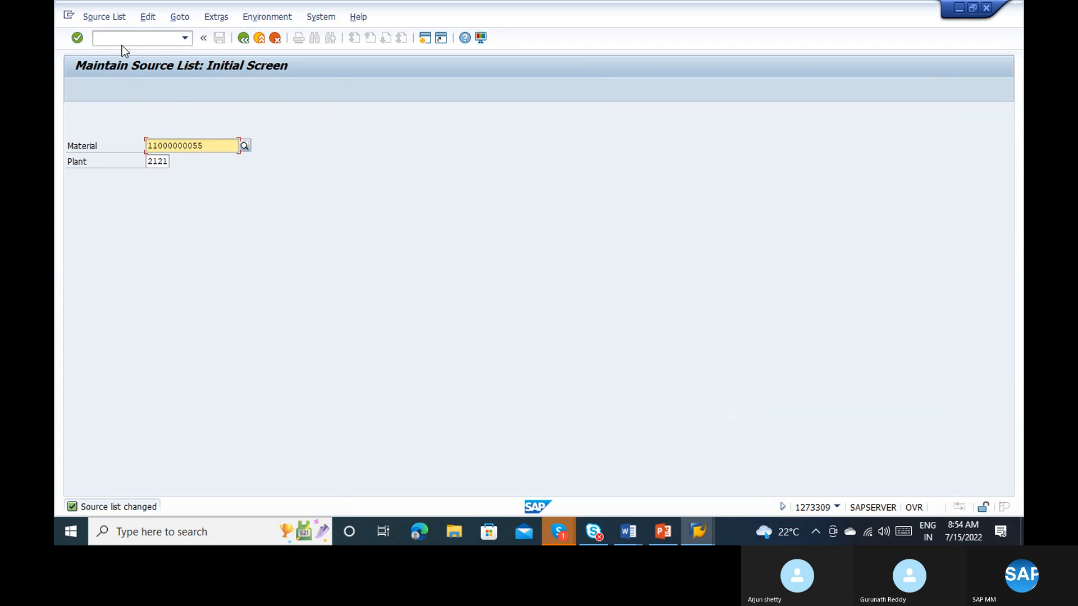
Step: Start changing an info record with transaction ME12, and review the simulated invoice postings in the other session
left_click(140, 38)
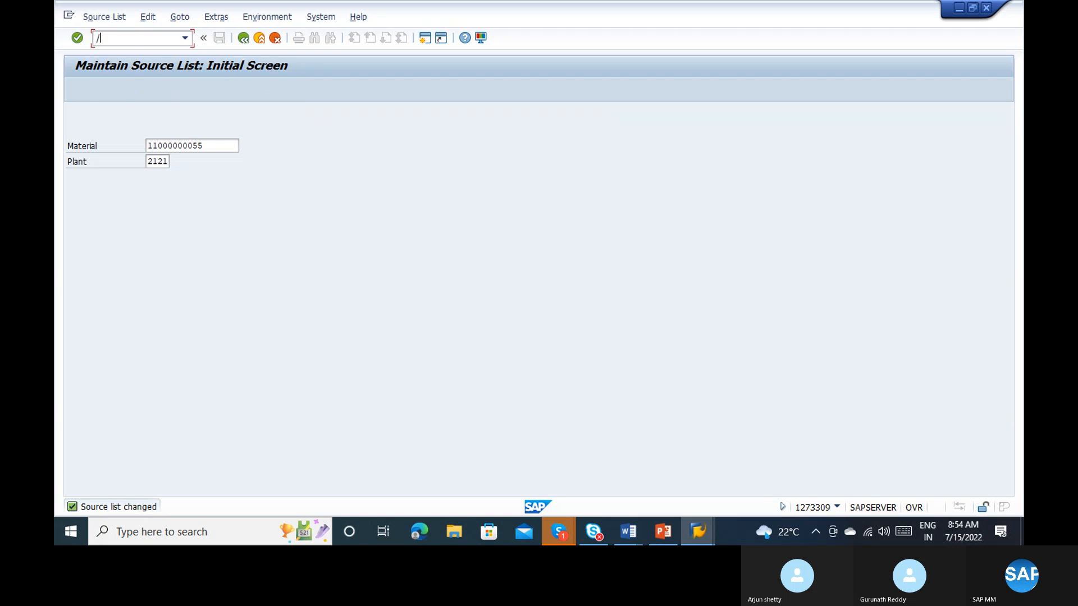
type("/nme12")
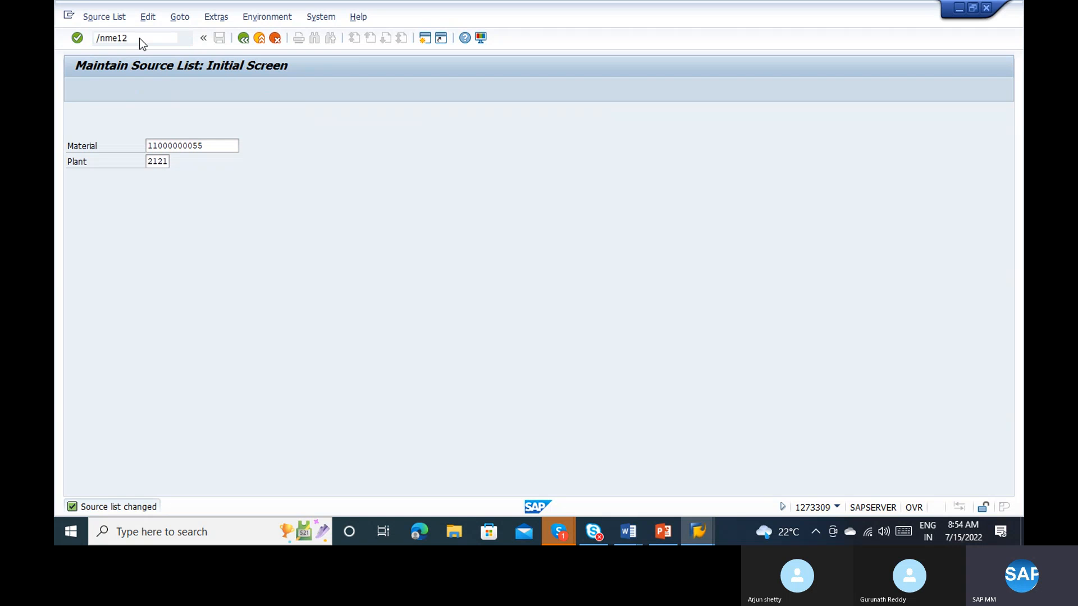
key("alt+Tab")
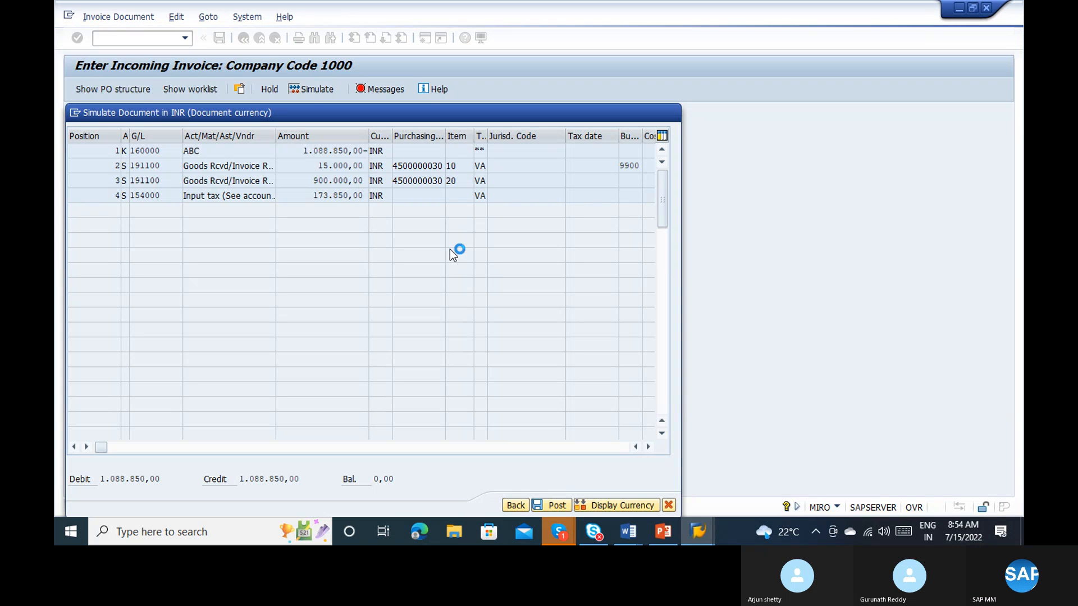
key("alt+space")
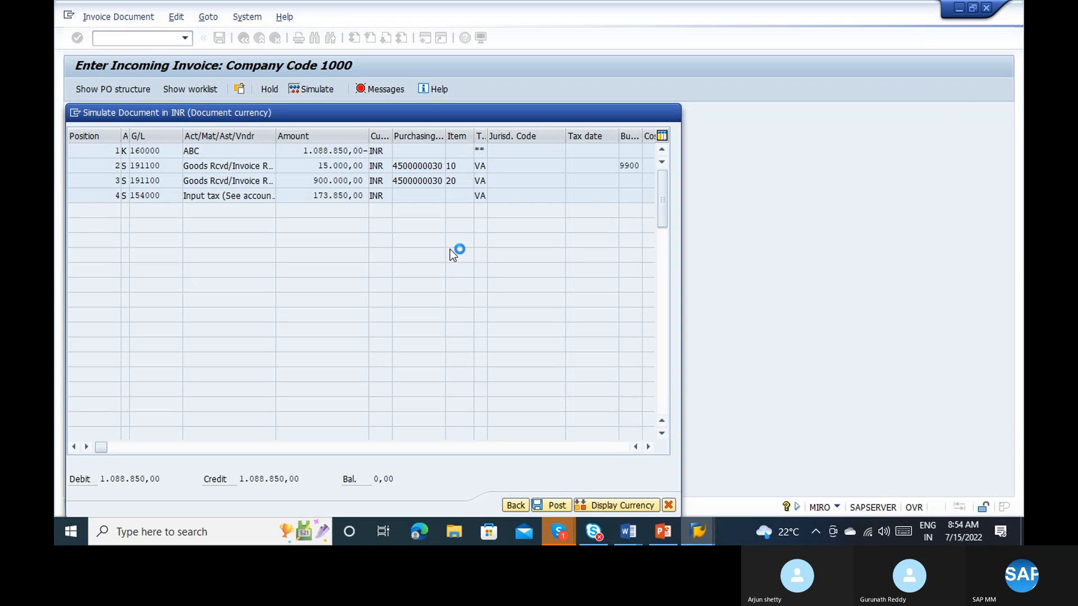
key("alt+Tab")
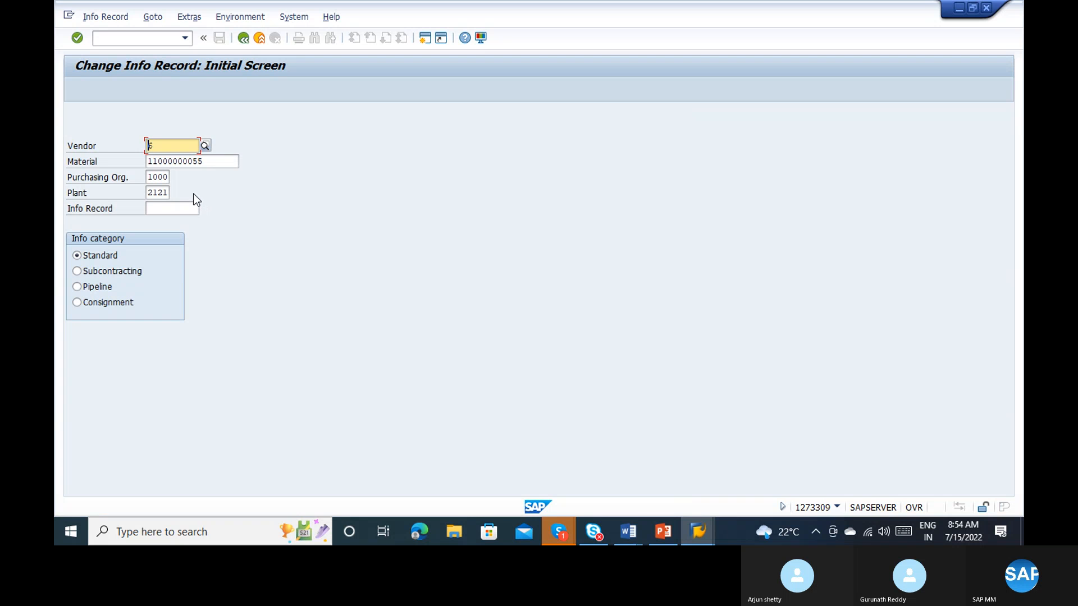
key("alt+Tab")
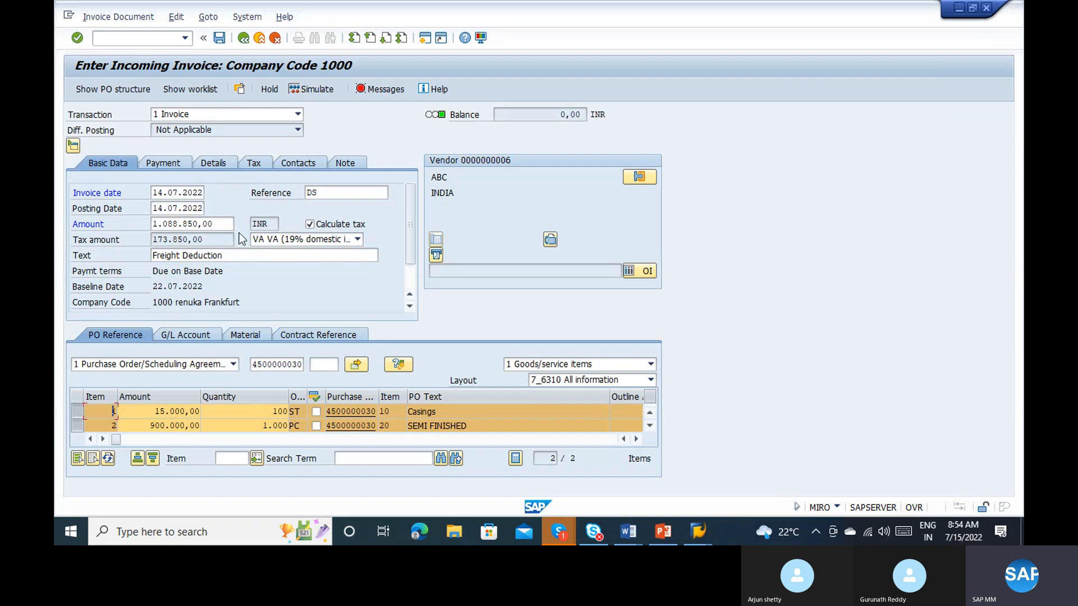
Step: Copy the fixed vendor from the requisition's source of supply into the info record's vendor field
key("alt+Tab")
key("alt+Tab")
key("alt+Tab")
key("alt+Tab")
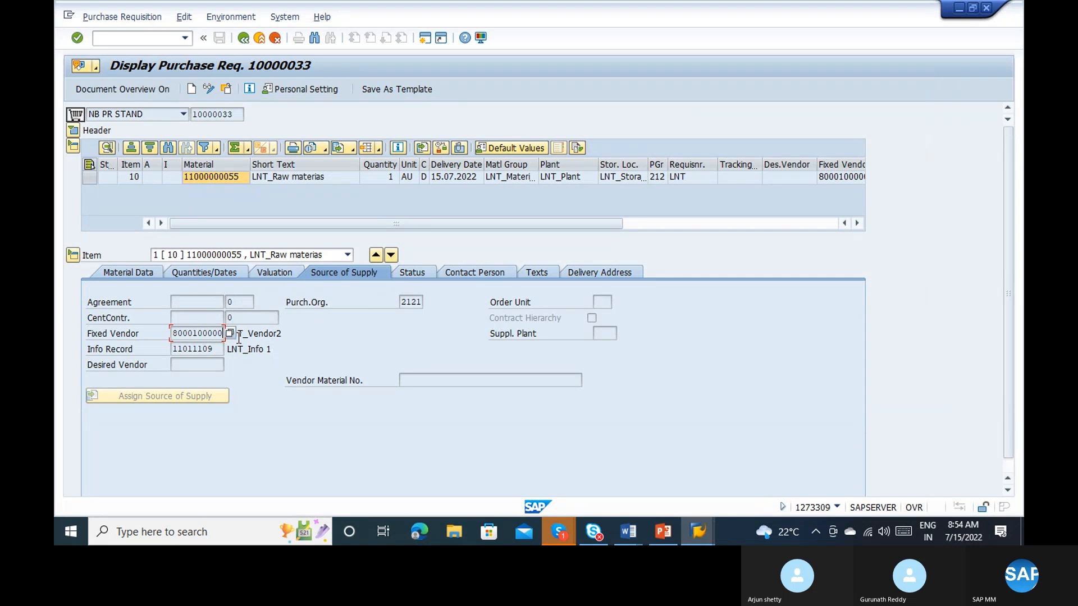
key("alt+Tab")
key("ctrl+v")
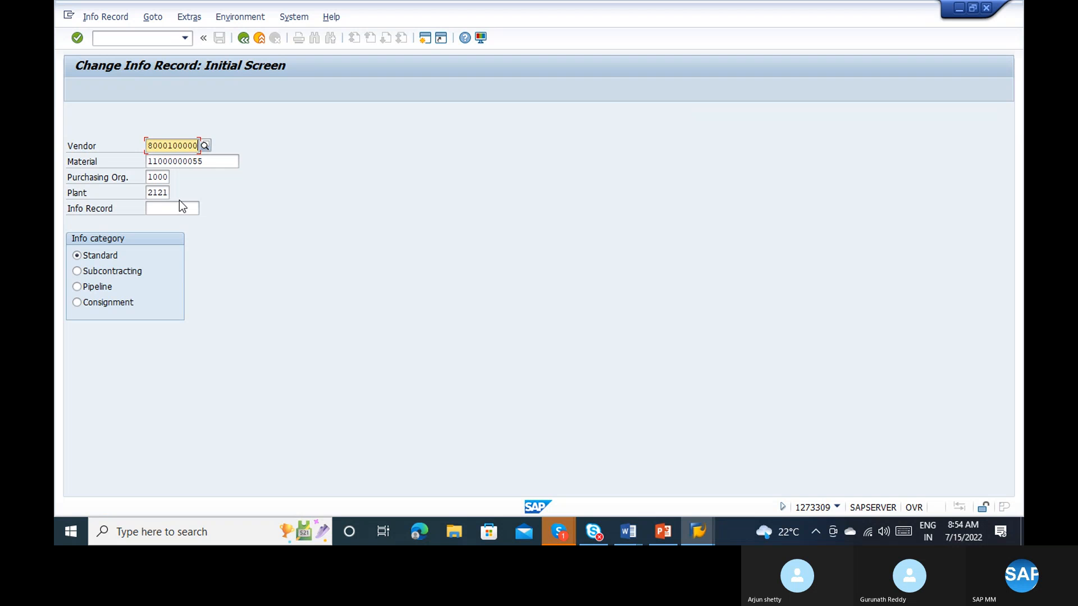
Step: Check the requisition's purchasing organization, and try to open the info record and change its purchasing organization to 2121
key("alt+Tab")
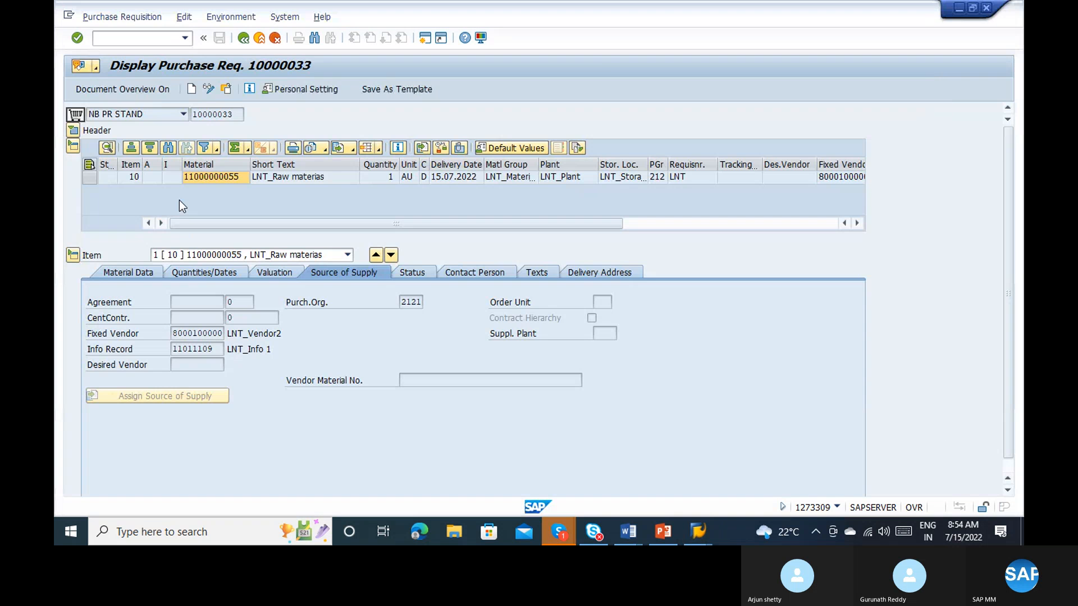
key("alt+Tab")
key("Return")
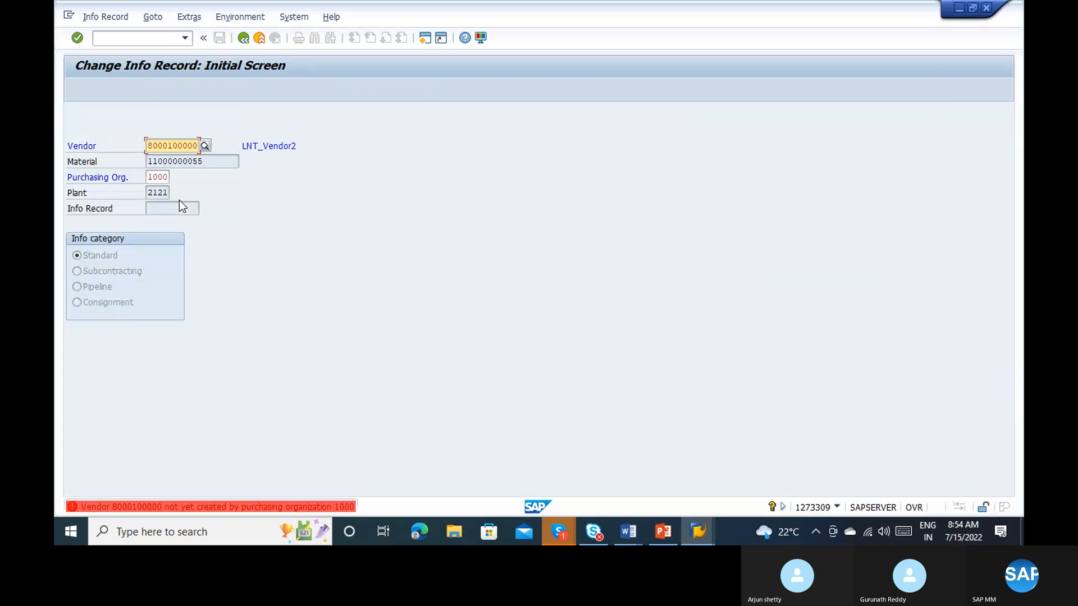
key("Return")
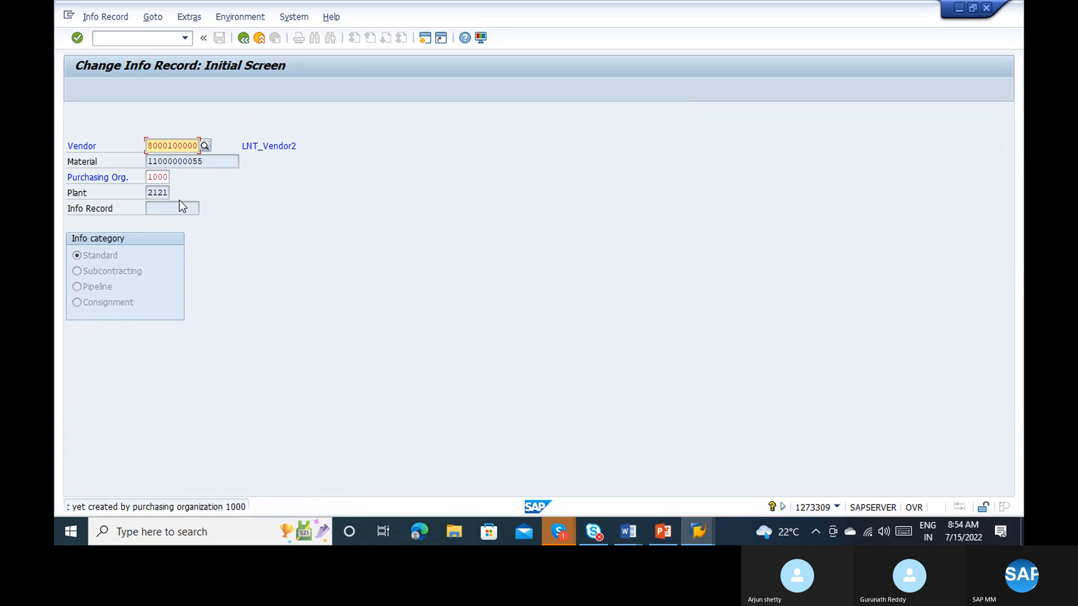
type("2121")
key("Return")
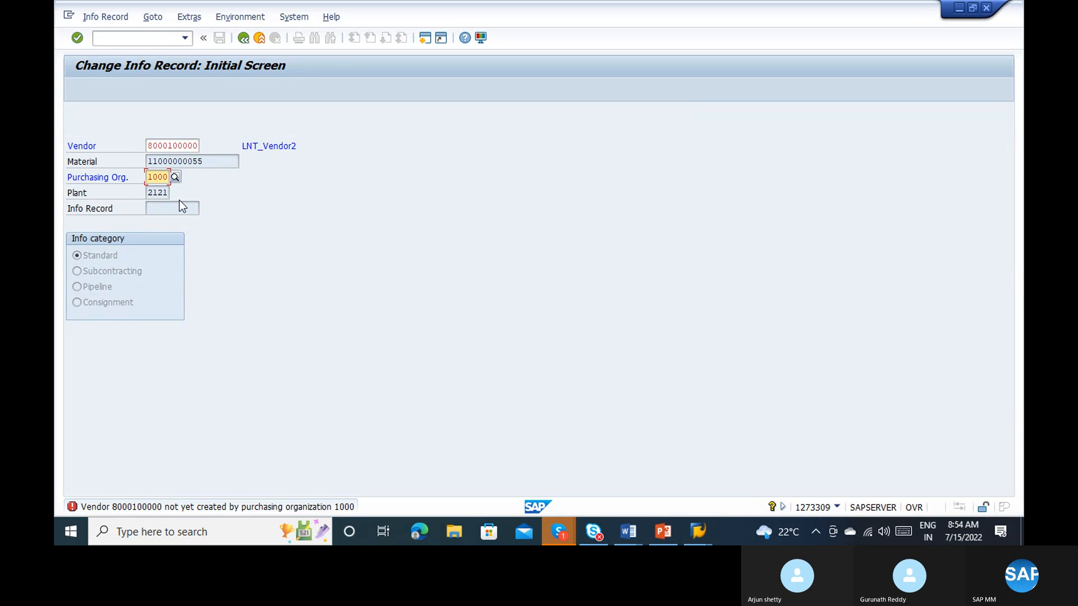
type("2")
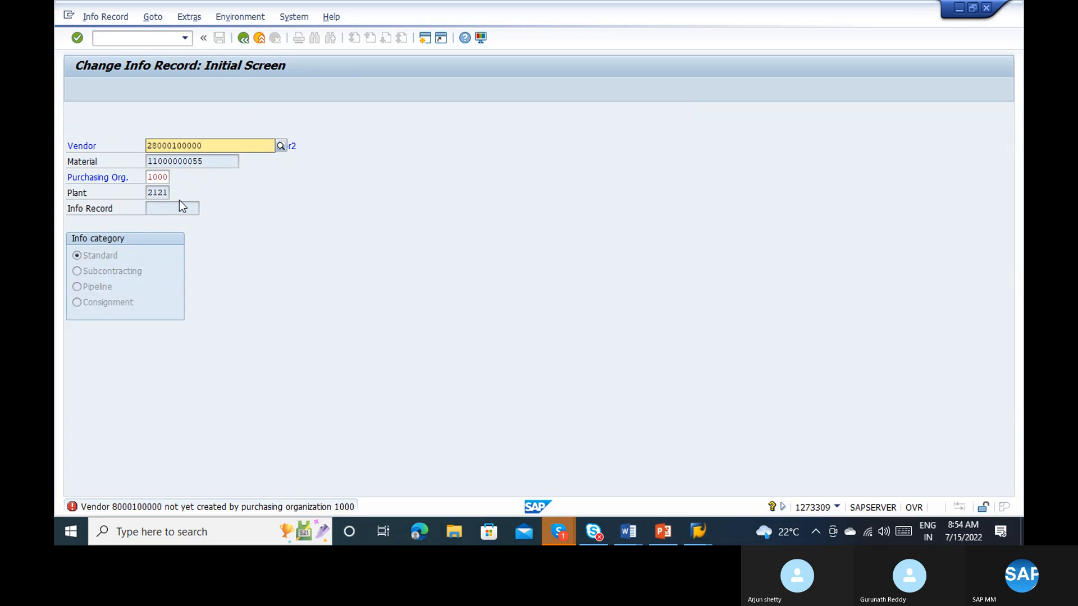
key("BackSpace")
key("Return")
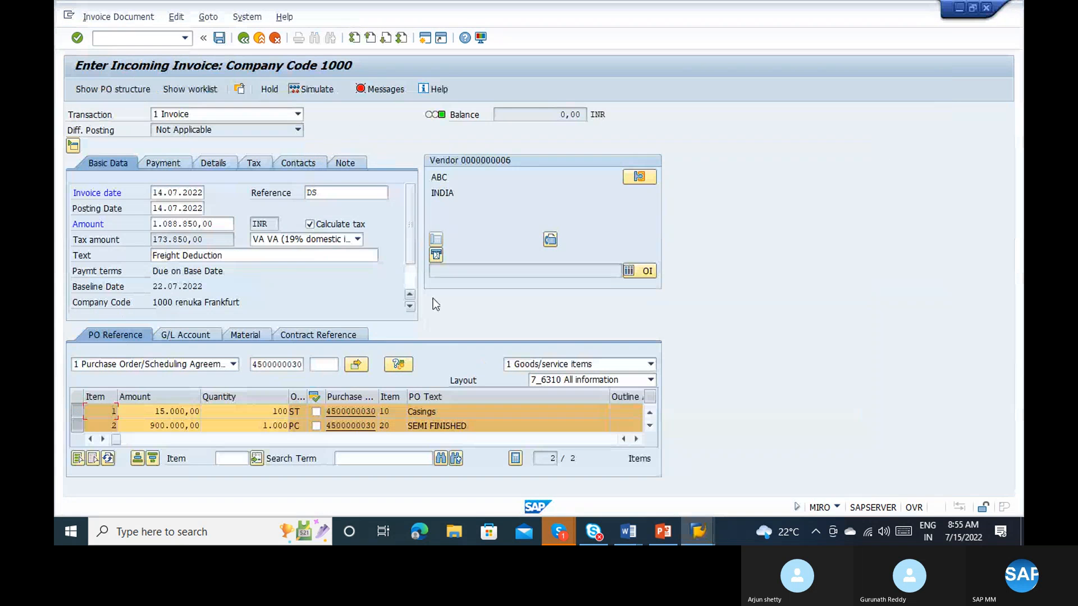
Step: Review the invoice's basic and payment data, and enter test as the header text in its details
left_click(409, 281)
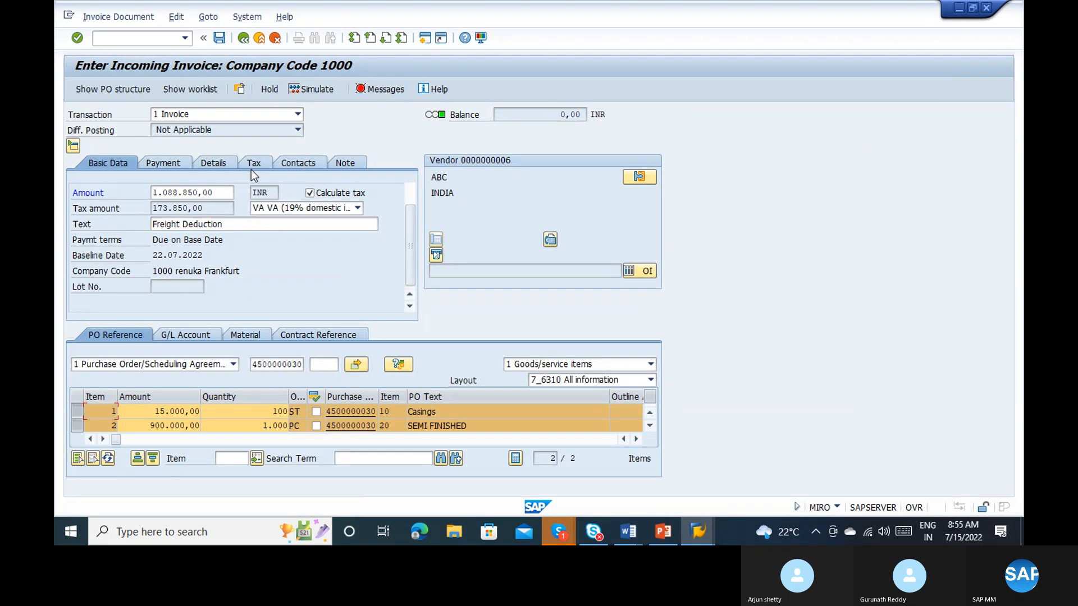
left_click(162, 163)
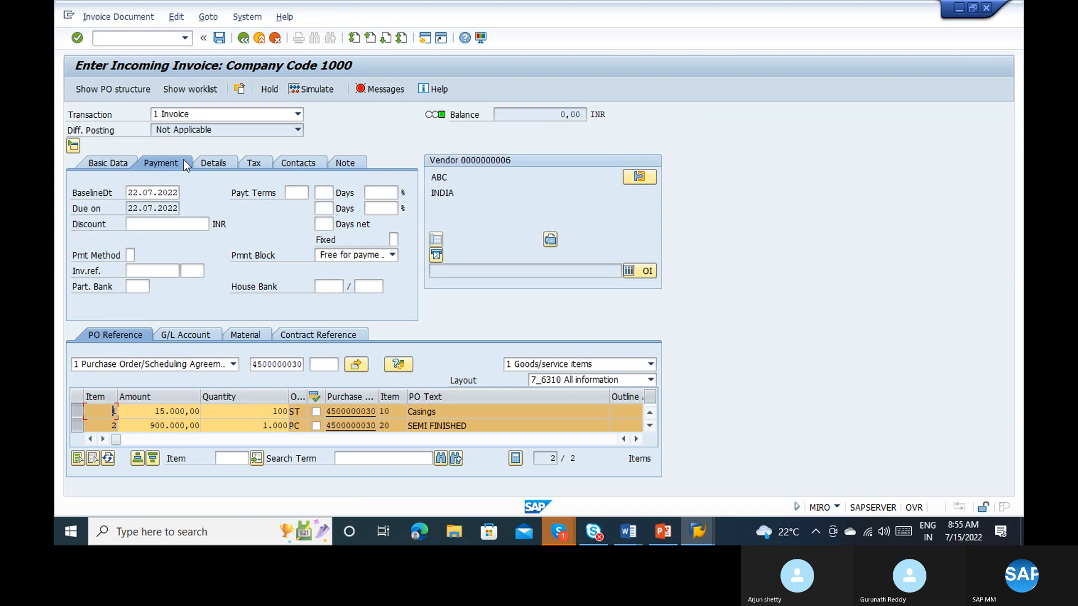
left_click(206, 162)
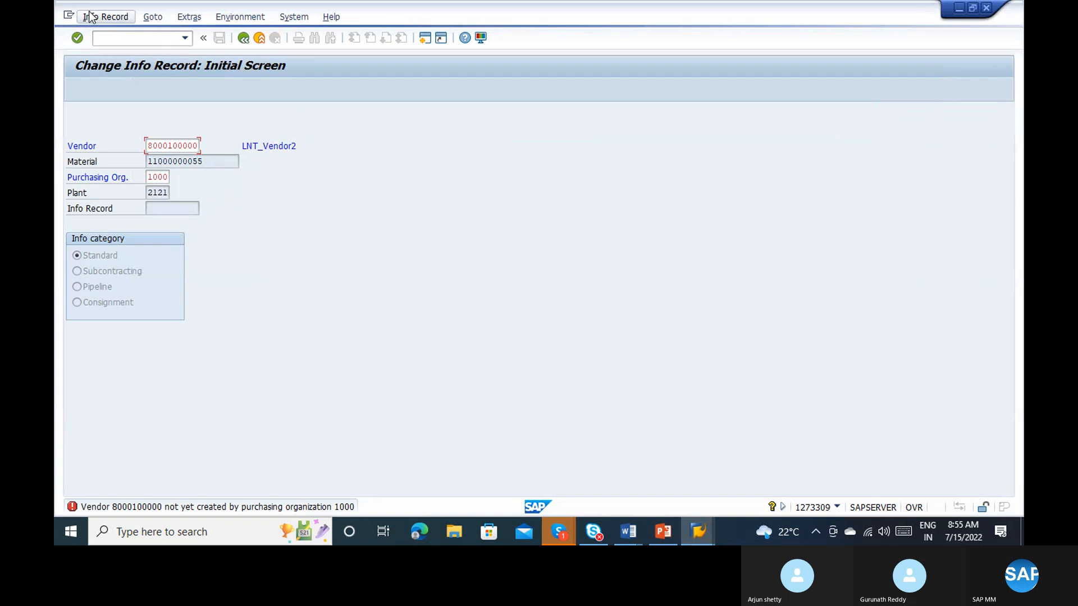
left_click(71, 19)
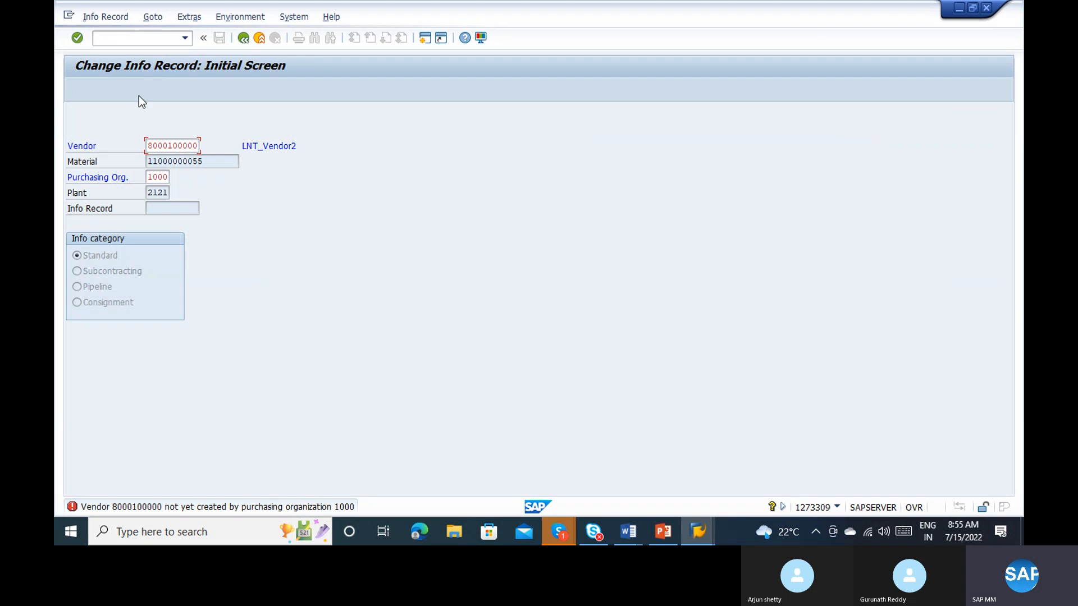
left_click(172, 136)
key("alt+Tab")
key("alt+Tab")
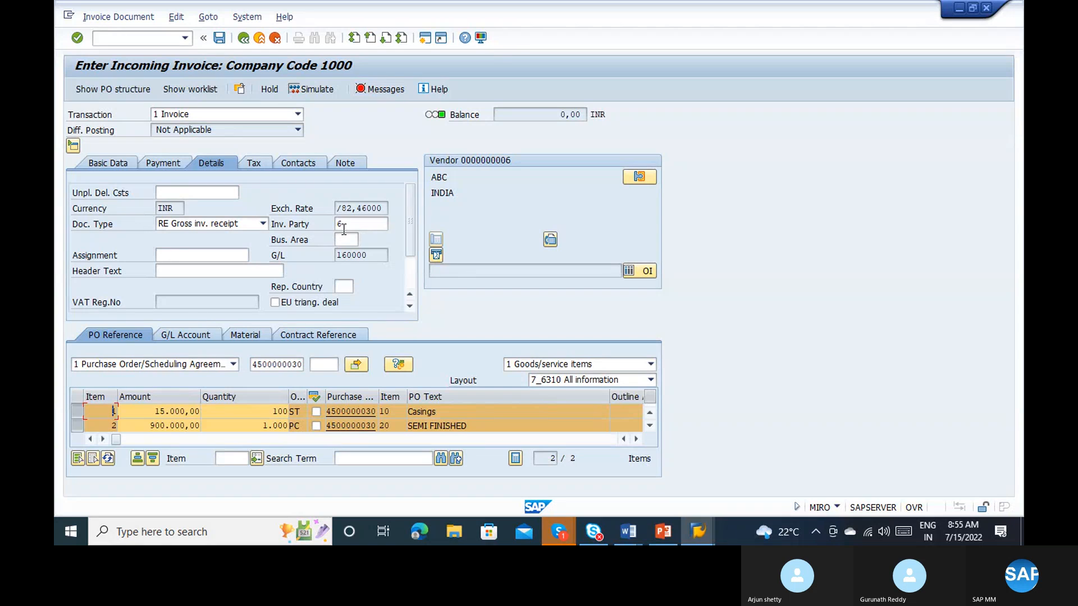
left_click(174, 272)
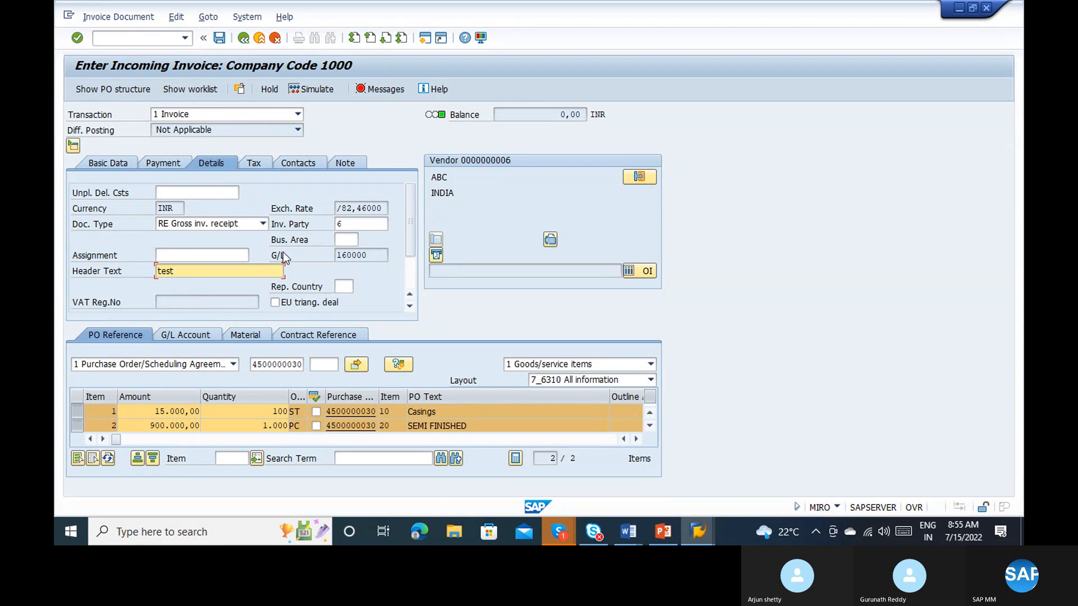
Step: Review the invoice's remaining details, tax and contact data, and read the messages in its verification log
scroll(410, 274, "down", 1)
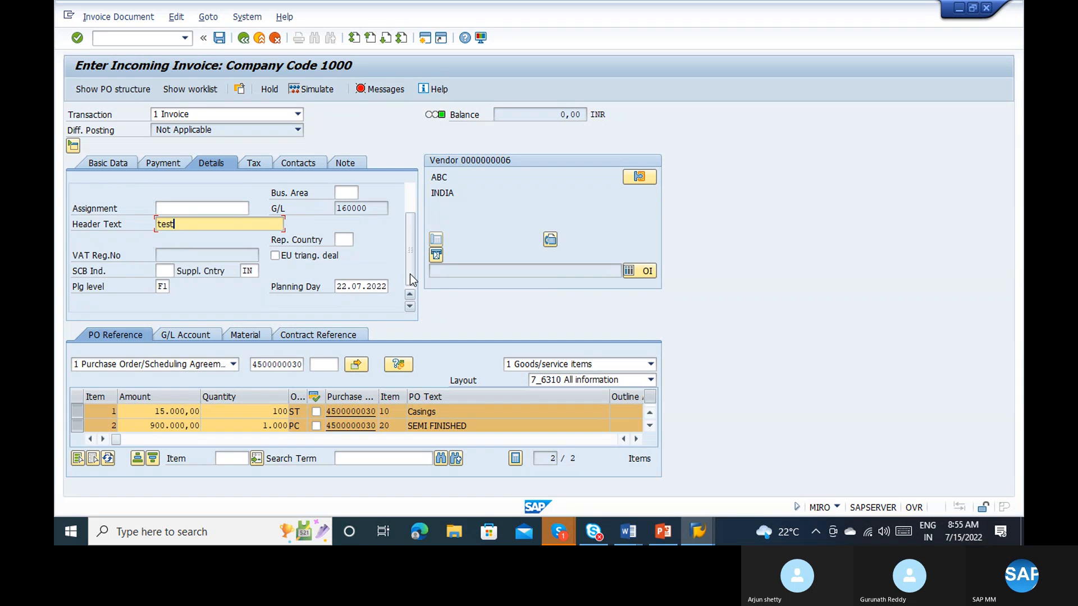
left_click(258, 161)
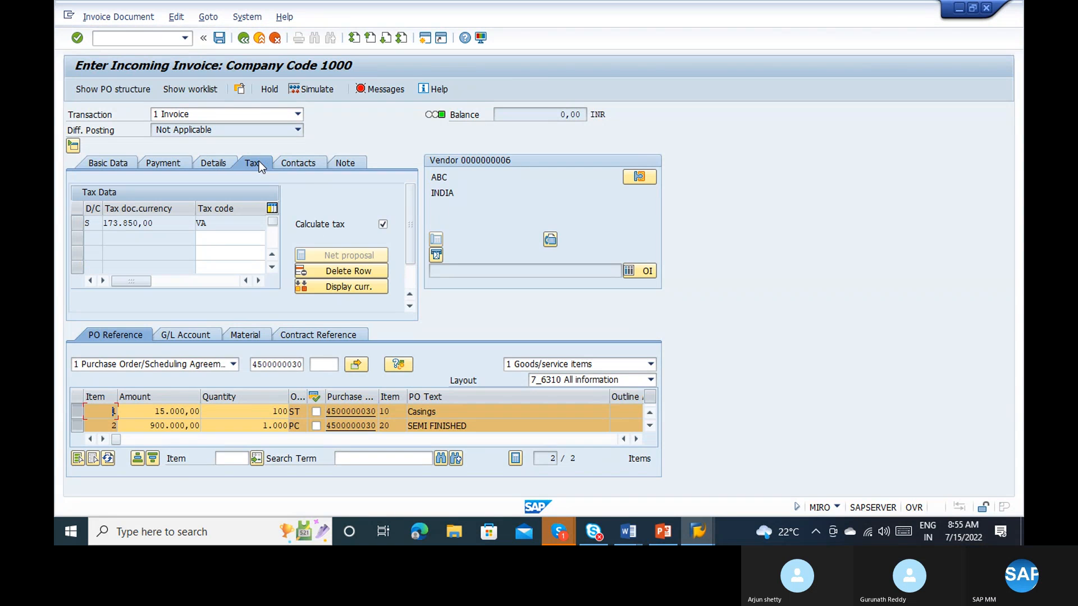
left_click(307, 164)
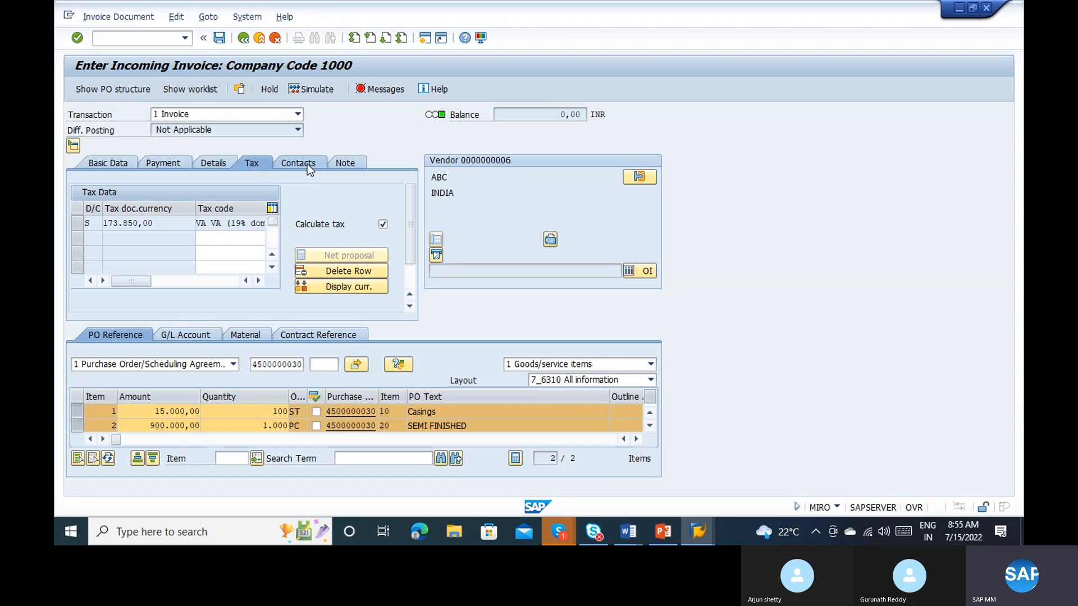
left_click(364, 93)
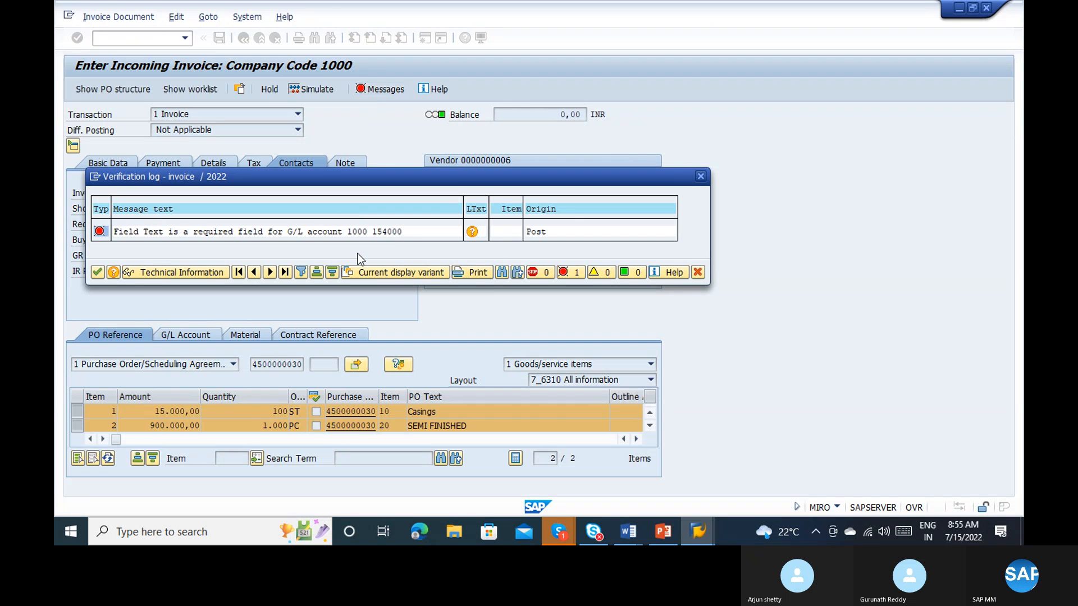
left_click(97, 273)
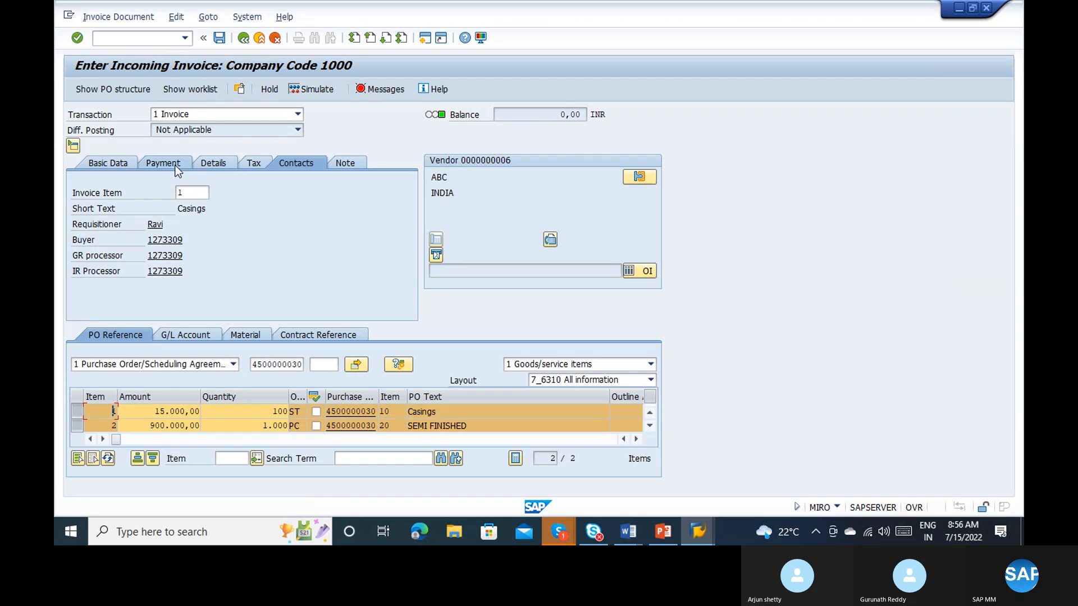
Step: Recheck the invoice's basic data, simulate the invoice again, and read its verification log
left_click(114, 164)
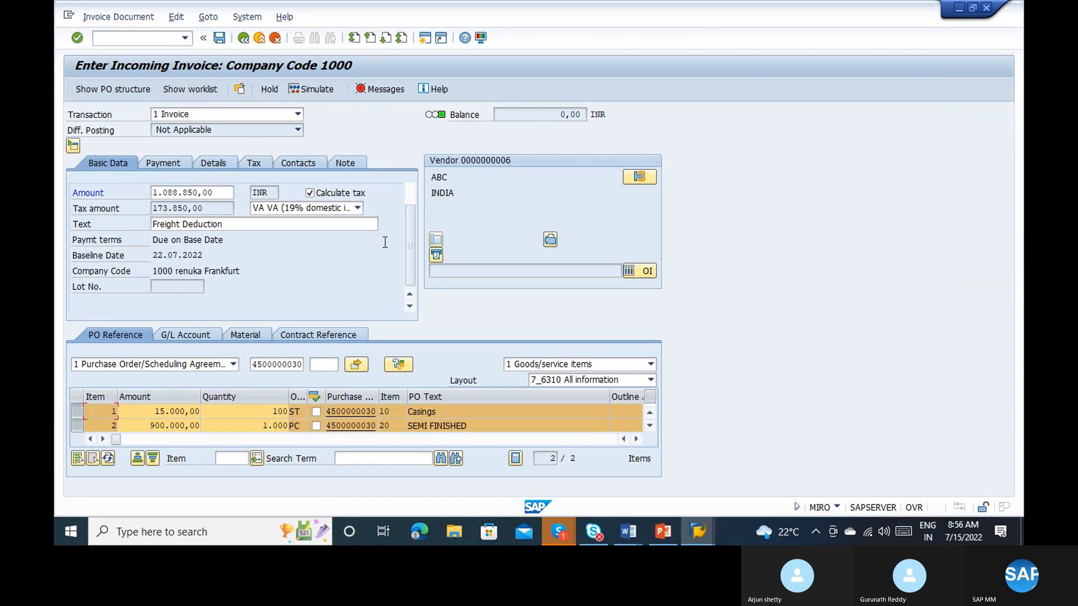
left_click(405, 193)
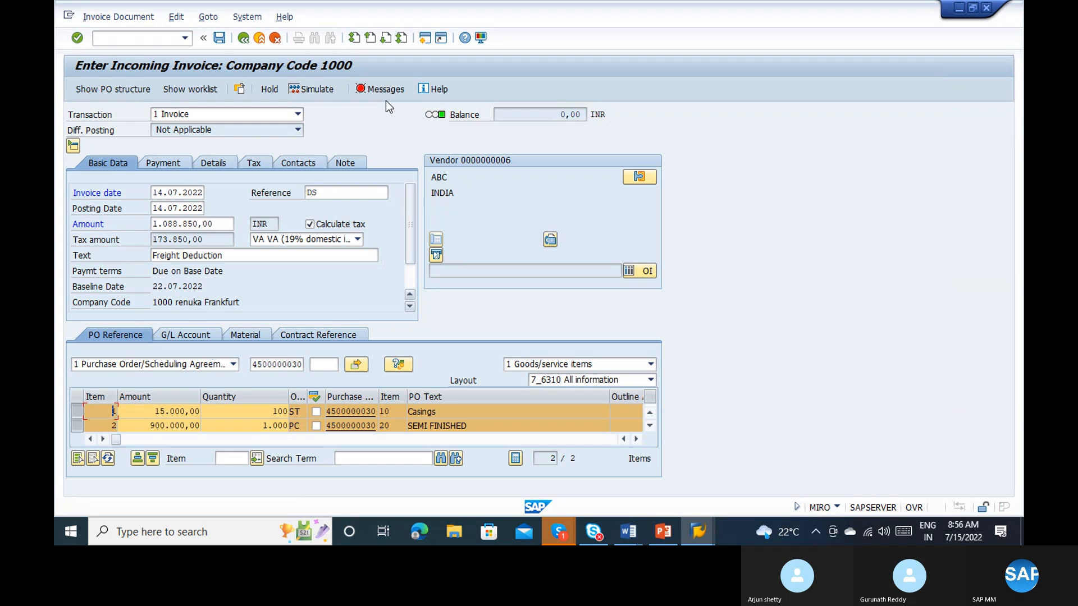
left_click(324, 92)
left_click(385, 89)
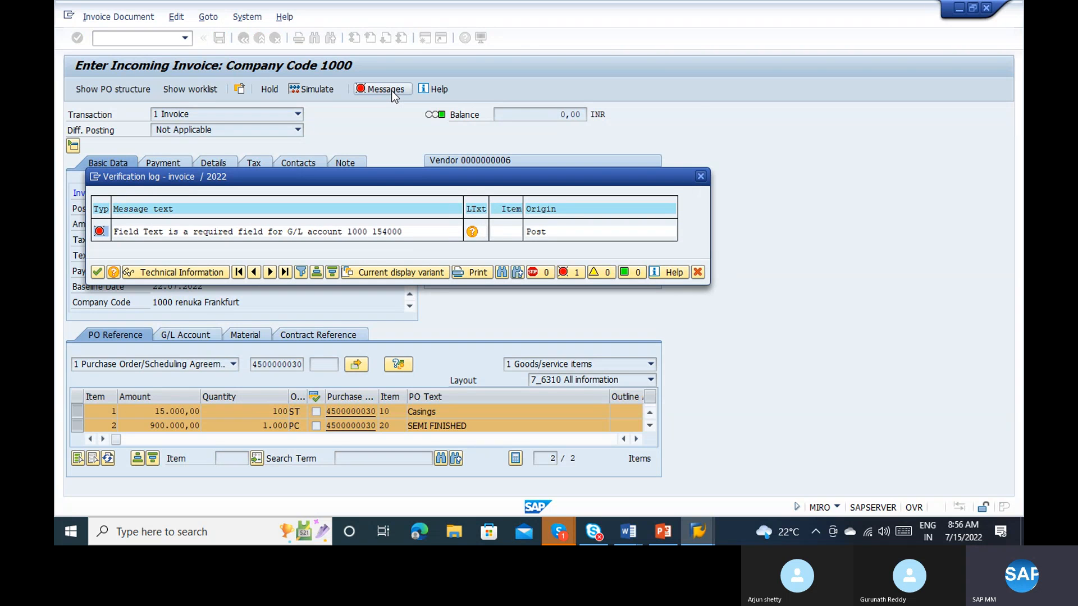
left_click(702, 175)
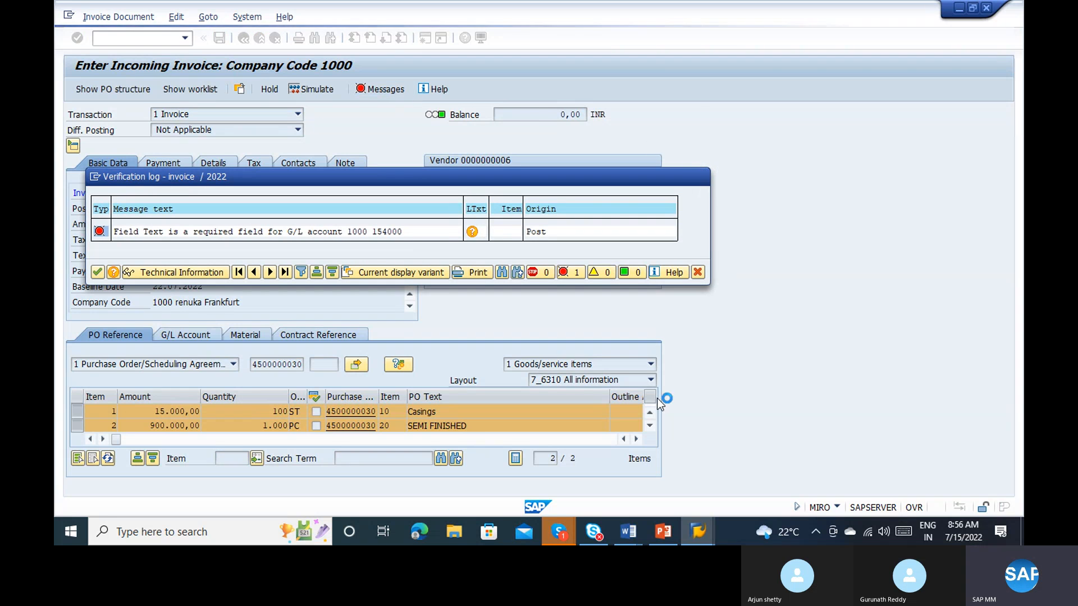
Step: Enter the item text ABC for the Casings item and NXJS for the SEMI FINISHED item of the invoice
left_click(155, 442)
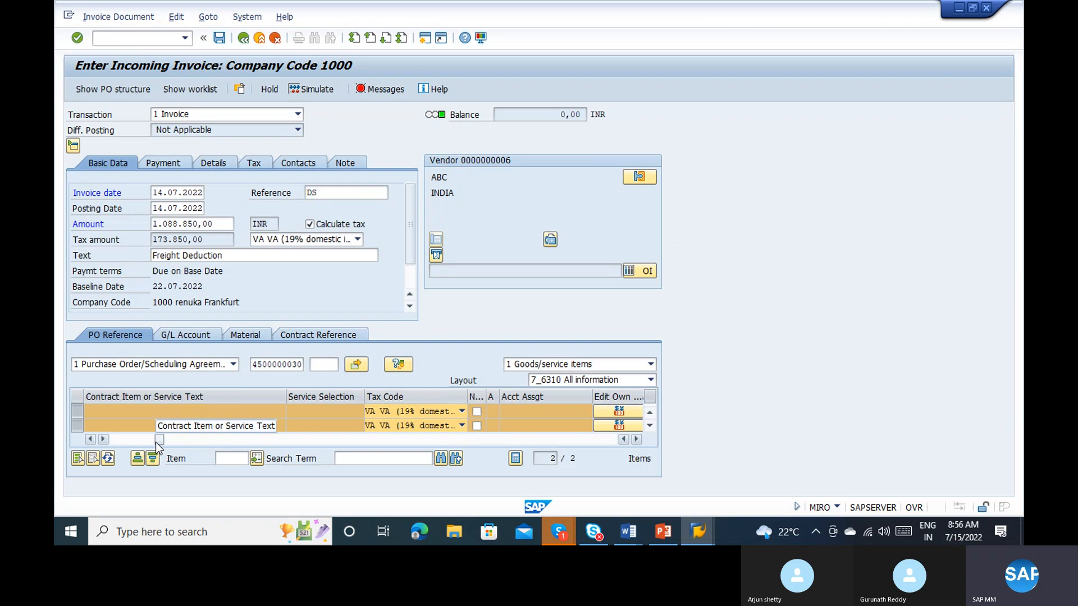
left_click(194, 442)
left_click(225, 440)
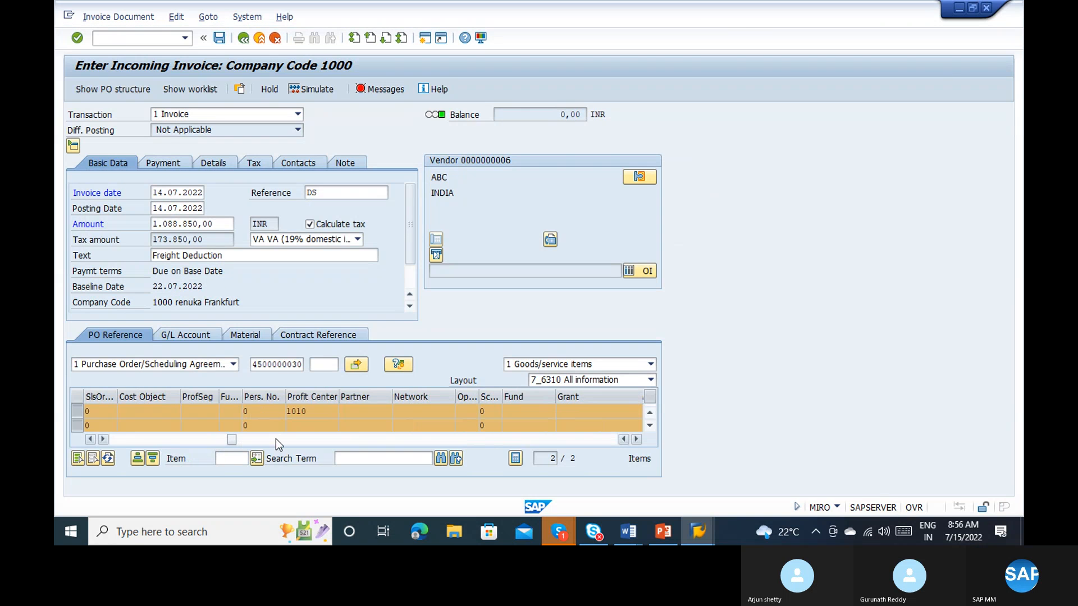
left_click(275, 439)
left_click(325, 439)
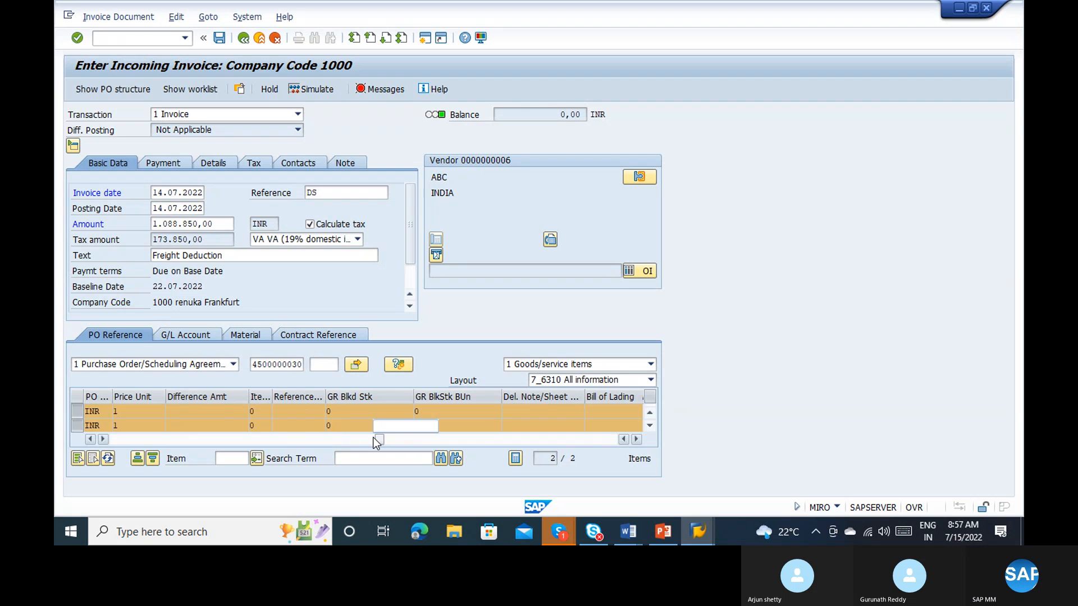
left_click(376, 441)
left_click(397, 441)
left_click(435, 440)
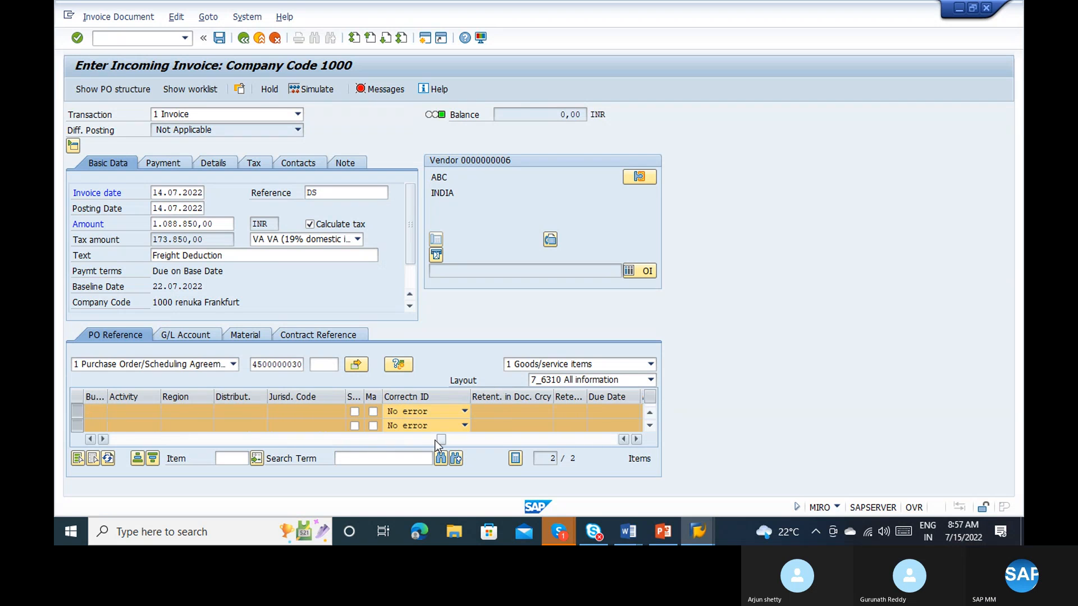
left_click(462, 440)
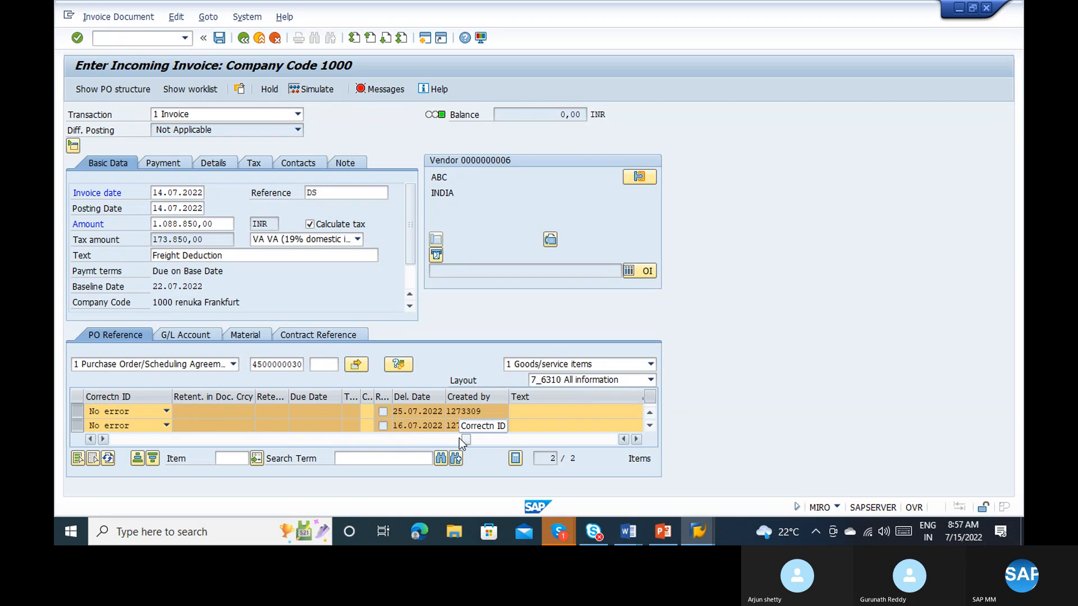
left_click(522, 408)
type("ABC")
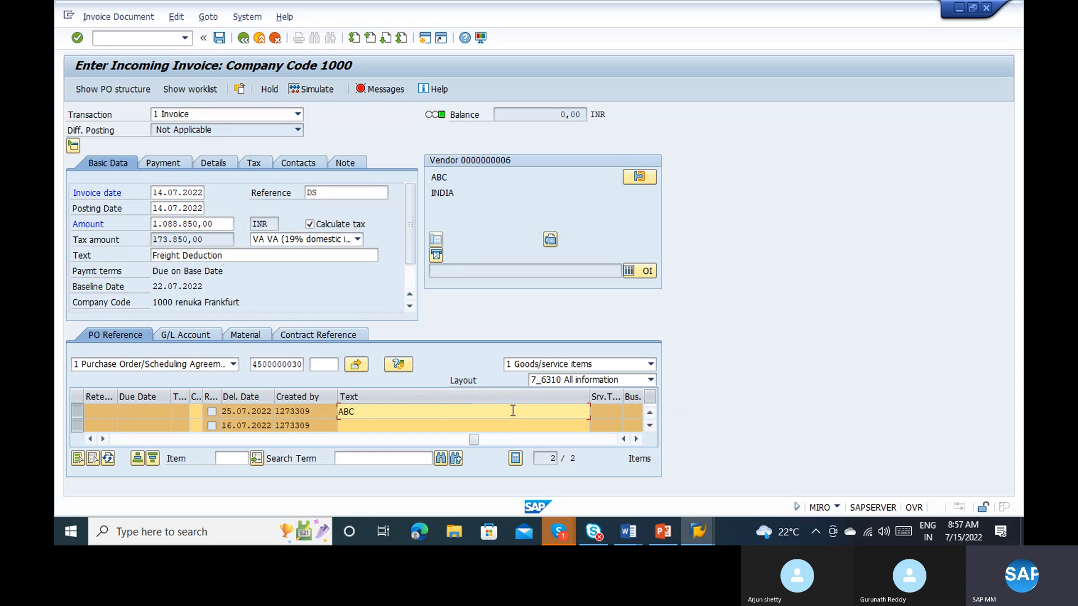
left_click(474, 426)
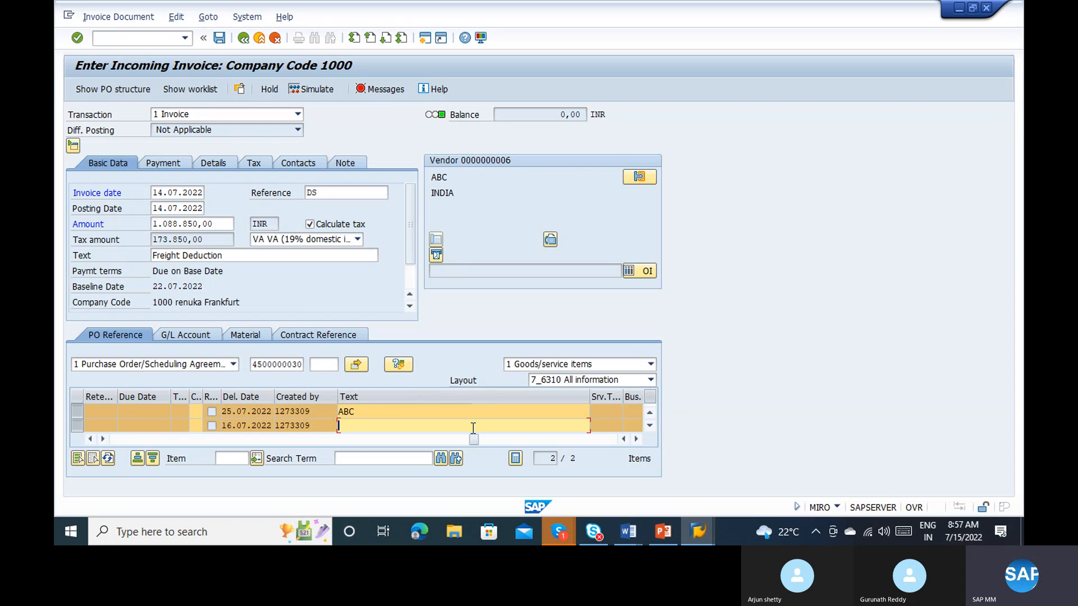
type("NXJS")
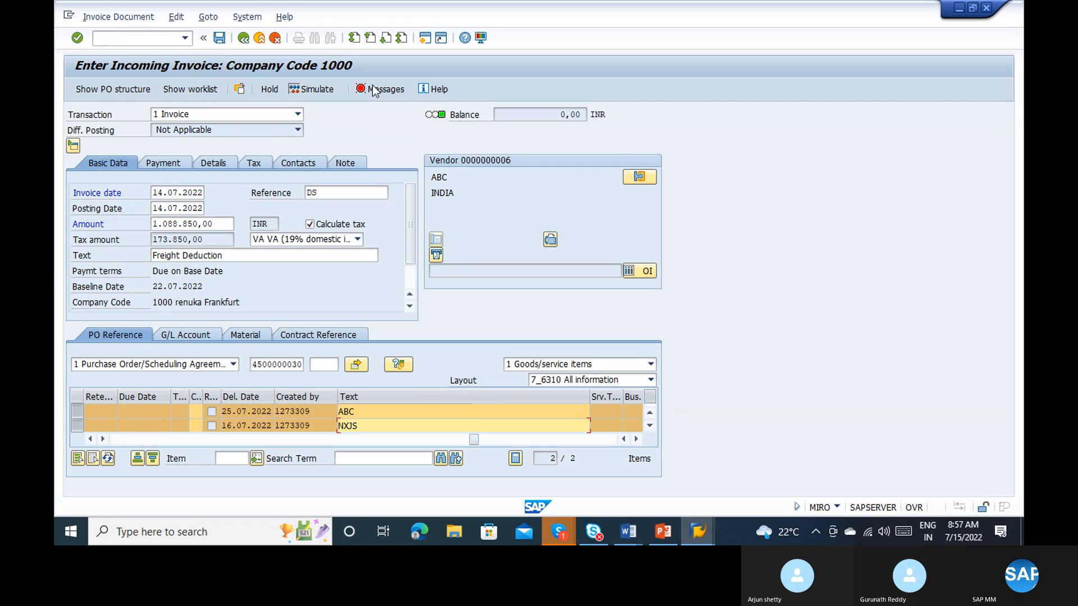
key("Return")
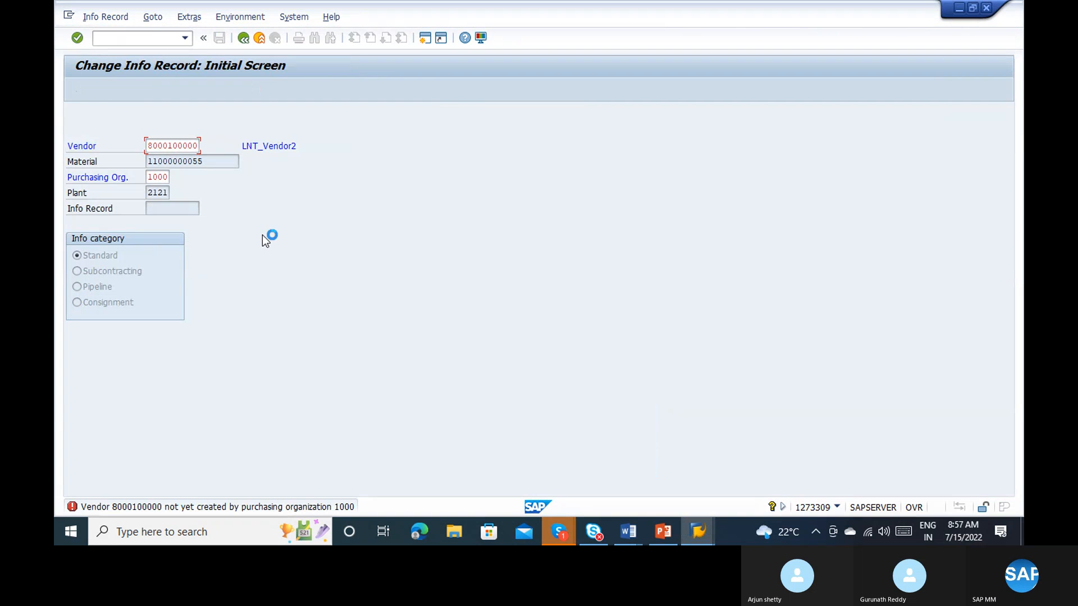
Step: Stop the info record change transaction, and simulate the invoice in the other session
key("alt+space")
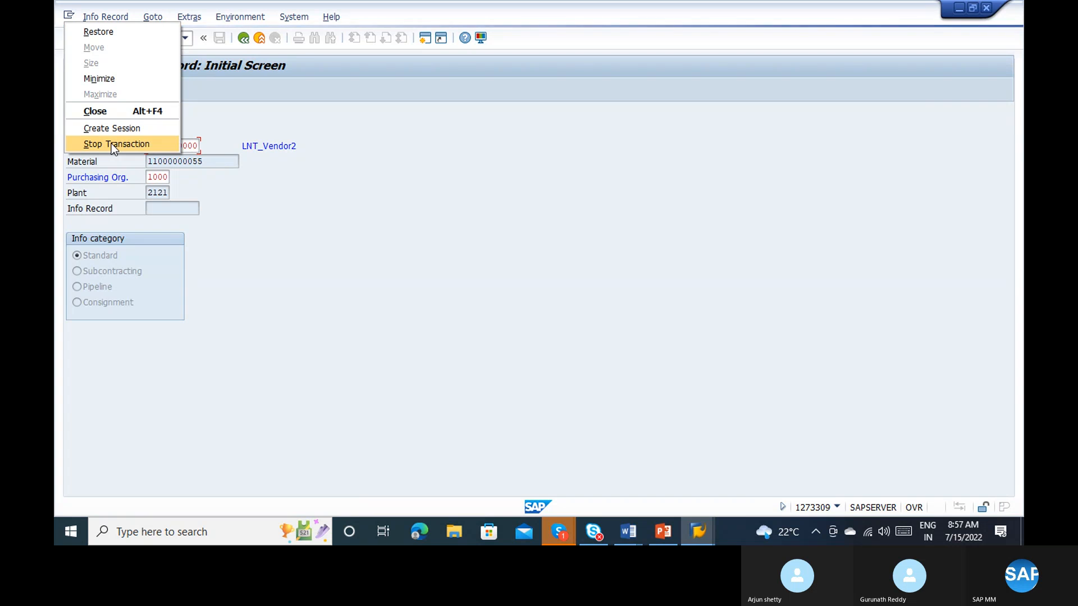
left_click(290, 215)
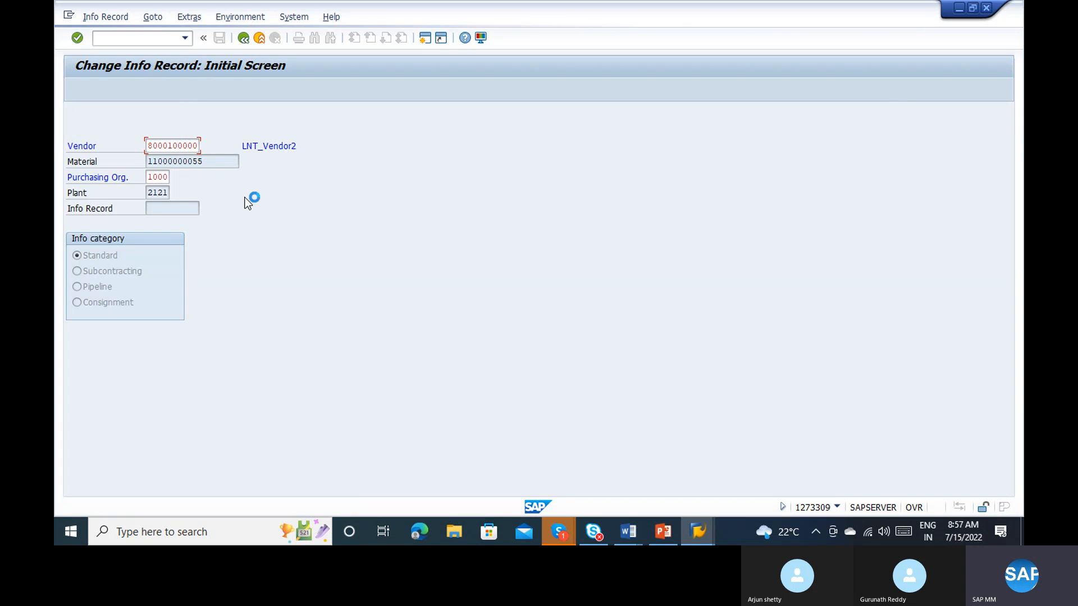
left_click(69, 15)
left_click(126, 141)
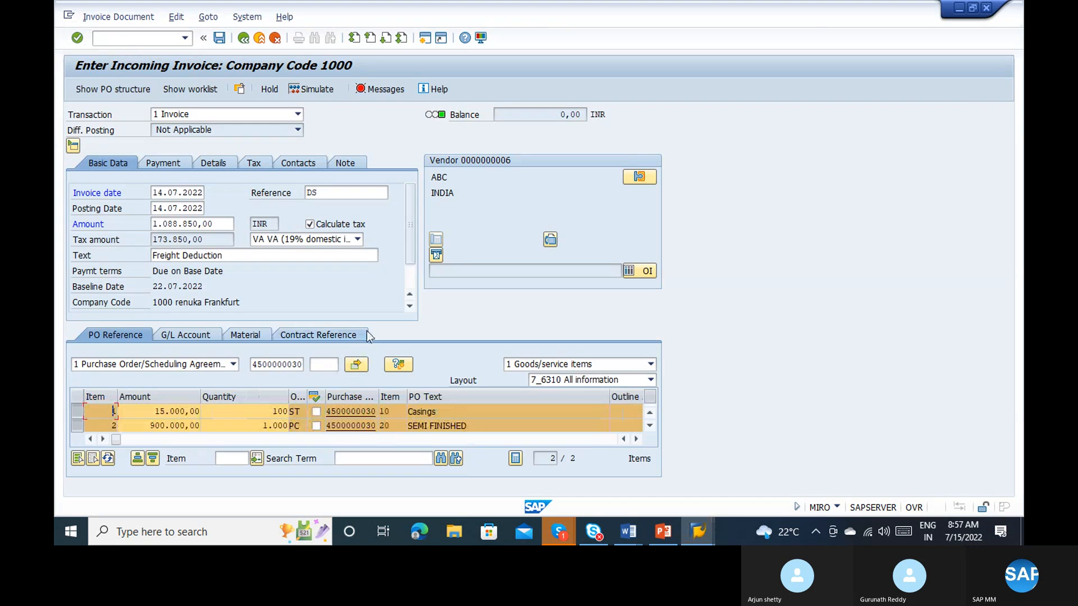
left_click(325, 87)
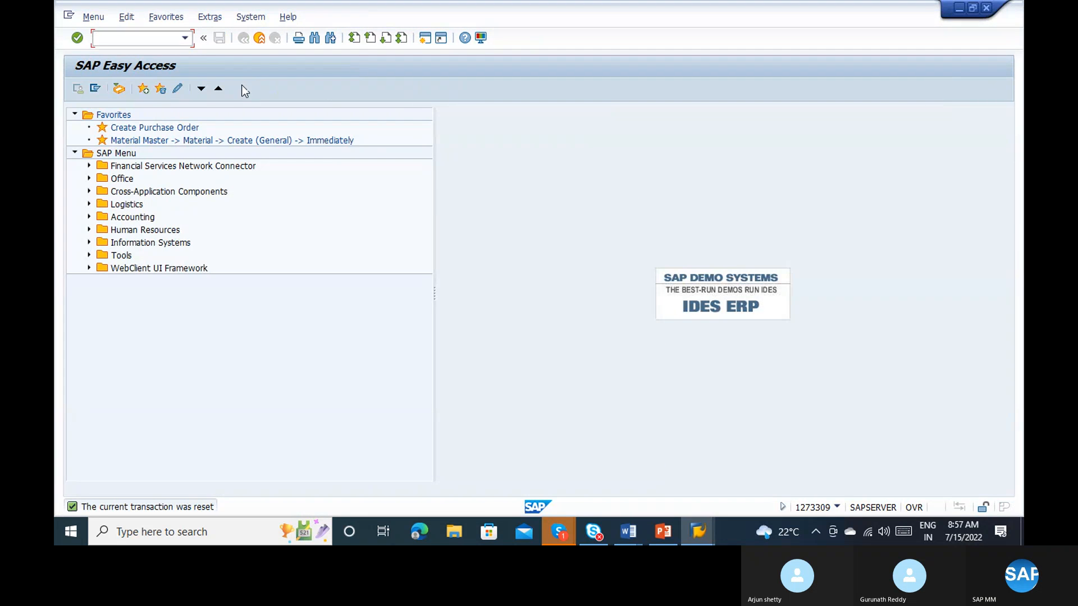
Step: Start the info record change transaction ME12, and try to post the simulated invoice in the other session
type("me1")
key("Return")
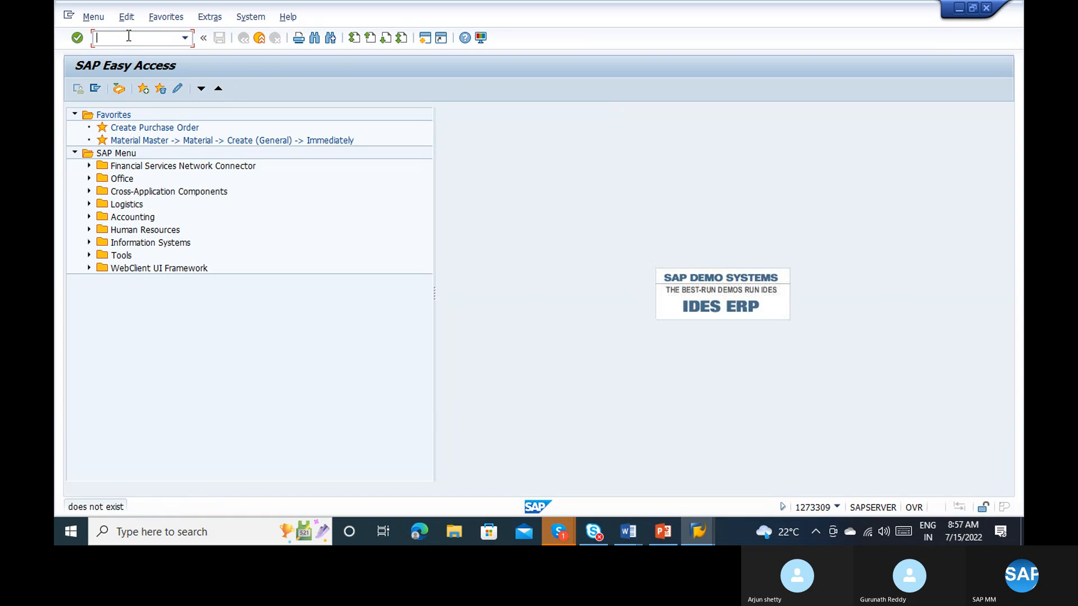
type("2")
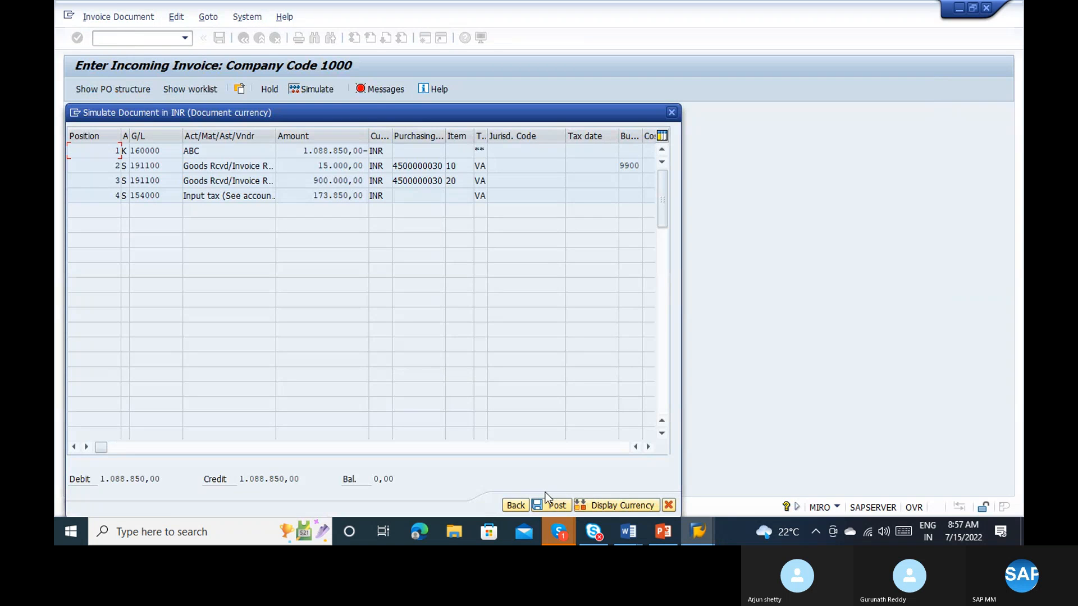
left_click(549, 506)
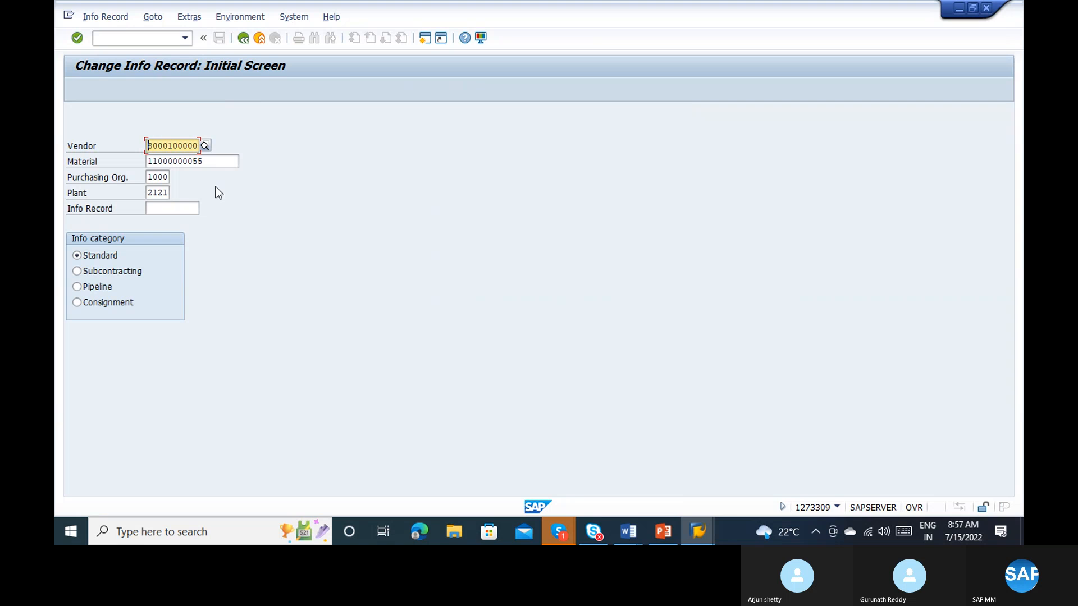
Step: Set the purchasing organization to 2121 for the info record and open its first purchasing organization data screen
key("Tab")
key("Tab")
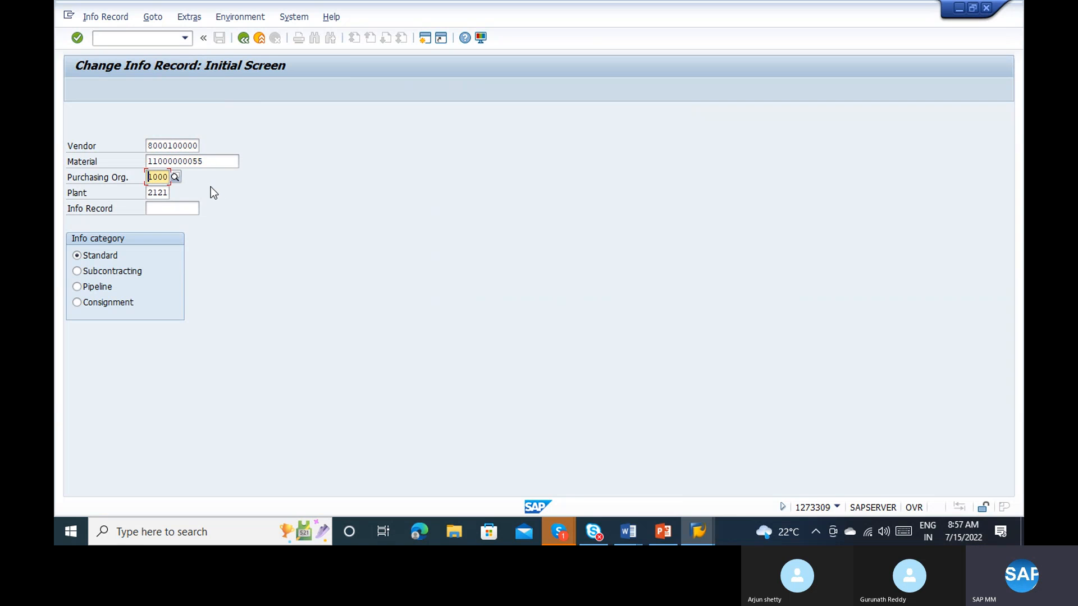
type("2121")
key("Delete")
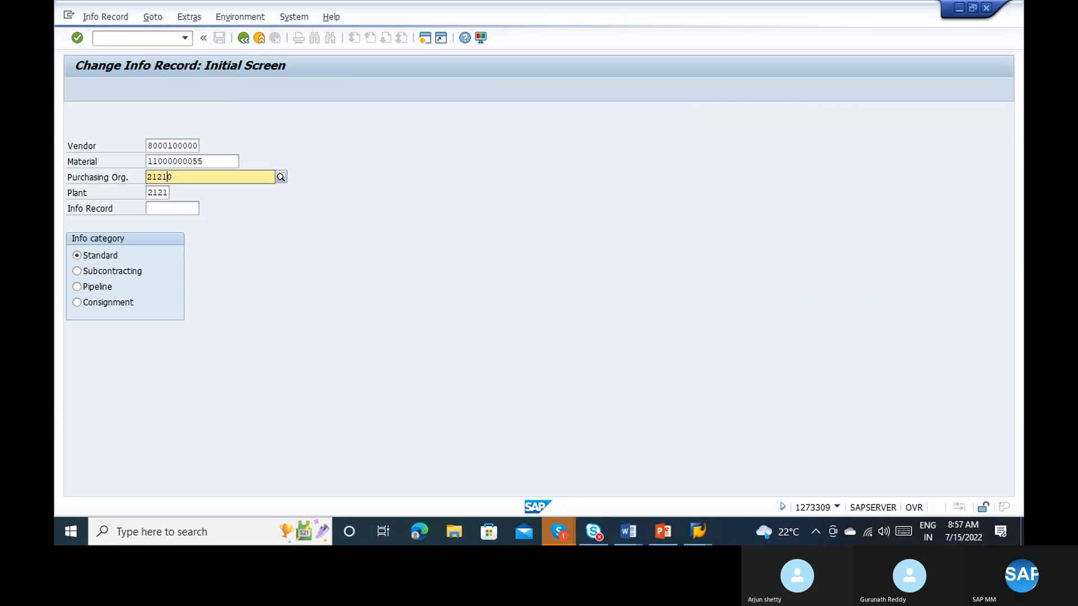
key("Return")
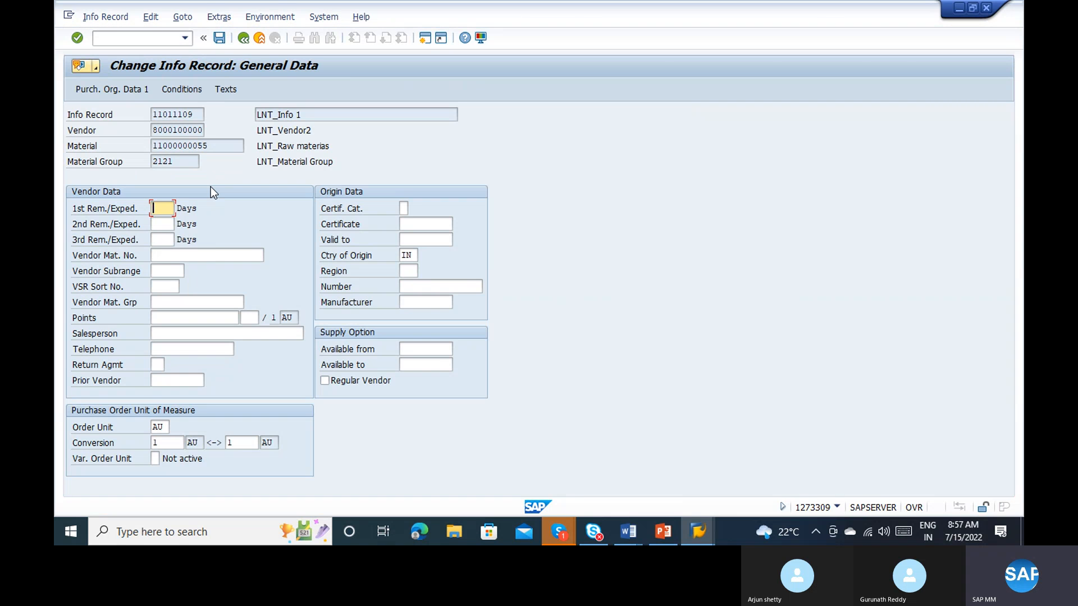
key("Return")
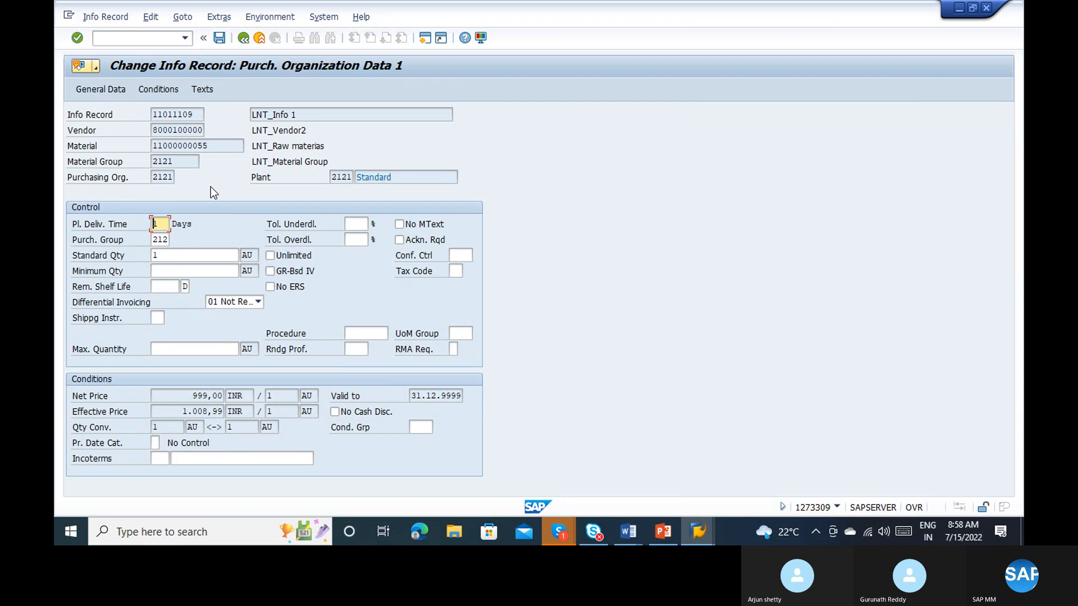
Step: Set the info record's tax code to V0, the zero tax code, and save the info record
left_click(456, 271)
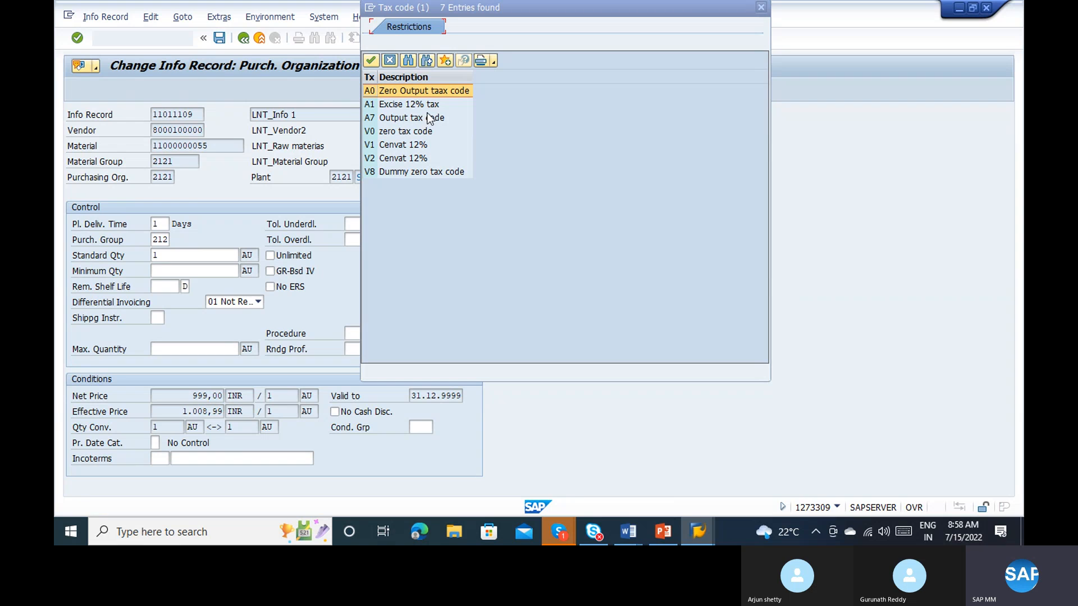
double_click(422, 171)
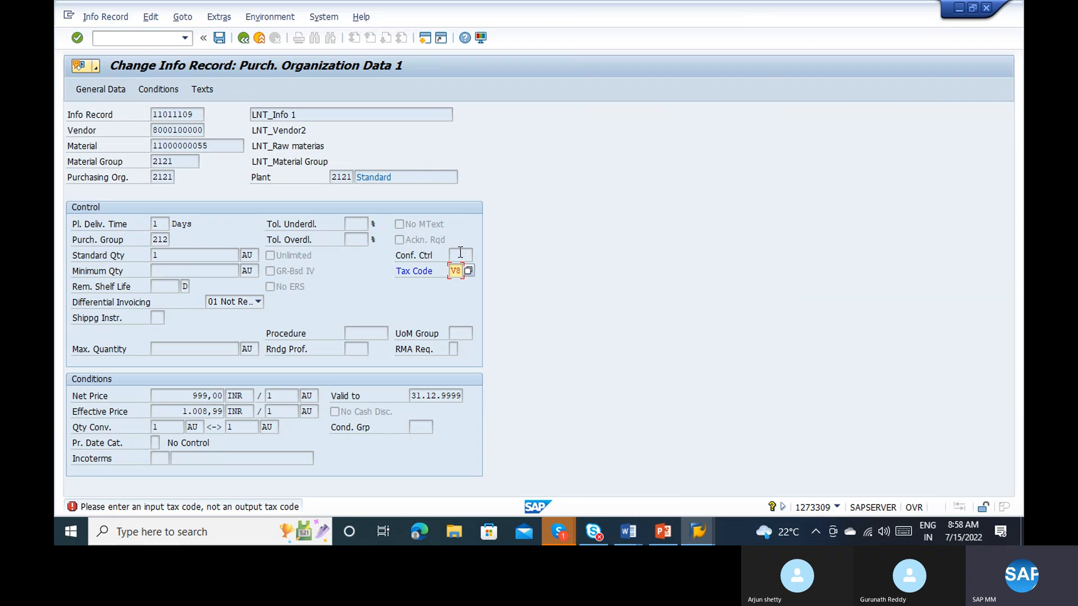
left_click(467, 270)
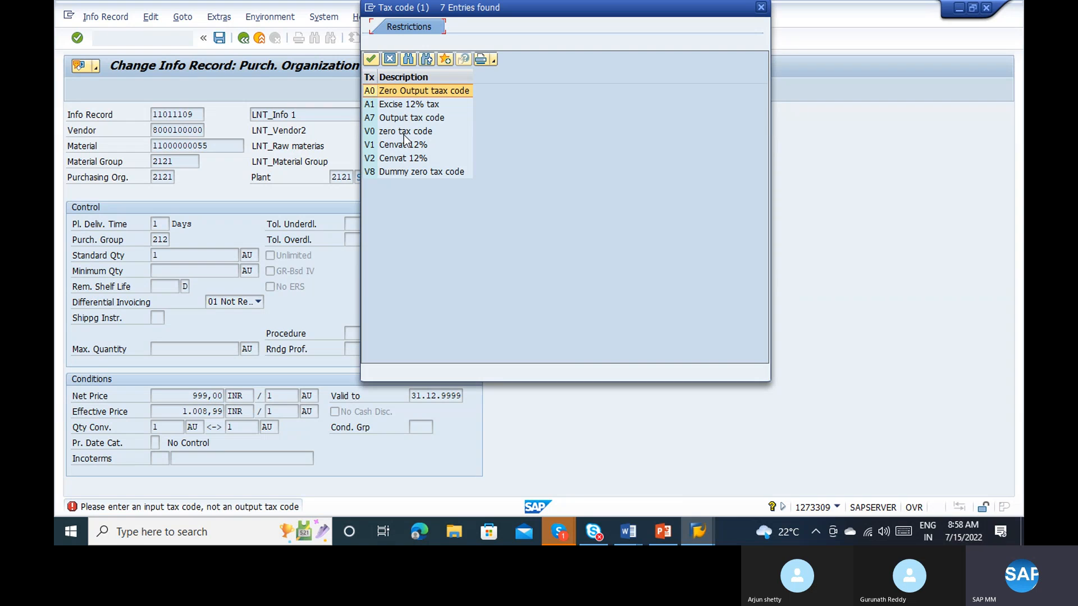
double_click(404, 134)
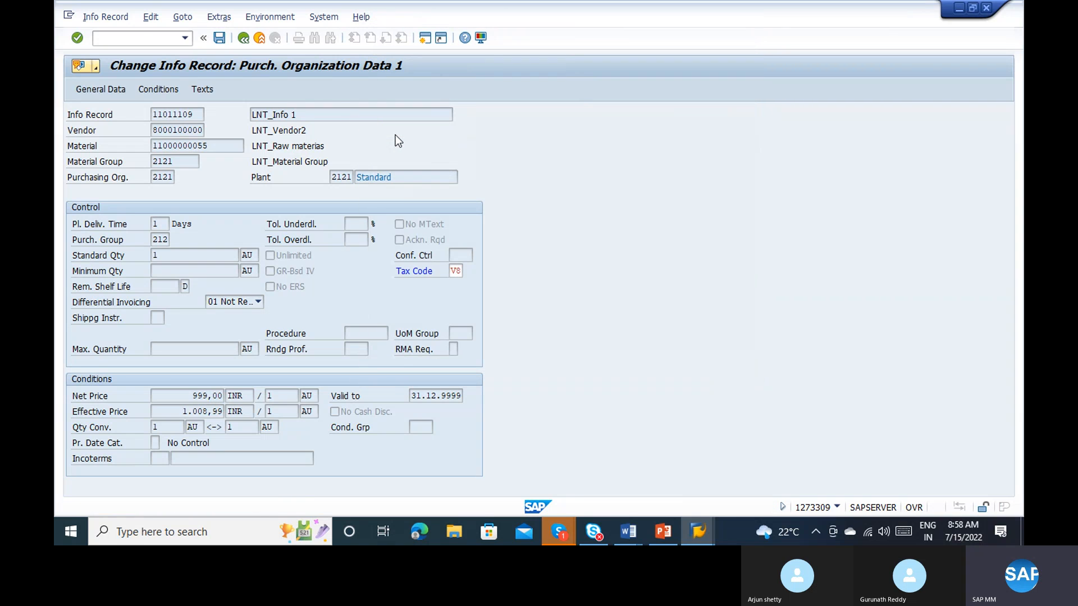
key("Return")
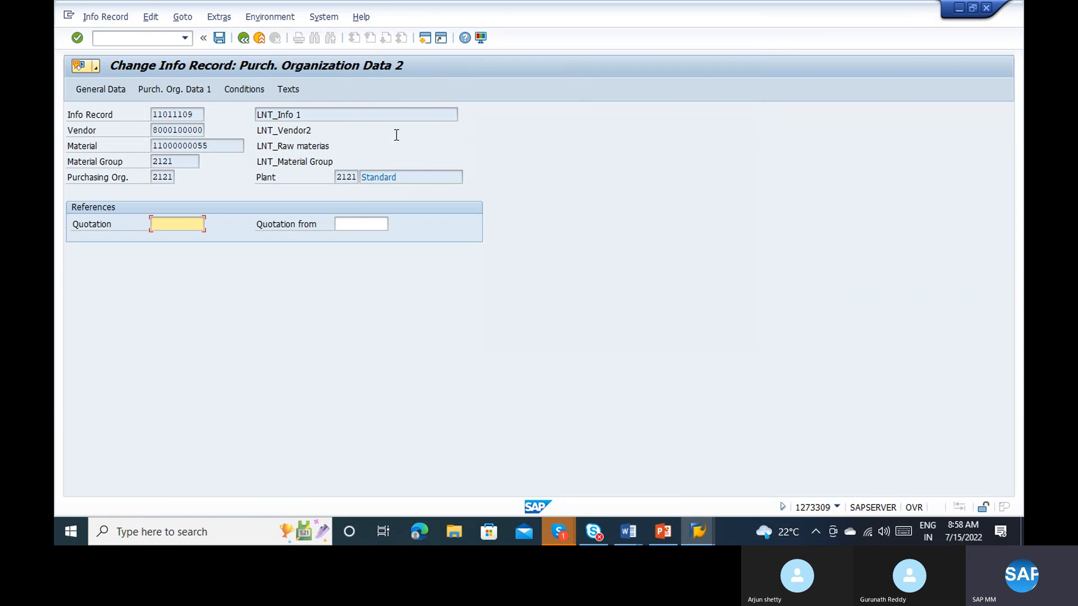
left_click(219, 39)
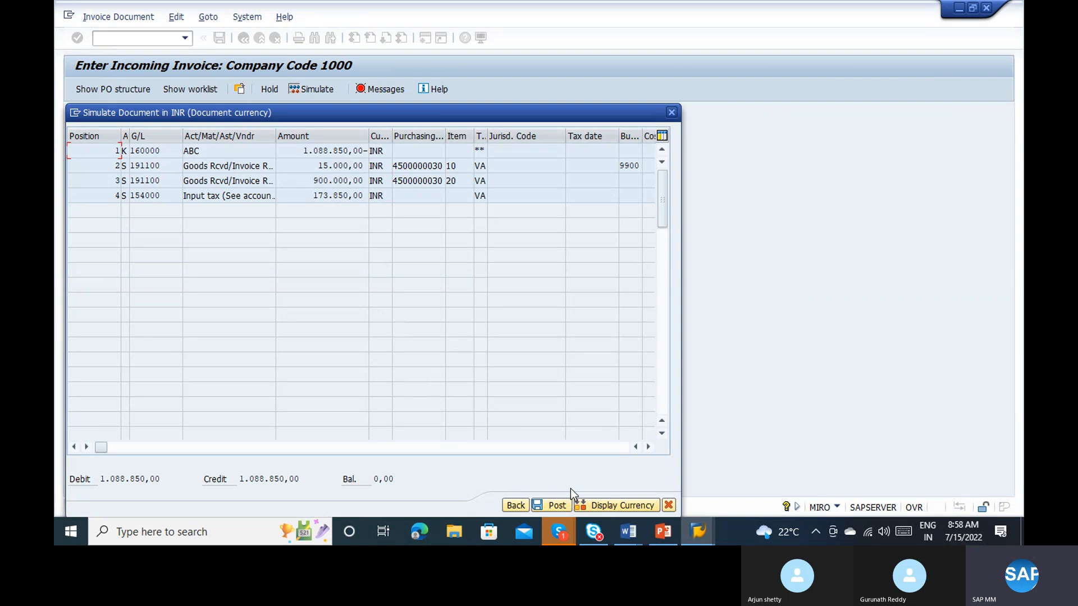
Step: Try again to post the simulated invoice, and enter the transaction code /nme59n in the info record session
left_click(555, 505)
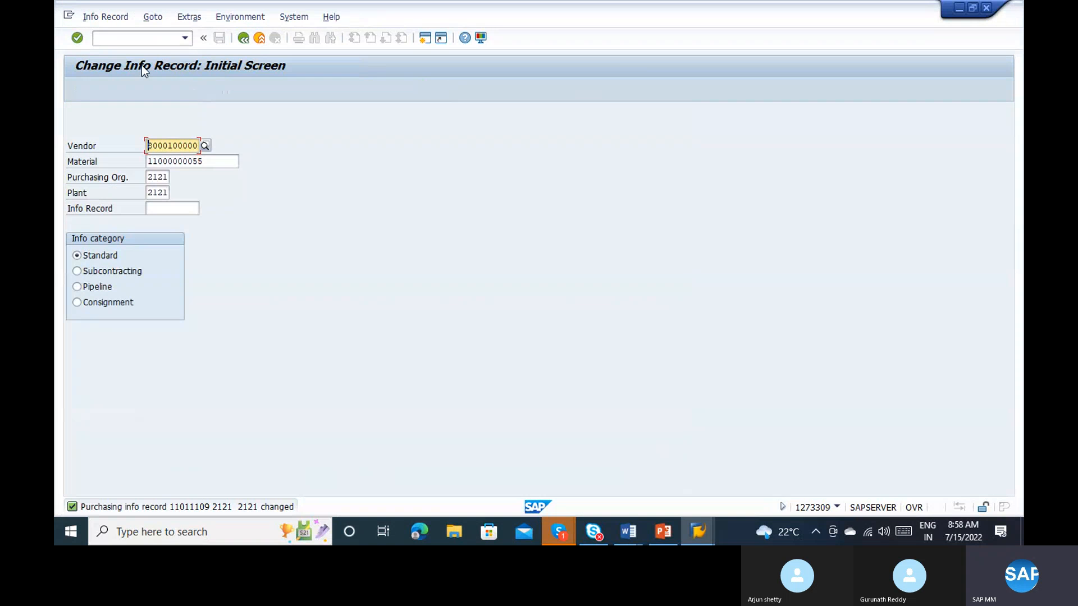
left_click(123, 46)
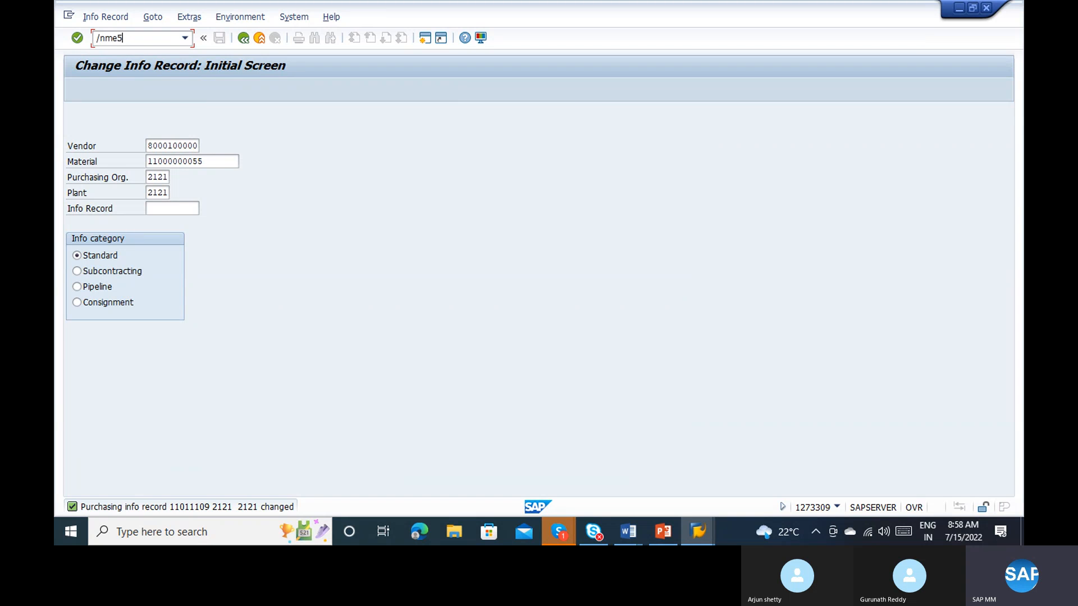
key("alt+Tab")
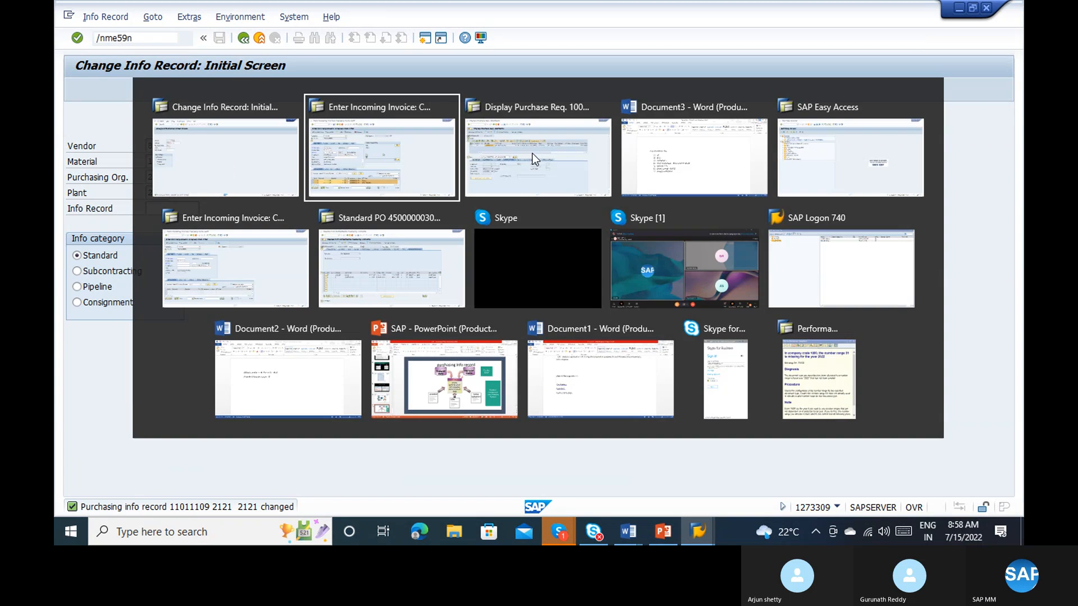
Step: Examine all columns of the incoming invoice's item list, its remaining basic data and its payment data
left_click(514, 169)
key("alt+Tab")
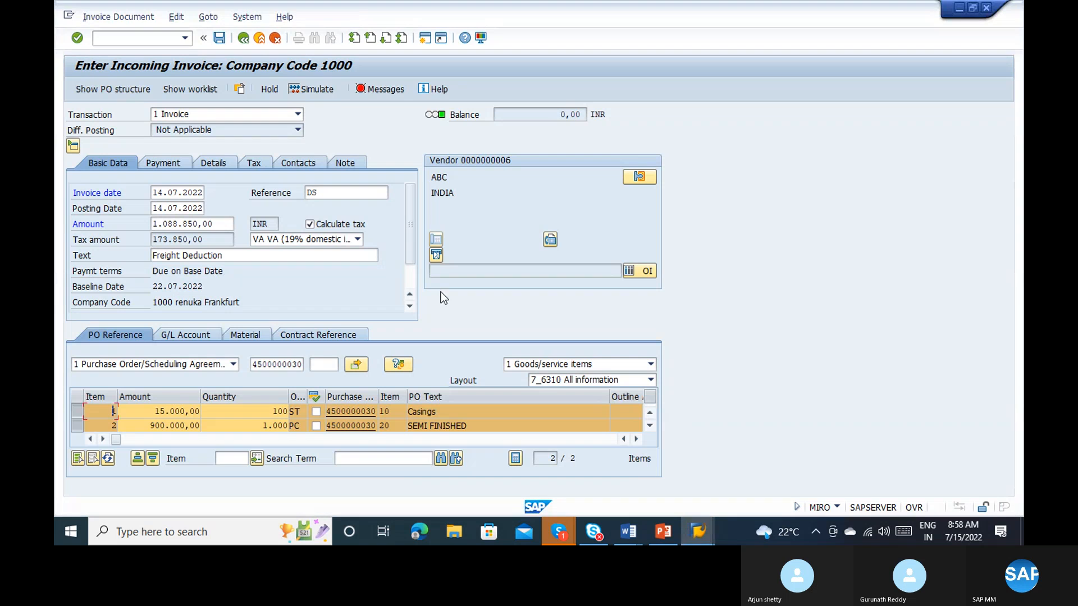
left_click(245, 439)
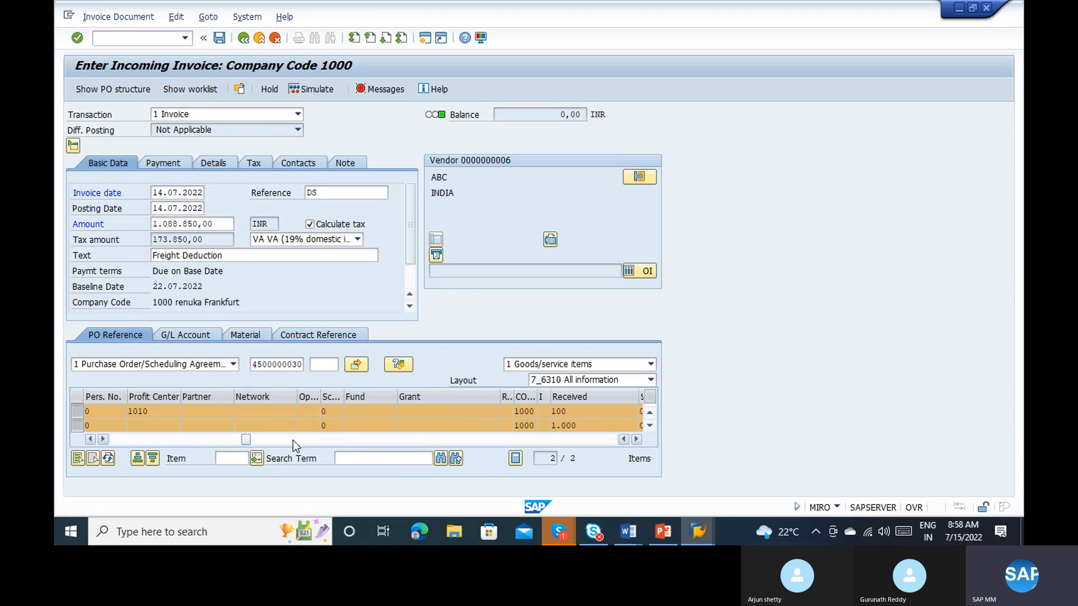
left_click(293, 441)
left_click(332, 443)
left_click(374, 440)
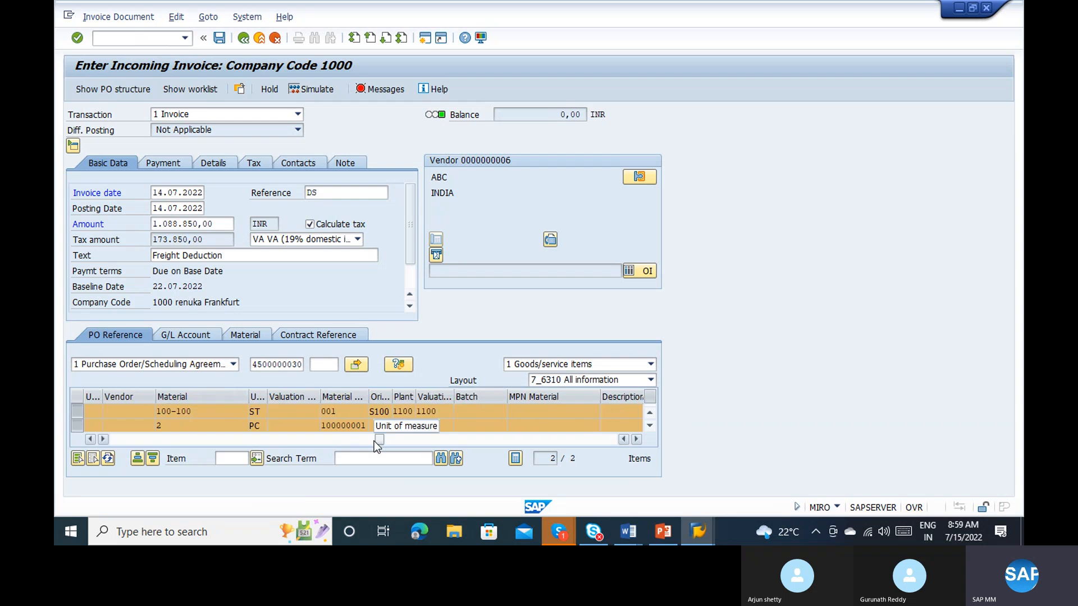
left_click(417, 440)
left_click(477, 440)
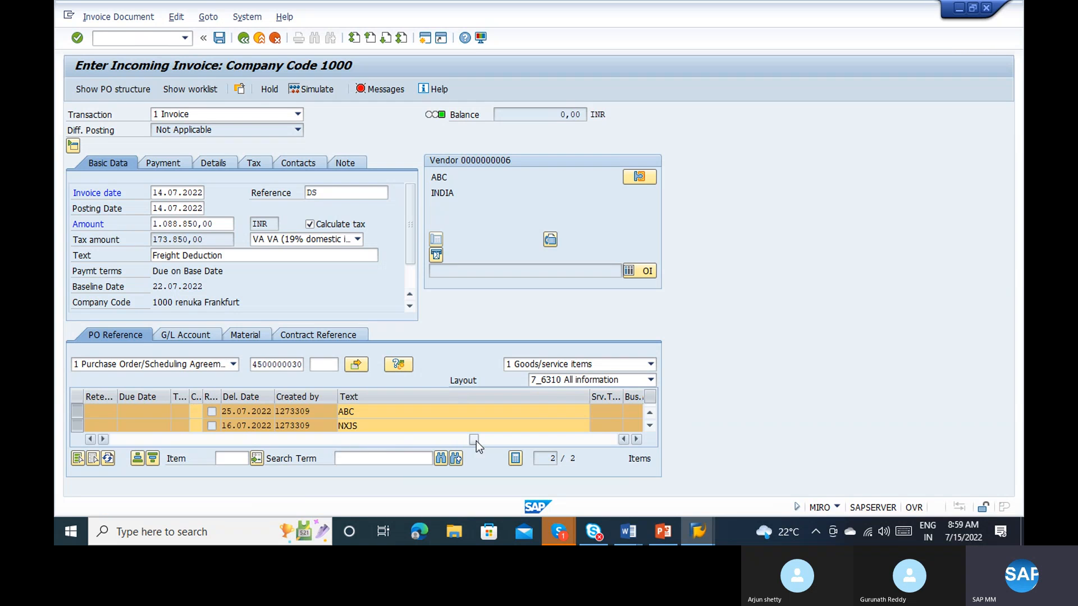
left_click(512, 442)
left_click(543, 438)
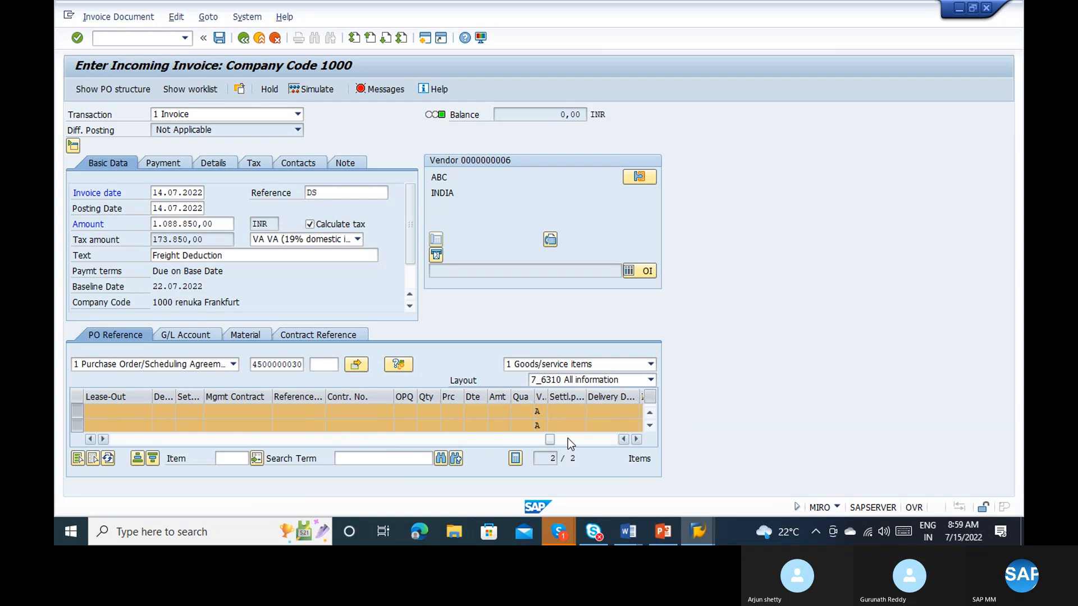
left_click(567, 438)
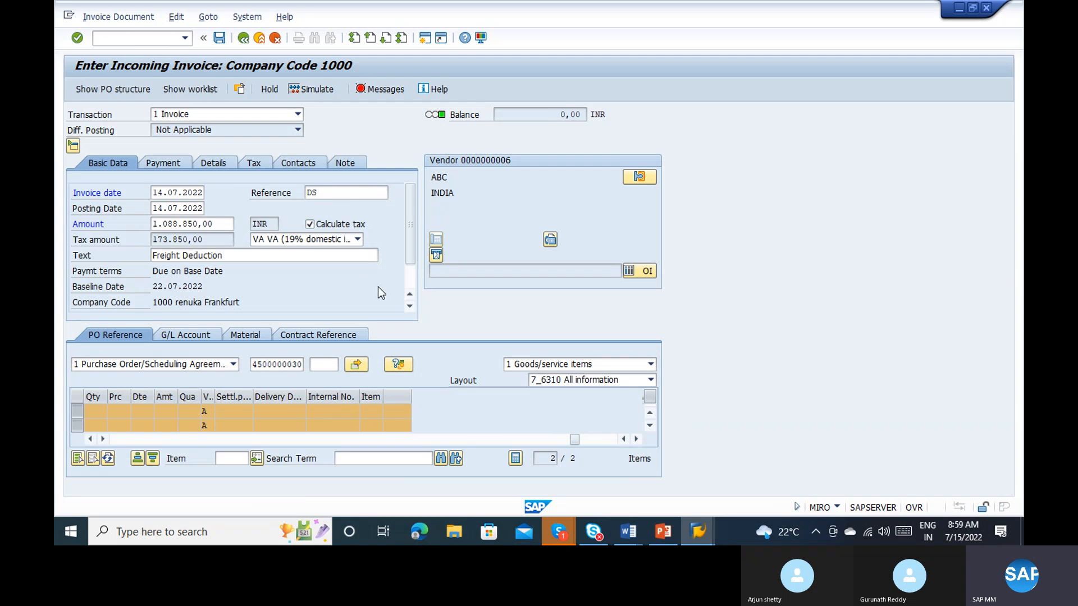
left_click(414, 274)
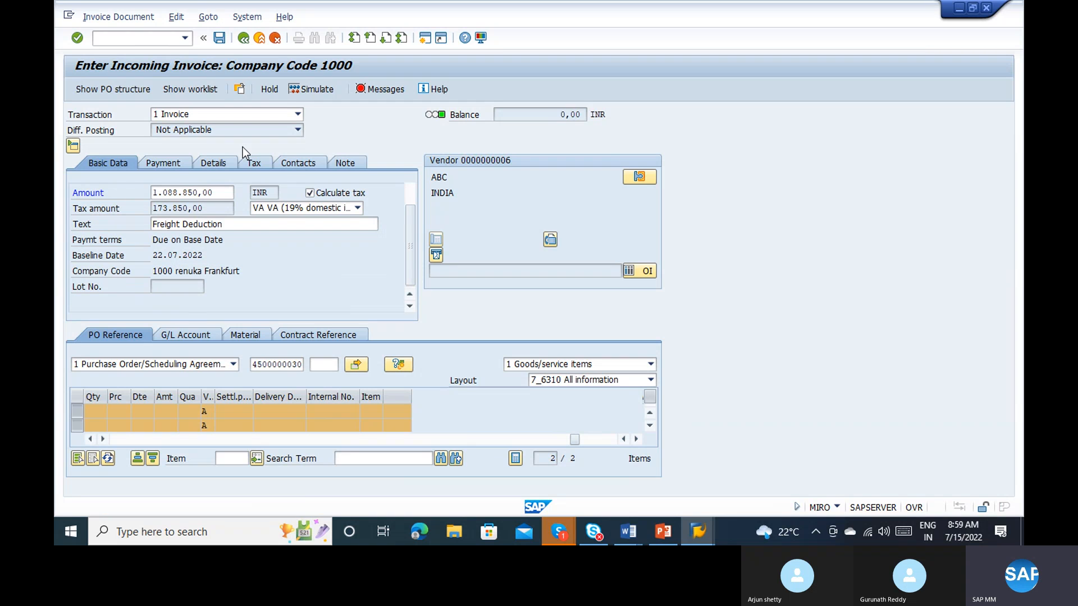
left_click(178, 169)
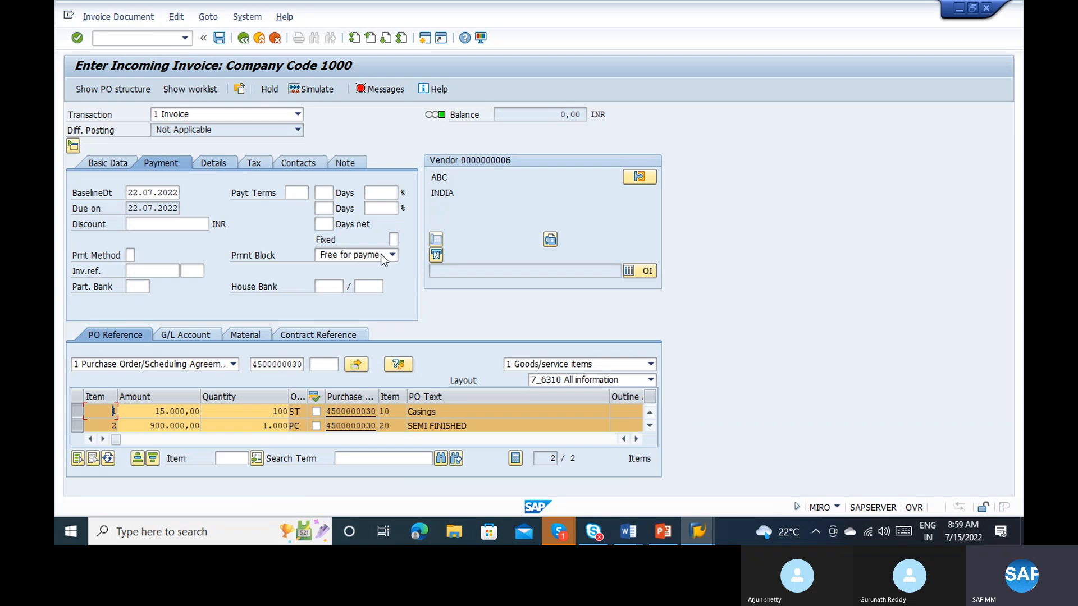
Step: Enter the assignment fdsfsf in the invoice's details and check the other detail fields
left_click(212, 163)
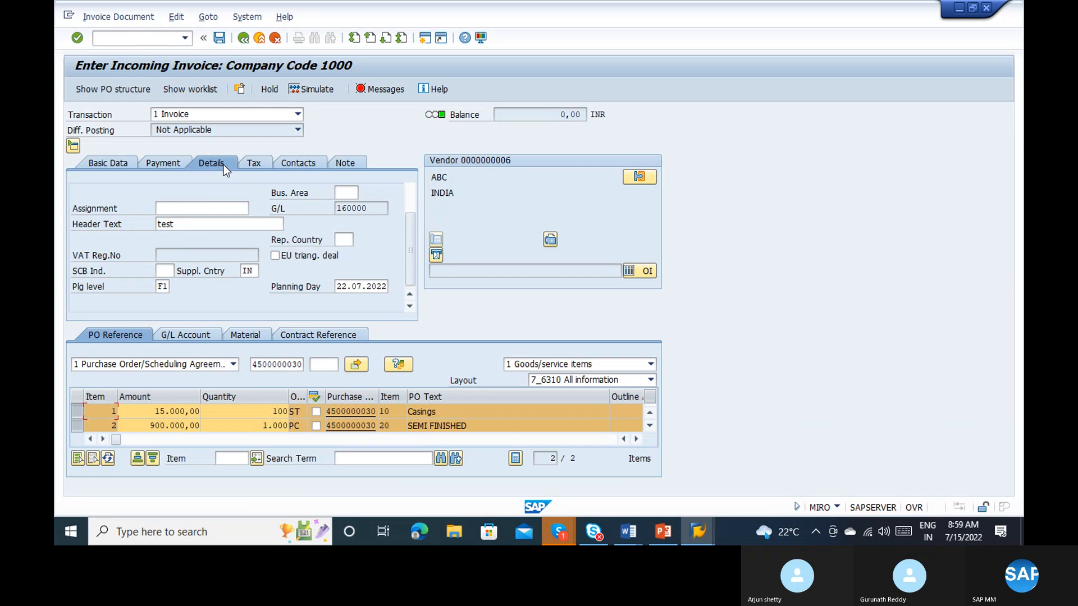
left_click(206, 204)
type("fdsfsf")
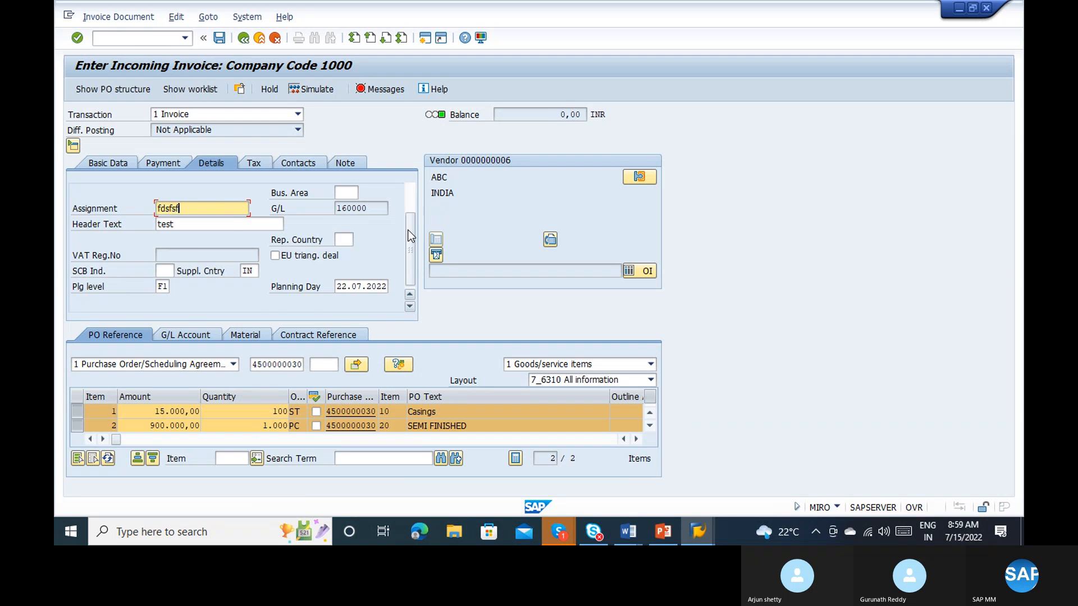
left_click_drag(410, 237, 409, 201)
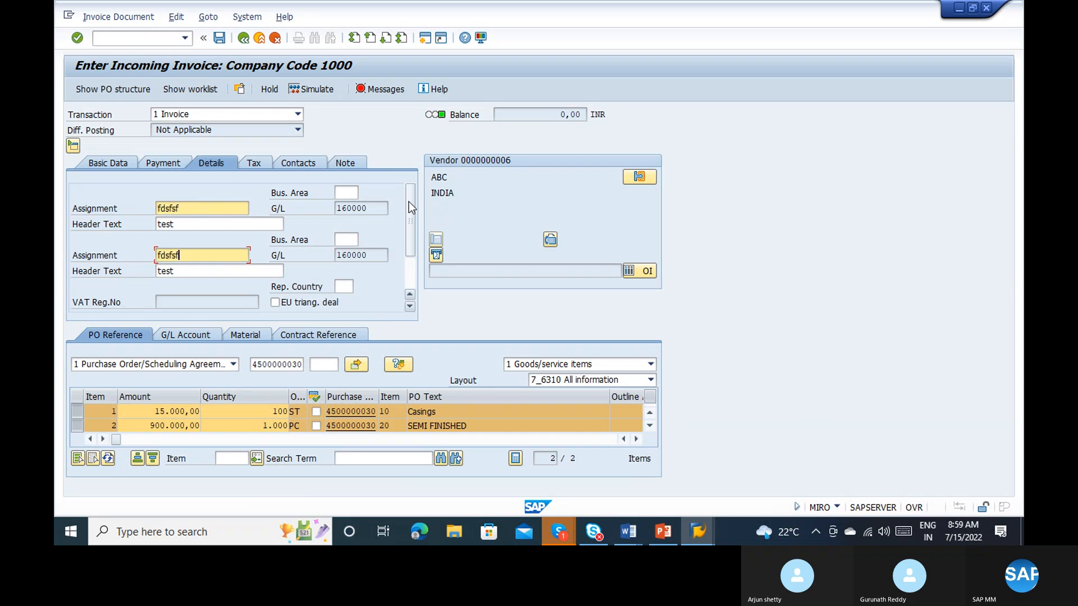
Step: Check the invoice's tax and contact data, and enter the note text safaf
left_click(253, 163)
left_click(315, 164)
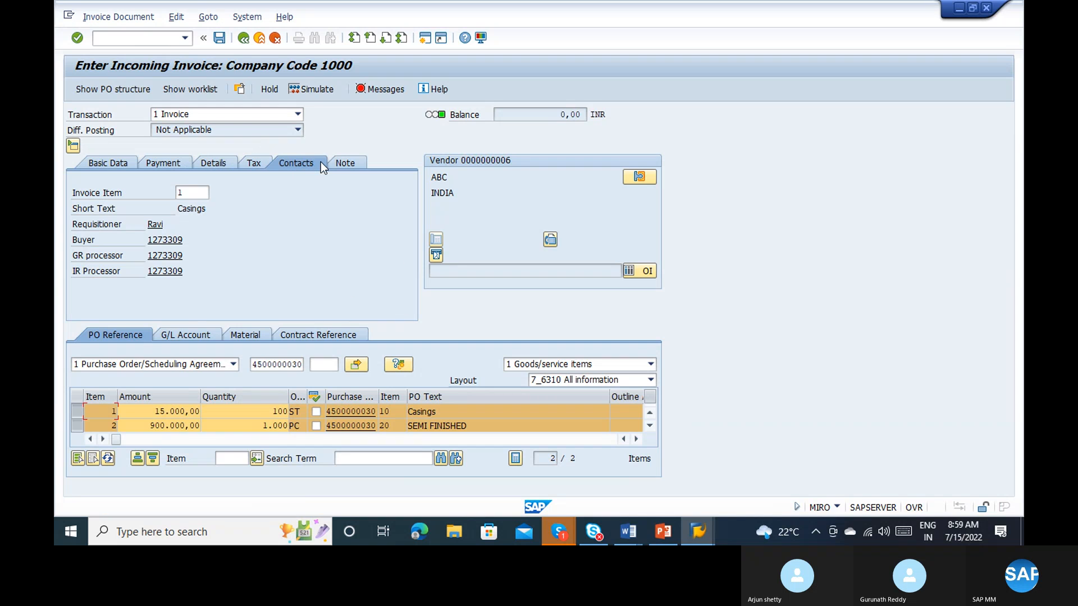
left_click(344, 163)
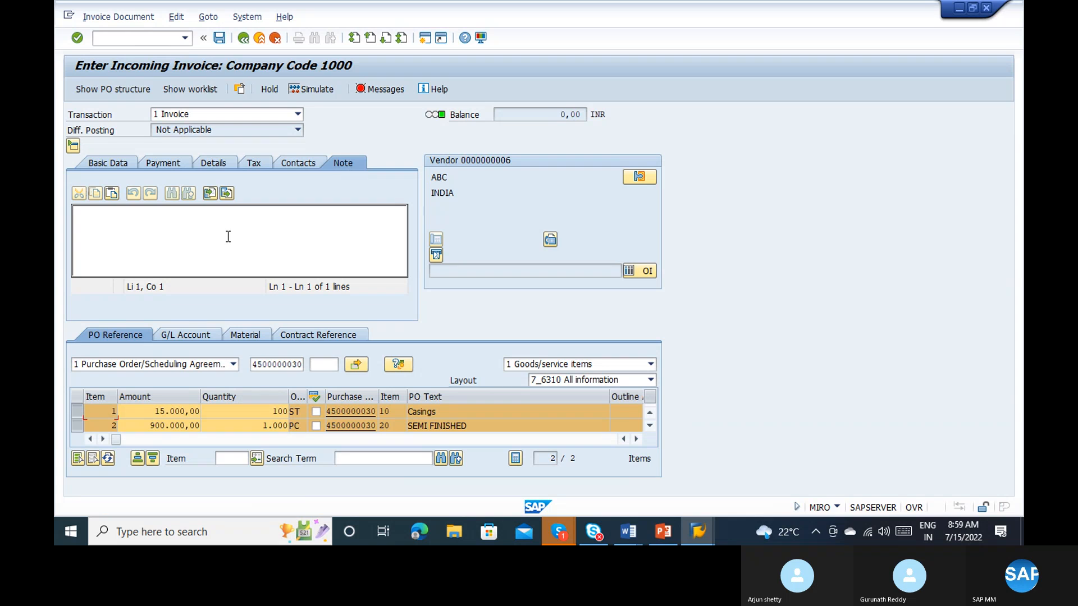
type("safaf")
Step: Simulate the invoice document with the new assignment and note
left_click(208, 18)
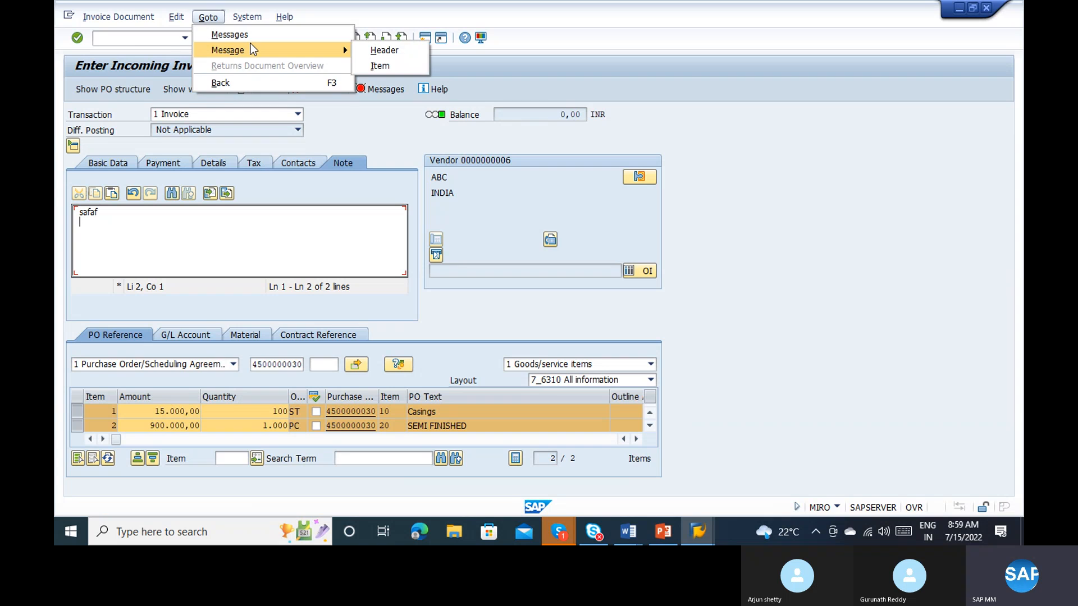
mouse_move(178, 11)
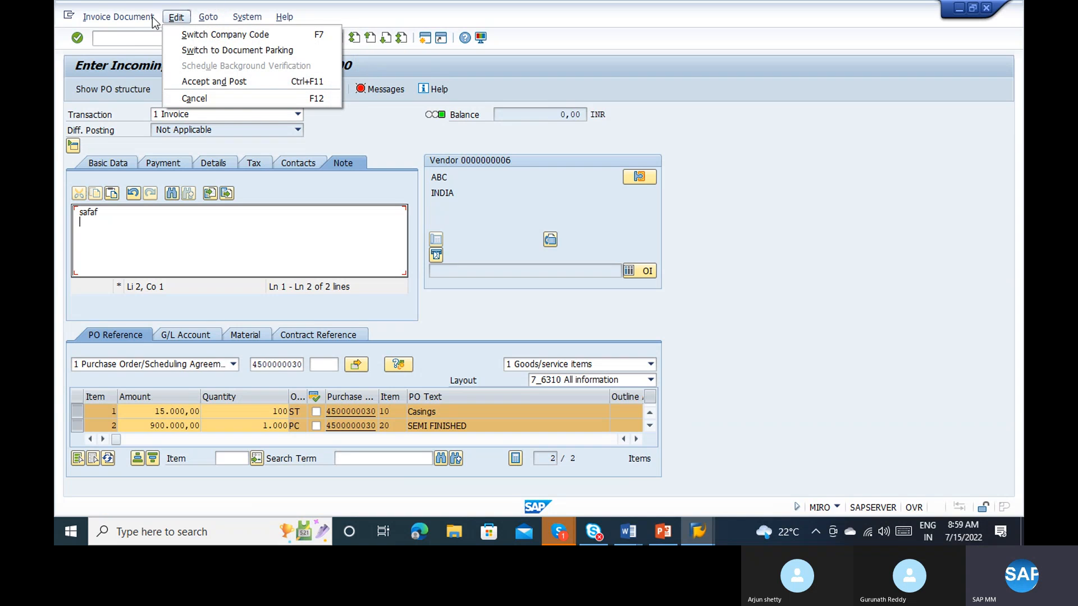
mouse_move(136, 21)
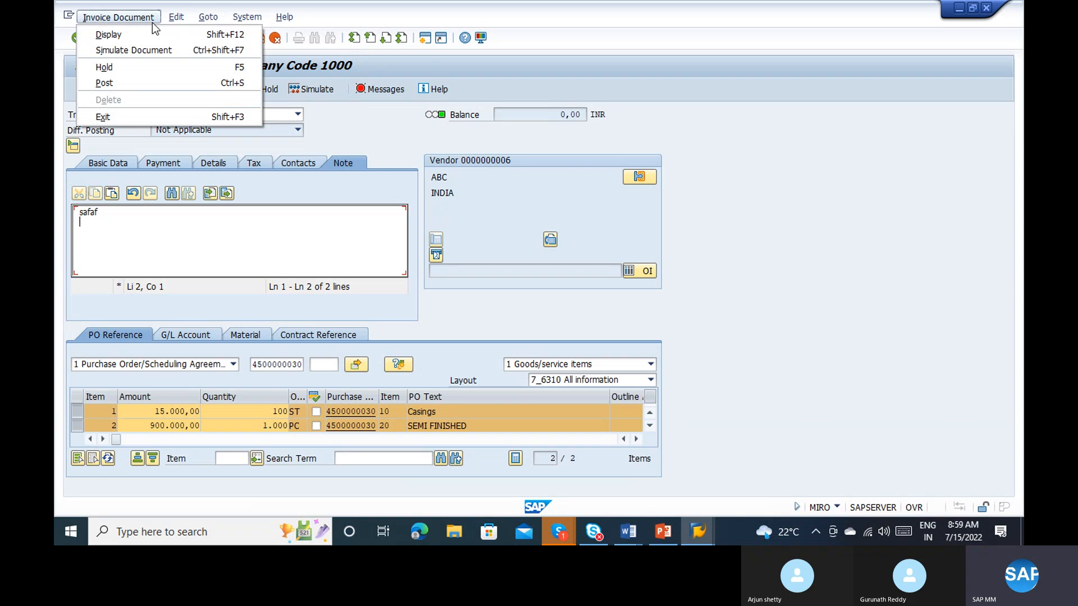
left_click(149, 54)
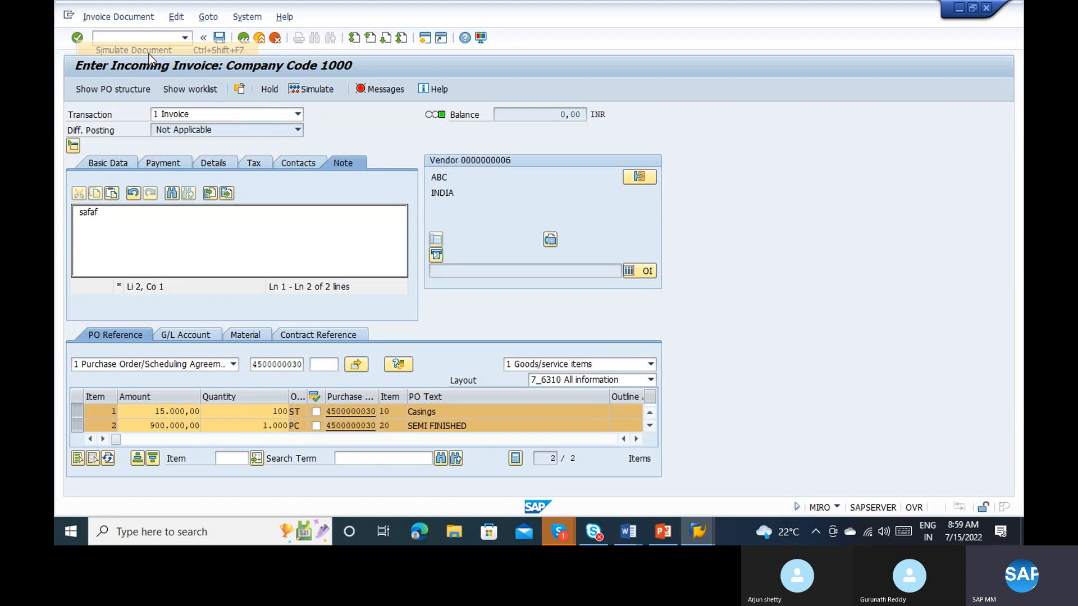
key("alt+Tab")
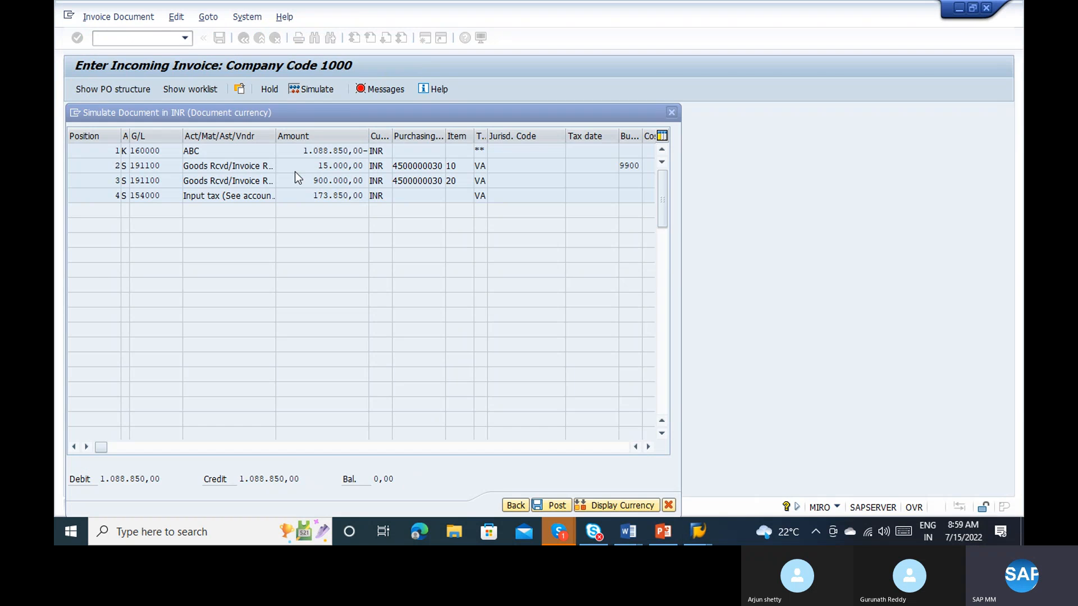
Step: Leave the automatic purchase order creation in the other session and return to the invoice simulation
key("alt+Tab")
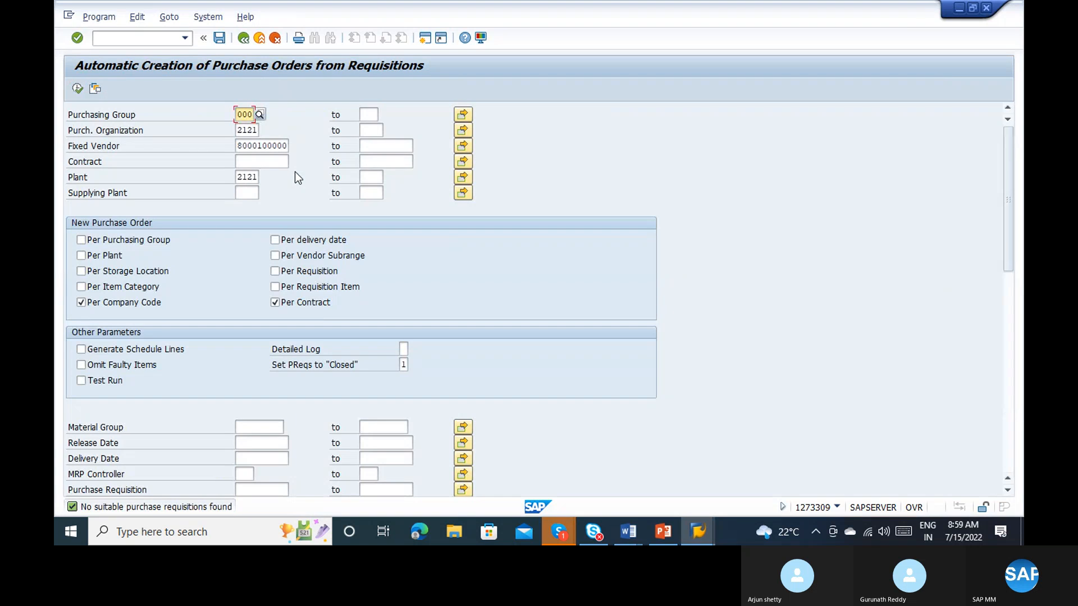
left_click(251, 41)
key("alt+Tab")
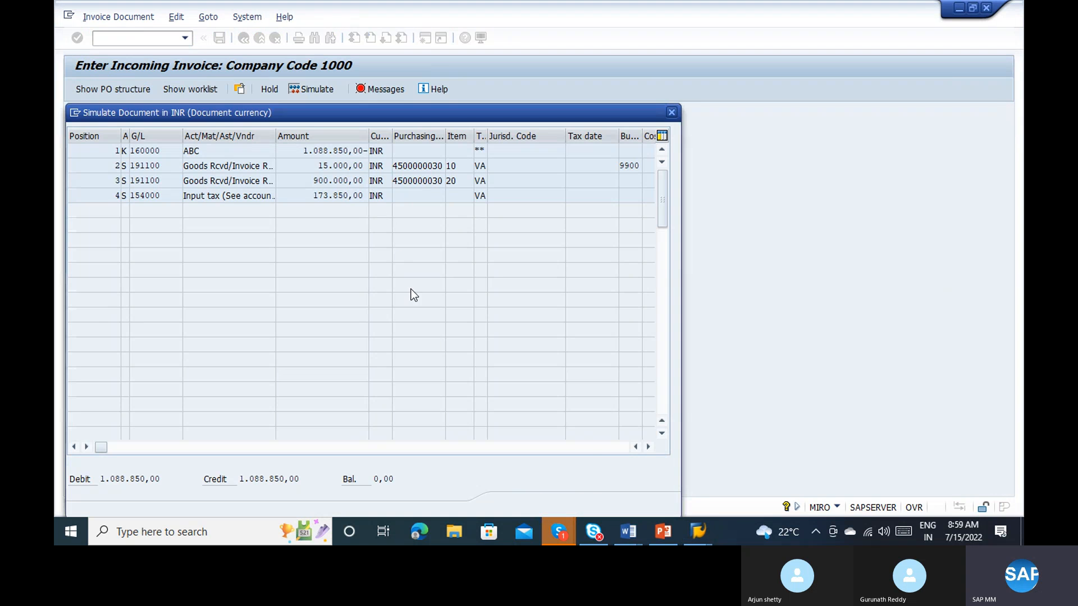
Step: Close the simulation, check the SEMI FINISHED item's columns through to its text, and display the invoice's verification messages
left_click(672, 114)
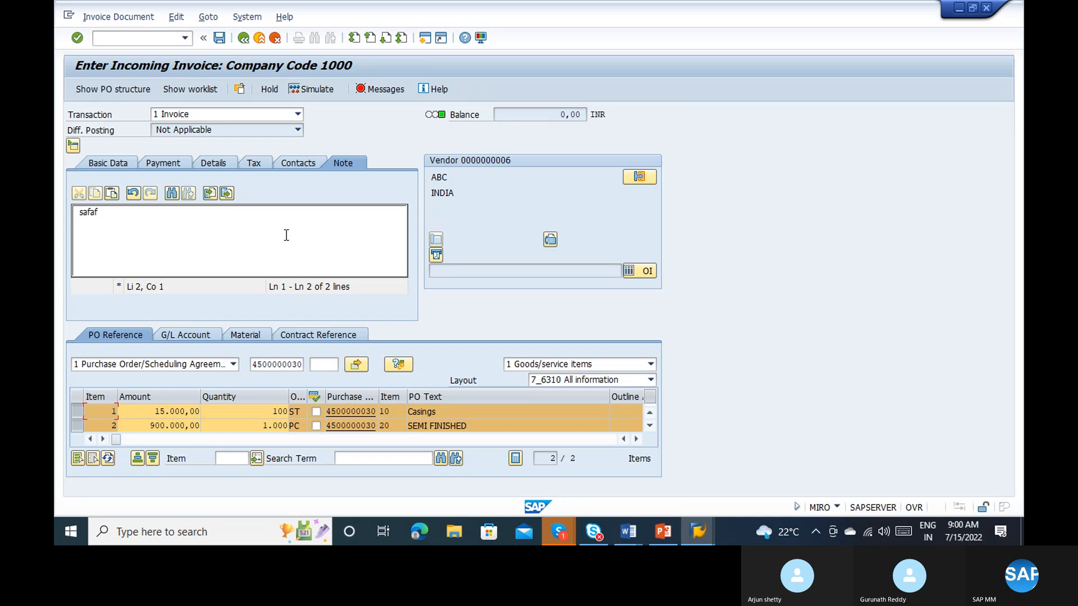
left_click(650, 426)
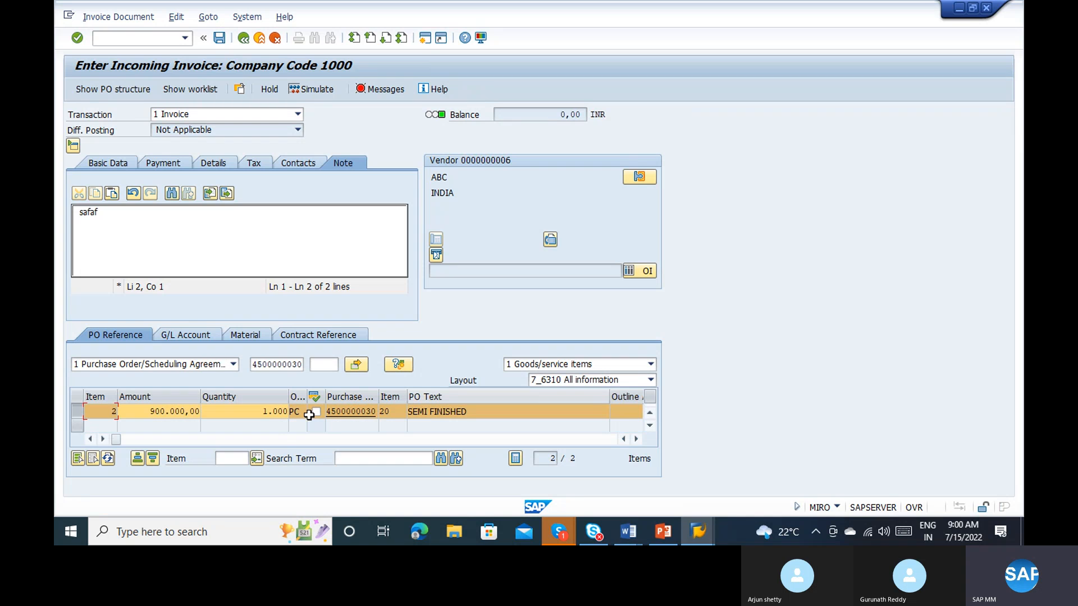
left_click(286, 439)
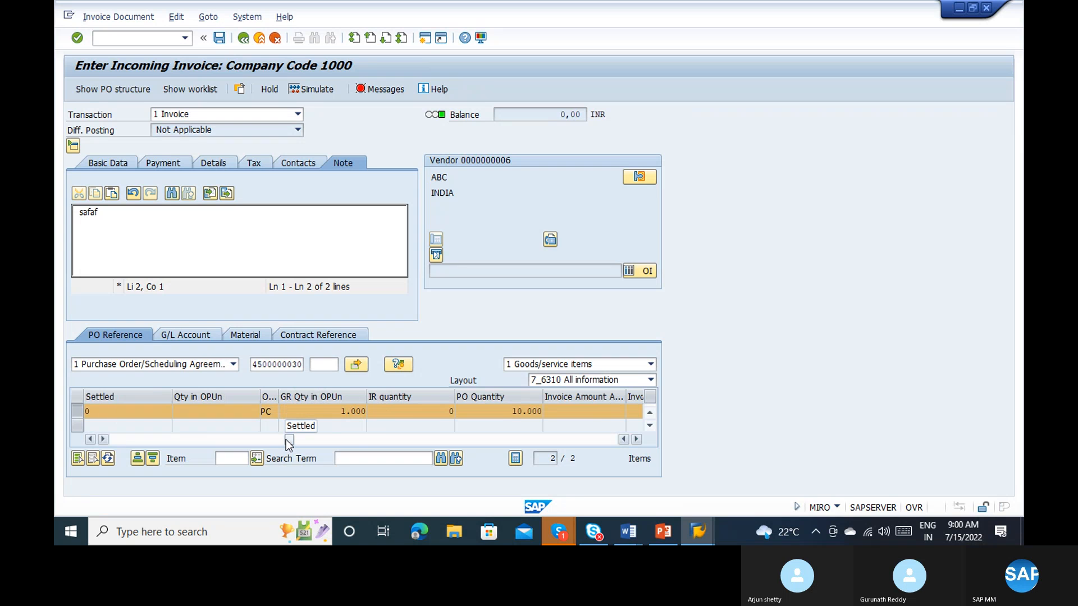
left_click_drag(285, 439, 482, 442)
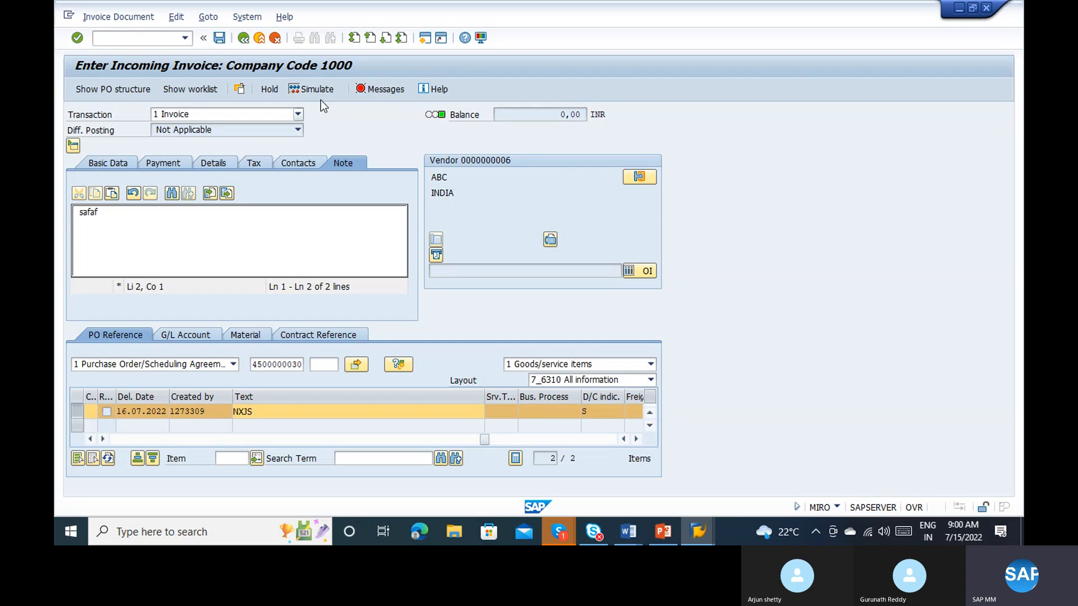
left_click(379, 89)
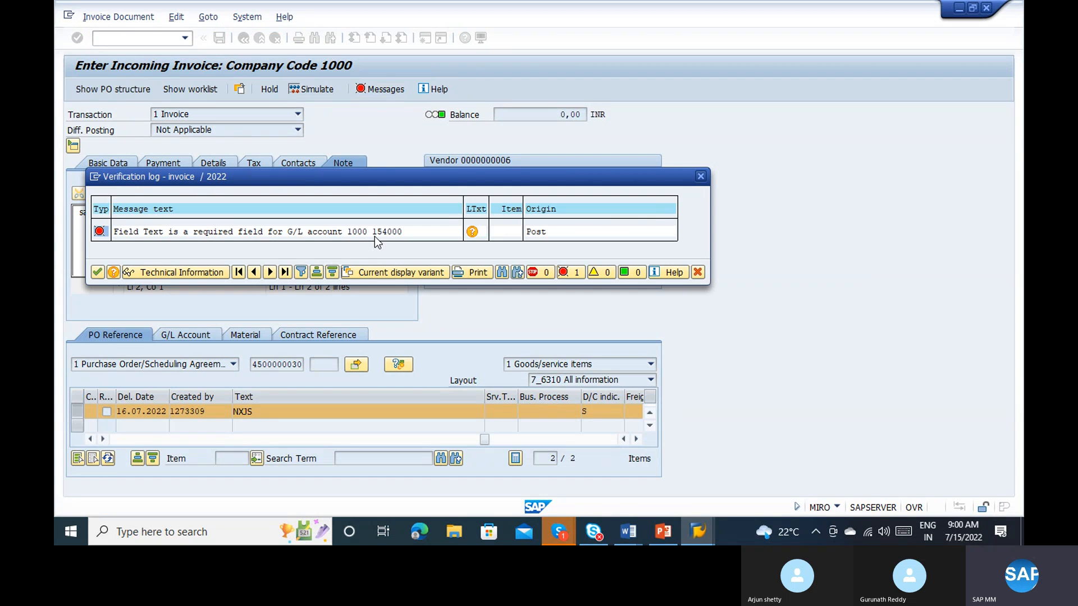
Step: Try to create an additional session from the verification log
left_click(94, 175)
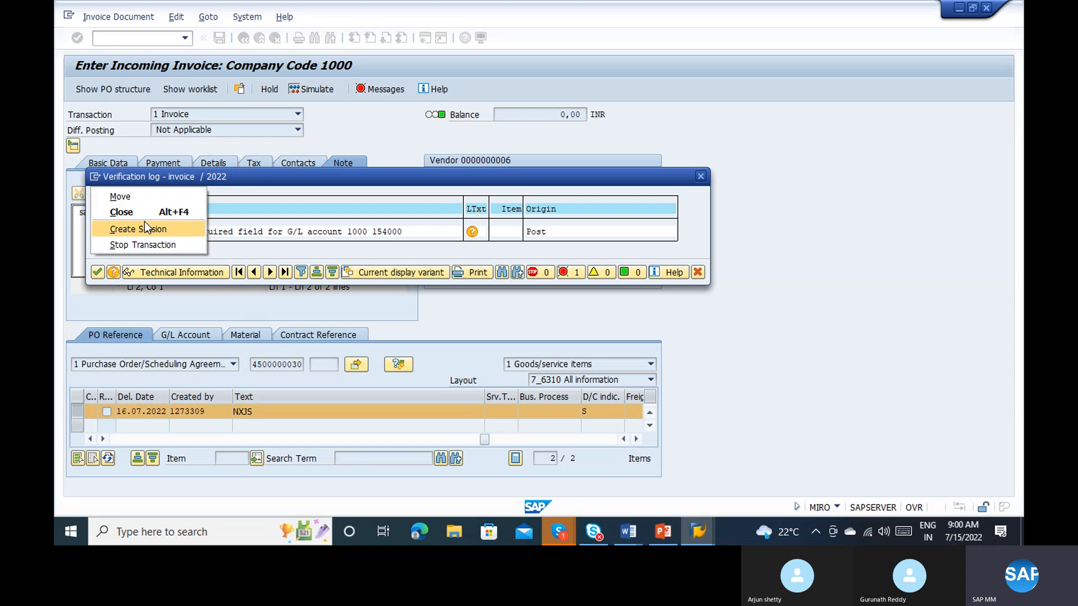
left_click(146, 229)
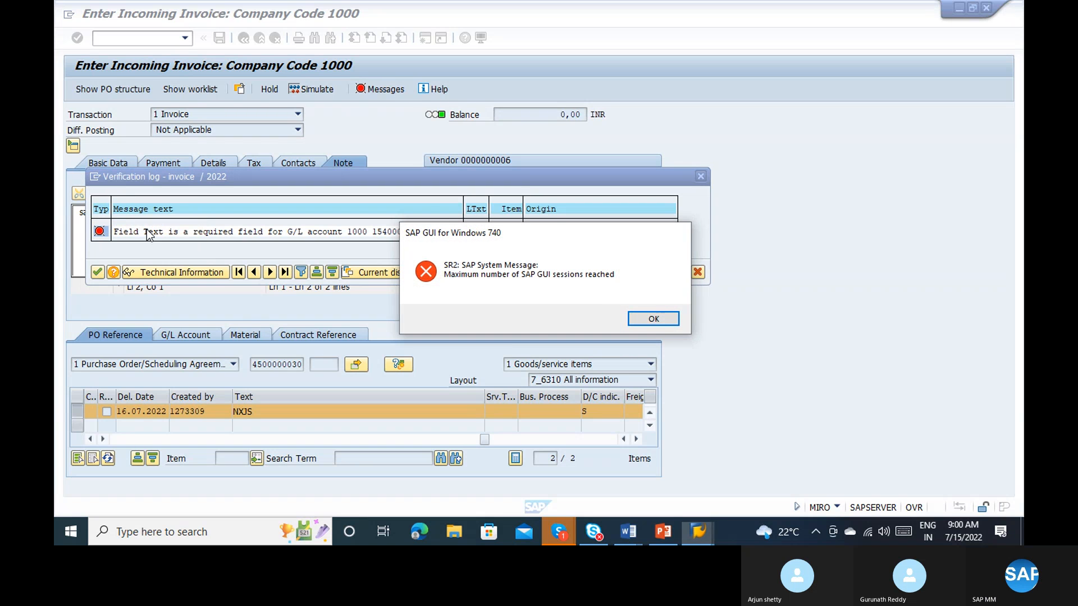
key("Return")
Step: Start transaction FS00 in the free session and open G/L account 154000 for changing
key("alt+Tab")
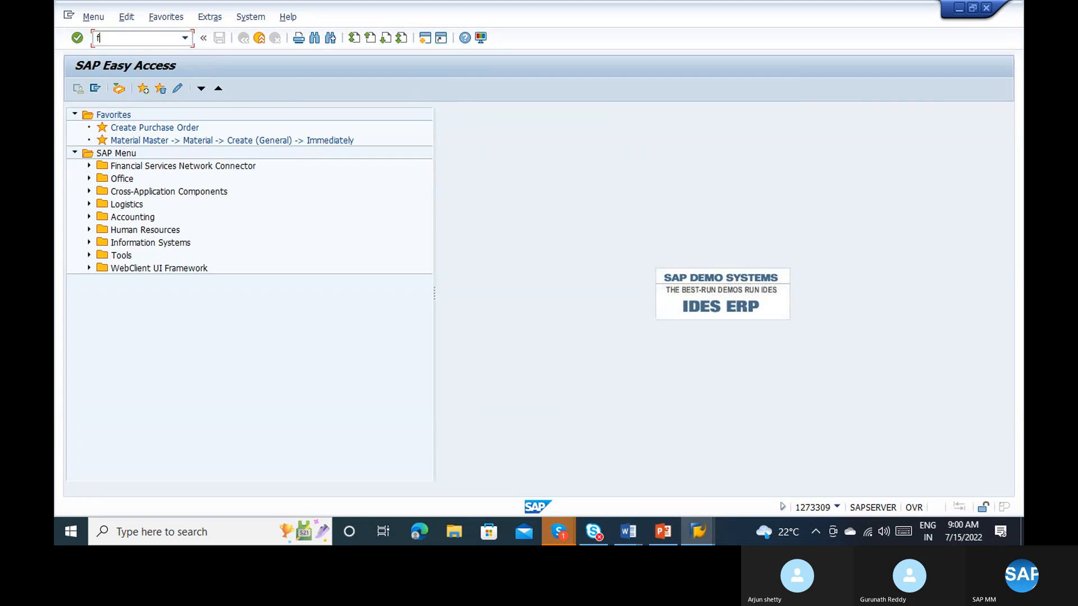
type("fs00")
key("alt+Tab")
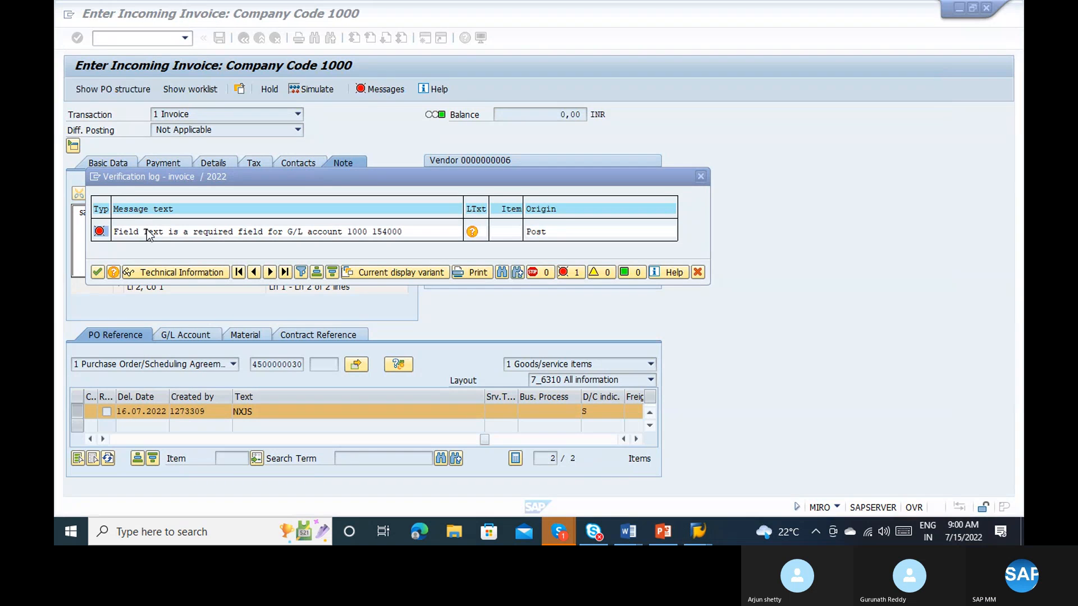
key("alt+Tab")
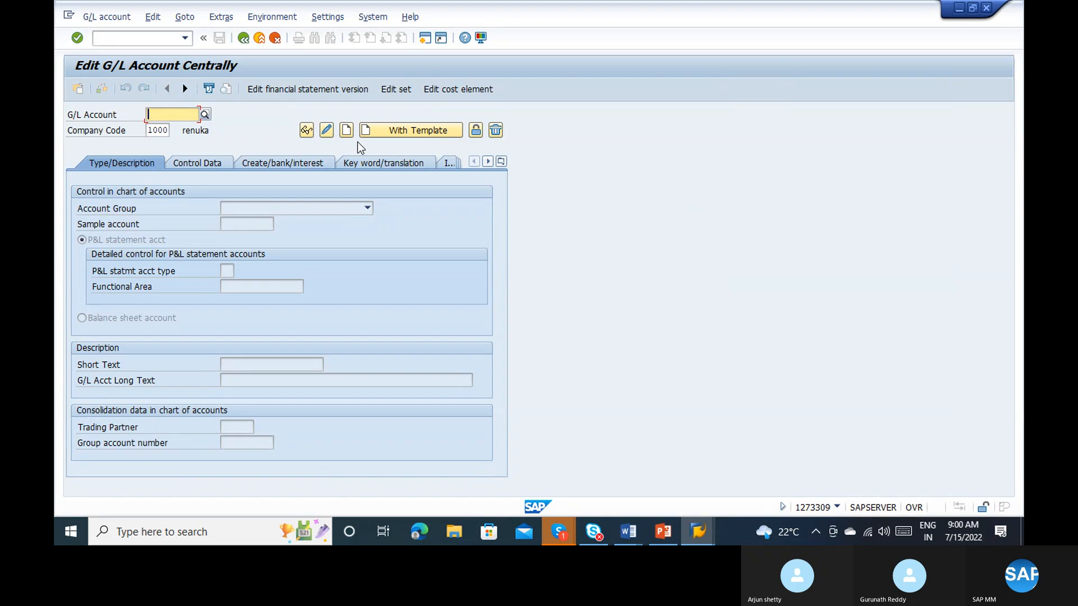
type("200000")
key("Return")
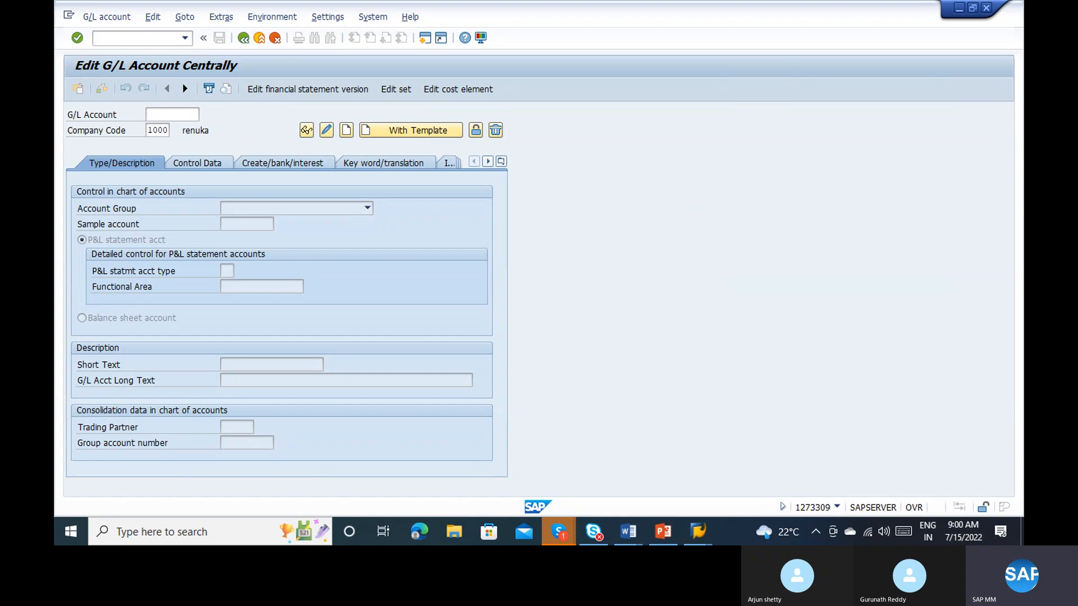
type("154000")
key("Return")
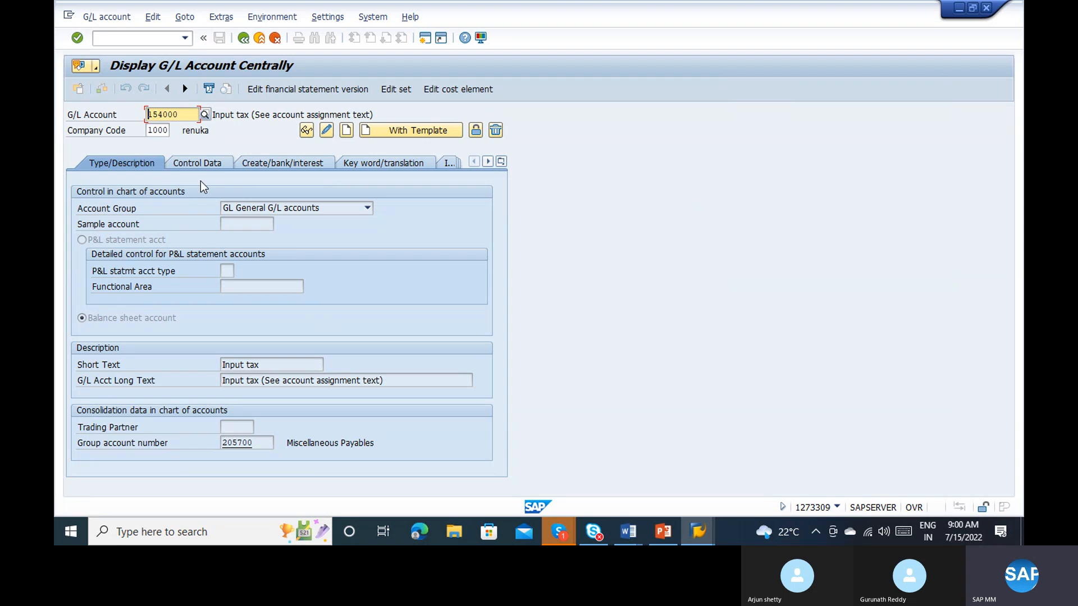
left_click(330, 129)
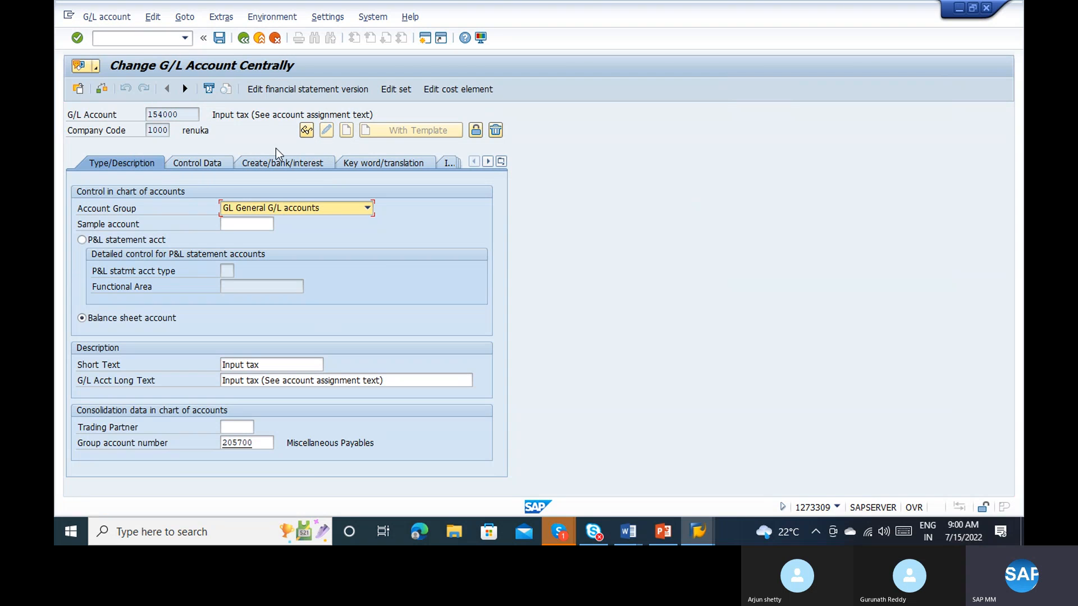
Step: Examine the G/L account's control data, document creation and bank settings, translations and chart of accounts information
left_click(213, 164)
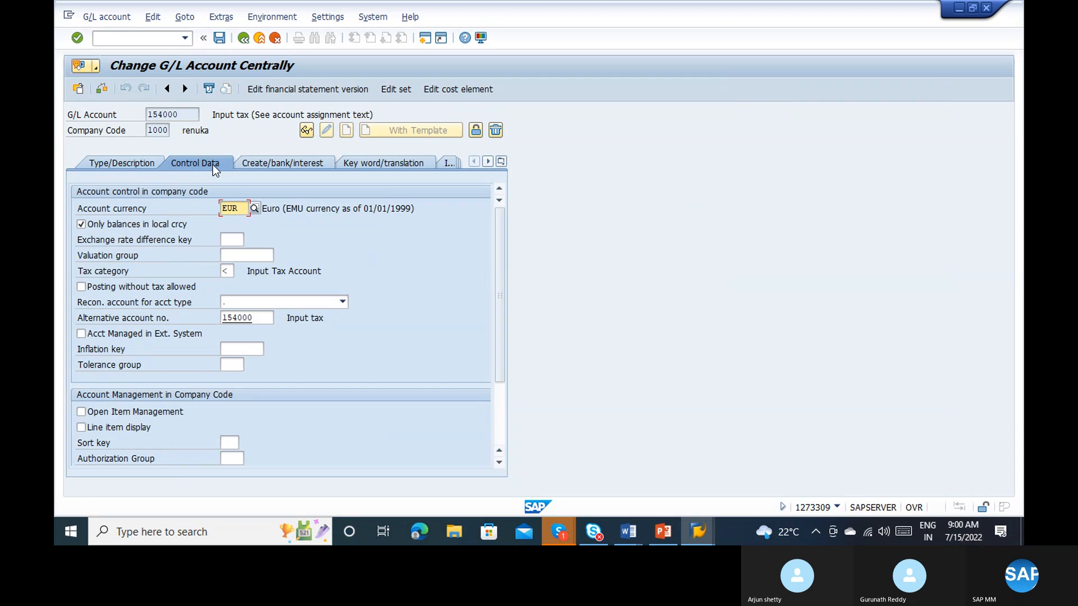
left_click(254, 165)
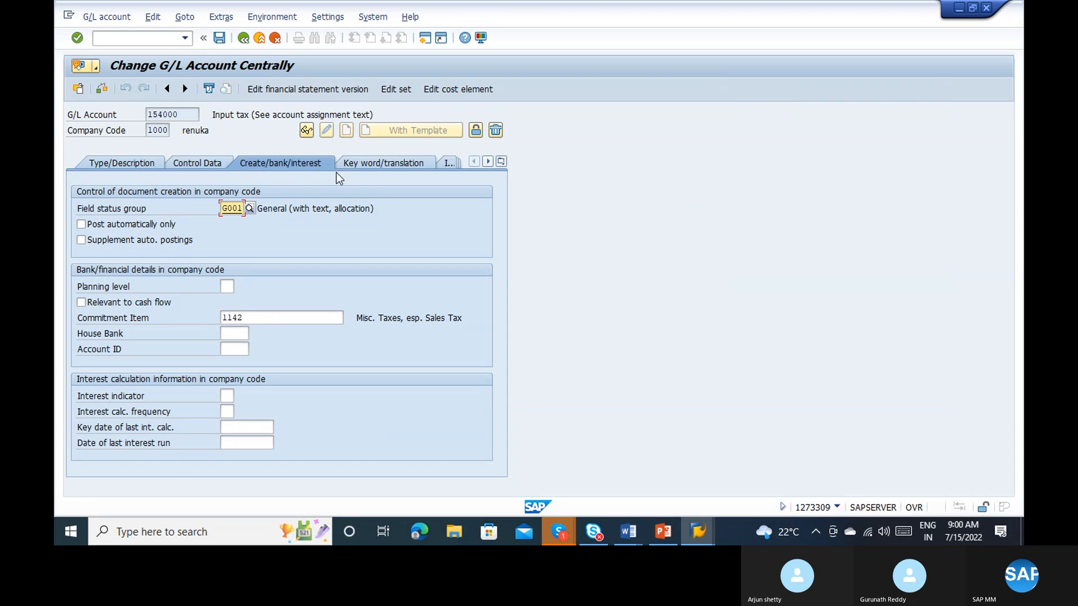
left_click(428, 166)
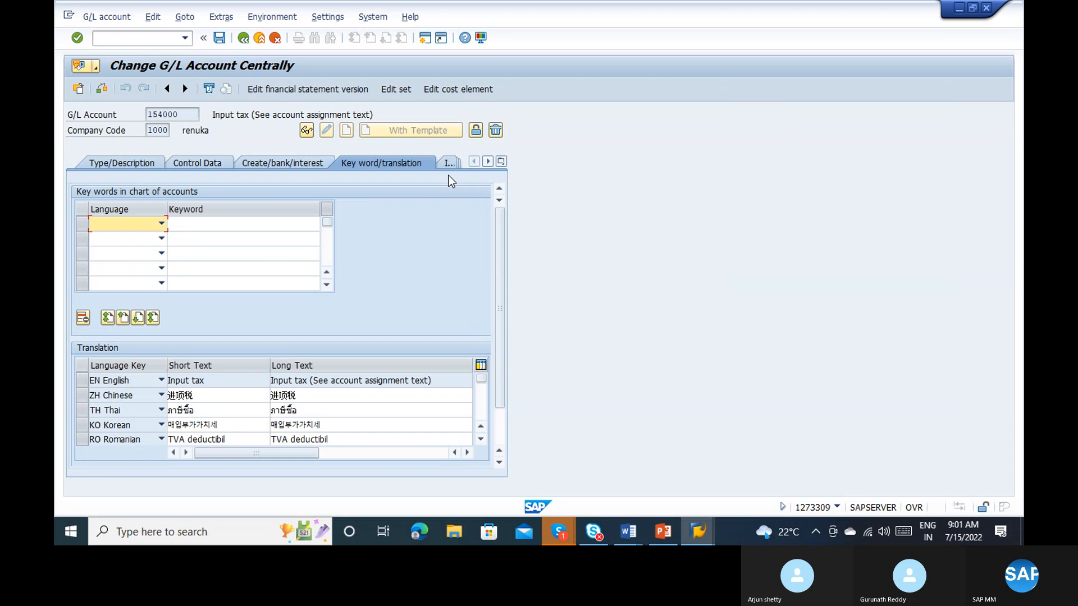
left_click(444, 165)
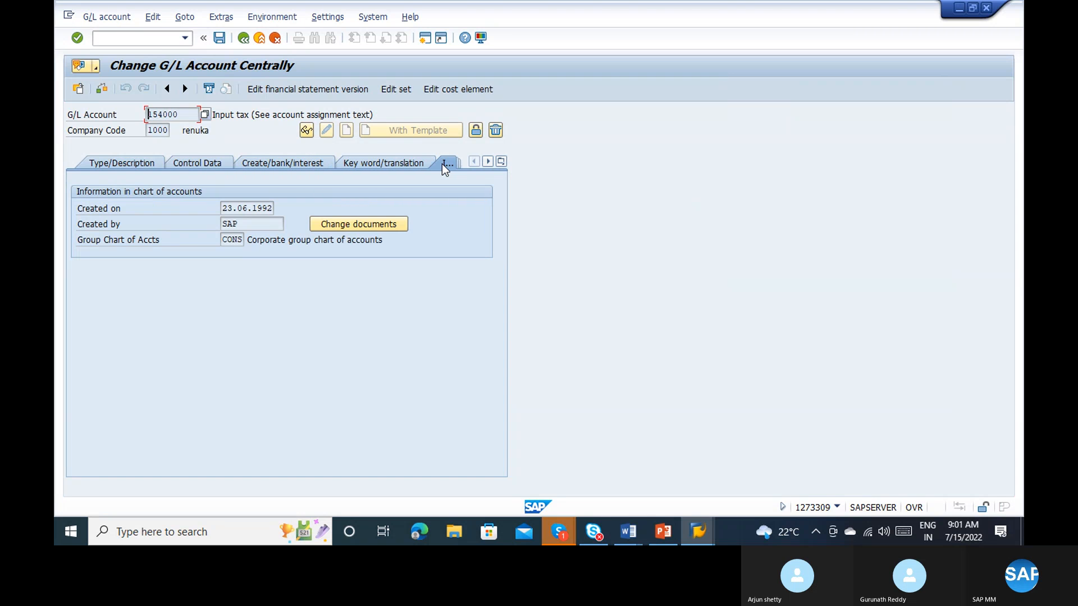
left_click(447, 164)
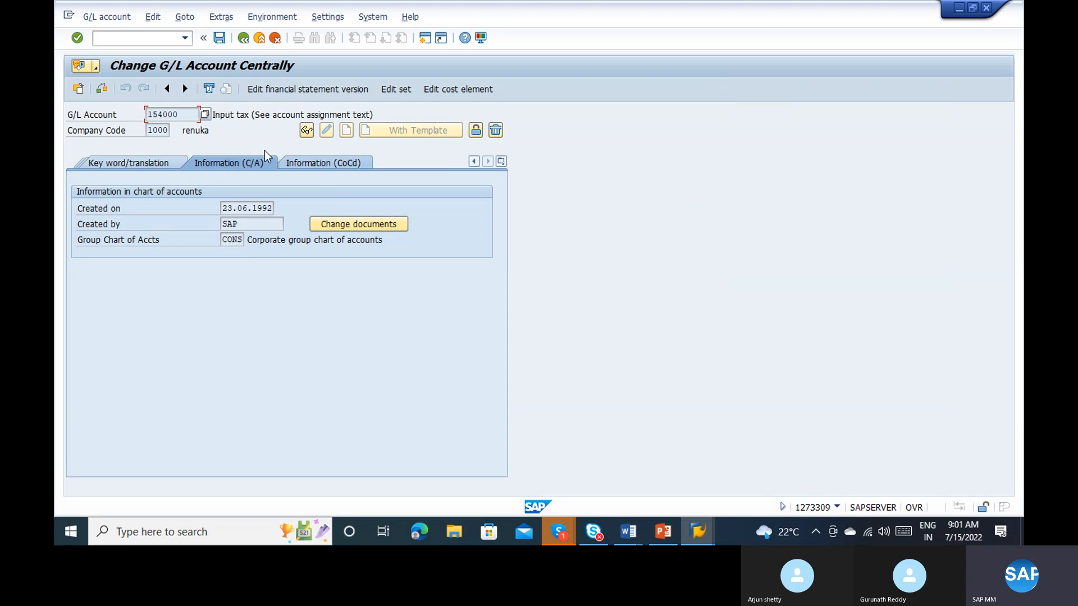
left_click(502, 161)
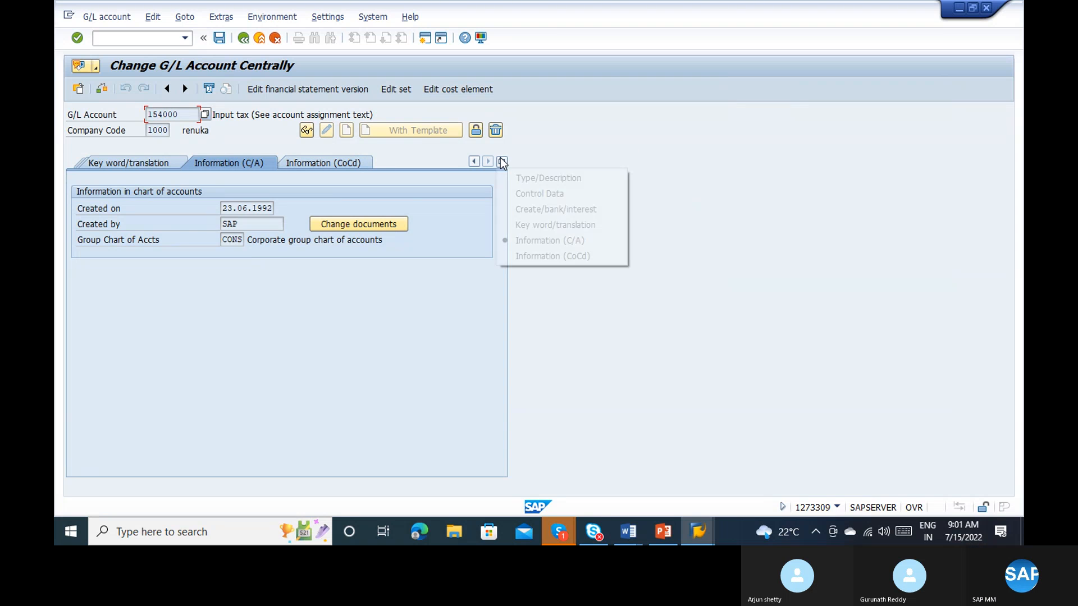
left_click(528, 195)
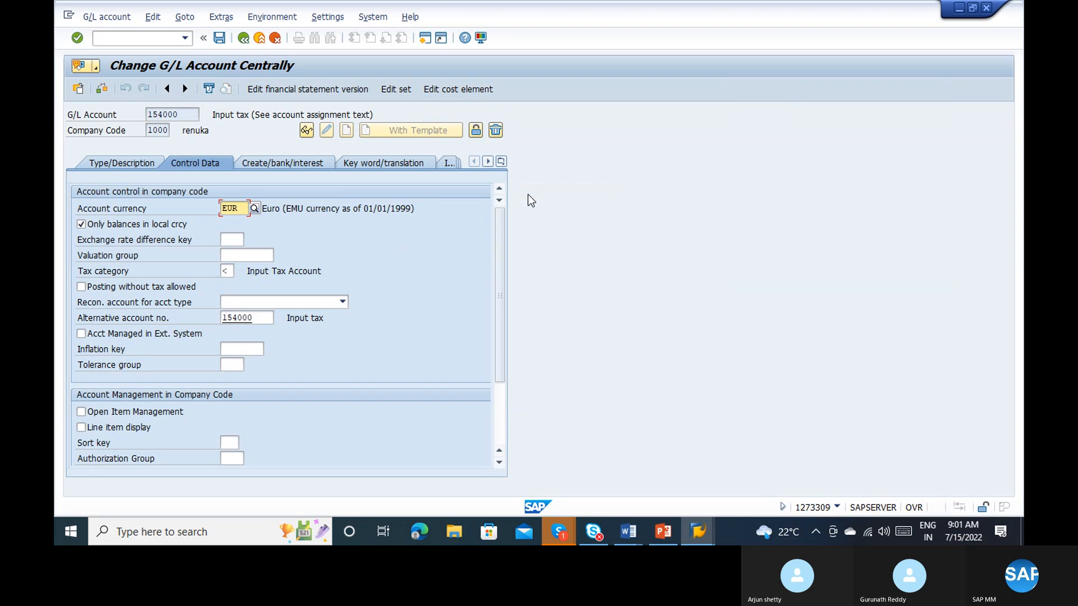
left_click(502, 416)
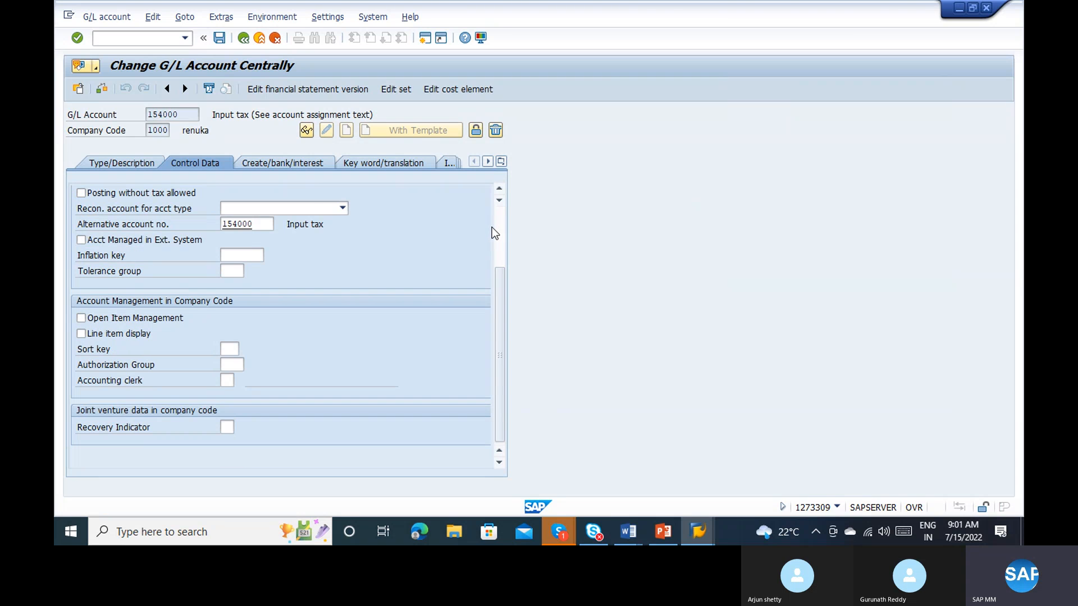
Step: Display the general data field statuses of the account's field status group G001
left_click(283, 167)
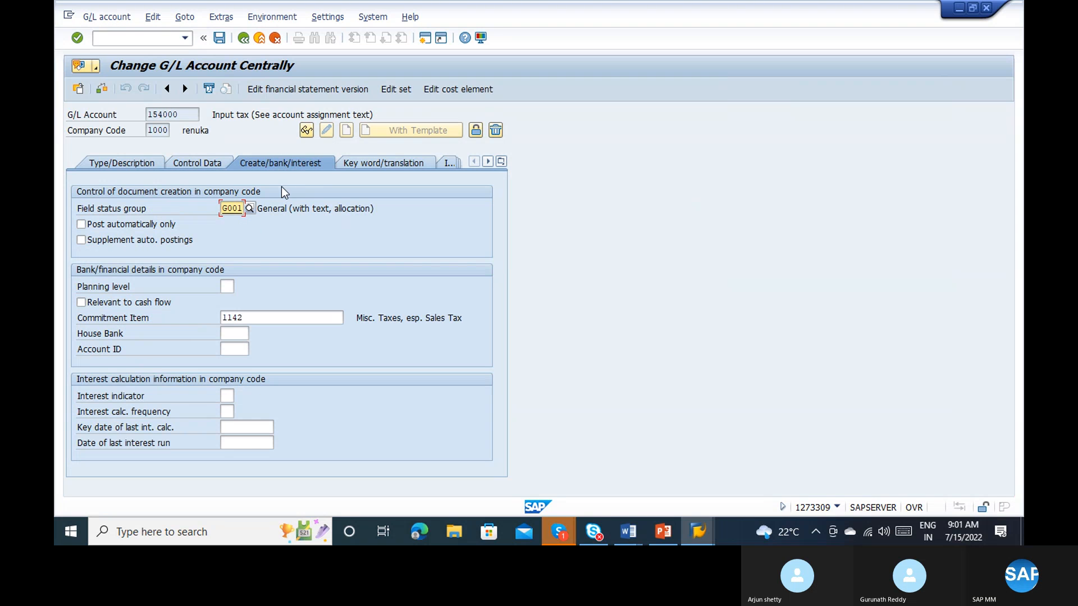
double_click(225, 209)
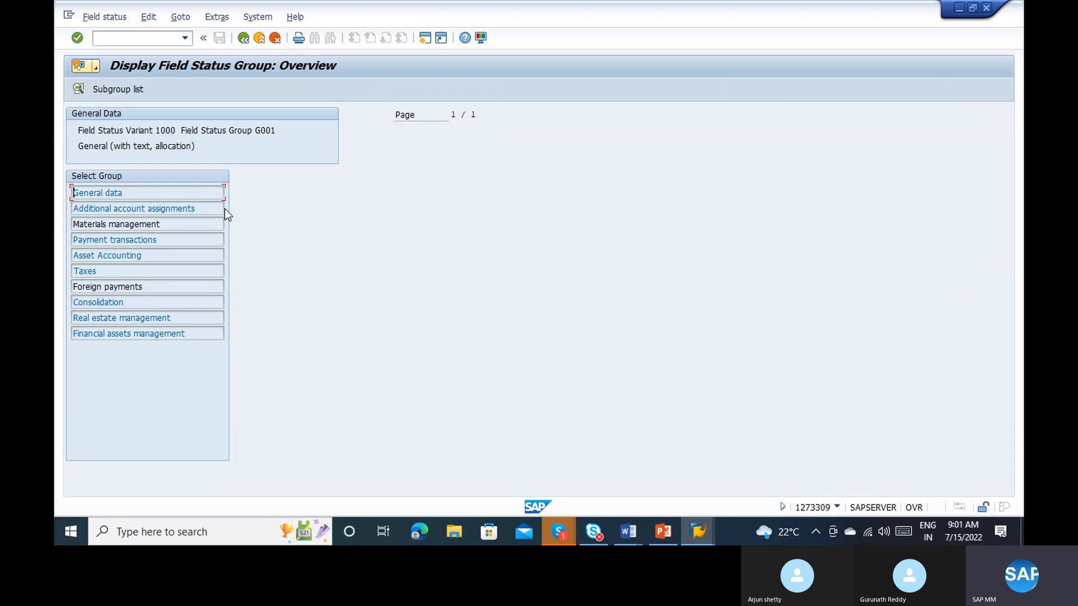
double_click(136, 193)
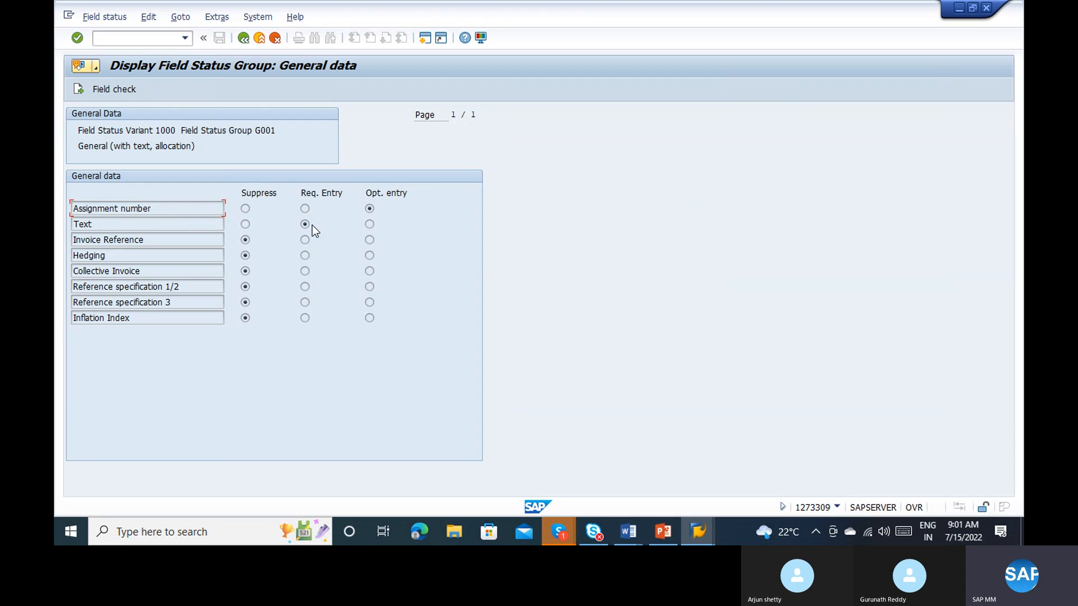
Step: Check the available functions and transaction code for the field status display, and return to the G/L account
left_click(92, 18)
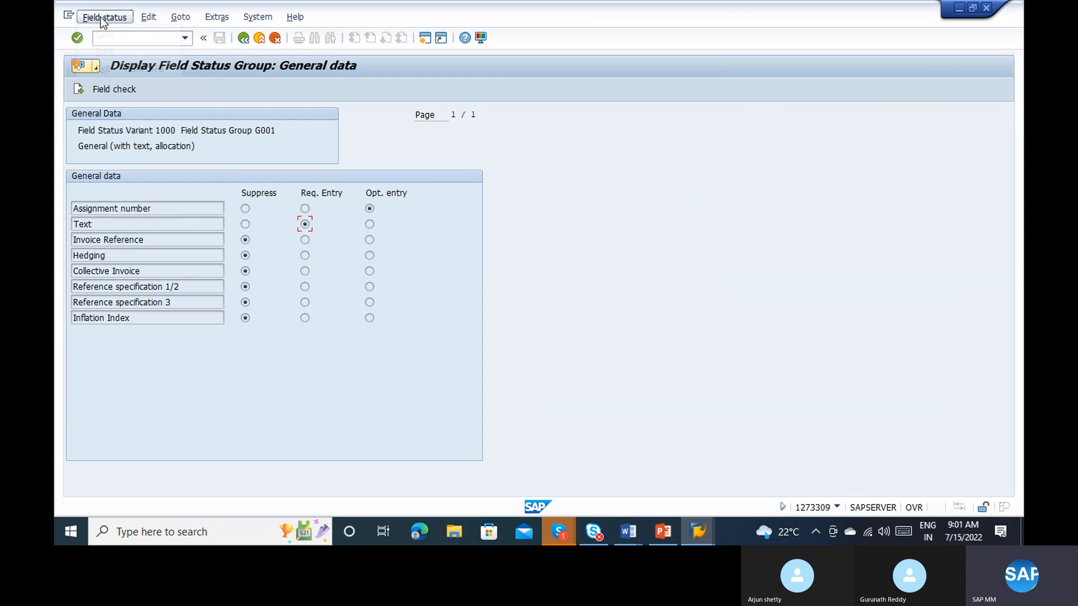
left_click(179, 20)
left_click(748, 433)
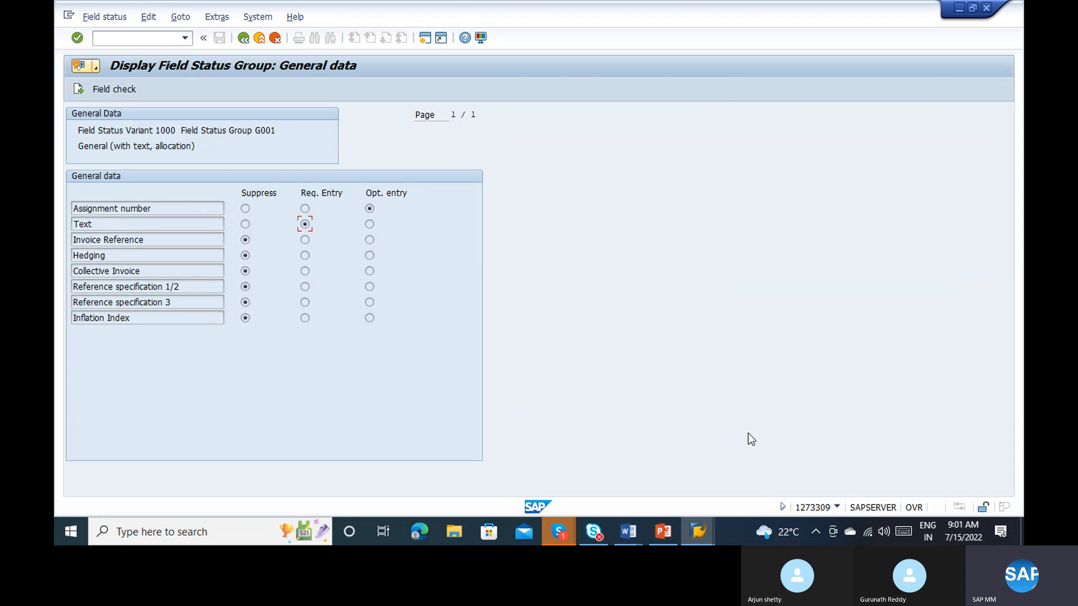
left_click(836, 507)
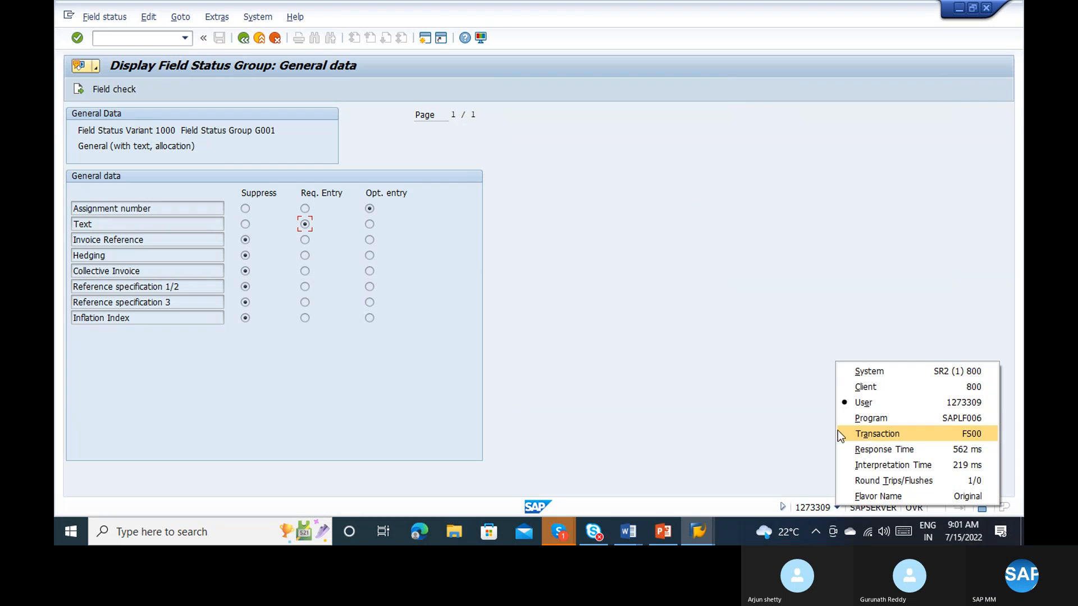
left_click(655, 382)
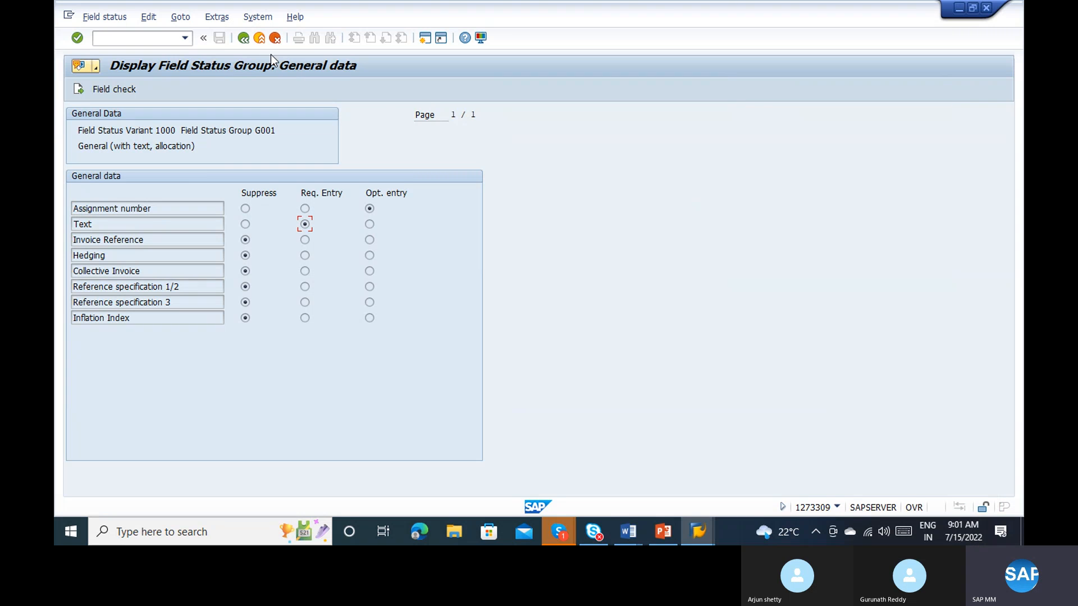
left_click(243, 38)
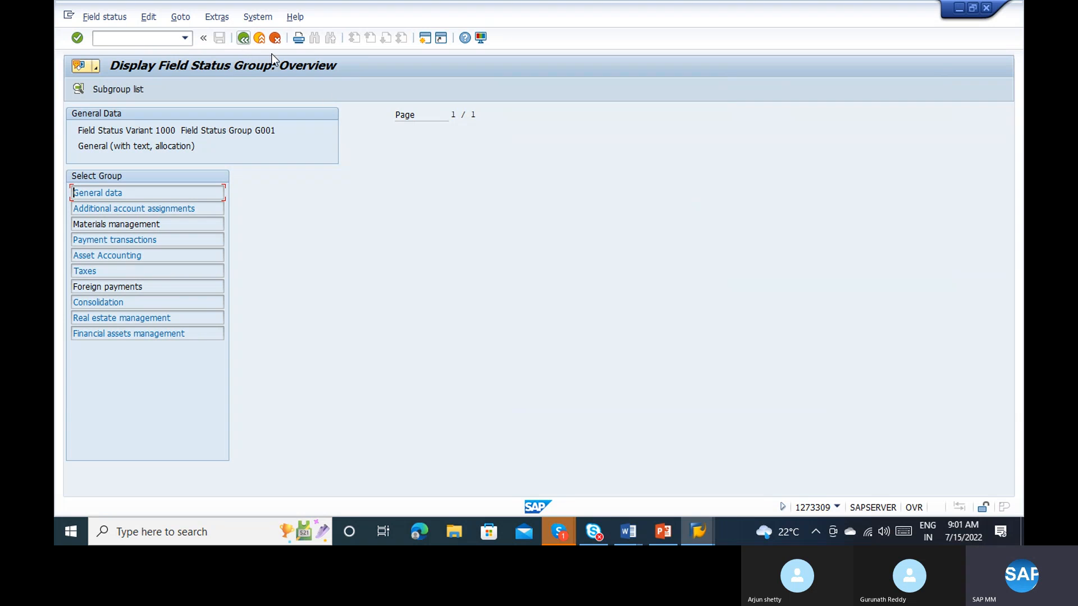
left_click(243, 38)
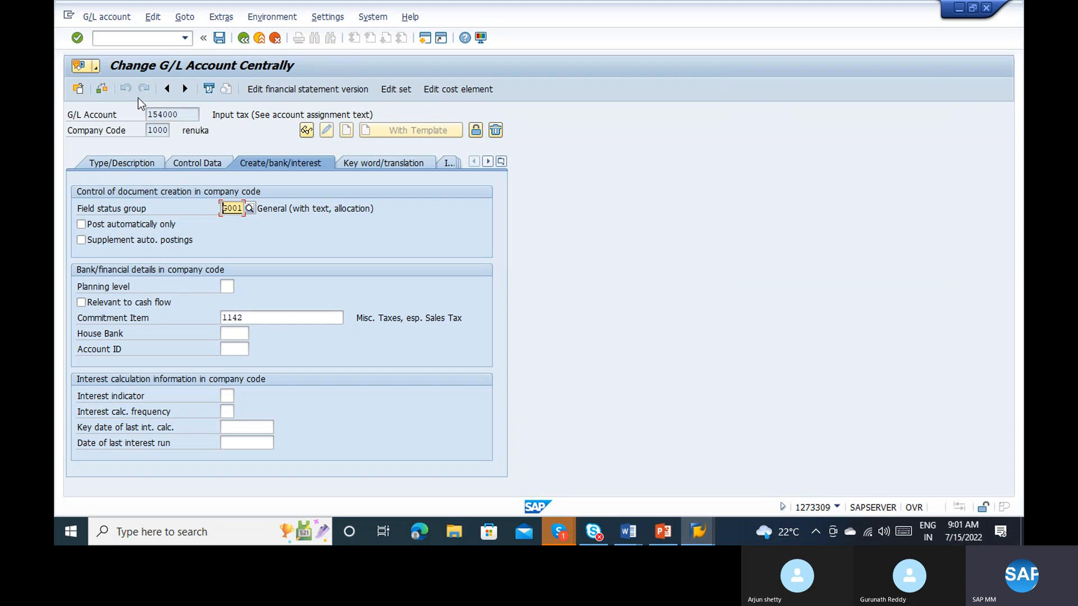
Step: Switch the G/L account to display mode, open field status group G001 and list its subgroup fields with item specification
left_click(308, 133)
double_click(231, 207)
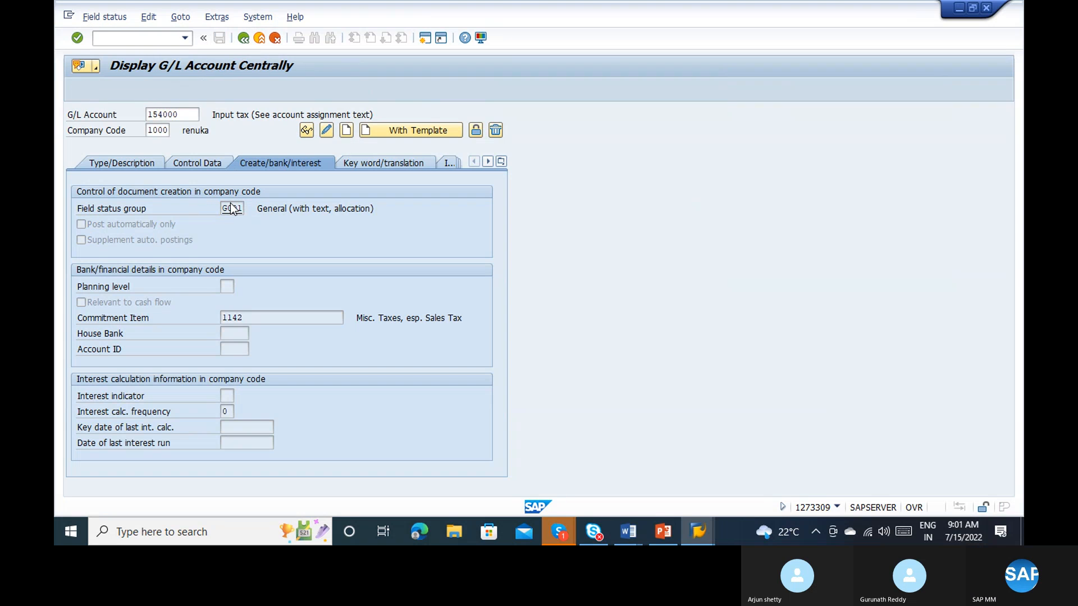
left_click(147, 18)
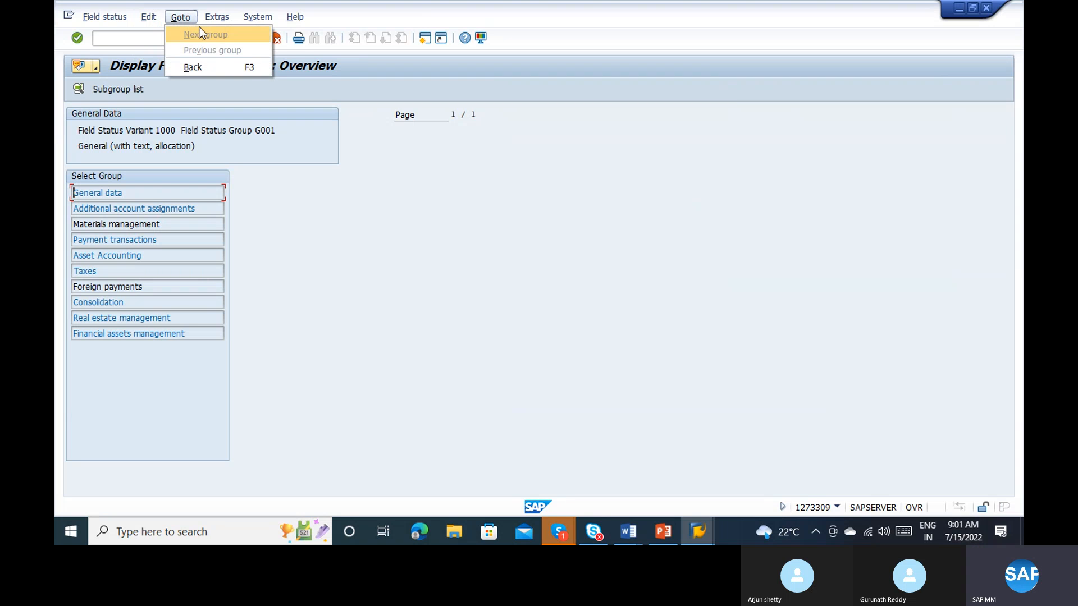
mouse_move(222, 18)
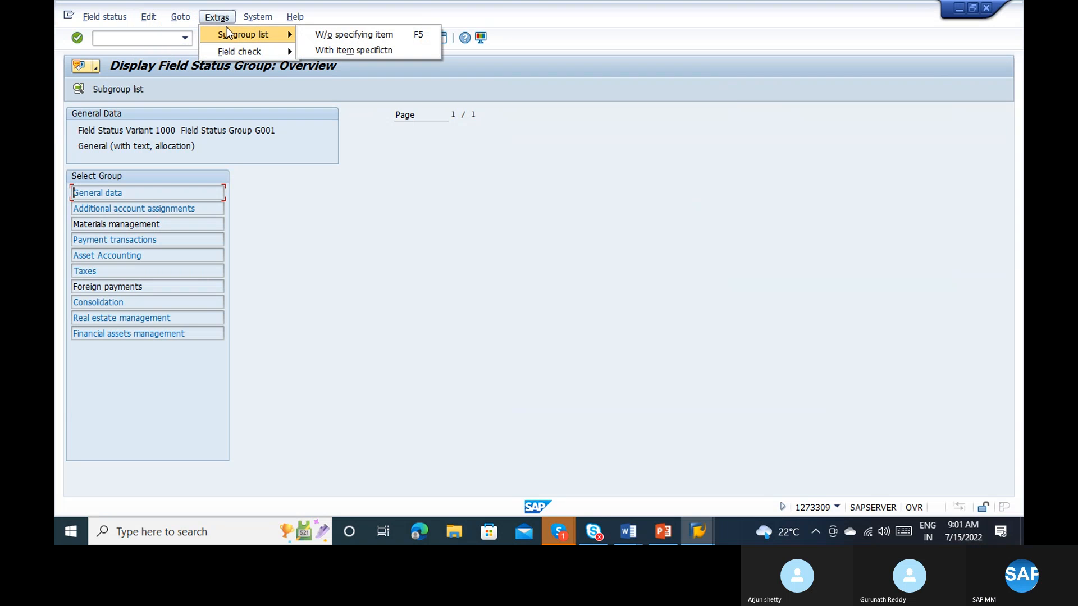
left_click(353, 48)
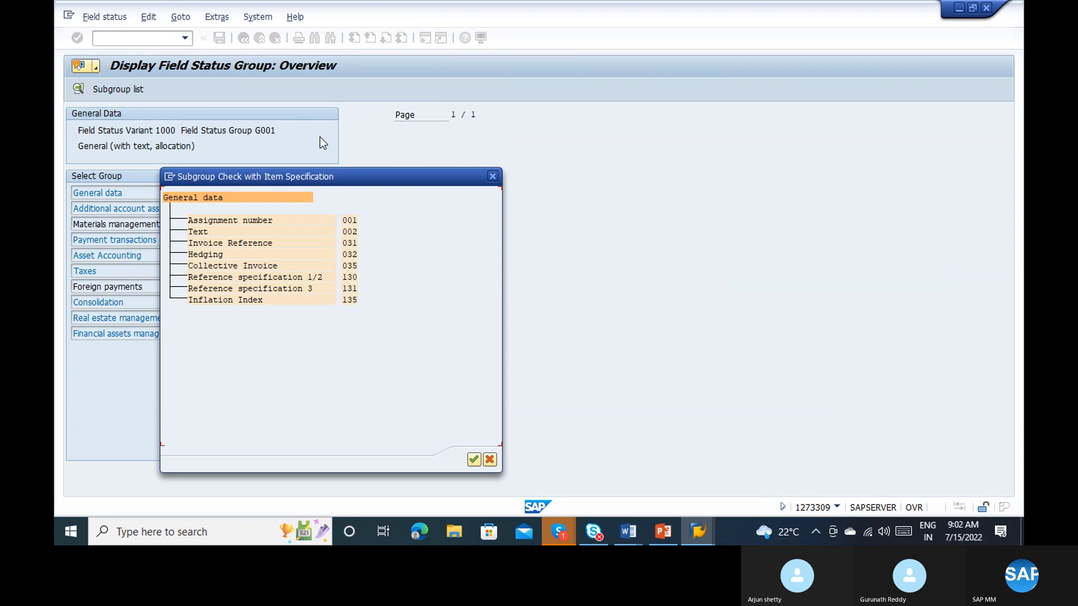
left_click(493, 176)
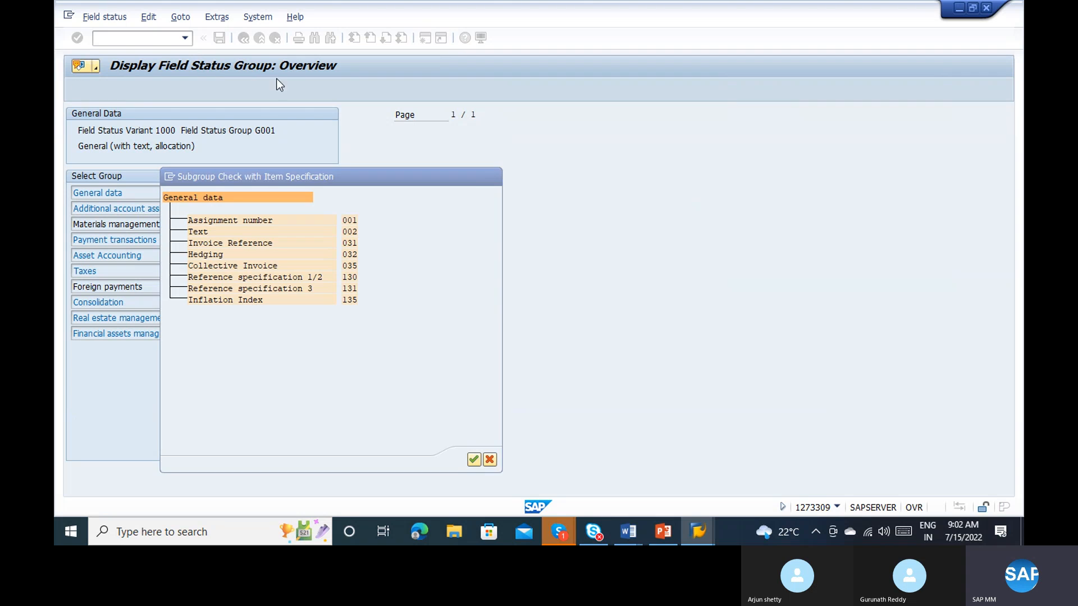
left_click(98, 18)
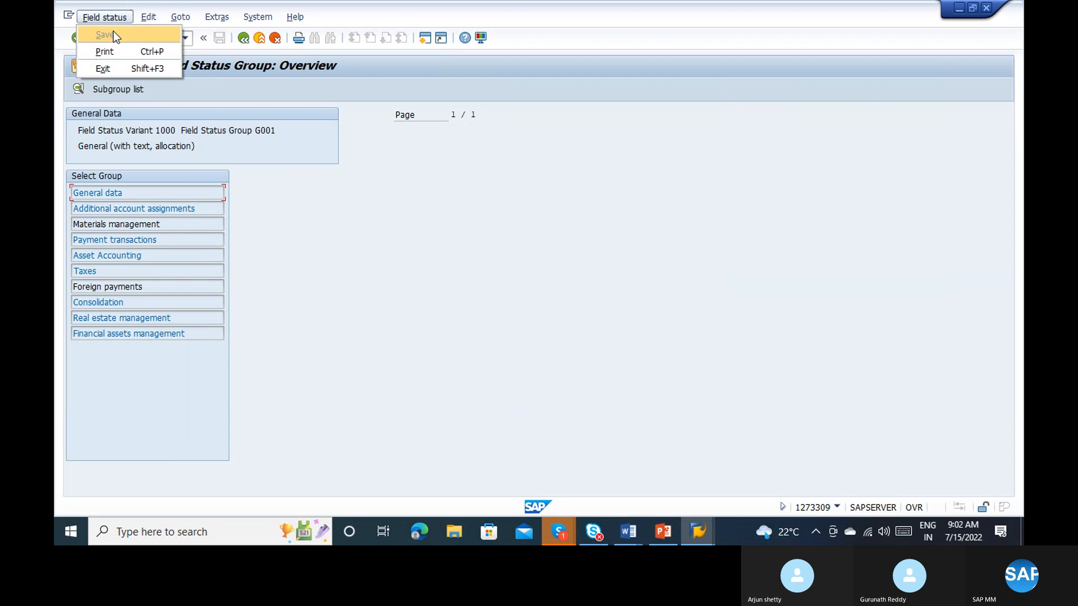
mouse_move(181, 23)
mouse_move(223, 27)
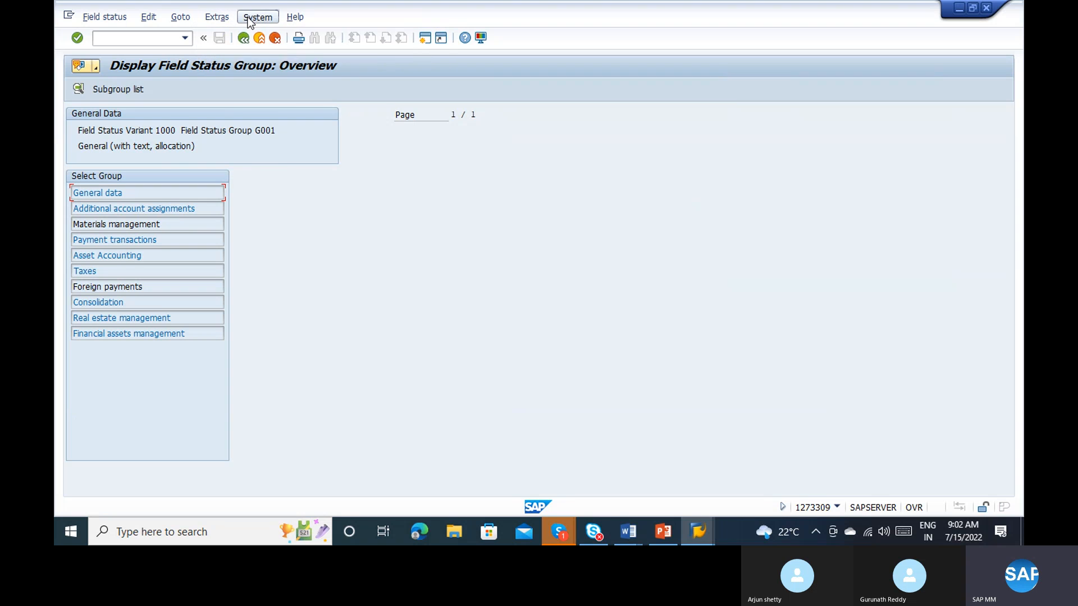
mouse_move(258, 18)
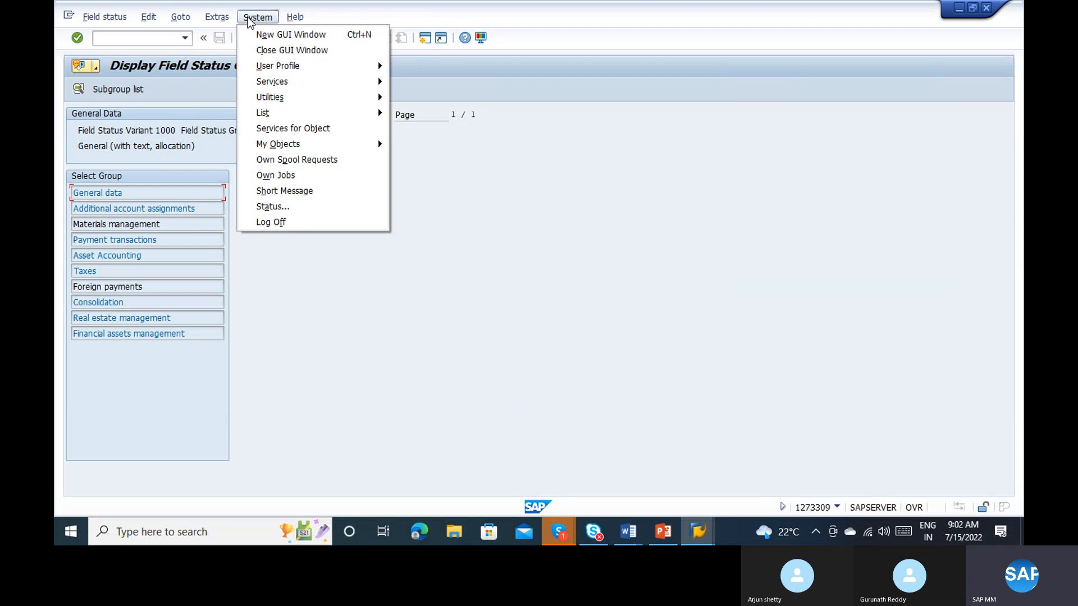
left_click(137, 192)
left_click(100, 18)
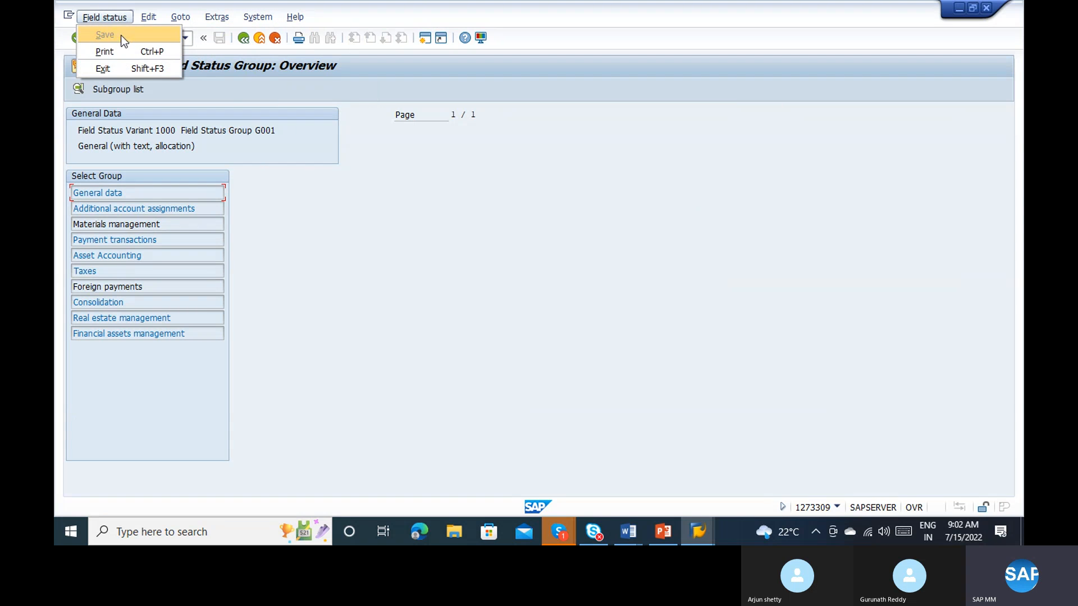
left_click(397, 170)
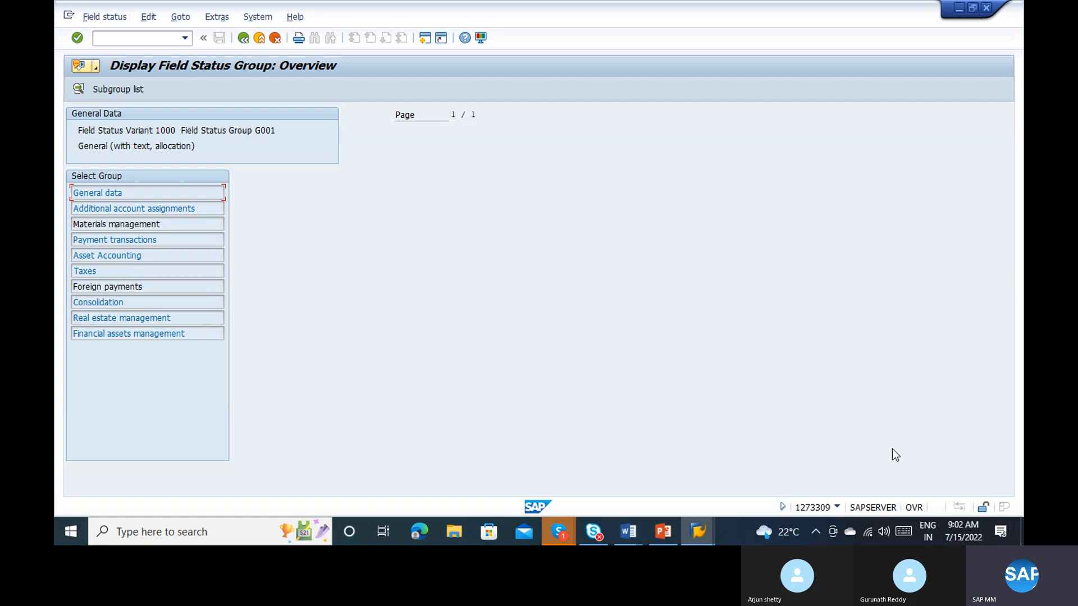
Step: Display the group's general data field statuses, check the session's technical details, and return to the G/L account
double_click(117, 193)
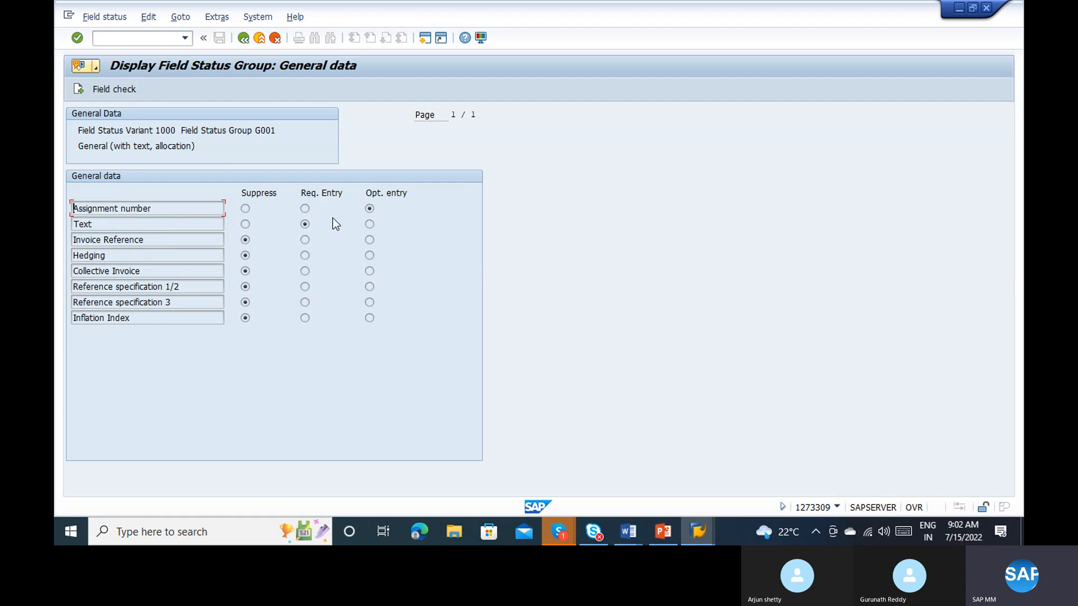
left_click(305, 224)
left_click(836, 507)
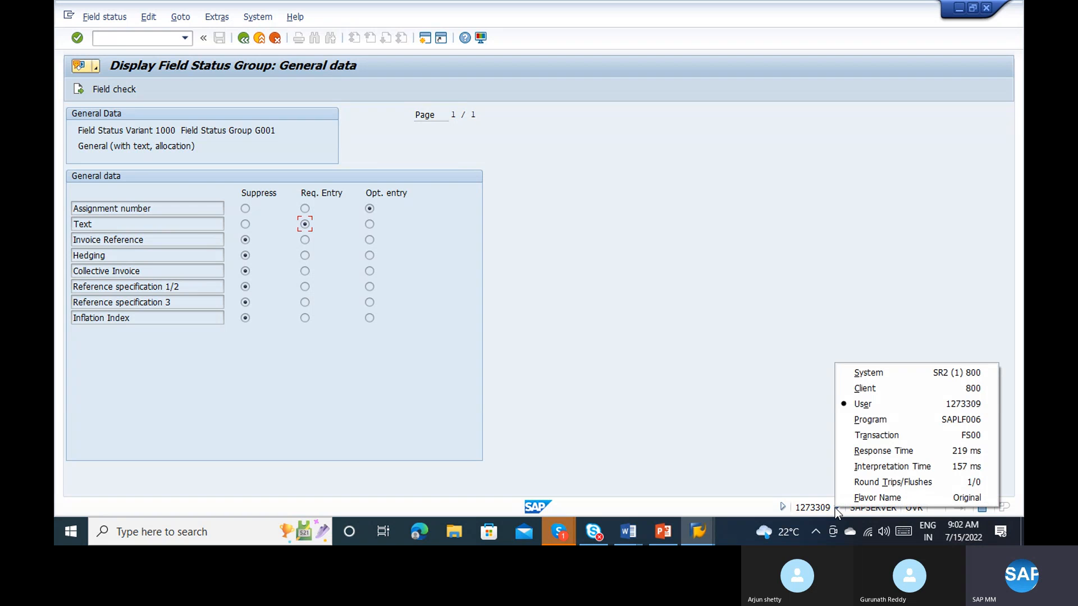
left_click(793, 481)
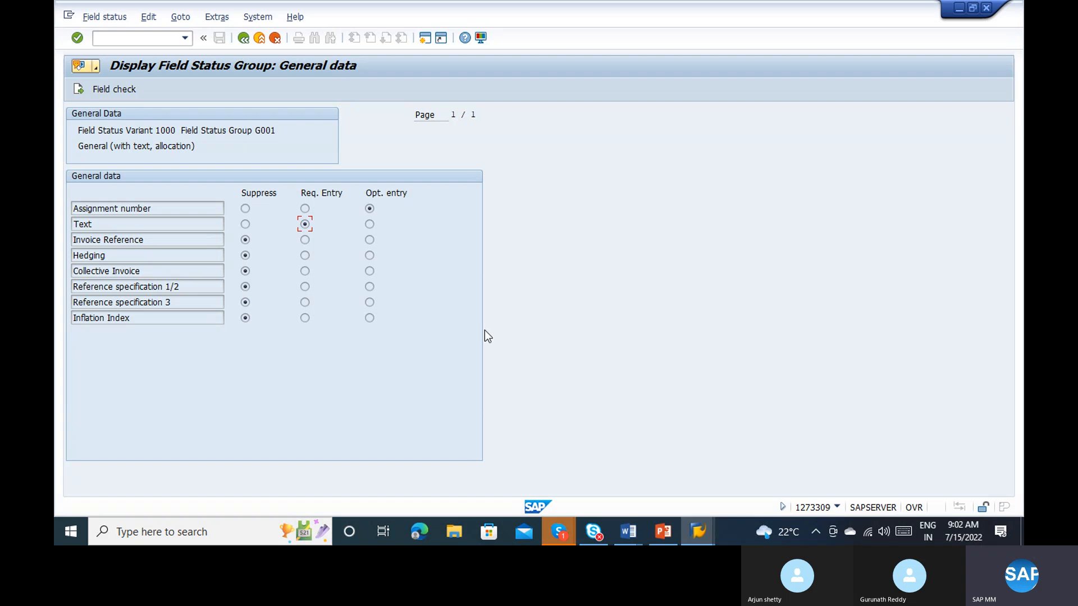
left_click(245, 39)
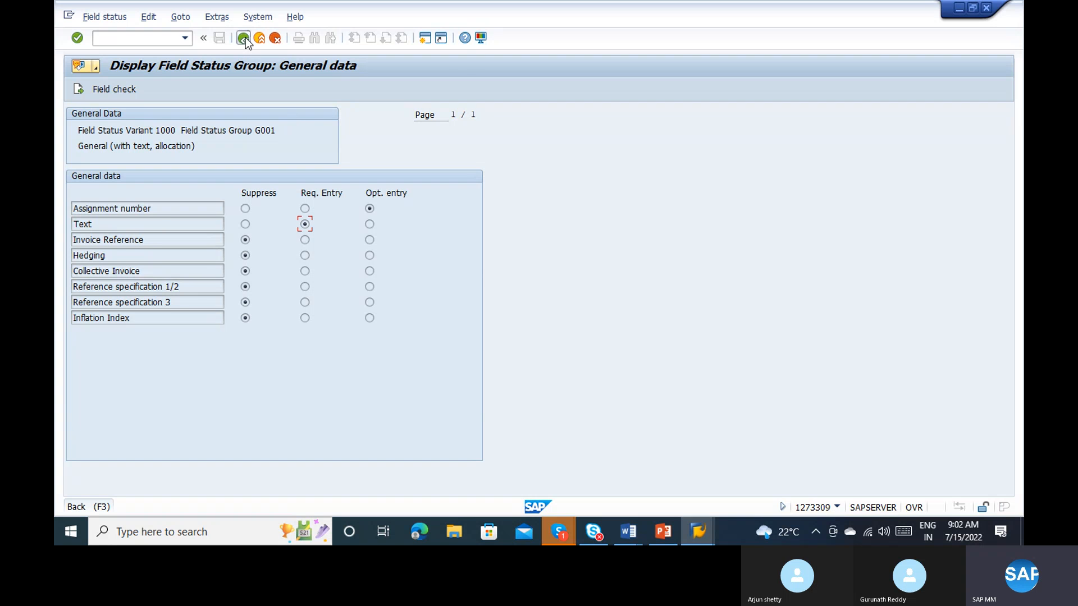
left_click(245, 40)
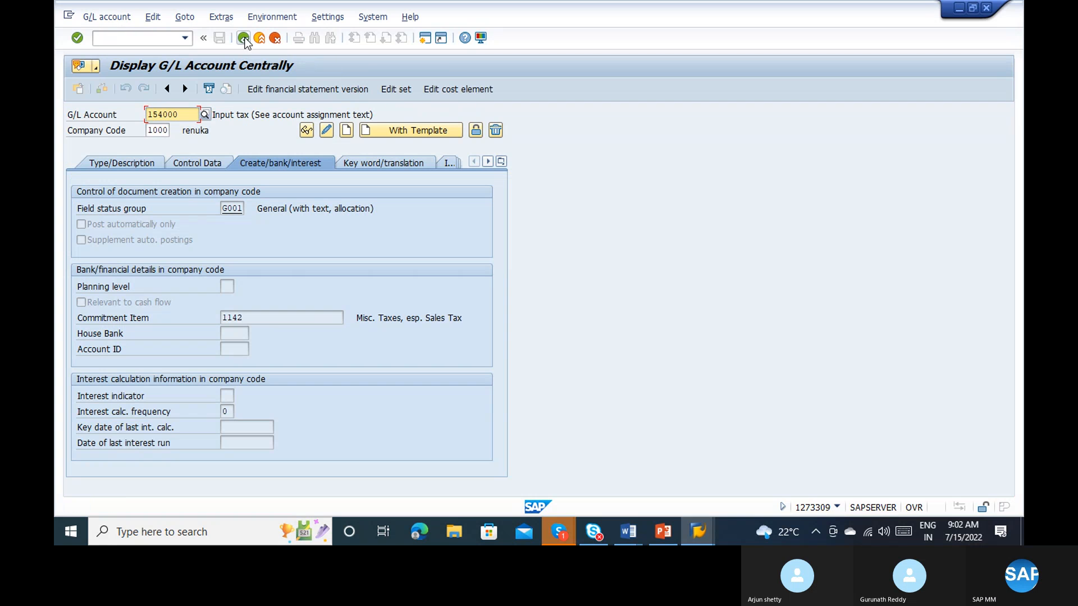
left_click(171, 39)
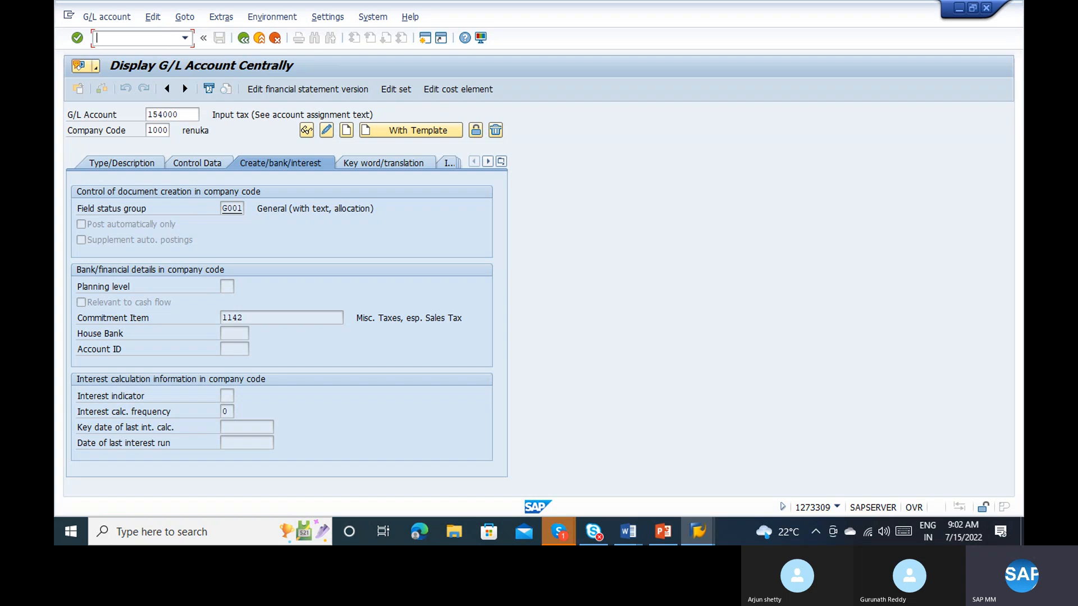
type("/n")
key("BackSpace")
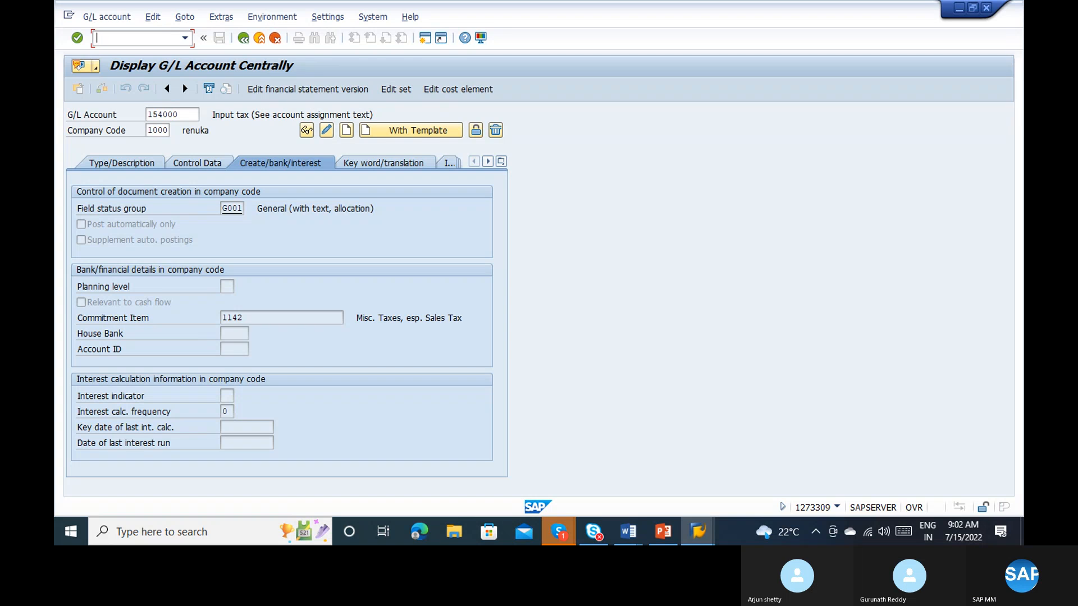
Step: From the field status group's help, open customizing without a project and execute Define Field Status Variants under Financial Accounting Global Settings
left_click(232, 207)
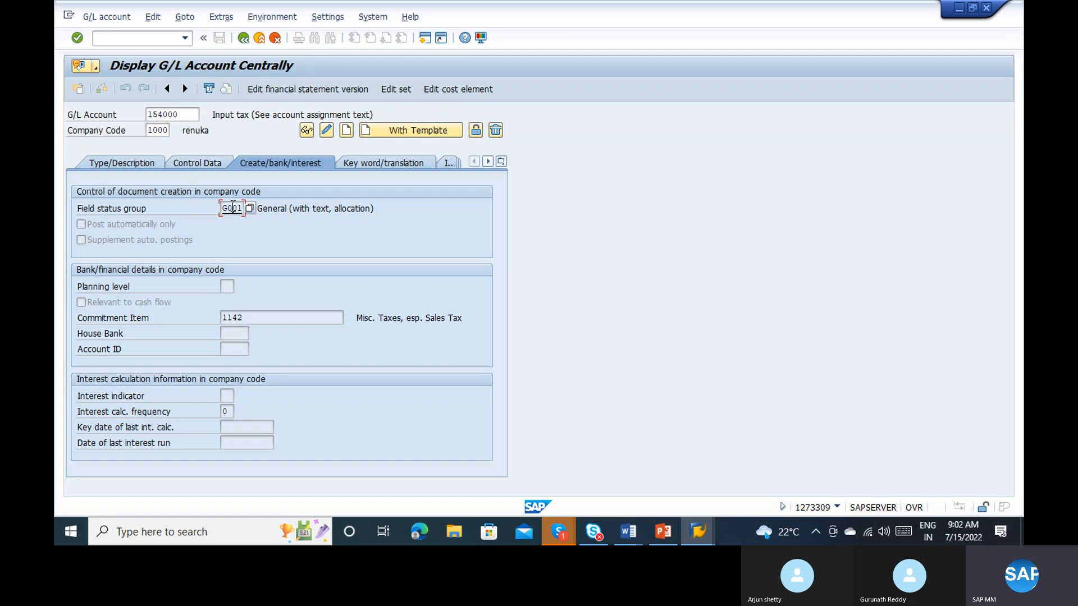
double_click(232, 208)
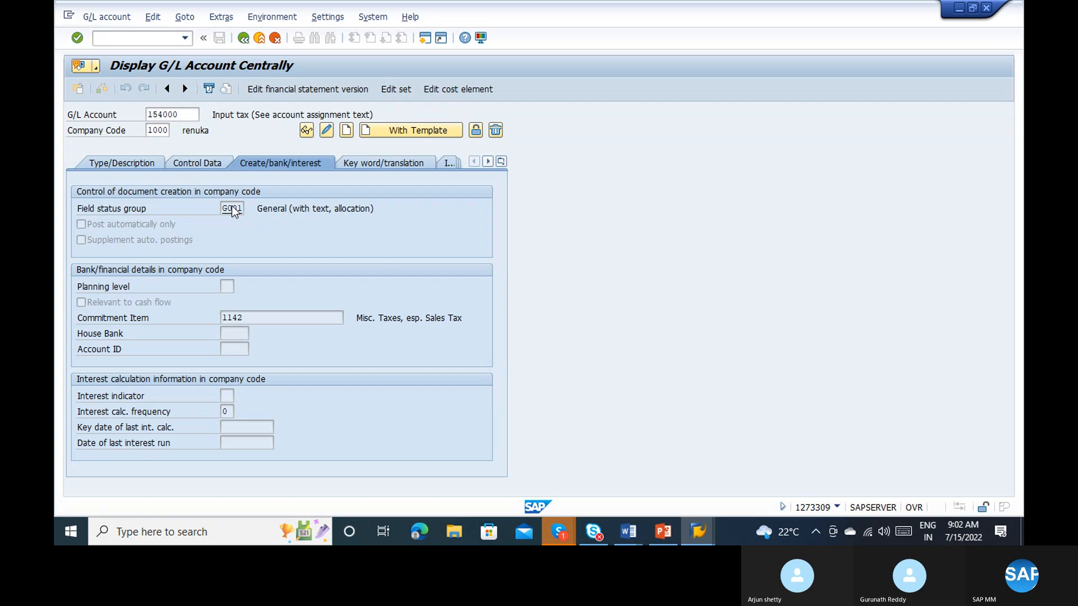
key("F1")
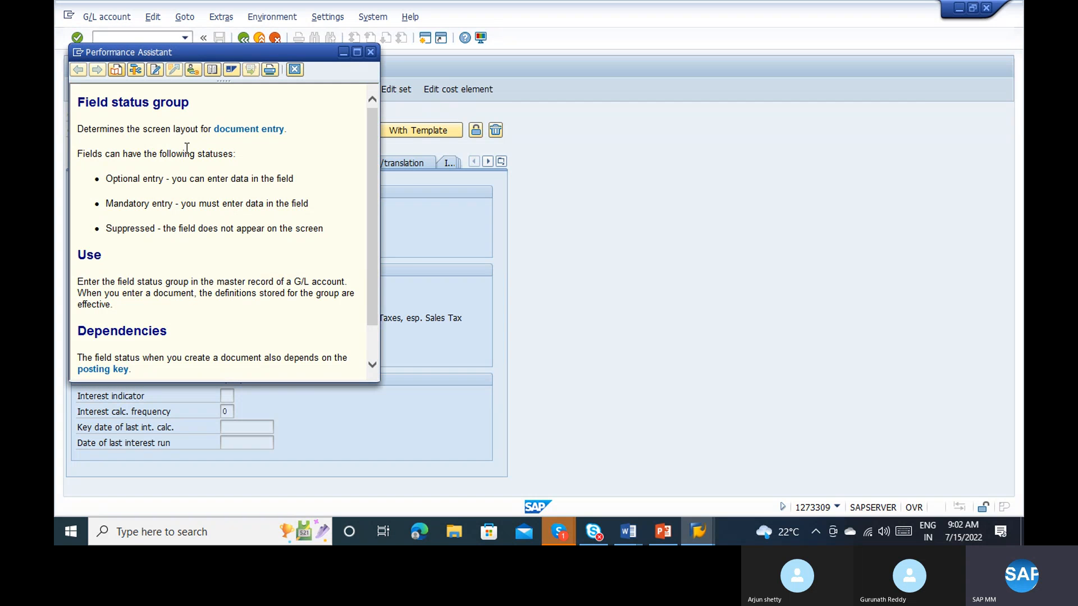
left_click(194, 70)
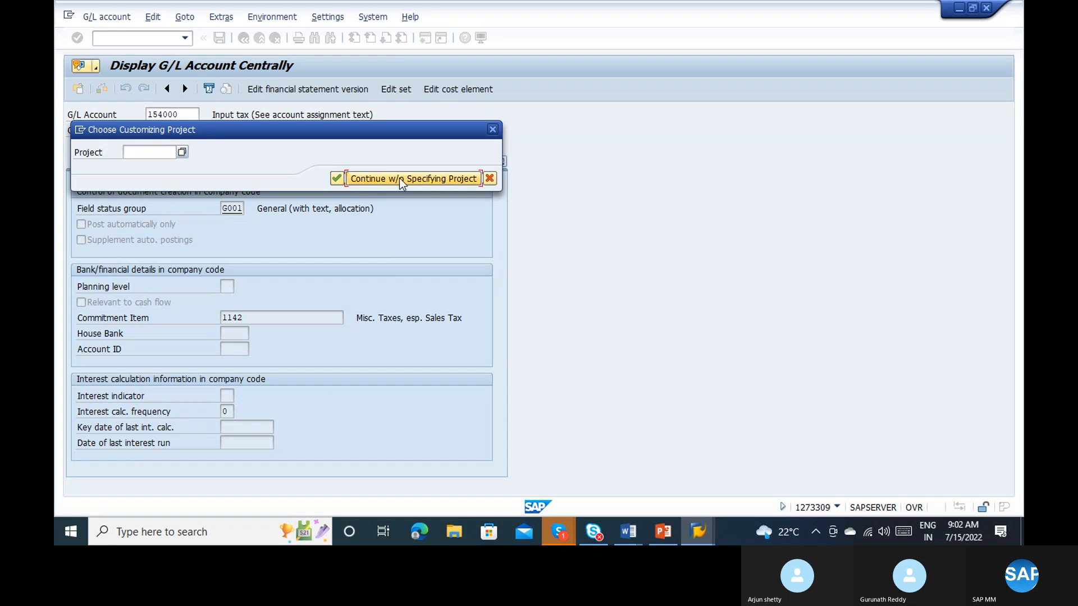
left_click(399, 178)
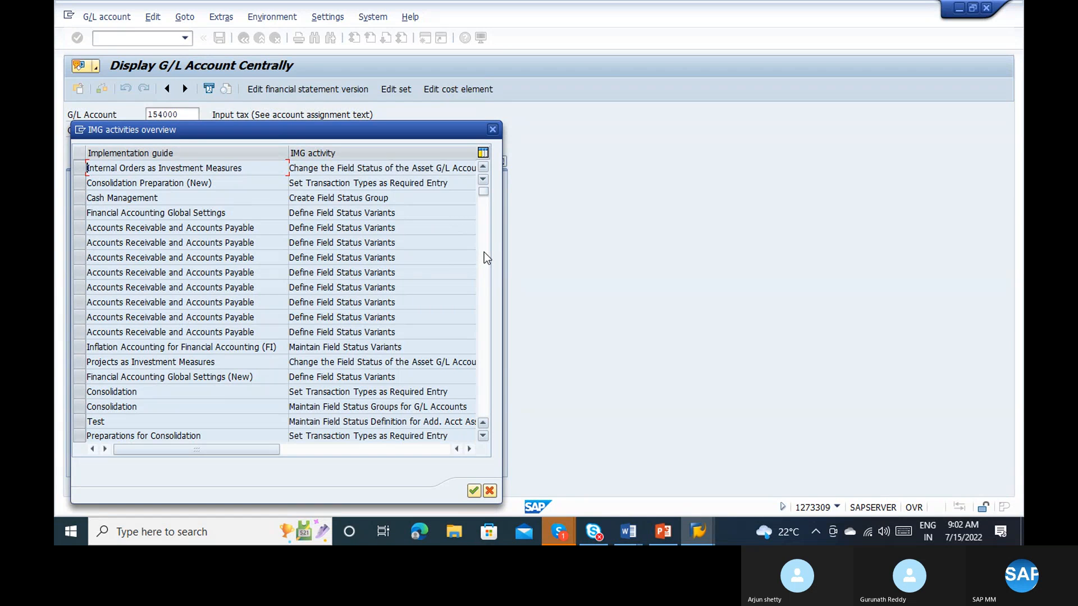
double_click(413, 212)
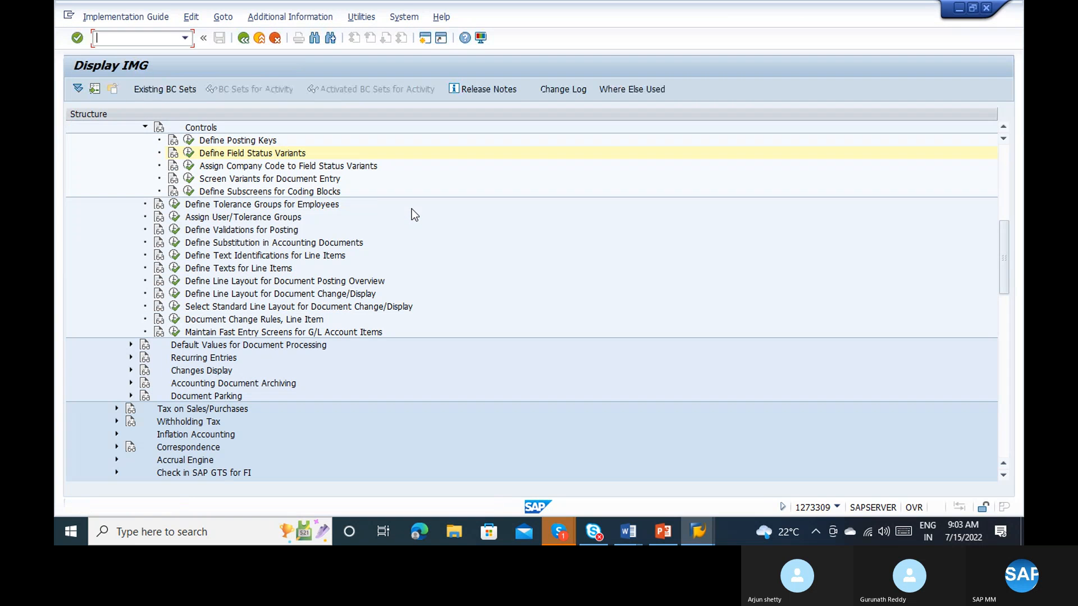
left_click(188, 154)
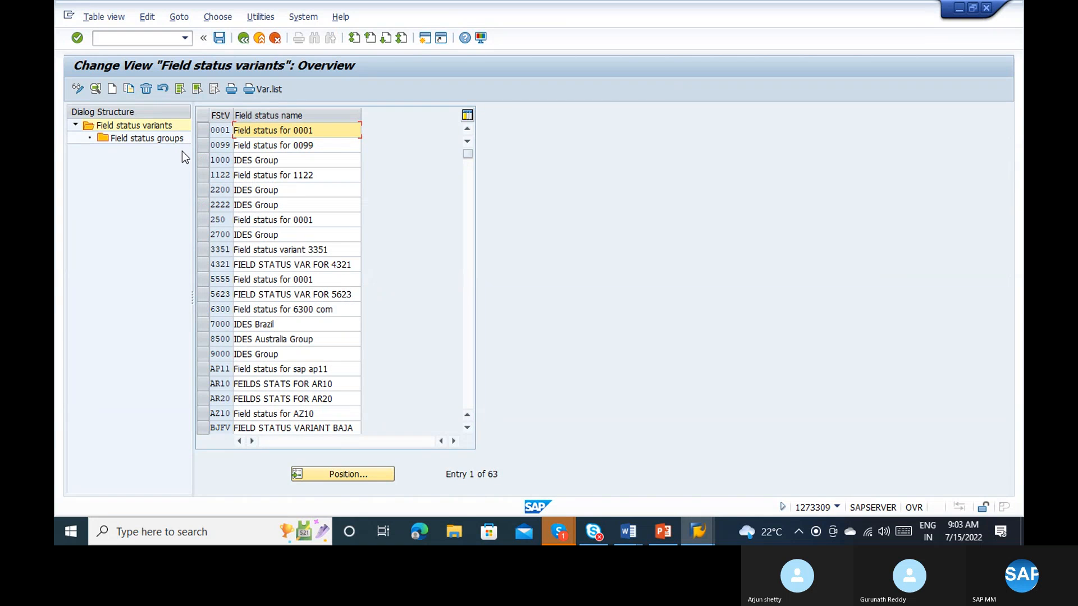
Step: Set the Text field in the general data of group G001, variant 0001, to Suppress and save it under customizing request SR2K900048
left_click(204, 131)
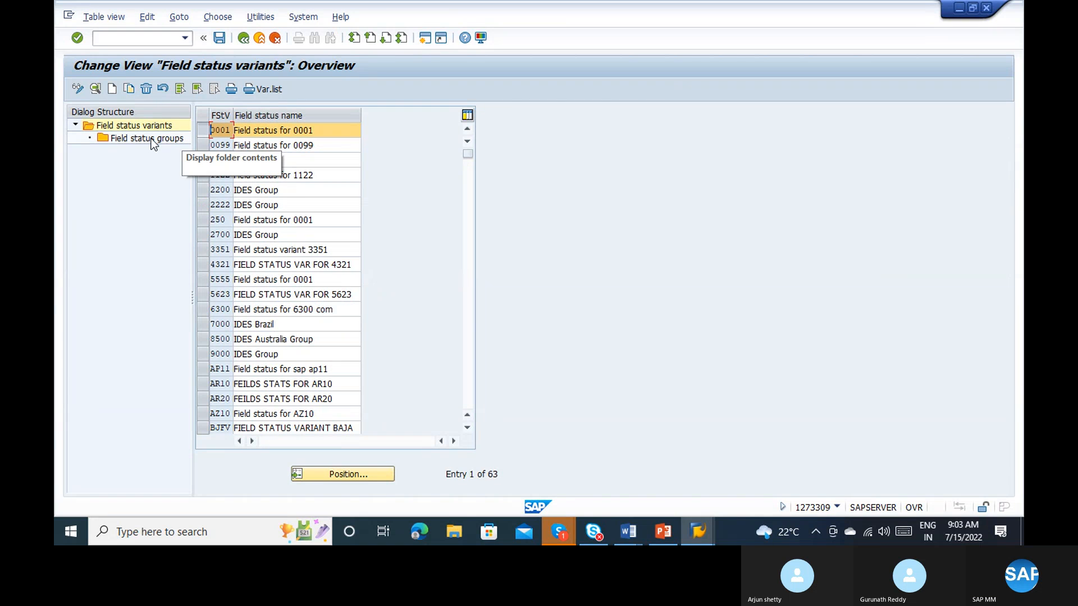
double_click(150, 139)
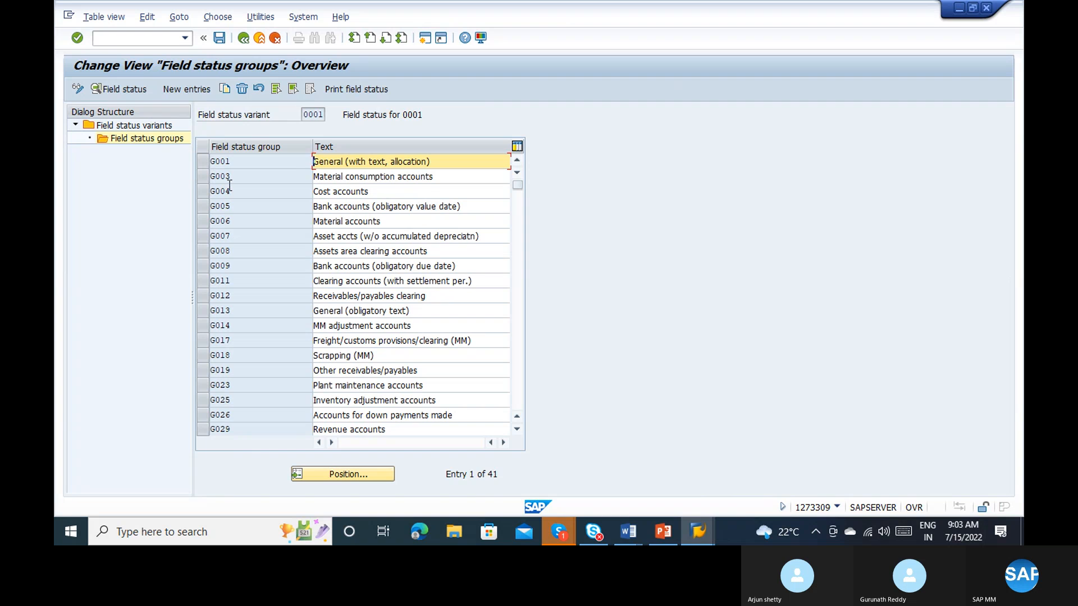
double_click(293, 160)
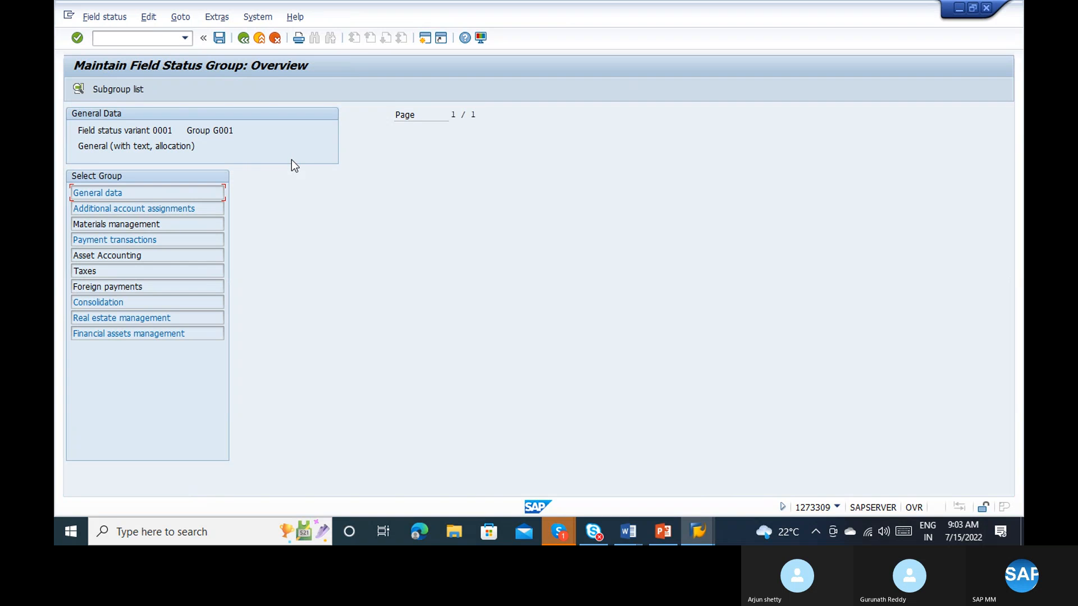
double_click(200, 193)
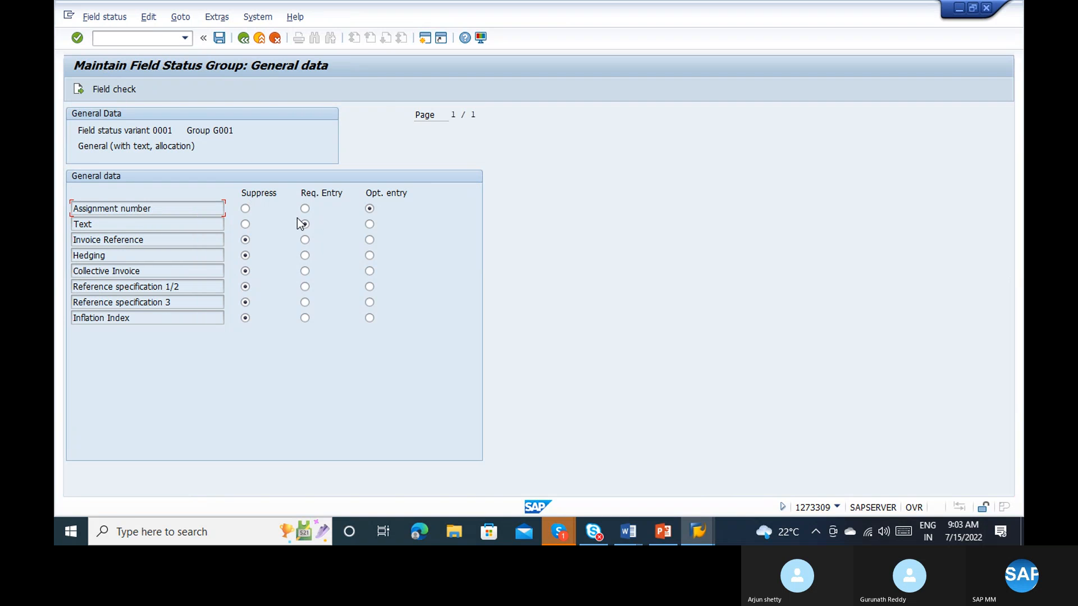
left_click(245, 224)
left_click(221, 39)
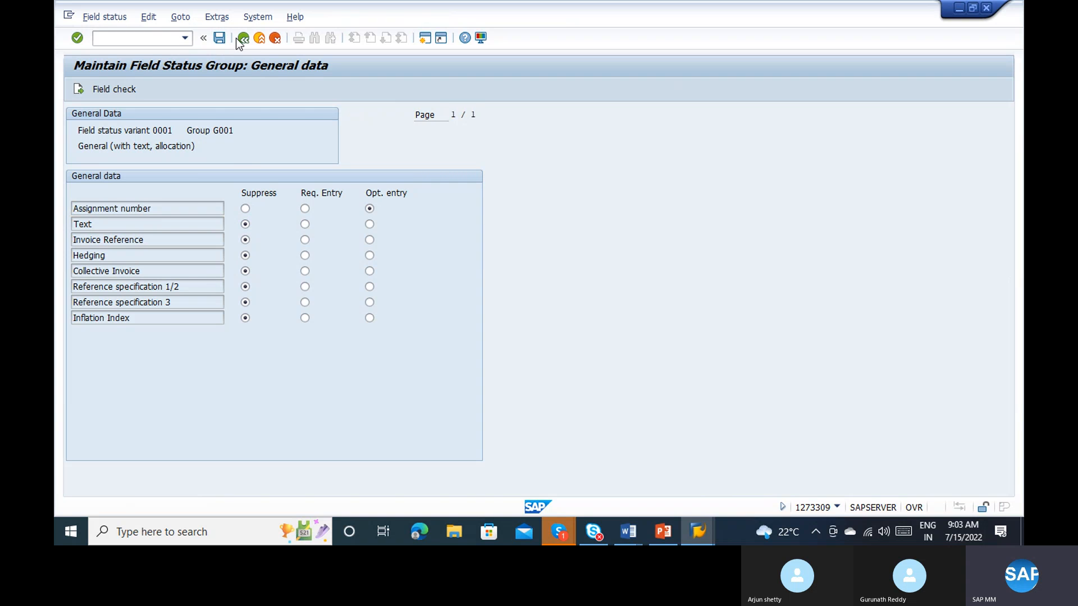
left_click(243, 38)
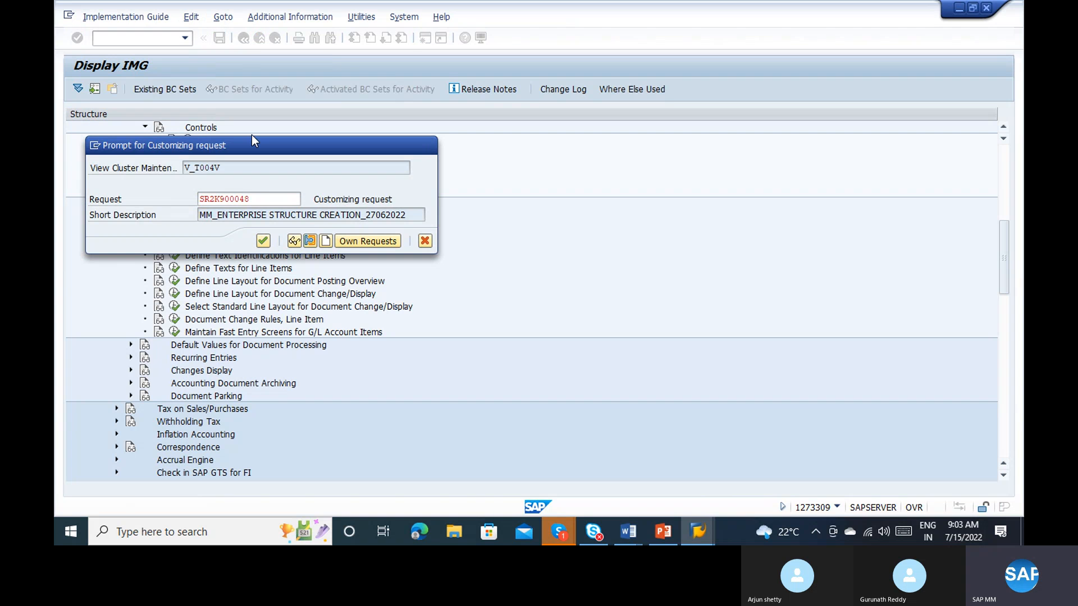
key("Return")
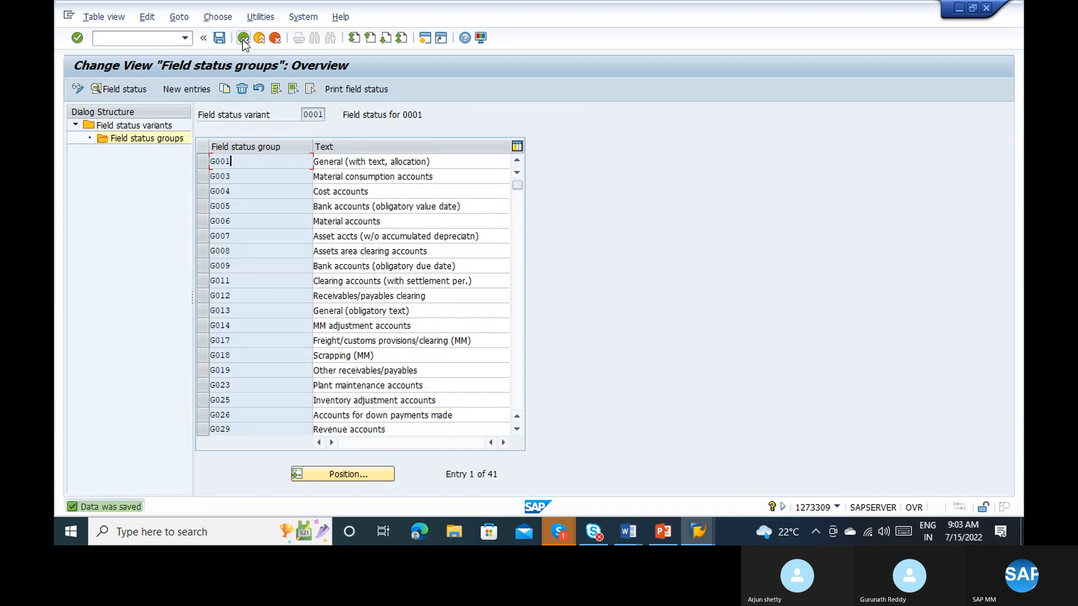
Step: Leave the field status customizing and return to the display of G/L account 154000
left_click(243, 39)
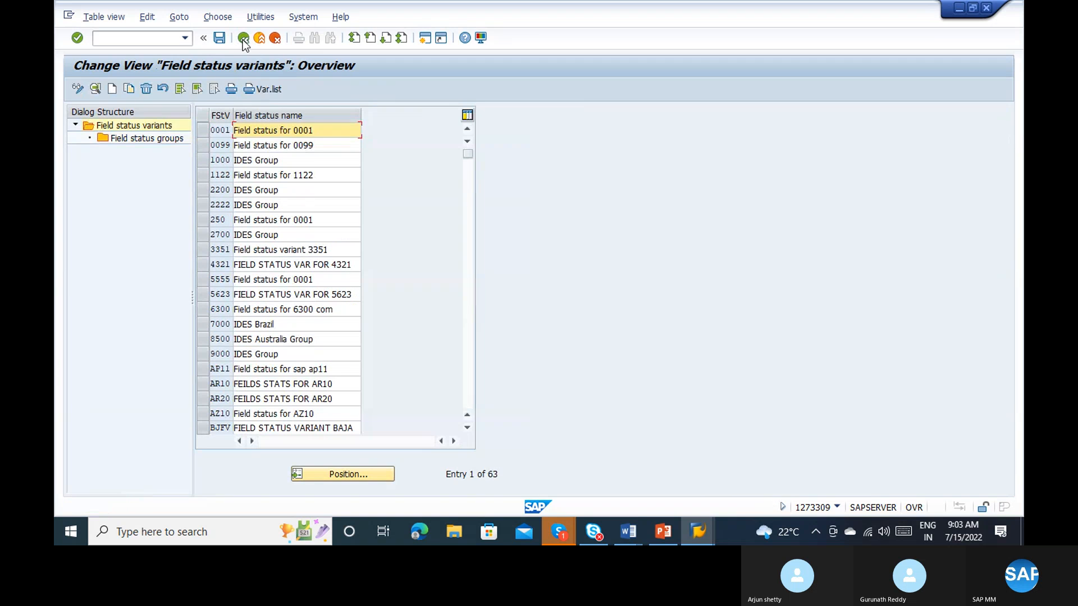
left_click(244, 39)
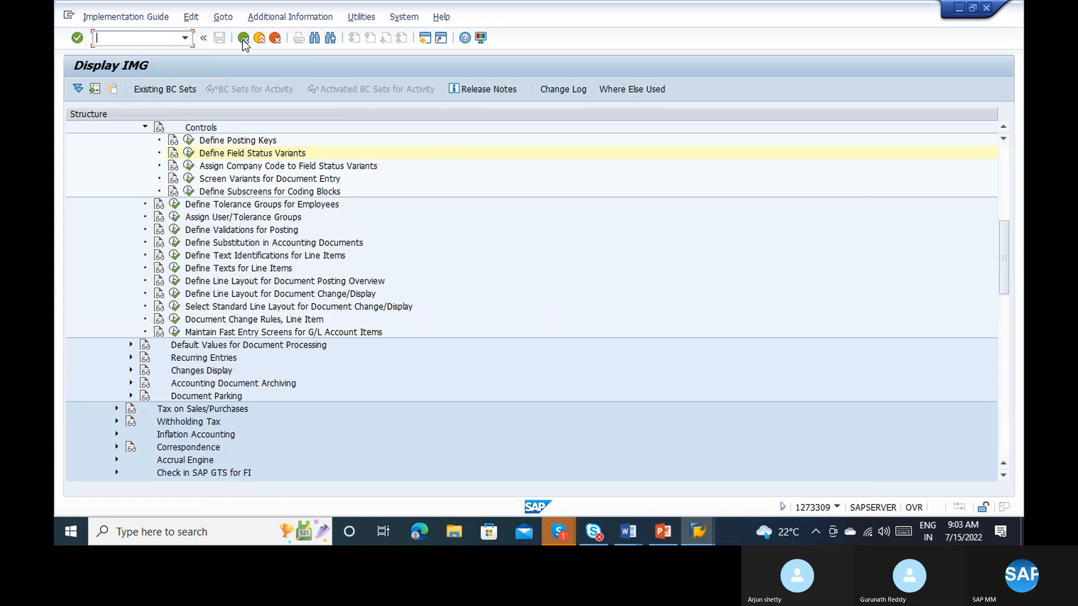
left_click(243, 39)
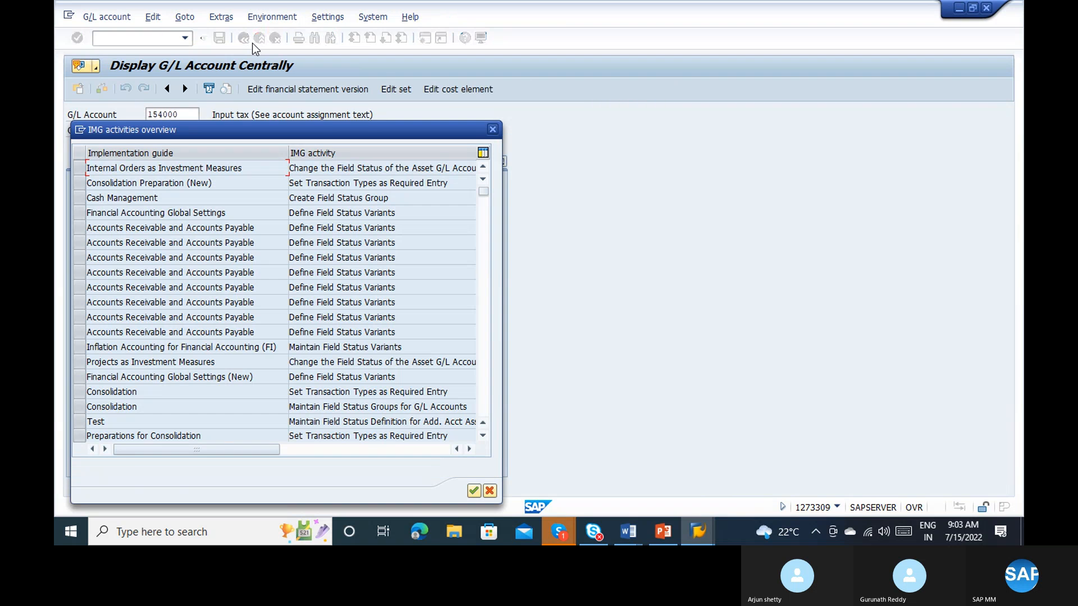
left_click(245, 40)
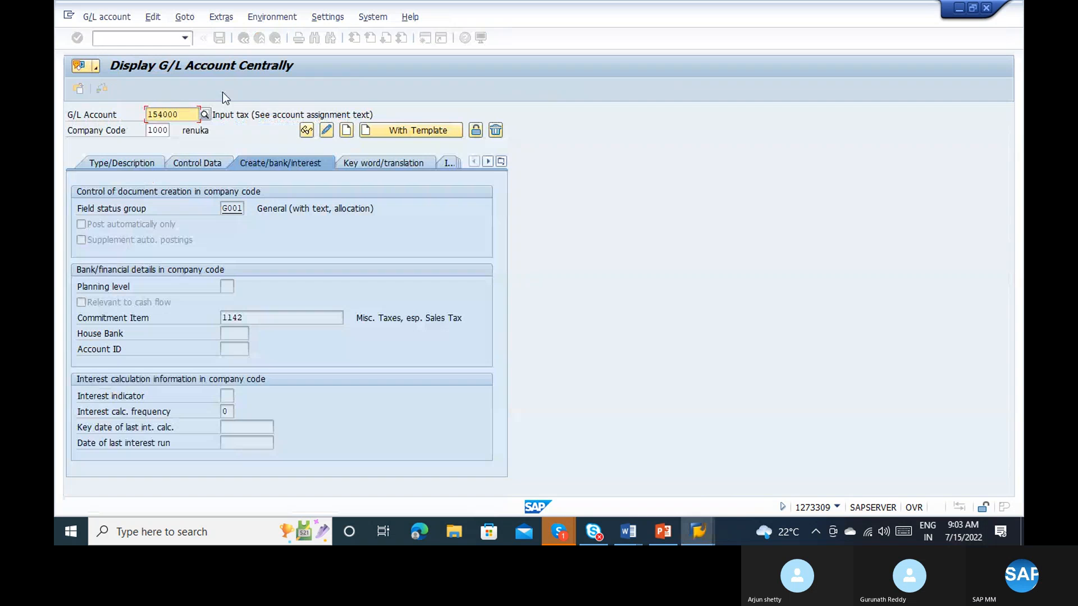
left_click(143, 38)
type("/")
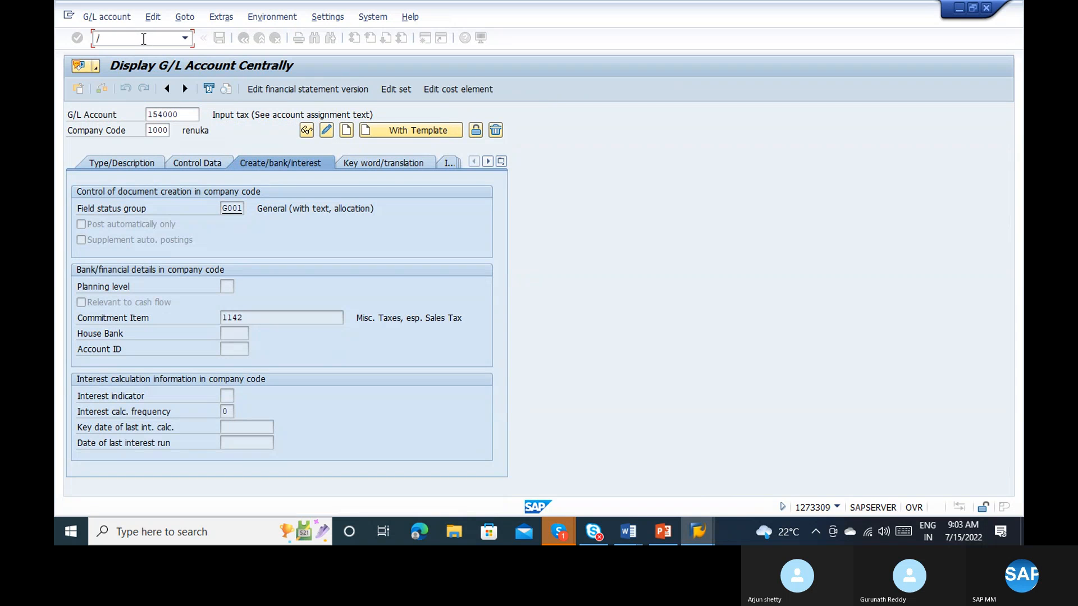
type("nme")
key("alt+Tab")
key("Escape")
Step: Close the verification log in the incoming invoice session and start transaction ME59N there
key("alt+Tab")
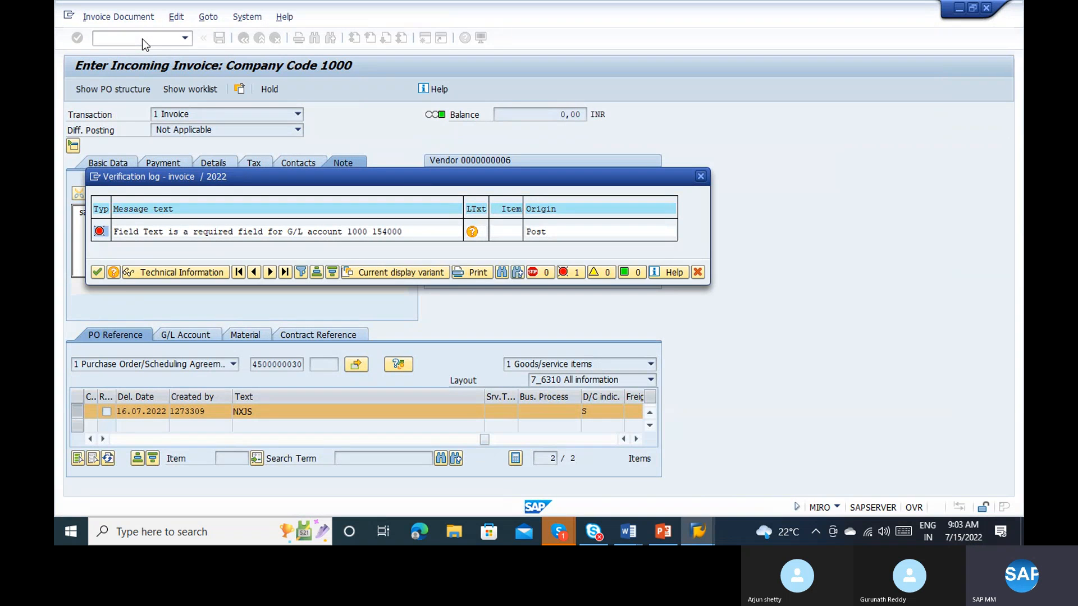
left_click(701, 177)
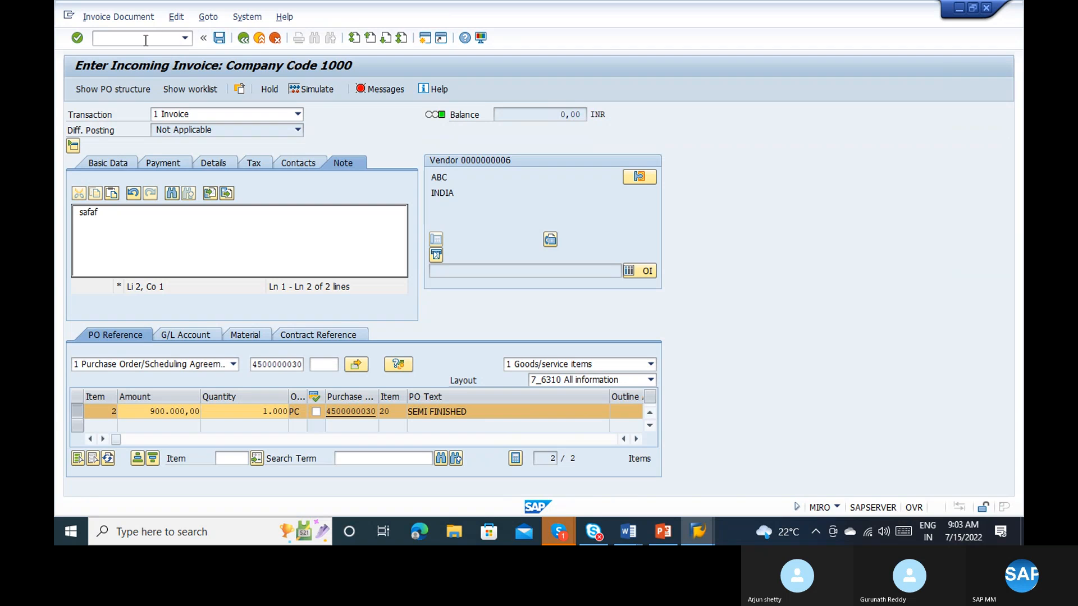
type("/nme")
type("51n")
key("Return")
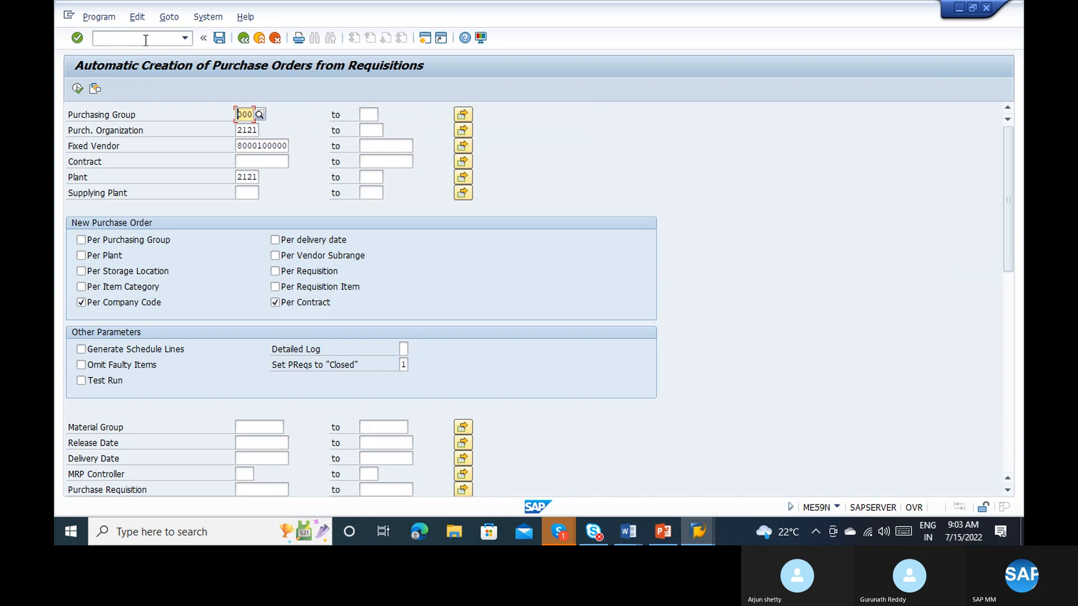
Step: Clear the purchasing group, purchasing organization, fixed vendor and plant from the selection criteria
key("BackSpace")
key("Tab")
key("Tab")
key("Tab")
key("Delete")
key("Delete")
key("Delete")
key("Delete")
key("Tab")
key("Tab")
key("Tab")
key("Tab")
key("shift+Tab")
key("Delete")
key("Delete")
key("Delete")
key("Delete")
key("Delete")
key("Delete")
key("Delete")
key("Delete")
key("Delete")
key("Delete")
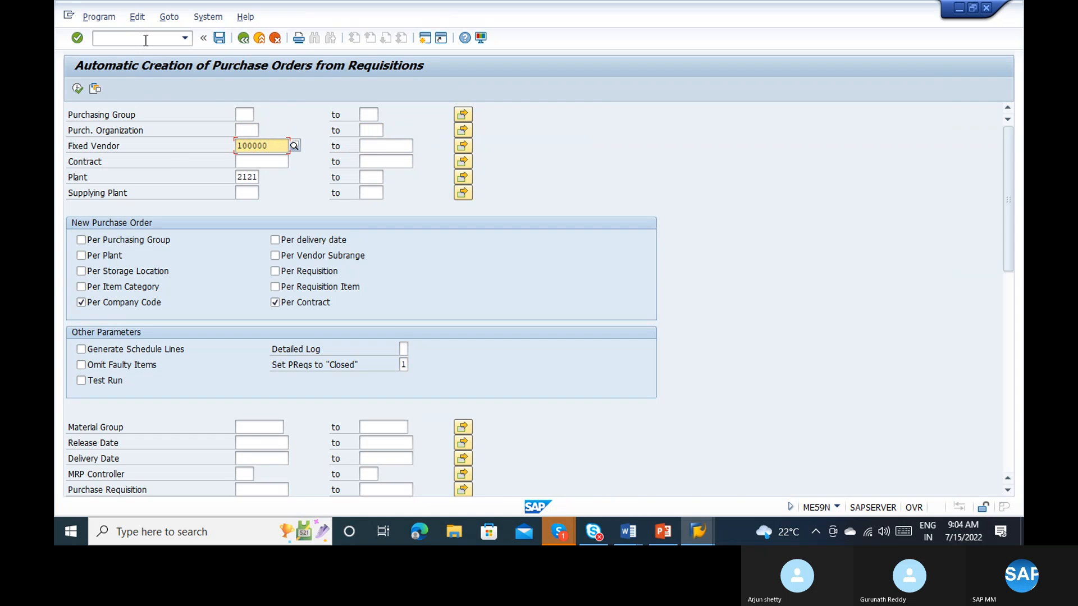
key("Tab")
key("Tab")
key("Tab")
key("Tab")
key("Tab")
key("Tab")
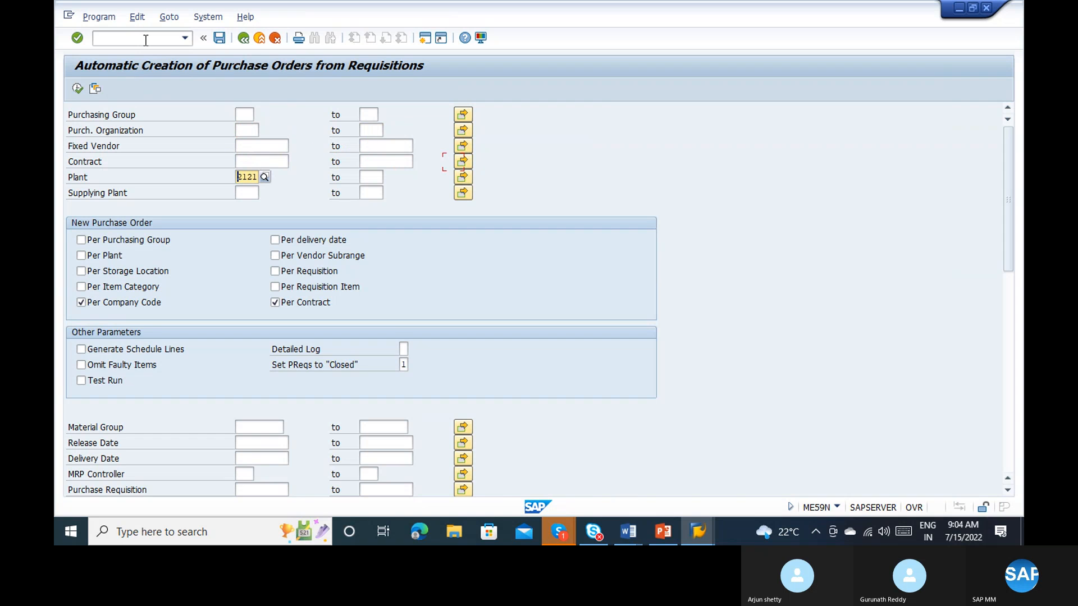
key("Delete")
key("Delete")
key("Delete")
key("Delete")
Step: Restrict the selection to purchase requisition 10000033 and execute the automatic purchase order creation
left_click(281, 490)
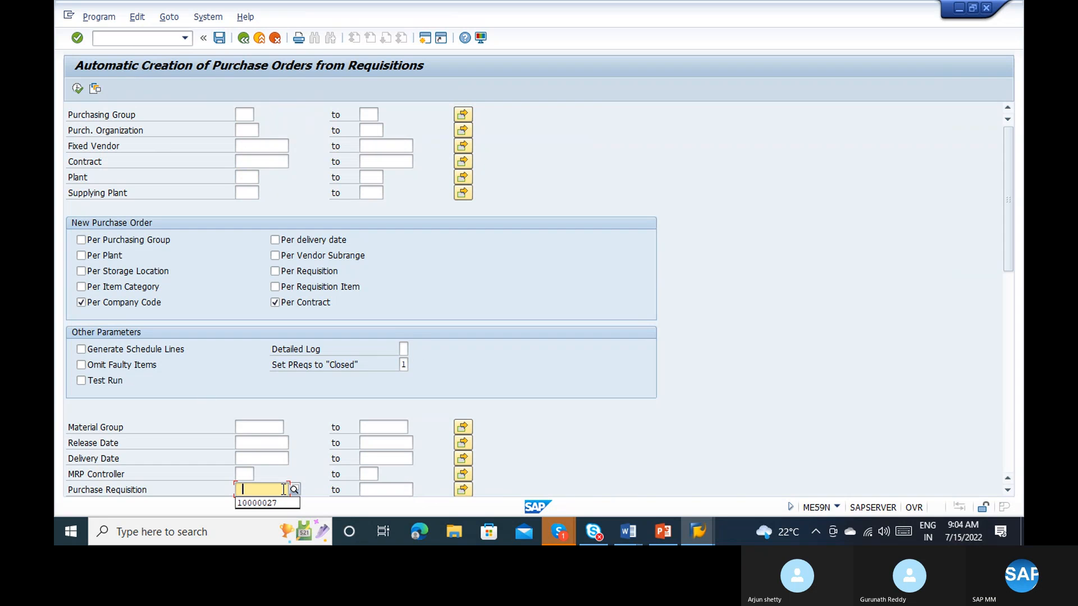
type("10000027")
left_click(275, 489)
type("33")
key("Return")
left_click(77, 90)
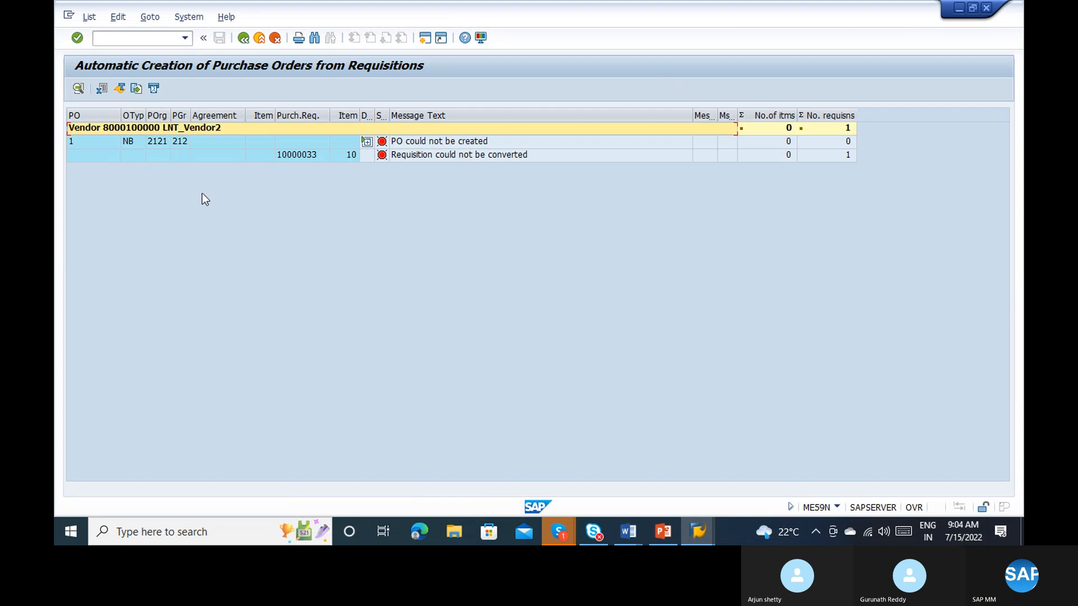
Step: Expand the detailed messages for the failed purchase order and examine the errors reported for item 10
left_click(366, 141)
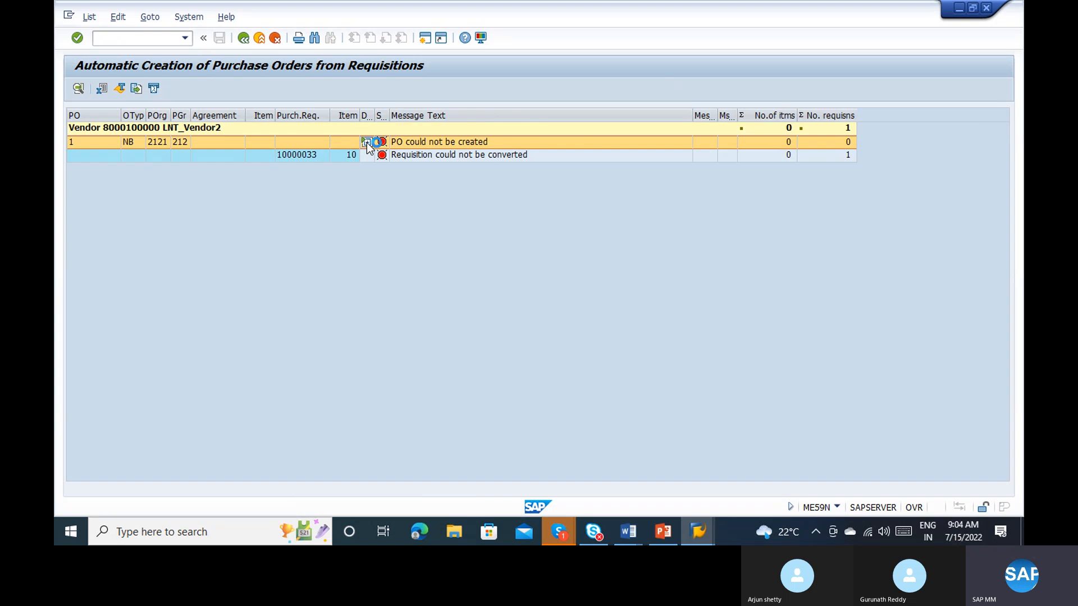
left_click(619, 174)
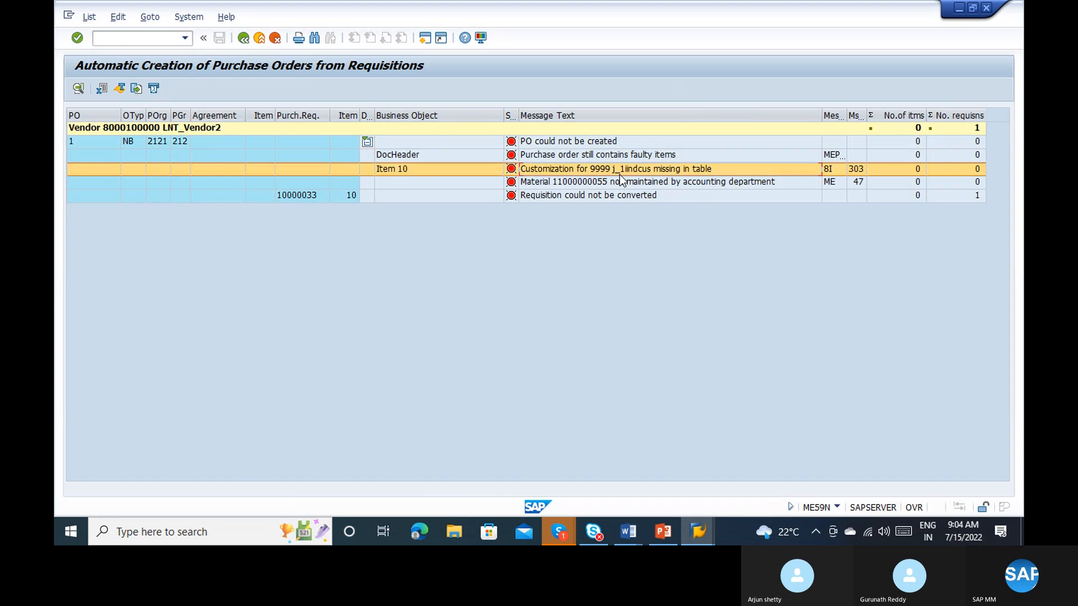
left_click(665, 183)
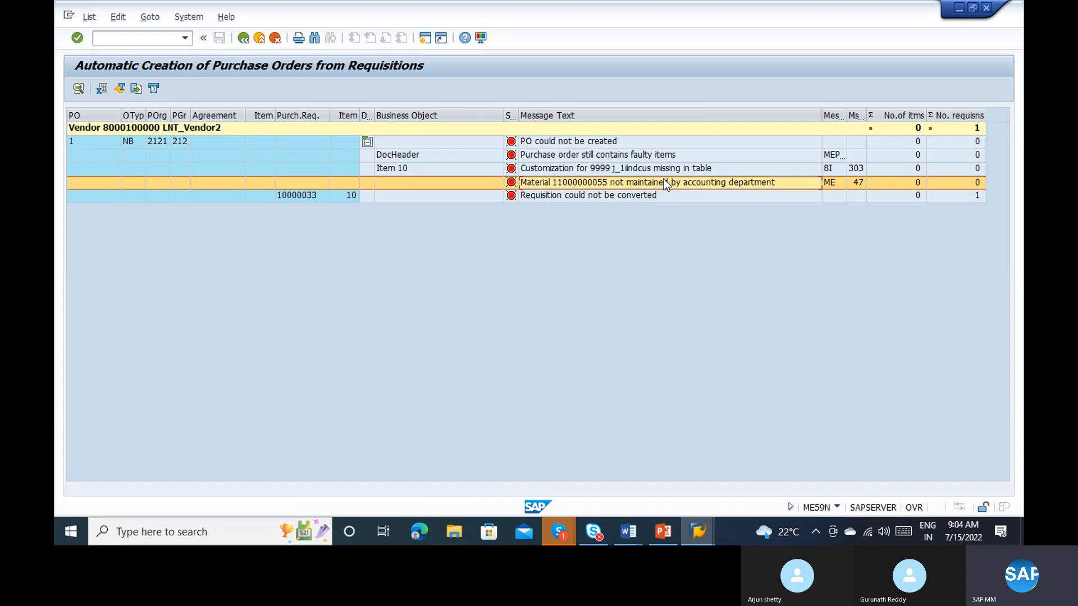
Step: Switch to the session with the blank incoming invoice and start transaction MM01 to create material data
key("alt+Tab")
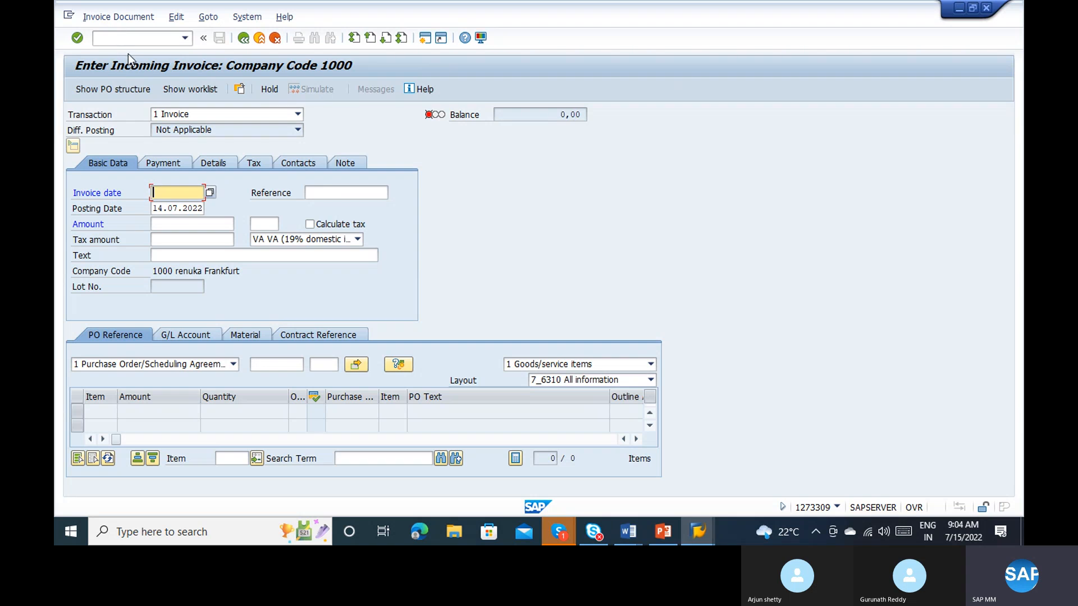
left_click(117, 36)
type("/nmm")
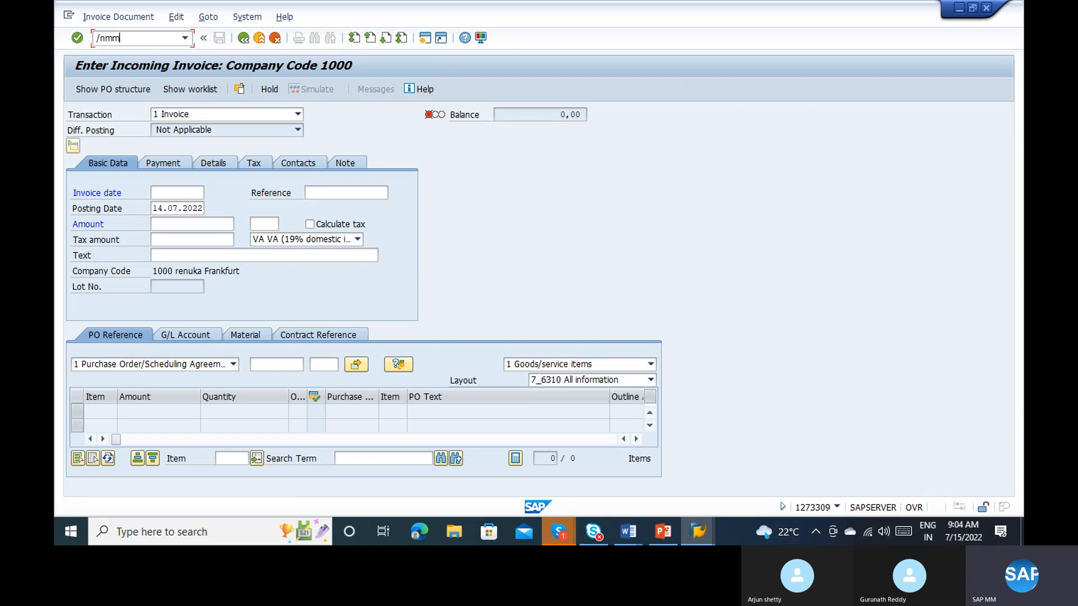
type("02")
key("BackSpace")
type("1")
key("Return")
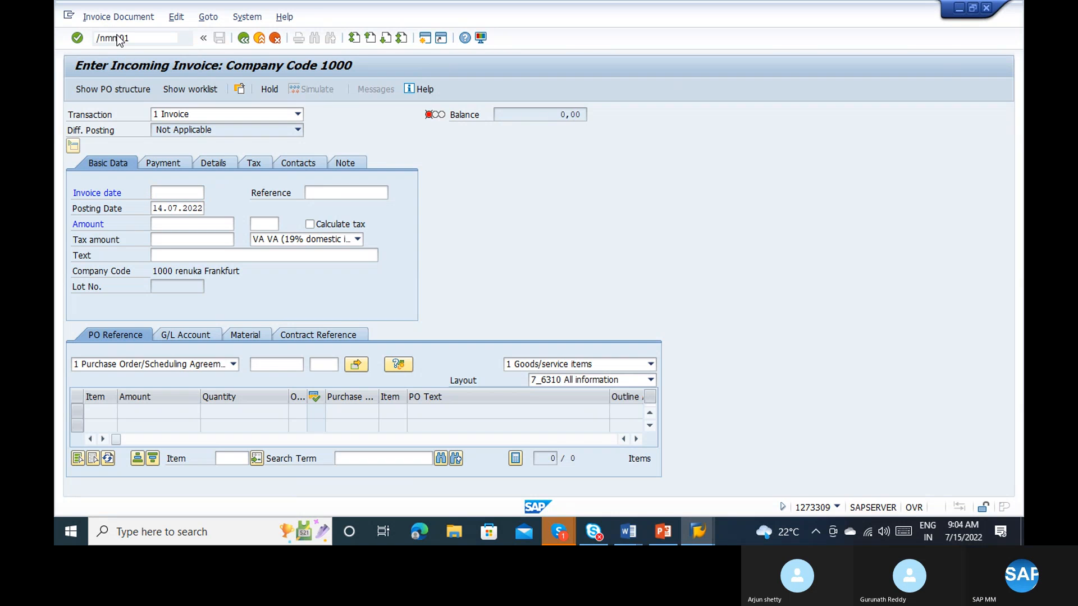
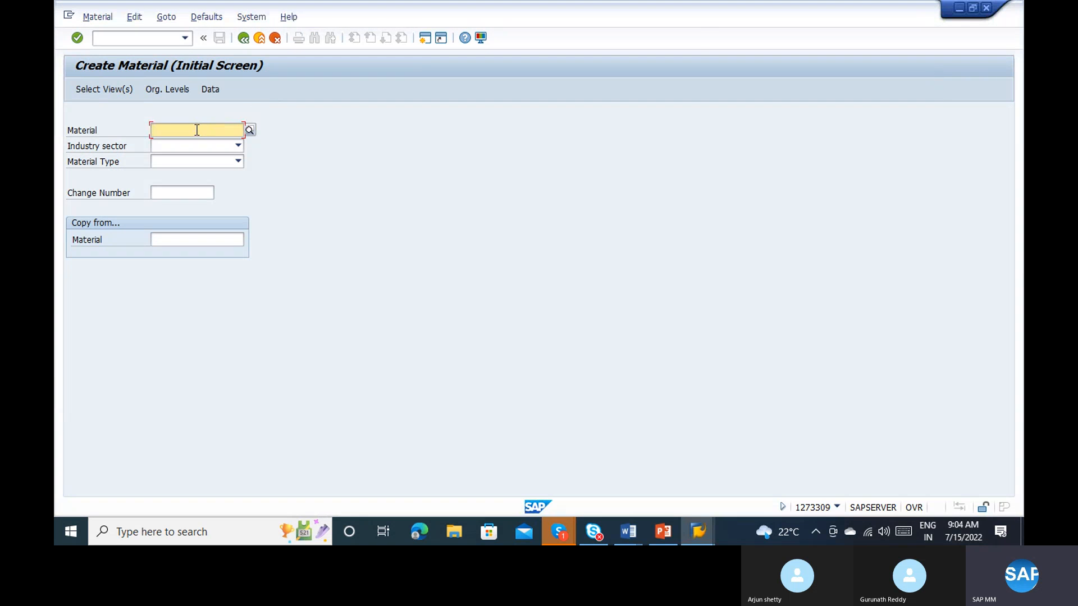
left_click(198, 129)
type("11")
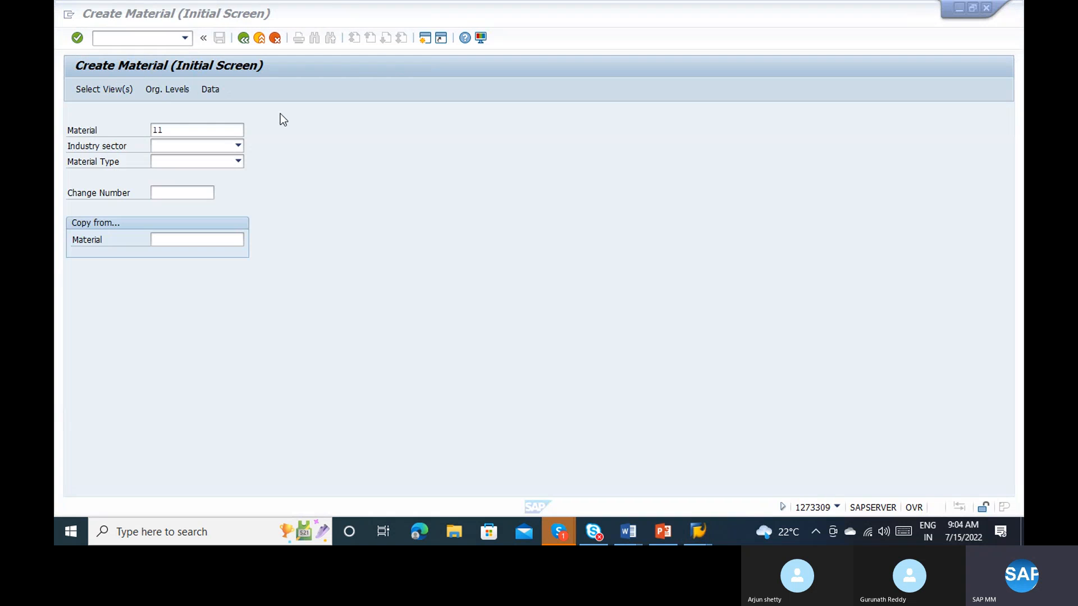
left_click(187, 130)
type("---")
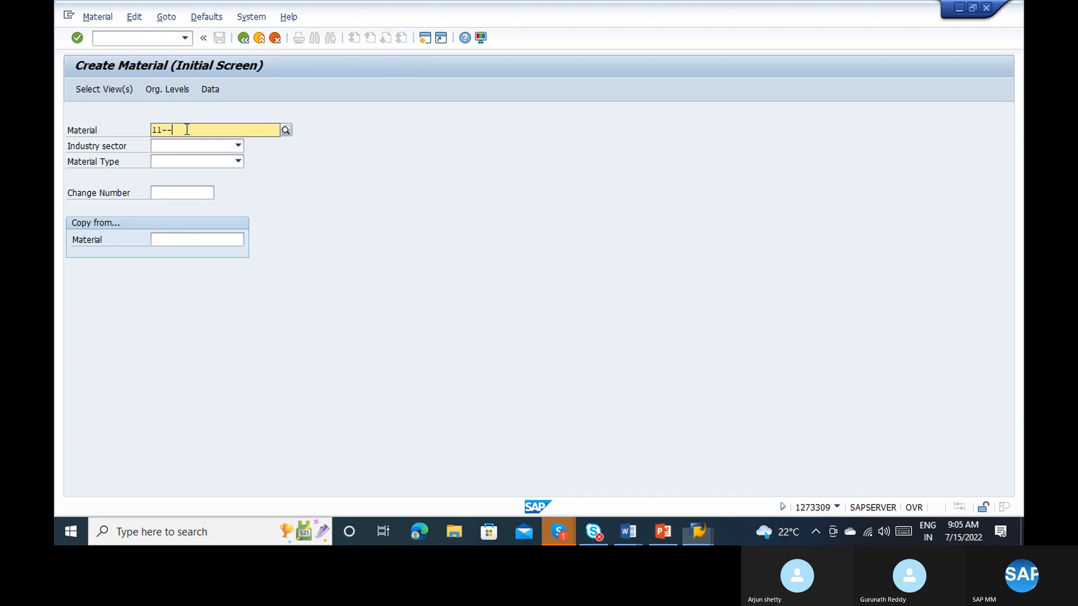
key("BackSpace")
key("BackSpace")
key("BackSpace")
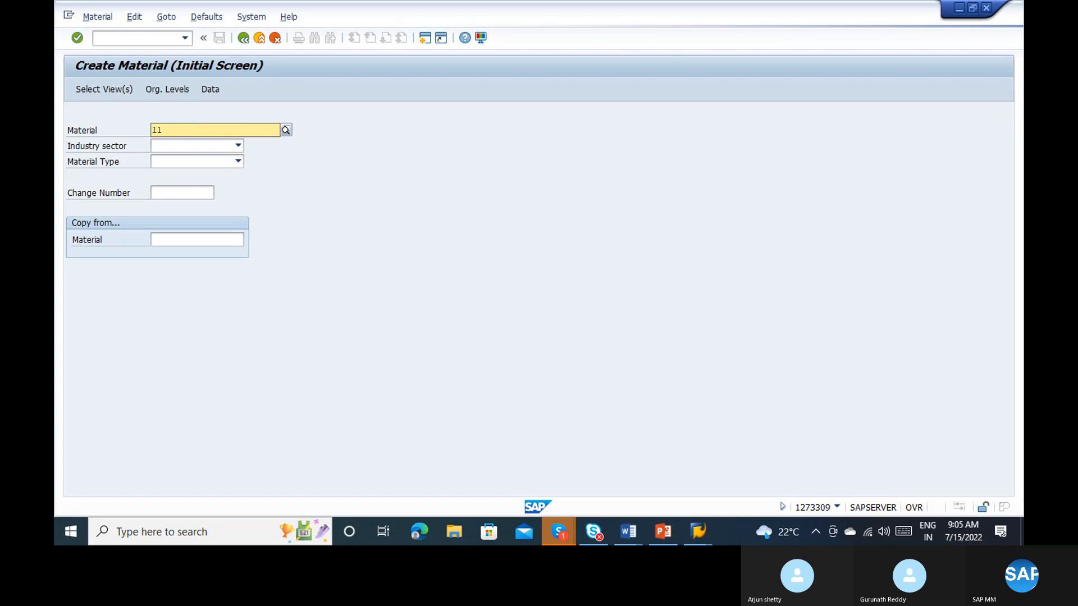
type("00000")
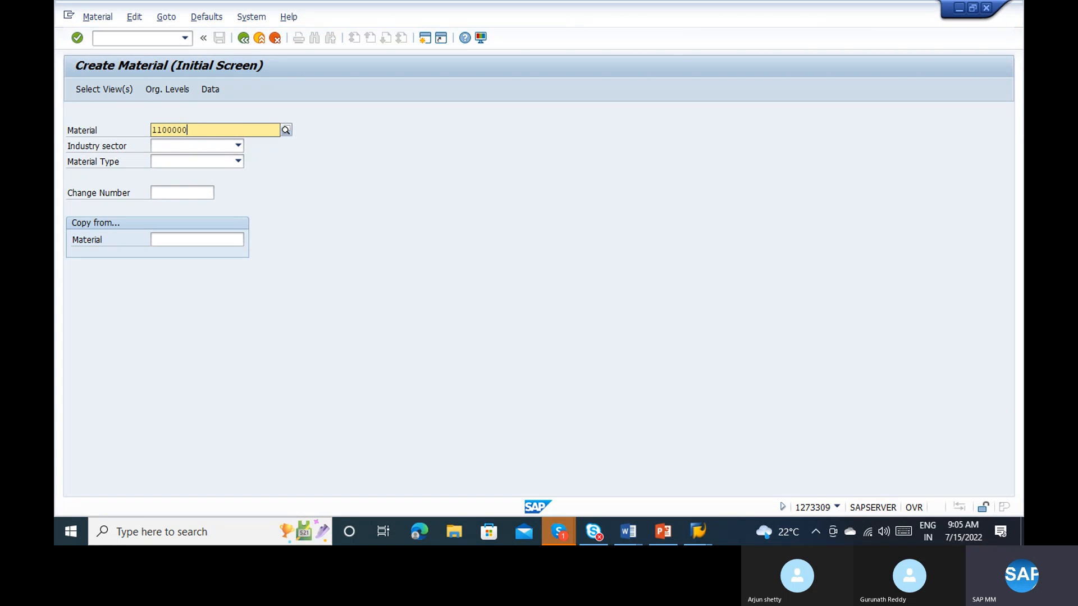
type("00")
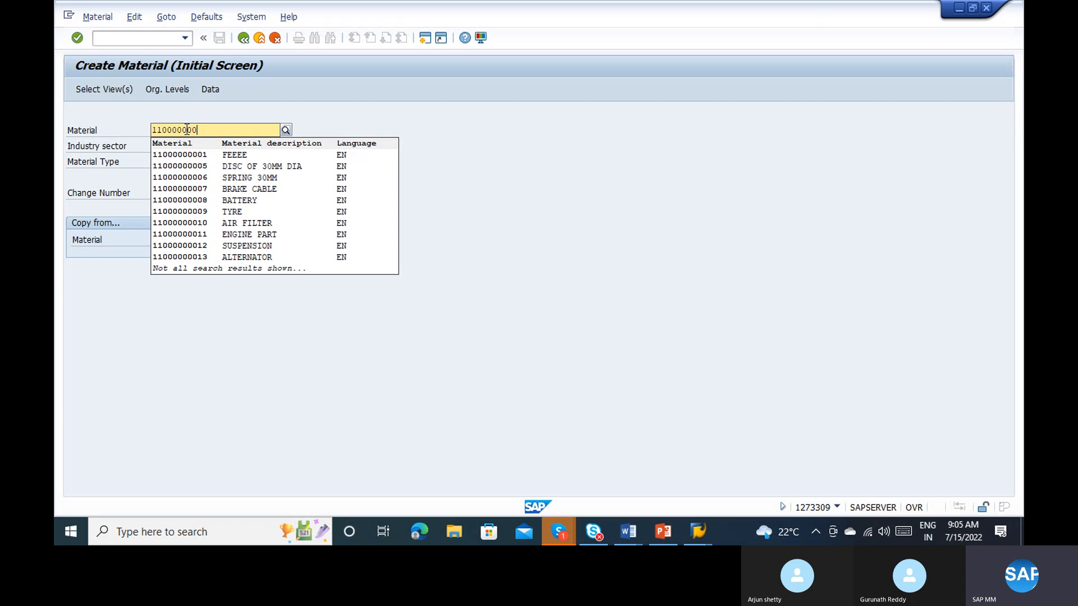
type("55")
key("Return")
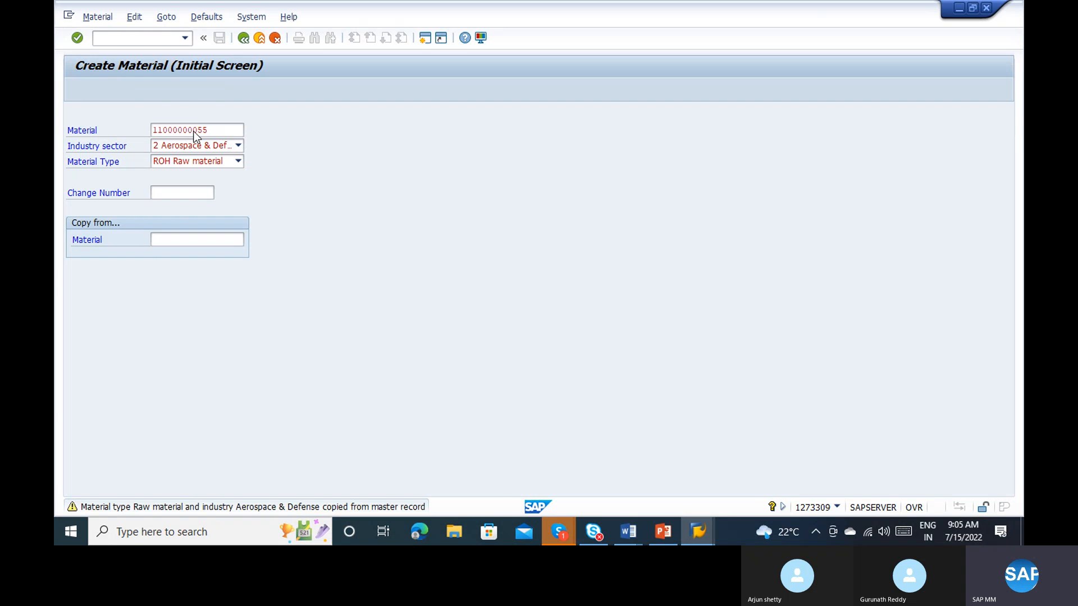
key("Return")
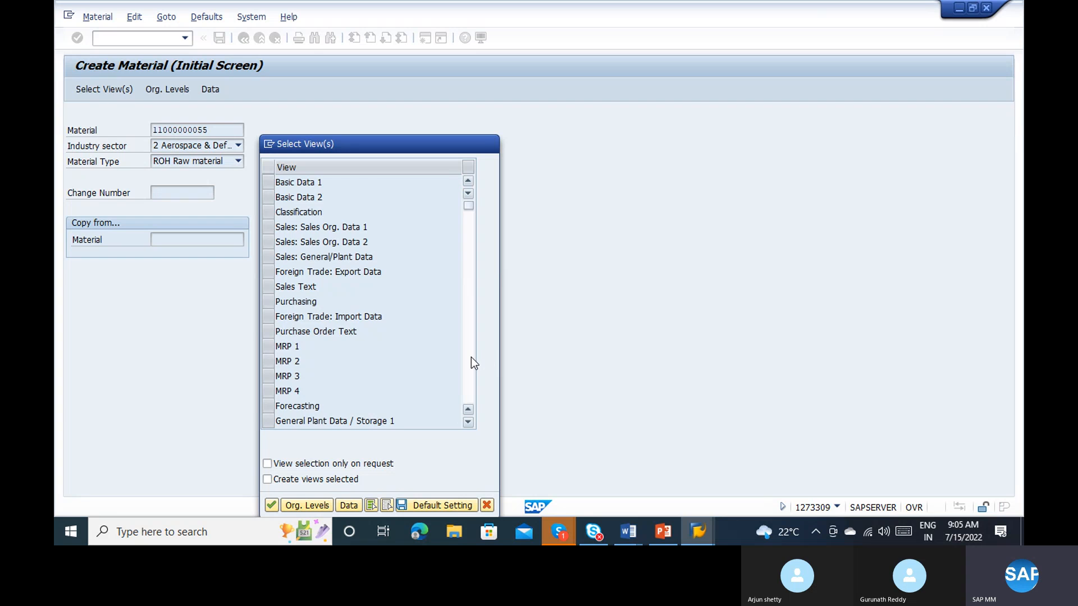
Step: Choose the Accounting 1, Accounting 2, General Plant Data / Storage 1 and Purchasing views for the material
left_click(471, 357)
left_click(272, 242)
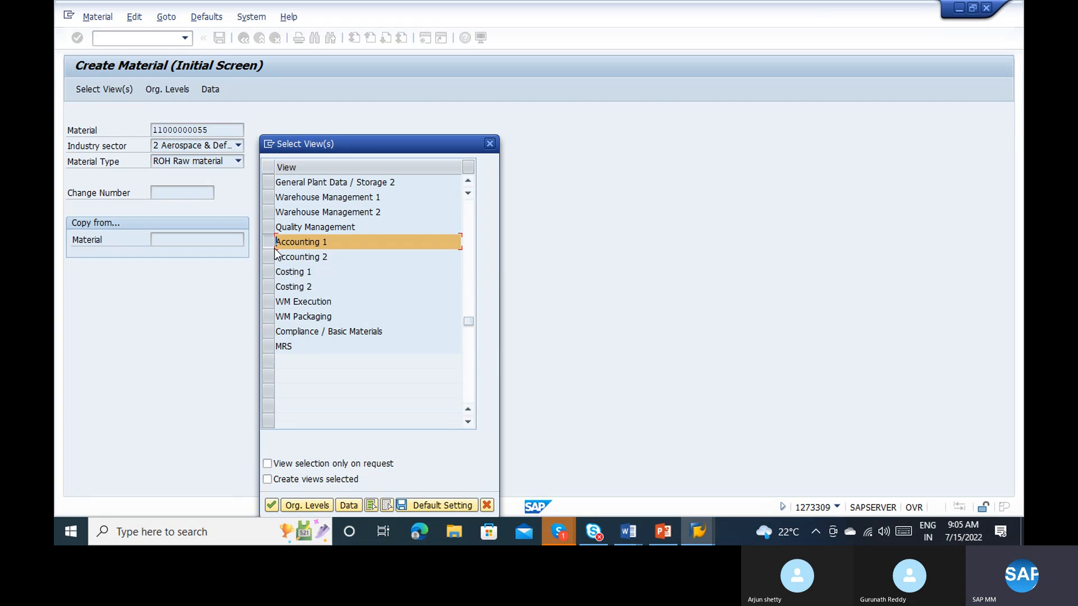
left_click(274, 256)
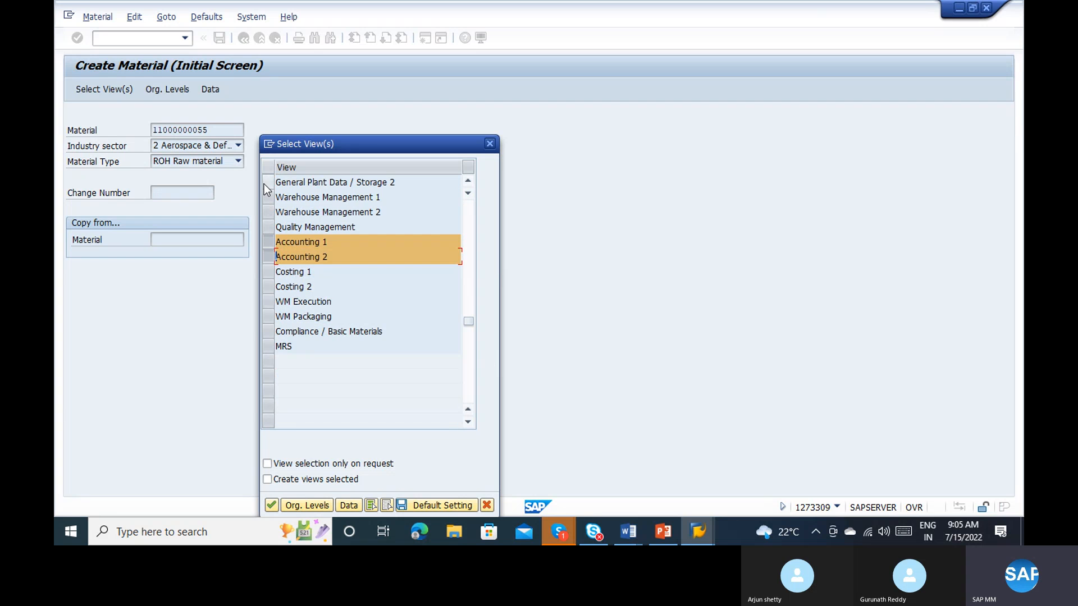
left_click(469, 284)
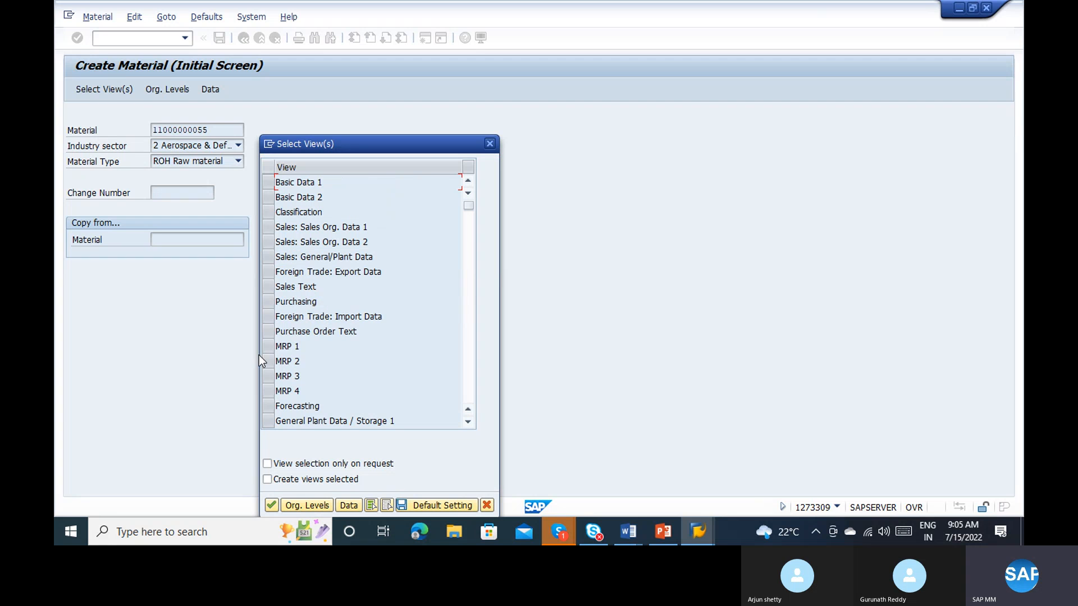
left_click(272, 422)
left_click(267, 303)
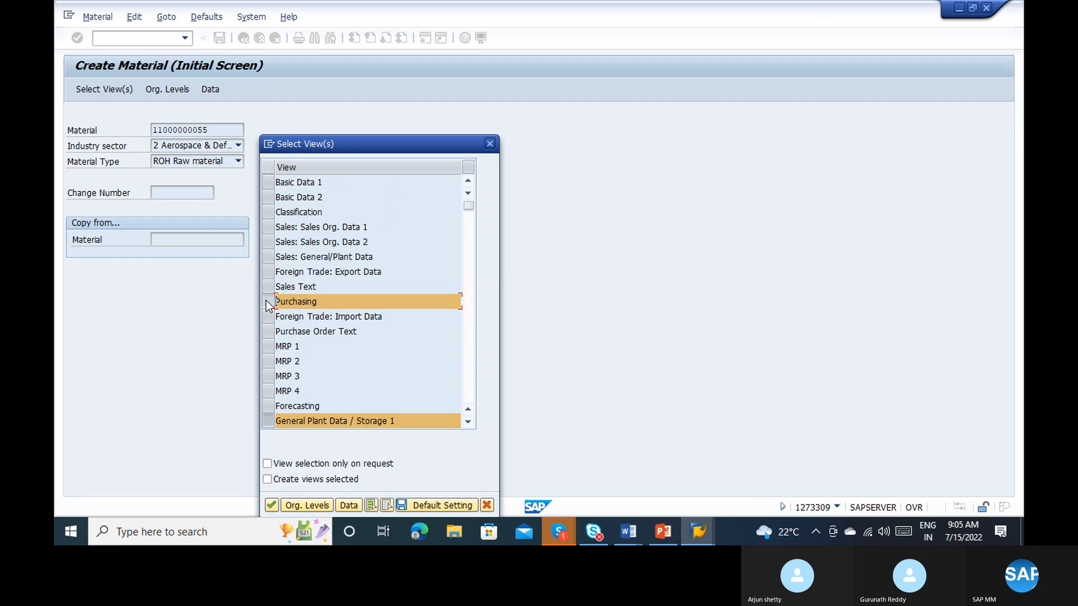
key("Return")
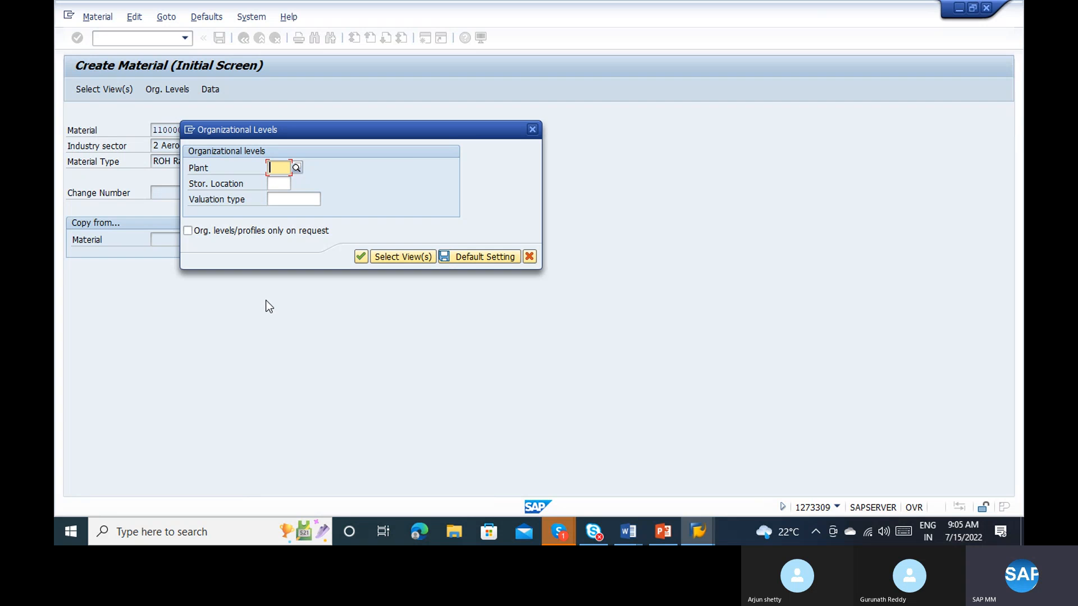
Step: Set the organizational level to plant 2121 and open the Accounting 1 view
type("2121")
key("Return")
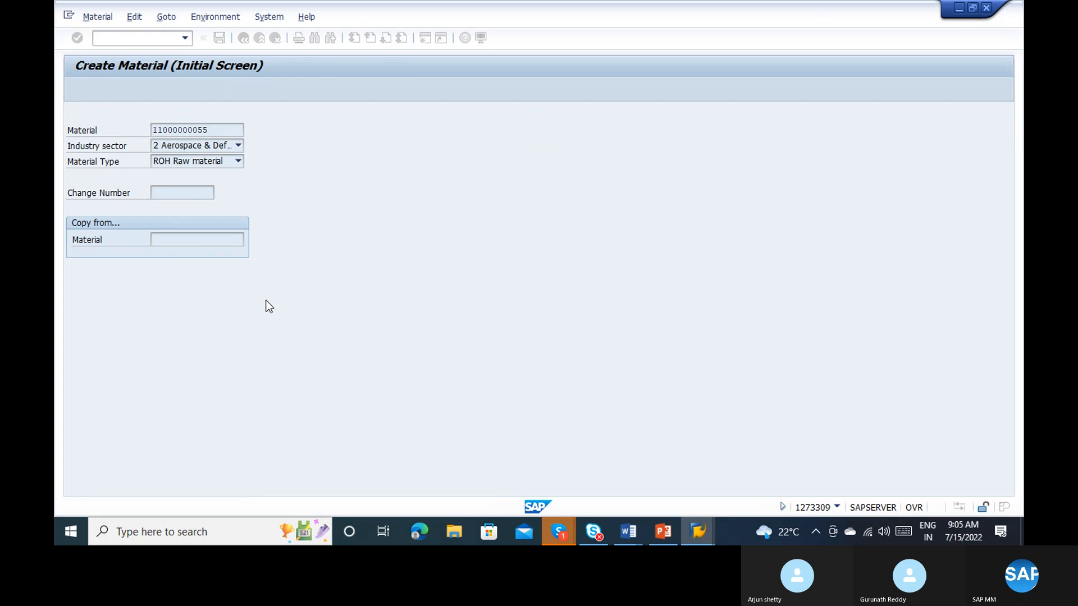
key("Return")
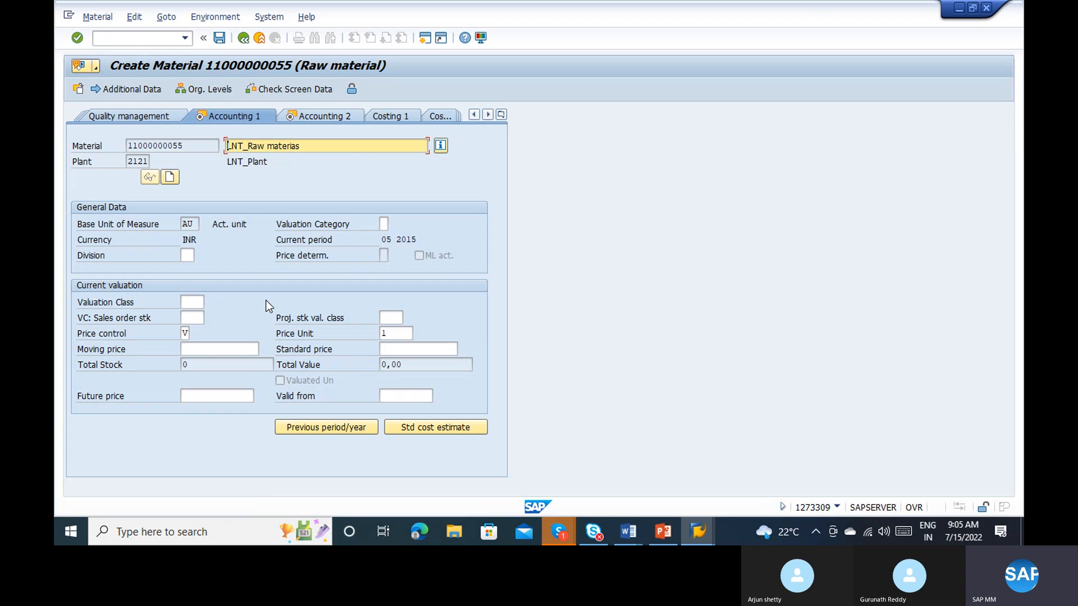
Step: Assign valuation class 3000 (Raw materials 1) to the material and save its accounting data
key("Return")
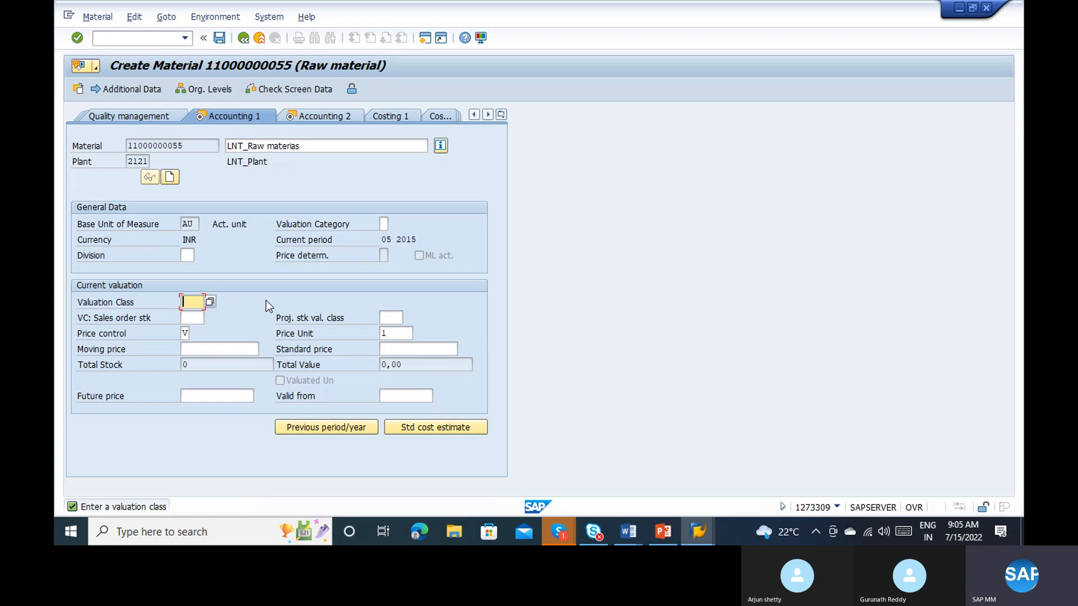
left_click(209, 303)
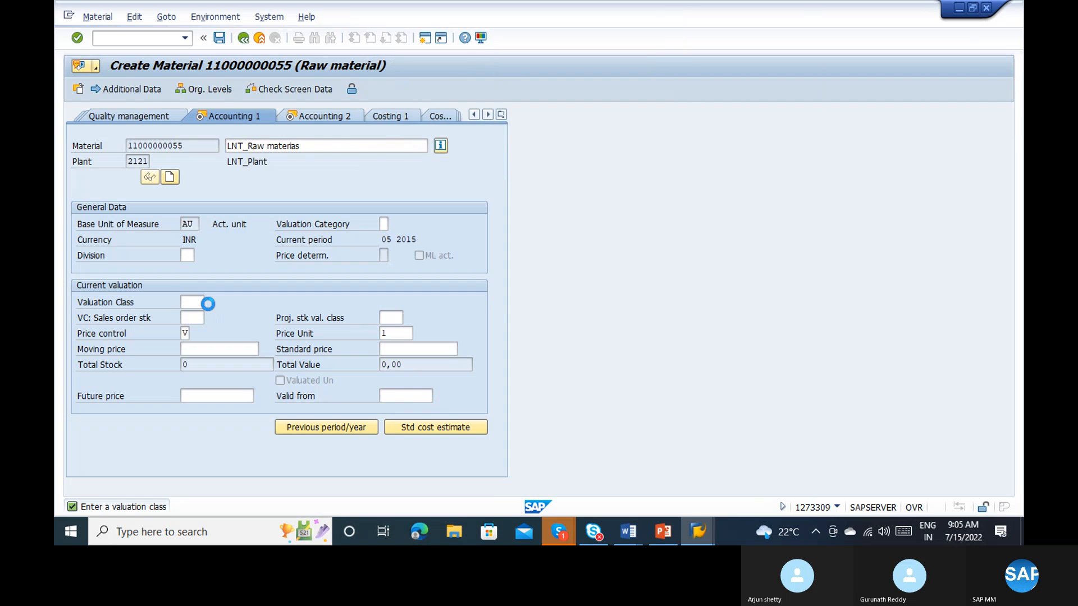
left_click(420, 89)
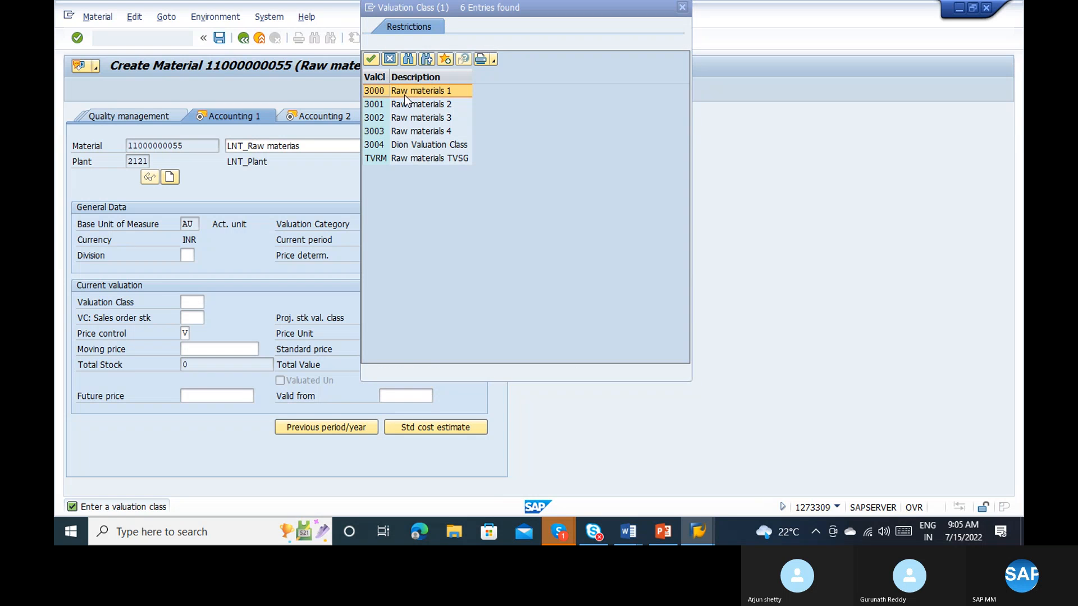
double_click(404, 96)
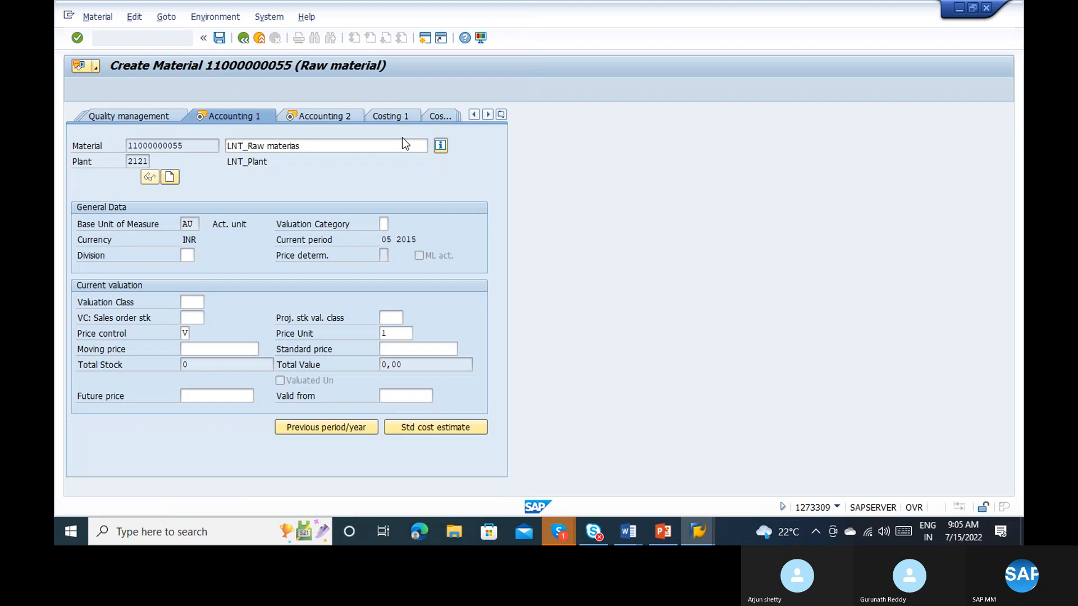
key("Return")
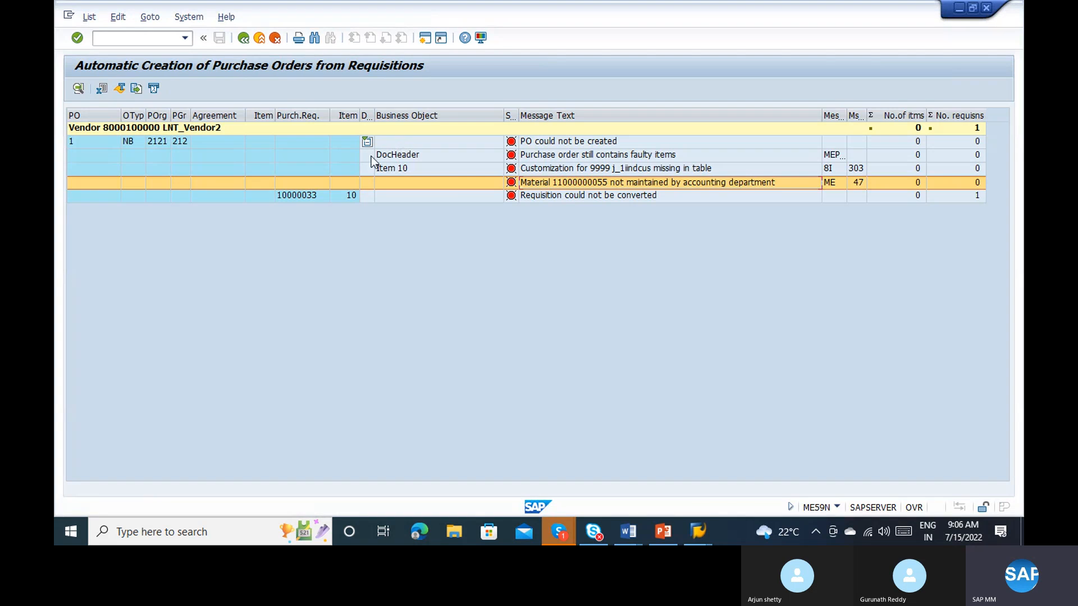
Step: Check the missing customization error for item 10, and start transaction SM30 from the material creation session
left_click(615, 173)
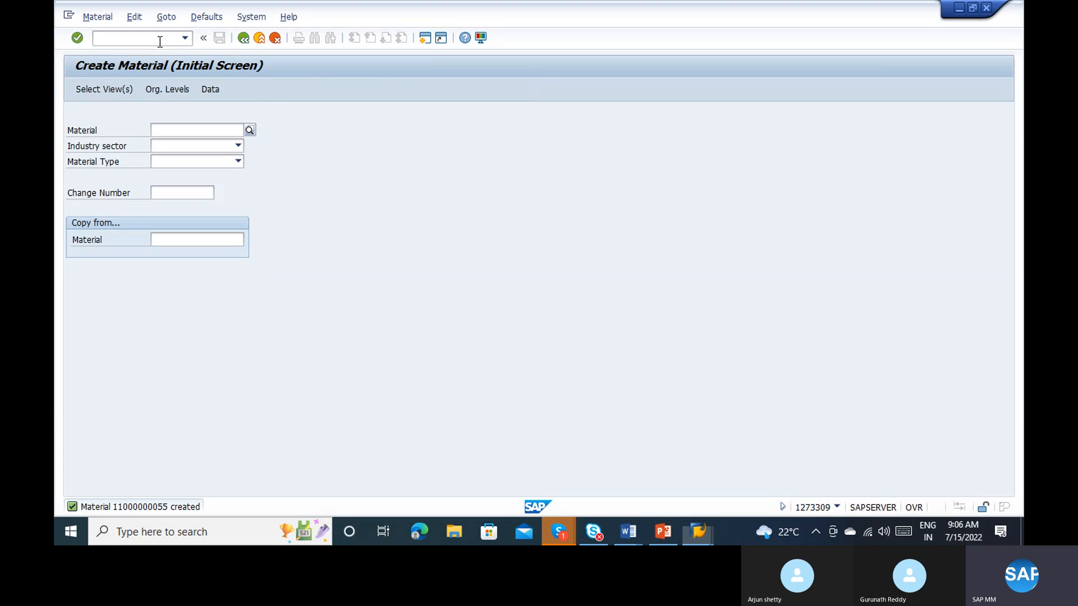
left_click(160, 42)
type("/nsm30")
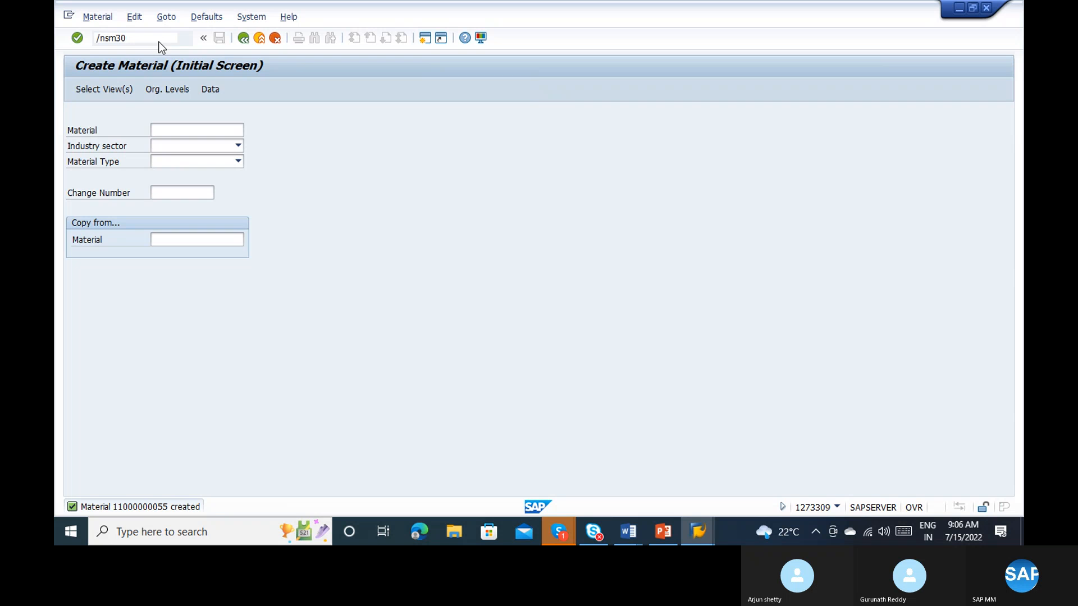
key("Return")
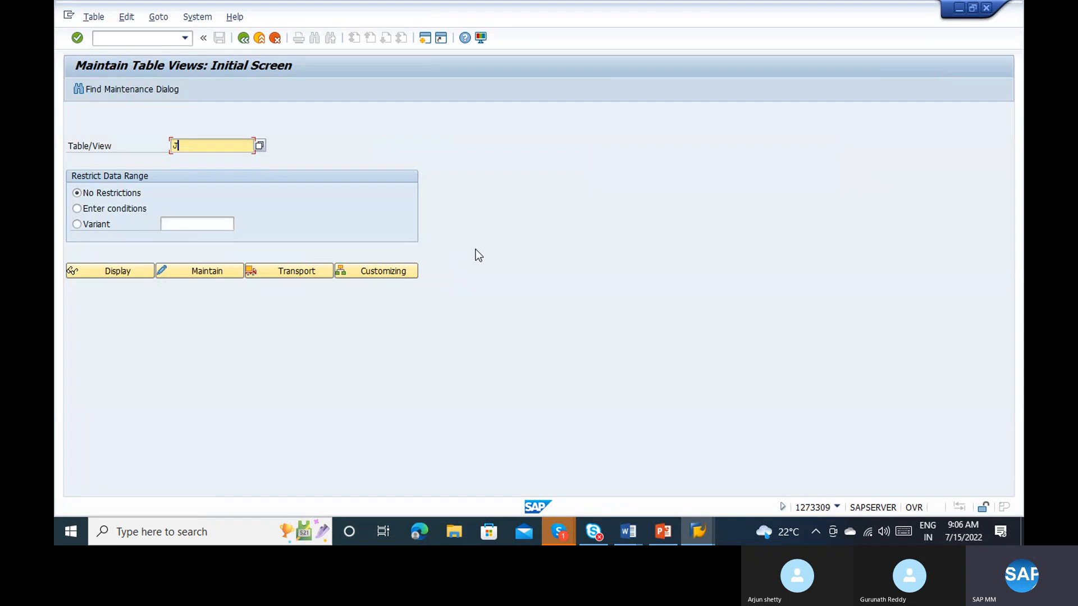
Step: Enter the table name J_1IINDCUS from the error message and open its company code settings for maintenance
type("1i")
key("alt+Tab")
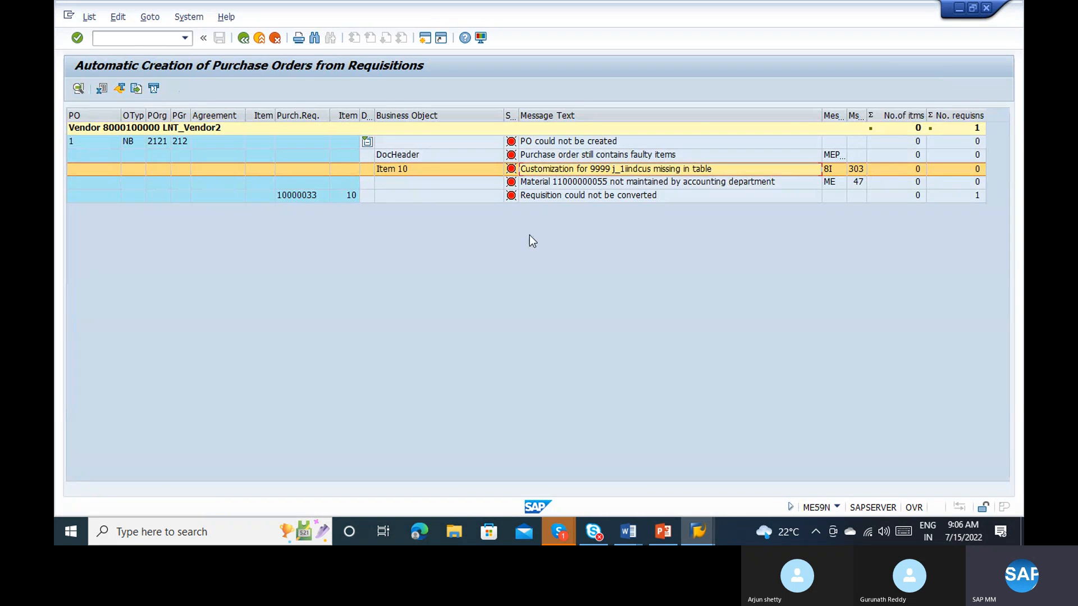
key("alt+Tab")
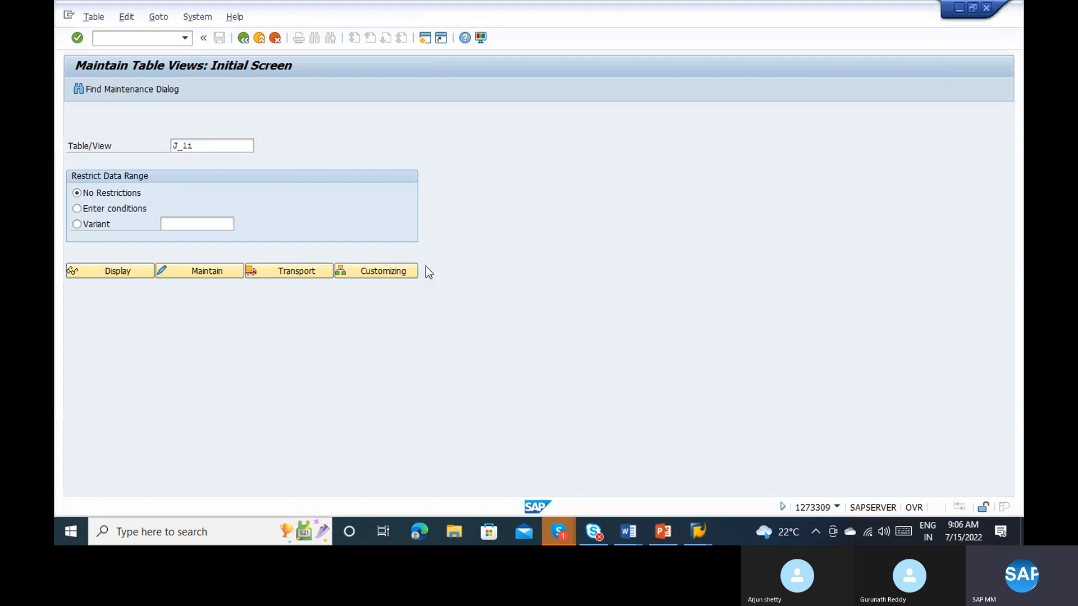
type("ind")
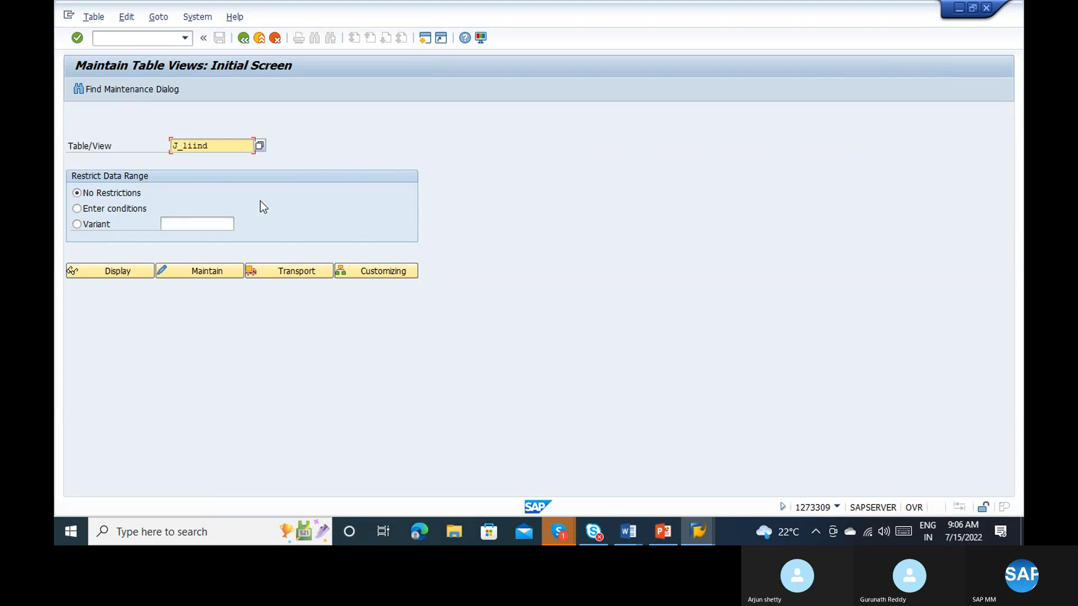
type("cus")
key("Return")
left_click(175, 270)
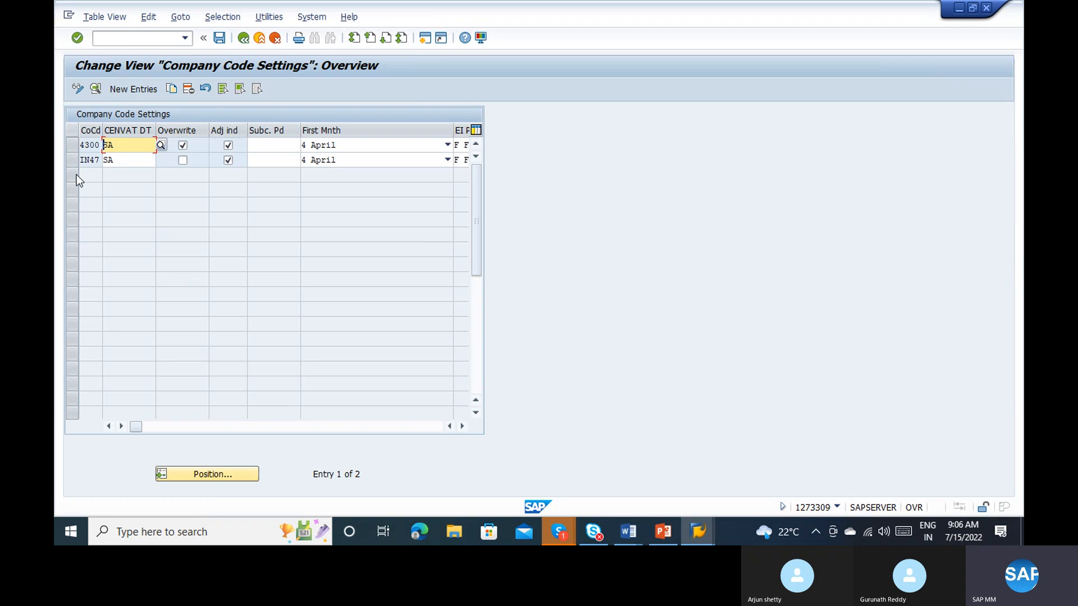
Step: Copy the company code settings of 4300 to company code 2121 and save them, confirming the customizing request
left_click(72, 146)
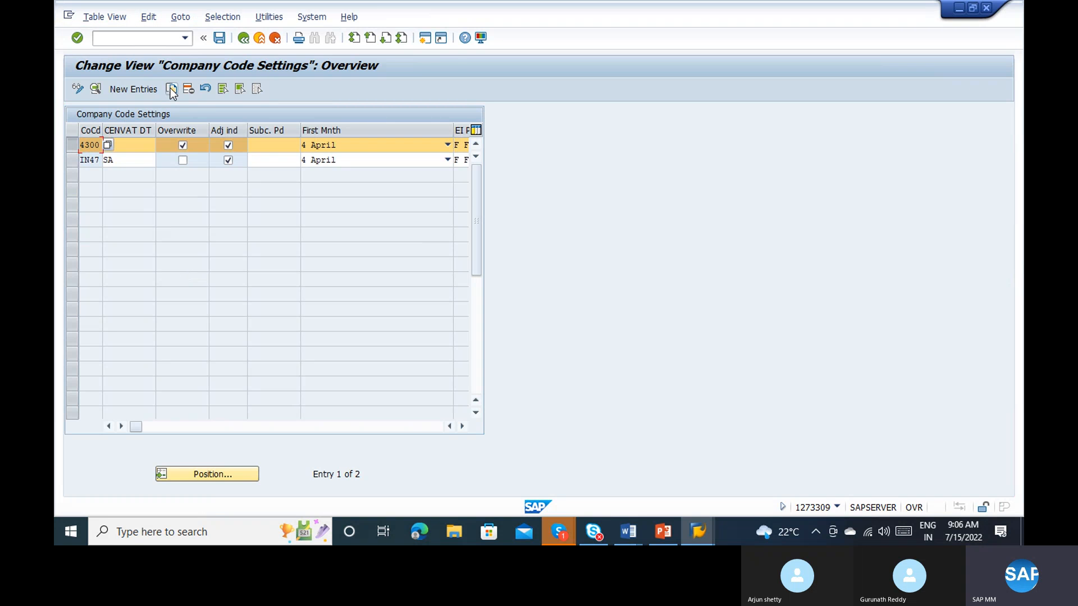
left_click(170, 89)
type("212")
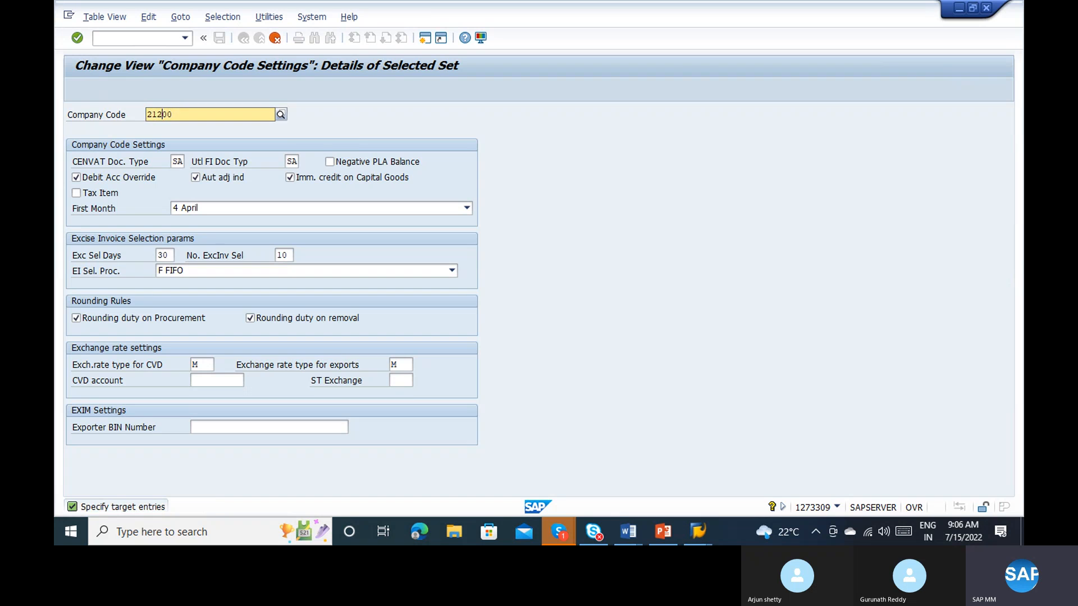
type("1")
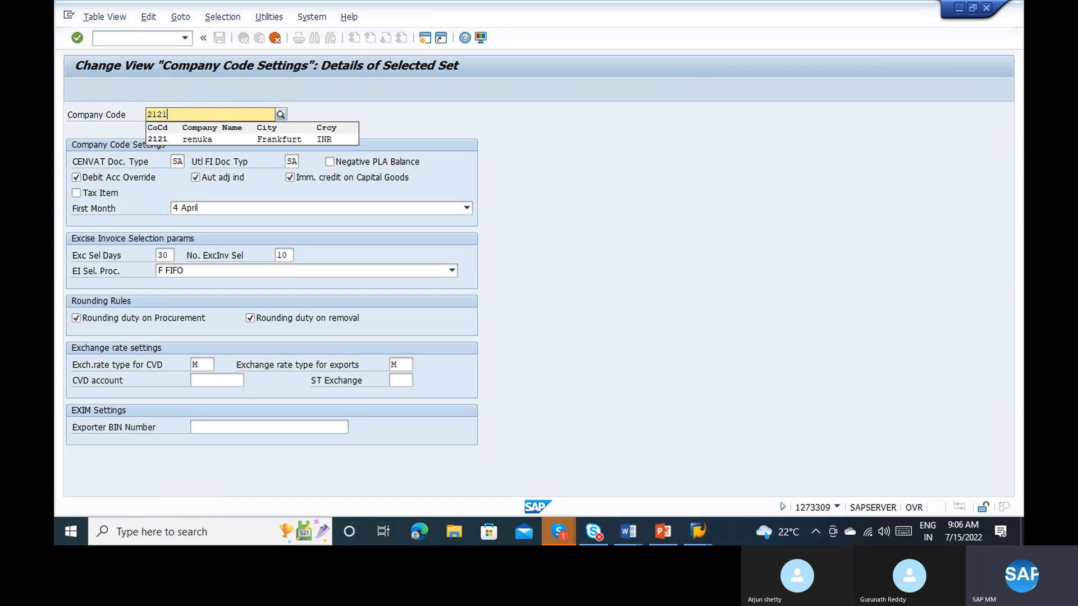
type("1")
key("Return")
key("Return")
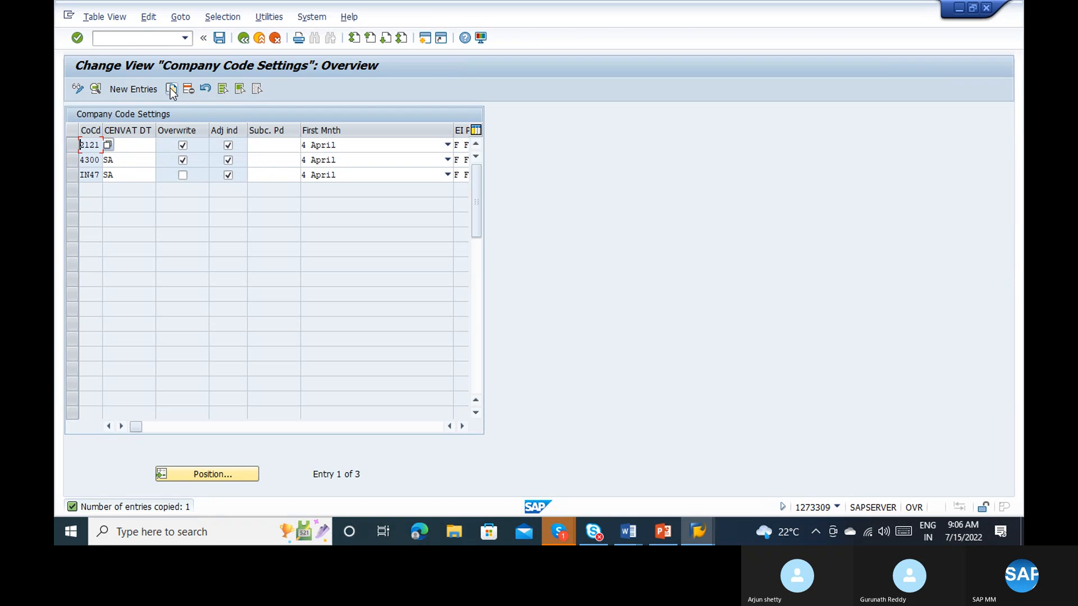
key("ctrl+s")
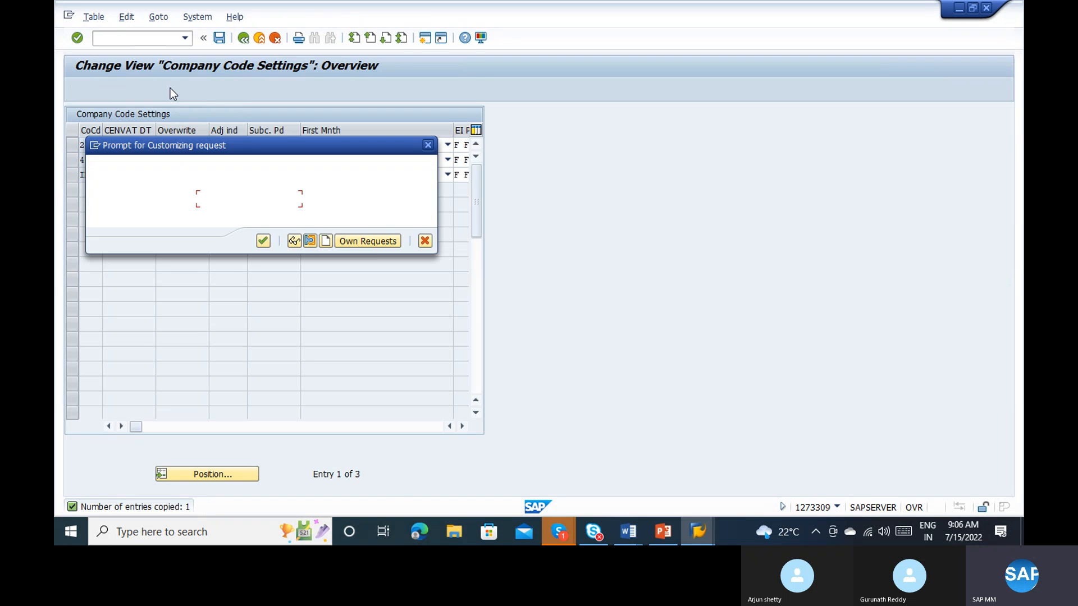
key("Return")
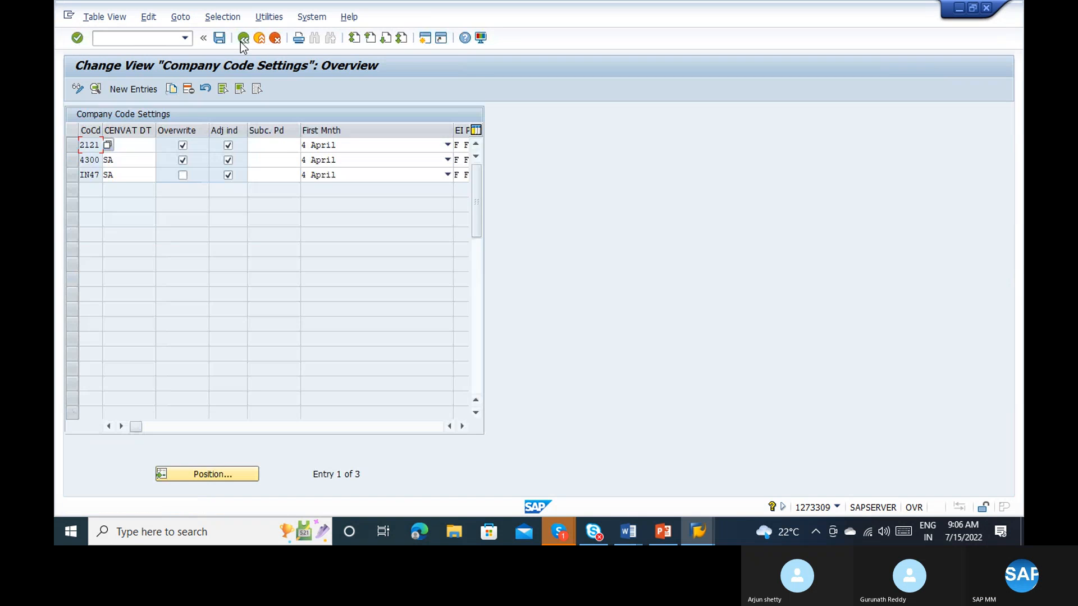
Step: Leave the table maintenance and go back from the ME59N error log to its selection criteria
left_click(257, 39)
left_click(258, 38)
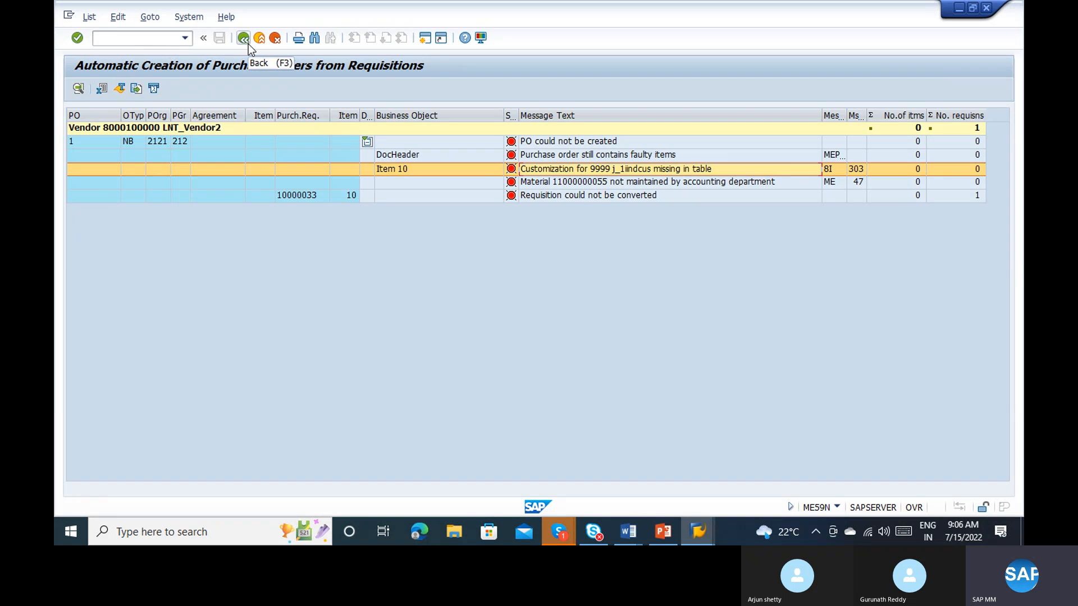
left_click(244, 38)
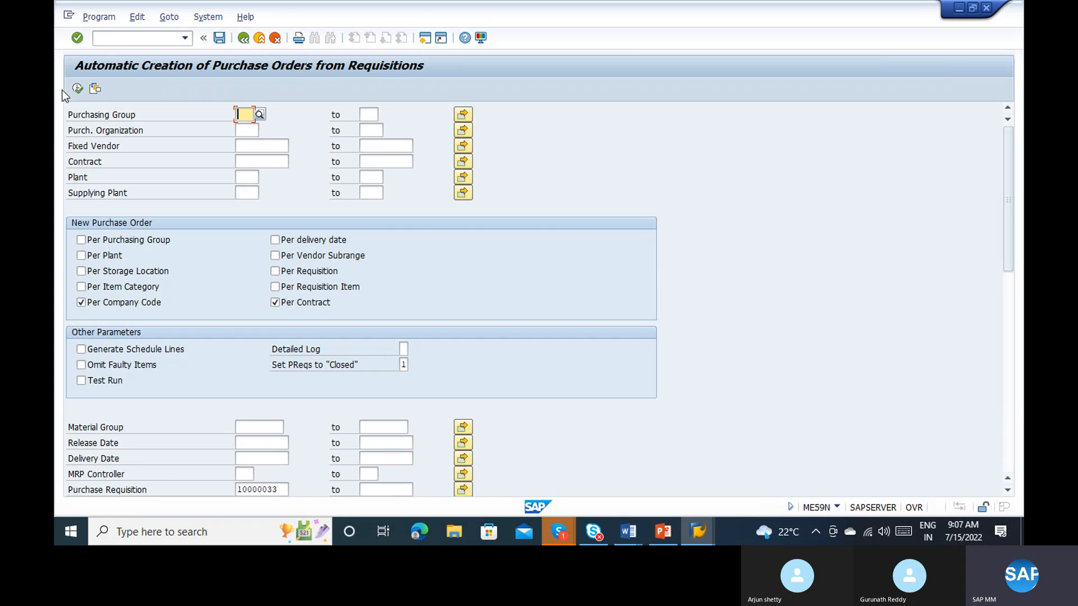
Step: Run the automatic PO creation for requisition 10000033 again and check the detailed error messages for item 10
left_click(78, 89)
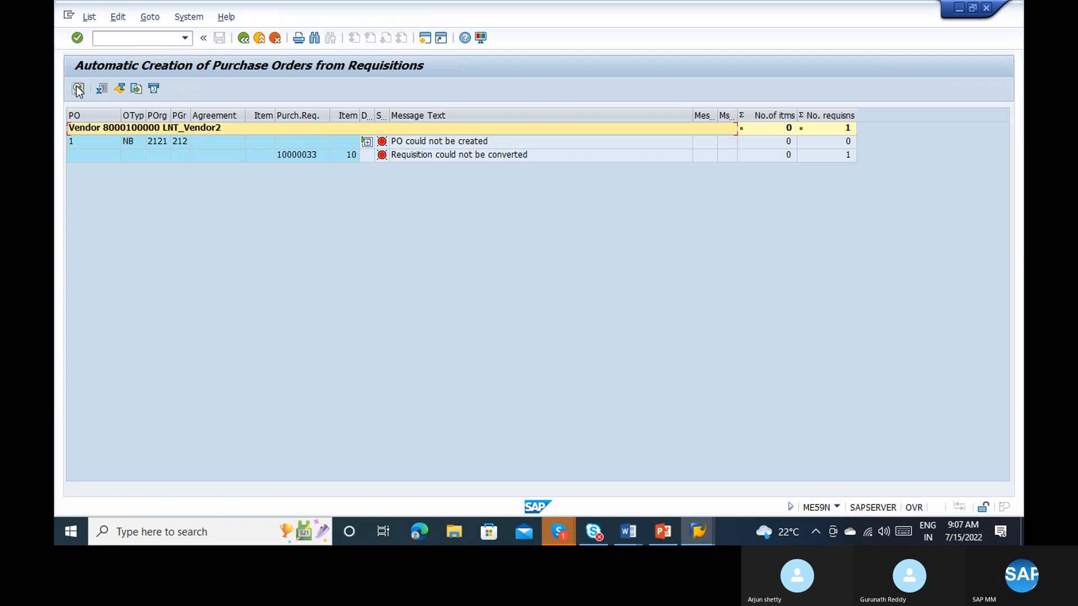
left_click(369, 143)
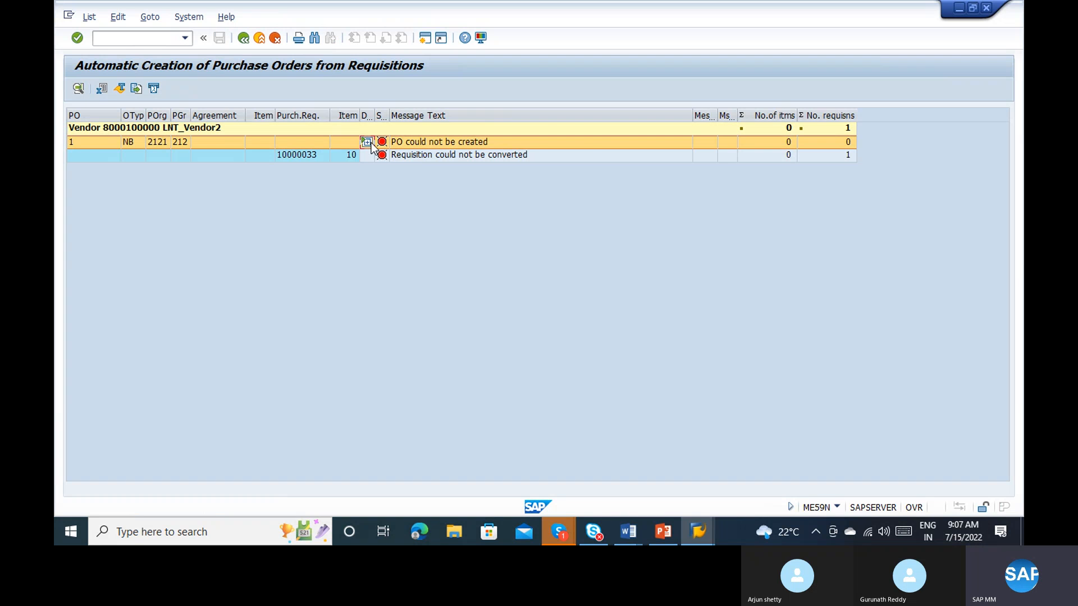
left_click(368, 143)
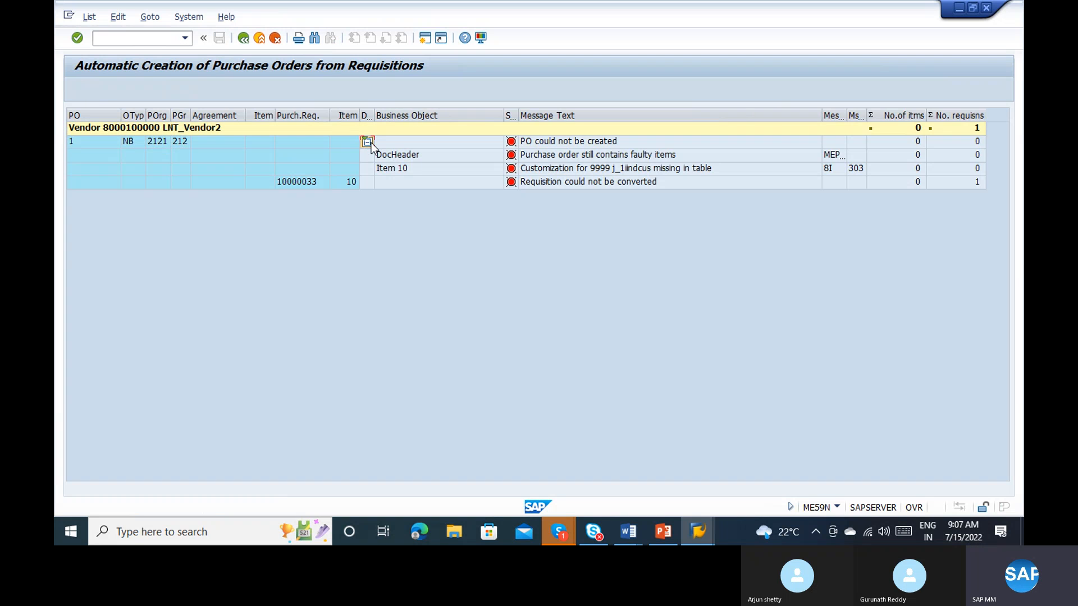
left_click(567, 174)
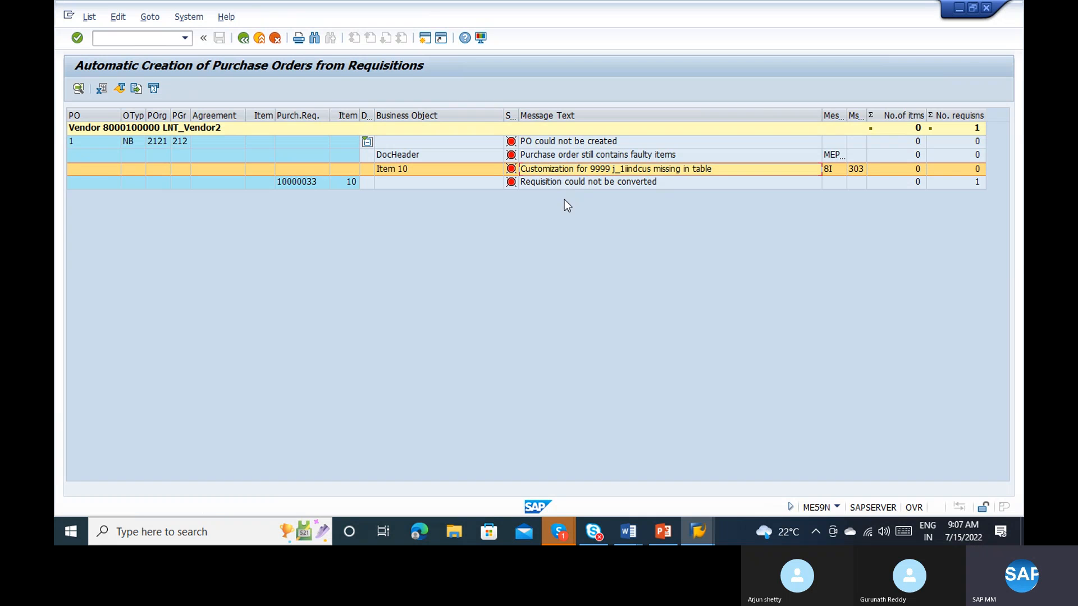
Step: Start transaction SM30 in the other session and open table J_1IINDCUS for maintenance, checking the company code against the ME59N error log
key("shift+F3")
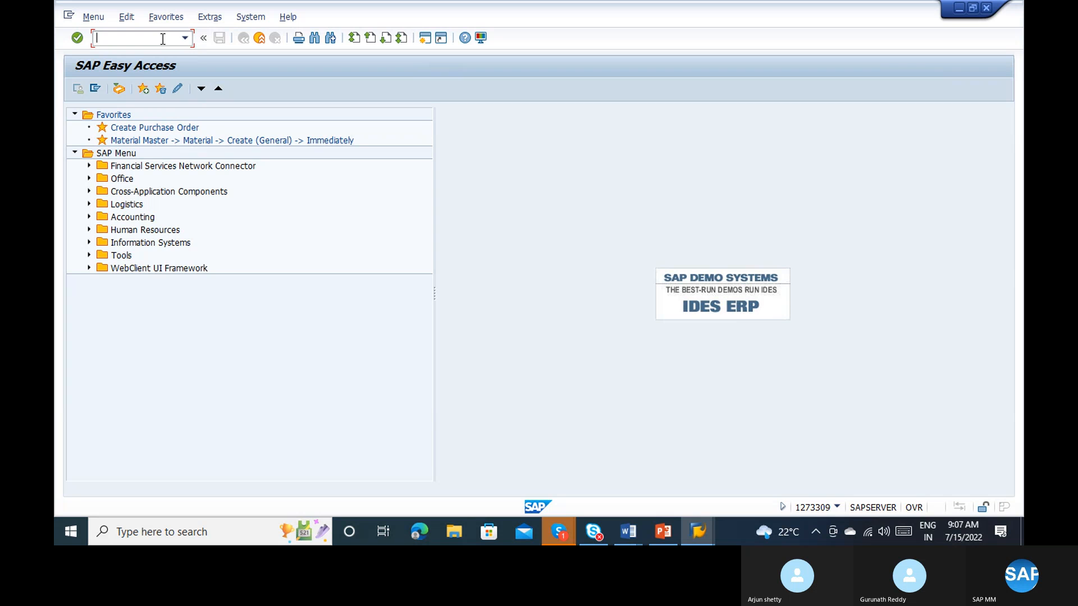
type("sm30")
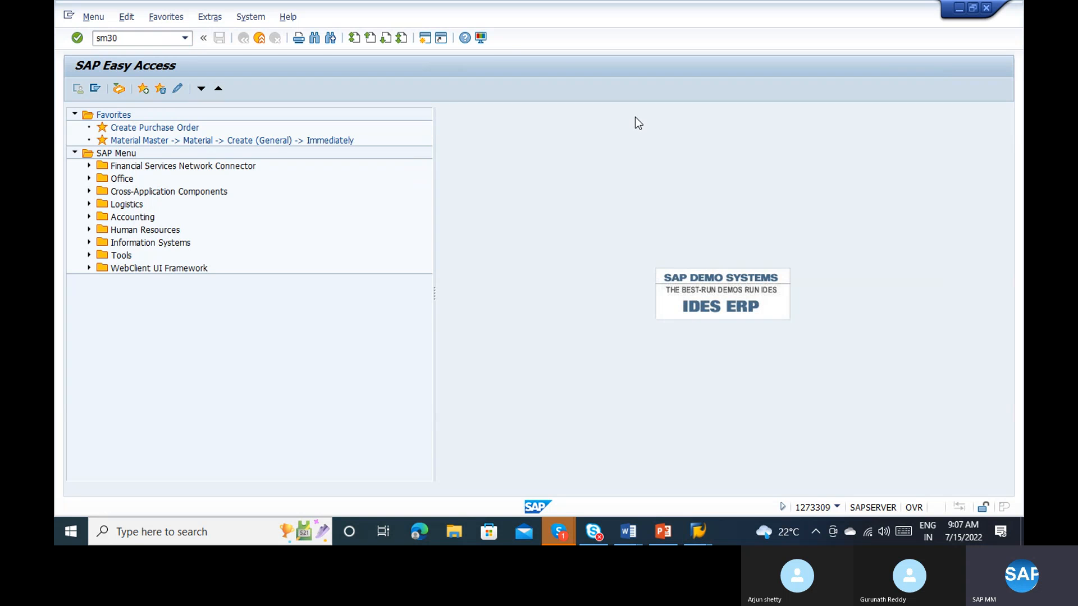
key("Return")
key("alt+Tab")
key("alt+Tab")
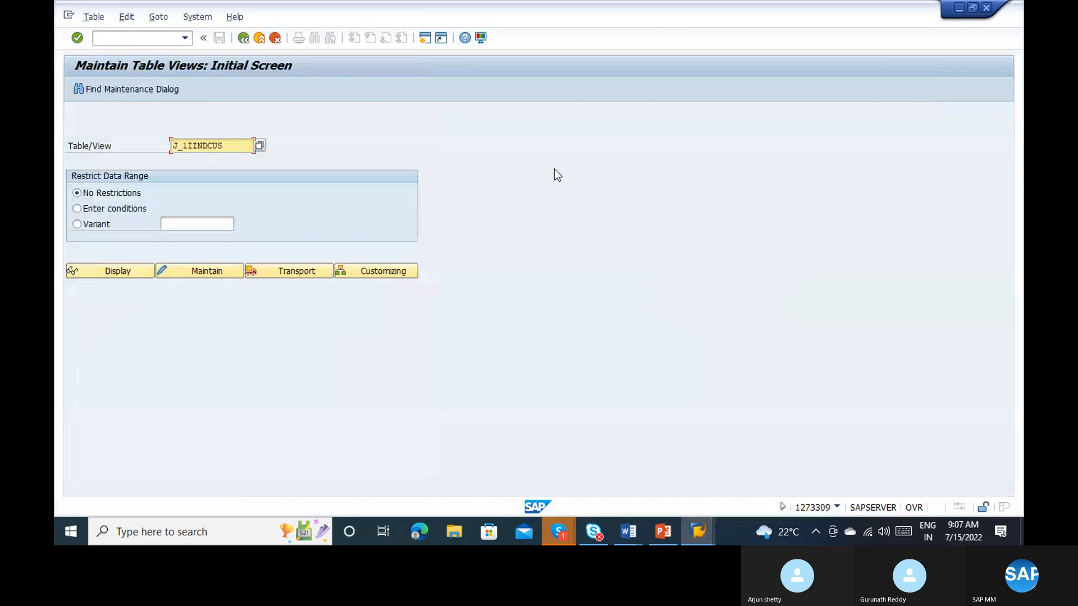
left_click(177, 271)
key("alt+Tab")
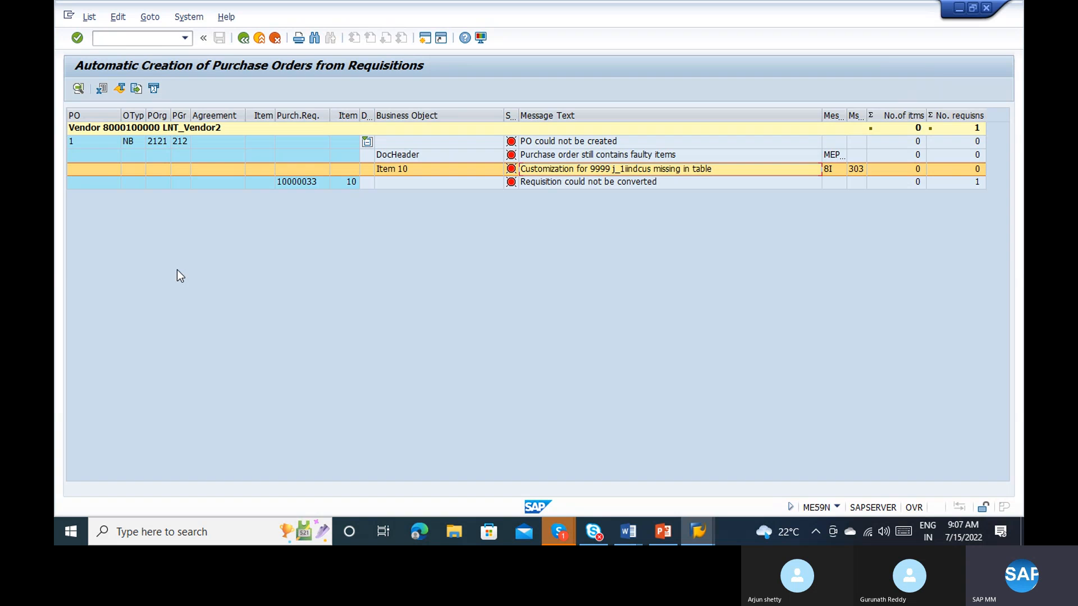
key("alt+Tab")
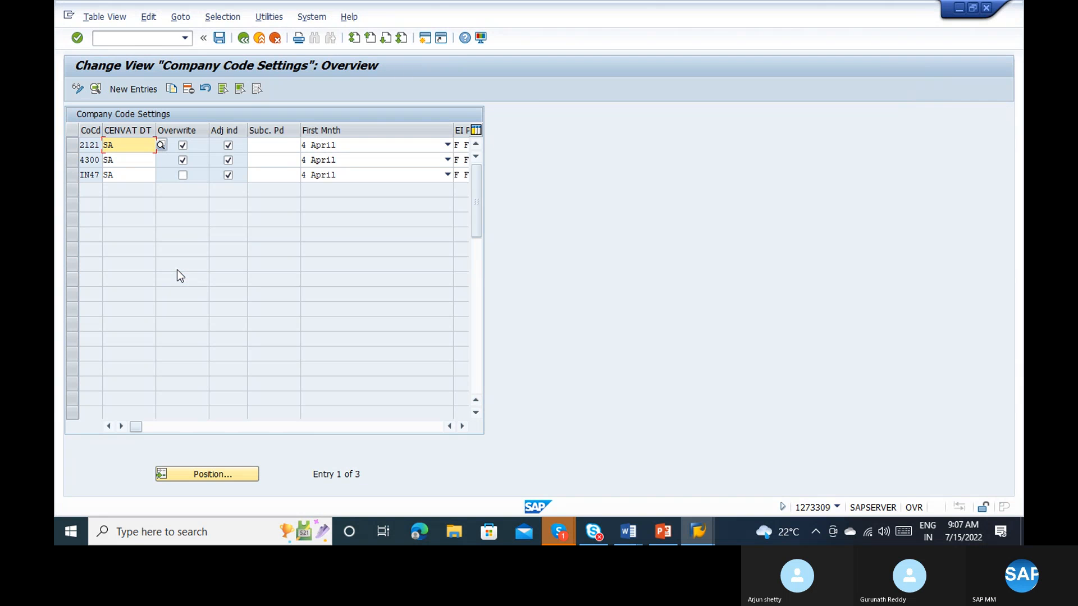
key("alt+Tab")
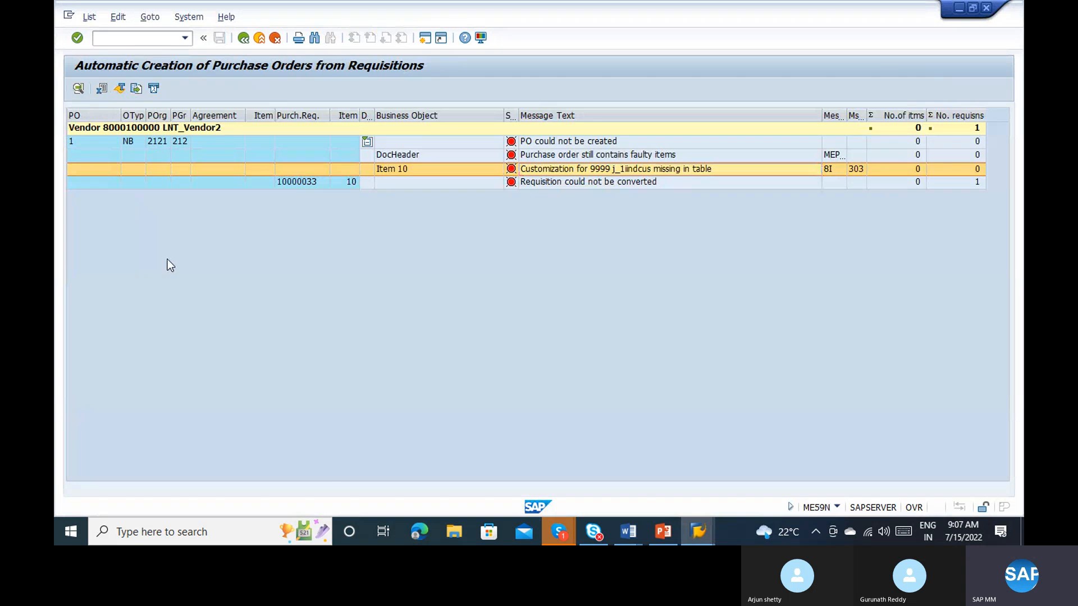
key("alt+Tab")
Step: Copy the company code settings of 2121 to company code 9999 and save them, confirming the customizing request
left_click(85, 144)
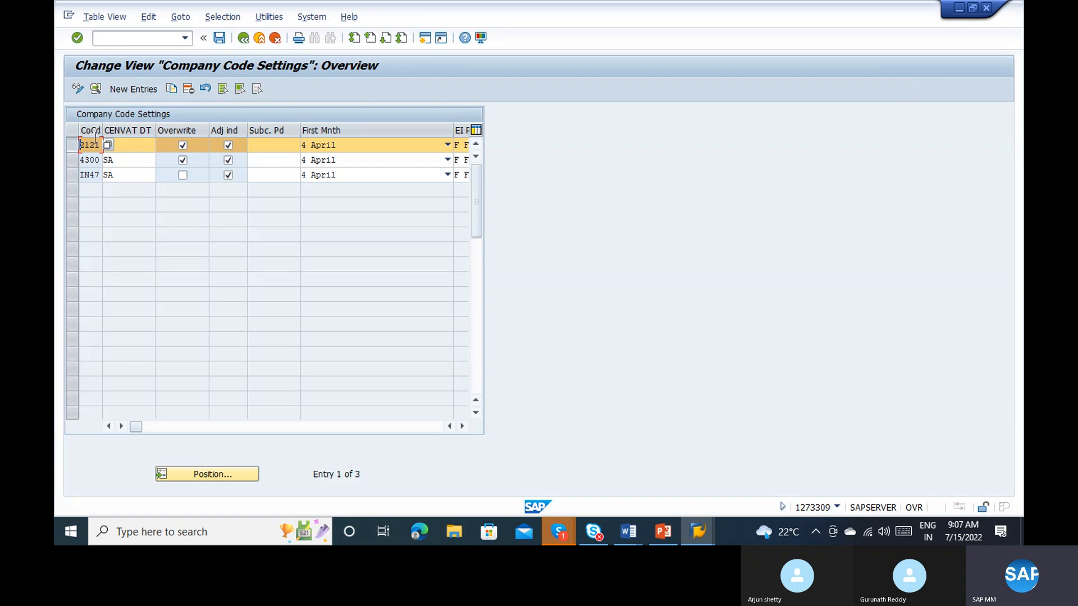
left_click(172, 89)
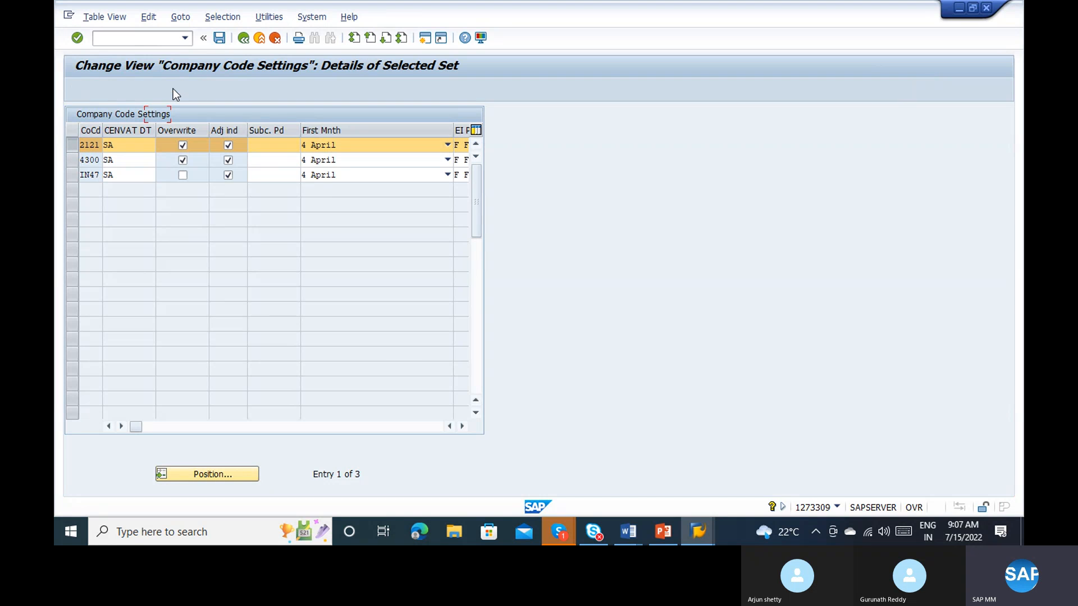
type("99991")
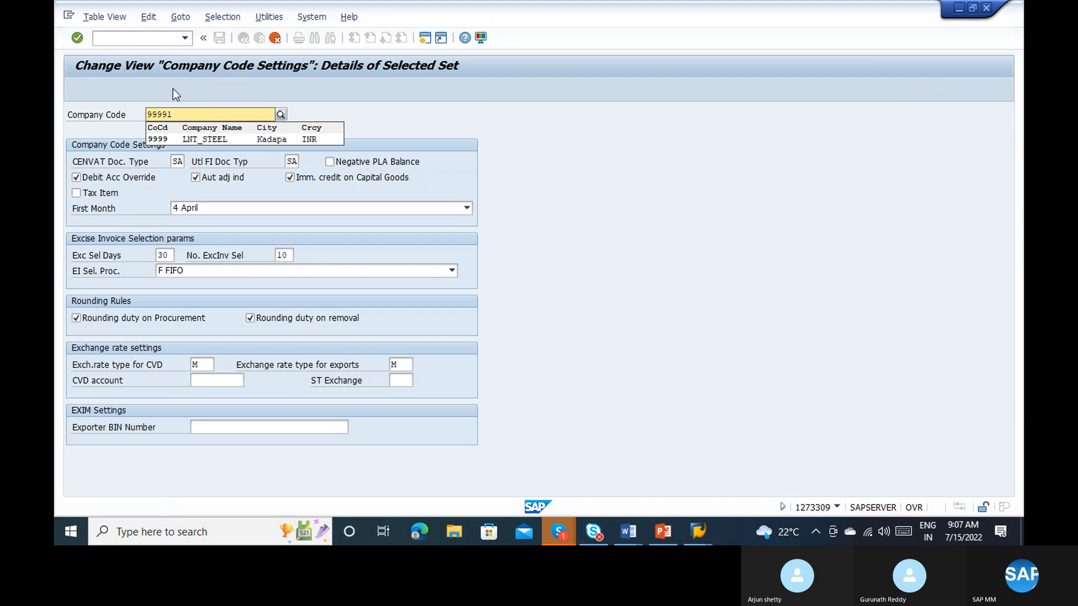
key("Return")
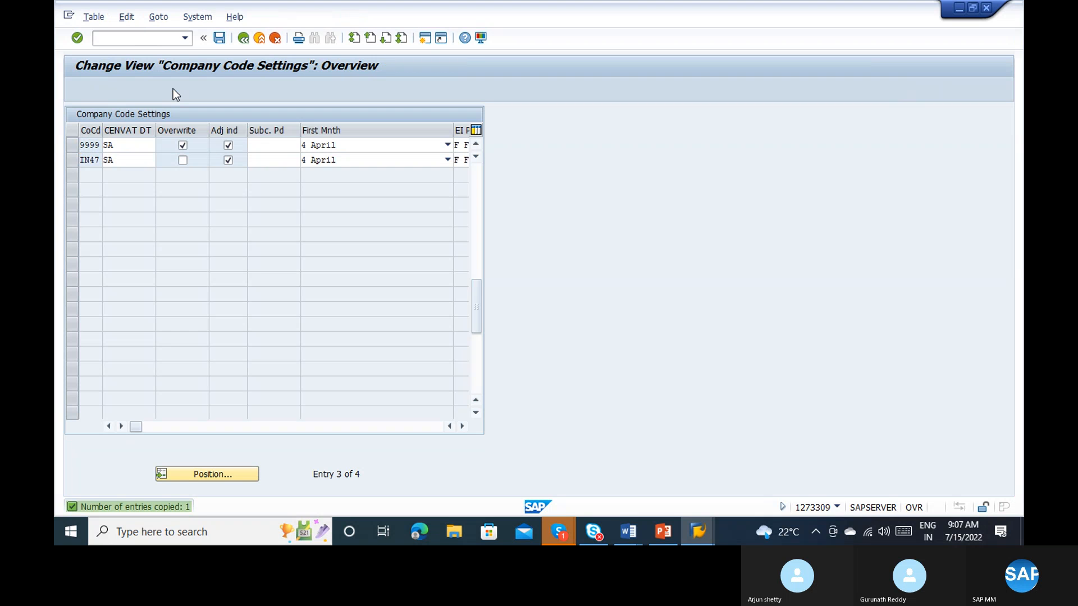
key("ctrl+s")
key("Return")
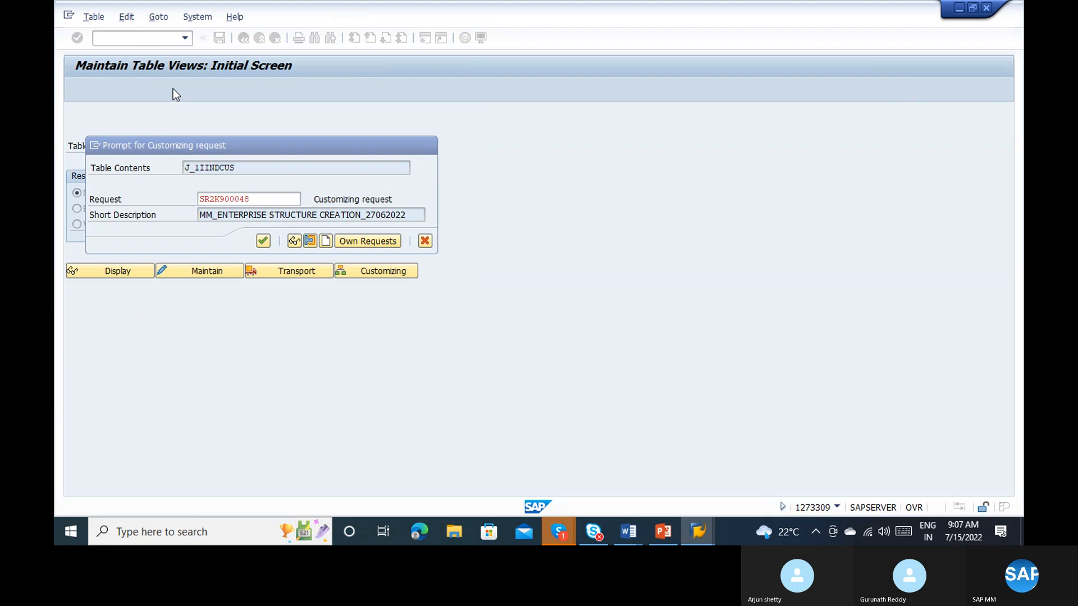
Step: Return to the ME59N selection criteria and run the automatic PO creation for requisition 10000033 again
key("alt+Tab")
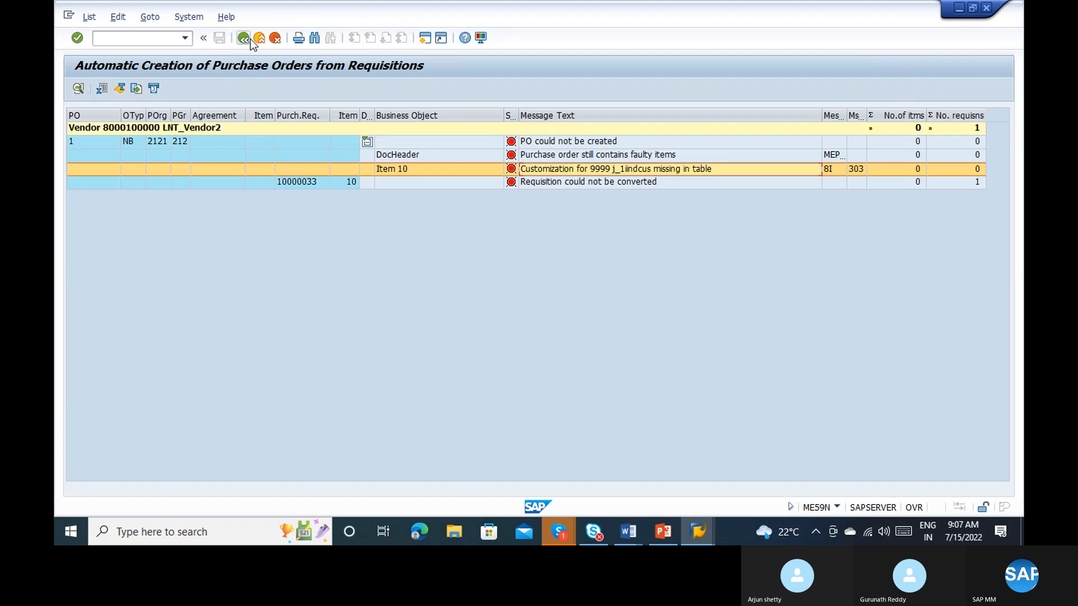
left_click(251, 39)
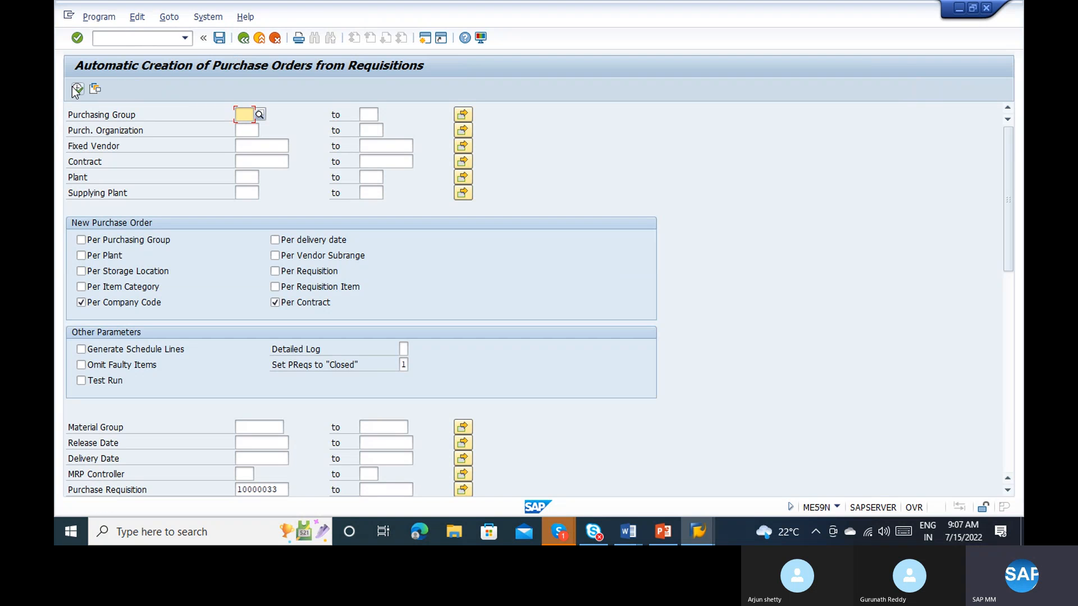
left_click(75, 88)
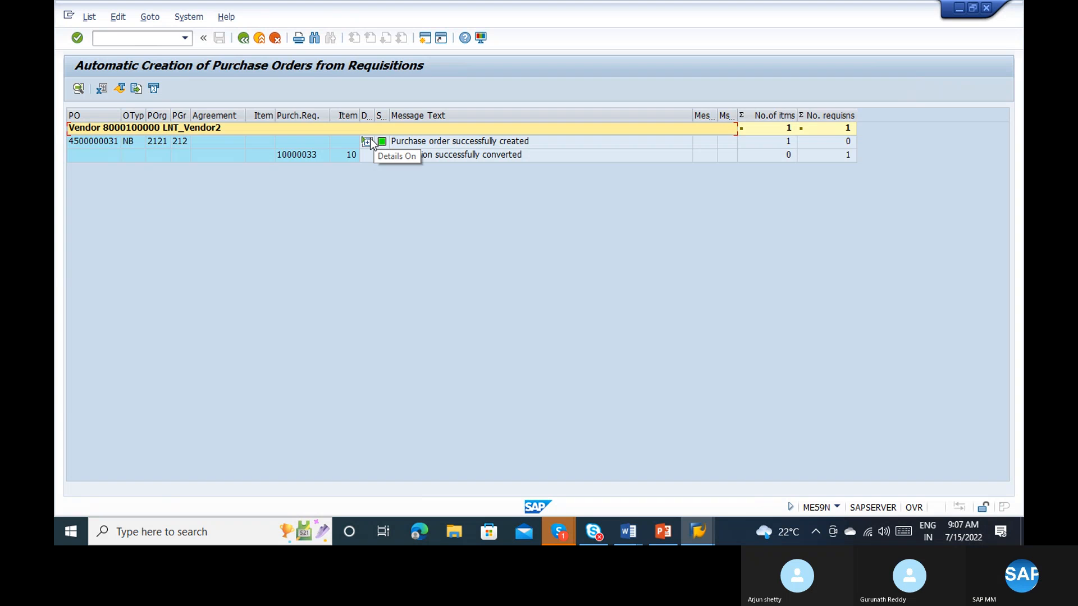
Step: Examine the company code settings across all entries, including CENVAT document type, first month, EI procedure and excise selection days
left_click(87, 143)
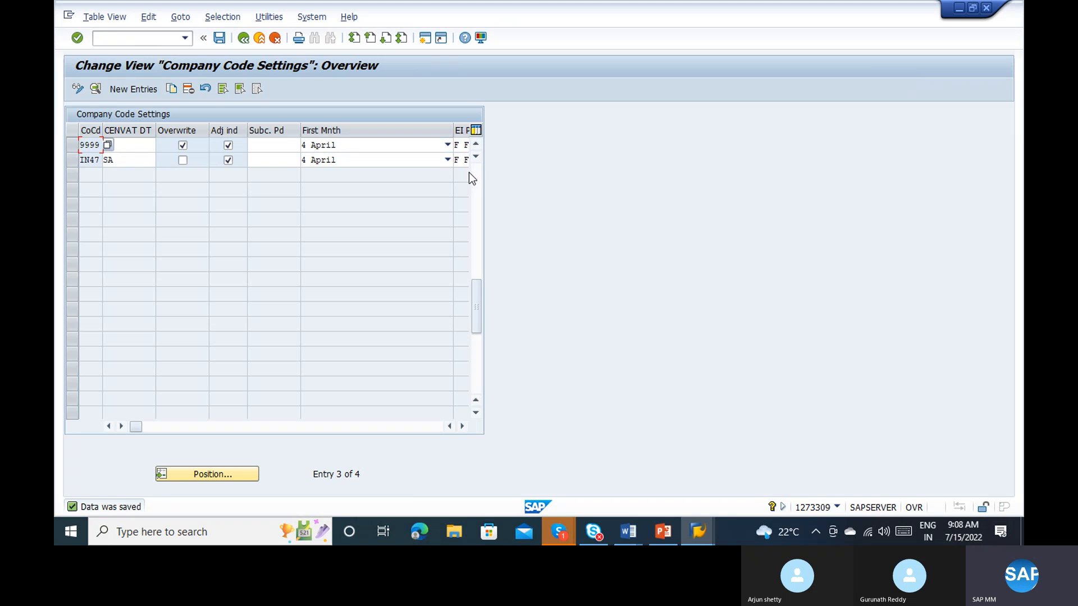
scroll(472, 173, "up", 2)
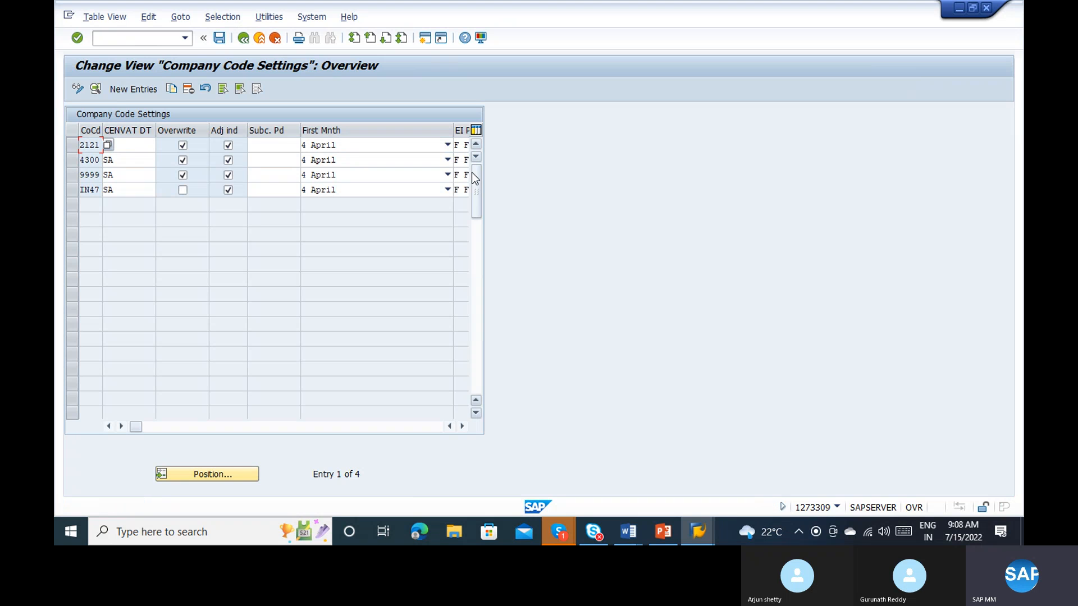
left_click(134, 161)
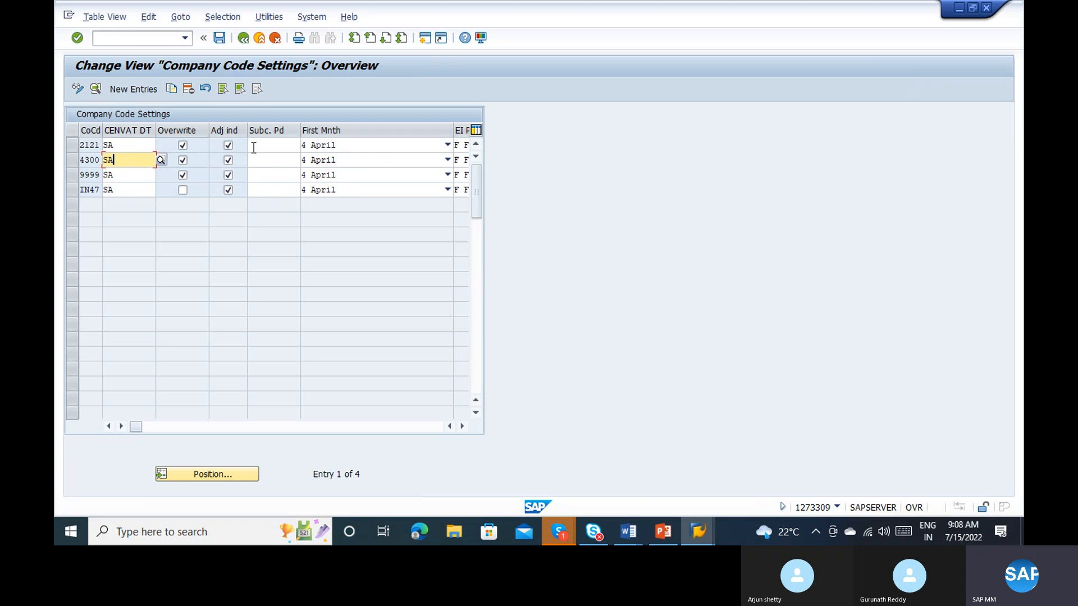
left_click(378, 150)
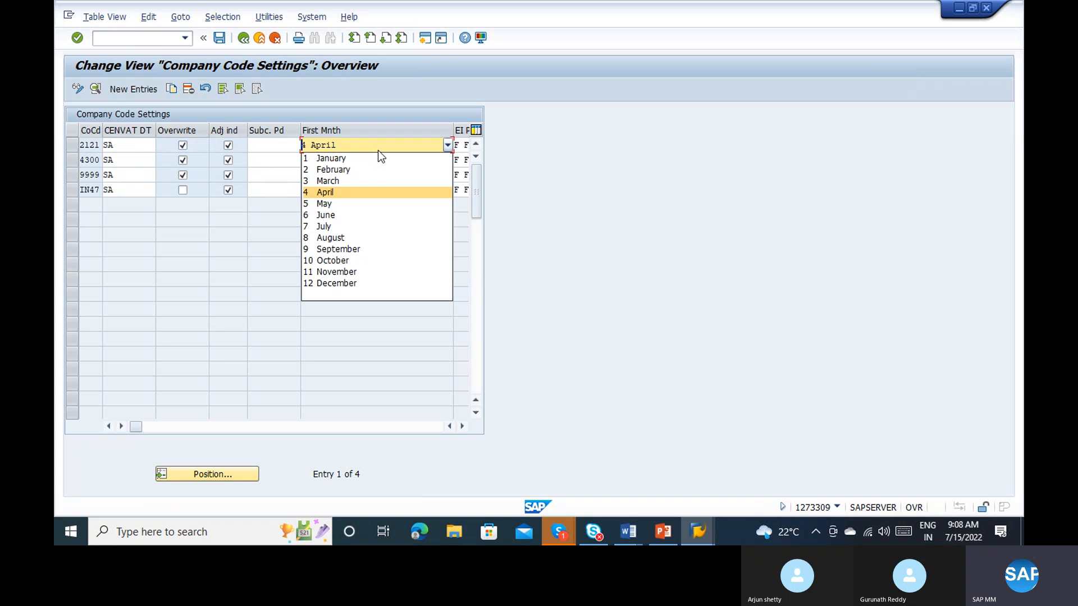
left_click(461, 426)
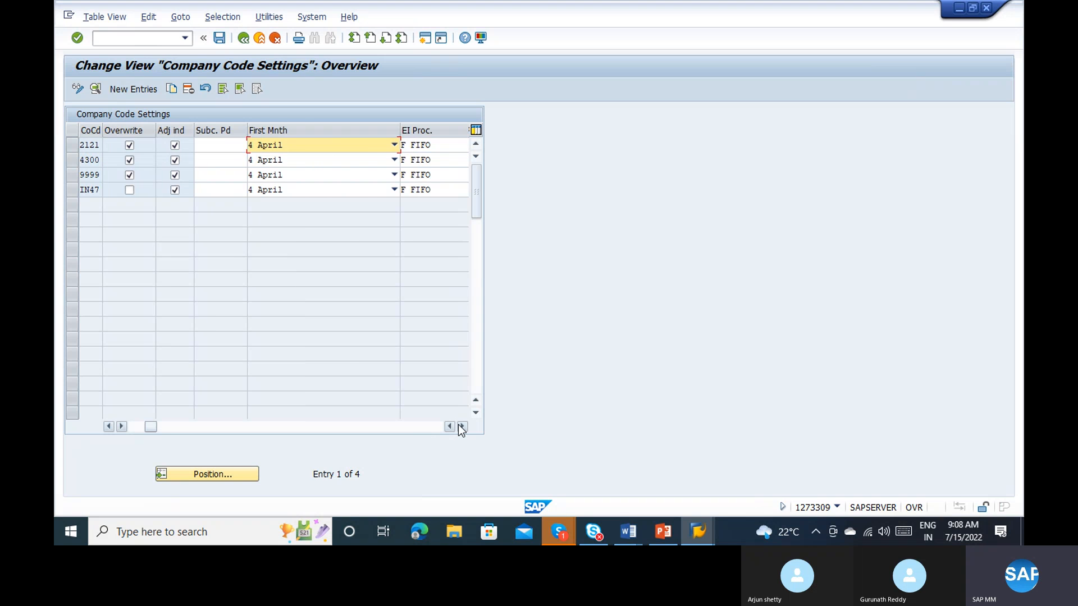
left_click(458, 425)
left_click(458, 426)
left_click(458, 425)
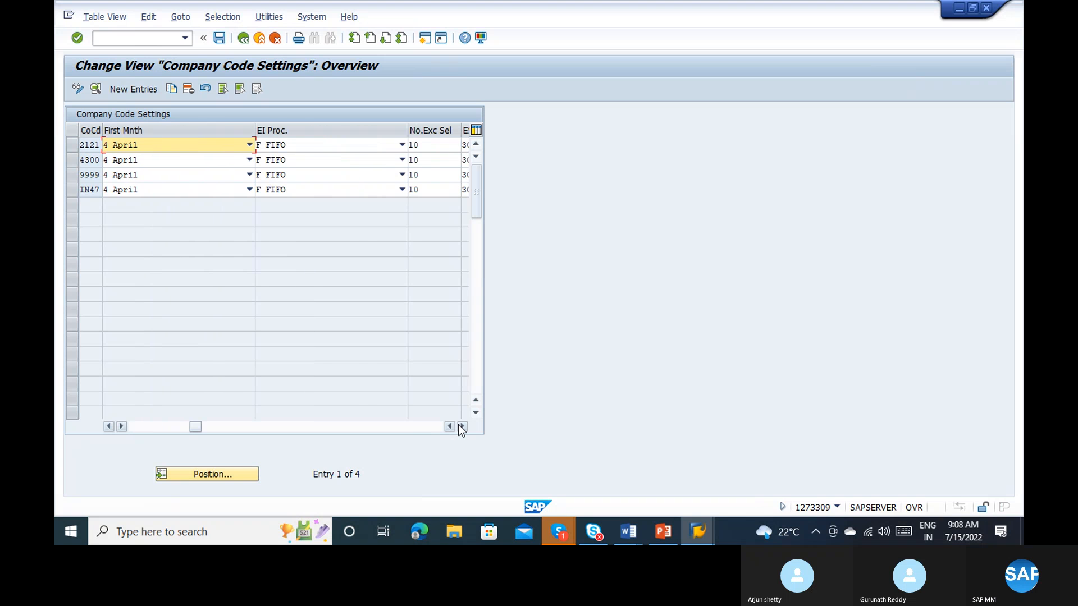
left_click(462, 427)
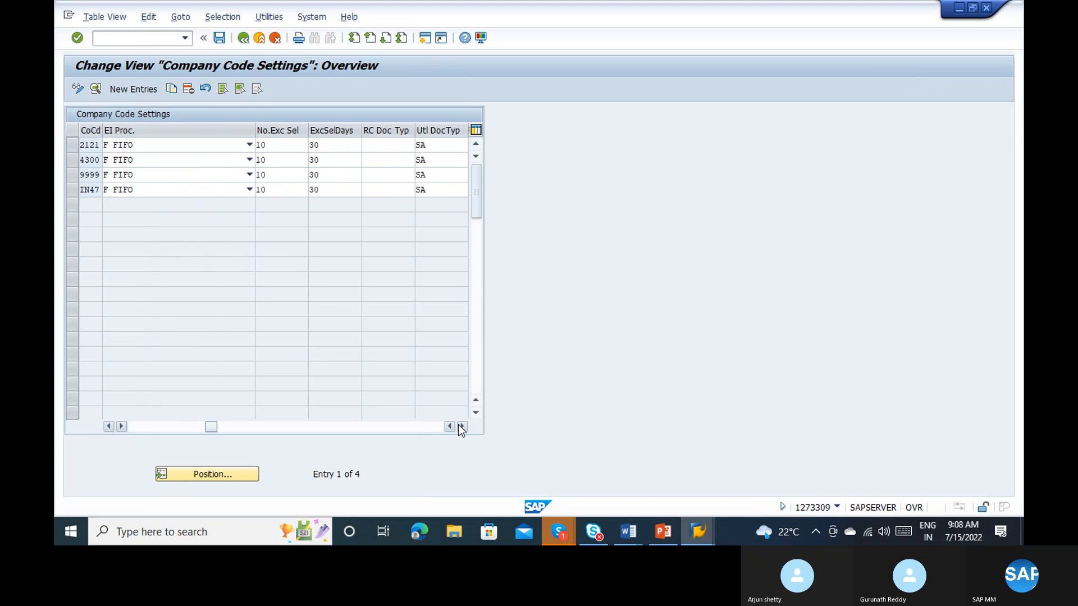
left_click(173, 430)
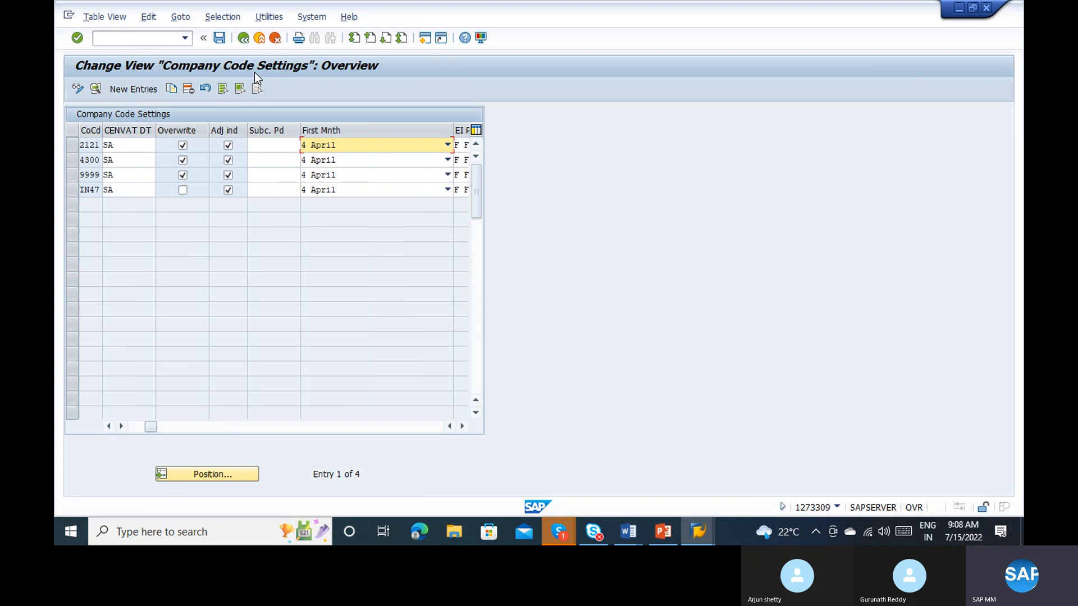
left_click(269, 17)
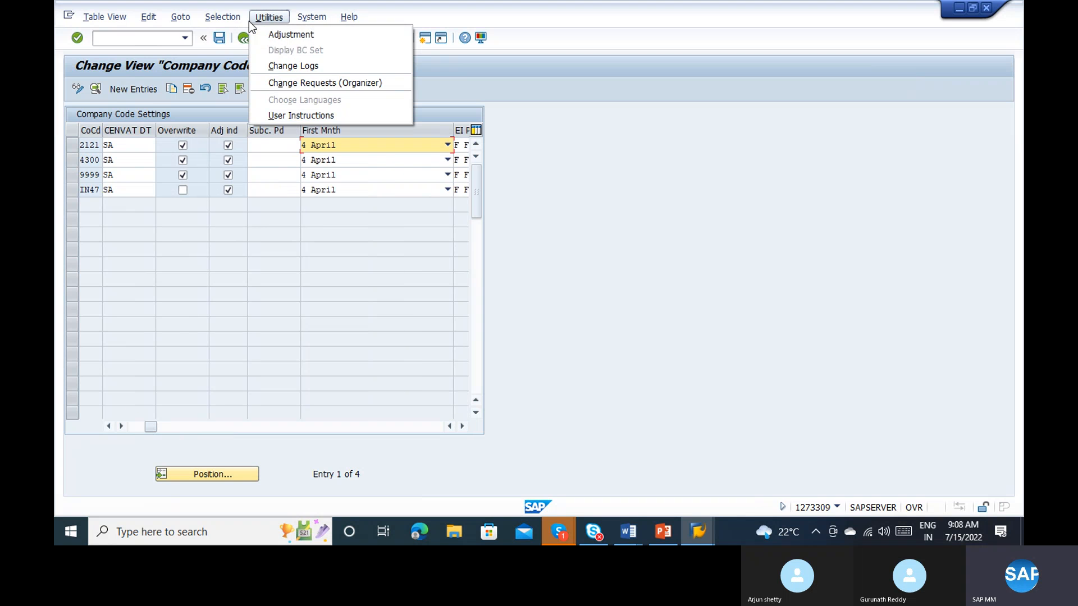
left_click(639, 91)
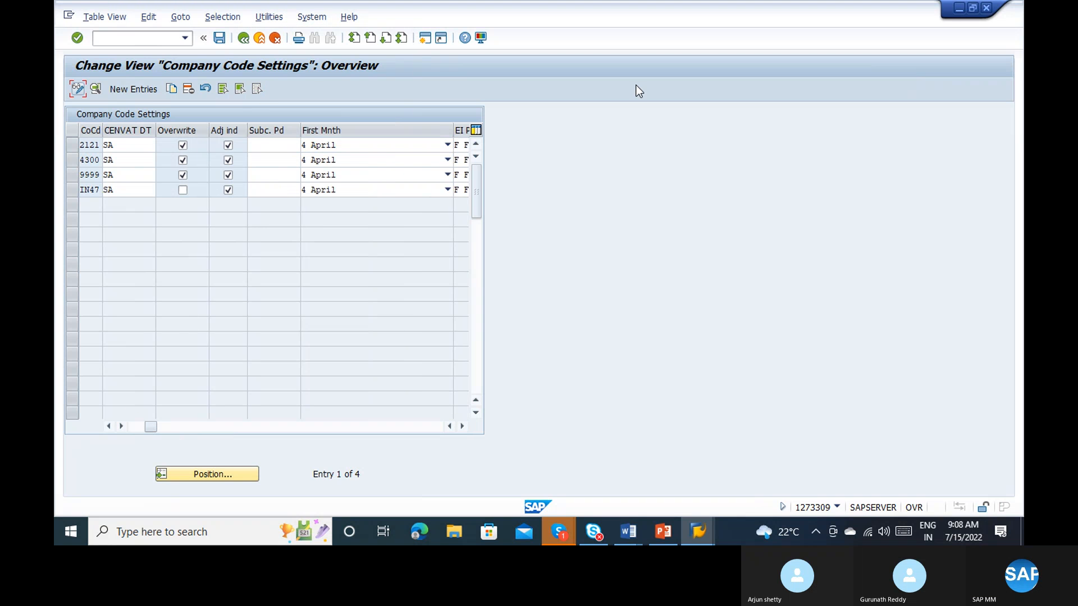
Step: Leave the table maintenance and the ME59N log, and go to the display of purchase requisition 10000033
left_click(262, 41)
left_click(261, 42)
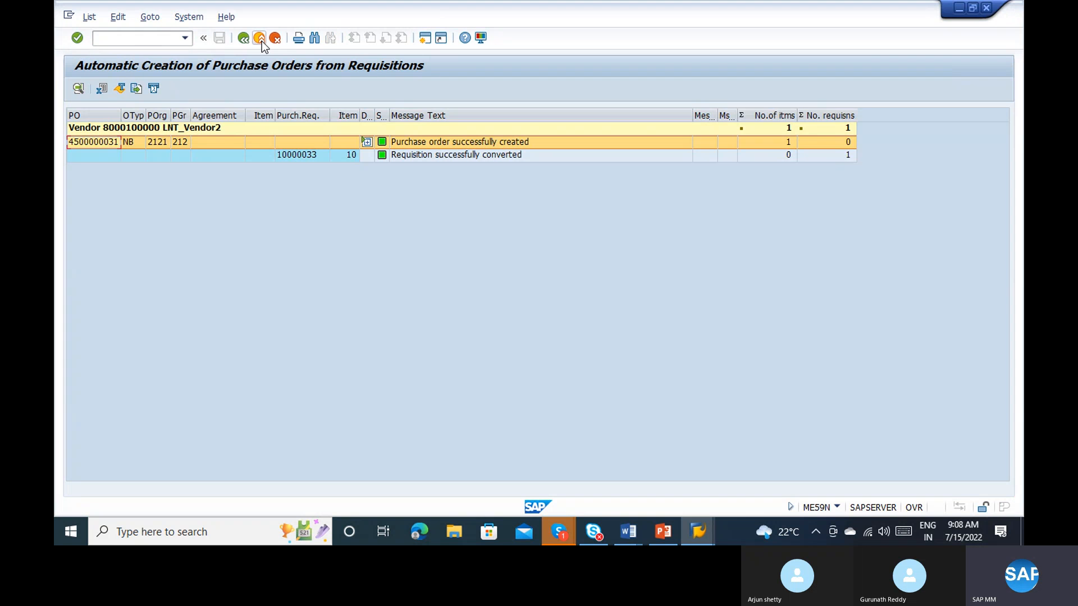
left_click(262, 42)
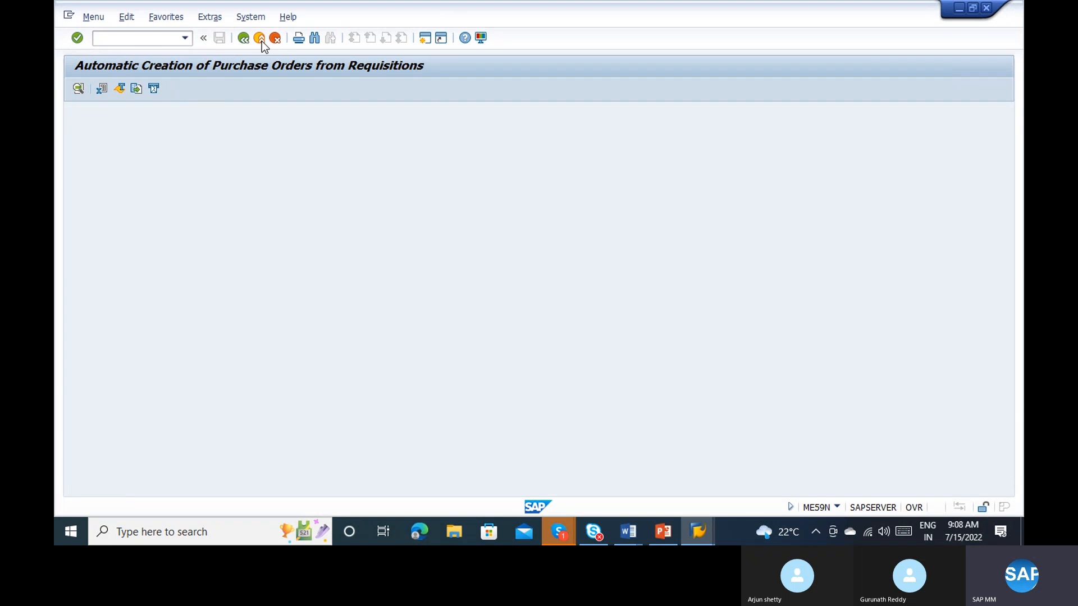
left_click(261, 41)
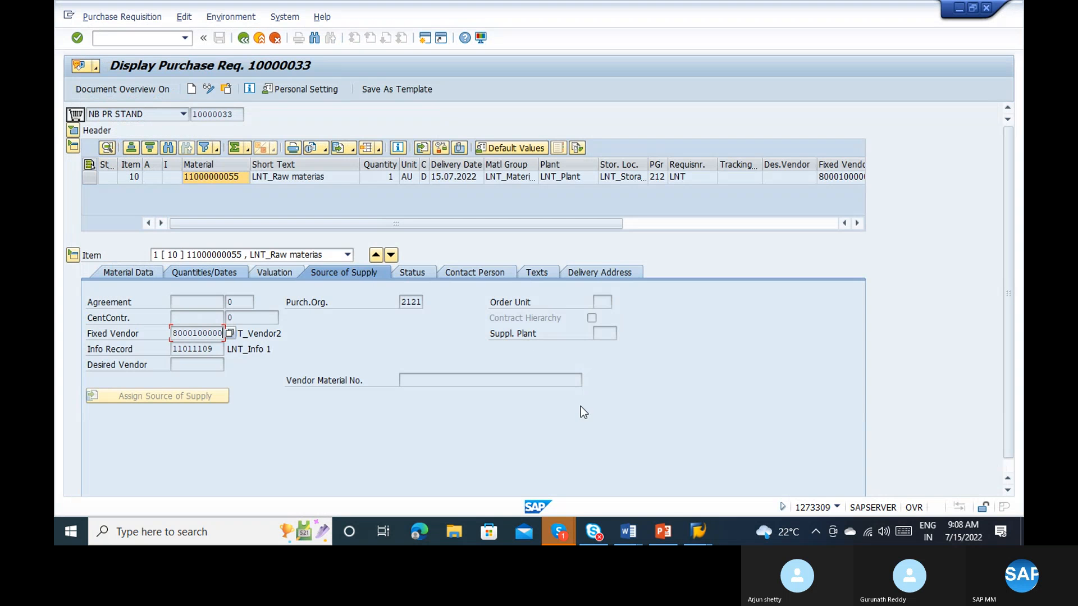
Step: Check the Skype call window and switch back to the SAP display of purchase requisition 10000033
left_click(559, 531)
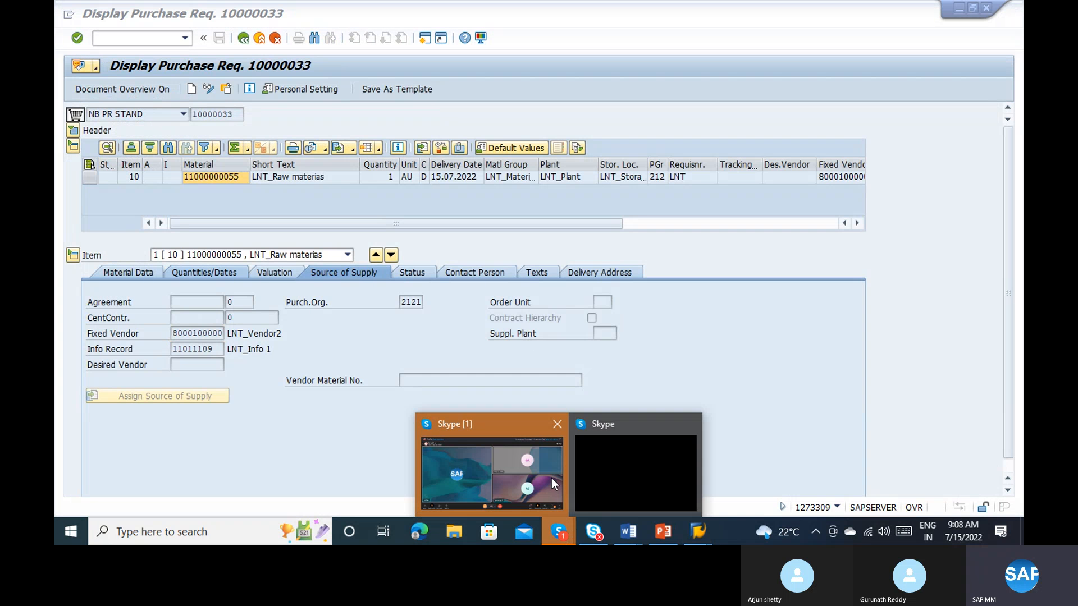
left_click(551, 477)
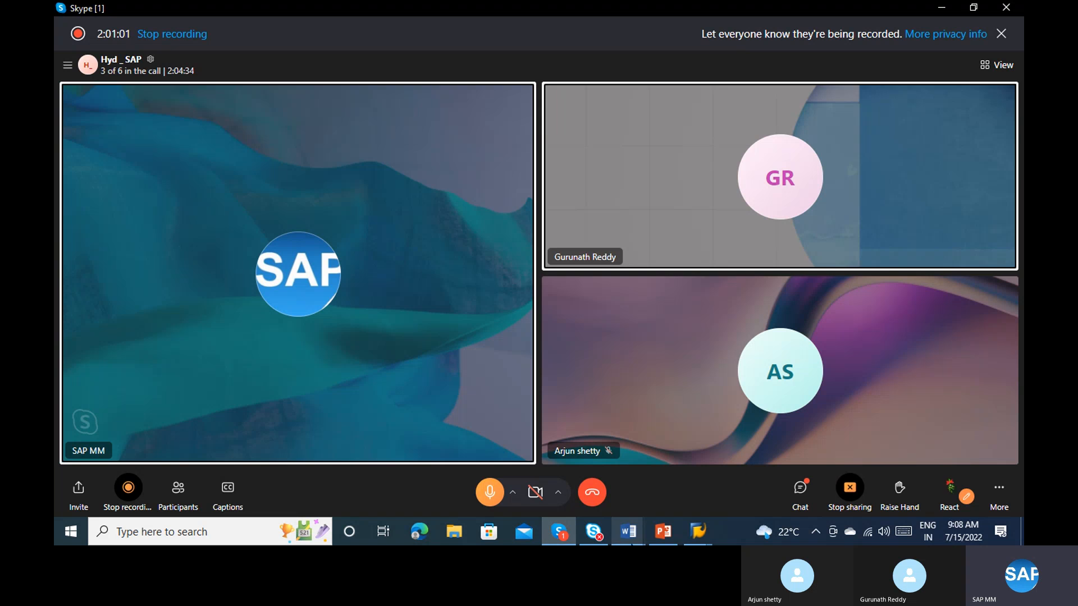
left_click(696, 531)
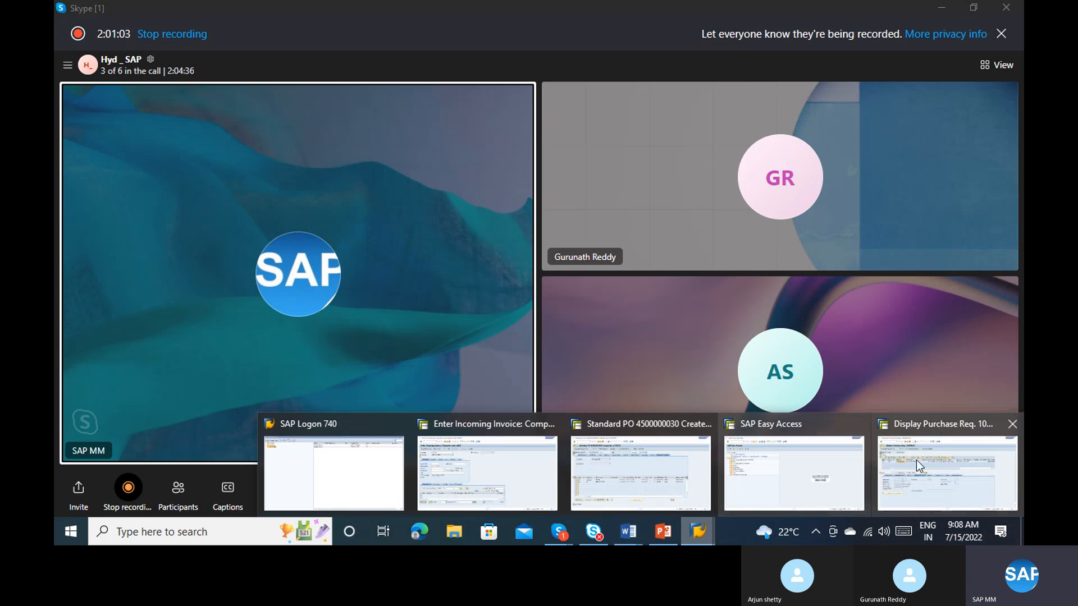
left_click(932, 460)
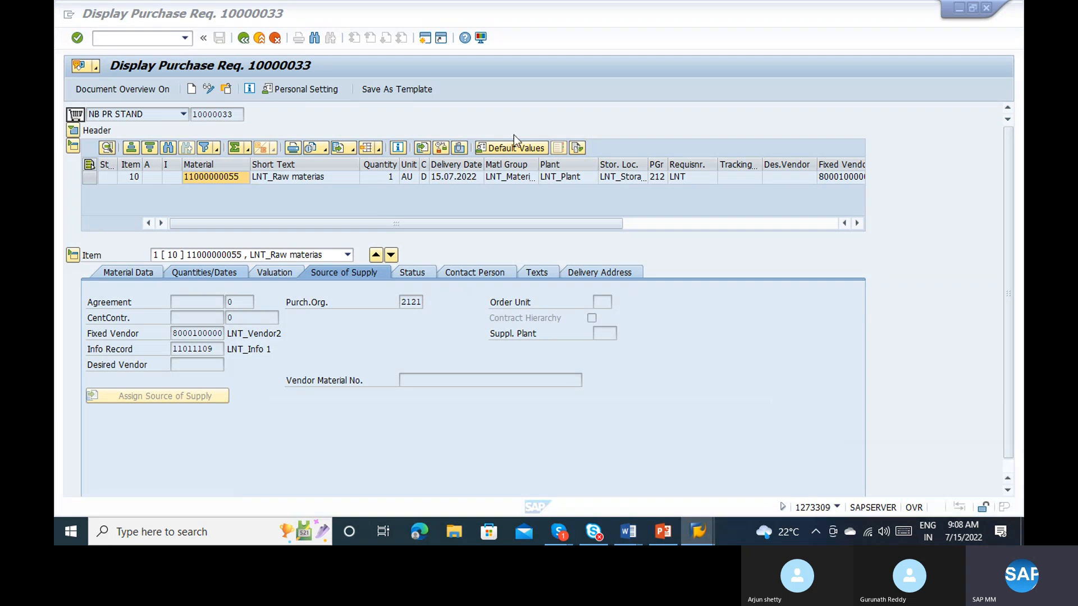
Step: Start an incoming invoice dated 14.07.2022 with reference add, using the suggested purchase order number
left_click(111, 40)
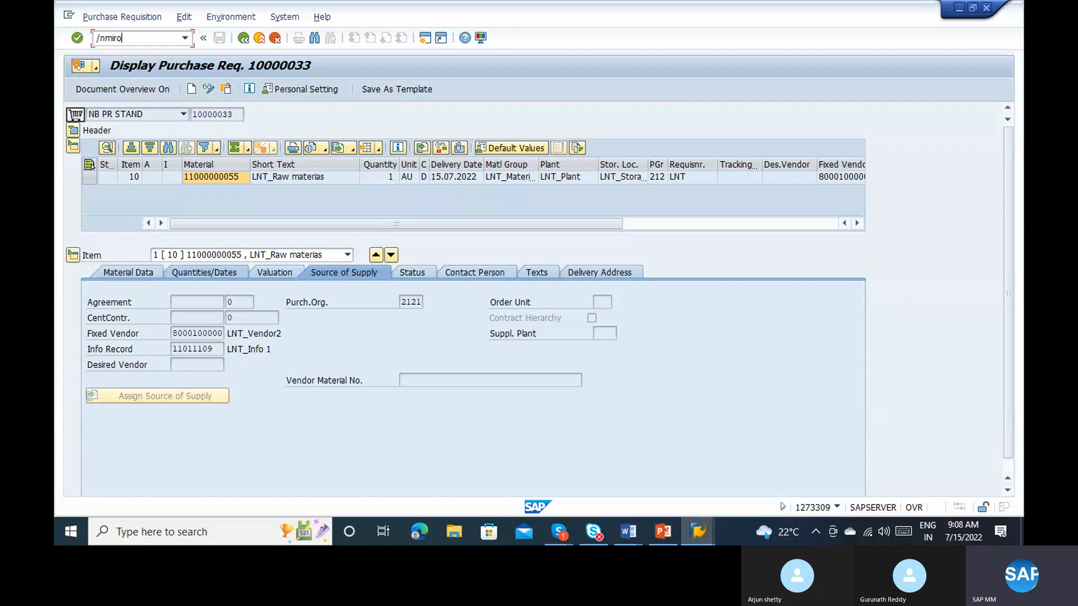
key("Return")
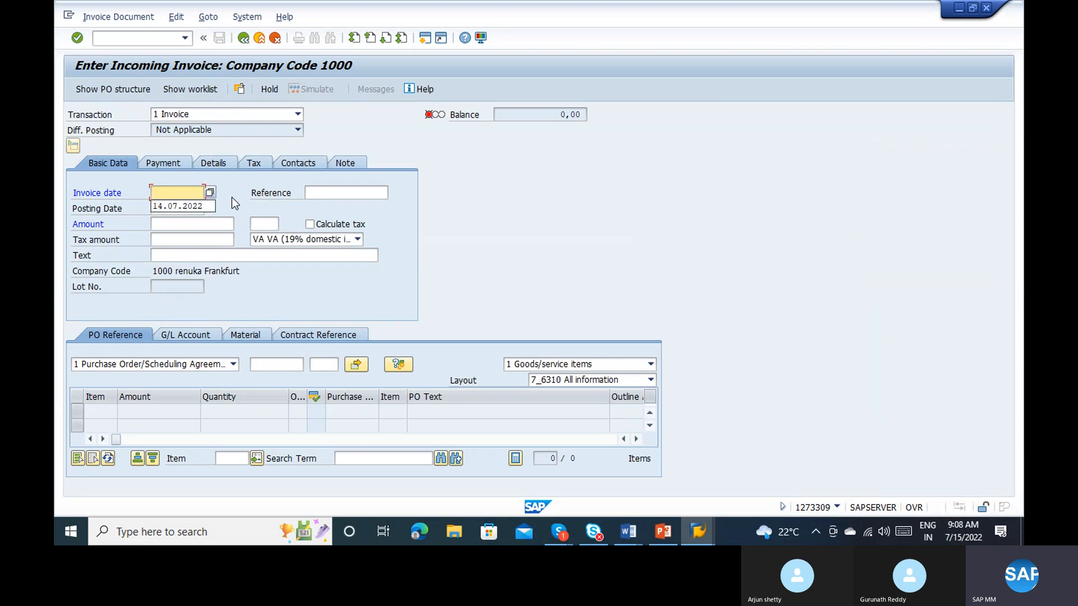
left_click(280, 367)
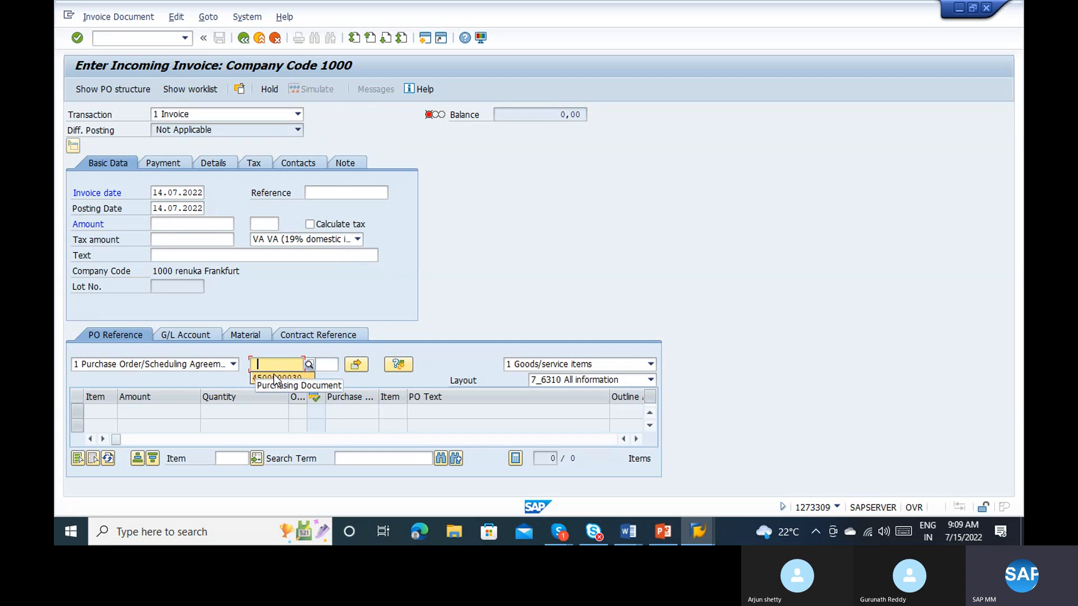
left_click(277, 378)
left_click(339, 192)
type("add")
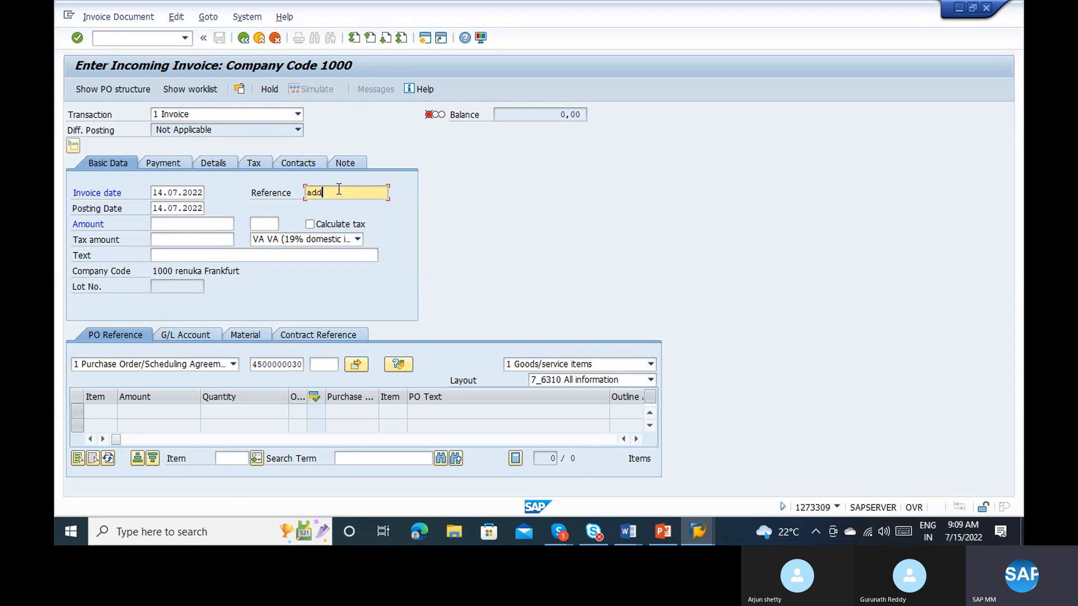
Step: Choose text format 0001 Substitute Tax for the invoice text and load the purchase order items
left_click(360, 266)
left_click(369, 261)
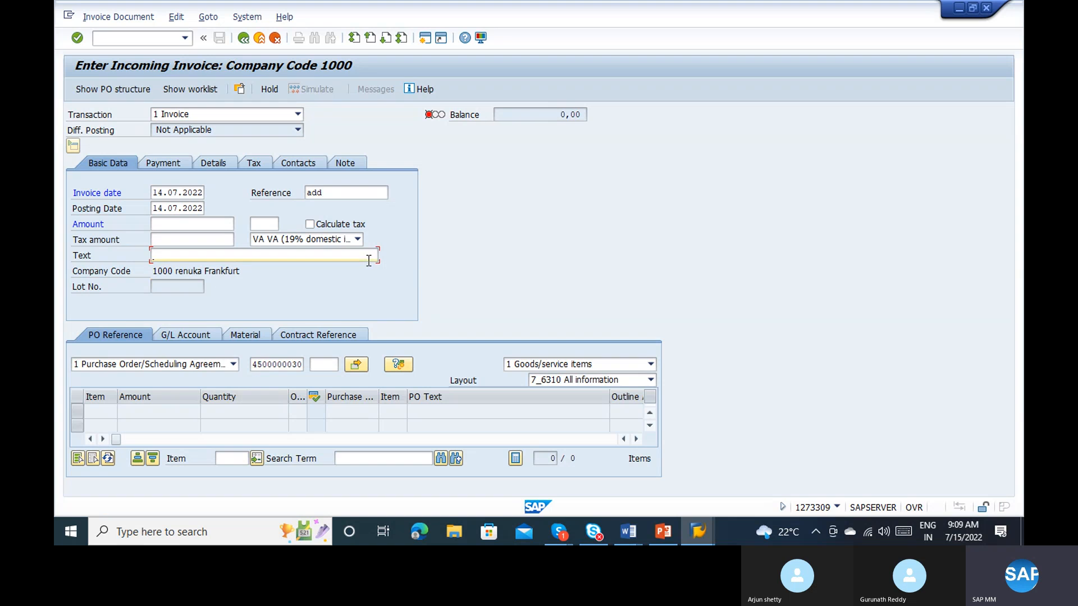
left_click(381, 259)
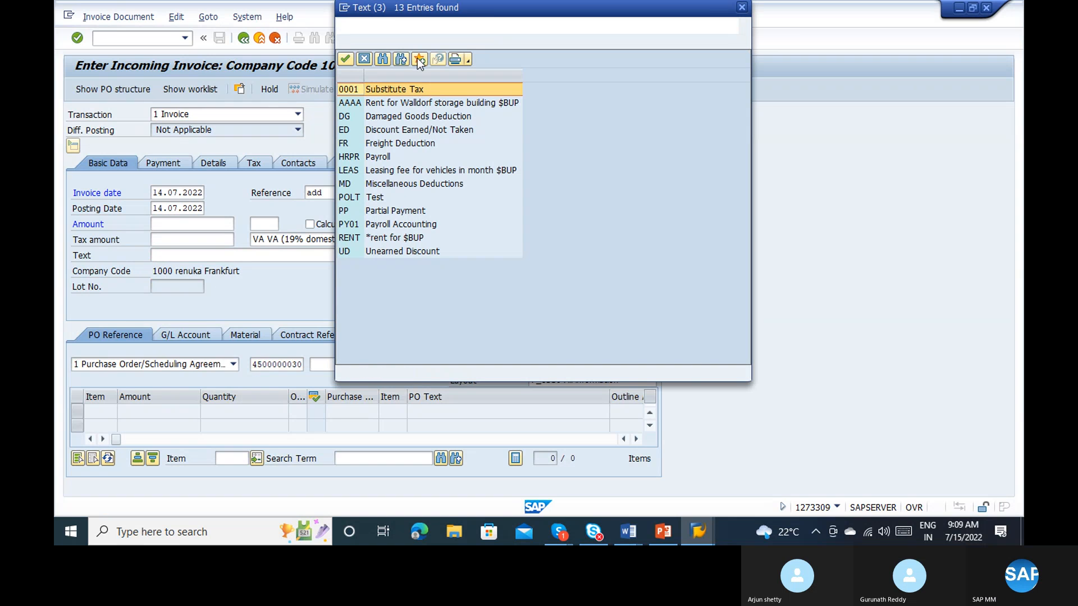
key("Escape")
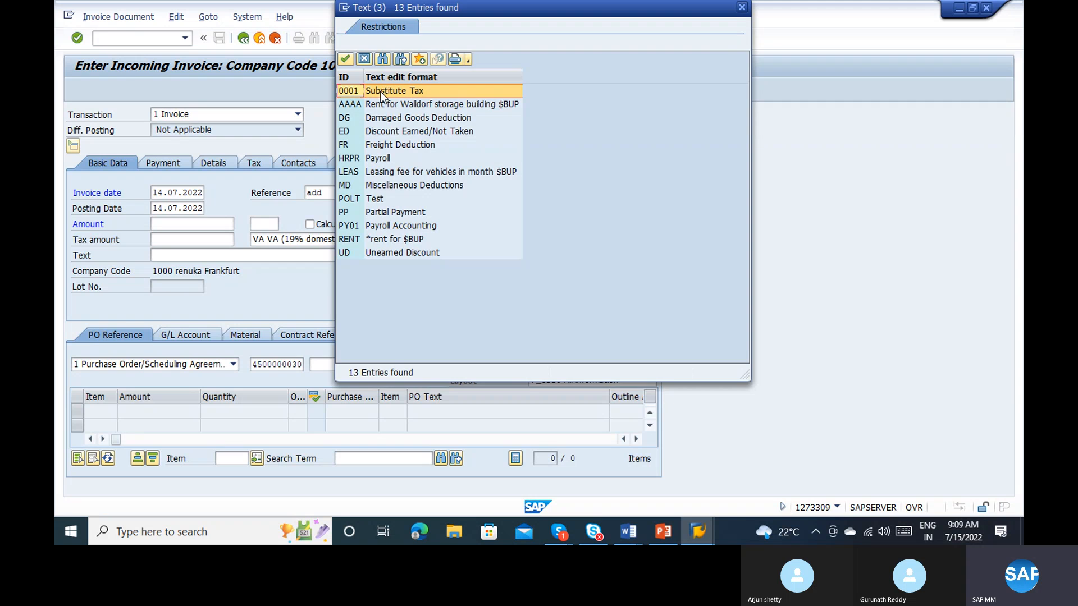
double_click(380, 91)
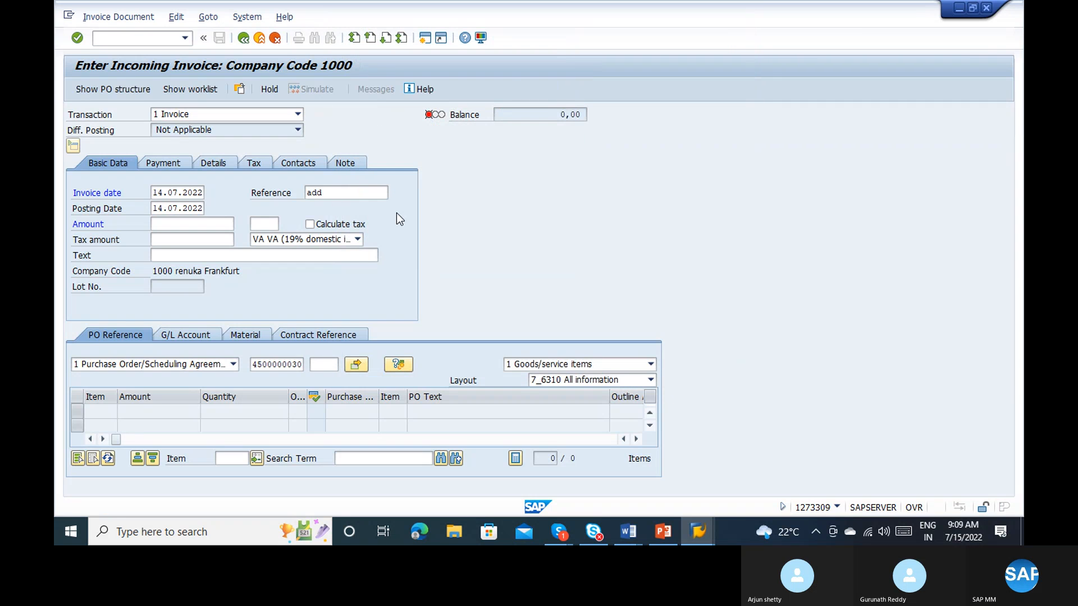
key("Return")
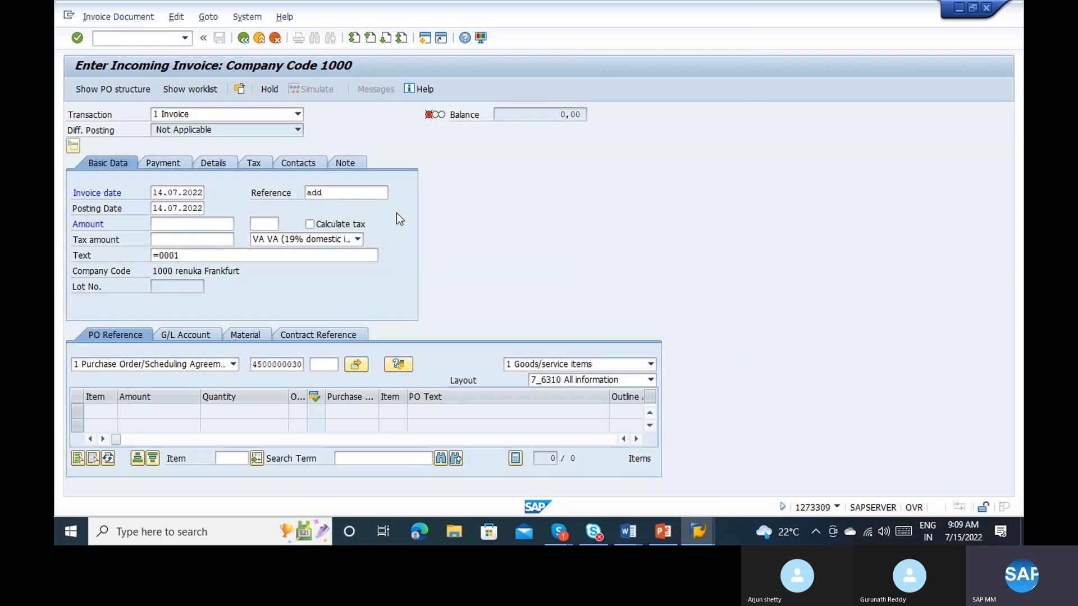
key("Return")
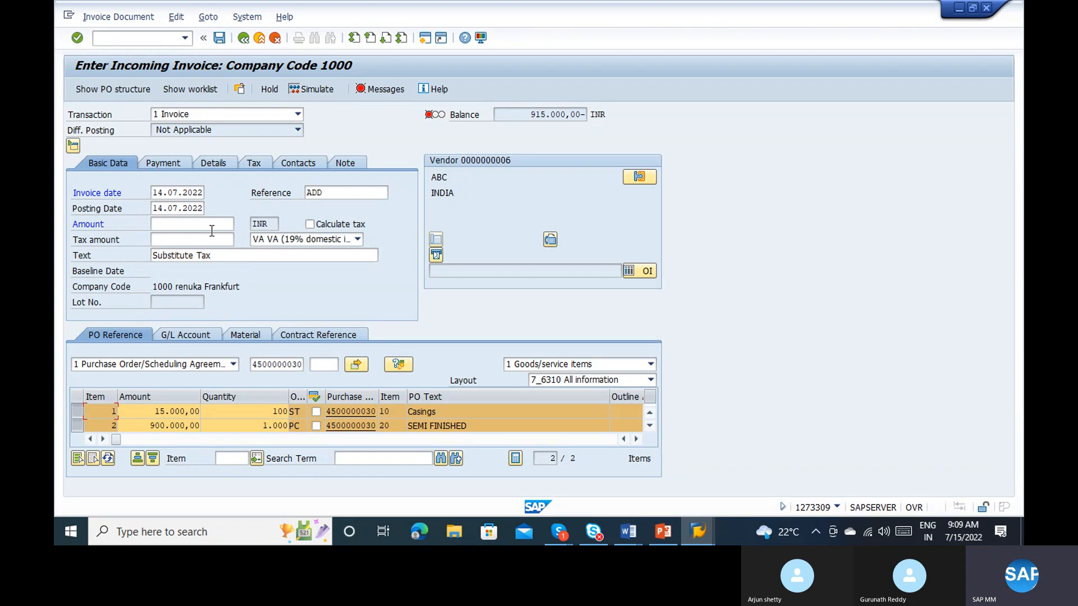
Step: Have the tax calculated automatically and set the payment baseline date to 22.07.2022
left_click(332, 227)
key("Return")
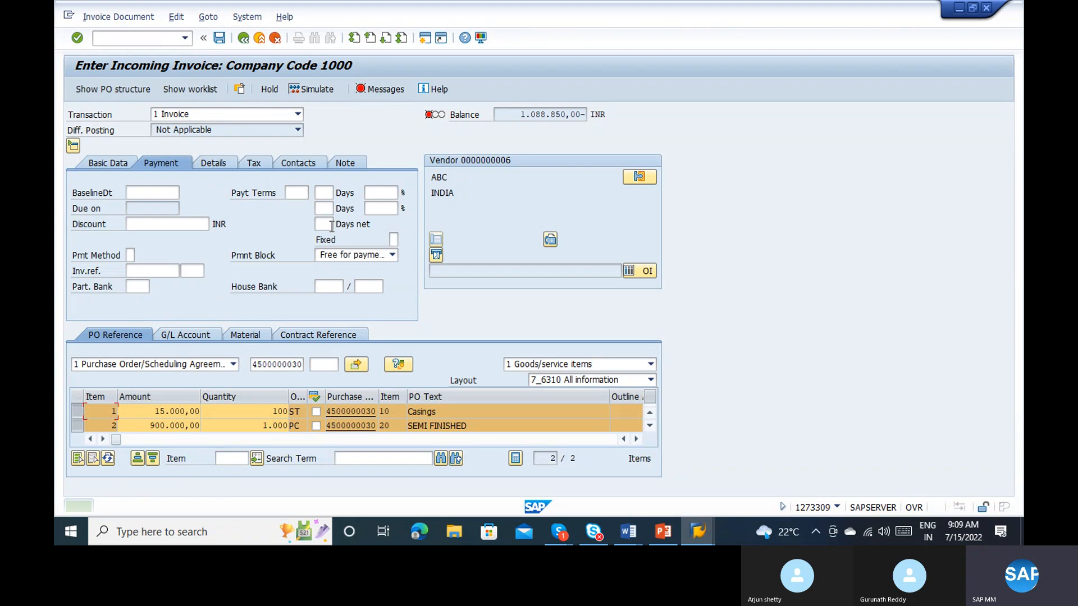
left_click(152, 190)
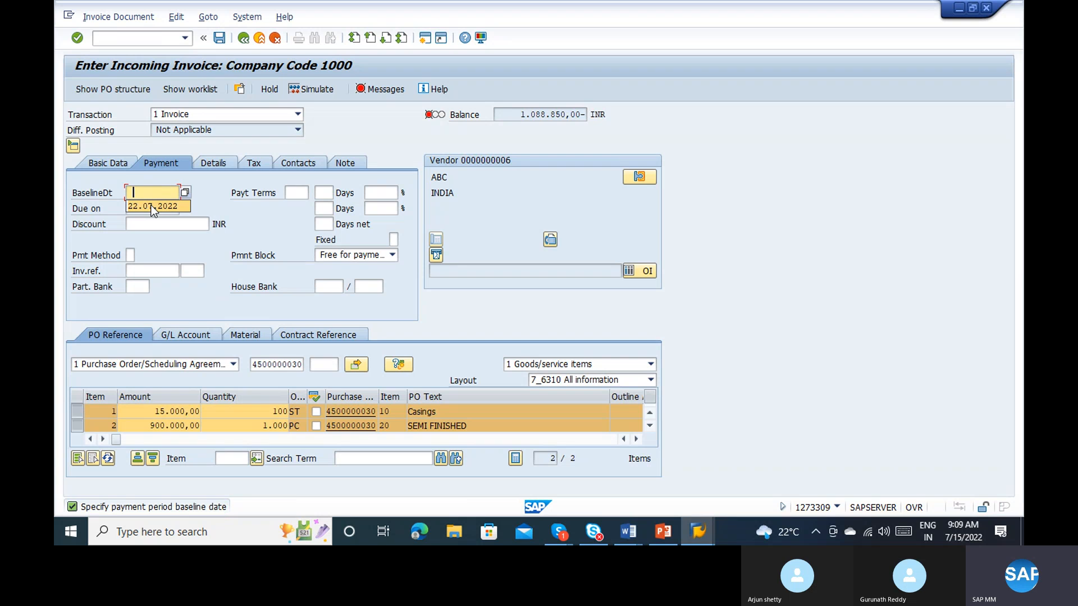
left_click(152, 206)
key("Return")
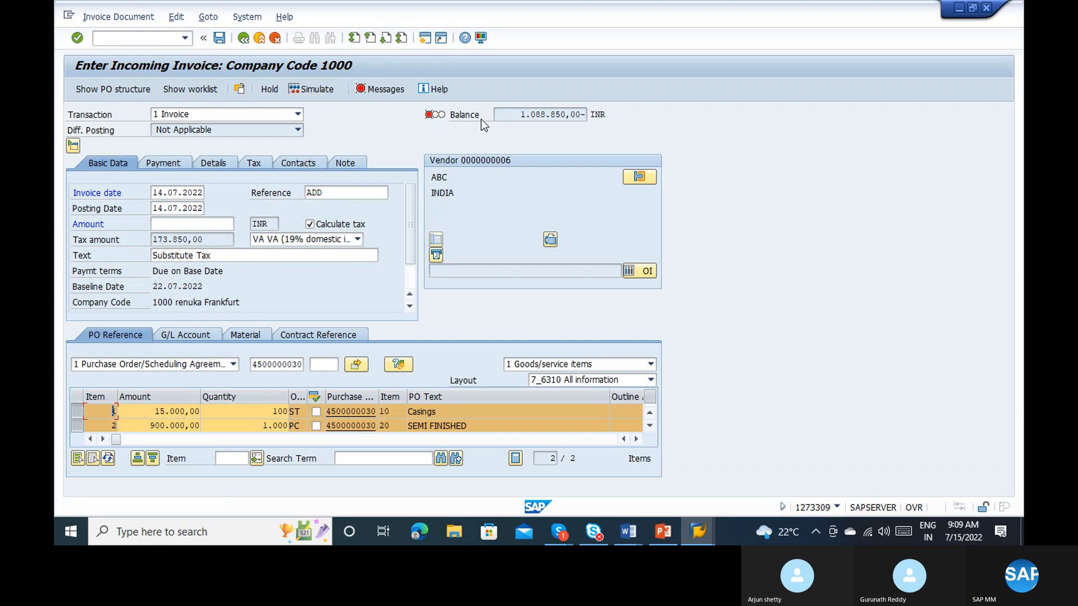
right_click(515, 112)
left_click(611, 92)
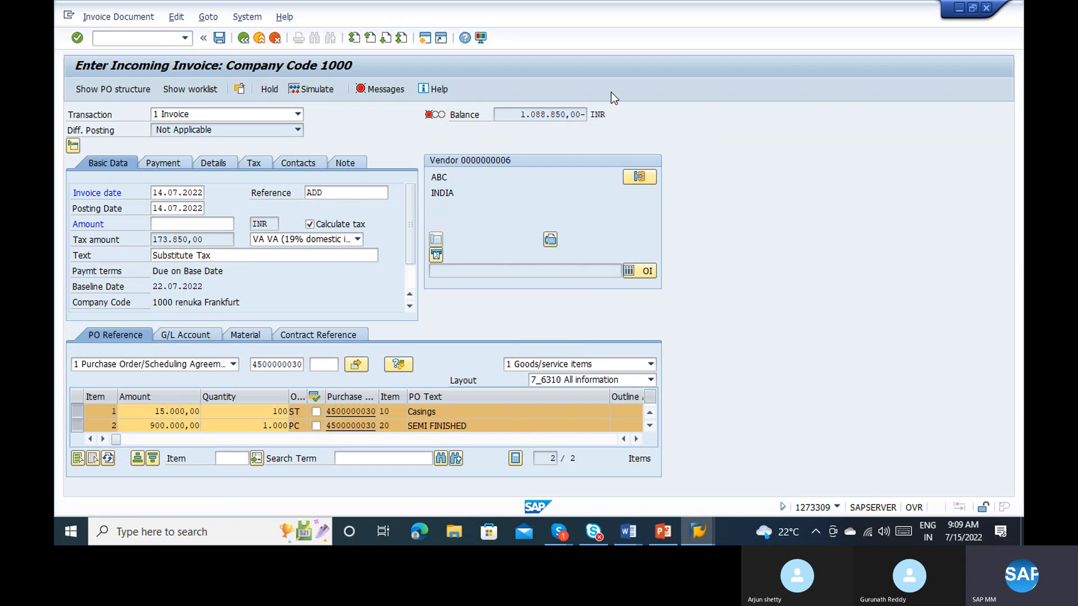
double_click(521, 115)
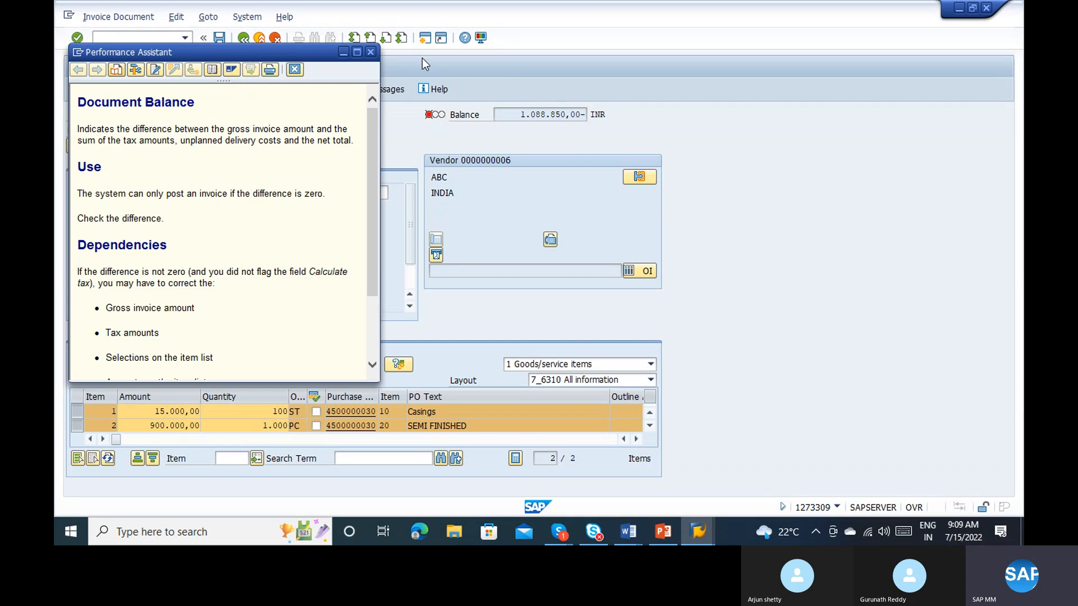
left_click(370, 52)
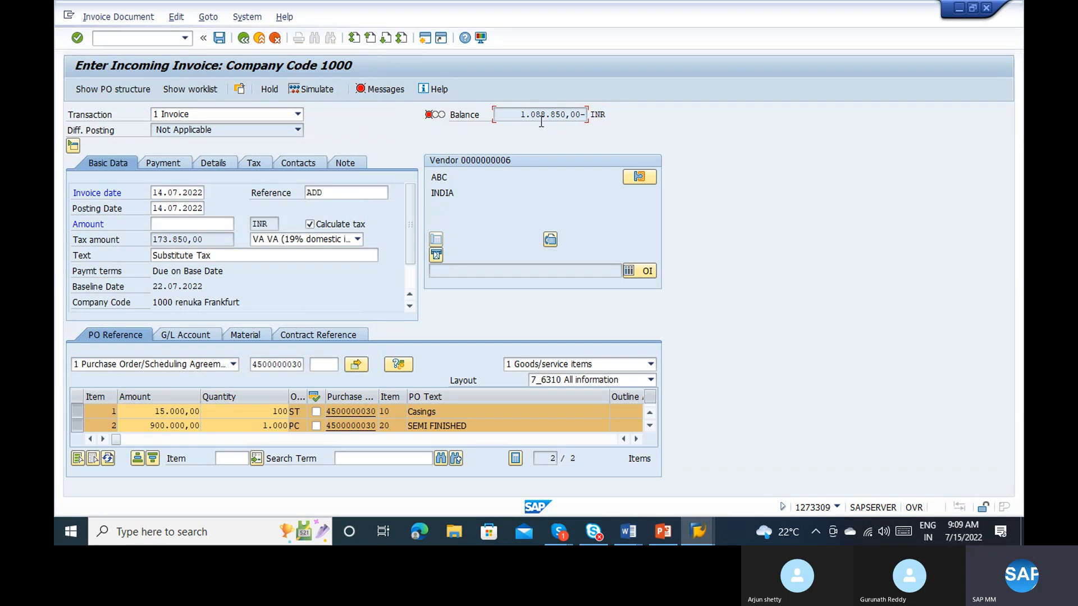
Step: Copy the document balance without its minus sign into the invoice amount, setting it to 1.088.850,00 INR
left_click_drag(519, 112, 579, 118)
key("ctrl+c")
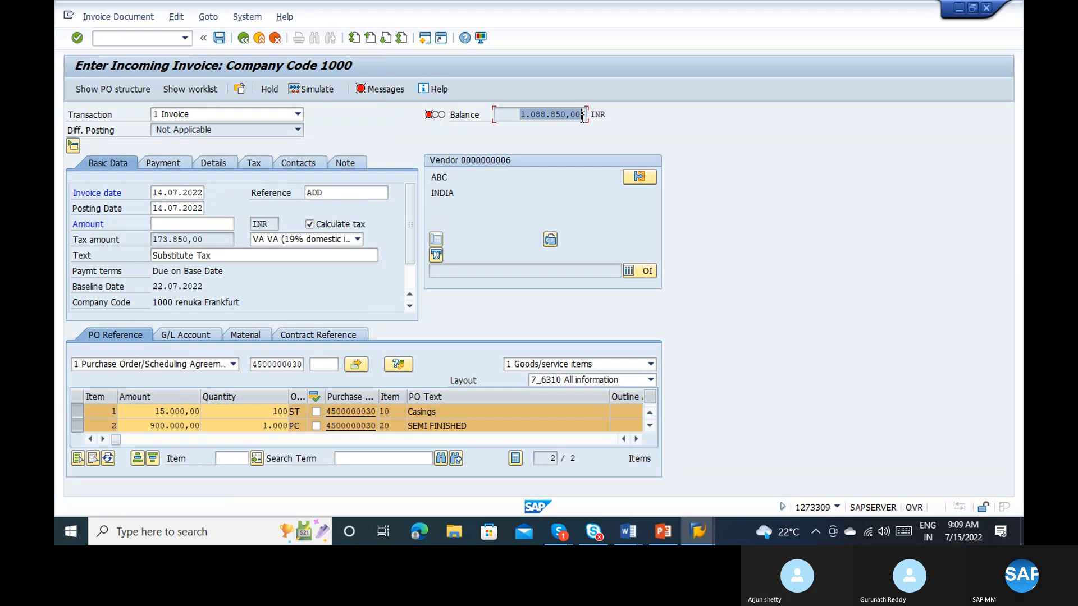
left_click(582, 116)
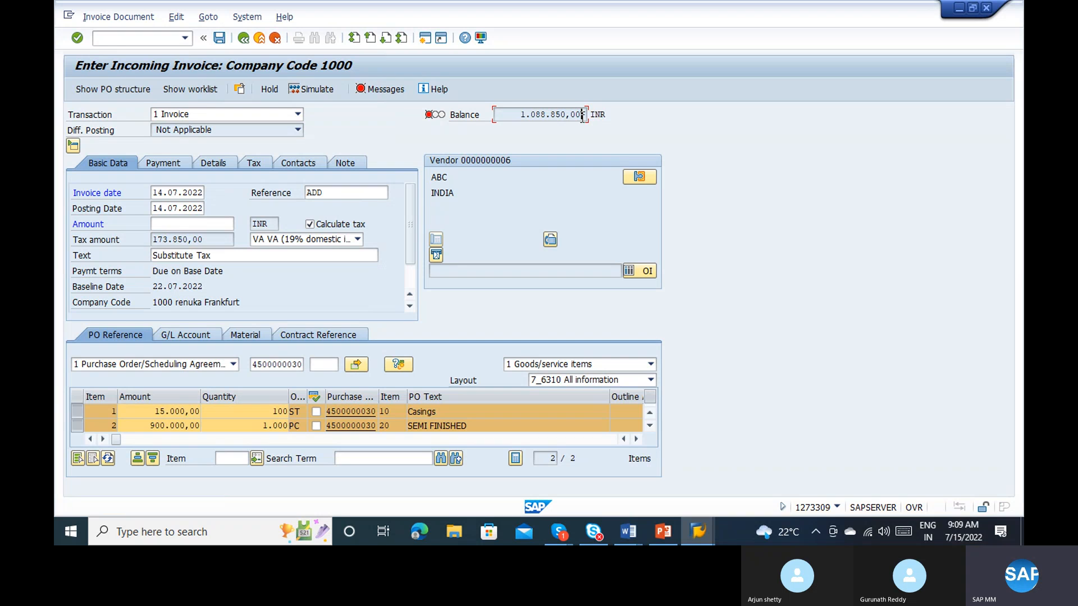
left_click(174, 223)
key("ctrl+v")
key("Return")
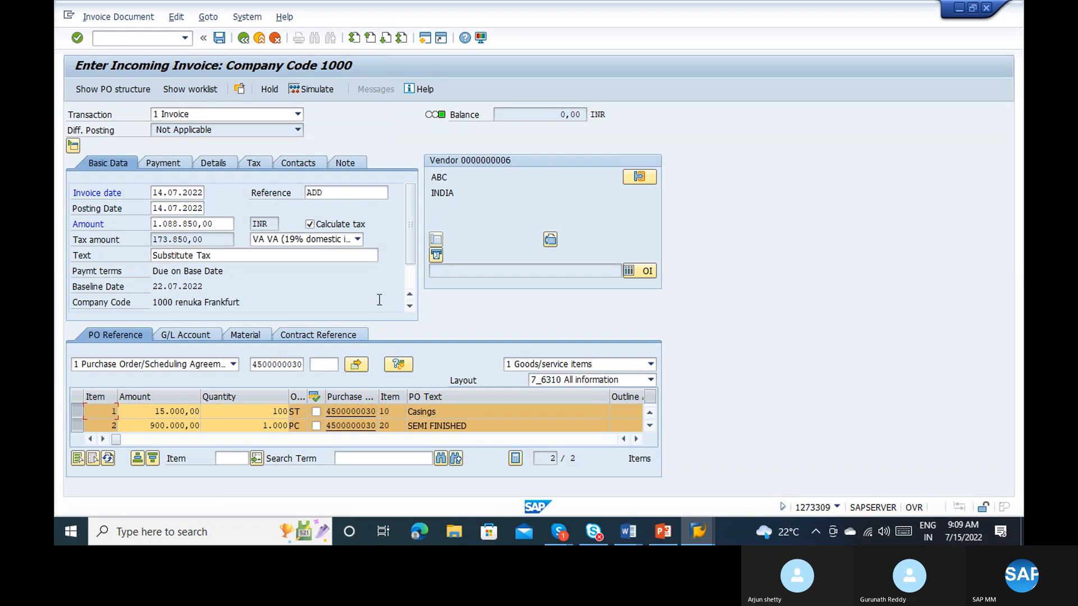
Step: Enter the item texts sdd for the Casings item and aass for the SEMI FINISHED item
scroll(410, 297, "down", 2)
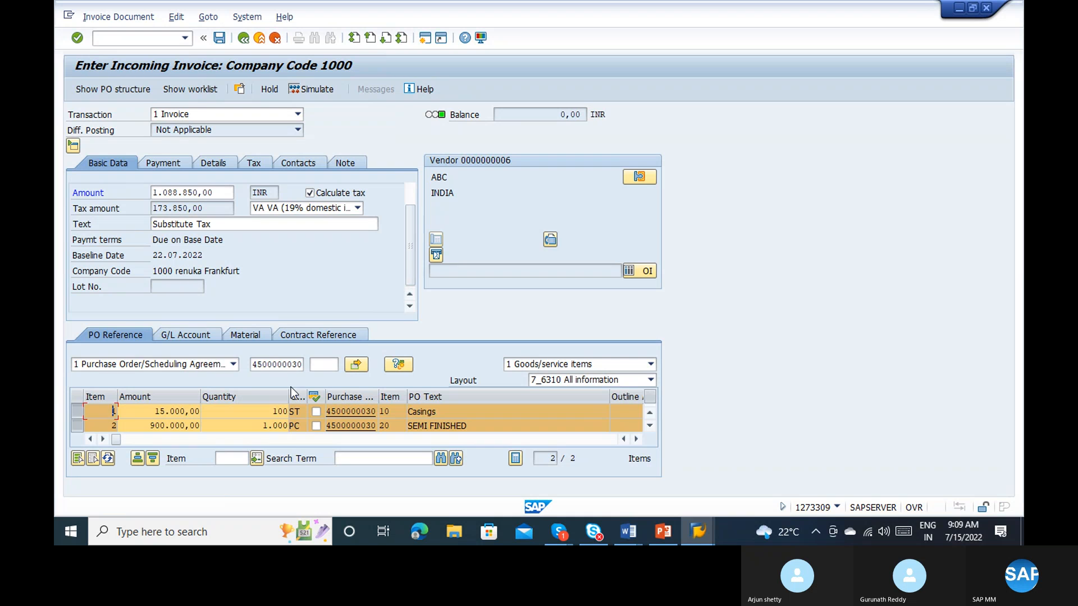
left_click(299, 439)
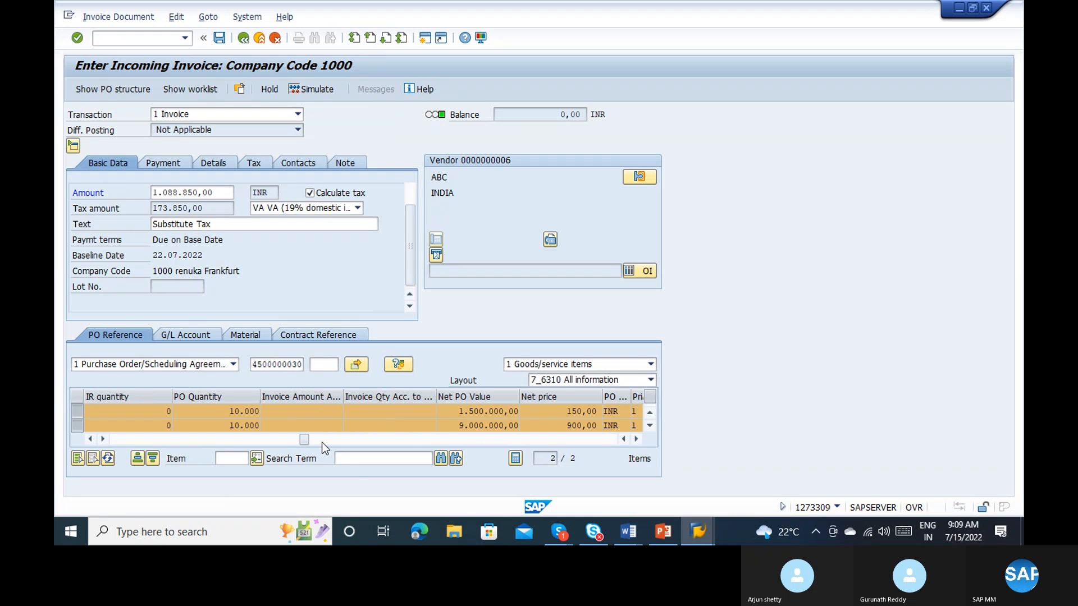
left_click(322, 441)
left_click(350, 440)
left_click(375, 441)
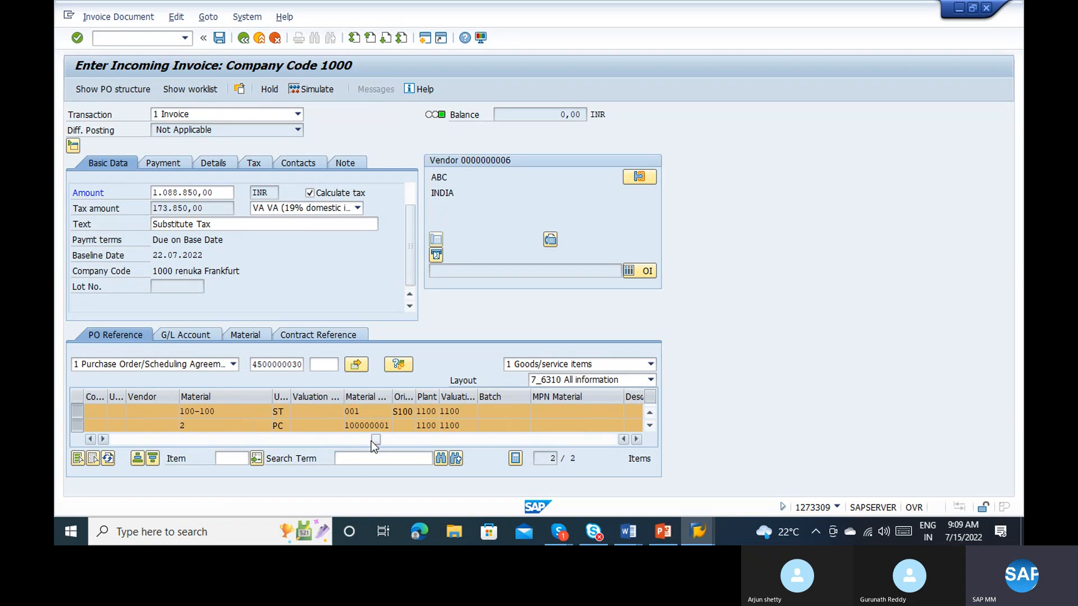
left_click(395, 438)
left_click(414, 439)
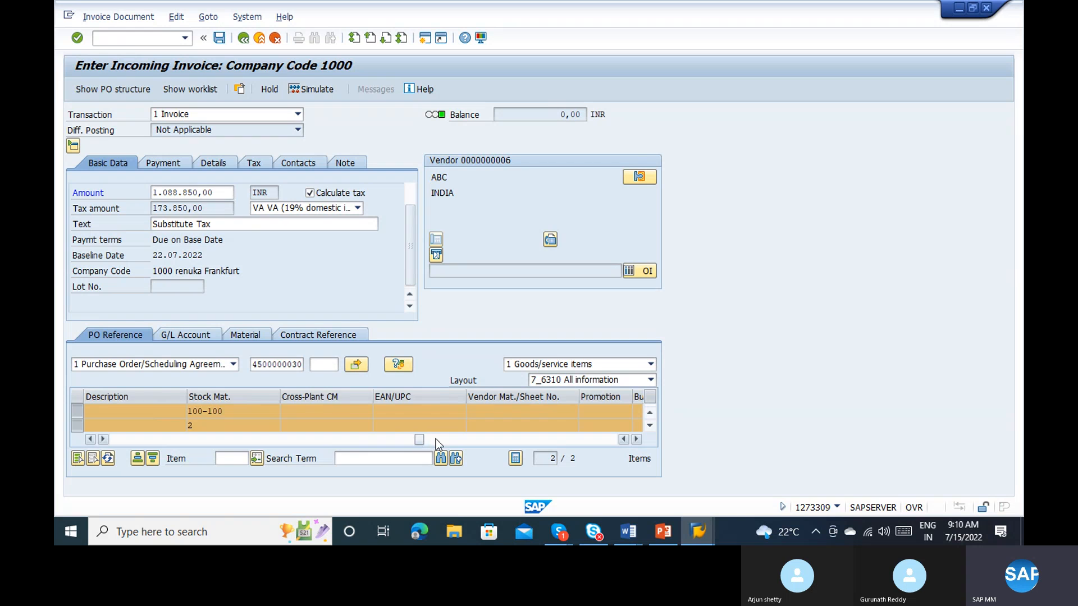
left_click(436, 439)
left_click(457, 437)
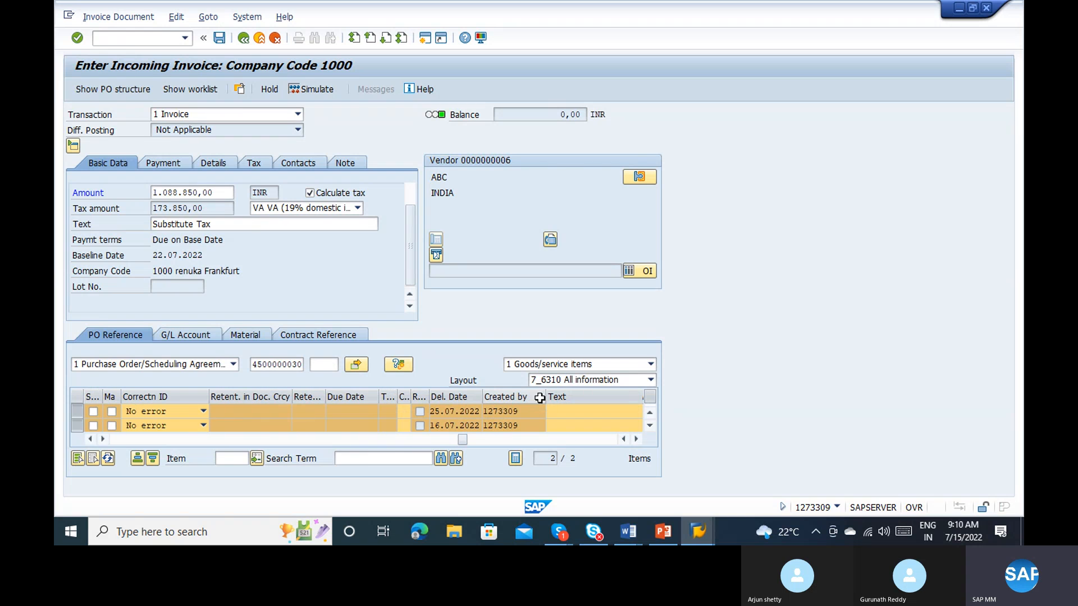
left_click(555, 411)
type("sdd")
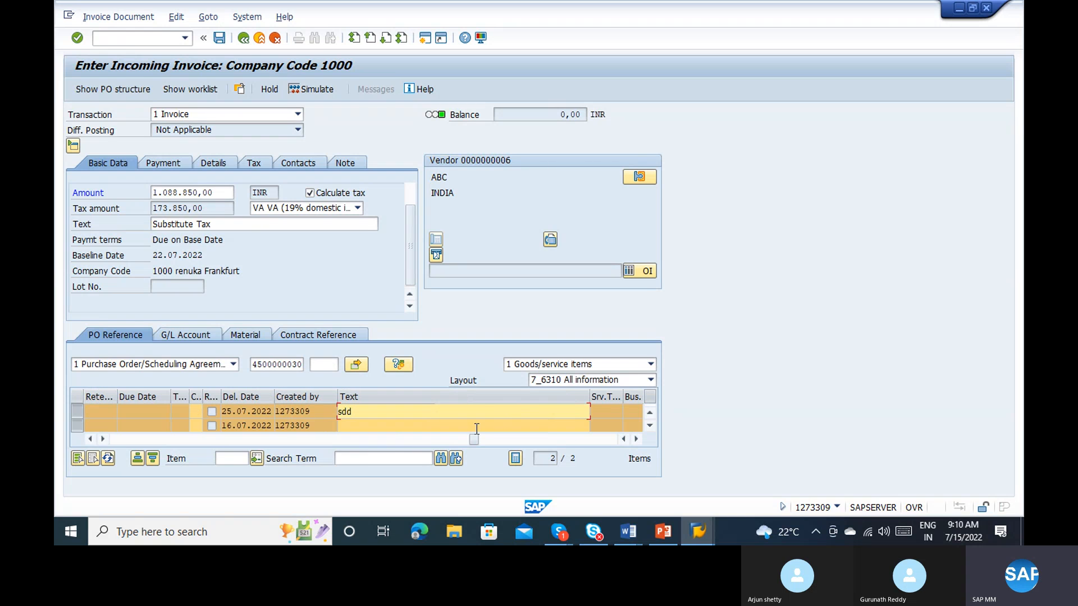
left_click(476, 427)
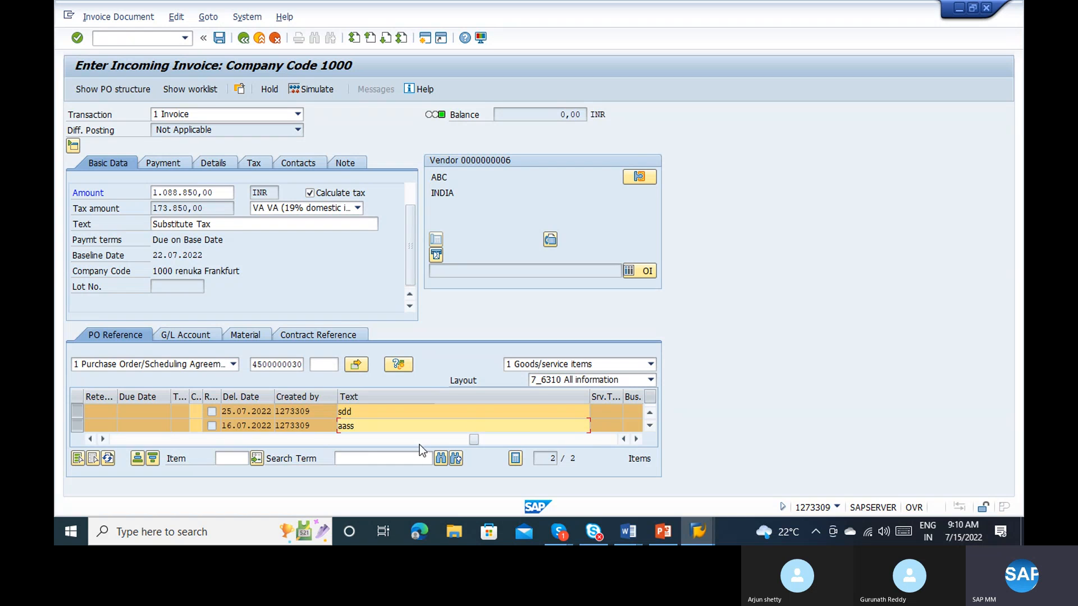
Step: Examine the other columns of the invoice item table, including reference, material, quantity and account assignment data
left_click(511, 440)
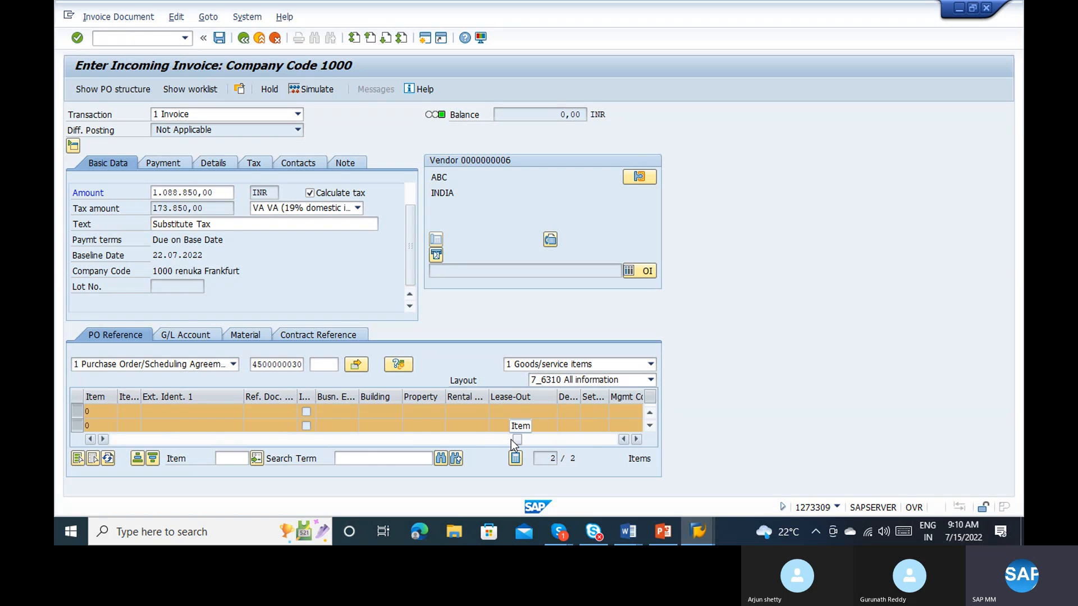
left_click(440, 439)
left_click(395, 441)
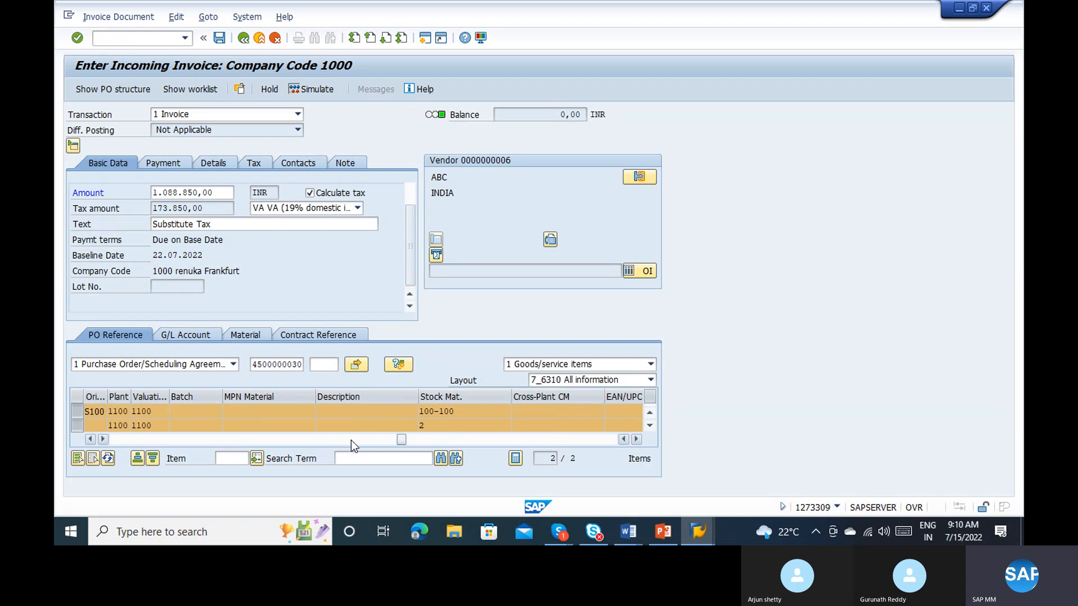
left_click(351, 441)
left_click(290, 441)
left_click(248, 440)
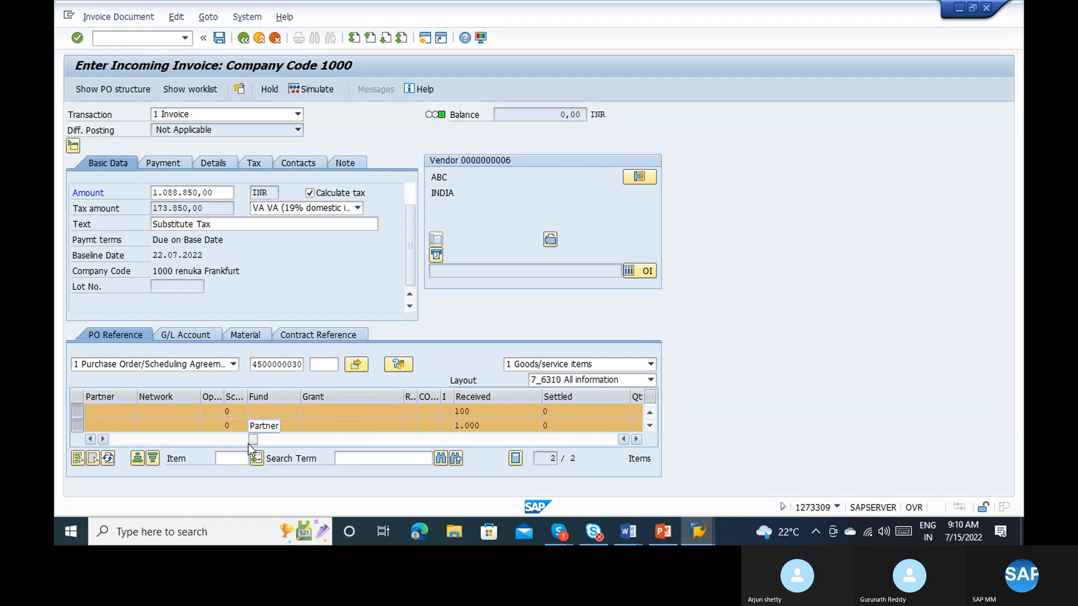
left_click(179, 440)
left_click(173, 441)
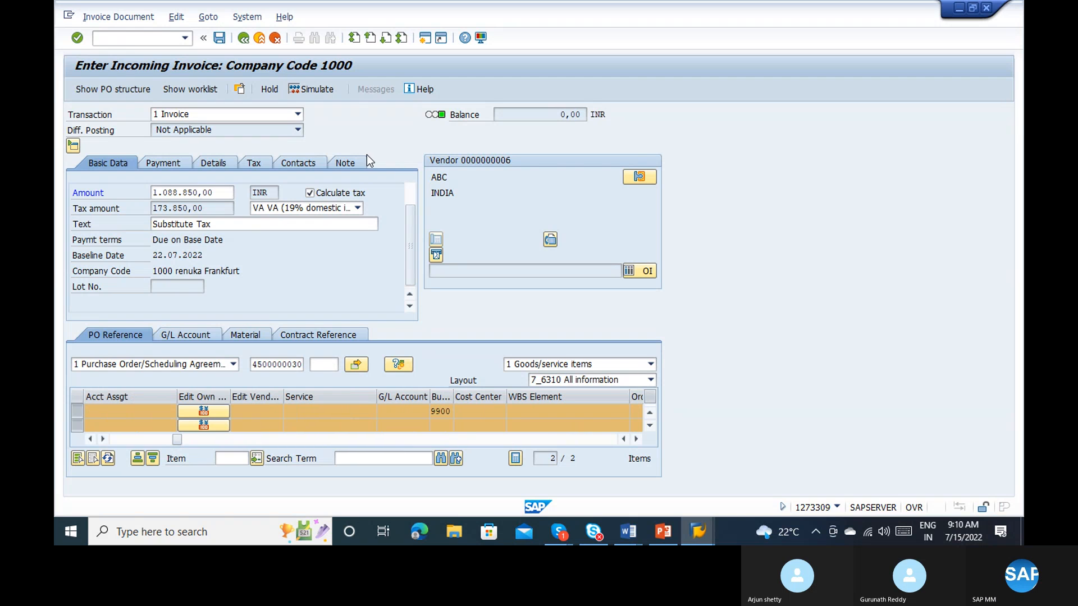
Step: Try to post the invoice from its simulation and read the verification log
left_click(313, 90)
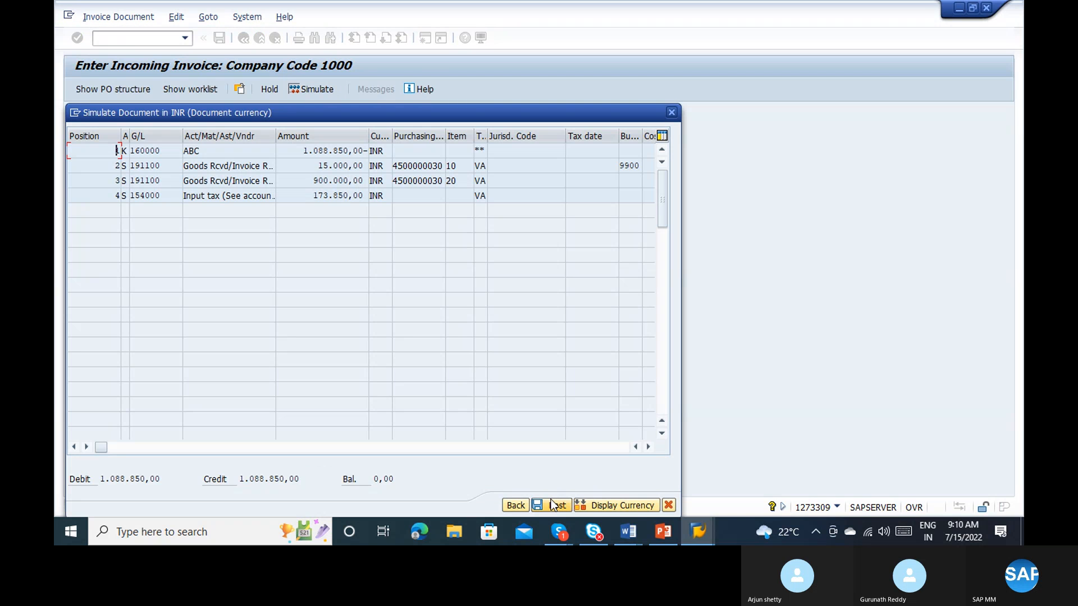
left_click(558, 507)
left_click(671, 113)
left_click(379, 92)
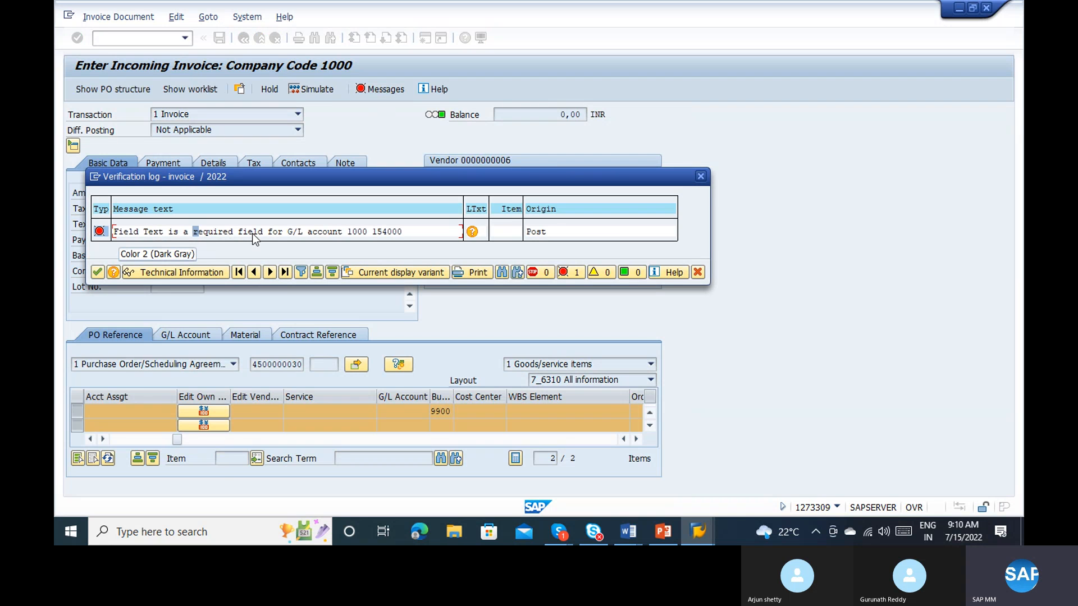
left_click(701, 176)
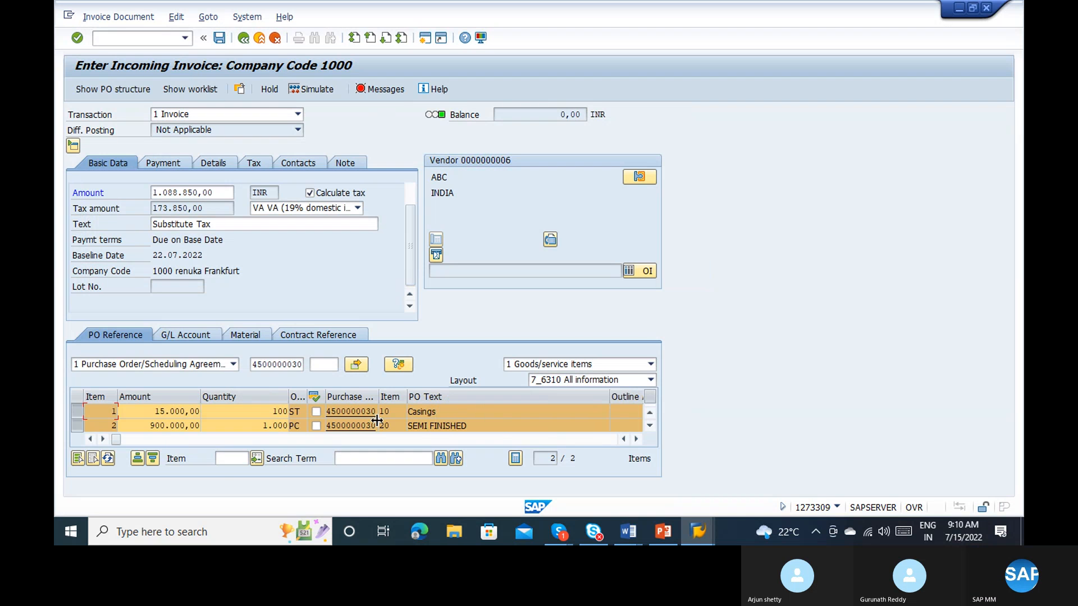
Step: Examine all columns of the purchase order item table, from account assignment and material data through to the last item column
left_click(204, 439)
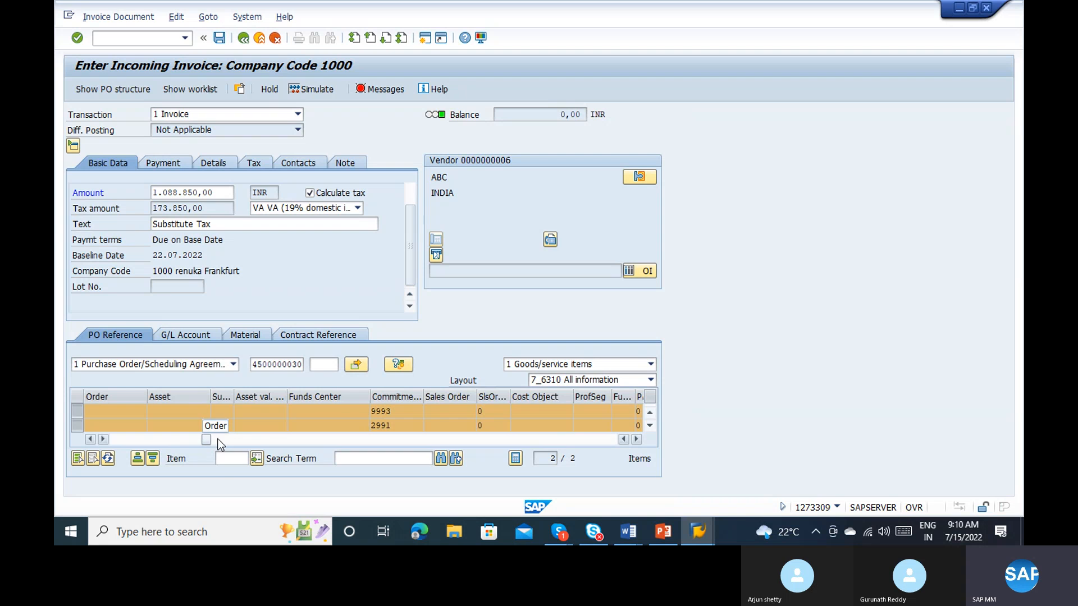
left_click_drag(217, 439, 571, 440)
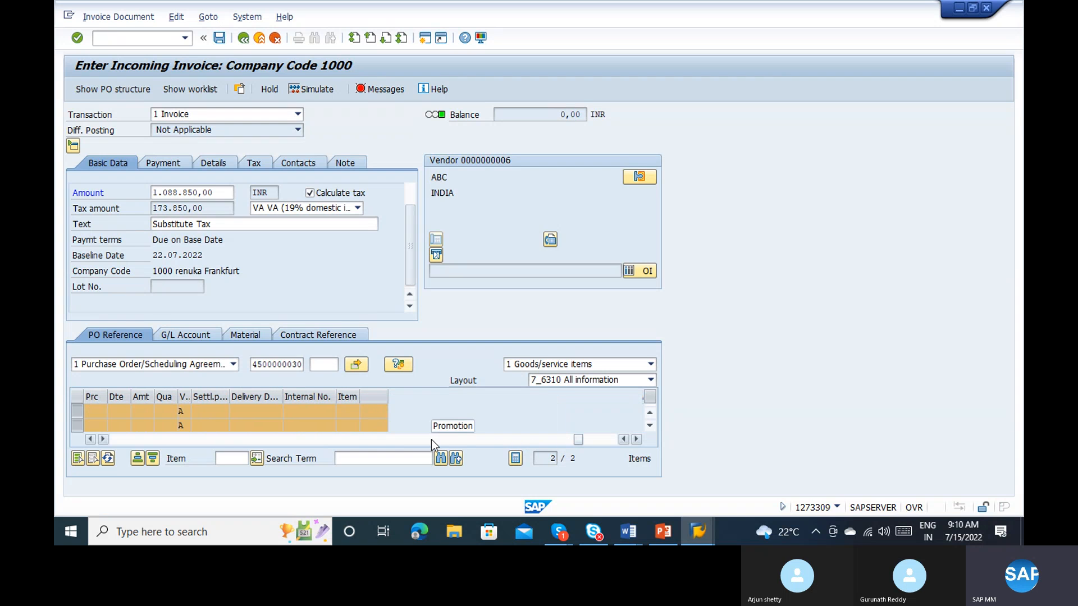
left_click(366, 440)
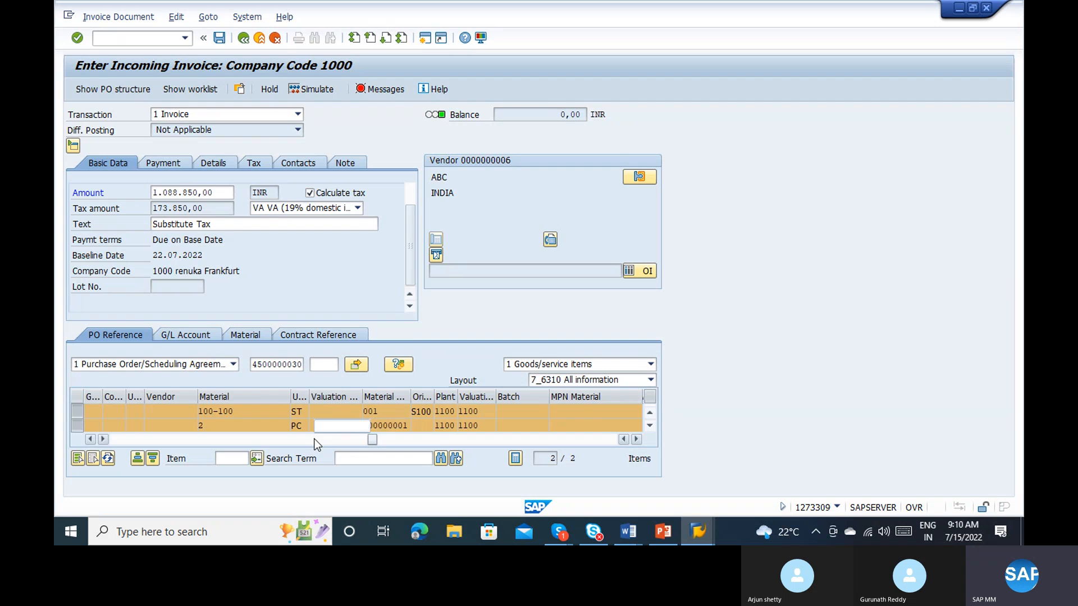
left_click(256, 437)
left_click(200, 438)
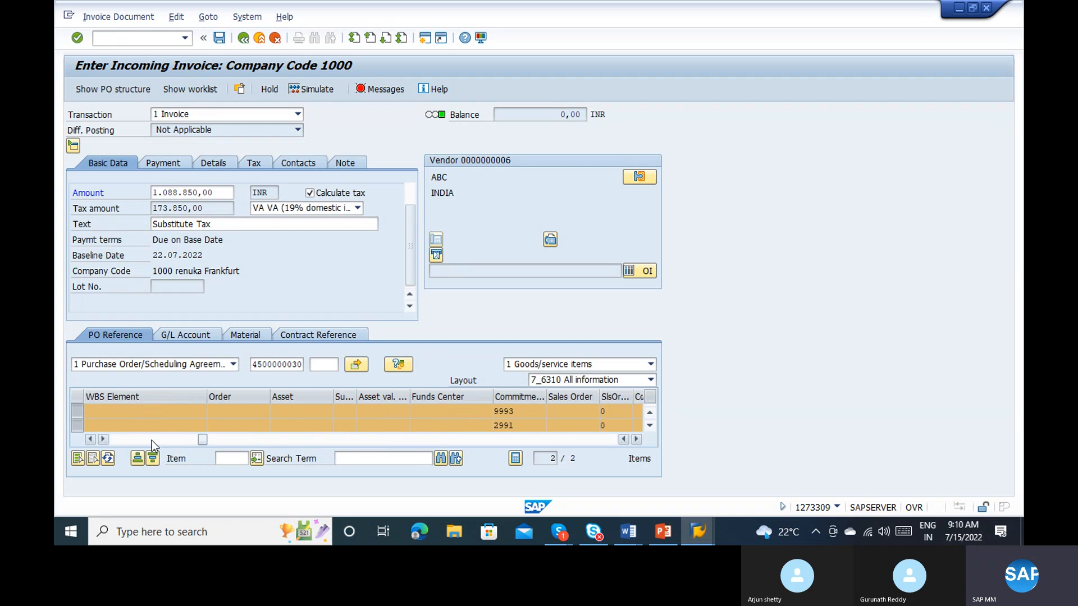
left_click(151, 439)
left_click(116, 440)
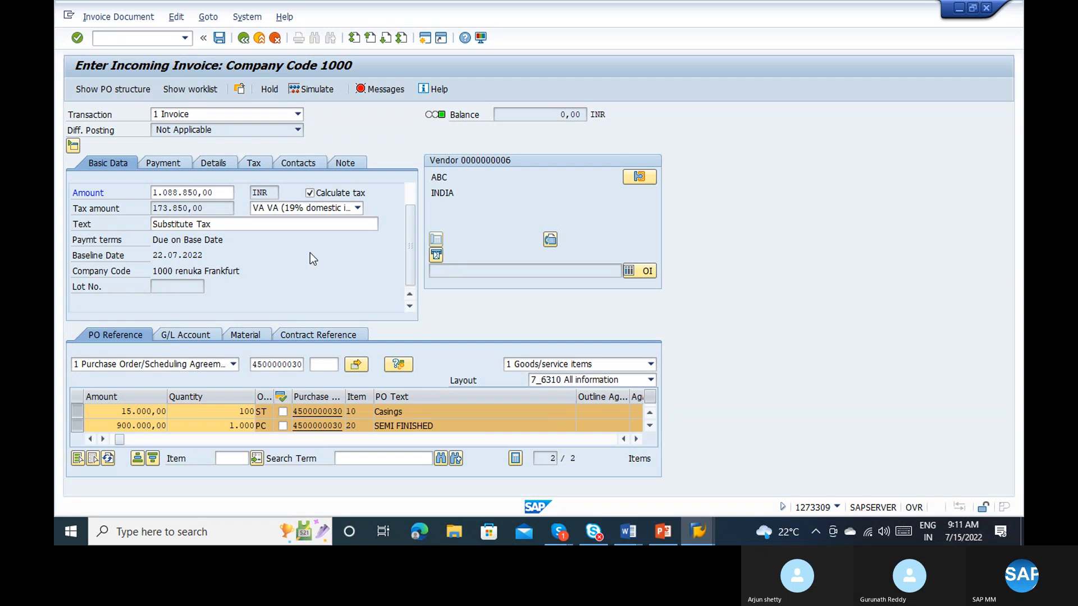
Step: Check the G/L account line columns and the invoice's payment, contacts and tax data for a missing text entry
left_click(164, 338)
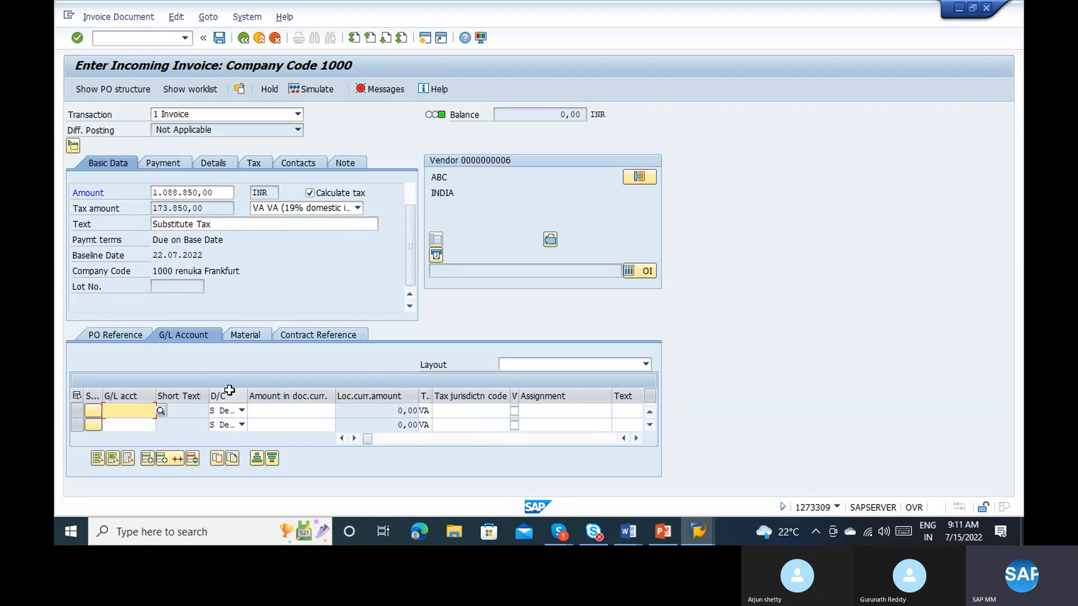
left_click_drag(366, 440, 419, 435)
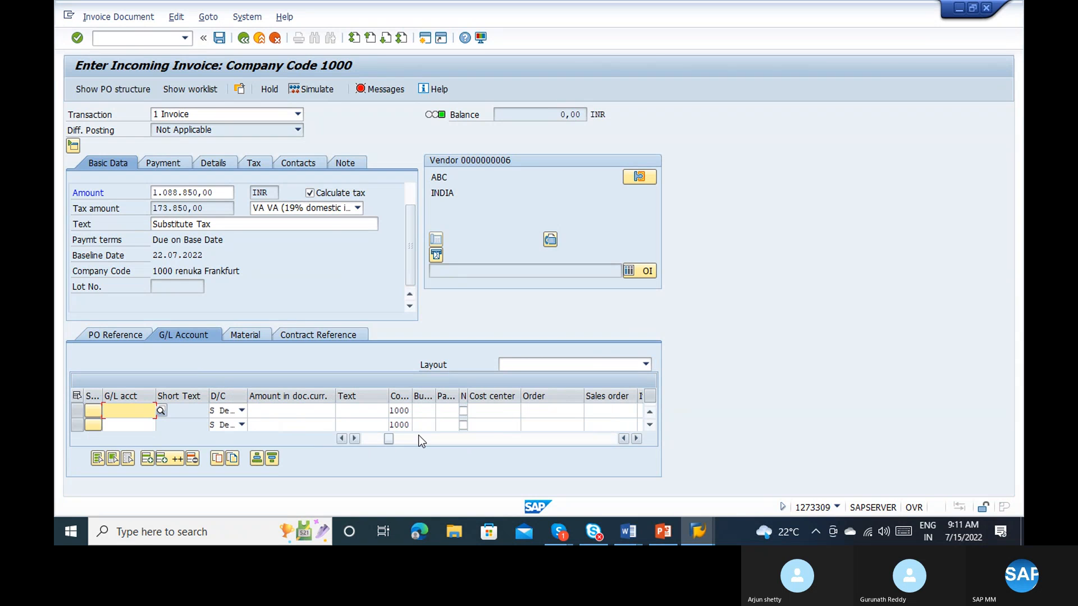
left_click(154, 168)
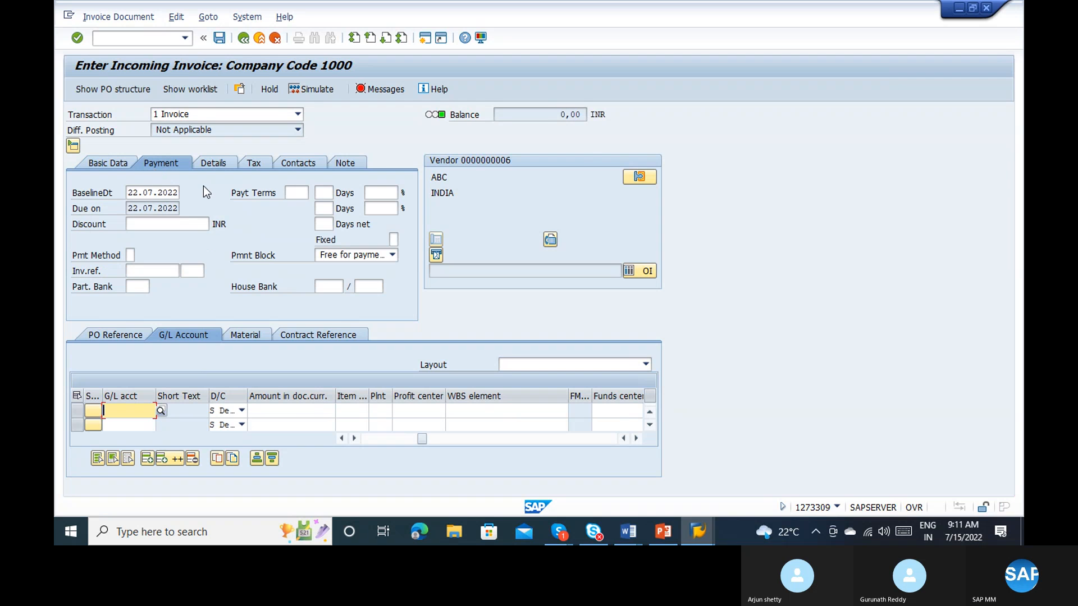
left_click(97, 332)
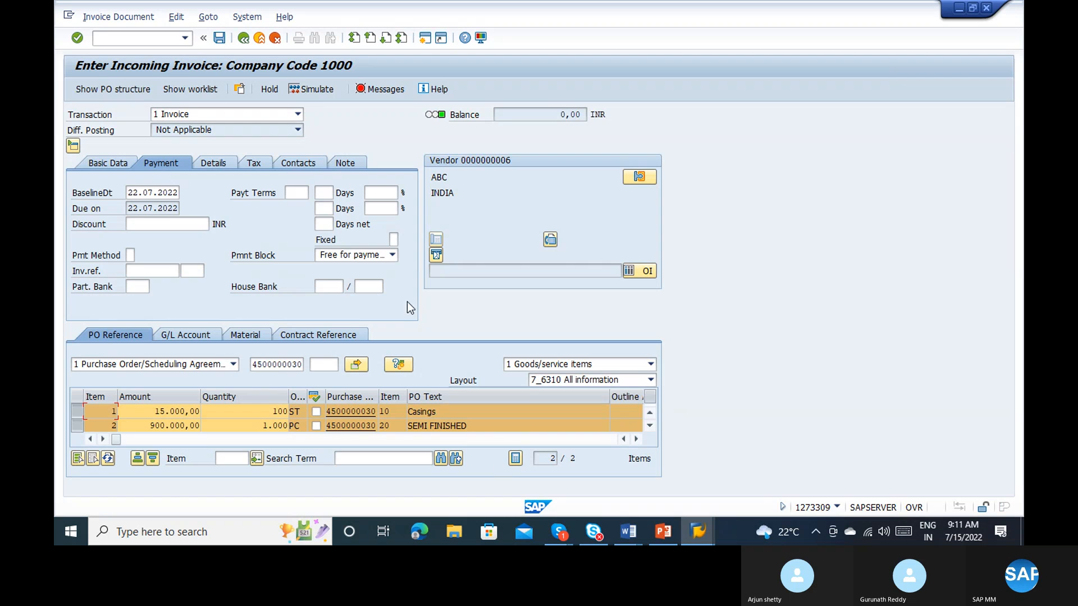
left_click(259, 165)
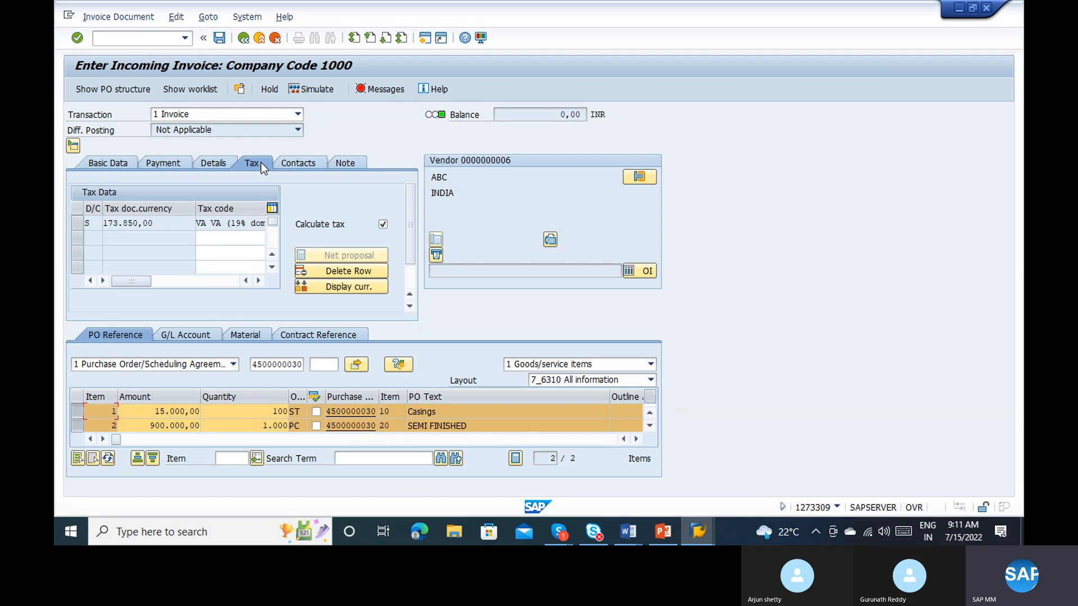
Step: Enter waswq as the assignment and add as the header text in the invoice details
left_click(209, 165)
left_click(164, 256)
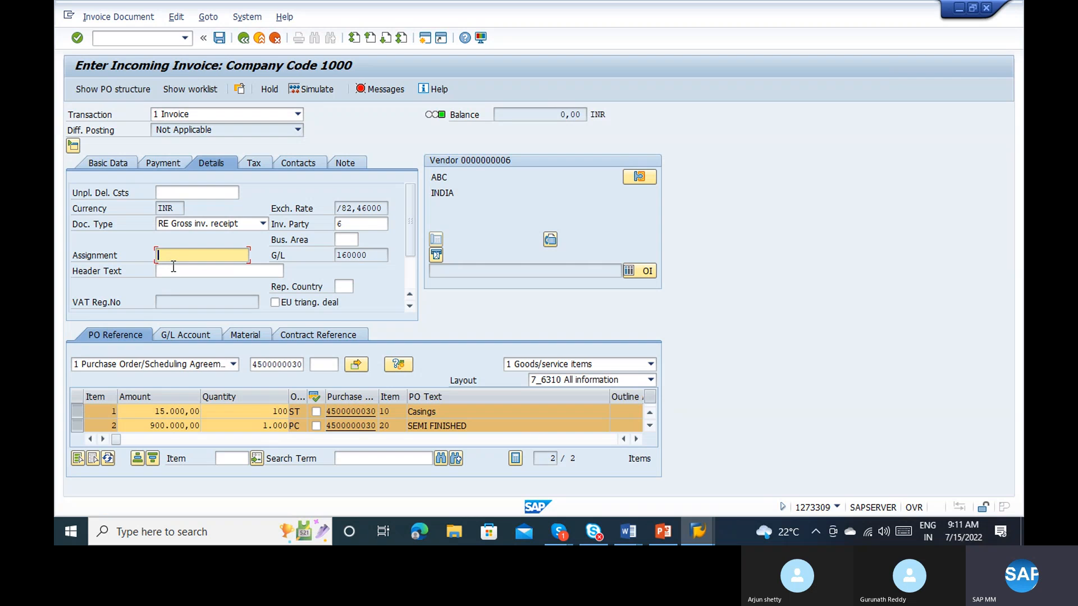
type("waswq")
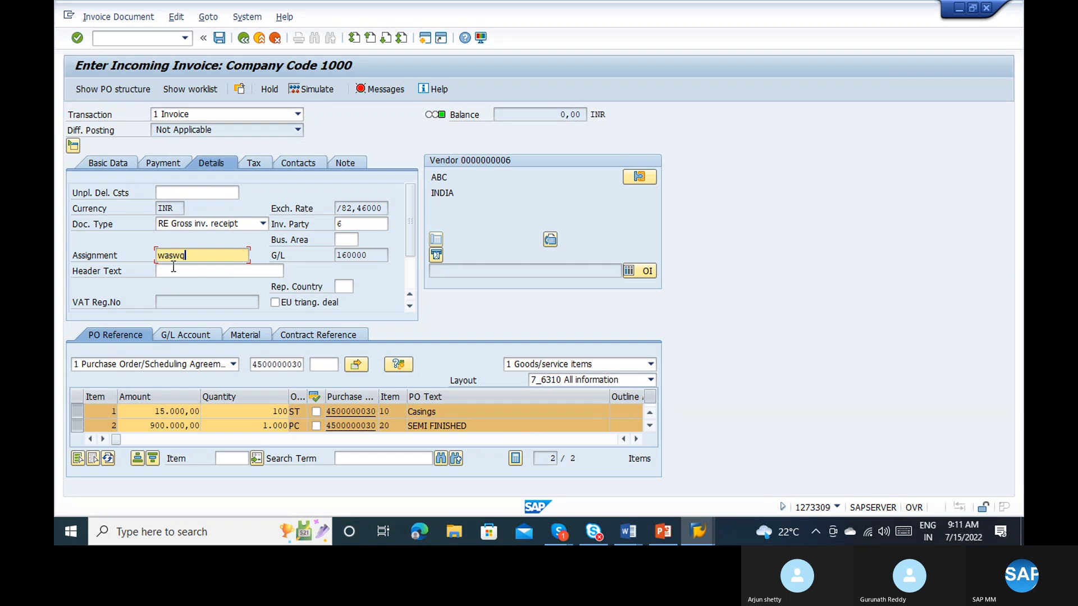
left_click(173, 268)
type("add")
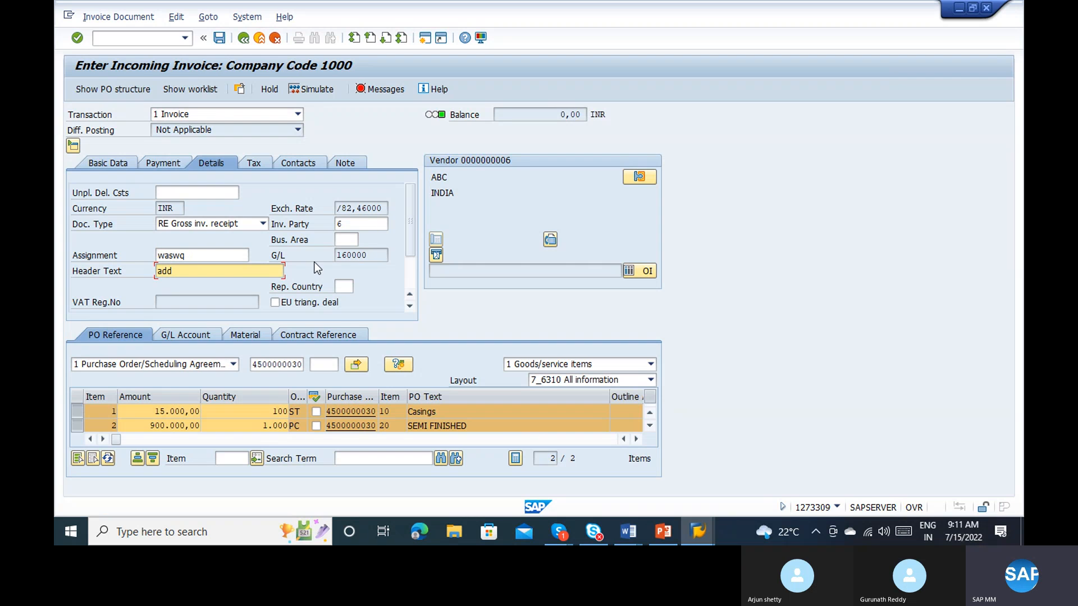
scroll(406, 265, "down", 1)
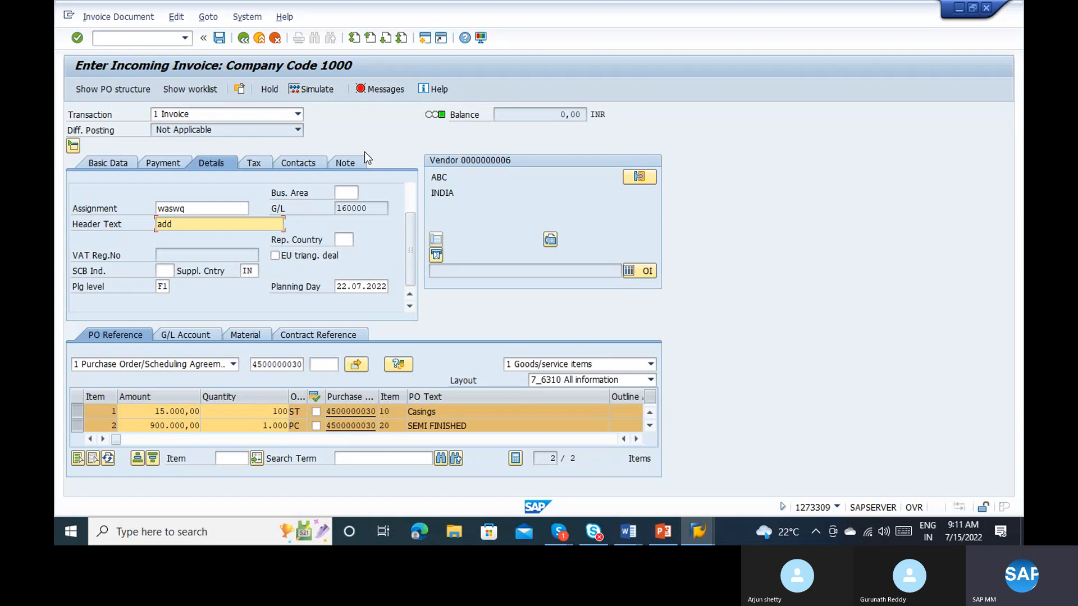
left_click(407, 96)
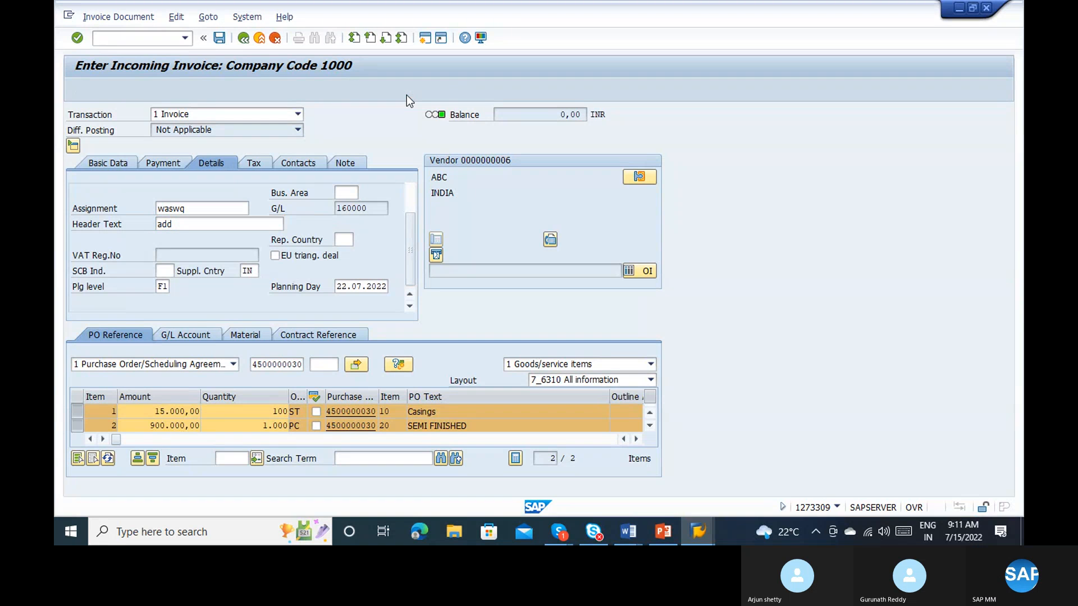